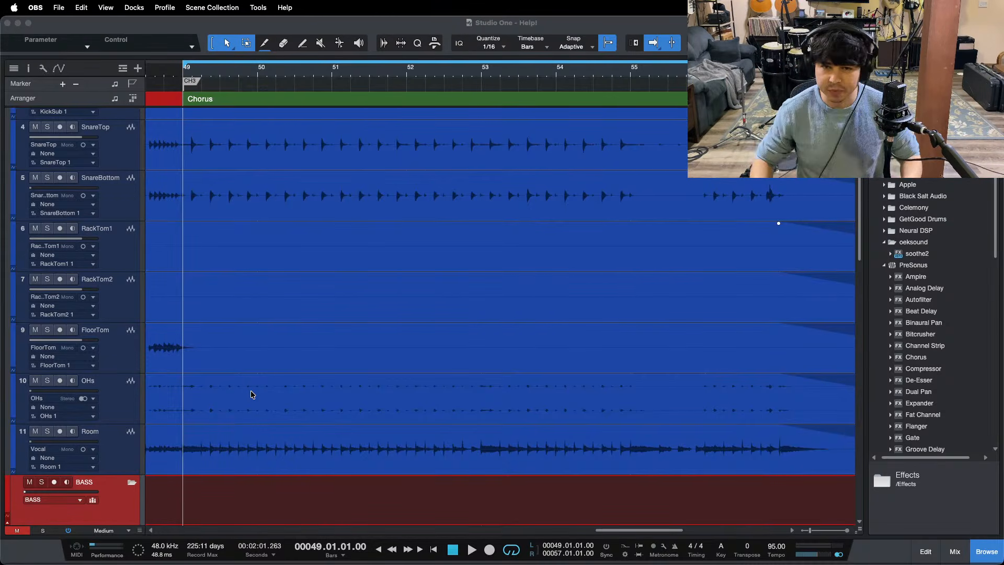
Step: Review the song's tracks in the chorus section, from the drums through bass, guitars, keys and vocals to the background vocals
left_click(478, 27)
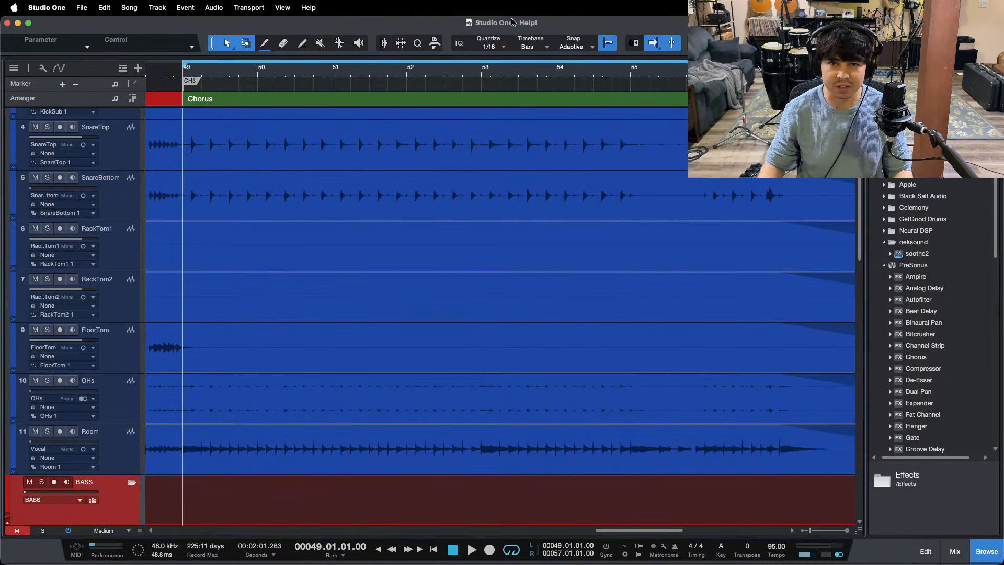
scroll(526, 77, "left", 2)
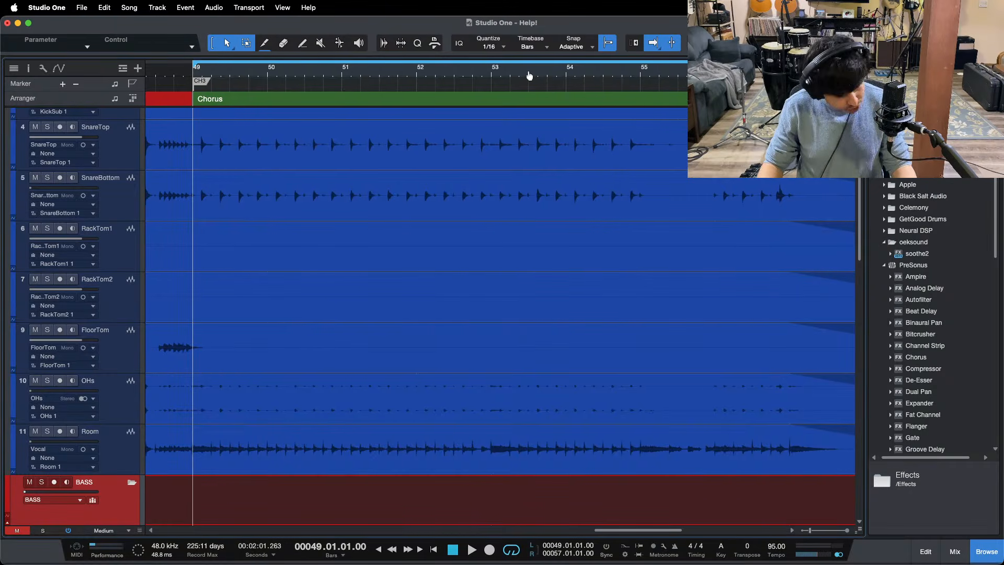
scroll(536, 76, "left", 2)
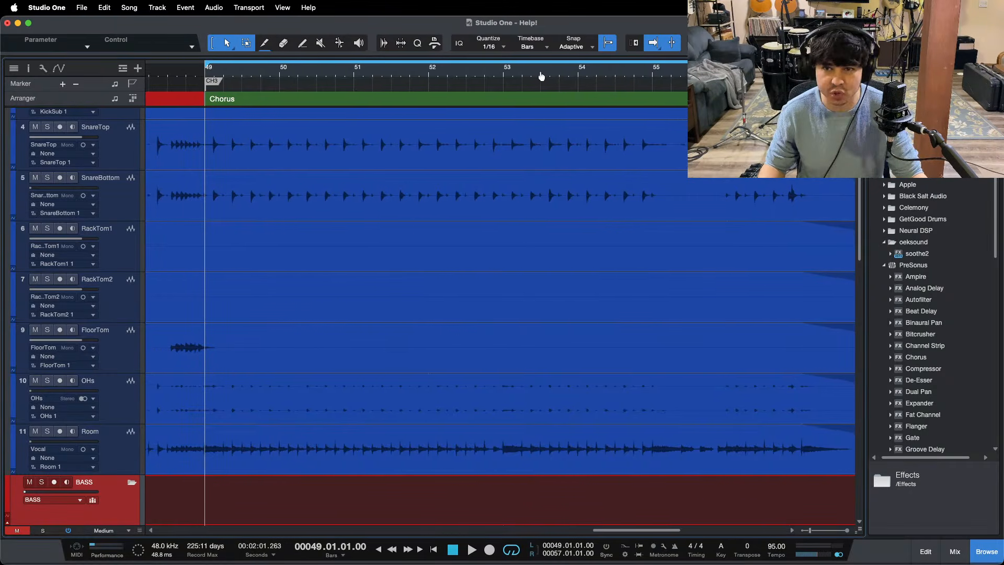
scroll(555, 245, "down", 7)
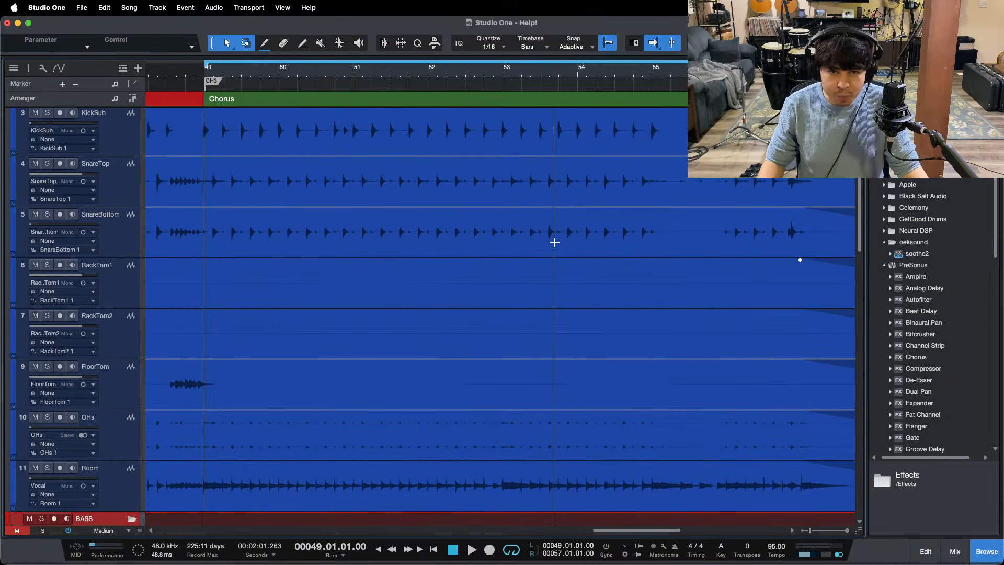
scroll(555, 245, "down", 7)
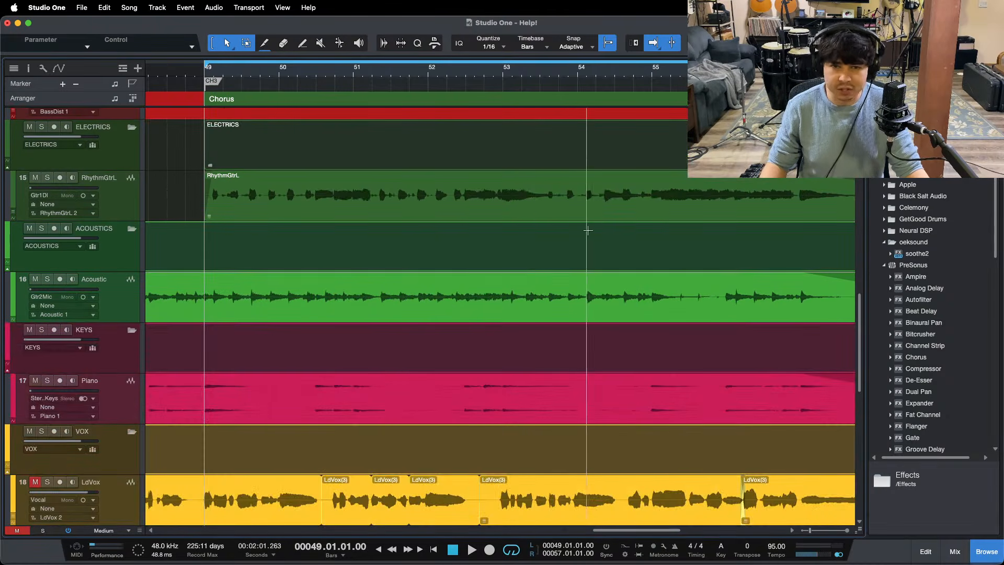
scroll(101, 166, "down", 7)
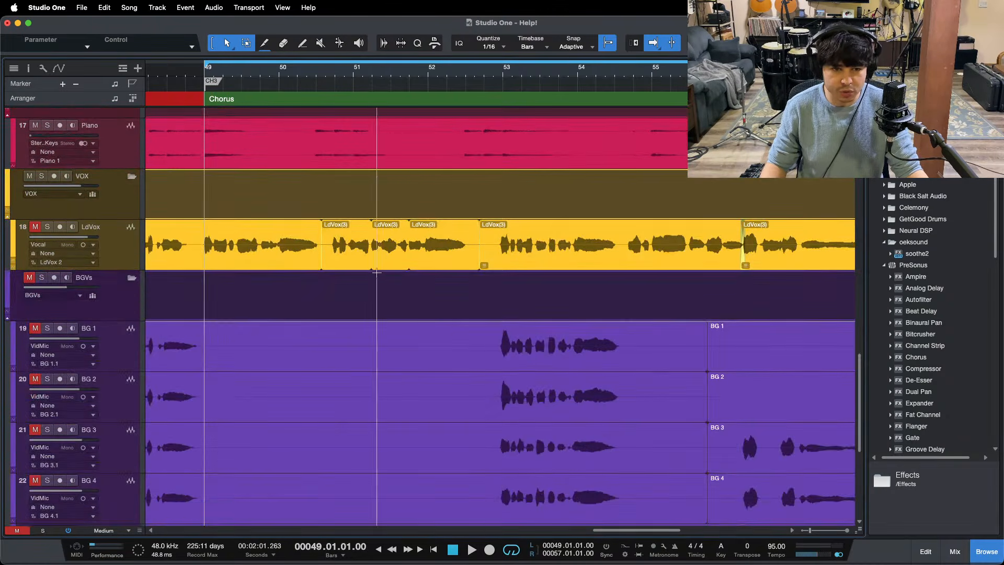
scroll(102, 164, "up", 7)
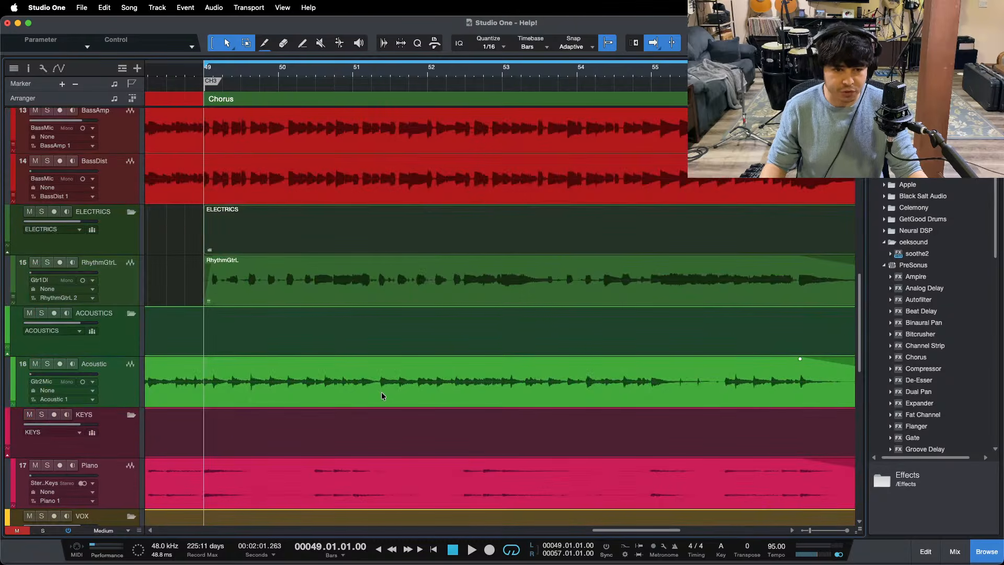
scroll(388, 388, "down", 2)
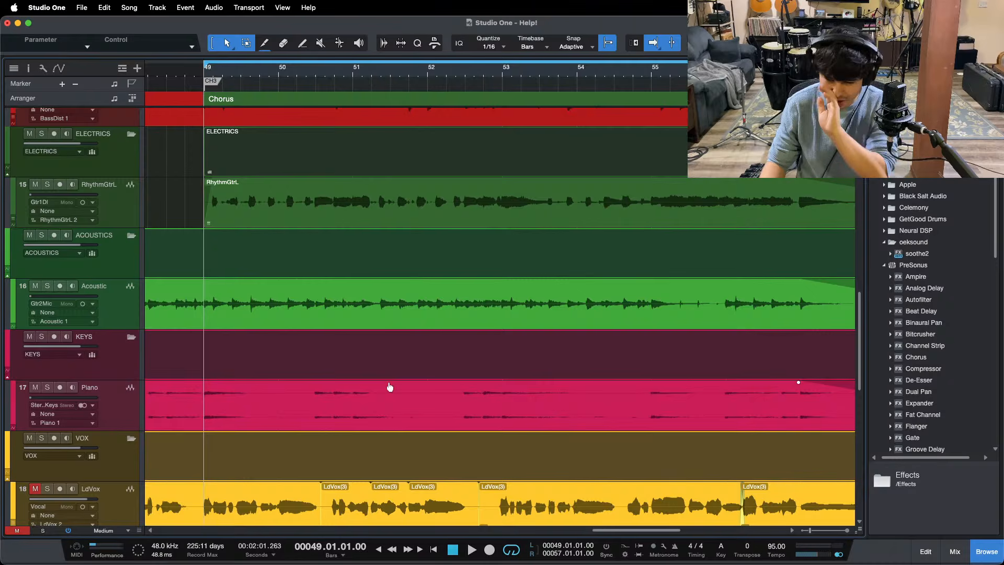
scroll(421, 379, "down", 1)
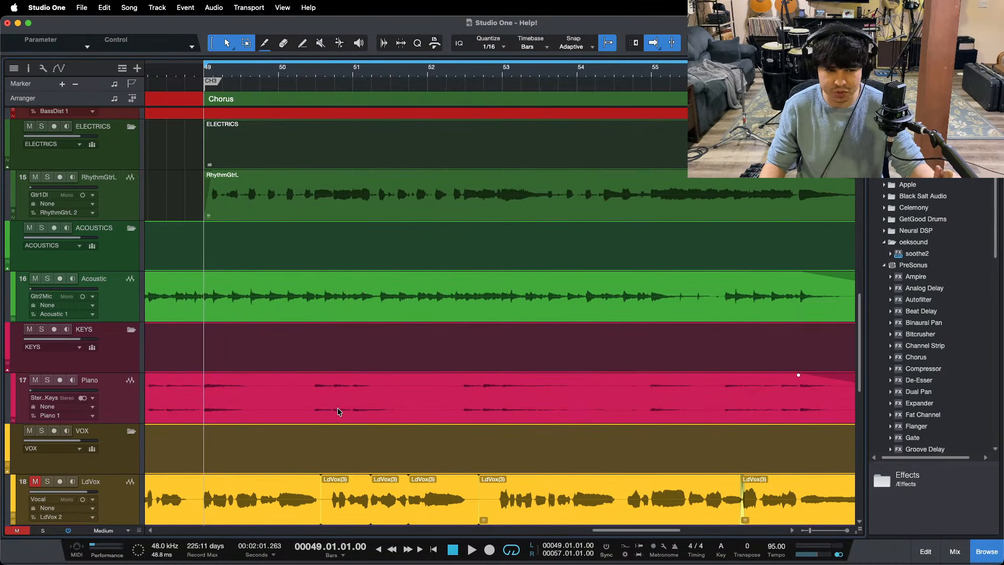
scroll(339, 410, "down", 2)
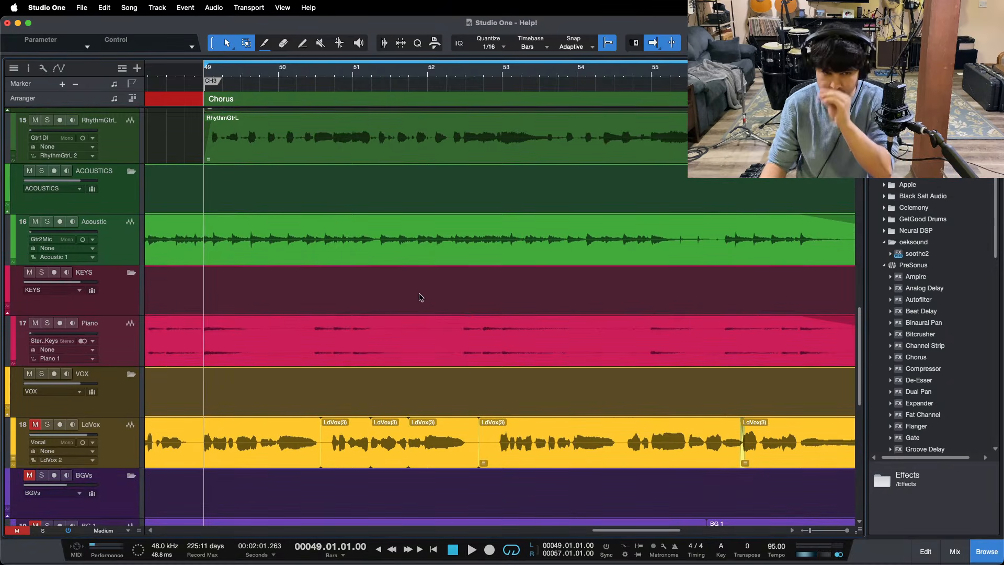
scroll(419, 296, "down", 4)
left_click(126, 221)
scroll(316, 307, "down", 2)
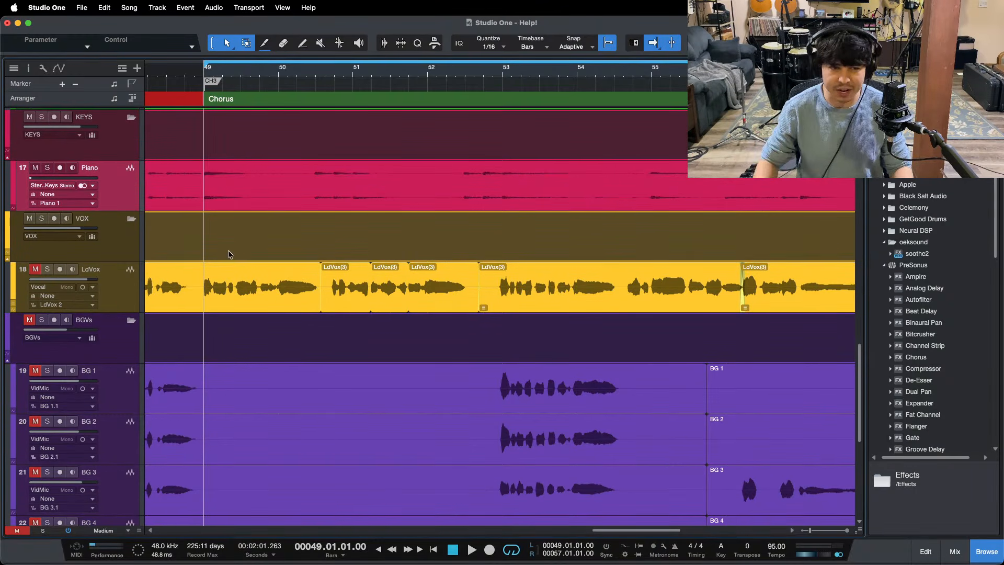
scroll(240, 245, "down", 1)
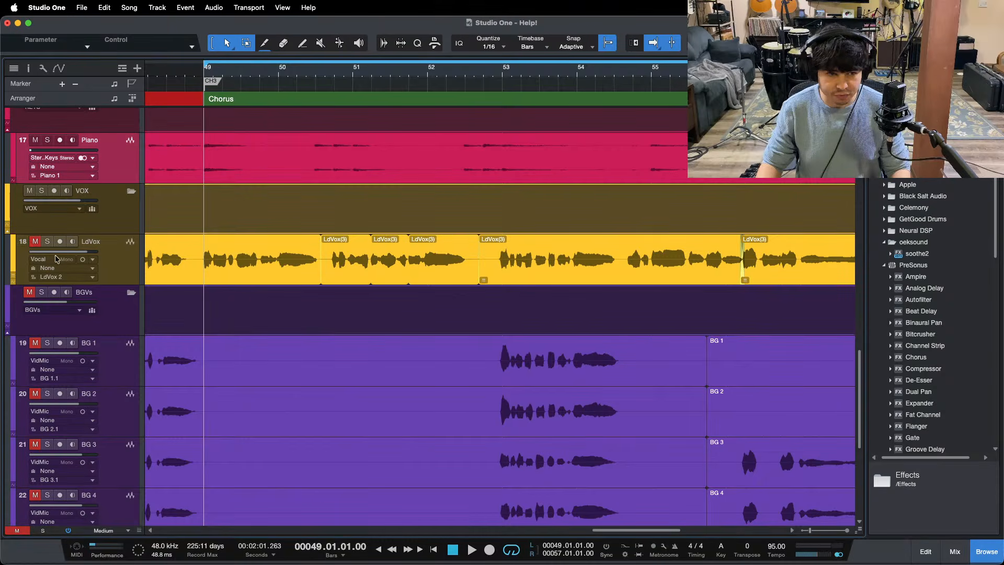
scroll(471, 429, "down", 5)
scroll(462, 410, "up", 7)
scroll(463, 410, "up", 10)
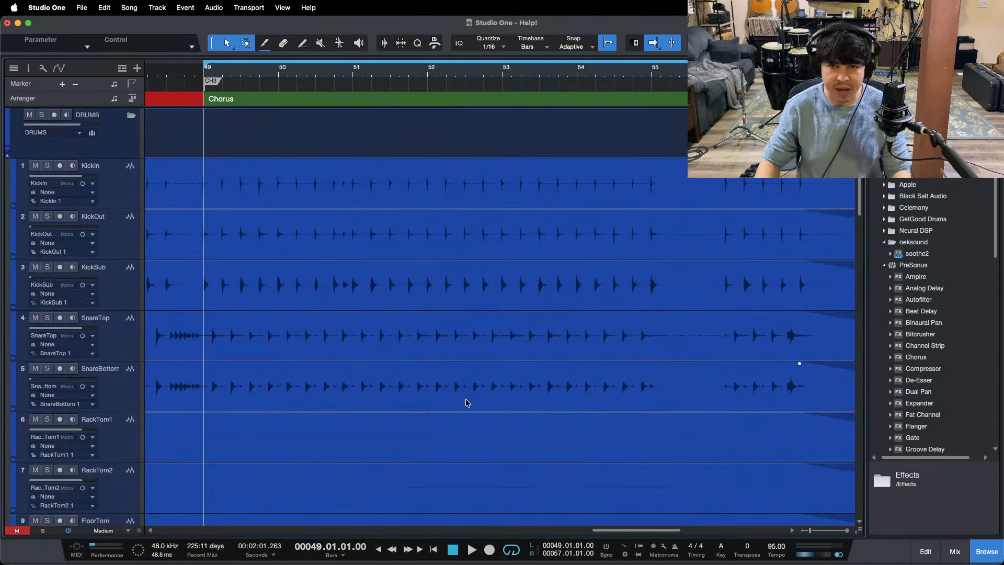
Step: Show the mixing console and look over its channels through the effects returns to the MIX A, MIX B and MIXBUS buses
left_click(547, 541)
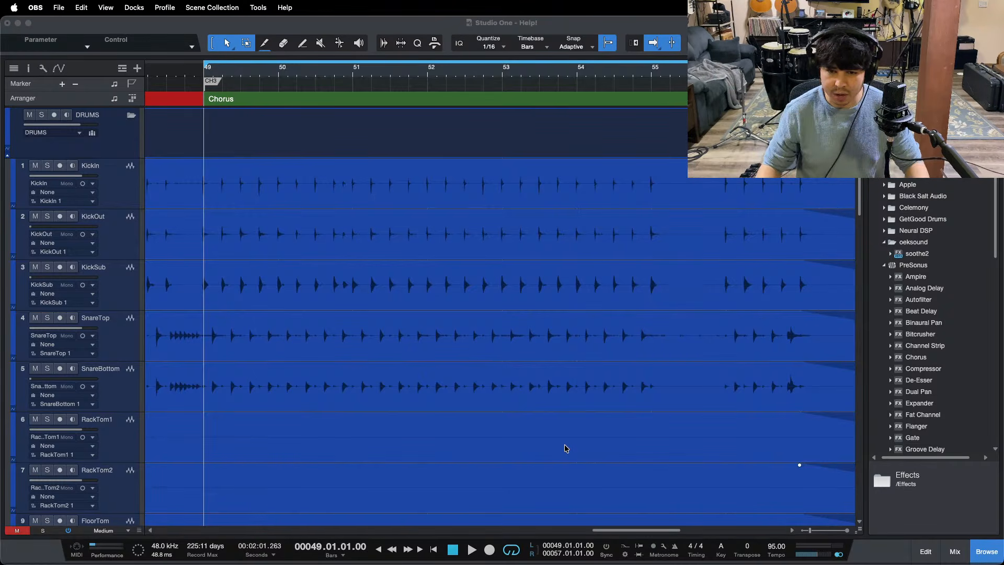
left_click(938, 499)
left_click(955, 551)
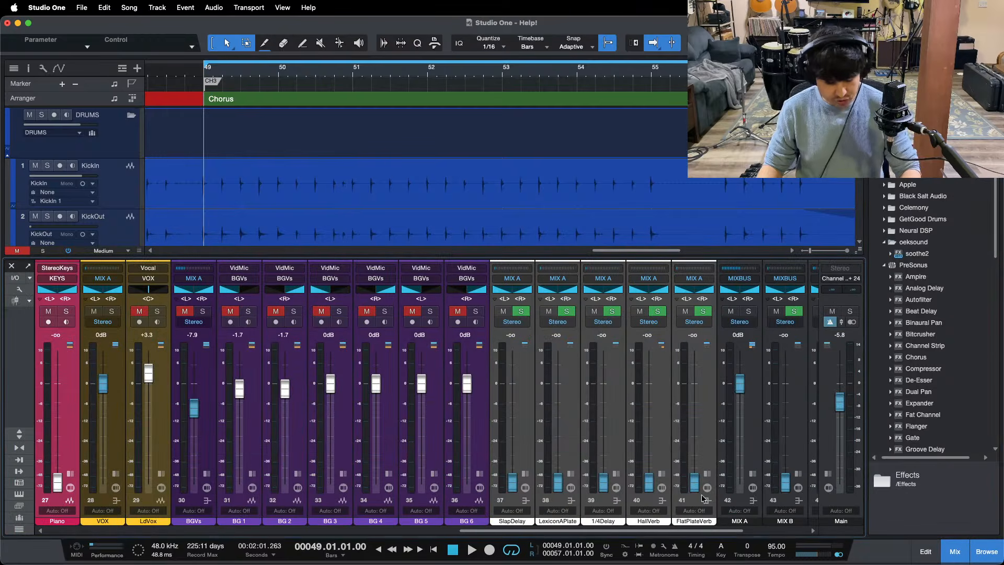
scroll(428, 483, "right", 15)
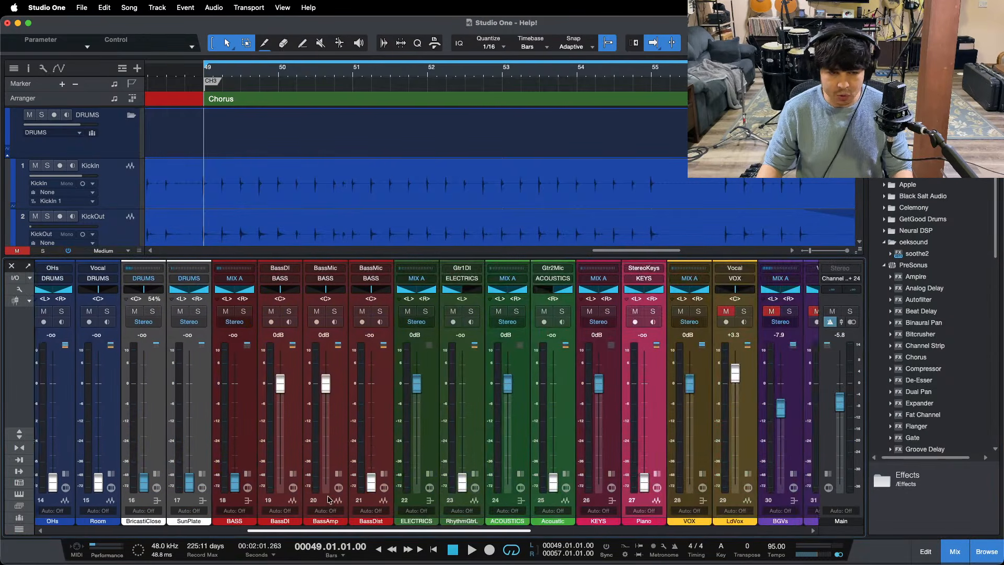
scroll(429, 482, "right", 2)
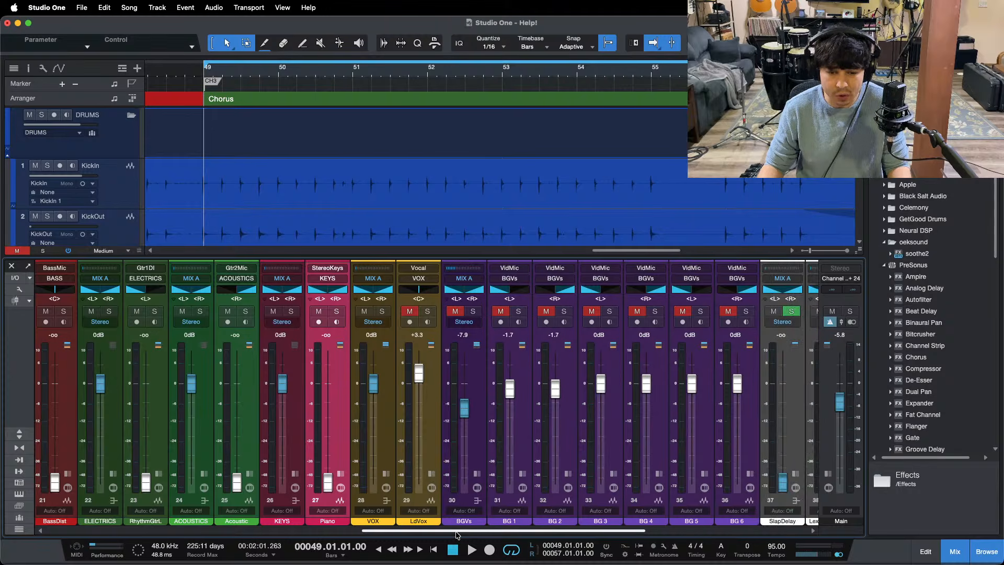
scroll(549, 502, "right", 8)
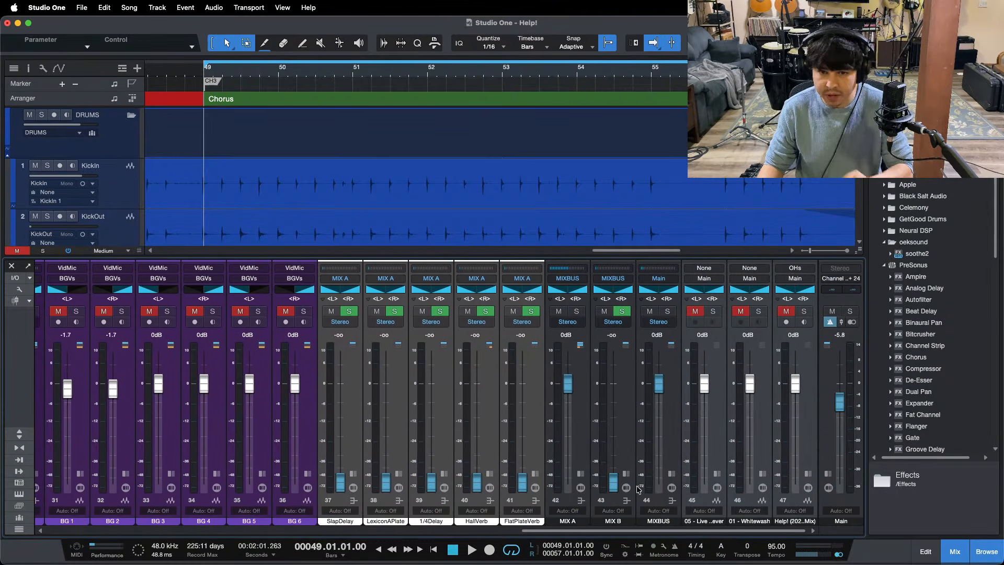
Step: Expand the MIX A bus and open its Console Shaper Mix FX to examine the Drive setting
left_click(574, 471)
left_click(582, 474)
left_click(616, 277)
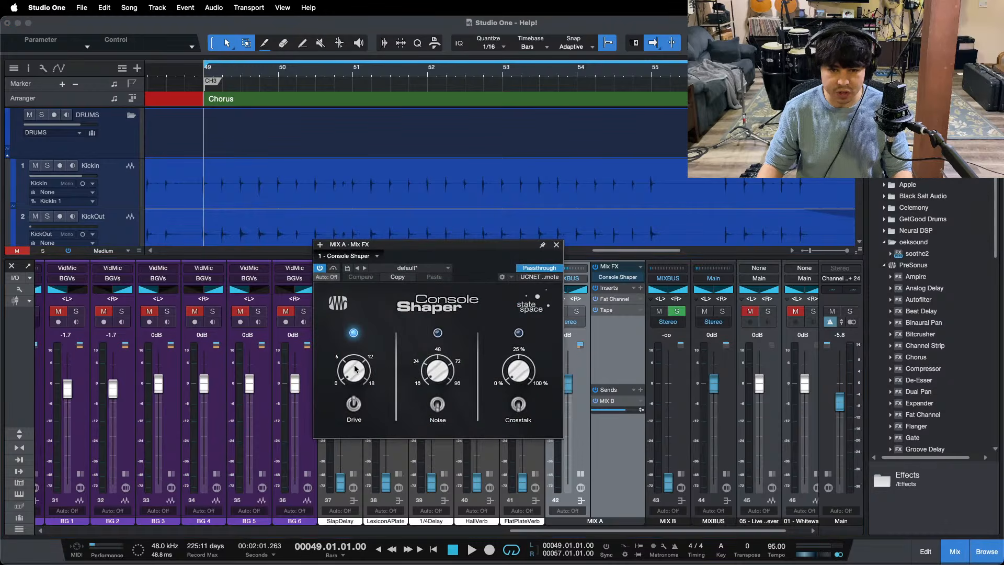
mouse_move(362, 385)
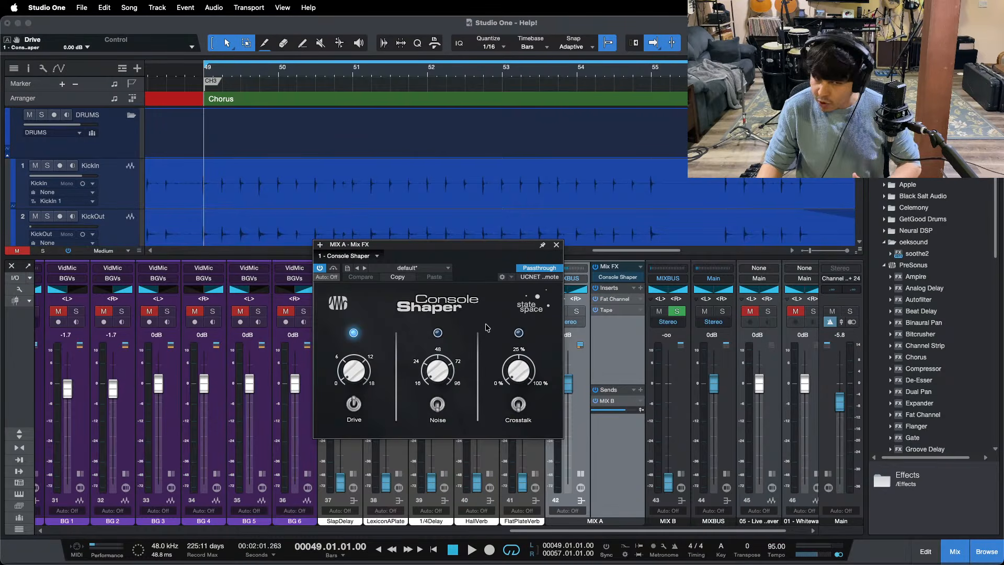
Step: Open the Fat Channel insert on MIX A and examine its compressor section, including the threshold
double_click(615, 301)
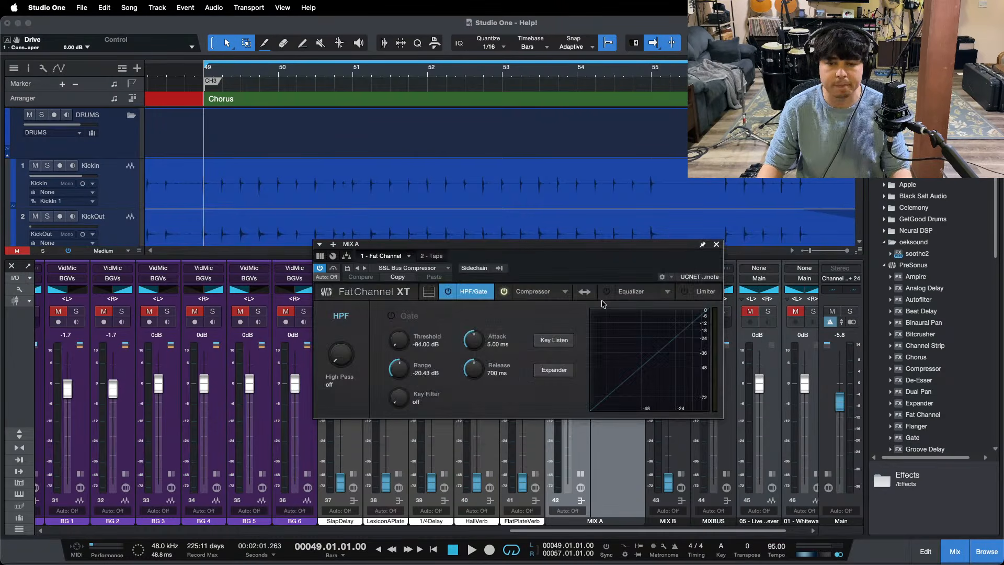
left_click(525, 298)
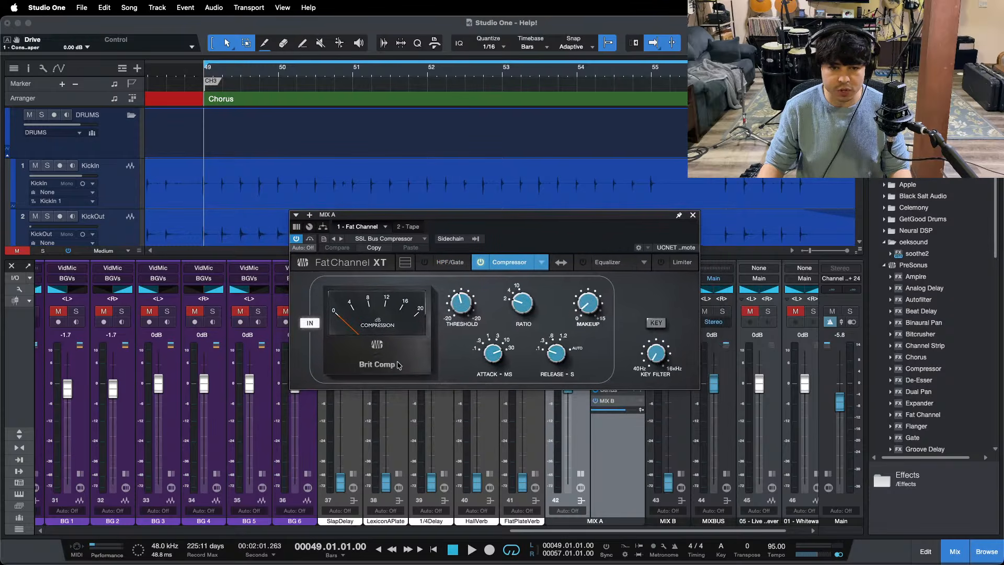
left_click(460, 304)
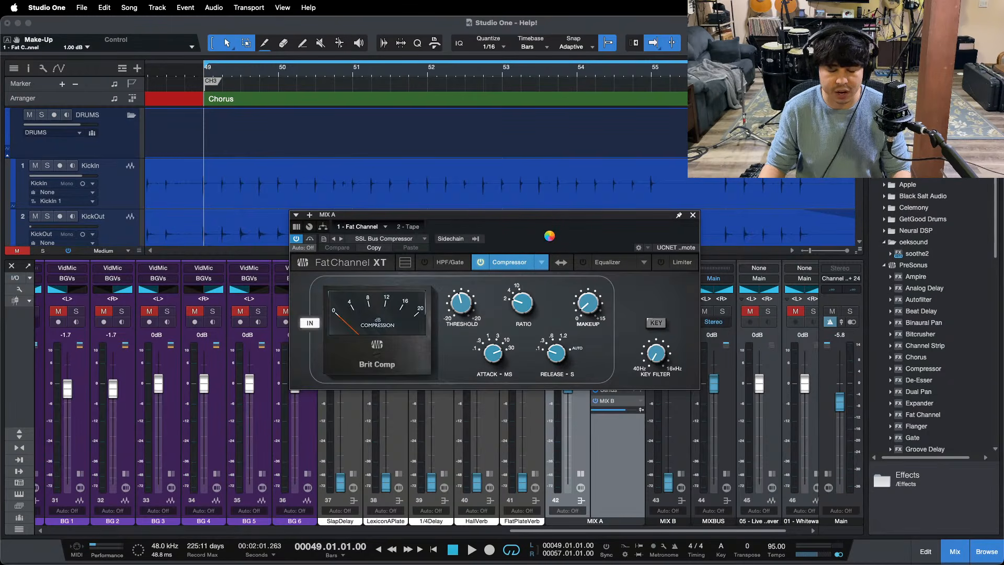
Step: Examine the Amount, Type and Tape Speed settings of the Tape insert on MIX A, and close the plug-in
left_click_drag(551, 239, 371, 192)
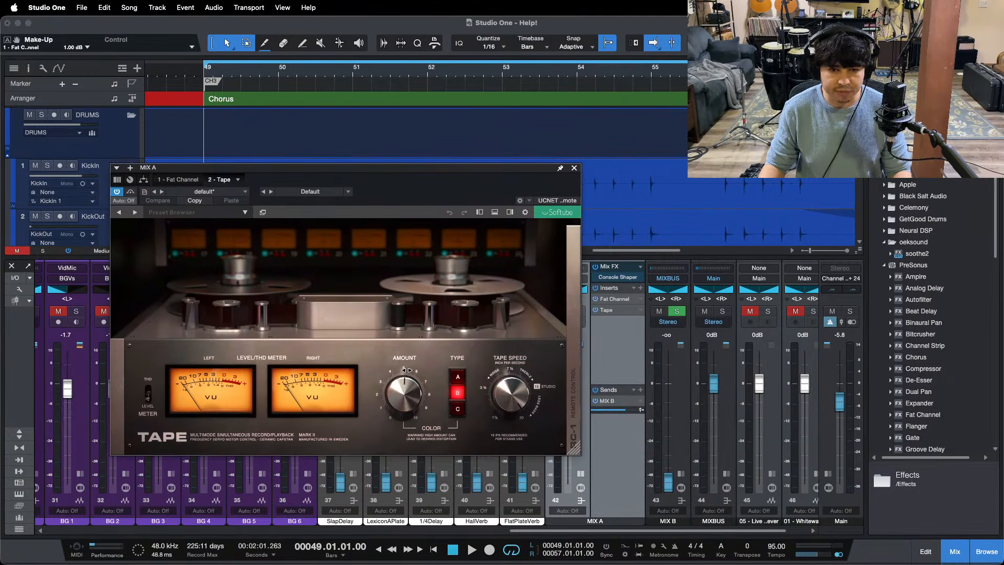
mouse_move(414, 390)
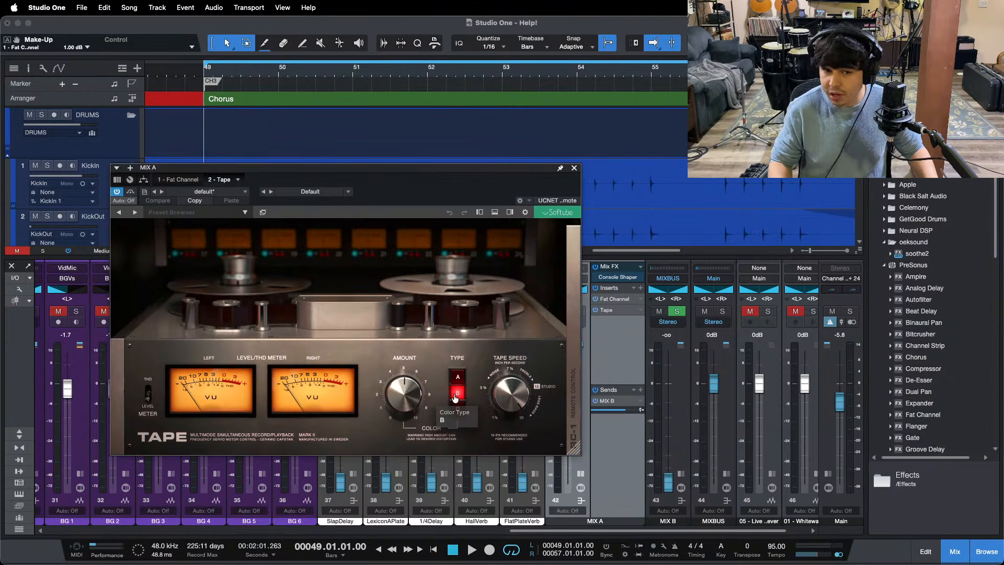
left_click(574, 168)
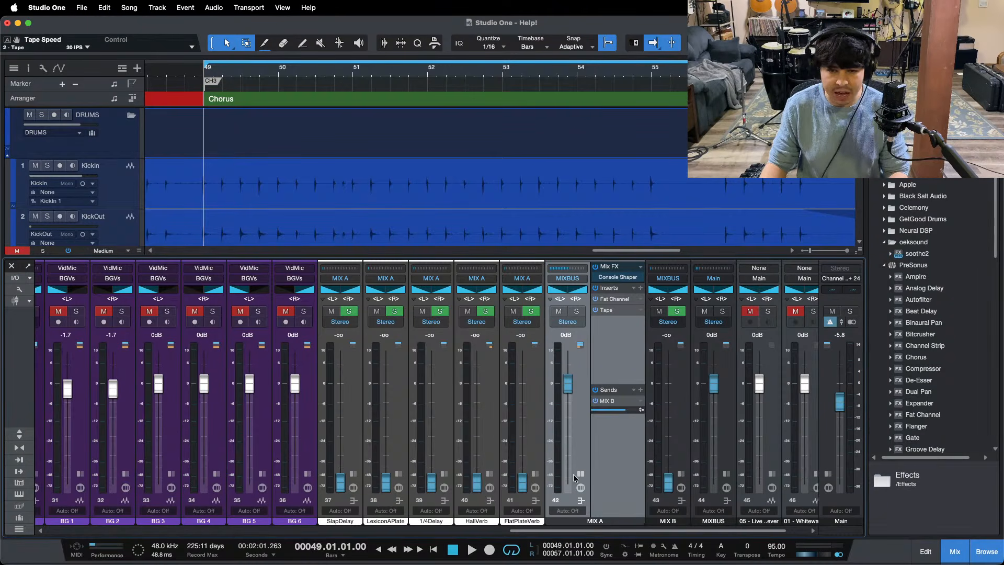
Step: Expand the MIX B bus to view its Fat Channel insert, and collapse both the MIX A and MIX B channels
left_click(681, 474)
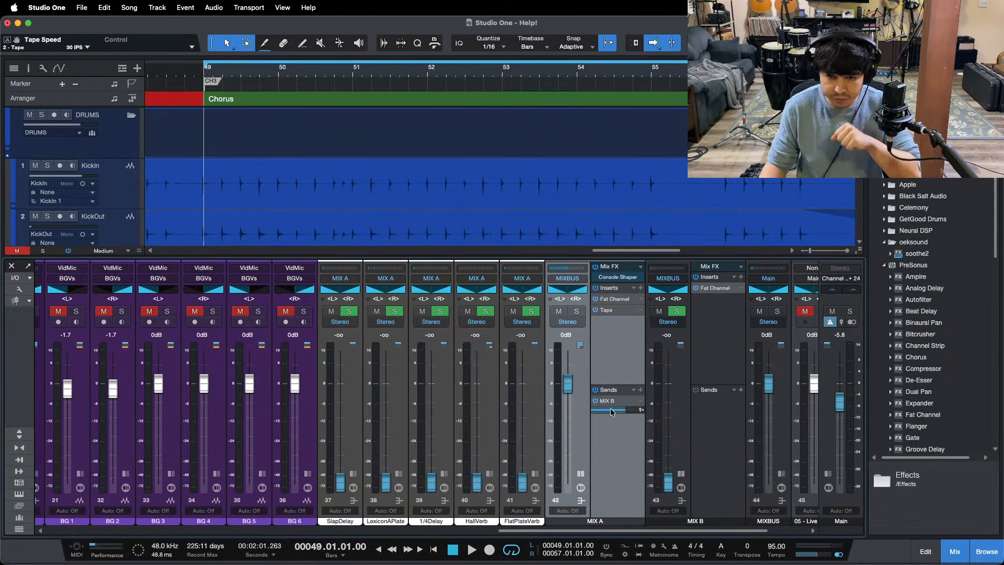
left_click(581, 488)
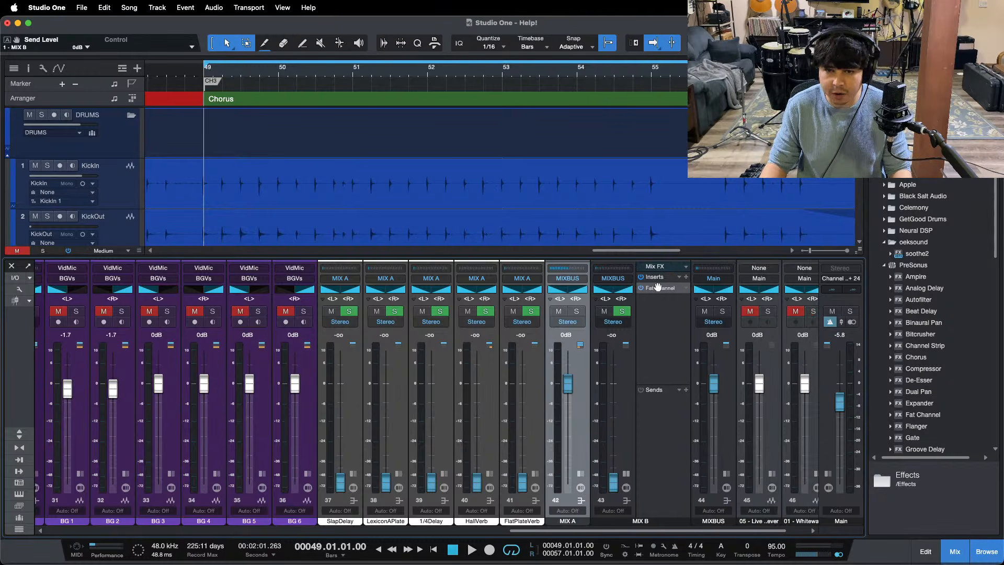
left_click(627, 475)
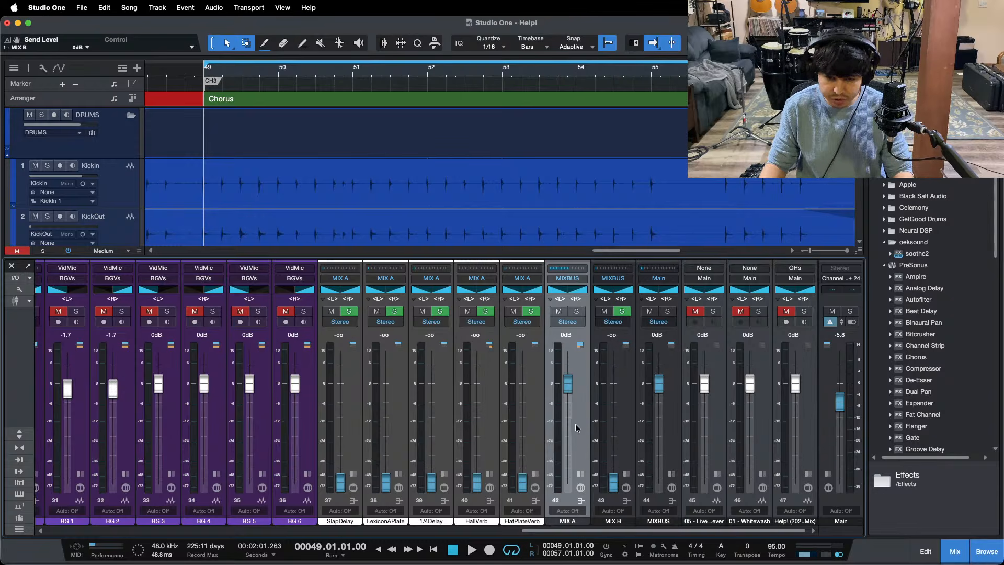
Step: Expand the MIXBUS channel, examine its Limiter insert's settings, and close the plug-in and collapse the channel
left_click(672, 474)
double_click(701, 288)
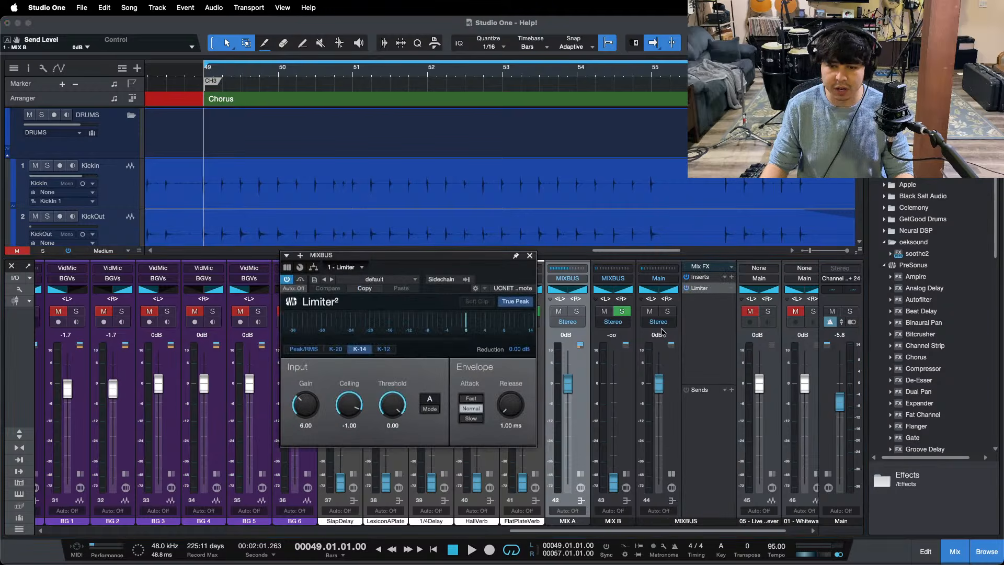
left_click_drag(465, 275, 590, 282)
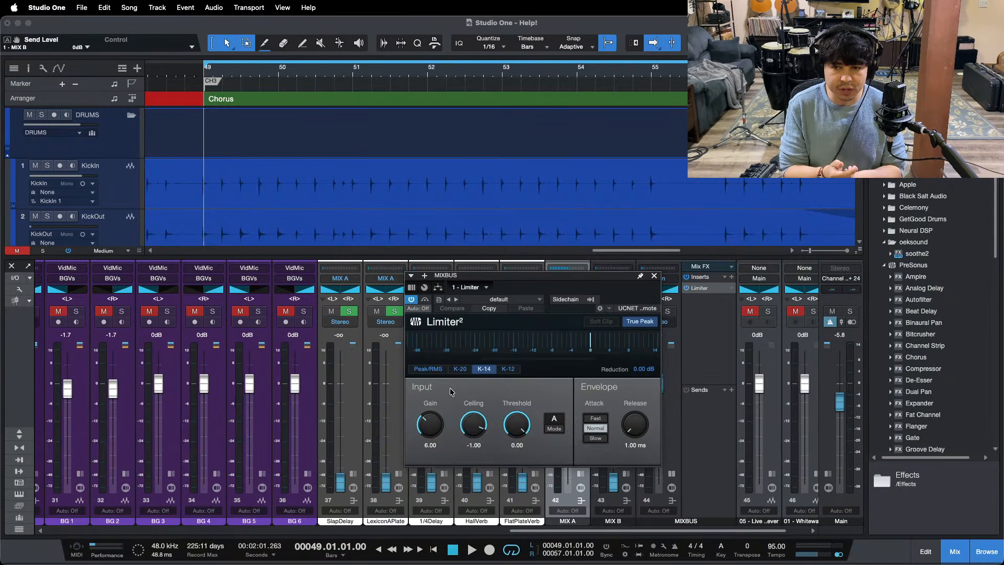
left_click(653, 276)
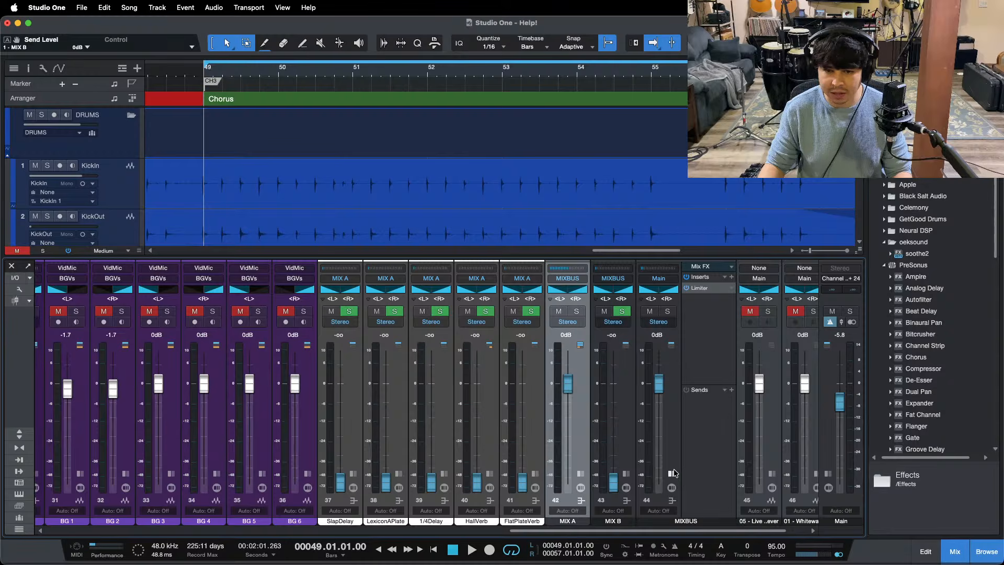
left_click(673, 473)
Step: Play the chorus and raise the KickOut channel's fader to about -24.9 dB
left_click_drag(686, 531, 143, 548)
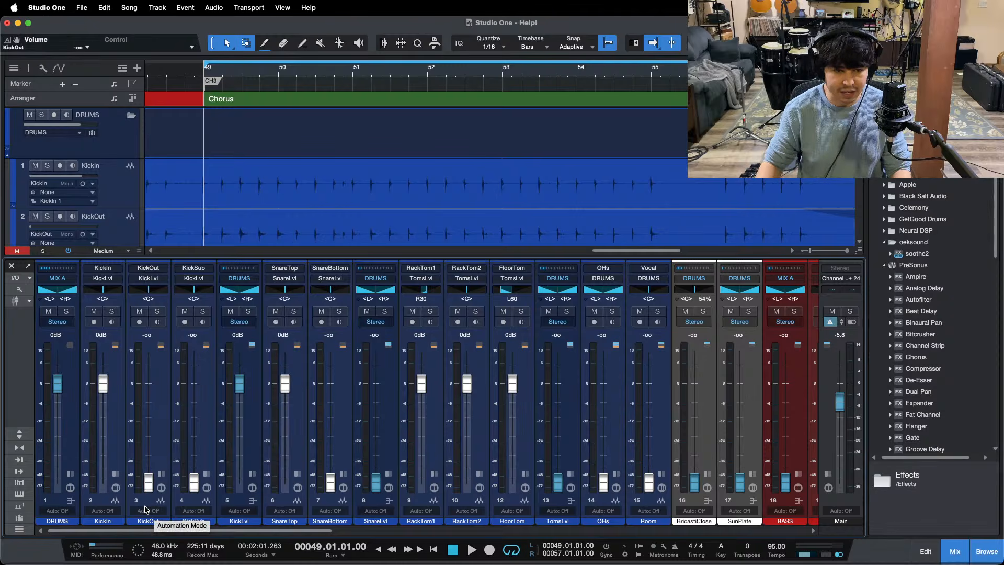
key("space")
left_click_drag(148, 482, 146, 437)
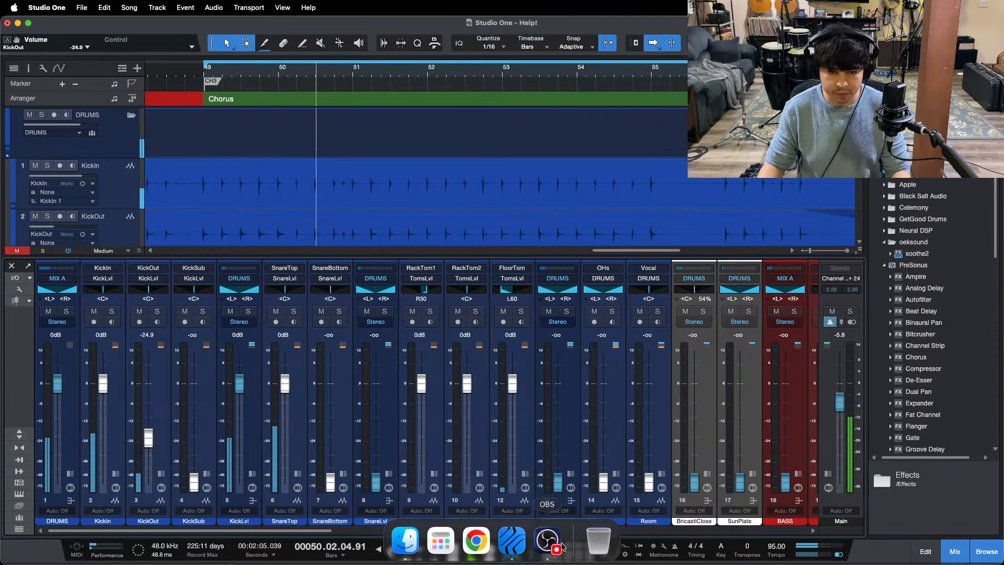
left_click(562, 546)
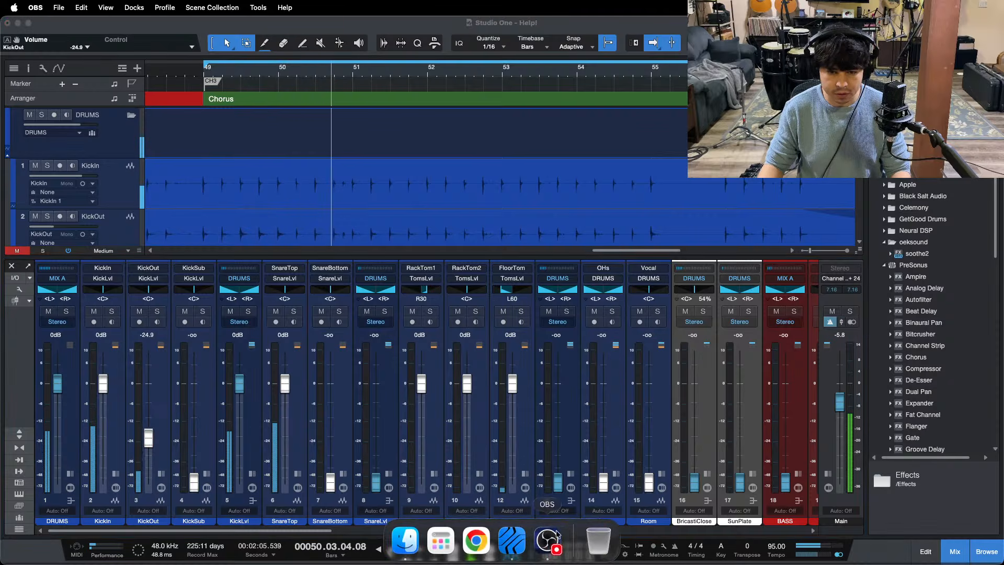
Step: Raise the KickOut channel's fader to about -7.9 dB while the chorus plays
left_click(950, 513)
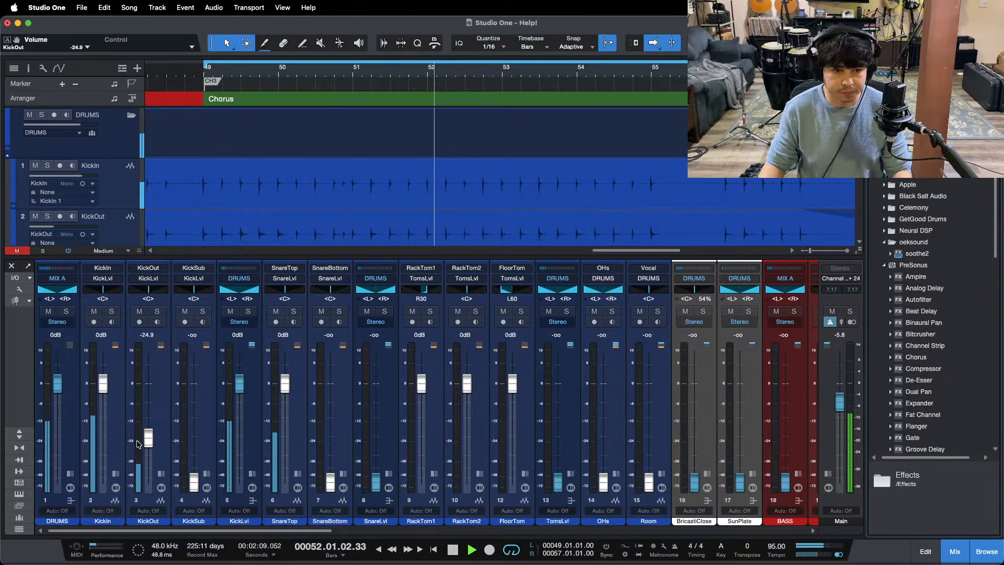
left_click_drag(148, 437, 148, 433)
scroll(148, 433, "up", 5)
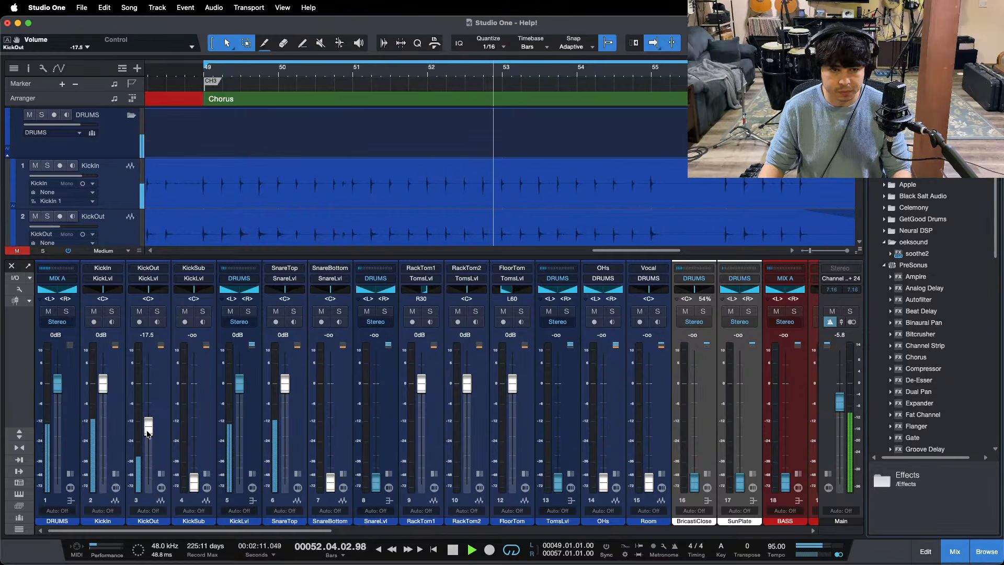
scroll(148, 433, "up", 2)
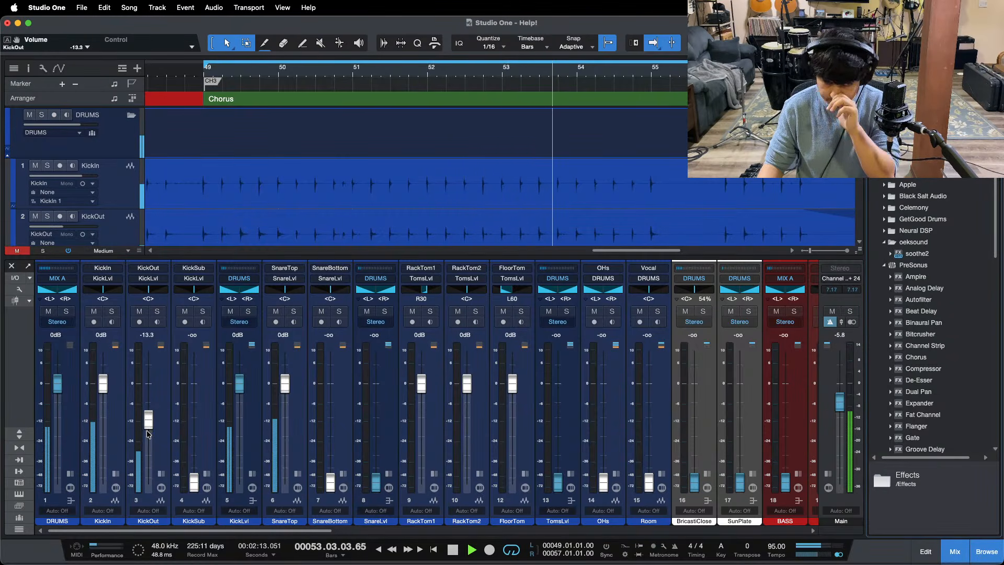
scroll(148, 433, "up", 3)
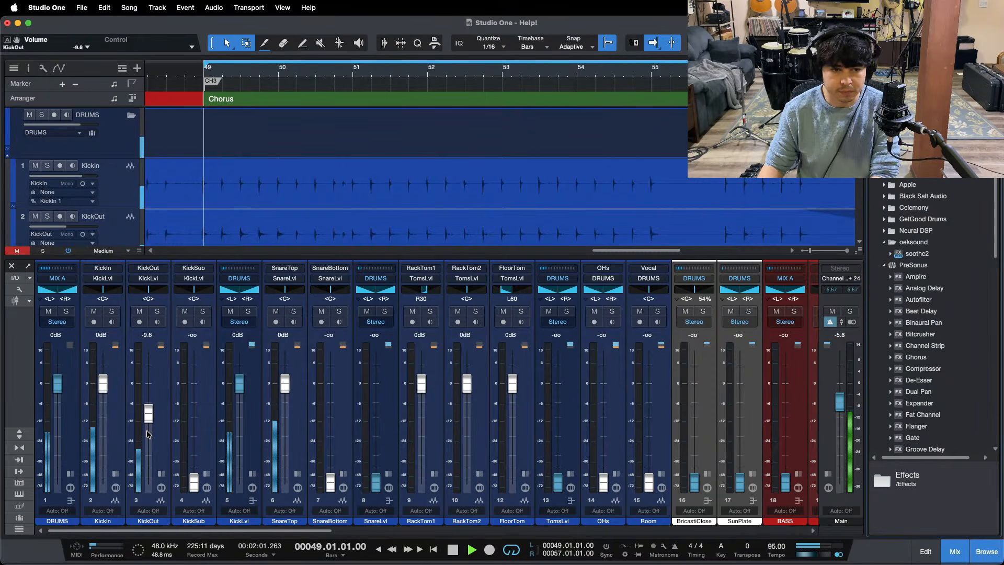
scroll(148, 433, "up", 1)
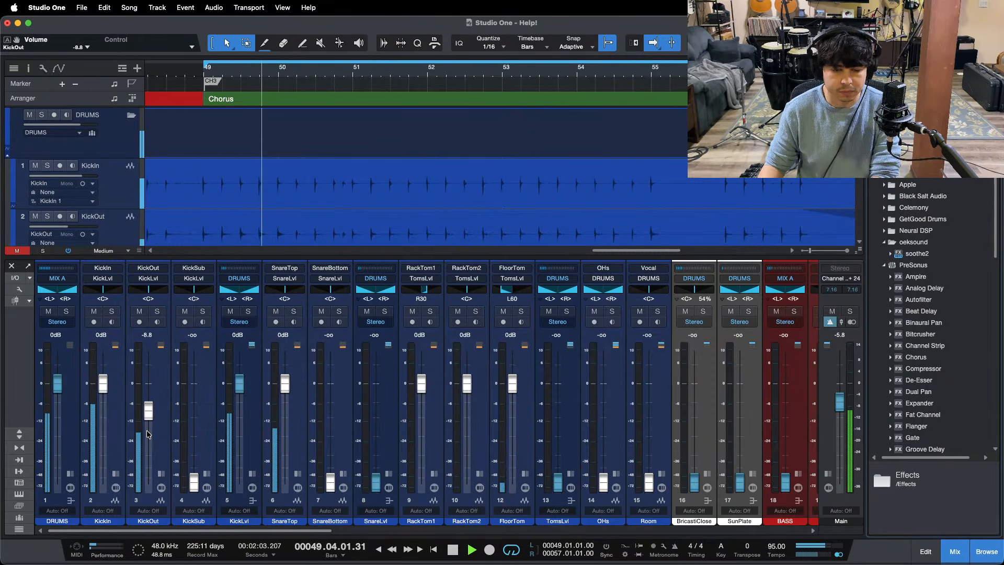
scroll(150, 414, "up", 1)
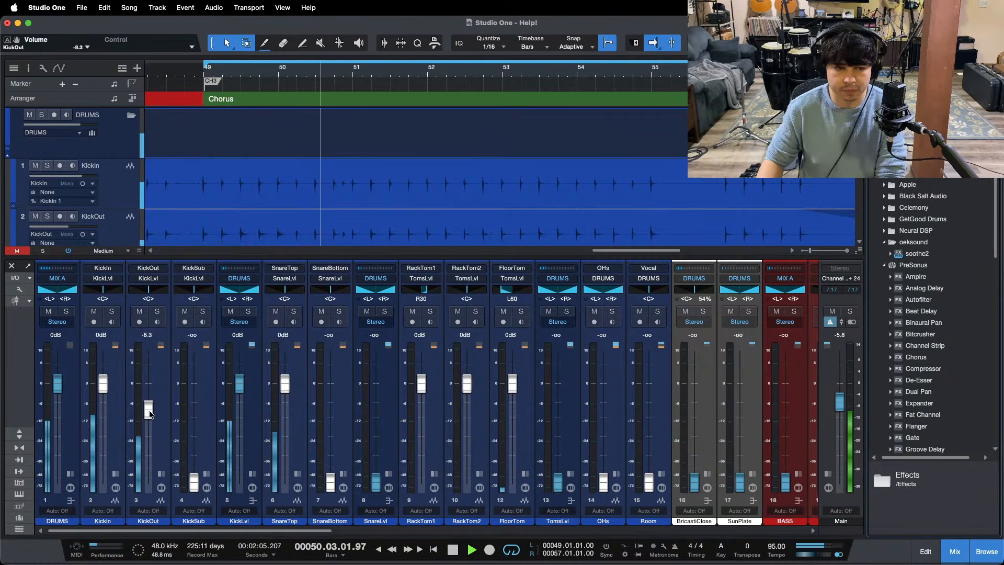
scroll(150, 413, "up", 1)
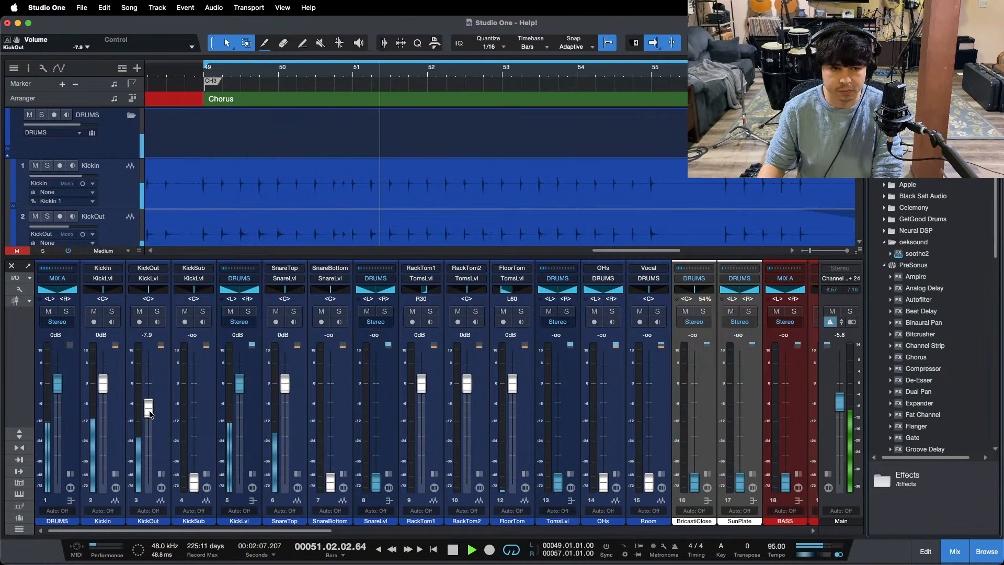
scroll(150, 414, "up", 1)
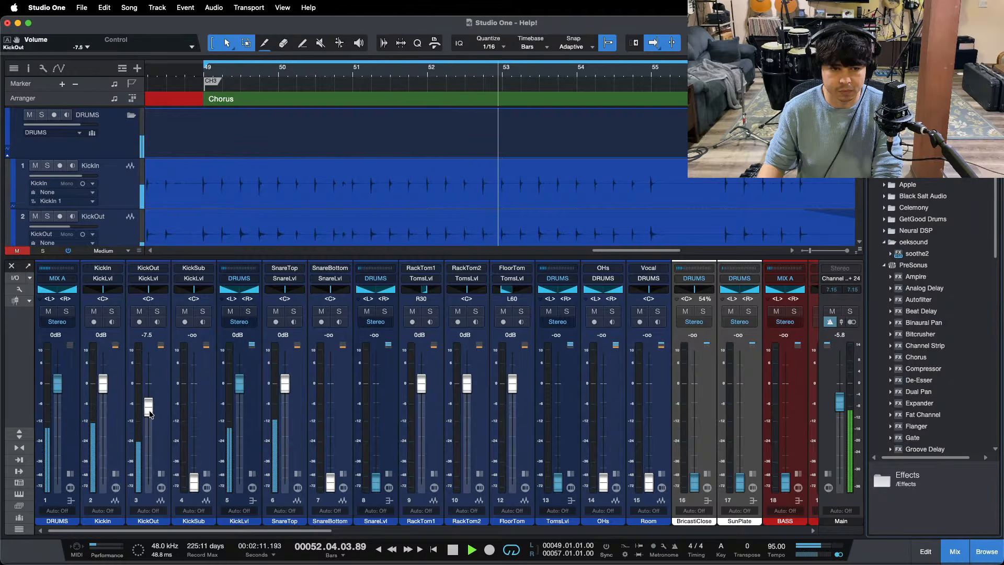
scroll(150, 414, "down", 1)
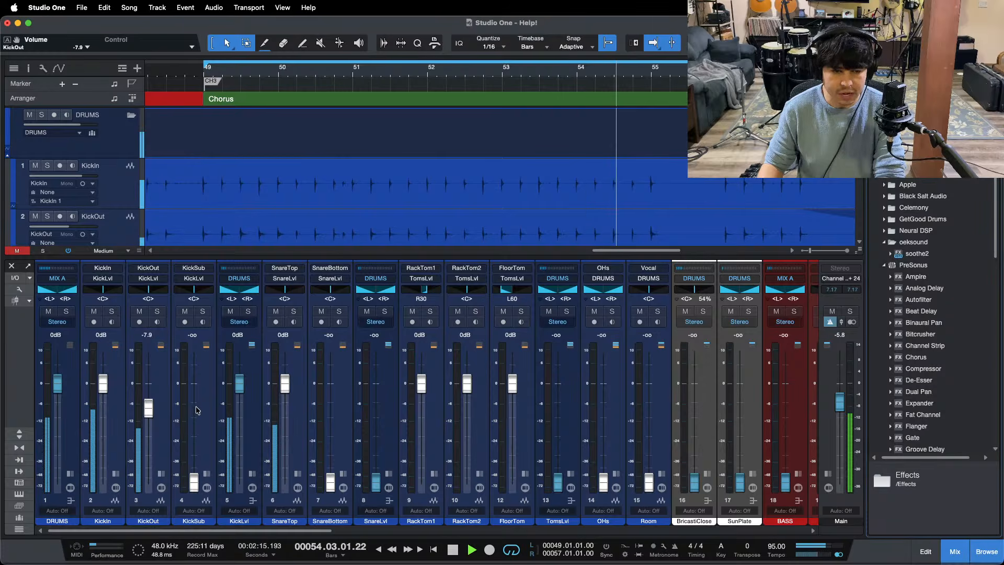
scroll(457, 188, "down", 1)
Step: Expand the KickLvl bus, open its Pro EQ insert and audition the KickOut channel in solo against the spectrum
left_click(252, 475)
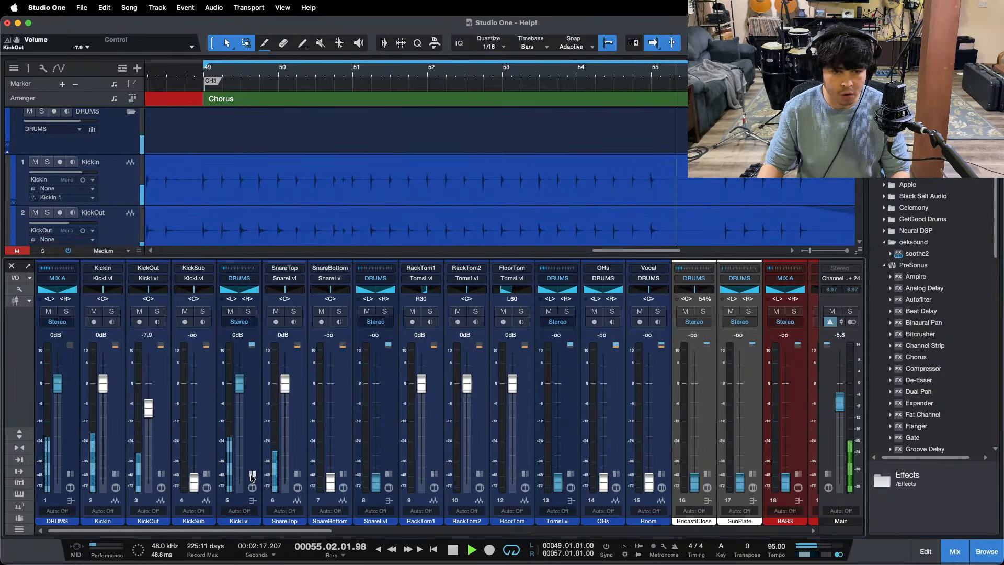
left_click(282, 299)
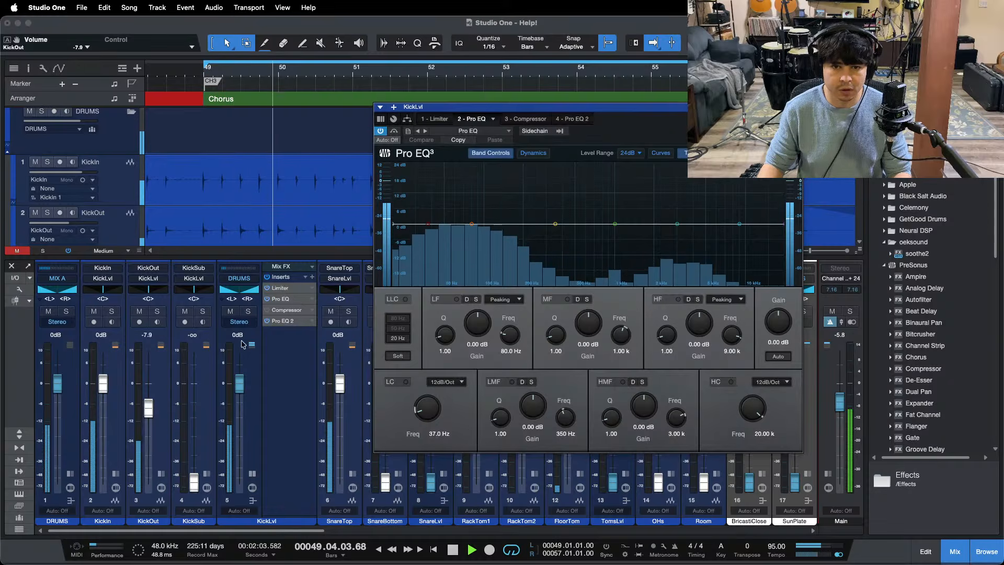
left_click(158, 312)
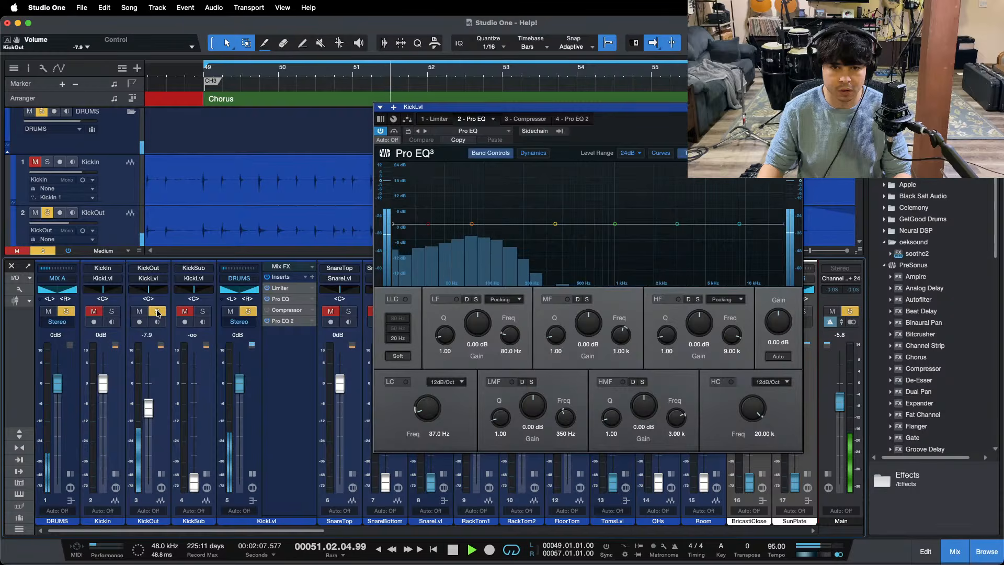
left_click(158, 313)
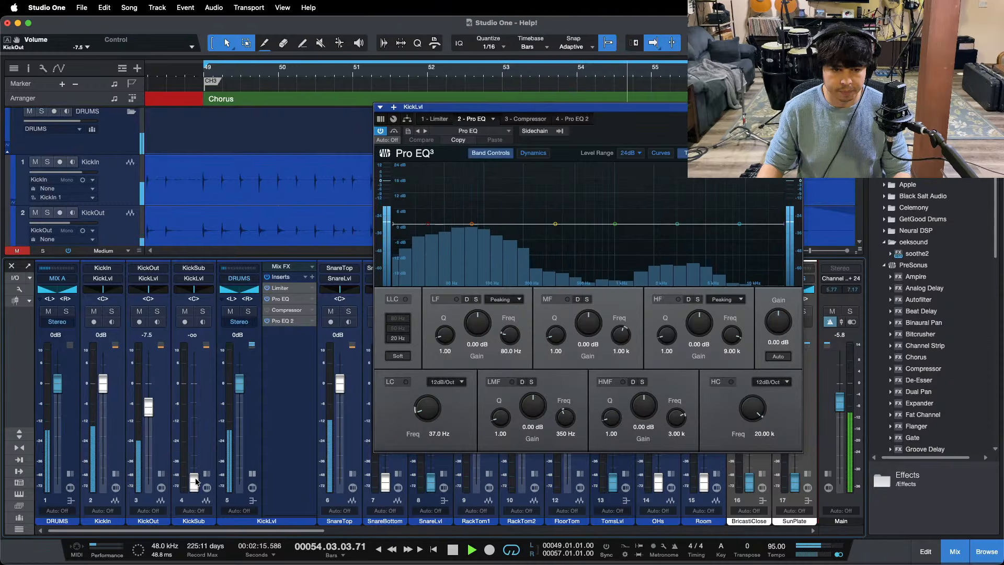
Step: Raise the KickSub channel's fader to about -9.6 dB, auditioning the channel in solo during the adjustment
left_click_drag(195, 480, 194, 426)
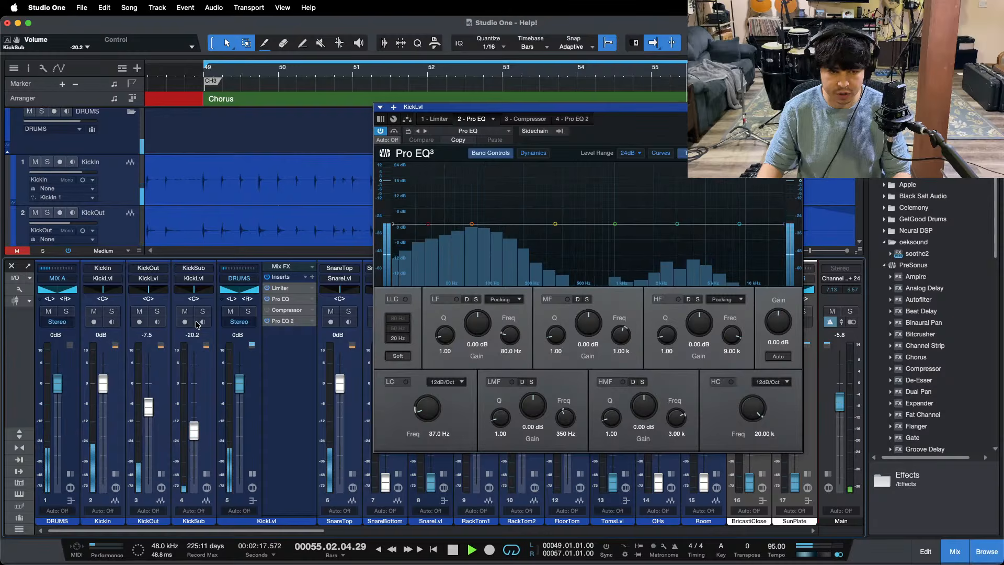
left_click(203, 311)
key("KP_1")
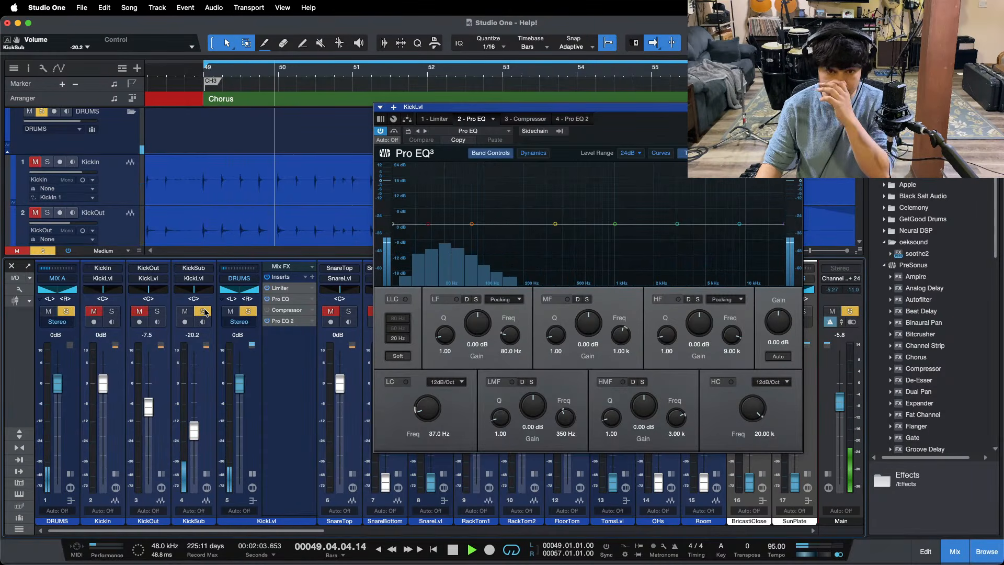
left_click(203, 312)
left_click_drag(192, 432, 191, 426)
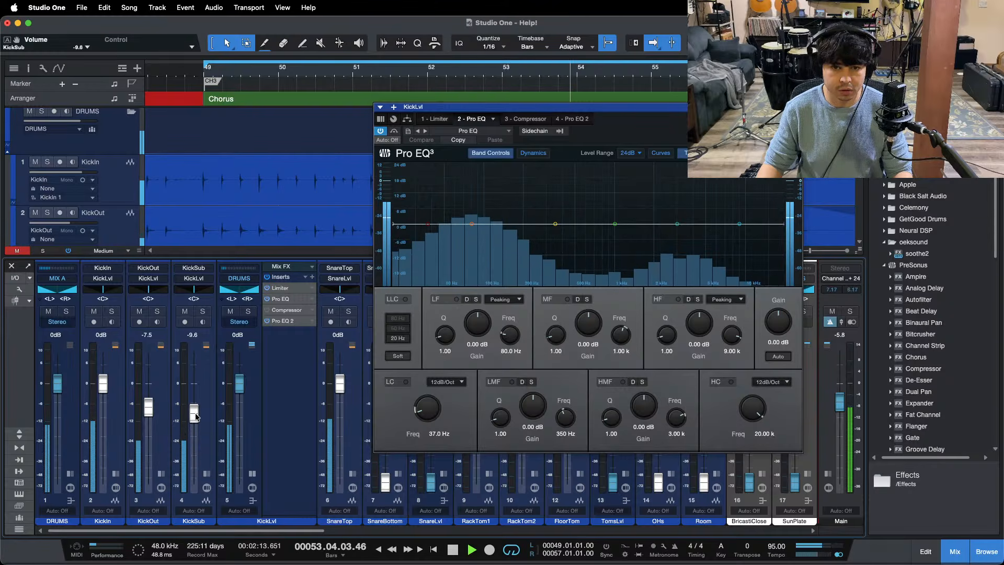
Step: Compare the kick sound with KickSub soloed, muted and back in the mix, watching the Pro EQ spectrum
left_click(203, 312)
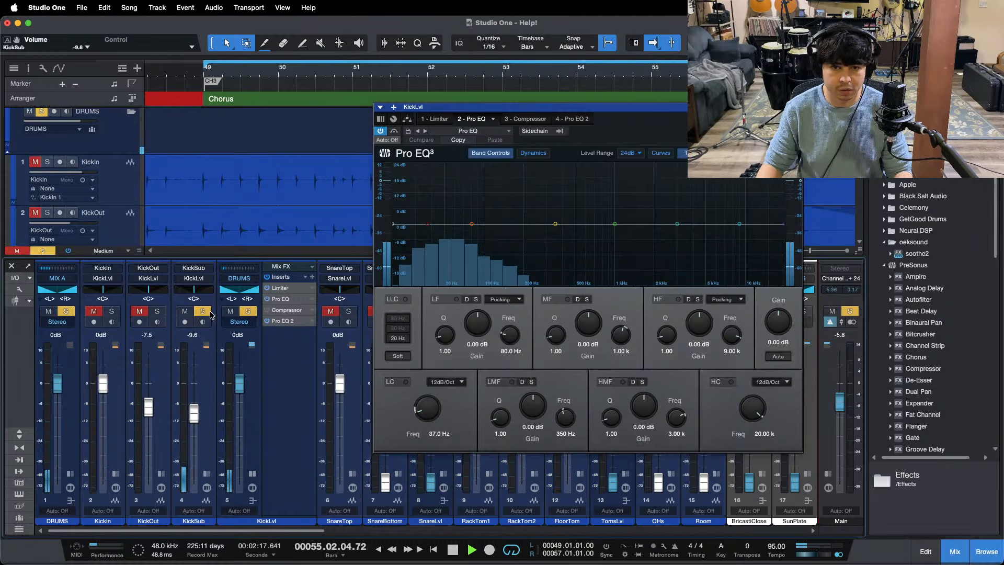
left_click(211, 313)
key("space")
key("space")
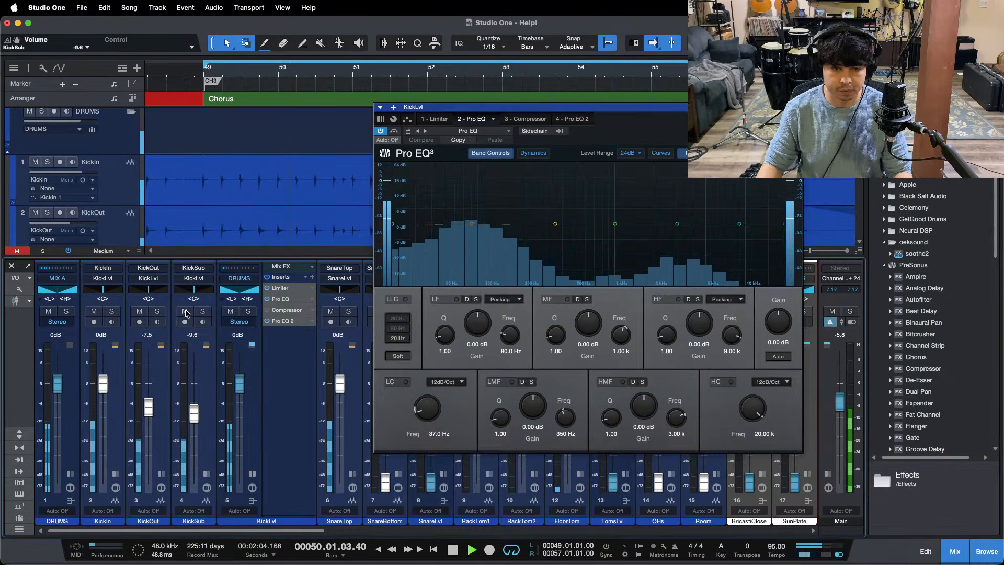
left_click(185, 312)
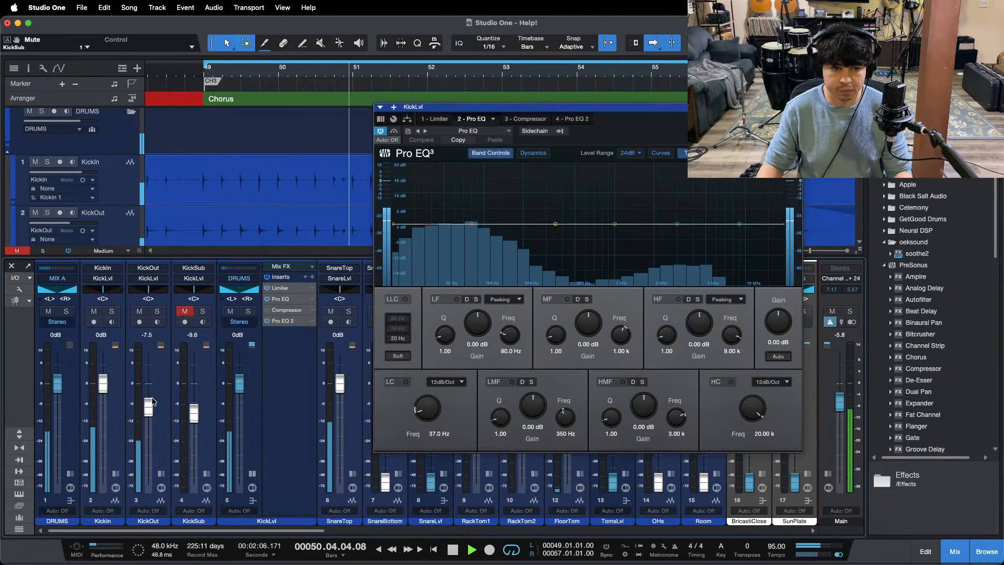
left_click(185, 312)
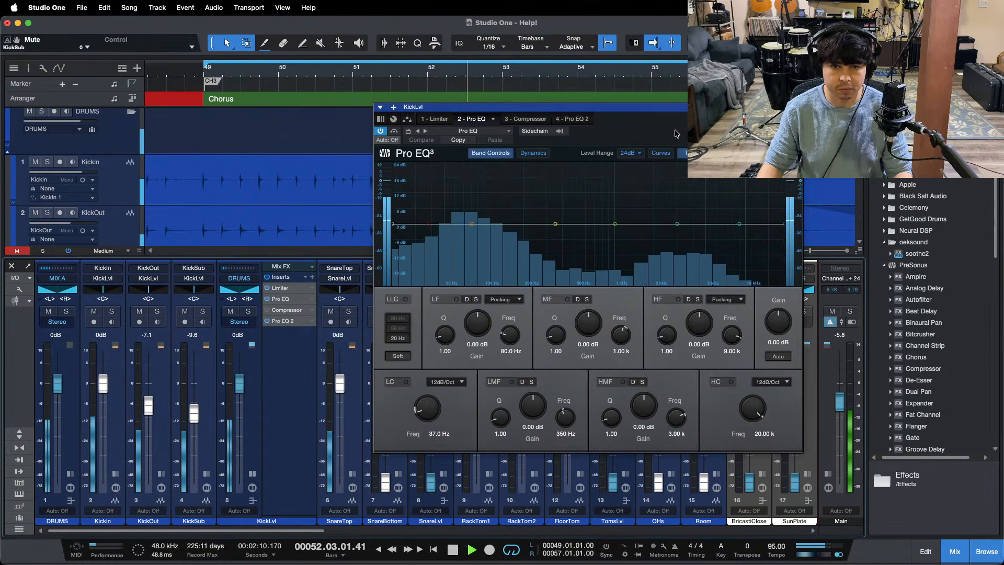
Step: Show the KickLvl bus's Limiter instead of the Pro EQ, and hide the mixer to reveal the drum tracks
left_click_drag(681, 128, 585, 168)
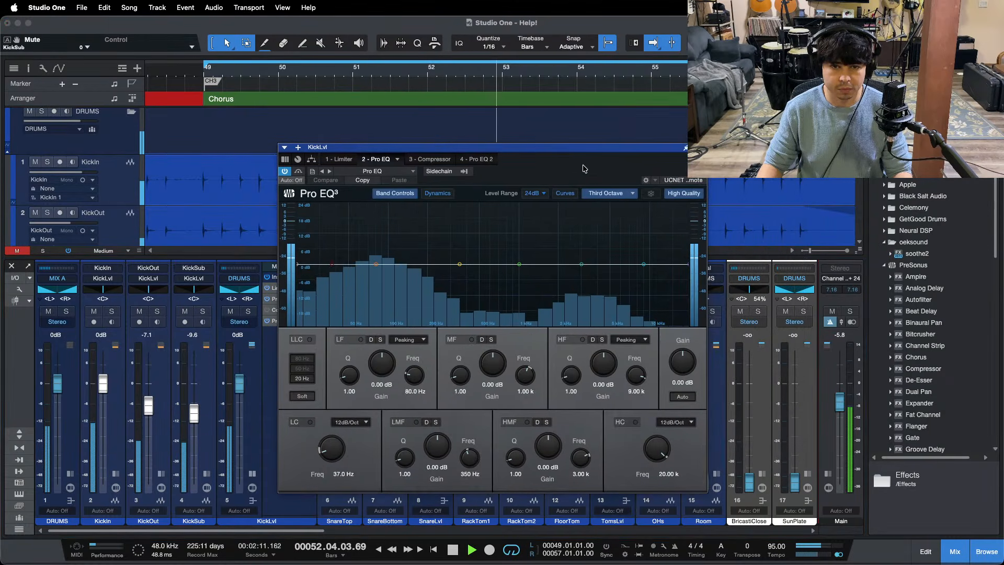
left_click(340, 160)
left_click_drag(519, 166, 597, 210)
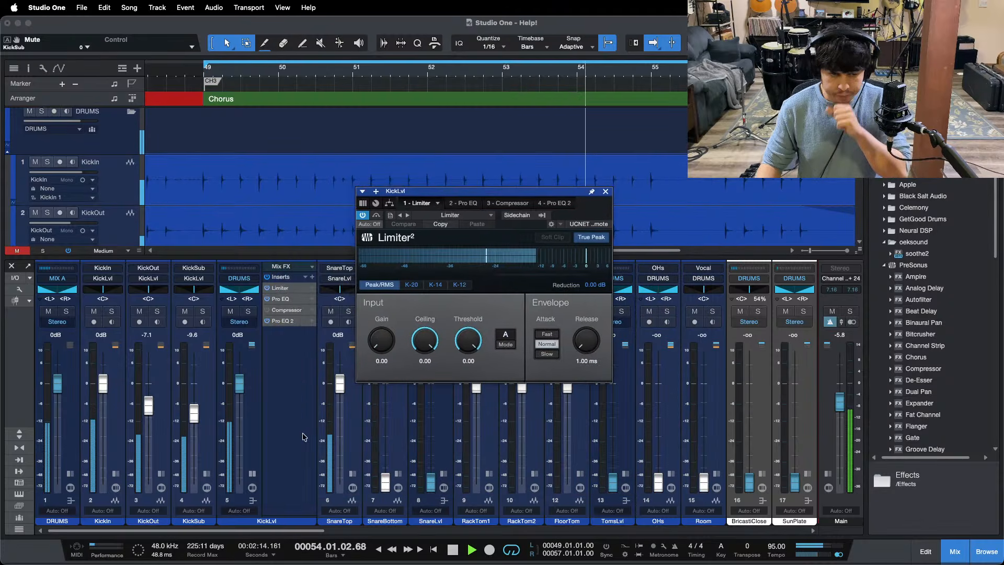
left_click_drag(394, 71, 430, 31)
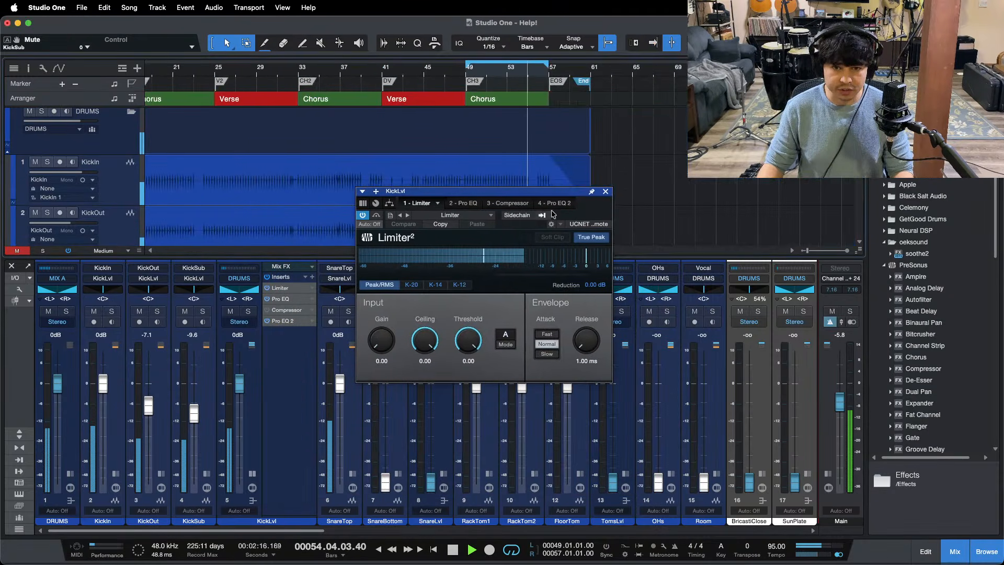
left_click_drag(585, 215, 594, 317)
key("F3")
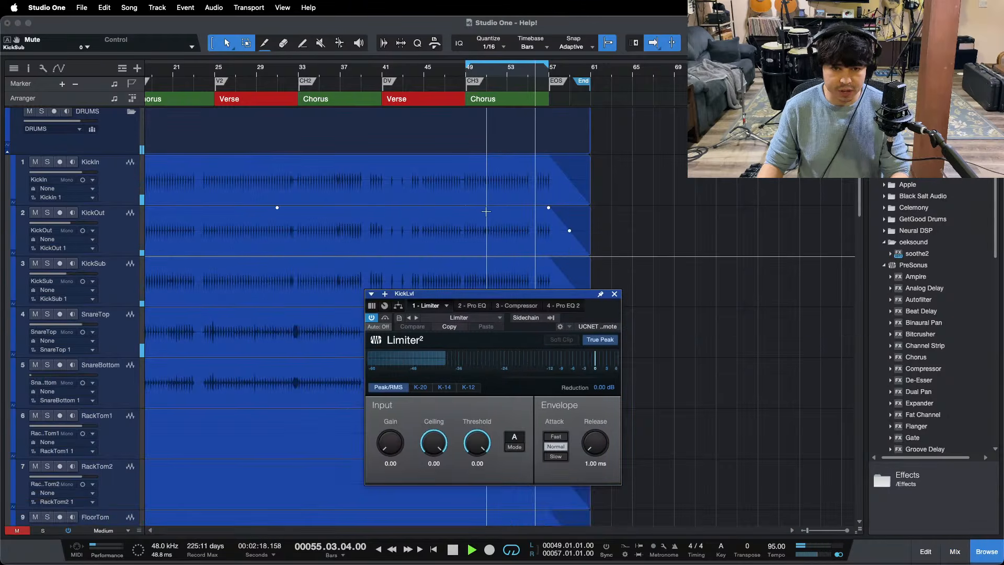
Step: Select the KickIn, KickOut and KickSub clips across the song and place the Limiter window below them
left_click_drag(337, 72, 517, 74)
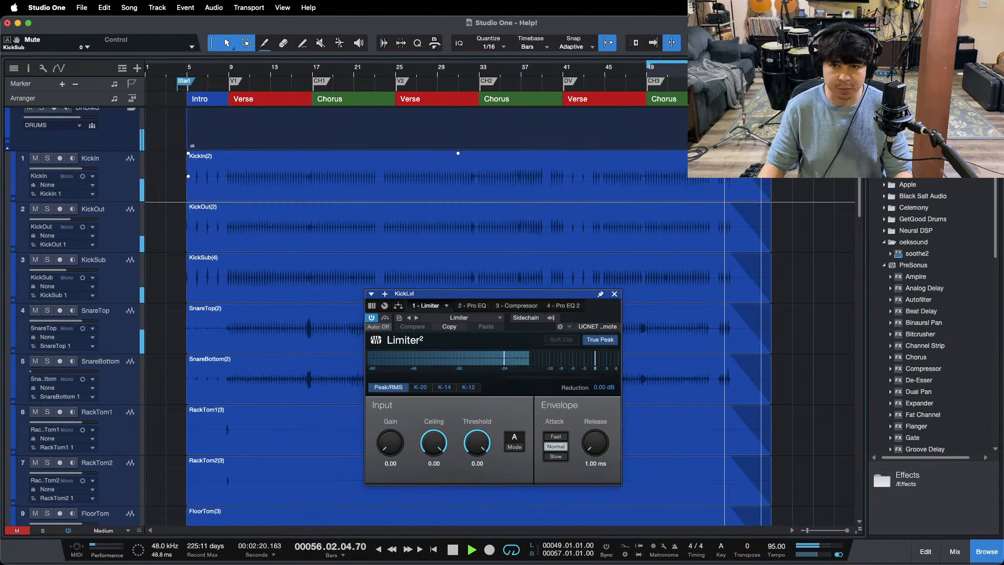
left_click(600, 297)
left_click_drag(814, 180, 667, 277)
left_click_drag(581, 301, 559, 340)
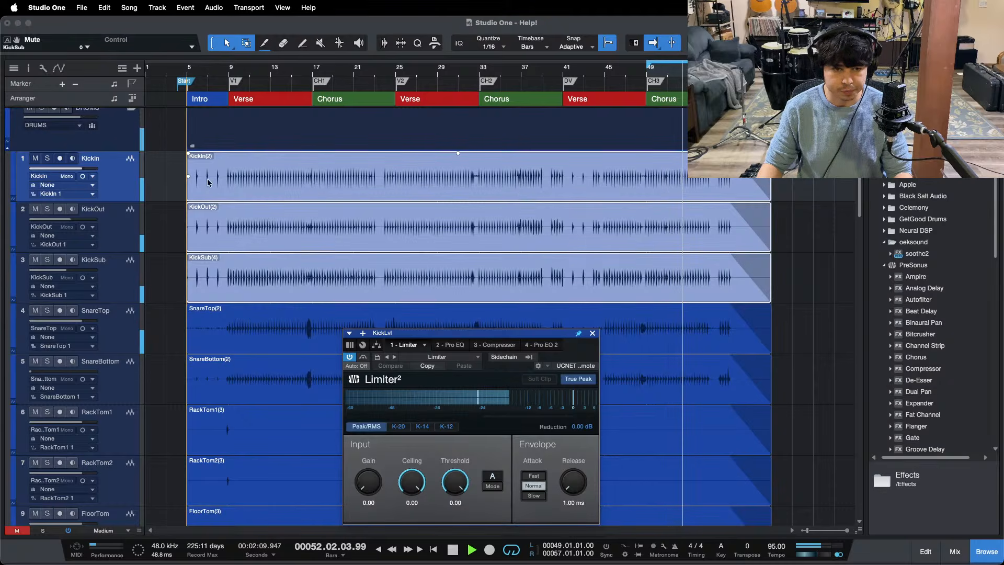
Step: Play the intro kick hits and set the KickLvl Limiter's Ceiling to -9.00 dB
left_click_drag(195, 74, 351, 107)
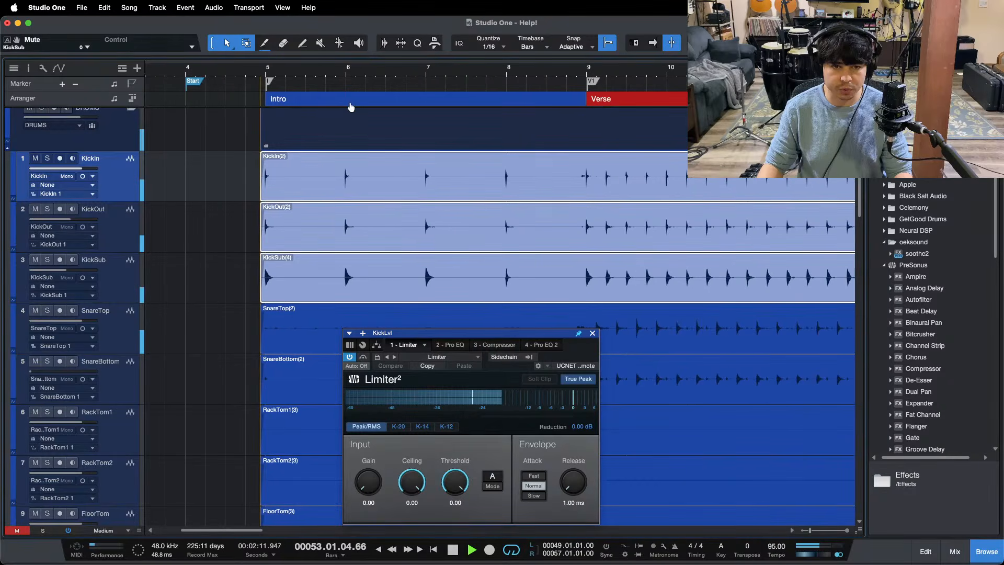
key("f")
left_click(330, 69)
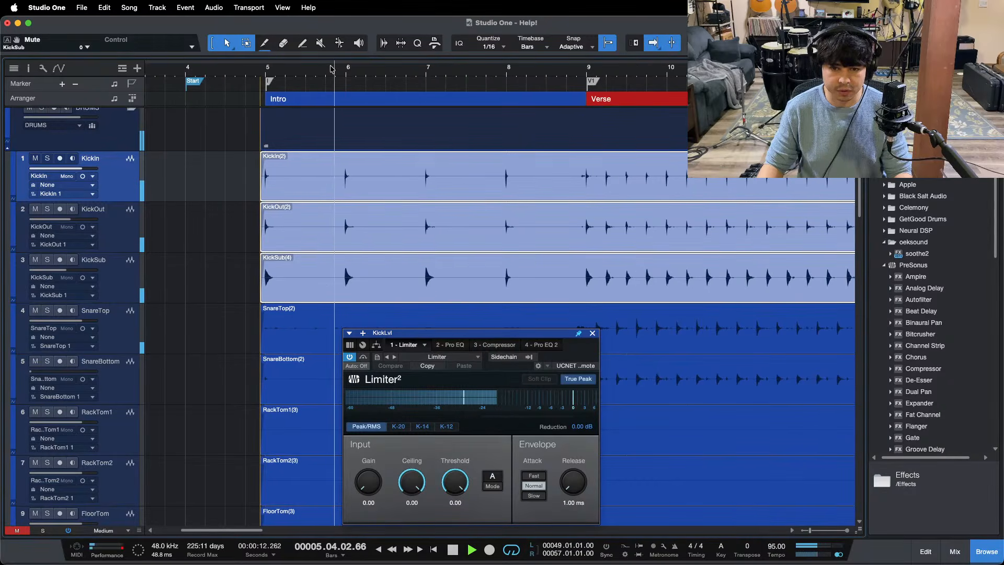
left_click(412, 504)
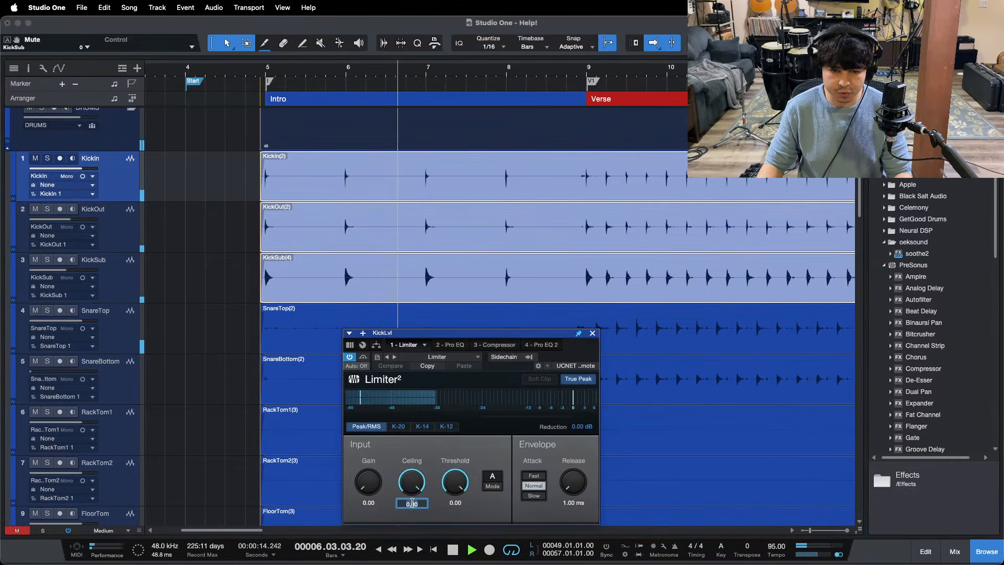
type("-9")
key("Return")
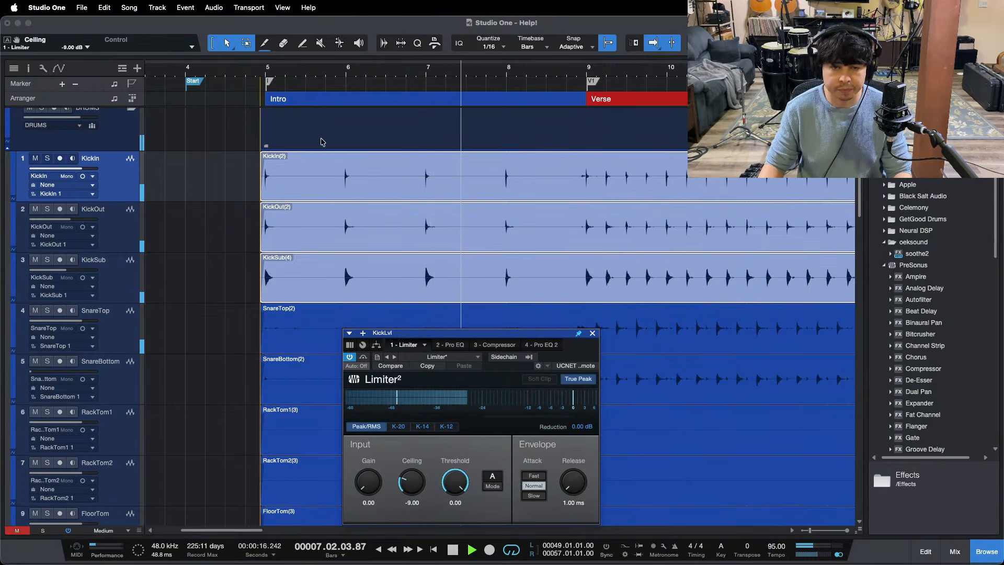
Step: Play the intro again and the second chorus around bar 36 to check the Limiter's gain reduction on the kicks
left_click(331, 73)
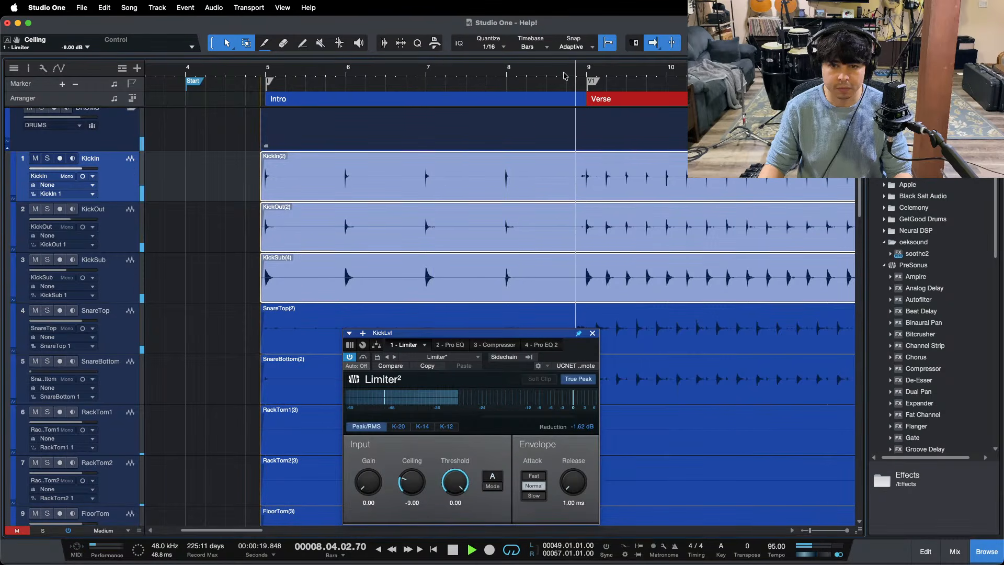
left_click_drag(564, 75, 303, 60)
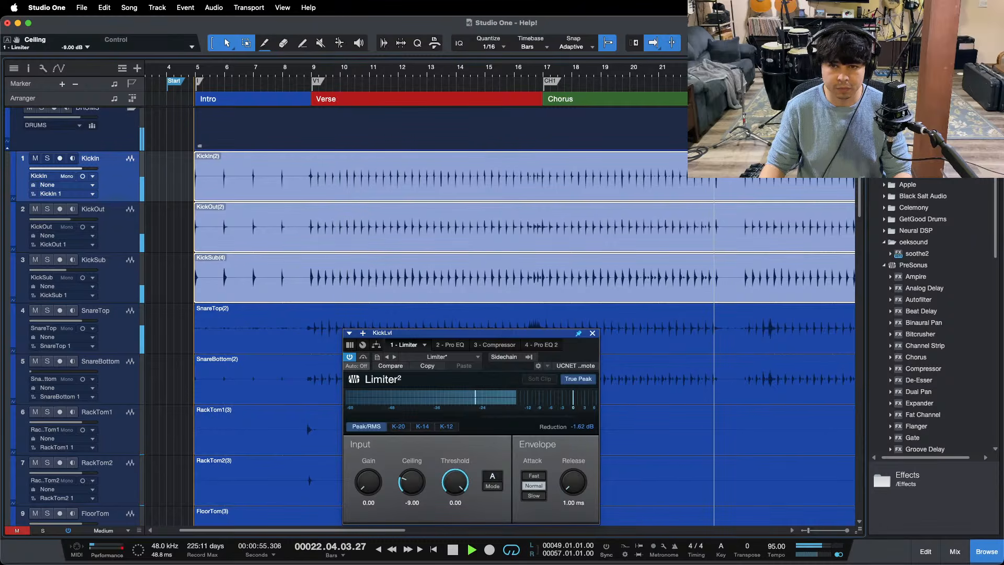
left_click_drag(699, 70, 312, 60)
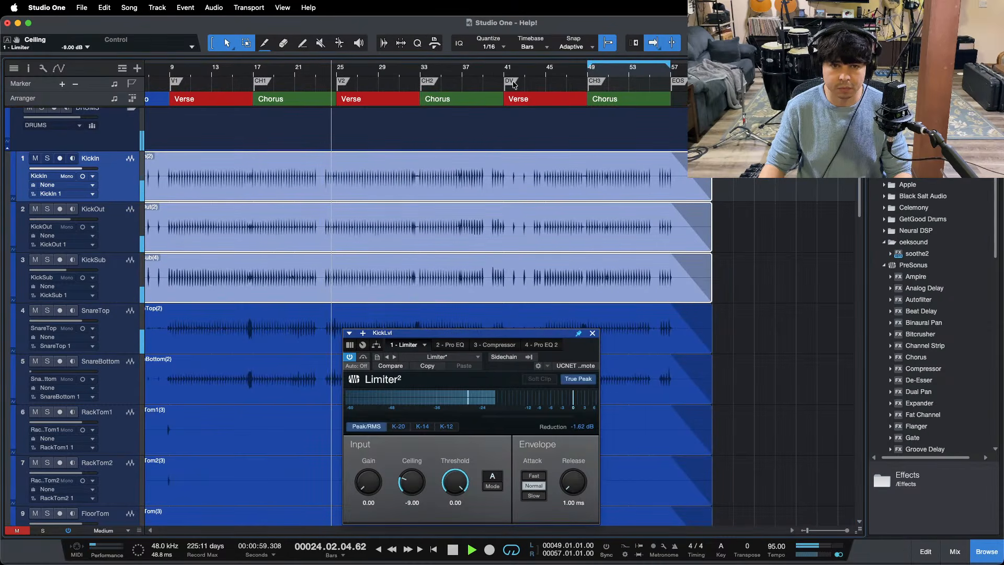
left_click_drag(453, 76, 445, 108)
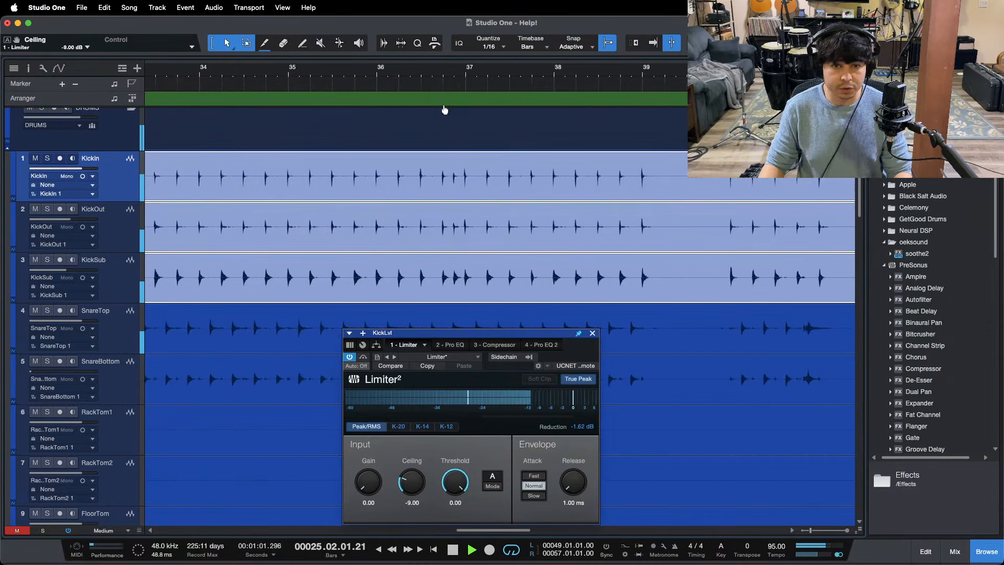
key("f")
left_click(409, 72)
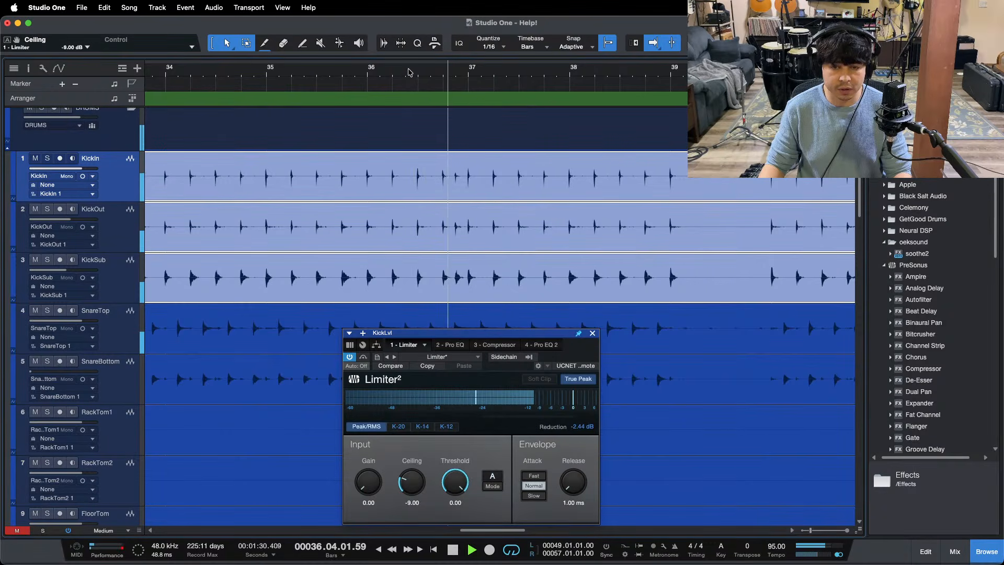
Step: Show the mixer below the drum tracks again and play the song from the second verse
left_click_drag(403, 71, 386, 57)
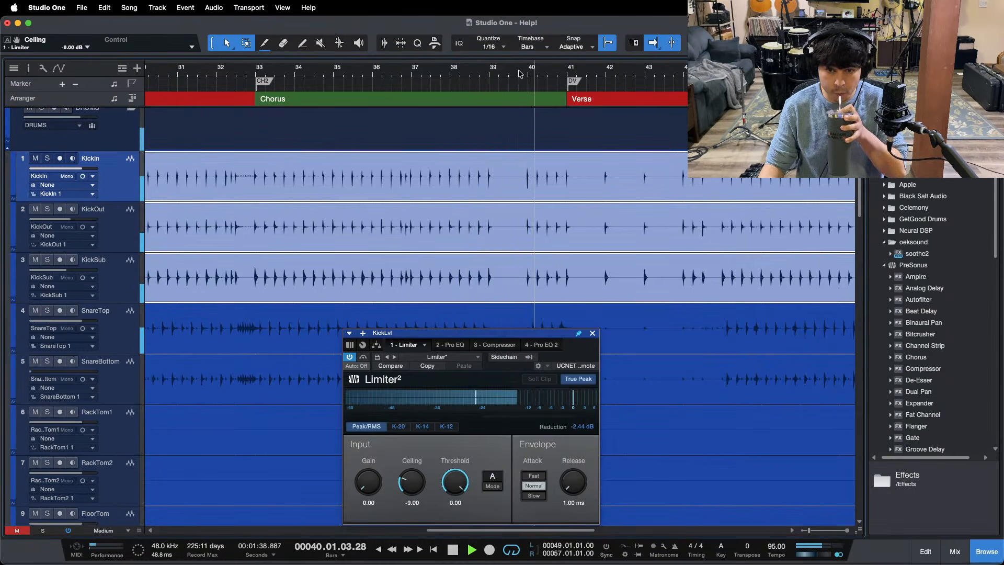
left_click(576, 334)
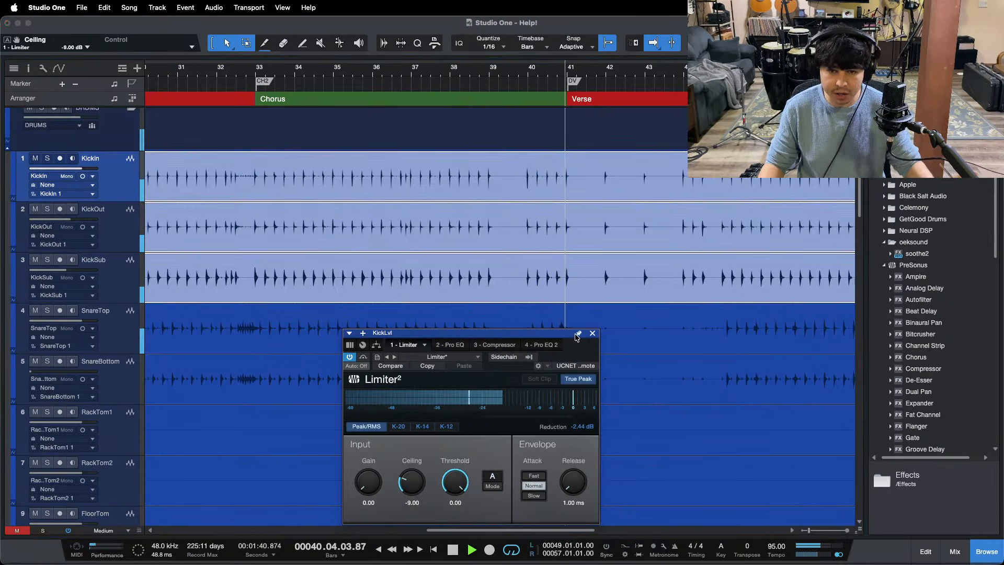
key("F3")
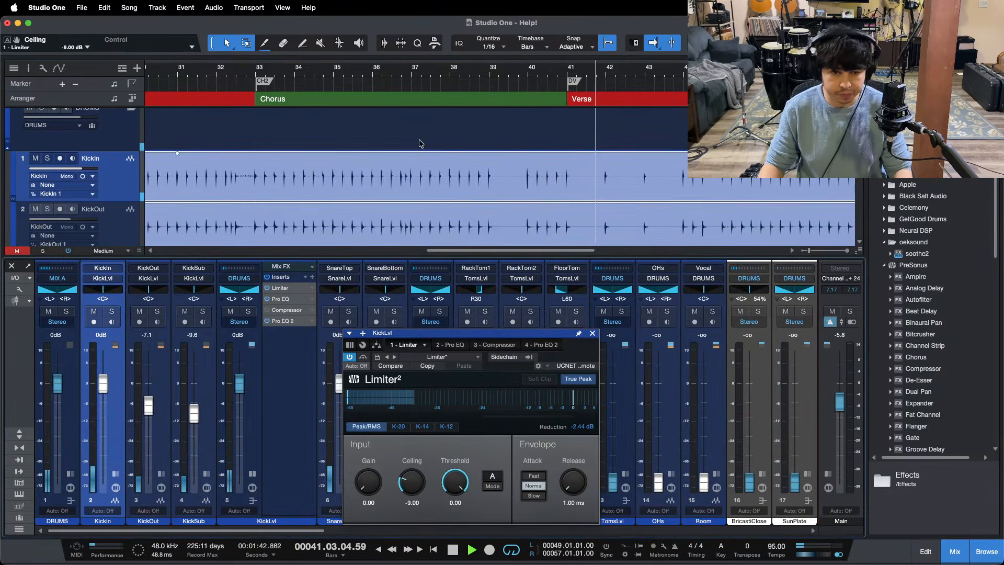
left_click_drag(386, 72, 546, 11)
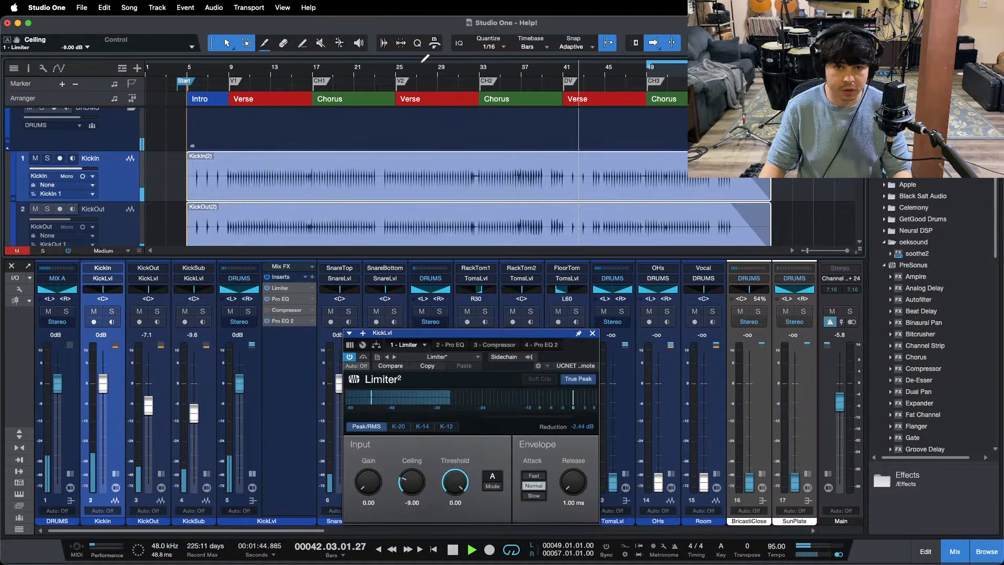
left_click(406, 69)
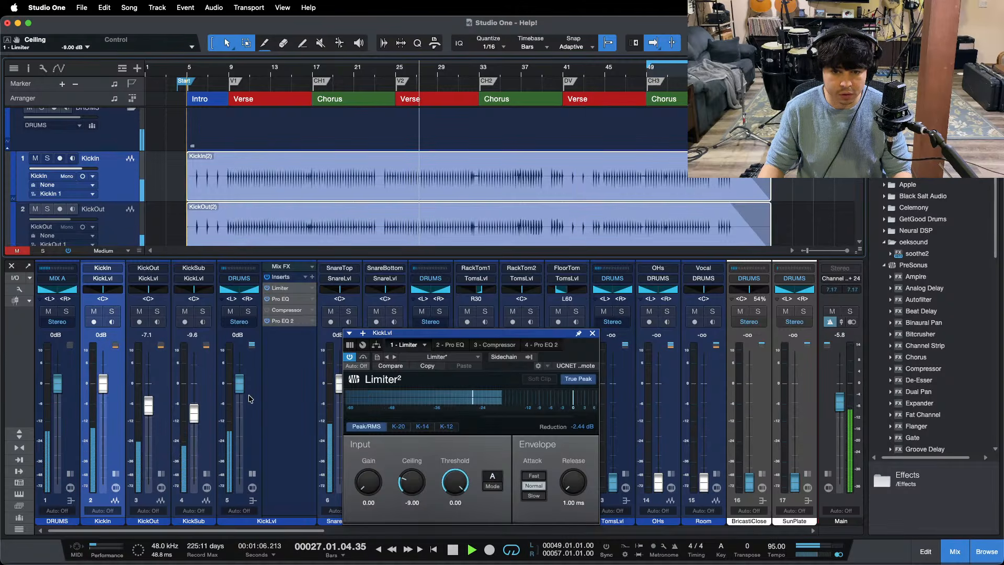
Step: Duplicate the Limiter on the KickLvl bus directly below the original and set the copy's Ceiling to -11.00 dB
left_click_drag(280, 288, 289, 299)
left_click(407, 503)
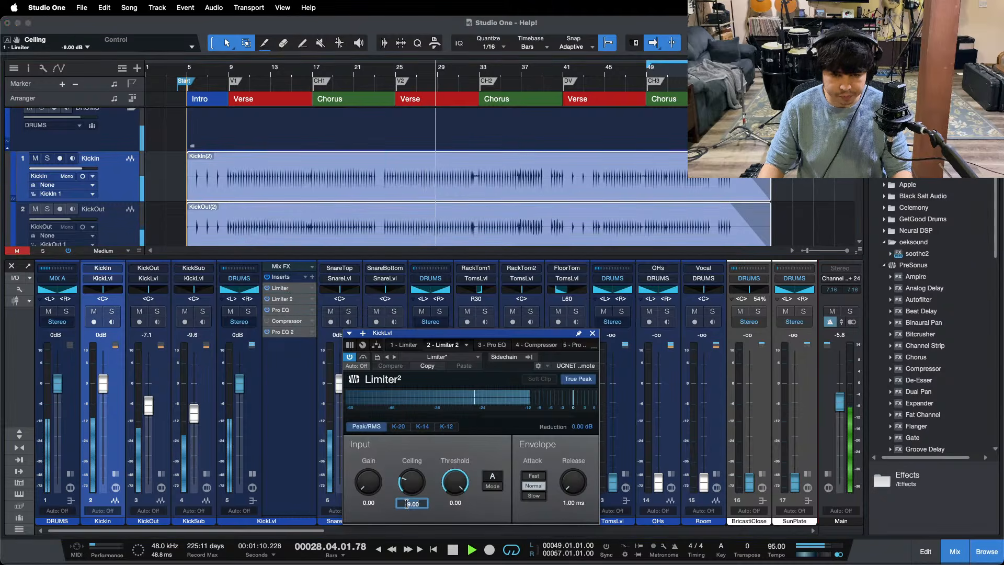
type("-11")
key("Return")
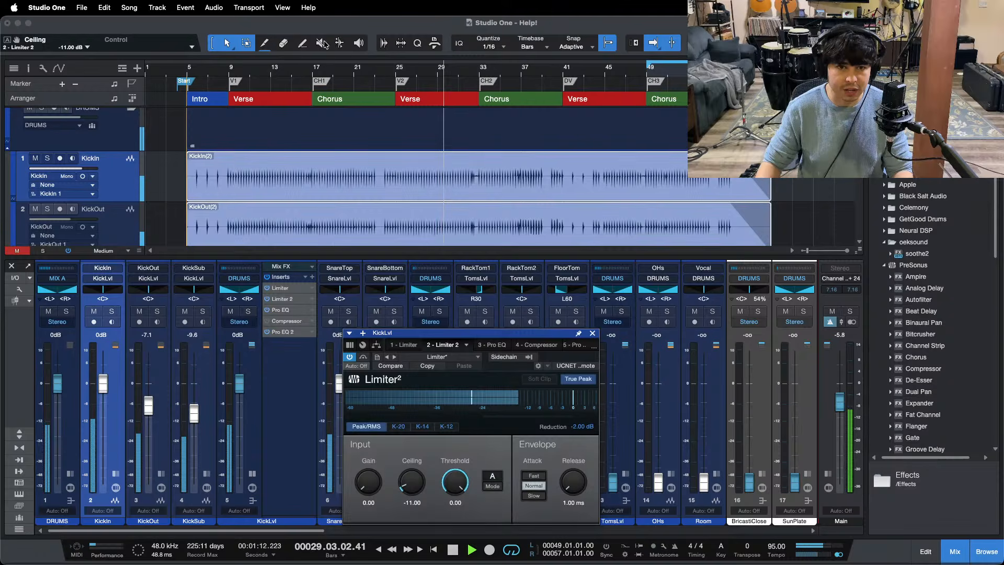
Step: Play from the first verse, reset the second Limiter's reduction reading, and compare a Ceiling of -12.00 dB with -11.00 dB
left_click(291, 76)
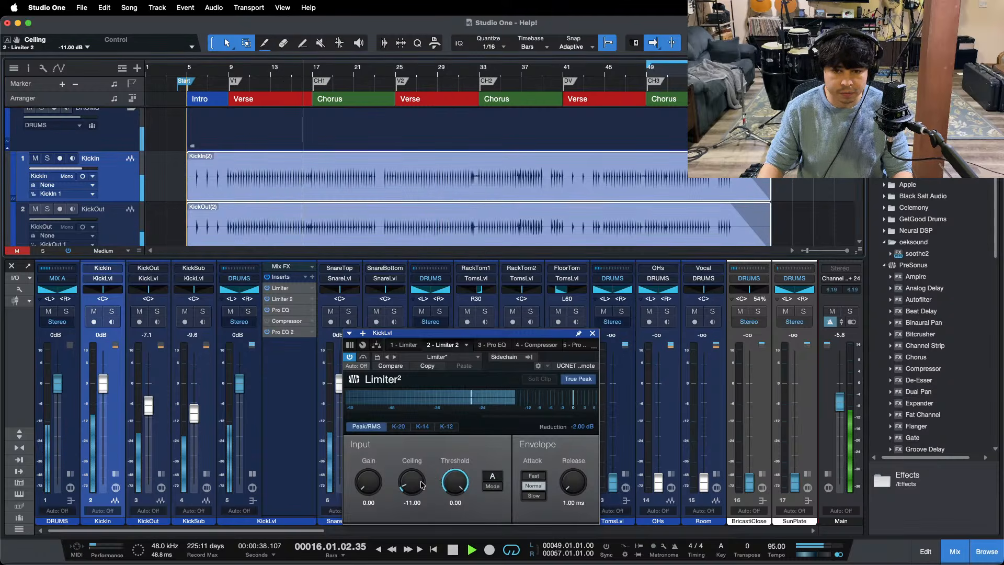
left_click(580, 426)
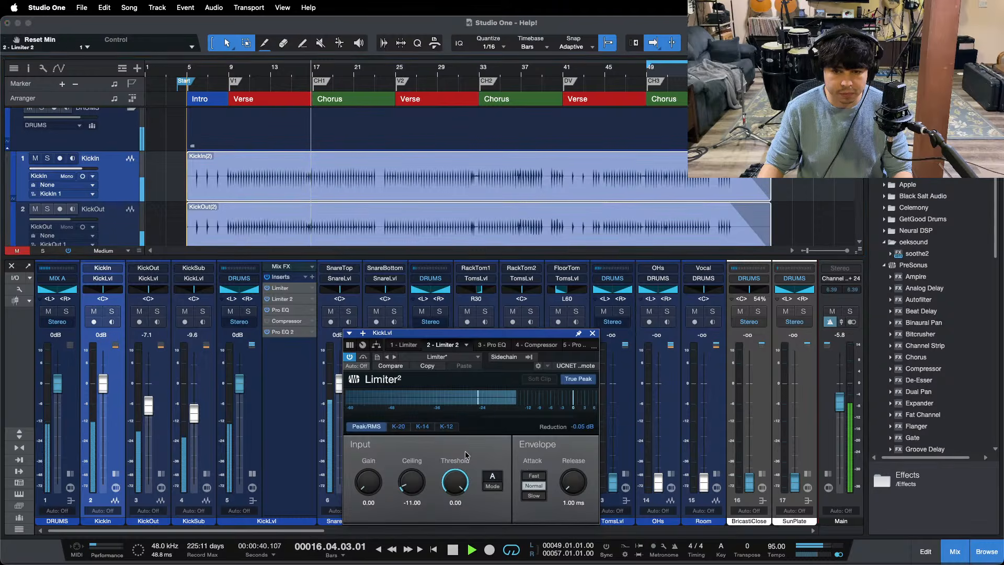
scroll(410, 484, "down", 1)
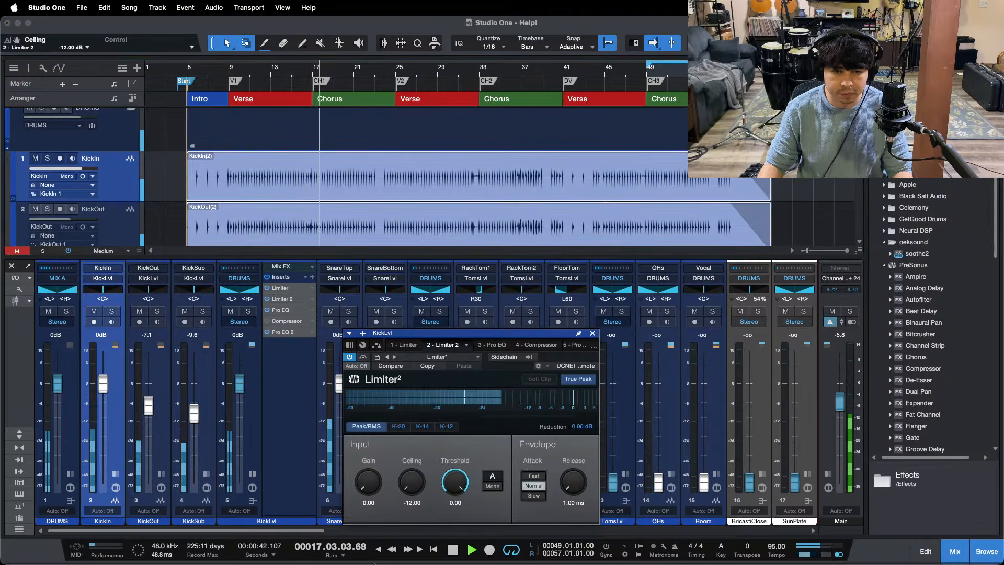
scroll(412, 480, "up", 1)
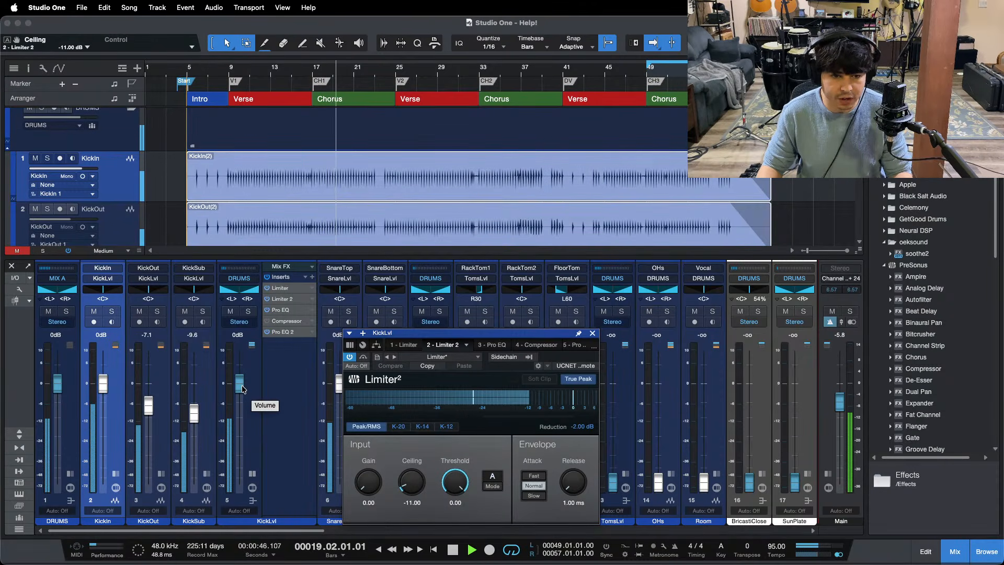
Step: Open the KickLvl bus's first Pro EQ, play the third chorus from around bar 49, and place the EQ window fully in view
left_click(281, 311)
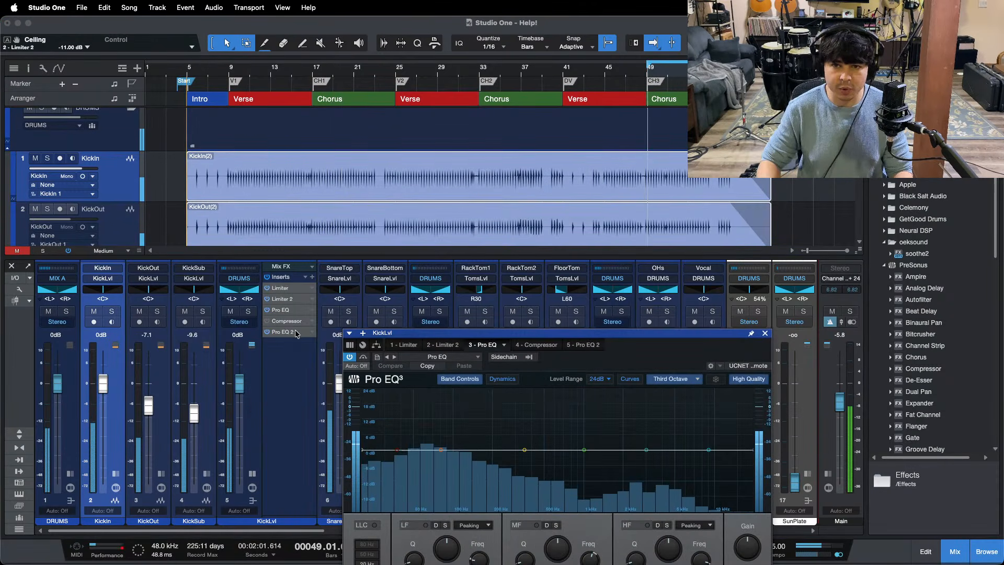
left_click_drag(685, 66, 481, 103)
left_click(548, 546)
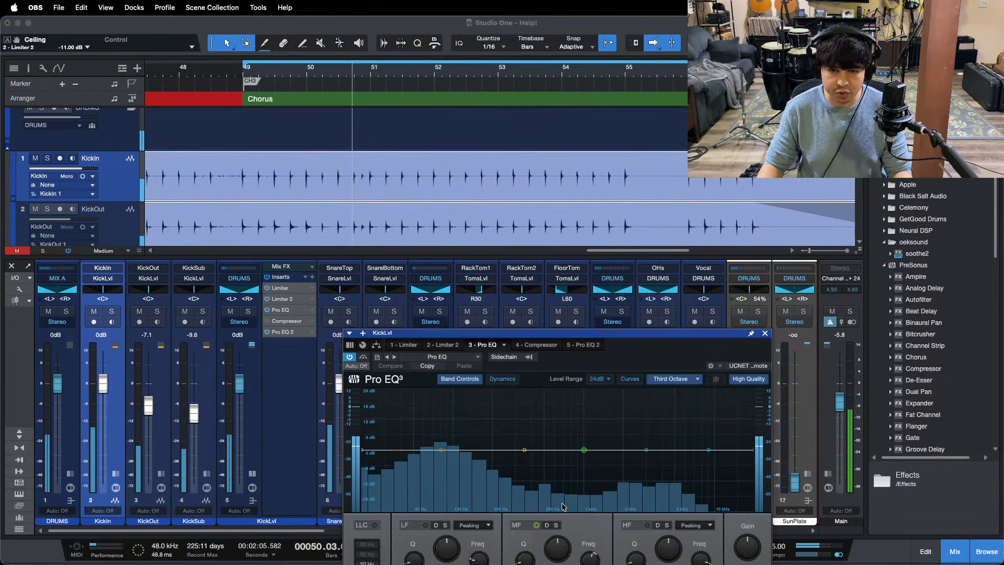
left_click(936, 512)
left_click_drag(623, 350, 539, 166)
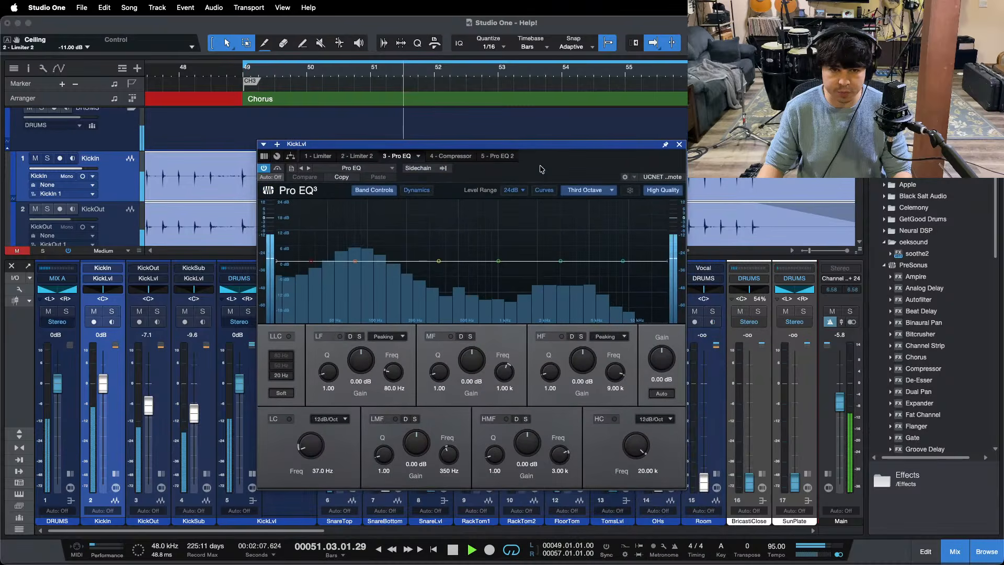
Step: Enable the Pro EQ's low cut at 23.0 Hz and switch its spectrum display to FFT Curve
mouse_move(310, 445)
left_mouse_down()
mouse_move(310, 471)
mouse_move(307, 439)
left_mouse_up()
left_click(290, 419)
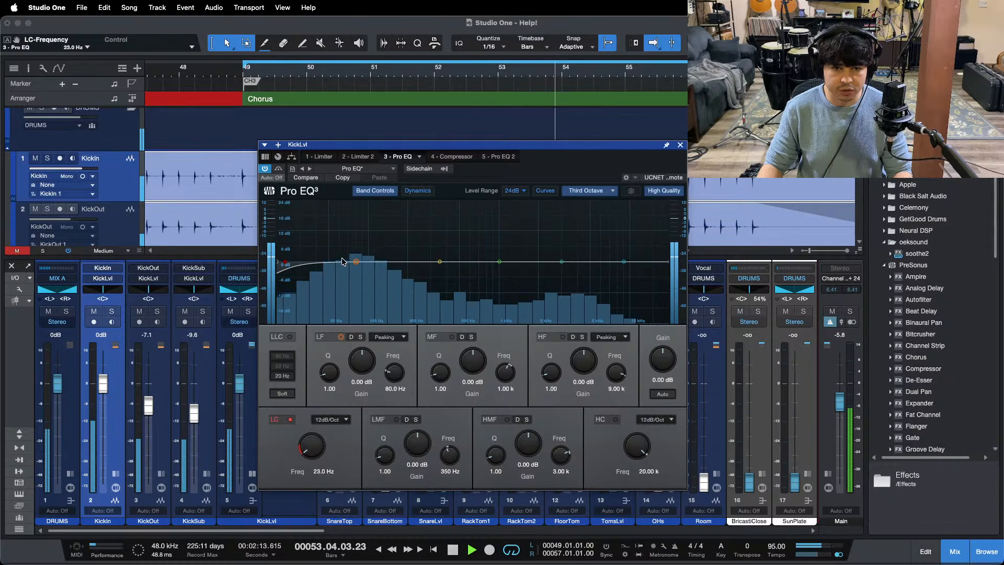
left_click(589, 193)
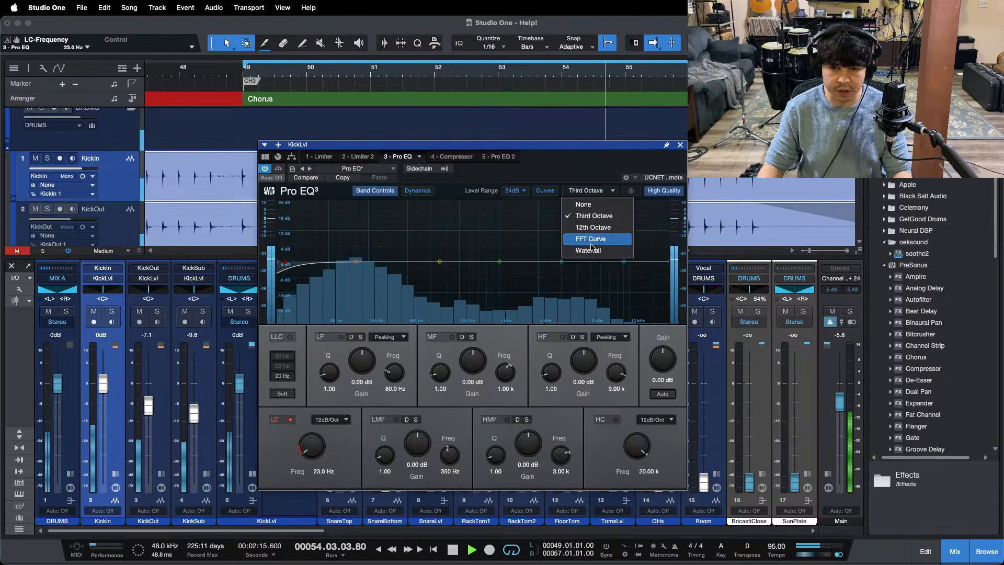
left_click(591, 230)
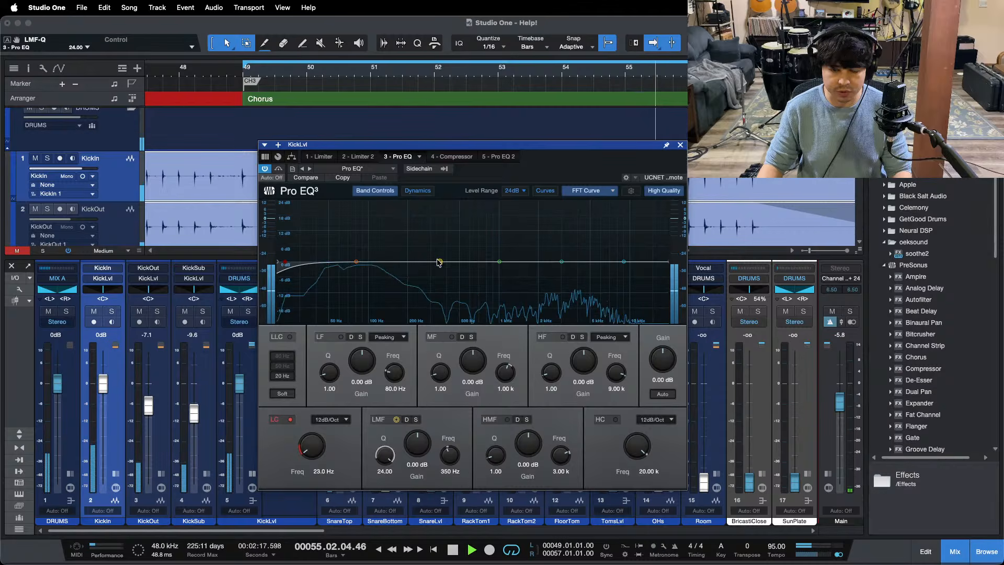
Step: Set the playback loop to bars 49 to 55 of the third chorus, moving the EQ window clear of the ruler and back
left_click_drag(607, 145, 594, 260)
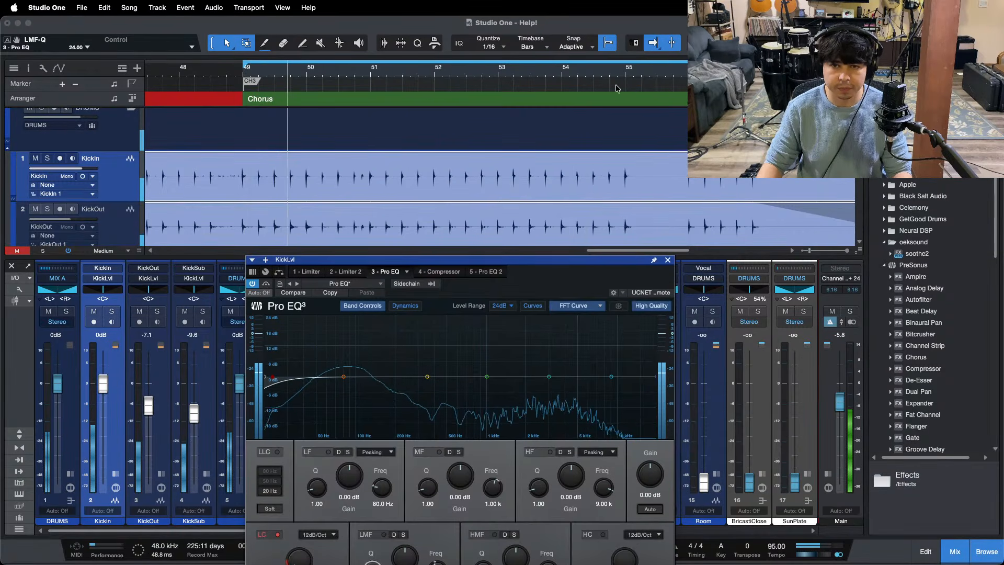
mouse_move(627, 65)
left_mouse_down()
mouse_move(551, 86)
mouse_move(287, 106)
mouse_move(247, 96)
left_mouse_up()
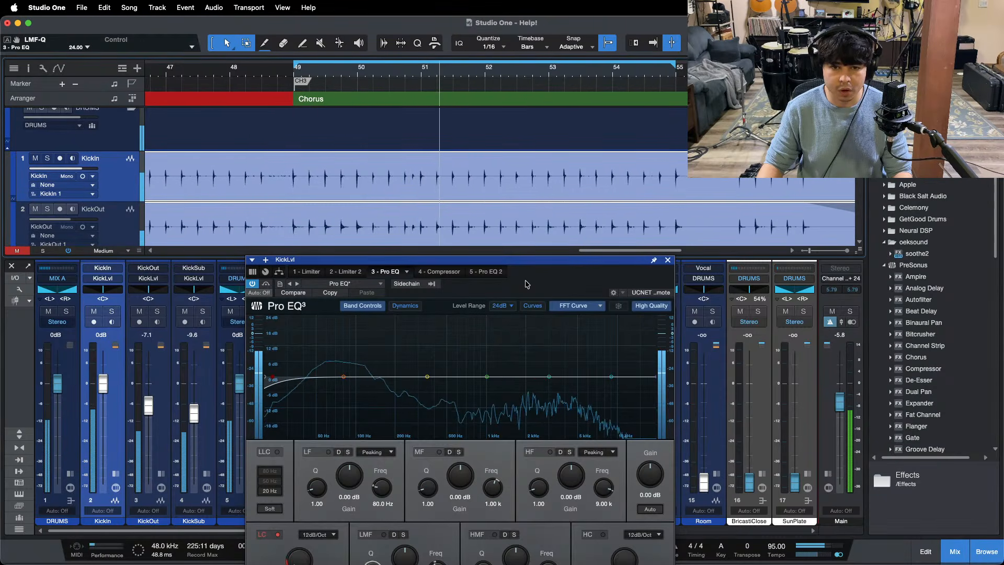
left_click_drag(533, 259, 549, 163)
Step: Sweep narrow EQ boosts for kick ringing, and notch 789 Hz with LMF and 1.11 kHz with MF at -24.00 dB, Q 24.00
left_click_drag(446, 282, 490, 188)
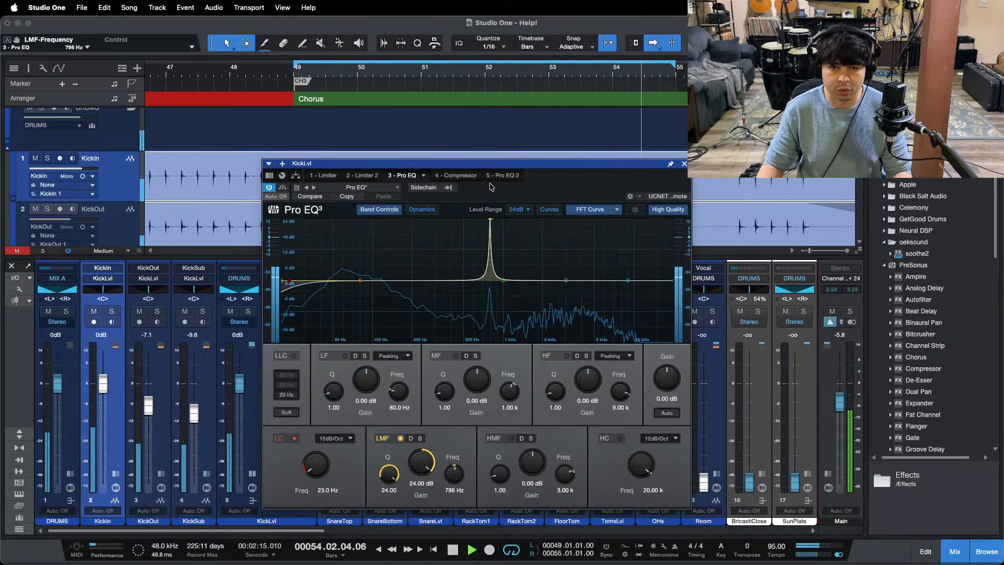
left_click_drag(490, 187, 490, 305)
left_click_drag(429, 465, 430, 518)
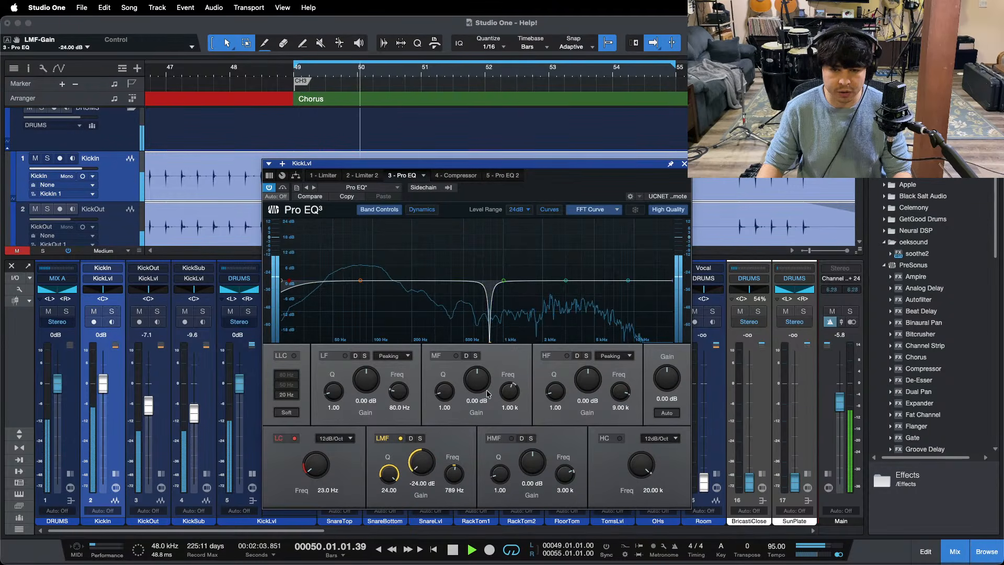
left_click_drag(445, 393, 498, 232)
left_click_drag(503, 280, 503, 368)
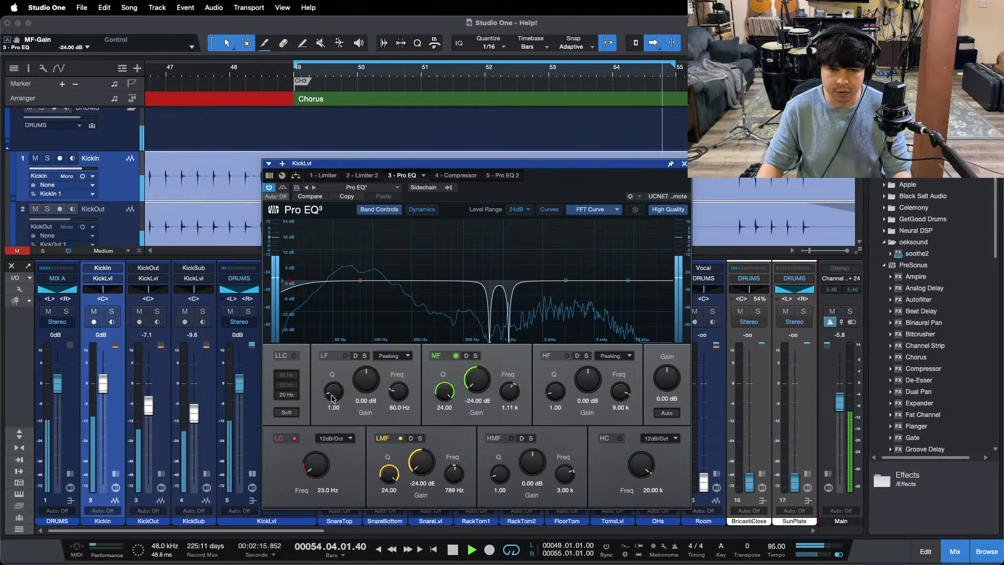
Step: Open and enable the KickLvl Compressor and settle its Threshold at -26.40 dB while the chorus loops
left_click(461, 176)
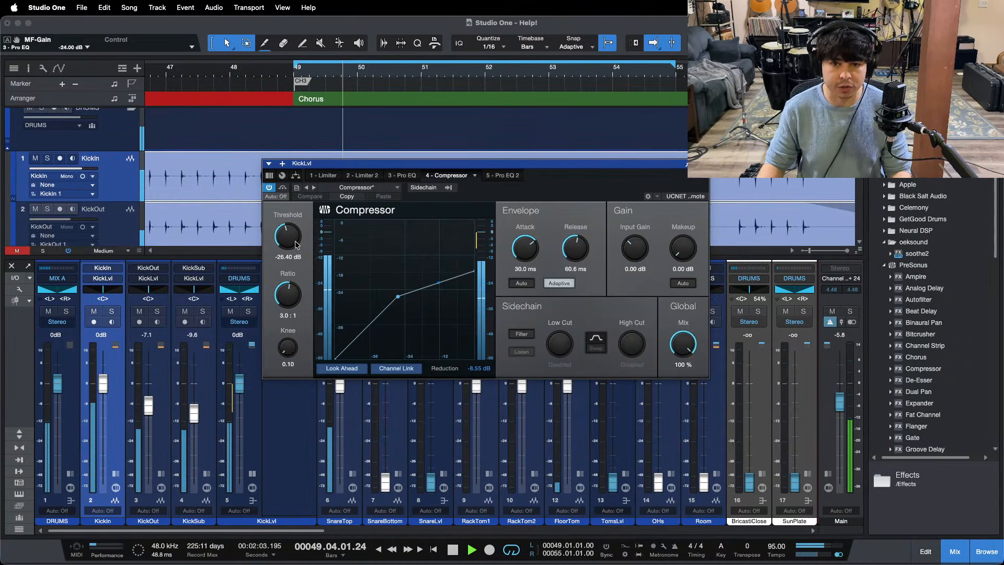
left_click_drag(293, 238, 294, 241)
scroll(293, 241, "down", 1)
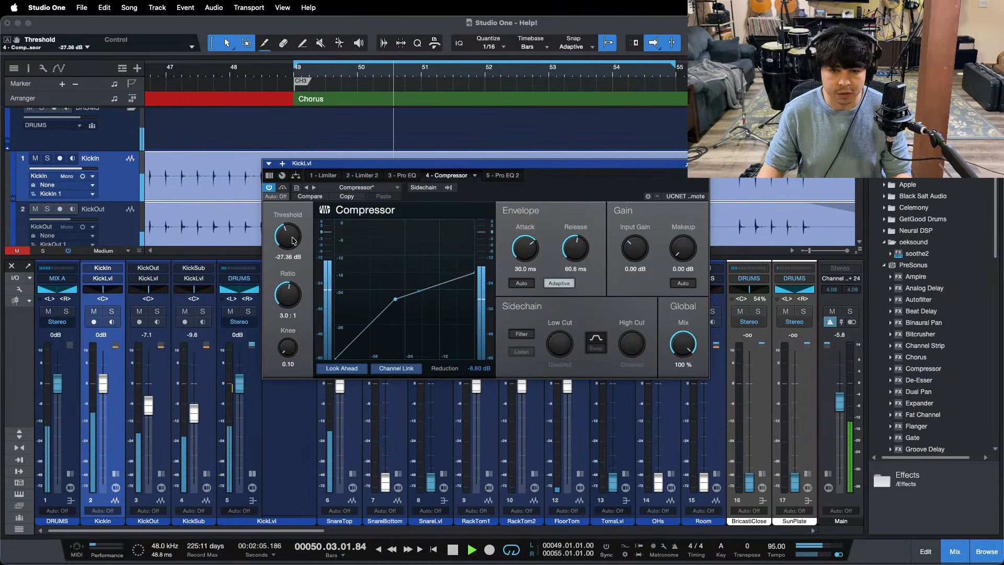
scroll(293, 240, "up", 1)
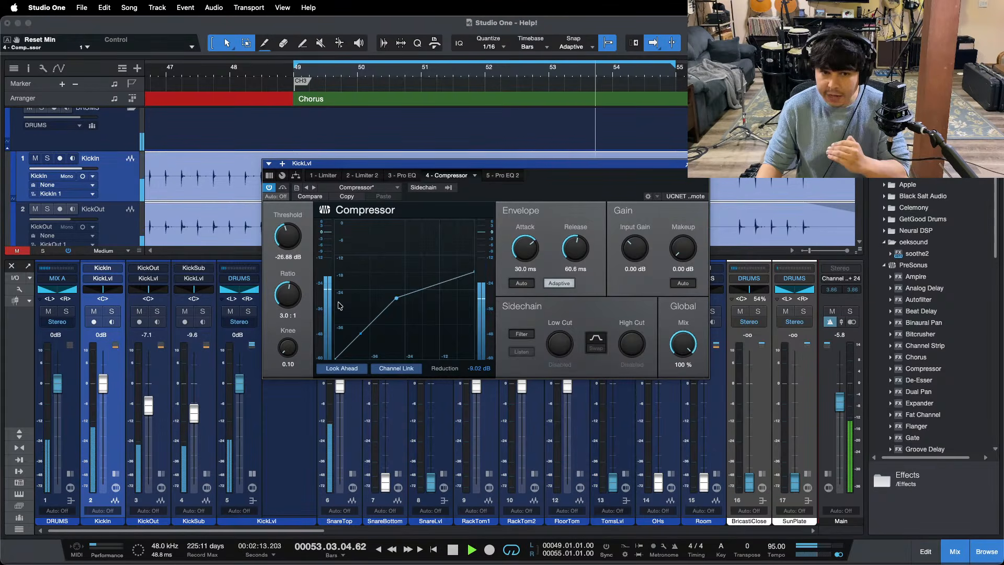
scroll(292, 240, "up", 1)
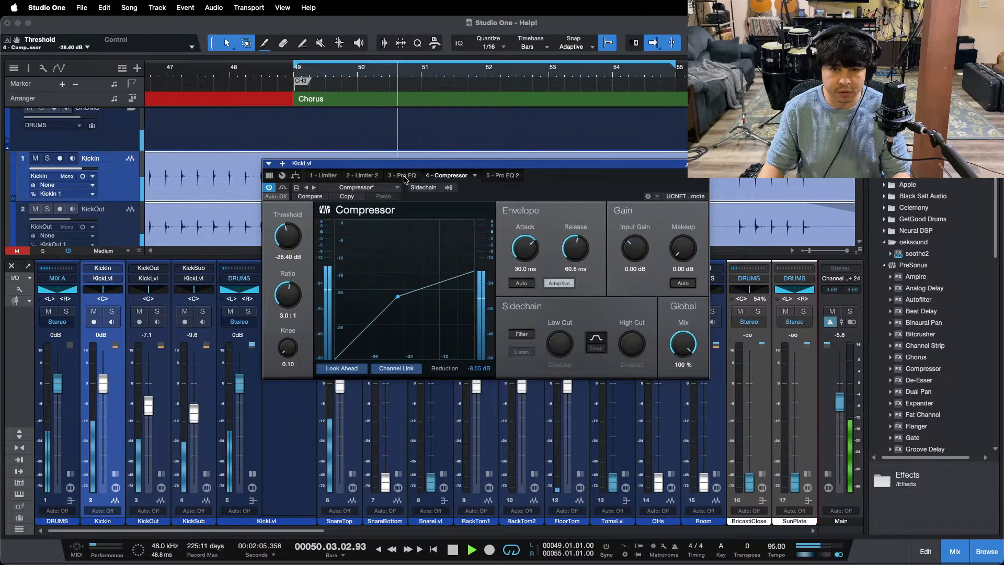
Step: Stop playback, solo the KickIn channel, and close the Compressor window
left_click(539, 541)
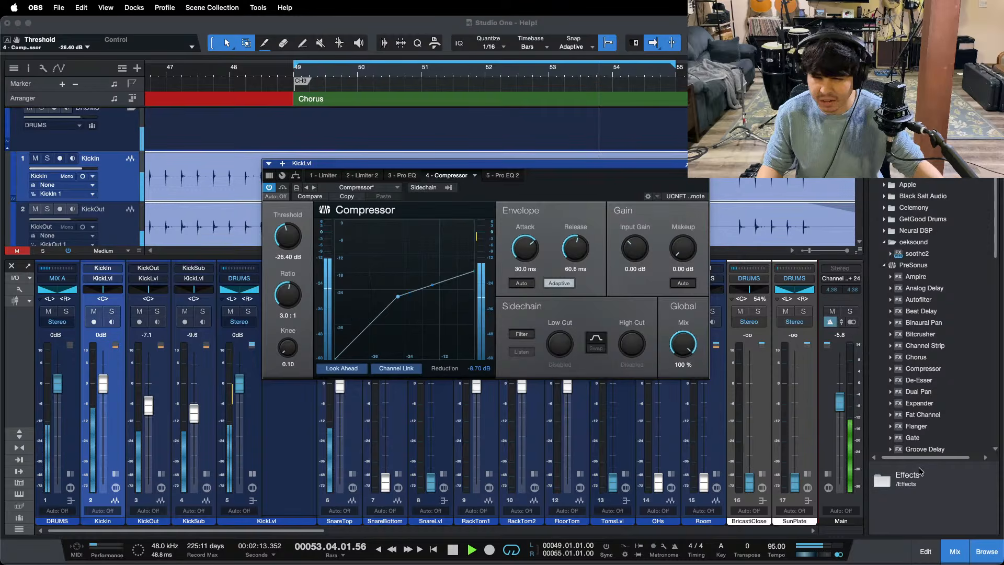
left_click(947, 491)
key("space")
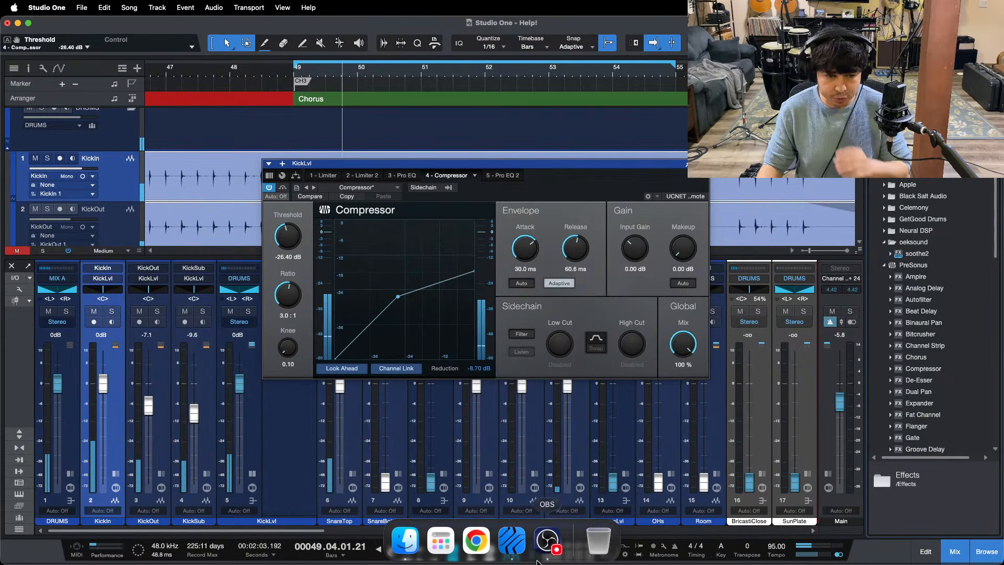
left_click(113, 312)
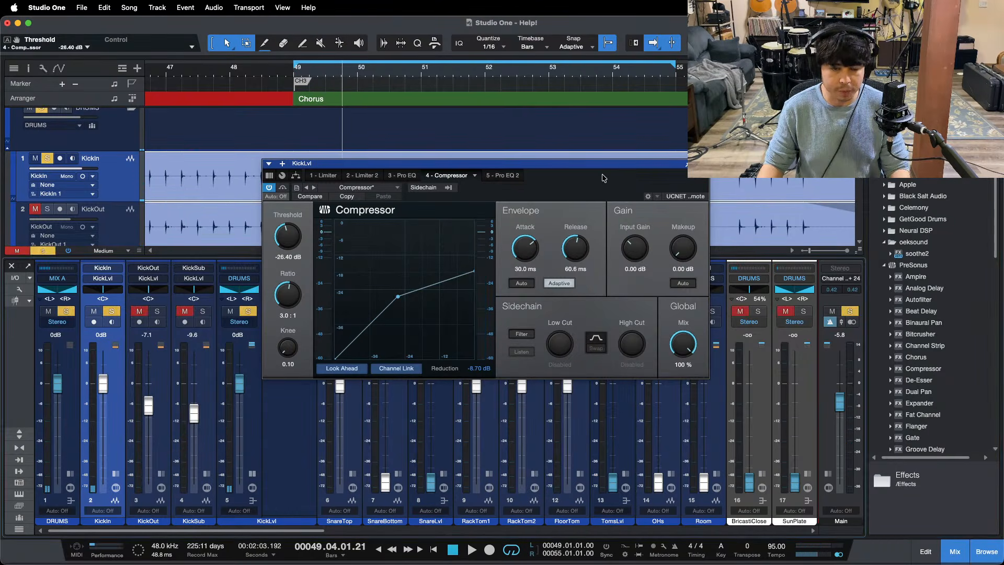
left_click_drag(576, 179, 607, 218)
left_click(734, 203)
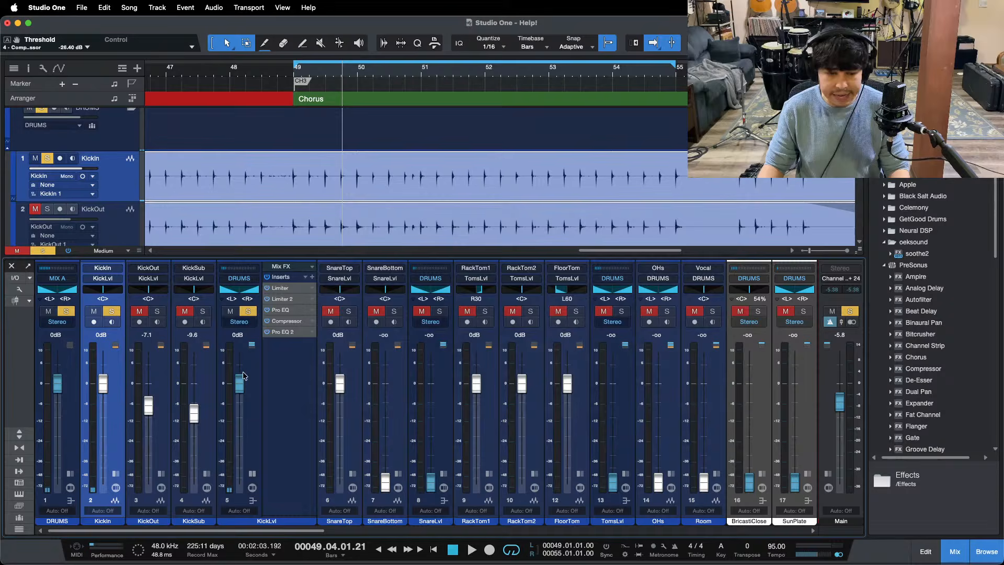
Step: Select the KickOut and KickSub channels in turn, and play the soloed KickIn with the KickLvl inserts bypassed
left_click(156, 444)
left_click(200, 383)
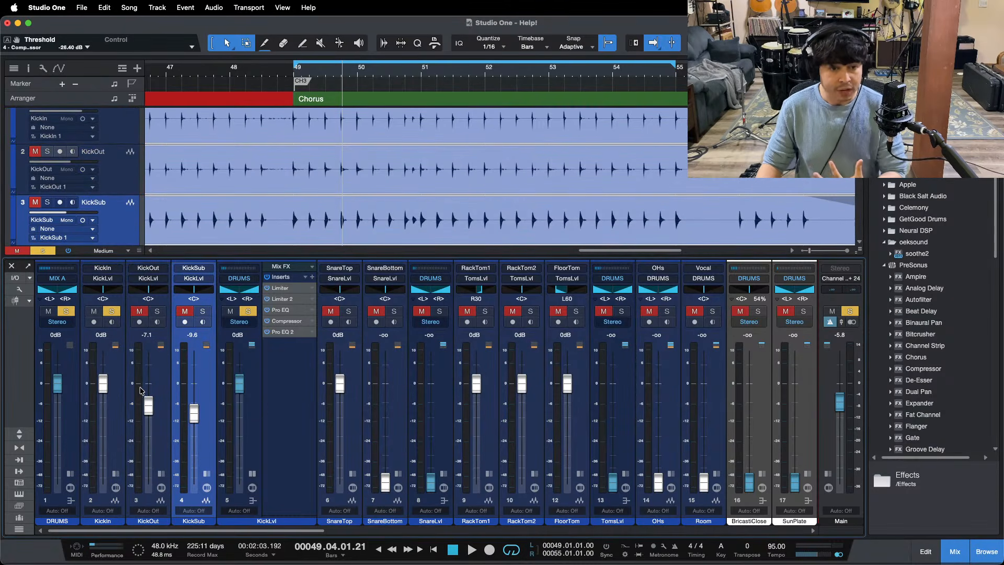
scroll(540, 190, "up", 3)
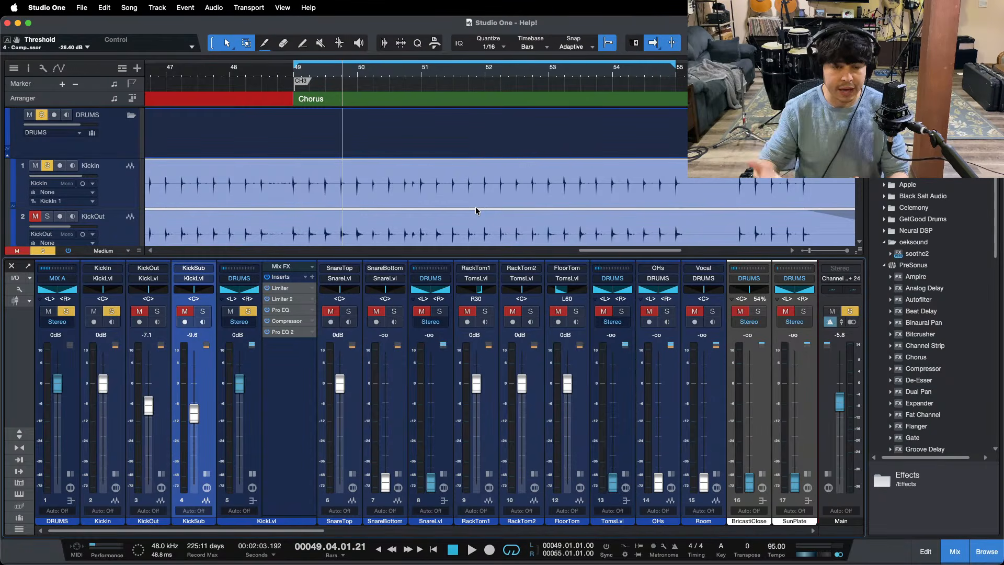
key("space")
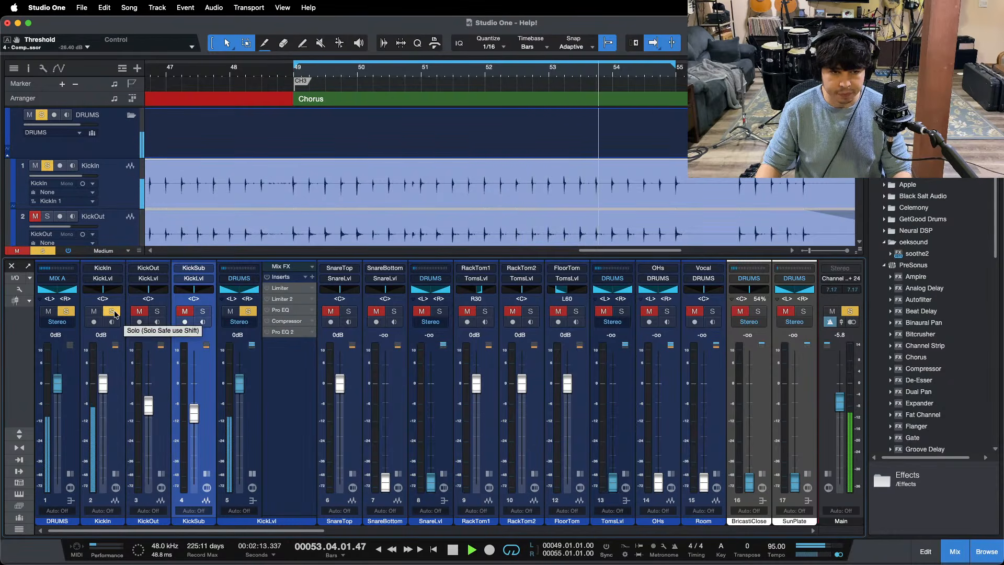
Step: Stop playback, solo KickOut instead of KickIn, and play the third chorus from bar 49
key("space")
left_click(115, 313)
left_click(159, 313)
key("KP_1")
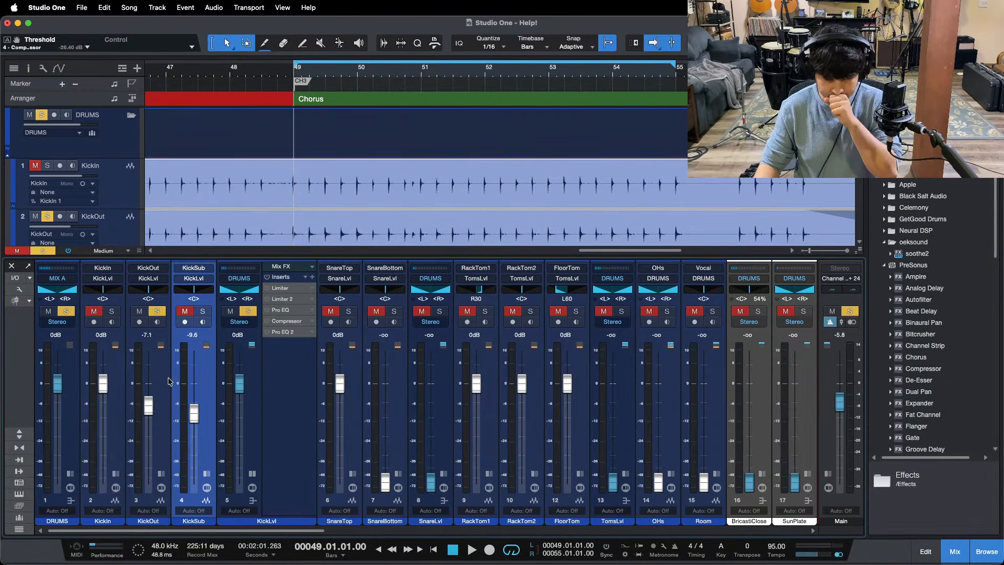
key("space")
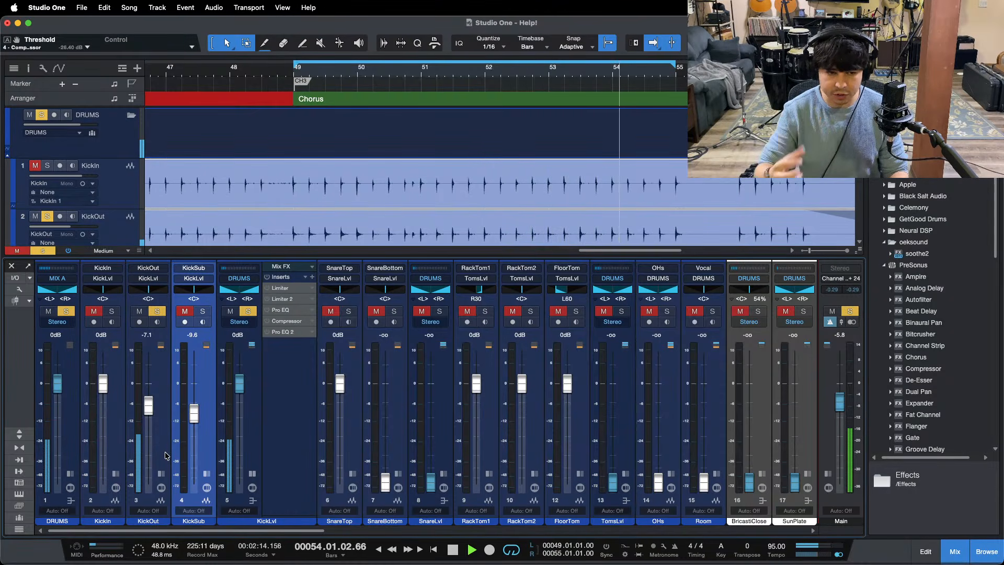
Step: Stop playback and solo the KickSub channel instead of KickOut
mouse_move(396, 564)
left_click(548, 542)
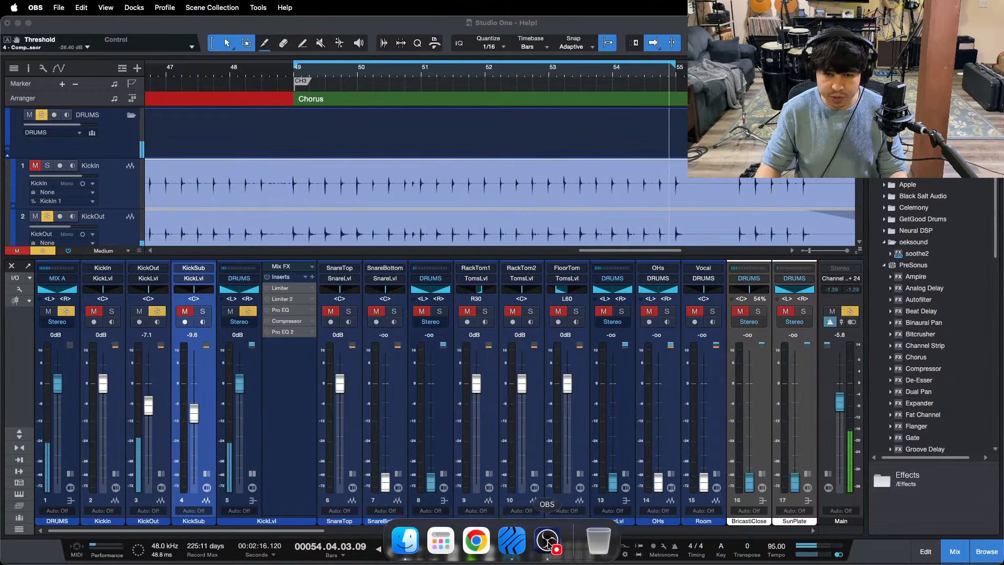
left_click(943, 507)
key("space")
left_click(158, 312)
left_click(205, 314)
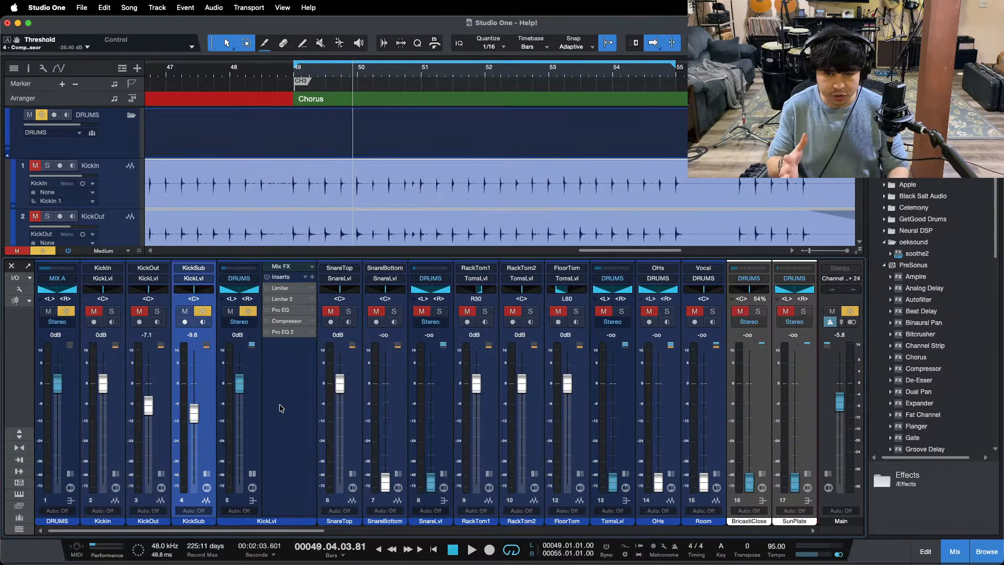
Step: Bring the KickSub track into view and play the chorus with only KickSub soloed
scroll(565, 175, "down", 5)
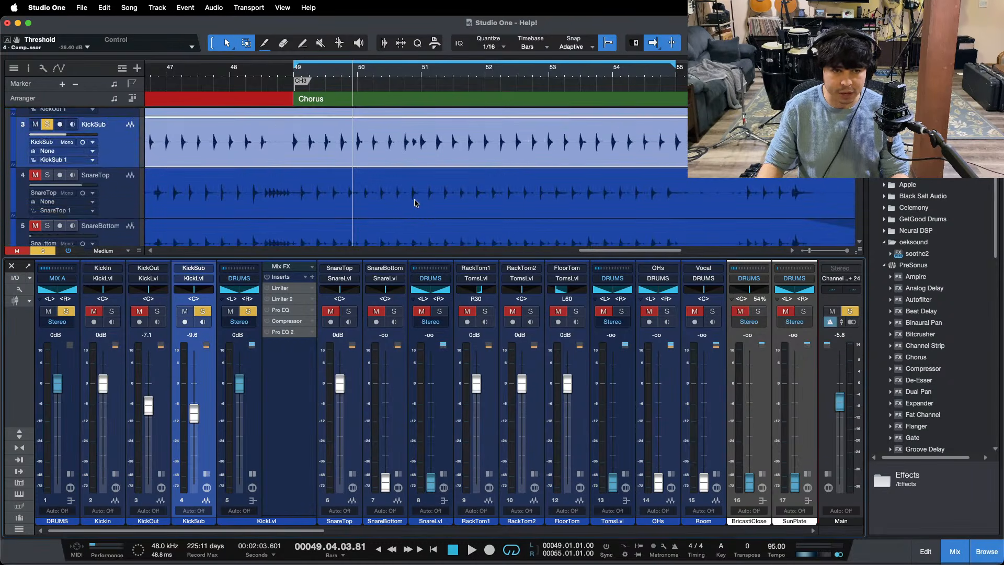
scroll(419, 198, "up", 1)
key("space")
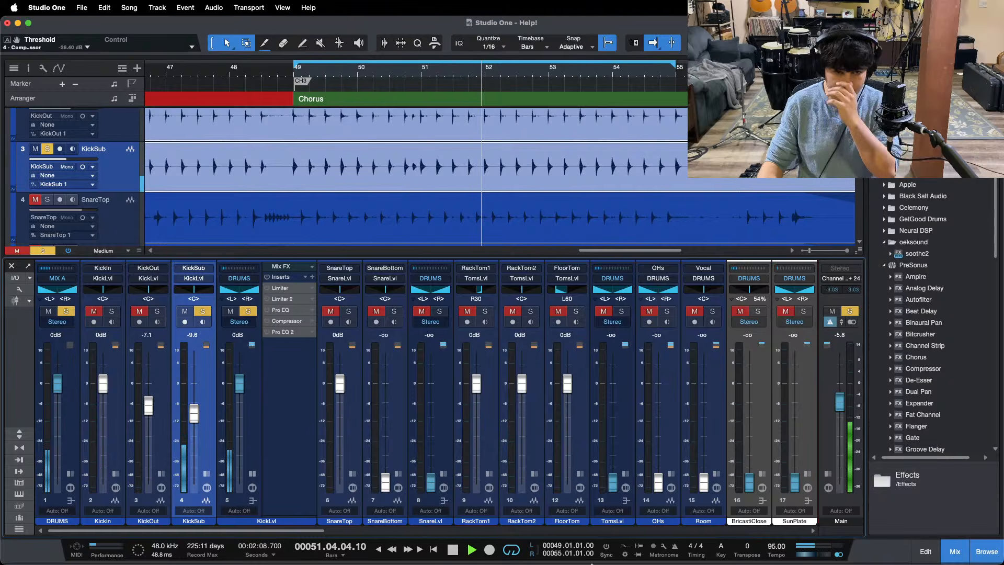
left_click(542, 555)
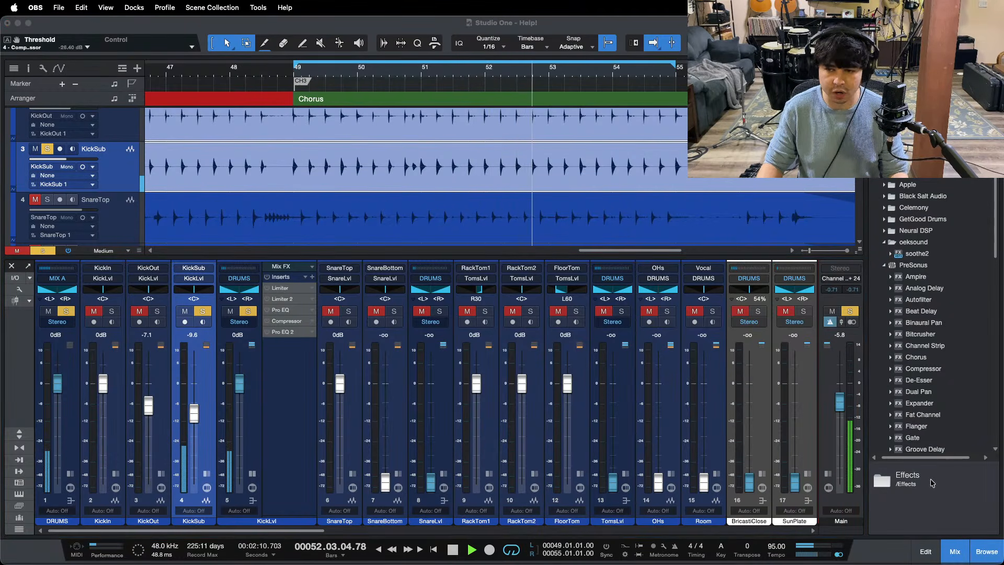
left_click(241, 329)
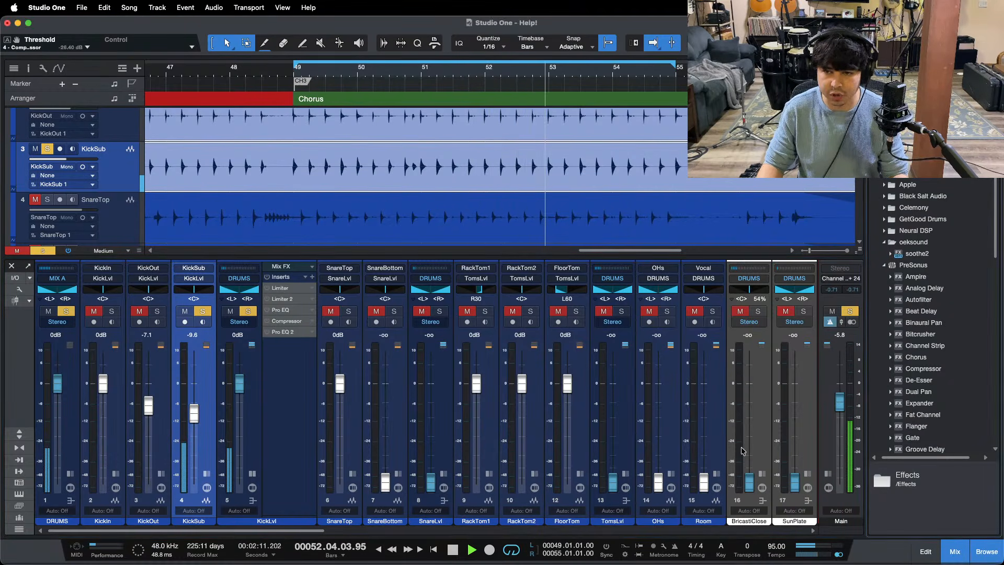
Step: Add KickOut and KickIn to the solo, clear all solos, and activate all KickLvl inserts during playback
left_click(157, 312)
left_click(111, 311)
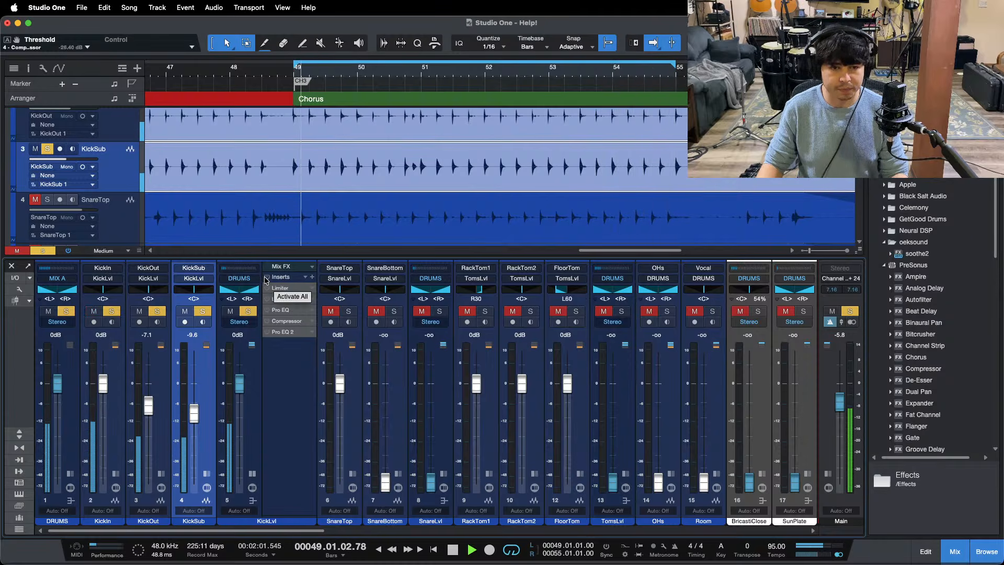
key("shift+s")
left_click(266, 277)
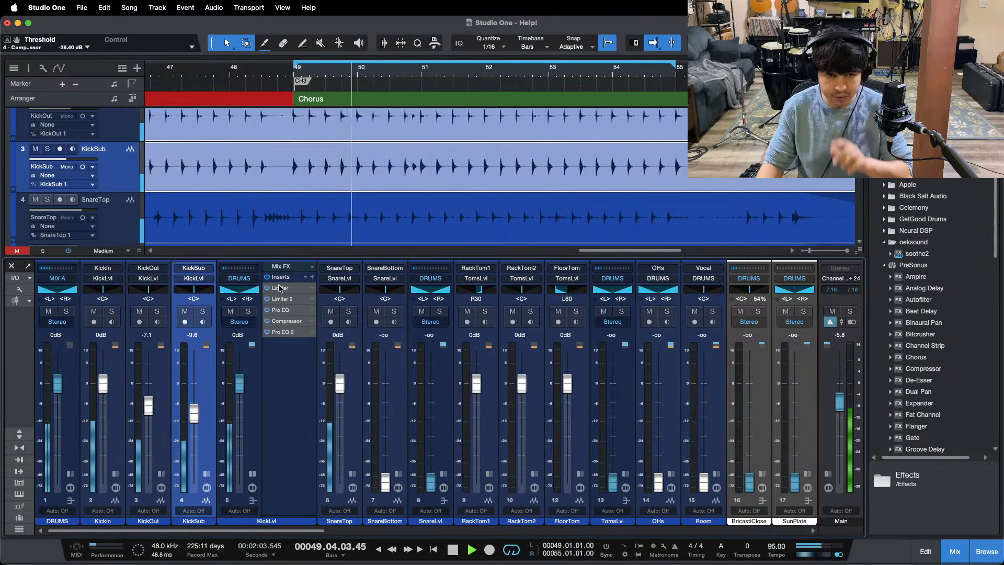
Step: Open the KickLvl Pro EQ and use its LF band to sweep to 1.41 kHz and cut there by 24 dB
double_click(282, 288)
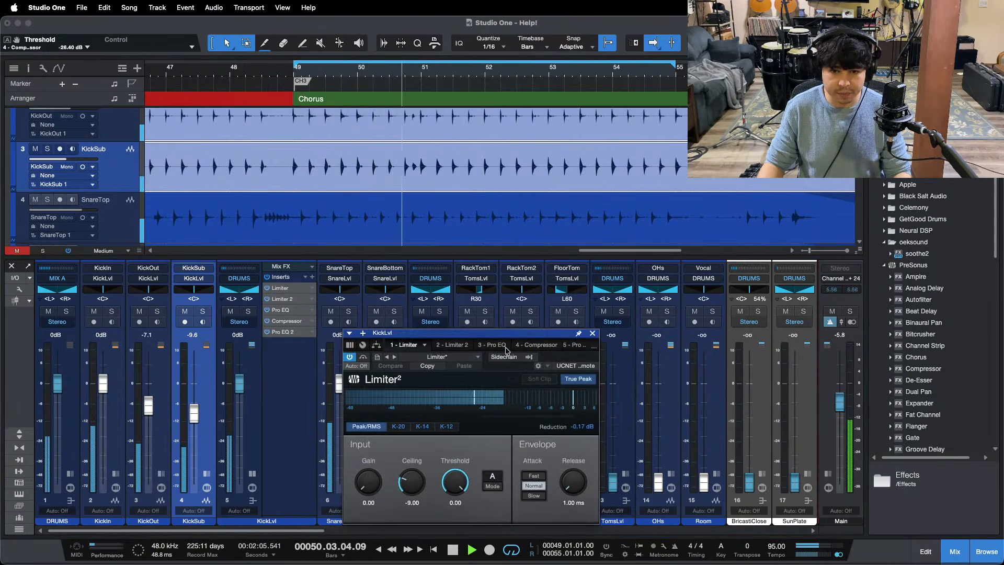
left_click(540, 345)
left_click_drag(539, 333, 429, 202)
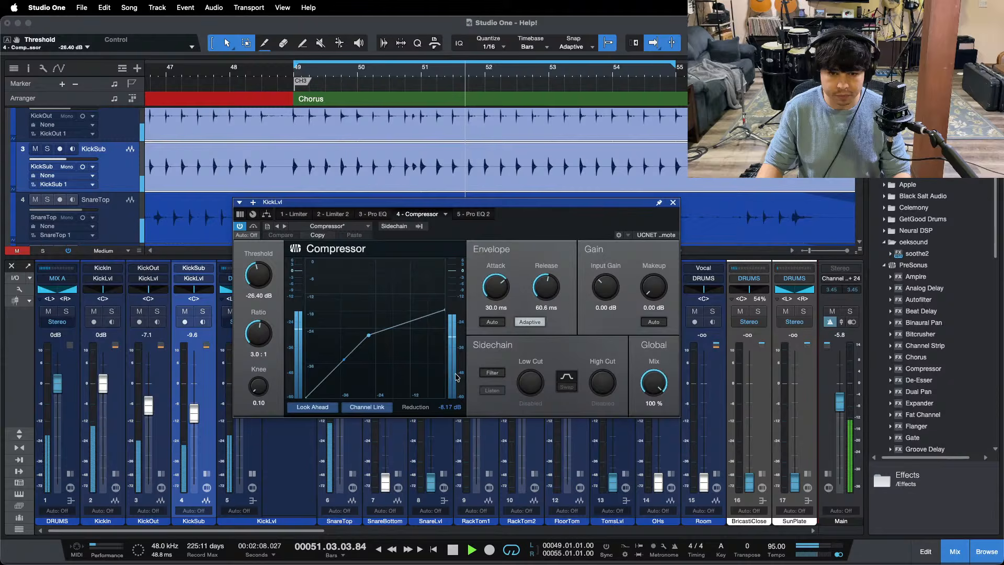
left_click(374, 214)
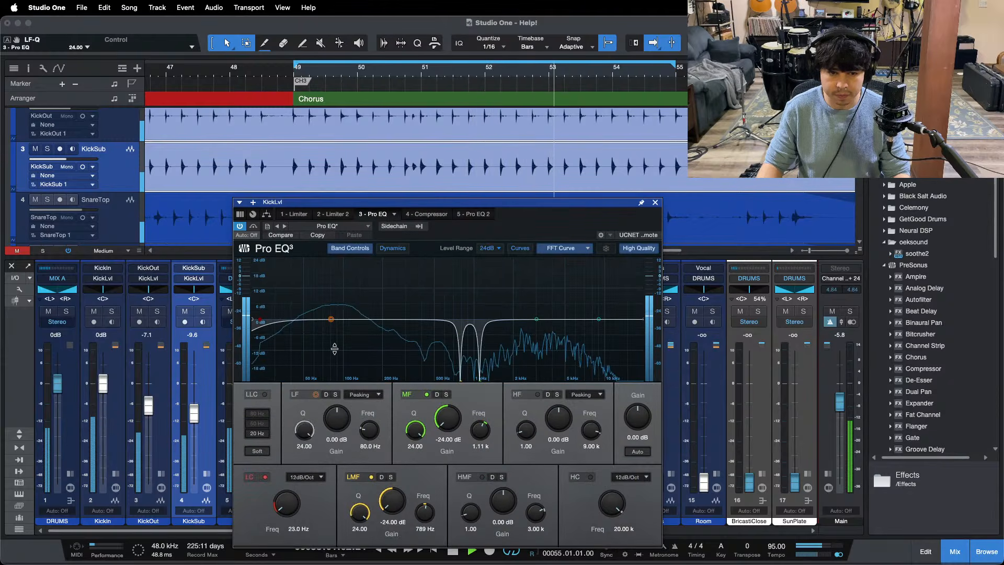
left_click_drag(330, 313, 493, 247)
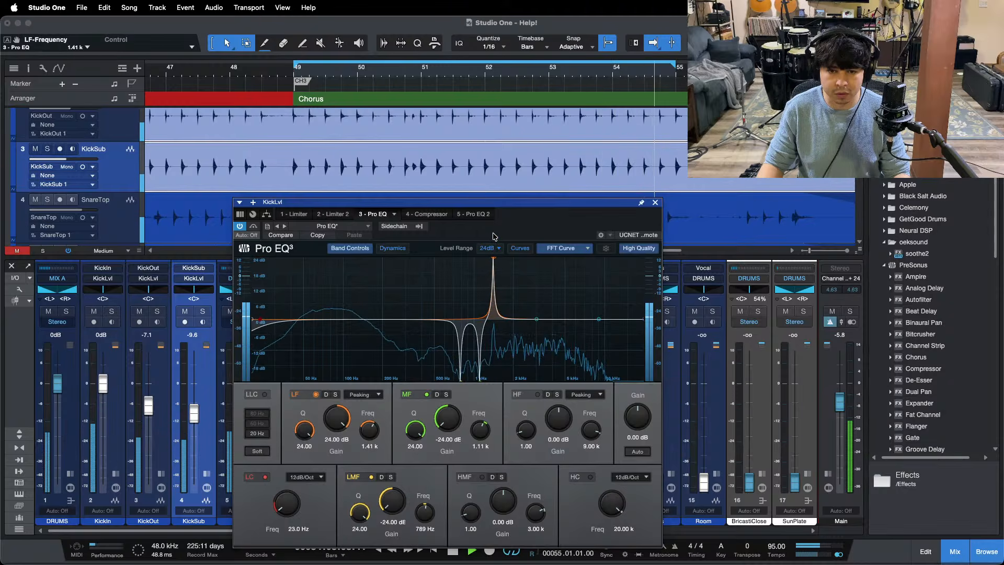
left_click_drag(494, 233, 494, 234)
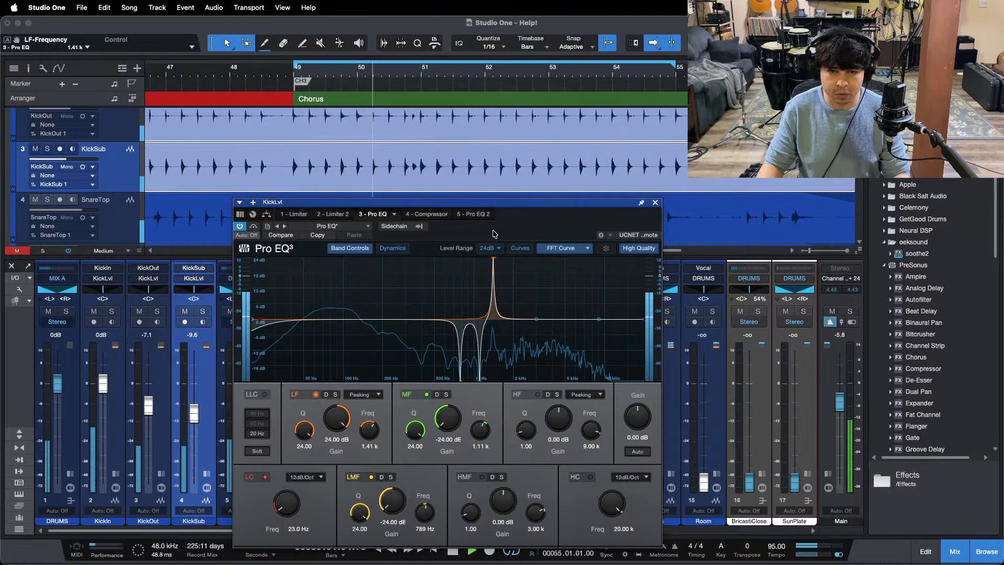
left_click_drag(349, 432, 326, 557)
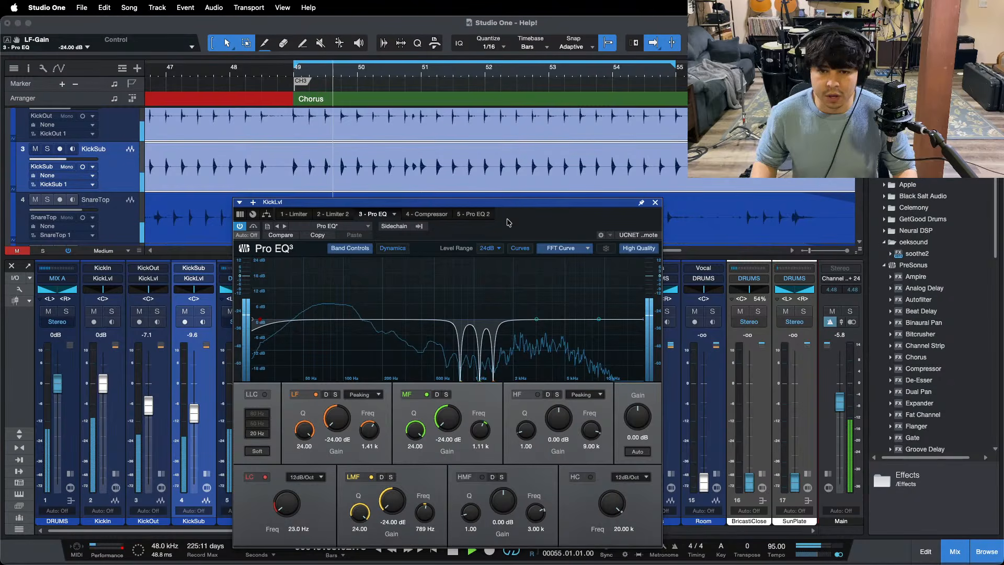
Step: Boost the Pro EQ's HF band at 9 kHz to 13.44 dB
left_click_drag(565, 417, 564, 414)
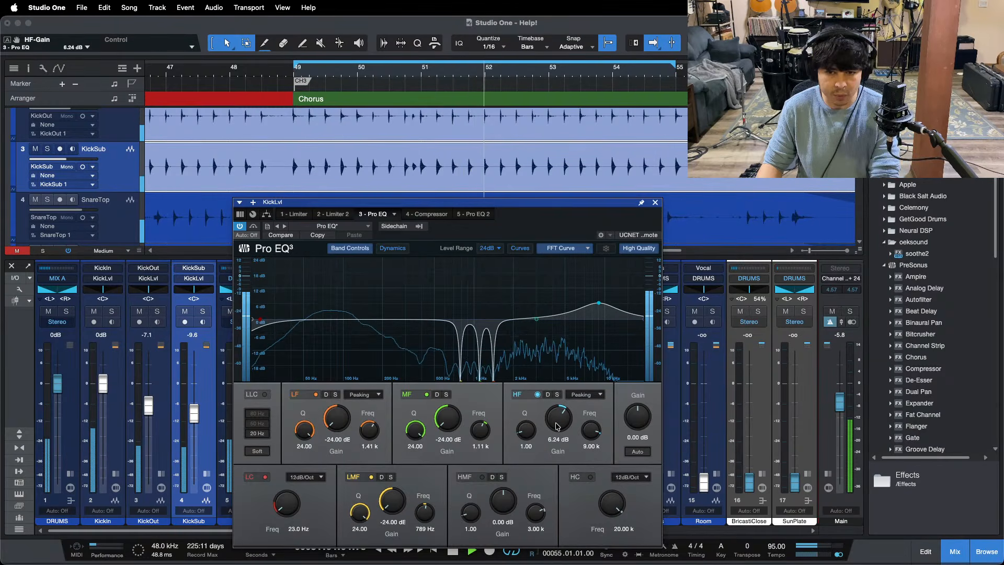
left_click_drag(558, 426, 558, 420)
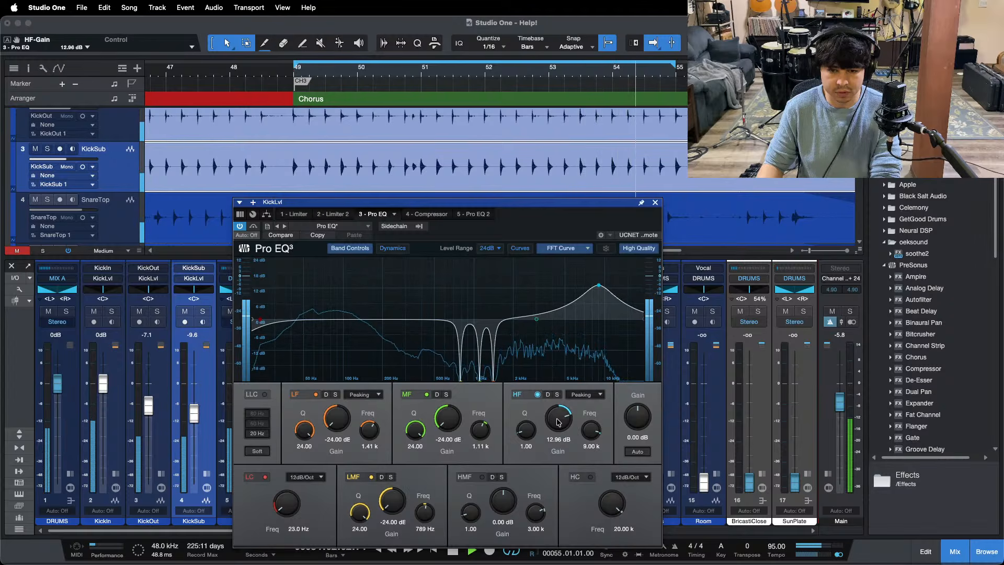
Step: Open Pro EQ 2, compare KickSub alone against the full kit by toggling its solo, and raise its fader to -9.2 dB
left_click(473, 214)
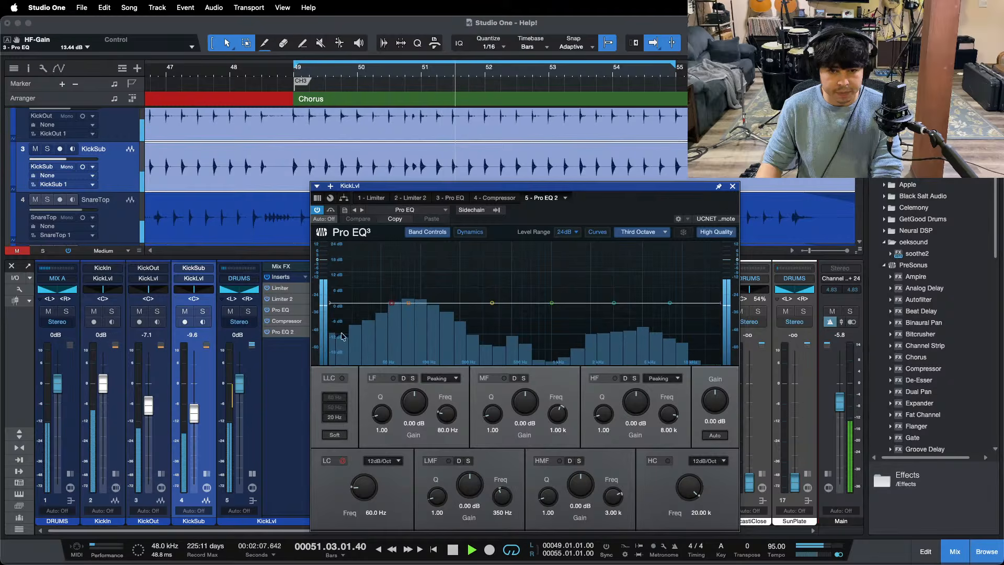
left_click(202, 312)
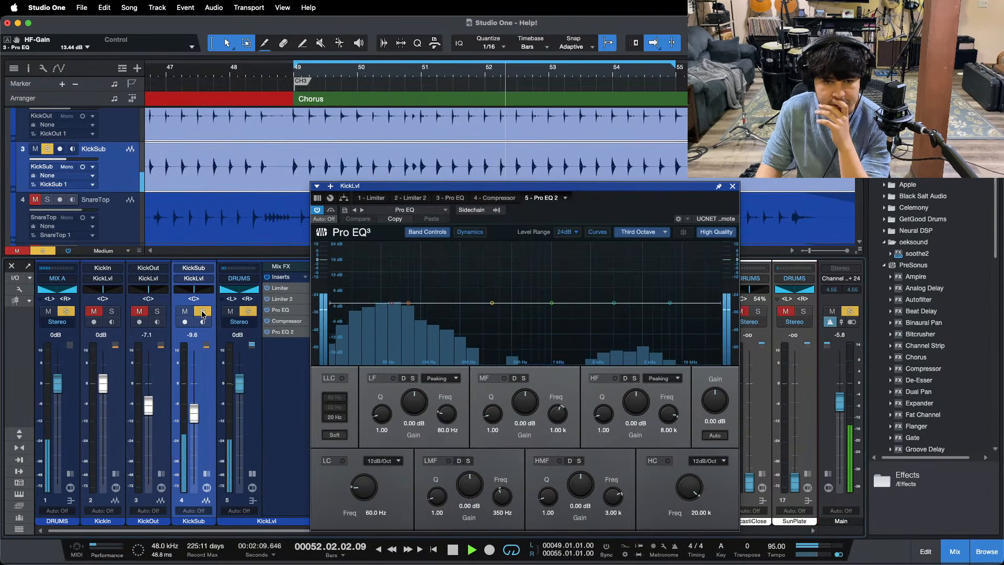
left_click(203, 311)
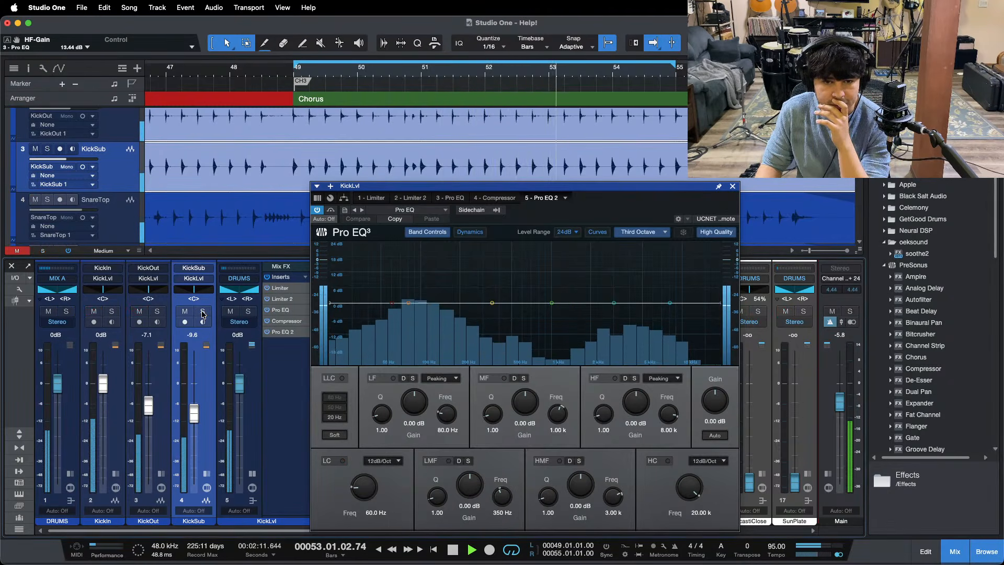
left_click(203, 311)
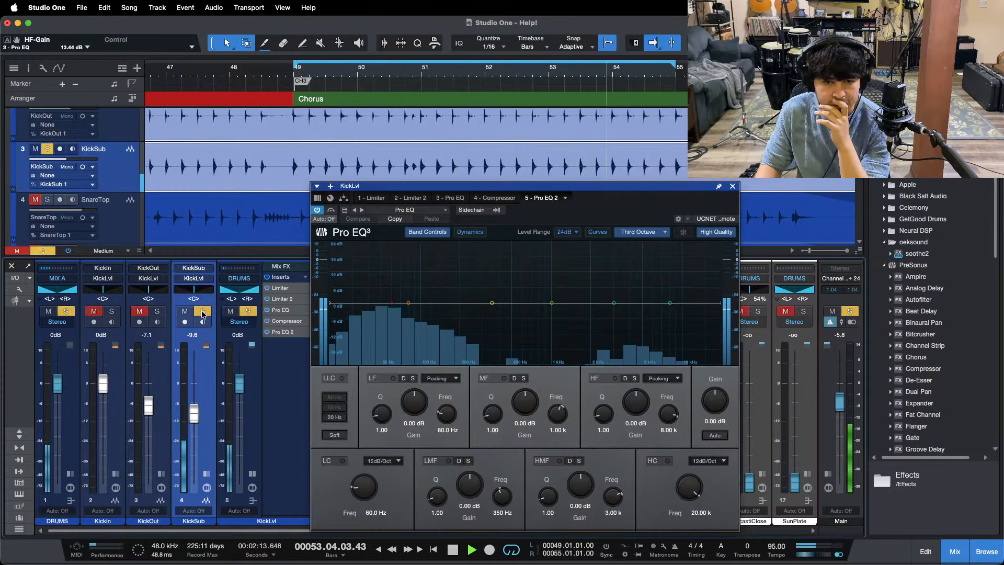
left_click(203, 312)
left_click_drag(194, 411, 194, 410)
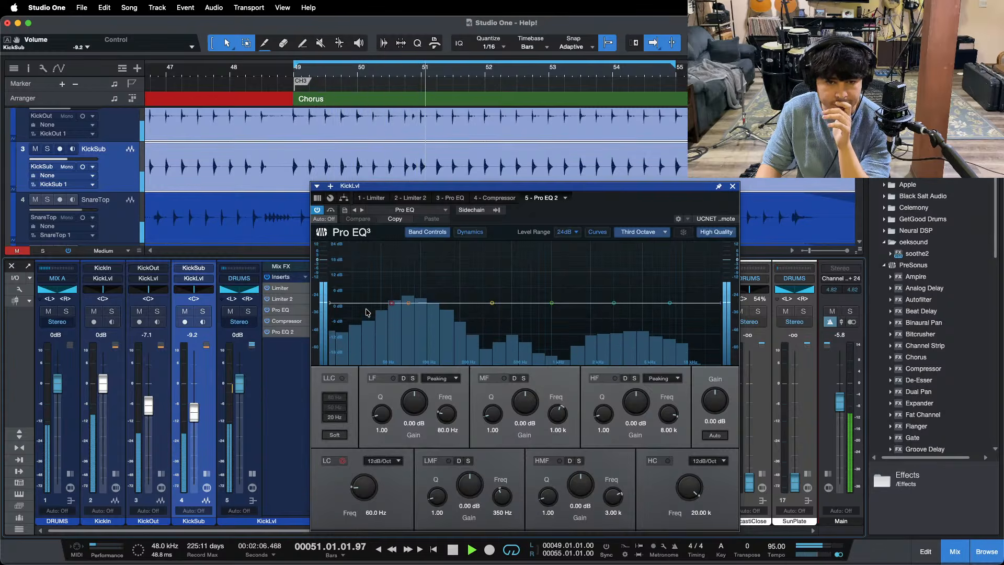
Step: Boost Pro EQ 2's LF band at 80 Hz to 4.80 dB while the chorus loops
scroll(422, 406, "up", 3)
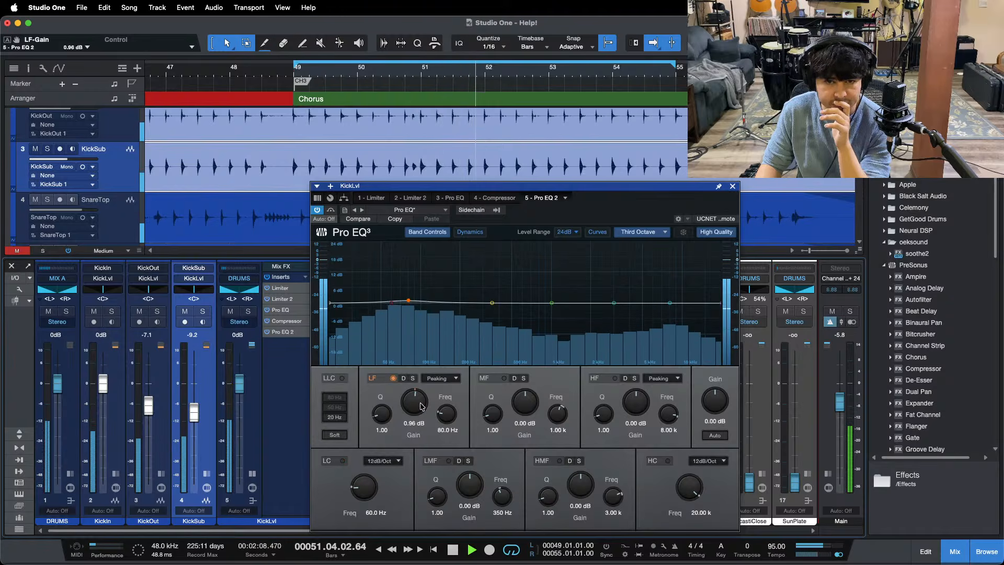
key("space")
key("space")
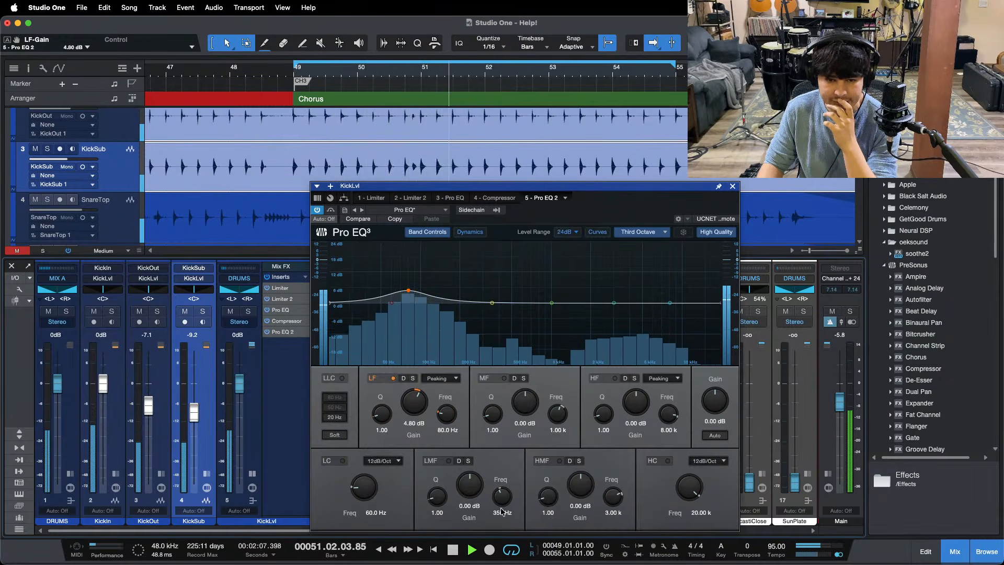
Step: Set Pro EQ 2's LMF band to 40 Hz with a 1.92 dB boost, returning the HMF gain to 0 dB
scroll(502, 513, "up", 3)
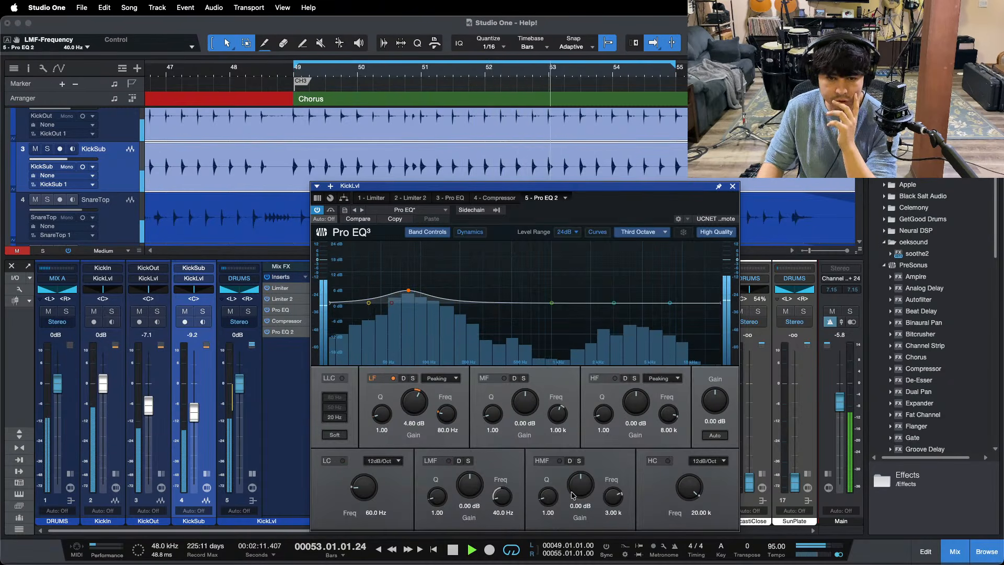
scroll(585, 488, "up", 1)
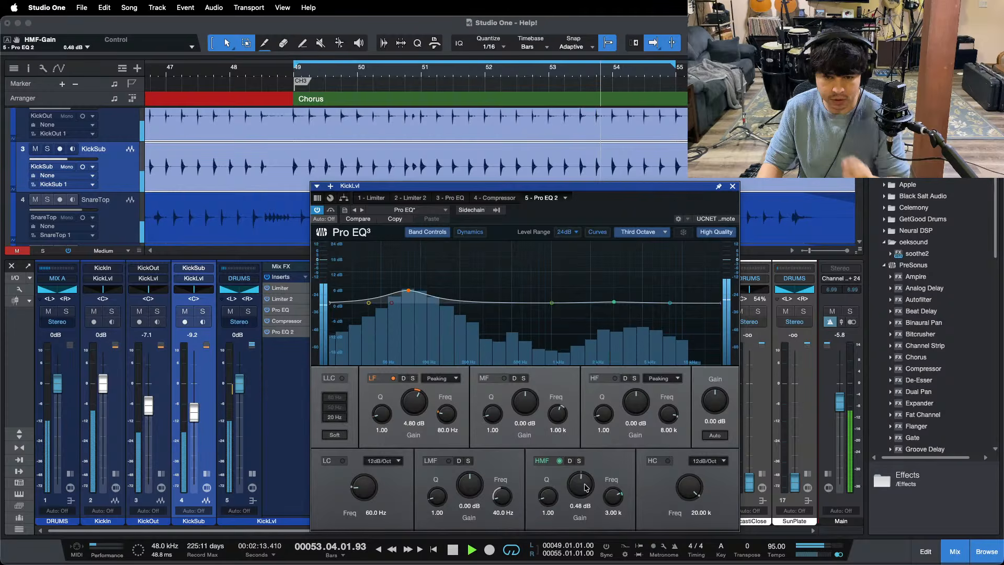
scroll(586, 488, "down", 1)
scroll(477, 488, "up", 1)
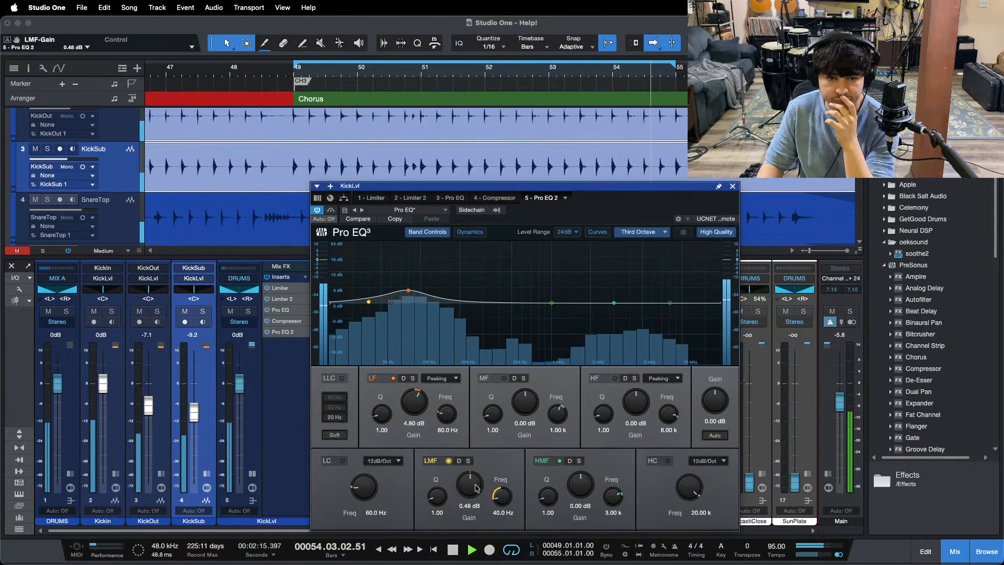
scroll(476, 488, "up", 1)
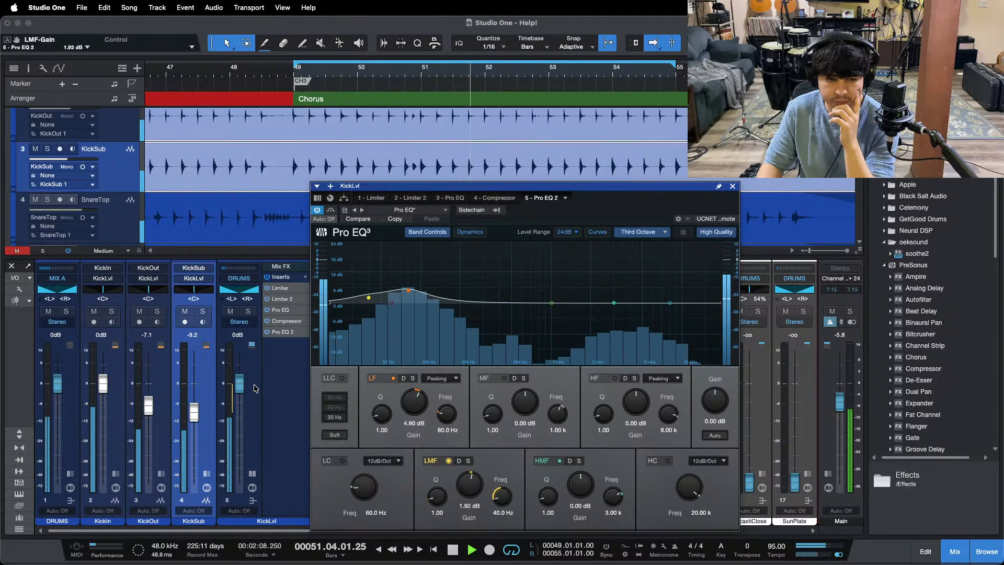
Step: Lower the KickLvl bus fader to -1.7 dB and raise Pro EQ 2's LMF gain to 2.40 dB
scroll(238, 386, "down", 2)
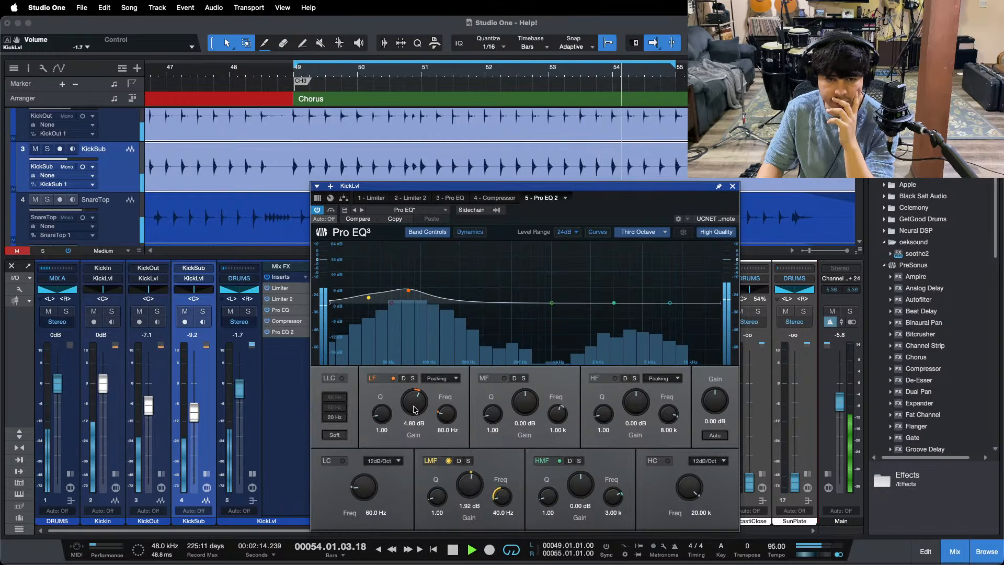
scroll(467, 481, "up", 2)
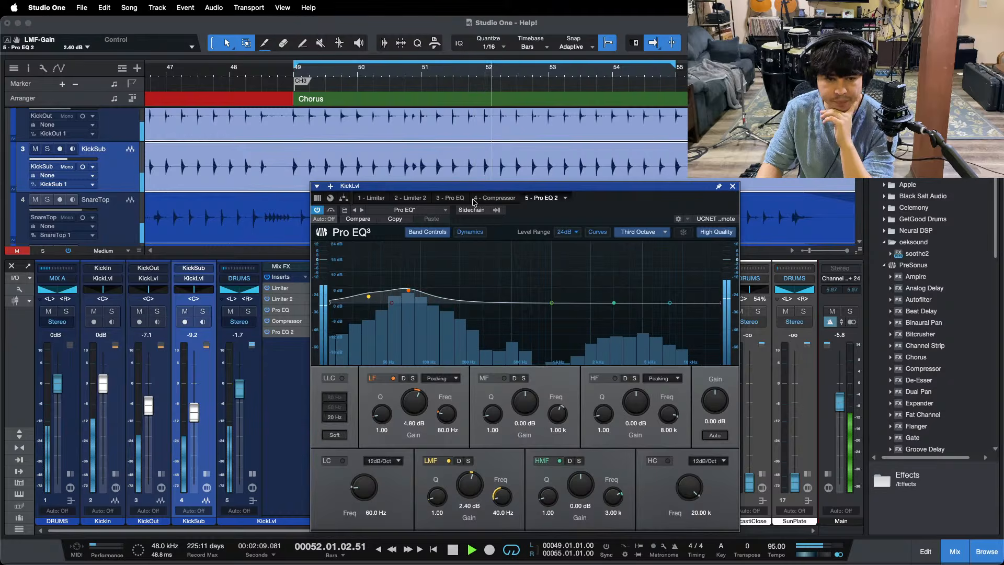
Step: Switch to the first Pro EQ and raise its HF gain at 9 kHz to 20.16 dB while the chorus loops
left_click(454, 198)
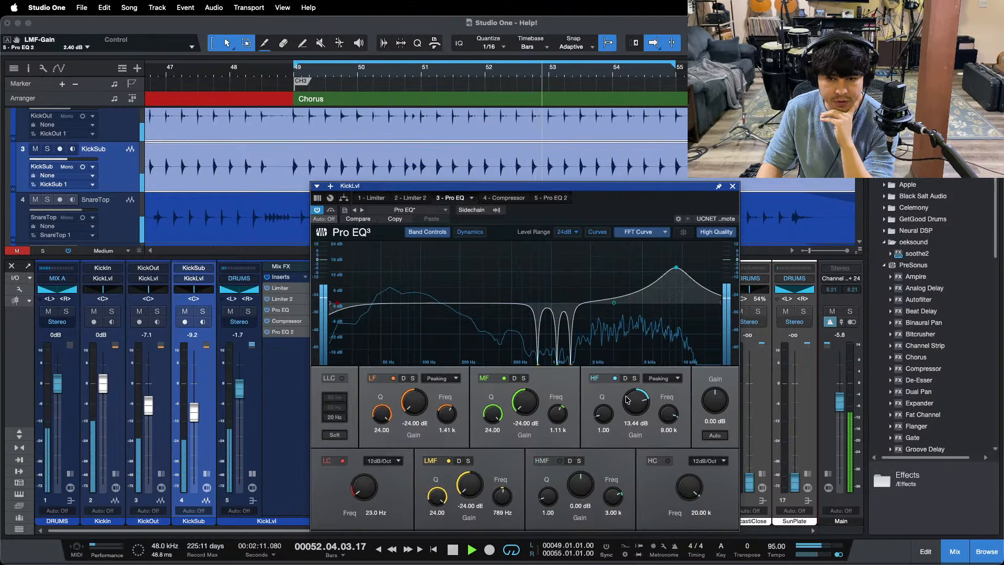
key("space")
key("space")
scroll(630, 401, "up", 3)
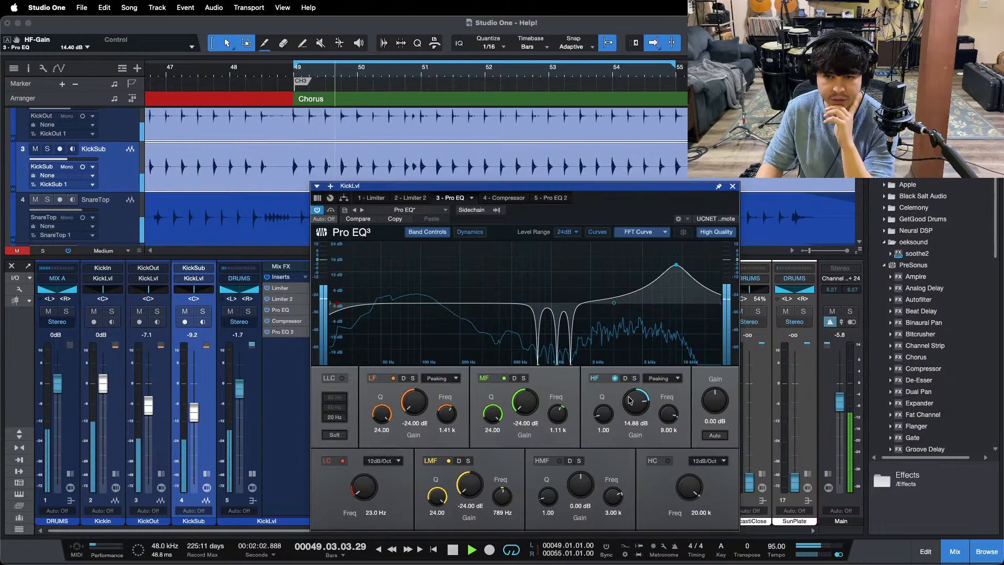
scroll(630, 400, "up", 2)
scroll(630, 400, "up", 1)
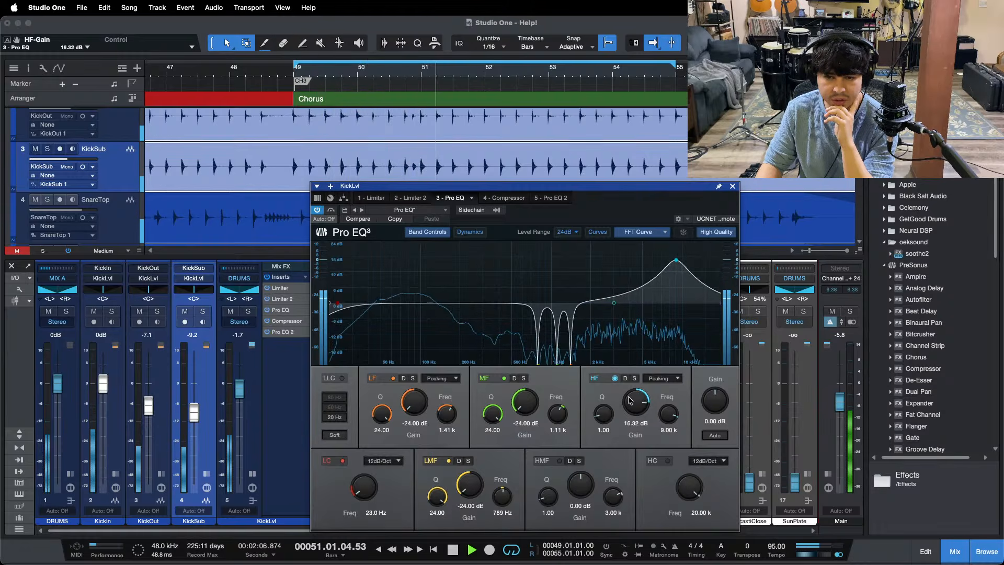
scroll(630, 400, "up", 1)
scroll(630, 401, "up", 1)
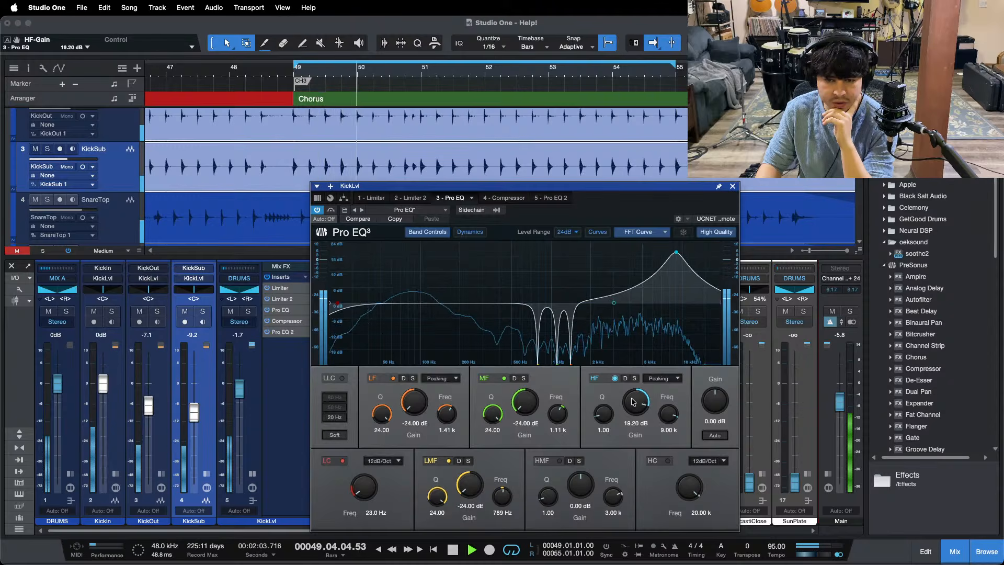
scroll(633, 402, "up", 1)
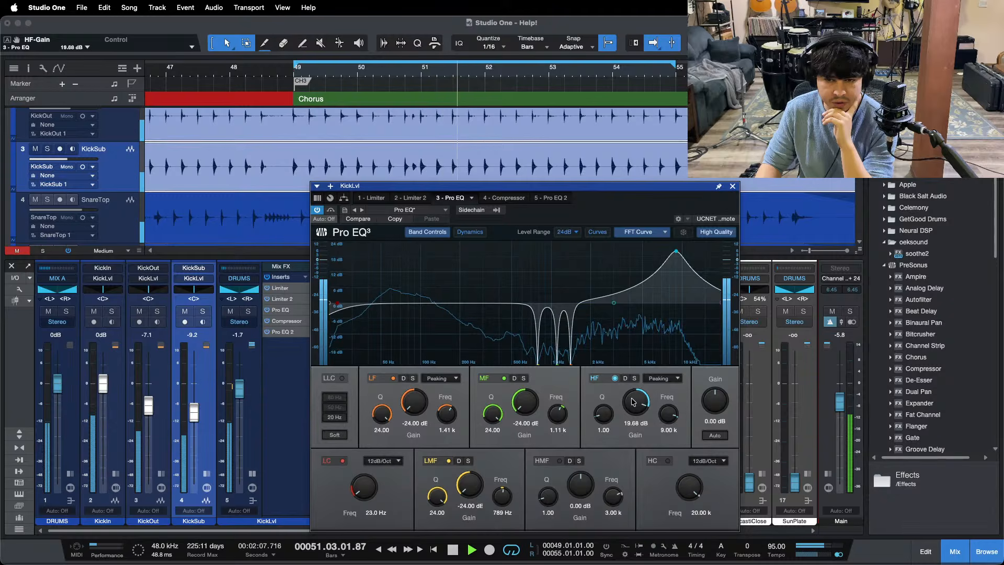
scroll(634, 401, "up", 1)
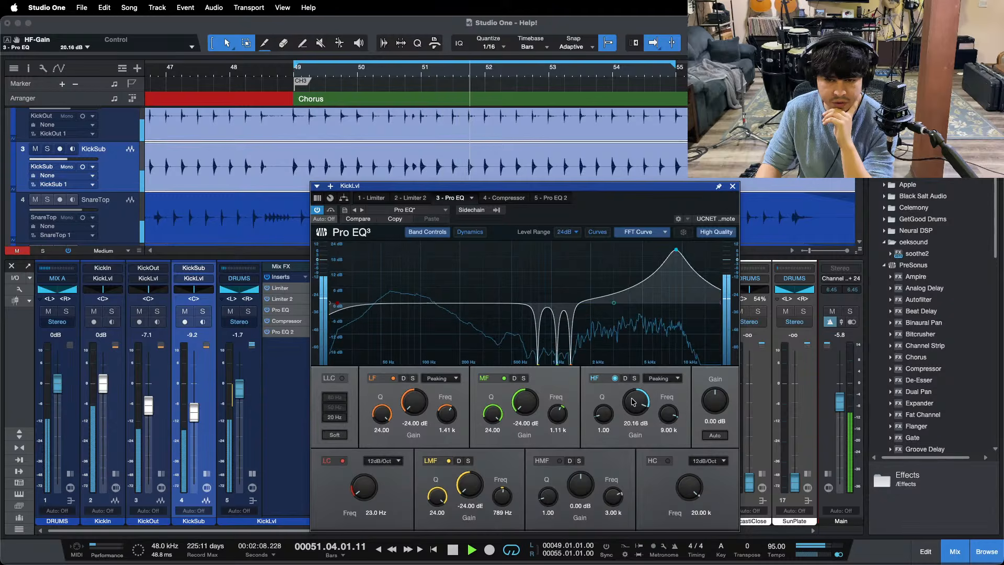
Step: Close the kick bus EQ and add a Limiter to the inserts of the DRUMS bus
left_click(733, 187)
left_click(69, 488)
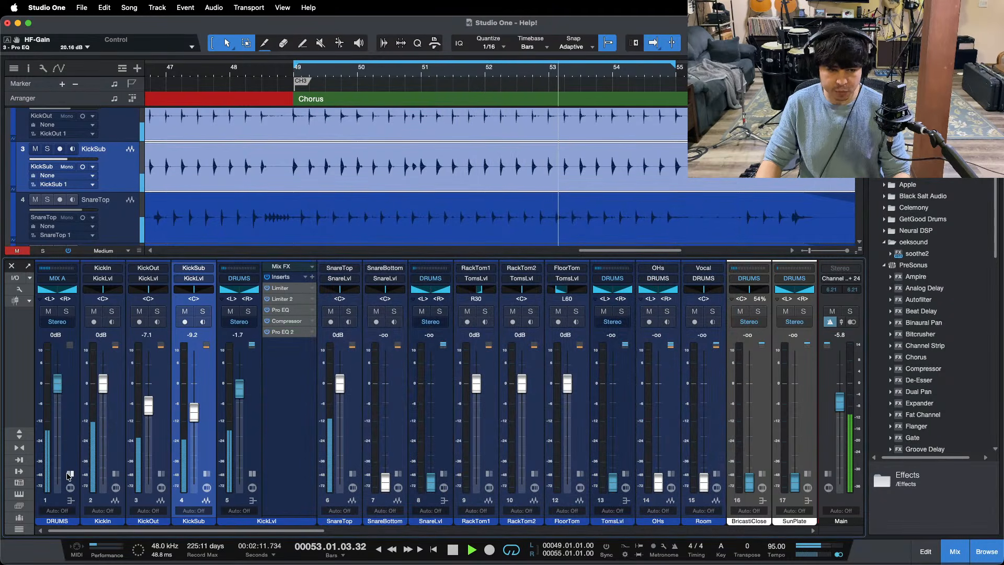
scroll(934, 362, "down", 5)
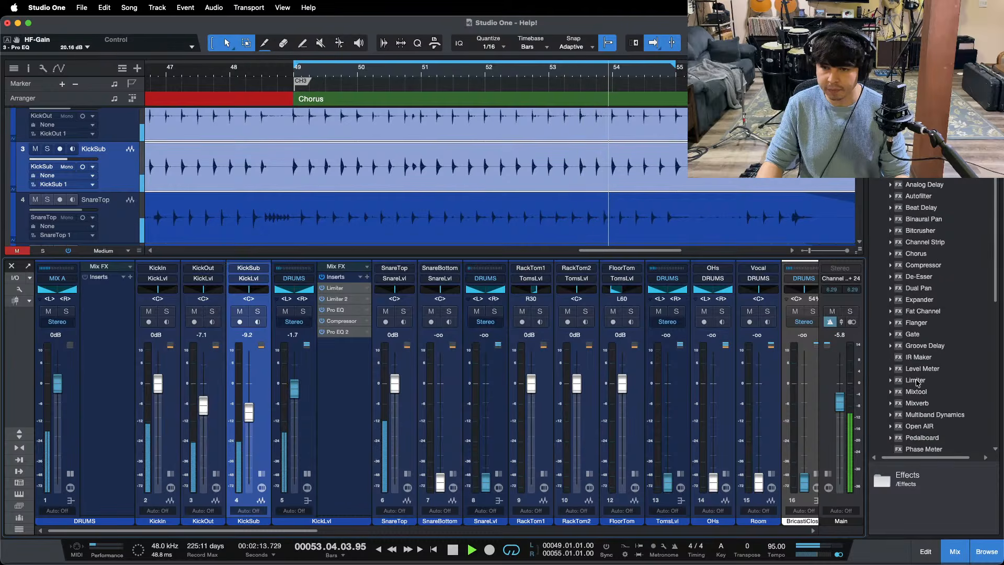
left_click_drag(915, 380, 99, 293)
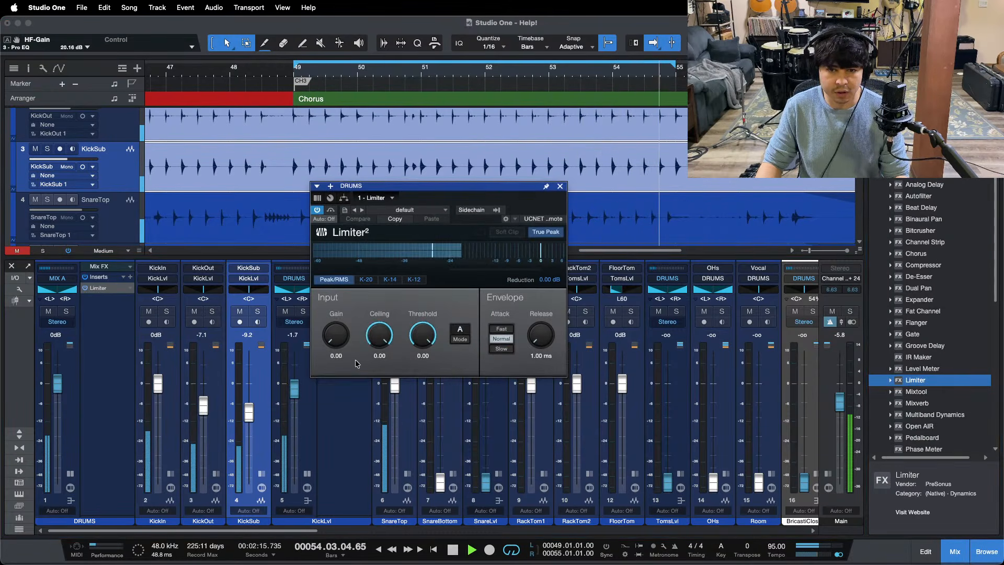
Step: Raise the KickLvl bus fader to -1.3 dB and collapse its expanded channel after closing the DRUMS limiter
left_click_drag(294, 386, 293, 384)
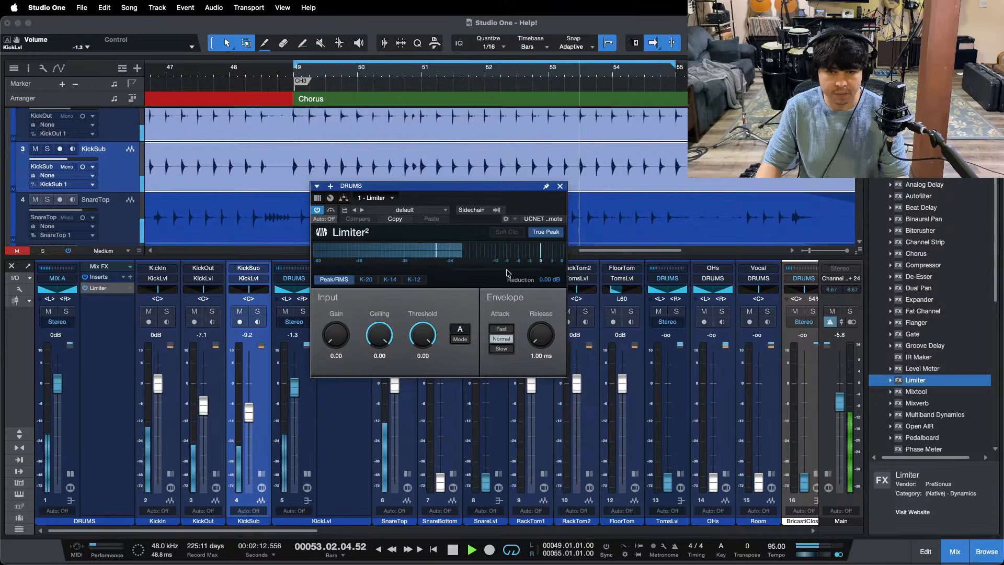
left_click(560, 186)
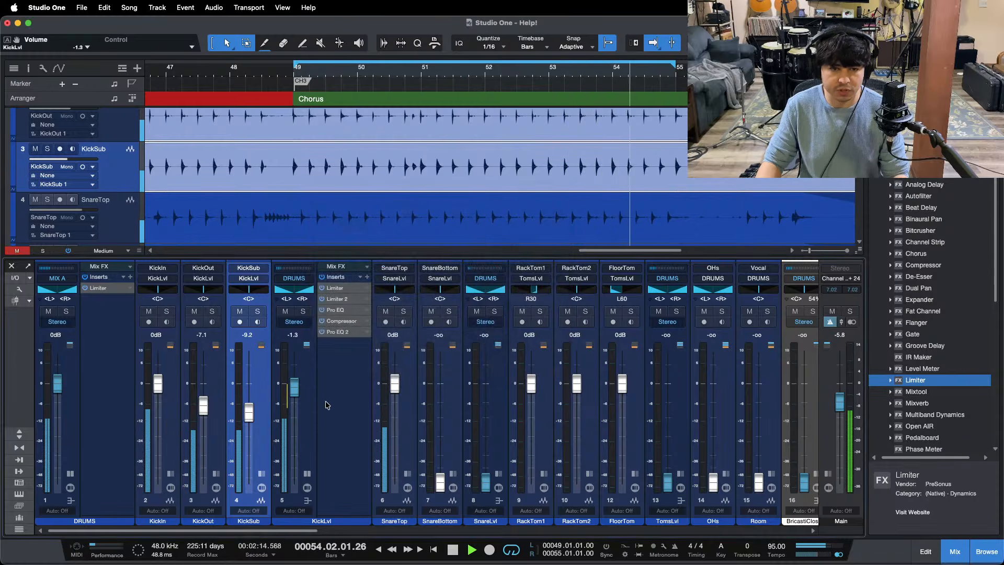
left_click(310, 474)
key("space")
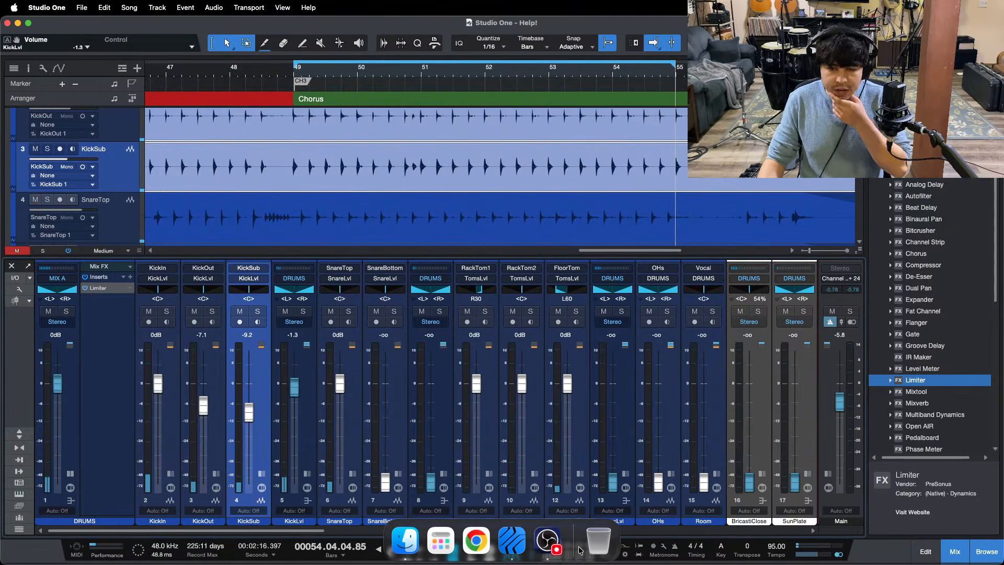
left_click(547, 547)
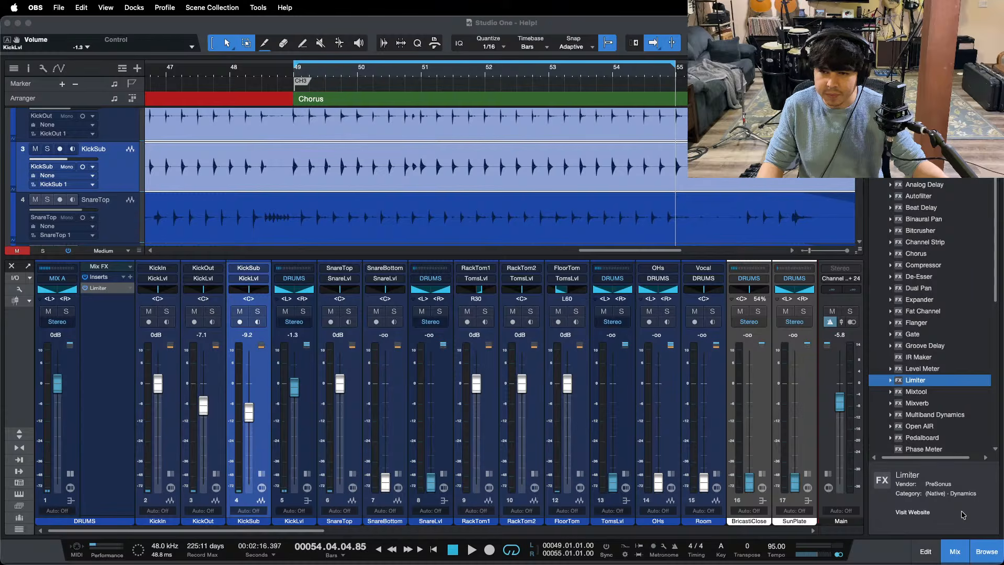
left_click(951, 502)
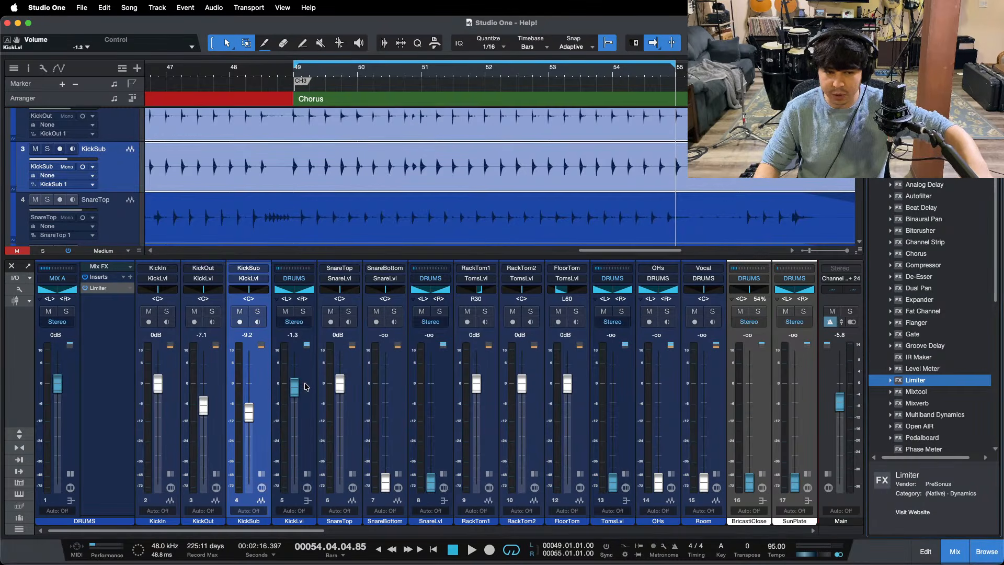
Step: Play the chorus loop from its start, collapse the DRUMS channel and raise the SnareLvl bus fader to 0 dB
key("KP_1")
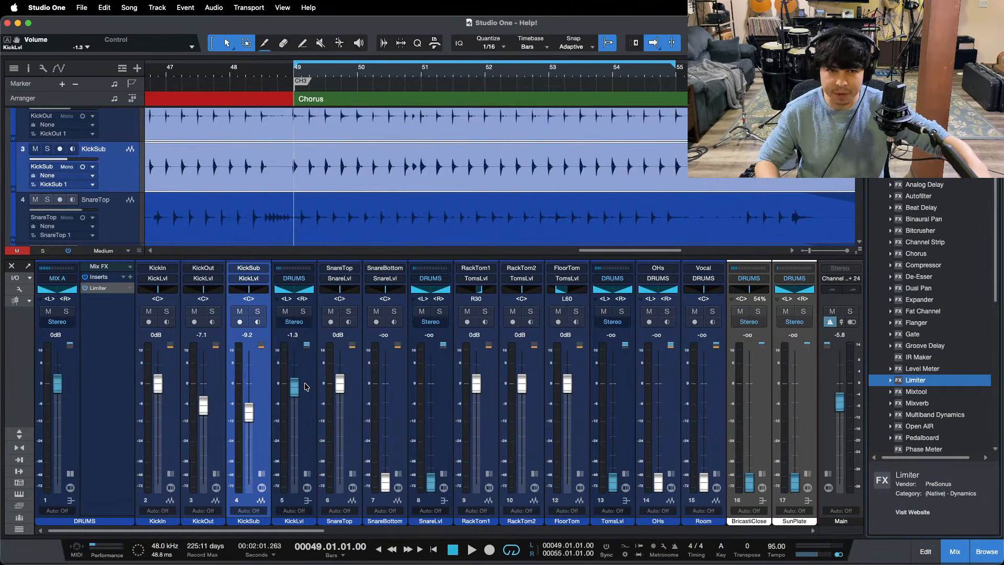
key("space")
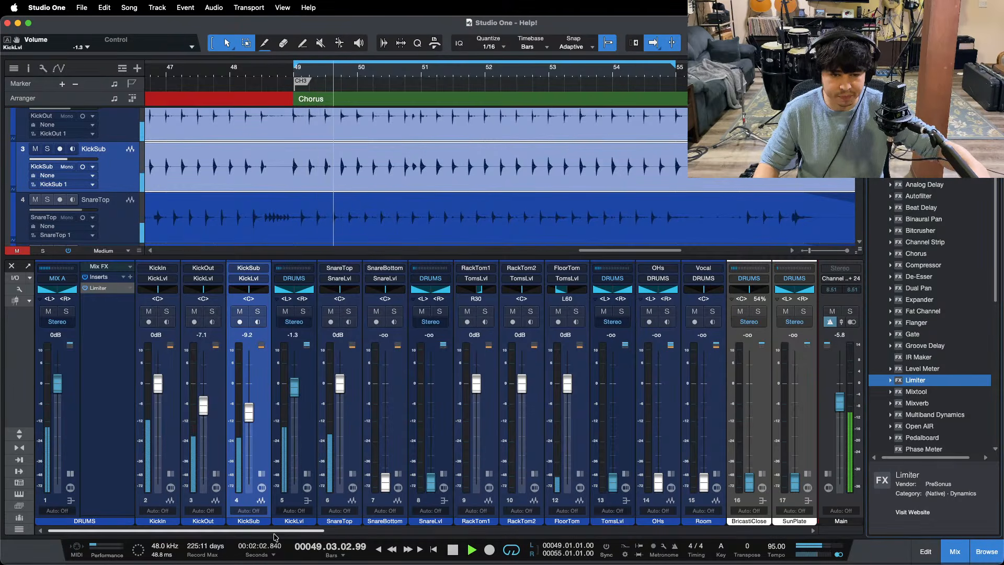
left_click(72, 475)
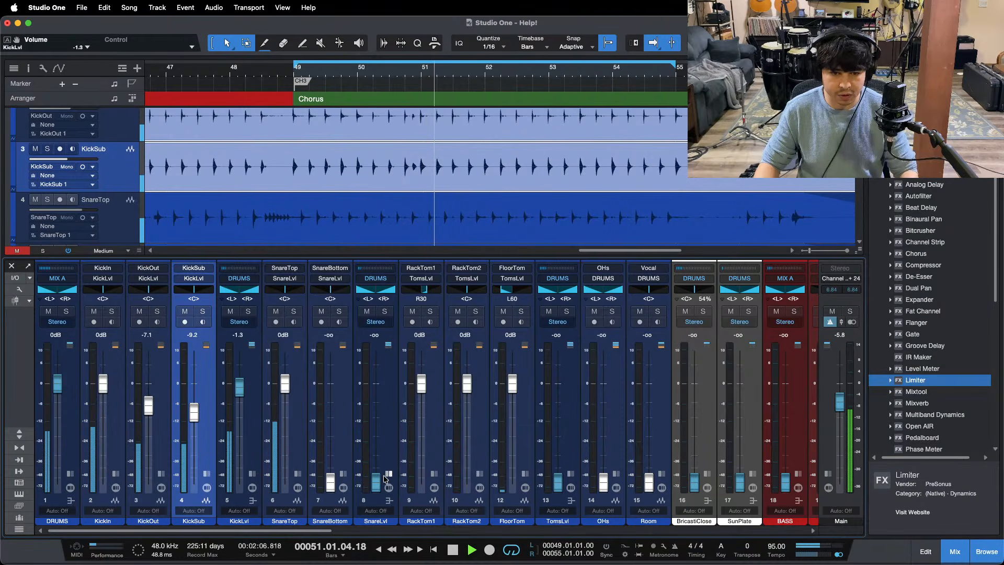
left_click(378, 475, "alt")
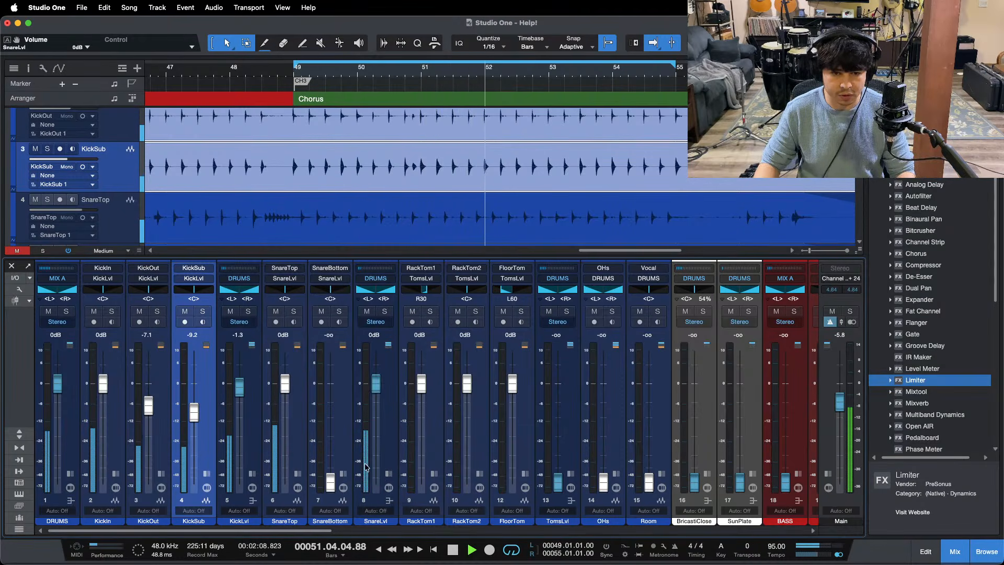
Step: Solo the SnareLvl bus with its snare channels and save the song
key("s")
key("super+s")
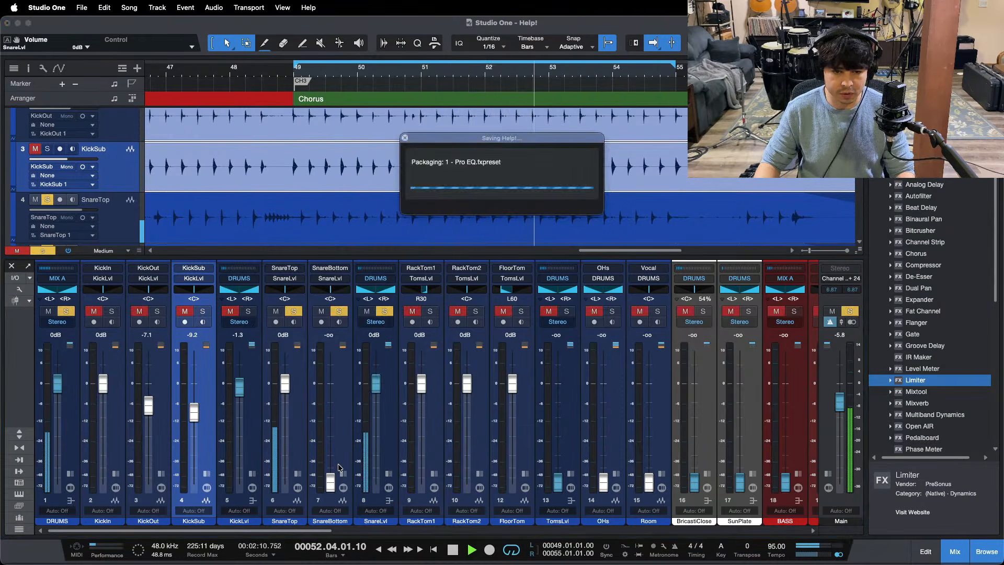
Step: Raise the SnareBottom fader to -3.3 dB against SnareTop while the chorus loops
left_click_drag(336, 483, 331, 420)
scroll(647, 169, "down", 2)
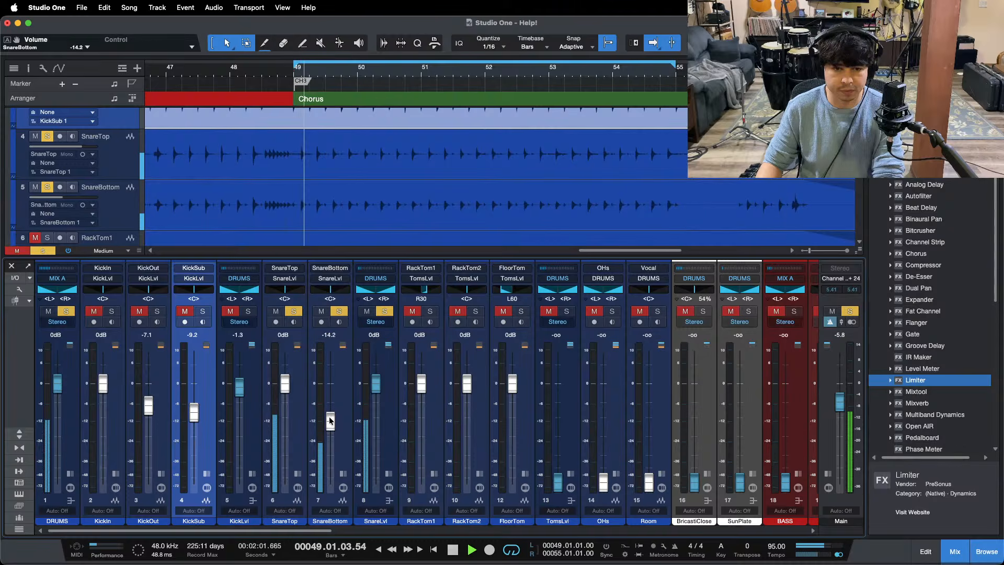
scroll(331, 420, "up", 4)
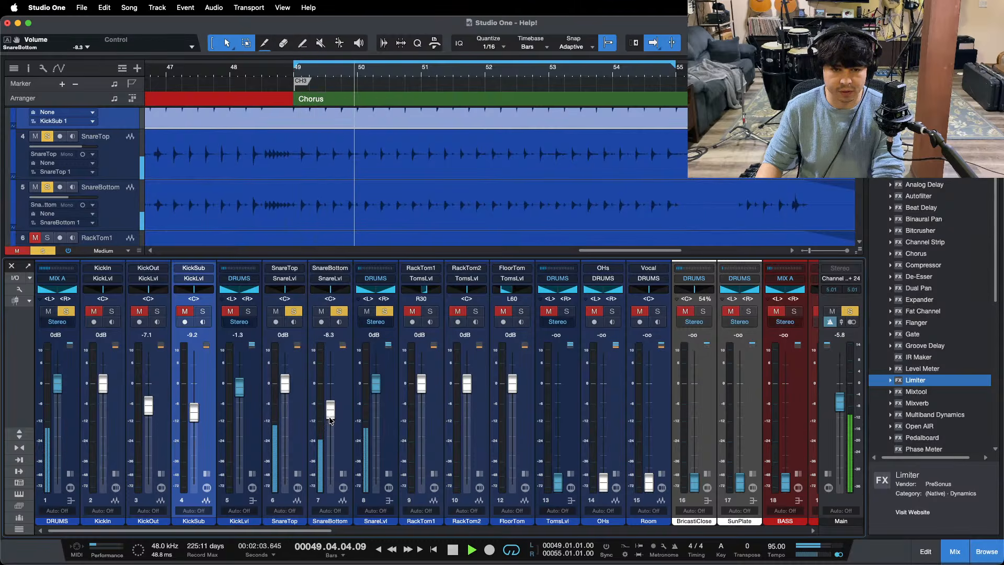
scroll(330, 420, "up", 2)
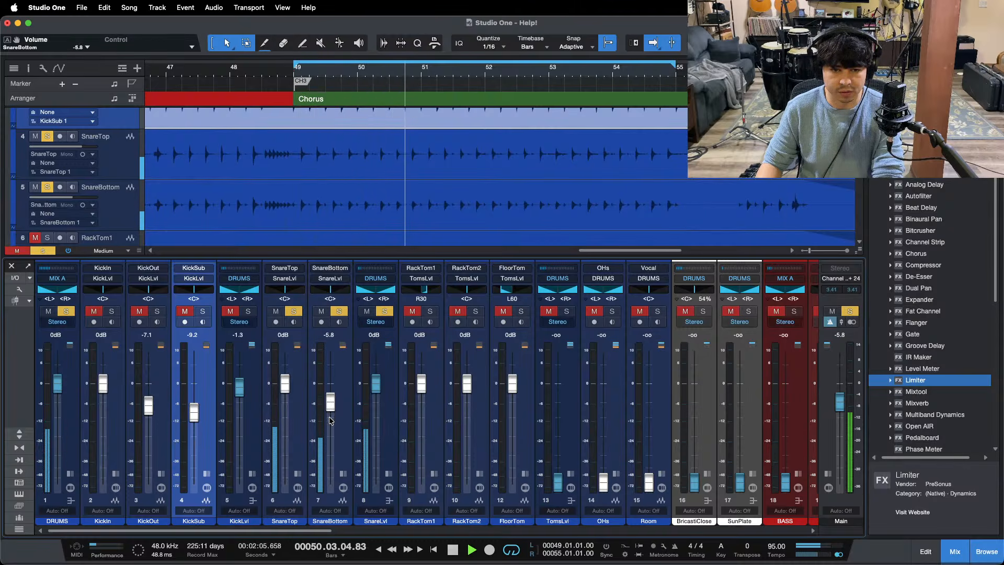
scroll(331, 404, "up", 1)
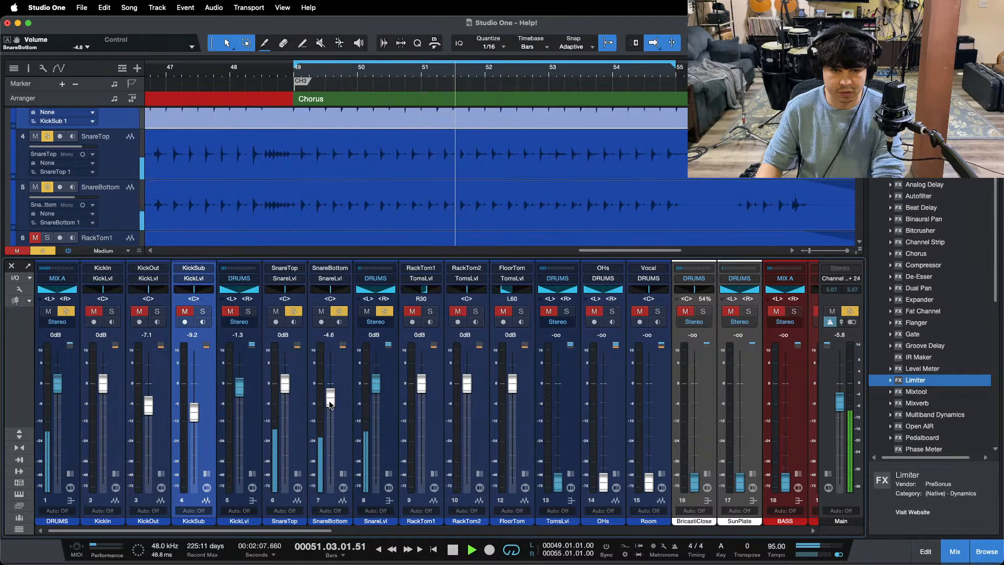
key("KP_1")
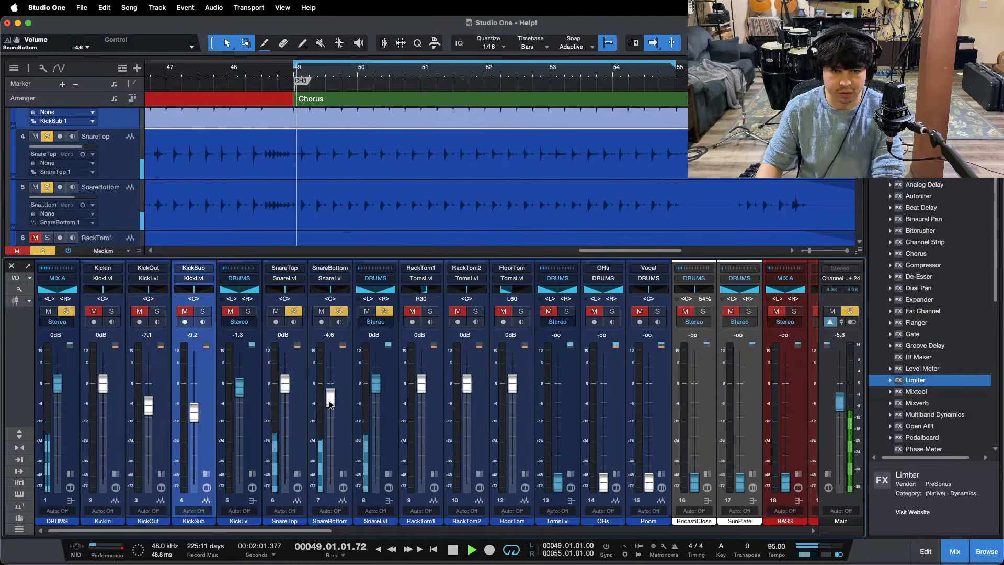
scroll(330, 404, "up", 1)
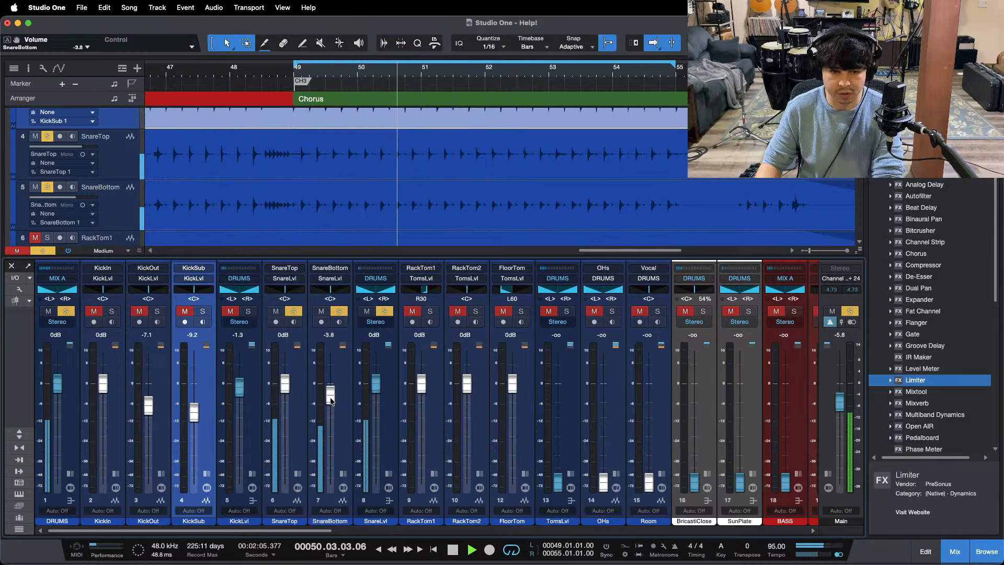
left_click_drag(331, 401, 330, 399)
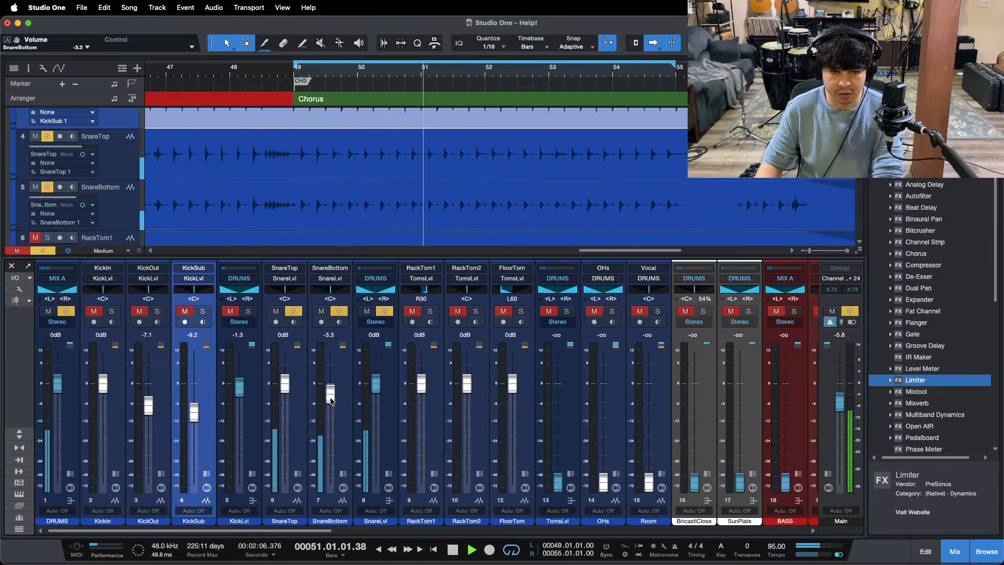
Step: Select the SnareTop and SnareBottom clips and open the Limiter on the expanded SnareLvl bus
left_click(389, 474)
left_click_drag(451, 70, 541, 33)
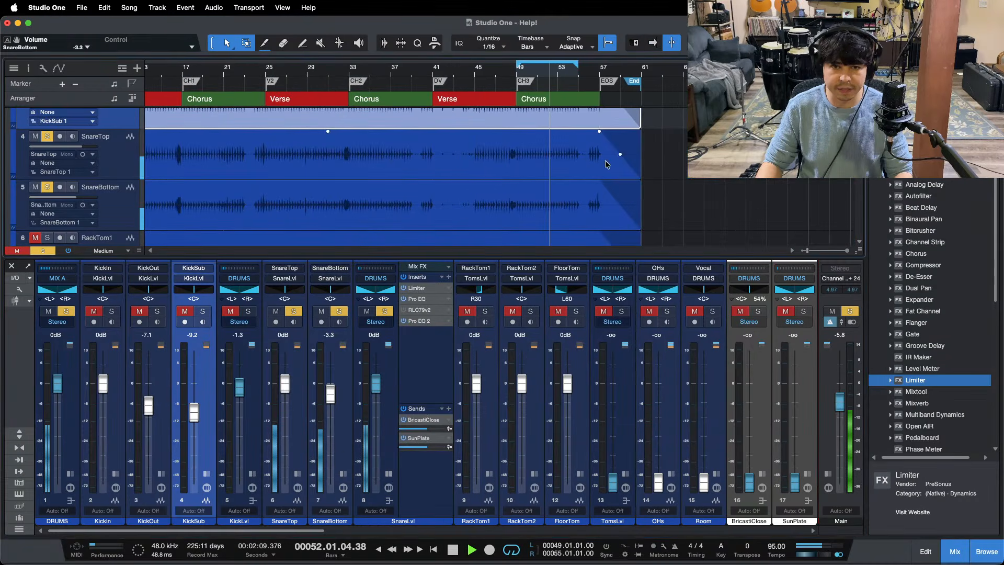
left_click_drag(680, 155, 628, 207)
left_click_drag(324, 70, 585, 23)
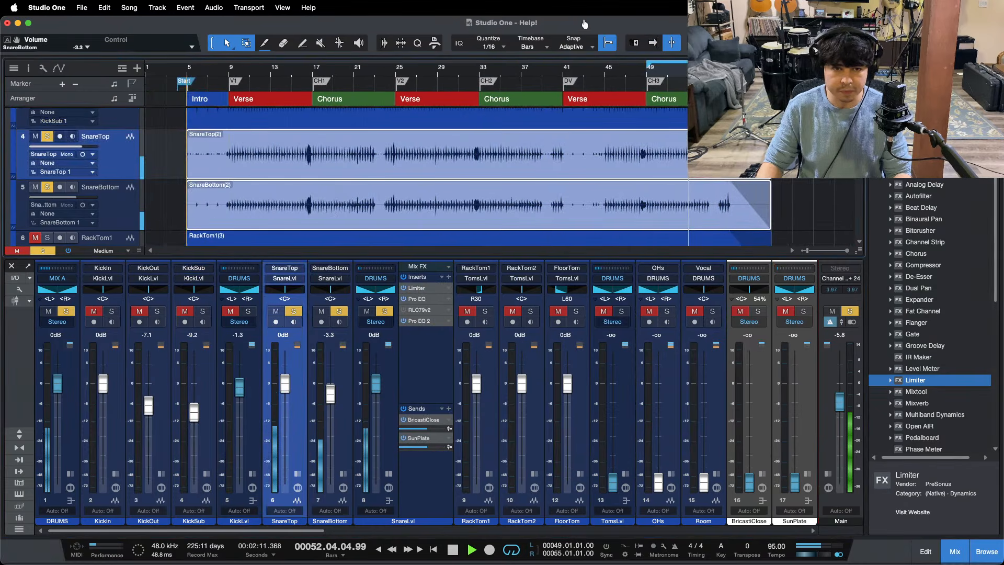
key("space")
left_click(424, 288)
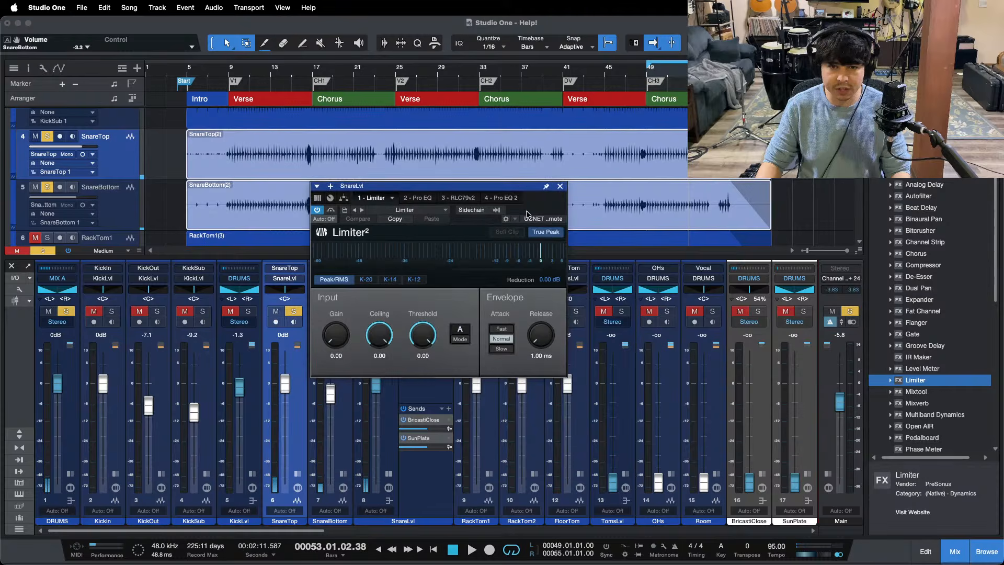
left_click_drag(528, 209, 547, 301)
Step: Audition the snare fill before the second verse at bar 24 and set the SnareLvl Limiter's ceiling to -9 dB
left_click_drag(394, 68, 396, 103)
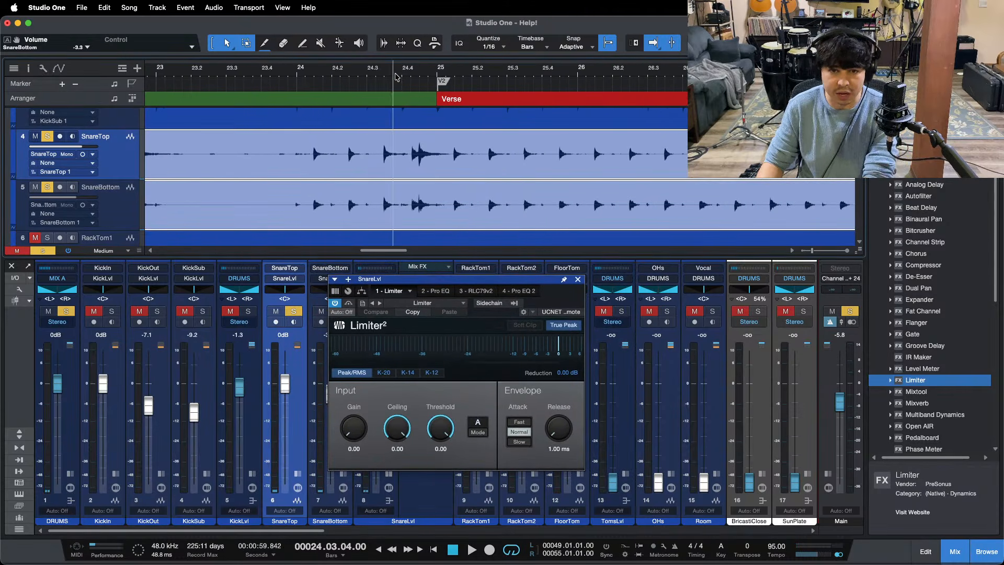
key("space")
key("space")
left_click(397, 448)
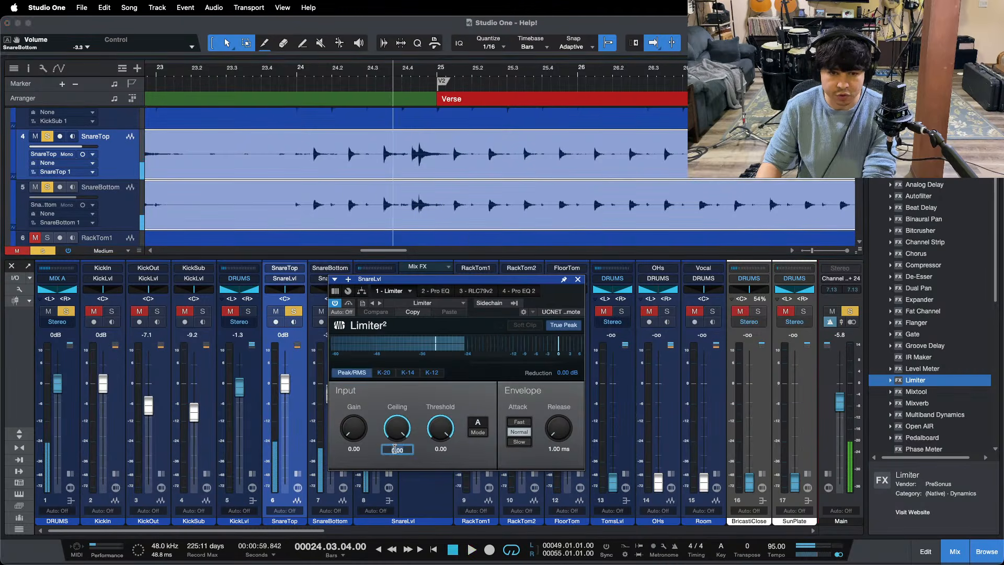
type("-9")
key("Return")
key("space")
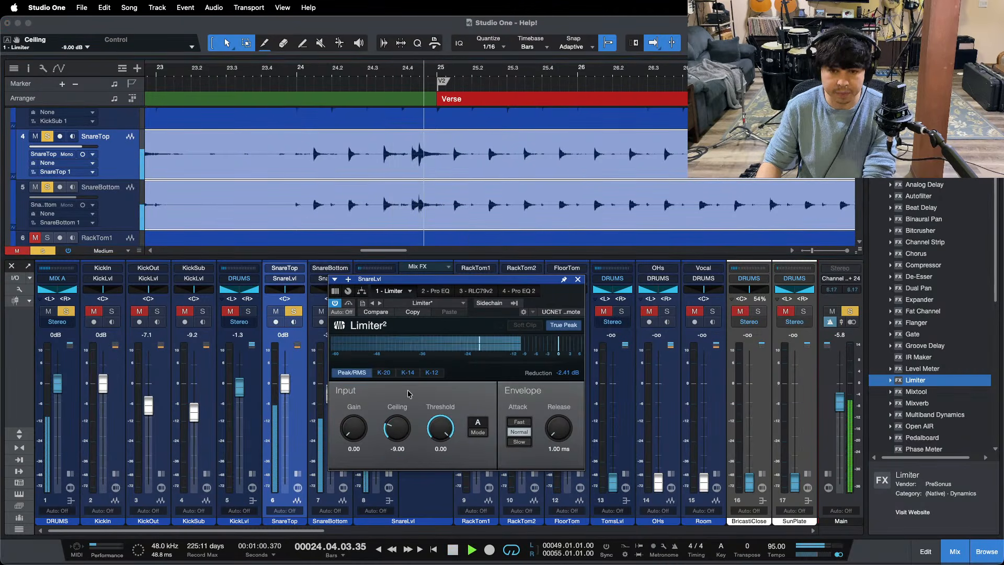
Step: Audition the limited snare around bar 28, in the fill before the last chorus and at the song's ending, checking gain reduction
left_click_drag(419, 72, 420, 38)
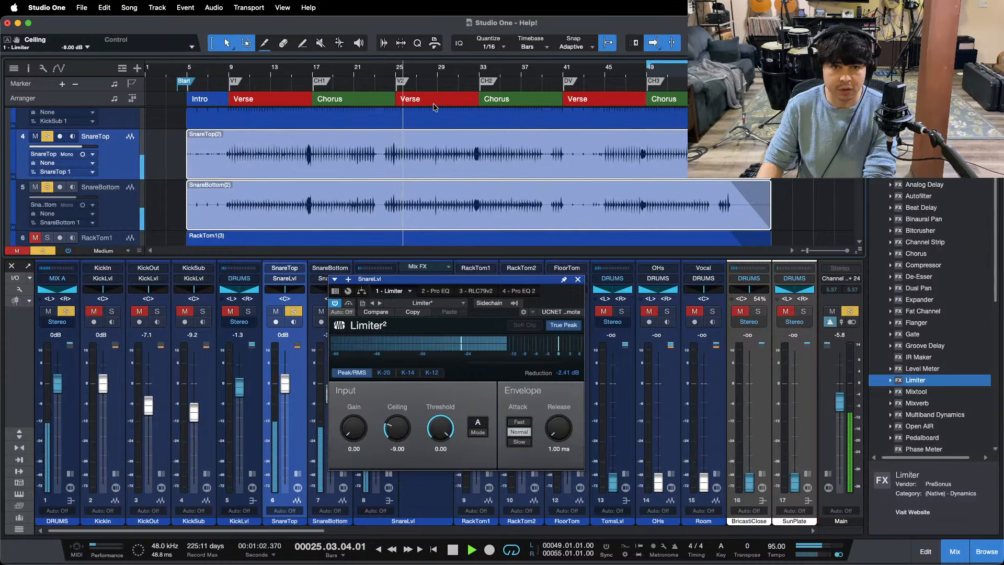
left_click_drag(435, 71, 435, 115)
left_click(420, 68)
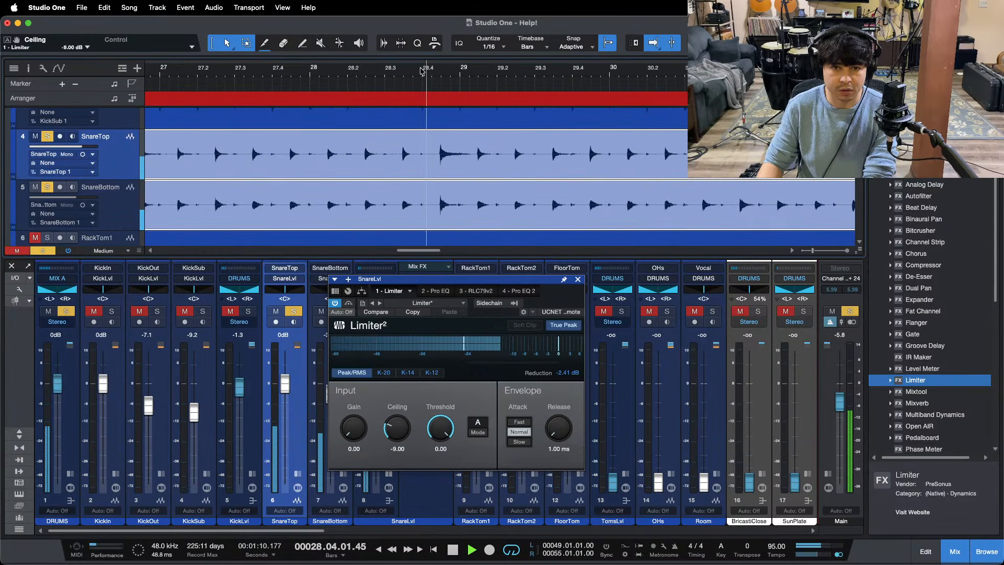
left_click_drag(425, 70, 533, 5)
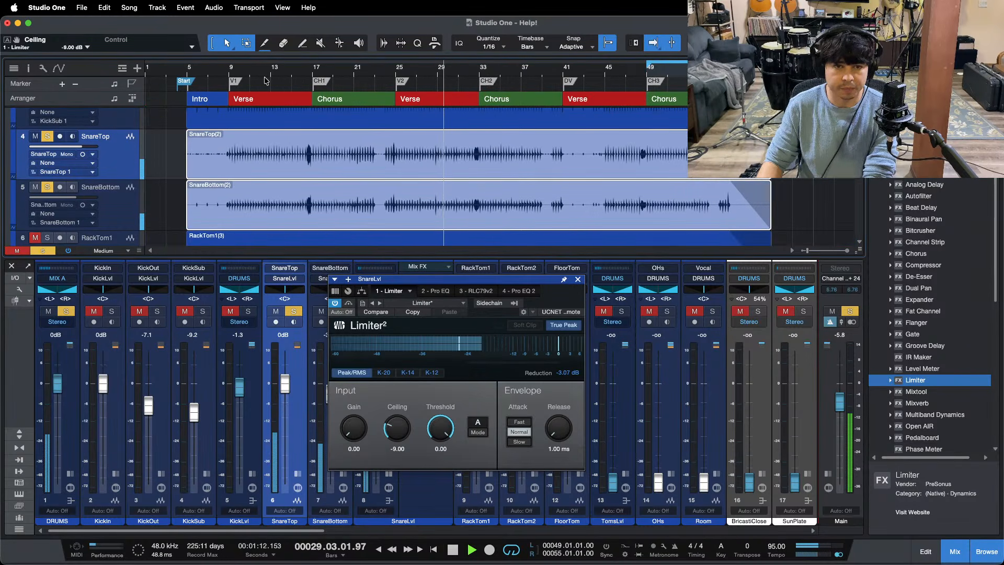
left_click_drag(641, 70, 614, 102)
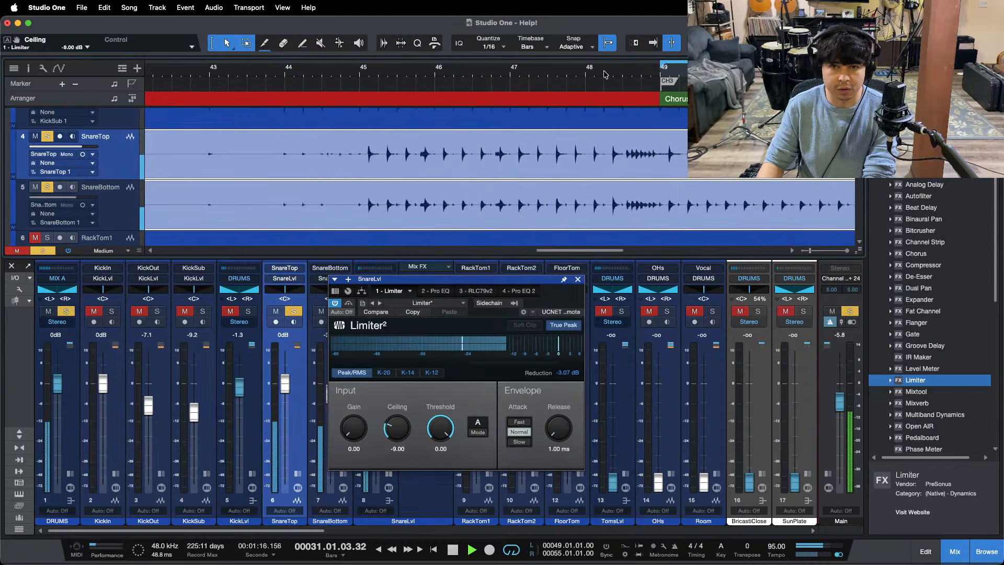
left_click(606, 74)
left_click_drag(606, 74, 592, 58)
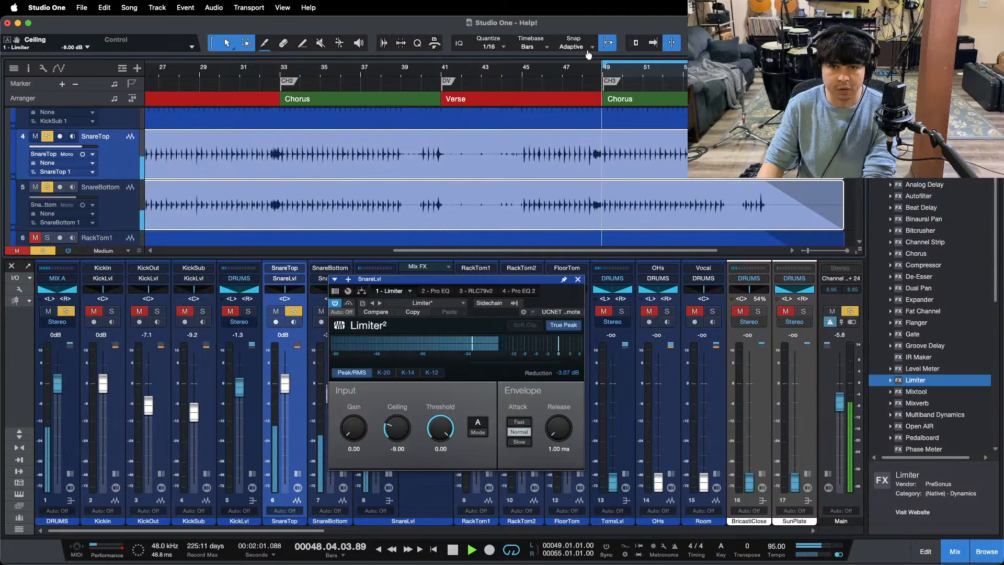
key("w")
left_click(653, 43)
key("e")
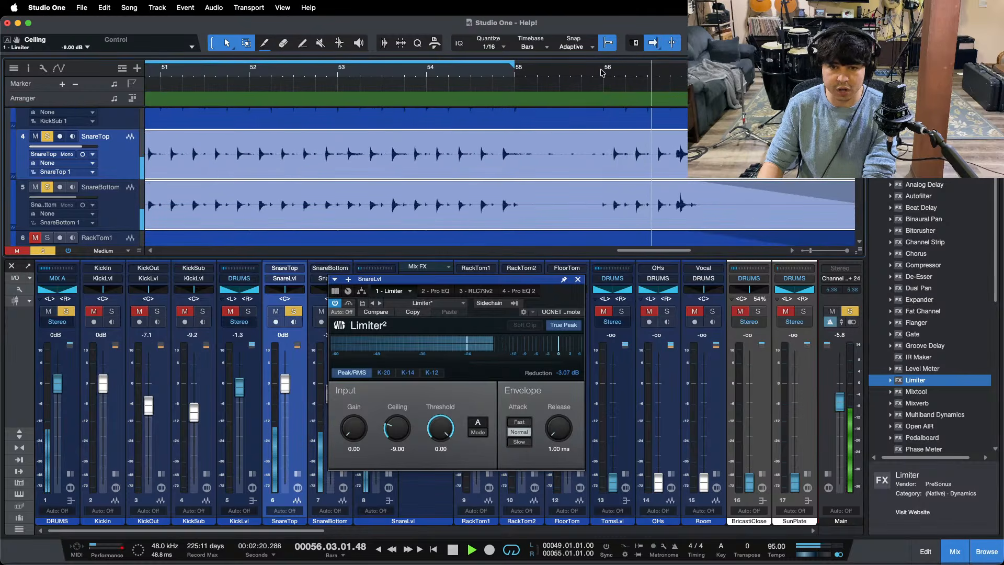
key("alt+z")
key("f")
key("space")
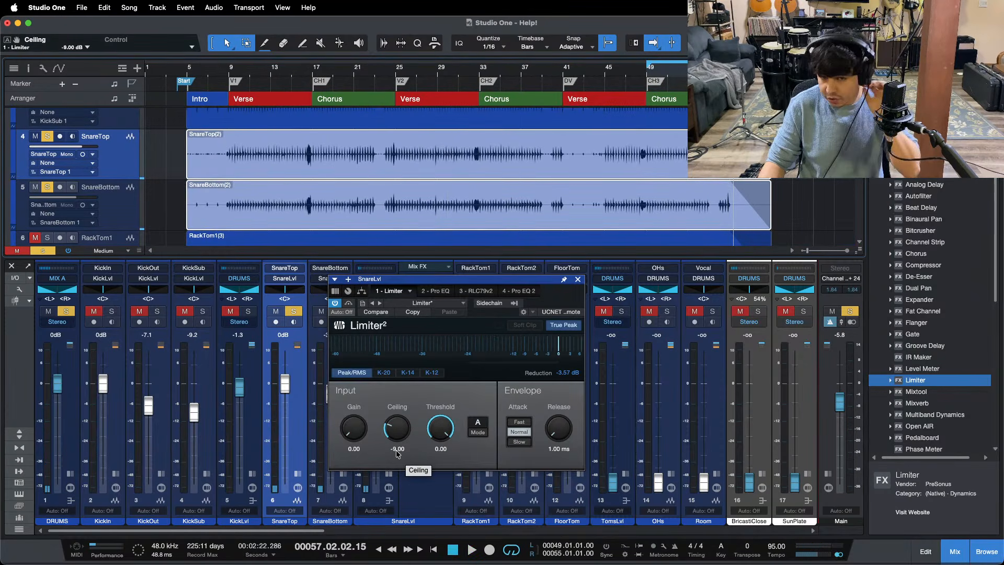
Step: Duplicate the Limiter into the second SnareLvl insert slot and lower the copy's ceiling to -12 dB while the chorus loops
key("space")
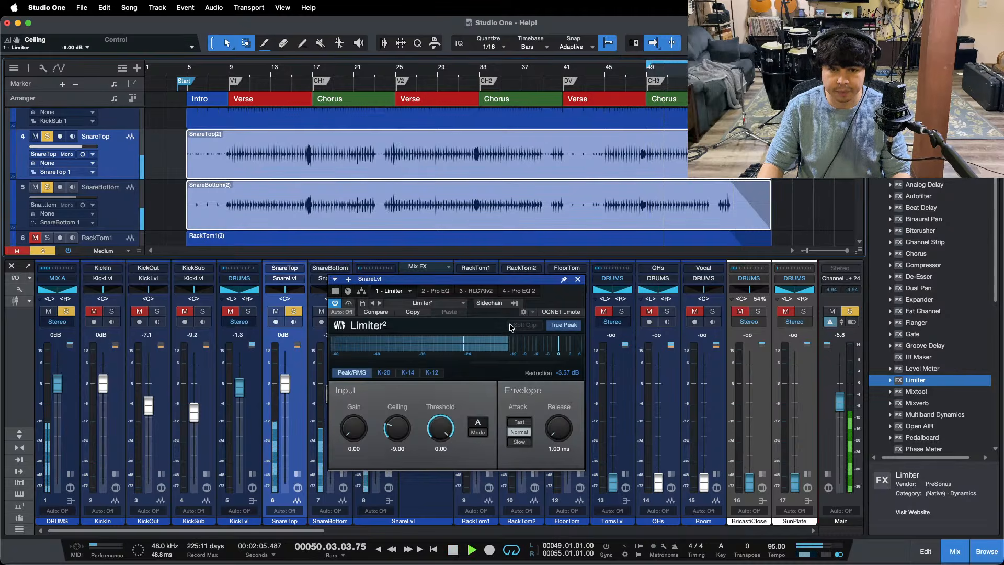
left_click_drag(469, 279, 739, 261)
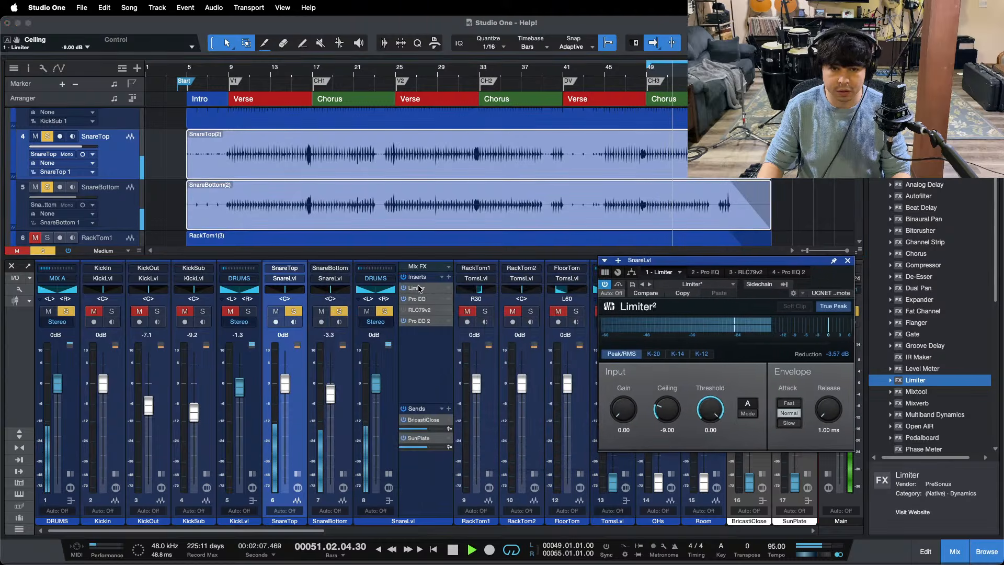
left_click_drag(418, 288, 425, 298)
left_click_drag(680, 412, 648, 563)
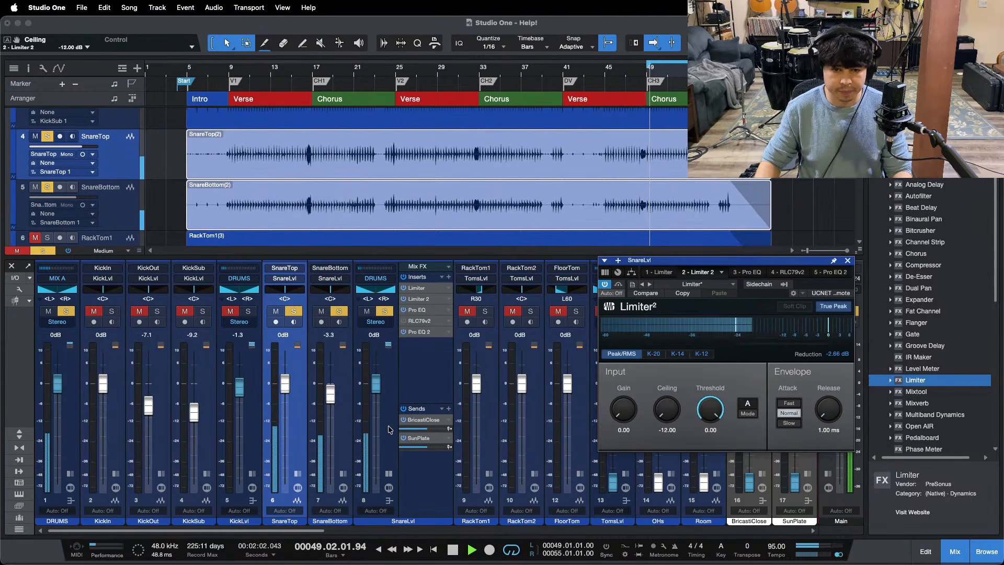
mouse_move(509, 547)
left_click(547, 540)
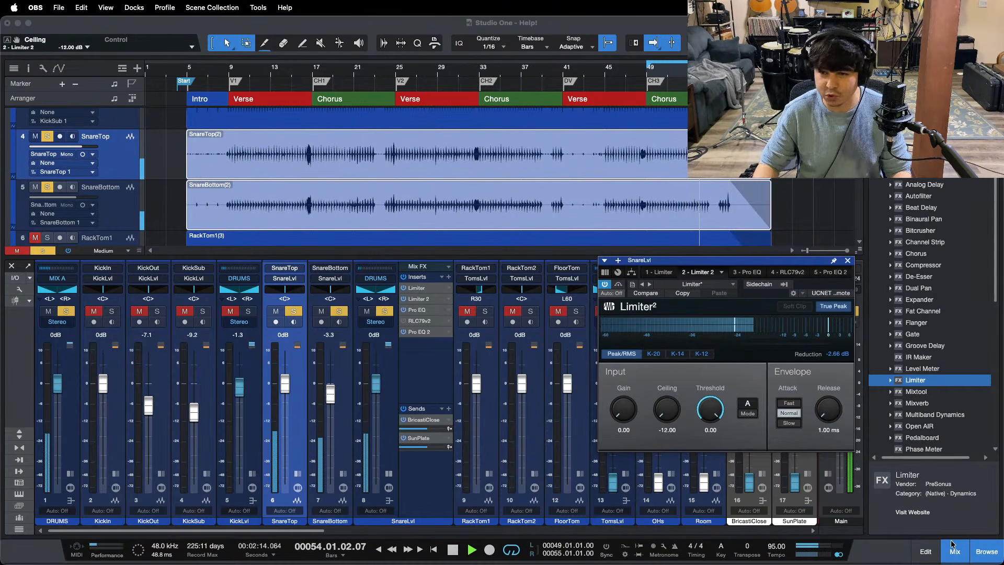
left_click(954, 511)
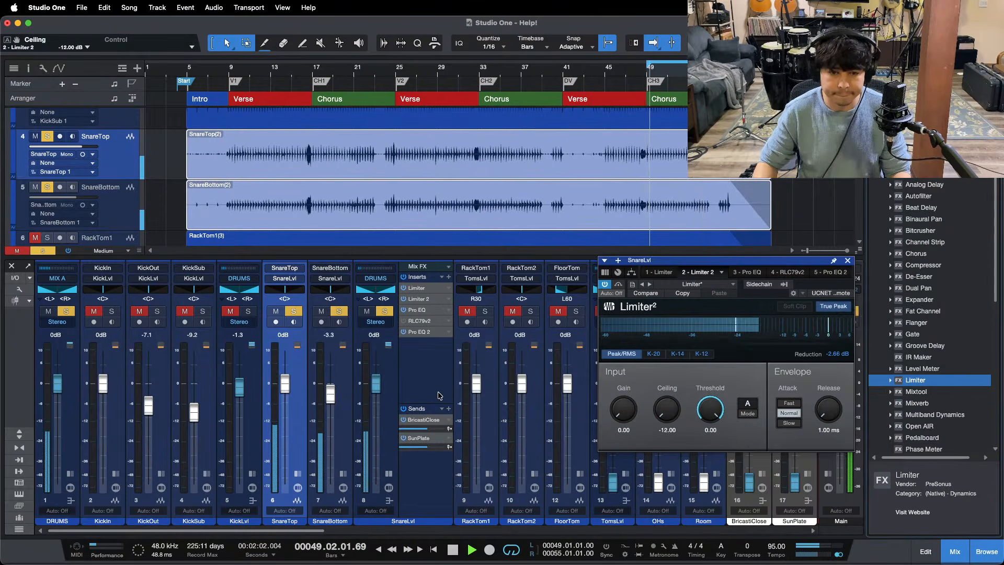
Step: Open the first Pro EQ on the SnareLvl bus and enable its low cut at 138 Hz, 12 dB/Oct
double_click(429, 310)
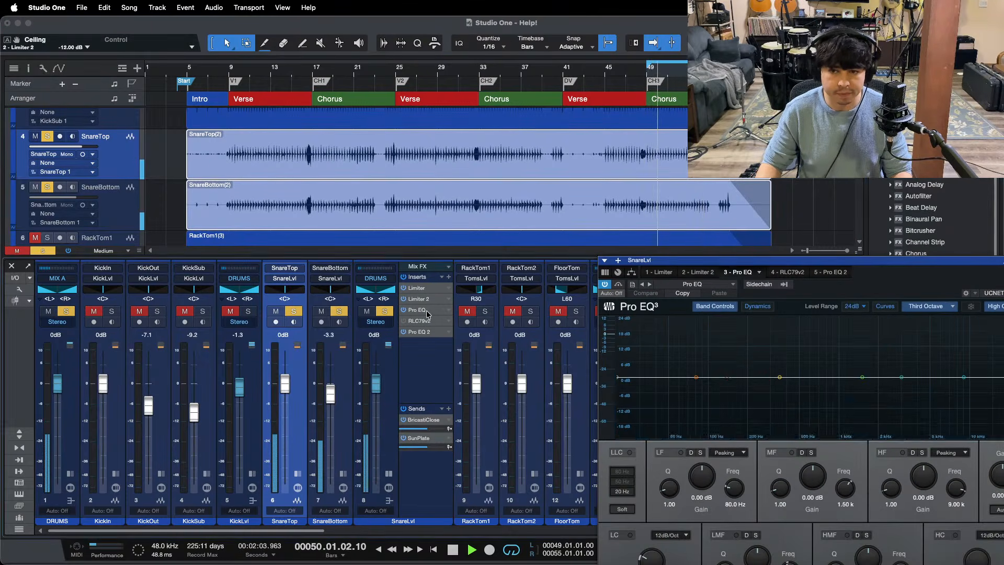
left_click_drag(753, 261, 491, 169)
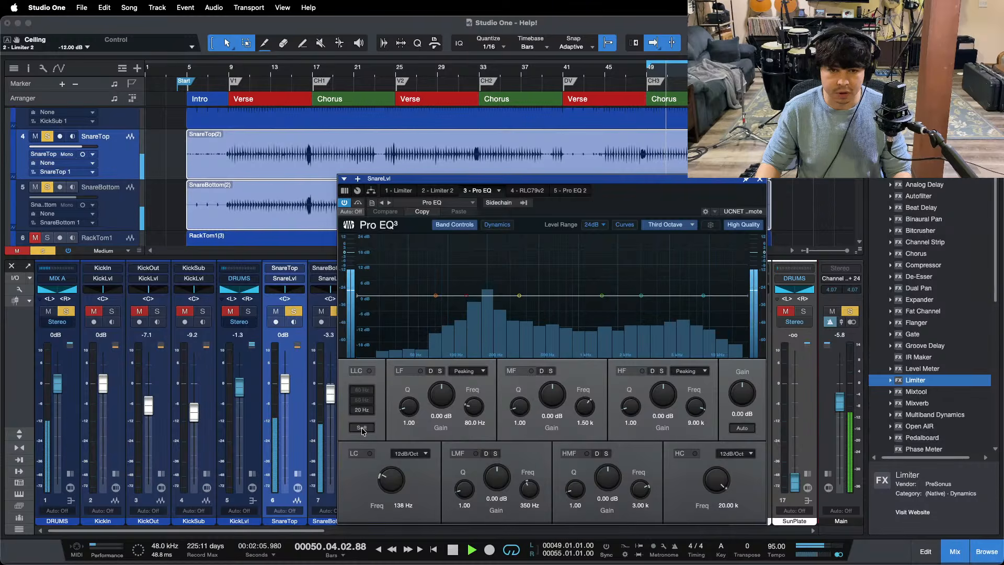
left_click(370, 453)
key("space")
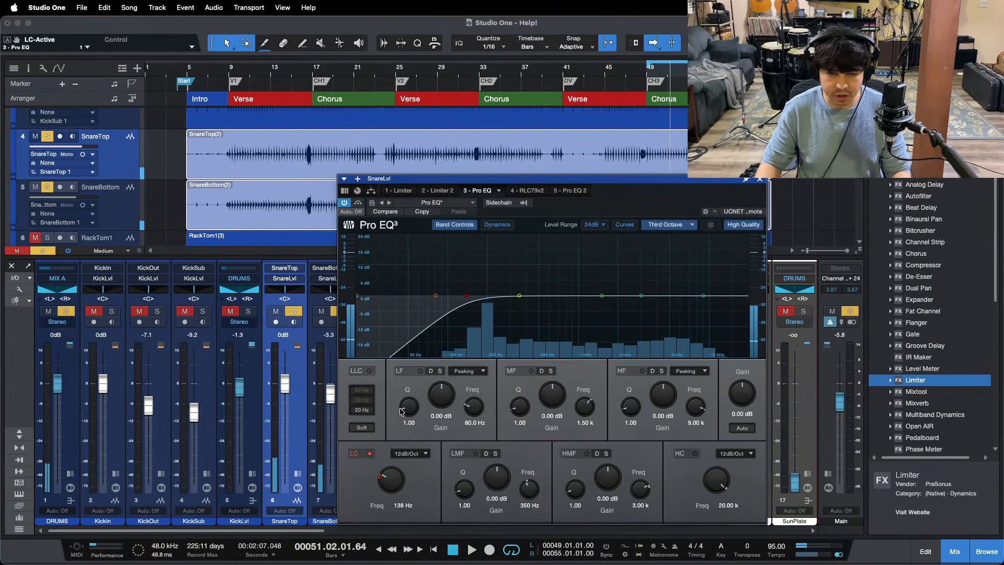
Step: Set the LF band's Q to 24, show the spectrum as an FFT Curve and sweep a 24 dB boost to about 249 Hz
left_click_drag(409, 407, 454, 206)
key("space")
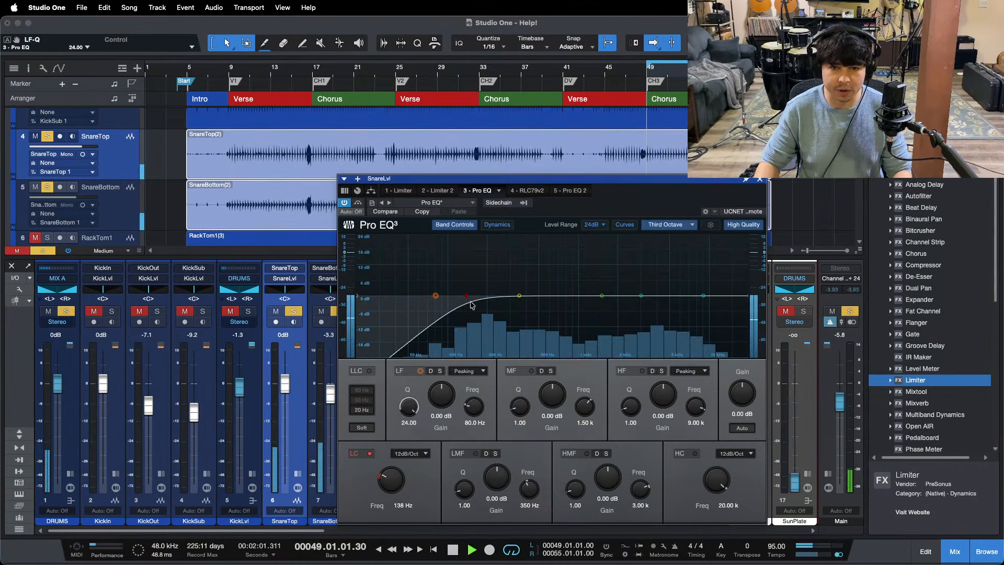
left_click_drag(436, 296, 433, 299)
left_click(669, 224)
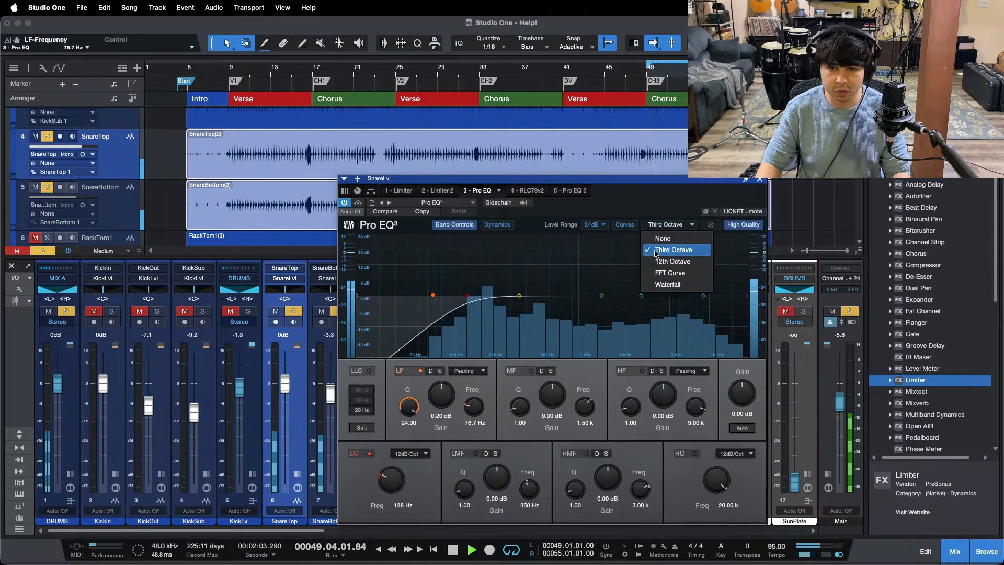
left_click(661, 265)
left_click_drag(433, 295, 494, 236)
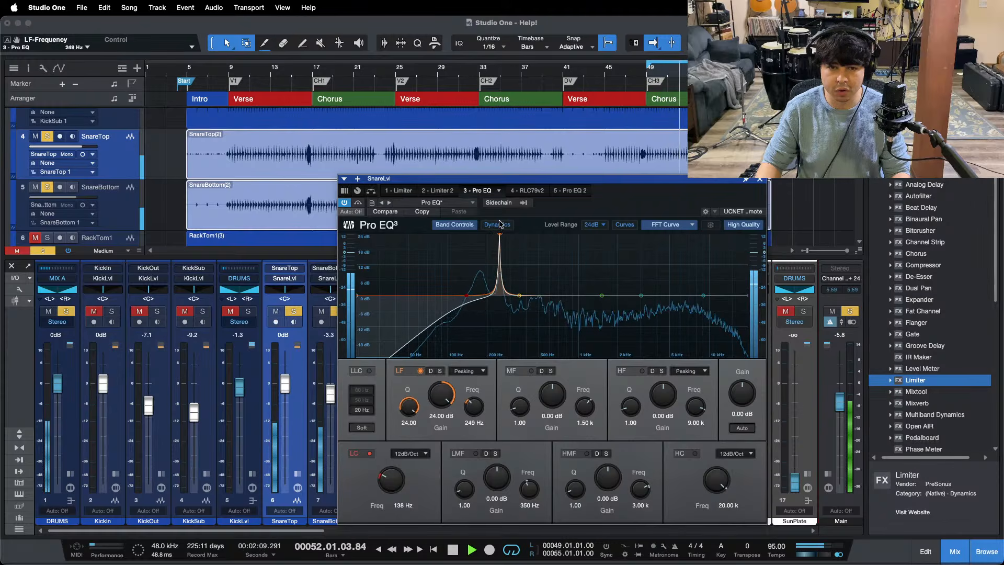
Step: Fine-tune the LF band to 252 Hz and cut it by 12 dB to notch out the snare ring
left_click_drag(499, 219, 499, 217)
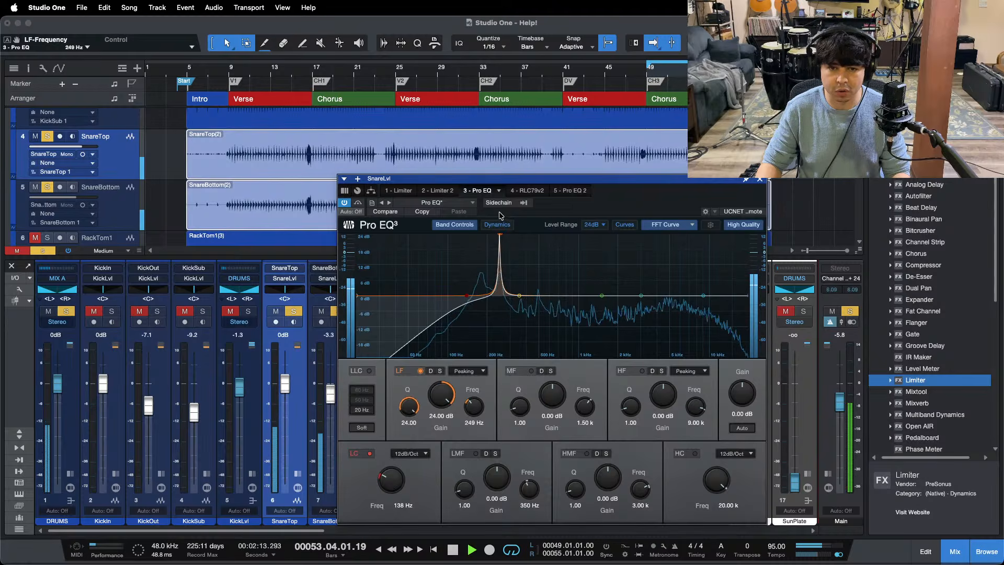
left_click_drag(500, 216, 500, 215)
left_click_drag(440, 396, 444, 397)
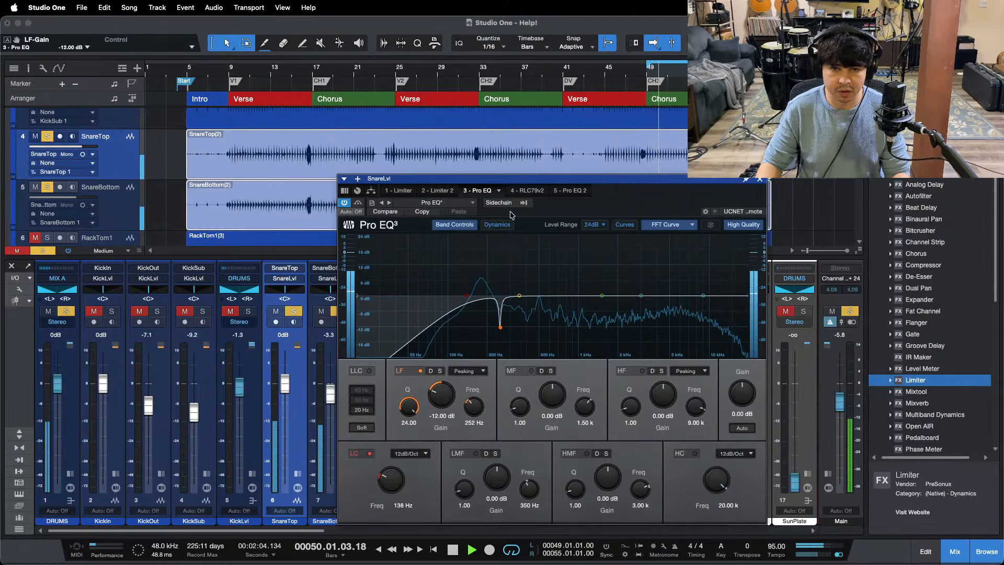
Step: Open the RLC79v2 compressor on the SnareLvl bus and lower its threshold to -24.5 dB
left_click_drag(593, 205, 570, 227)
left_click(391, 187)
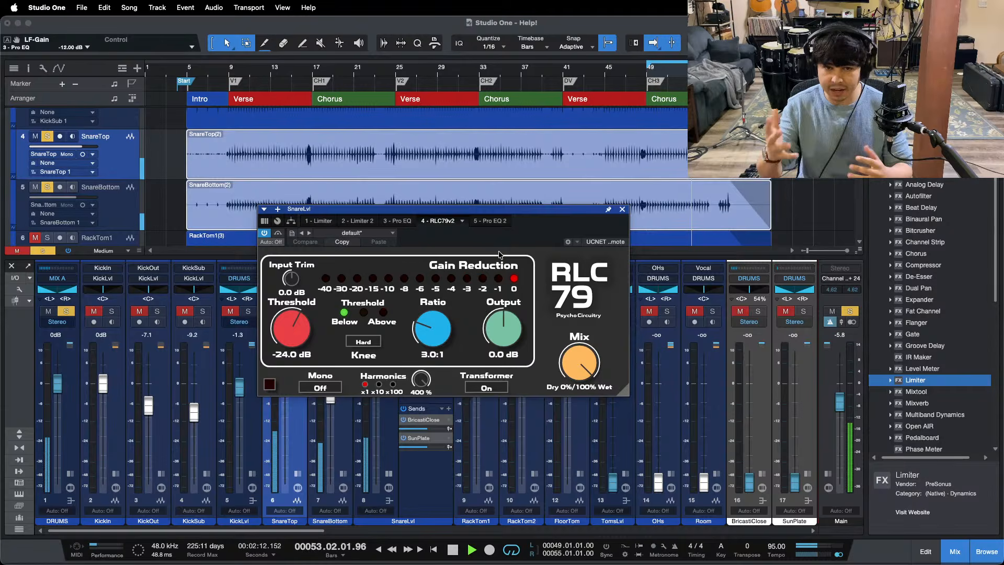
scroll(286, 329, "down", 2)
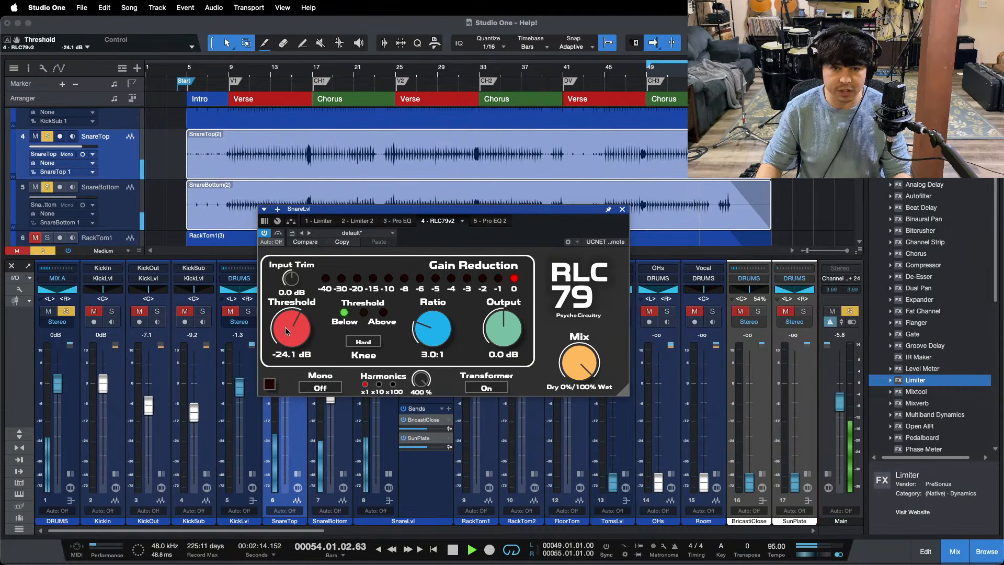
scroll(287, 327, "down", 1)
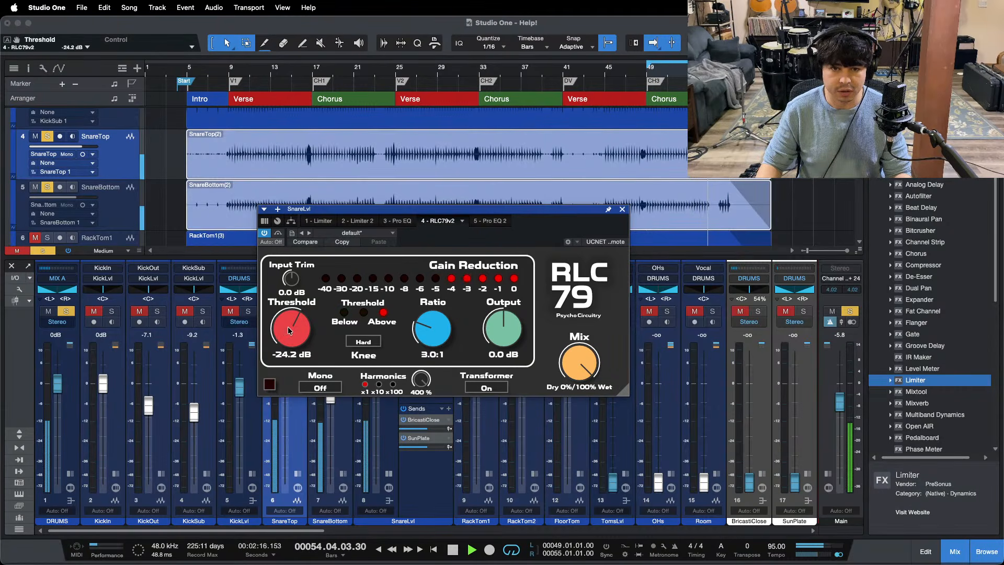
scroll(288, 326, "down", 2)
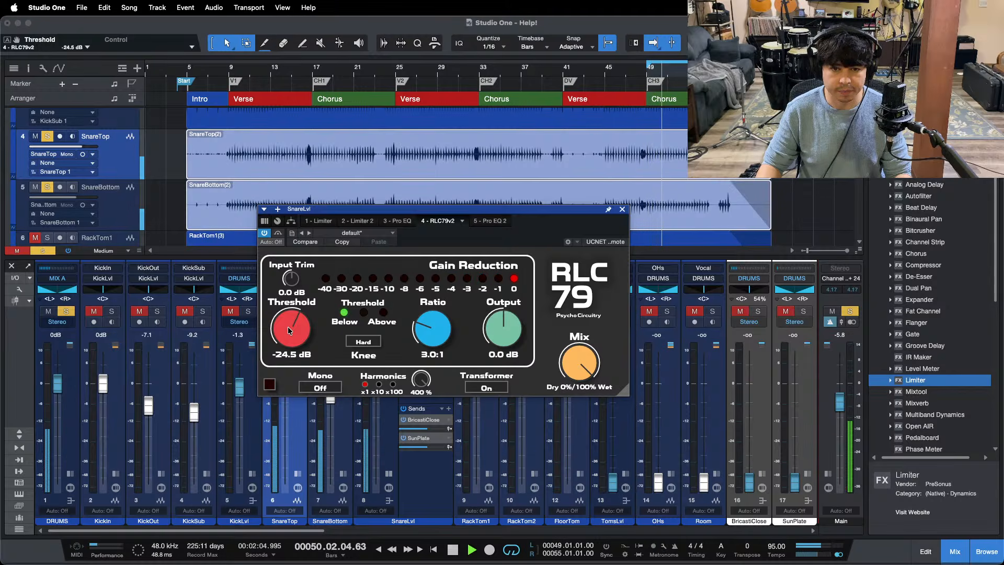
key("space")
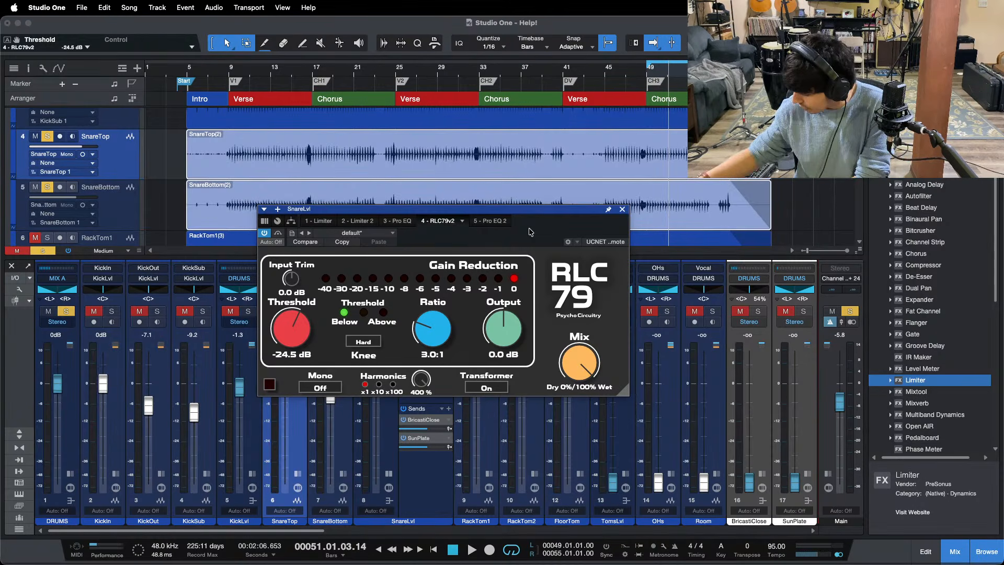
Step: Audition the compressor's x10 and x100 harmonics multipliers from the start of the chorus loop and return to x1
key("KP_1")
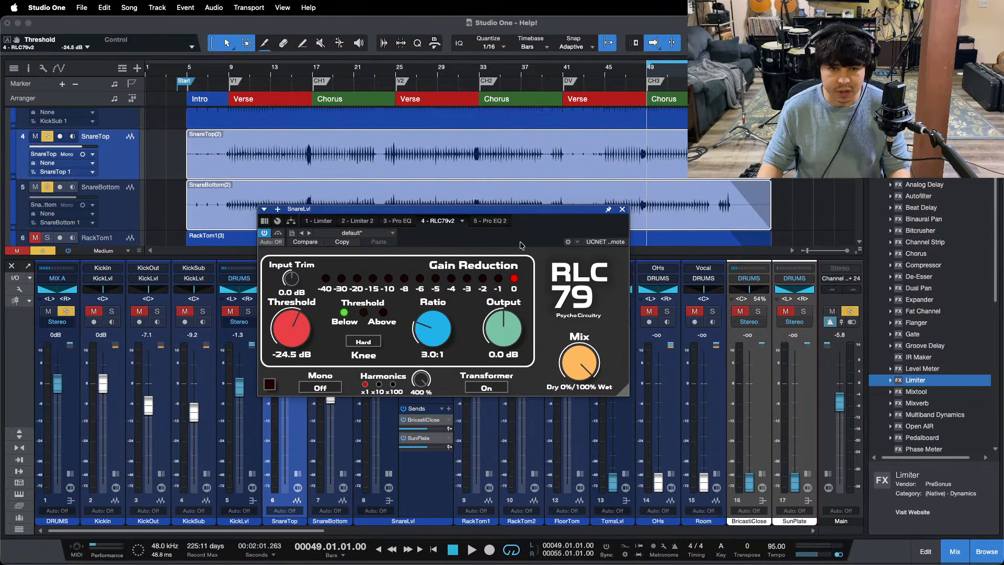
key("space")
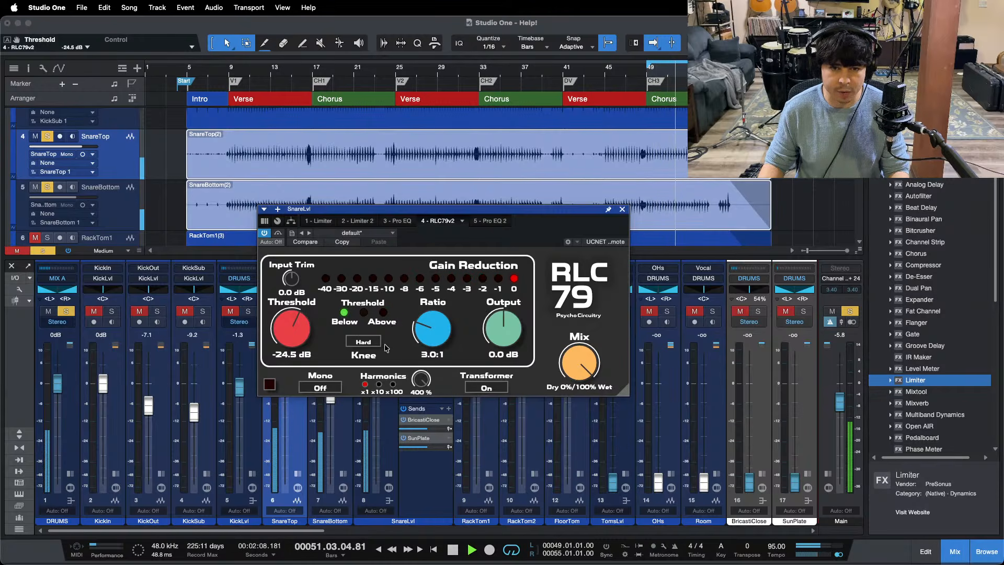
left_click(380, 385)
left_click(393, 385)
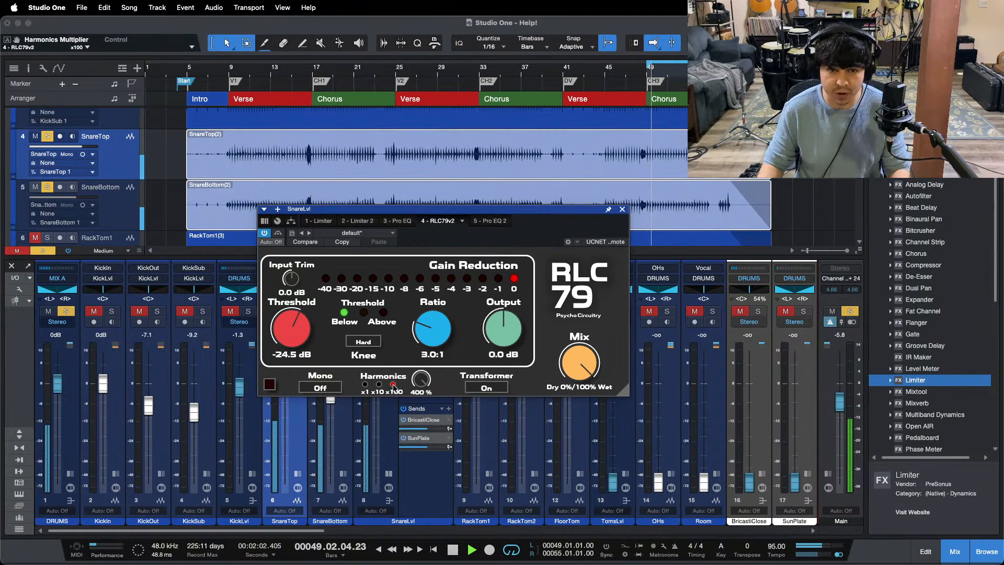
left_click(376, 386)
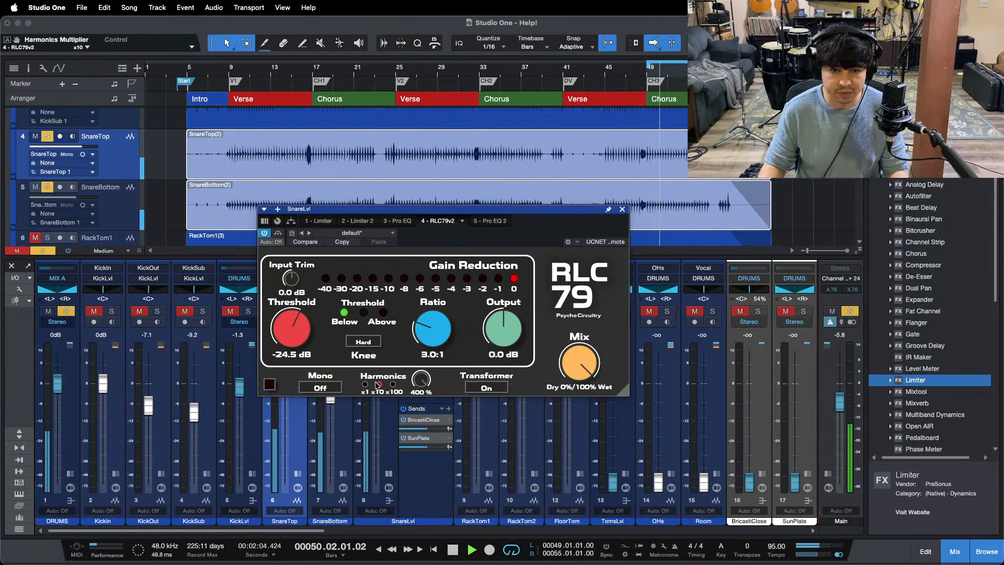
left_click(365, 385)
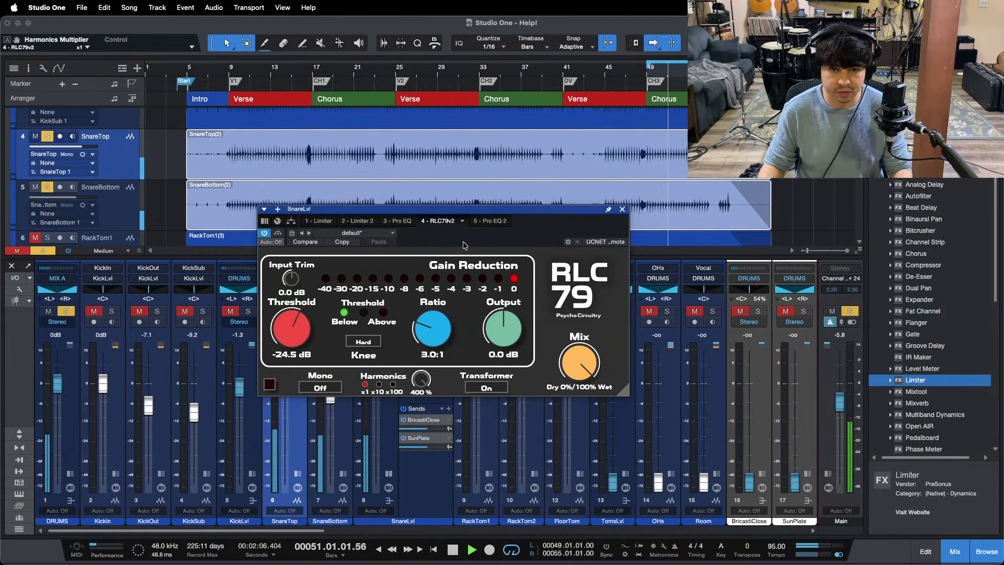
Step: Go back to the first SnareLvl Pro EQ and boost the HF band at 9 kHz by 7.20 dB
left_click(399, 222)
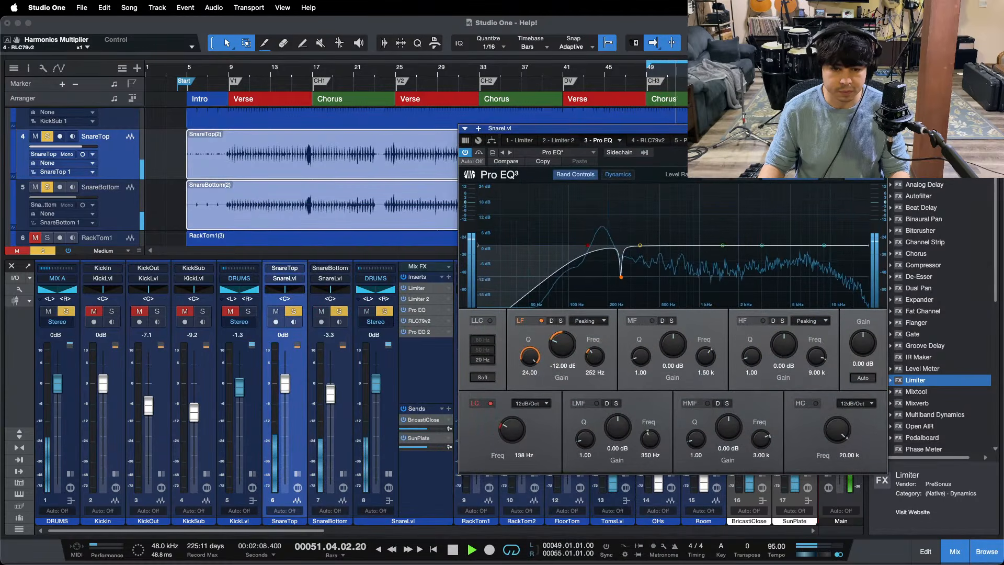
left_click_drag(597, 154, 487, 156)
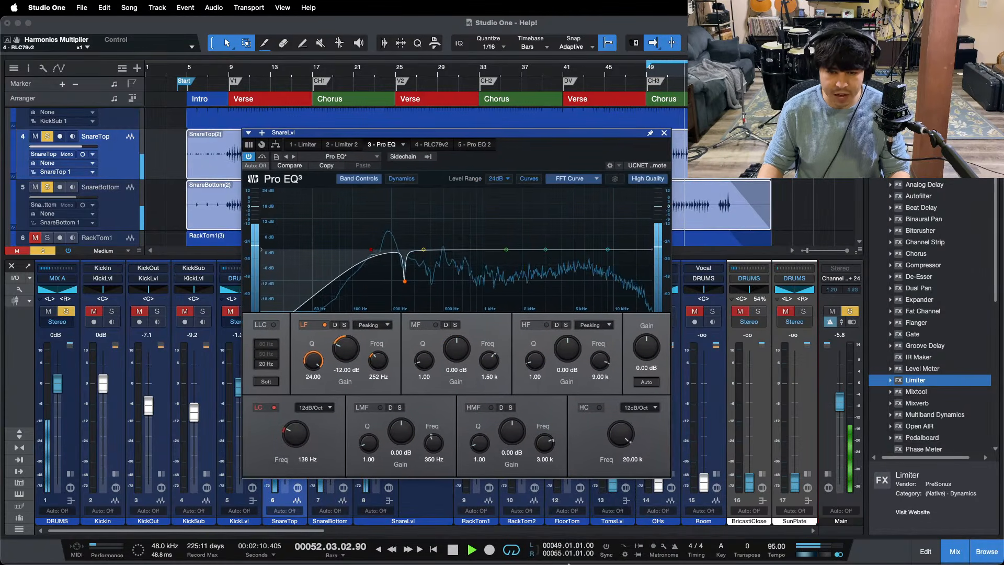
left_click(549, 542)
left_click(983, 518)
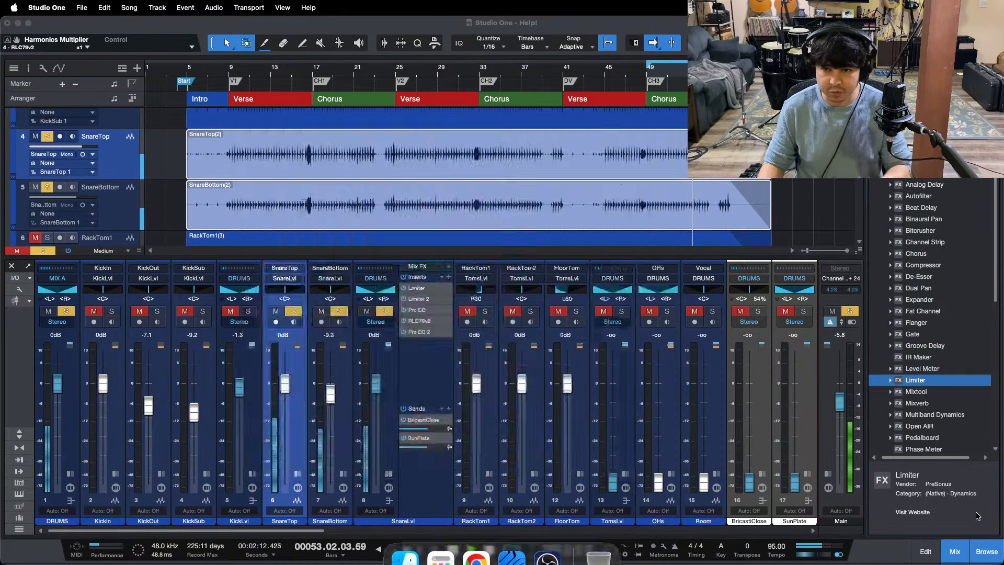
left_click_drag(572, 351, 569, 347)
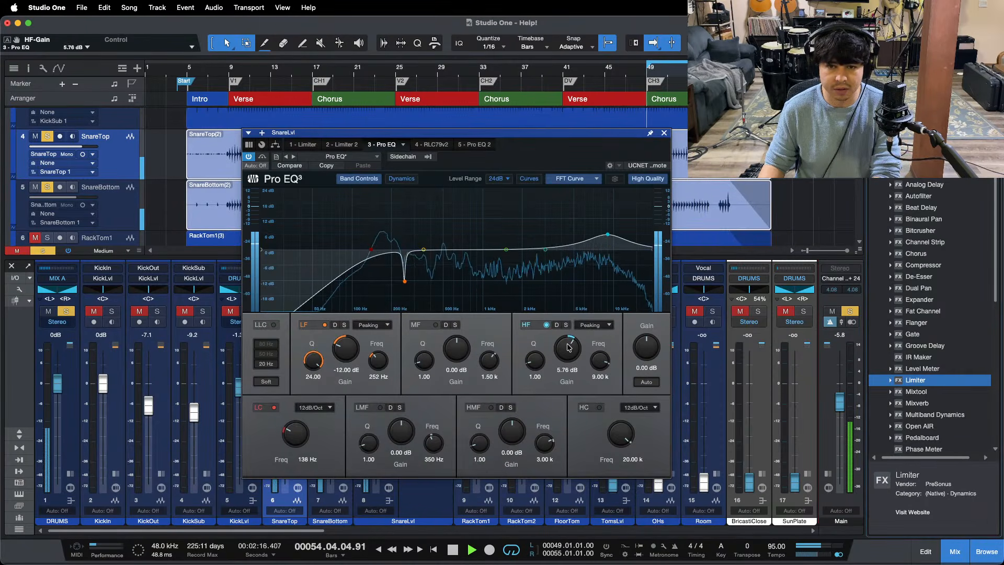
left_click_drag(569, 347, 569, 346)
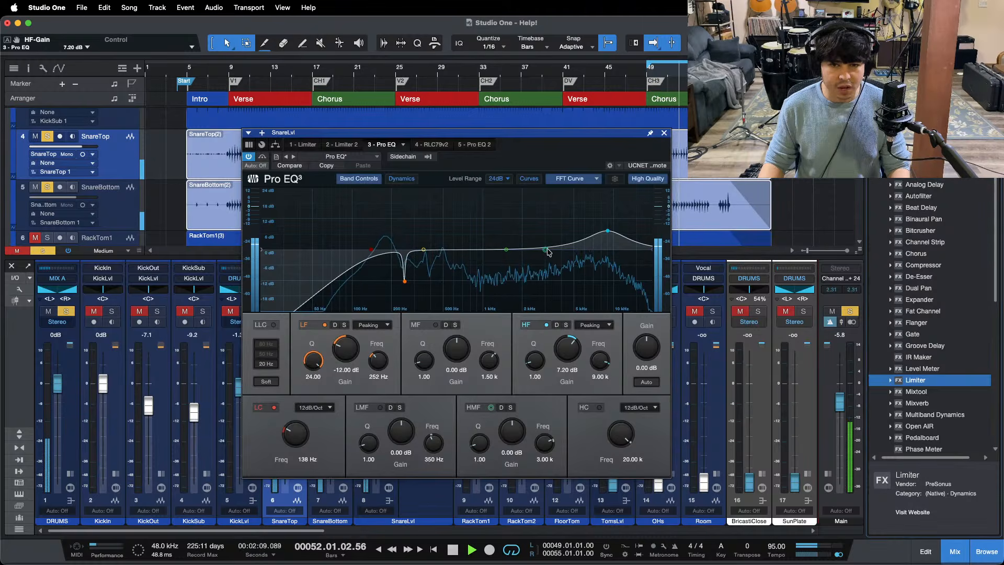
Step: Shape the HMF band into a broad 12 dB boost at 1.66 kHz with a Q of 0.70
left_click_drag(547, 252, 513, 249)
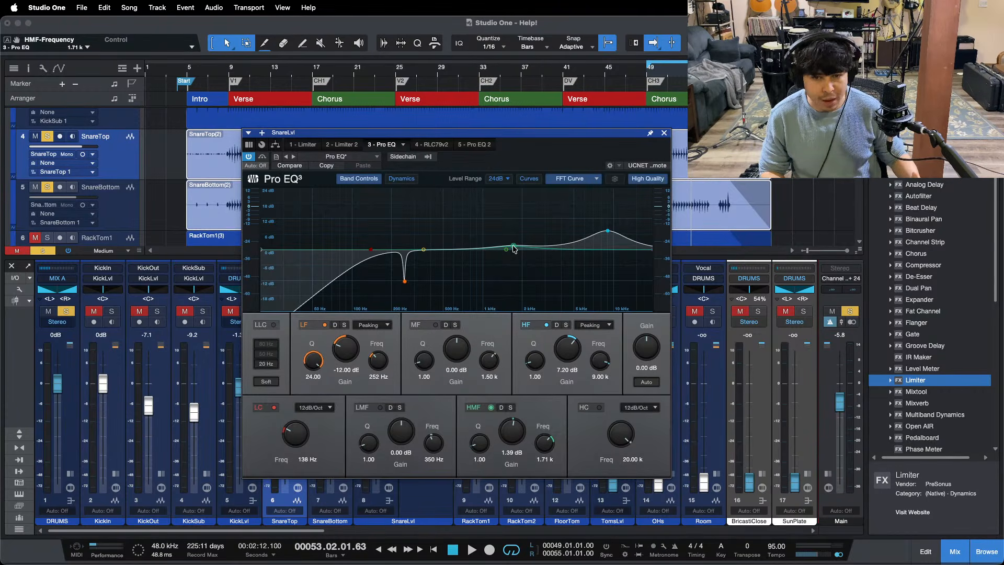
key("space")
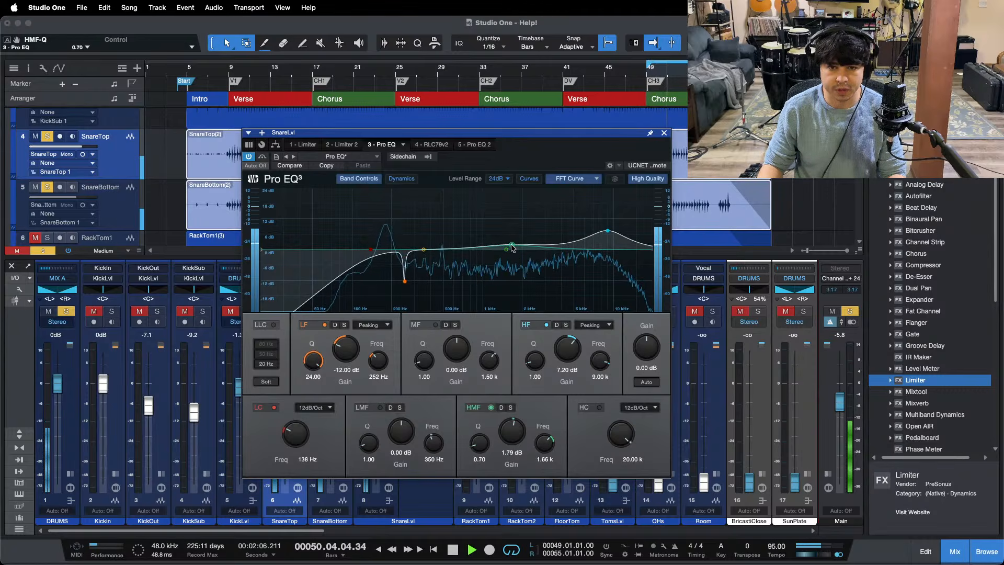
left_click_drag(513, 431, 516, 428)
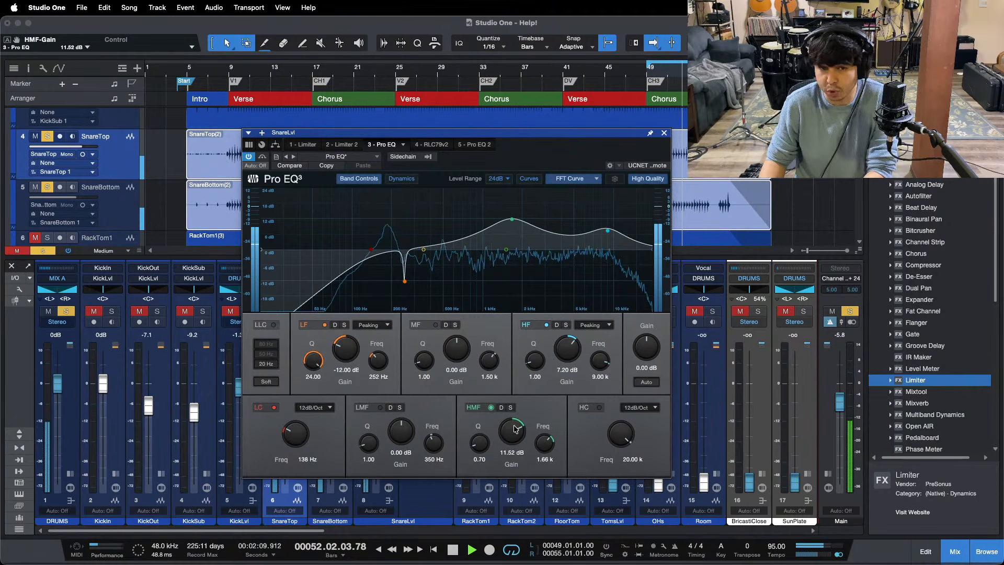
scroll(515, 429, "up", 2)
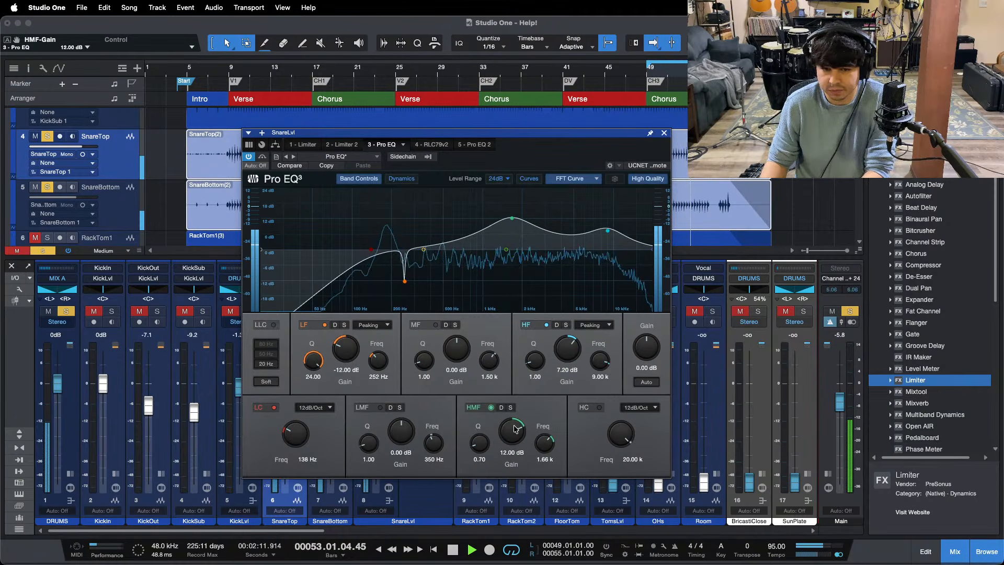
Step: Close the Pro EQ and duplicate Limiter 2 into the SnareLvl inserts between RLC79v2 and Pro EQ 2
left_click(664, 134)
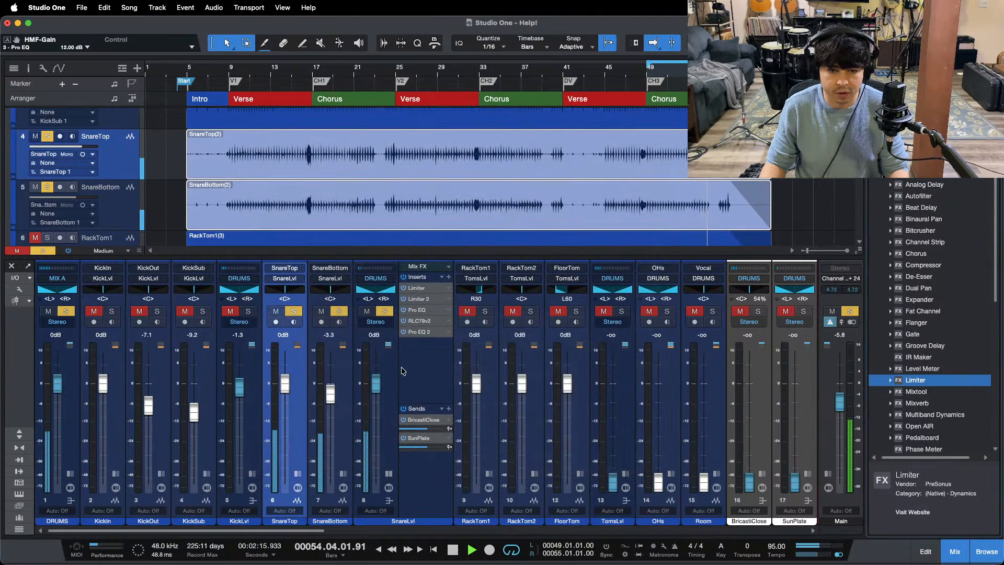
left_click_drag(422, 299, 432, 329)
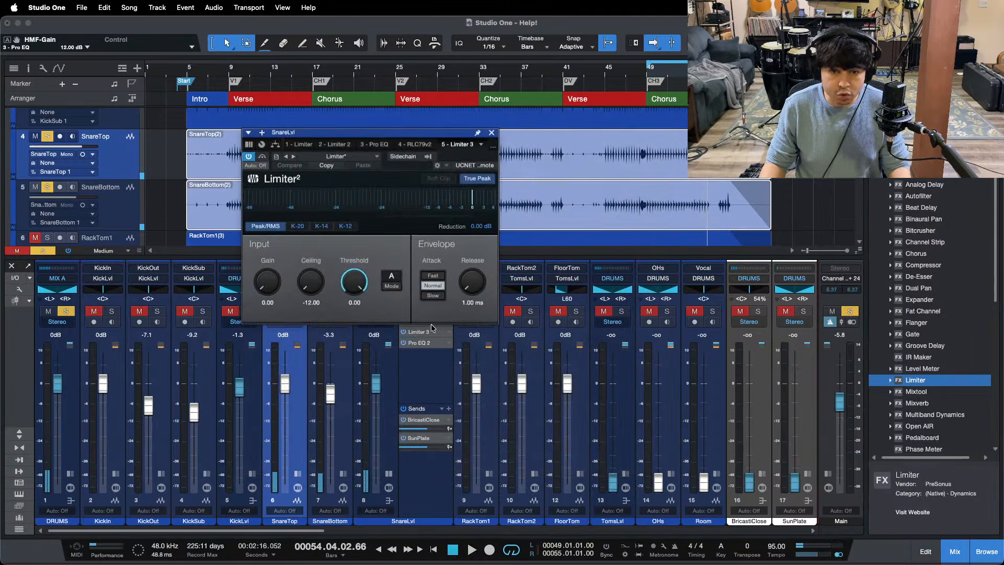
left_click_drag(422, 137, 672, 245)
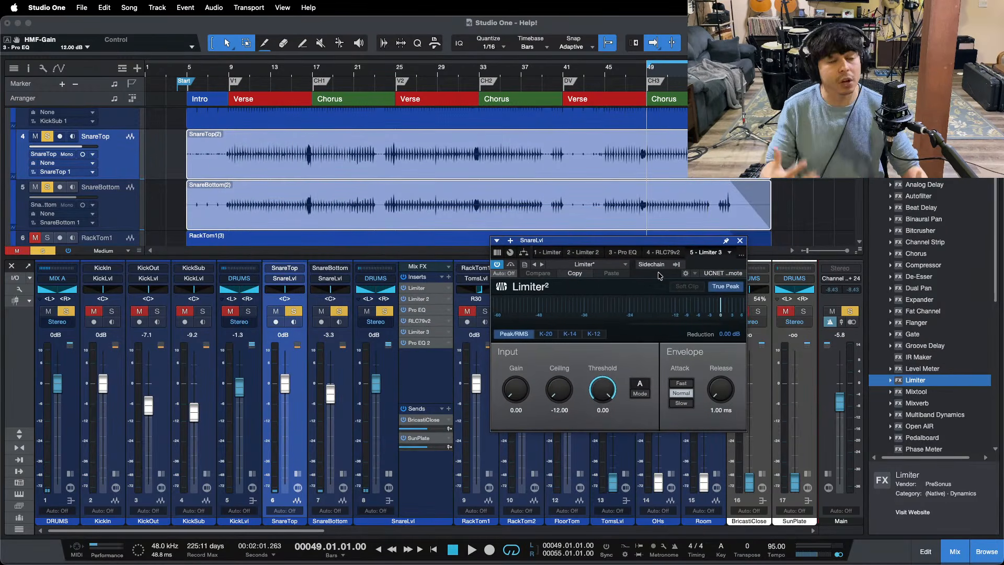
Step: Audition the snare through the third limiter and try a small SnareLvl fader cut, returning it to 0 dB
key("space")
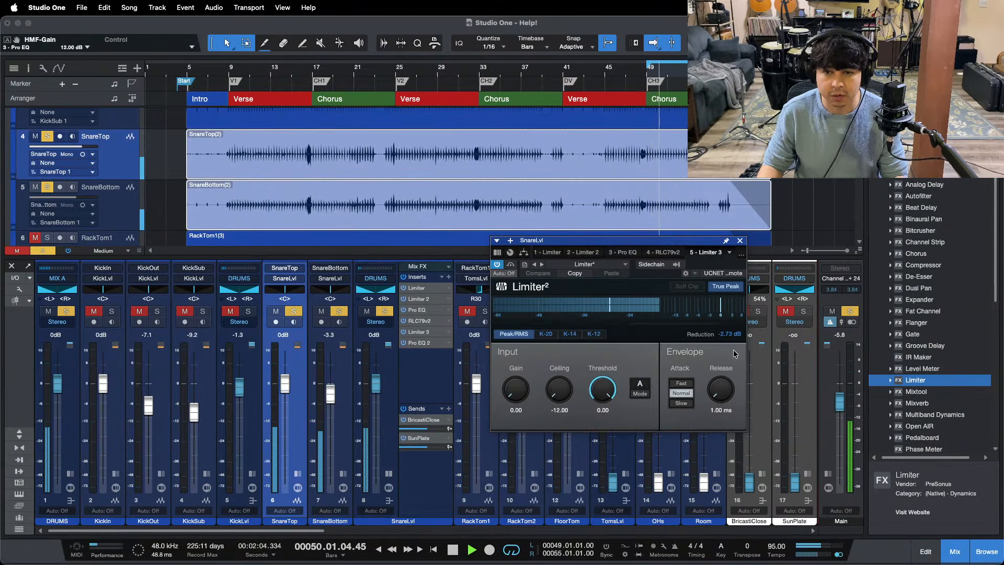
left_click(430, 74)
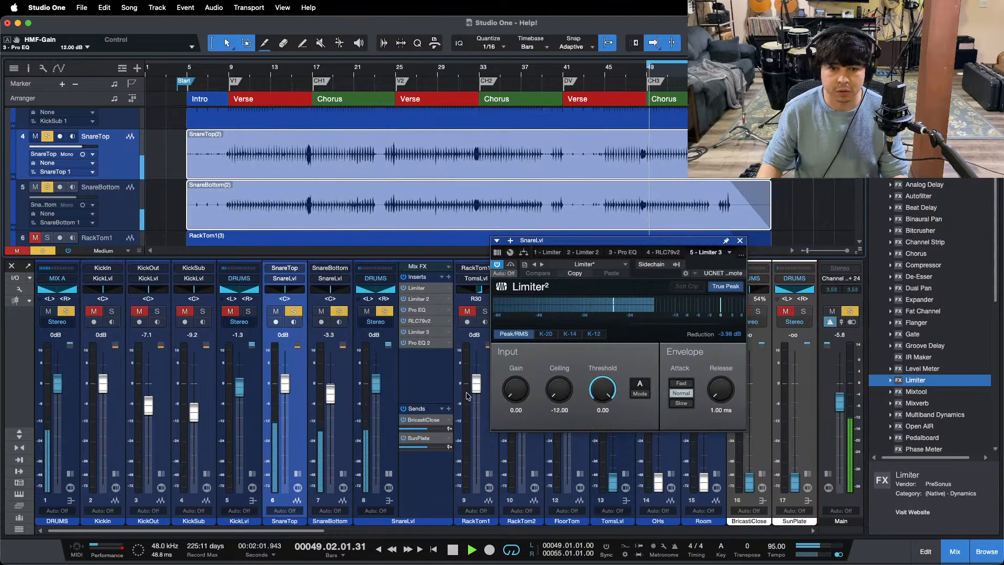
left_click_drag(381, 390, 381, 391)
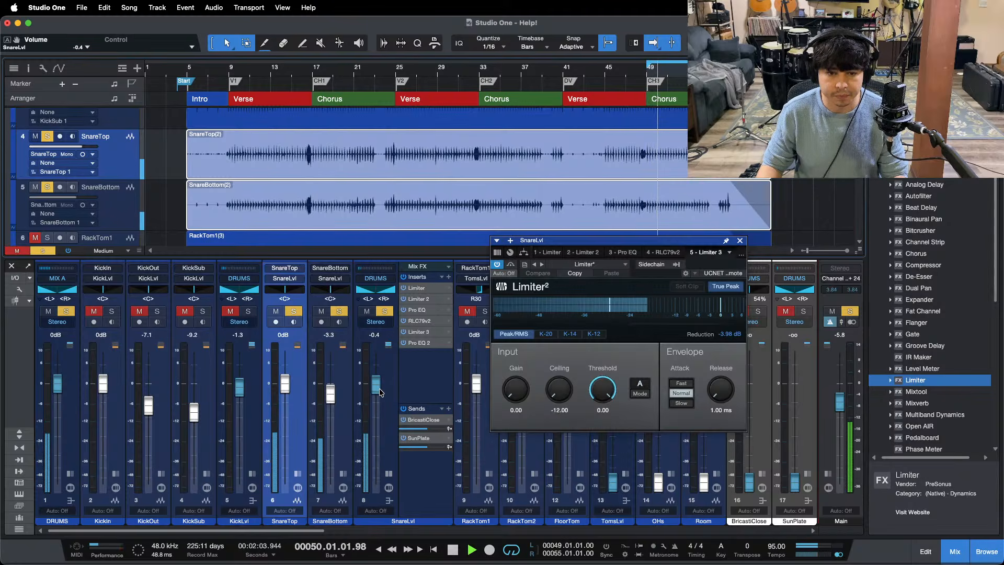
left_click(381, 393, "super")
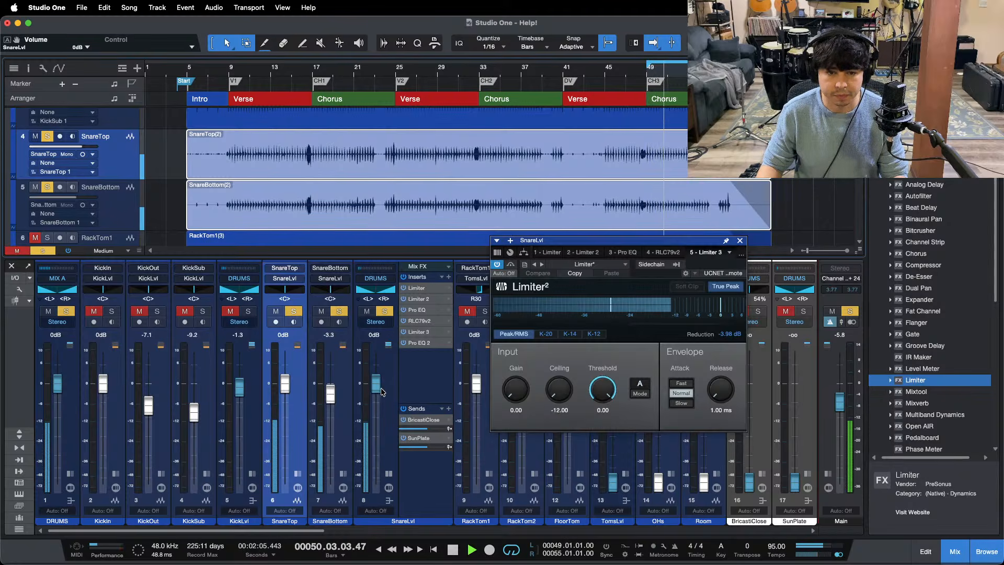
Step: In SnareLvl's Pro EQ 2, boost the LF band by 3.84 dB at 141 Hz and enable the low cut at 49.1 Hz
double_click(422, 343)
left_click_drag(821, 241, 735, 188)
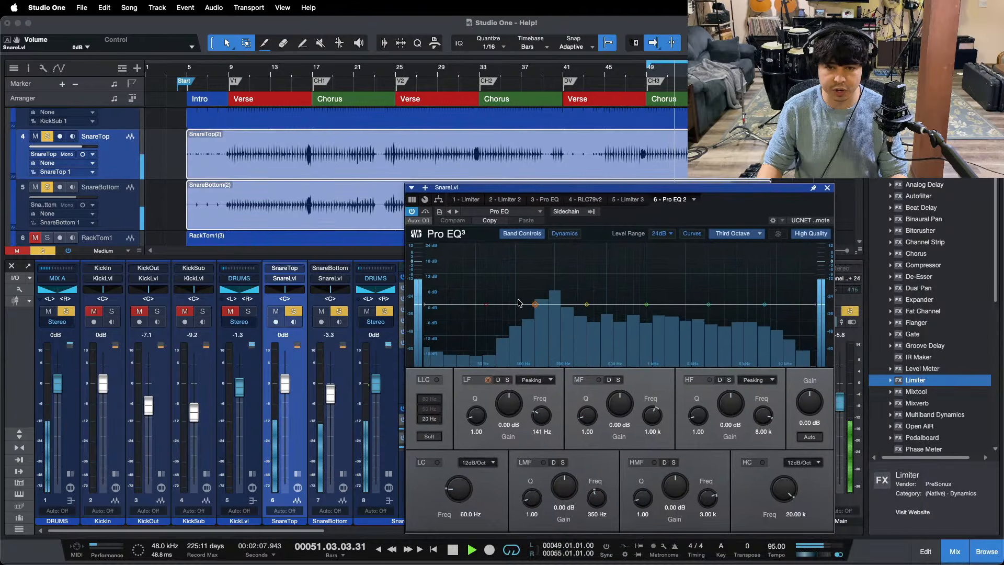
scroll(510, 408, "up", 5)
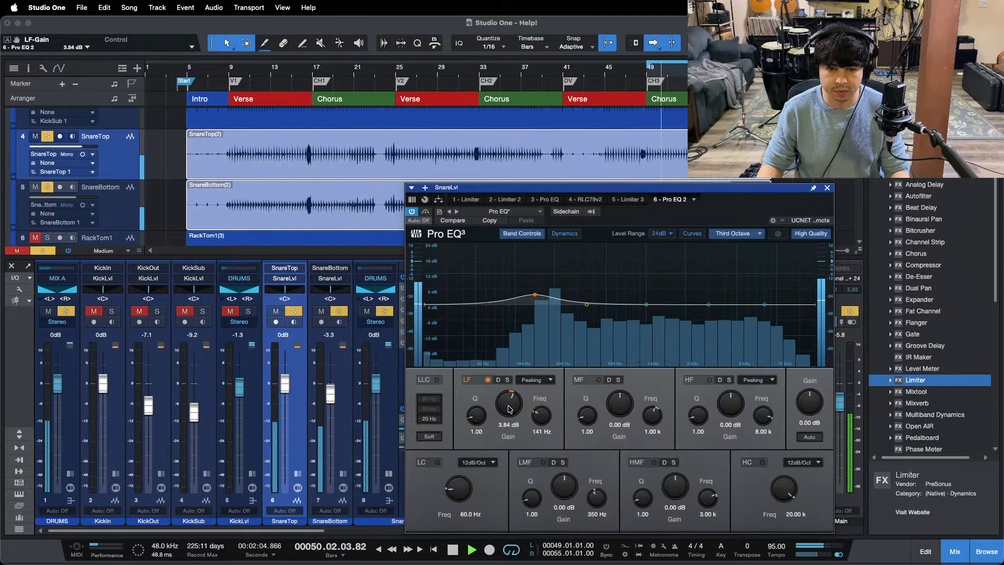
left_click_drag(453, 482, 450, 490)
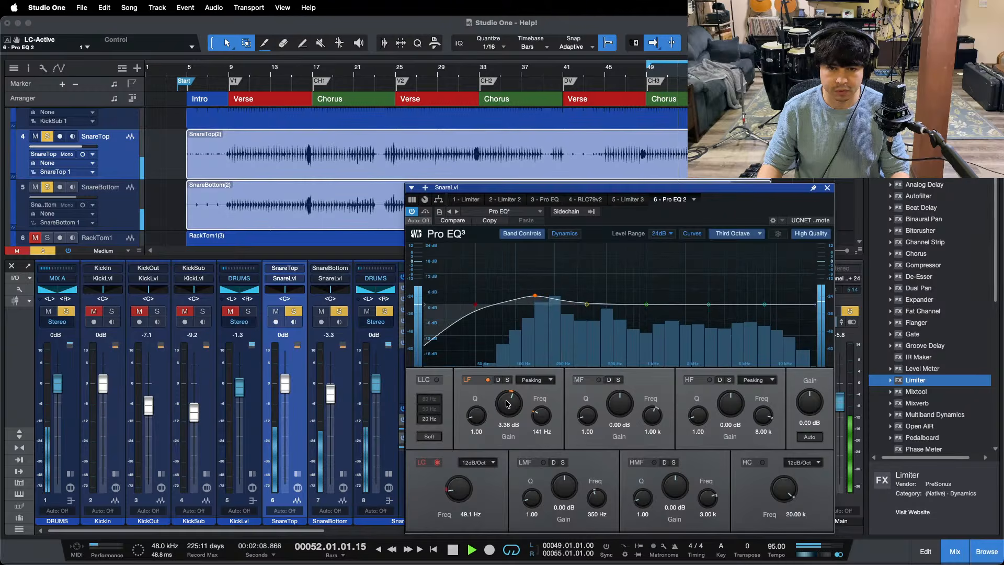
scroll(507, 404, "up", 3)
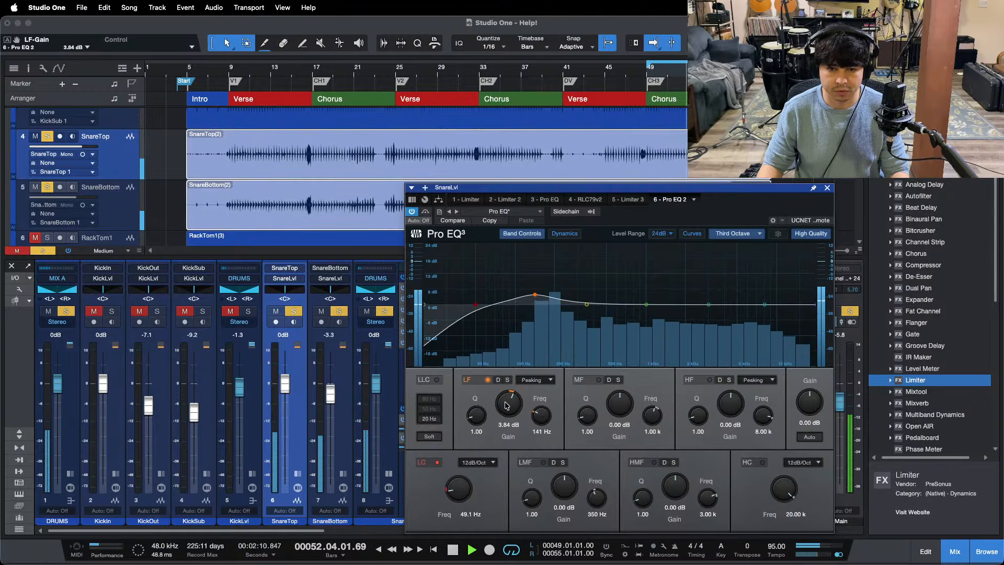
left_click(827, 188)
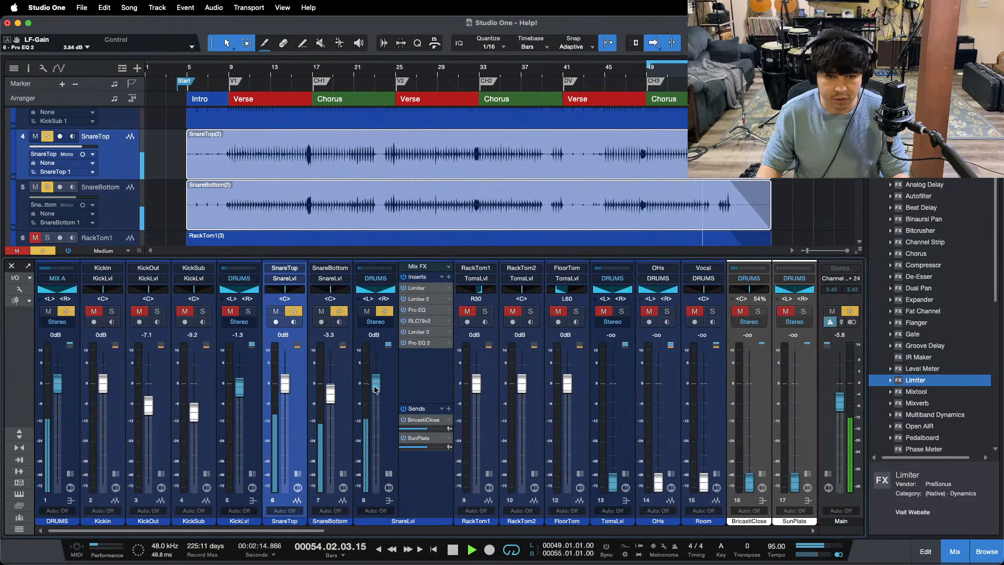
Step: Lower the SnareLvl fader to -1.3 dB and open the DRUMS bus limiter clear of the snare channel
scroll(374, 389, "down", 2)
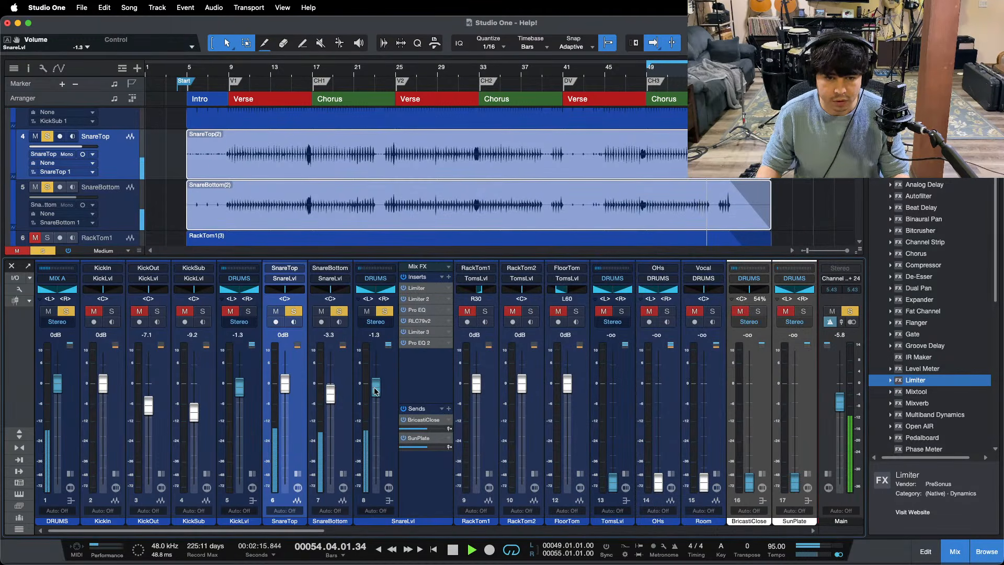
left_click(70, 474)
double_click(112, 291)
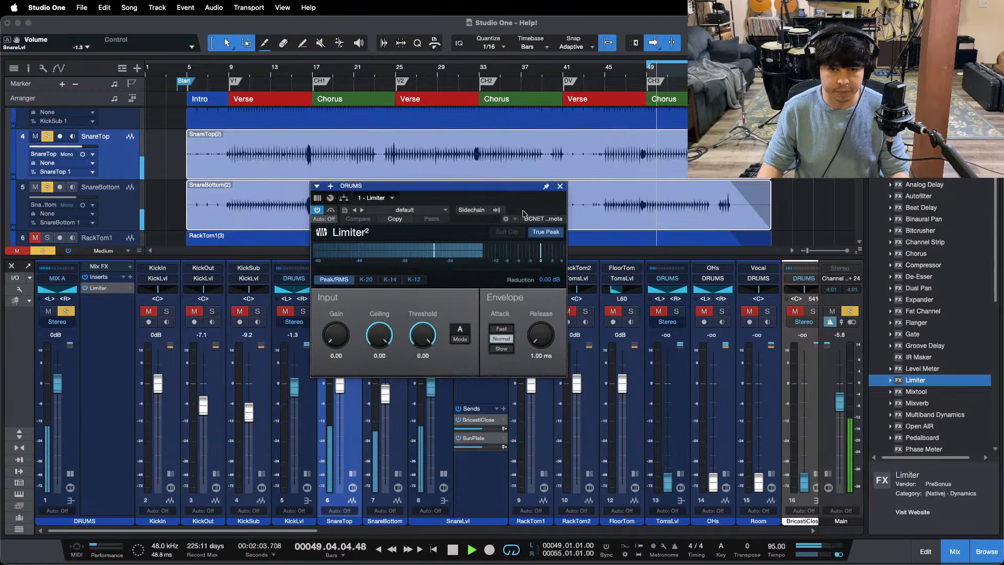
left_click_drag(521, 207, 795, 214)
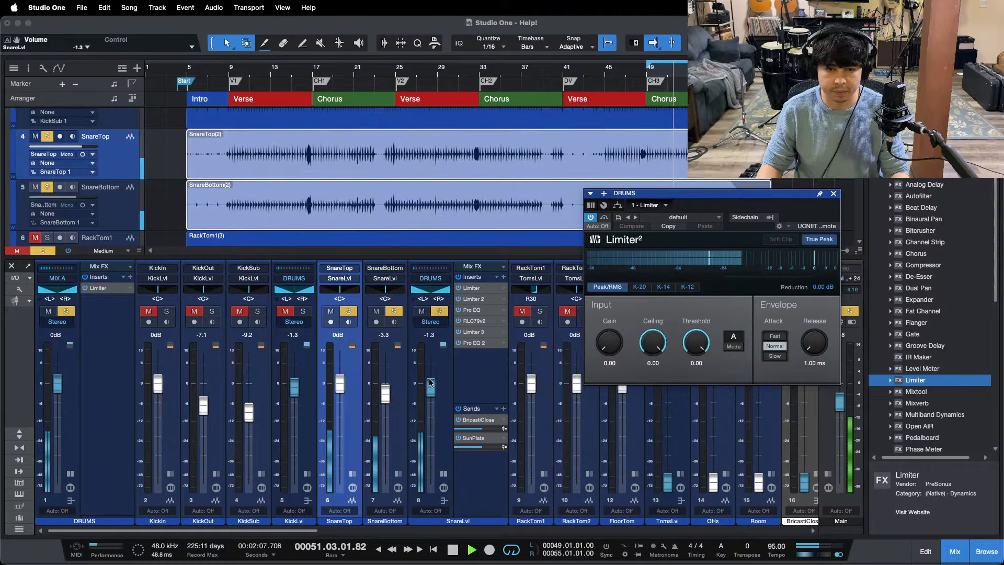
Step: Balance SnareLvl against the soloed KickLvl at -1.3 dB, clearing all solos and collapsing the SnareLvl and DRUMS inserts
left_click_drag(431, 388, 431, 386)
left_click(303, 311)
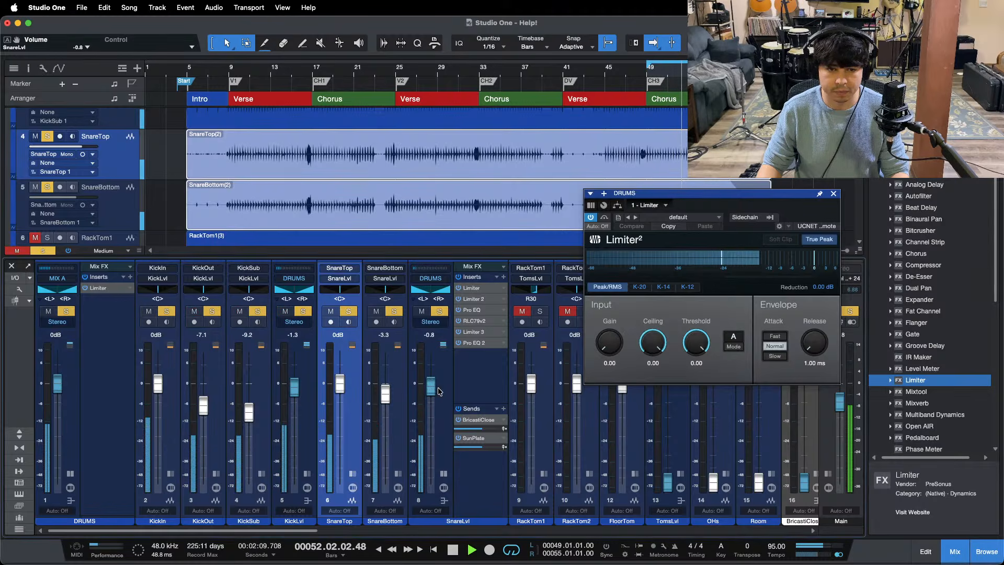
key("super+shift+s")
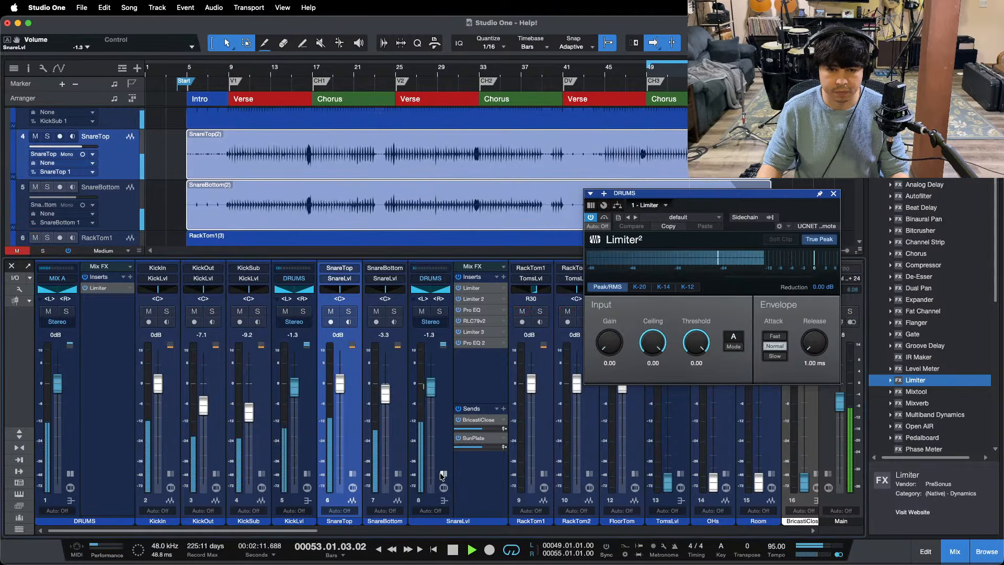
left_click(444, 474)
left_click(72, 474)
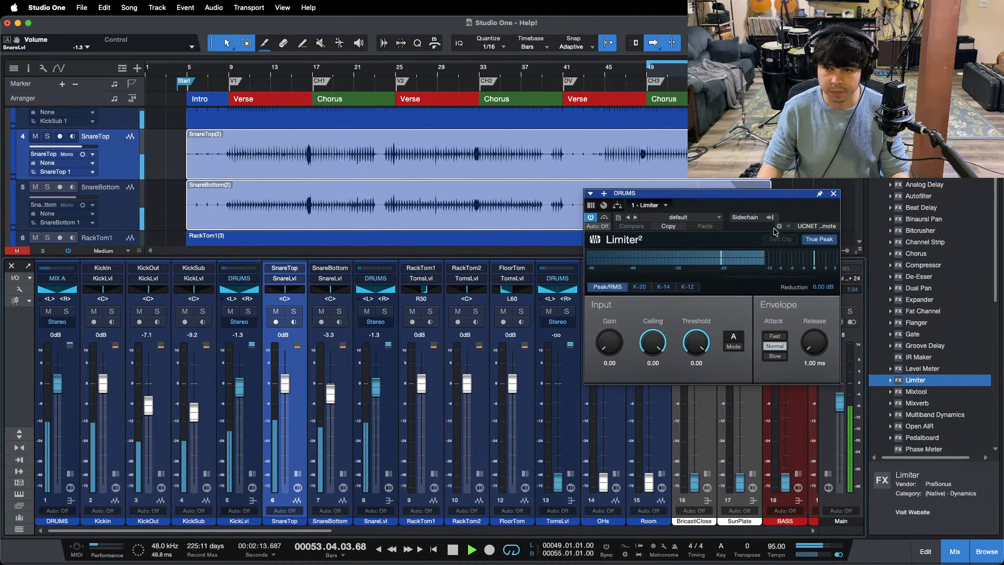
Step: Bring the OHs fader up to 0 dB, solo the channel and open its Pro EQ
left_click(604, 482, "super")
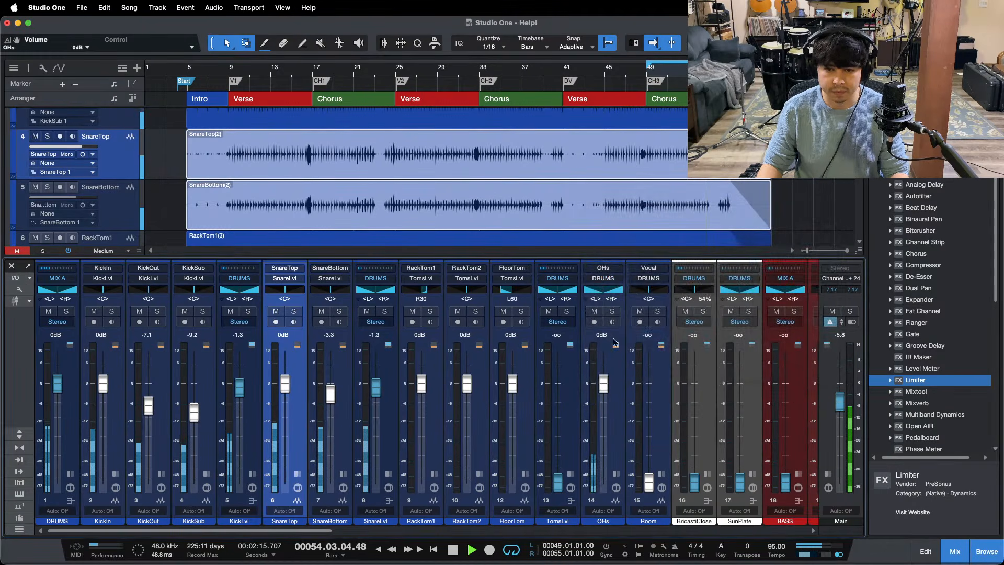
left_click(612, 312)
key("super+s")
left_click(616, 473)
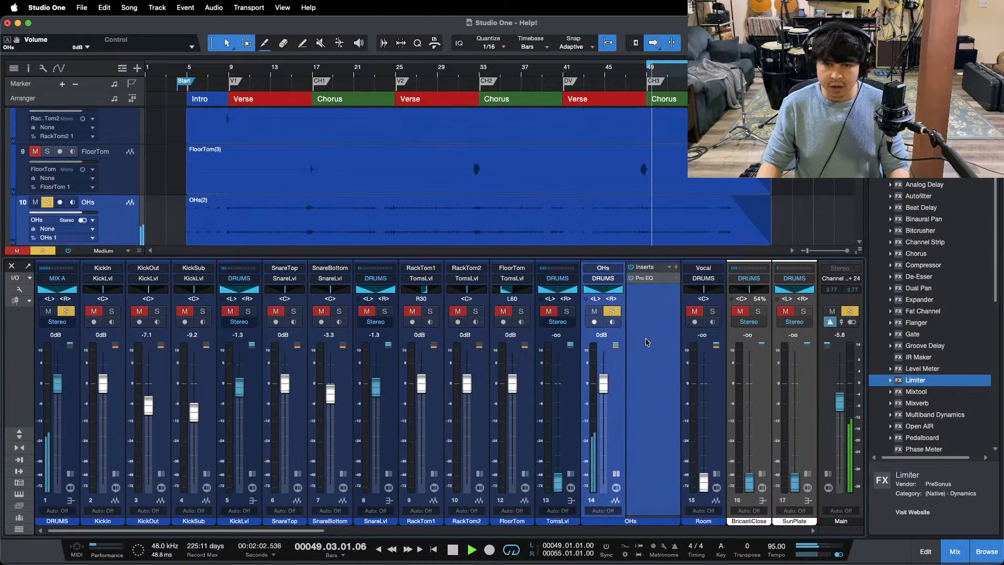
mouse_move(544, 545)
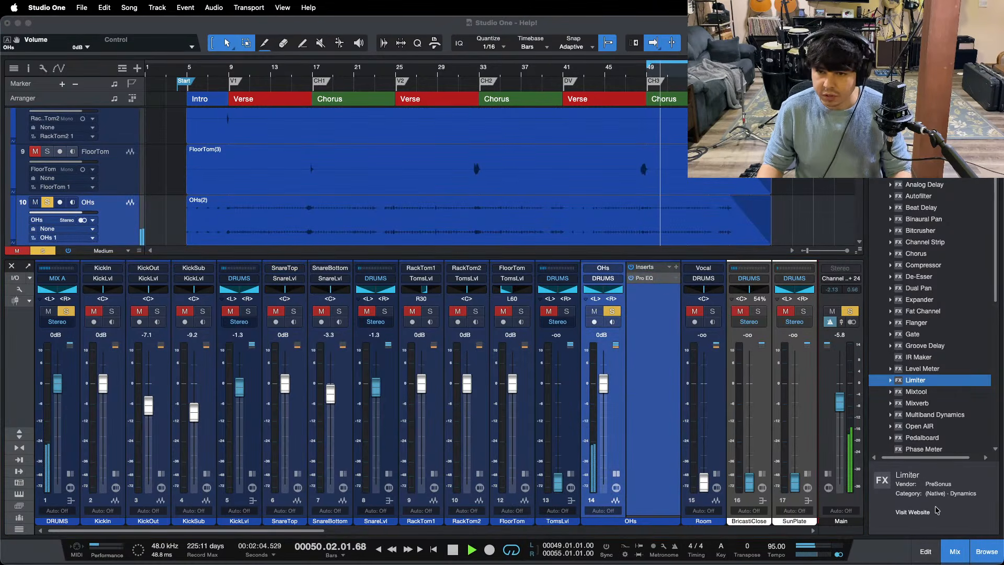
left_click(645, 278)
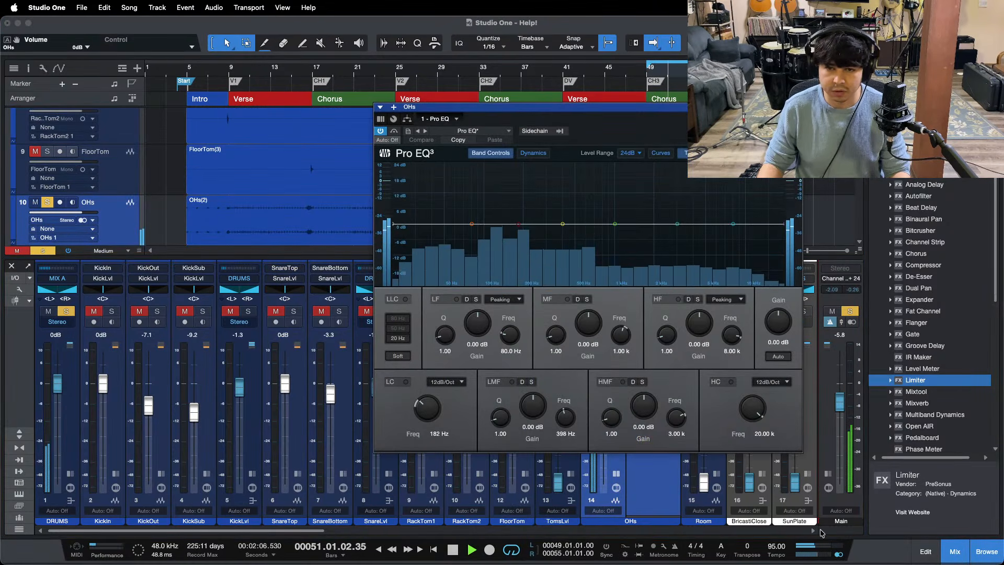
Step: Enable the overheads' low cut at 182 Hz and set the Pro EQ spectrum display to FFT Curve
key("space")
key("space")
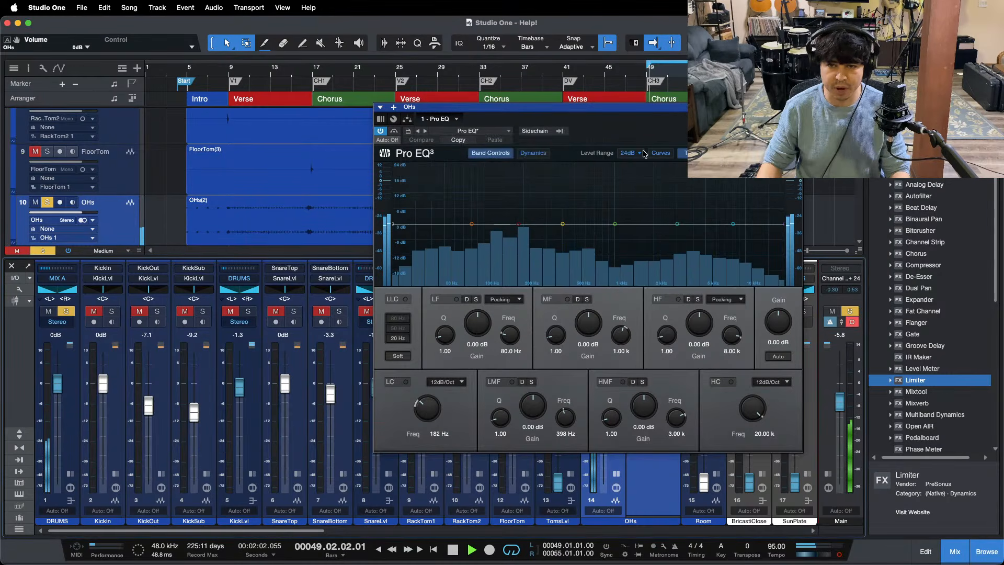
left_click_drag(627, 132, 521, 152)
left_click(289, 402)
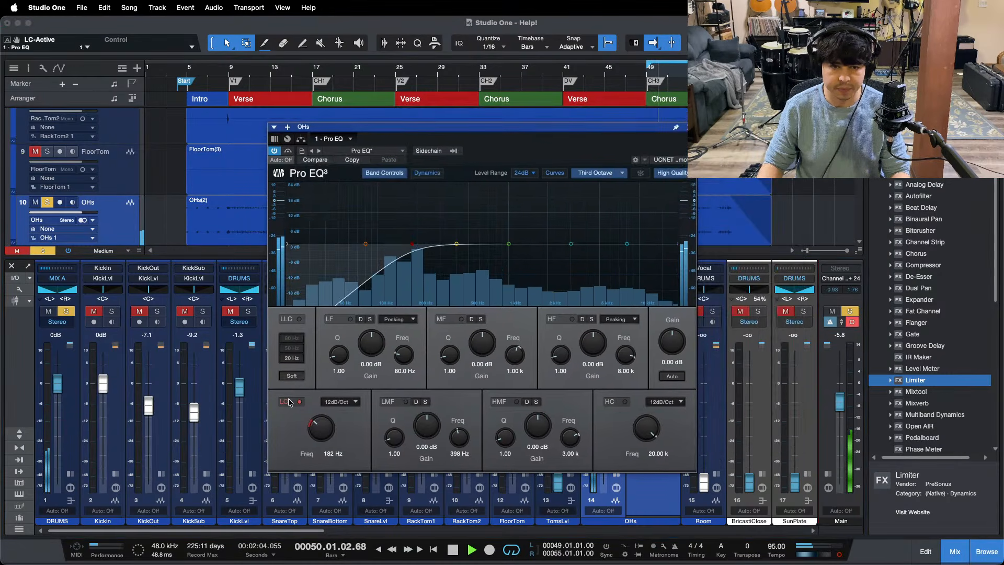
left_click(590, 176)
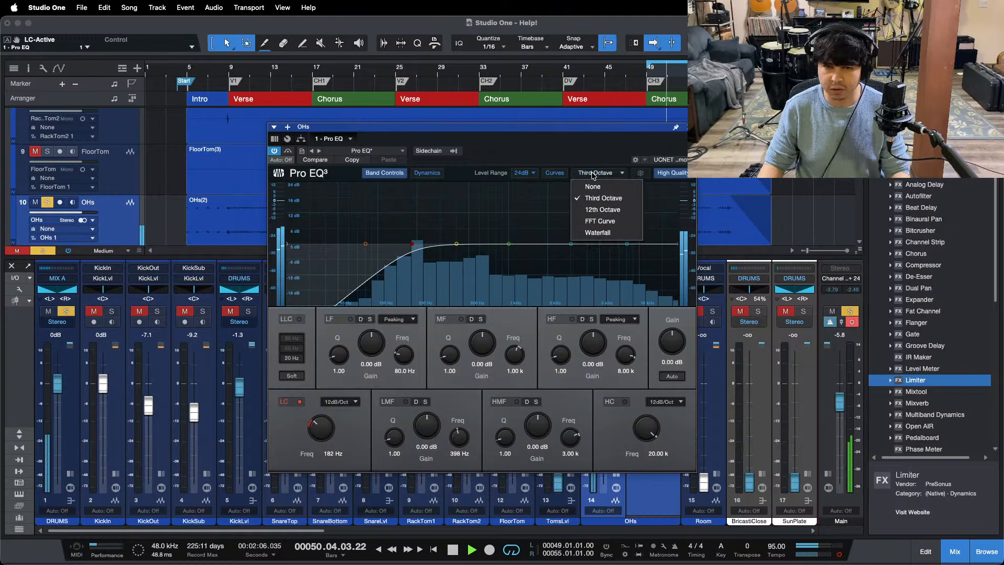
left_click(595, 221)
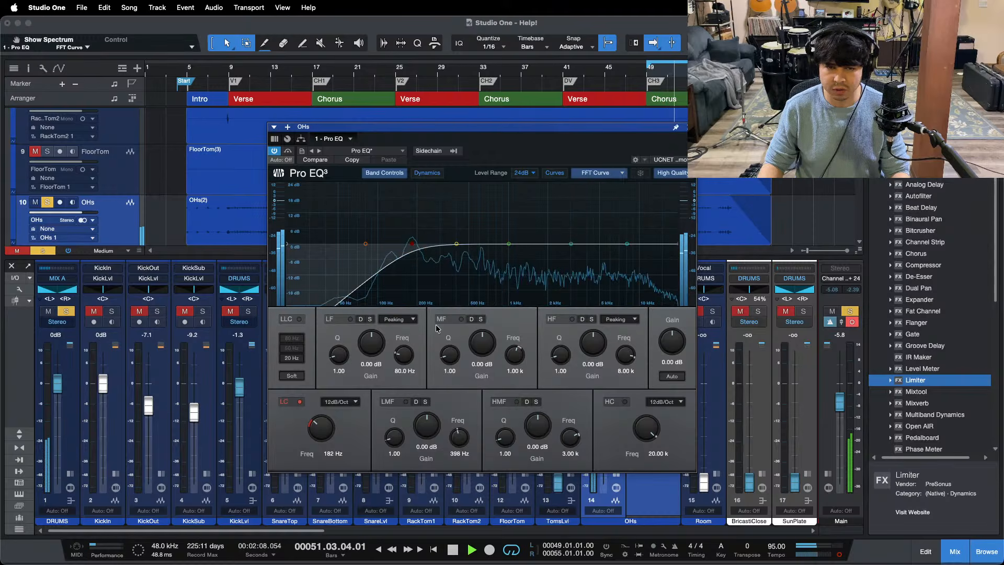
Step: Notch the overheads by 12 dB at 621 Hz with a Q of 24, and cut the LMF band by 14.88 dB at 398 Hz
left_click_drag(349, 362, 464, 195)
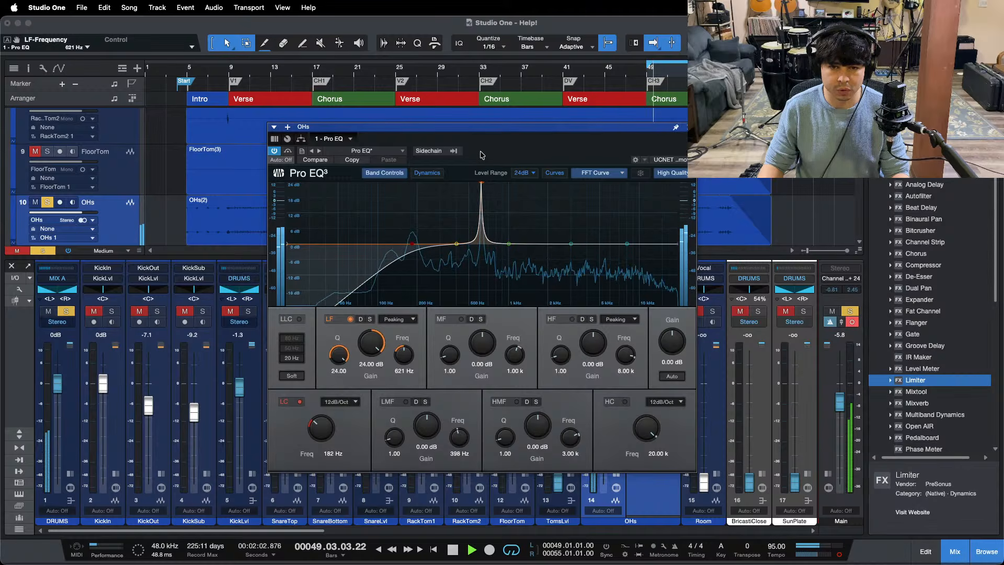
left_click_drag(383, 330, 377, 334)
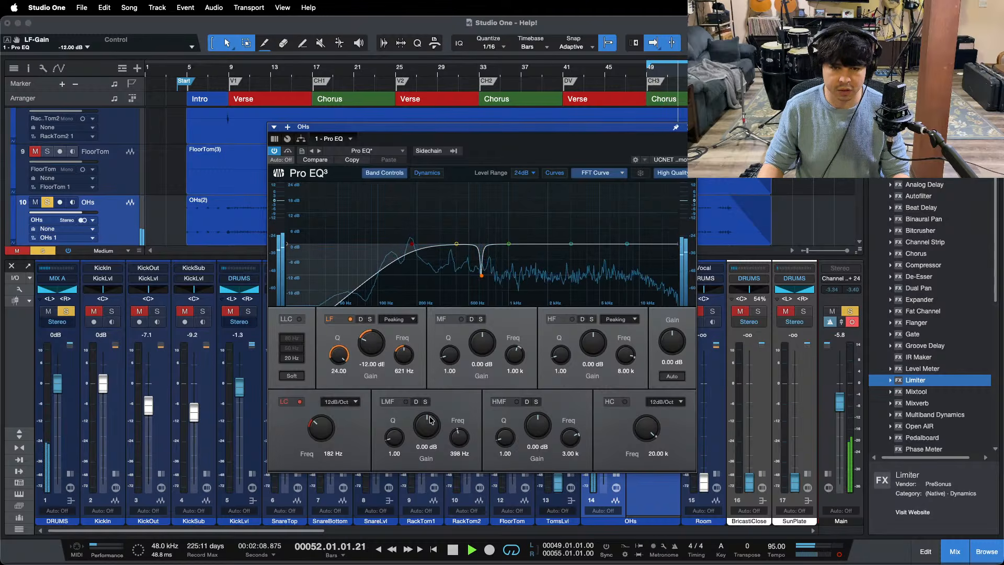
left_click_drag(430, 419, 432, 429)
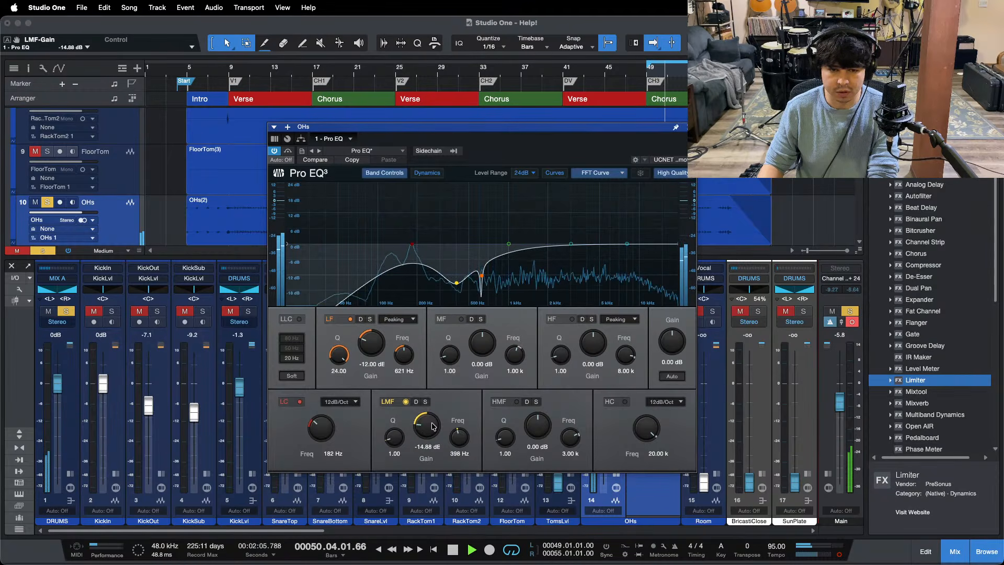
Step: Audition around the chorus start and notch the overheads' HMF band by 12 dB at 3.88 kHz with a Q of 24
left_click_drag(650, 68, 604, 126)
key("space")
left_click(287, 67)
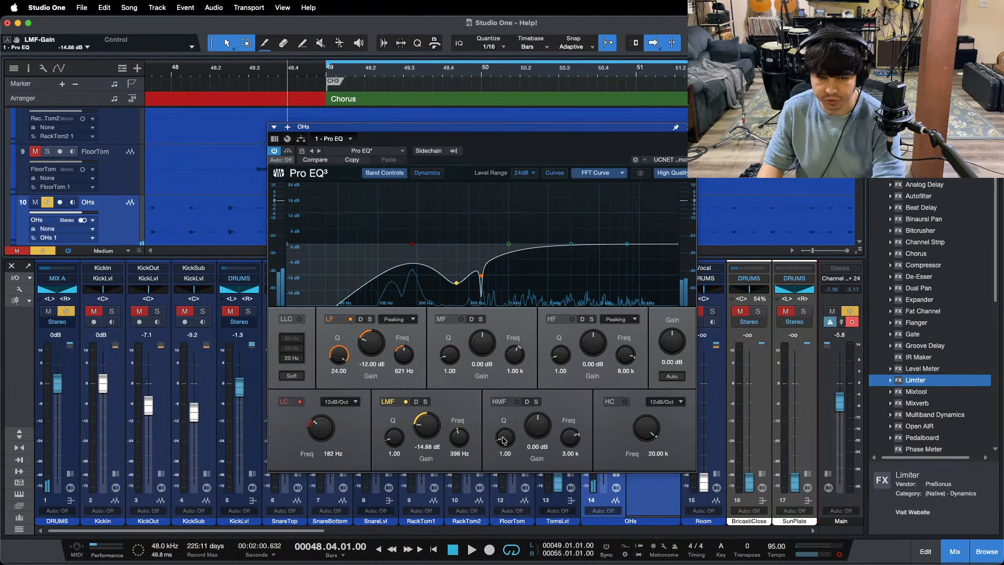
left_click_drag(505, 437, 586, 156)
key("space")
key("space")
key("space")
key("space")
key("space")
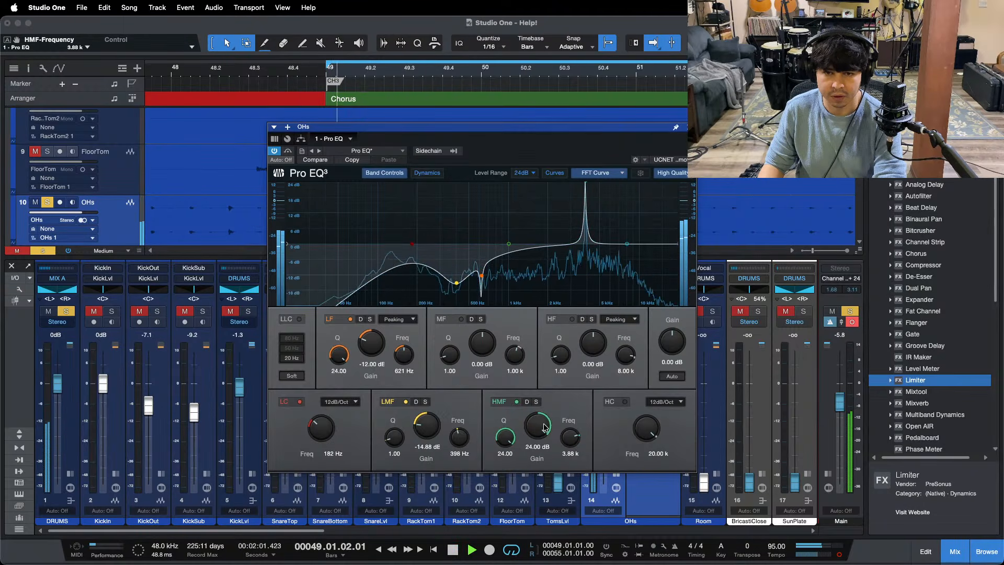
left_click_drag(544, 429, 542, 425)
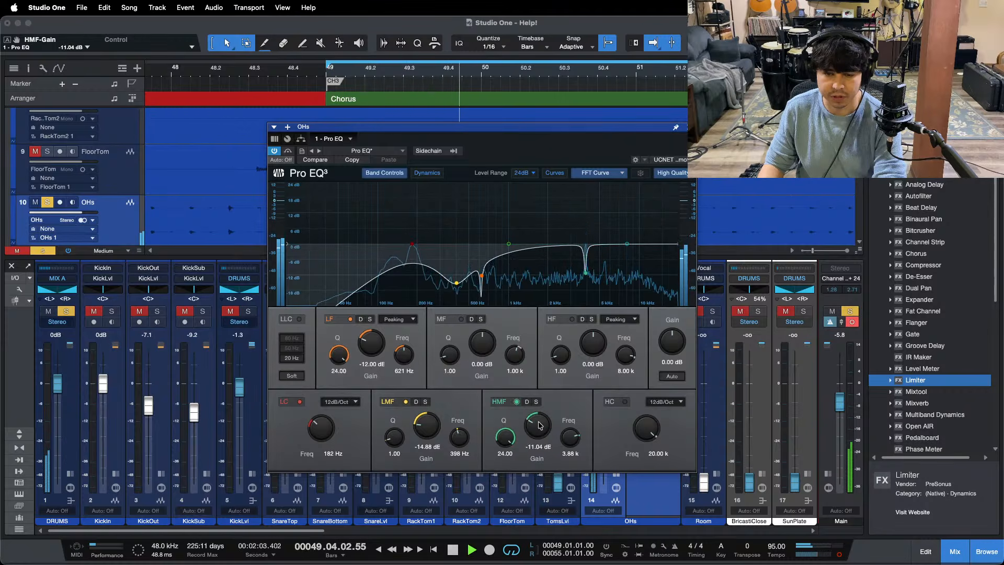
key("space")
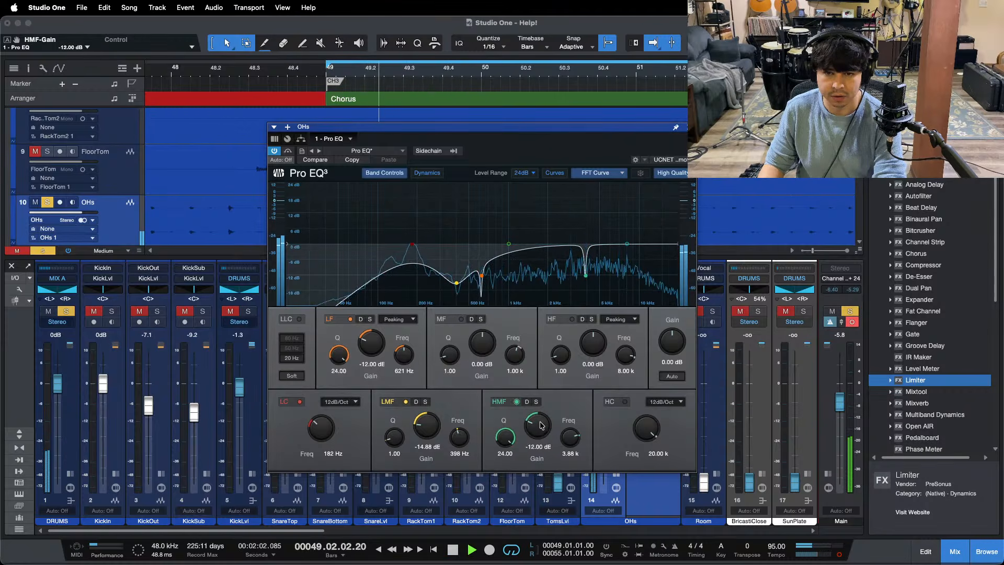
Step: Close the overheads' Pro EQ and unsolo the channel to check it in the full drum mix at 0 dB
left_click_drag(492, 77, 583, 145)
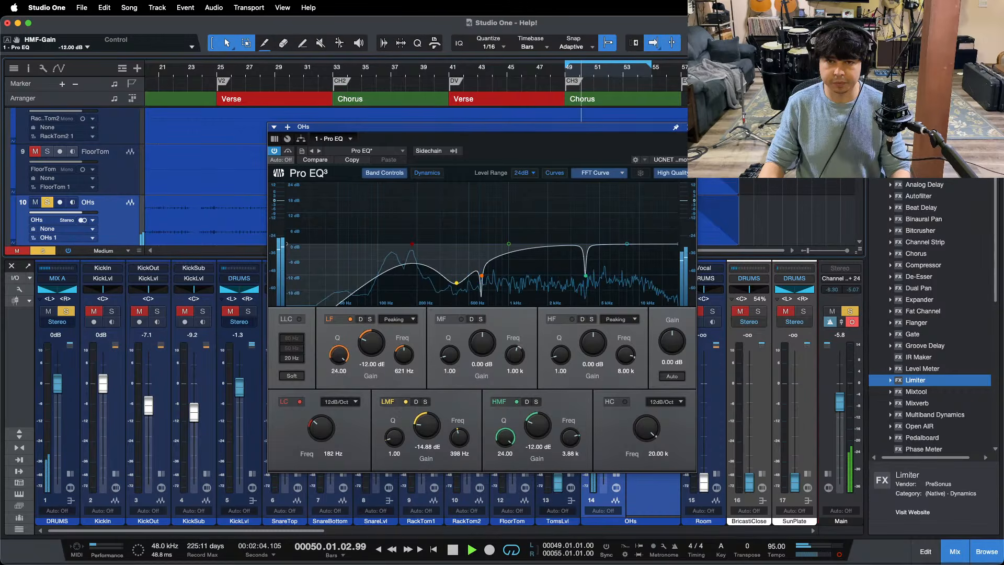
left_click(689, 127)
key("s")
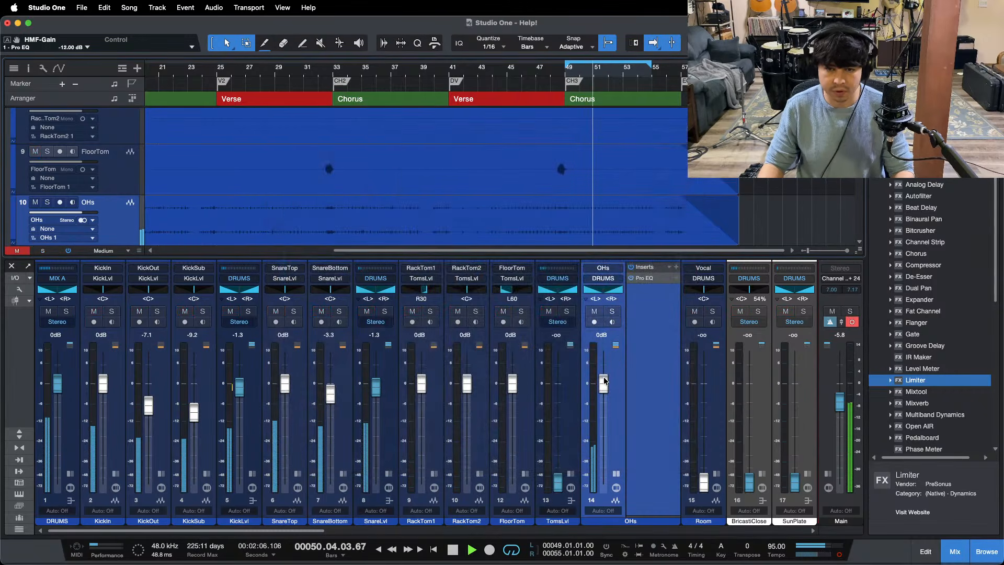
left_click_drag(604, 380, 604, 380)
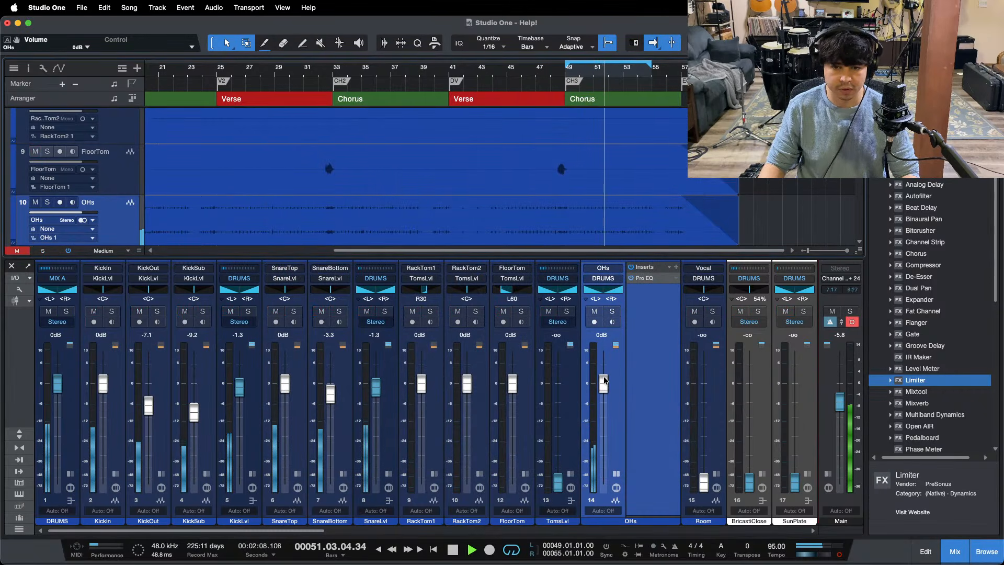
left_click(616, 474)
Step: Switch to OBS
mouse_move(601, 564)
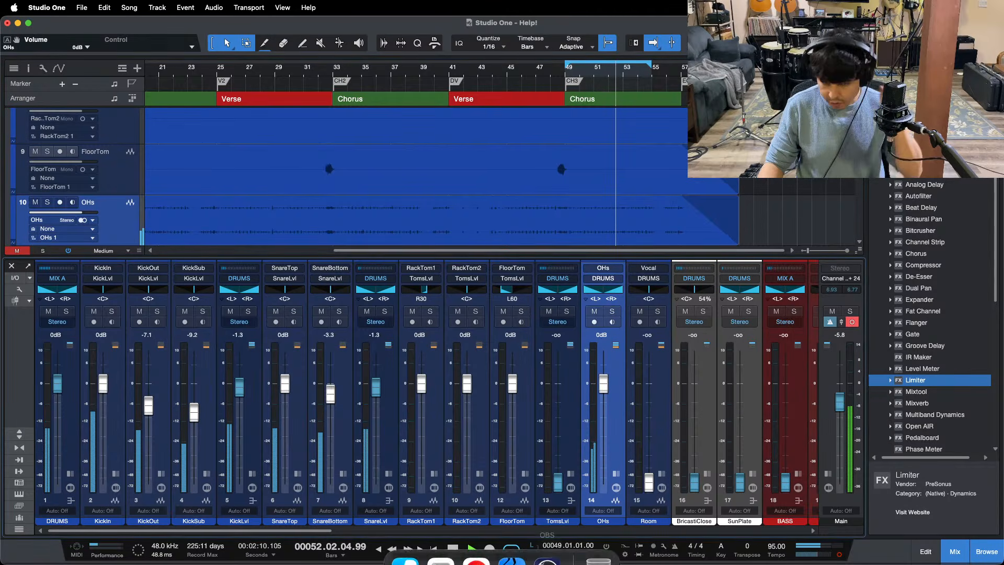
left_click(549, 543)
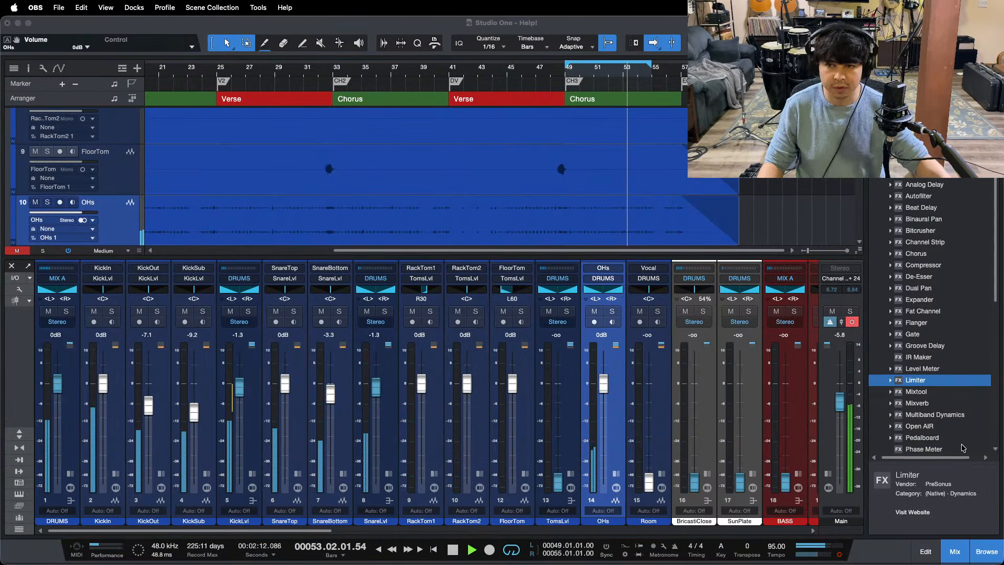
Step: Switch back to Studio One, set the TomsLvl bus to 0 dB, and solo it with its inserts shown and playback stopped
left_click(958, 504)
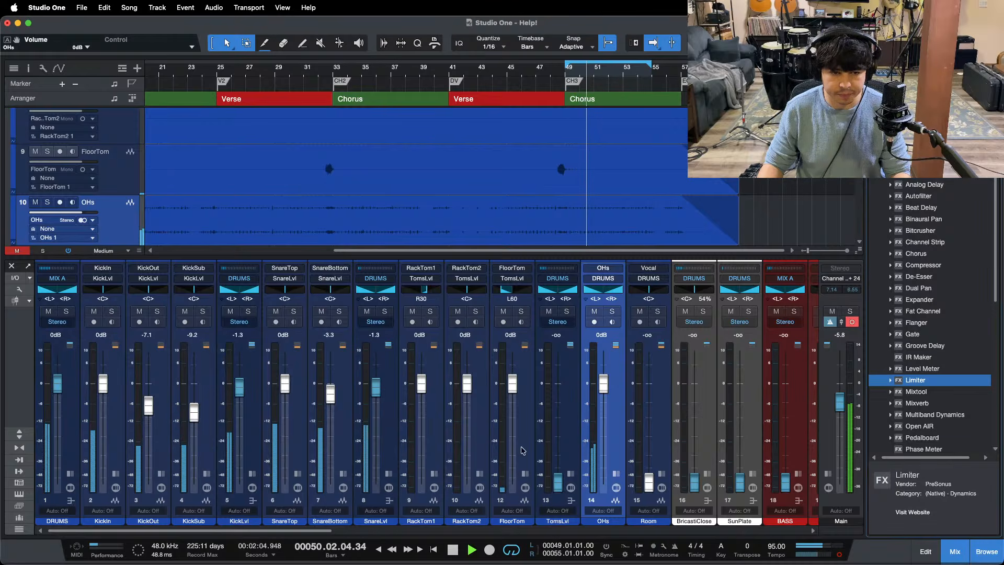
left_click(559, 482, "super")
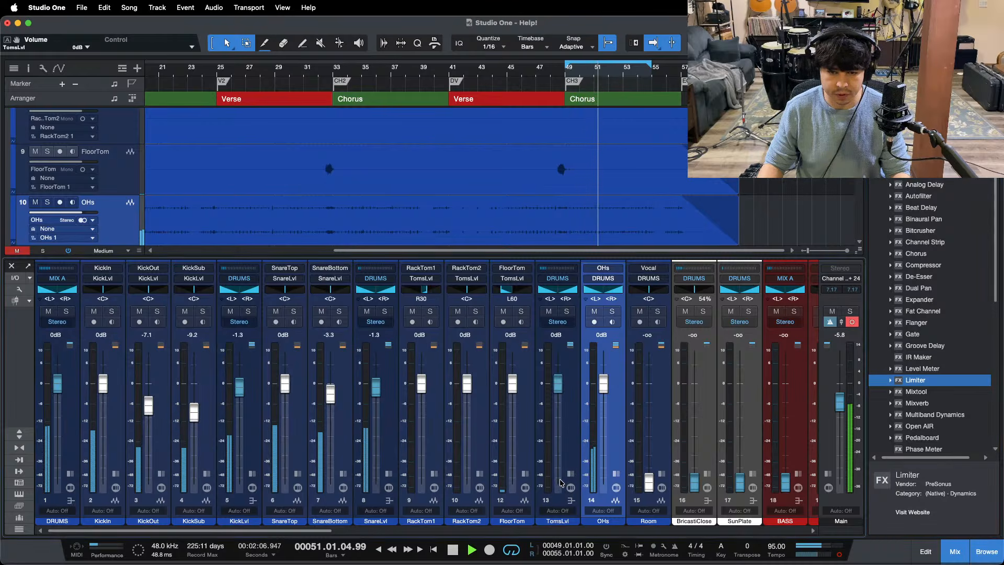
left_click(571, 474)
key("s")
key("space")
scroll(560, 182, "up", 2)
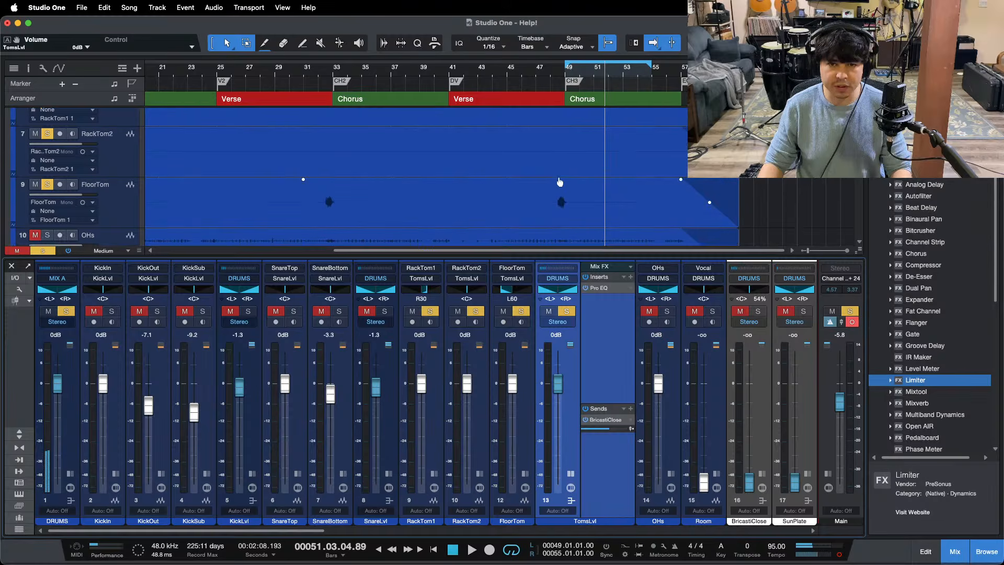
Step: Zoom in on the floor tom fill before the second chorus and place the playback cursor at bar 32, beat 3
left_click_drag(449, 69, 506, 28)
scroll(367, 152, "up", 1)
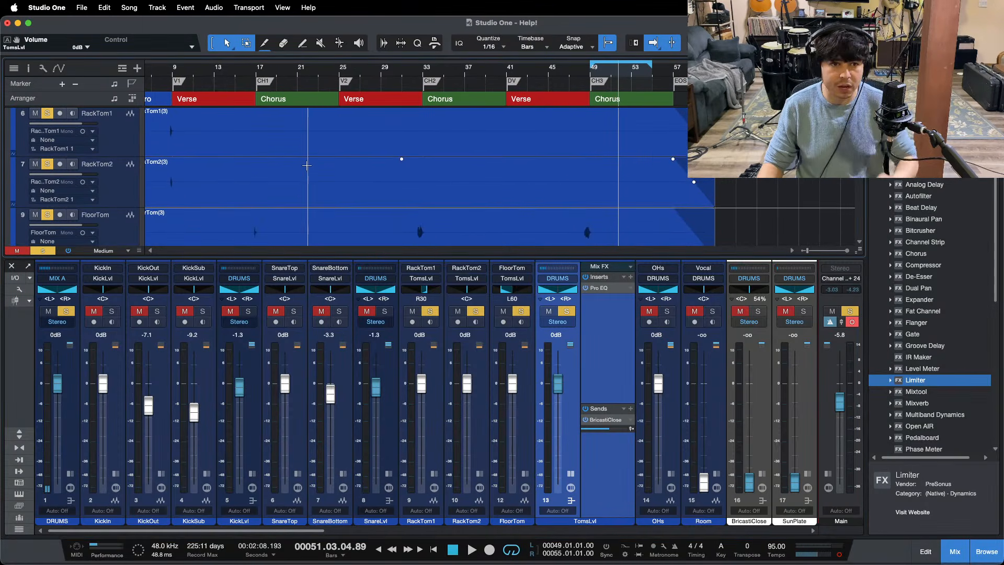
key("super+s")
left_click_drag(585, 75, 560, 75)
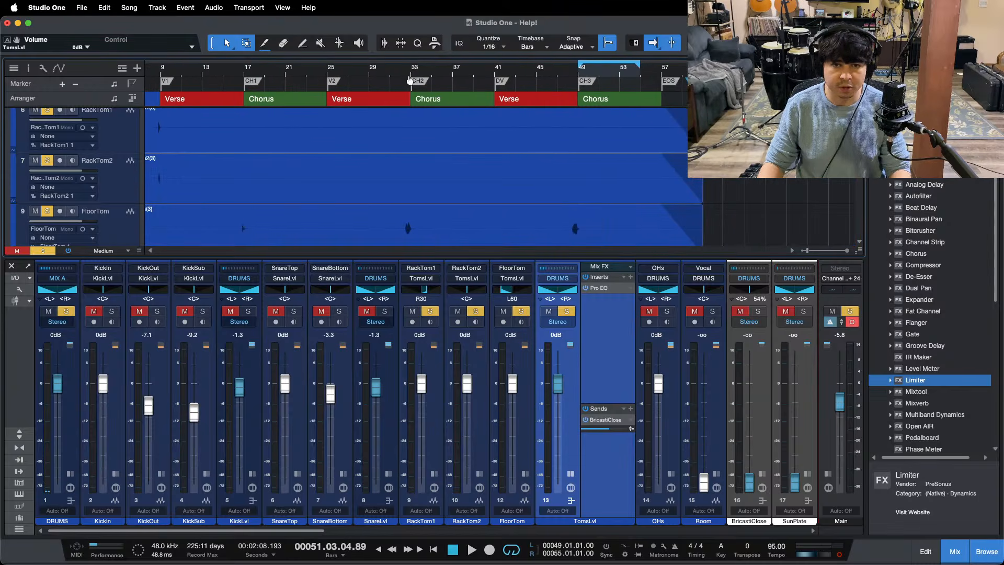
left_click_drag(412, 75, 414, 130)
left_click(368, 73)
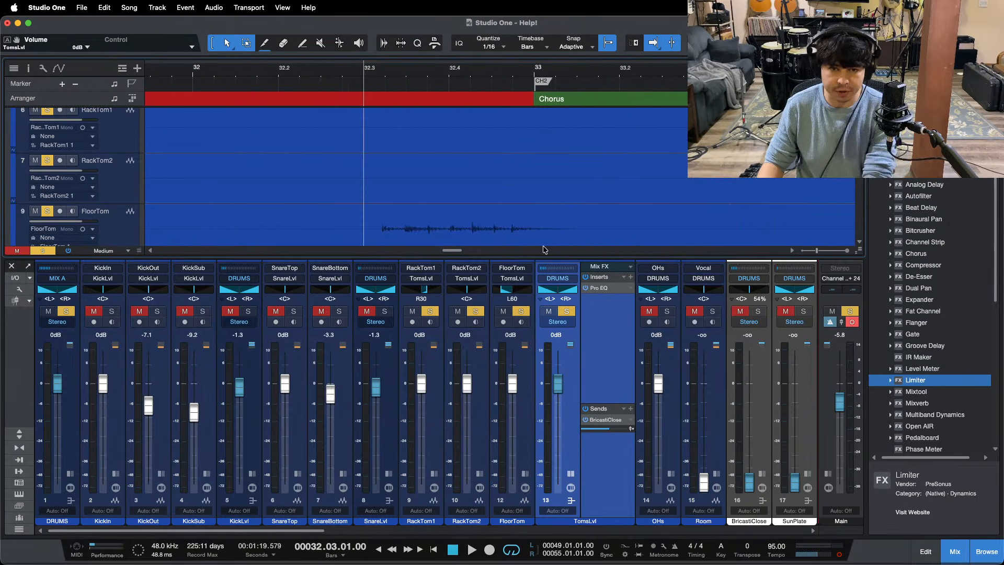
Step: Open the Pro EQ on the TomsLvl bus, play the fill, and enable the low-cut filter
left_click(595, 287)
key("space")
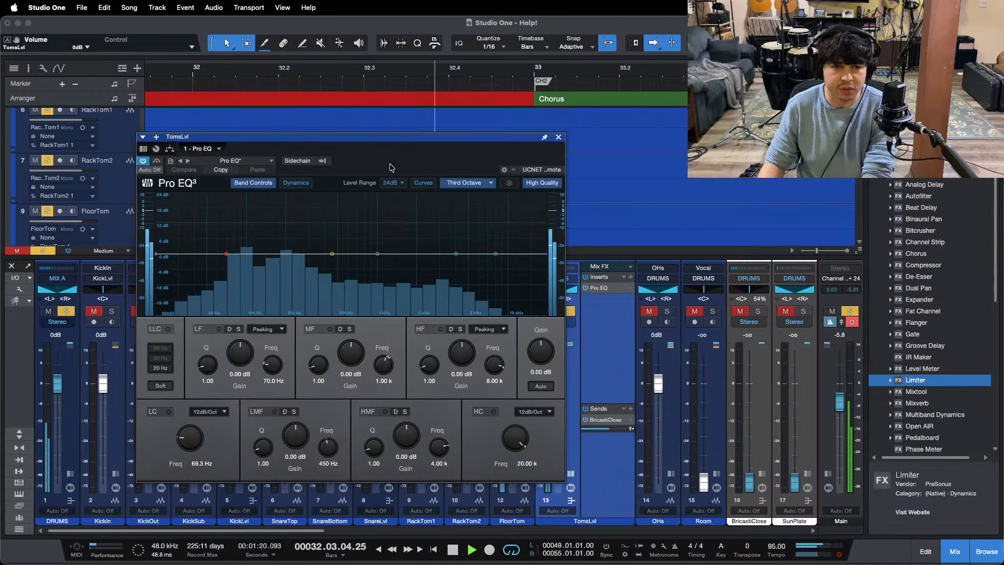
left_click(229, 411)
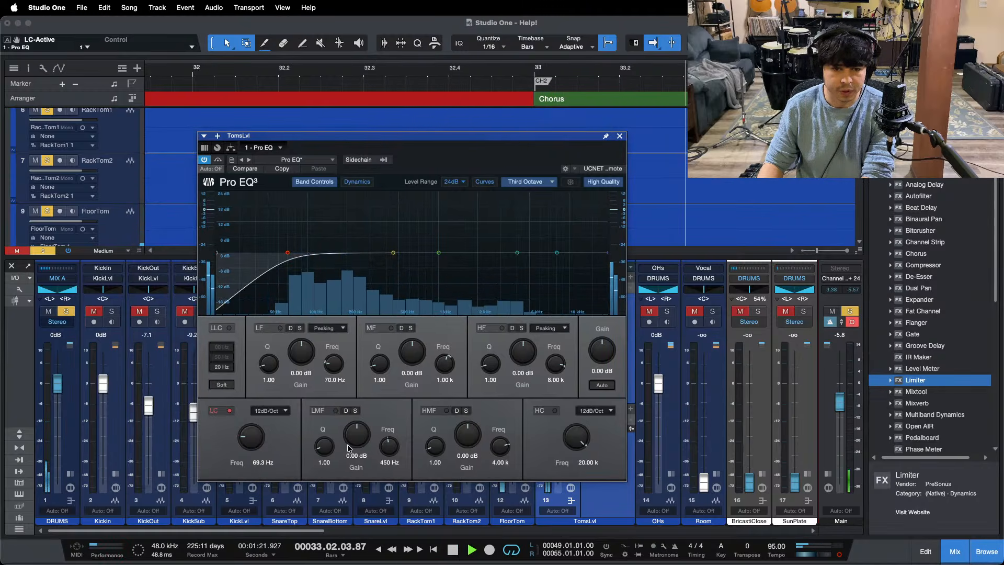
Step: Cut the toms' LMF band by 19.20 dB at 450 Hz and compare the sound with the band off and on
left_click_drag(355, 437, 350, 450)
scroll(356, 432, "down", 2)
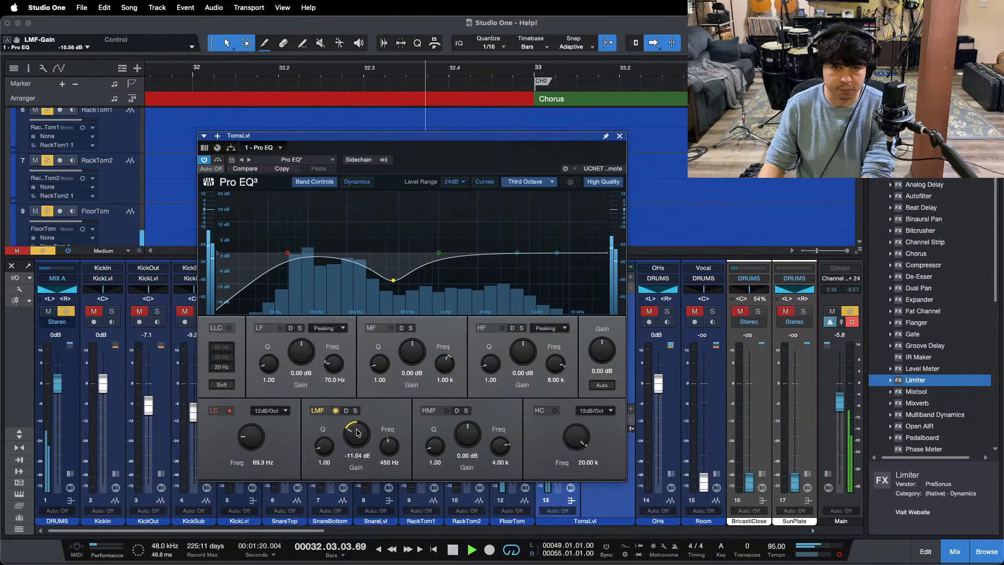
scroll(357, 434, "down", 1)
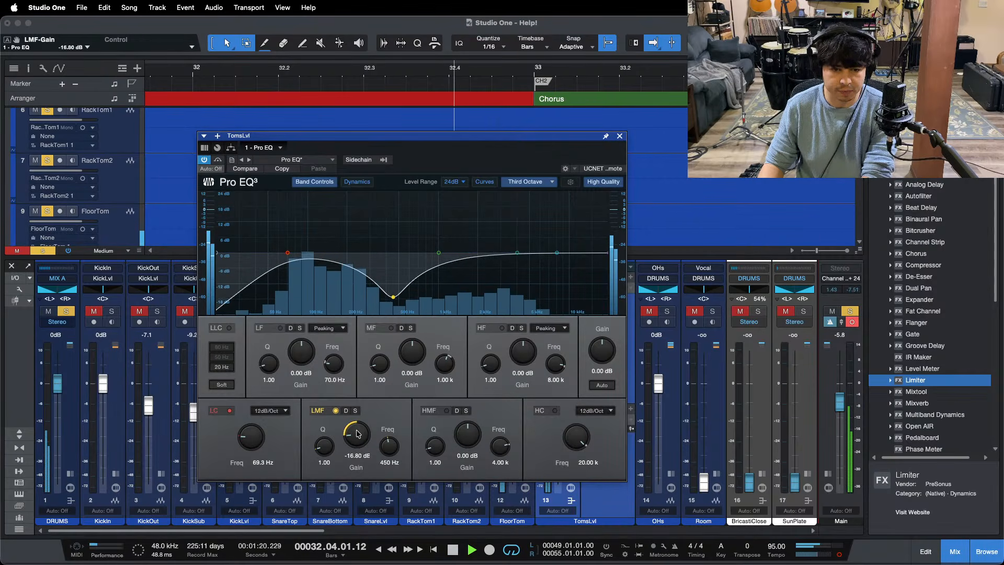
scroll(357, 433, "down", 1)
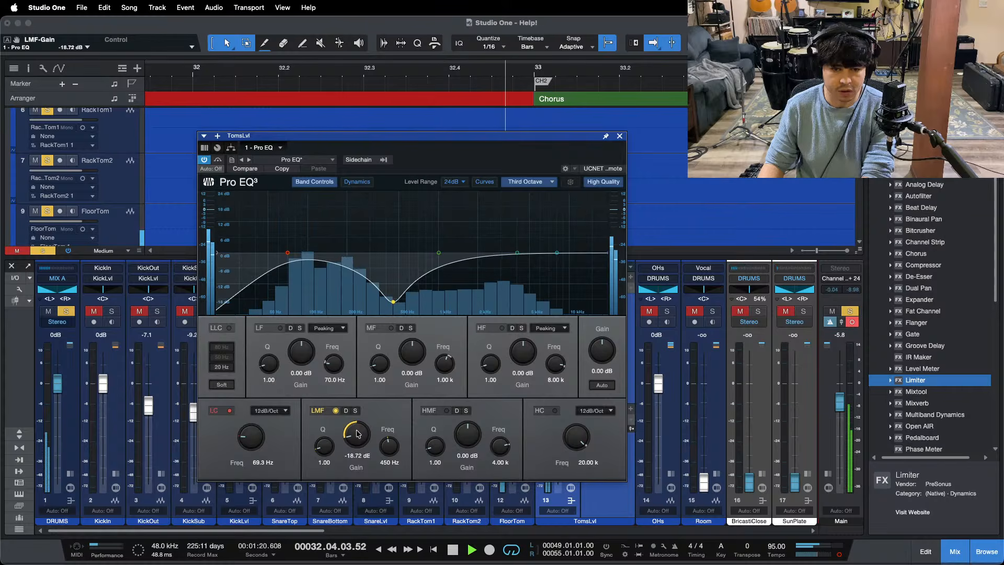
scroll(356, 433, "down", 1)
left_click(324, 414)
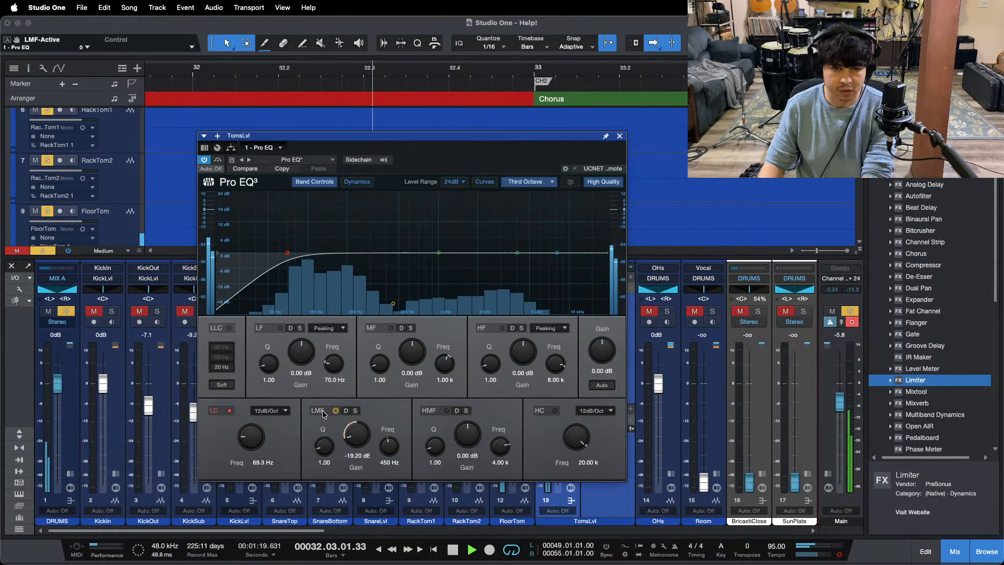
left_click(323, 414)
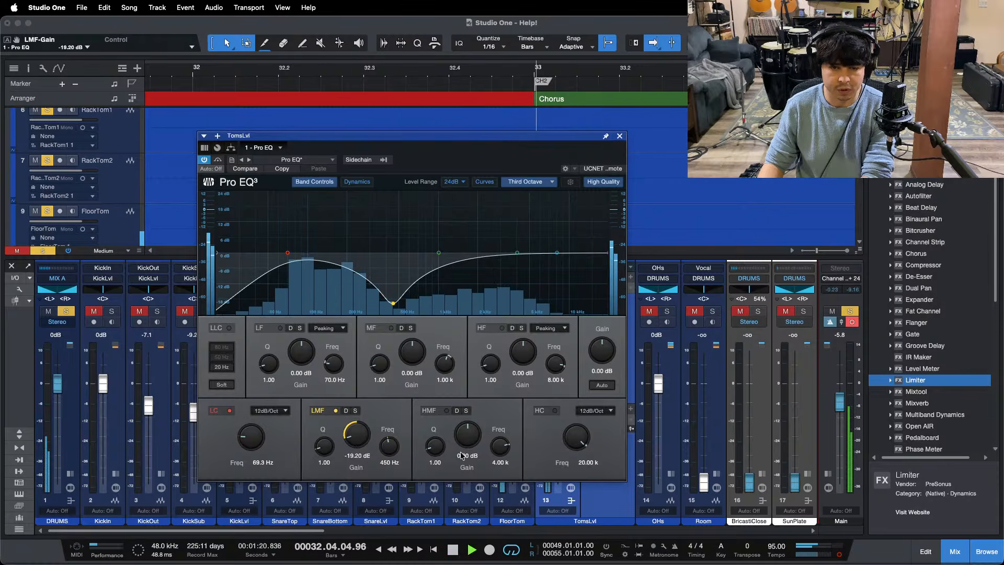
Step: Boost the toms' HMF band by 11.04 dB at 4.00 kHz while replaying the floor tom fill
left_click_drag(462, 455, 464, 441)
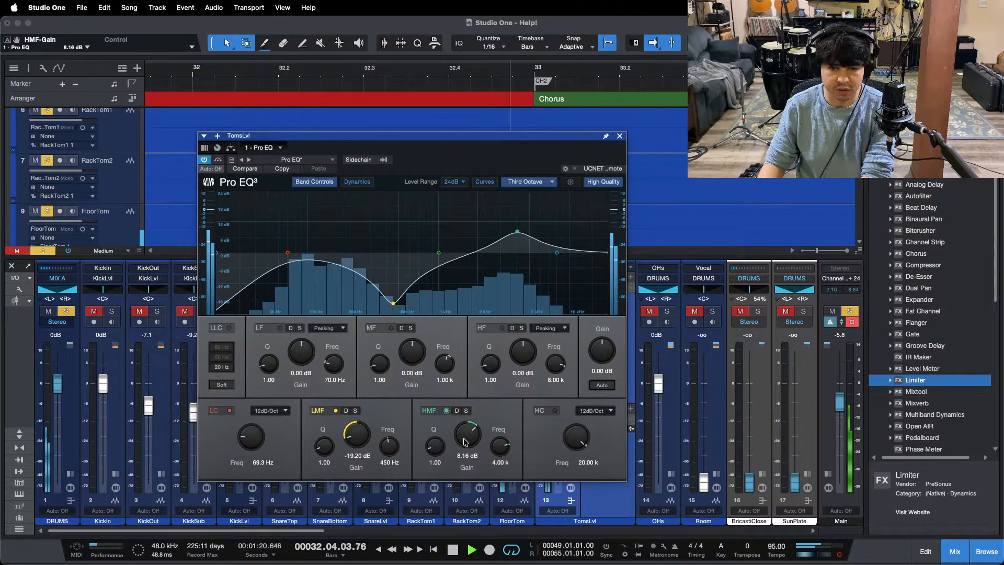
key("space")
key("space")
scroll(464, 442, "up", 3)
scroll(464, 442, "down", 1)
key("space")
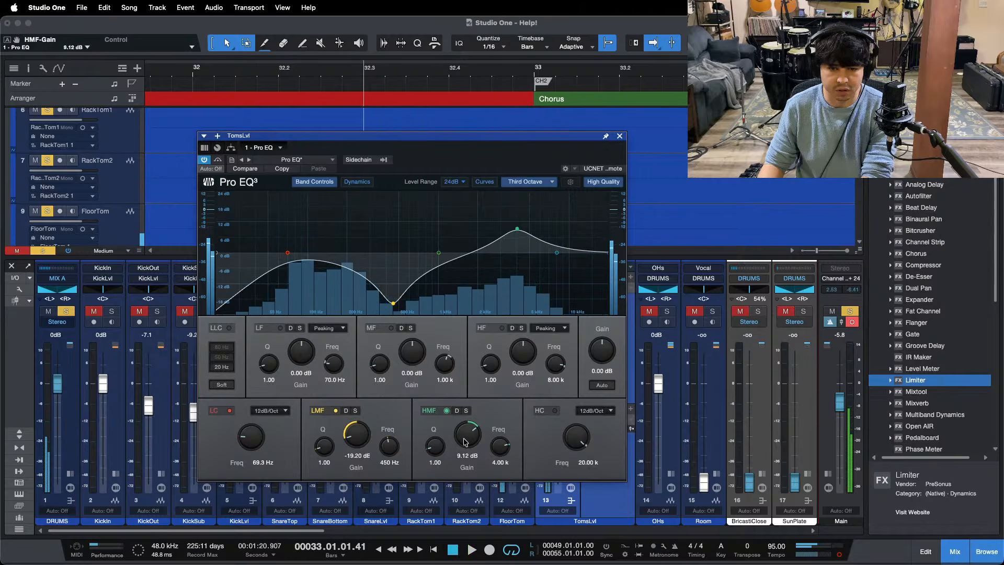
key("space")
scroll(464, 442, "up", 2)
key("space")
scroll(464, 442, "up", 1)
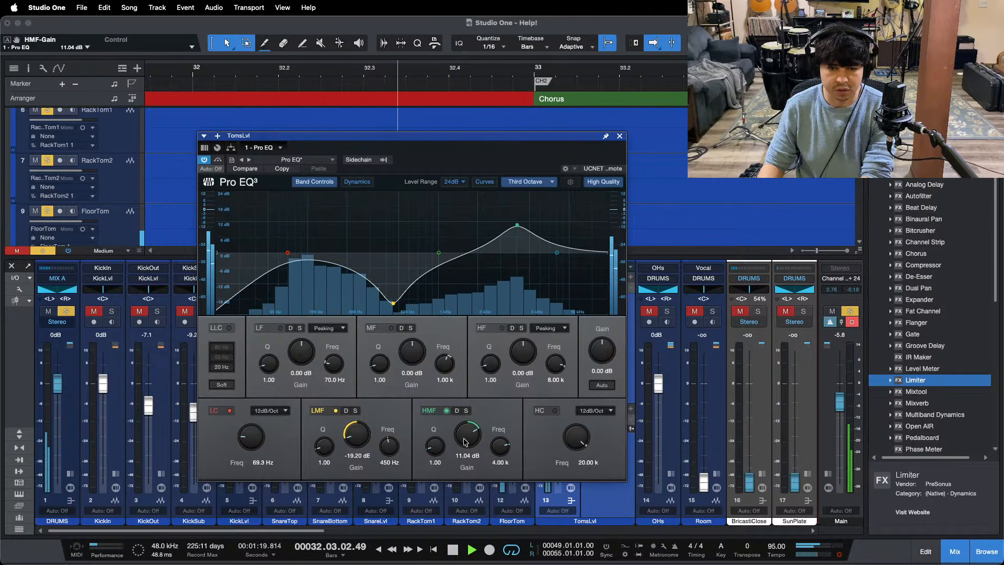
Step: Replay the fill while raising the toms' HMF gain to 12.00 dB, and close the Pro EQ
key("space")
key("space")
scroll(464, 442, "up", 2)
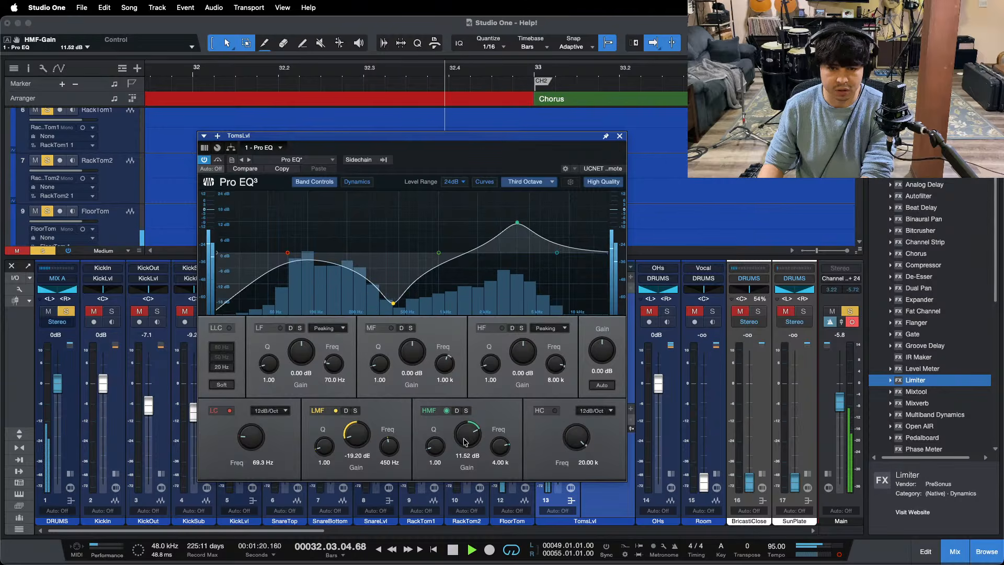
key("space")
key("space")
scroll(464, 442, "up", 1)
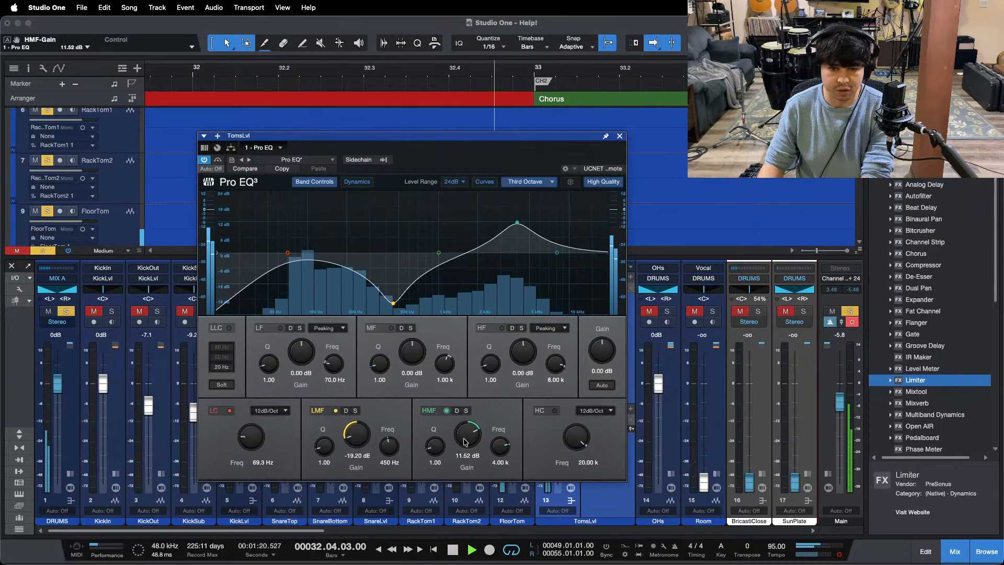
key("space")
key("space")
left_click(620, 136)
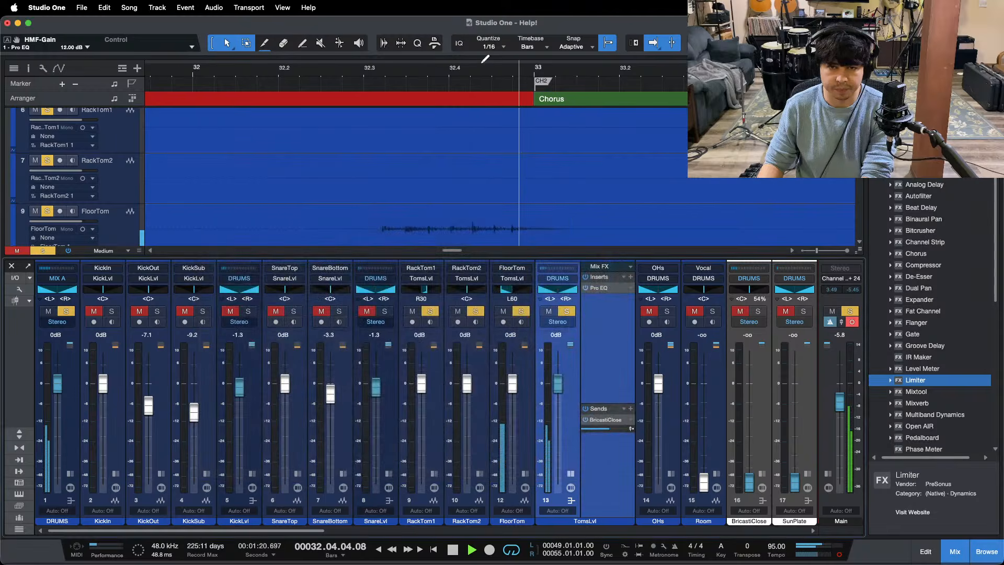
Step: Audition the soloed rack tom hits just before the first verse at bar 9
left_click_drag(483, 63, 618, 8)
key("space")
left_click_drag(228, 69, 312, 101)
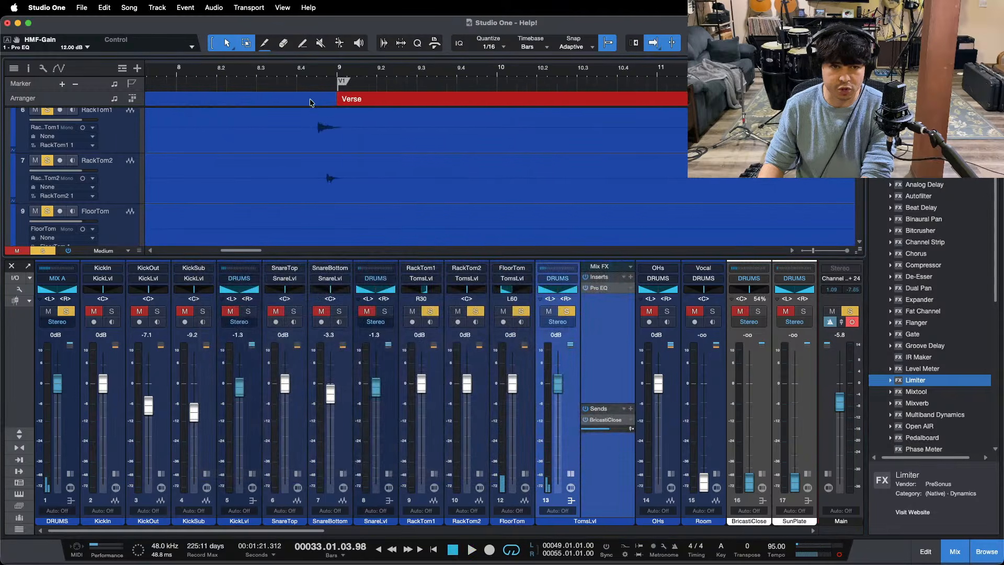
left_click(298, 70)
key("space")
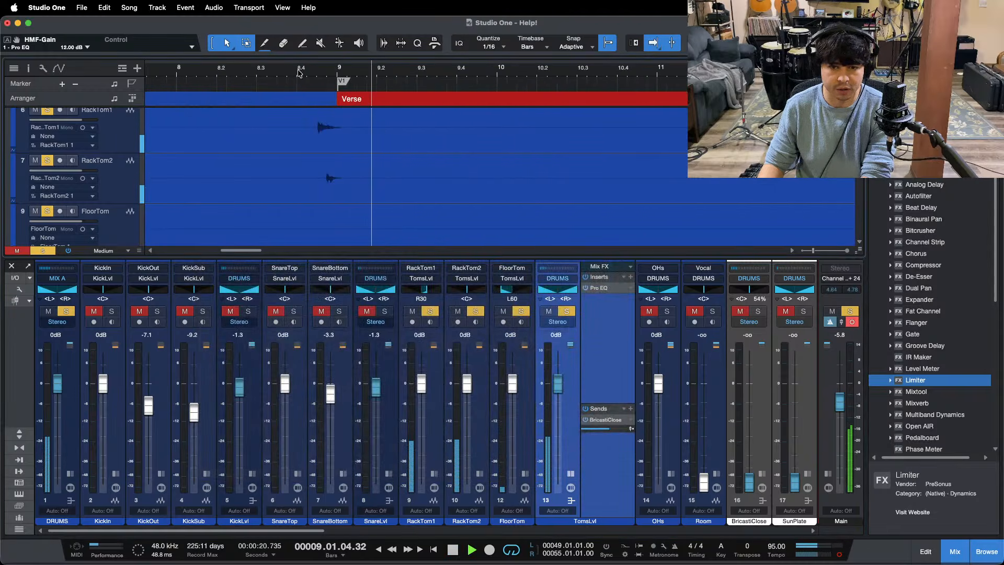
key("space")
key("space")
Step: Play the floor tom fill leading into the second chorus and stop playback
left_click_drag(300, 72, 366, 7)
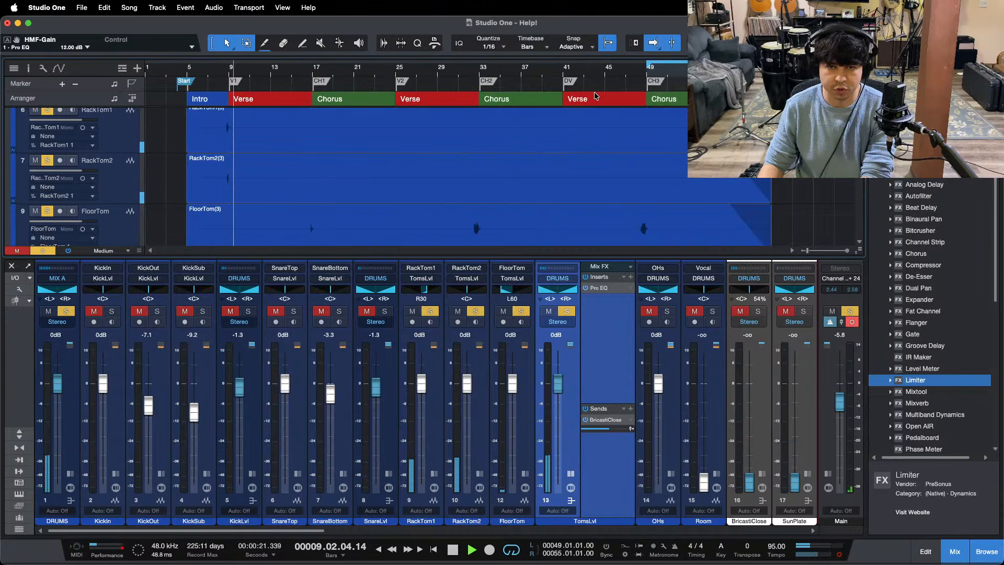
left_click(473, 75)
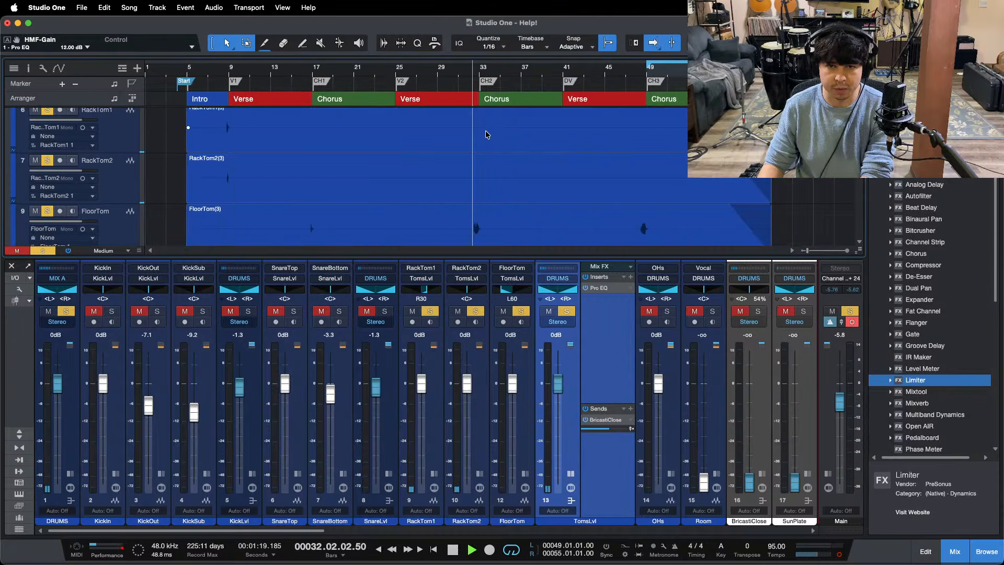
key("space")
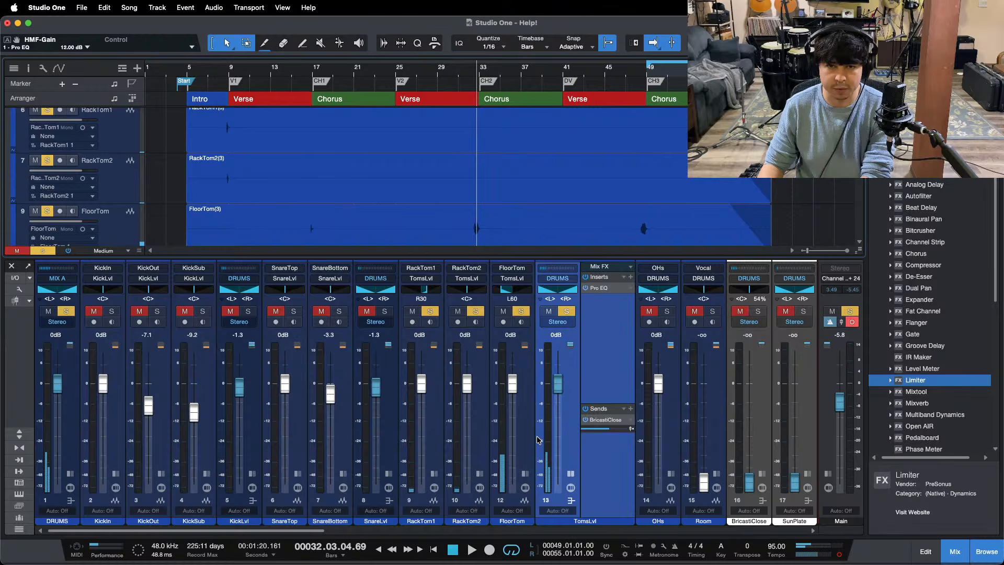
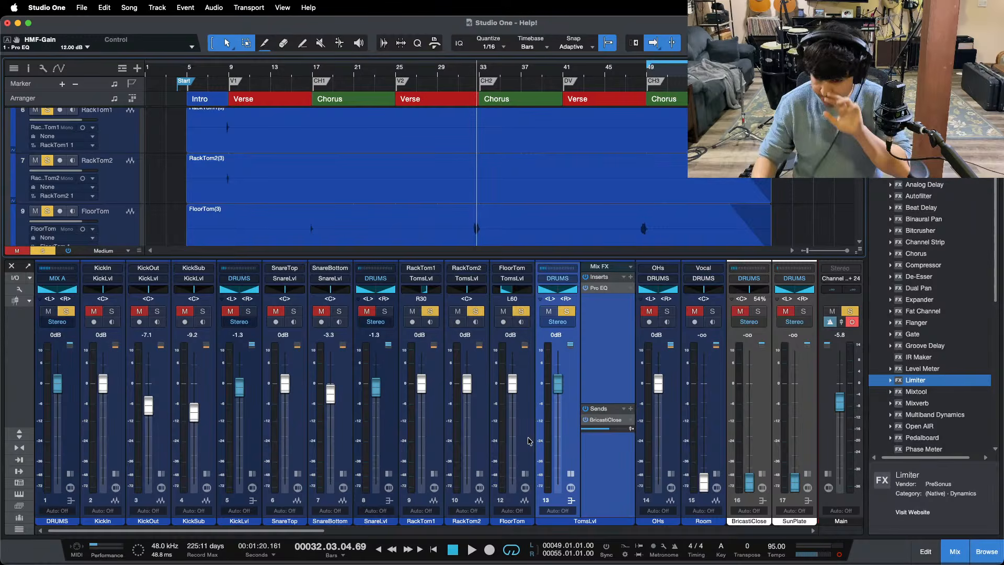
Step: Return to the loop start at bar 49, save the song and clear all solos
left_click(550, 555)
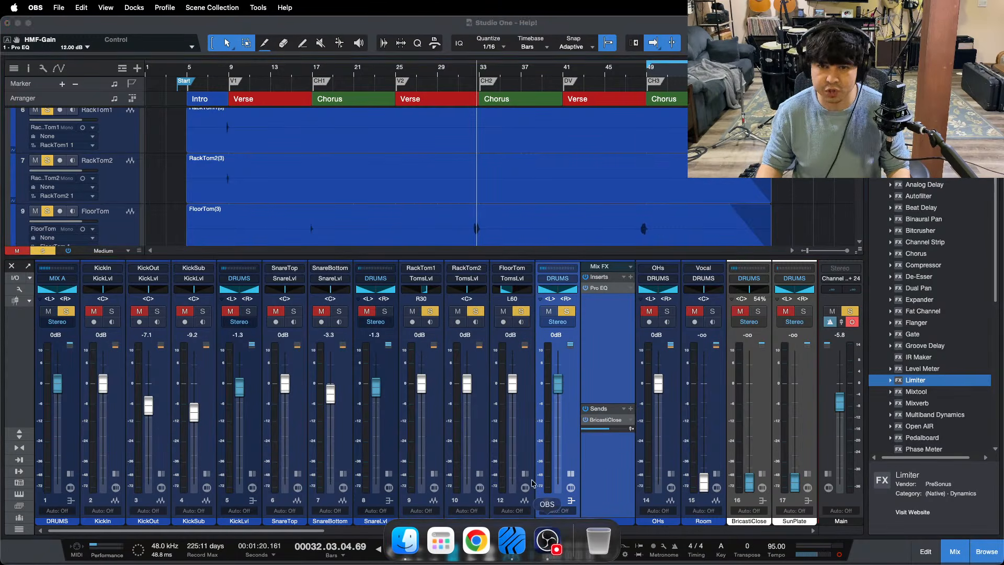
left_click(955, 520)
key("KP_1")
key("super+s")
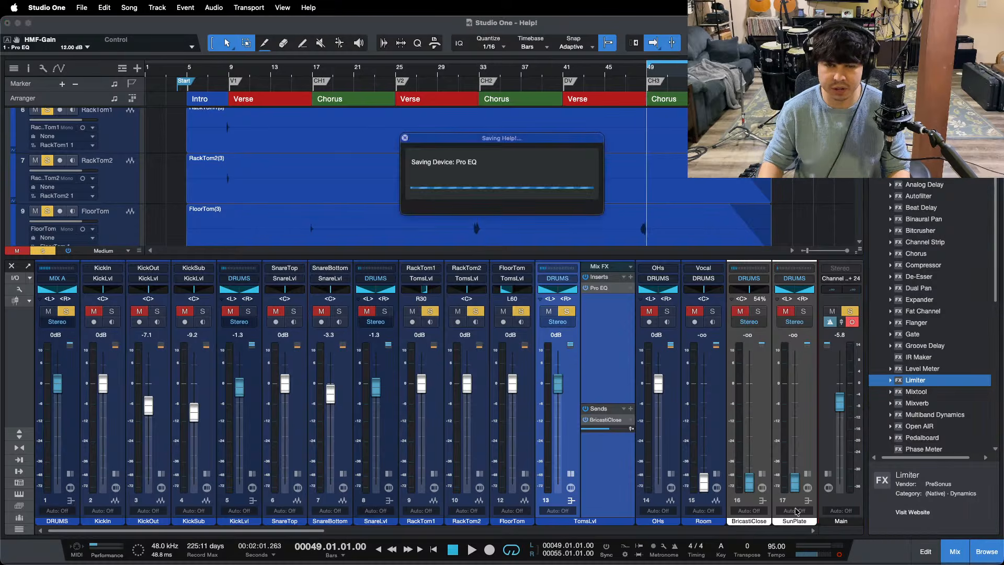
key("shift+s")
Step: Play the full drums from bar 31 and lower the TomsLvl bus to -0.4 dB during the fill
left_click(464, 75)
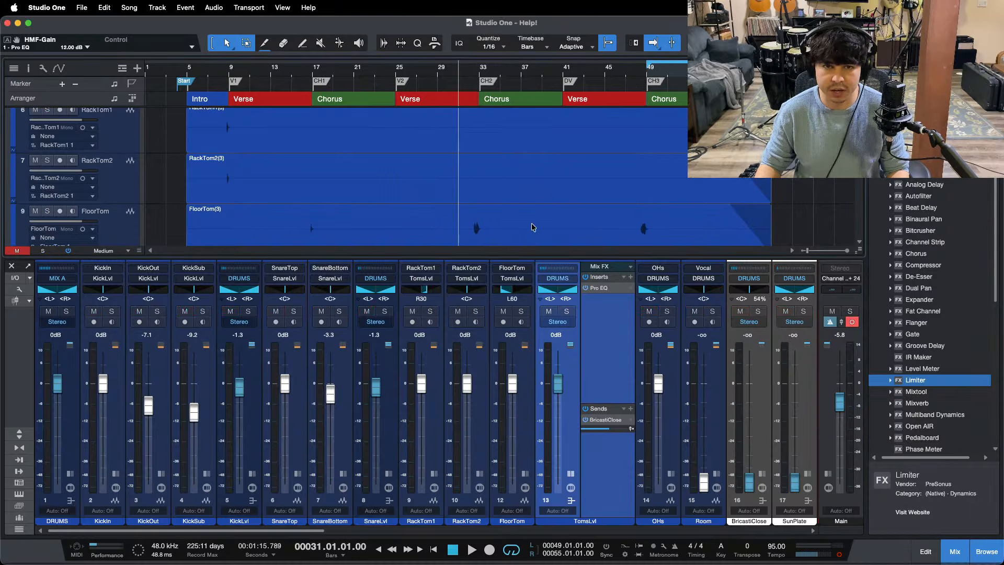
key("space")
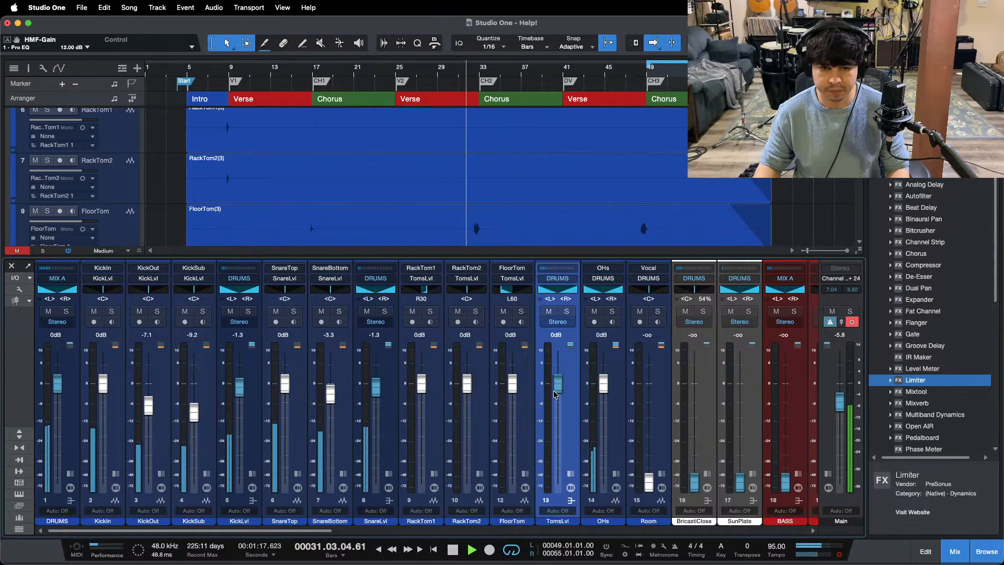
left_click_drag(557, 383, 558, 384)
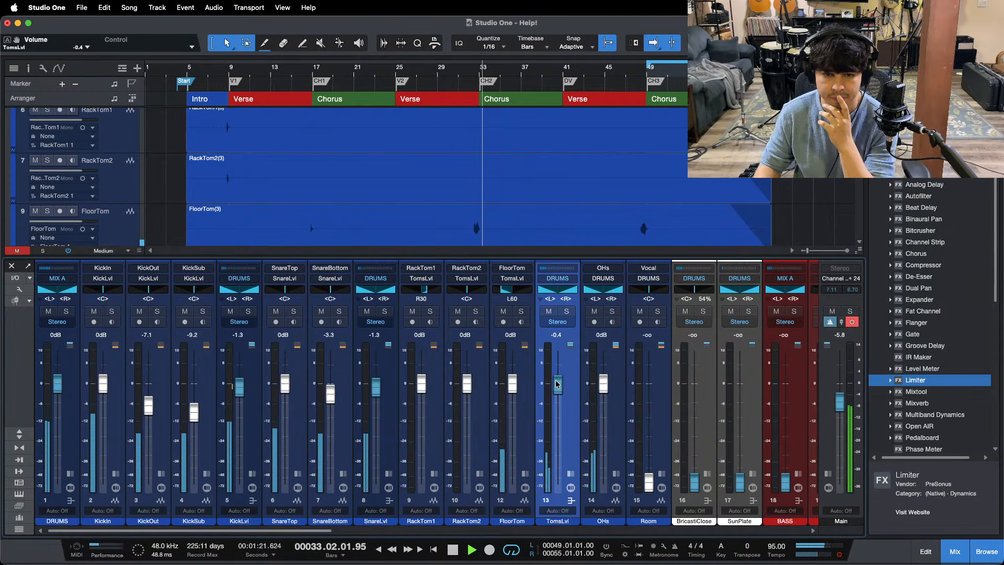
Step: Raise the Room channel's fader to 0 dB and solo the channel
left_click(660, 474)
left_click(649, 482, "super")
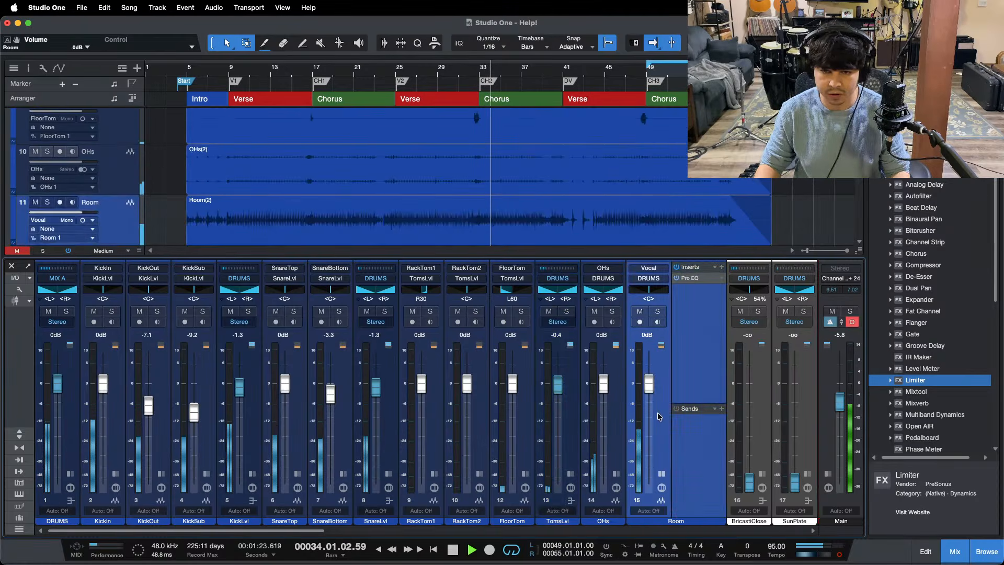
left_click(657, 311)
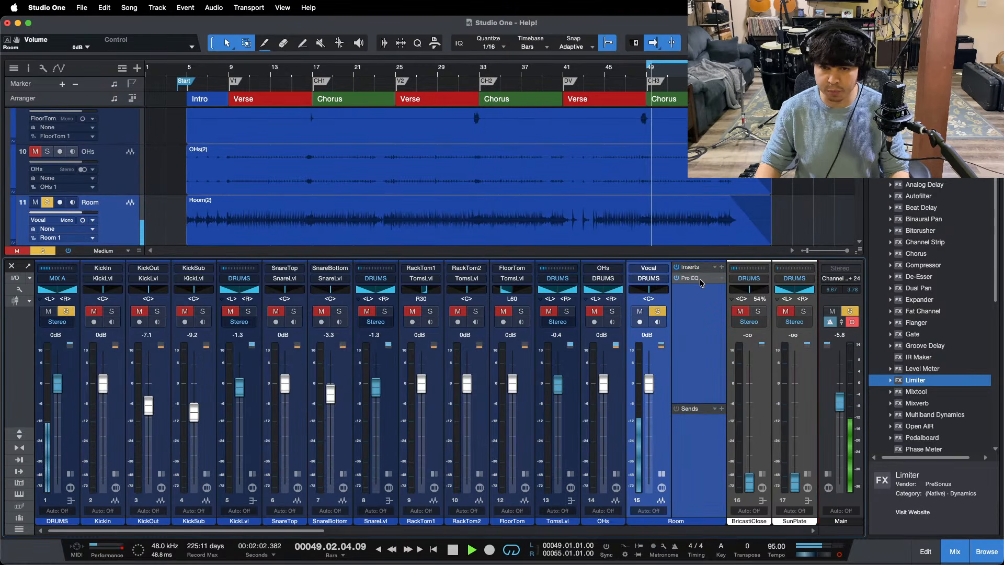
Step: Lower the high-cut frequency in the Room channel's Pro EQ to 1.78 kHz and stop playback
left_click(691, 278)
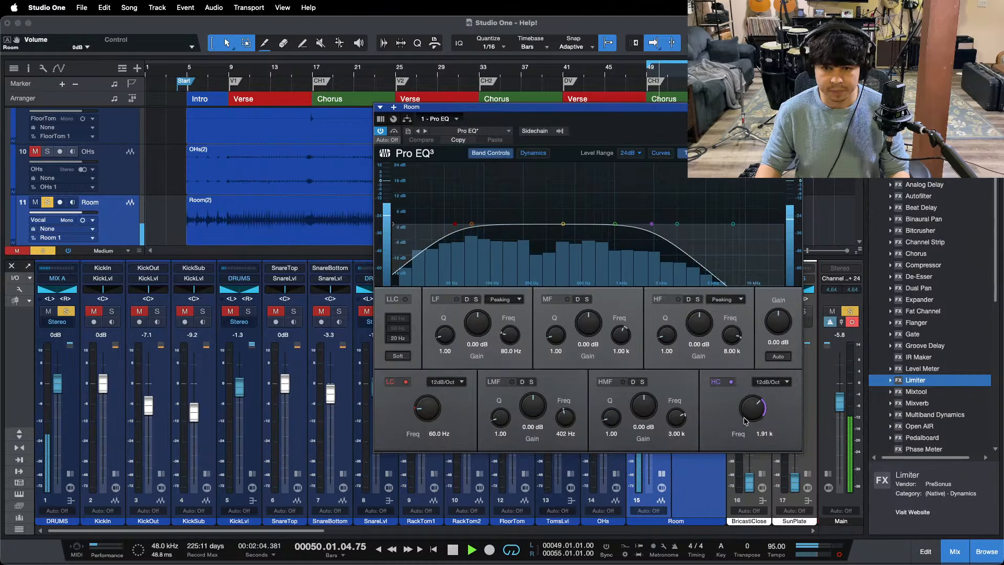
left_click_drag(746, 413, 746, 415)
key("space")
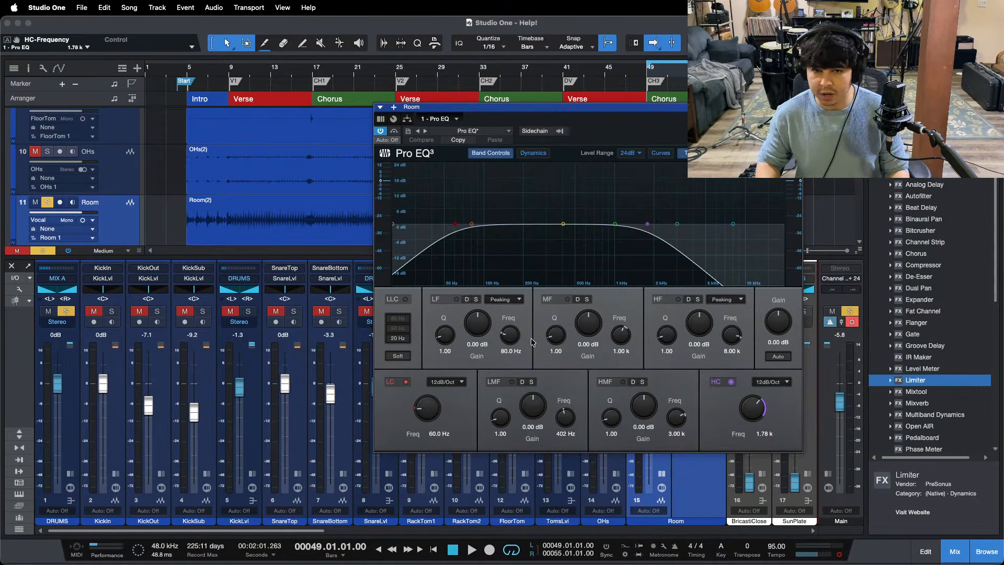
Step: Cut the Room's LMF band by 18.72 dB at 402 Hz during playback and close the Pro EQ
key("space")
left_click_drag(534, 404, 534, 412)
scroll(534, 404, "down", 14)
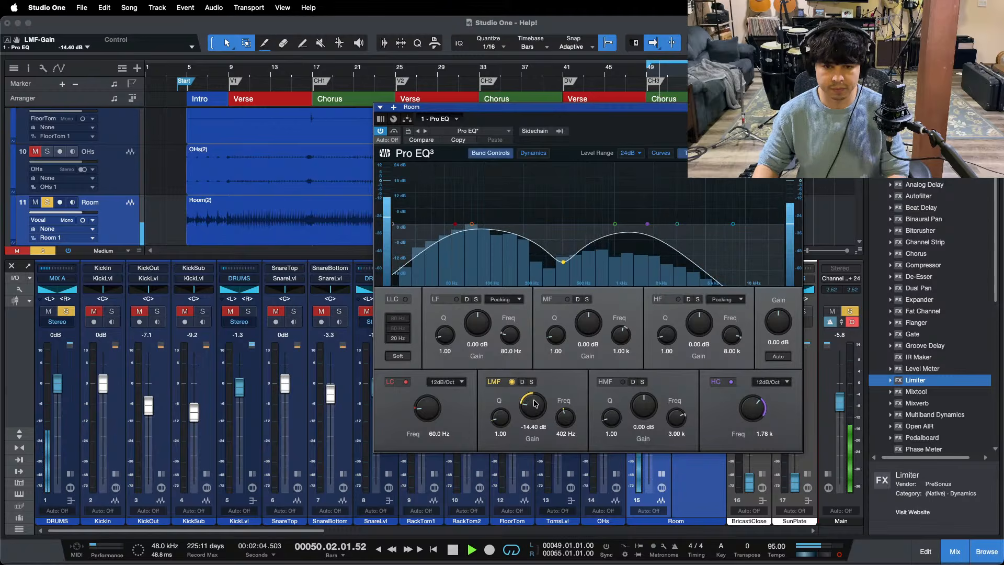
scroll(534, 404, "down", 6)
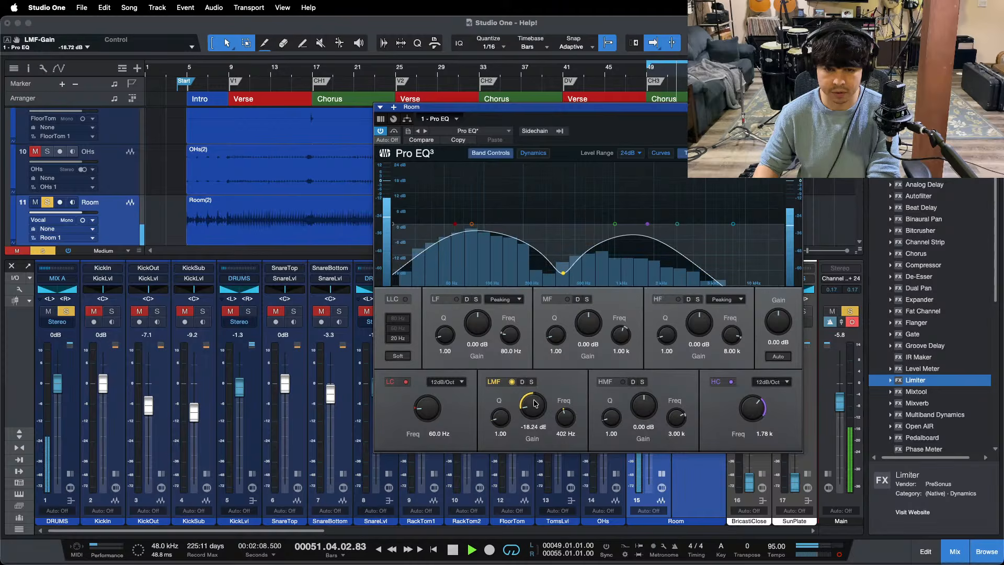
scroll(535, 402, "down", 1)
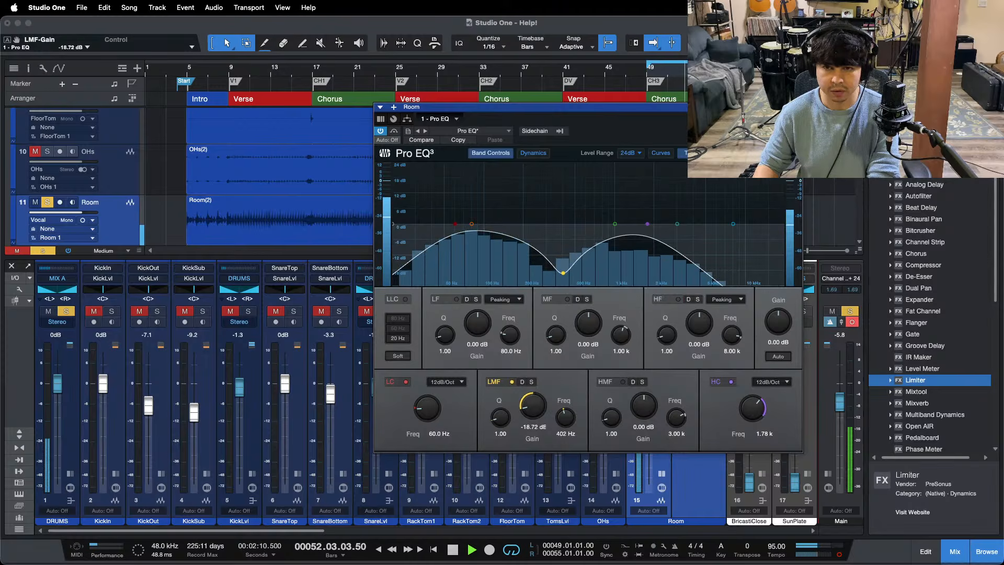
left_click(798, 107)
Step: Unsolo the Room channel, set its fader to -9.6 dB and replay from bar 49
key("s")
left_click_drag(649, 385, 652, 439)
key("KP_1")
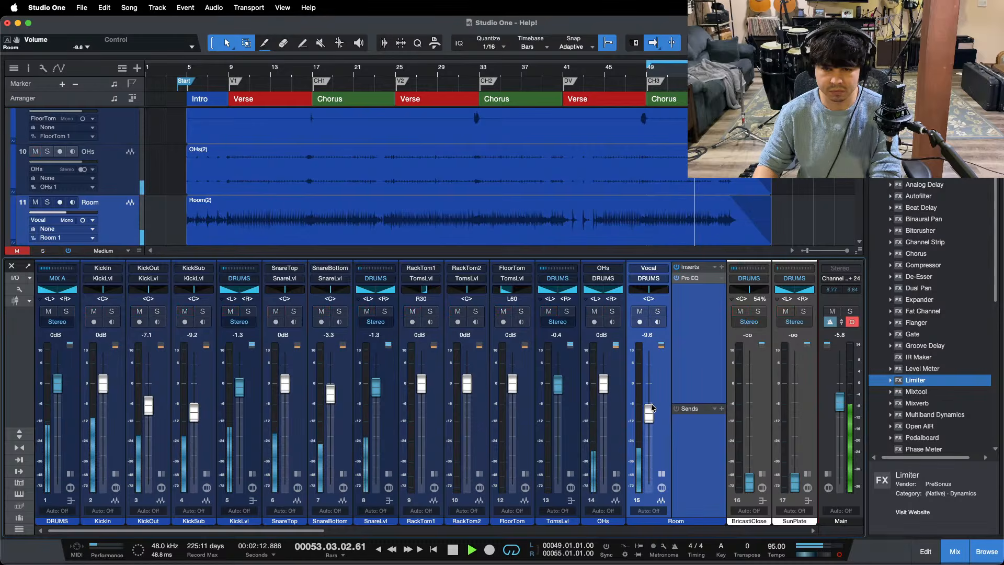
Step: Collapse the Room channel and raise the BricastiClose reverb channel to +3.3 dB, replaying from bar 49
left_click(661, 473)
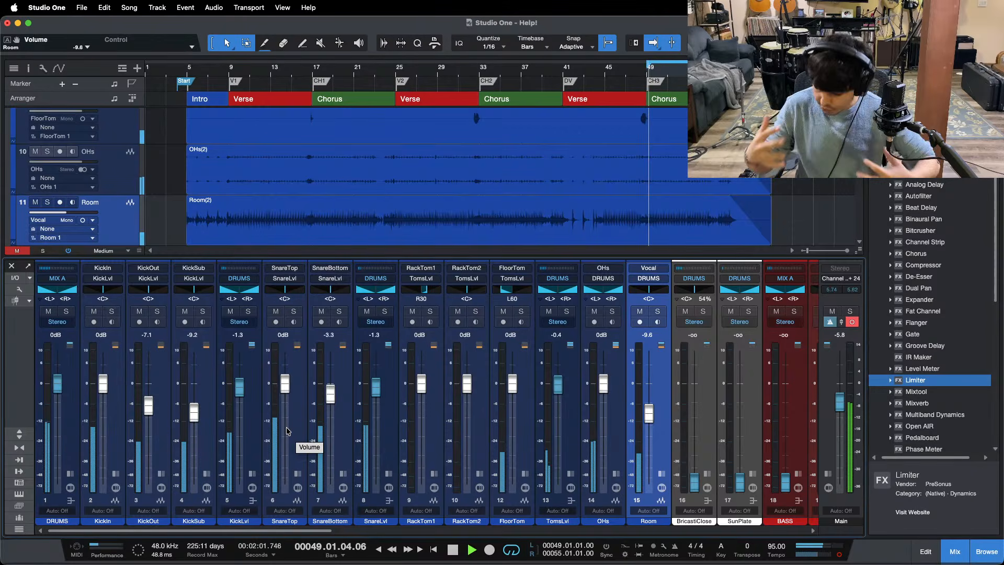
left_click(696, 477, "alt")
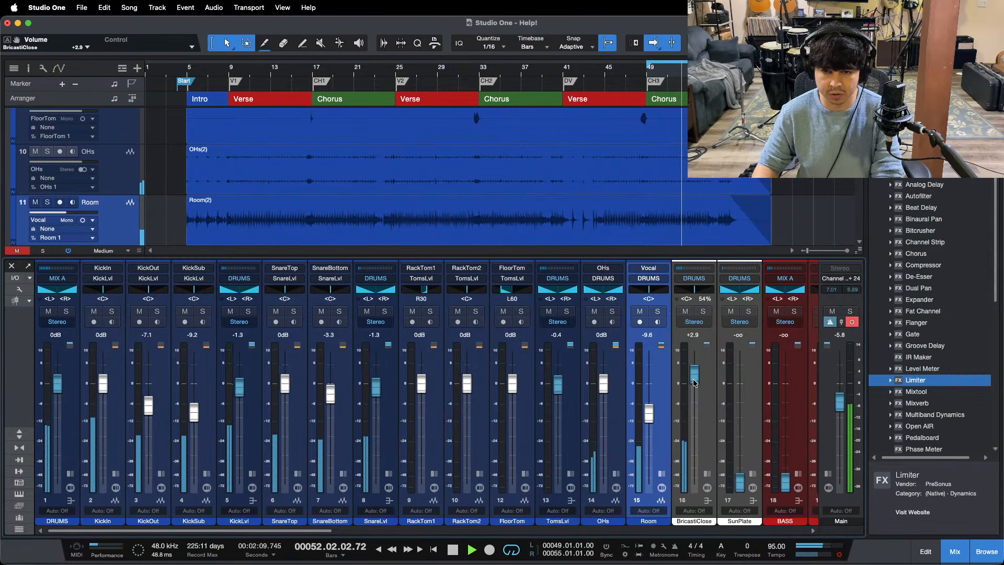
key("KP_1")
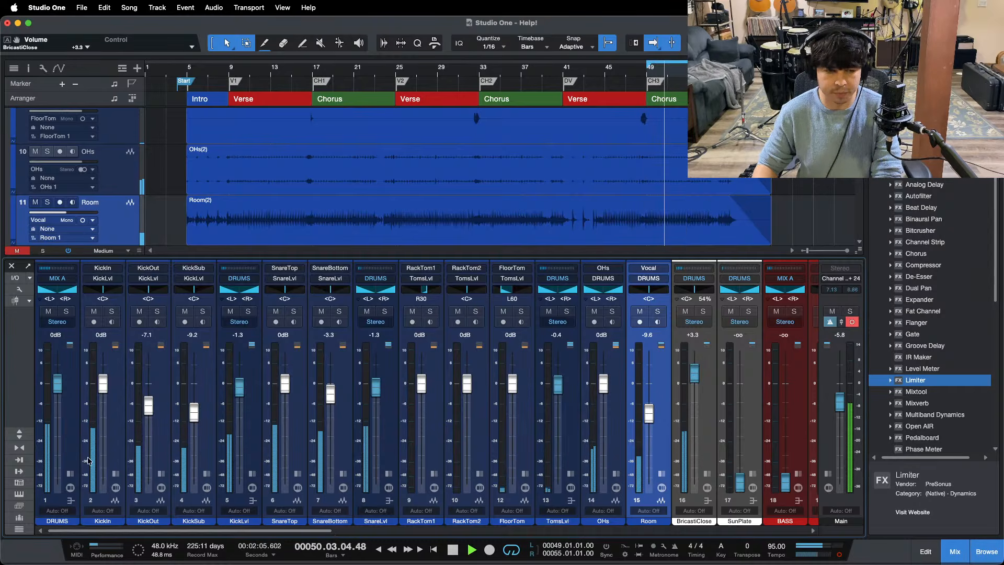
Step: Open the Limiter on the DRUMS bus and compare its level with the KickLvl bus muted and unmuted
left_click(71, 475)
double_click(97, 289)
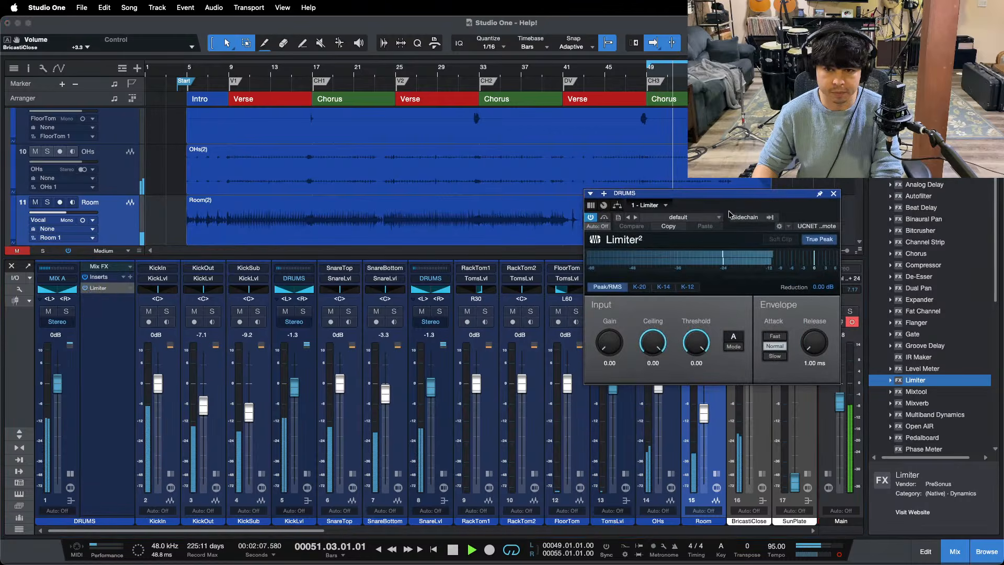
left_click_drag(784, 212, 599, 249)
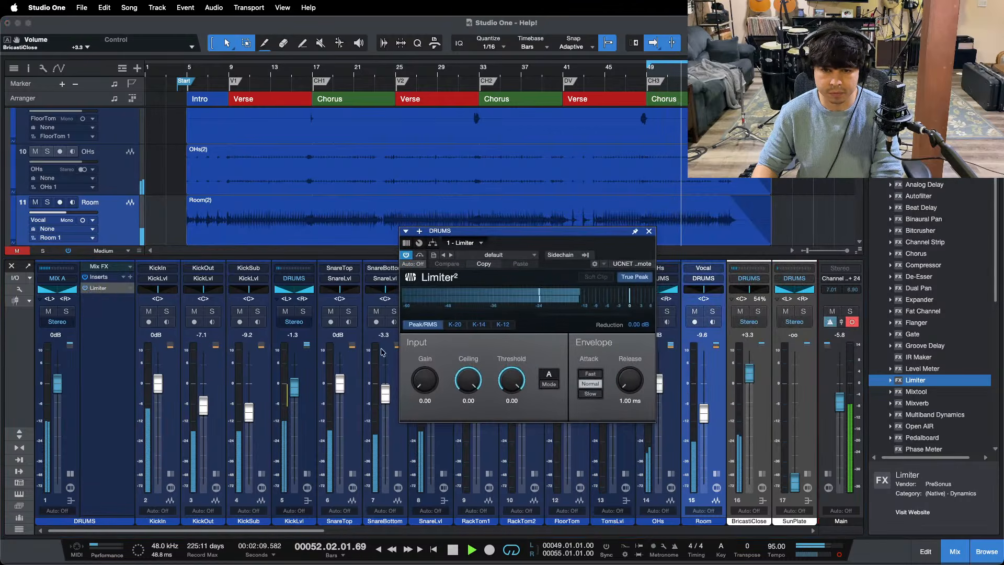
left_click(286, 312)
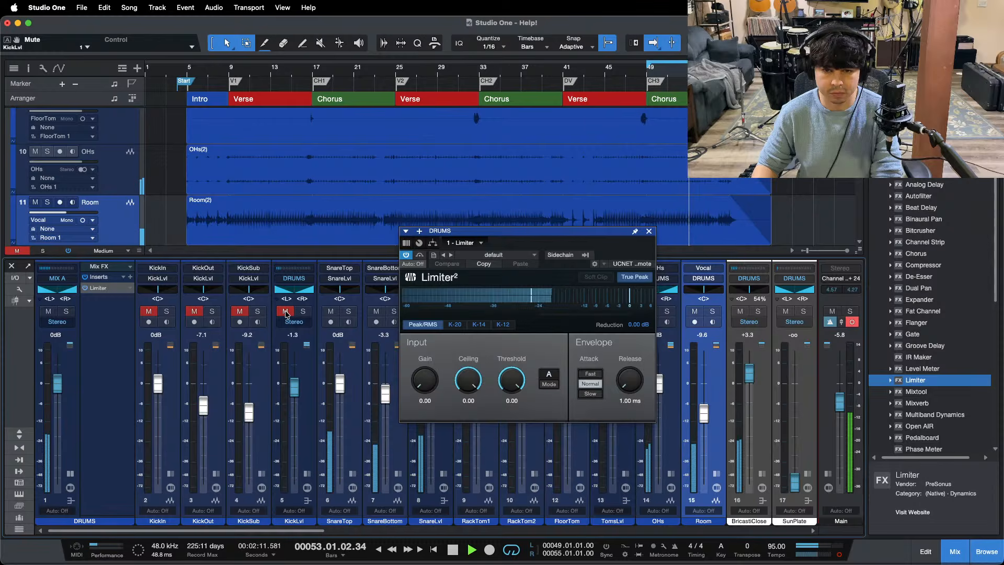
left_click(286, 312)
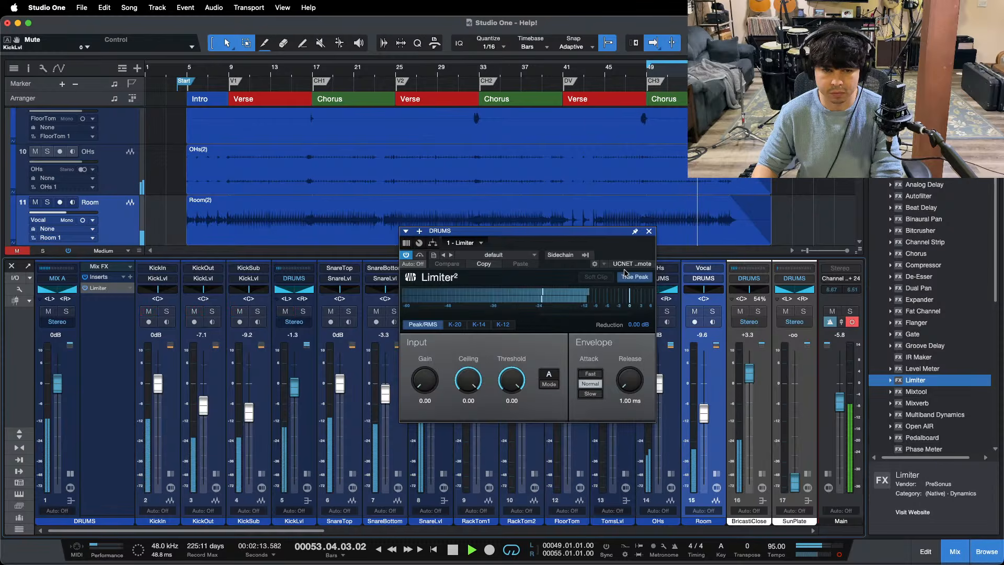
Step: Compare the DRUMS limiter's level with the SnareLvl bus muted and unmuted, and close the limiter
left_click_drag(502, 231, 534, 227)
left_click(422, 312)
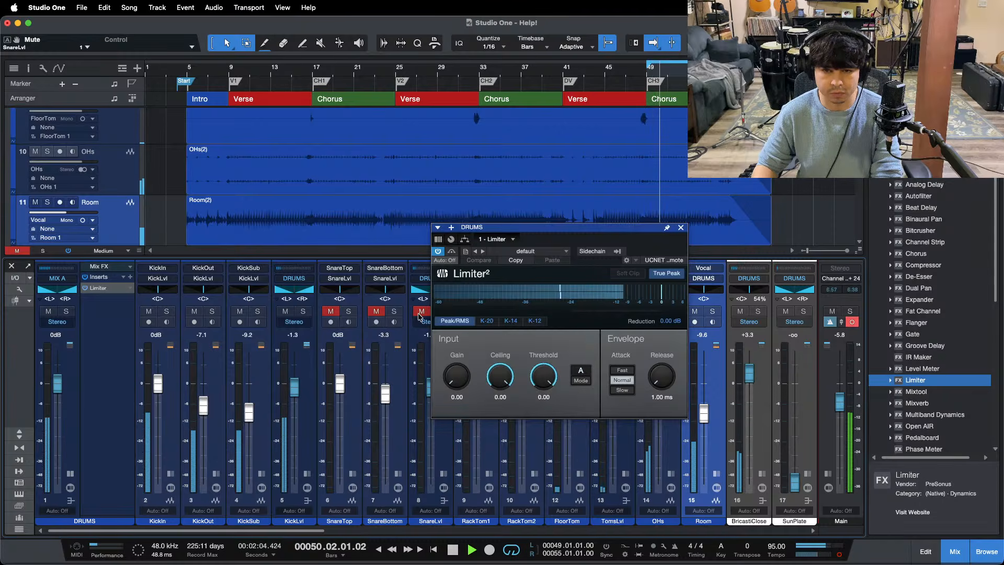
left_click(422, 313)
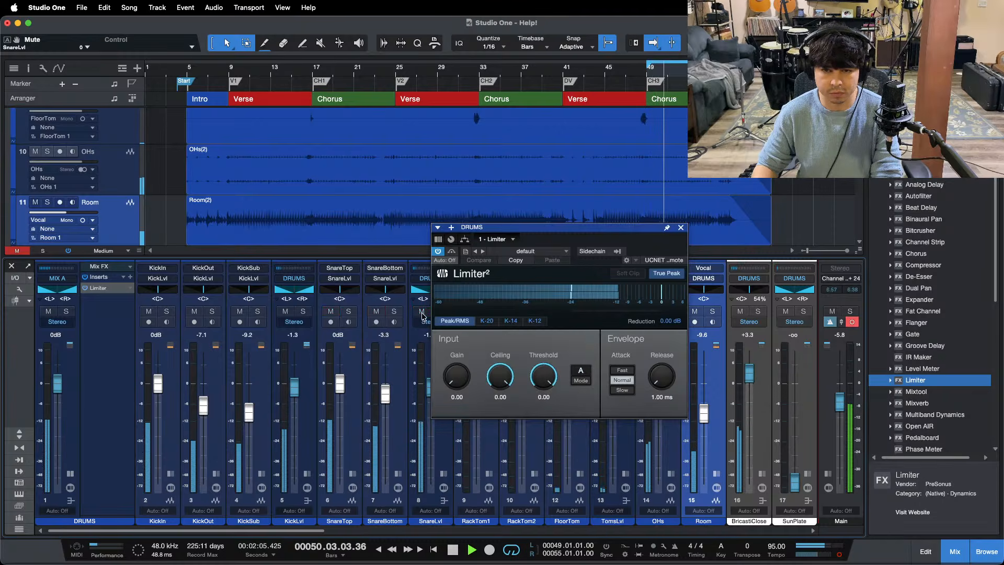
left_click(681, 228)
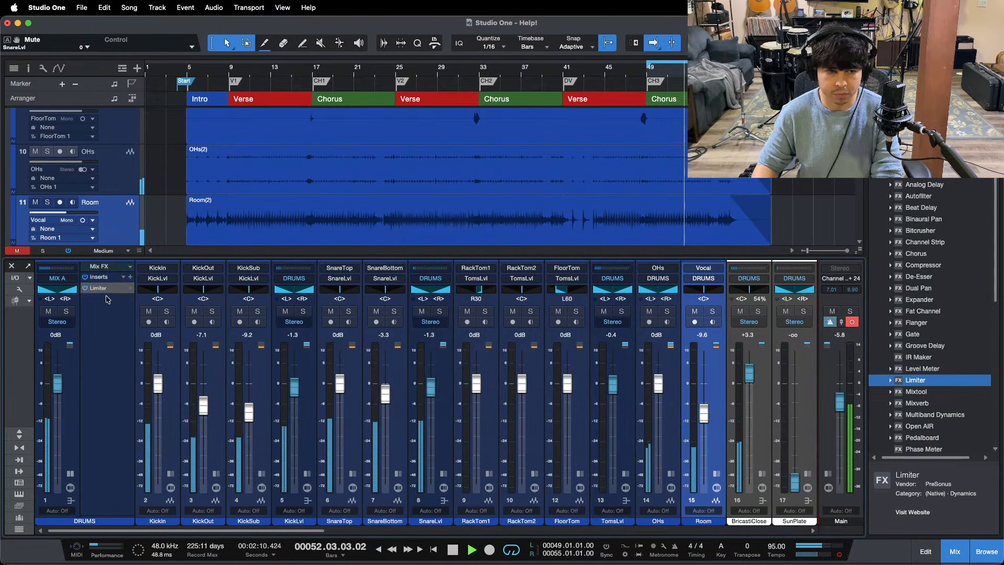
Step: Switch the DRUMS limiter from True Peak to Soft Clip, set its ceiling to -9.00 dB and close it
left_click(99, 288)
left_click(662, 276)
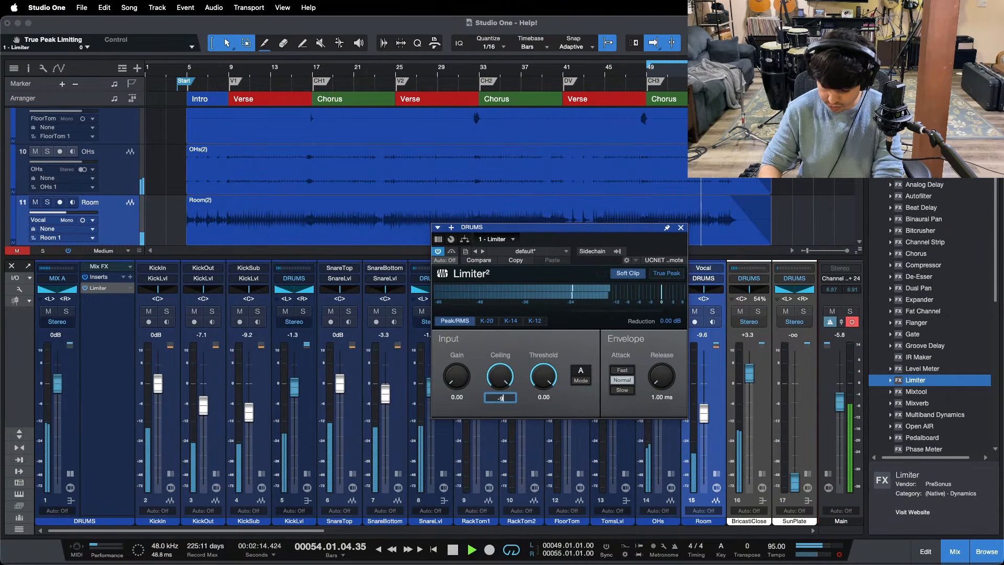
key("Return")
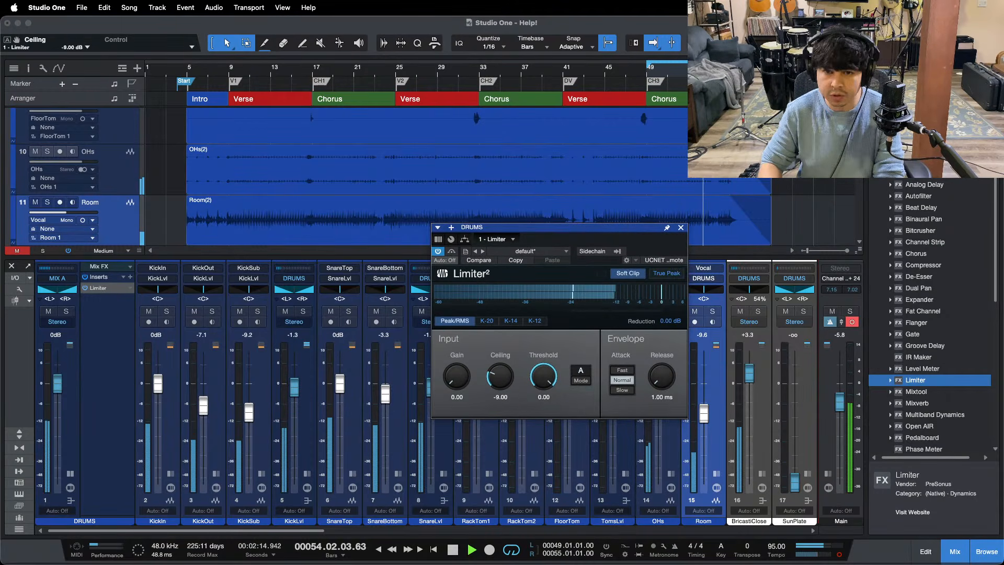
left_click(681, 228)
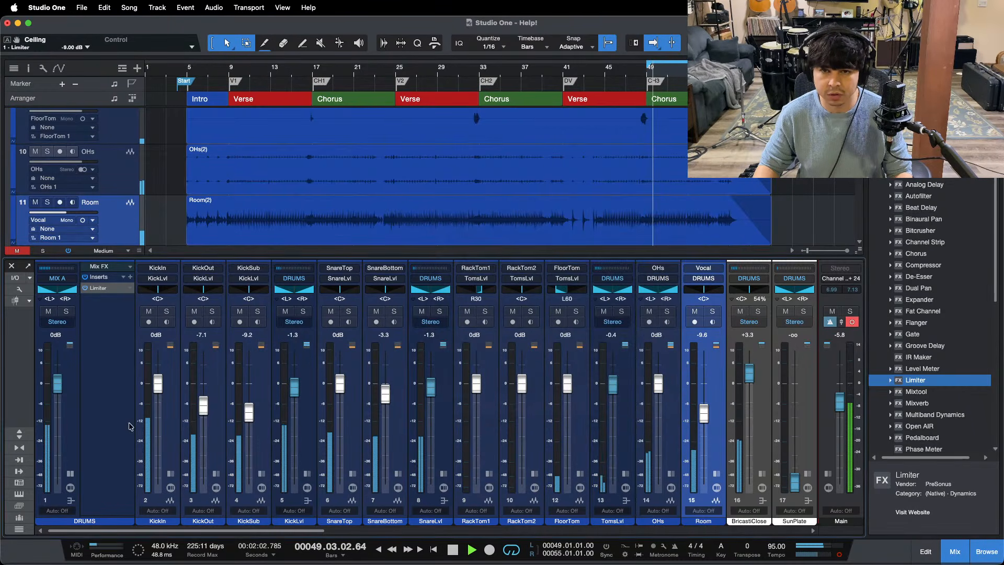
left_click(75, 473)
Step: Zoom the timeline in around bar 33 and play the floor tom fill leading into the second chorus
left_click(475, 72)
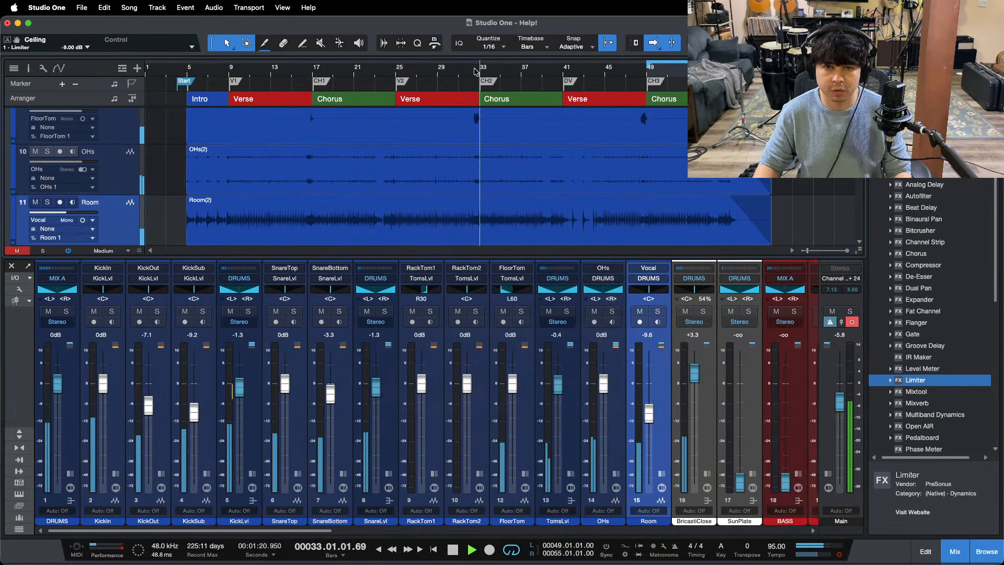
left_click_drag(475, 72, 474, 90)
left_click(458, 72)
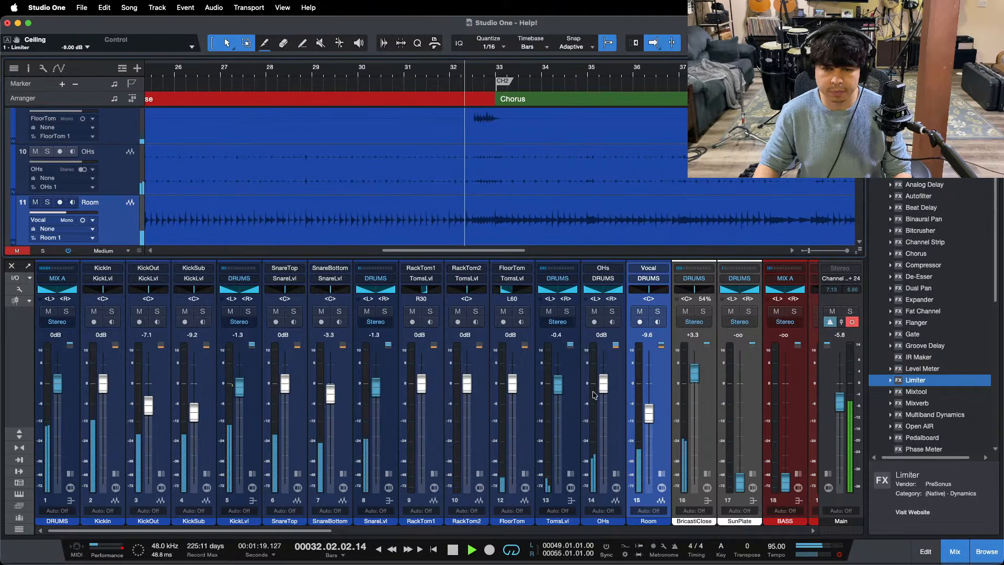
Step: Open the OHs channel's Pro EQ and replay the floor tom fill to examine its spectrum
left_click(615, 474)
left_click(642, 278)
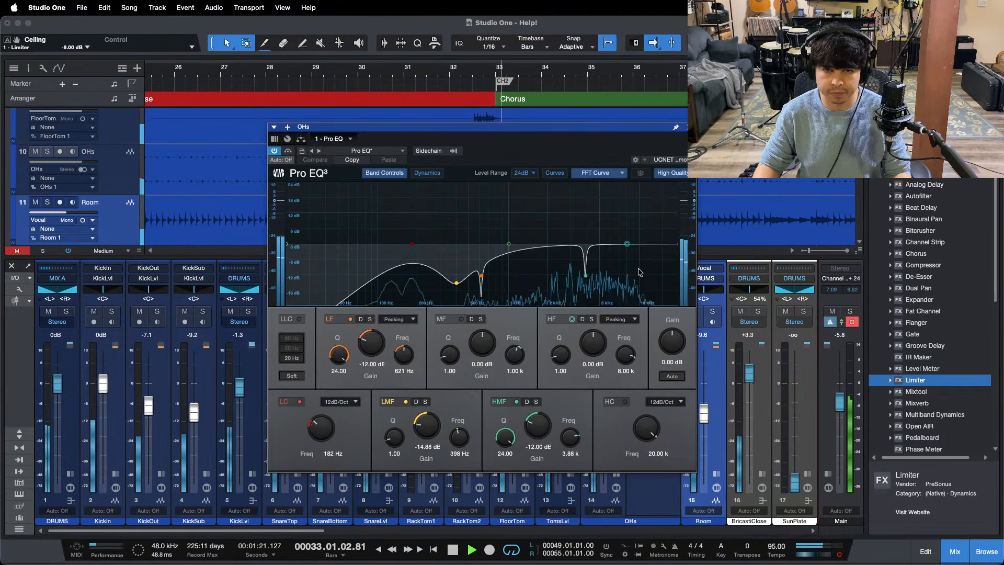
left_click(474, 72)
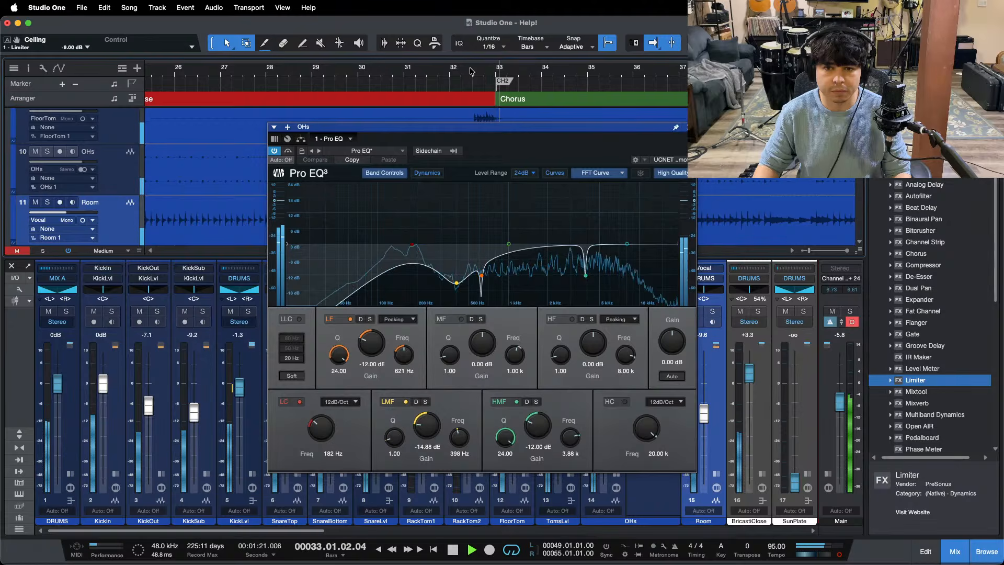
left_click(471, 72)
Step: Mute the OHs, replay the floor tom fill without them and close the Pro EQ
left_click_drag(484, 127, 140, 131)
left_click(595, 311)
left_click(469, 73)
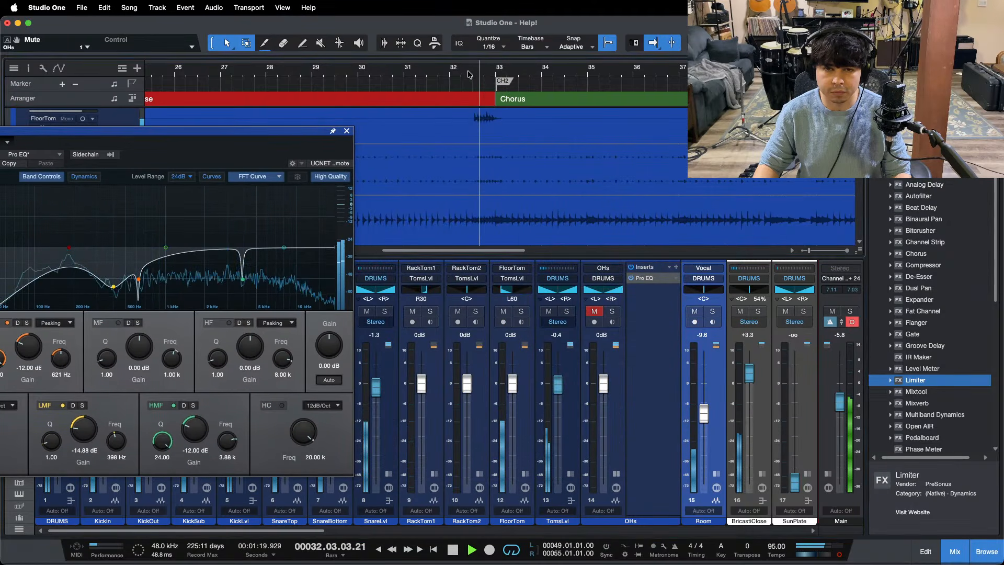
left_click(347, 131)
Step: Replay the floor tom fill, soloing the TomsLvl bus for comparison and unsoloing it again
left_click(472, 71)
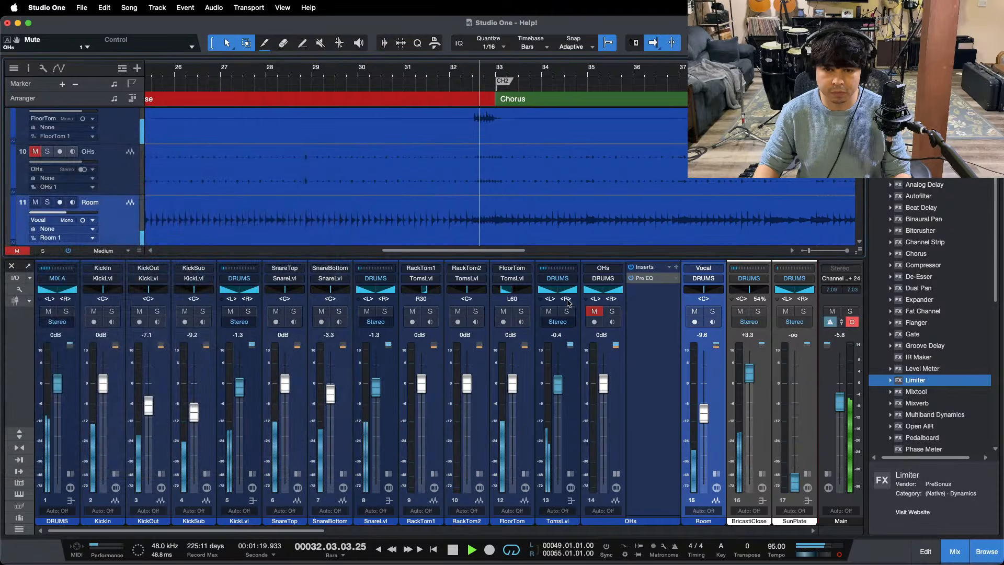
left_click(566, 311)
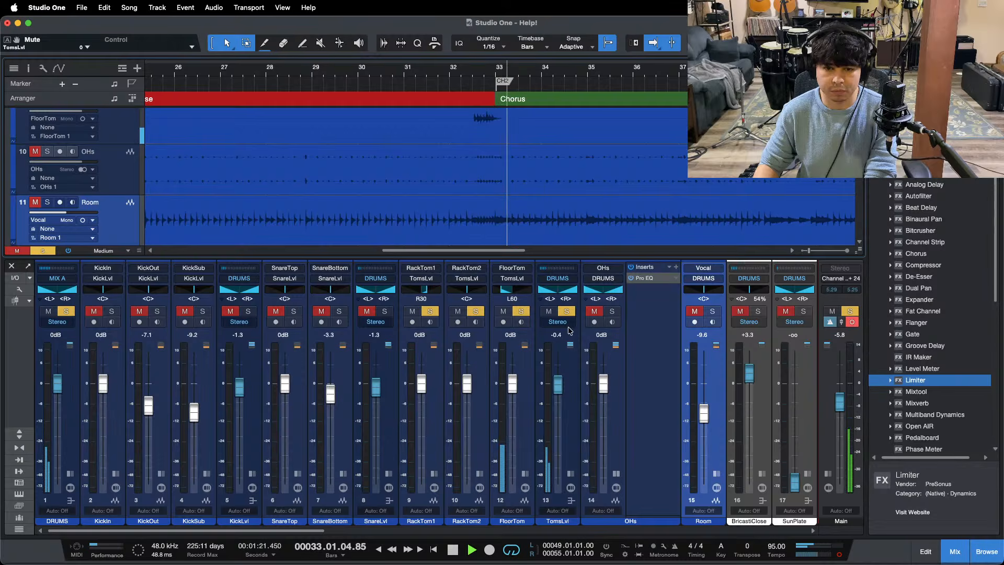
left_click(567, 312)
Step: Play from the third chorus at bar 49 and unmute the OHs
key("KP_1")
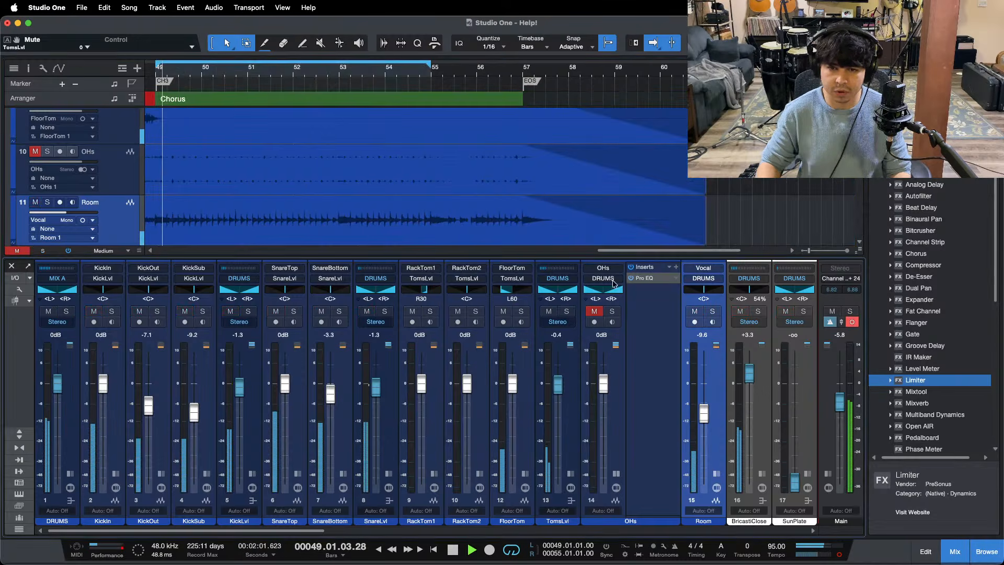
left_click(594, 312)
scroll(430, 71, "left", 3)
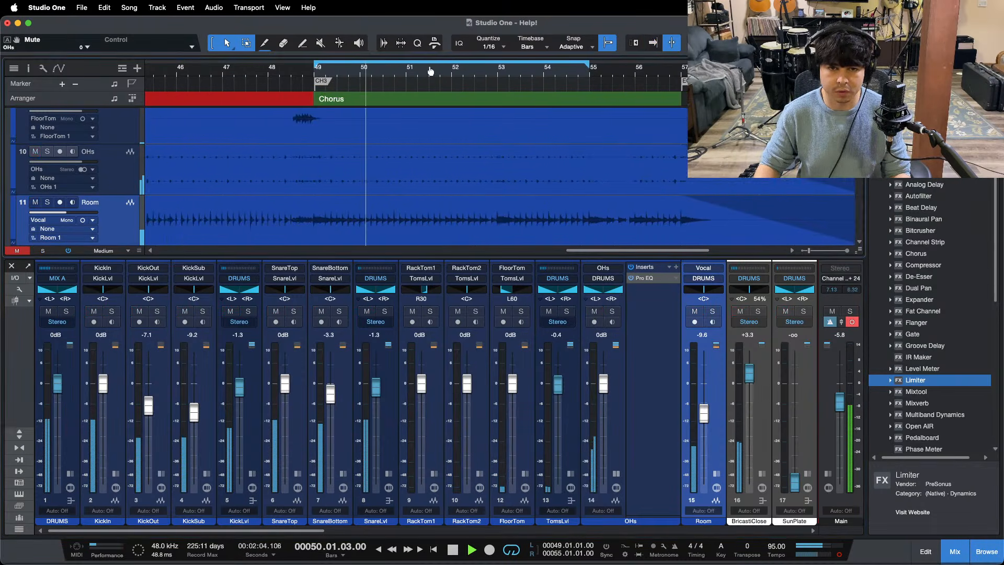
Step: Collapse the OHs inserts and add a Limiter at the end of the KickLvl bus insert chain
left_click(616, 474)
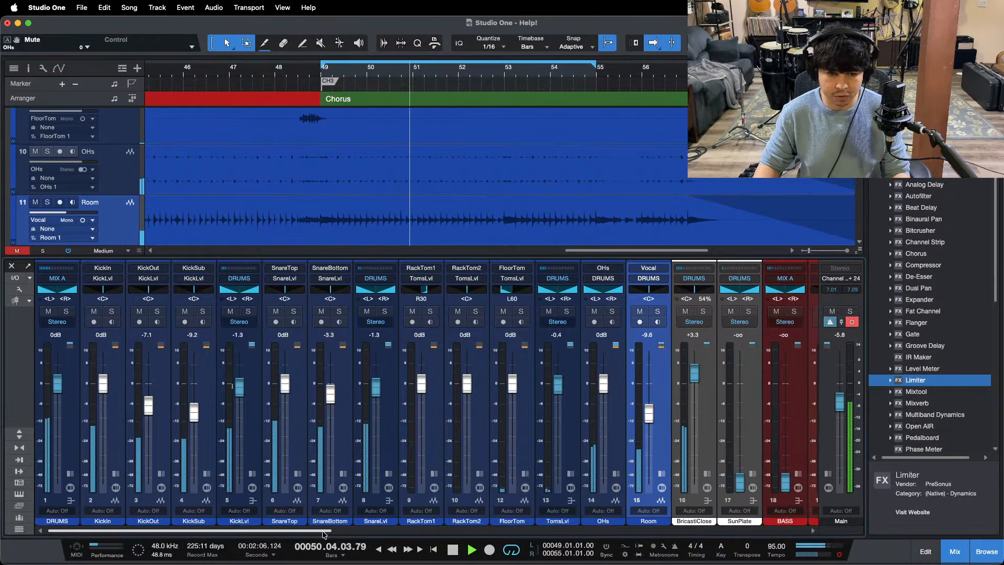
left_click_drag(323, 531, 327, 531)
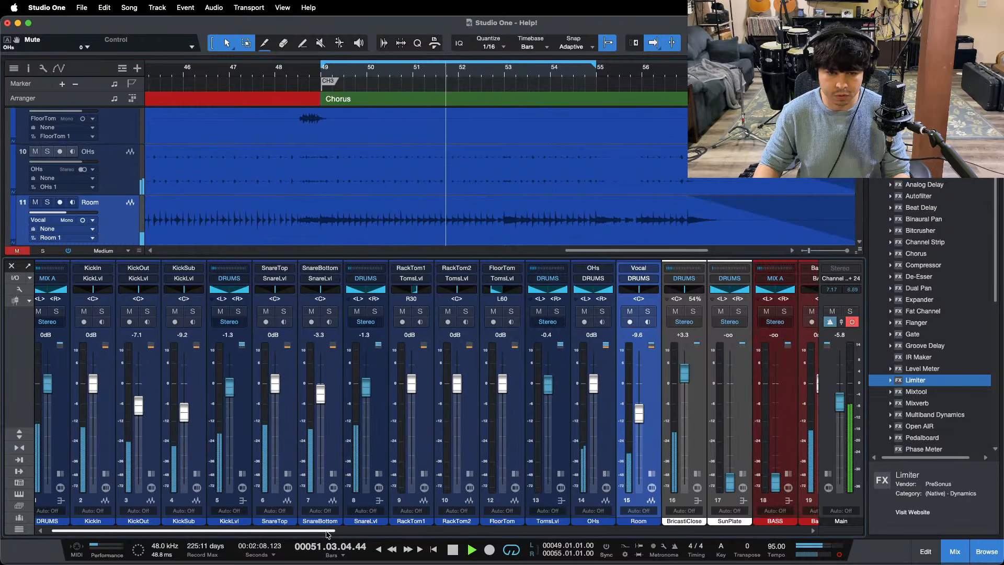
mouse_move(328, 531)
left_mouse_down()
mouse_move(409, 531)
mouse_move(323, 531)
left_mouse_up()
left_click(244, 442)
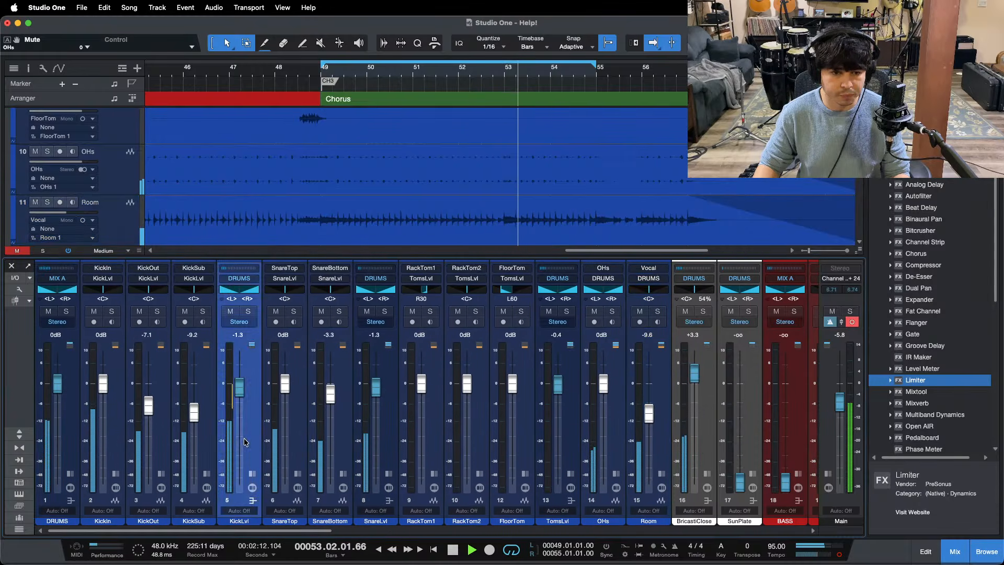
left_click(252, 501)
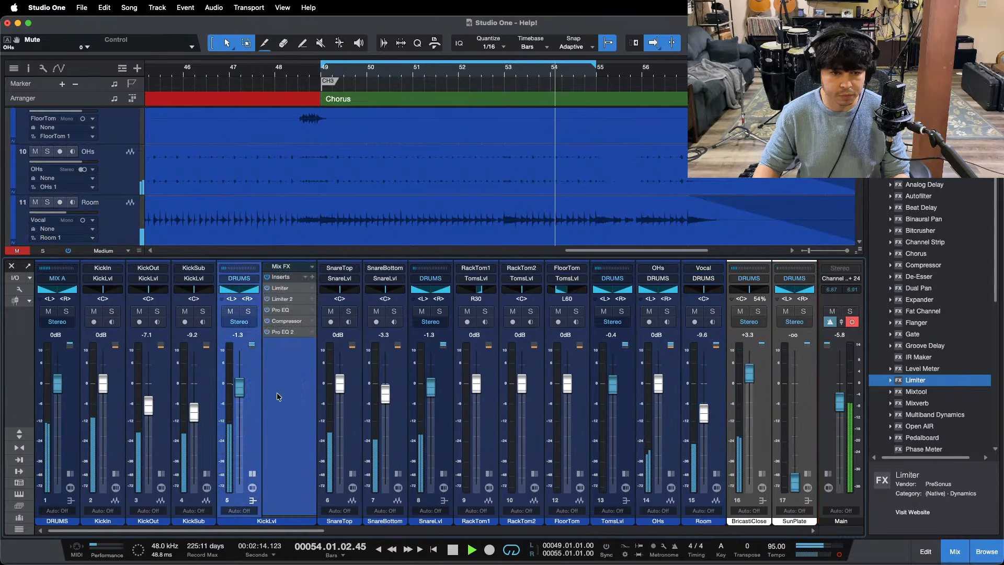
left_click_drag(917, 382, 293, 367)
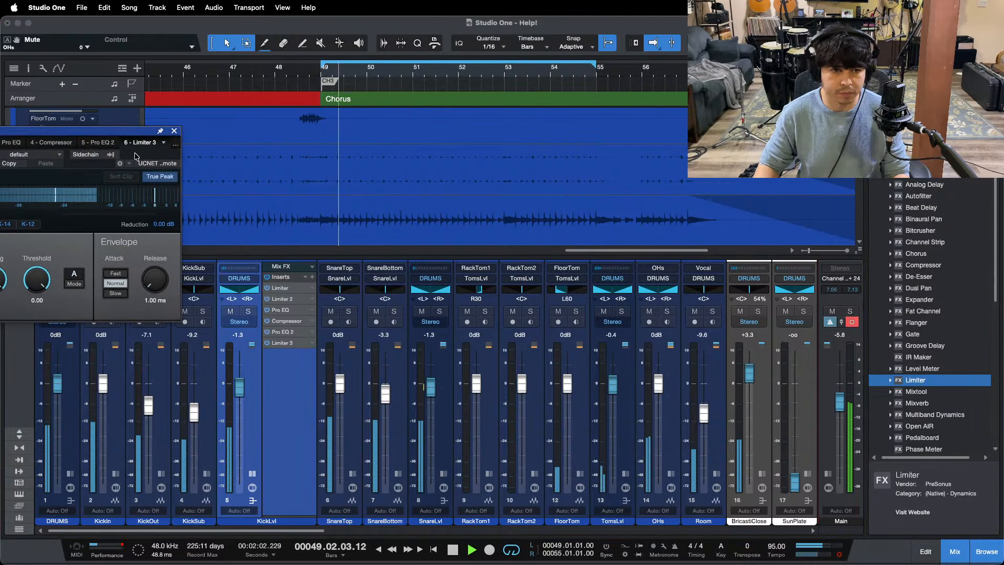
left_click_drag(122, 134, 668, 267)
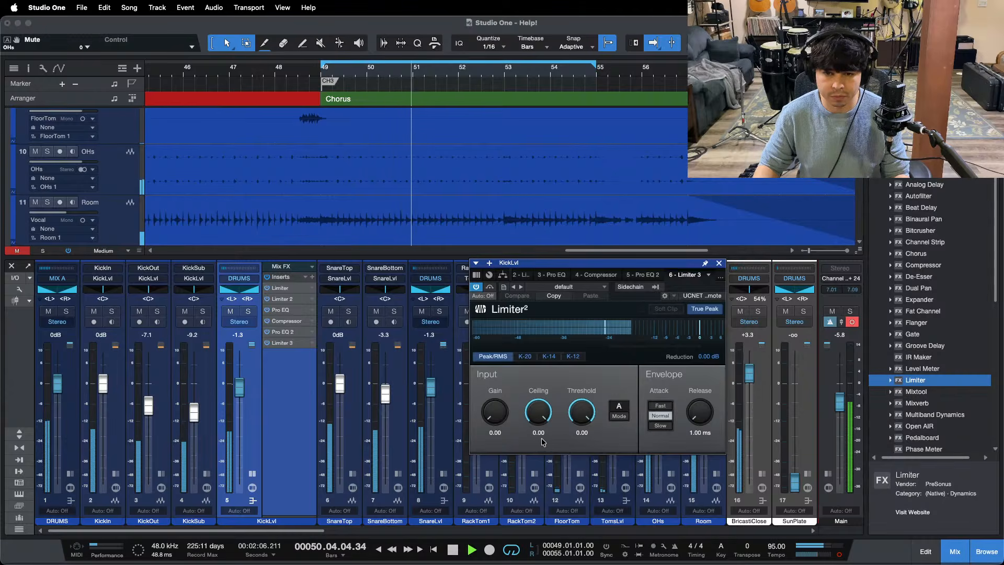
Step: Set the new KickLvl limiter's ceiling to -10.00 and the KickLvl bus level to -0.8 dB, closing the limiter and inserts
left_click_drag(542, 442, 542, 487)
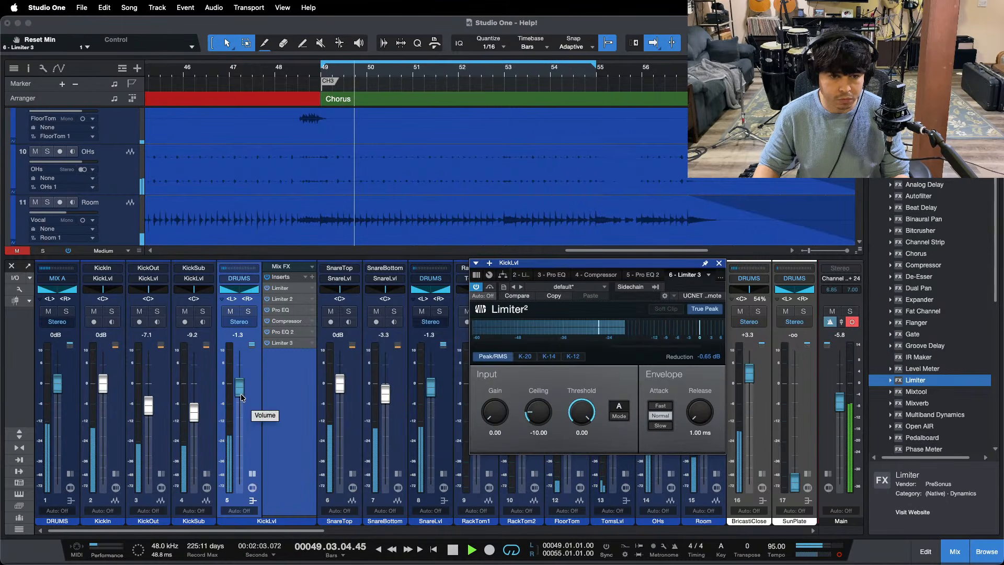
left_click_drag(239, 388, 240, 386)
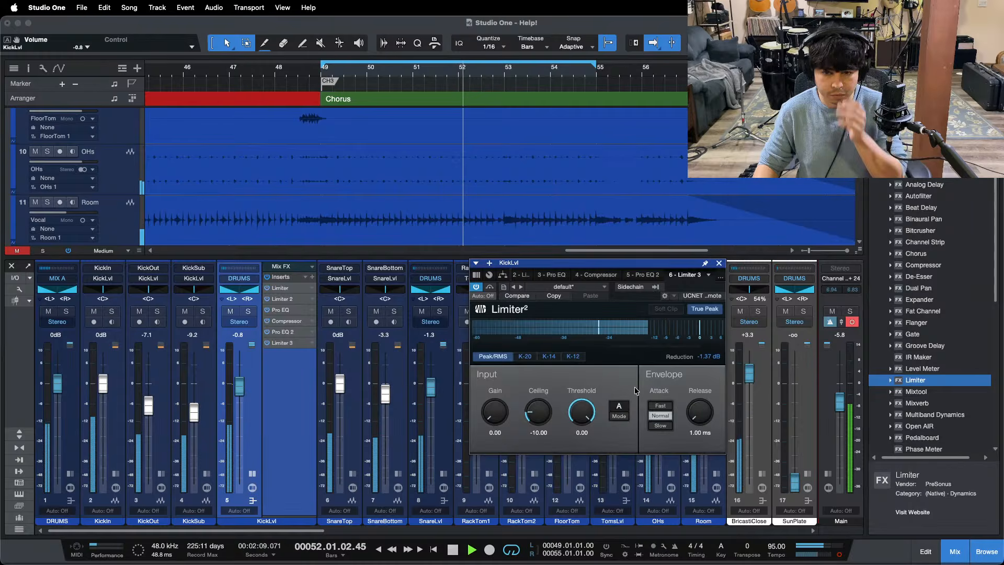
left_click(720, 263)
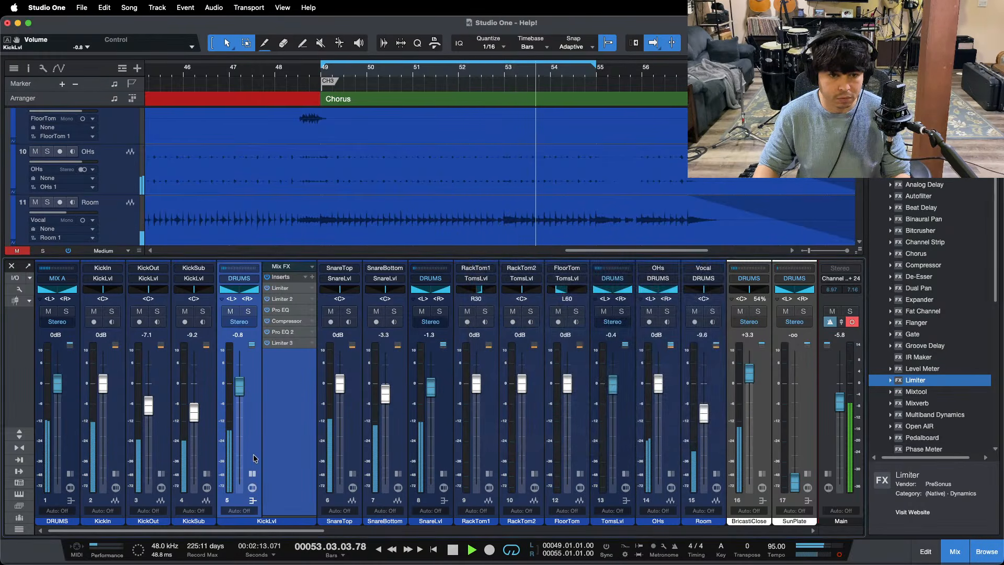
left_click(252, 474)
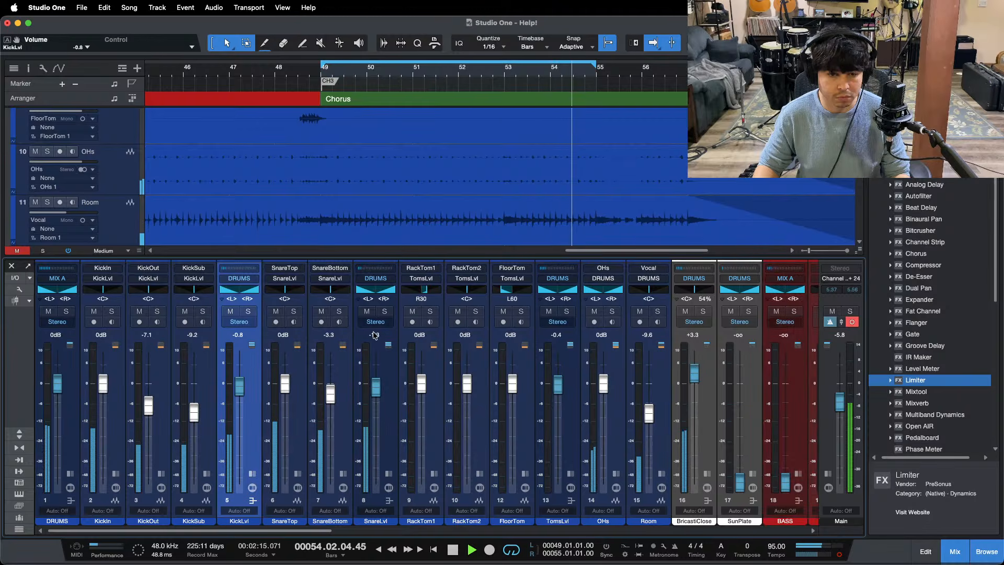
key("space")
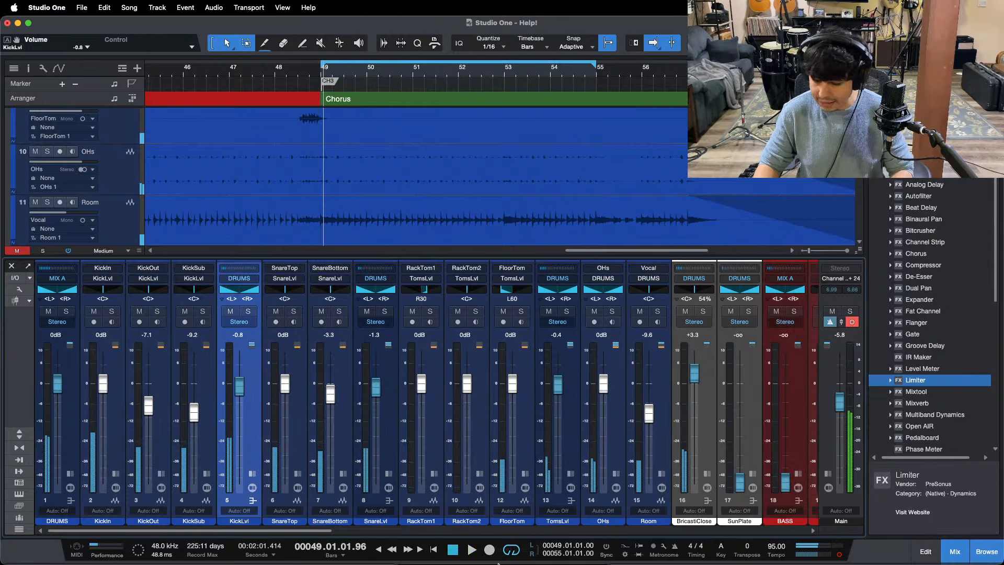
left_click(548, 543)
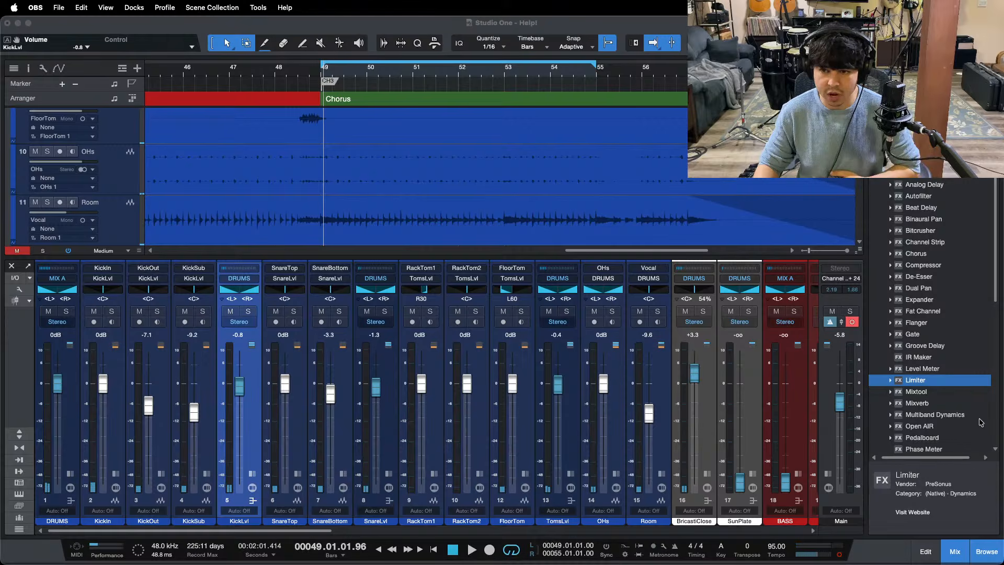
left_click(961, 503)
Step: Replay the third chorus and compare the drum balance by briefly muting the OHs channel and the SnareLvl bus
key("space")
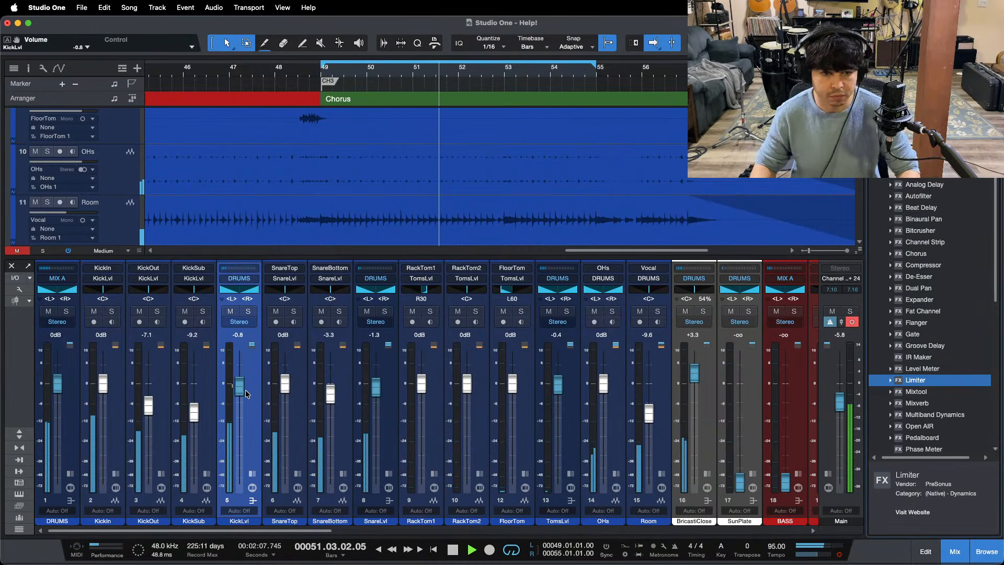
scroll(283, 328, "right", 7)
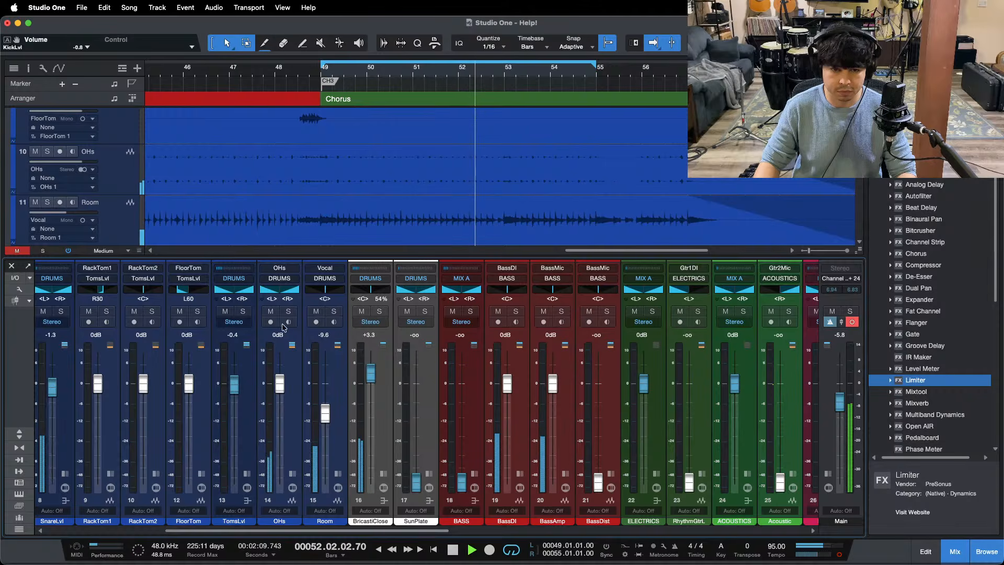
scroll(280, 383, "down", 2)
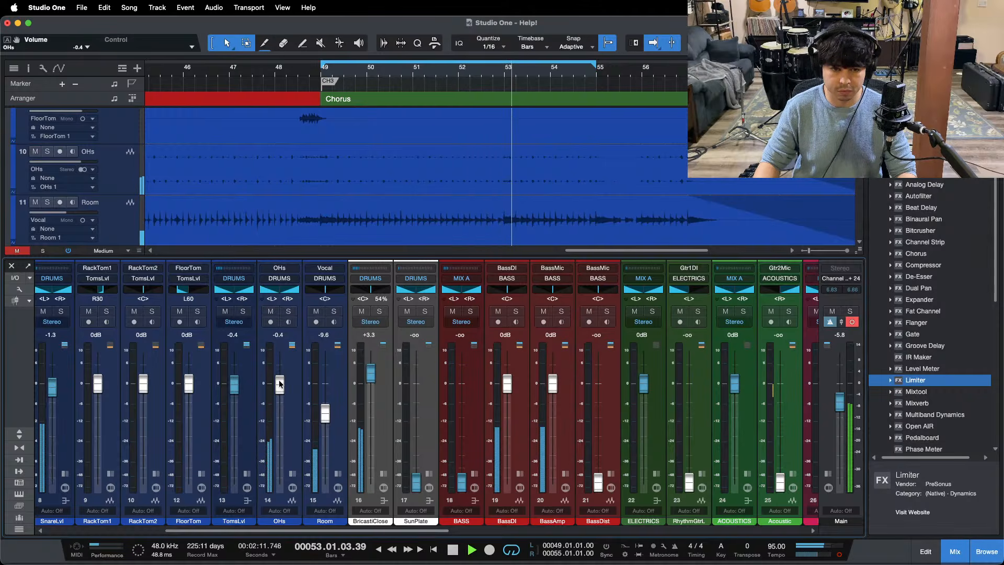
scroll(279, 383, "up", 2)
left_click(268, 312)
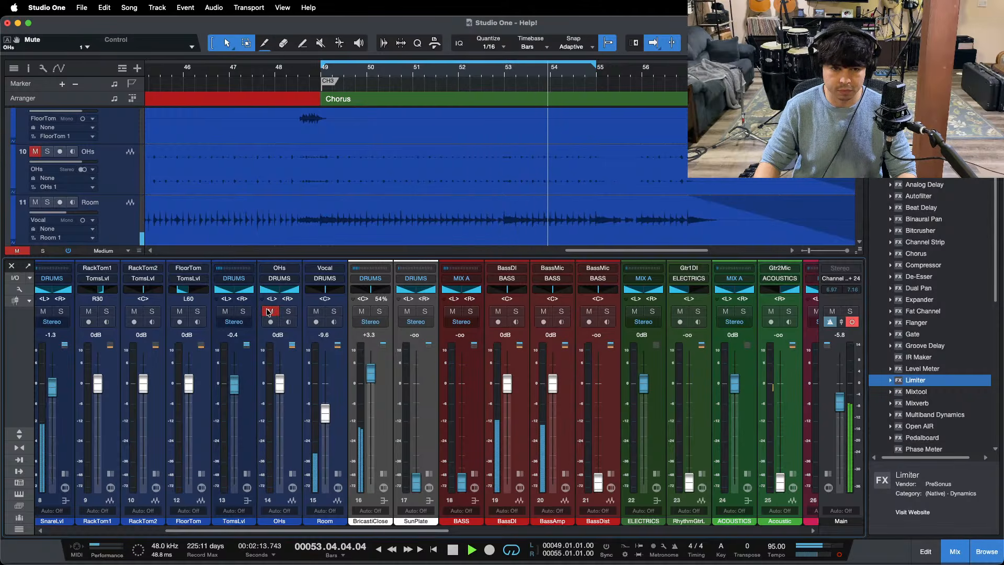
left_click(269, 312)
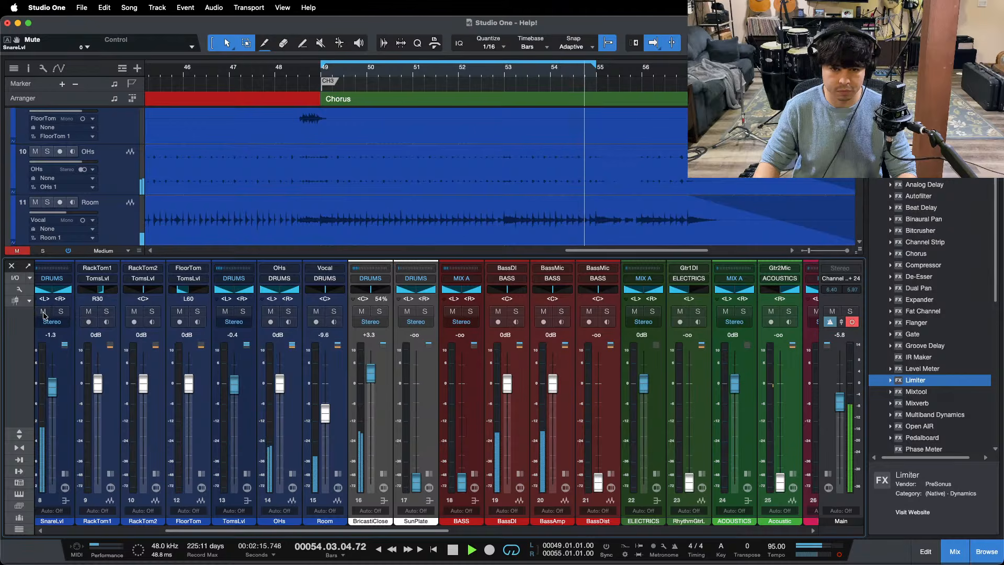
left_click(62, 312)
left_click(62, 313)
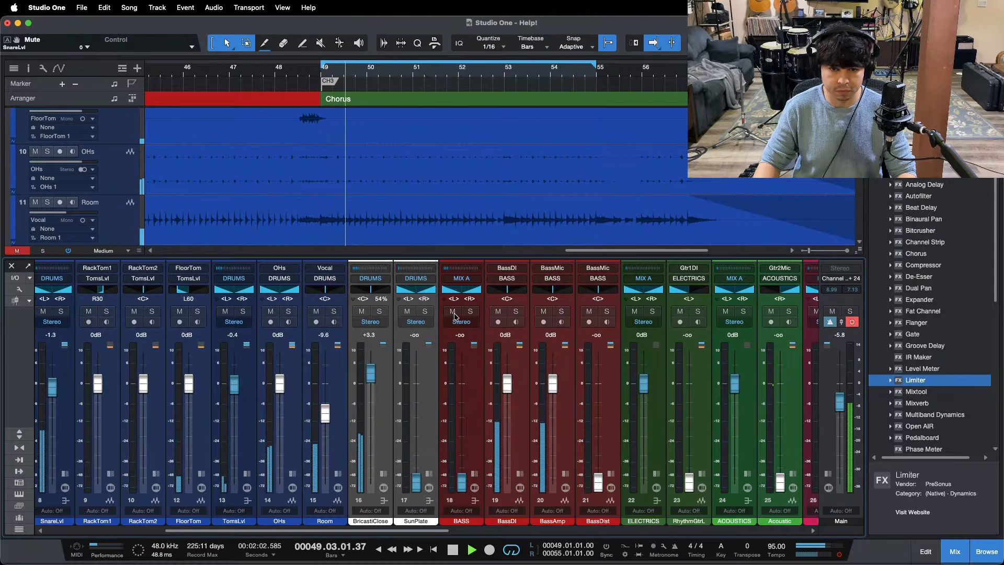
Step: Raise the BASS bus to 0 dB and solo it with its inserts shown and the bass tracks in view
left_click(462, 482, "super")
left_click(482, 403)
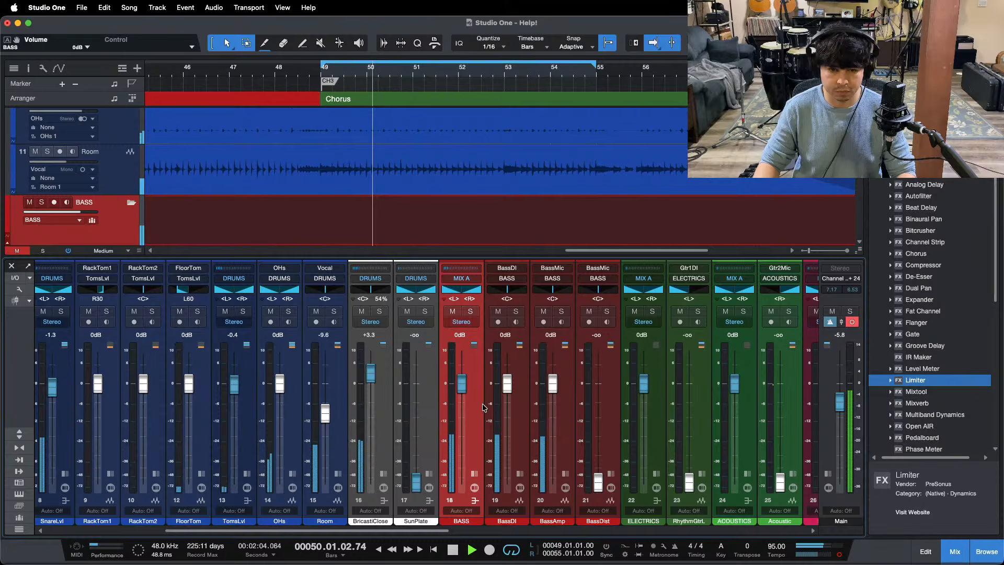
left_click(475, 475)
left_click(575, 473)
left_click(574, 474)
left_click(469, 311)
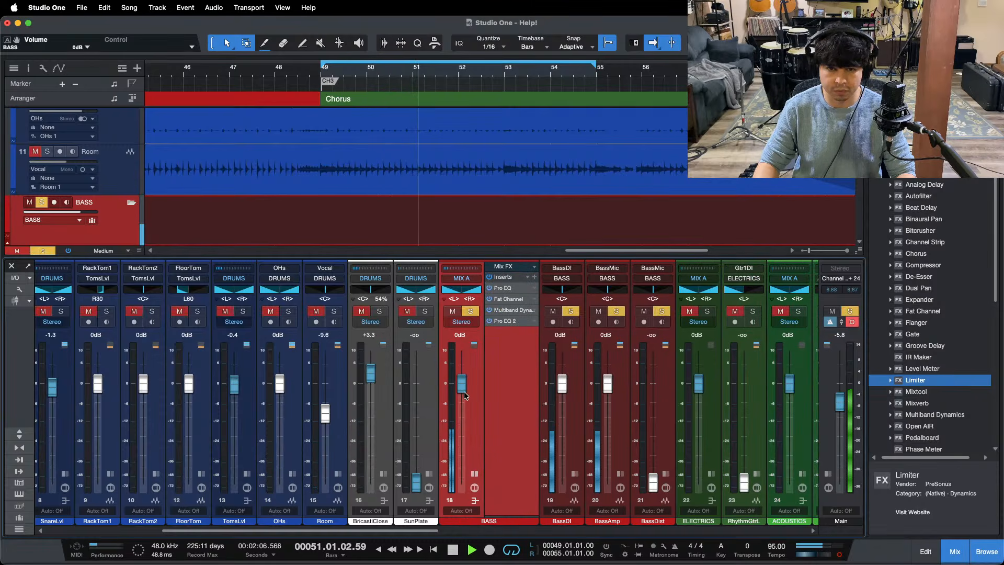
scroll(555, 229, "down", 1)
scroll(555, 229, "down", 3)
key("space")
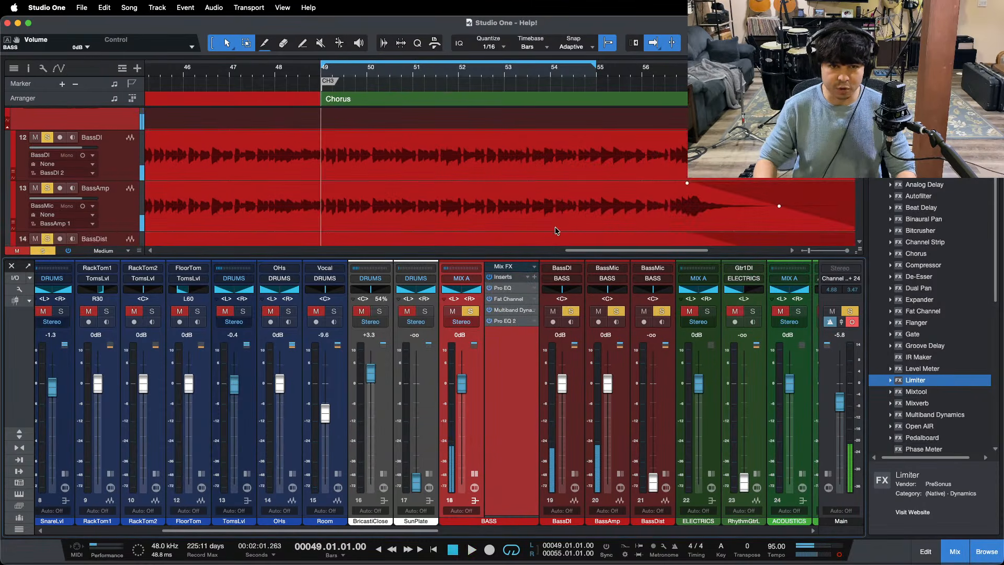
Step: Play the soloed bass and cut the LMF band of the BASS bus's first Pro EQ by 4.32 dB at about 198 Hz
left_click(510, 292)
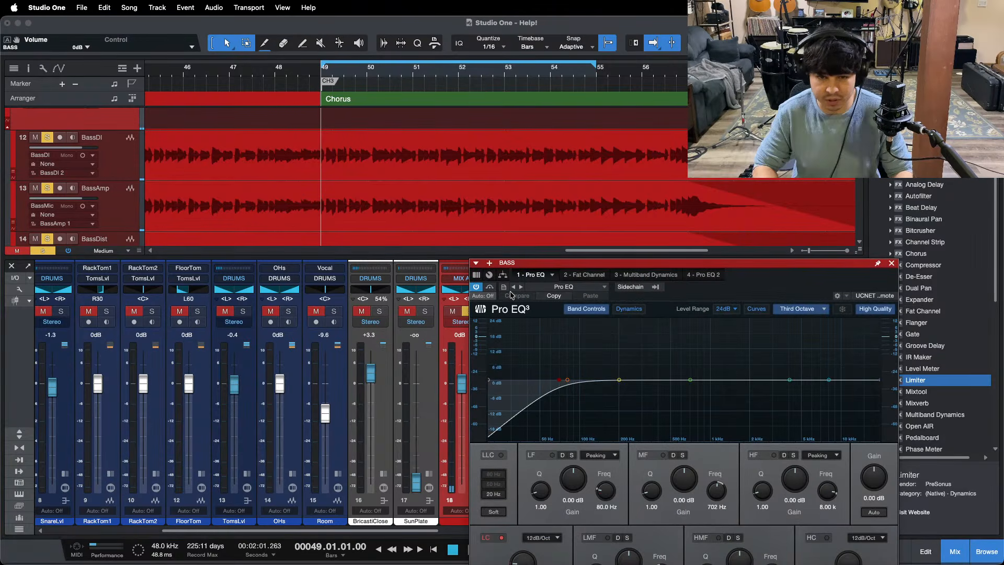
key("space")
left_click_drag(549, 262, 444, 225)
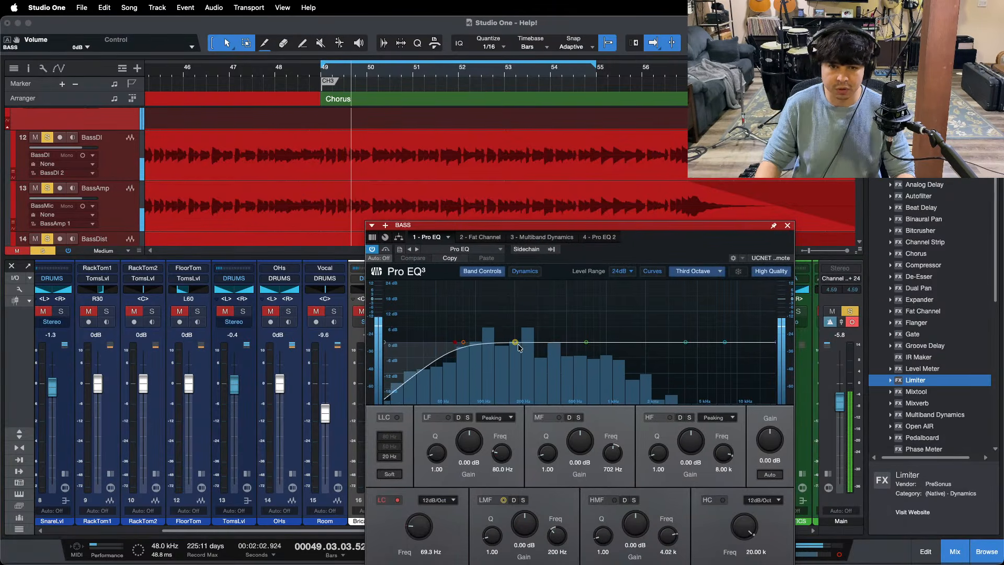
left_click_drag(516, 342, 517, 297)
double_click(533, 526)
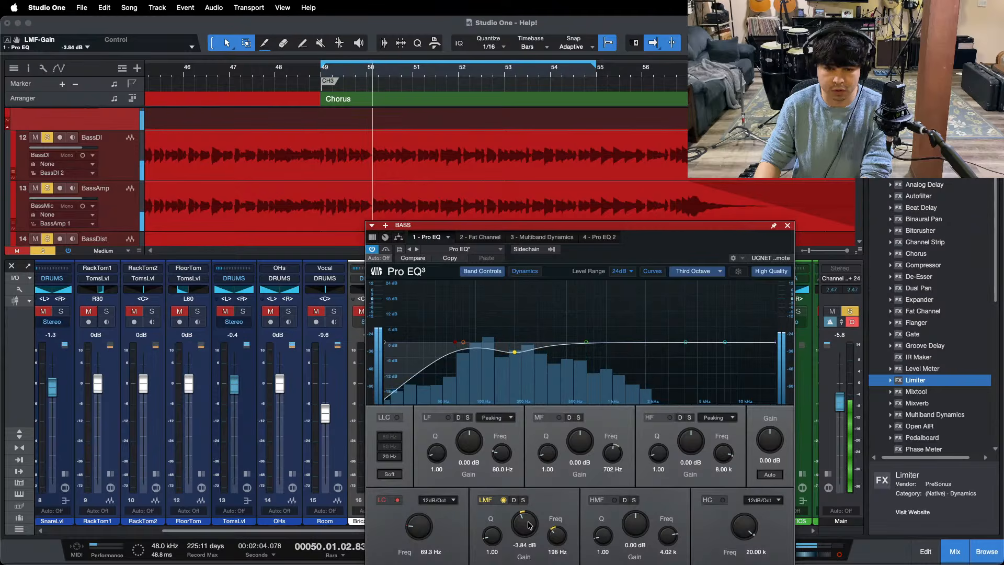
Step: Turn on the compressor in the BASS bus's Fat Channel, with input at -19.04 dB and output at -23.52 dB, playing from bar 46
left_click(480, 237)
left_click(602, 296)
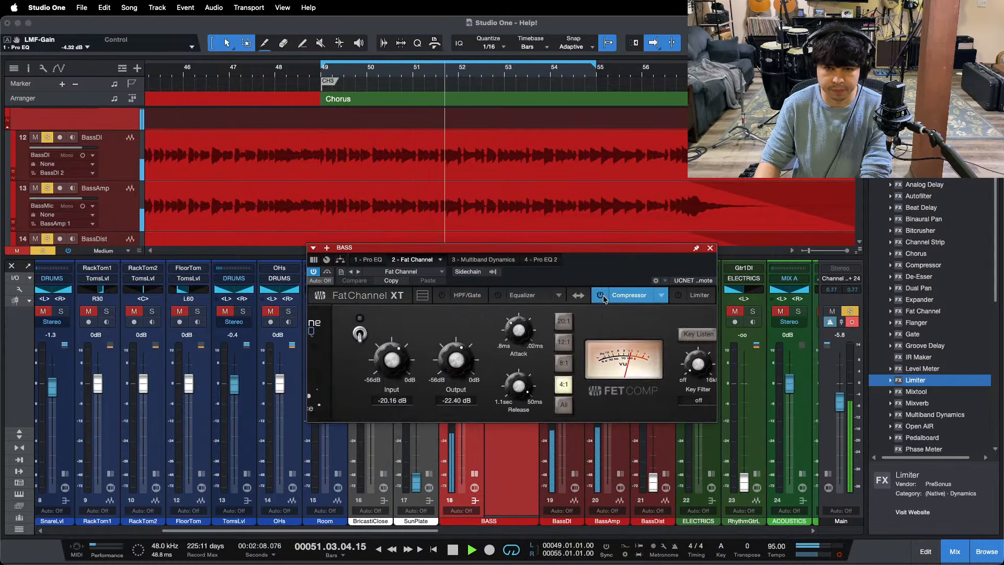
left_click(183, 77)
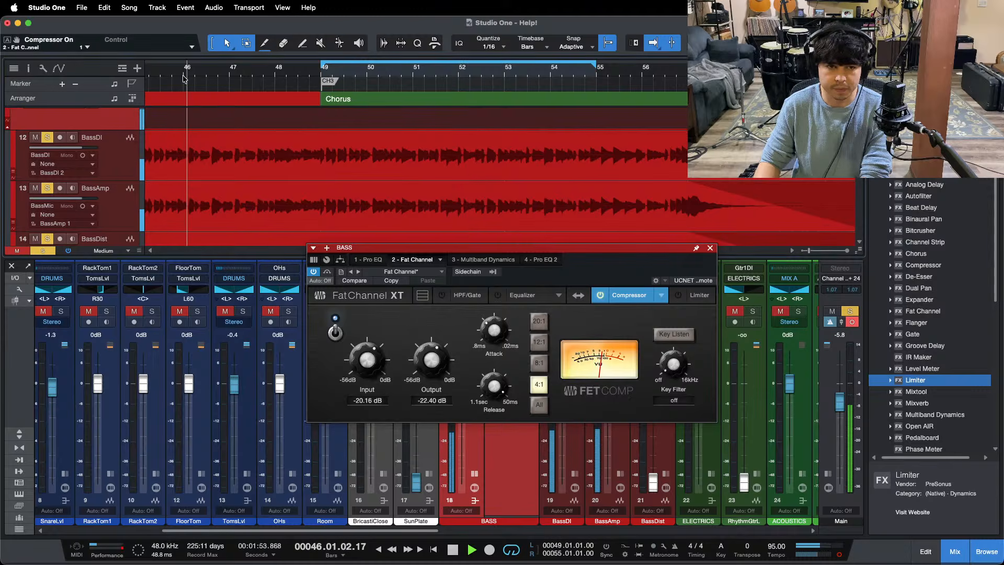
scroll(362, 356, "up", 1)
scroll(362, 355, "up", 1)
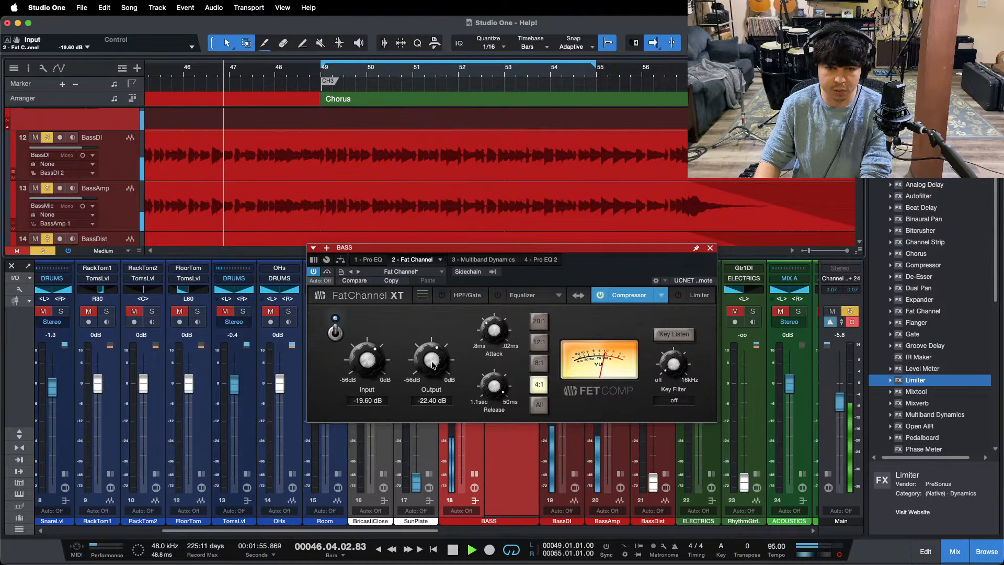
scroll(443, 365, "down", 2)
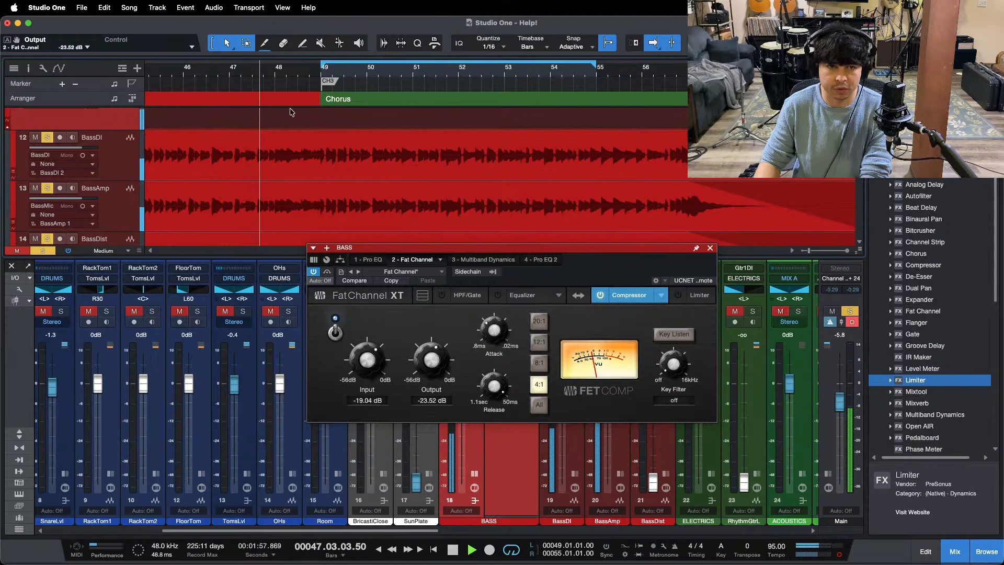
scroll(440, 84, "down", 5)
Step: Replay the bass around bar 37, set the compressor's input to -17.36 dB and output to -25.20 dB, and return to the third chorus
key("f")
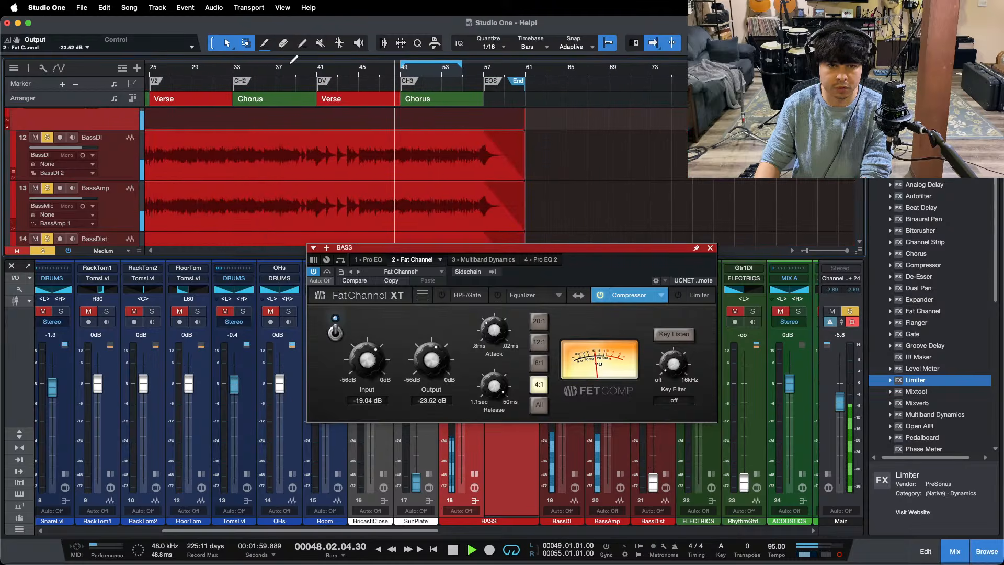
scroll(278, 73, "up", 7)
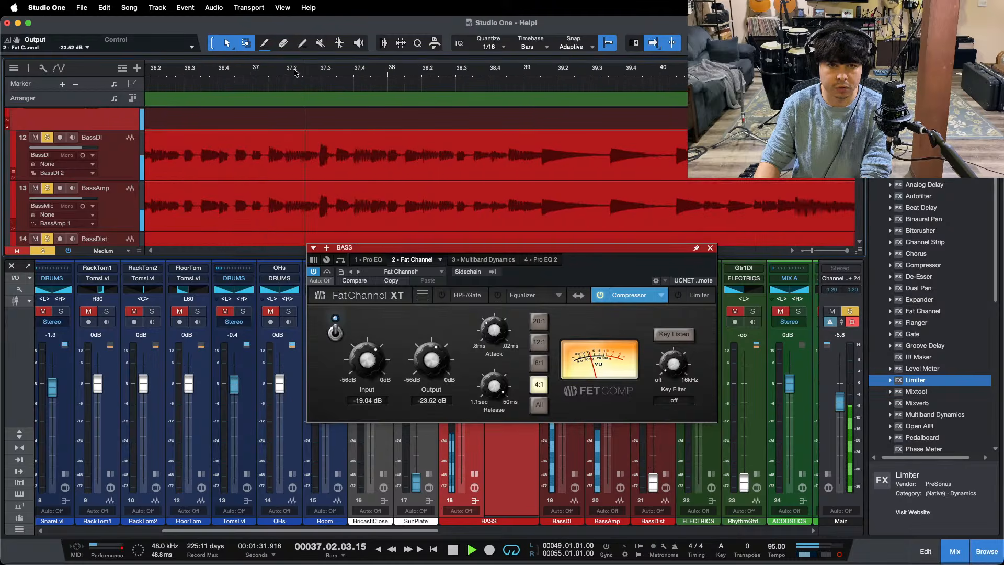
scroll(429, 364, "down", 1)
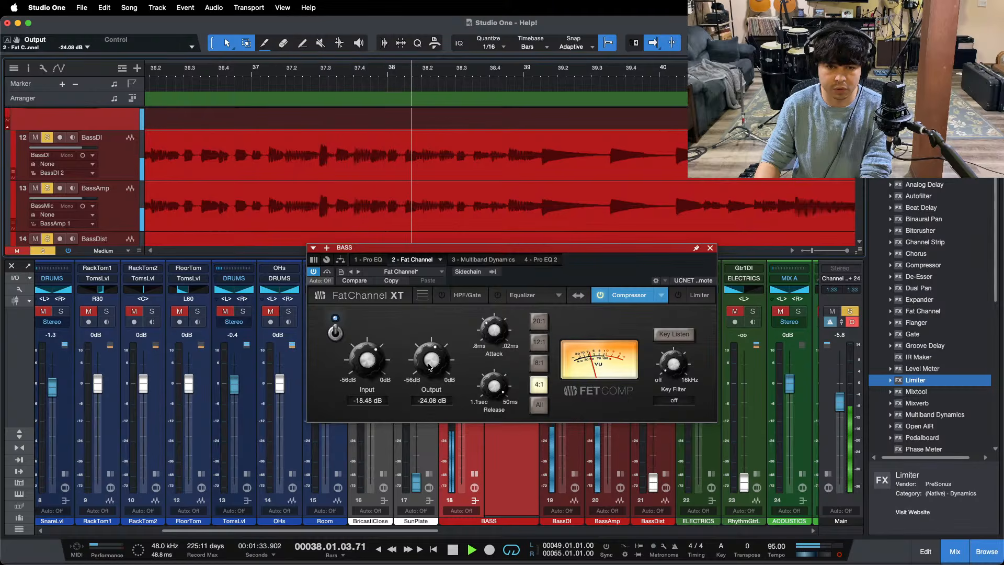
key("space")
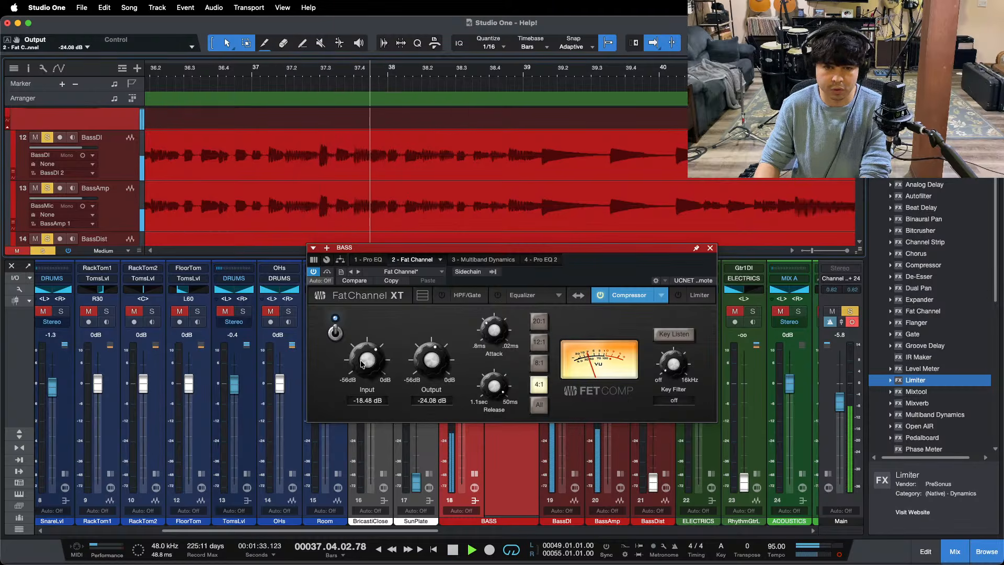
scroll(368, 362, "up", 1)
scroll(422, 362, "down", 1)
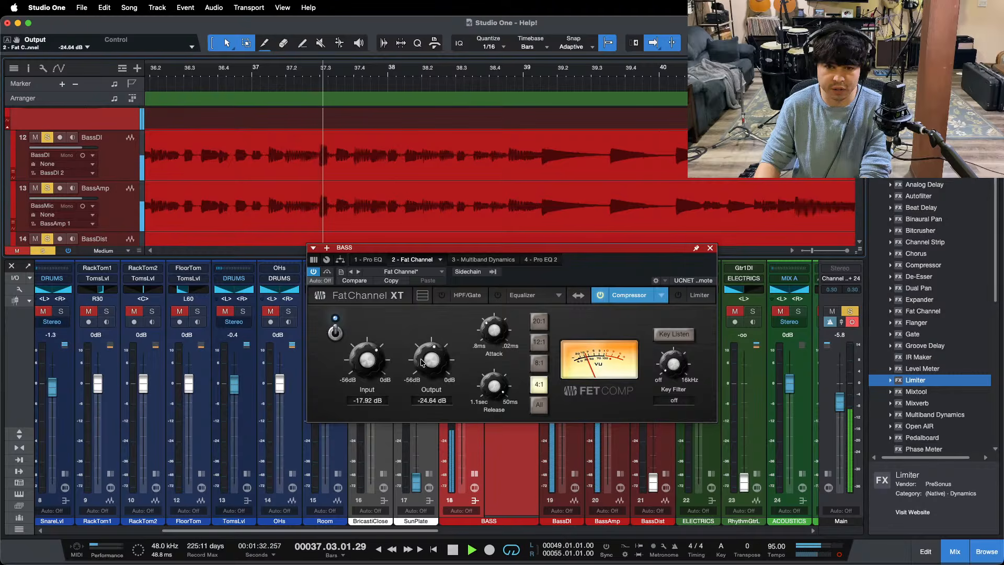
scroll(355, 363, "up", 1)
scroll(415, 362, "down", 1)
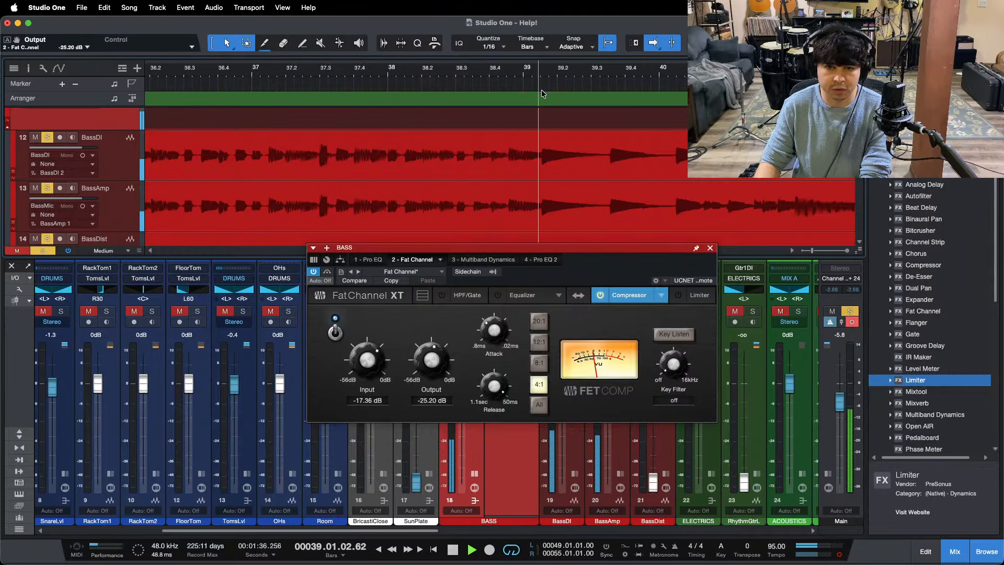
left_click_drag(571, 73, 442, 31)
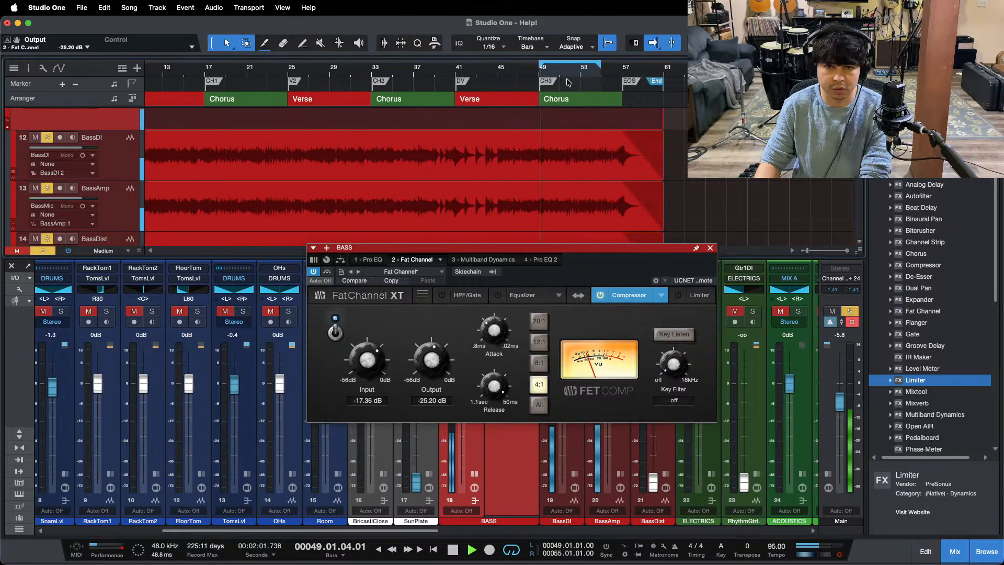
Step: Zoom in on the third chorus, open the BASS bus's Multiband Dynamics, and solo its L band
left_click_drag(570, 75, 454, 144)
left_click(487, 259)
left_click_drag(586, 277, 494, 185)
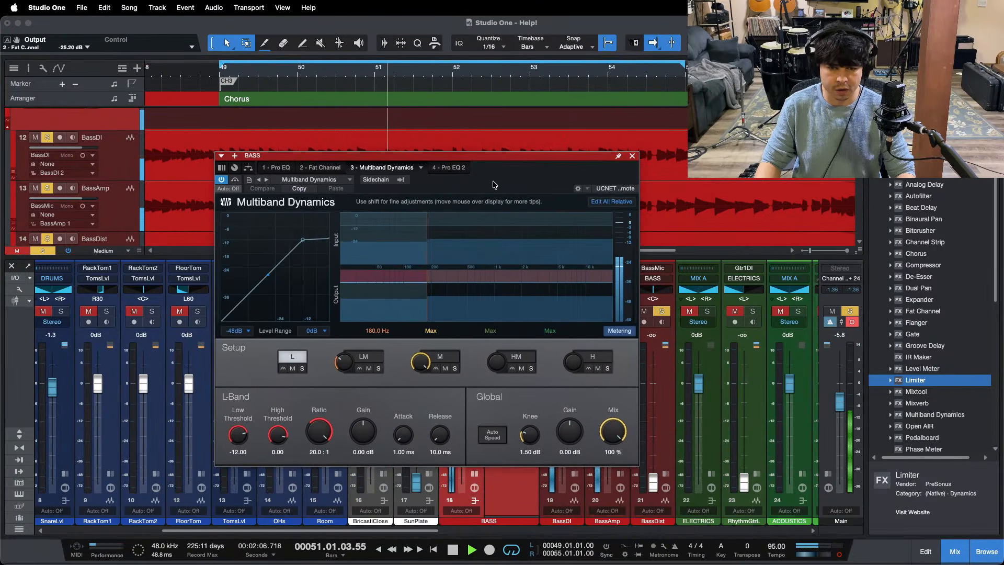
left_click(302, 369)
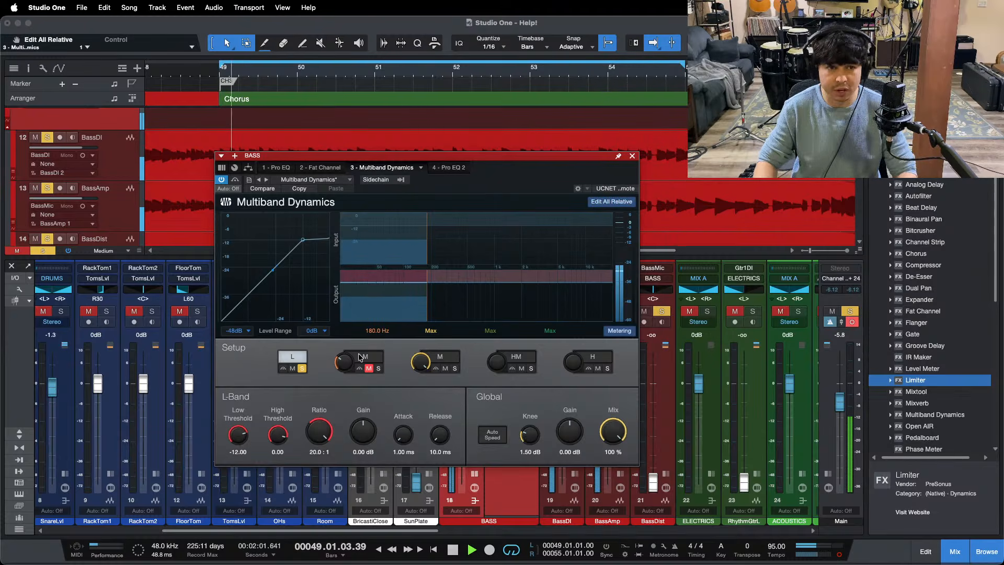
left_click(554, 547)
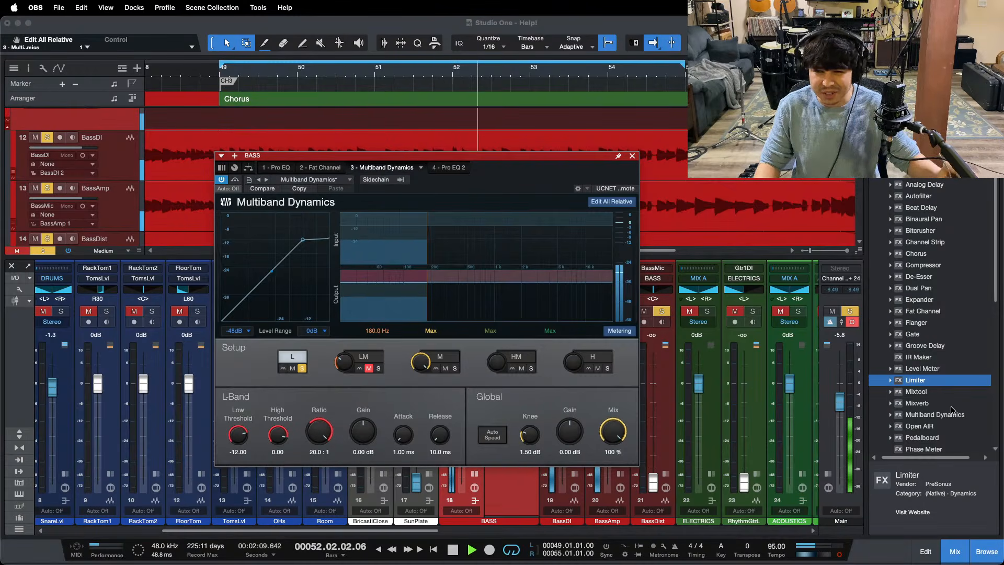
left_click(960, 506)
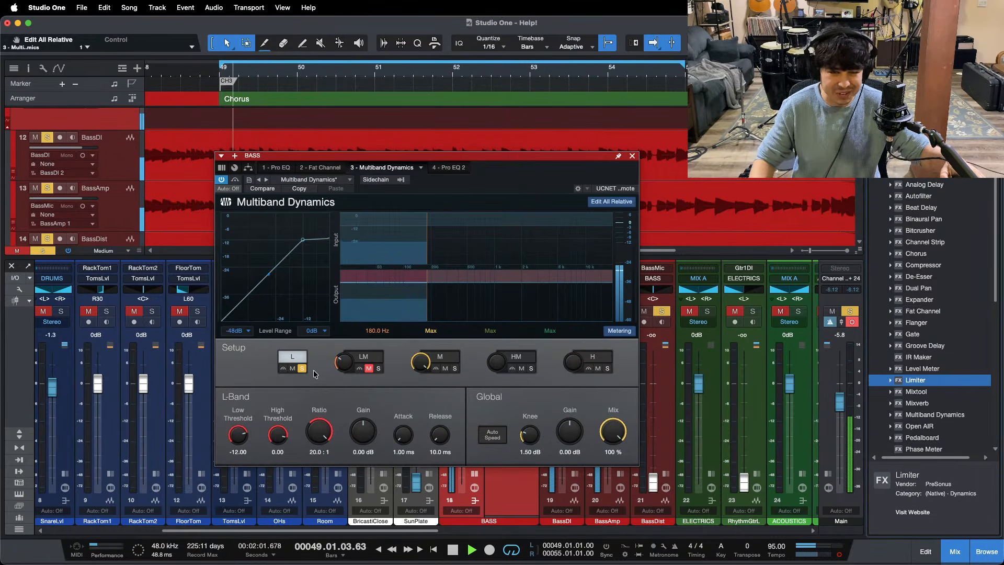
Step: Set the L band's low threshold to -27.96 in the Multiband Dynamics and take the band out of solo
left_click_drag(239, 434, 242, 438)
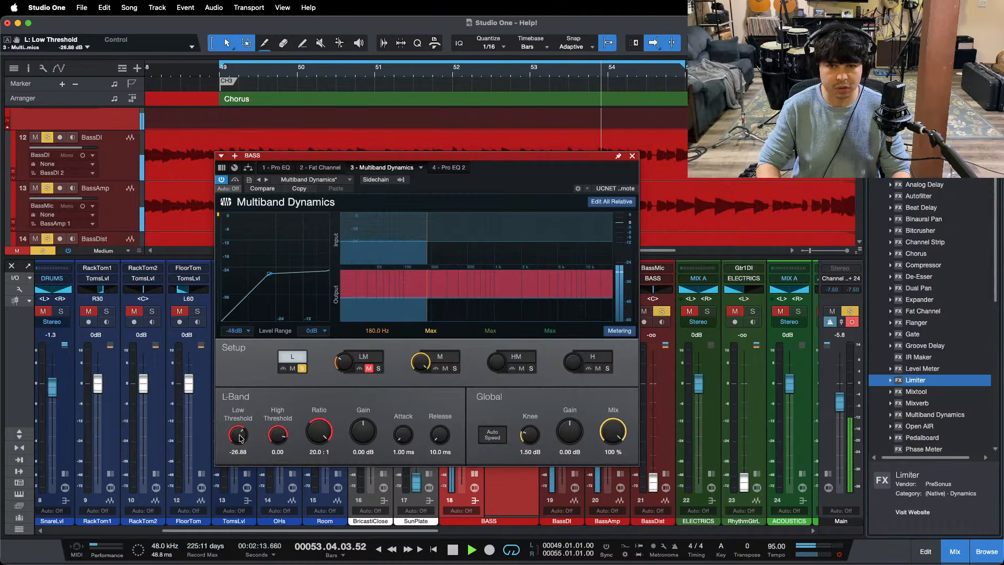
left_click_drag(496, 168, 538, 171)
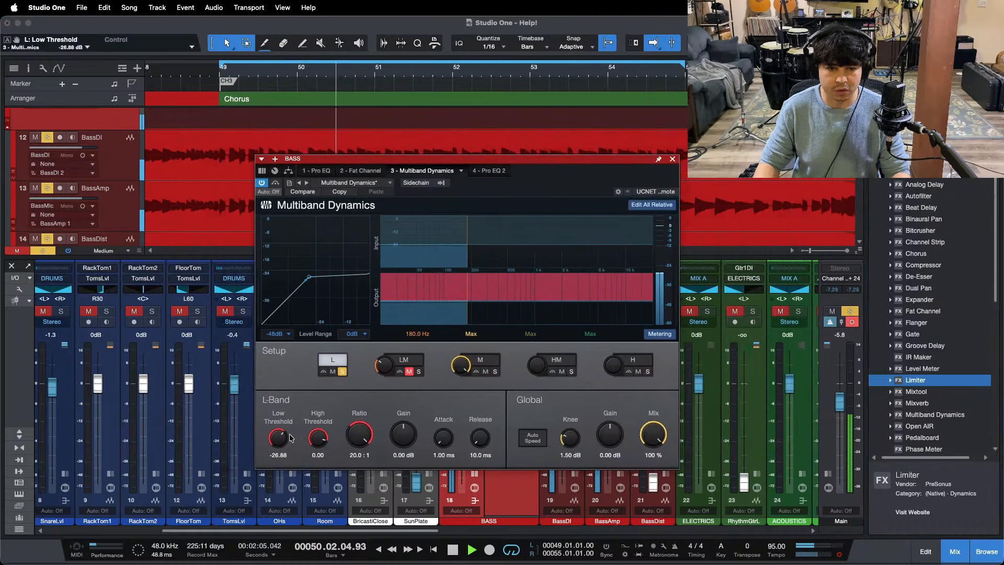
scroll(285, 438, "down", 1)
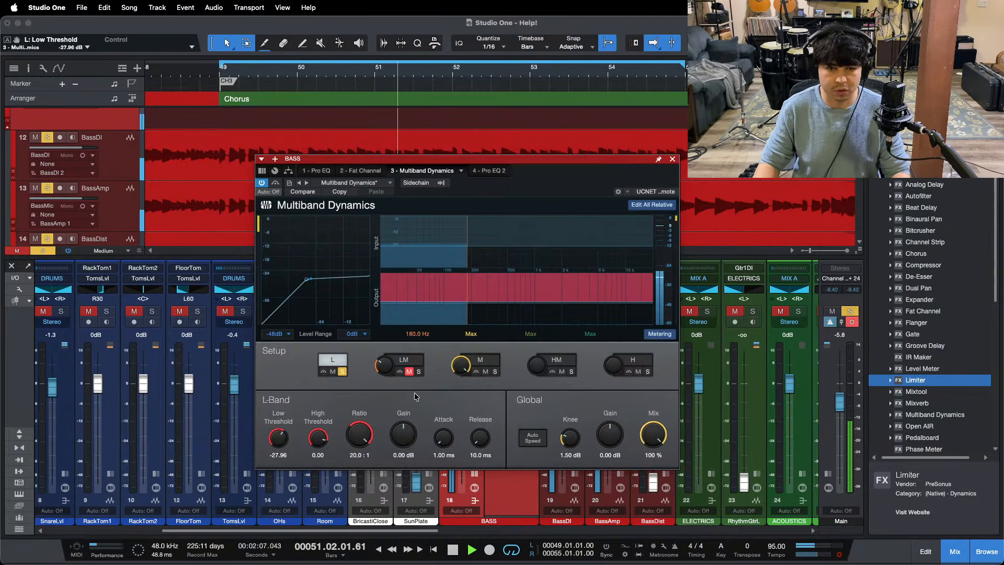
left_click(342, 372)
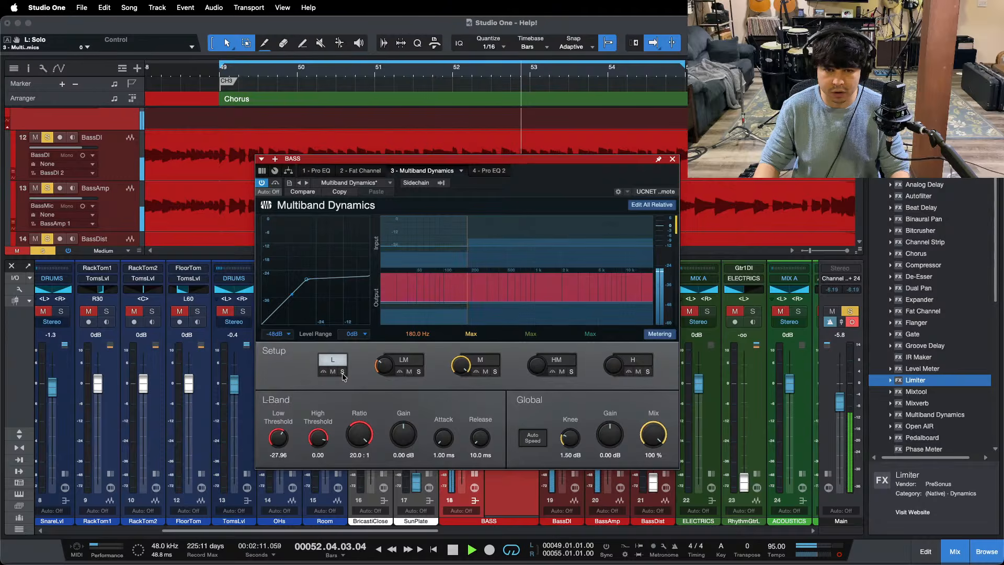
Step: Open the BASS bus's second Pro EQ, save the song, and restart playback from the beginning of the third chorus
left_click(497, 171)
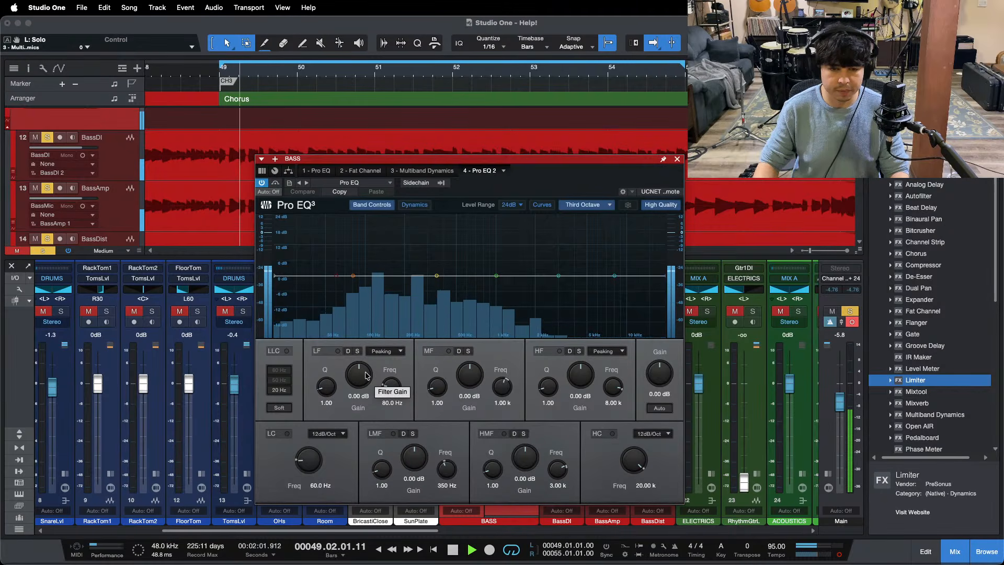
key("super+s")
left_click_drag(544, 184, 592, 194)
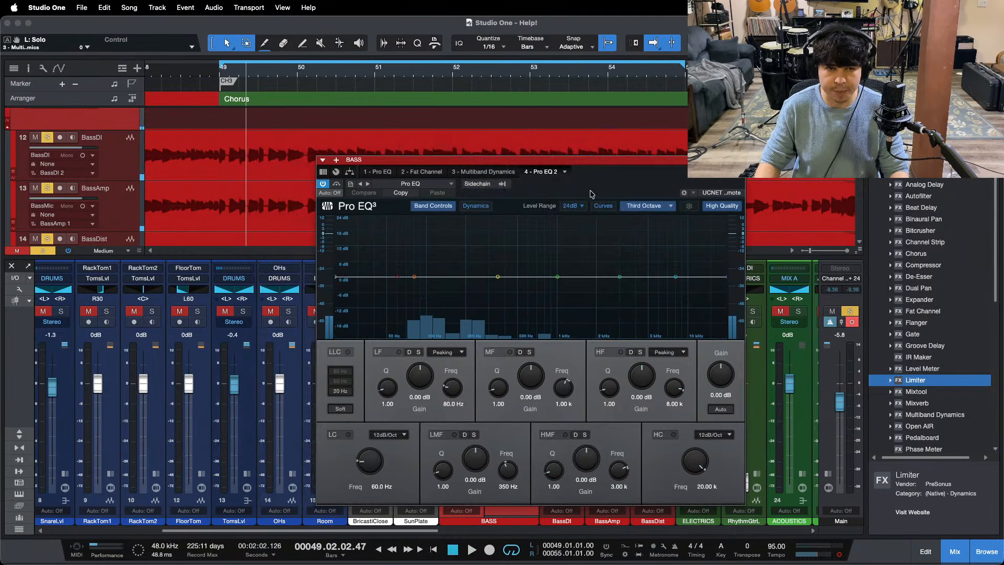
key("space")
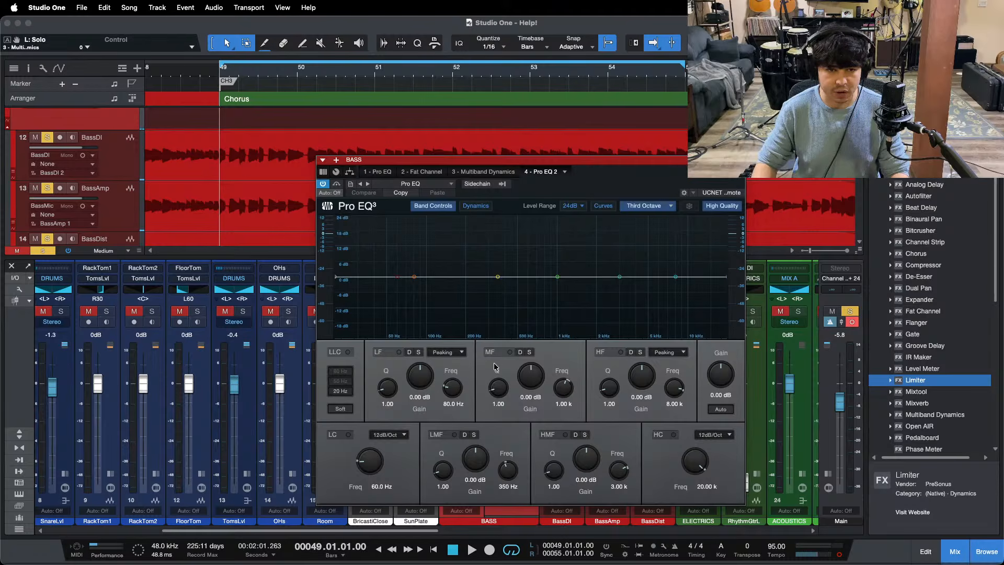
key("space")
Step: Boost the second Pro EQ's 80 Hz LF band by 7.68 dB and lower the BASS bus fader to -2.9 dB
left_click_drag(433, 378, 427, 376)
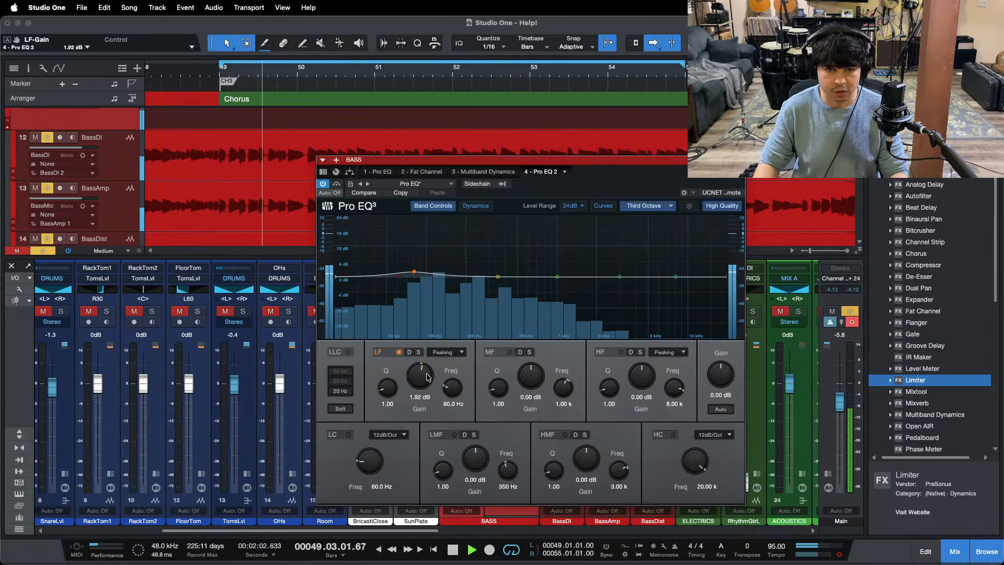
scroll(427, 377, "up", 4)
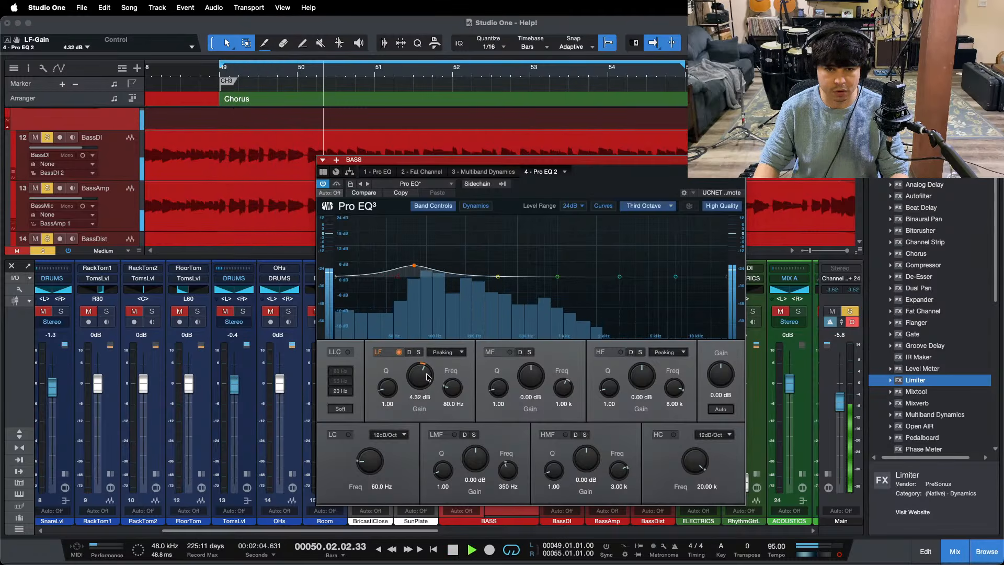
scroll(427, 377, "up", 4)
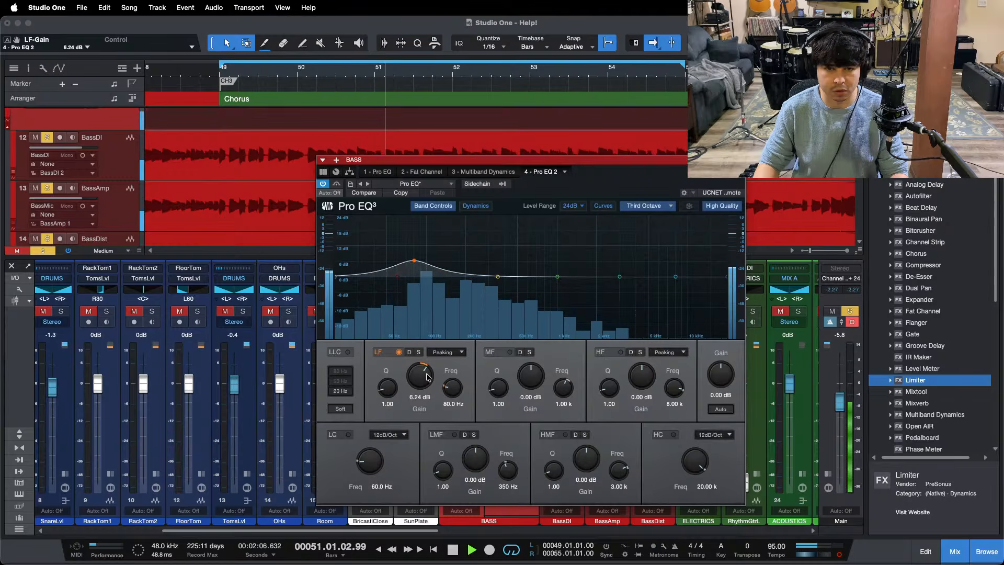
scroll(427, 378, "up", 1)
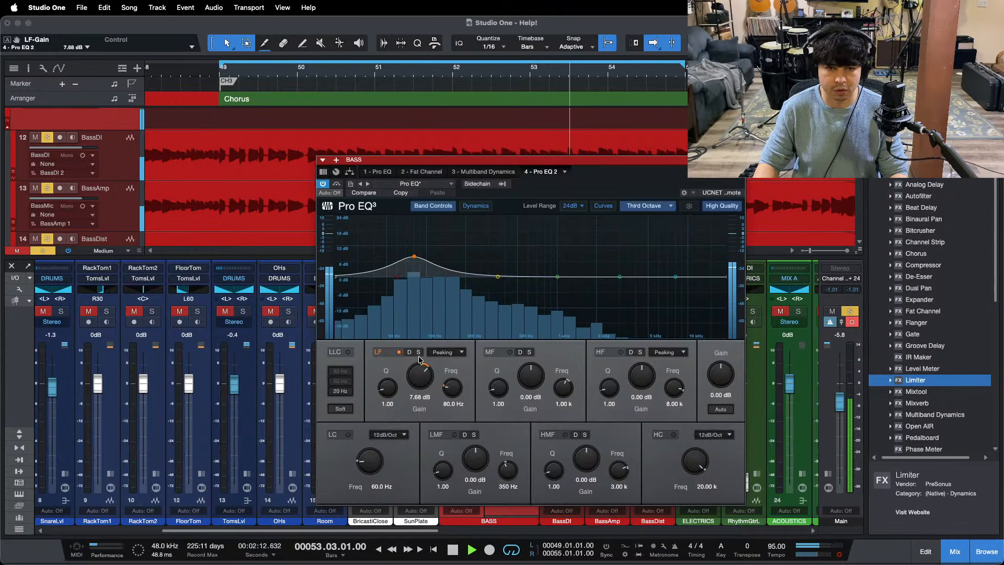
left_click(738, 160)
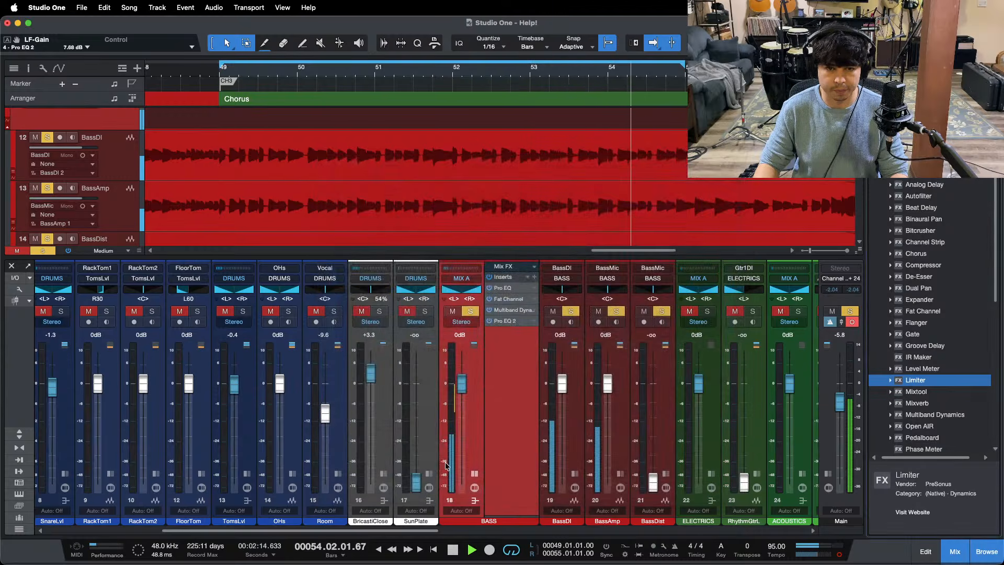
scroll(460, 406, "down", 1)
scroll(459, 406, "down", 2)
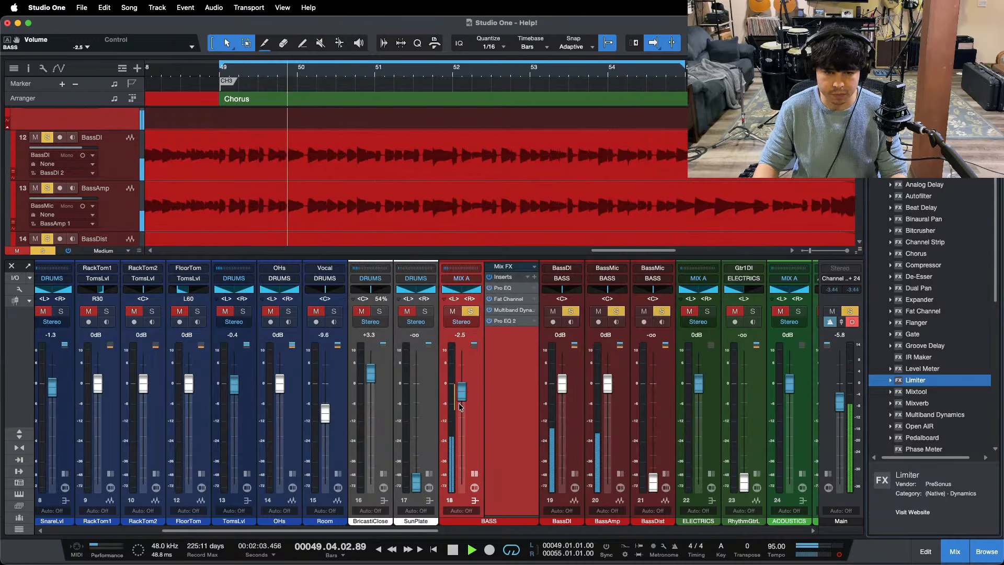
Step: Raise the second Pro EQ's LF gain to 8.16 dB and set the unsoloed BASS bus fader to -3.3 dB
left_click(504, 321)
scroll(418, 381, "up", 2)
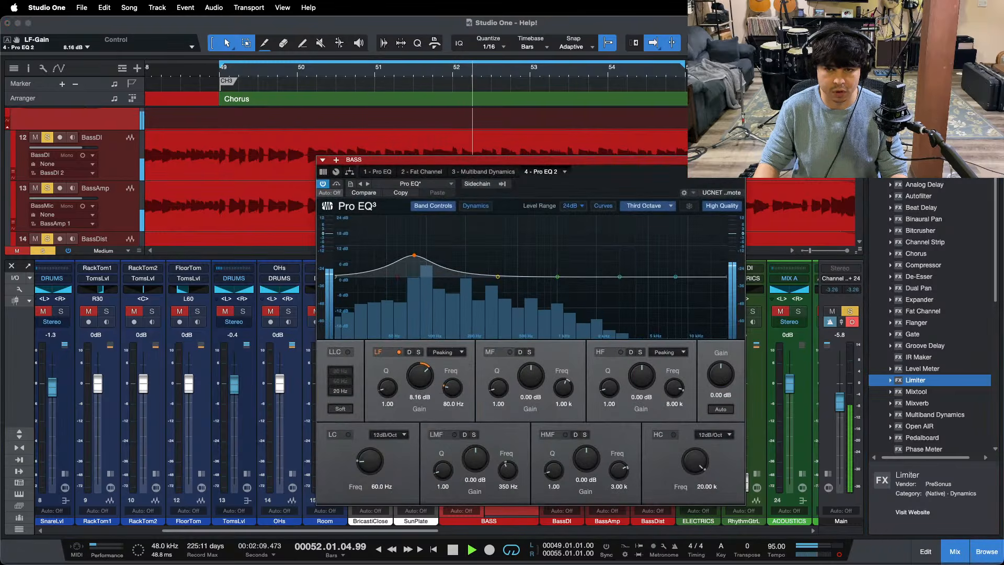
left_click(738, 159)
key("s")
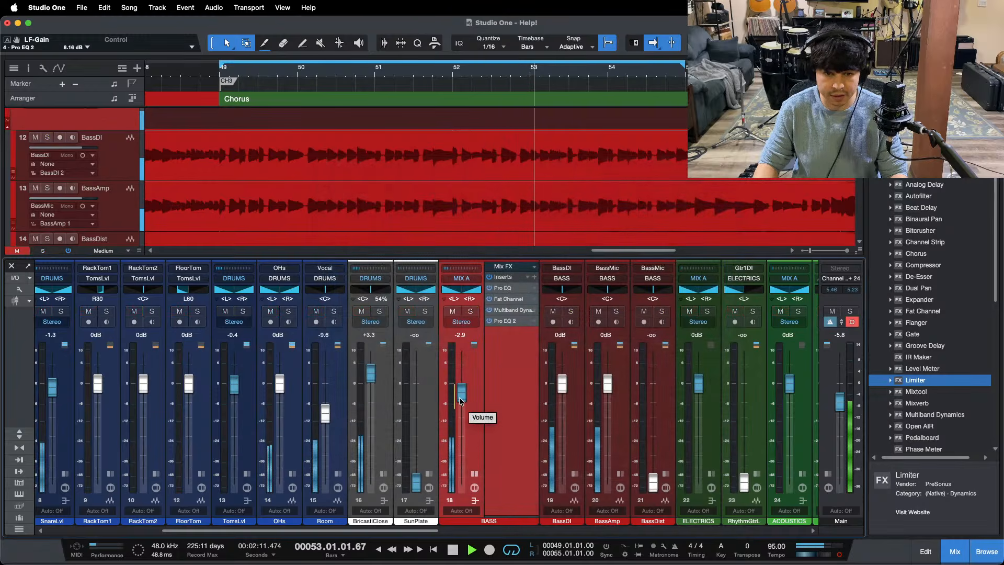
left_click_drag(460, 401, 460, 403)
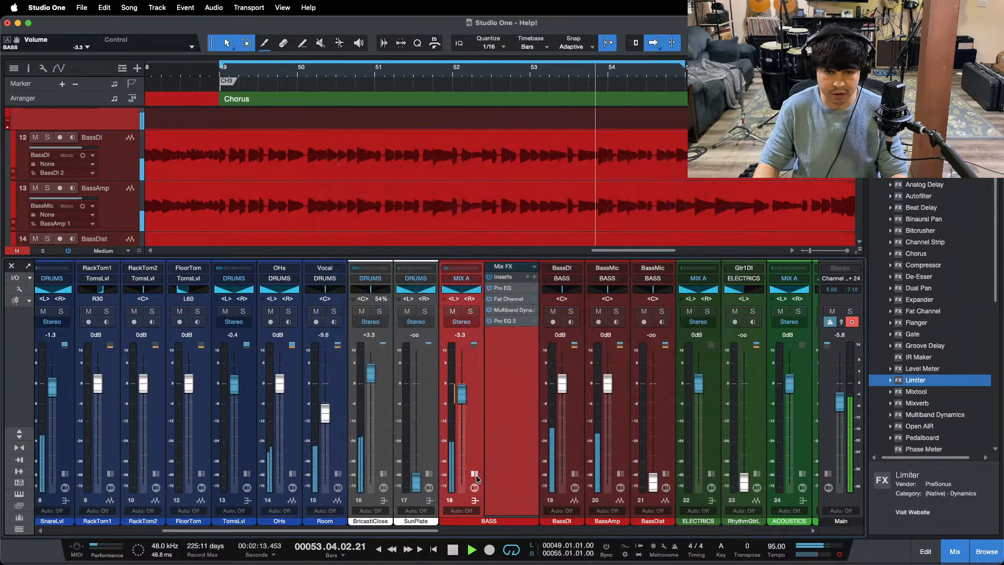
Step: Open the Pro EQ on the Main channel and set its high-cut filter to 99.3 Hz to isolate the low end
scroll(476, 475, "right", 5)
scroll(751, 450, "right", 5)
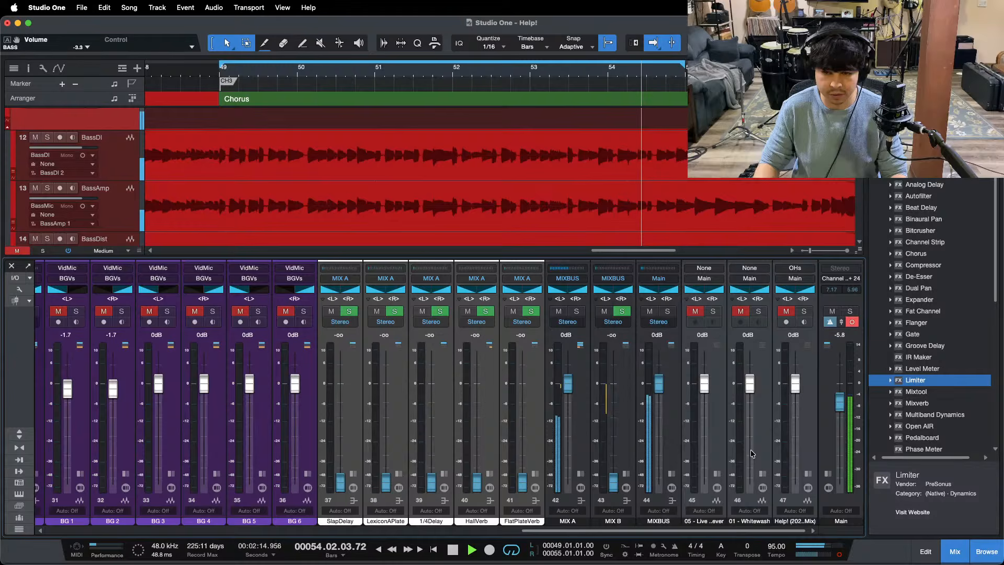
left_click(828, 474)
key("space")
left_click(858, 288)
left_click(831, 314)
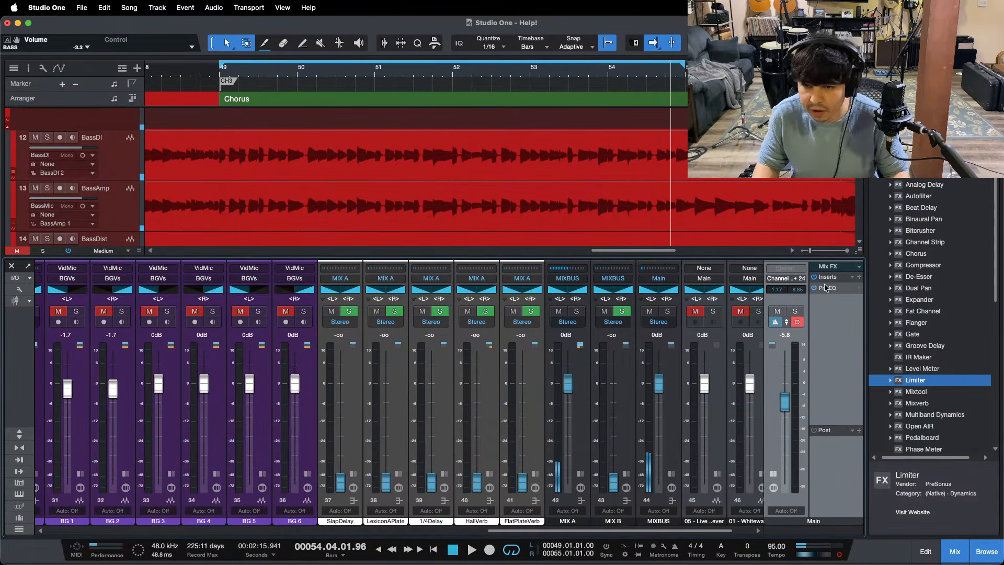
left_click(831, 288)
left_click_drag(790, 297, 500, 303)
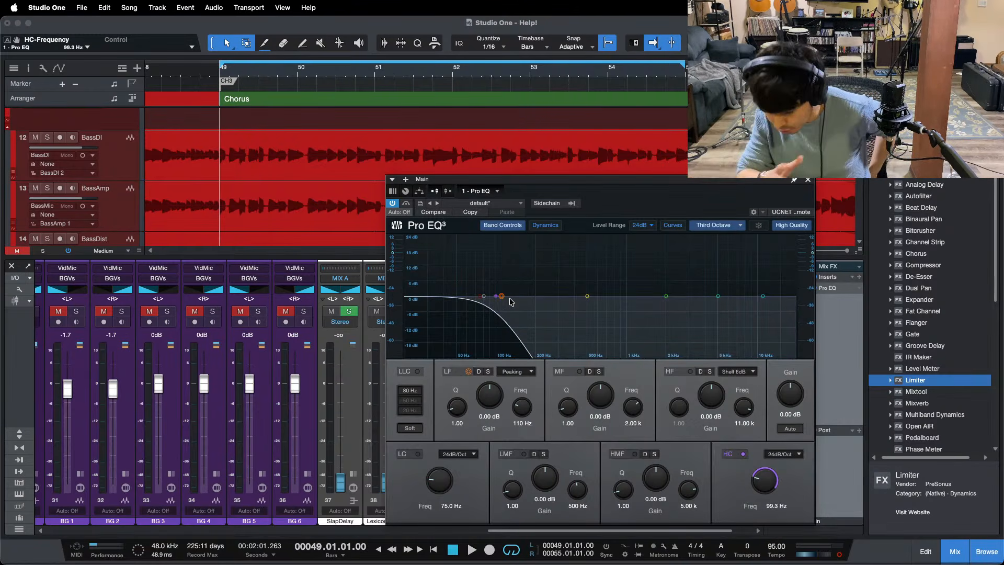
Step: Play the third chorus through the Main high cut and lower the BASS bus fader to -3.8 dB
key("space")
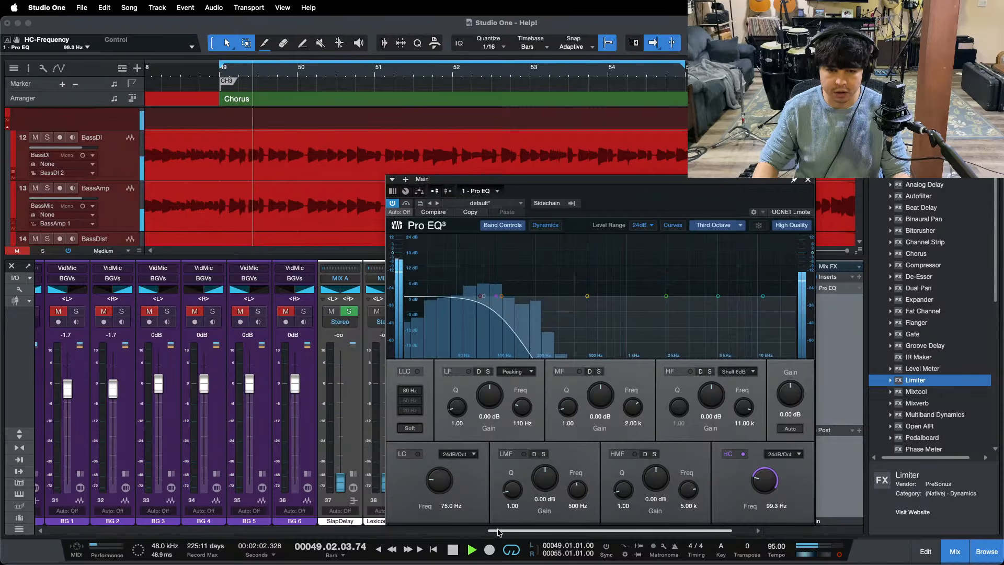
left_click_drag(498, 531, 236, 522)
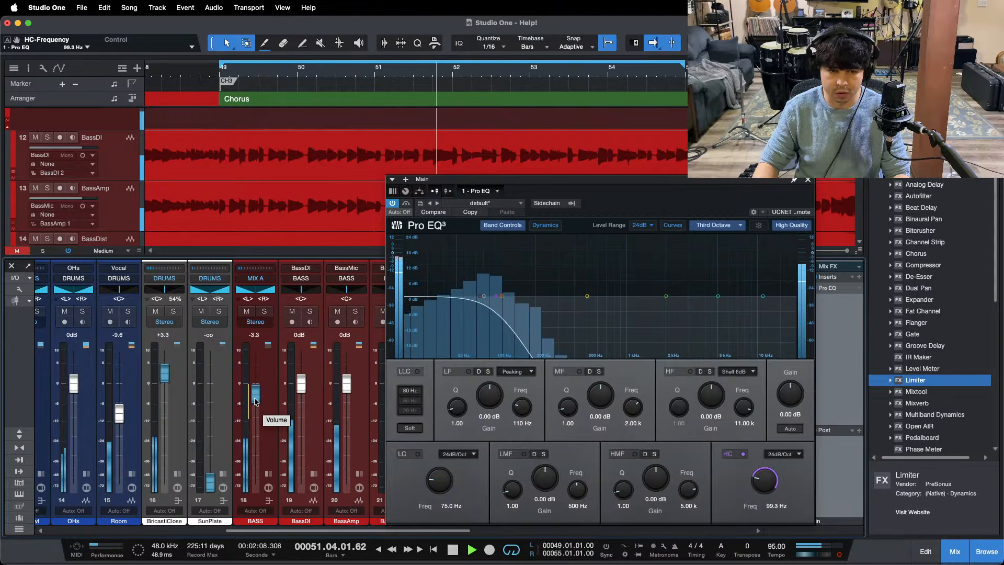
scroll(256, 402, "down", 1)
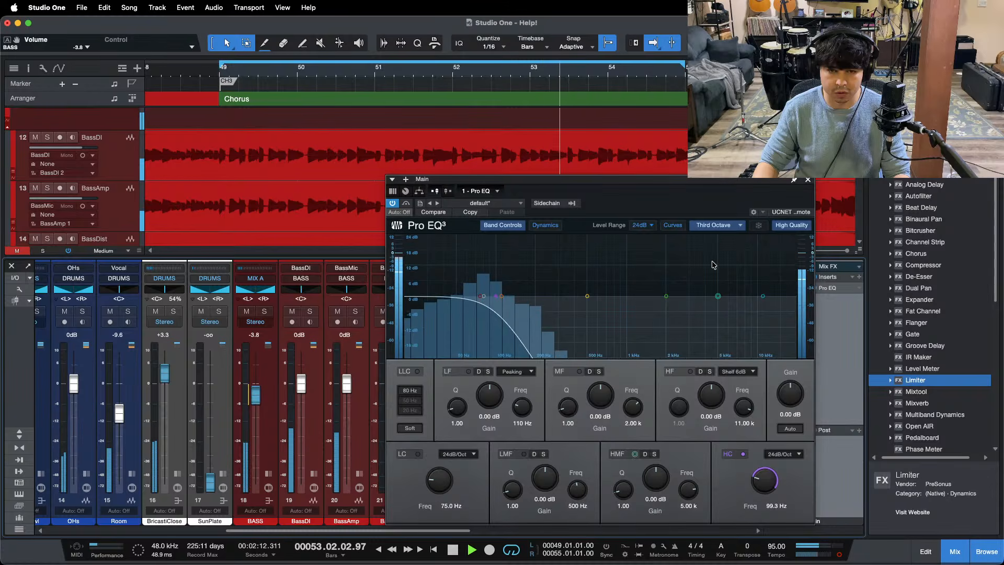
left_click(807, 181)
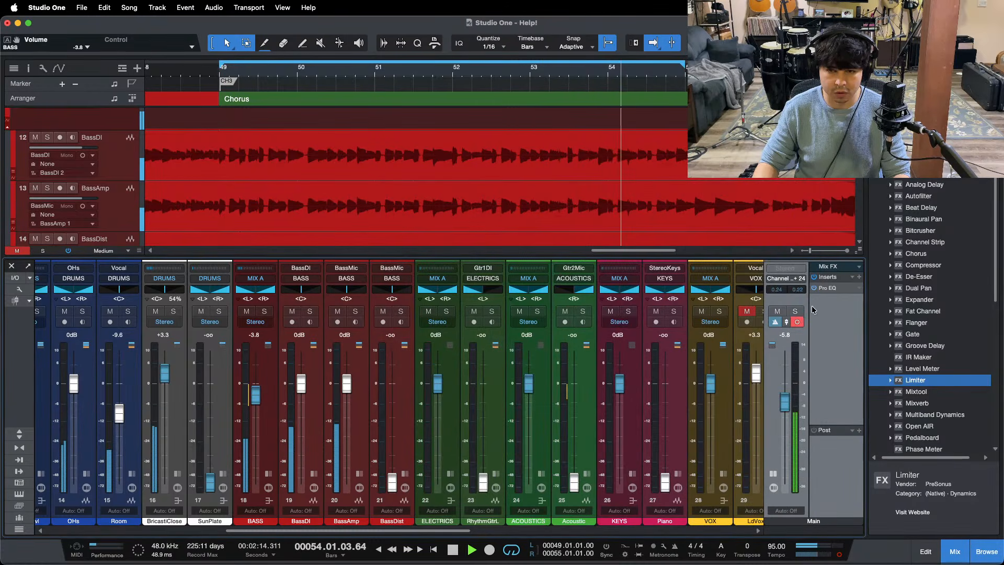
Step: Solo the BASS bus and boost its first Pro EQ's MF band by 2.40 dB at 702 Hz and its HMF band by 13.44 dB
left_click(268, 485)
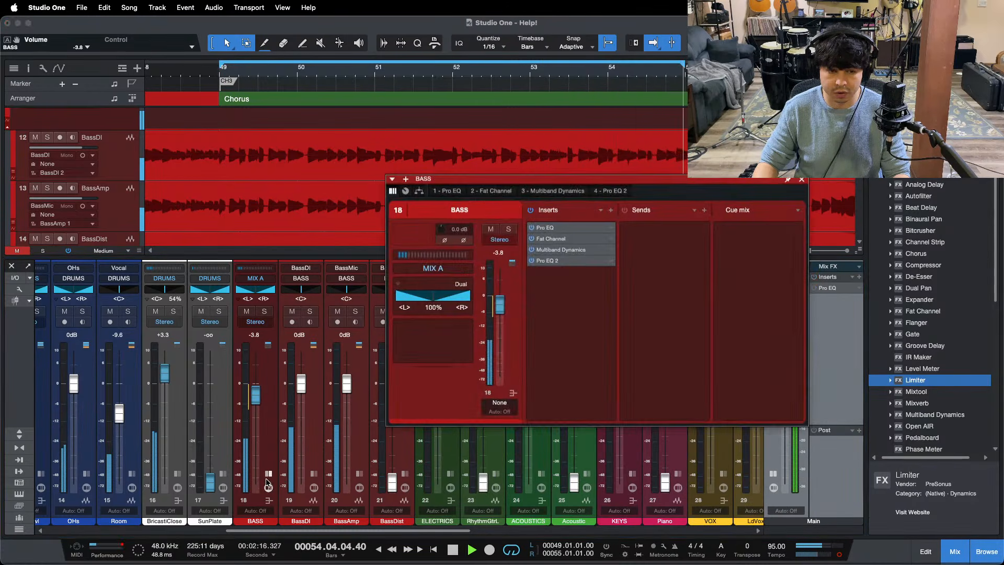
left_click(302, 290)
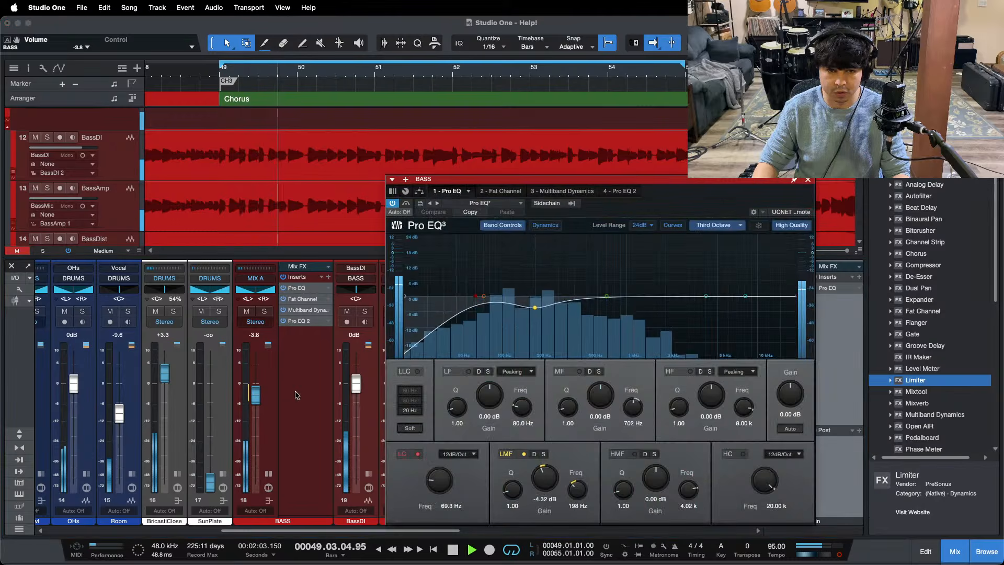
key("s")
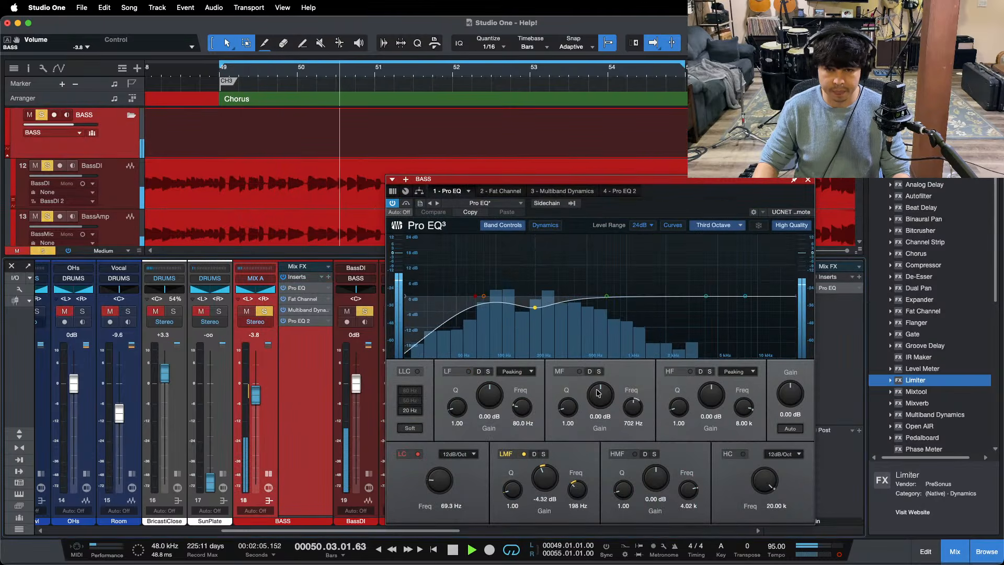
left_click_drag(600, 400, 600, 401)
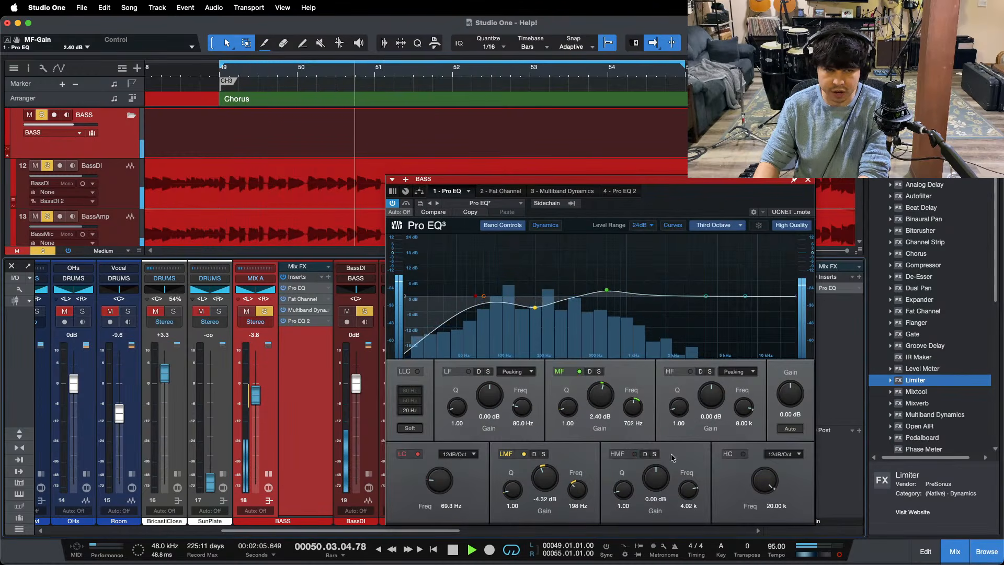
left_click_drag(658, 482, 660, 477)
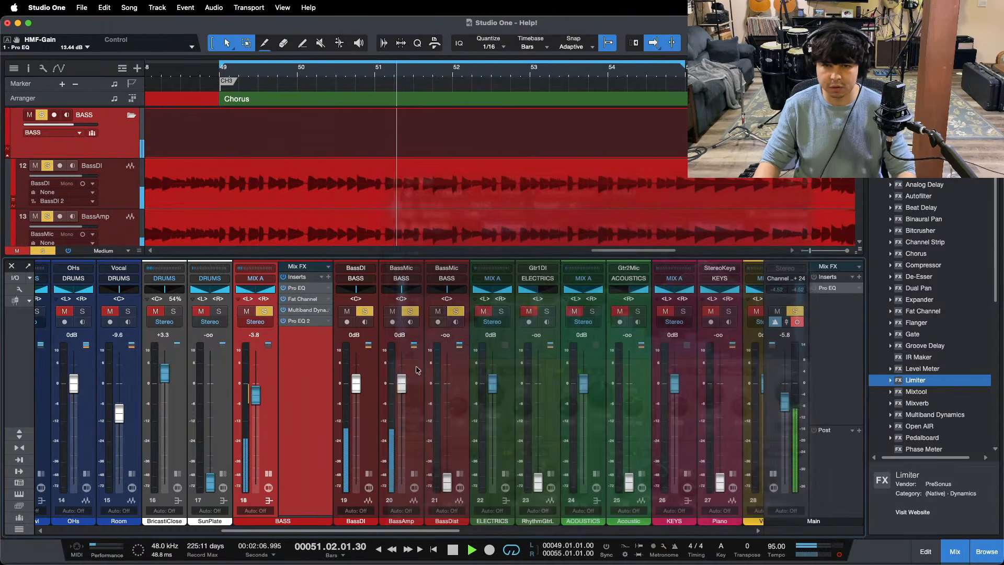
left_click(809, 181)
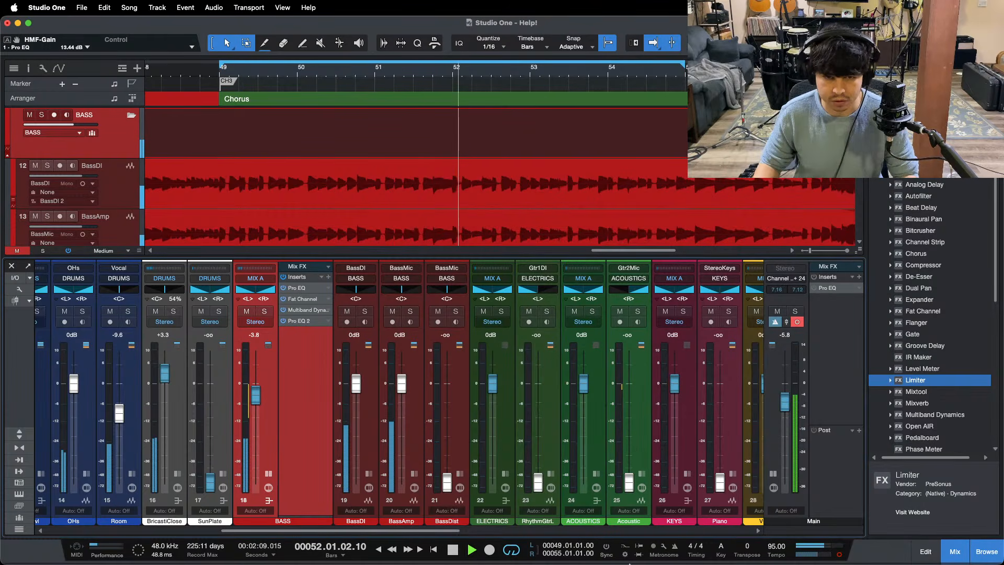
left_click(547, 541)
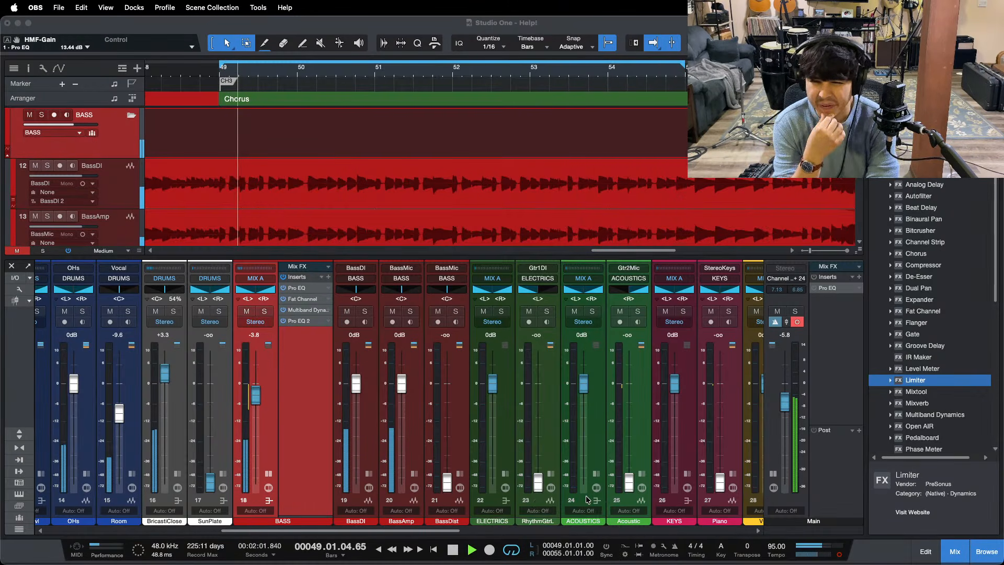
left_click(972, 493)
key("space")
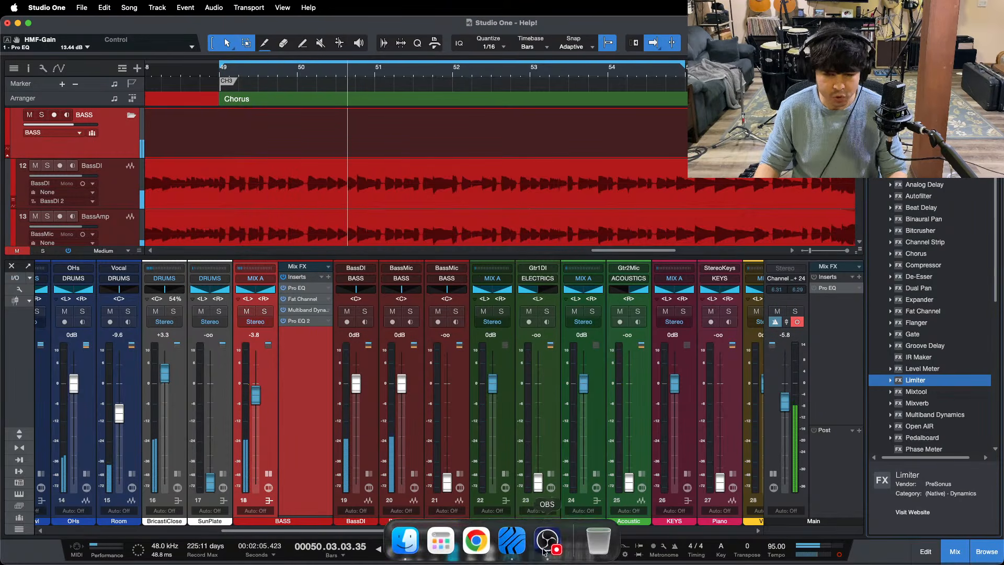
Step: Review the BASS bus's Pro EQ 2 and Multiband Dynamics and the BassDI channel's Pro EQ, closing the plug-in window at the end
left_click(545, 549)
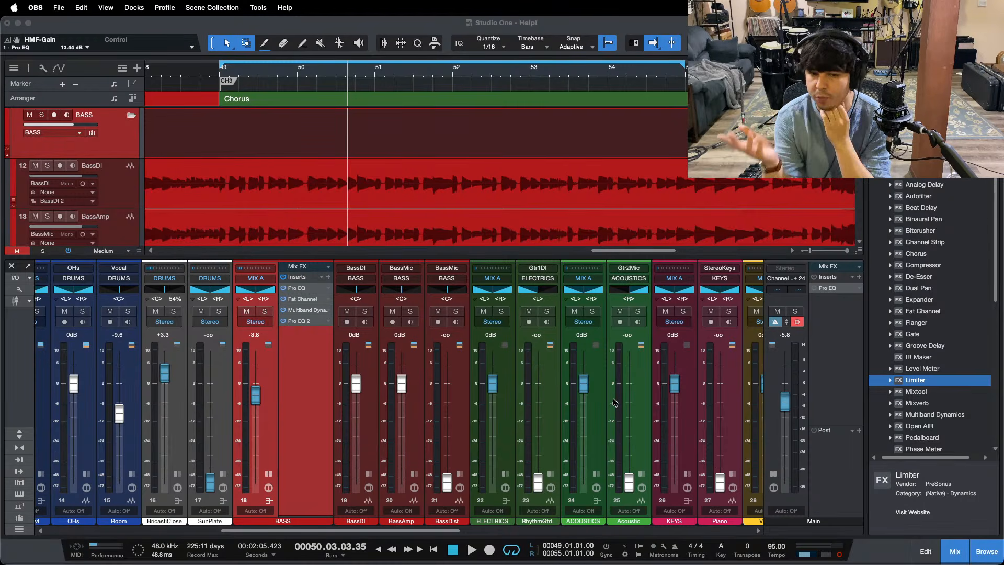
left_click(303, 287)
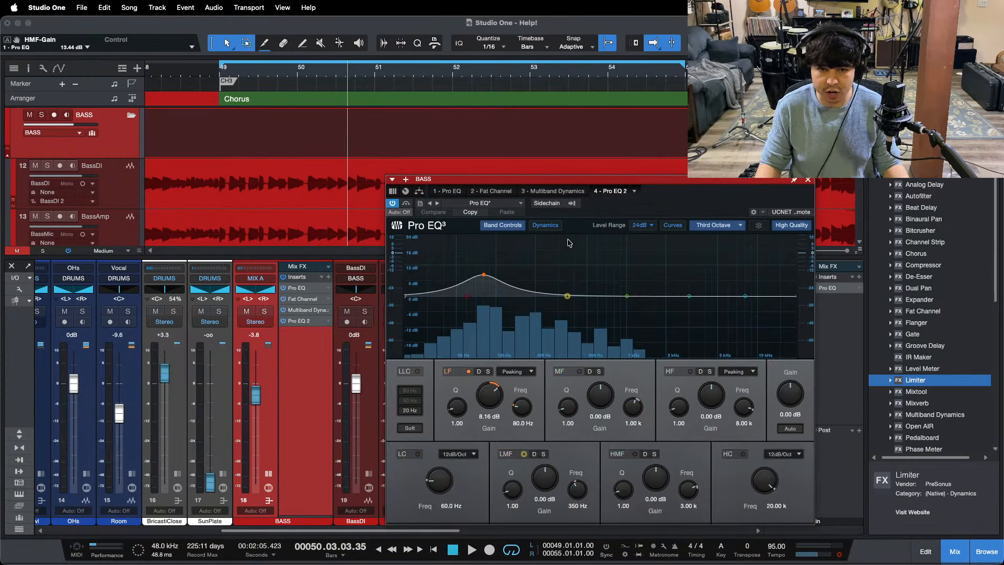
left_click(560, 191)
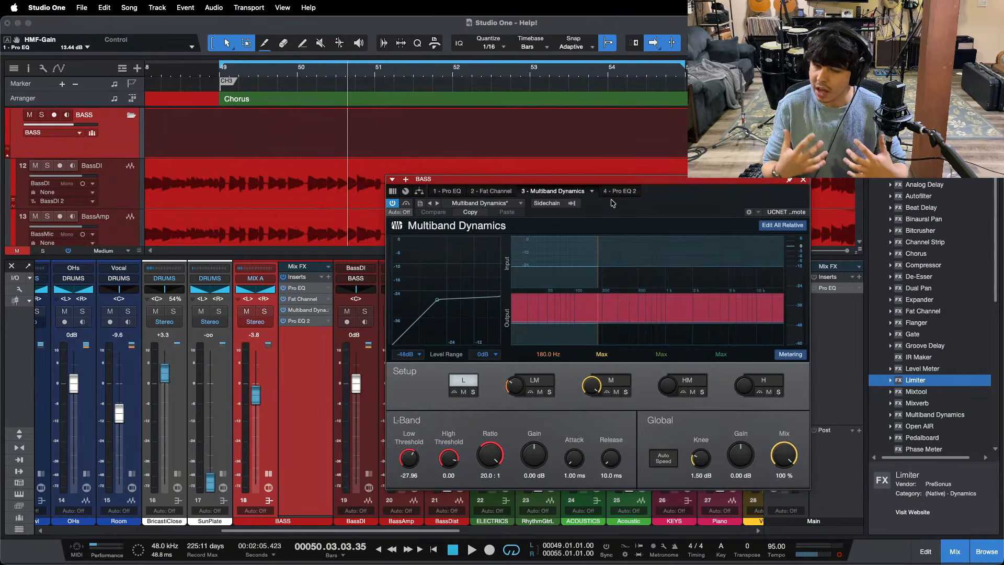
left_click(449, 191)
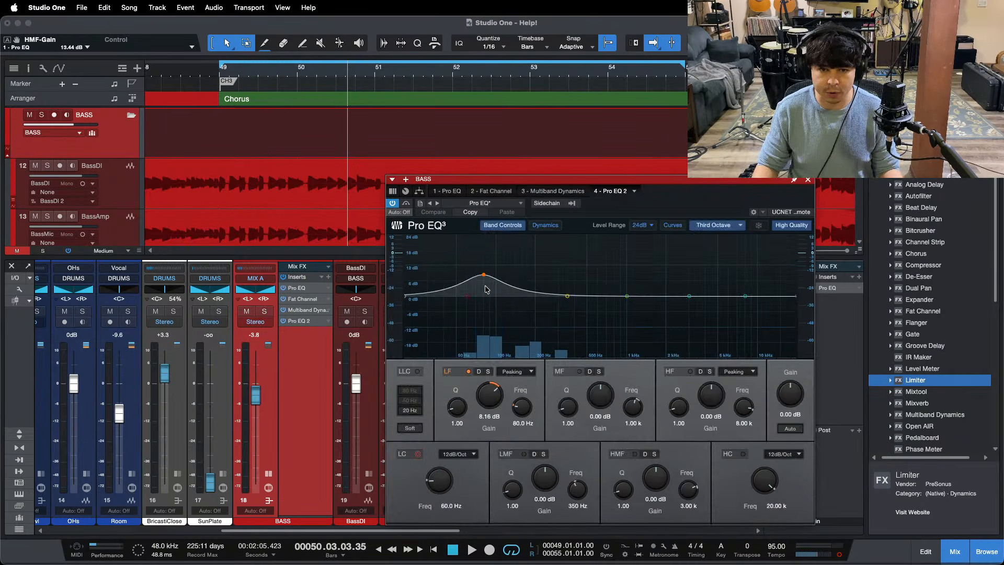
left_click(705, 265)
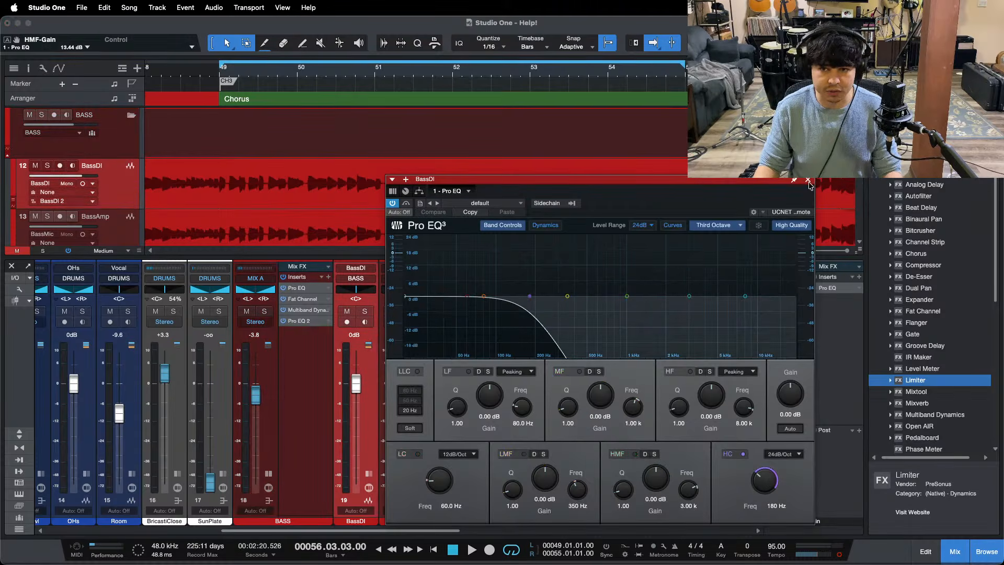
left_click(808, 179)
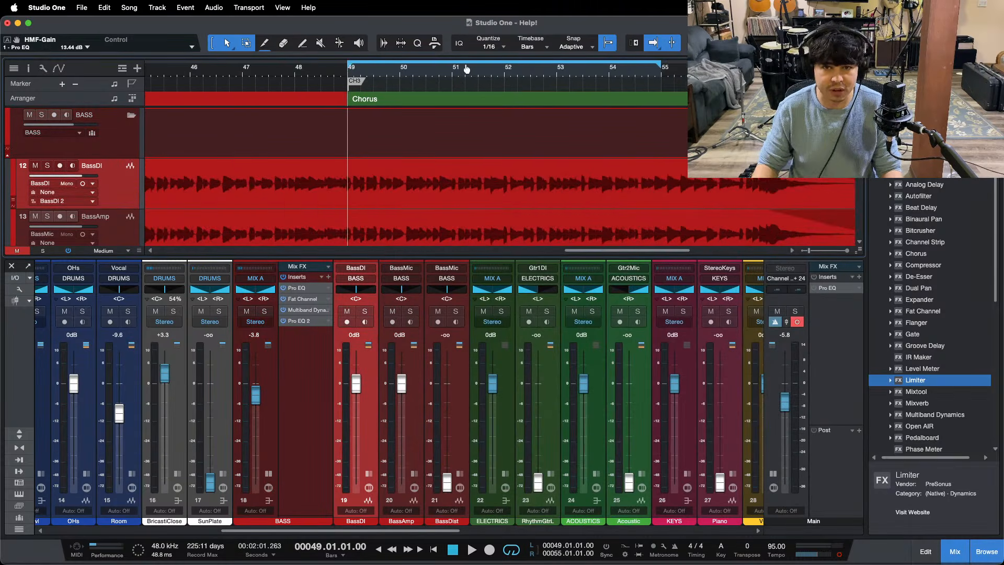
Step: Play the third chorus, expand the Acoustic channel to show its inserts, and solo it
key("space")
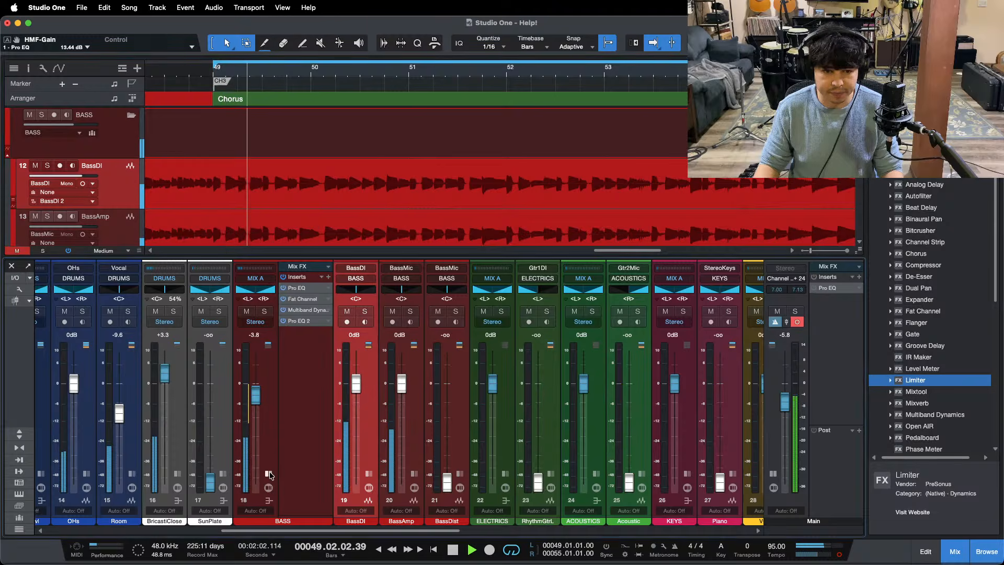
scroll(283, 472, "right", 5)
left_click(387, 481, "super")
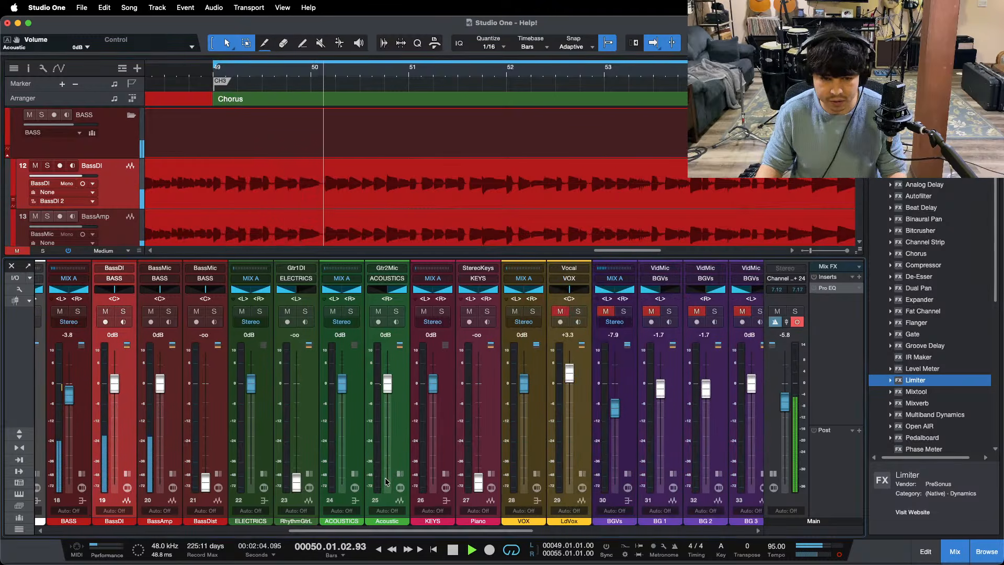
left_click(400, 473)
left_click(427, 357)
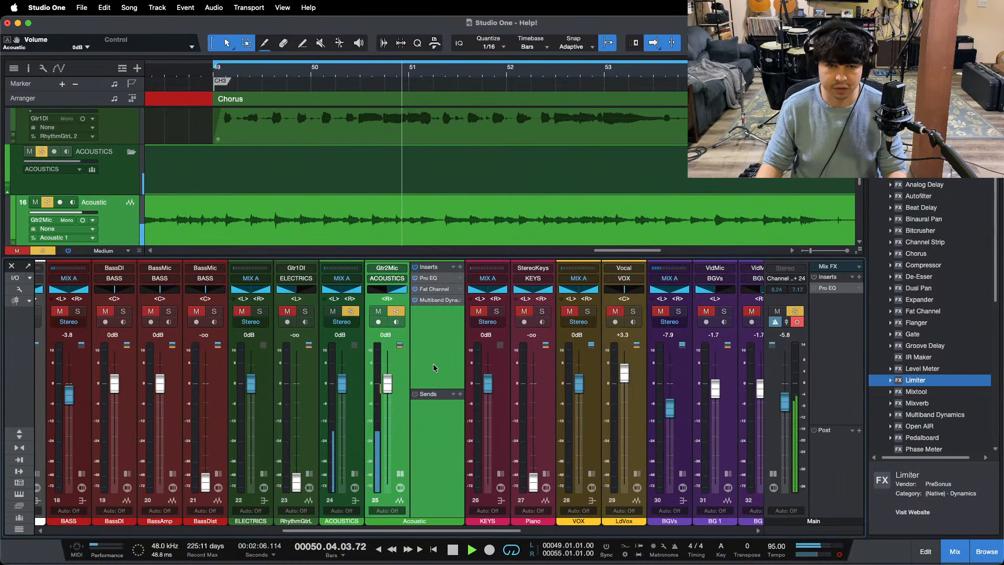
key("s")
scroll(446, 205, "down", 2)
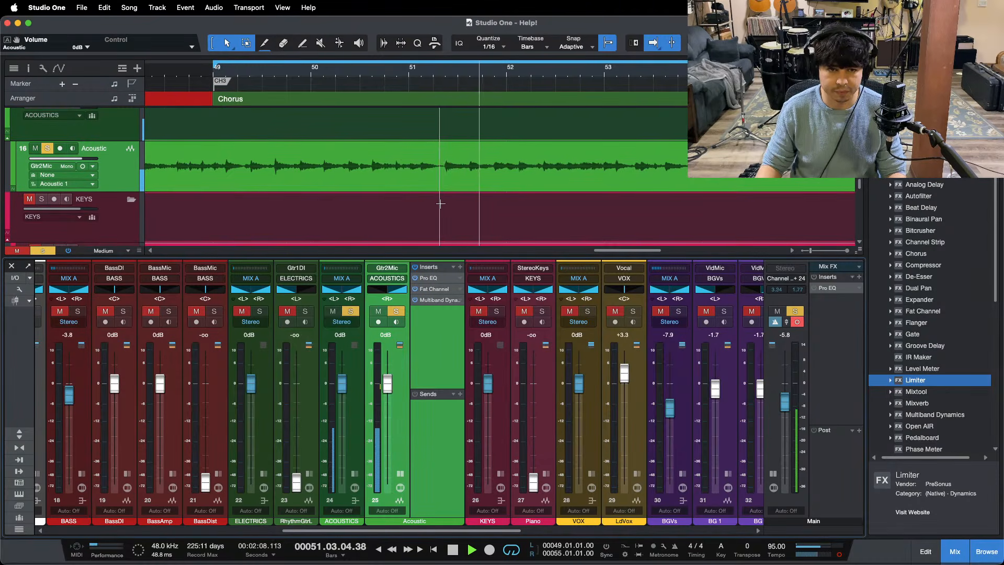
Step: Sweep the LF band of the Acoustic channel's Pro EQ and make it a narrow -12 dB notch at 593 Hz with a Q of 24
left_click(437, 280)
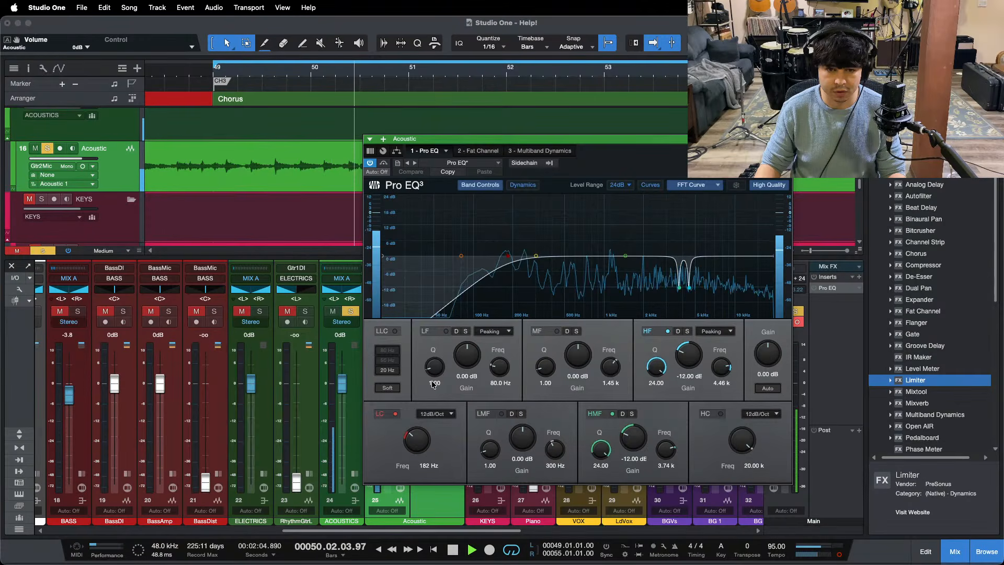
left_click_drag(435, 368, 579, 203)
left_click(692, 186)
left_click(691, 186)
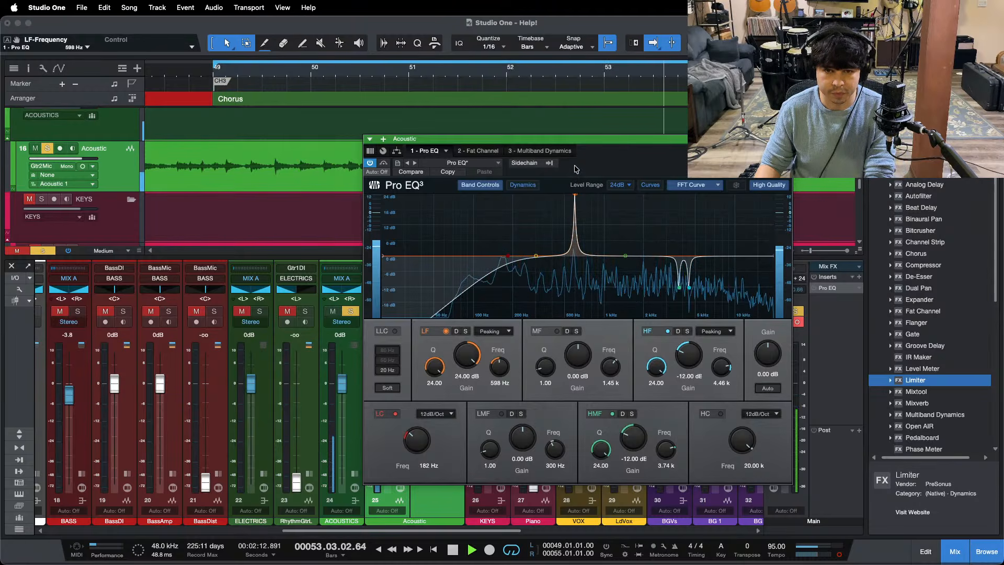
left_click_drag(576, 169, 576, 165)
left_click_drag(467, 356, 471, 352)
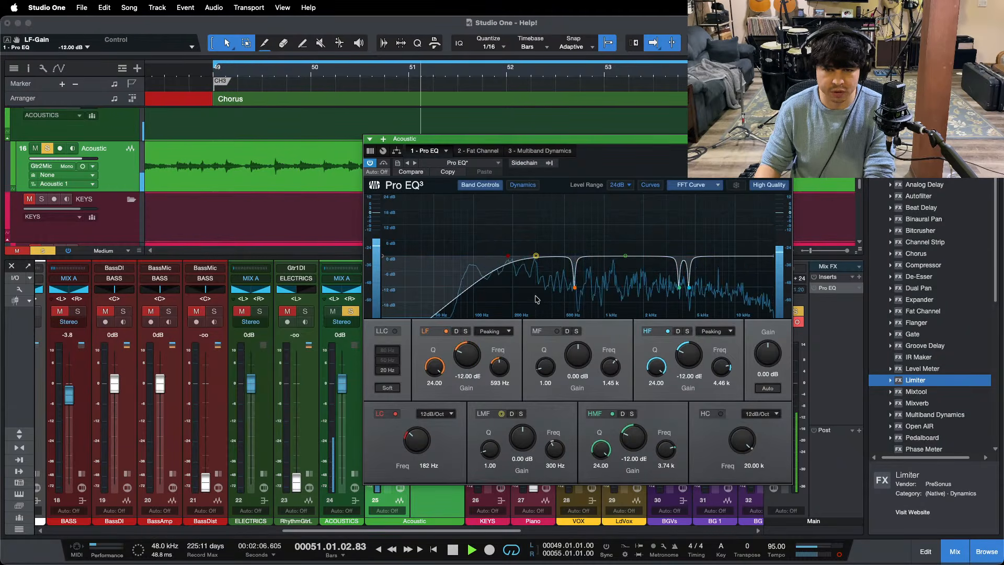
Step: Sweep the MF band into a -12 dB notch at 740 Hz with a Q of 24, and set the low cut to 195 Hz
left_click_drag(546, 369, 547, 326)
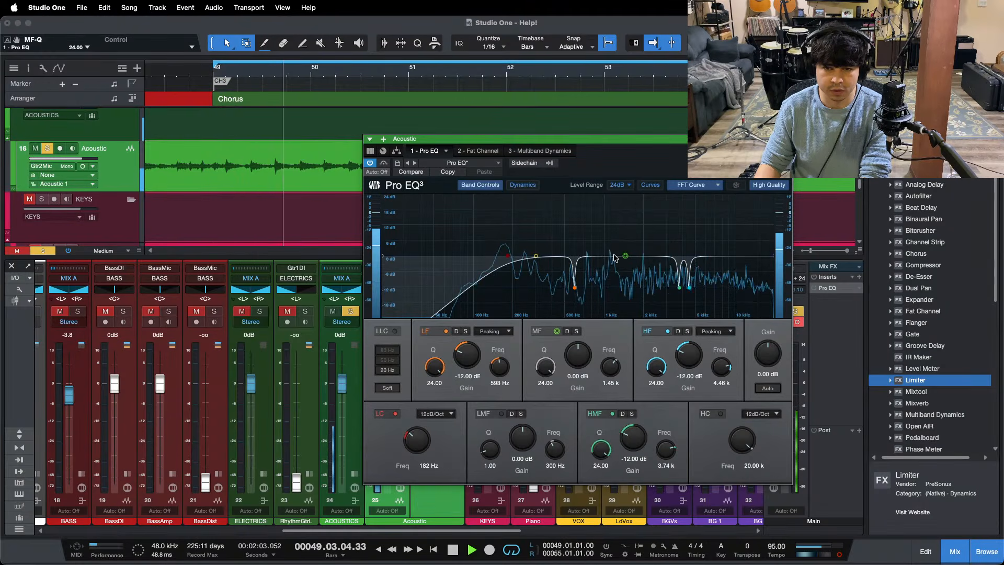
left_click_drag(625, 256, 588, 171)
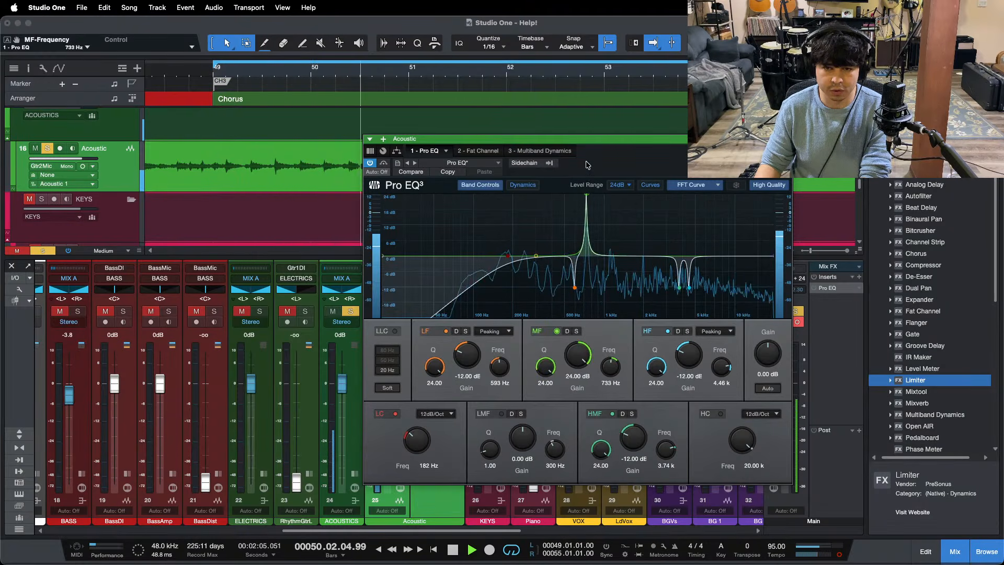
key("space")
key("space")
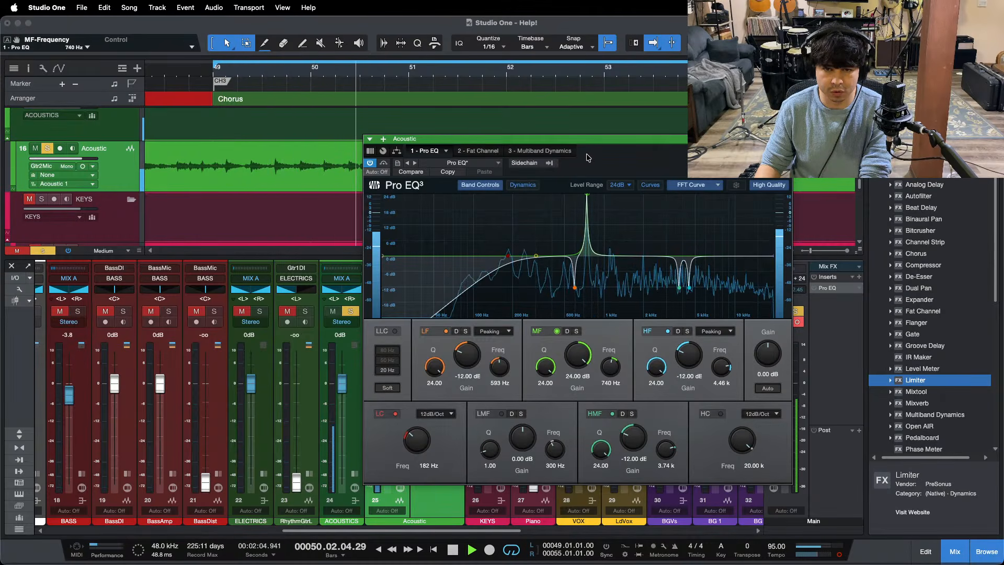
left_click_drag(589, 157, 566, 425)
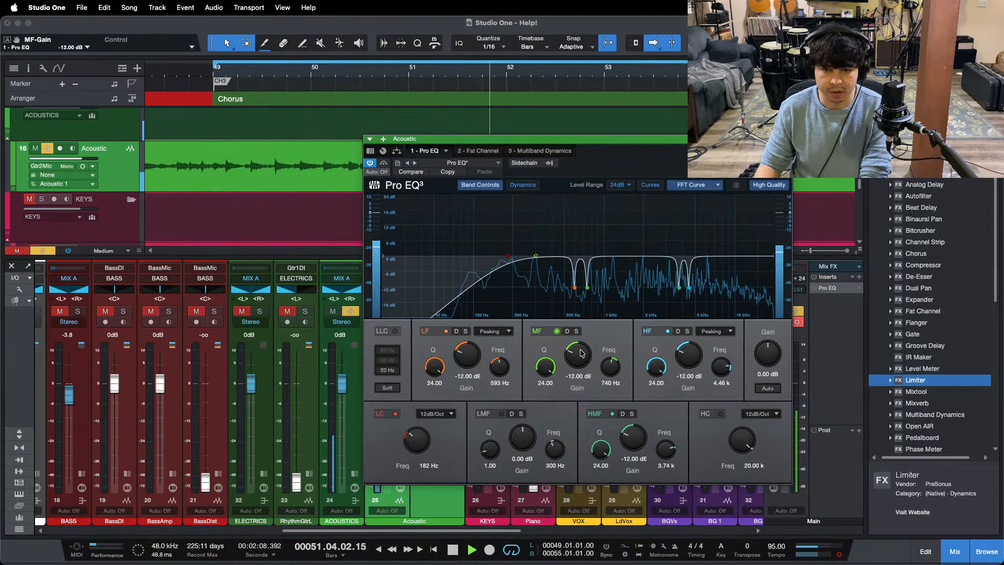
left_click_drag(620, 158, 517, 158)
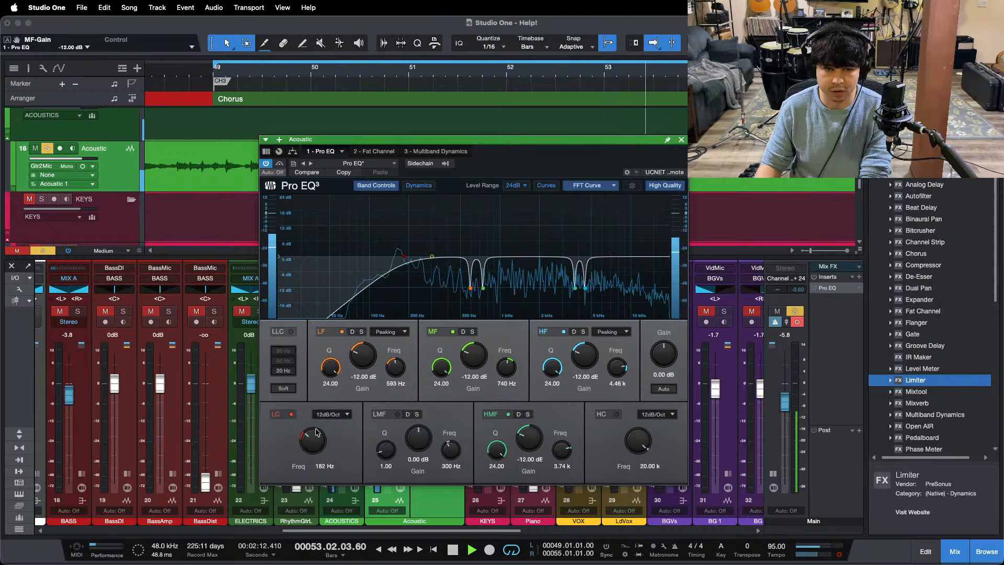
left_click_drag(314, 444, 315, 441)
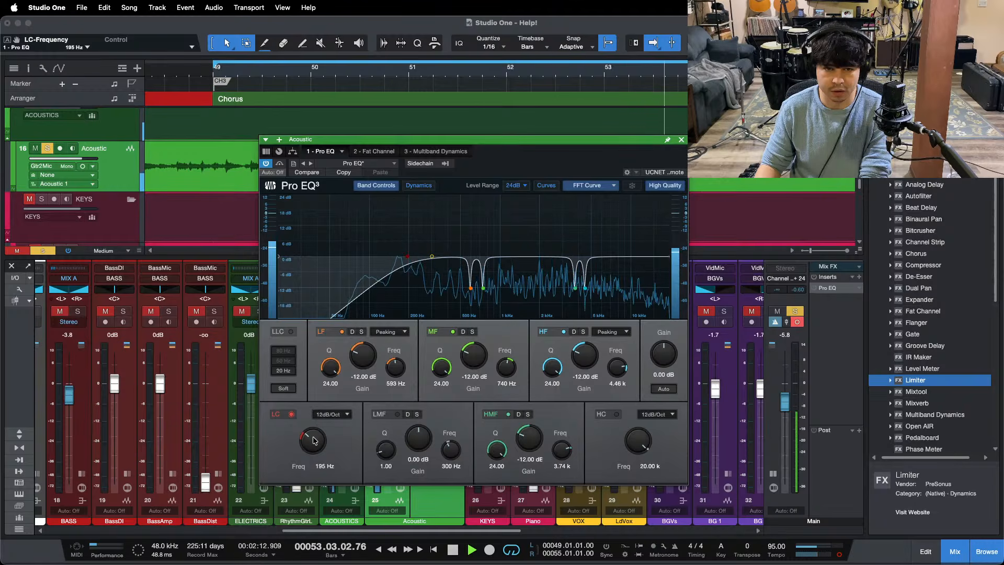
Step: Set the Acoustic channel's Fat Channel FET compressor to -19.04 dB input and -24.08 dB output
left_click(379, 152)
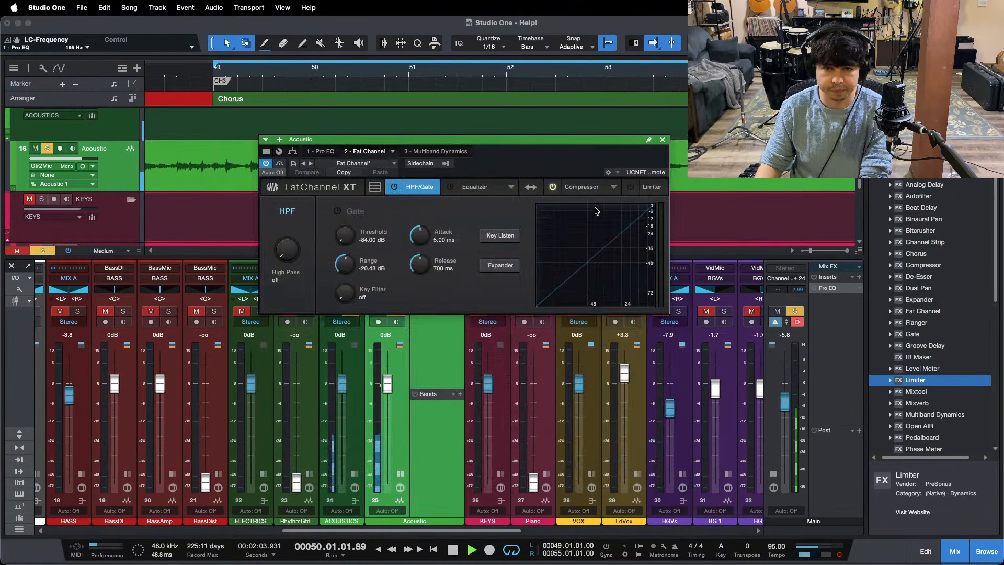
left_click(580, 187)
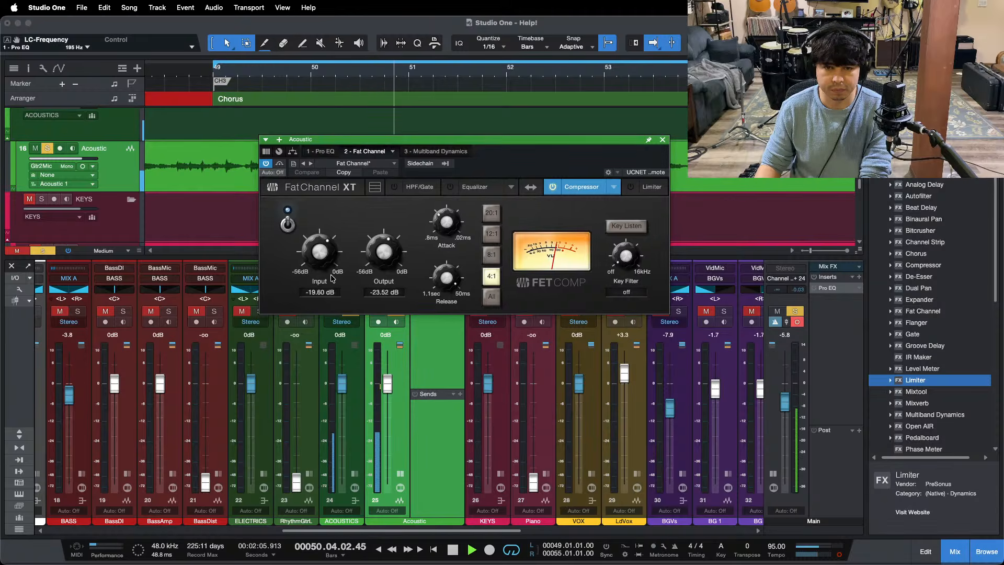
left_click_drag(325, 257, 324, 256)
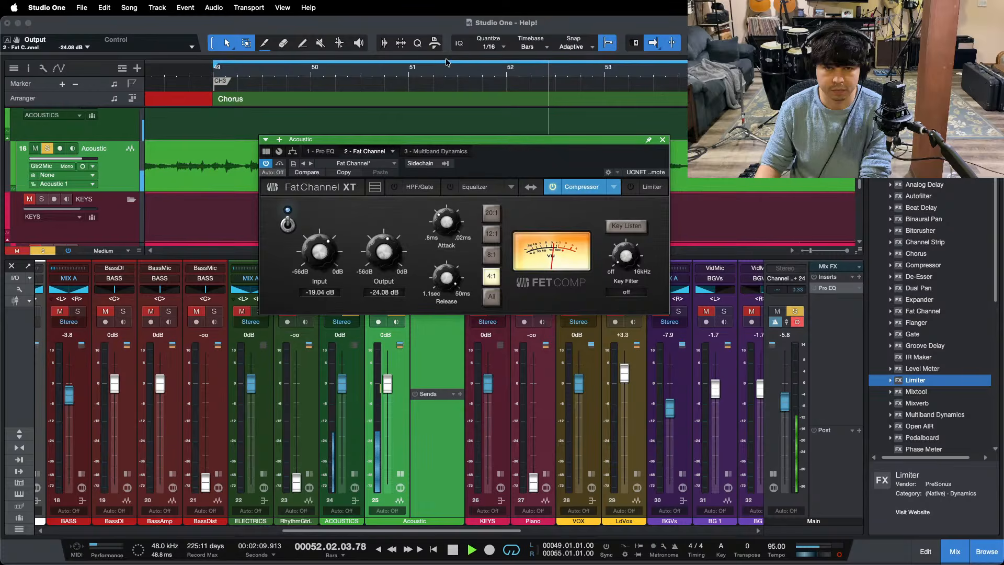
left_click_drag(447, 63, 553, 19)
left_click_drag(521, 159, 608, 245)
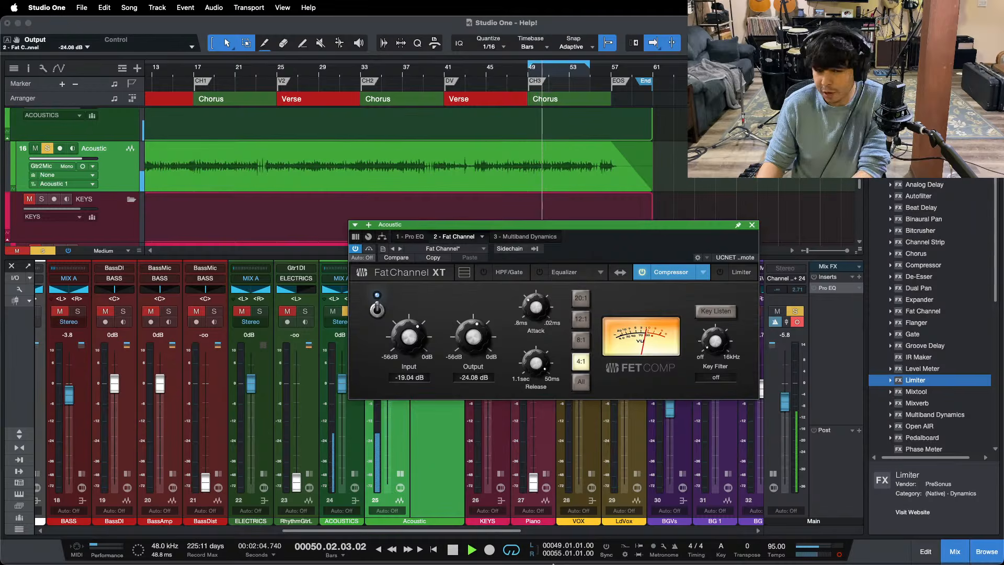
Step: Replay the third chorus with the Acoustic channel soloed, and close its Fat Channel window
left_click(546, 552)
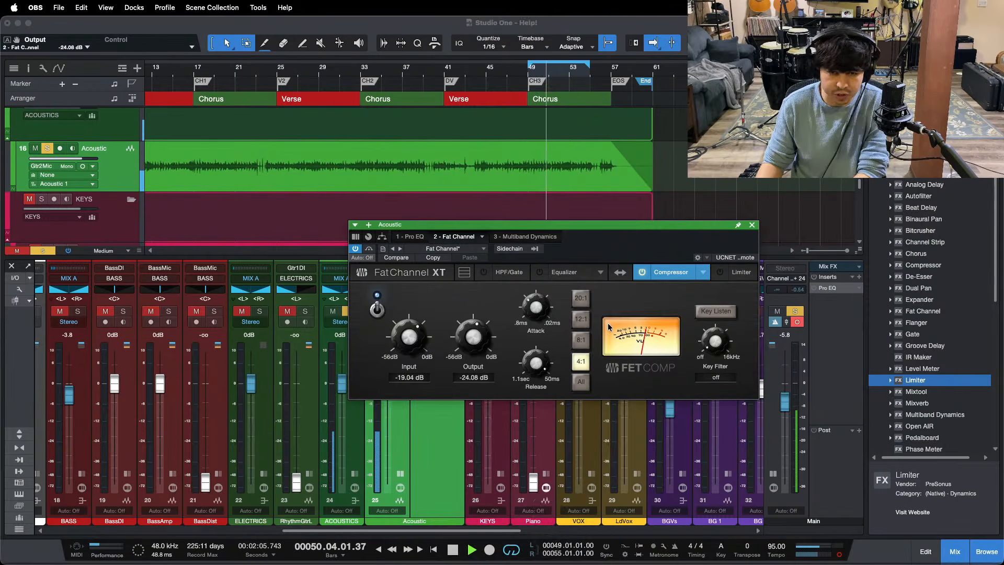
left_click(900, 478)
key("space")
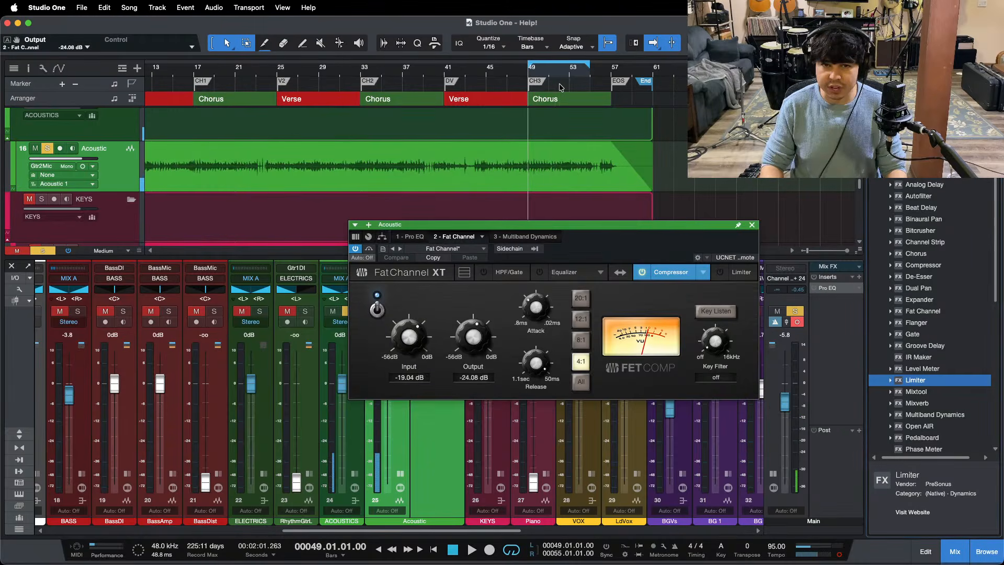
left_click_drag(551, 74, 491, 107)
key("space")
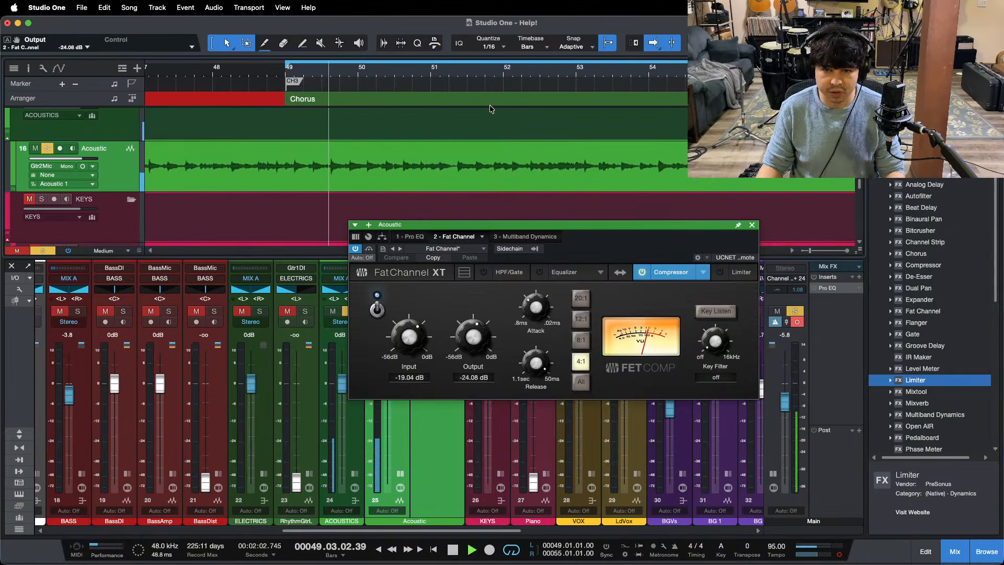
key("space")
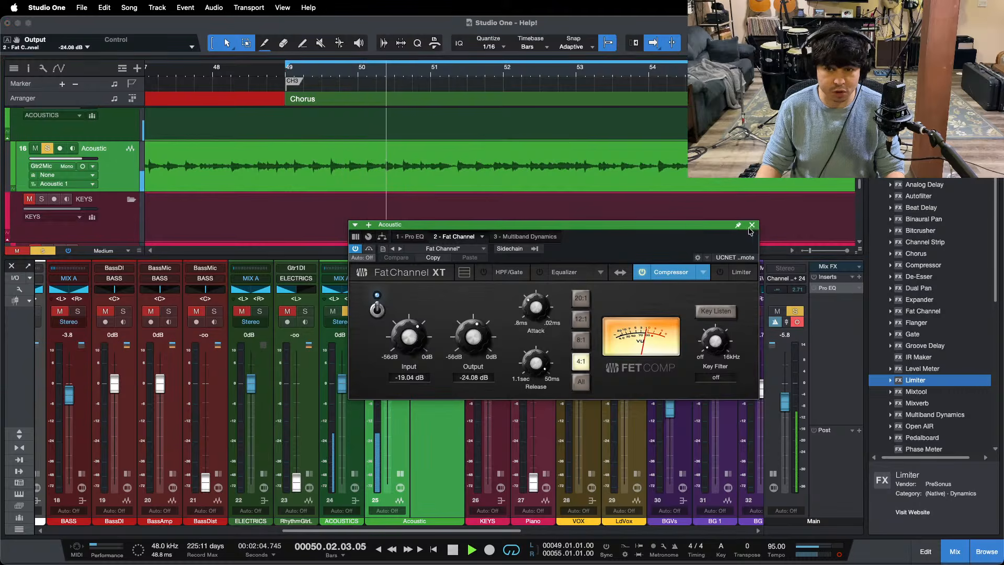
left_click(752, 225)
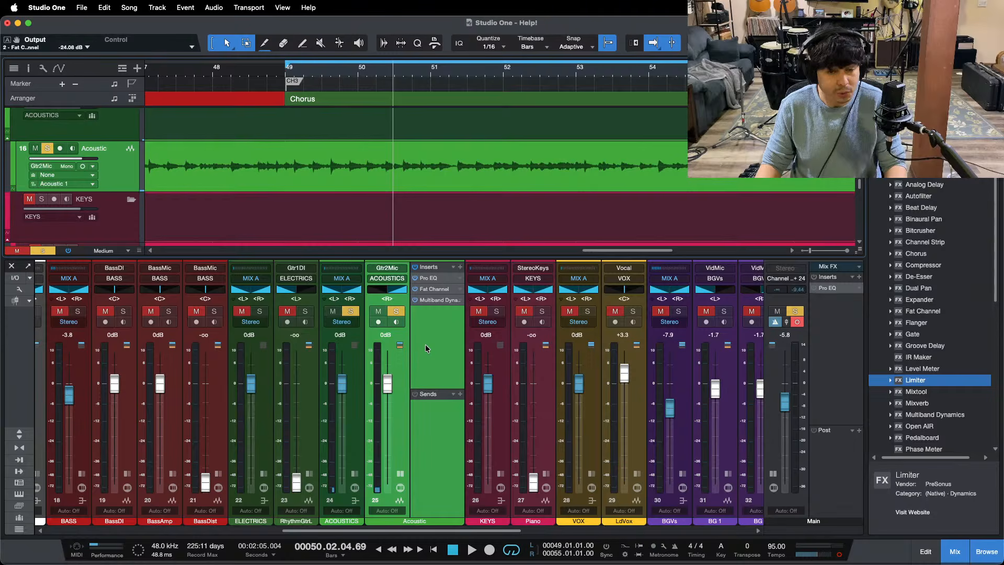
Step: Try boosting the LMF band of the Acoustic channel's Pro EQ at 7.96 kHz, reset its gain to 0 dB and turn the band off
key("space")
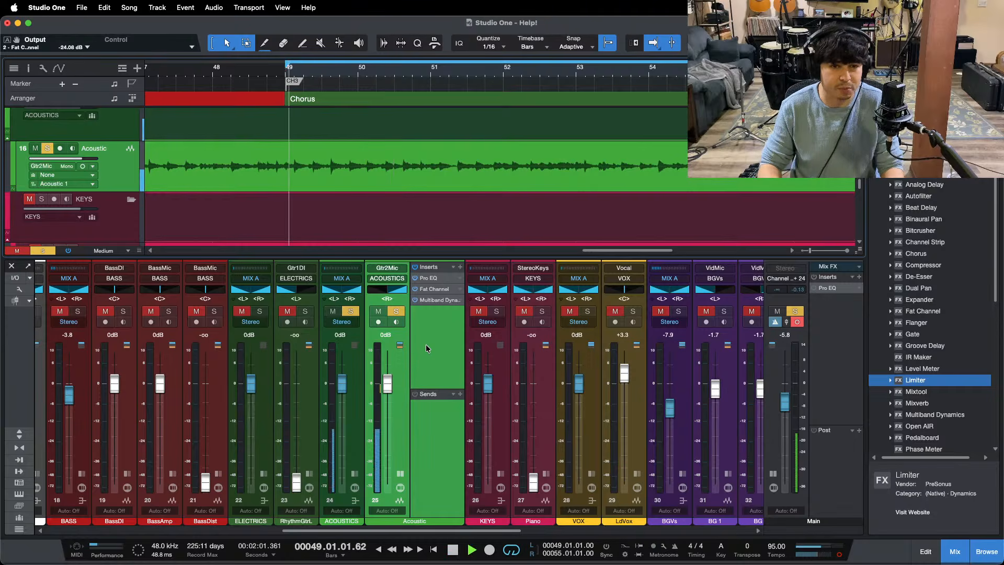
left_click(434, 302)
left_click(411, 236)
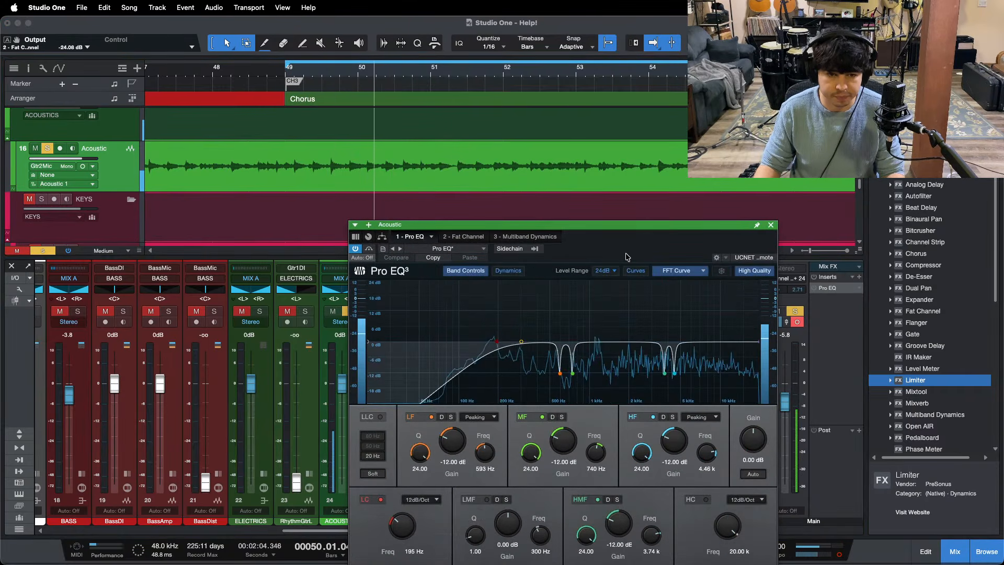
left_click_drag(602, 224, 529, 207)
left_click_drag(455, 324, 639, 300)
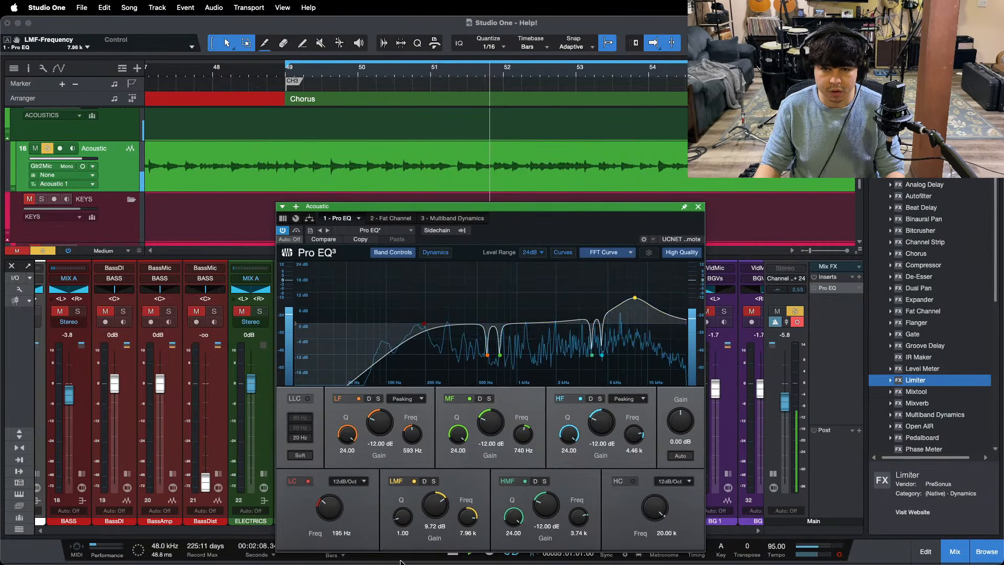
left_click_drag(436, 495, 436, 506)
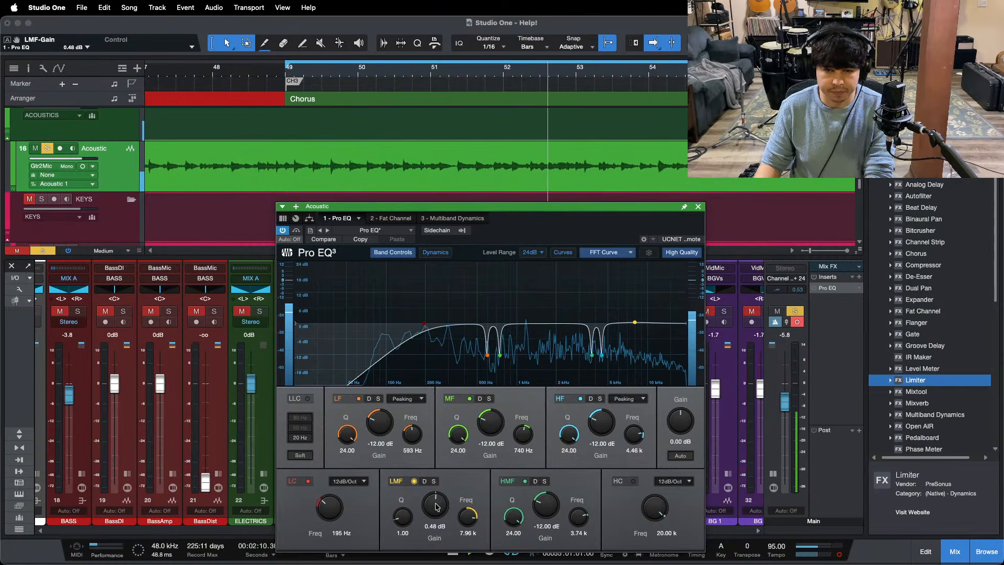
left_click(436, 506, "super")
key("super+s")
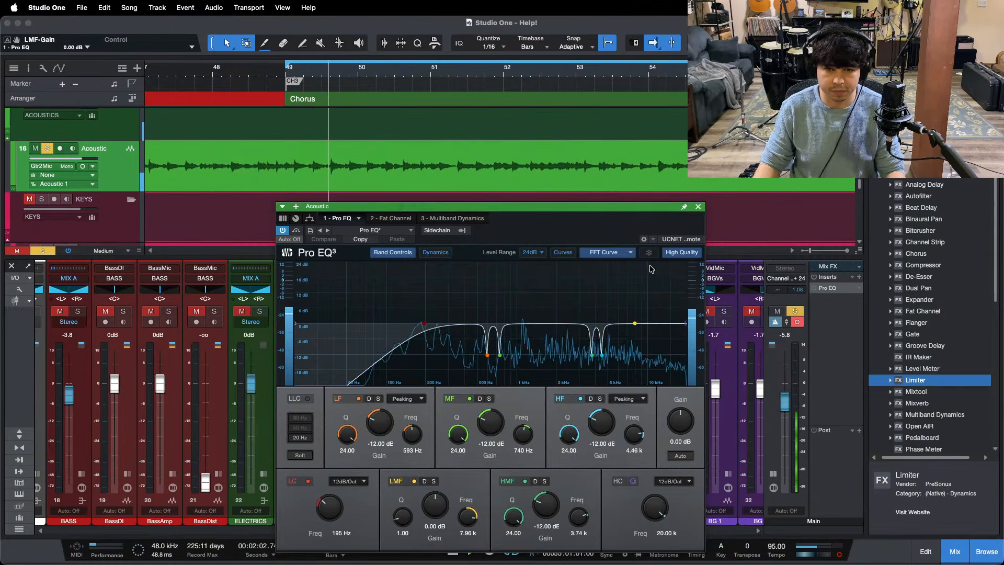
left_click_drag(441, 508, 441, 507)
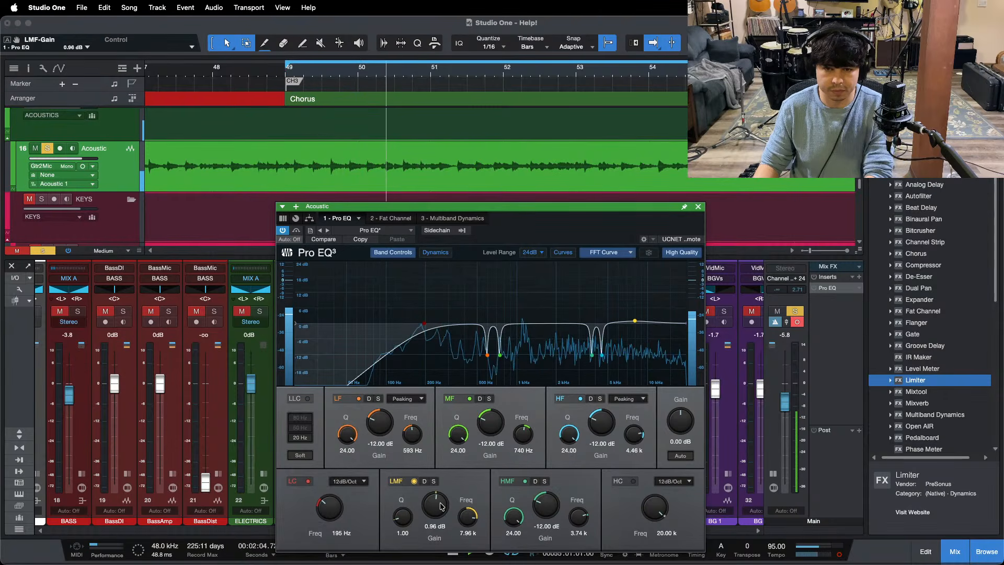
left_click(440, 506, "super")
left_click(414, 481)
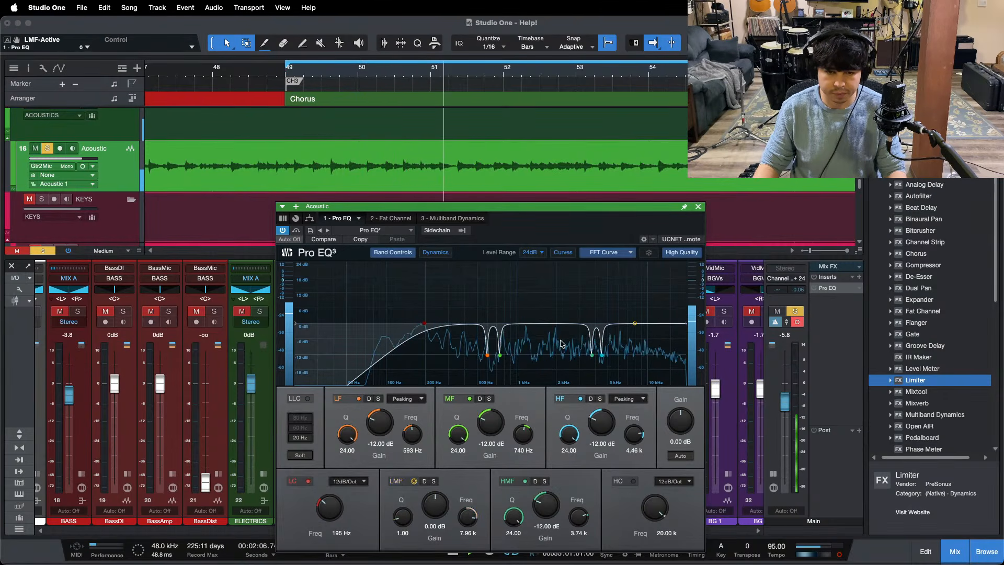
Step: Save the song, add a second Pro EQ after the first on the Acoustic channel, and replay the chorus
key("space")
key("super+s")
left_click(697, 207)
scroll(943, 422, "down", 3)
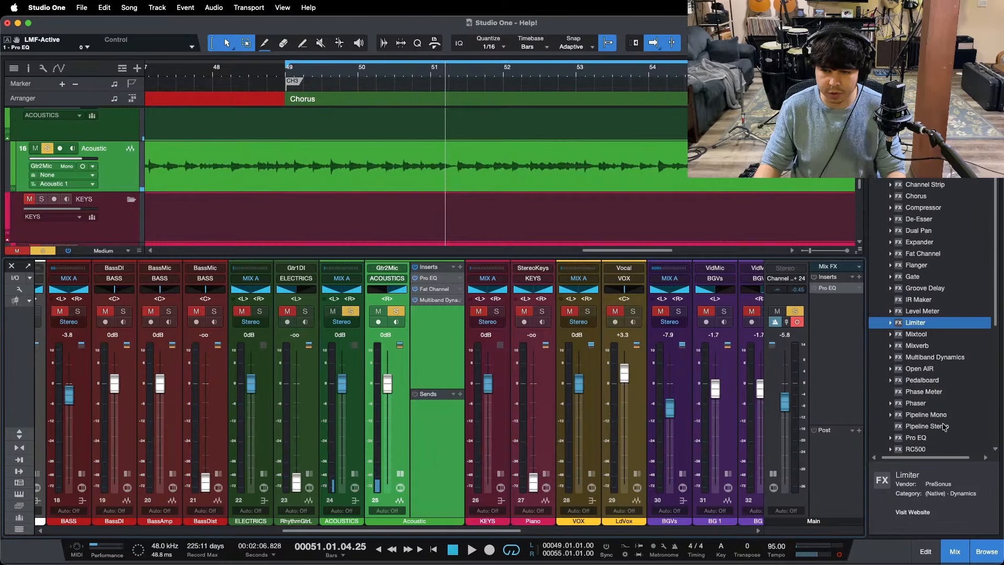
left_click_drag(919, 441, 438, 286)
key("comma")
key("space")
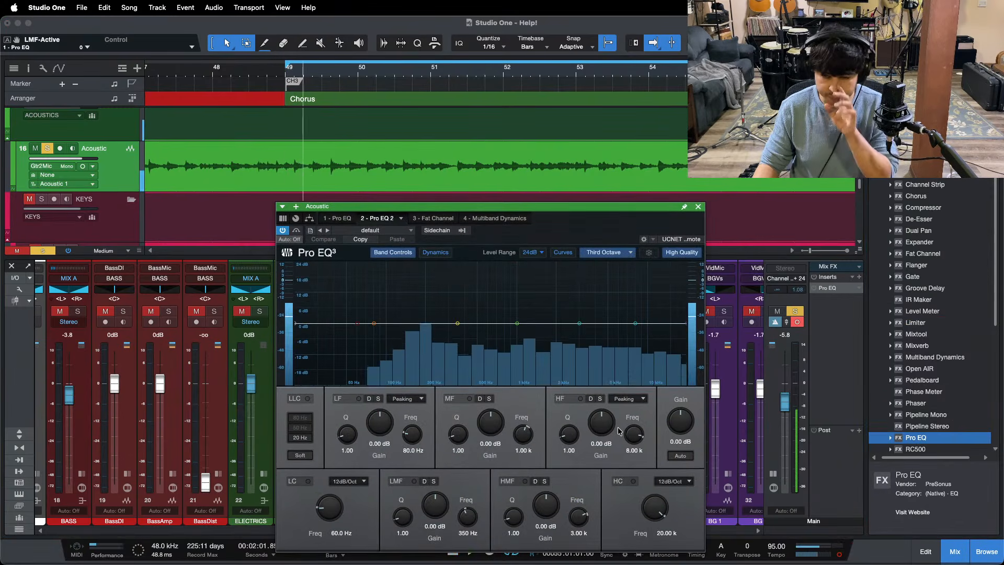
Step: Boost the new Pro EQ's HF band by 4.32 dB at 8 kHz and its HMF band by 4.32 dB at 2.49 kHz with a 0.70 Q
left_click_drag(603, 430, 604, 427)
scroll(603, 429, "up", 6)
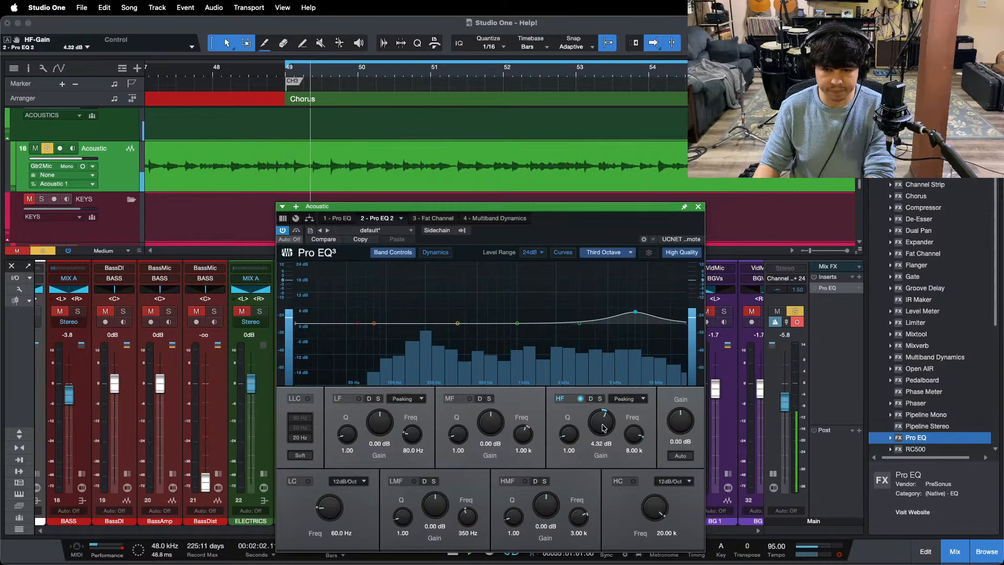
scroll(604, 429, "up", 1)
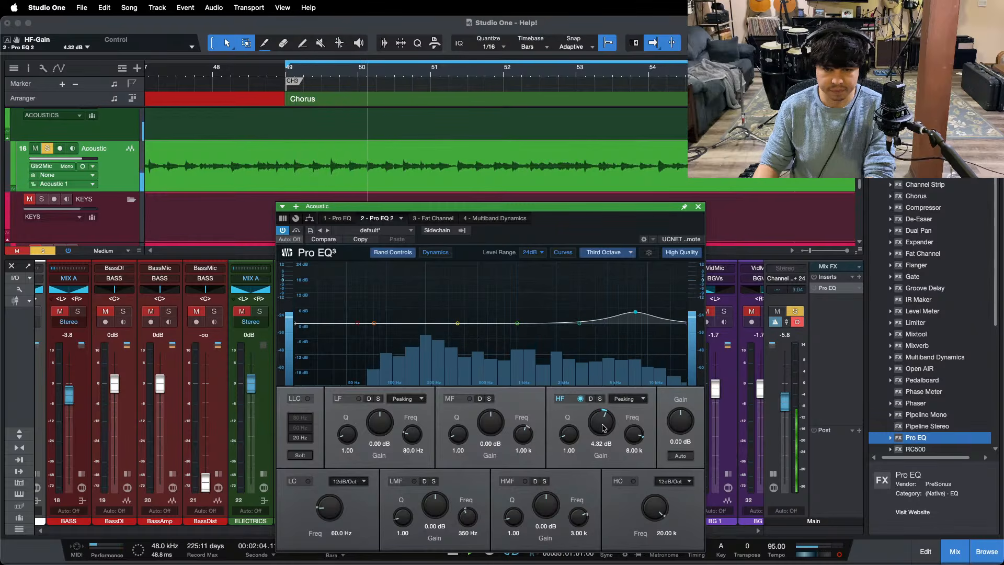
mouse_move(579, 322)
left_mouse_down()
mouse_move(535, 296)
mouse_move(570, 307)
left_mouse_up()
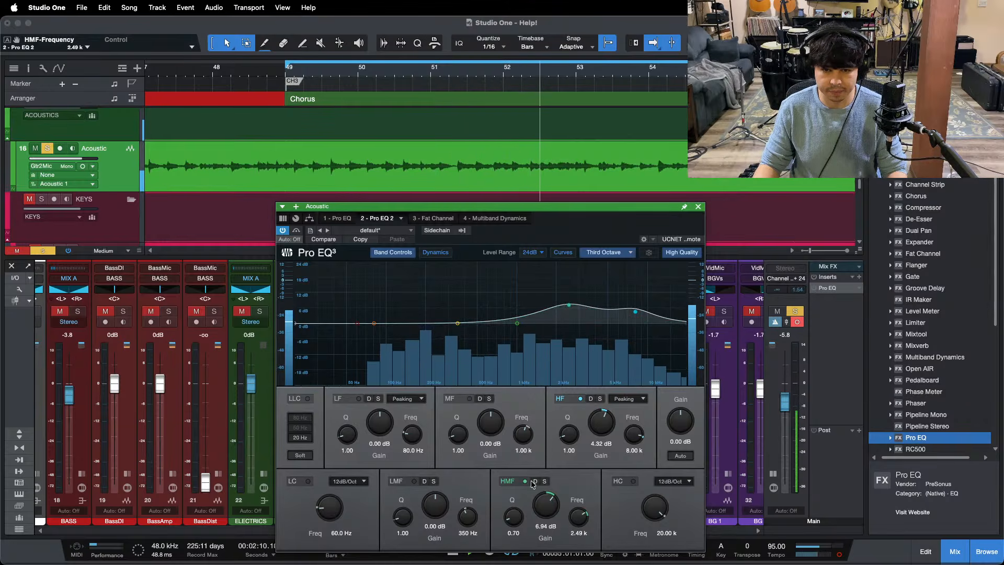
left_click(544, 498, "super")
scroll(545, 499, "up", 6)
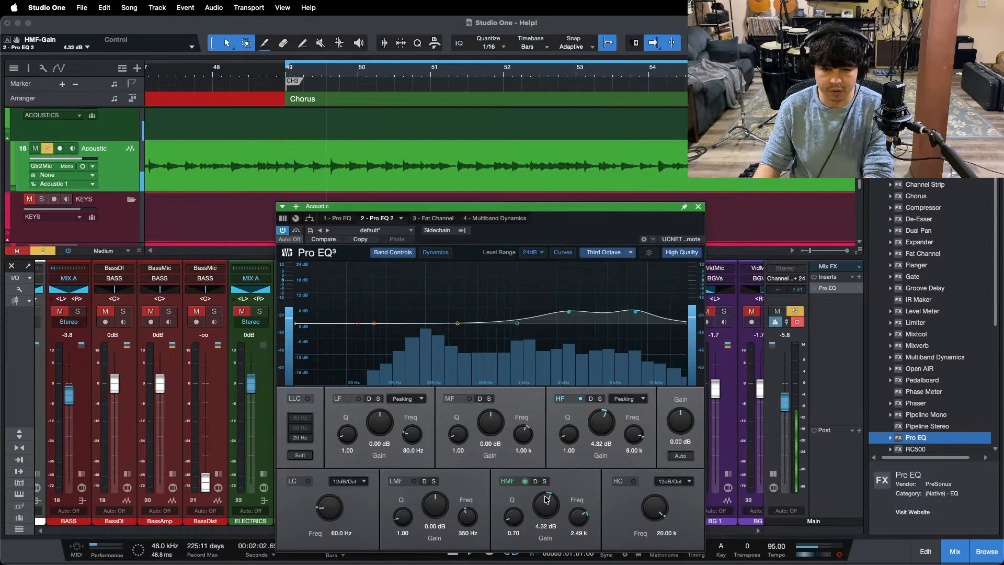
scroll(545, 499, "up", 2)
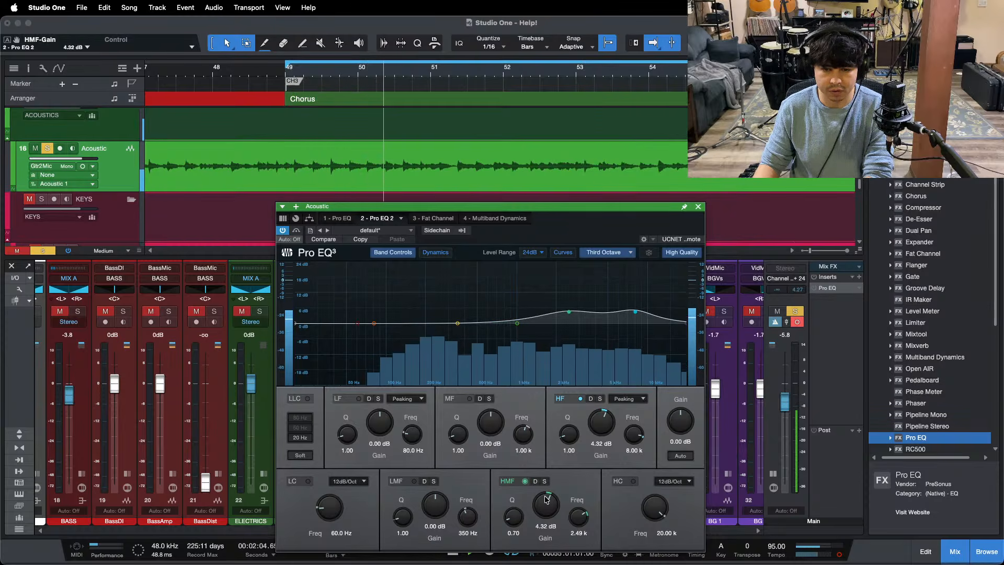
Step: Set the HM band's ratio to 20:1 in the Acoustic channel's Multiband Dynamics, and try adjusting the H band's low threshold alone
left_click(506, 220)
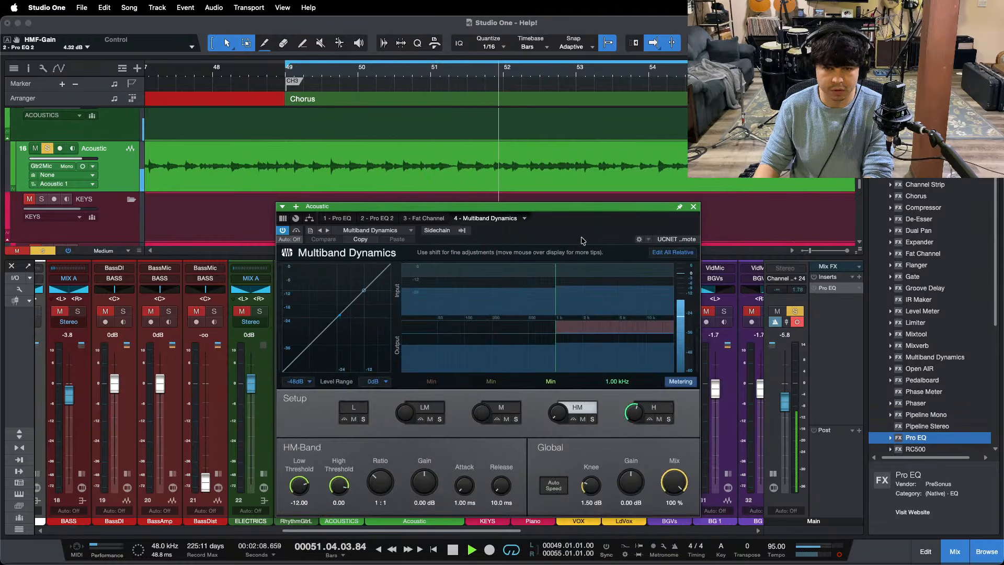
left_click_drag(392, 485, 627, 435)
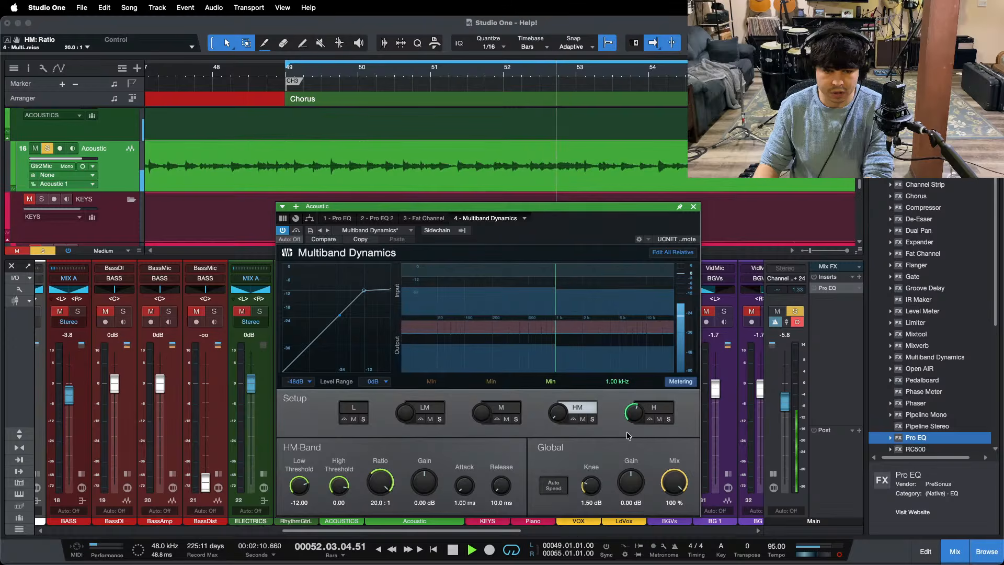
left_click(661, 410)
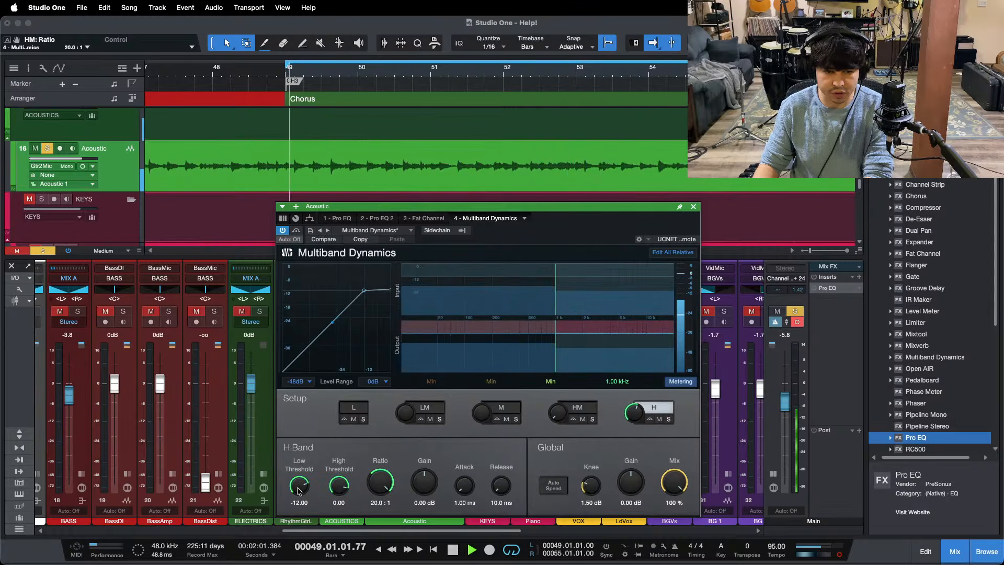
scroll(299, 492, "down", 1)
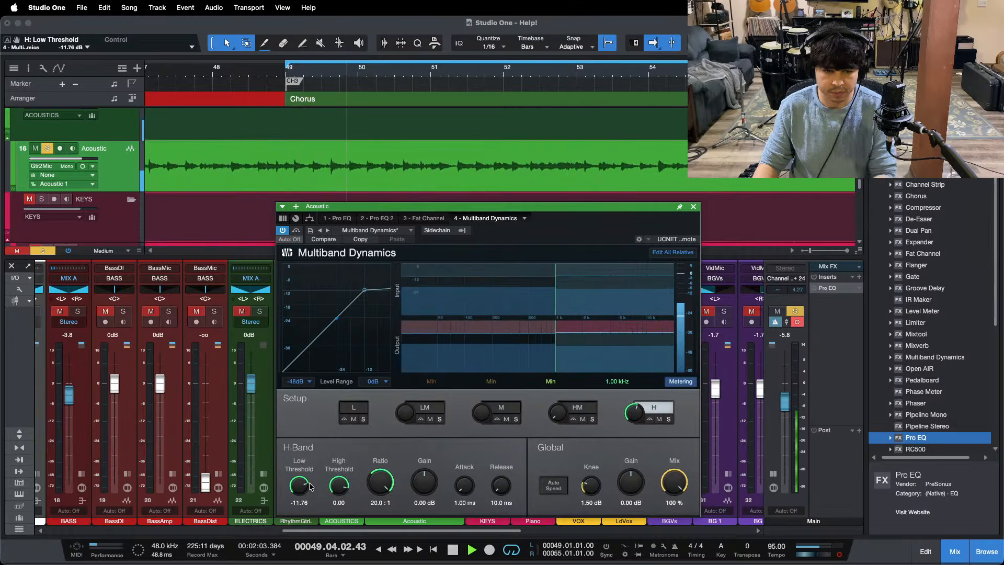
key("super+z")
Step: Turn on Edit All Relative in the Multiband Dynamics and lower the low threshold to -21.48 dB
left_click(675, 253)
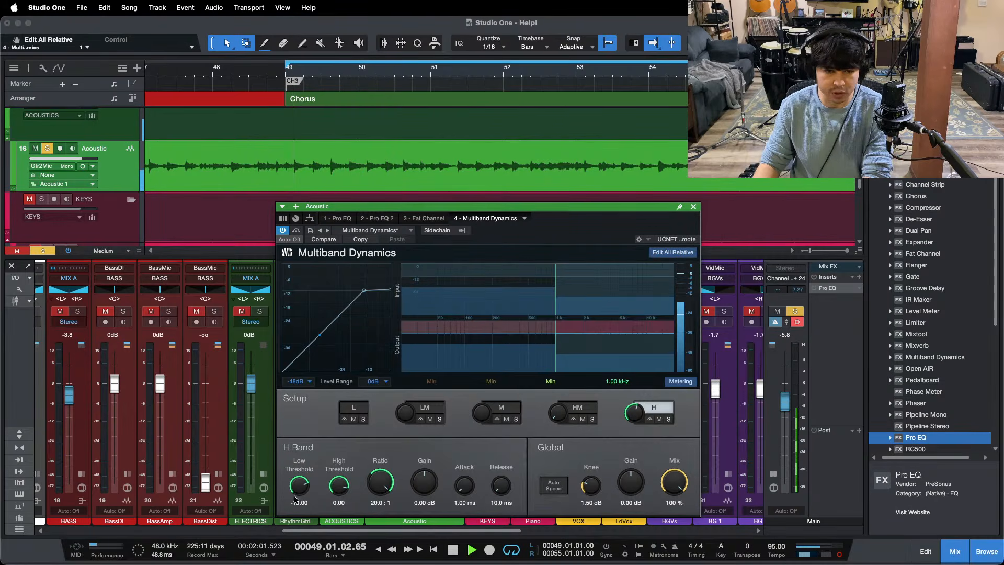
scroll(300, 488, "down", 1)
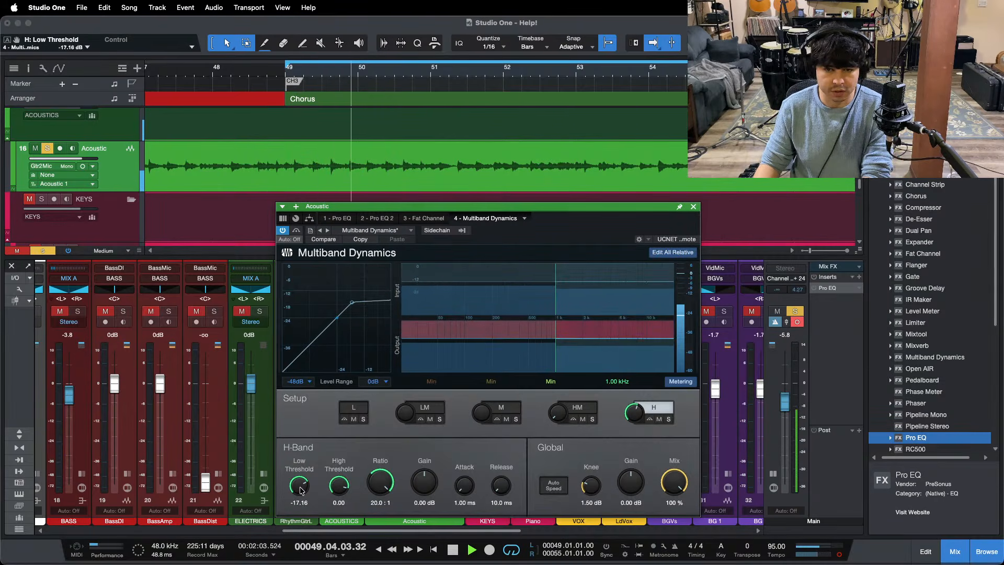
scroll(301, 490, "down", 2)
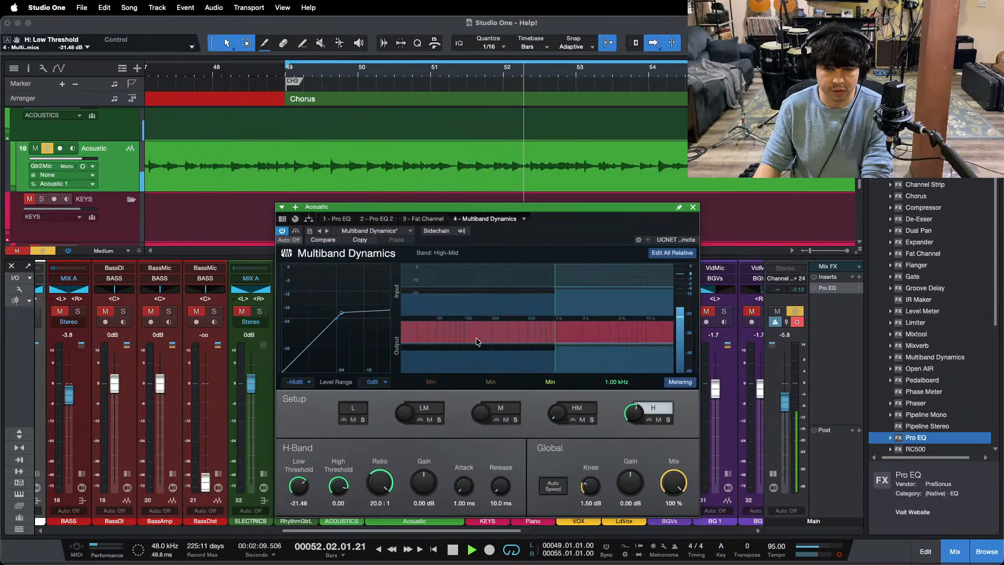
left_click(694, 207)
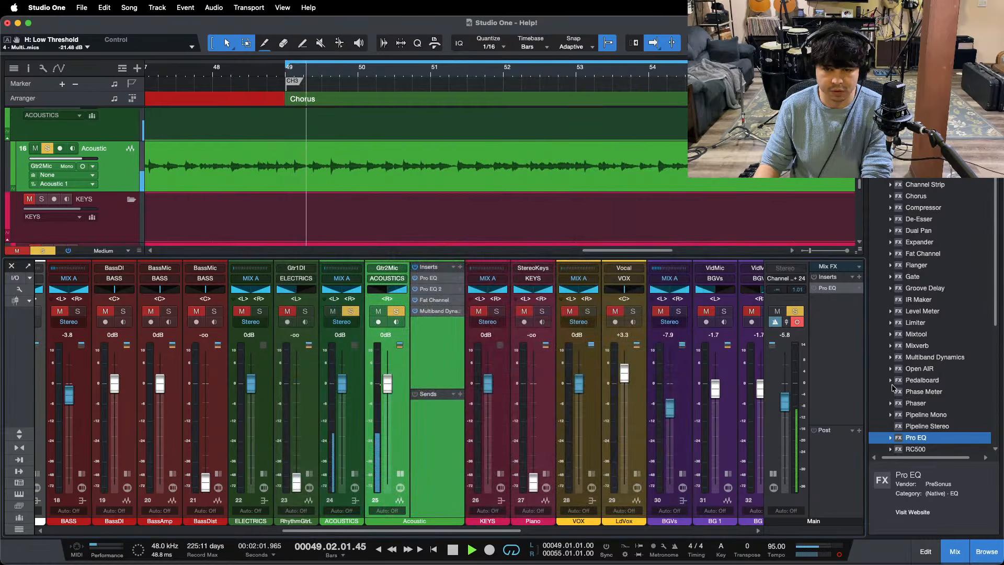
Step: Add a third Pro EQ at the end of the Acoustic channel's inserts and show its spectrum as an FFT Curve
left_click_drag(916, 438, 439, 356)
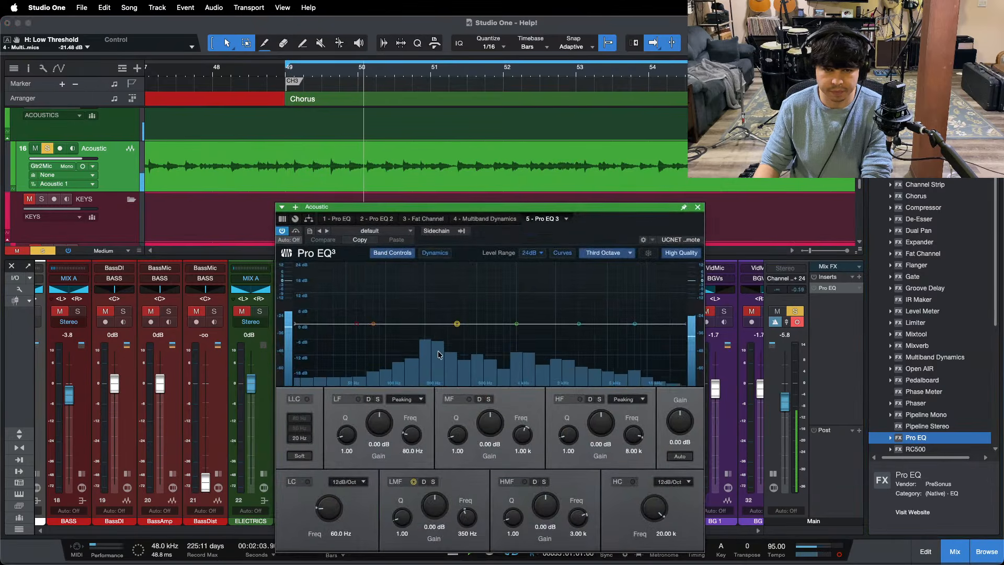
left_click_drag(592, 240, 597, 187)
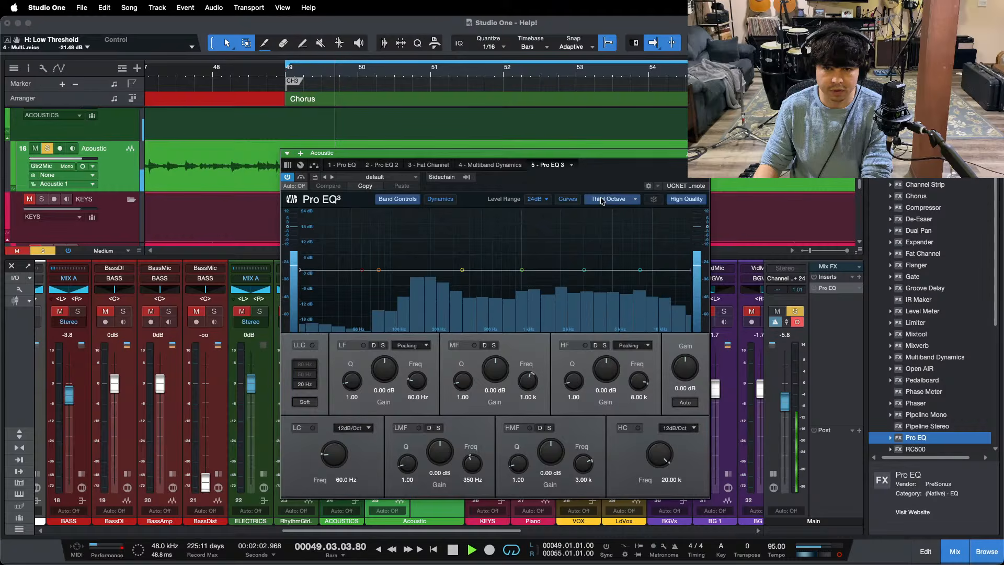
left_click(603, 200)
left_click(607, 243)
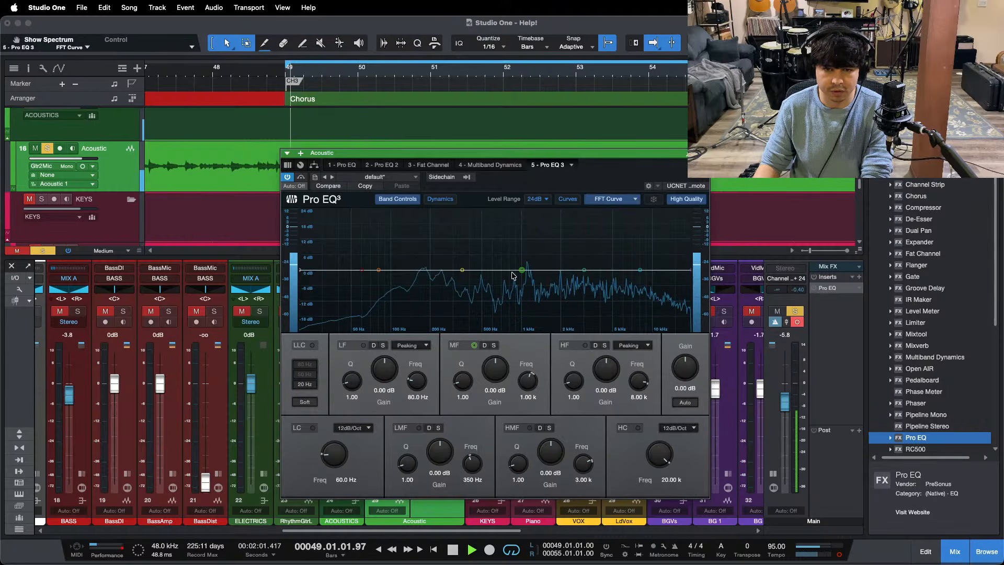
Step: Turn the third Pro EQ's MF band into a -12 dB notch at 1.11 kHz with a Q of 24
left_click_drag(462, 378, 462, 361)
left_click_drag(522, 270, 527, 183)
key("space")
key("space")
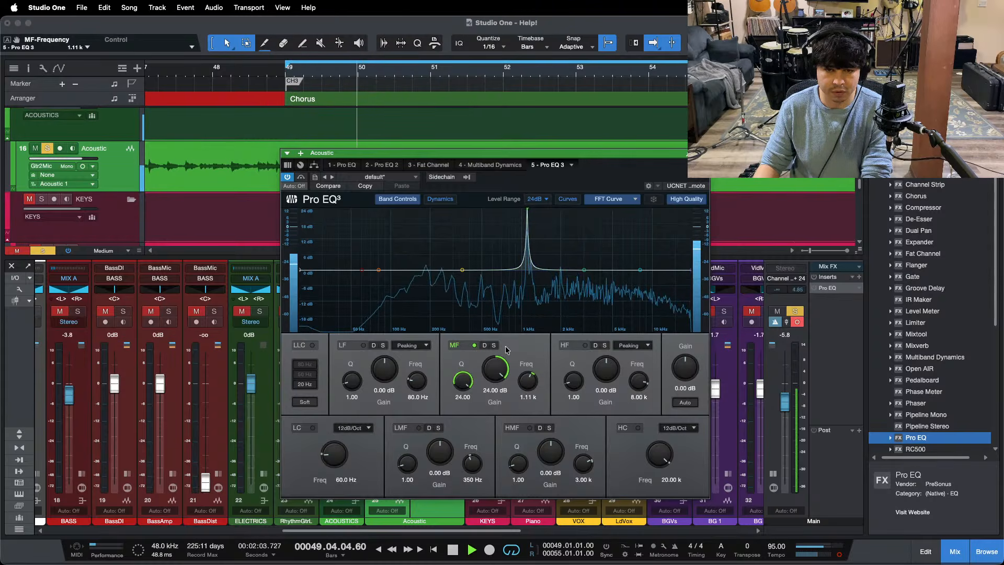
left_click_drag(495, 372, 493, 401)
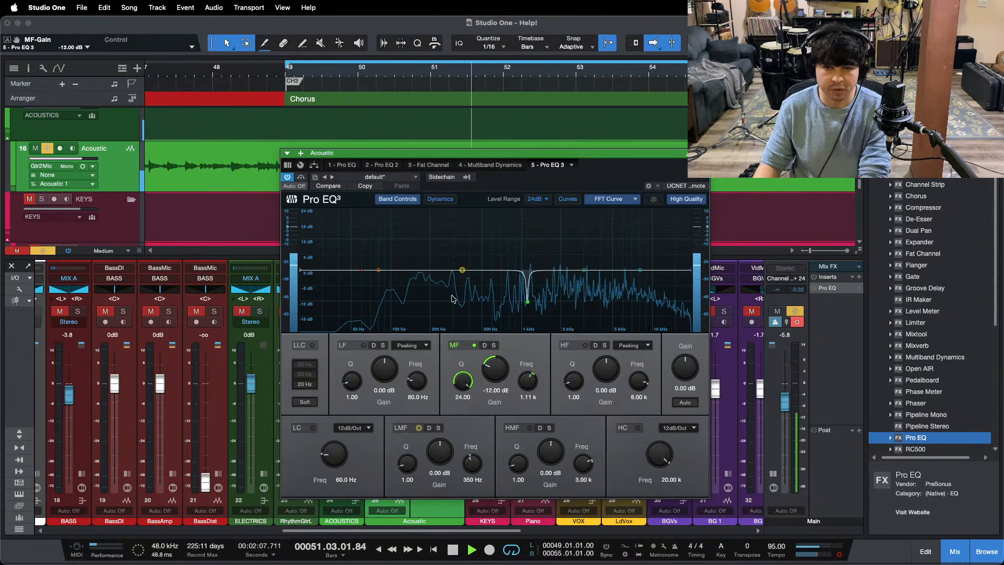
left_click(703, 154)
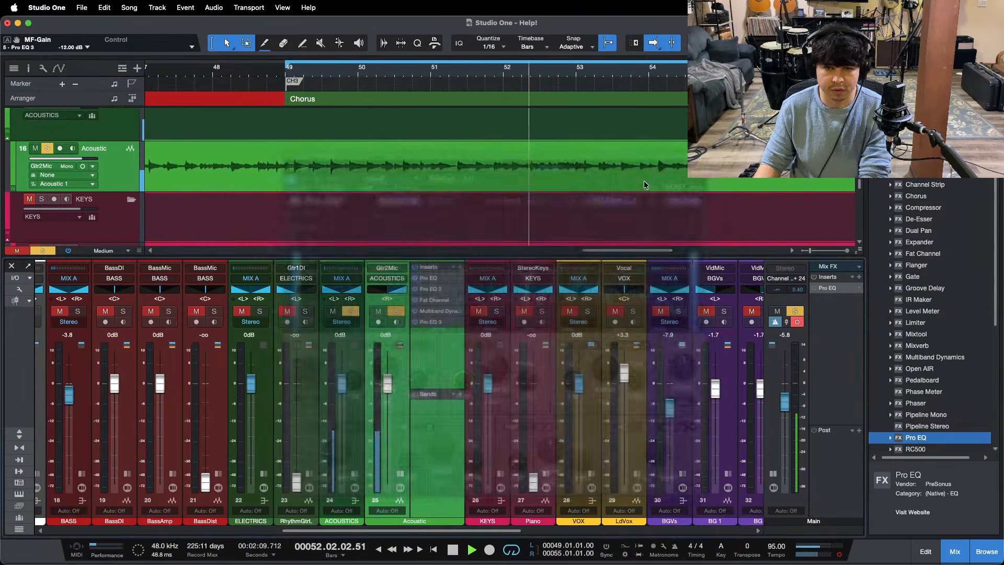
Step: Lower the Acoustic channel's volume to -2.9 dB and take it out of solo
left_click_drag(387, 386, 385, 395)
key("s")
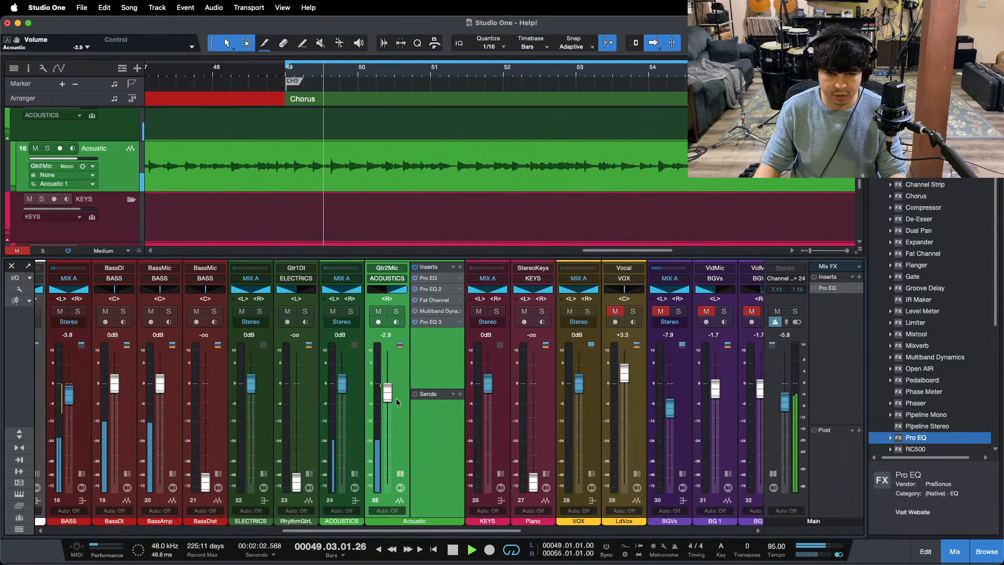
Step: Lower the H band's low threshold in the Acoustic channel's Multiband Dynamics to -22.56 dB
left_click(439, 311)
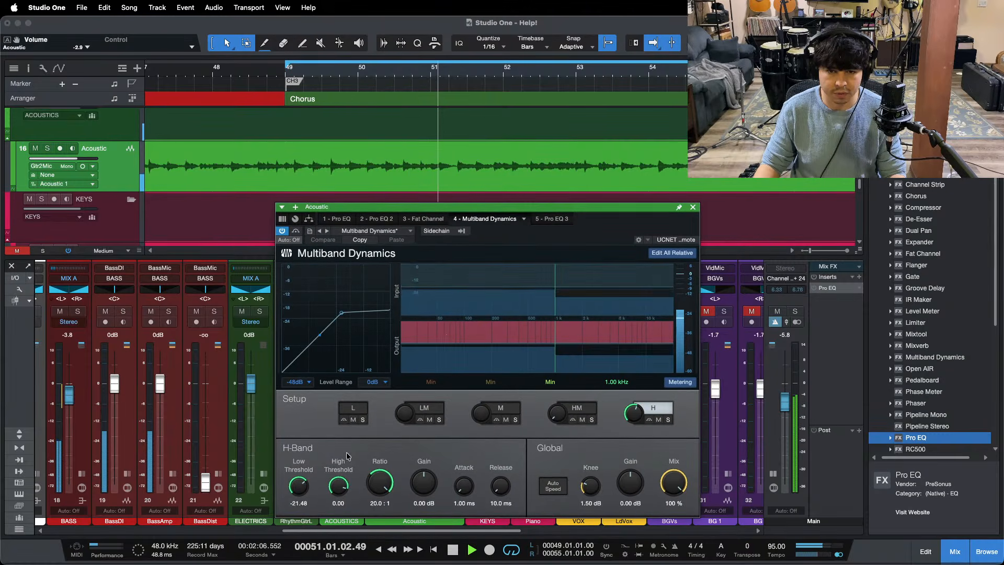
left_click_drag(299, 486, 299, 489)
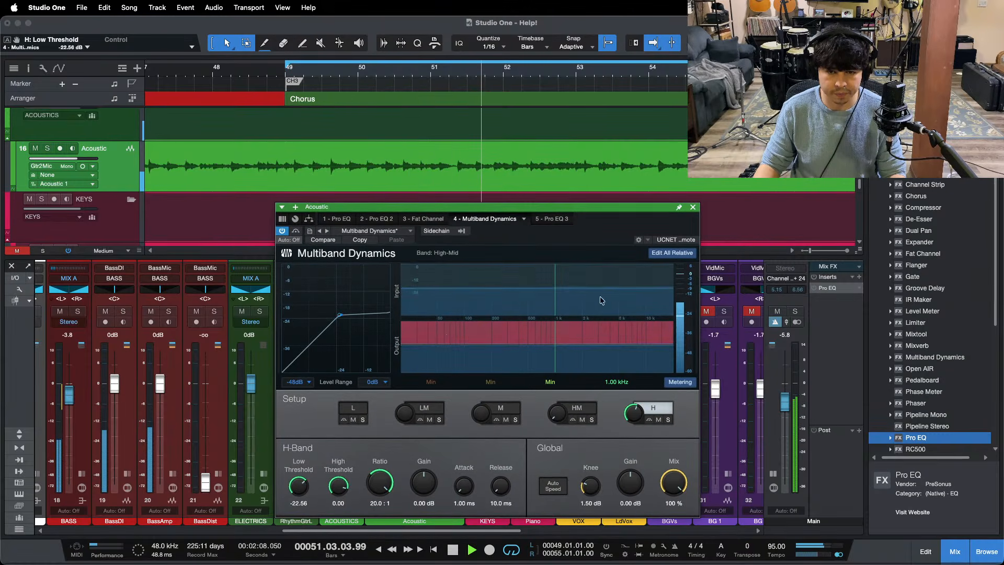
left_click(693, 207)
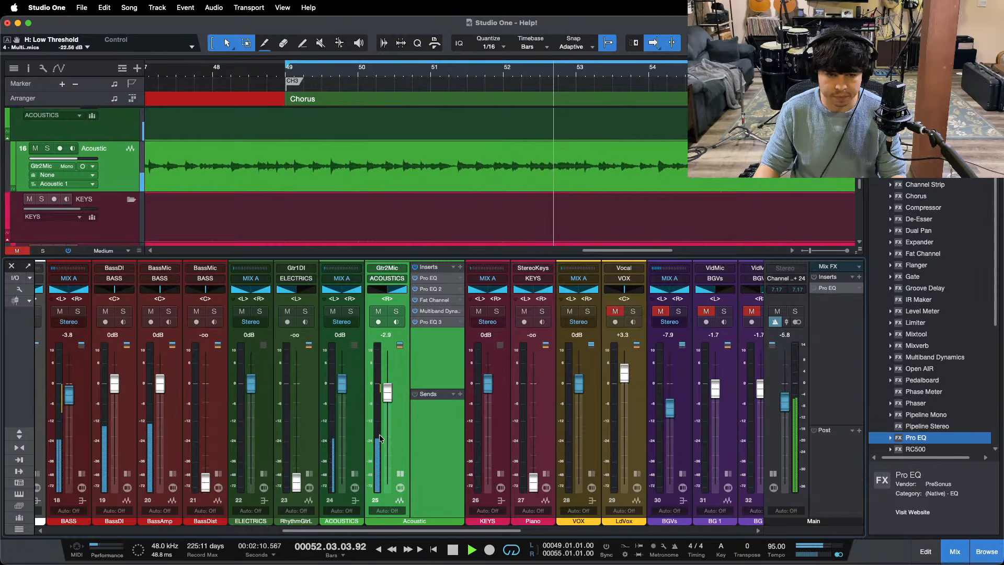
Step: Raise the RhythmGtrL channel's volume to 0 dB, show its inserts in place of the Acoustic channel's, and save the song
left_click(401, 474)
left_click(296, 482, "super")
left_click(309, 474)
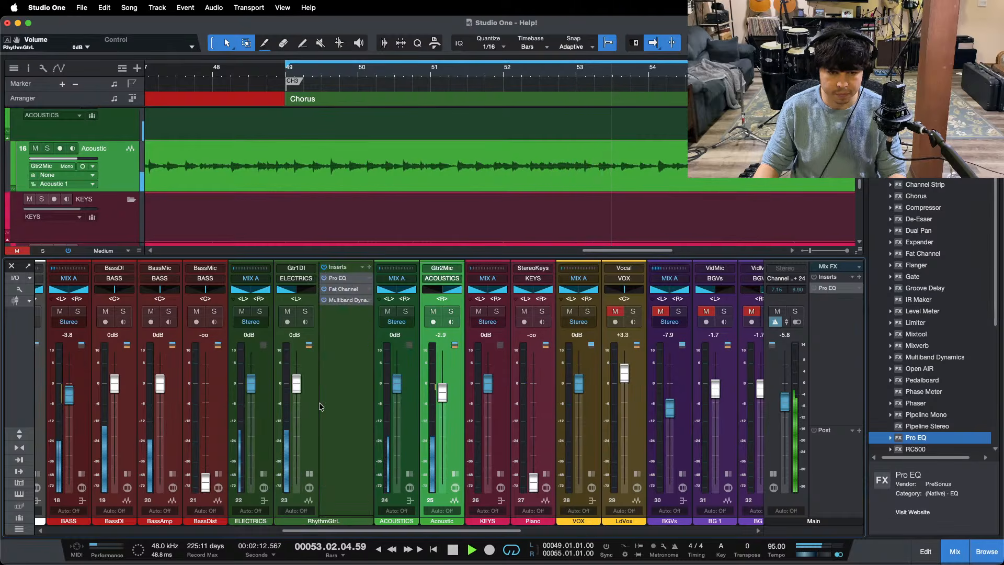
left_click(327, 356)
key("super+s")
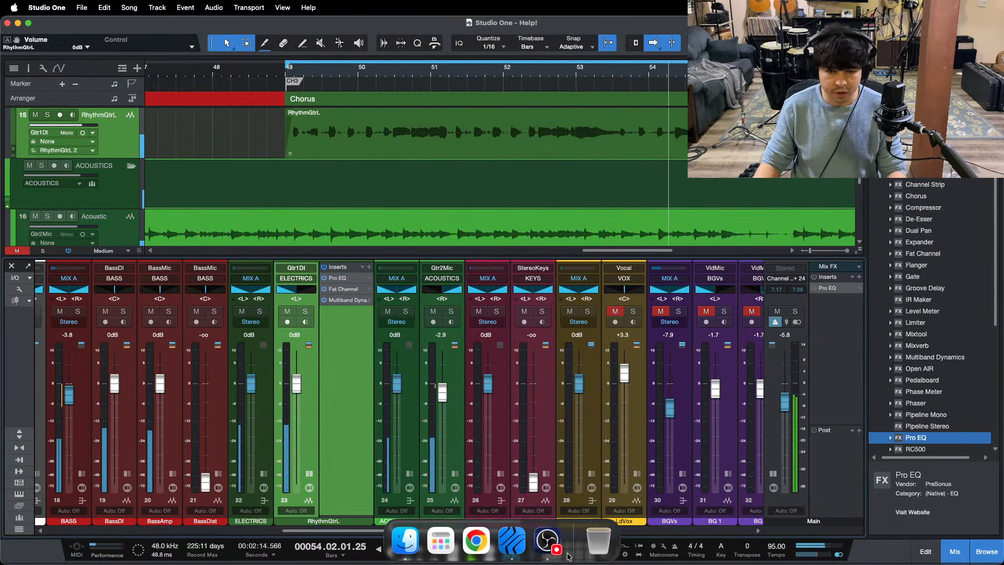
left_click(548, 541)
left_click(934, 487)
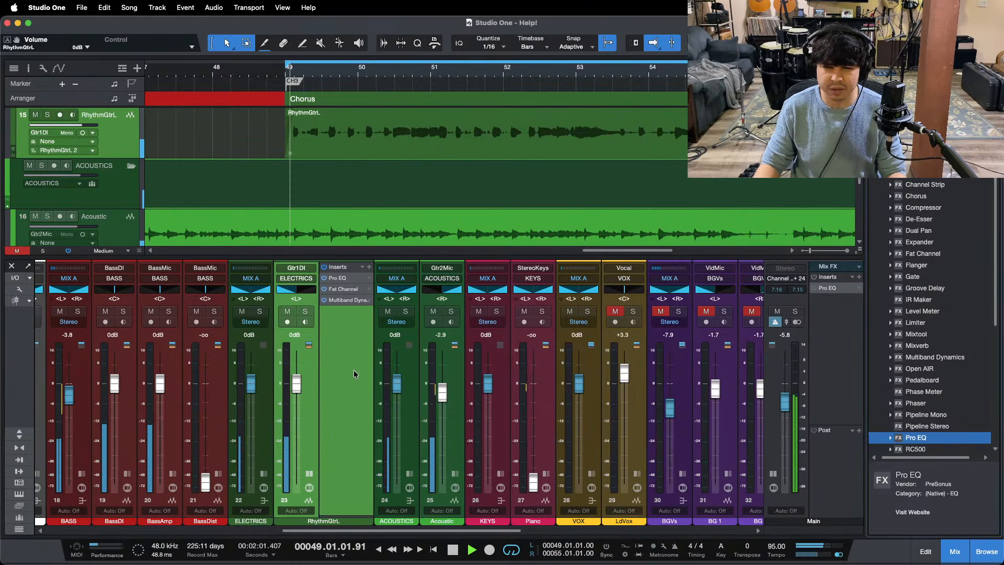
Step: Solo the RhythmGtrL channel and set the gain reduction of its Fat Channel Everest compressor to 4.80
left_click(305, 312)
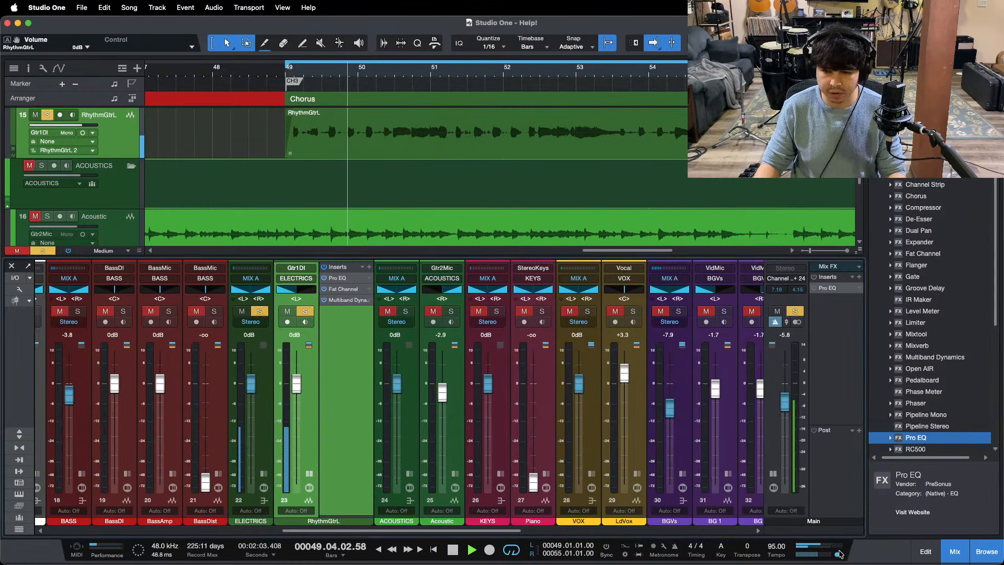
left_click(337, 277)
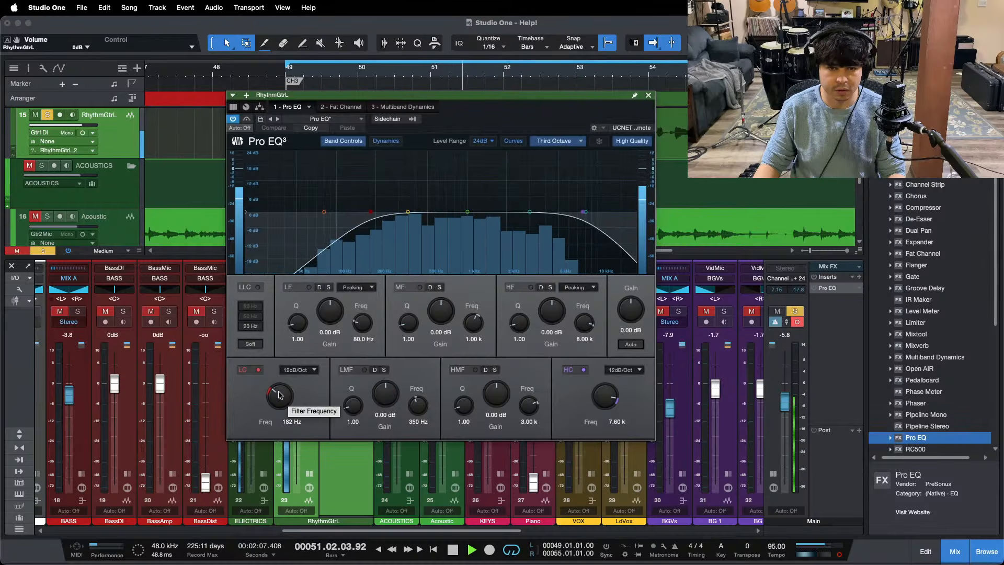
left_click(341, 107)
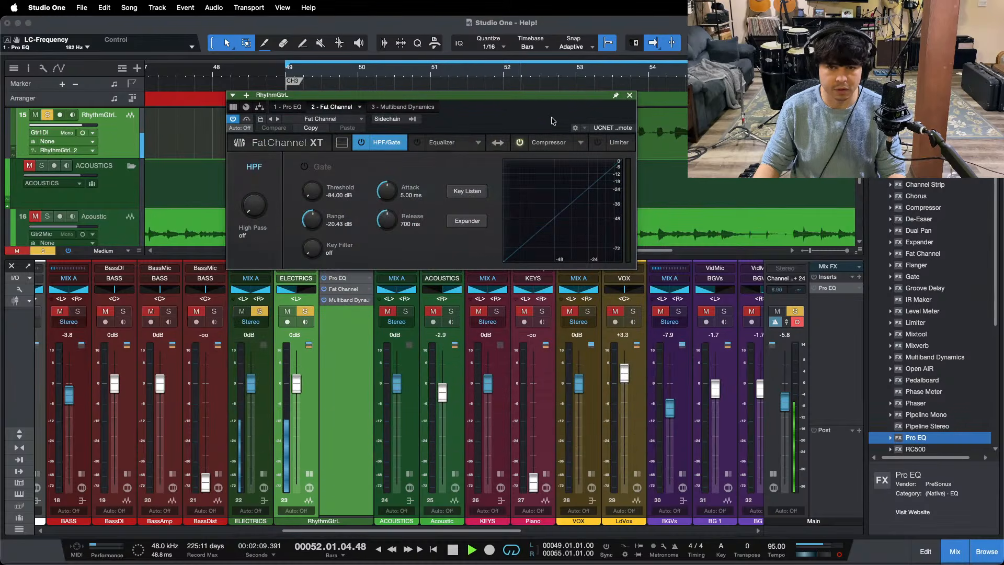
left_click_drag(496, 127, 556, 216)
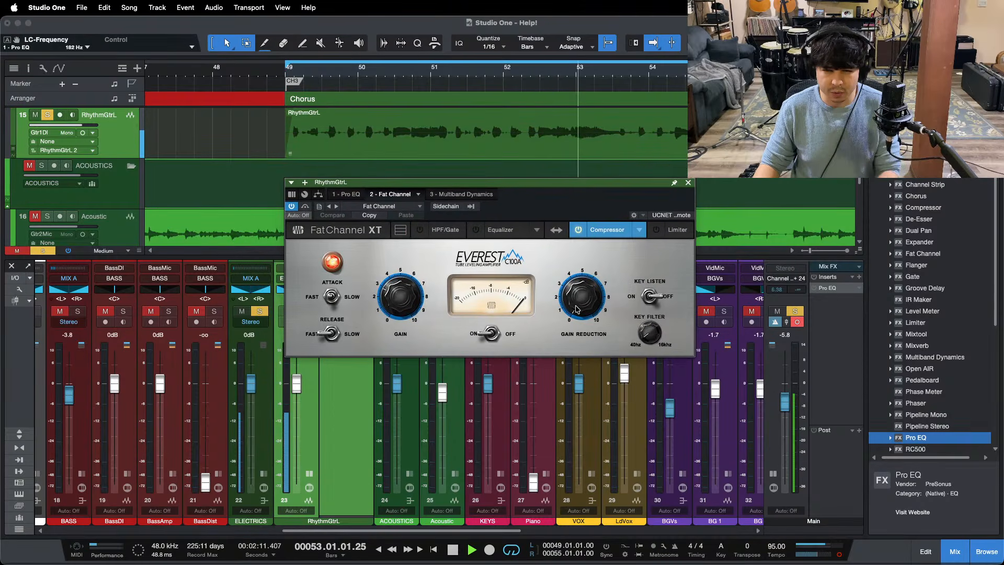
left_click_drag(581, 303, 583, 292)
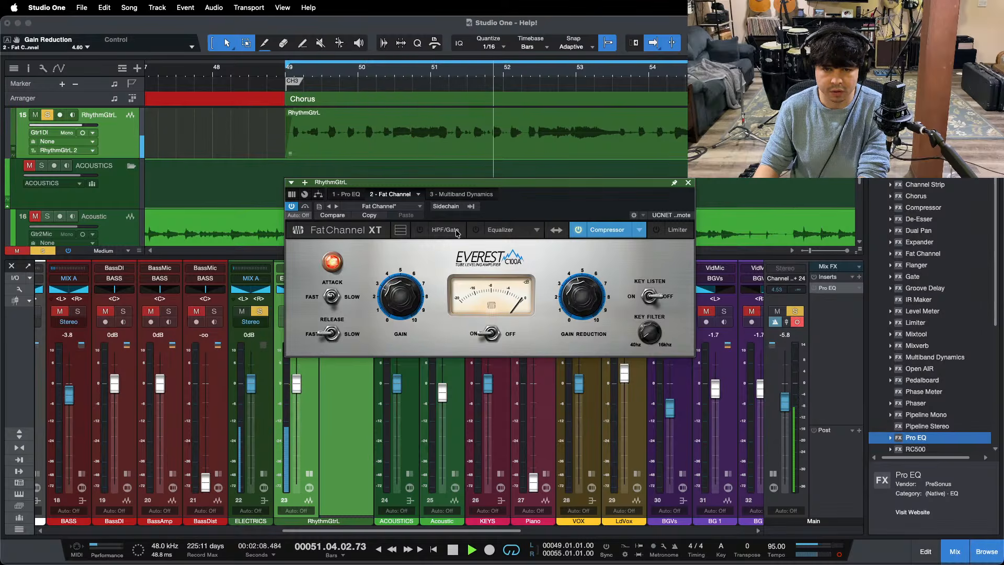
Step: Replay the chorus and boost the HMF band of the RhythmGtrL channel's Pro EQ by 4.32 dB at 4.03 kHz
left_click(348, 194)
key("space")
key("space")
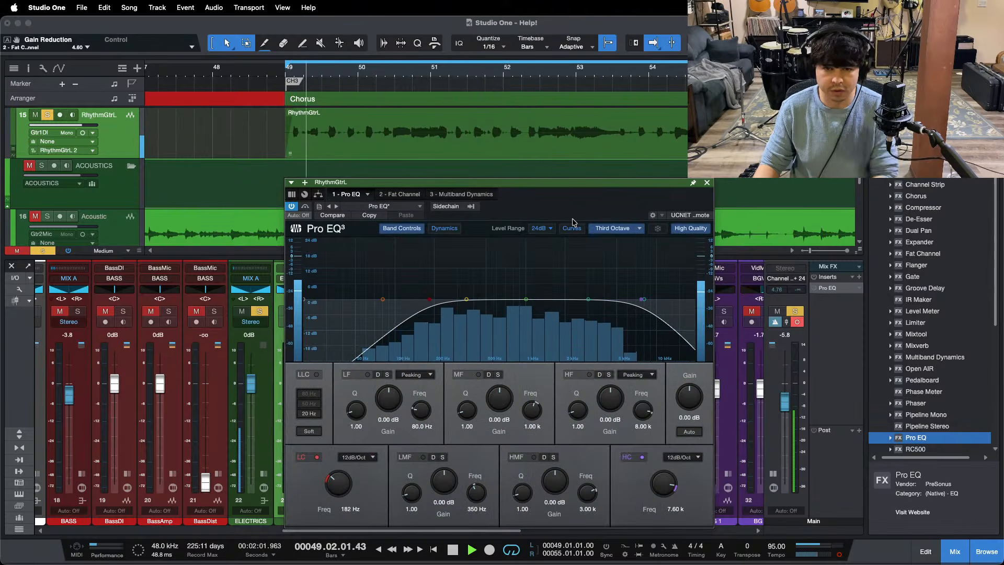
left_click_drag(585, 301, 610, 284)
double_click(555, 478)
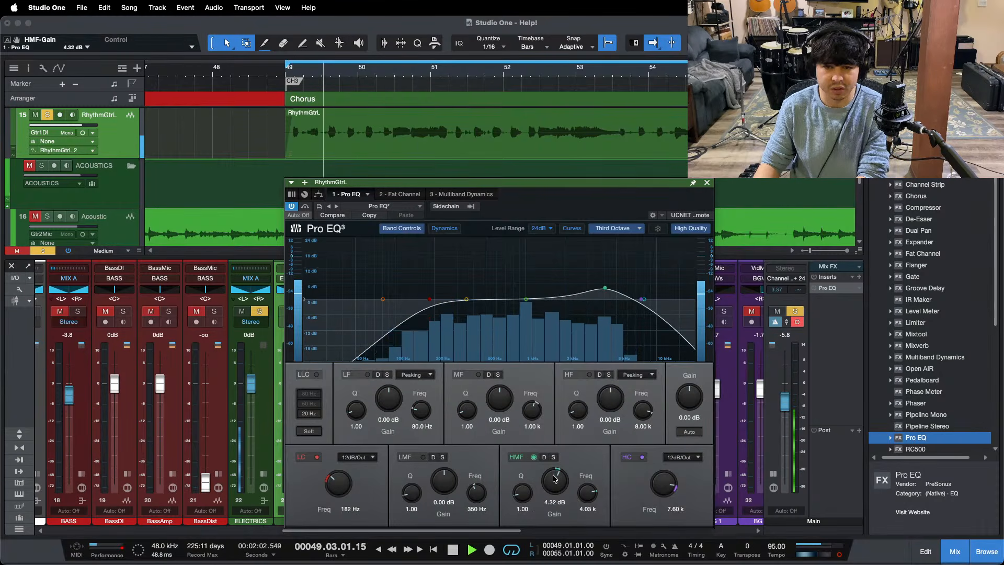
Step: Raise the HMF gain in the RhythmGtrL channel's Pro EQ to 5.76 dB, and bring up its Multiband Dynamics with playback stopped
scroll(556, 478, "up", 3)
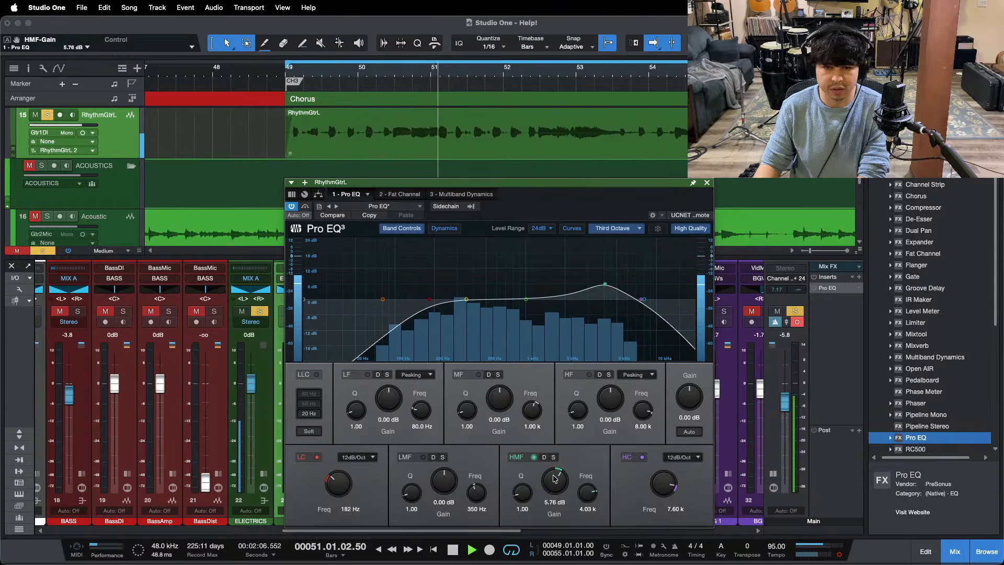
scroll(555, 478, "up", 1)
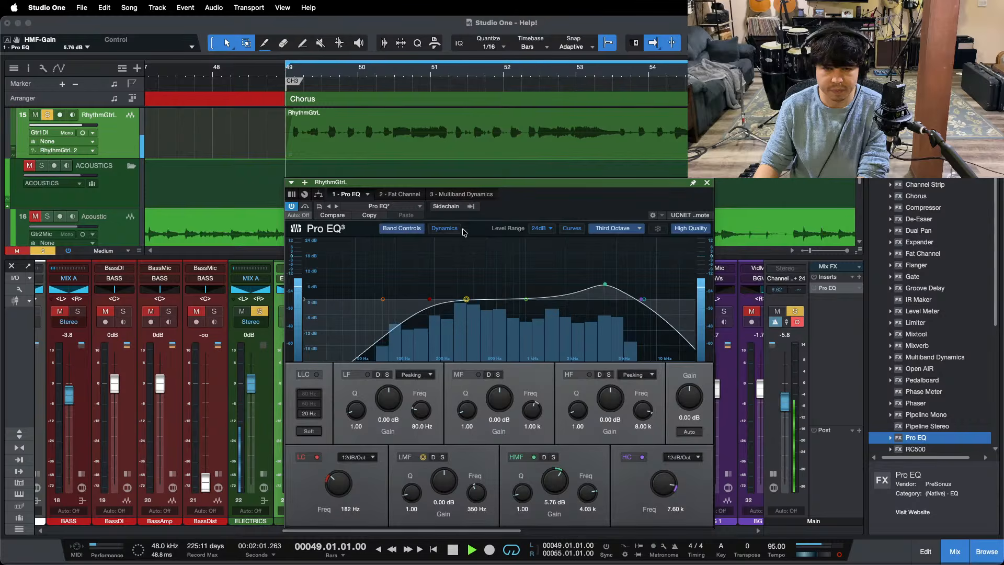
left_click(456, 194)
key("space")
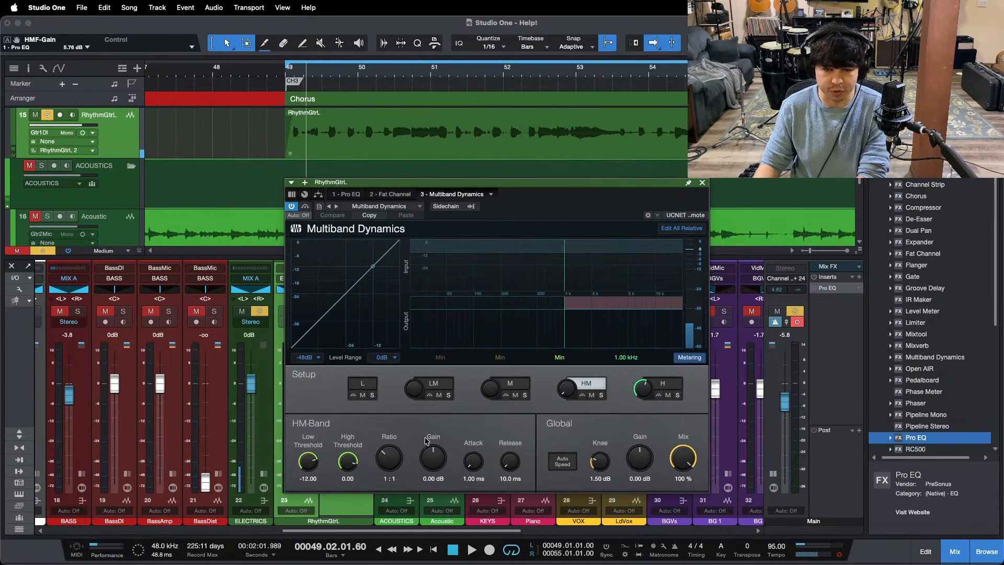
Step: Using Edit All Relative, set the Multiband Dynamics ratio to 20:1, lower the H band's low threshold to -18.24 dB, and close the effect window
left_click_drag(390, 467, 413, 361)
left_click(681, 228)
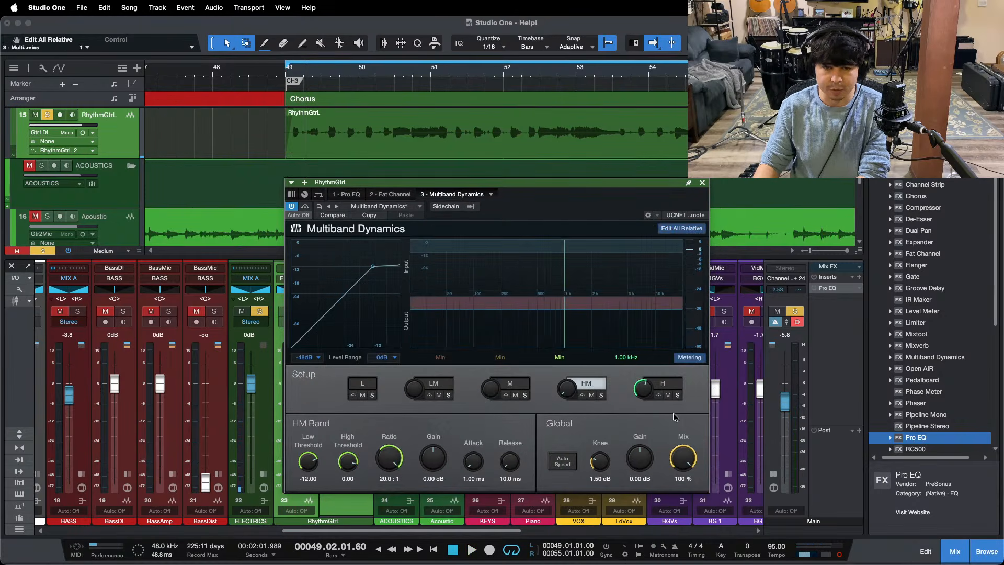
left_click(670, 386)
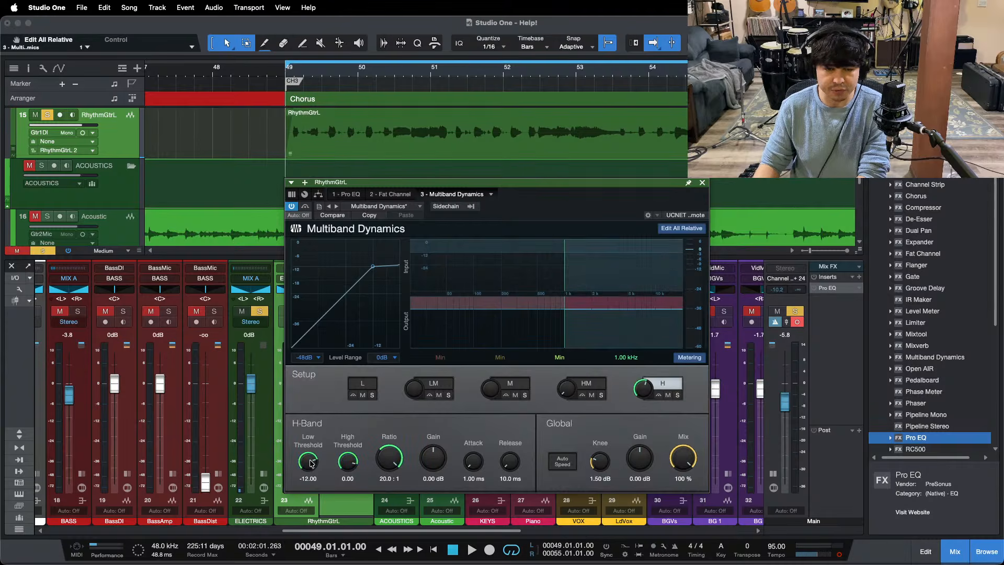
scroll(308, 462, "down", 4)
key("space")
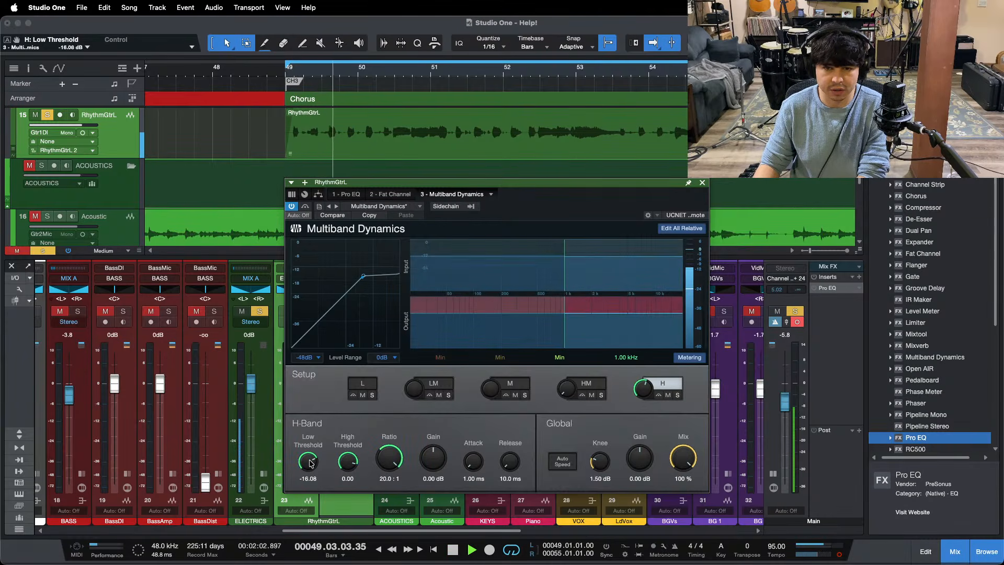
scroll(311, 463, "down", 2)
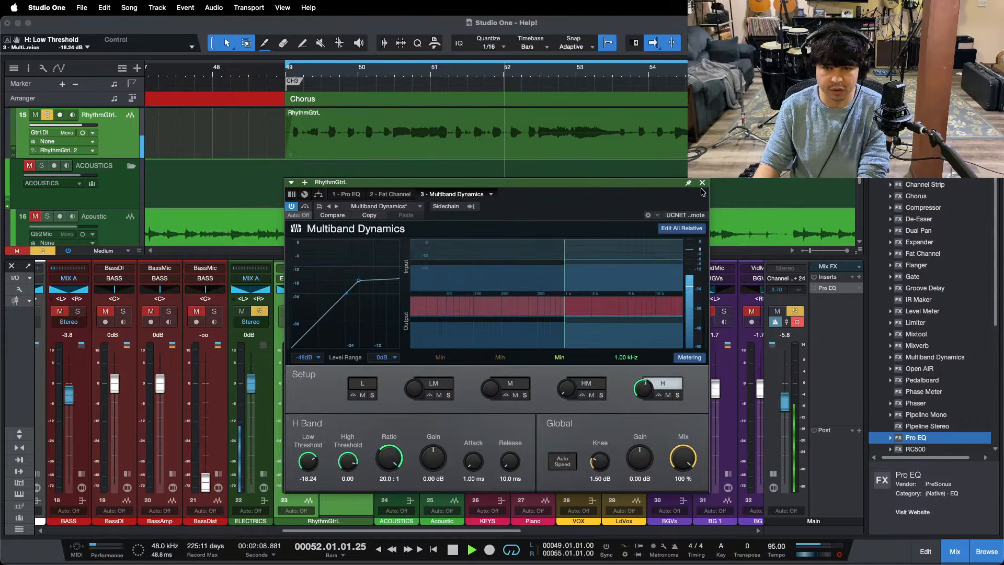
left_click(702, 183)
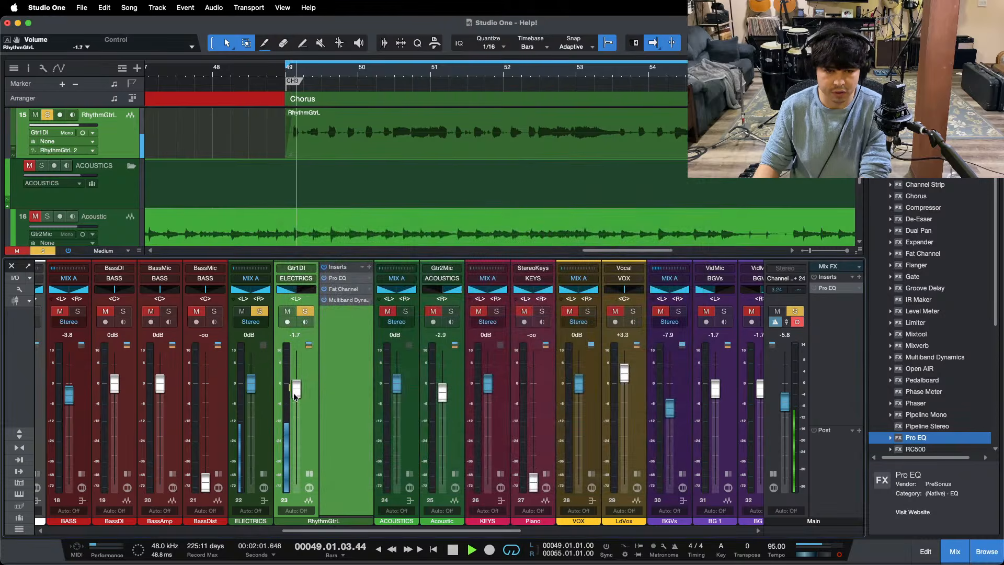
Step: Lower the RhythmGtrL channel's volume to -7.1 dB, hide its inserts, and clear the solos so the rest of the band plays
scroll(295, 398, "down", 5)
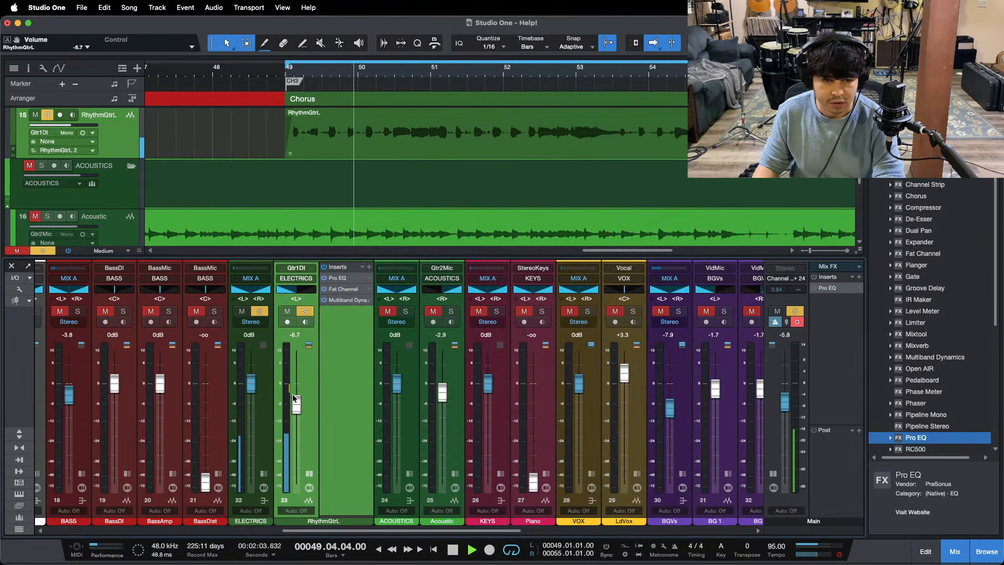
scroll(294, 398, "down", 1)
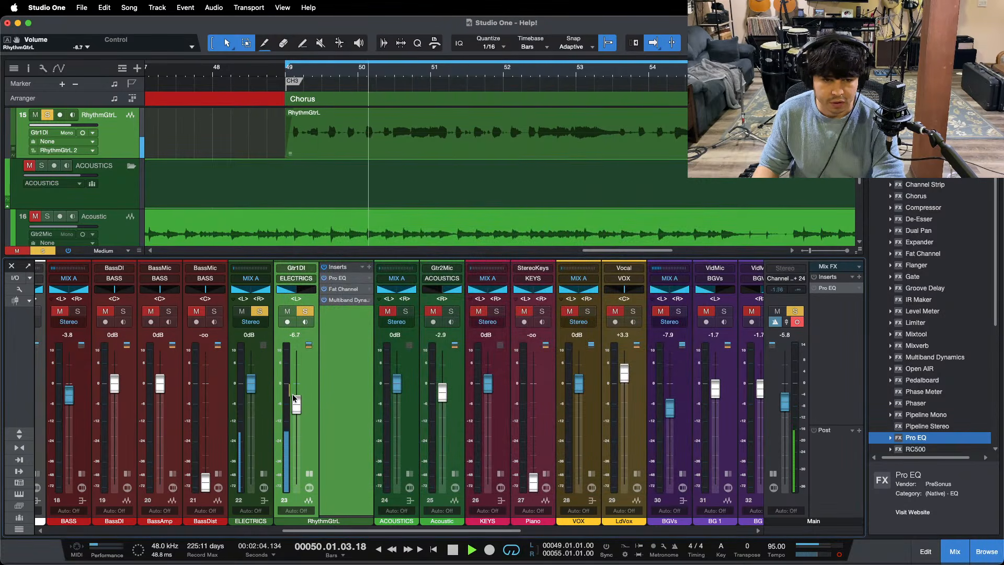
left_click(454, 312)
left_click(310, 474)
key("shift+s")
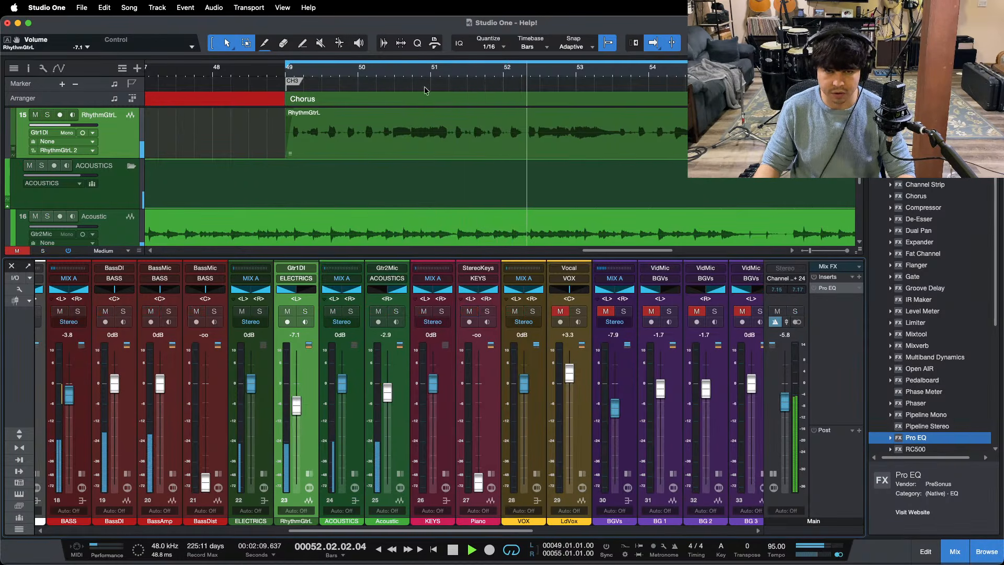
Step: Play the song from the first verse and raise the Acoustic channel's volume to -2.5 dB
left_click(262, 74)
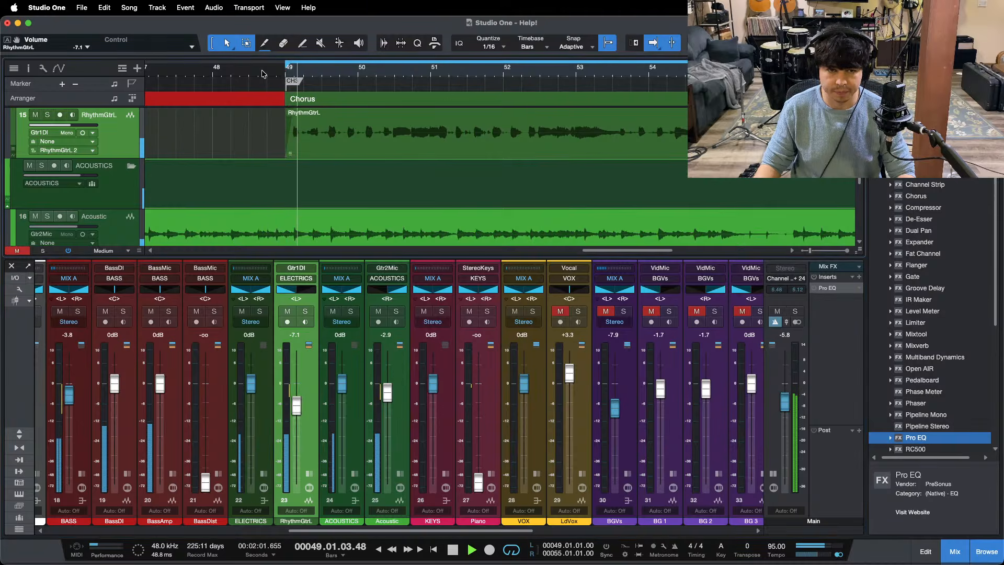
scroll(262, 71, "down", 10)
scroll(314, 77, "left", 5)
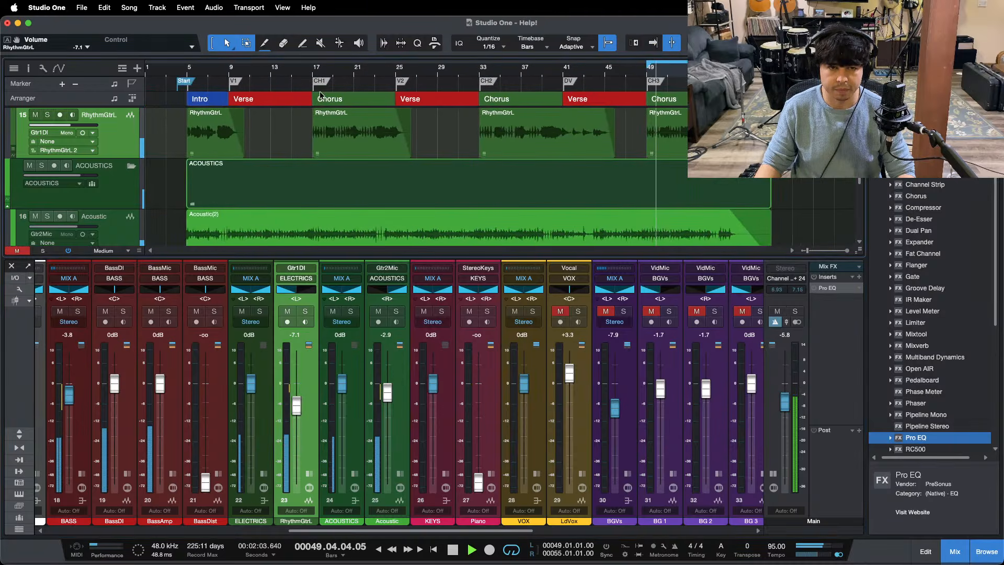
left_click(230, 74)
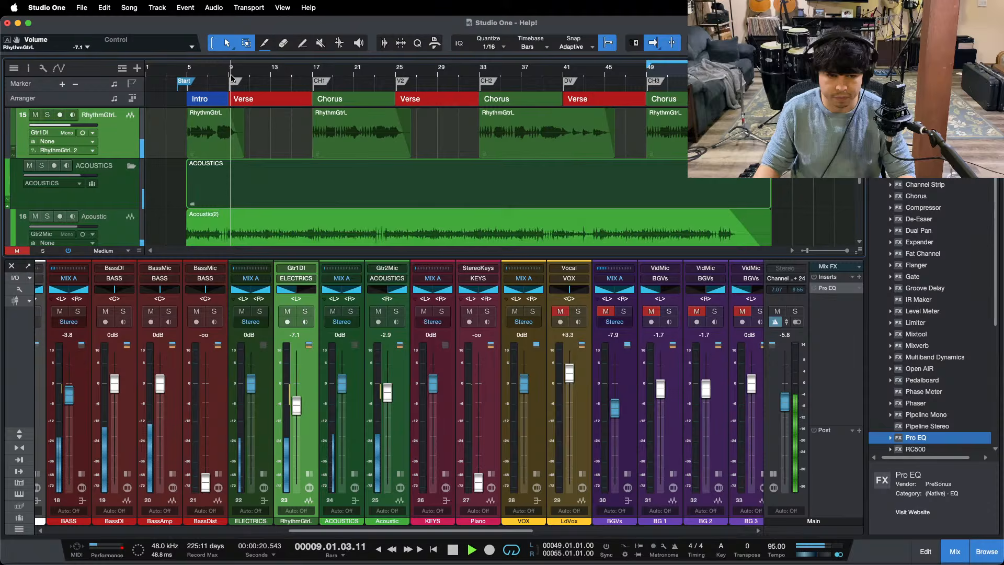
left_click(388, 389)
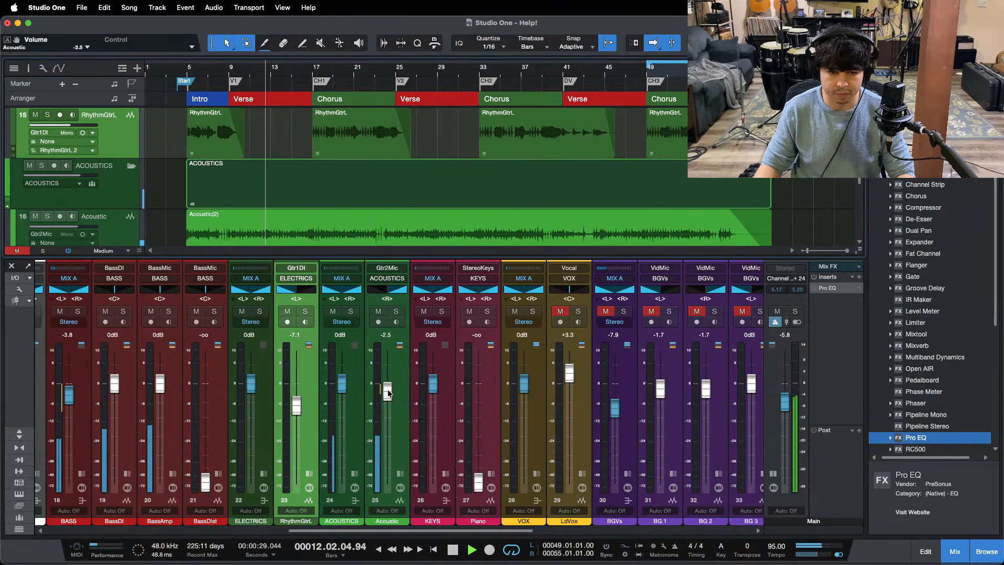
Step: Play the first chorus, lower the RhythmGtrL channel's volume to -7.5 dB, and save the song
left_click(308, 71)
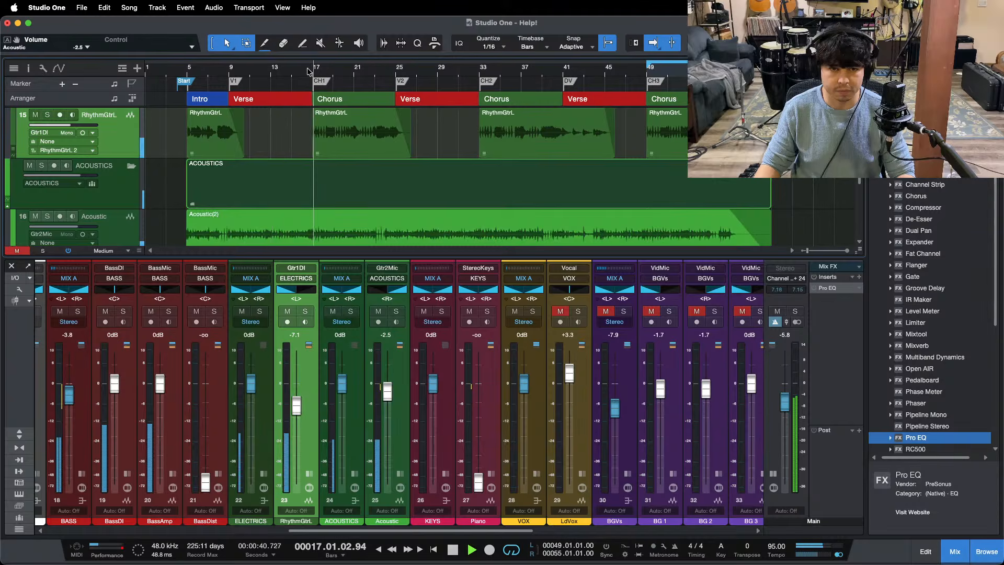
left_click_drag(298, 410, 297, 414)
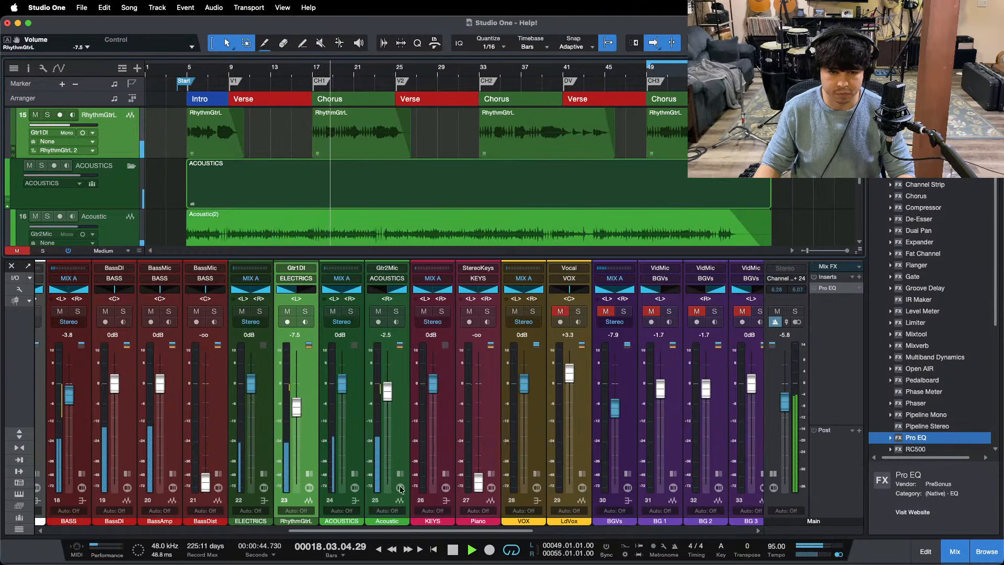
key("F3")
scroll(417, 350, "up", 1)
key("super+s")
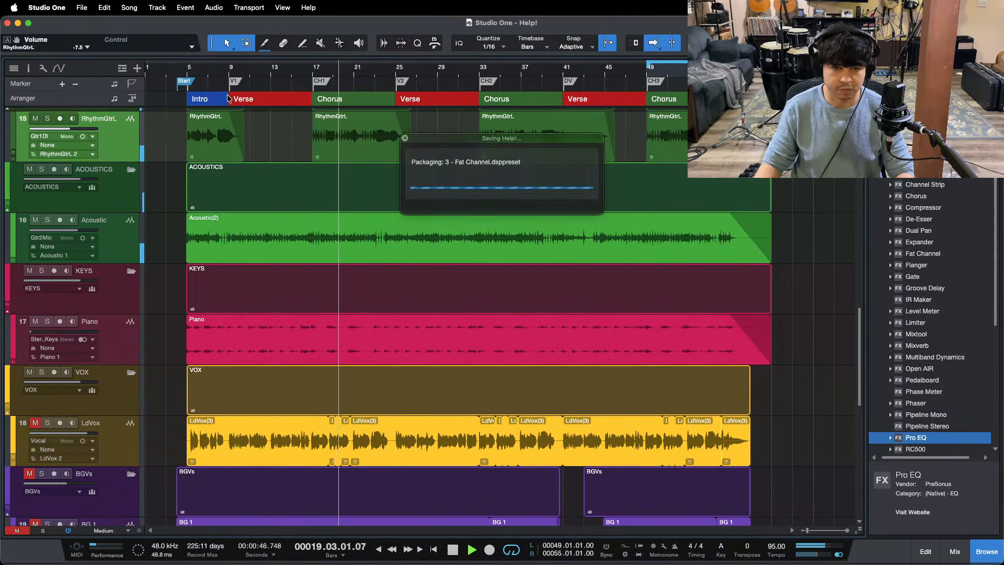
Step: Try the Piano channel's volume at -7.5 dB over the third chorus and first verse, and pull its fader back fully down
left_click(653, 82)
key("F3")
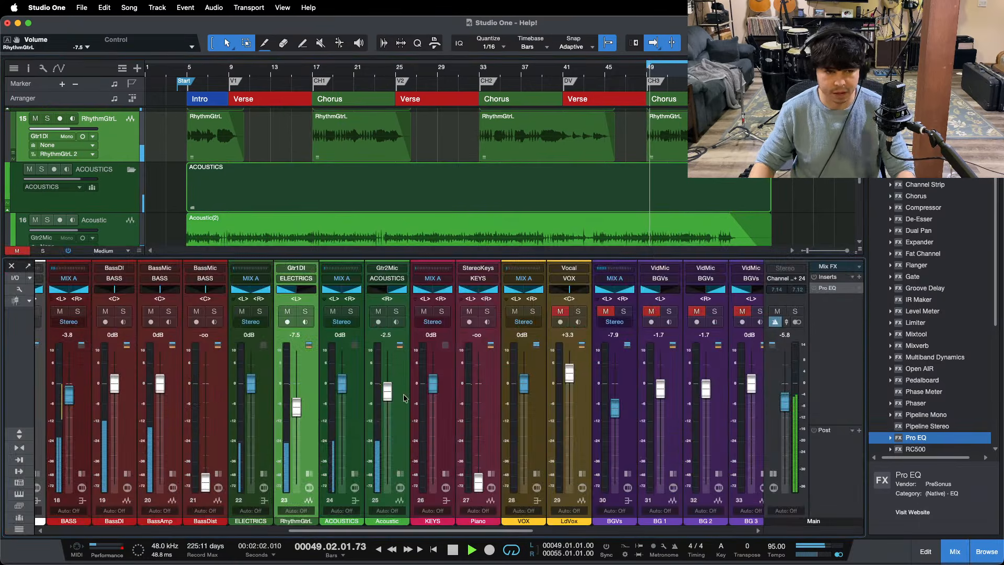
left_click_drag(479, 480, 480, 417)
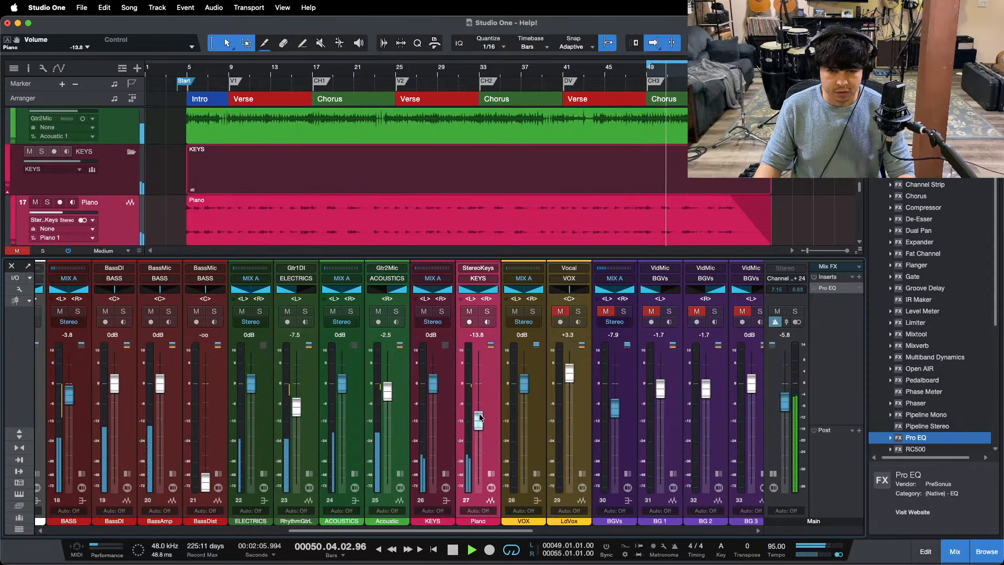
scroll(481, 416, "up", 4)
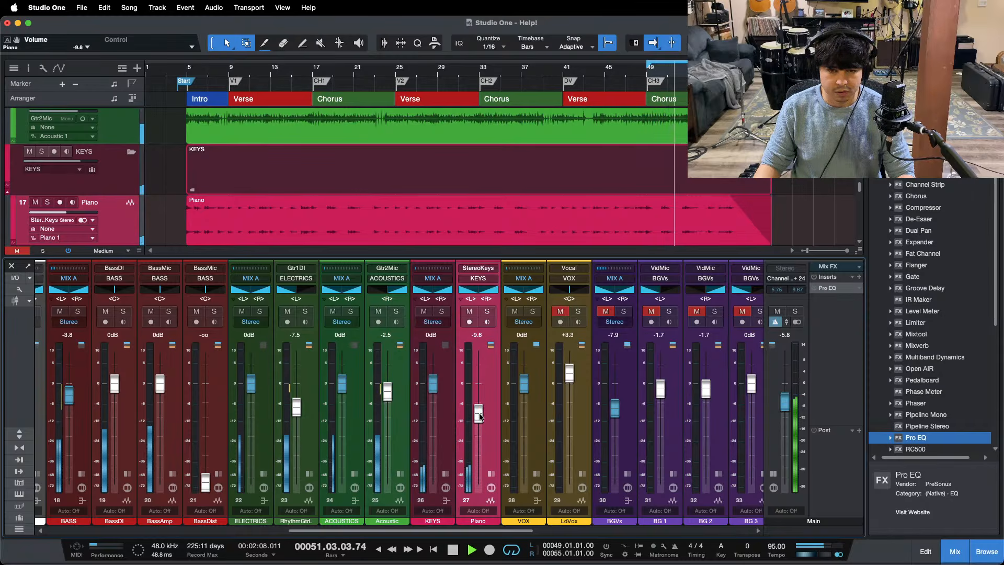
scroll(480, 417, "up", 2)
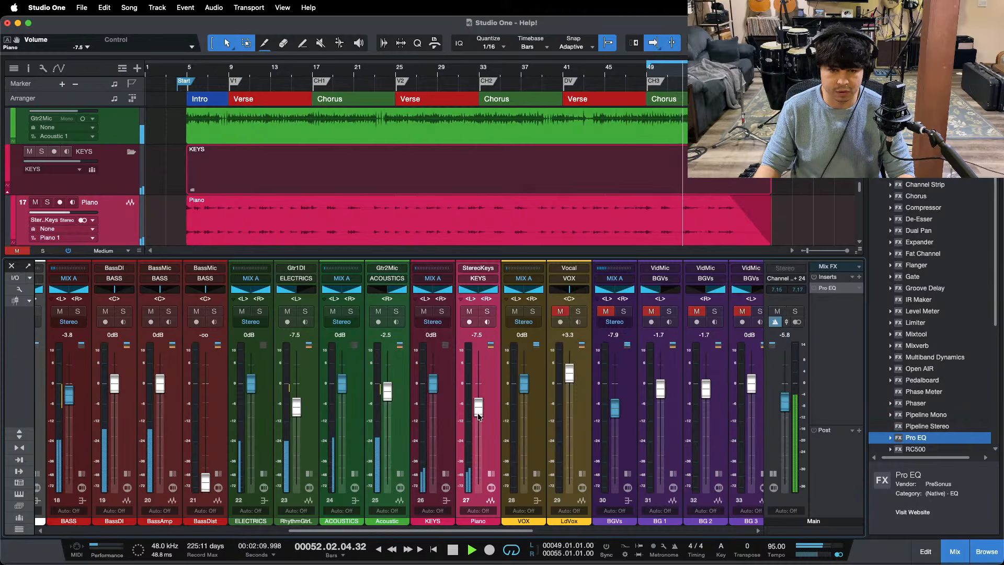
scroll(478, 417, "down", 1)
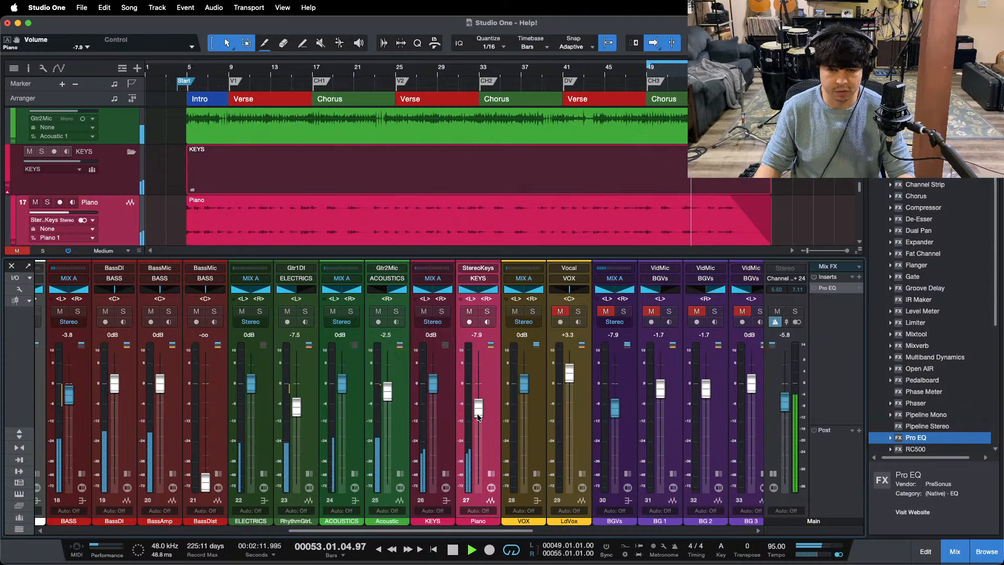
left_click(222, 72)
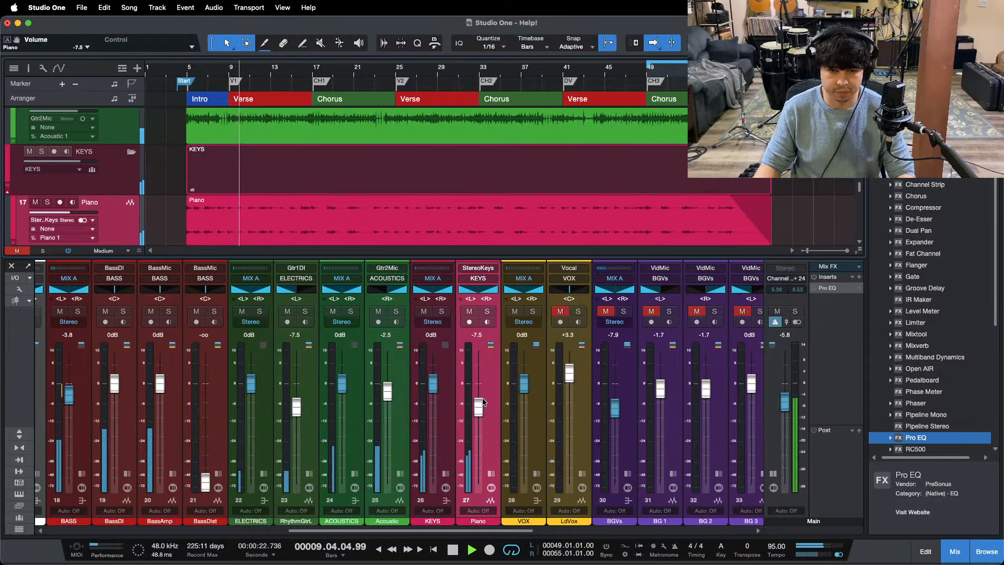
scroll(483, 402, "up", 1)
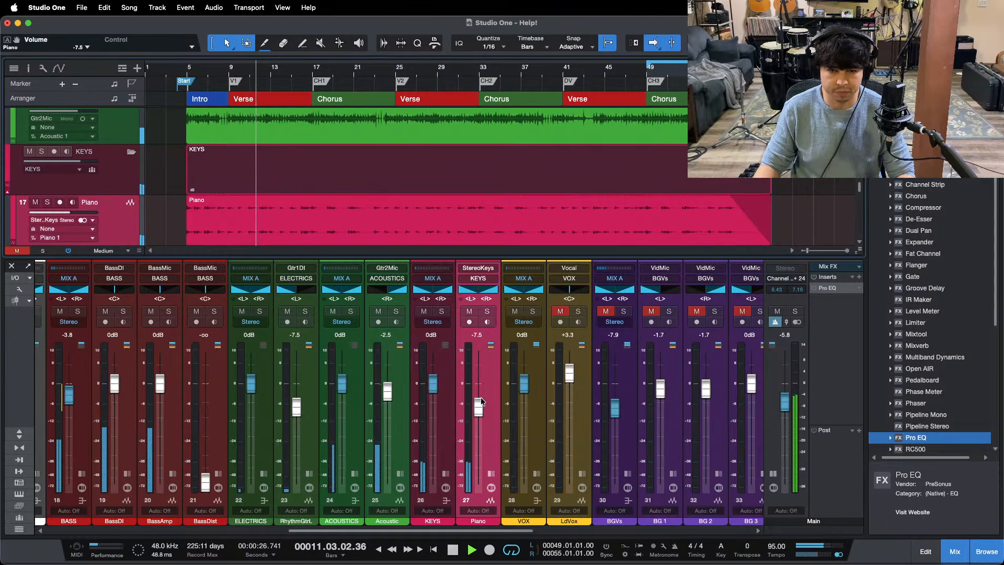
left_click_drag(478, 408, 478, 484)
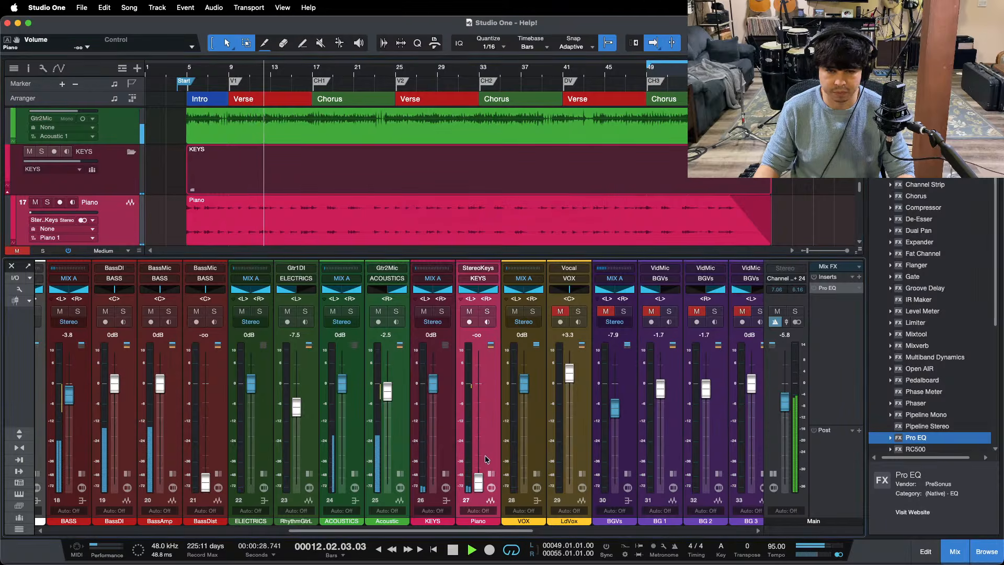
Step: Solo the Help! (2023 Mix) reference track briefly to compare it with the mix, and unsolo it
key("F3")
scroll(202, 422, "down", 10)
left_click(41, 461)
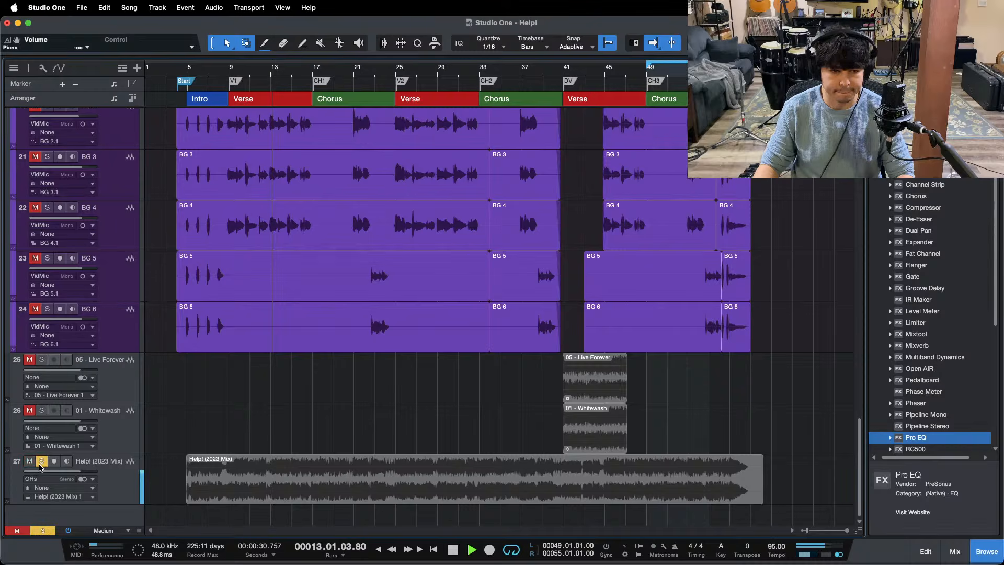
left_click(41, 461)
scroll(323, 408, "up", 6)
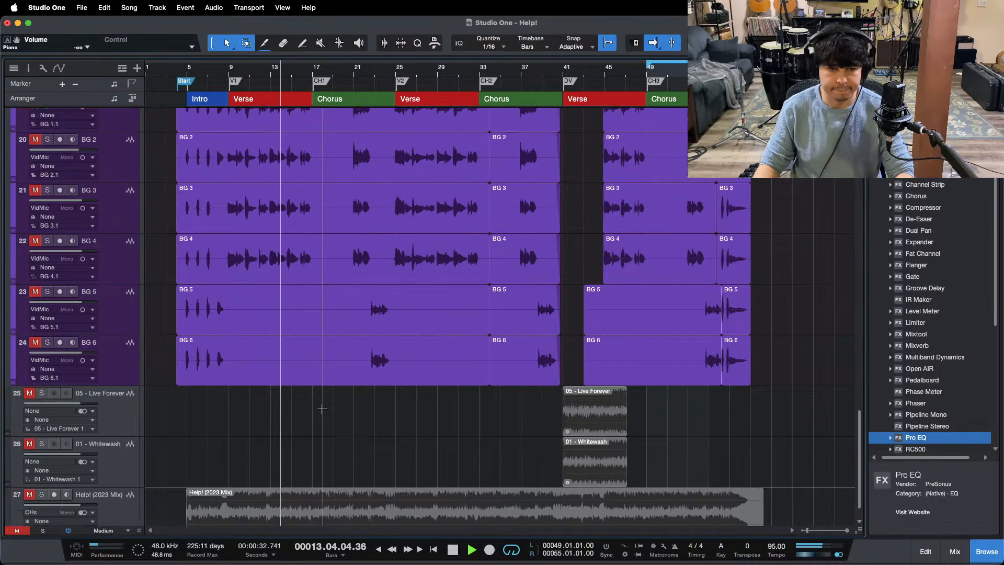
Step: Stop playback, save the song, and disable the Piano and KEYS tracks
key("space")
key("super+s")
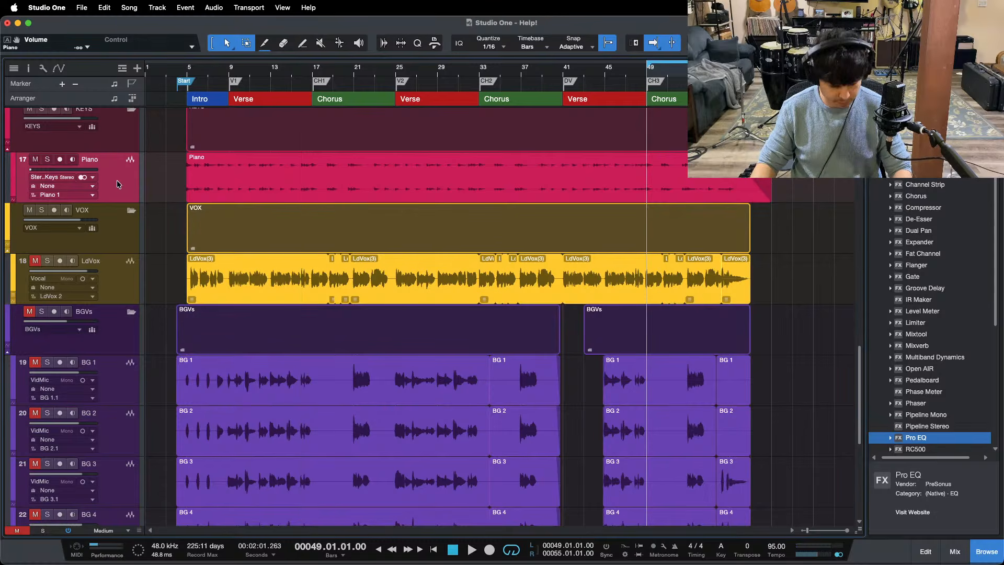
key("shift+d")
scroll(119, 185, "down", 3)
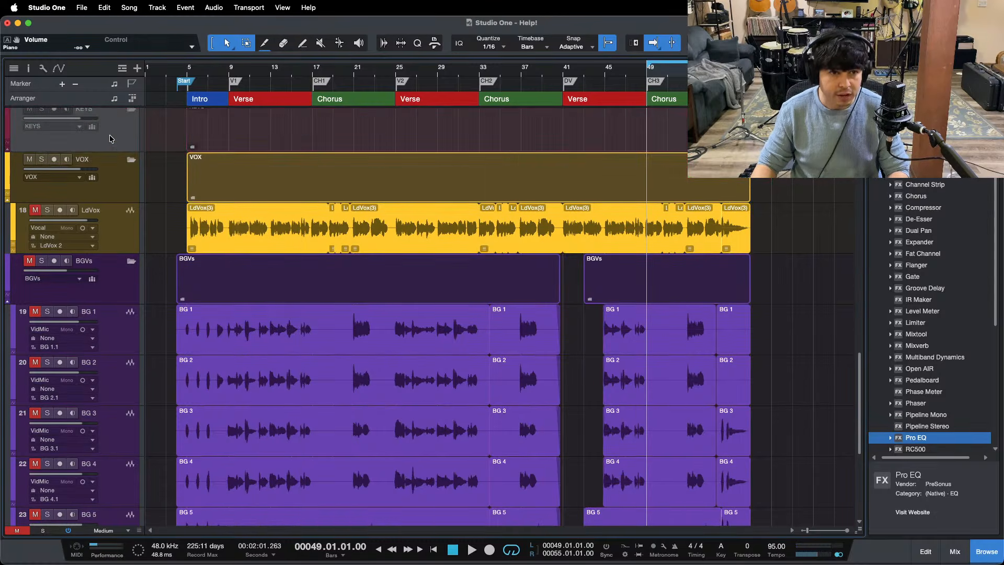
Step: Play the third chorus with the LdVox channel briefly unmuted to hear it in the mix, mute it again, and stop playback
key("space")
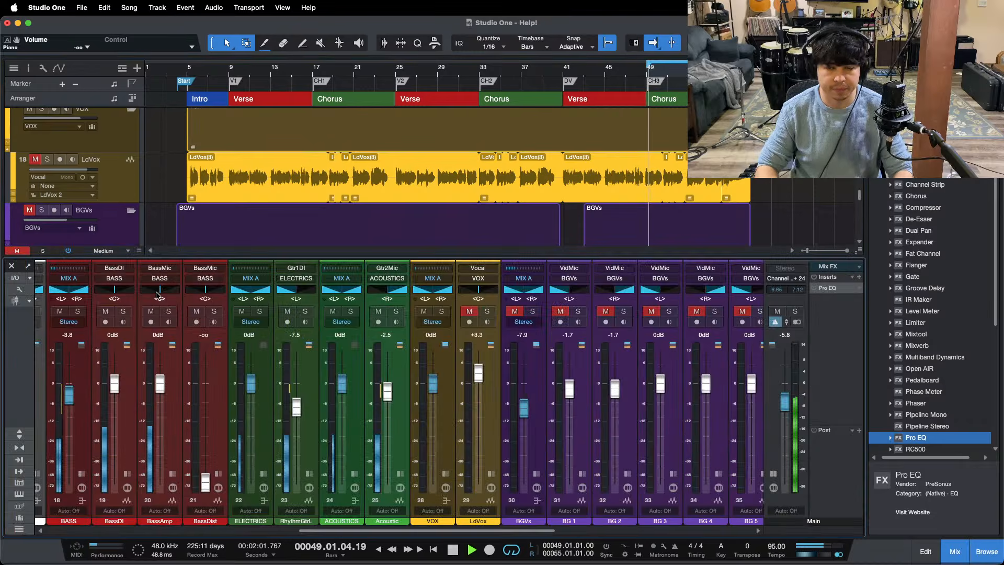
key("F3")
scroll(396, 537, "right", 3)
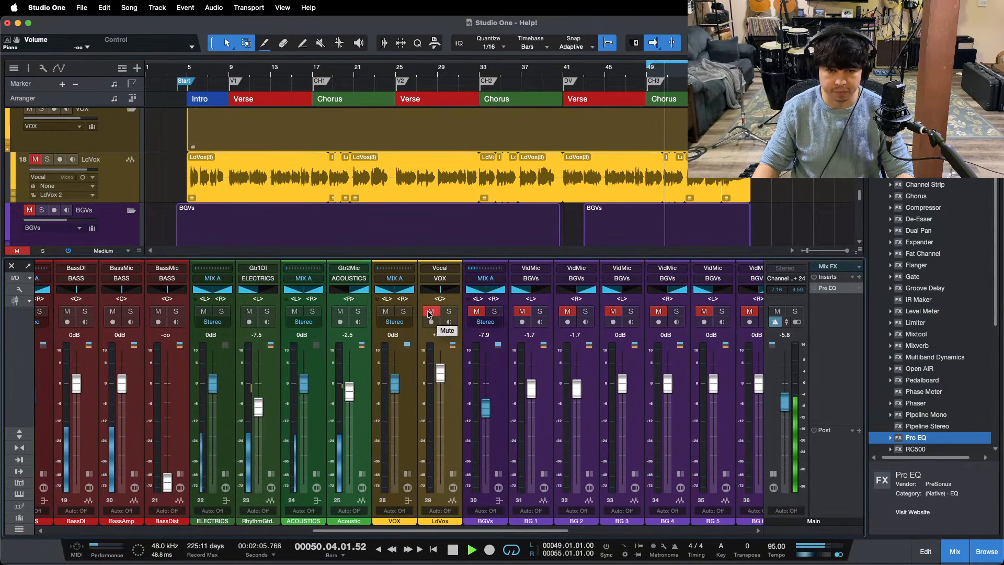
left_click(429, 312)
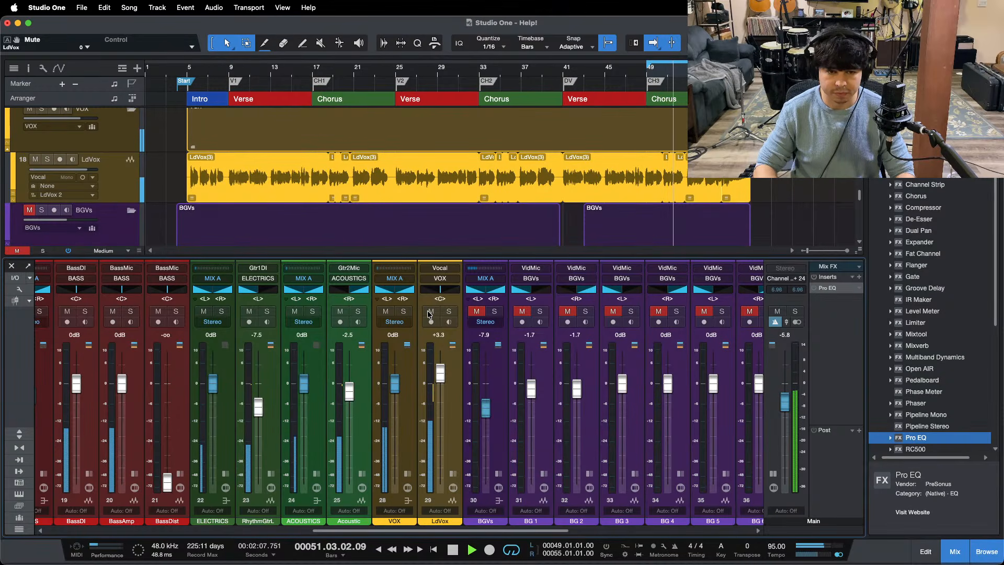
left_click(429, 313)
key("space")
Step: Show the inserts of the HallVerb effects channel and expand its Room Reverb
left_click_drag(420, 530, 752, 530)
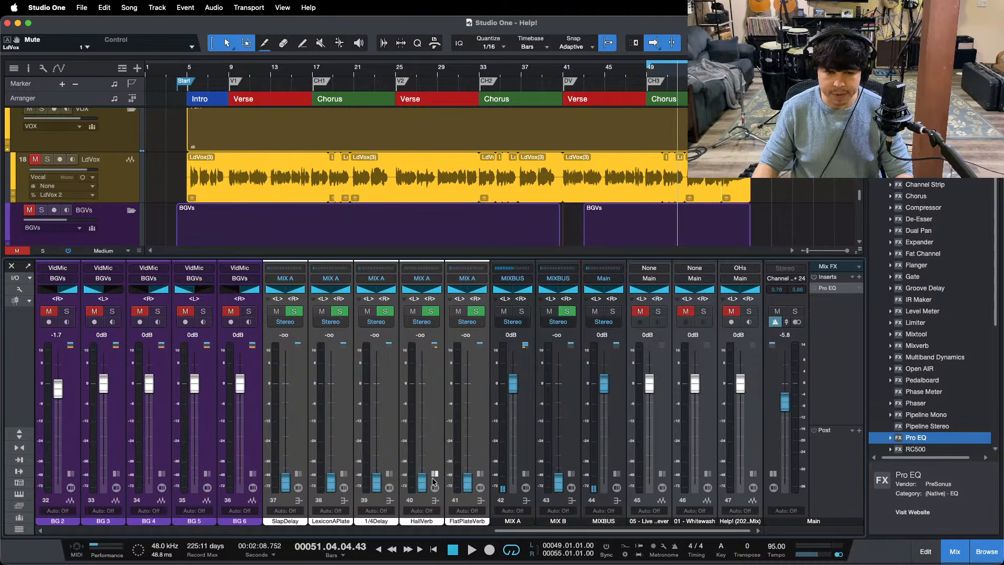
left_click(434, 475)
left_click(473, 289)
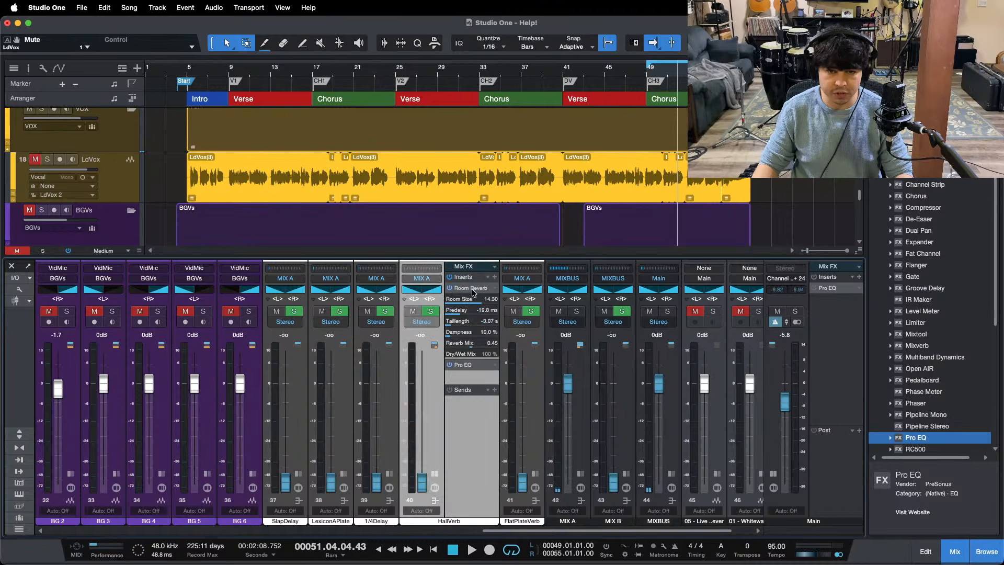
Step: Load the Medium Studio preset in the HallVerb channel's Room Reverb and move its window clear
left_click(430, 176)
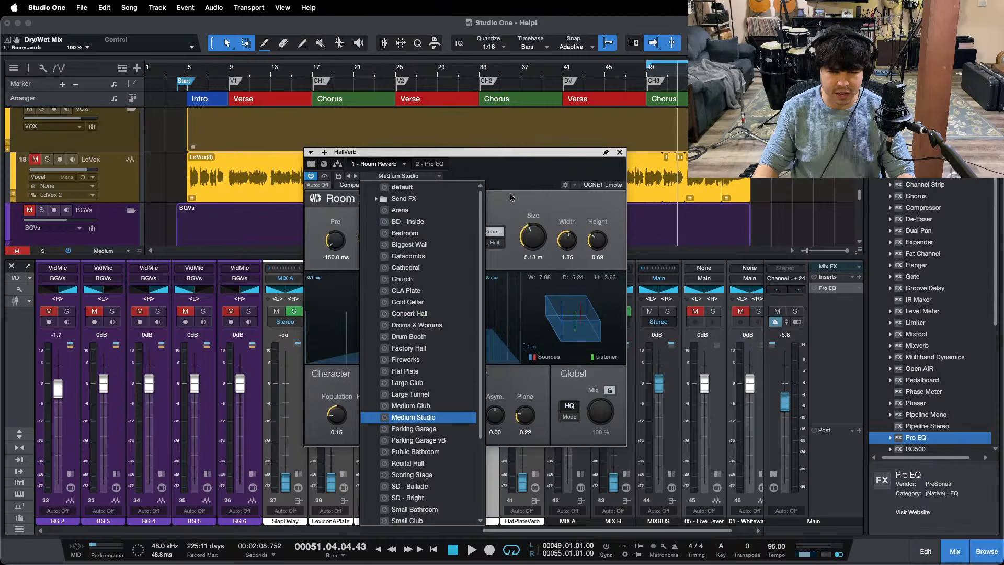
left_click(421, 417)
left_click_drag(523, 151, 750, 161)
left_click_drag(815, 199, 512, 208)
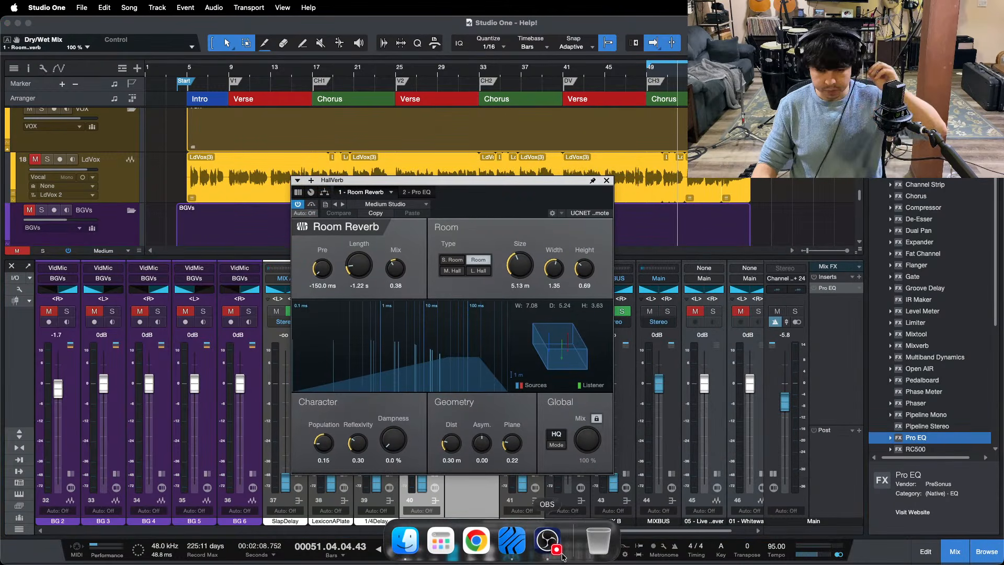
Step: Play the mix from the start of the third chorus and close the Main channel's Pro EQ window
left_click(547, 549)
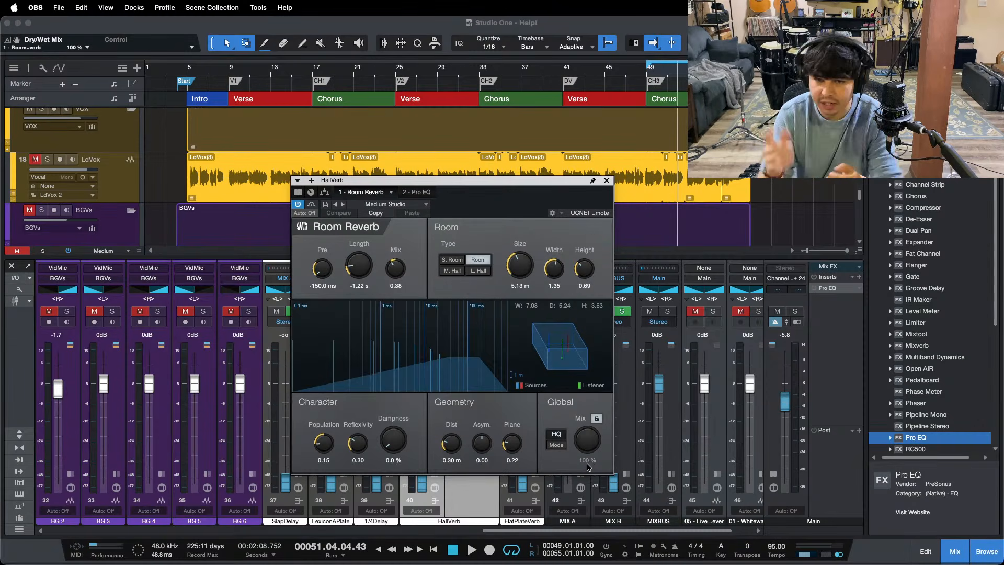
left_click(837, 389)
key("KP_1")
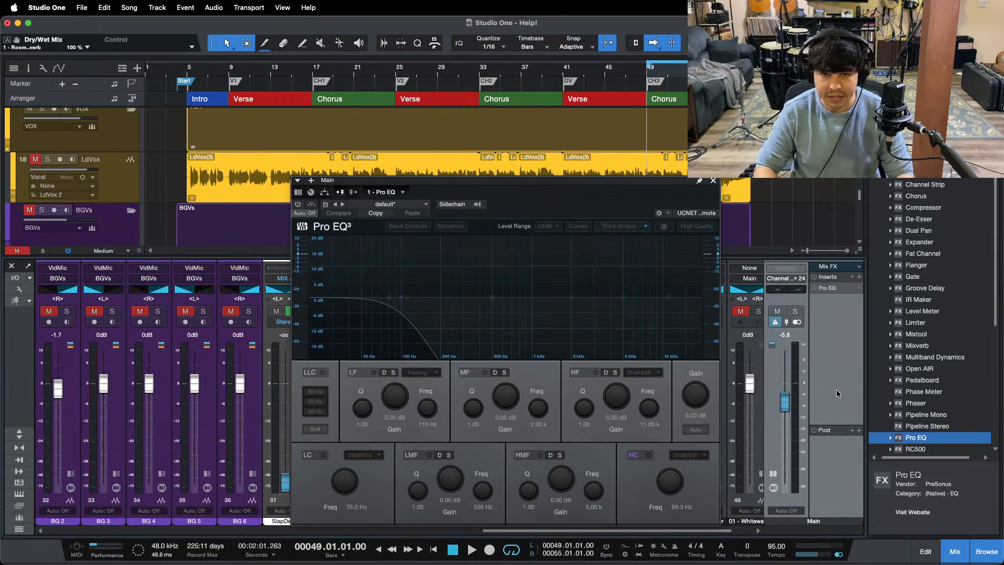
key("space")
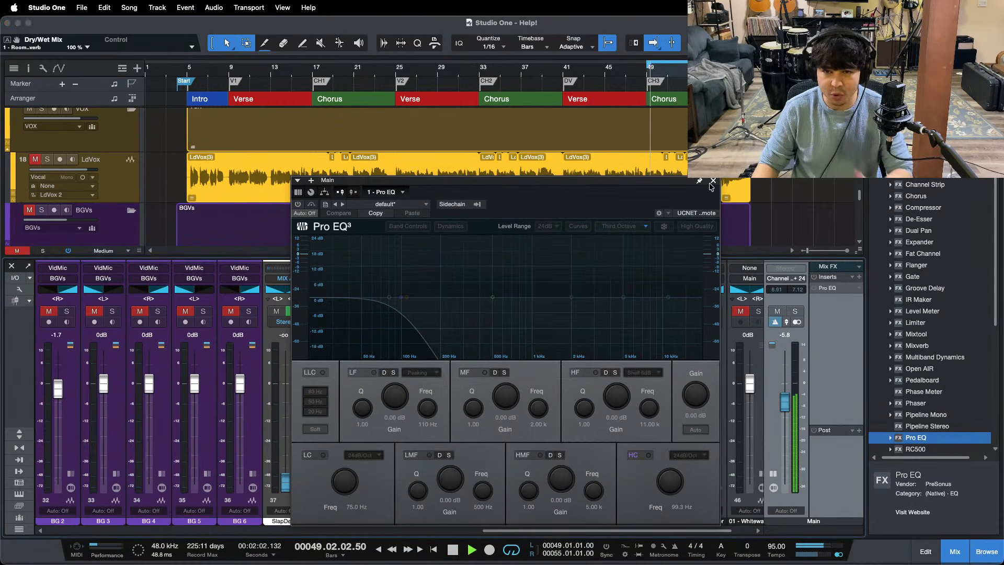
left_click(714, 180)
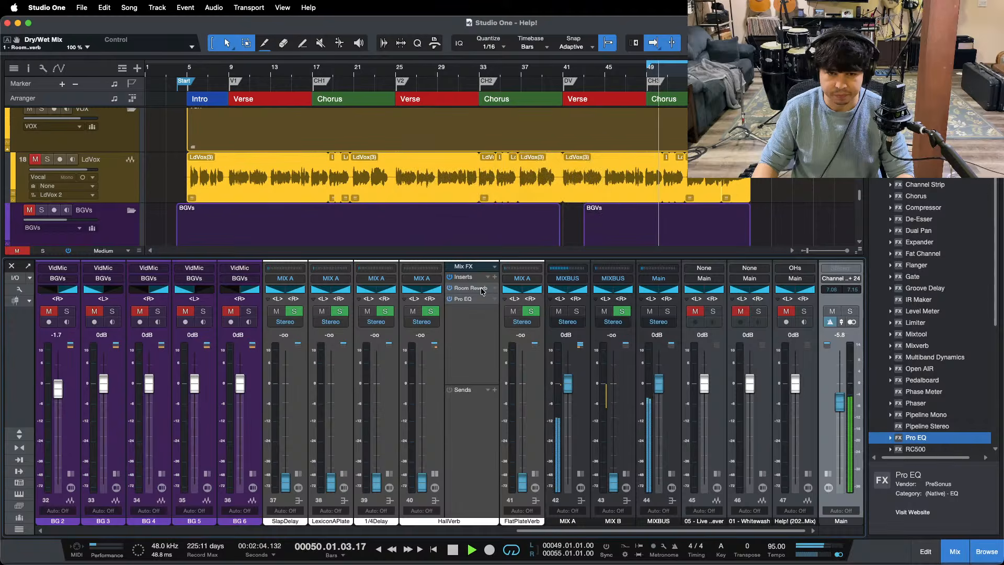
Step: Insert a Splitter set to Channel Split ahead of HallVerb's Room Reverb, with the reverb in one branch and a copy in the other
left_click(470, 287)
left_click(328, 195)
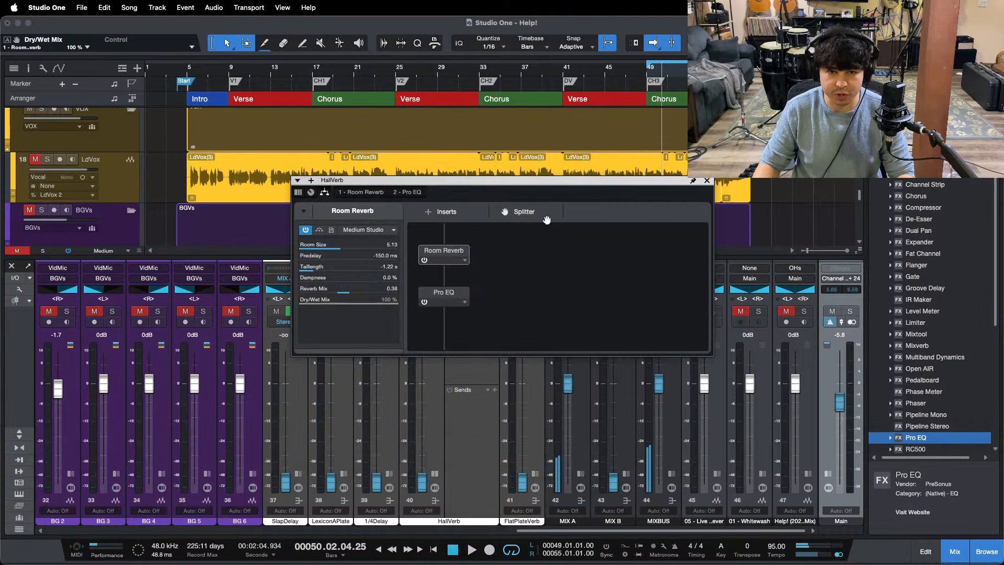
left_click_drag(534, 214, 441, 235)
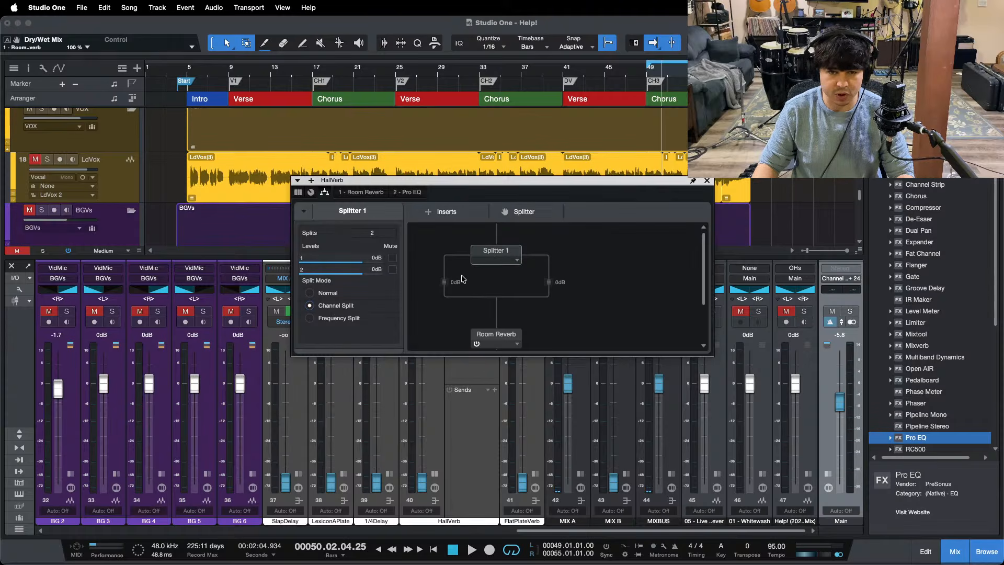
left_click_drag(496, 334, 551, 298)
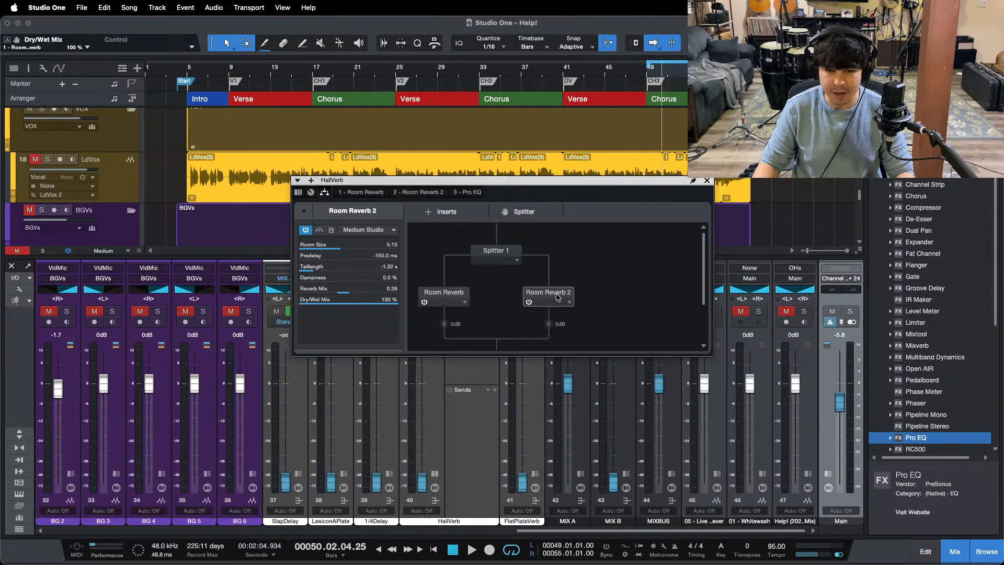
double_click(554, 297)
left_click(596, 419)
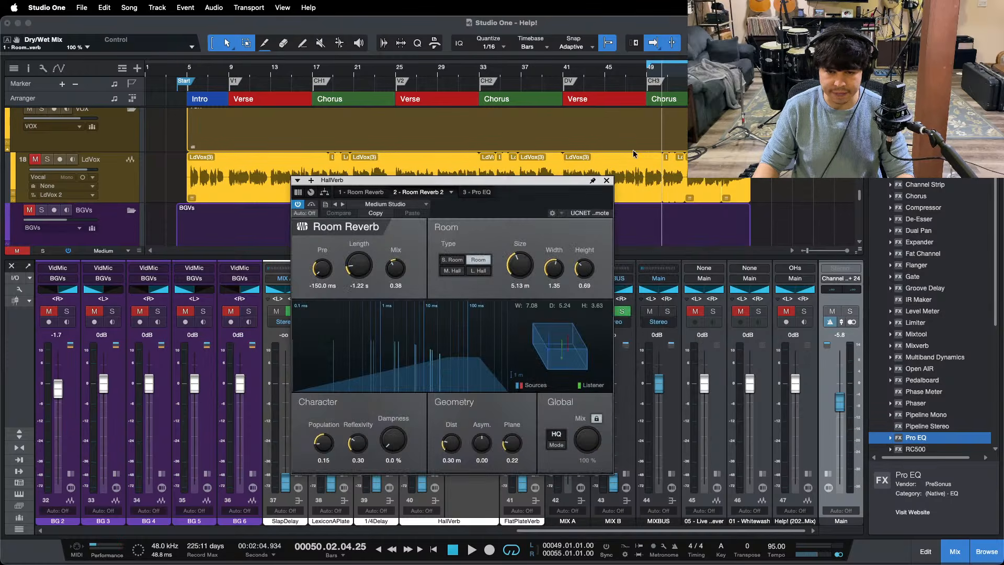
left_click(607, 181)
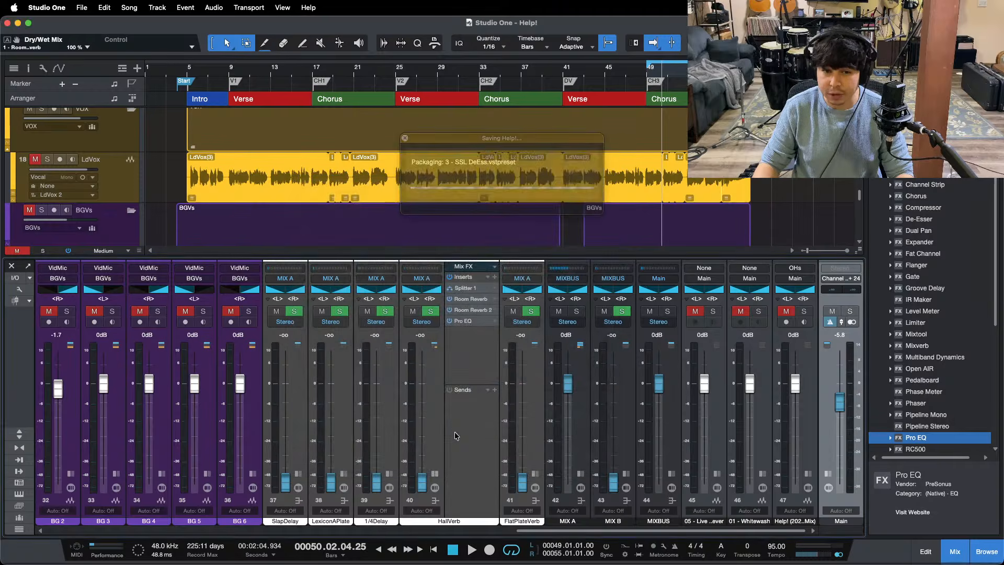
Step: Rename the HallVerb effects channel as RoomVerb and save the song
left_click(437, 469)
double_click(448, 521)
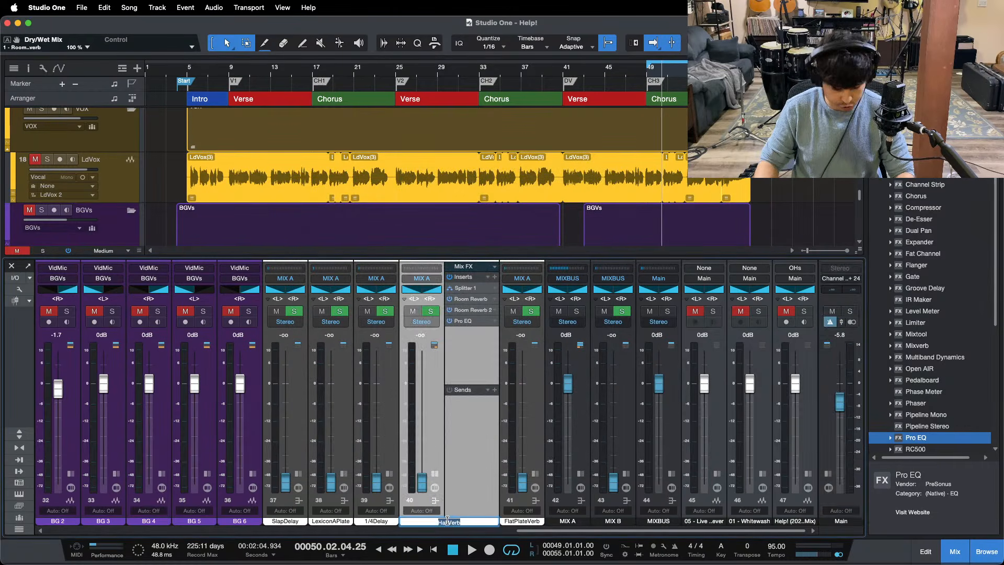
type("RoomVerb")
key("Return")
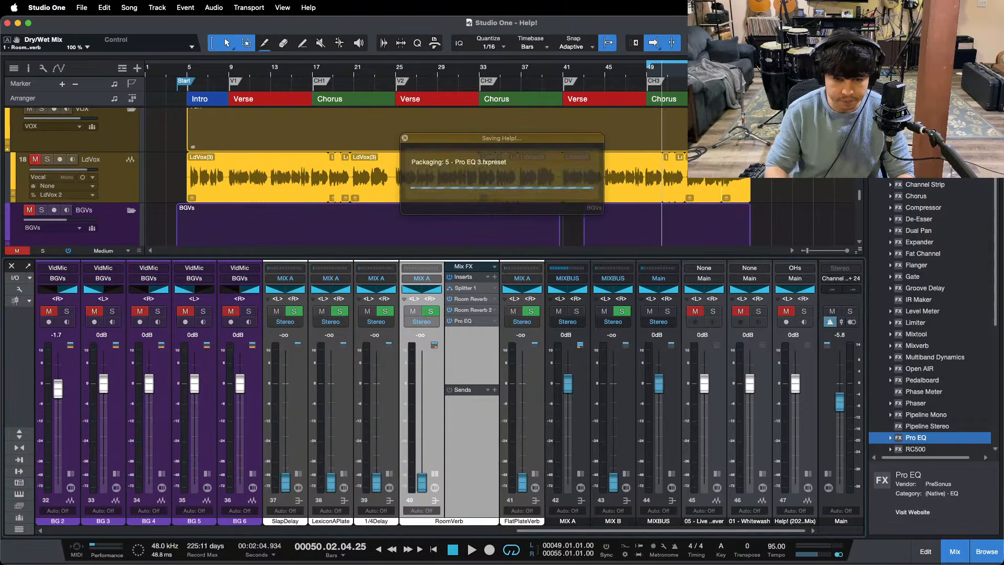
Step: Swap the left and right sides of RoomVerb's stereo panner
left_click_drag(531, 531, 498, 459)
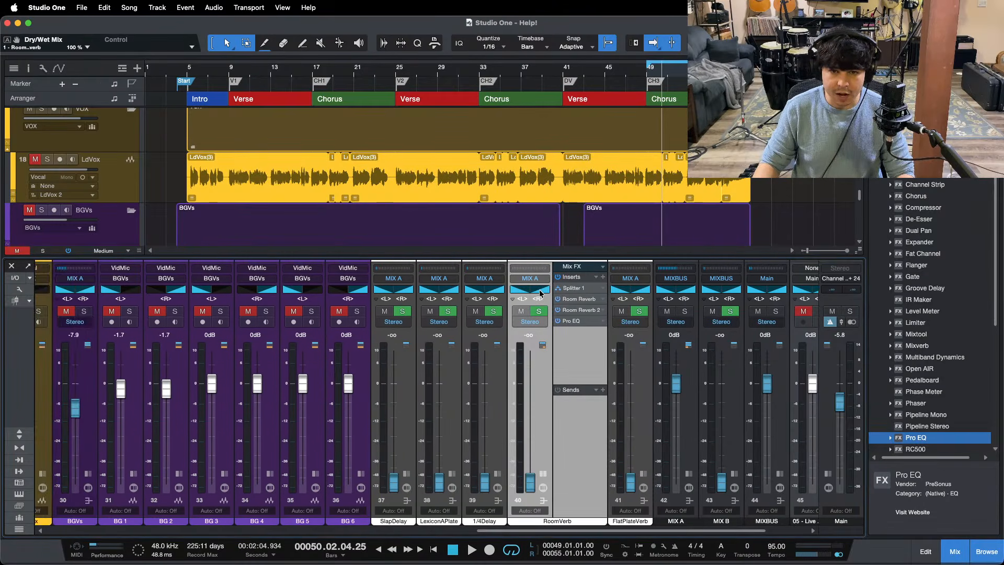
left_click_drag(540, 293, 496, 297)
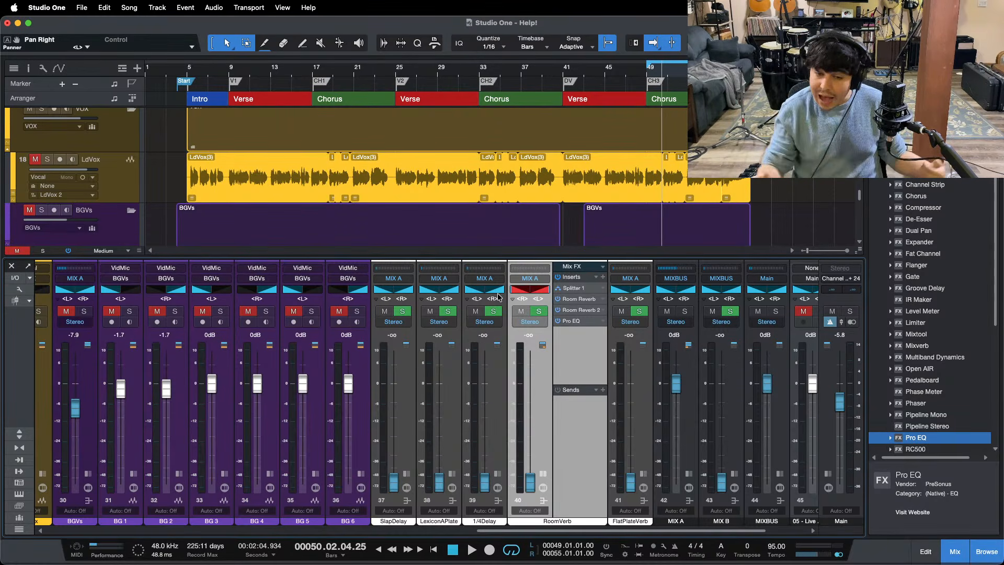
Step: Add a send from the Acoustic channel to RoomVerb and toggle its Lock Pan to Channel option off and back on
scroll(493, 484, "left", 10)
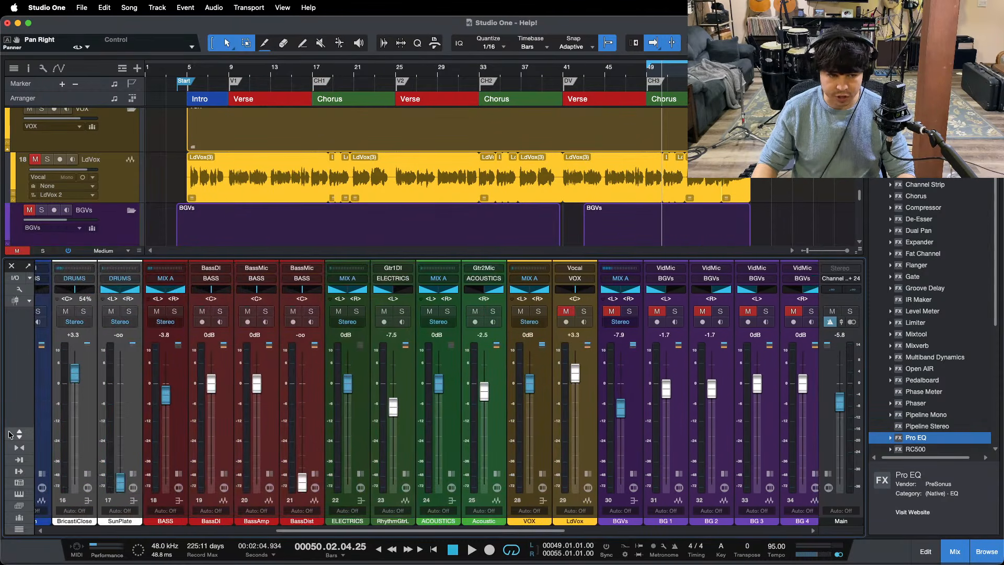
left_click(19, 434)
left_click(490, 249)
left_click(502, 230)
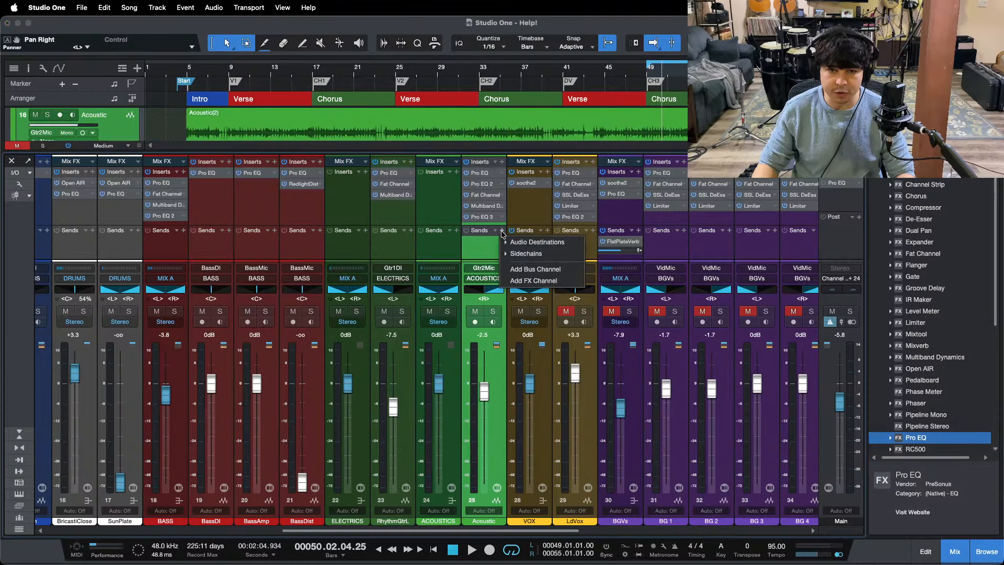
left_click(522, 242)
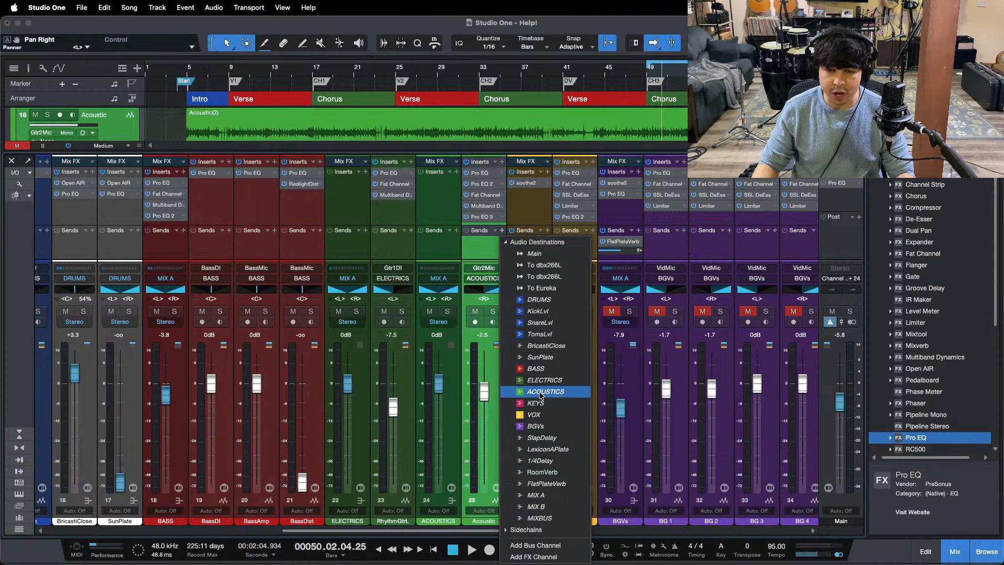
left_click(542, 472)
right_click(491, 249)
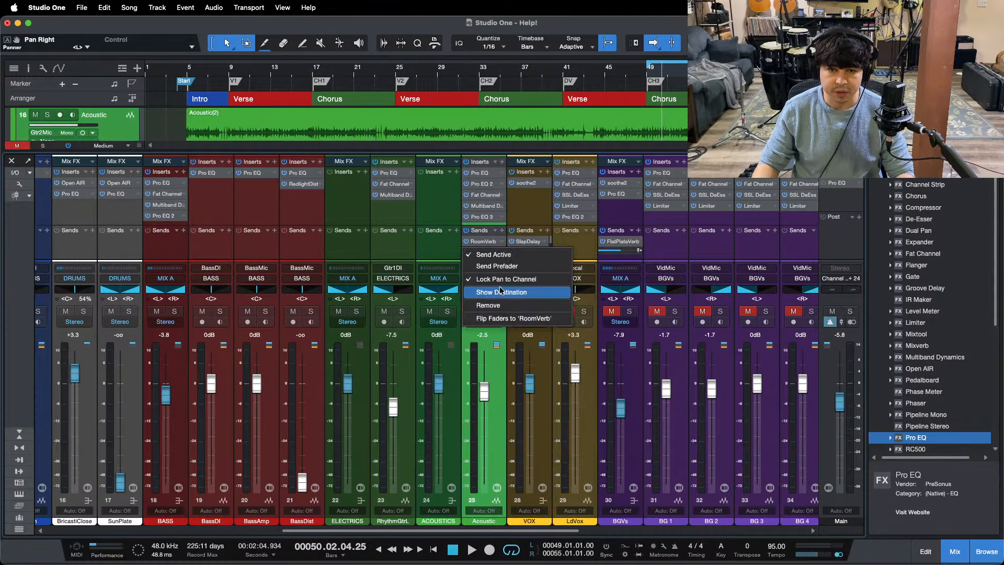
left_click(500, 284)
right_click(487, 247)
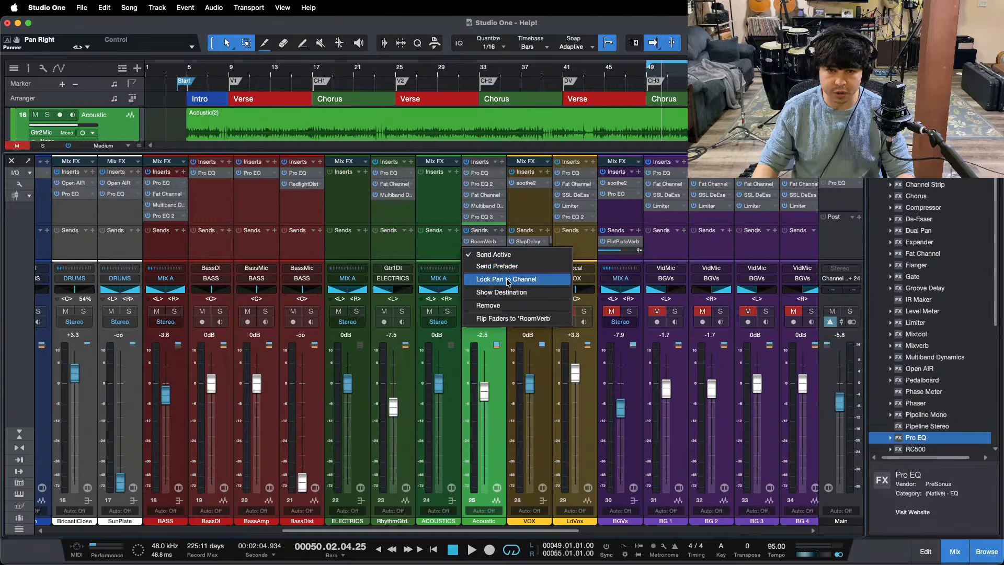
left_click(500, 286)
Step: Add a send from the RhythmGtrL channel to RoomVerb and toggle its Lock Pan to Channel option off and back on
left_click(408, 240)
right_click(407, 240)
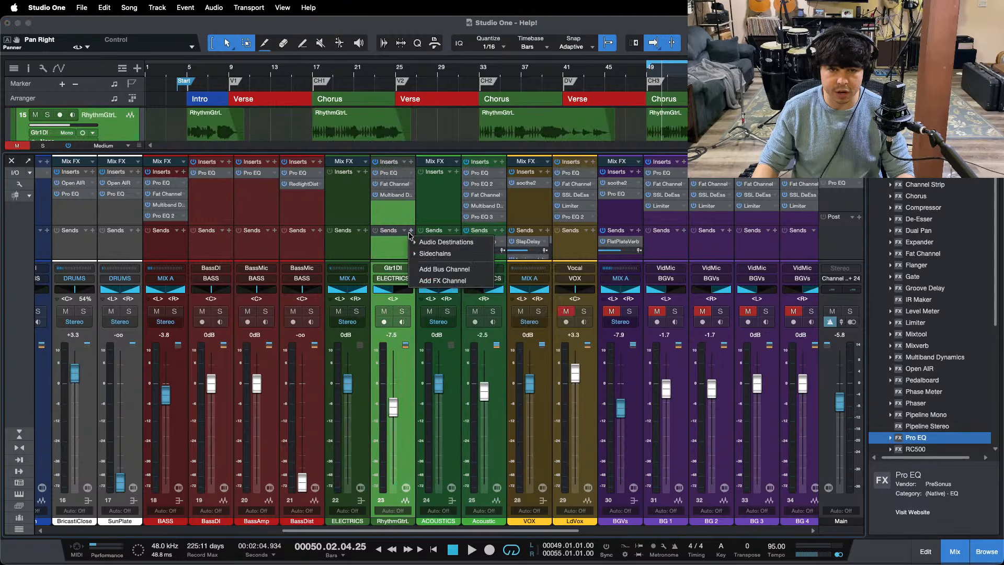
left_click(439, 242)
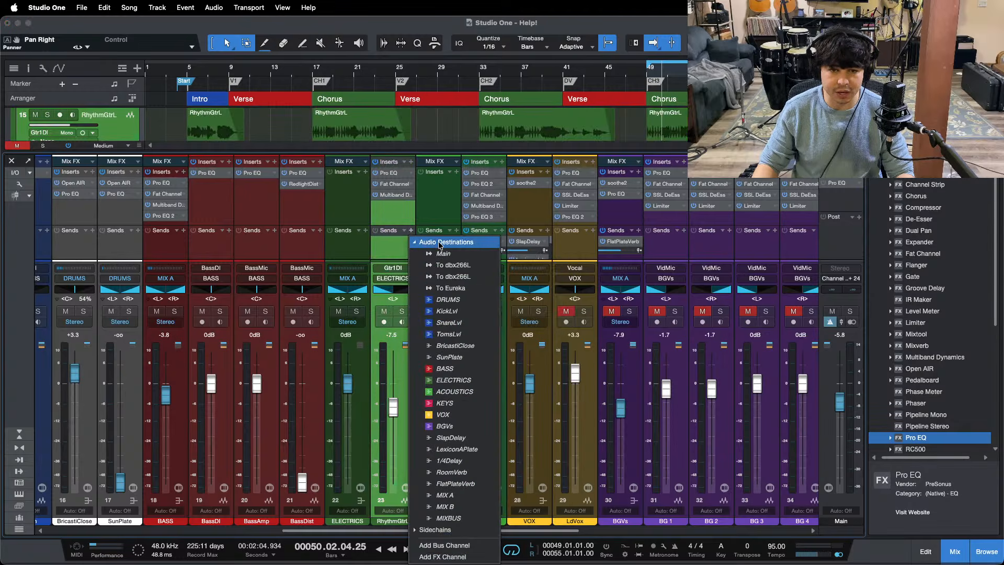
left_click(452, 473)
right_click(385, 242)
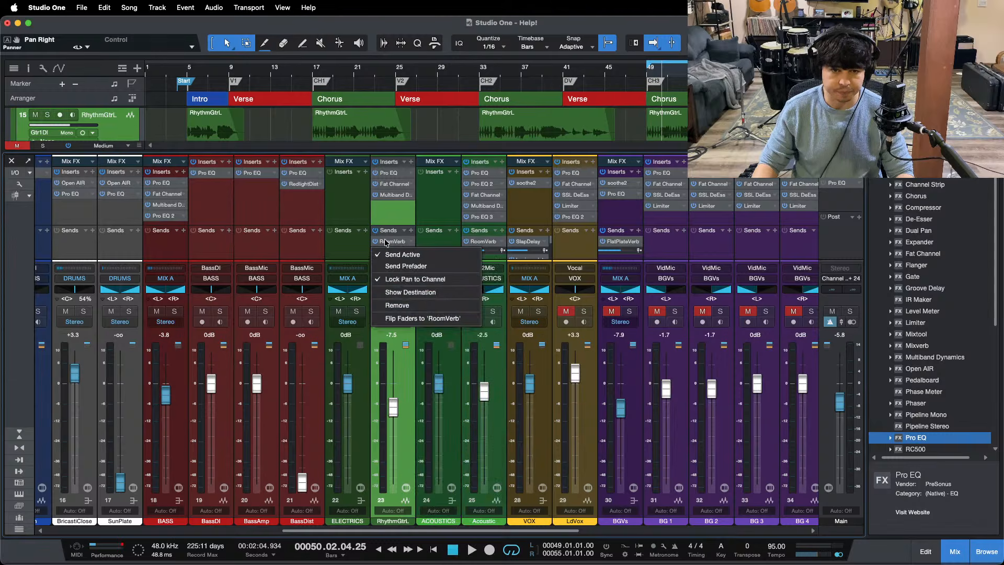
left_click(414, 283)
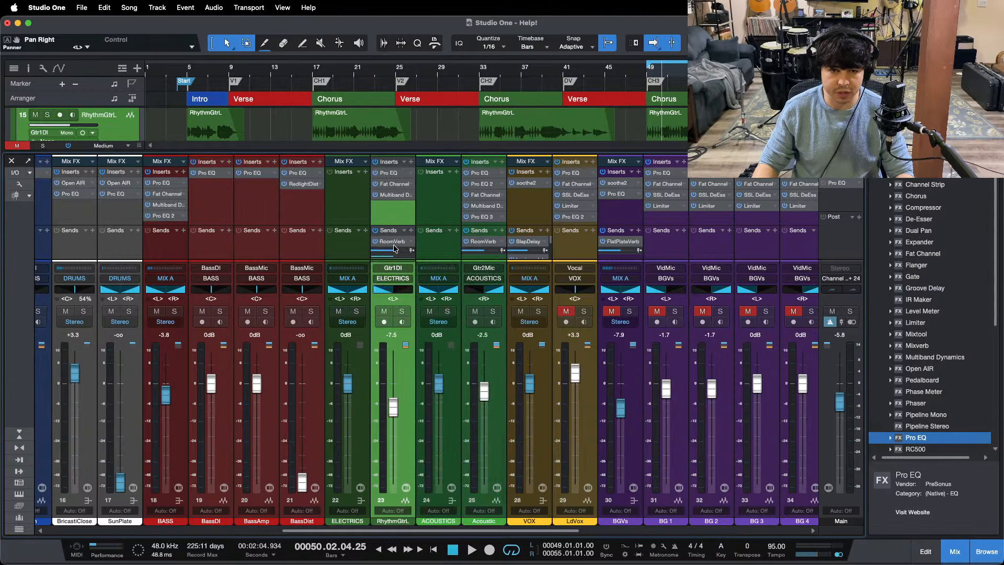
right_click(394, 249)
left_click(409, 280)
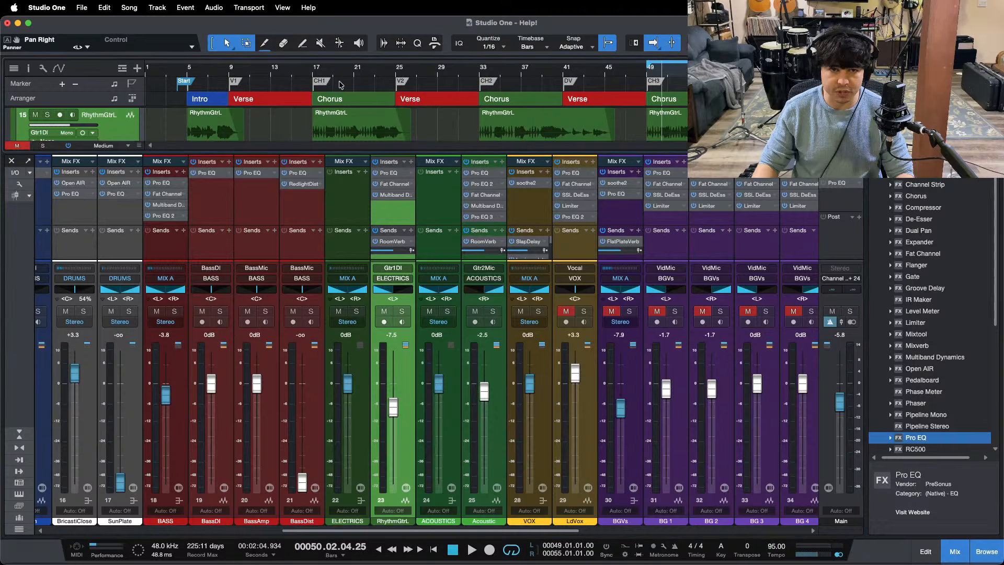
Step: Play the third chorus and the first verse while raising RoomVerb's level to -6.3 dB
key("space")
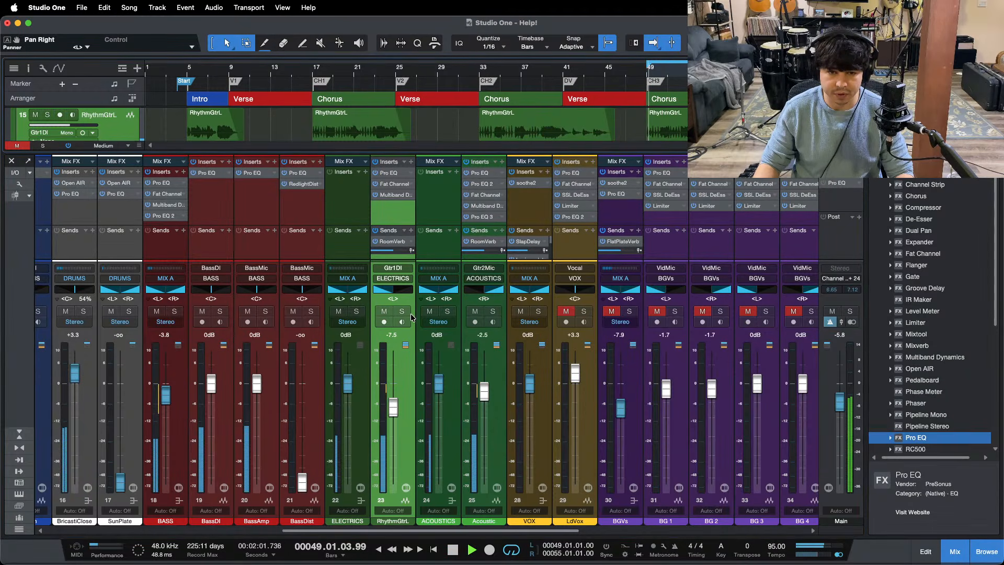
left_click_drag(446, 535, 664, 535)
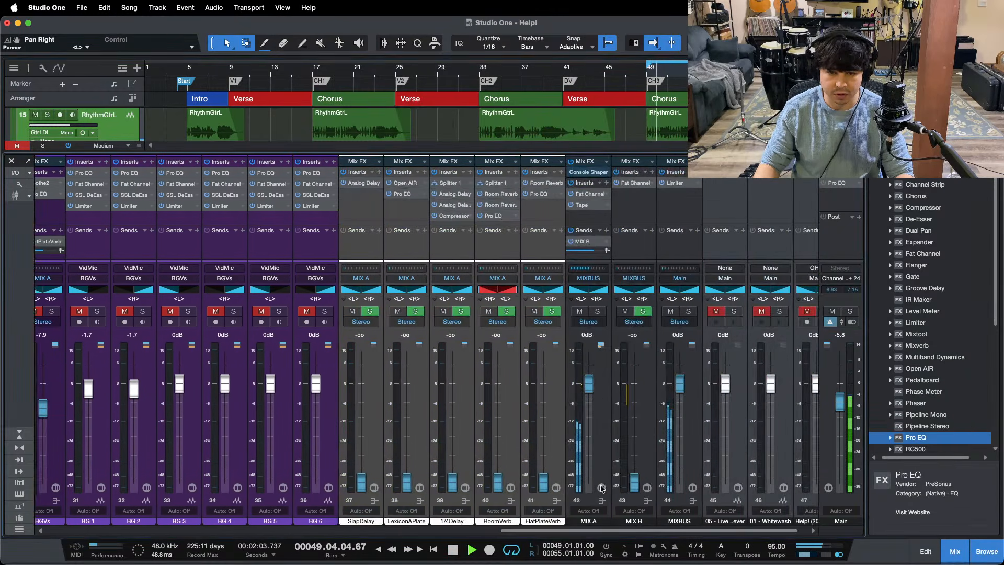
left_click_drag(498, 482, 499, 437)
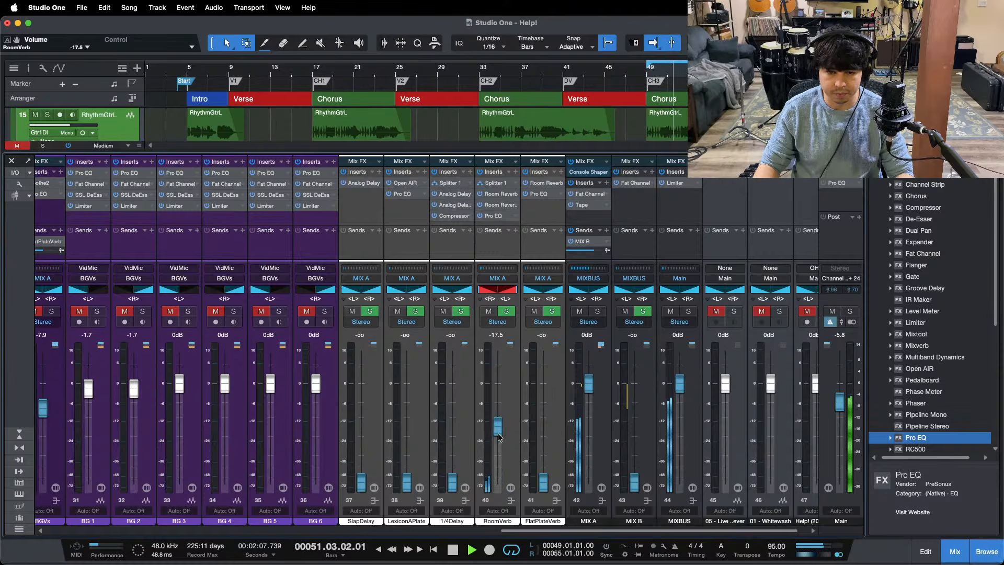
scroll(499, 437, "up", 5)
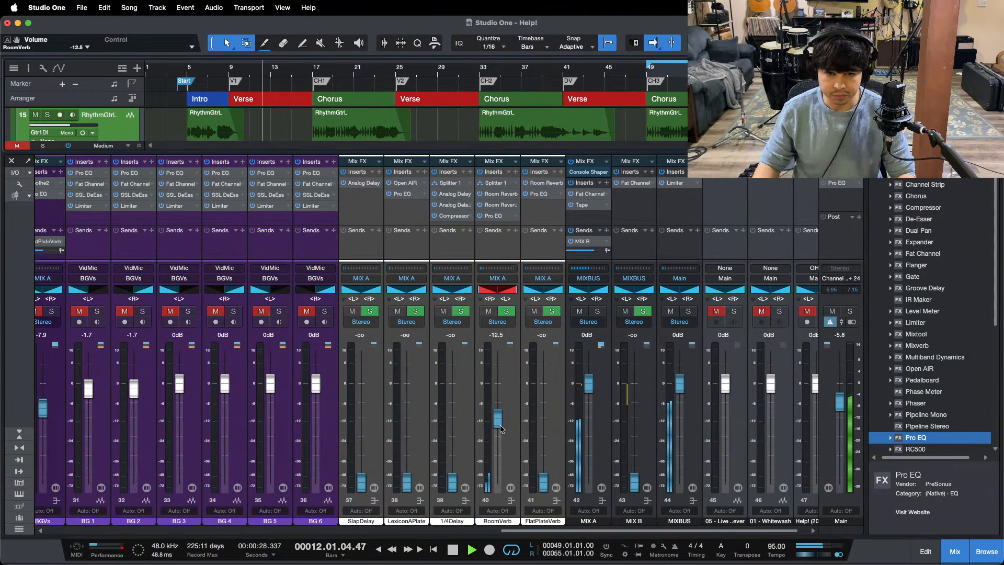
left_click_drag(501, 429, 500, 421)
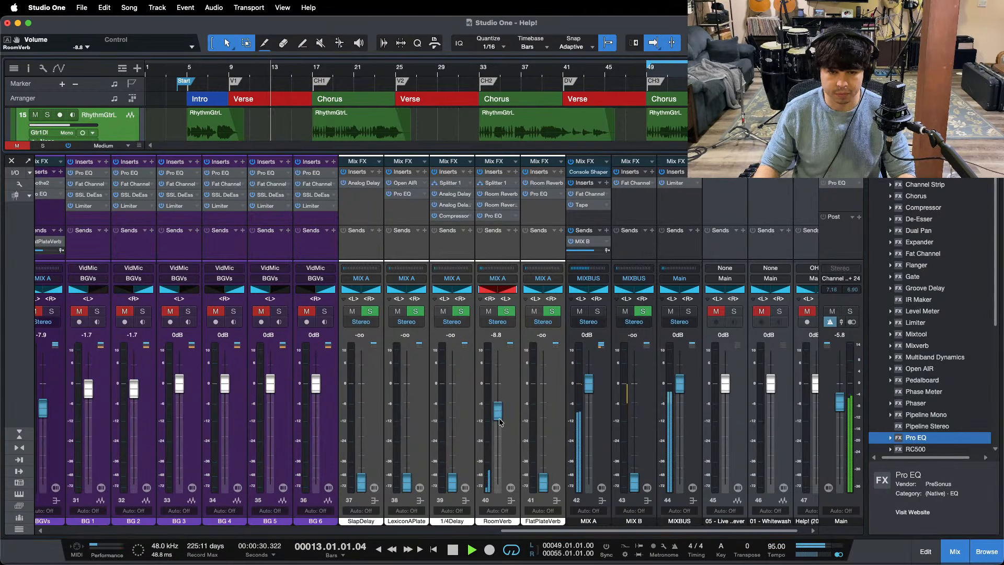
scroll(500, 421, "up", 2)
scroll(499, 421, "up", 2)
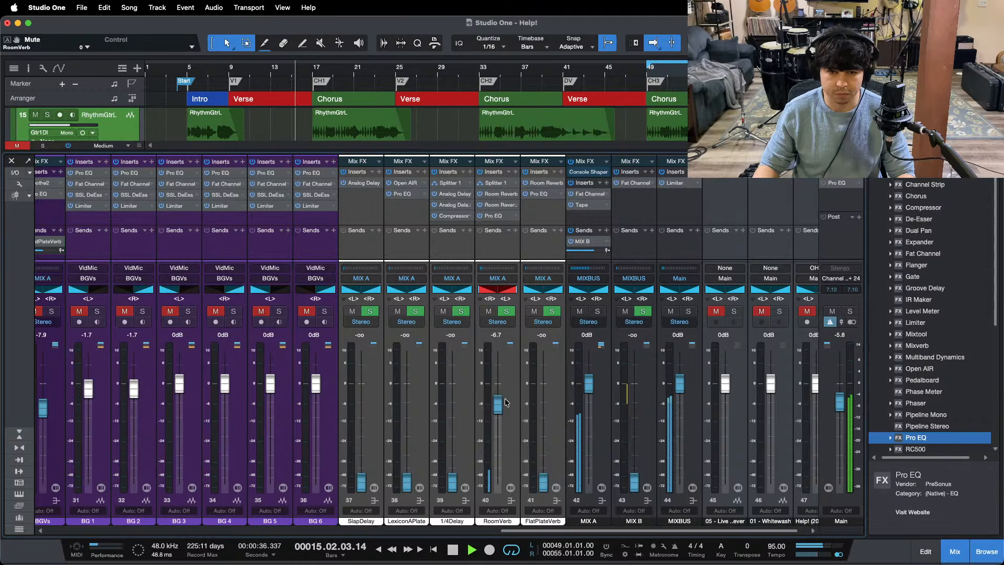
scroll(501, 401, "up", 1)
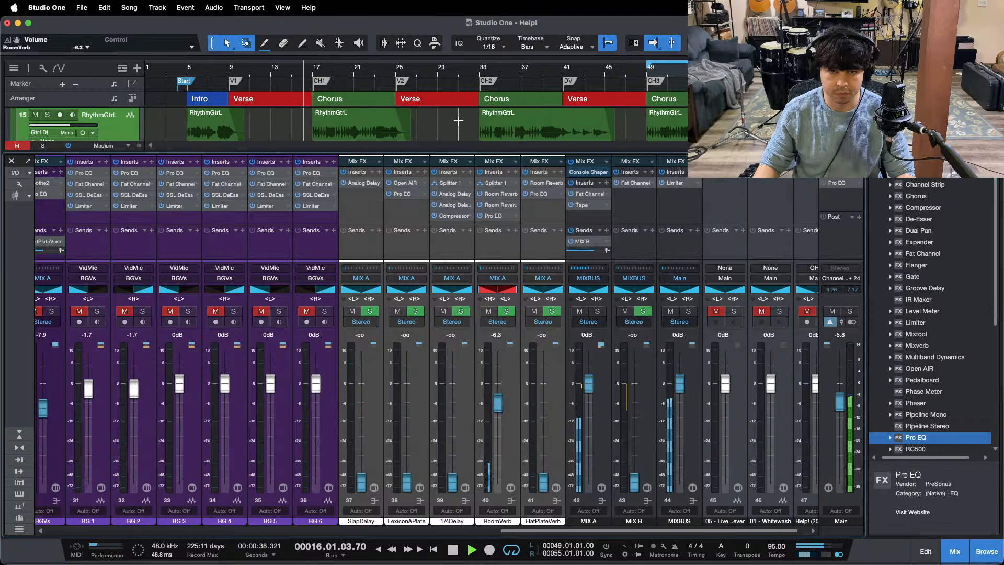
Step: Restart playback at the third chorus and raise RoomVerb's level to -5.8 dB
key("KP_1")
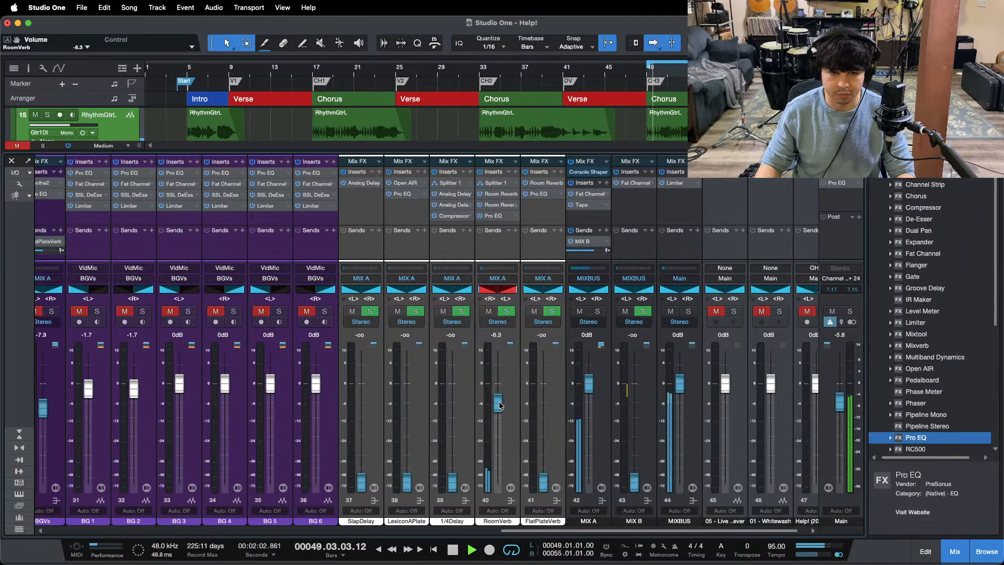
scroll(500, 407, "up", 1)
scroll(500, 405, "up", 1)
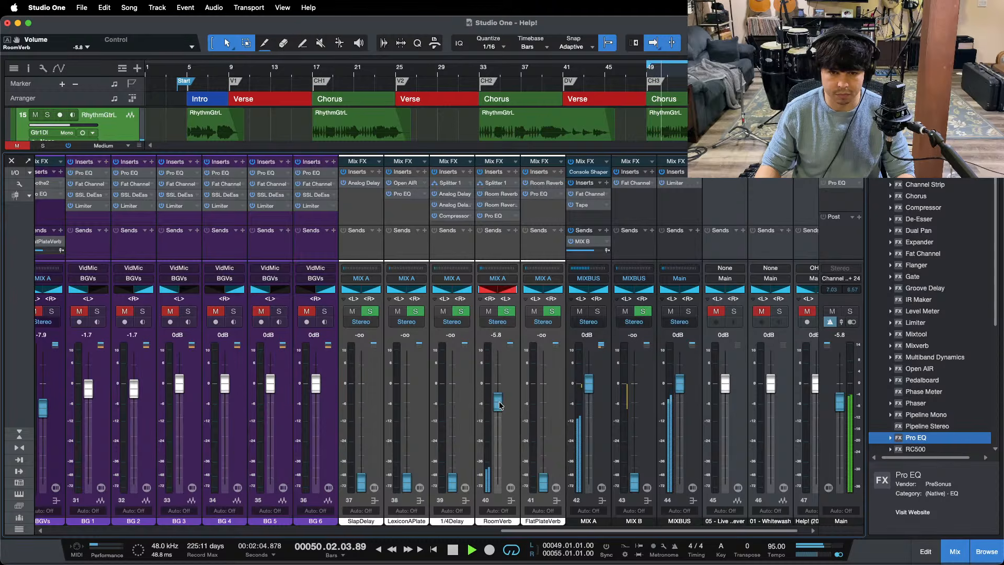
left_click_drag(584, 530, 396, 530)
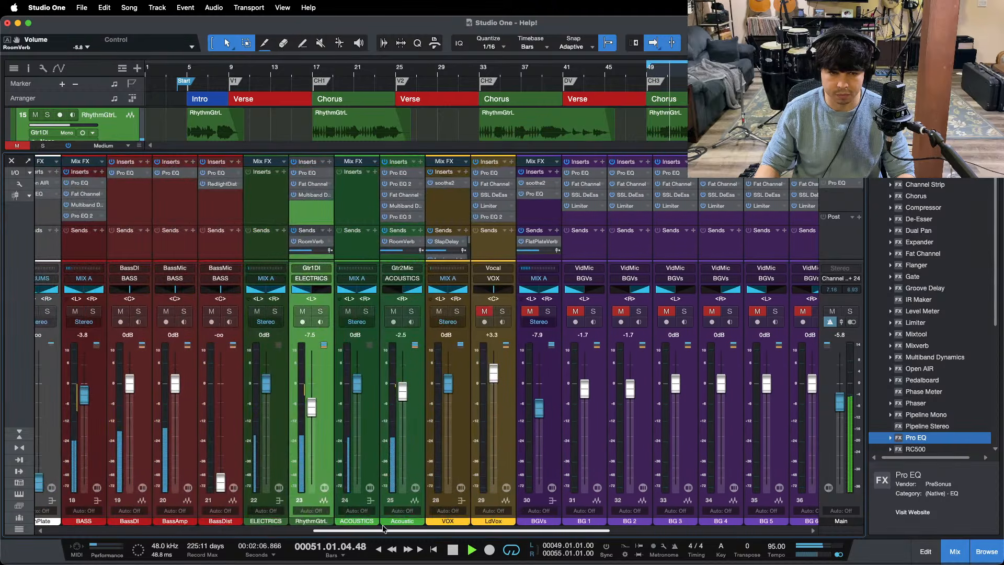
Step: Solo the RhythmGtrL and Acoustic channels to audition the guitars with their room reverb
left_click(320, 311)
left_click(411, 311)
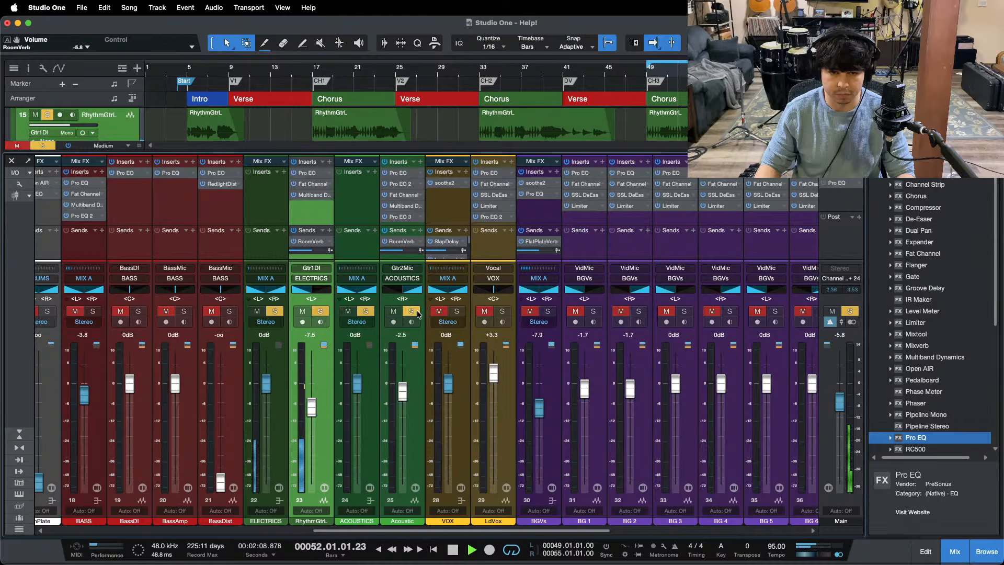
left_click_drag(390, 531, 381, 531)
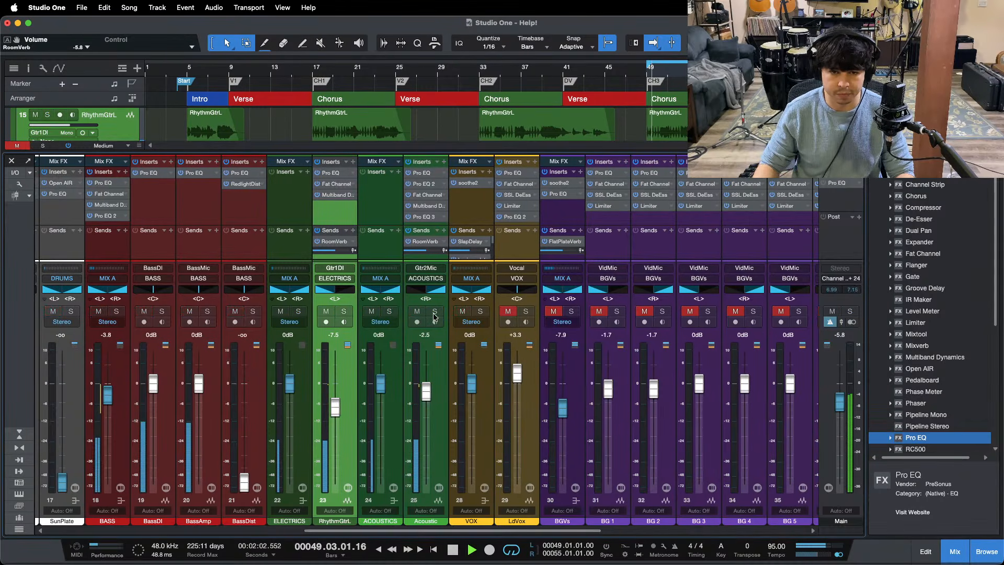
Step: Solo Acoustic and add a narrow HMF cut to its Pro EQ 3 at 1.18 kHz with Q 24 and -12 dB gain, ending with solo off
left_click(435, 311)
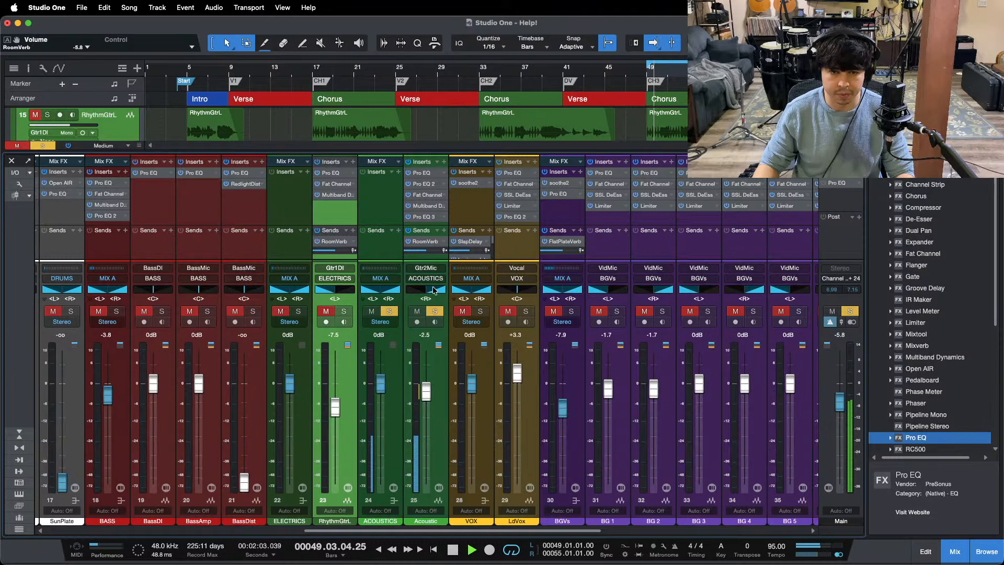
left_click(423, 218)
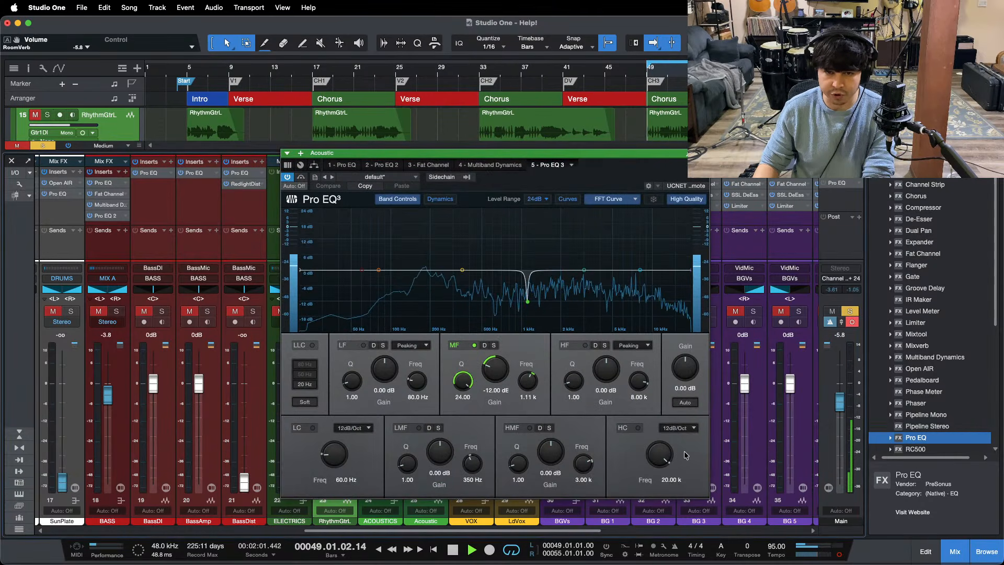
left_click_drag(584, 269, 531, 189)
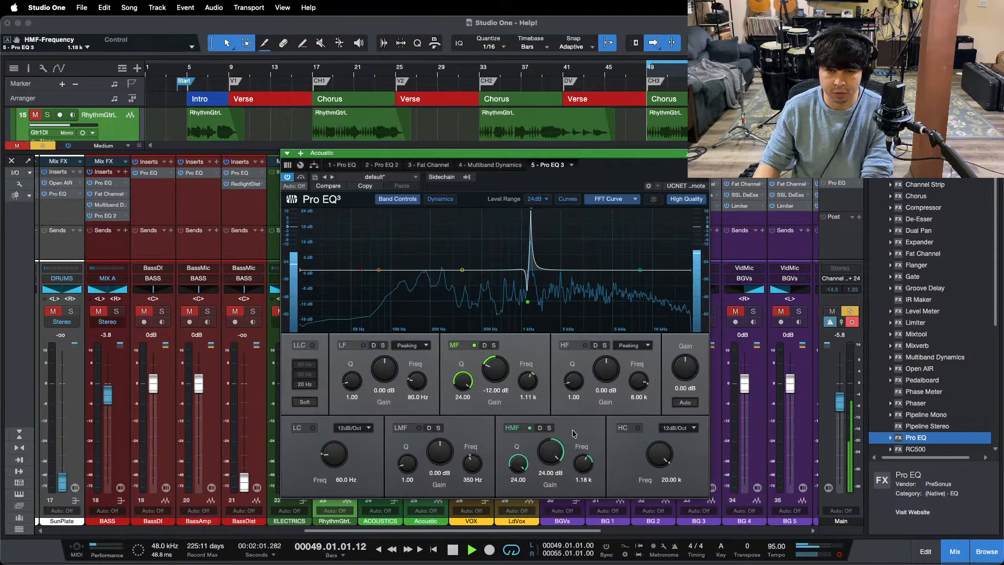
left_click_drag(554, 460, 550, 516)
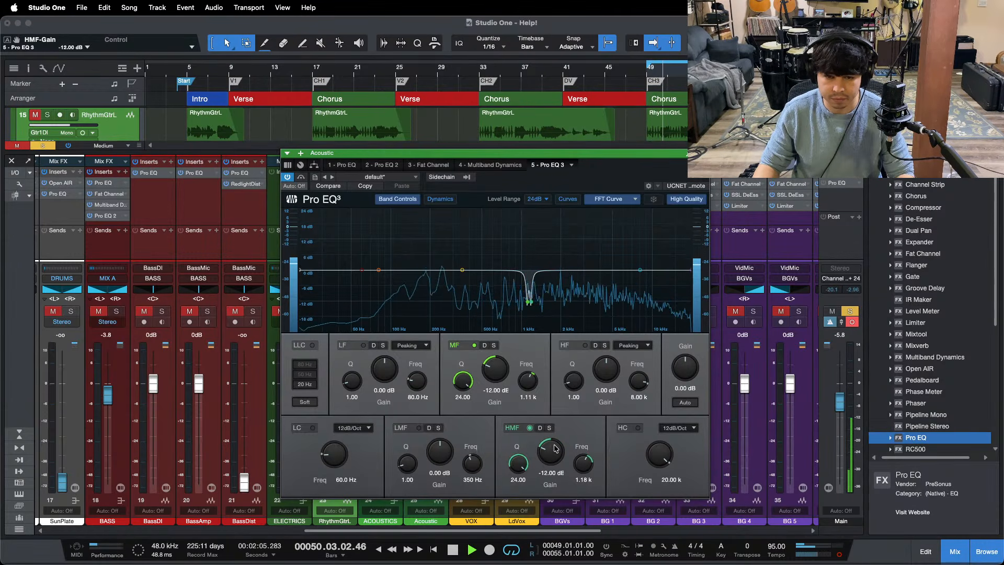
key("shift+s")
left_click(703, 153)
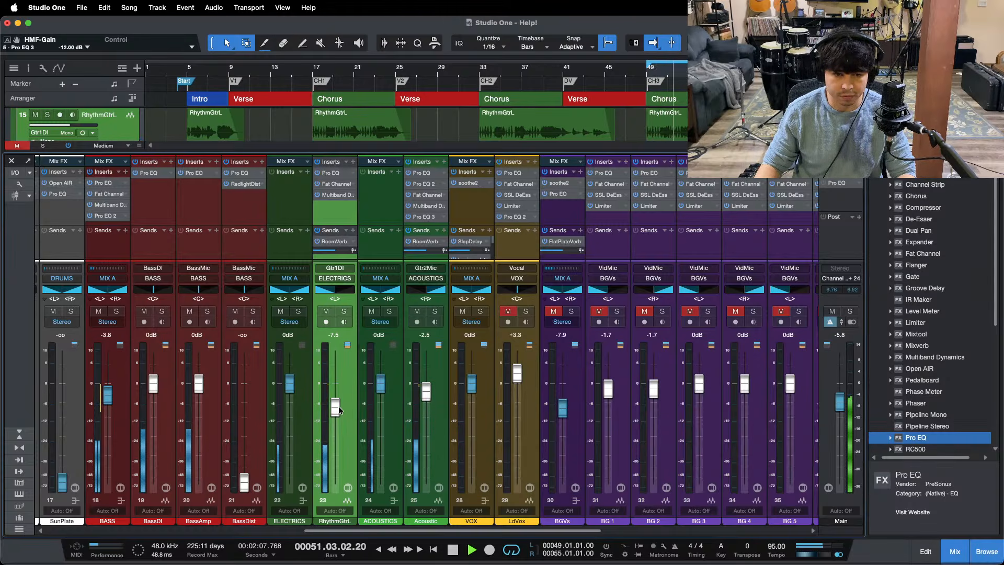
Step: Lower the RhythmGtrL channel's level to -7.9 dB
left_click_drag(337, 405, 337, 407)
Step: Try RoomVerb at -5.4 dB, toggle its mute to compare, and undo the level change
scroll(419, 502, "right", 10)
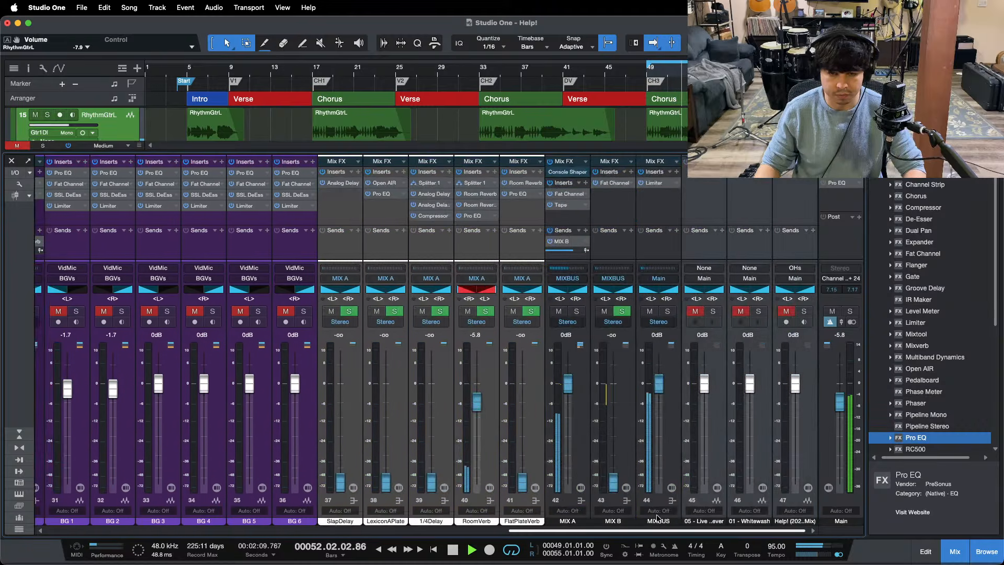
left_click_drag(479, 401, 479, 400)
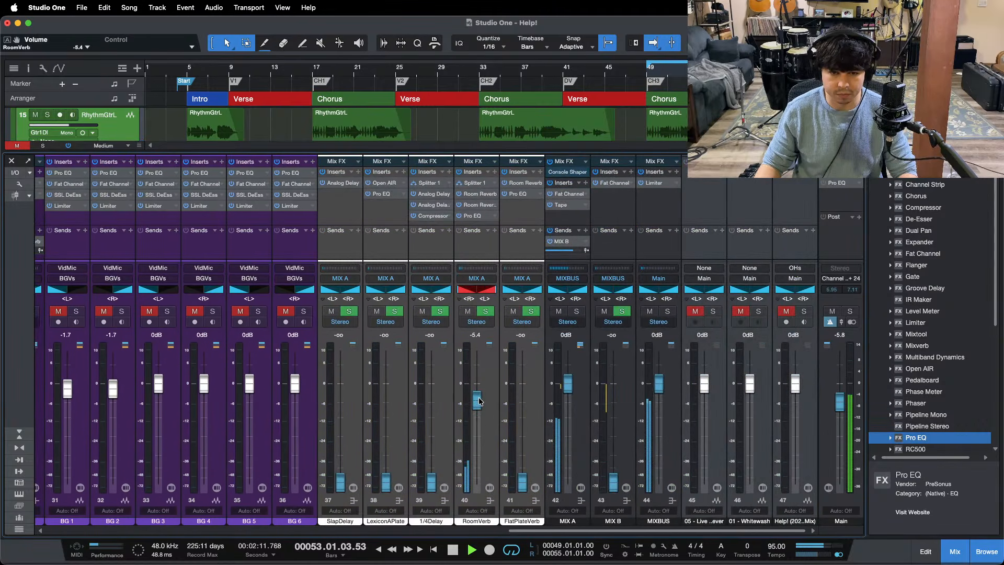
left_click(468, 311)
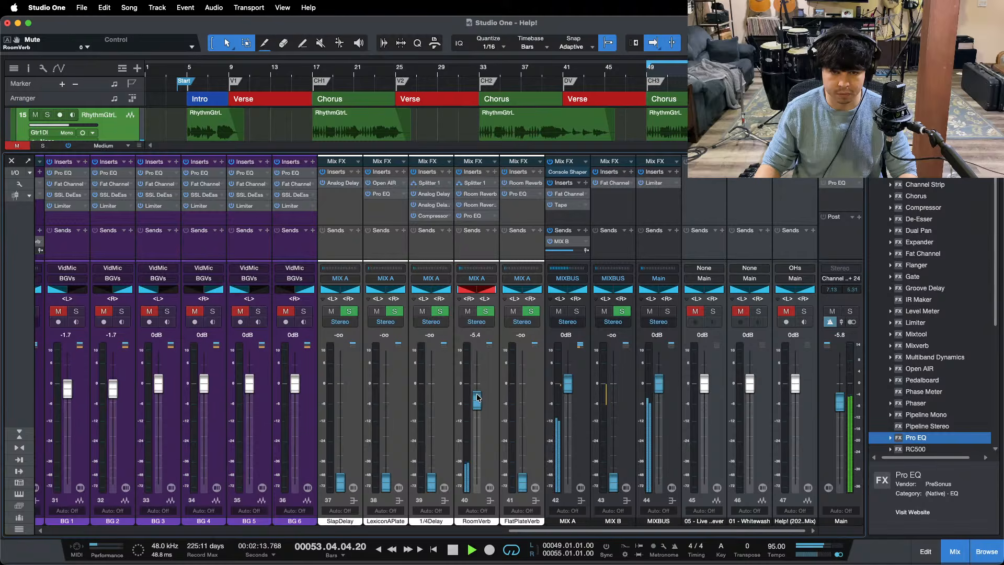
key("ctrl+z")
Step: Unmute the LdVox channel and shrink the mixer to its compact height for more arrangement space
scroll(403, 379, "left", 8)
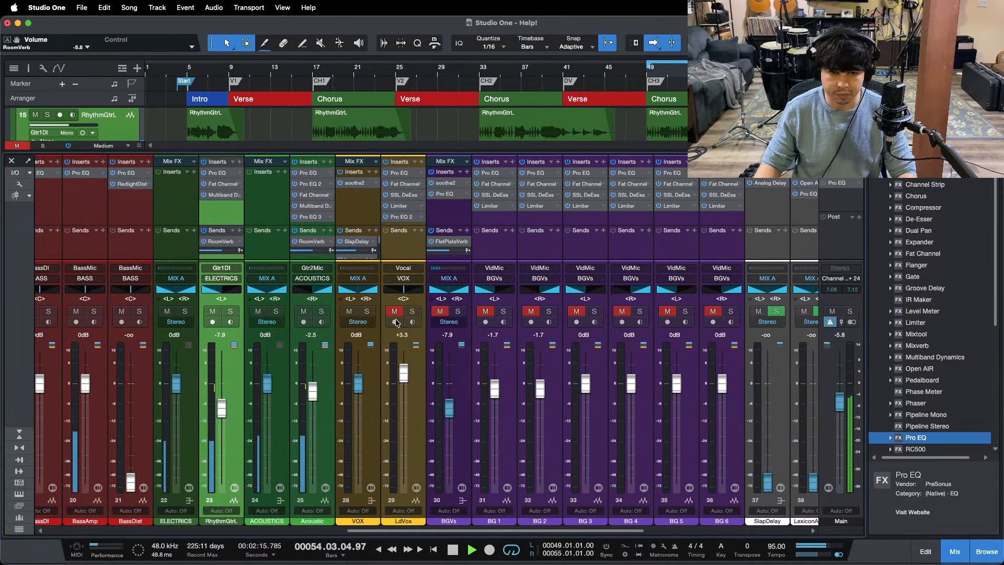
left_click(395, 312)
left_click(19, 434)
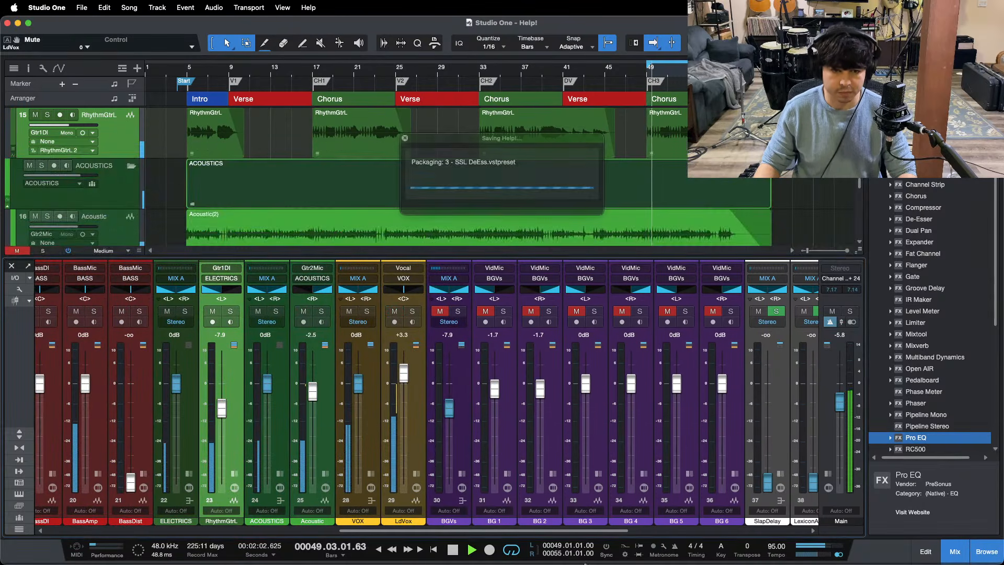
left_click(559, 541)
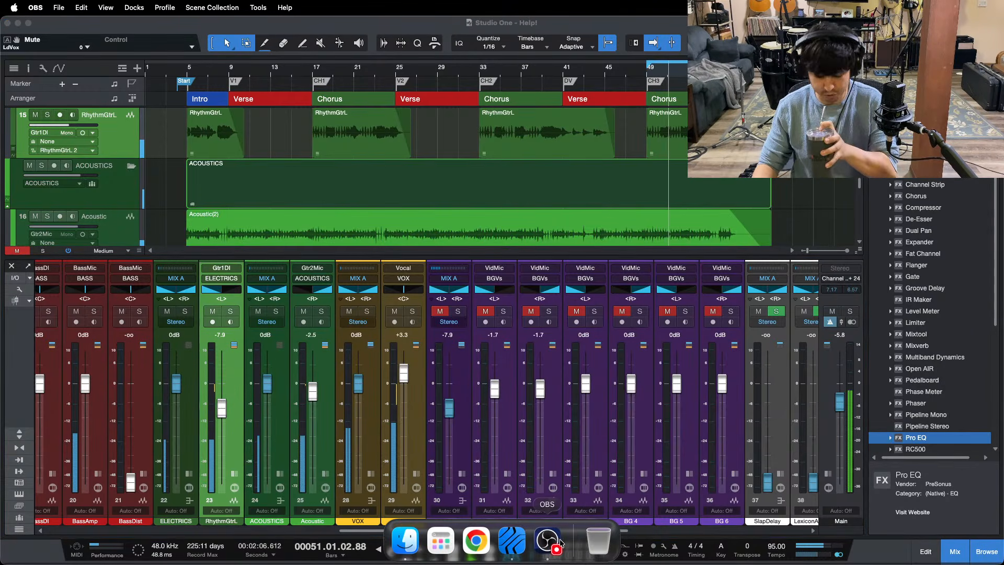
left_click(954, 498)
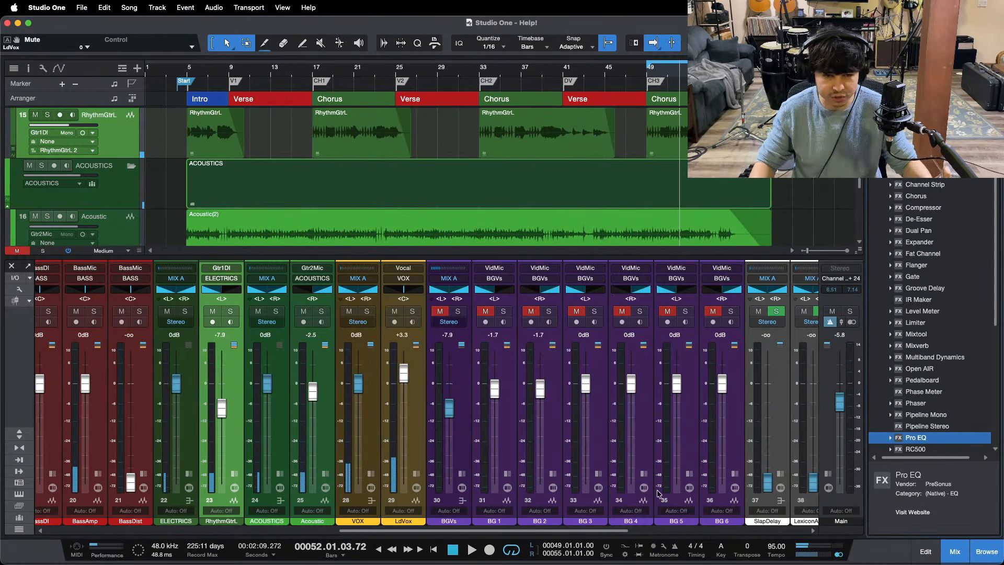
Step: Play the third chorus with the lead vocal, expand the LdVox channel's inserts and sends, stop playback and save the song
key("space")
left_click(417, 474)
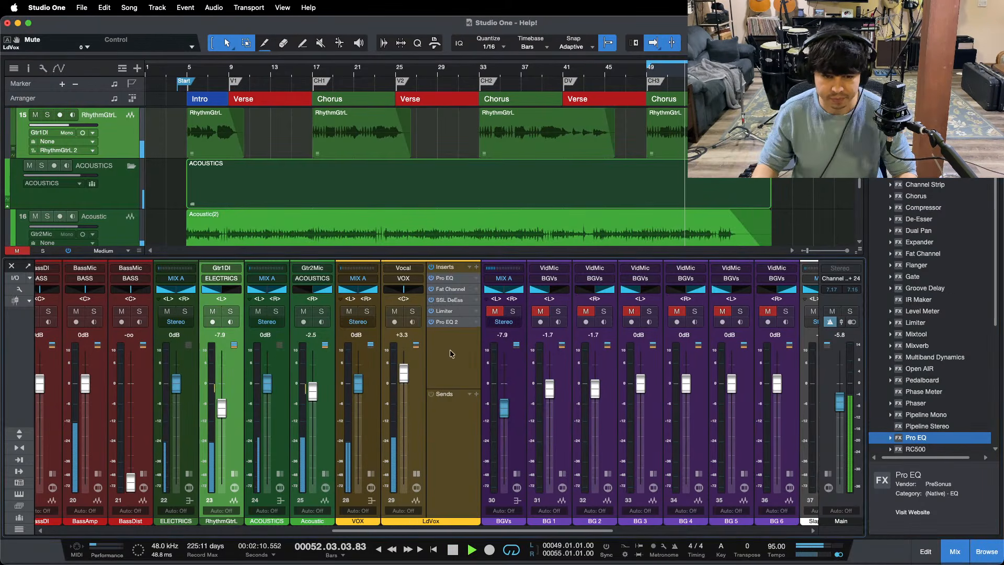
mouse_move(679, 73)
left_mouse_down()
mouse_move(490, 99)
mouse_move(692, 72)
left_mouse_up()
key("space")
key("super+s")
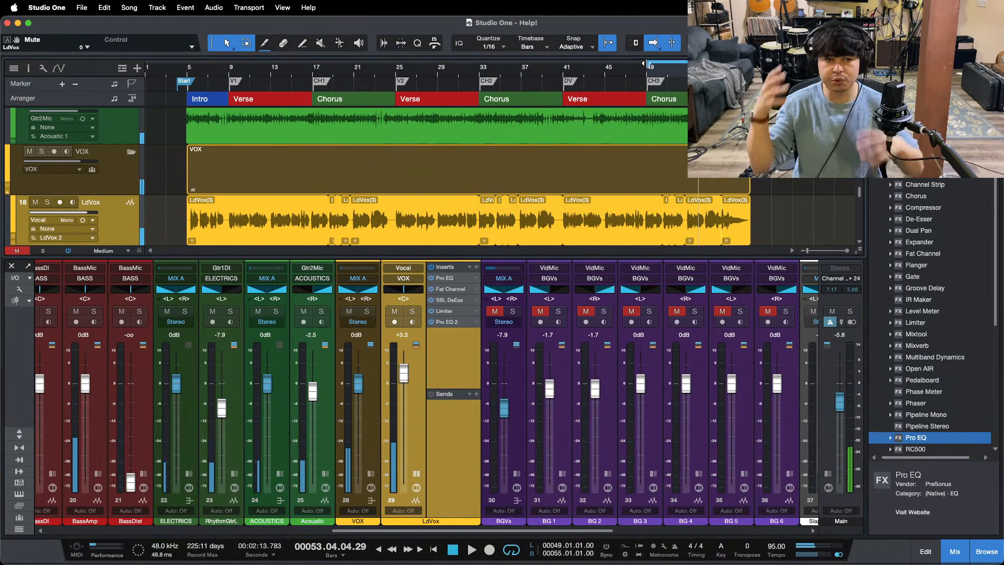
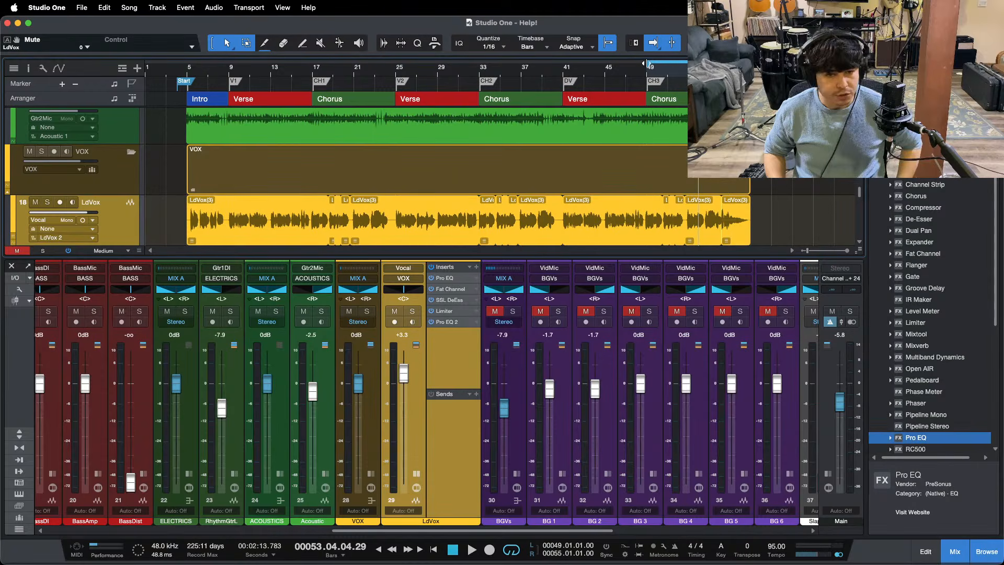
Step: Play the third chorus while reviewing the LdVox channel's Pro EQ and the compressor in its Fat Channel
key("KP_1")
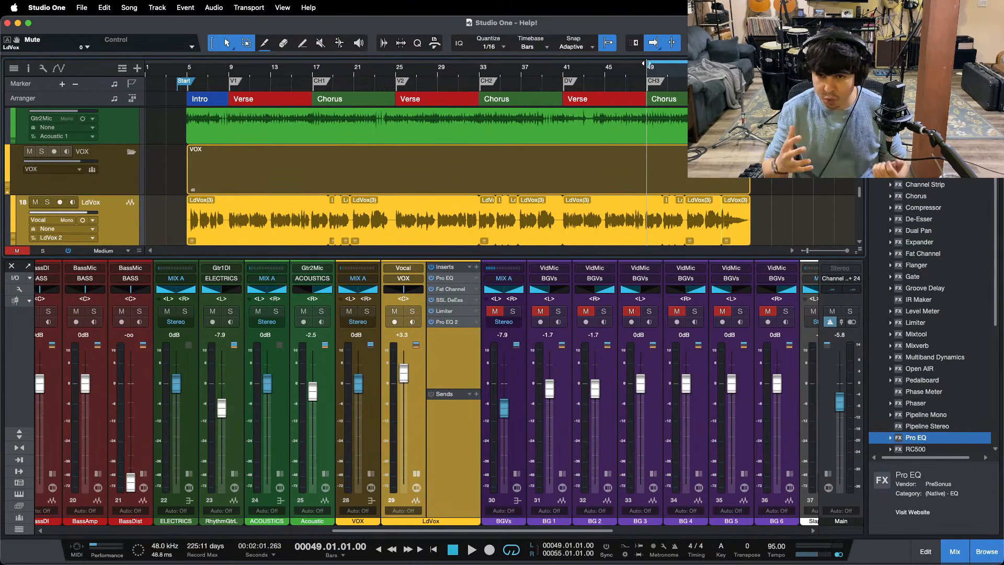
key("space")
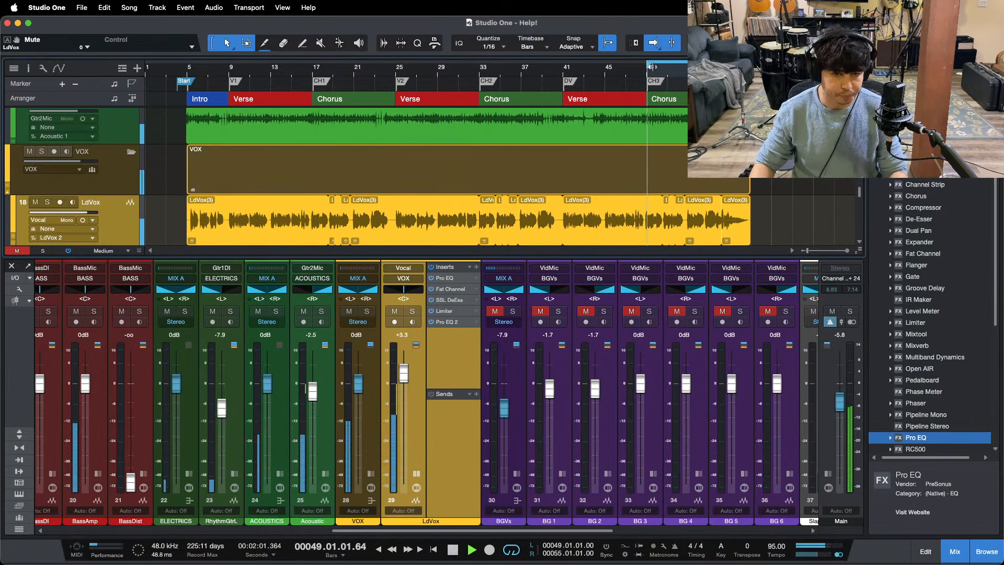
left_click(454, 278)
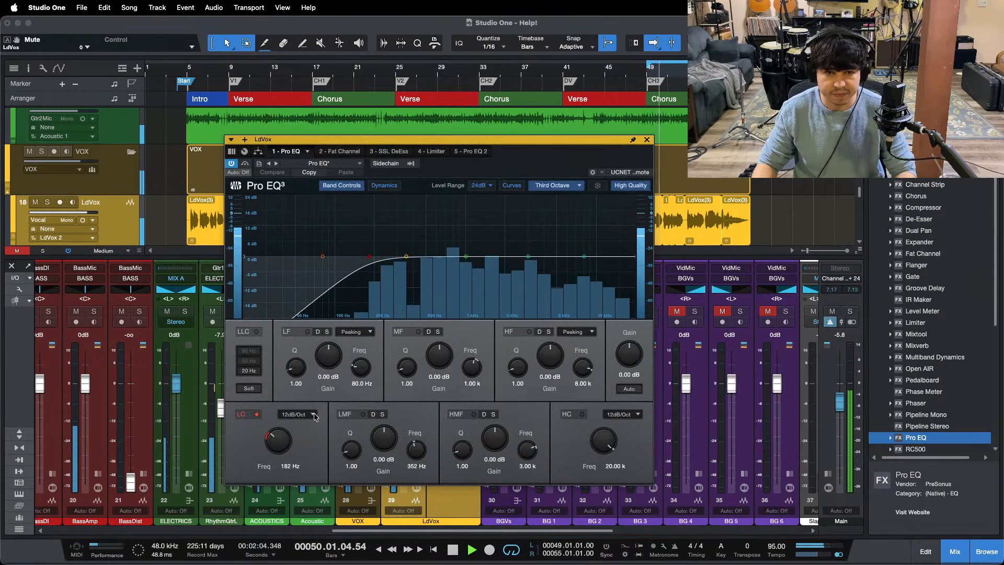
left_click(340, 151)
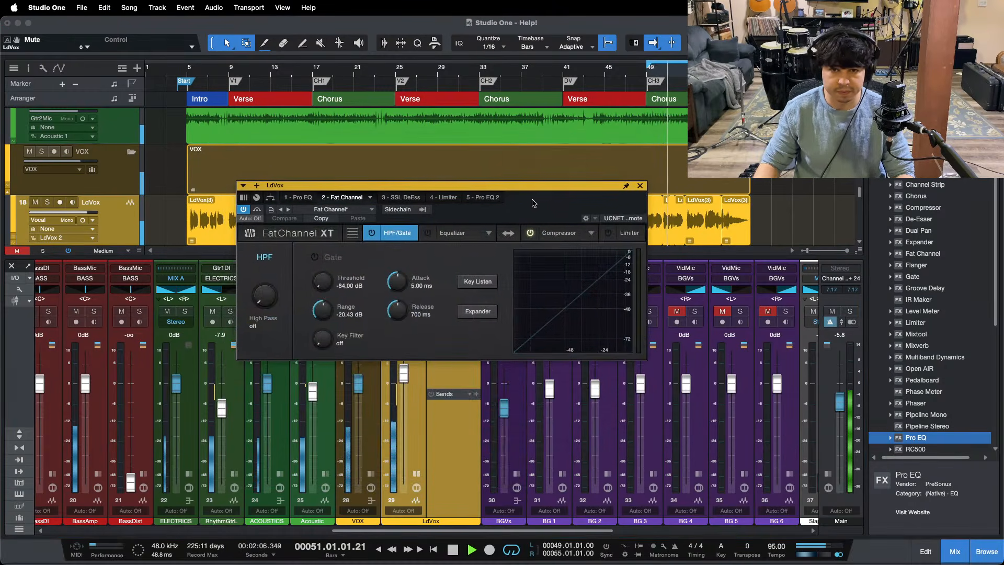
left_click(555, 234)
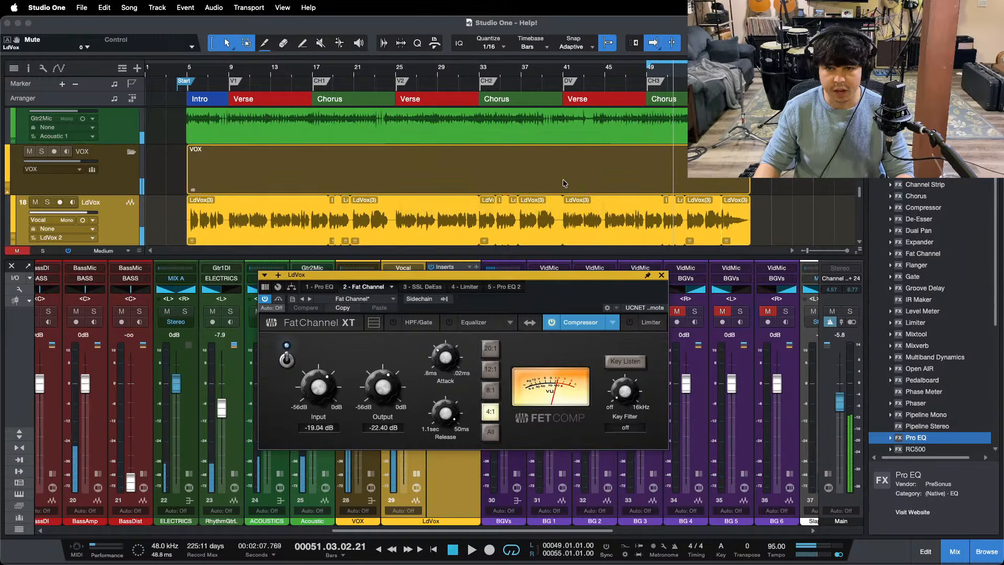
Step: Zoom the timeline in on the third chorus, replay it from bar 49 and check the LdVox channel's Limiter
left_click_drag(679, 72, 547, 114)
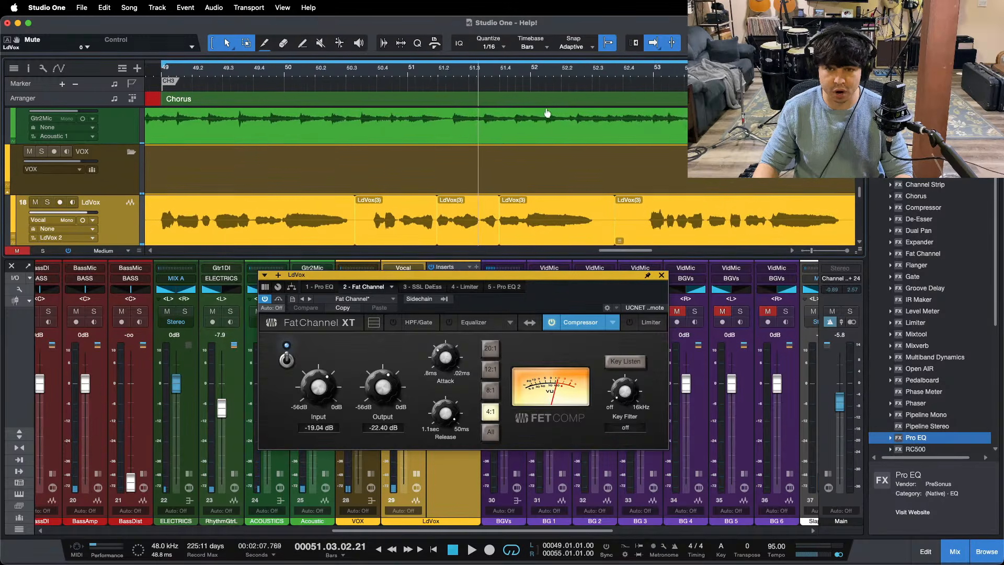
left_click(149, 72)
key("space")
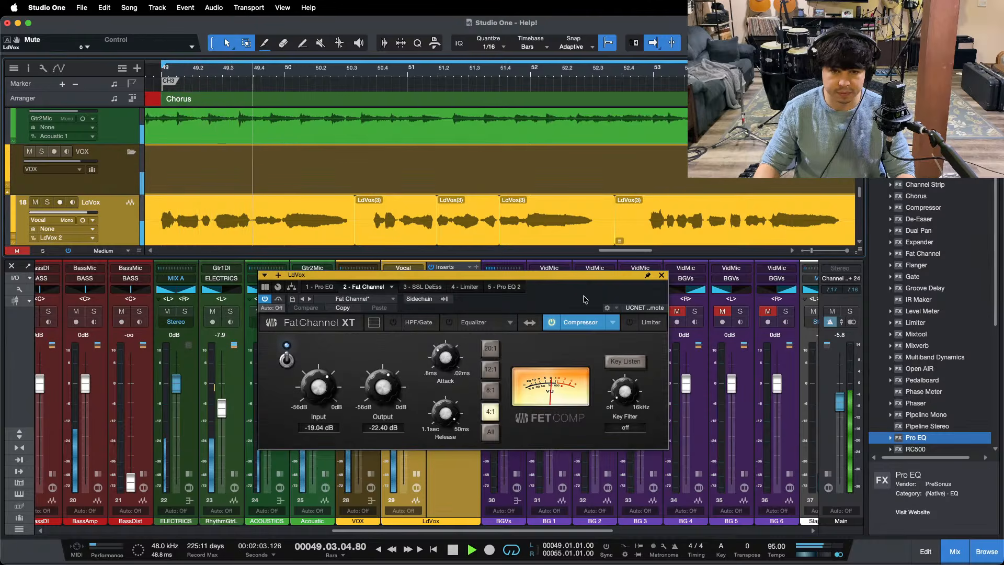
left_click_drag(578, 275, 564, 238)
left_click(441, 251)
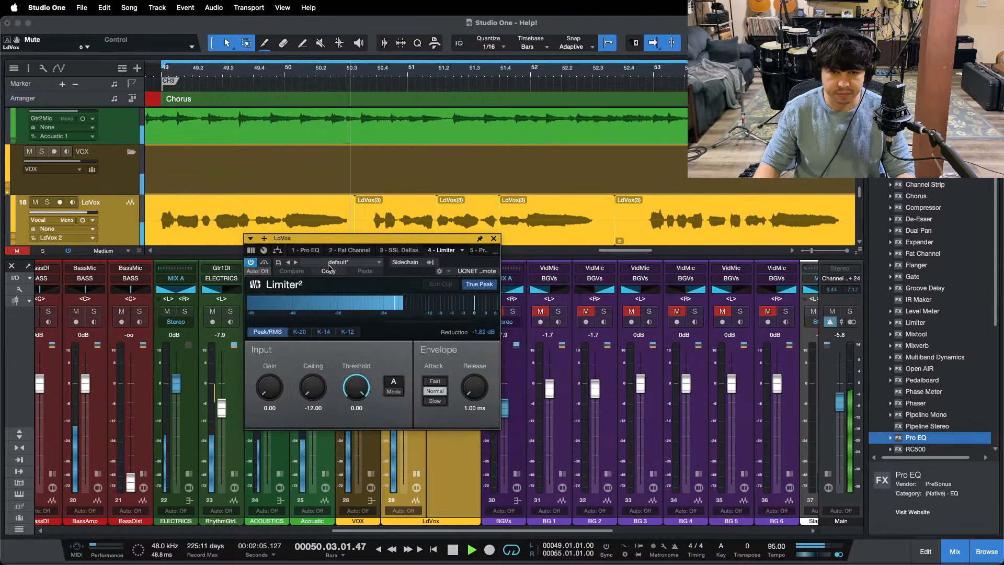
Step: Restart the chorus with the LdVox Pro EQ open, solo the lead vocal and save the song
key("space")
key("space")
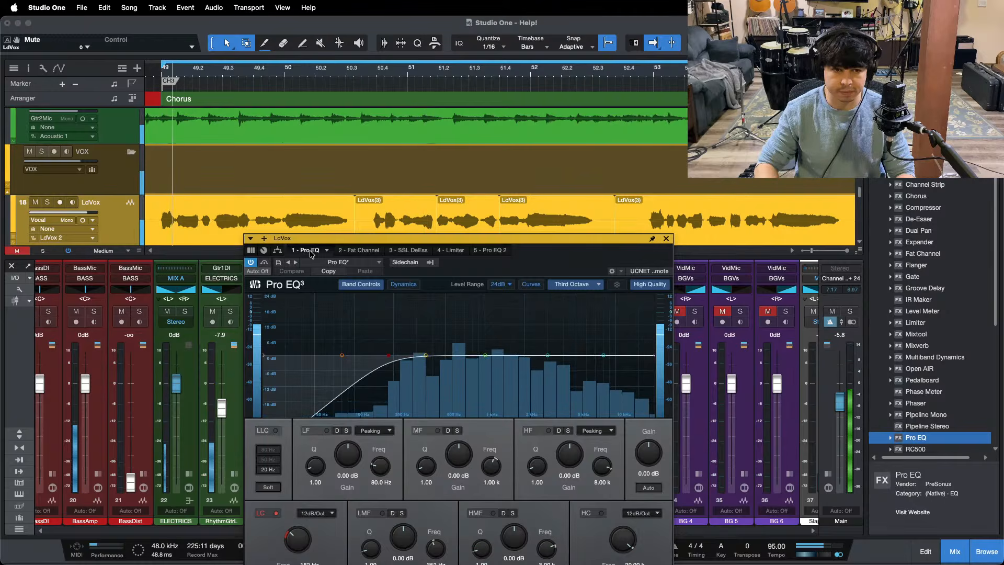
left_click_drag(557, 266, 810, 238)
key("s")
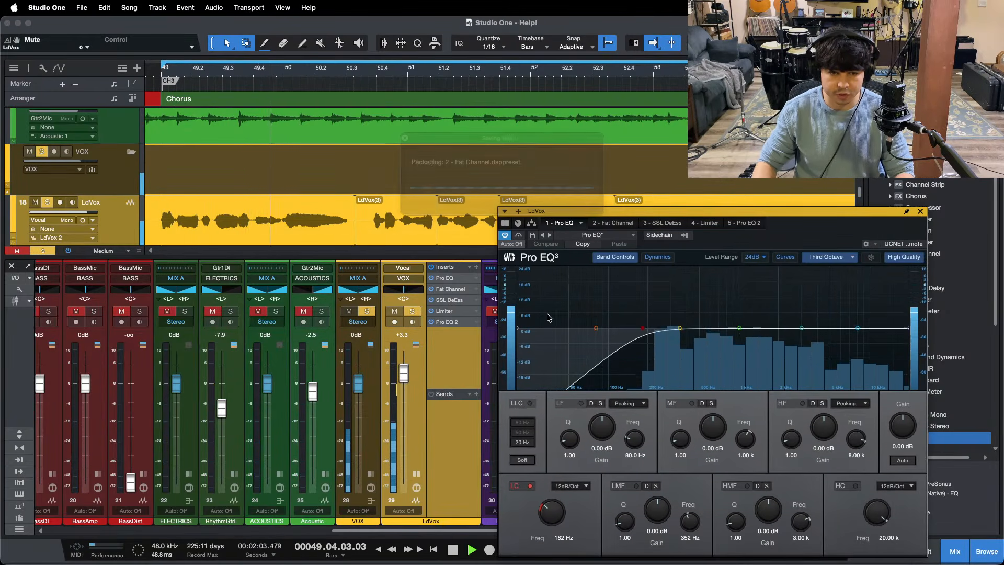
key("space")
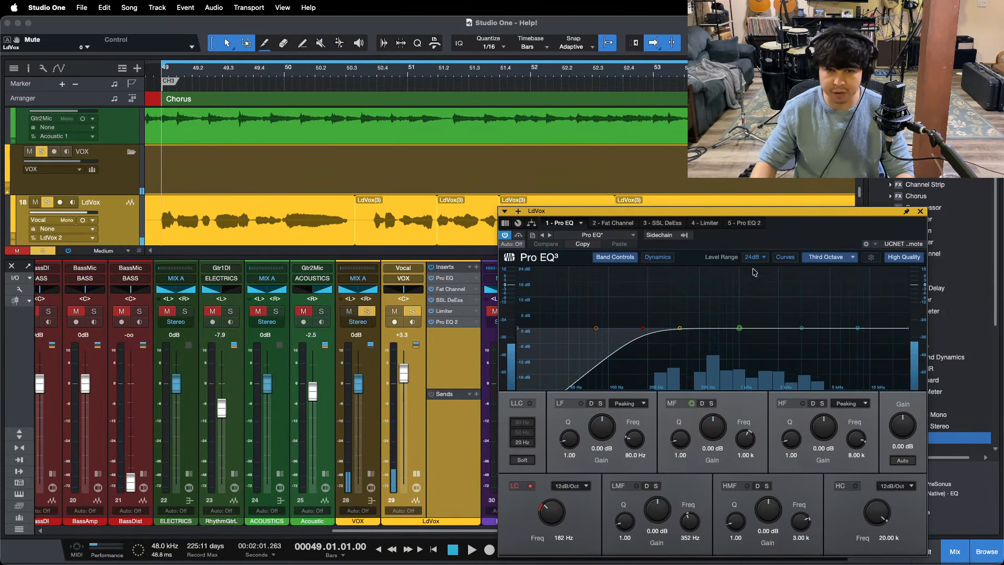
left_click_drag(816, 227, 643, 208)
key("space")
Step: Boost the HF band at 8 kHz by 8.16 dB in the LdVox Pro EQ
left_click_drag(657, 434, 651, 409)
scroll(651, 410, "up", 5)
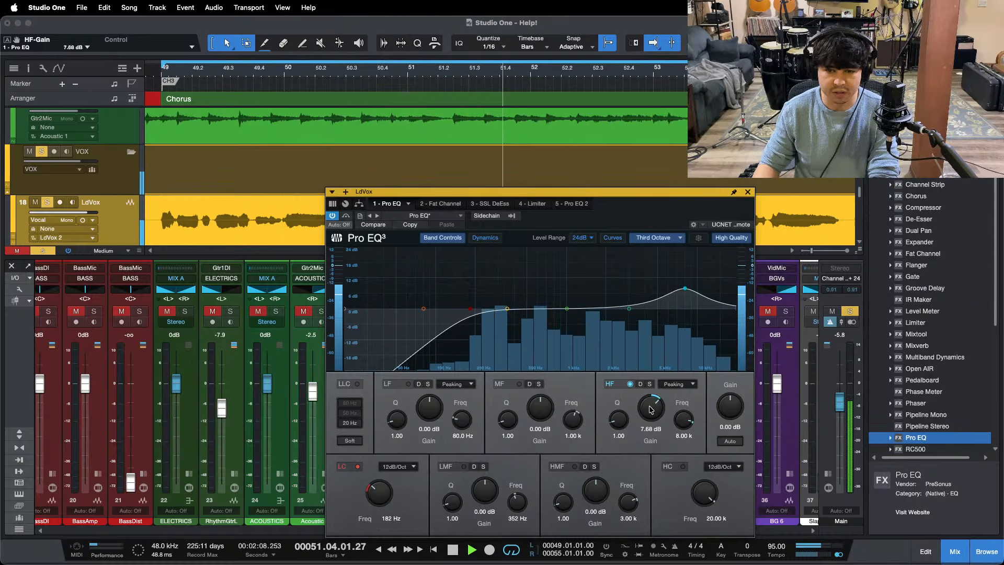
scroll(651, 410, "up", 1)
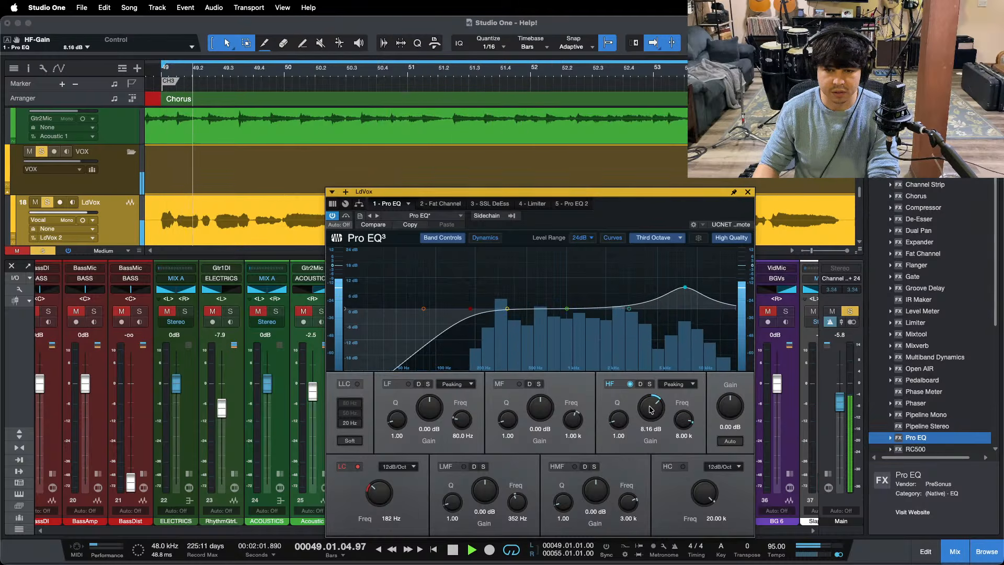
scroll(652, 410, "up", 1)
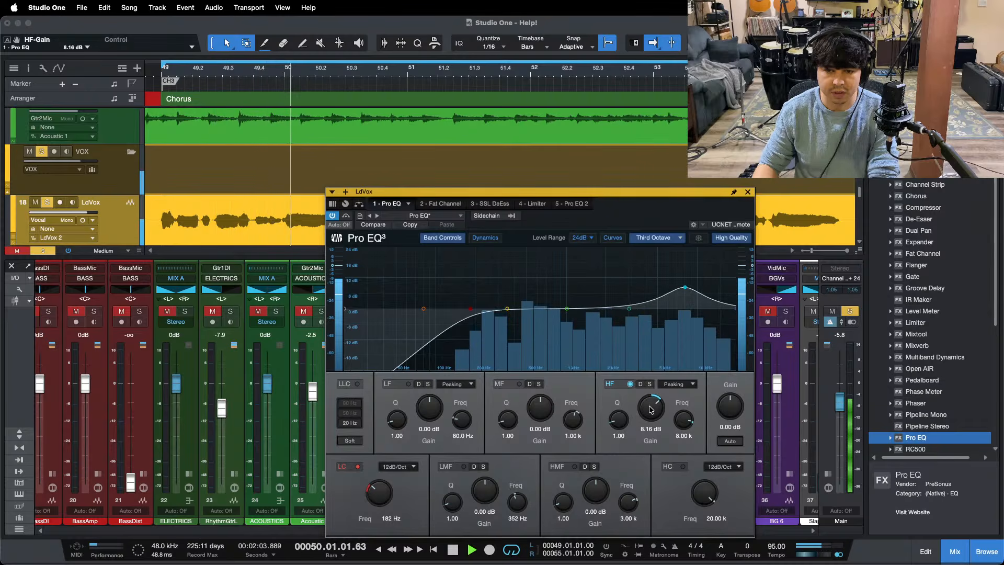
Step: Set the LdVox SSL DeEss threshold to -9.0 dB while auditioning the vocal in the chorus and from the bar 41 verse
left_click(490, 203)
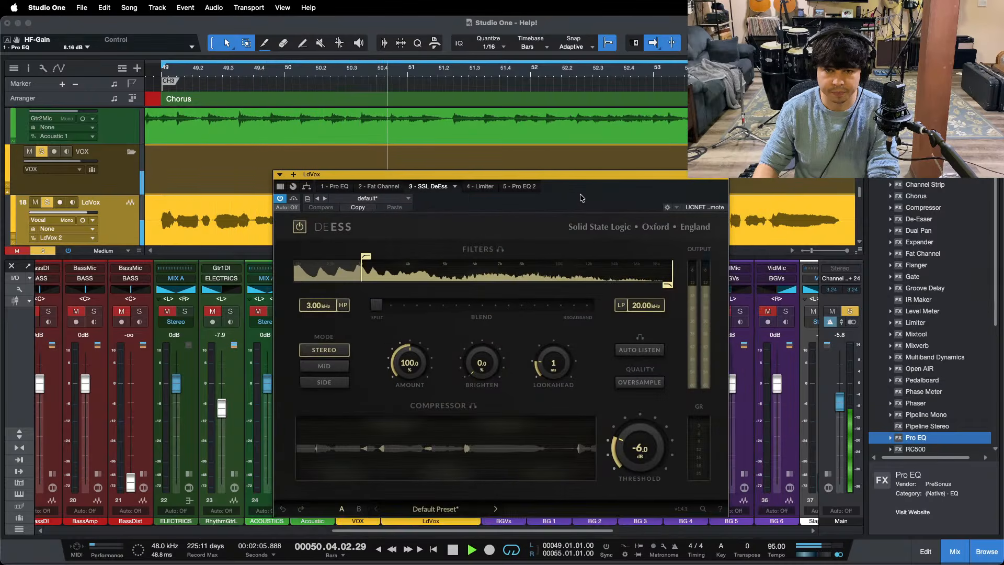
scroll(621, 428, "down", 2)
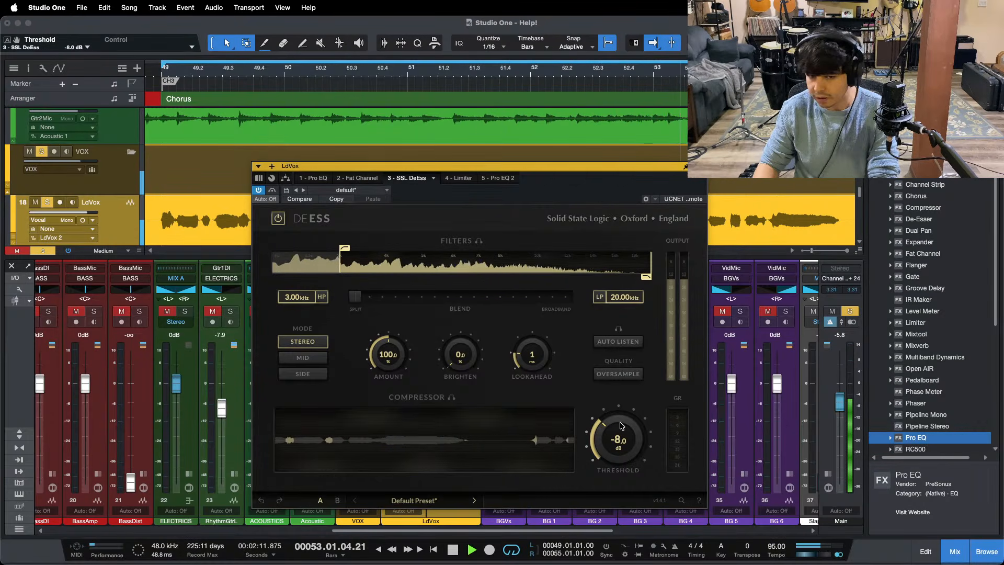
left_click_drag(541, 71, 460, 60)
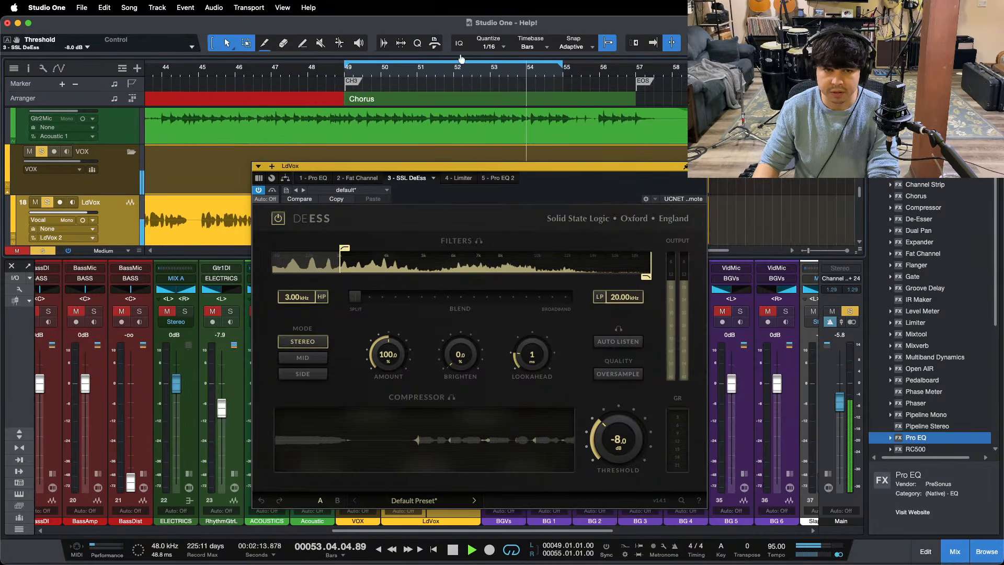
scroll(288, 72, "left", 5)
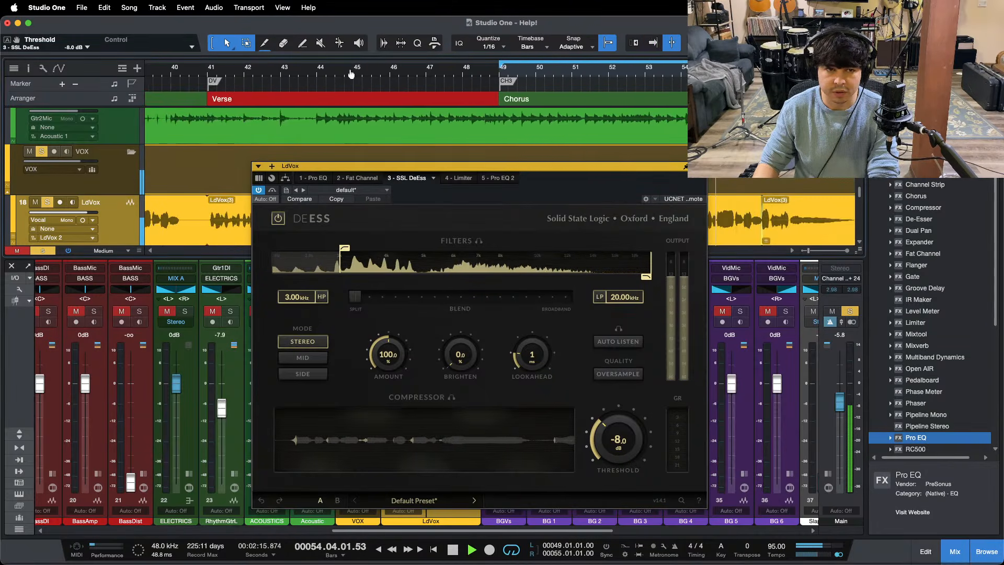
left_click(214, 70)
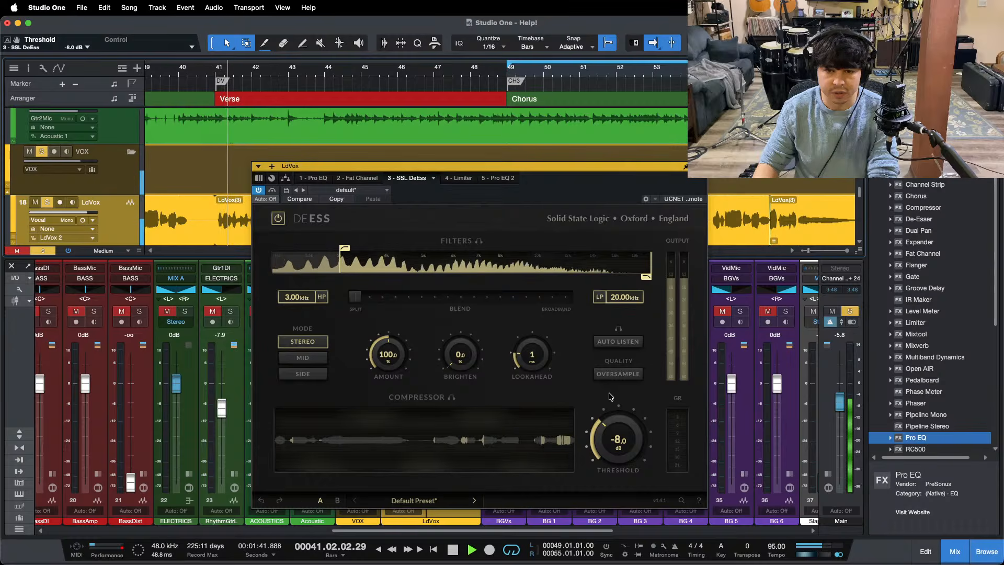
left_click_drag(619, 428, 619, 418)
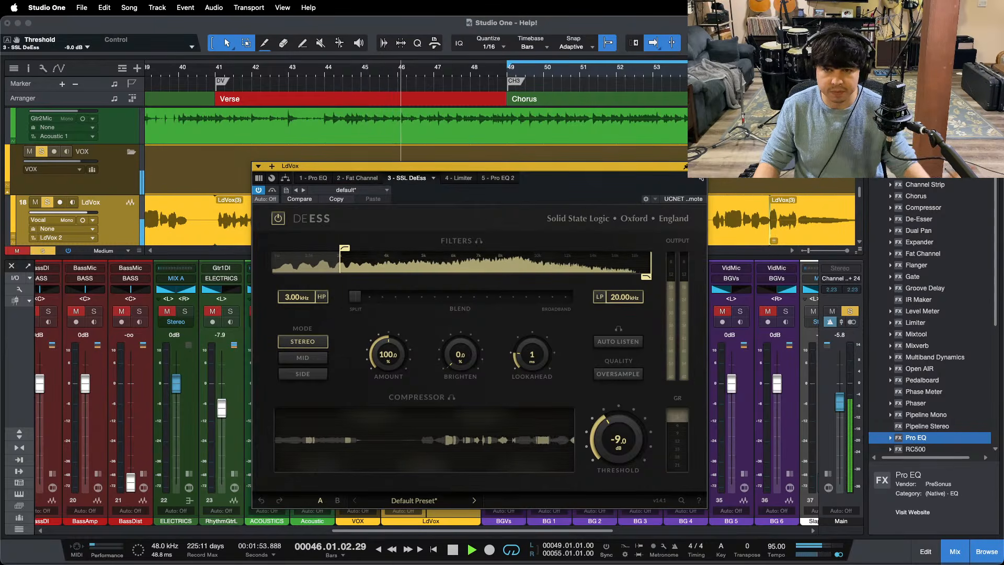
Step: Close the de-esser, unsolo the lead vocal, replay from the bar 41 verse and lower the LdVox level to +2.9 dB
left_click(701, 166)
key("s")
key("shift+b")
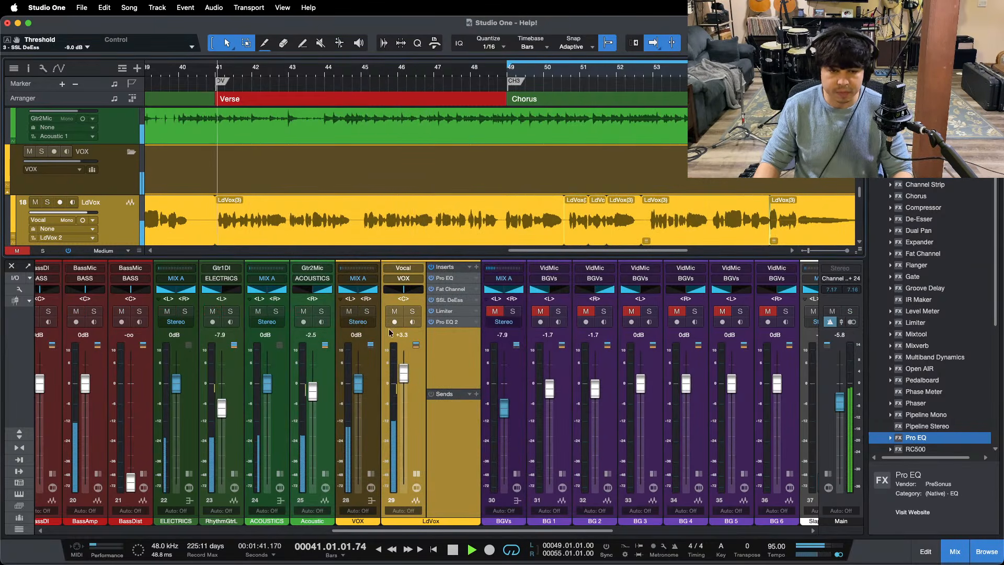
left_click_drag(404, 373, 403, 377)
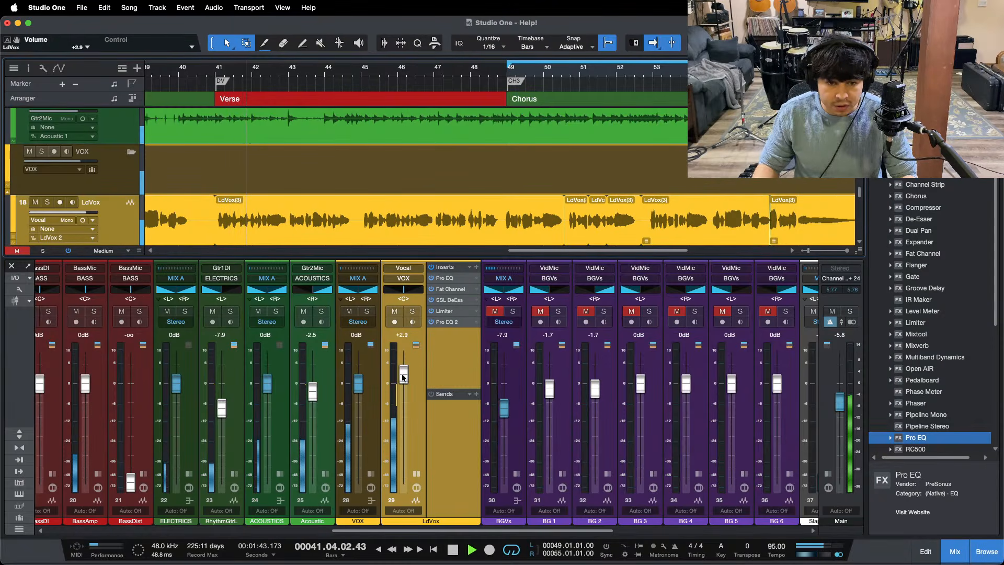
Step: Jump playback to the third chorus and check the LdVox Limiter's gain reduction after resetting its reading
key("shift+n")
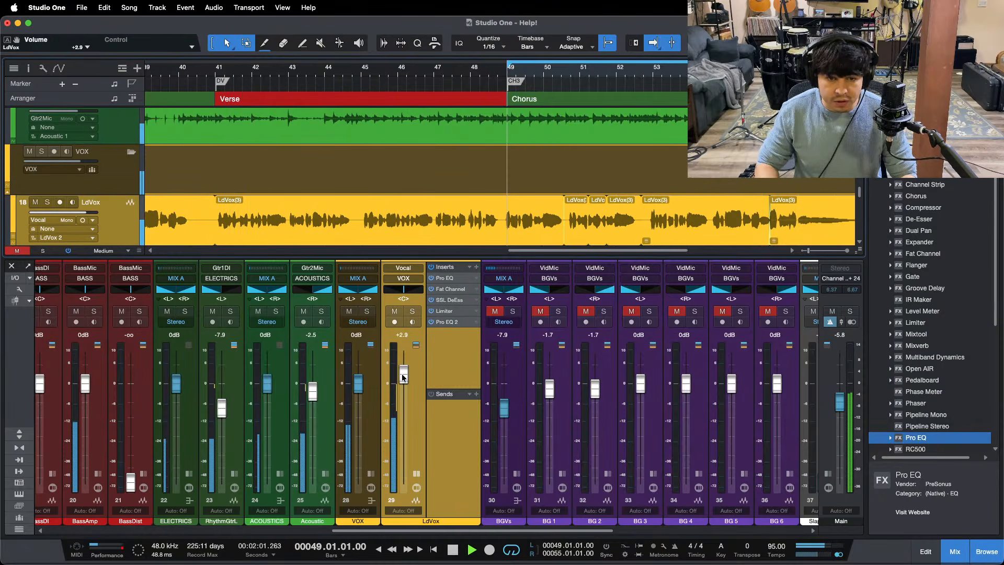
left_click(445, 312)
left_click(483, 333)
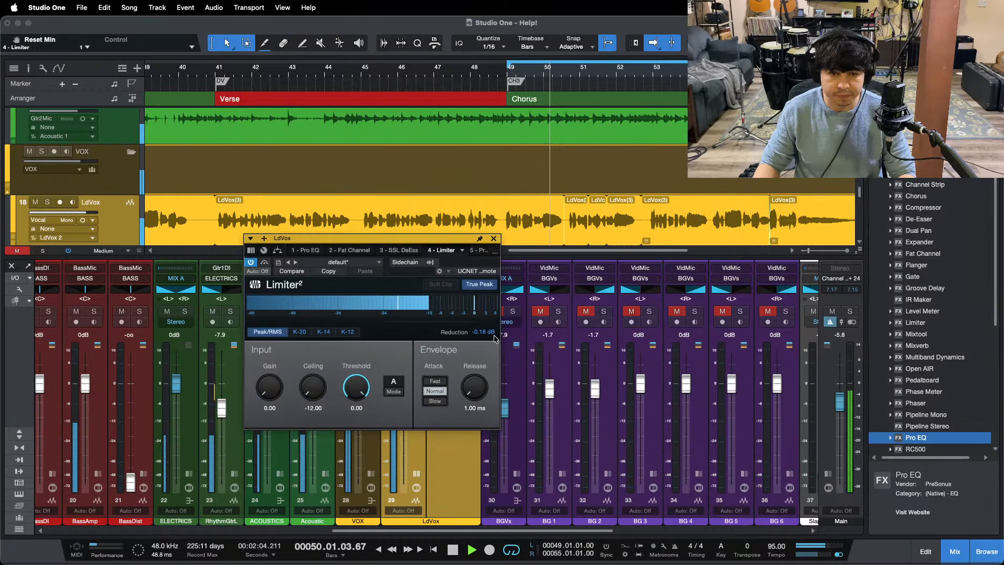
left_click(494, 239)
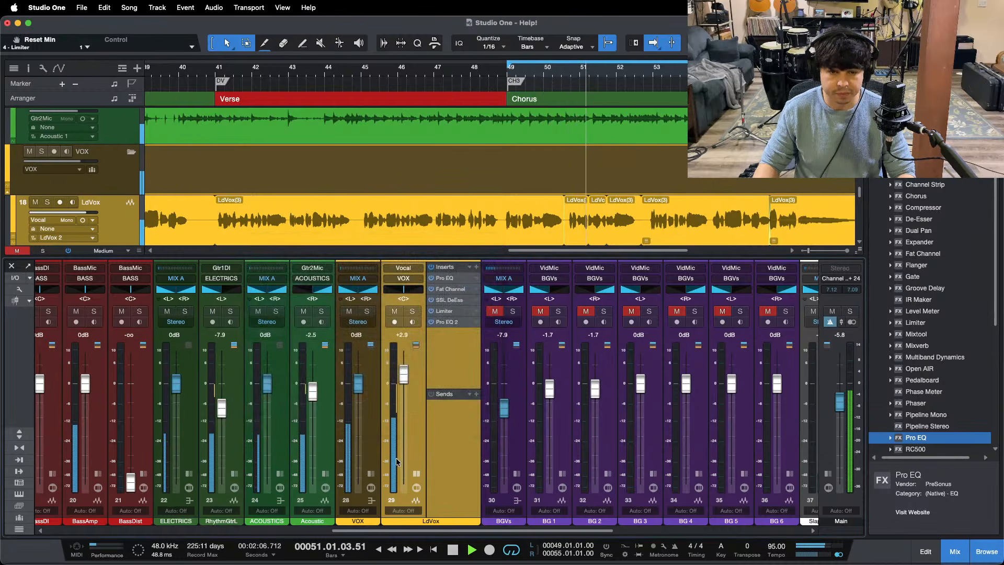
Step: Expand the VOX bus, open its soothe2 insert and set the depth to 2.5 while playing the third chorus
left_click(375, 471)
left_click(405, 295)
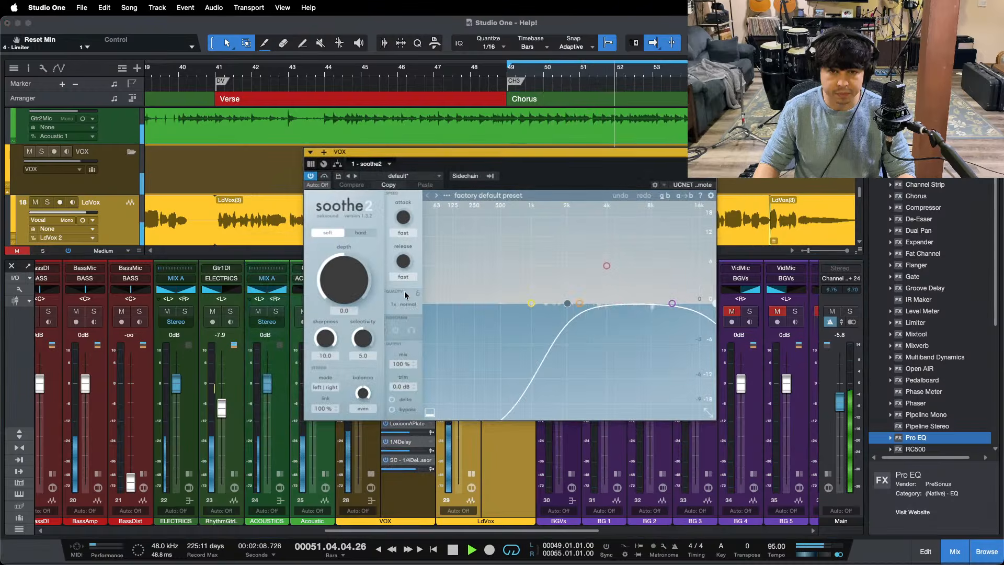
key("space")
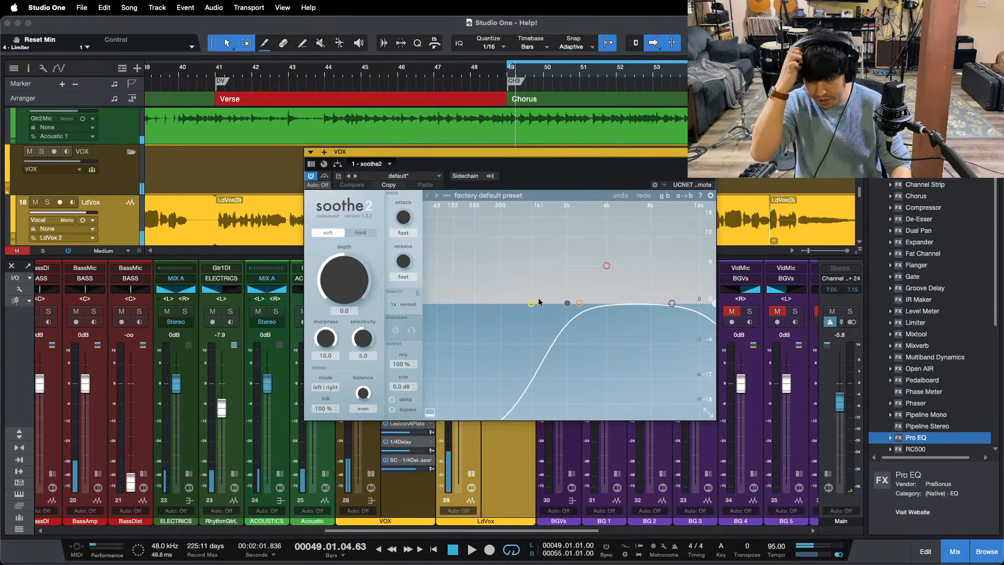
key("KP_1")
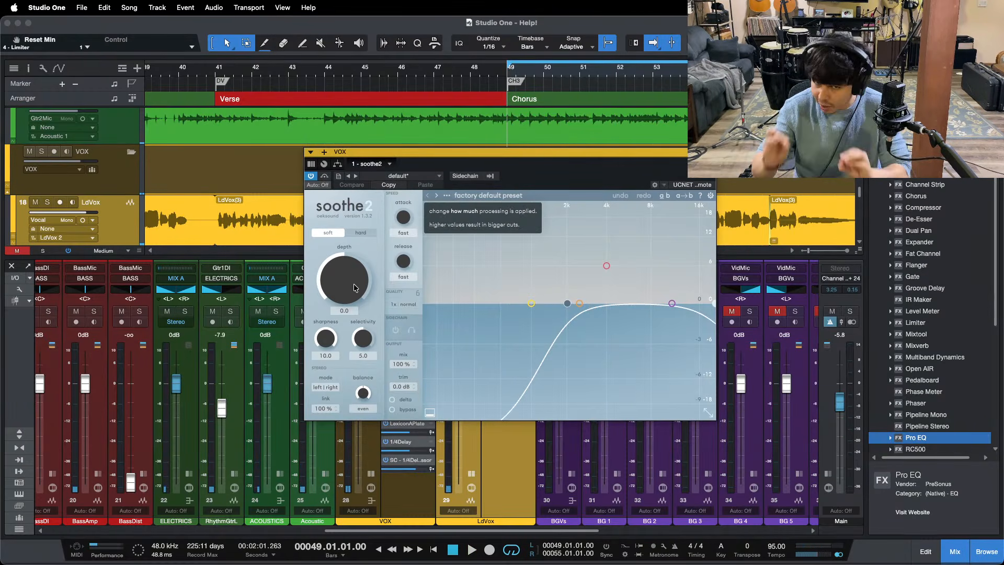
key("space")
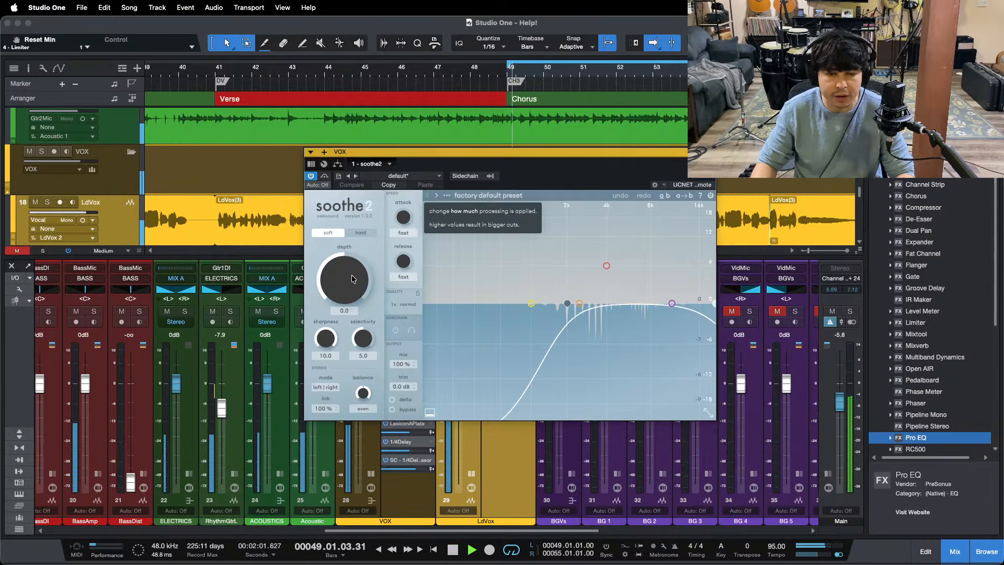
left_click_drag(362, 289, 352, 279)
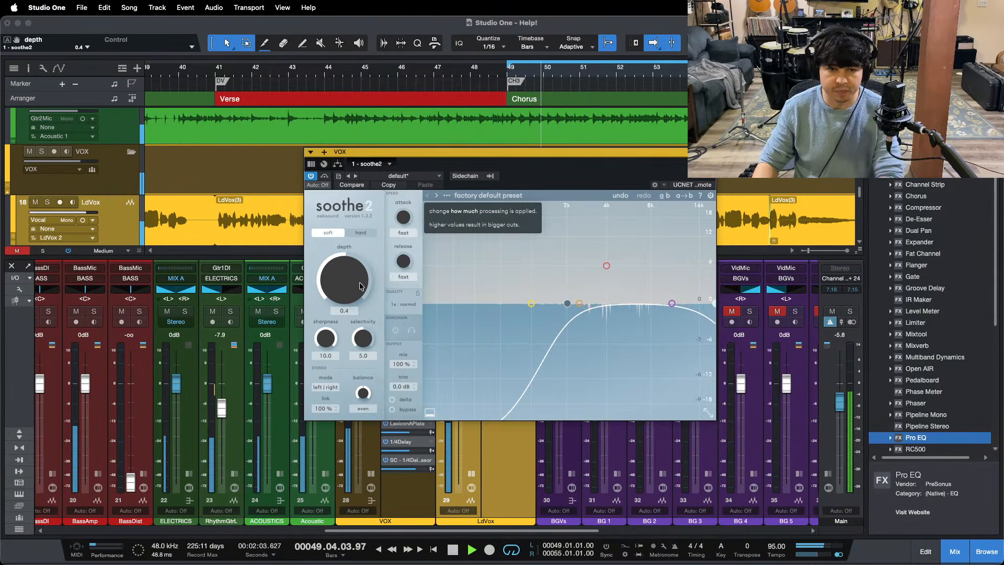
scroll(357, 282, "up", 2)
key("KP_1")
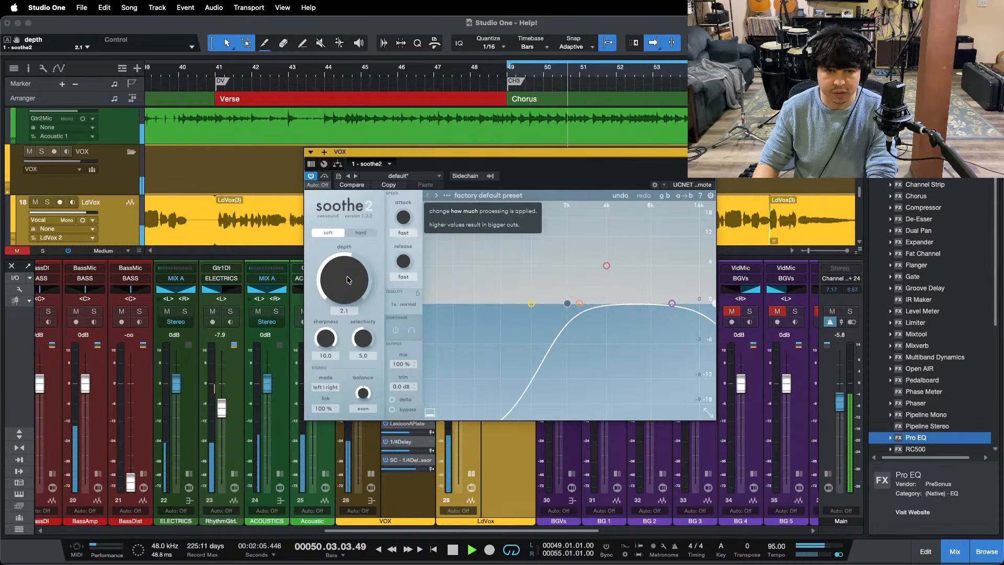
scroll(349, 280, "up", 2)
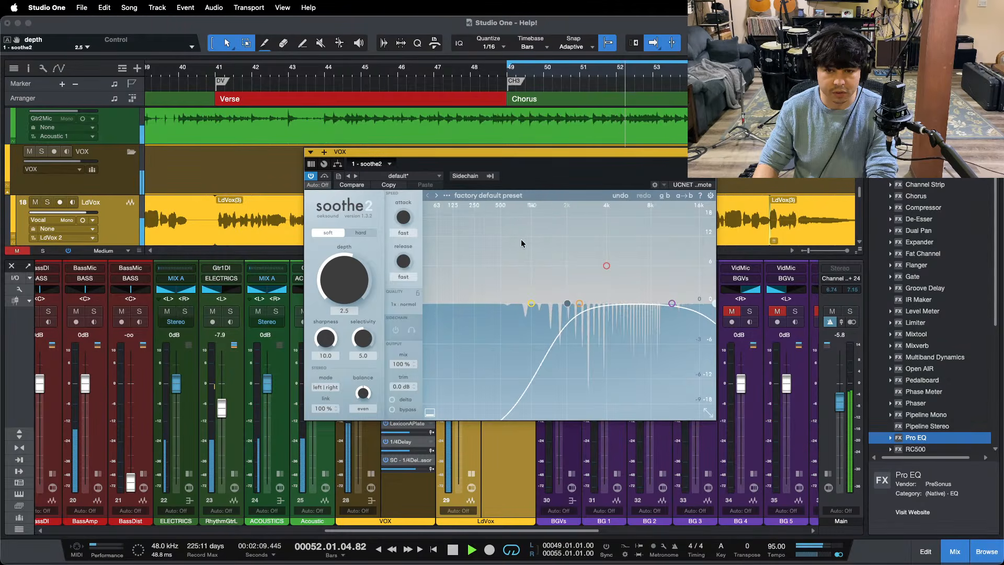
left_click(710, 152)
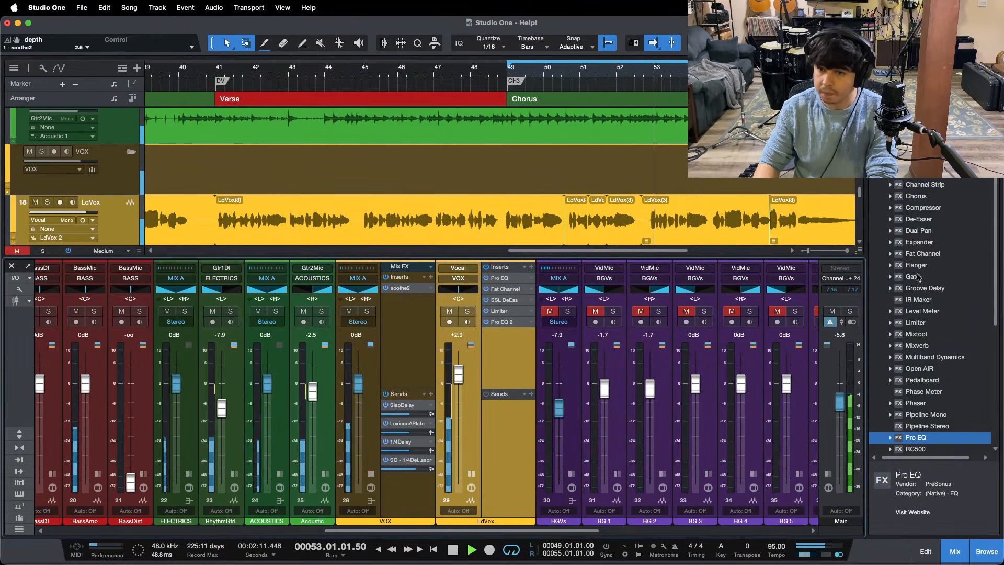
Step: Add a Limiter with a -12 dB ceiling after soothe2 on the VOX bus and raise the LdVox level to +3.7 dB
left_click_drag(916, 323, 327, 564)
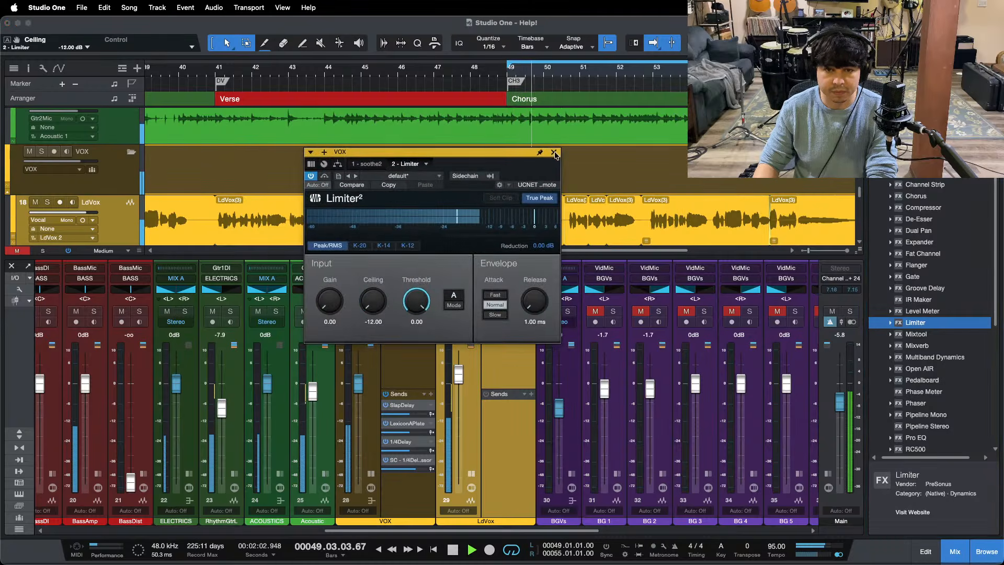
left_click(462, 374)
scroll(461, 370, "up", 1)
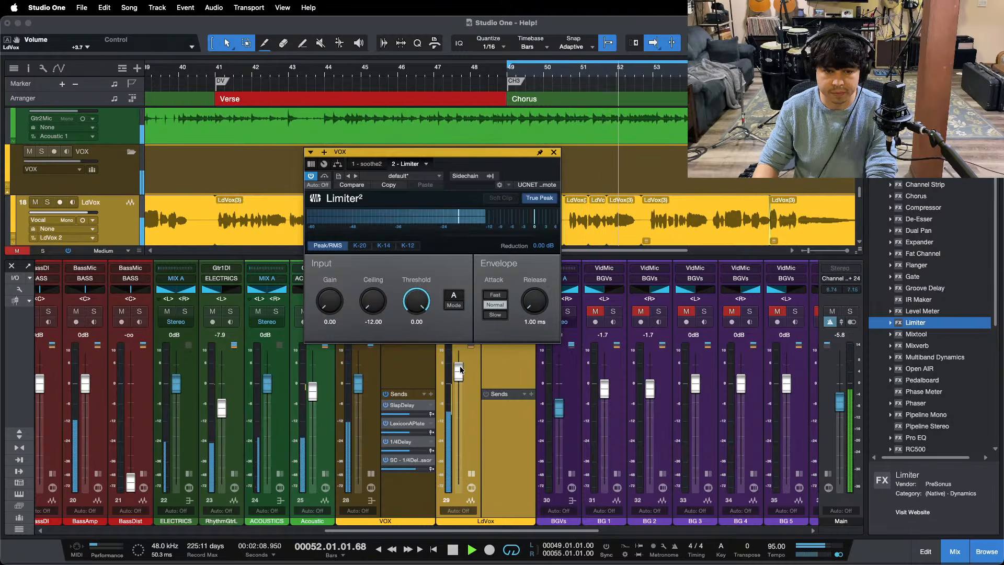
Step: Close the VOX bus Limiter, replay the third chorus and check the Pro EQ 2 insert on LdVox
left_click(555, 153)
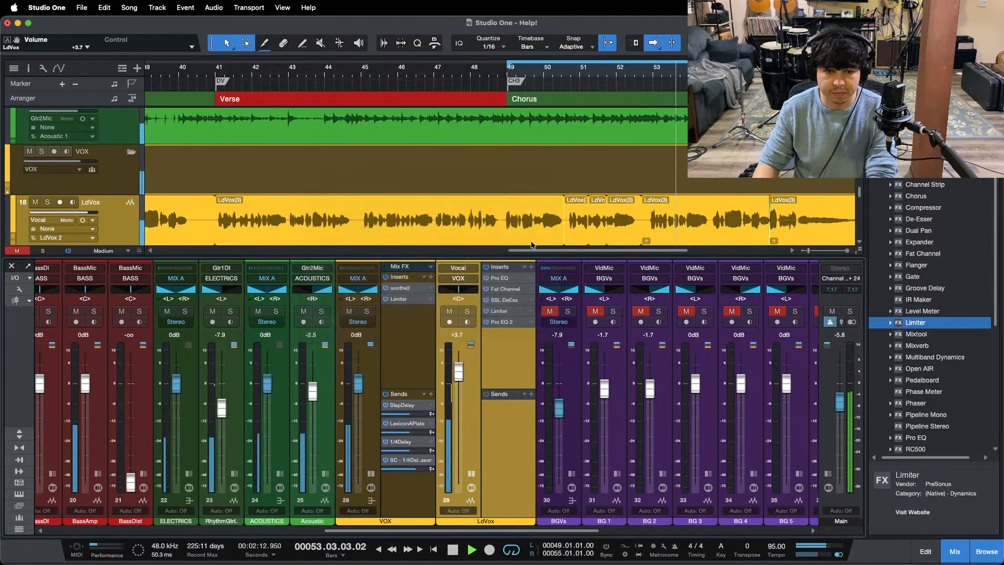
key("space")
key("space")
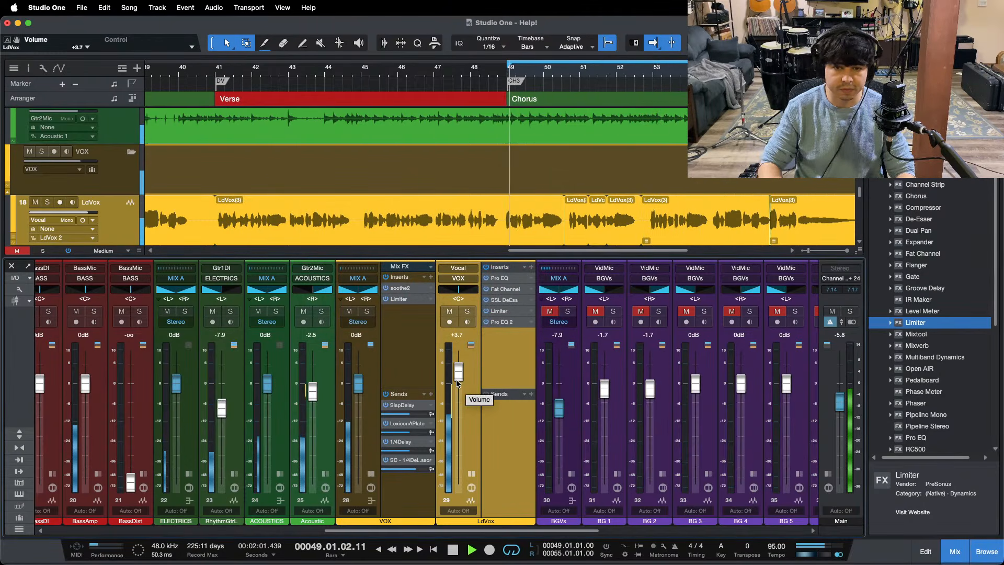
left_click(501, 322)
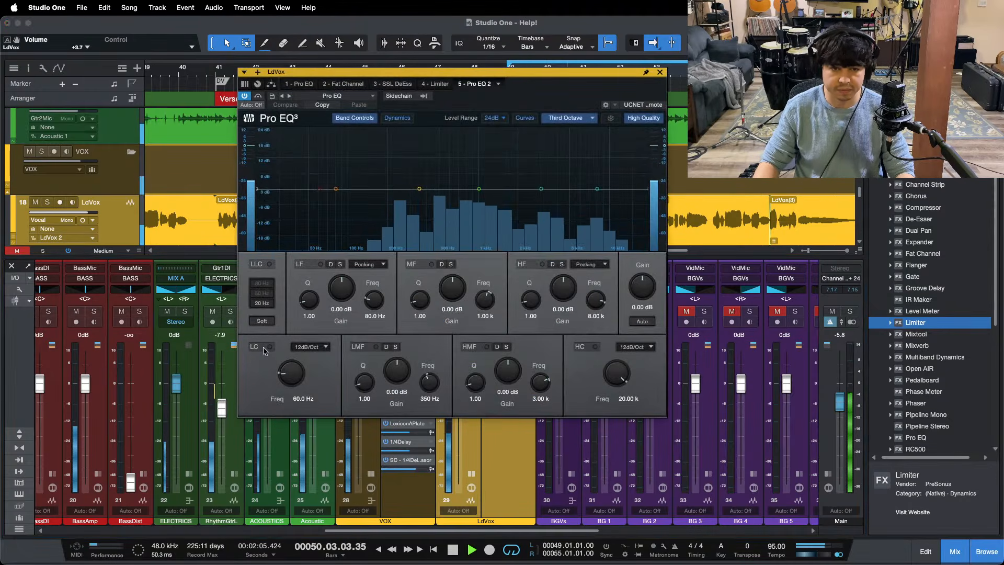
left_click(660, 72)
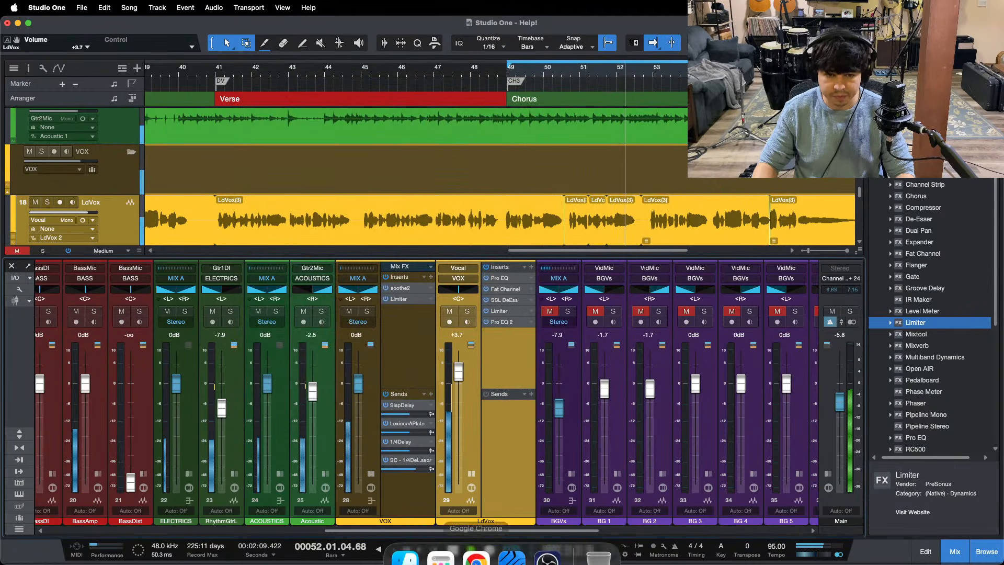
left_click(549, 540)
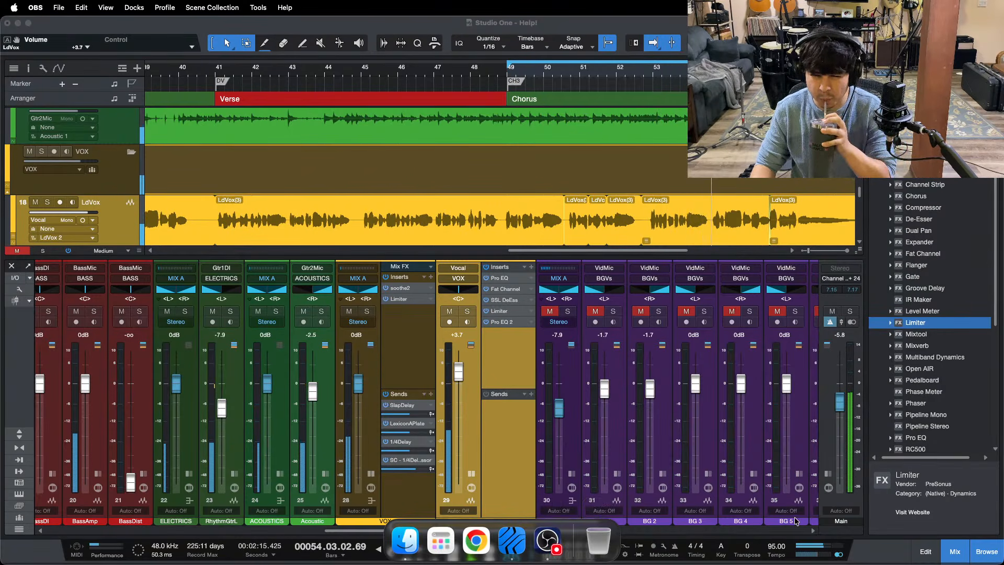
left_click(959, 517)
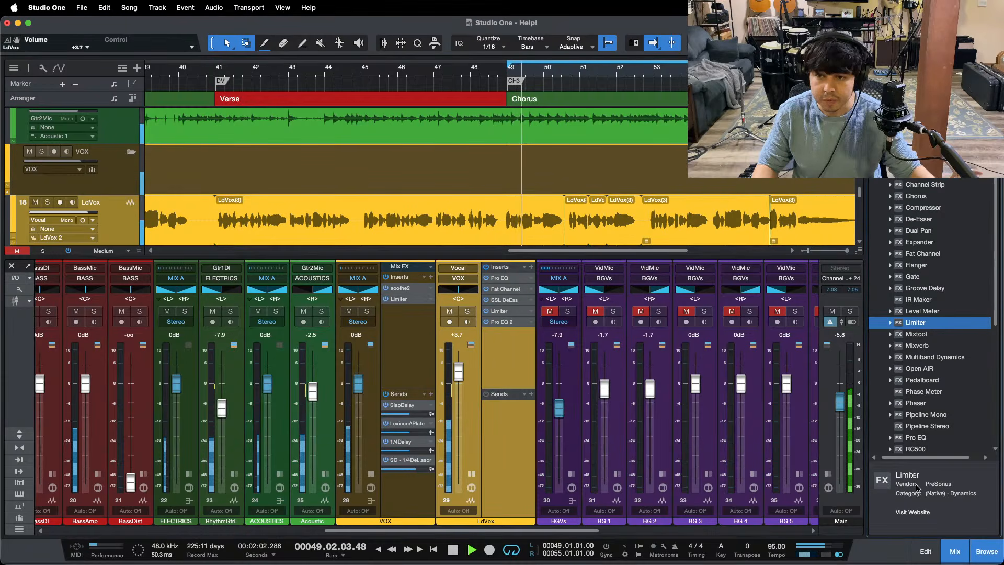
mouse_move(549, 563)
key("space")
left_click(548, 544)
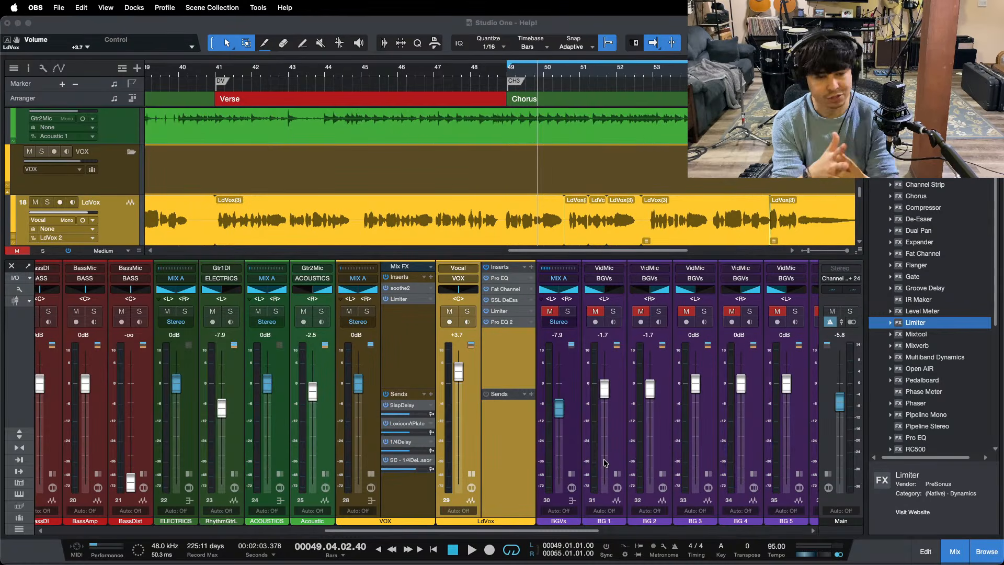
left_click(931, 501)
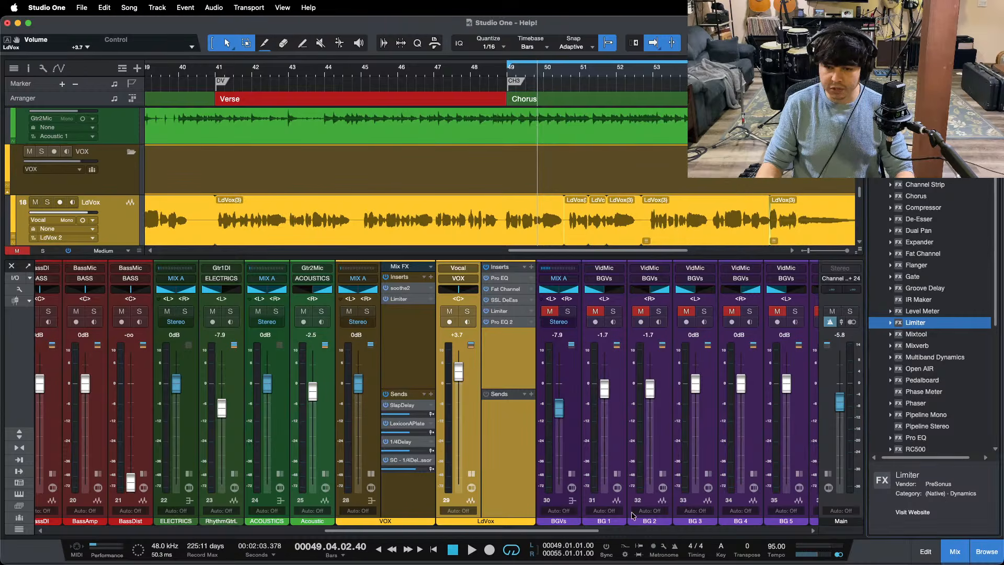
Step: Play the third chorus from bar 49 and raise the LdVox level to +4.2 dB
left_click_drag(482, 531, 468, 482)
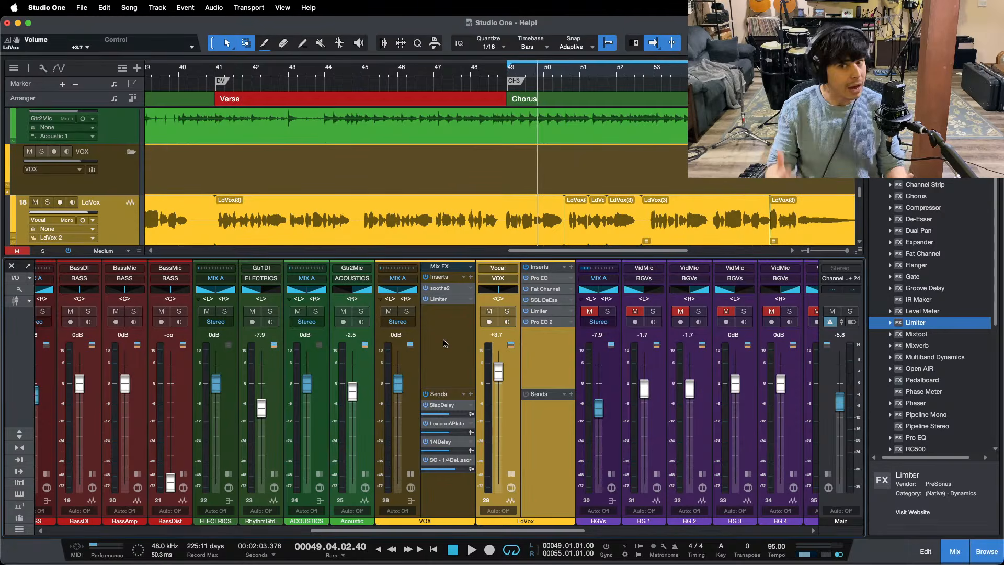
key("space")
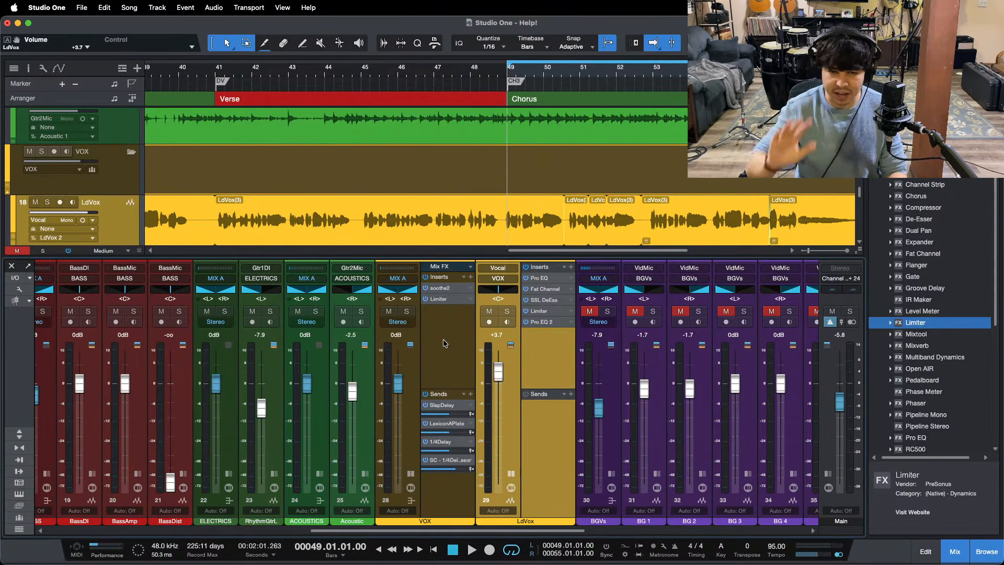
key("space")
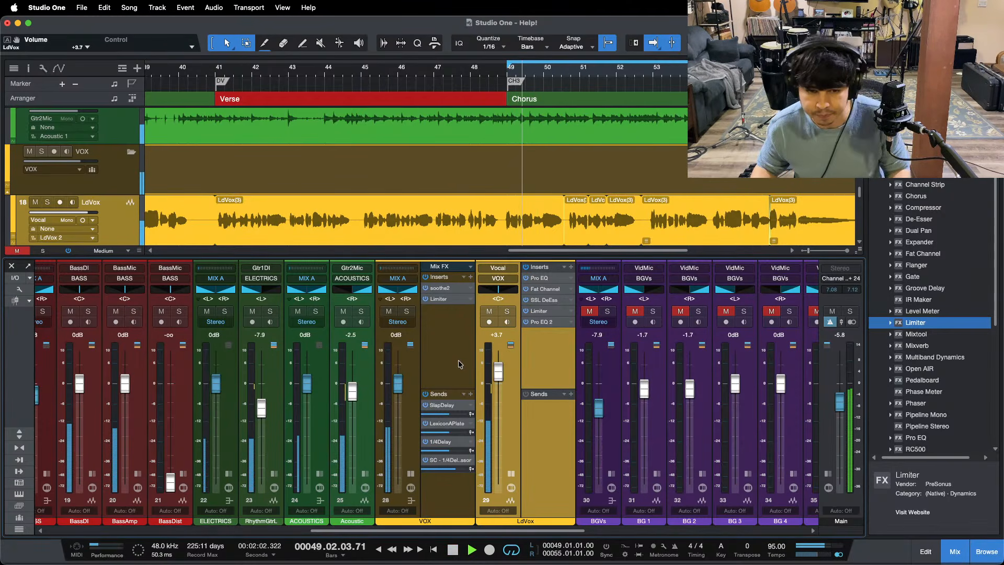
left_click_drag(498, 372, 498, 371)
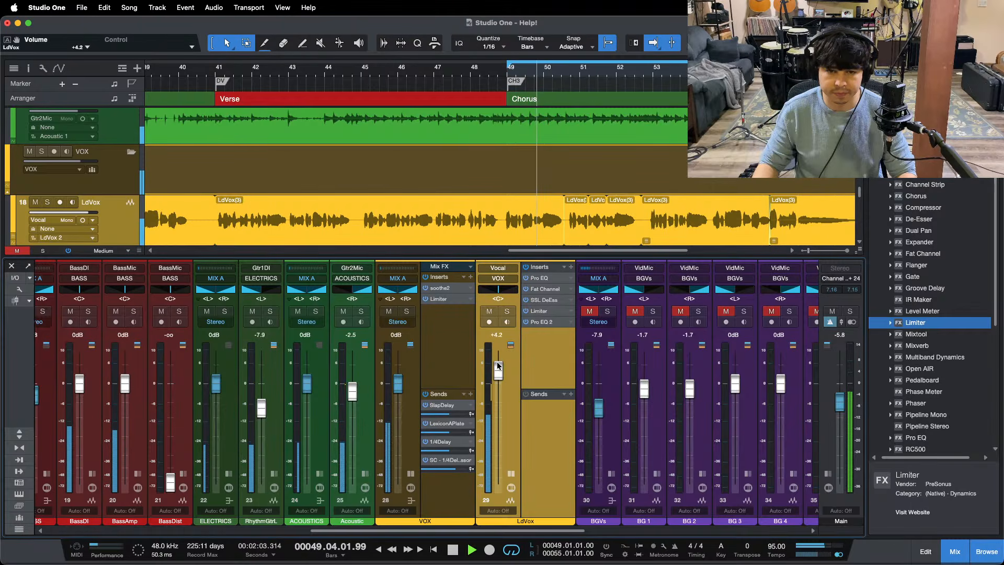
Step: Collapse the expanded VOX and LdVox channels in the mixer and jump playback to the first verse at bar 9
left_click(411, 475)
left_click(457, 475)
left_click_drag(455, 532, 391, 533)
scroll(449, 144, "down", 5)
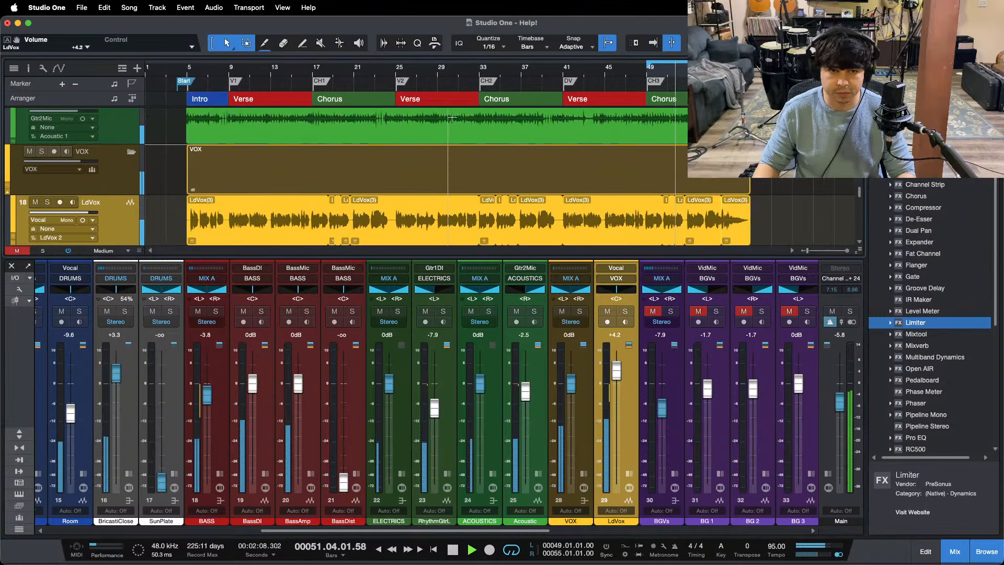
left_click(230, 68)
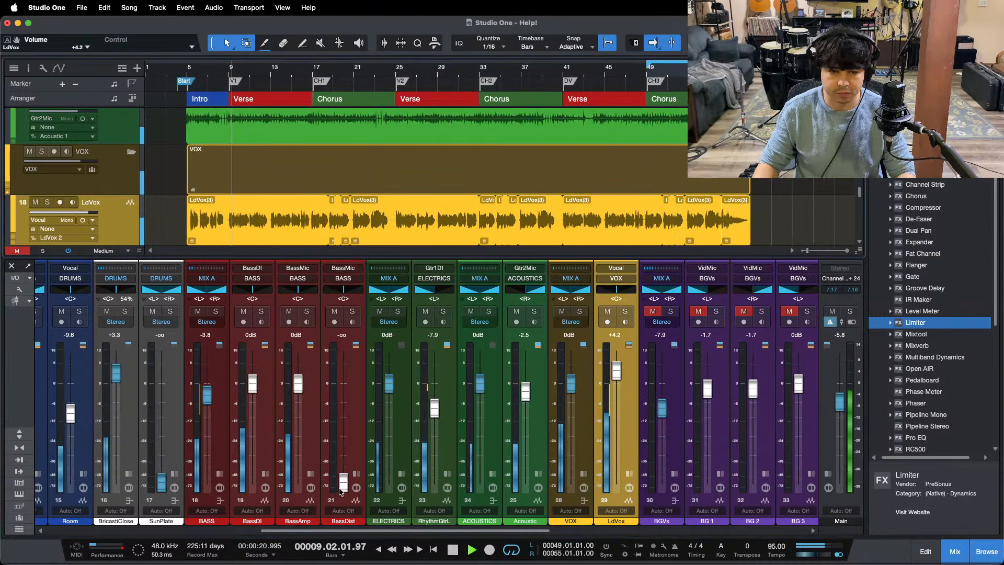
Step: Select the BassDist channel, briefly audition it in solo and raise its level to -30.0 dB during the first verse
mouse_move(340, 492)
left_mouse_down()
mouse_move(344, 413)
mouse_move(344, 484)
left_mouse_up()
key("s")
key("s")
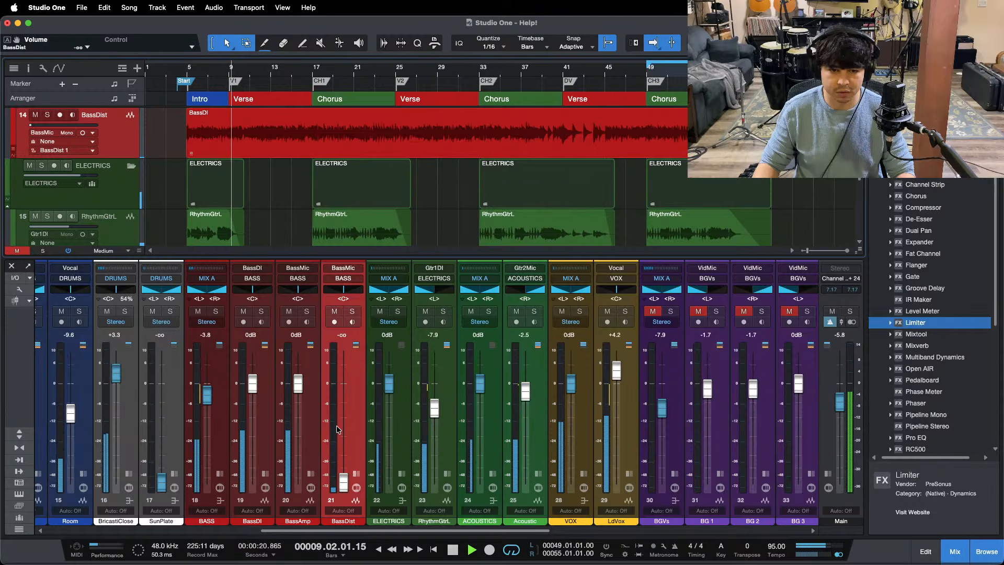
scroll(338, 423, "right", 1)
scroll(337, 427, "up", 3)
scroll(335, 434, "up", 5)
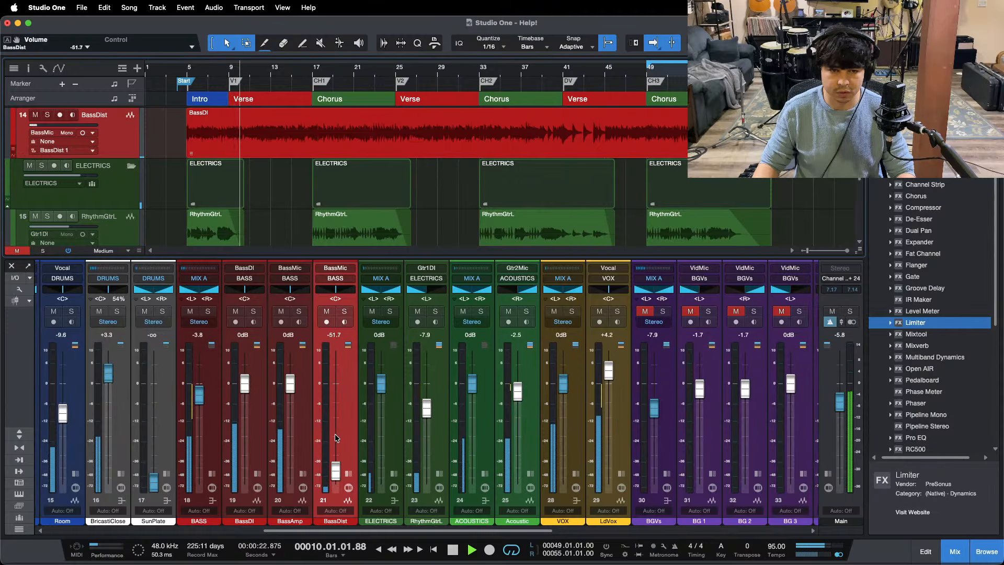
scroll(335, 437, "up", 3)
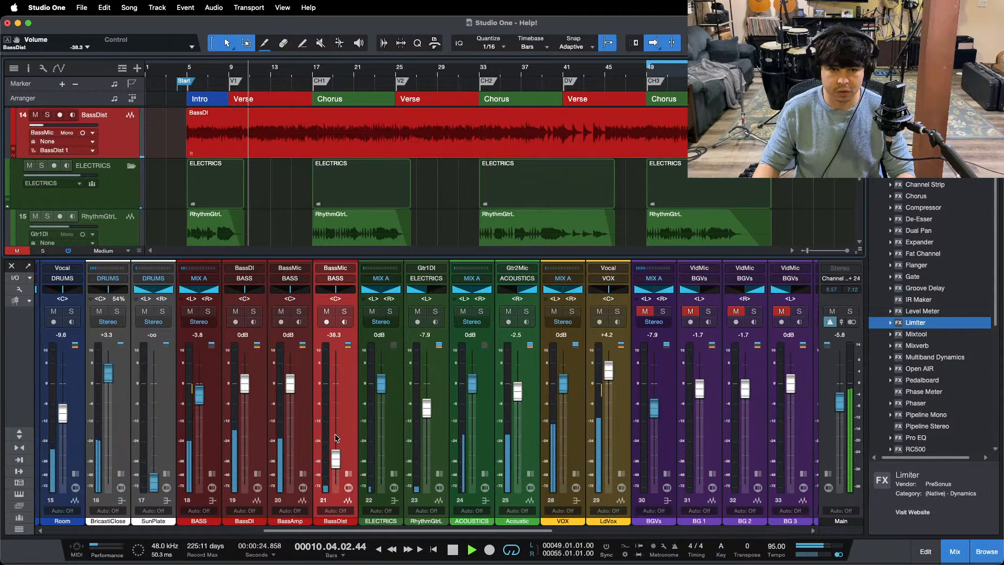
scroll(336, 439, "up", 3)
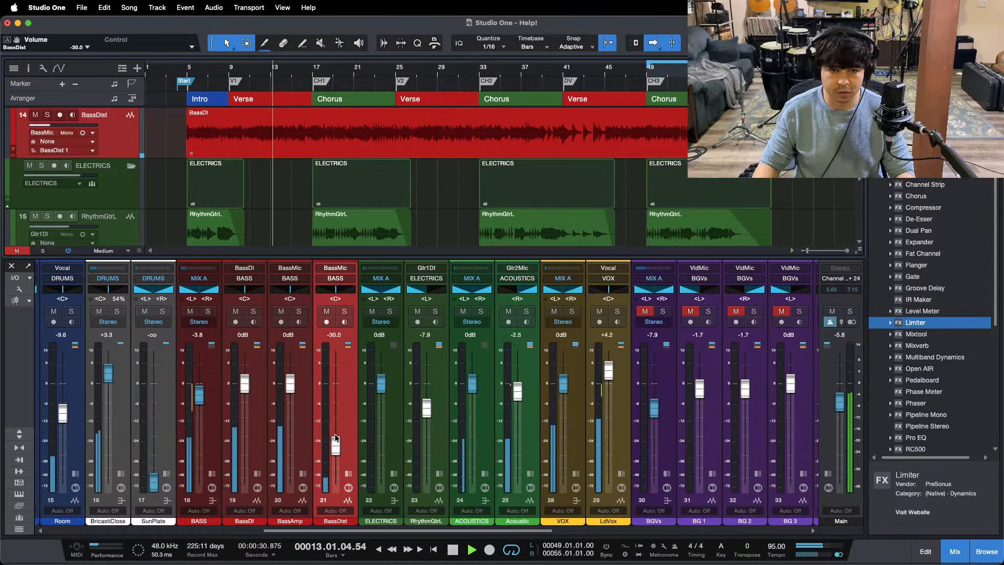
Step: Compare the first verse against the Help! (2023 Mix) reference by soloing and unsoloing that track twice
left_click_drag(366, 531, 619, 530)
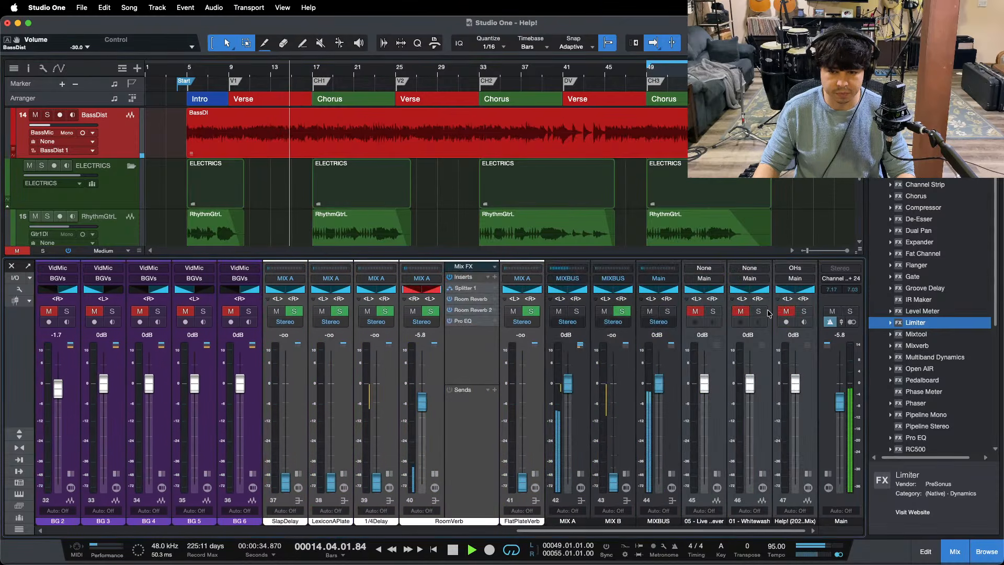
left_click(803, 312)
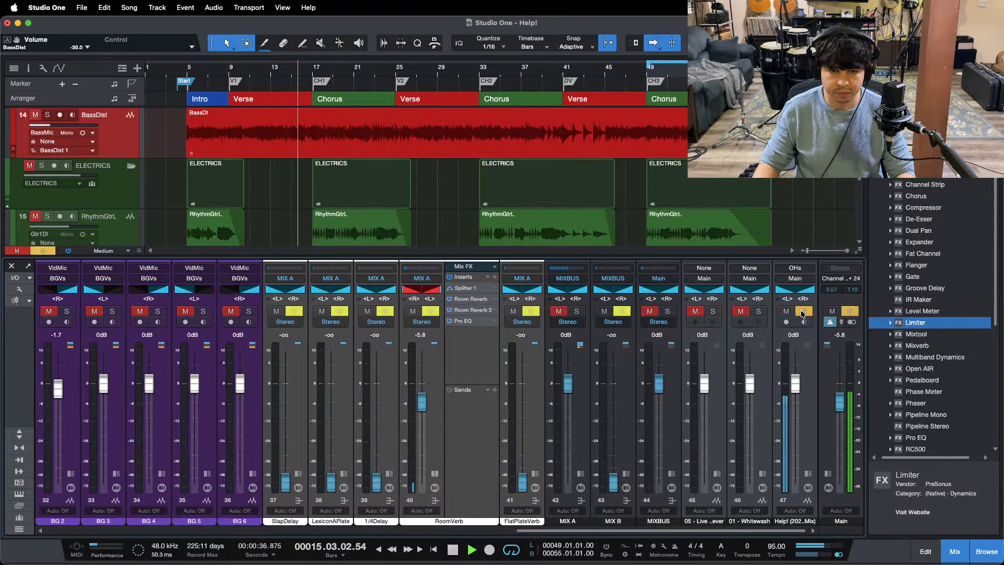
left_click(803, 312)
left_click(256, 70)
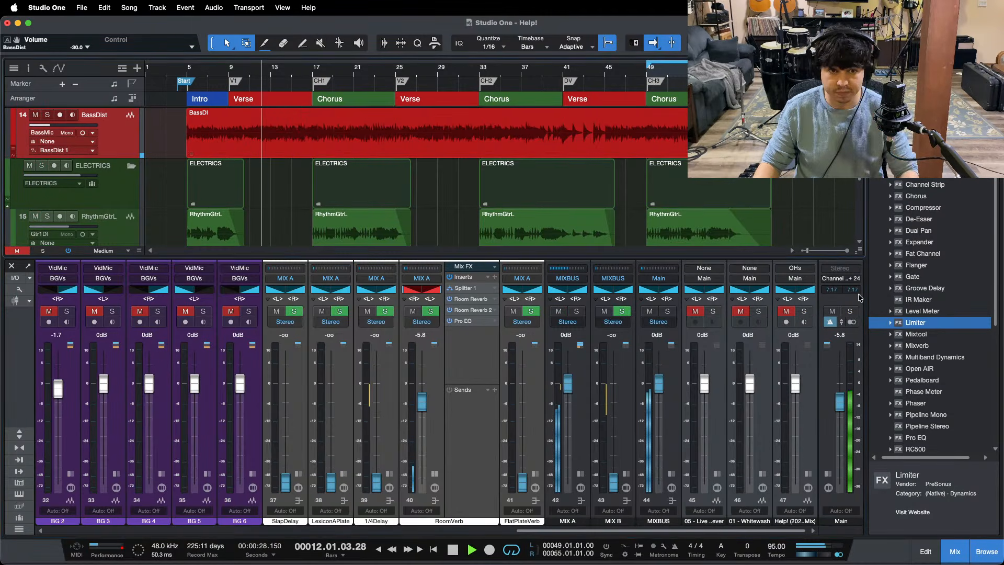
left_click(805, 312)
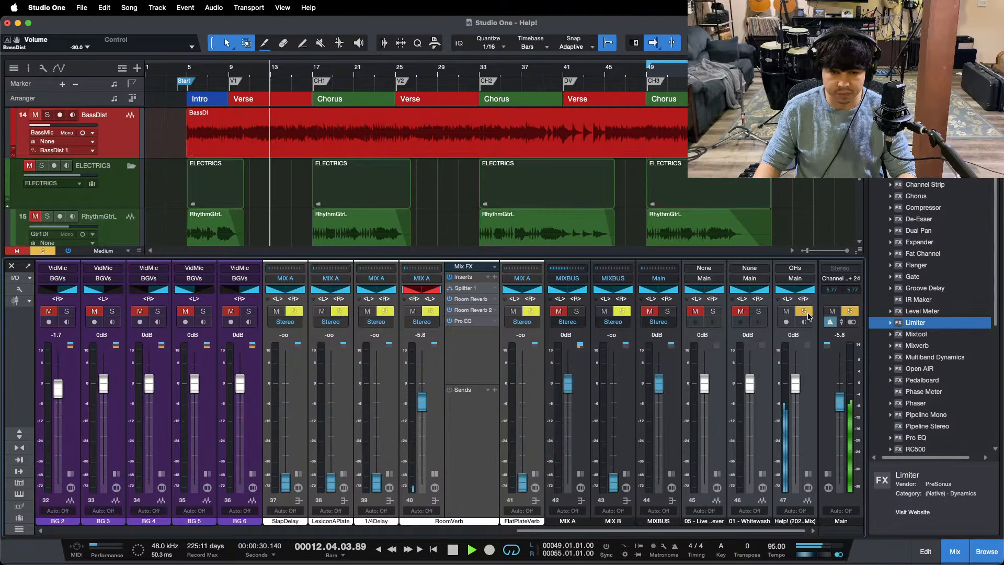
left_click(806, 313)
Step: Raise the RhythmGtrL level to -7.5 dB and the Acoustic level to -2.1 dB
left_click_drag(577, 531, 359, 531)
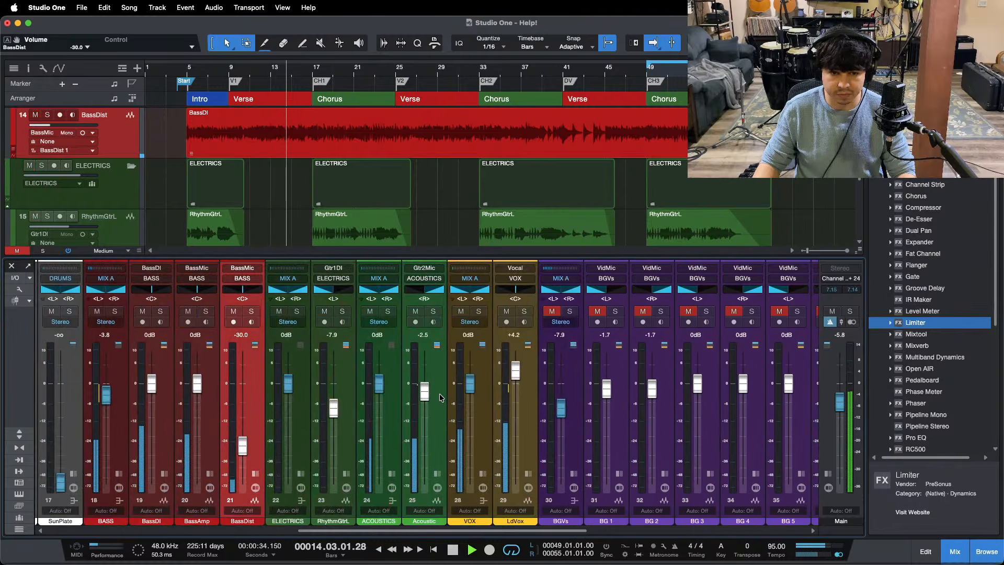
left_click(424, 398)
left_click_drag(424, 399, 424, 397)
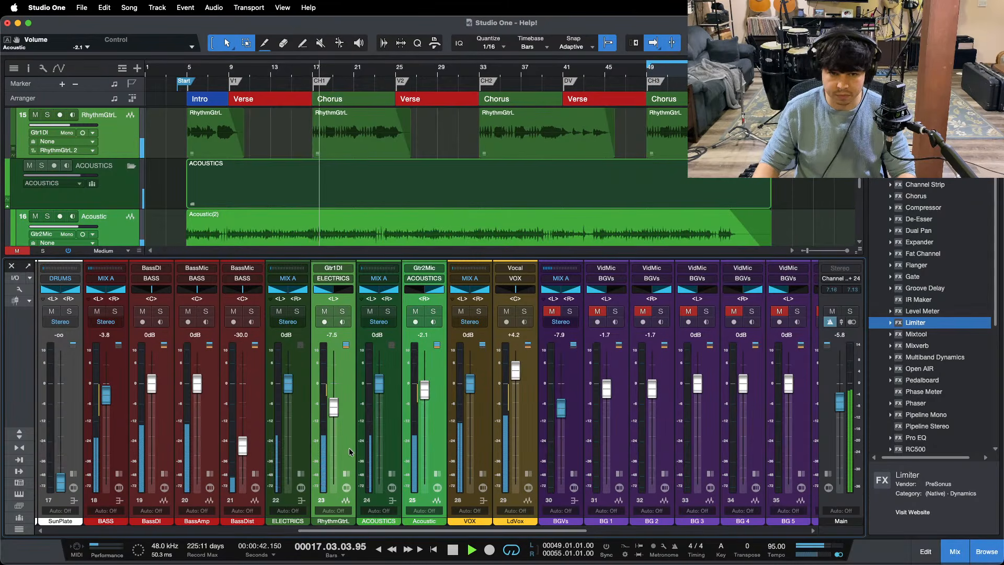
Step: Solo the Help! (2023 Mix) reference during the first chorus and unsolo it to compare the guitar balance
left_click_drag(456, 530, 675, 530)
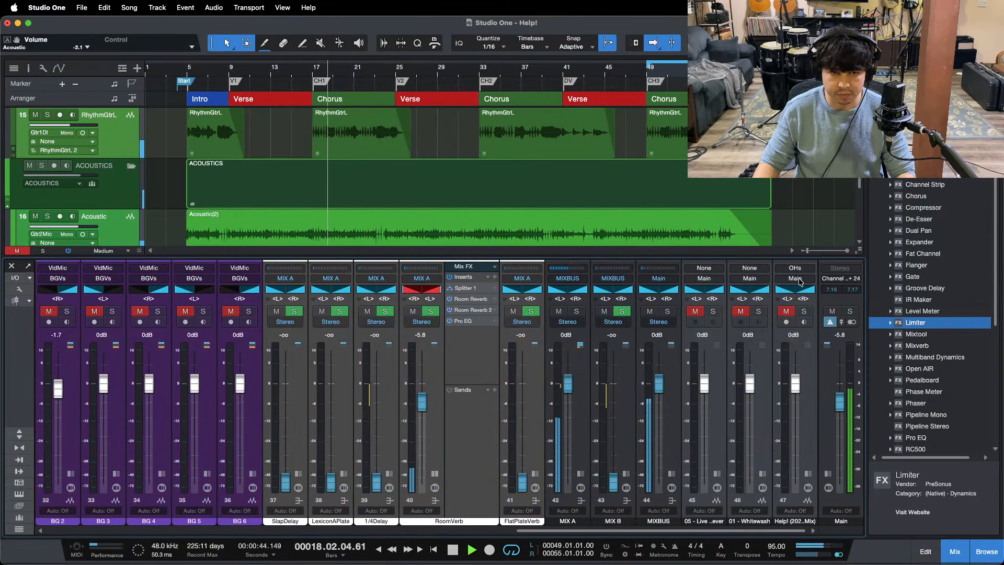
left_click(804, 311)
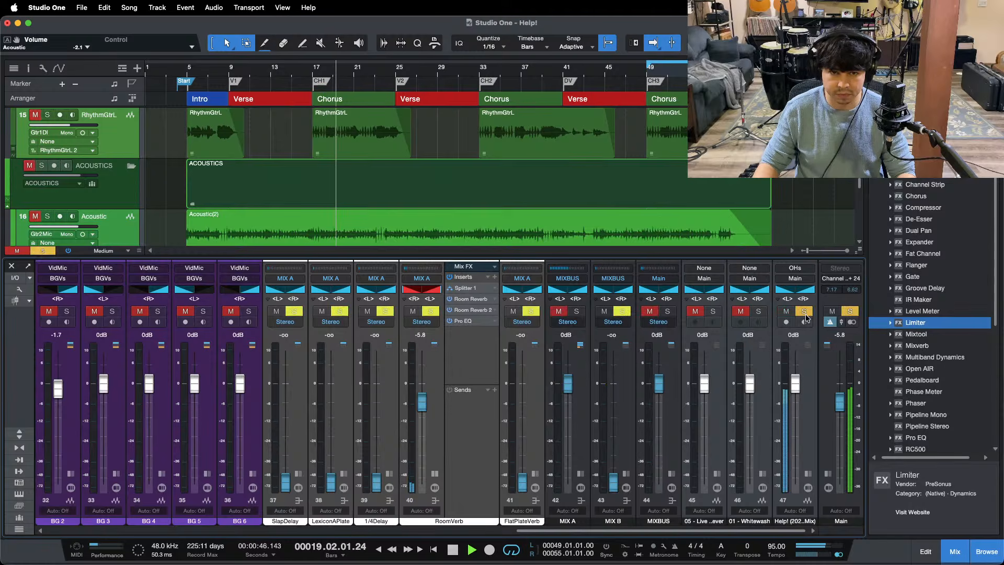
left_click(804, 311)
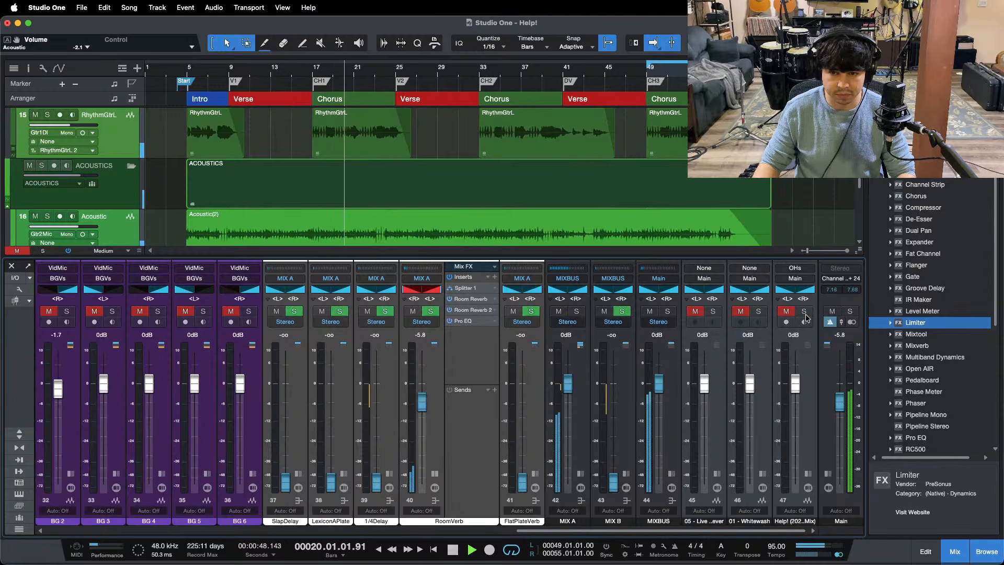
Step: Raise RhythmGtrL to -7.1 dB and Acoustic to -1.7 dB, replaying from bar 11 of the first verse
left_click_drag(600, 530, 402, 527)
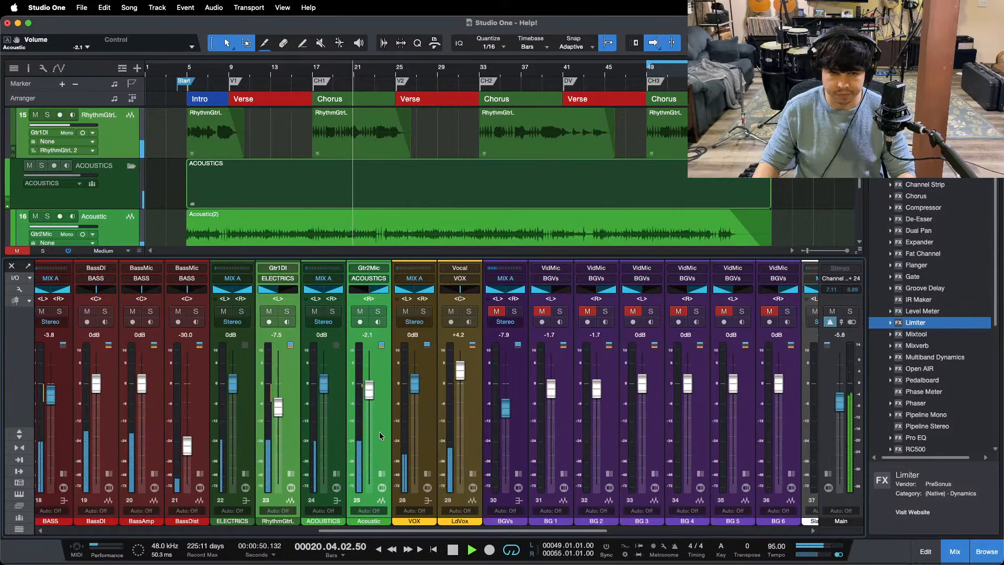
left_click_drag(369, 388, 369, 386)
left_click(251, 74)
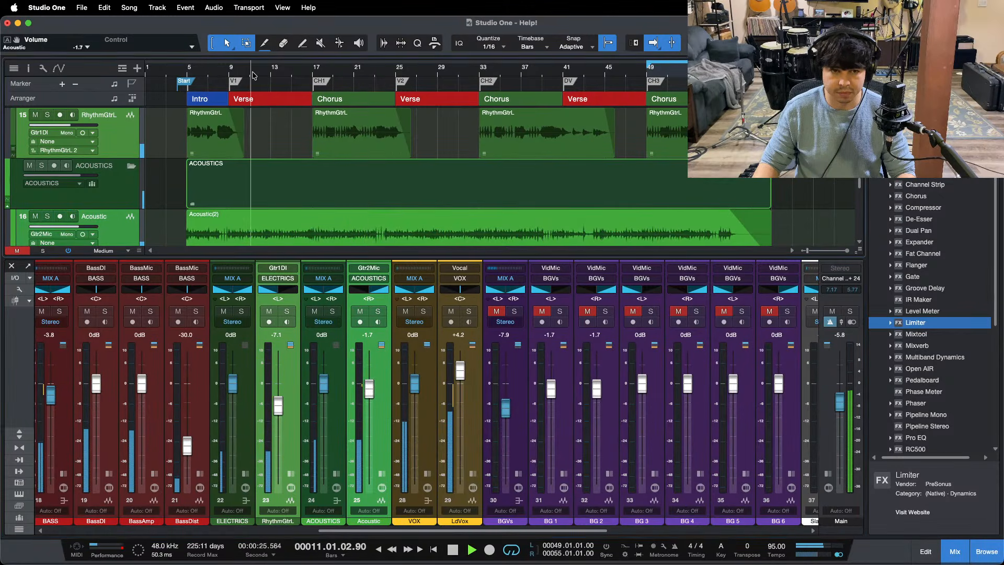
mouse_move(548, 564)
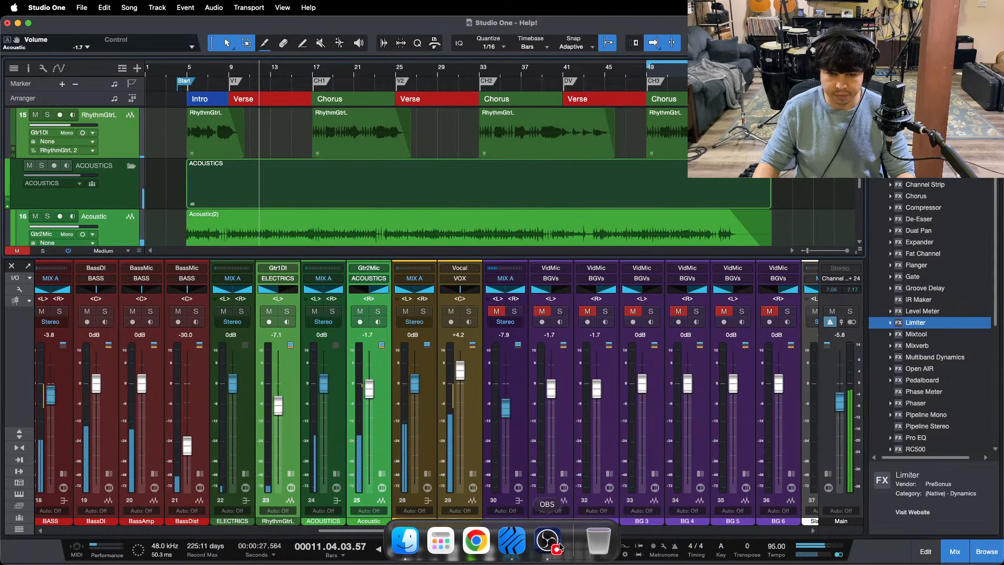
left_click(547, 542)
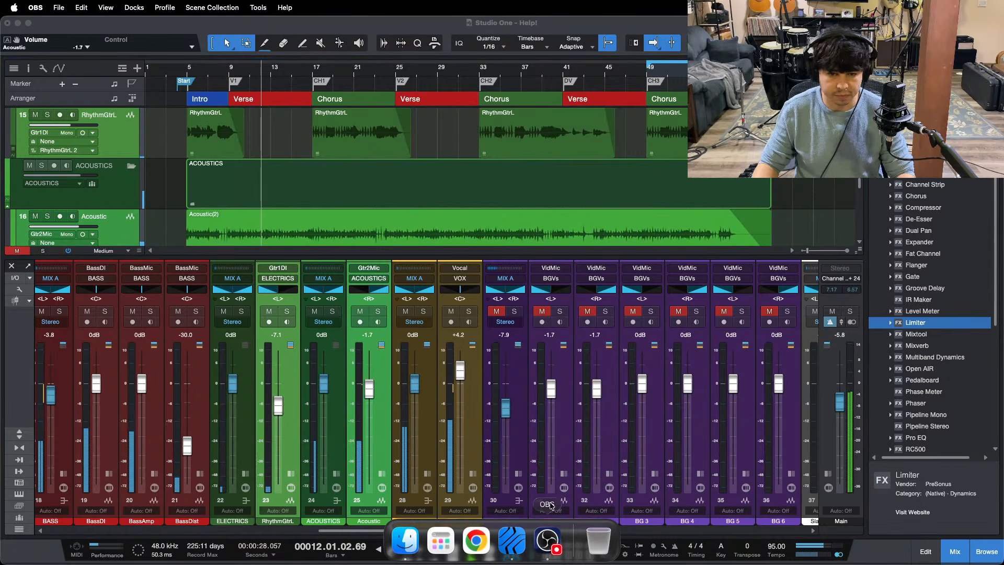
left_click(958, 498)
Step: Stop playback, hide the mixer console and replay from the loop start at bar 49
key("space")
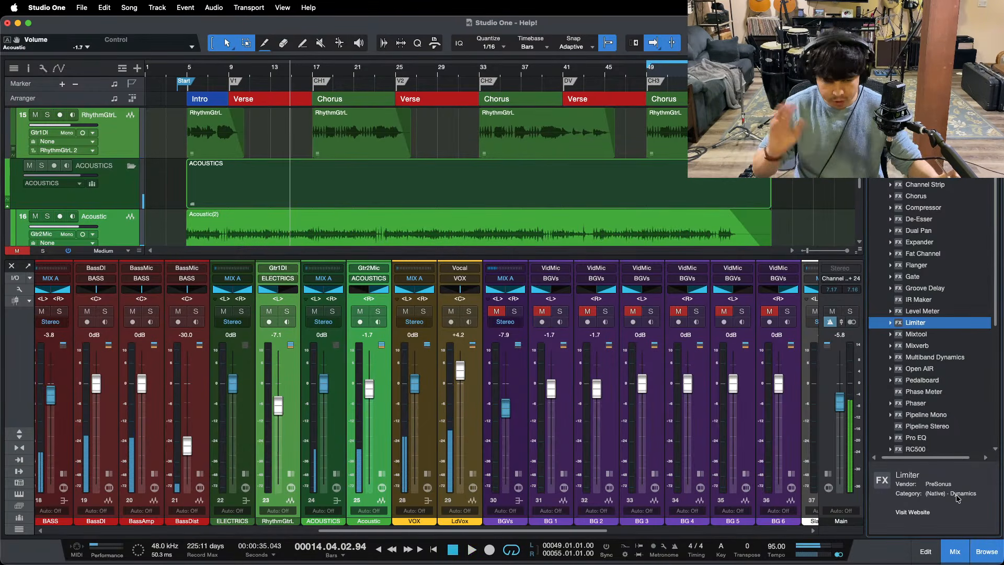
key("F3")
scroll(804, 351, "down", 3)
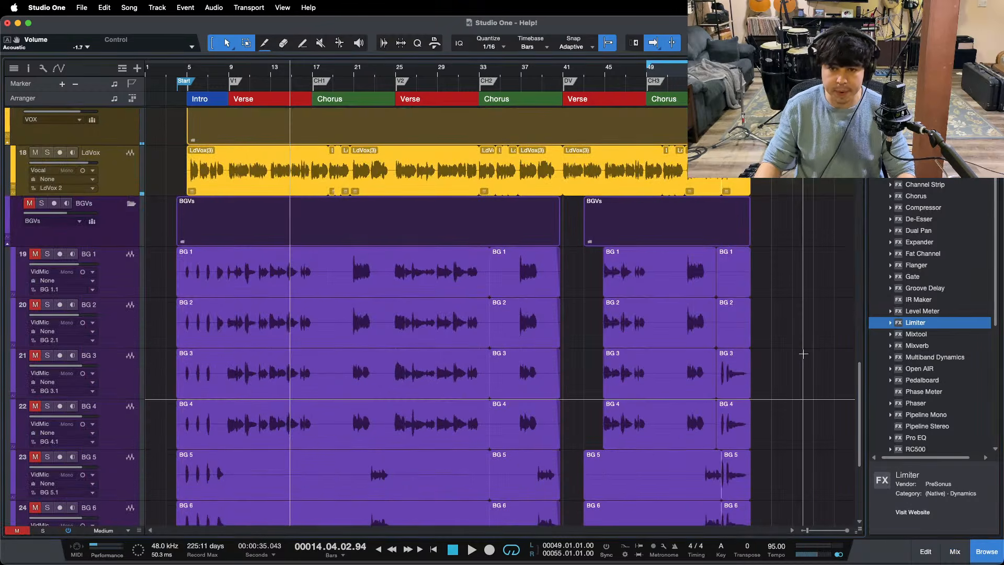
key("KP_1")
key("space")
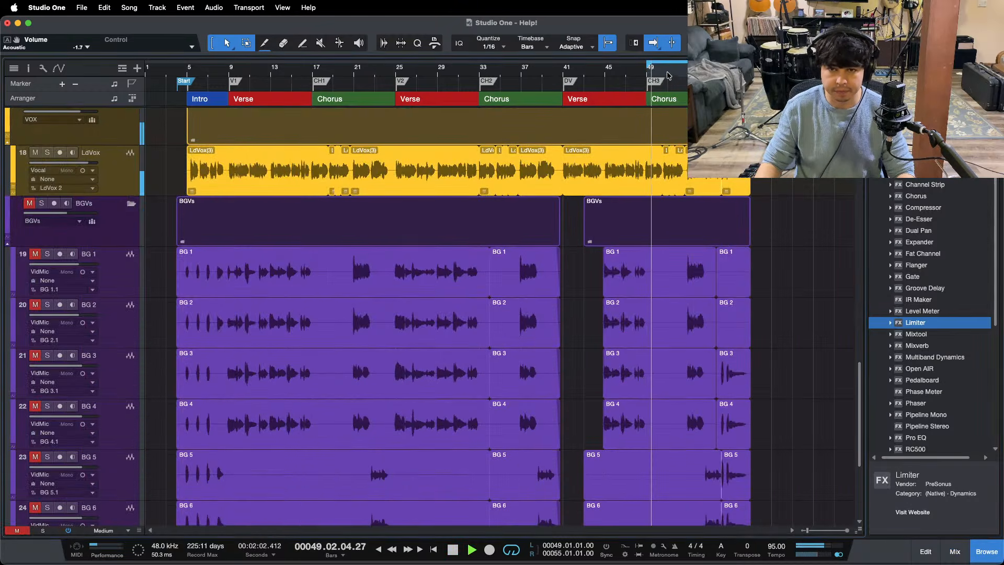
Step: Stop playback and select the 05 - Live Forever and 01 - Whitewash reference clips together under the third chorus
left_click_drag(672, 69, 426, 45)
scroll(474, 323, "down", 4)
key("space")
left_click(349, 396)
left_click_drag(348, 397, 432, 393)
left_click_drag(437, 81, 443, 108)
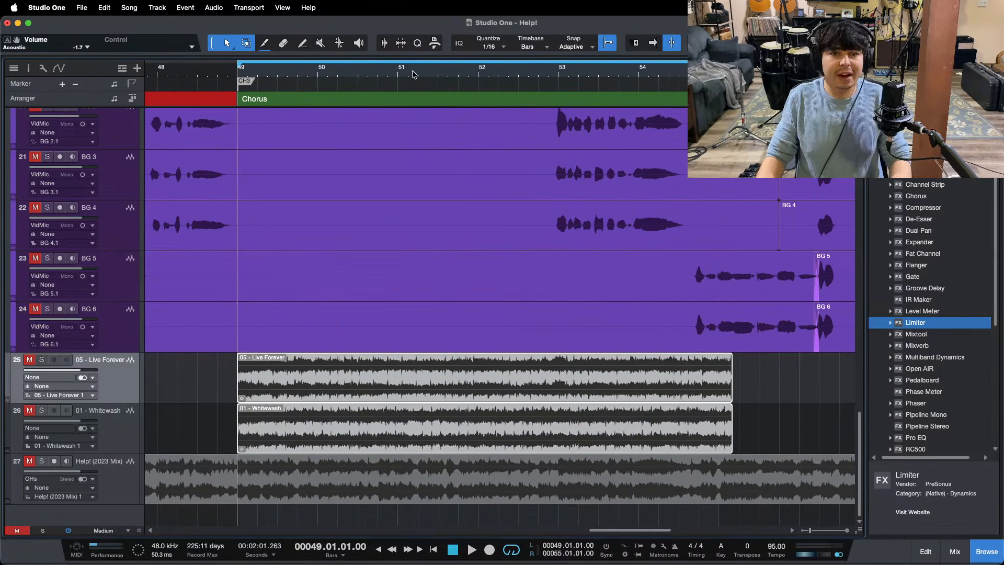
left_click_drag(414, 75, 457, 77)
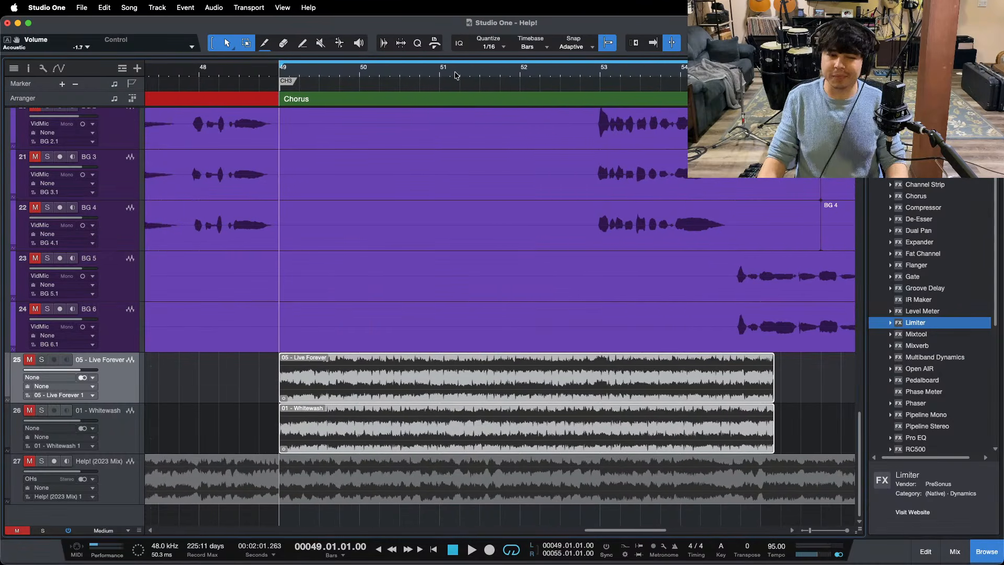
scroll(434, 287, "up", 20)
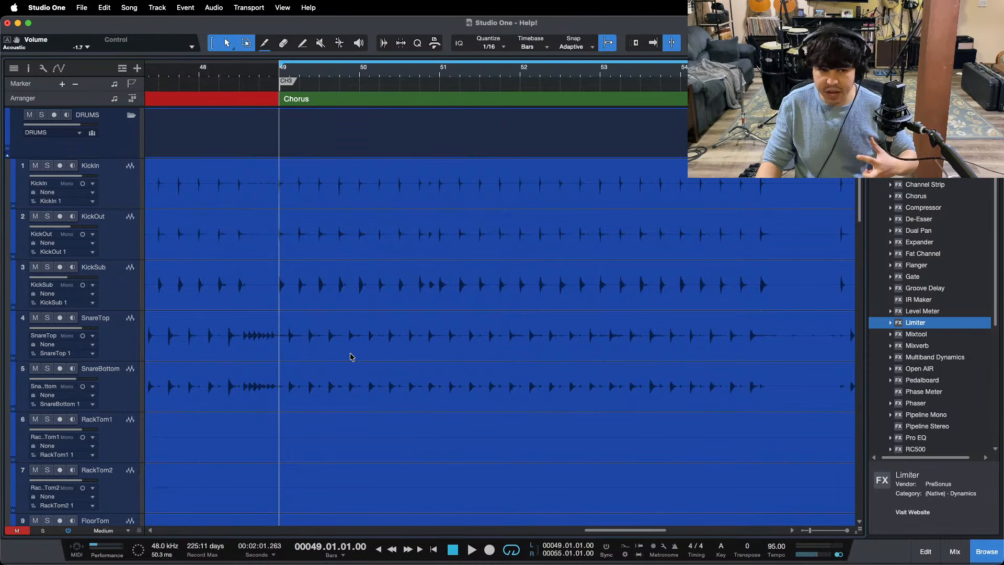
scroll(418, 346, "down", 6)
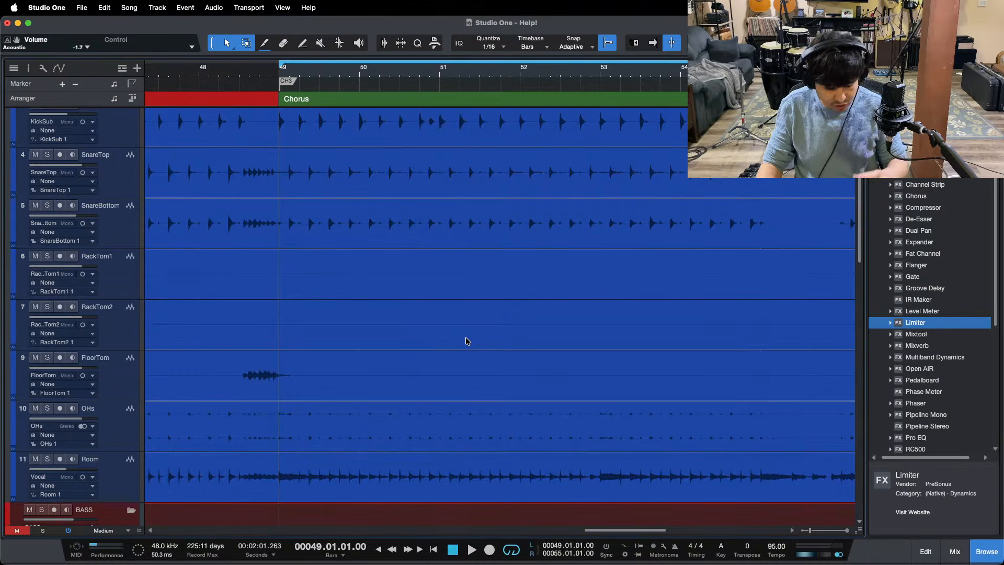
key("F3")
left_click(434, 474)
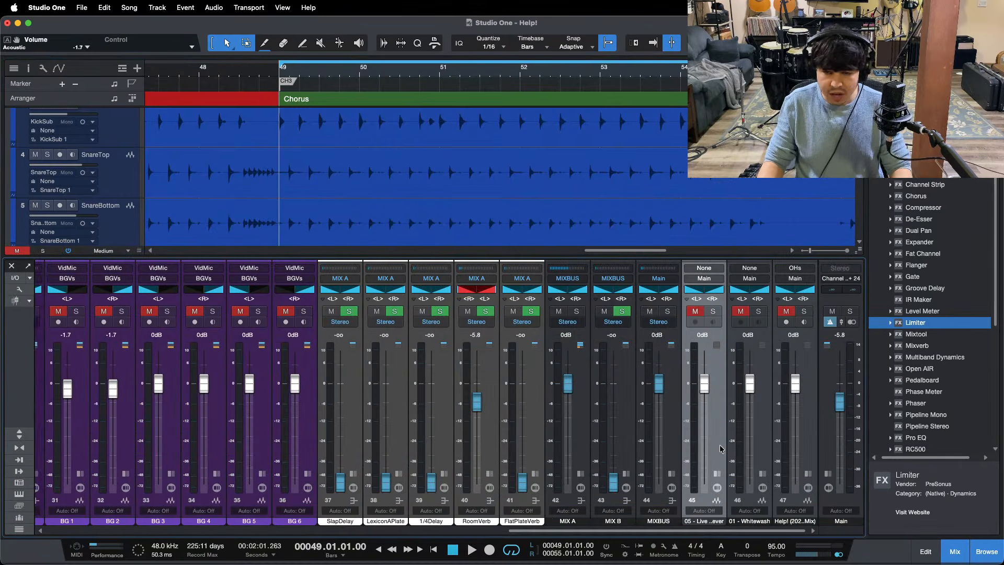
key("F3")
scroll(680, 429, "down", 20)
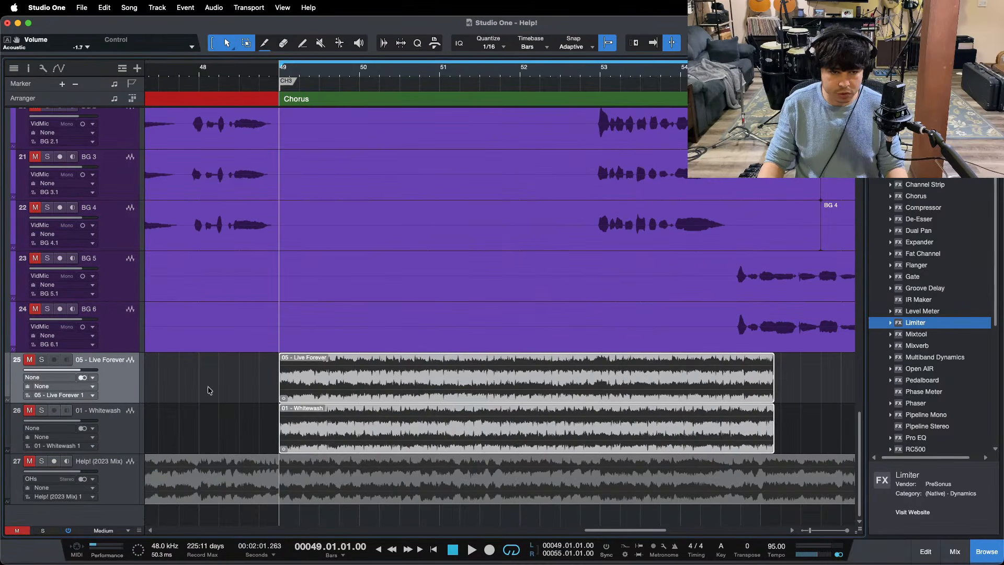
Step: Select the 05 - Live Forever, 01 - Whitewash and Help! (2023 Mix) reference tracks in turn
left_click(125, 433)
left_click(116, 385)
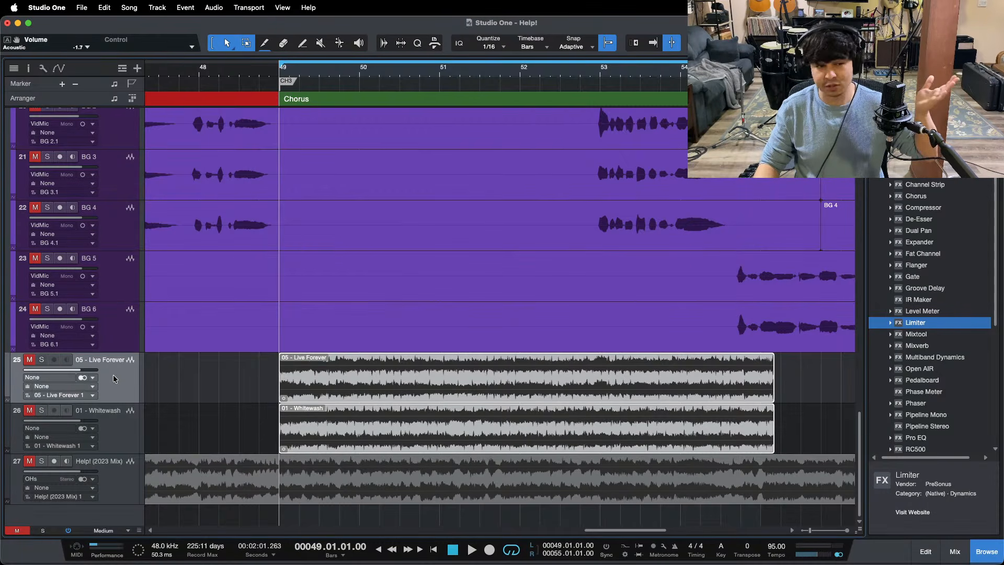
left_click(120, 428)
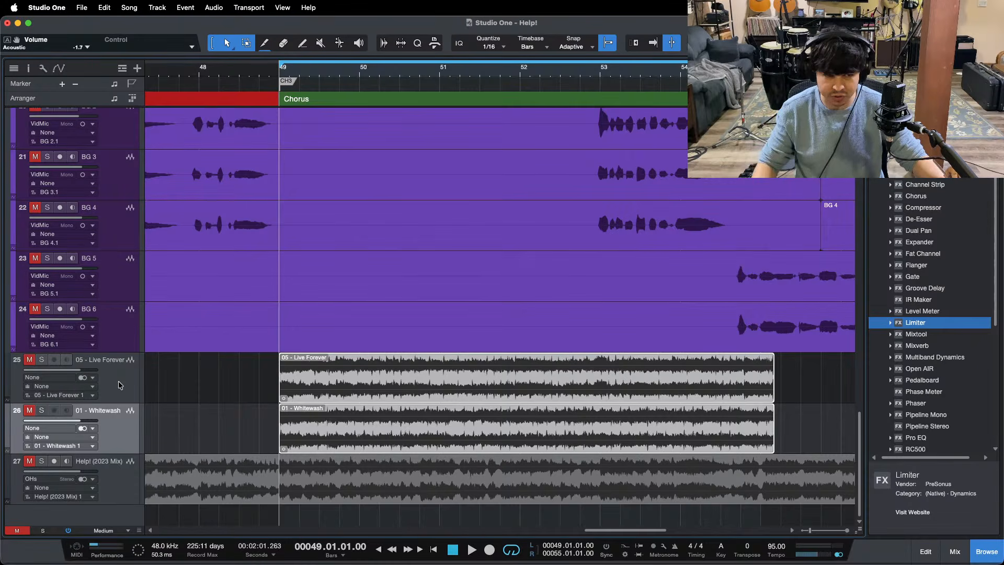
left_click(121, 477)
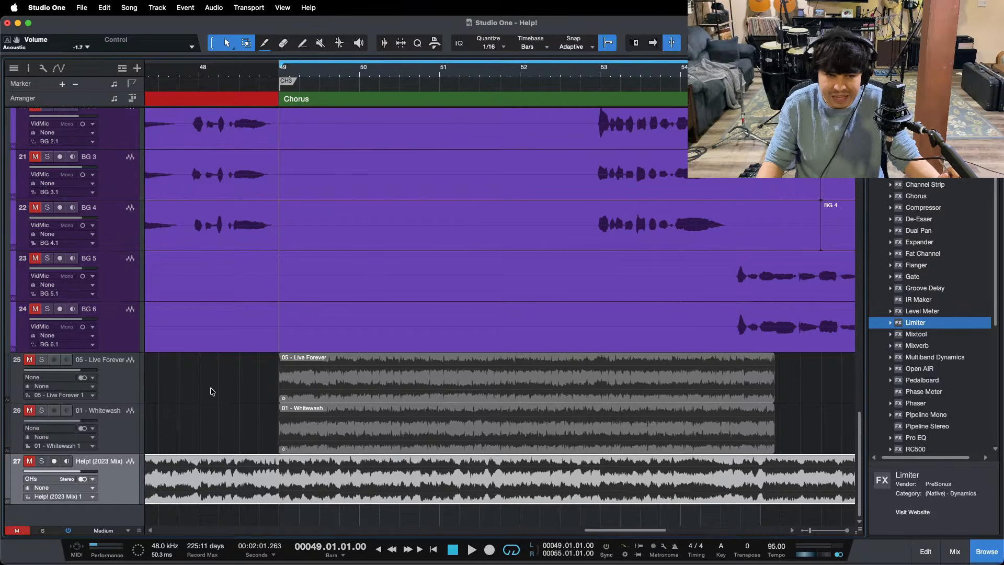
Step: Play the mix from bar 49 of the third chorus, show the mixer console and stop playback
key("space")
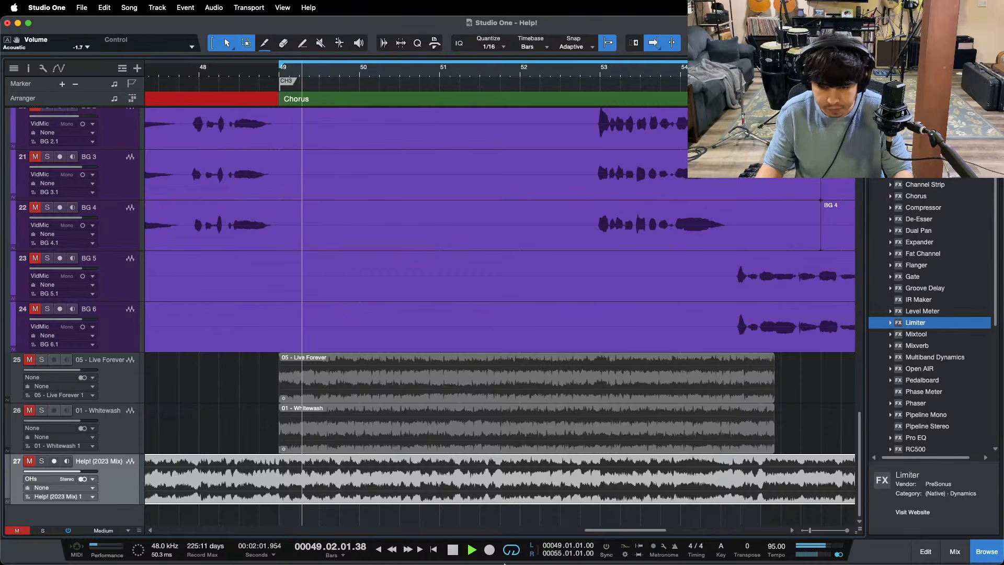
mouse_move(548, 554)
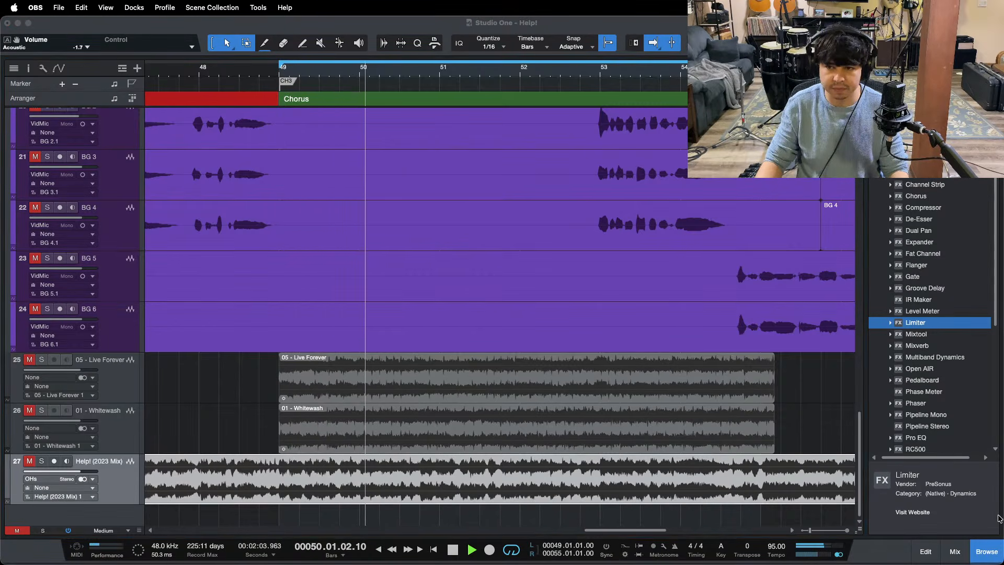
left_click(955, 551)
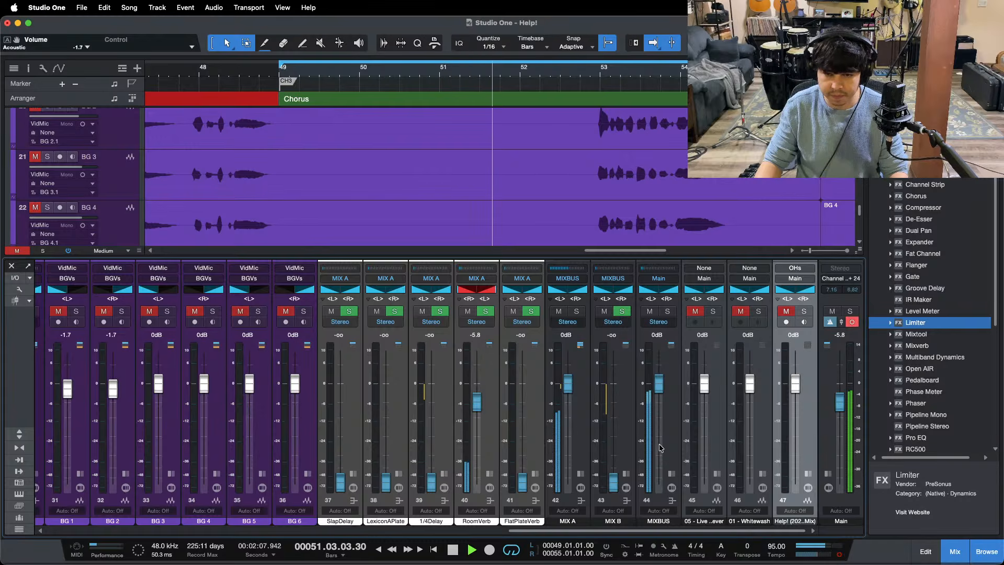
key("space")
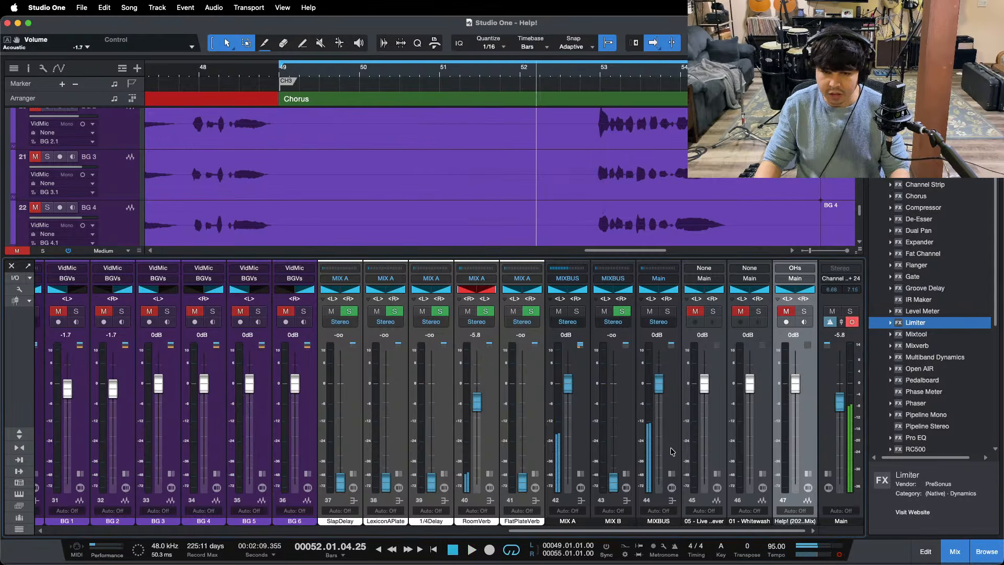
Step: Open and enable the Main output's Pro EQ, and lower its high cut to 49.3 Hz to isolate the sub lows
left_click(829, 476)
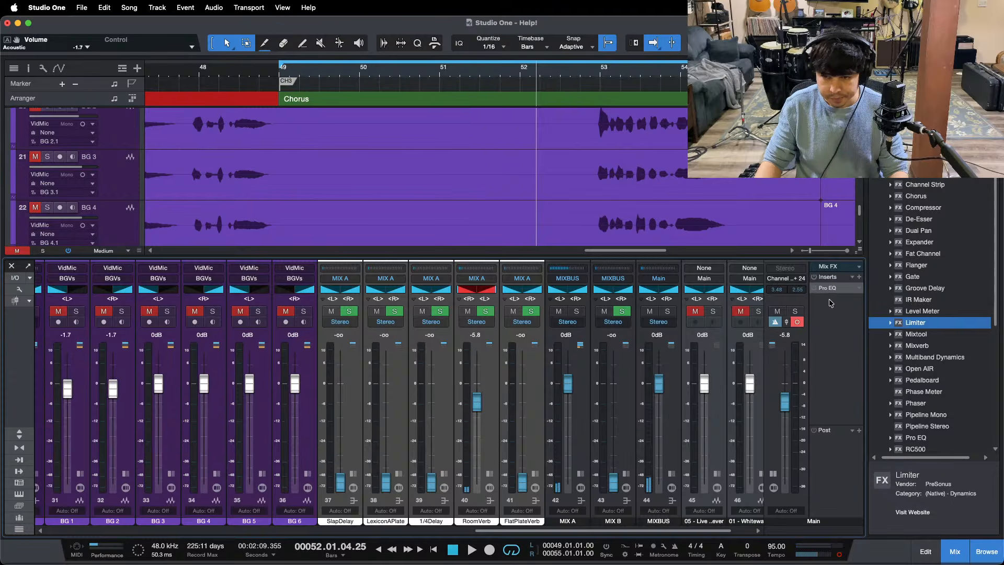
left_click(819, 289)
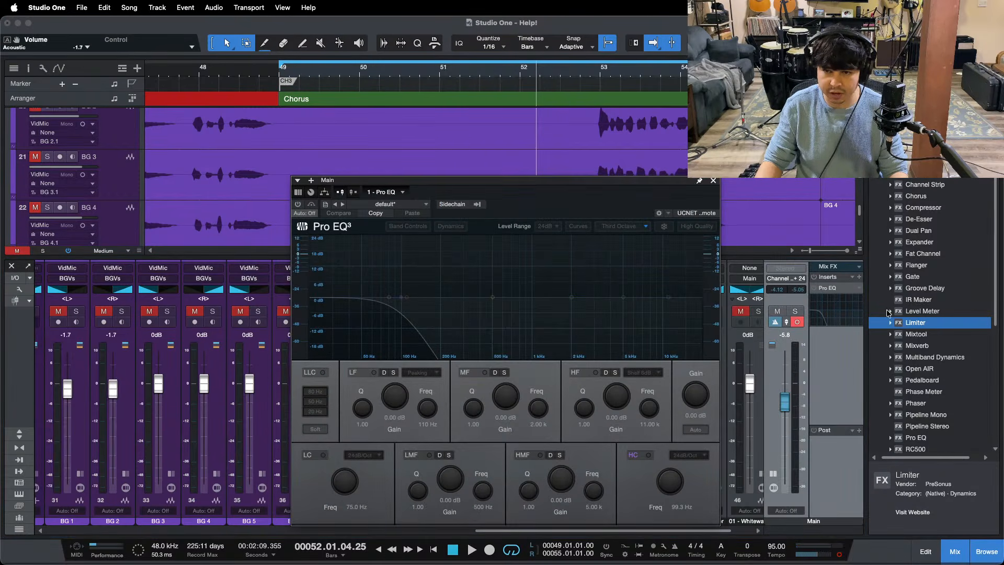
left_click_drag(586, 199, 555, 180)
left_click(270, 186)
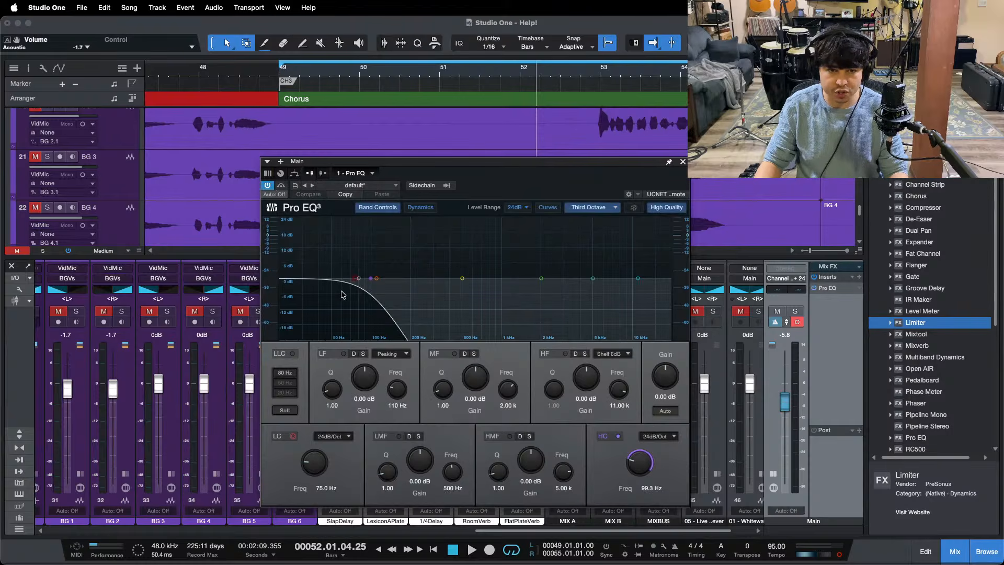
left_click_drag(372, 285, 334, 292)
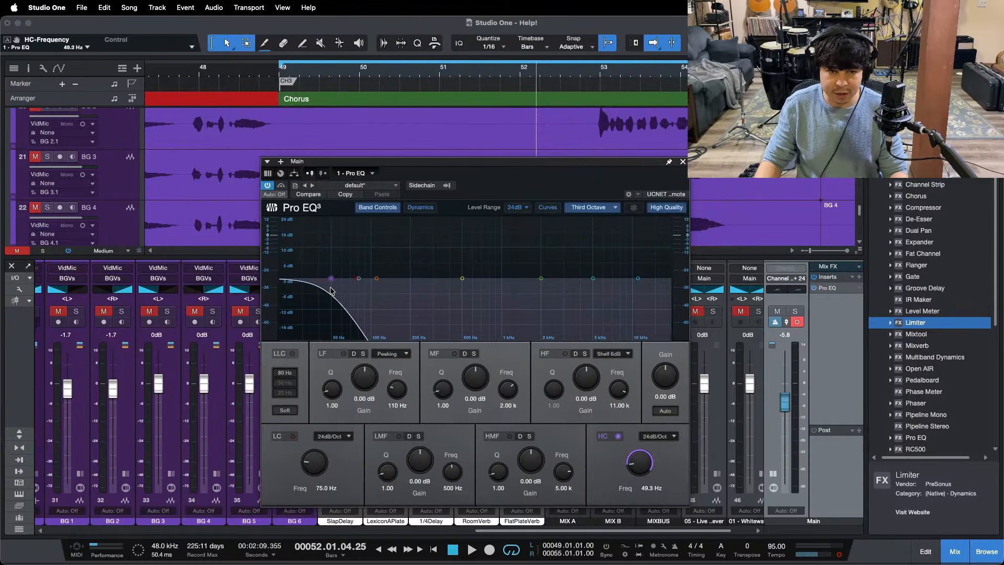
Step: Set the Main Pro EQ's low cut to 49.1 Hz, leave that filter switched off and close the EQ
left_click(293, 436)
left_click_drag(314, 464, 314, 473)
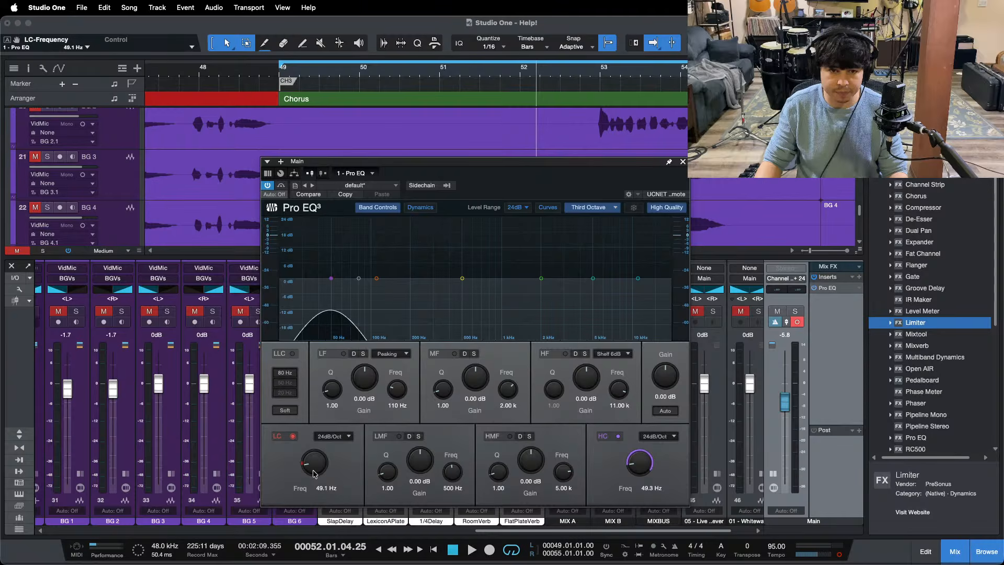
left_click(292, 438)
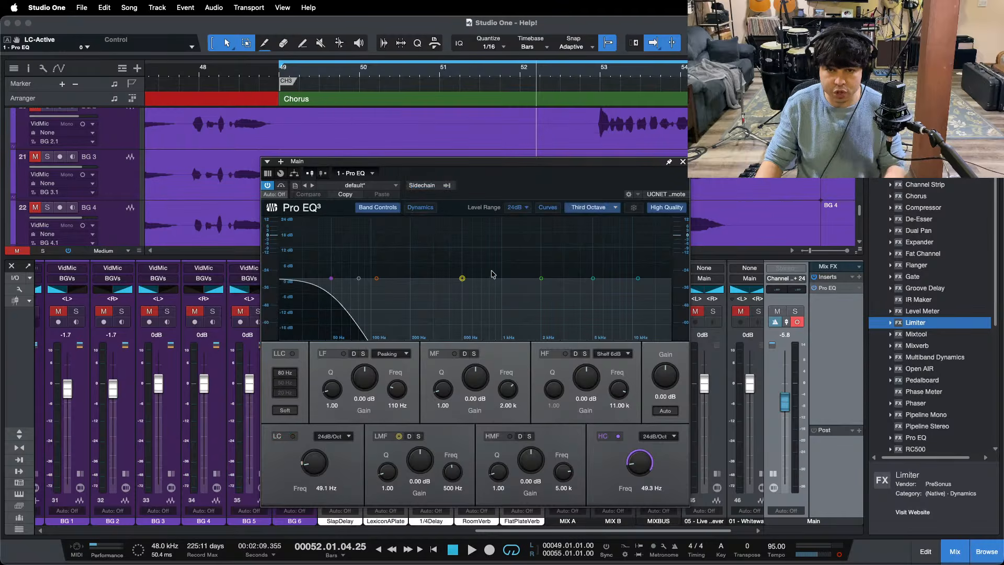
left_click(682, 161)
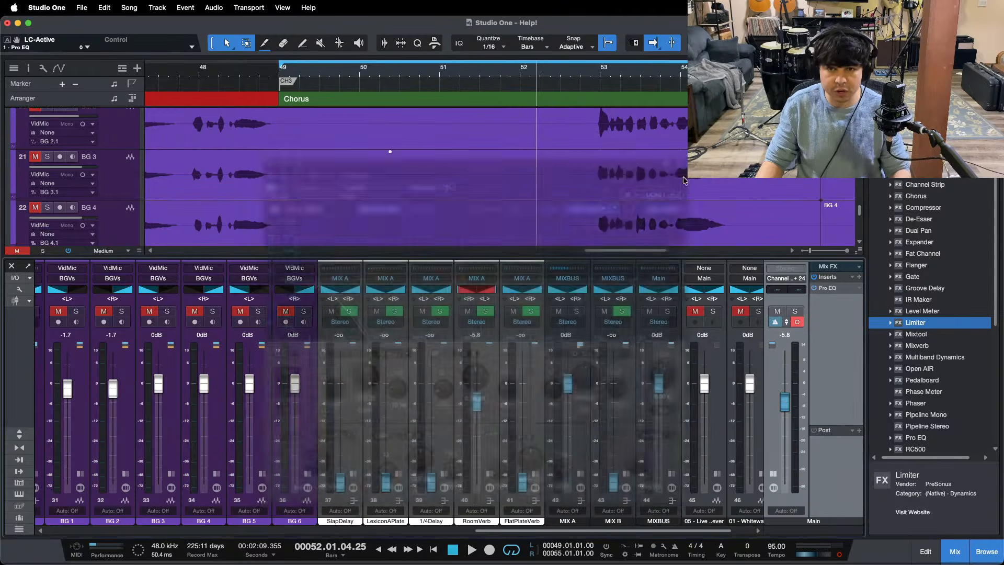
Step: Raise the Main output volume to +5.8 dB and replay the third chorus from bar 49
left_click(786, 391, "alt")
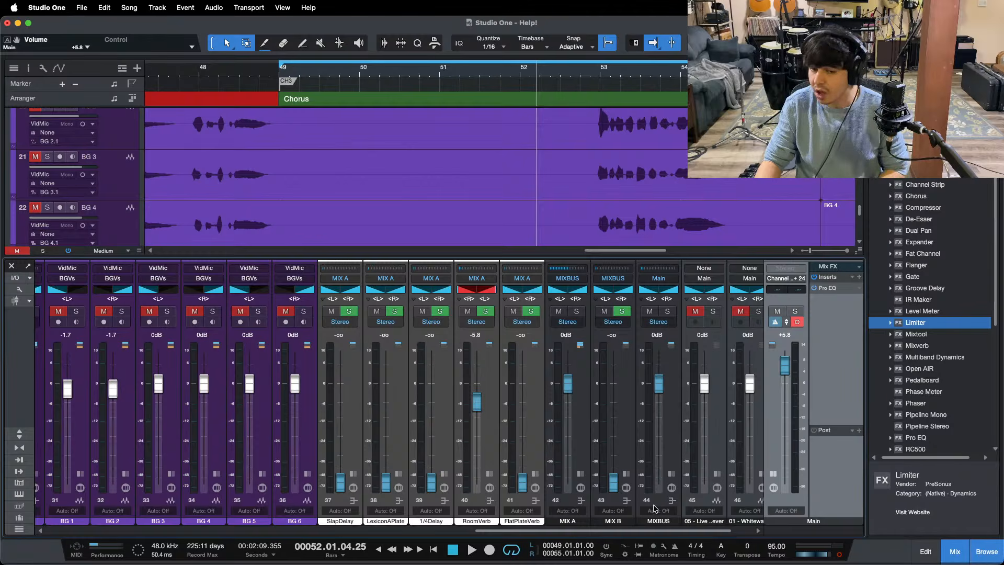
left_click_drag(699, 531, 718, 530)
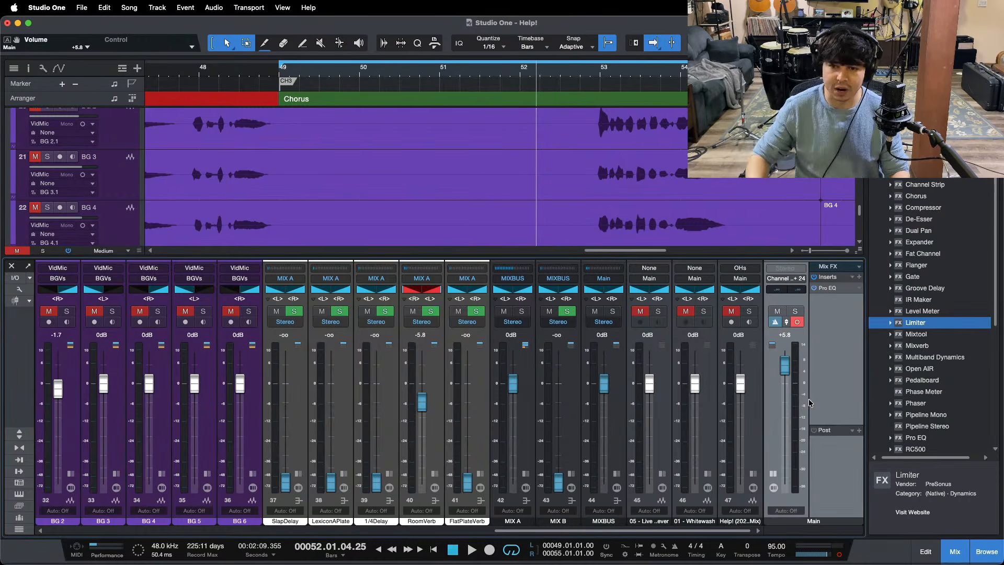
key("space")
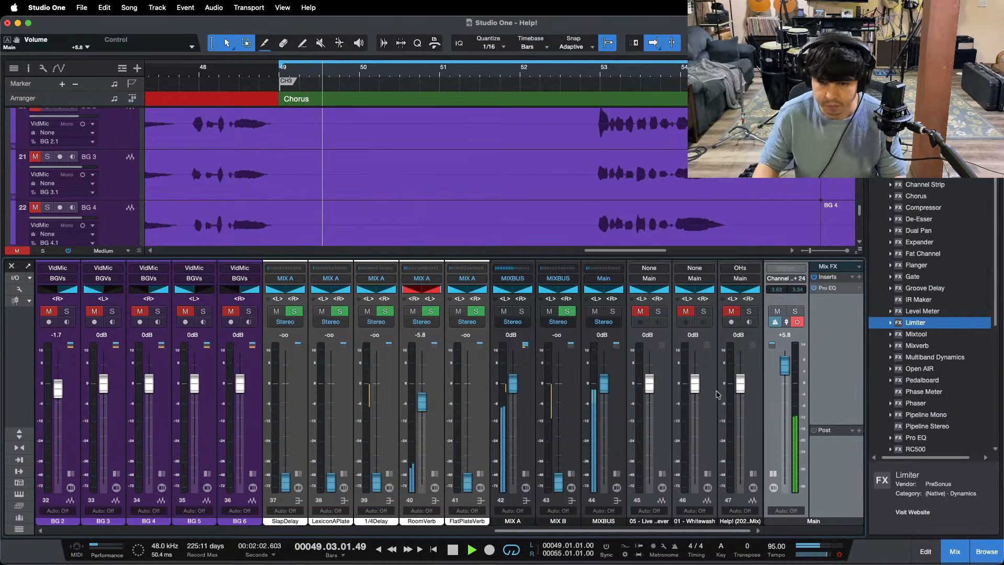
Step: Switch the 01 - Whitewash reference's solo on and off to compare its sub lows with the mix, then stop playback
left_click(704, 312)
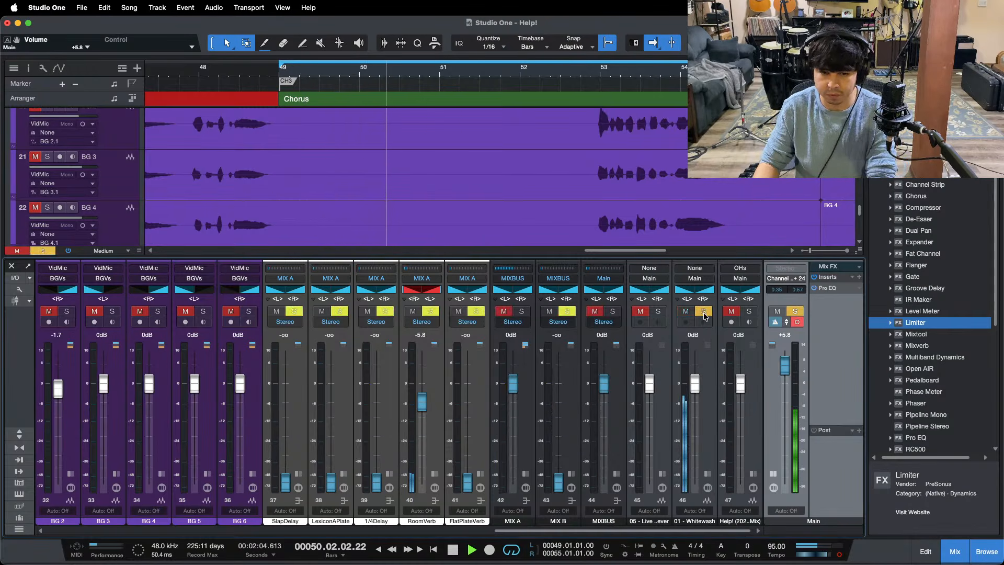
key("KP_1")
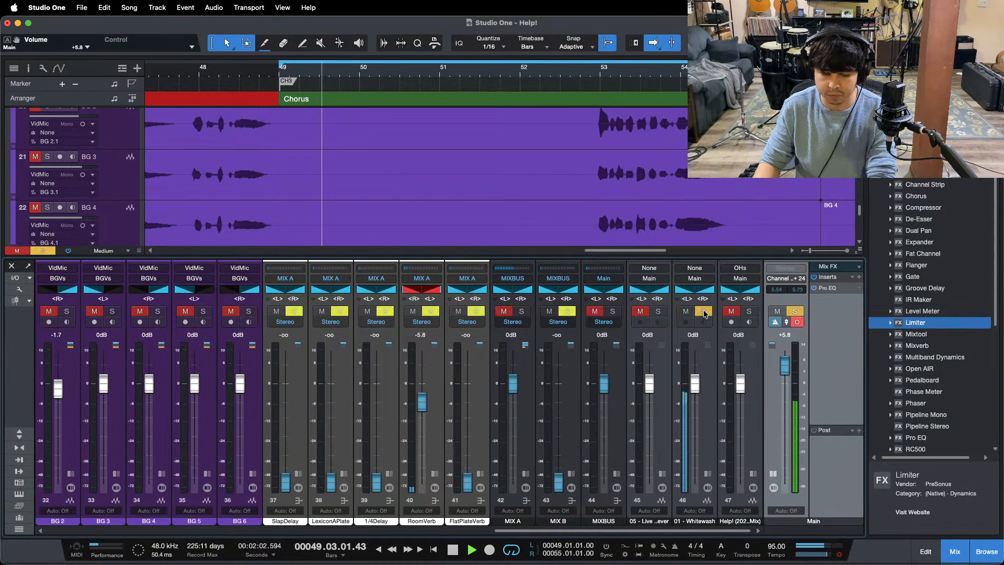
left_click(704, 312)
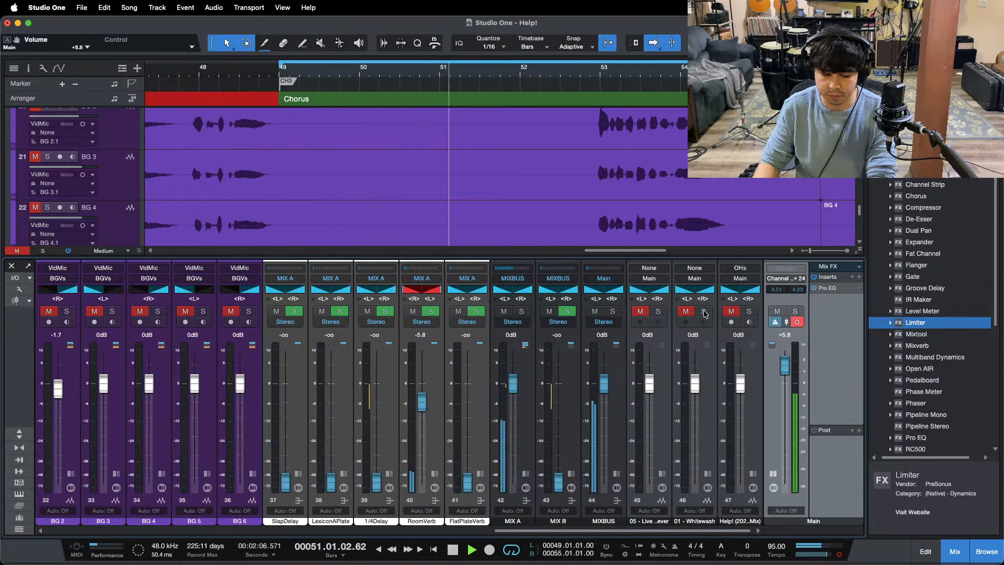
left_click(704, 312)
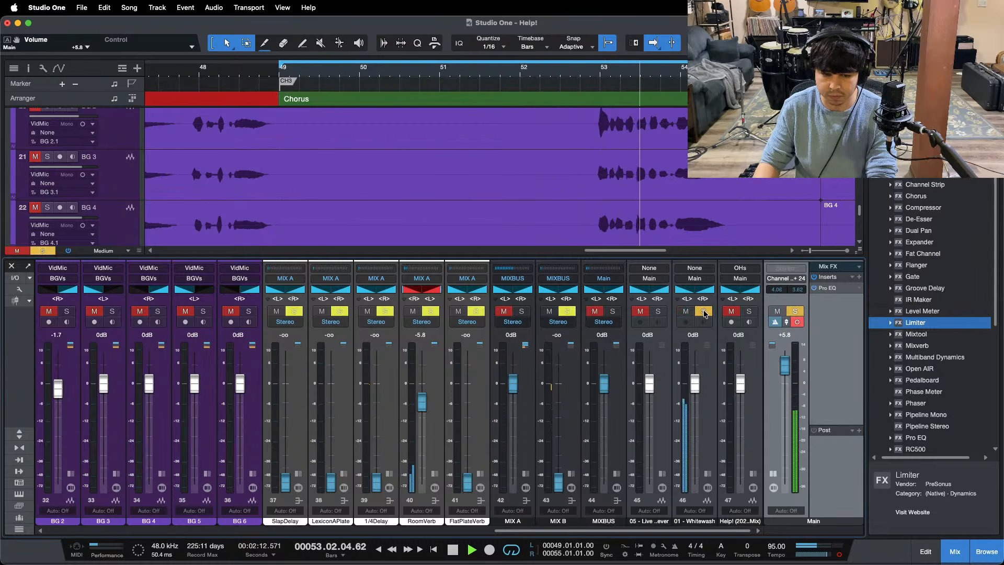
left_click(704, 312)
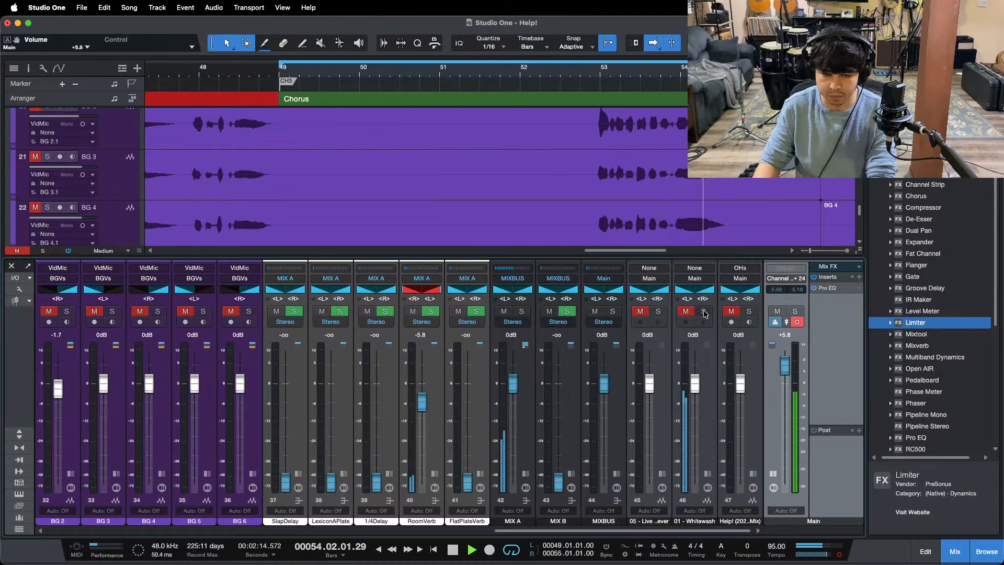
key("space")
Step: In the Main Pro EQ, enable the 49.1 Hz low cut, raise the high cut to 98.0 Hz and close the EQ
double_click(832, 289)
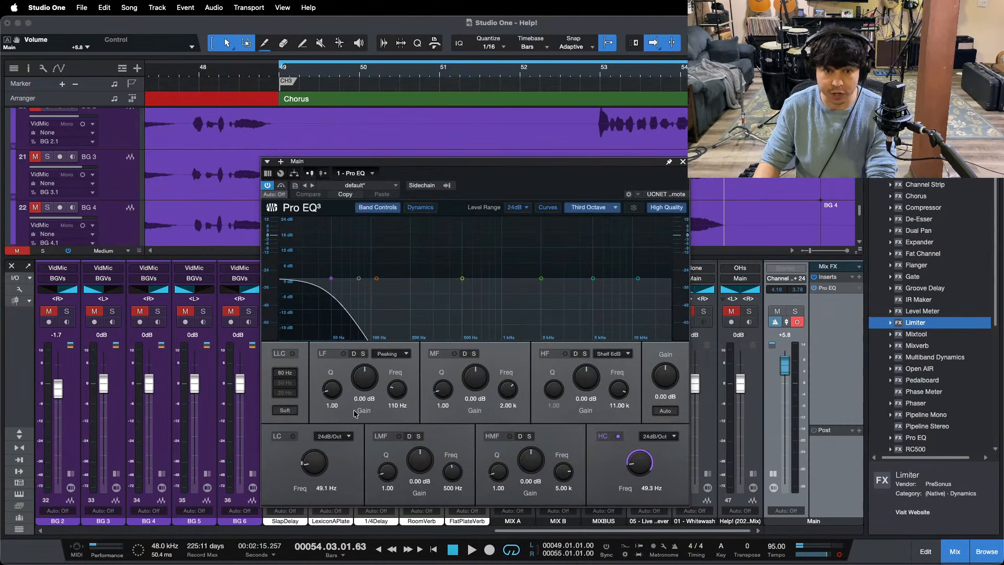
left_click(291, 437)
left_click_drag(646, 467, 701, 248)
key("KP_1")
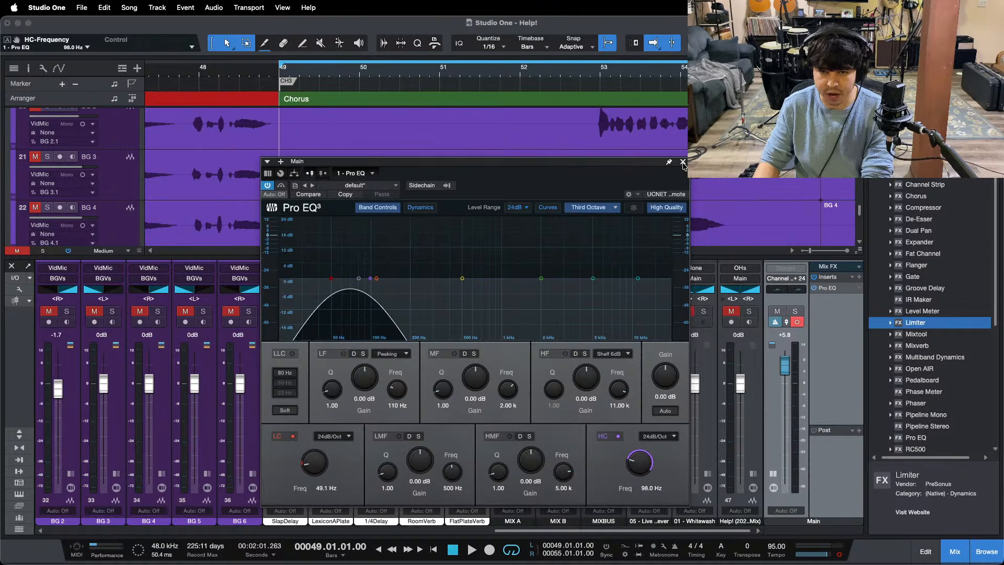
left_click(683, 162)
Step: Replay from bar 49 while toggling the 01 - Whitewash solo to compare the 49 to 98 Hz band with the mix
key("space")
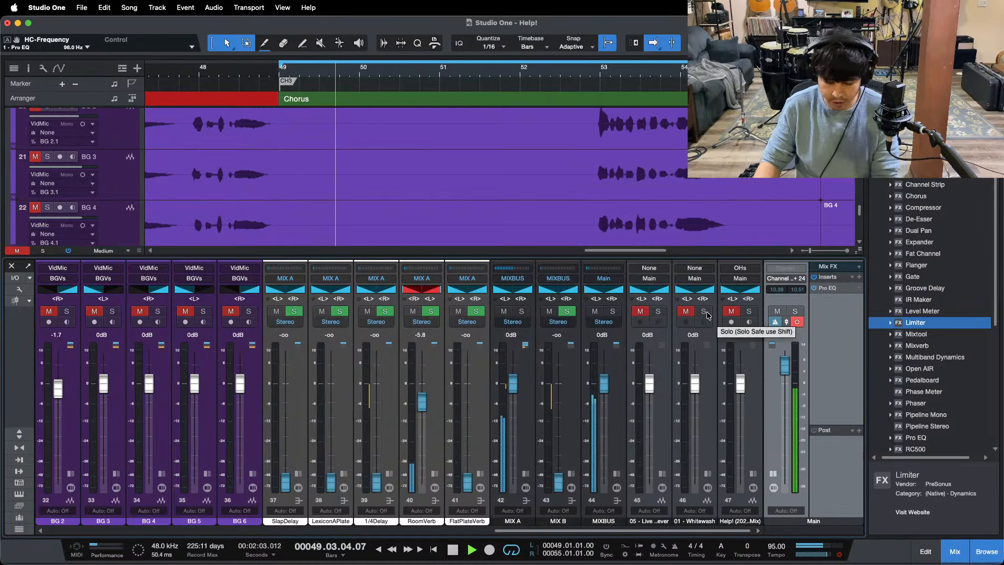
left_click(704, 312)
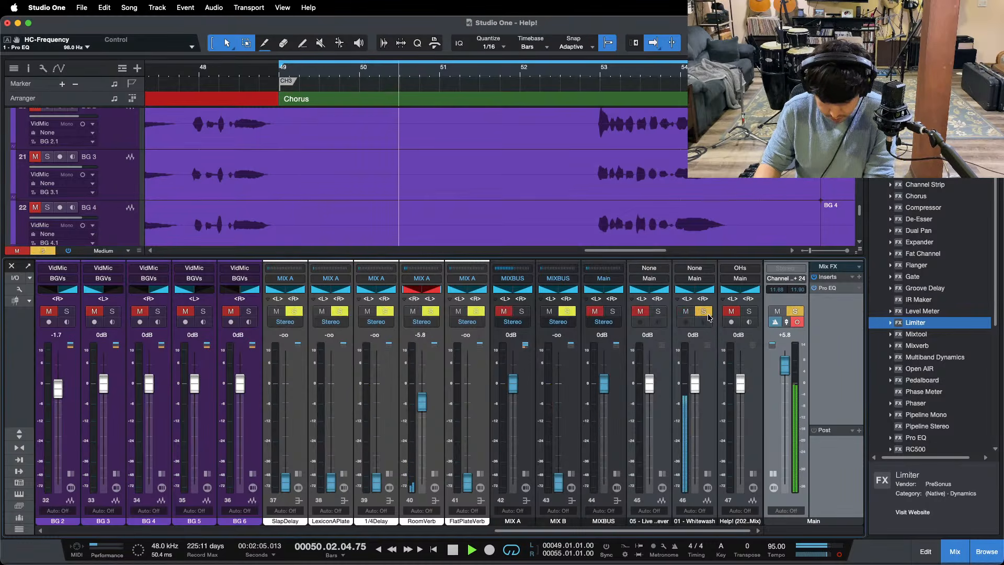
key("space")
key("space")
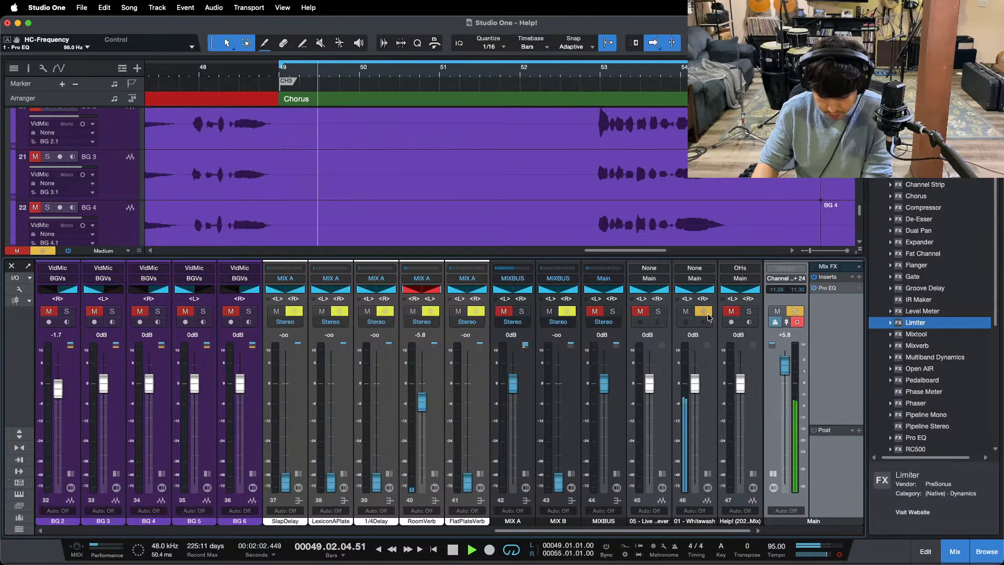
left_click(707, 315)
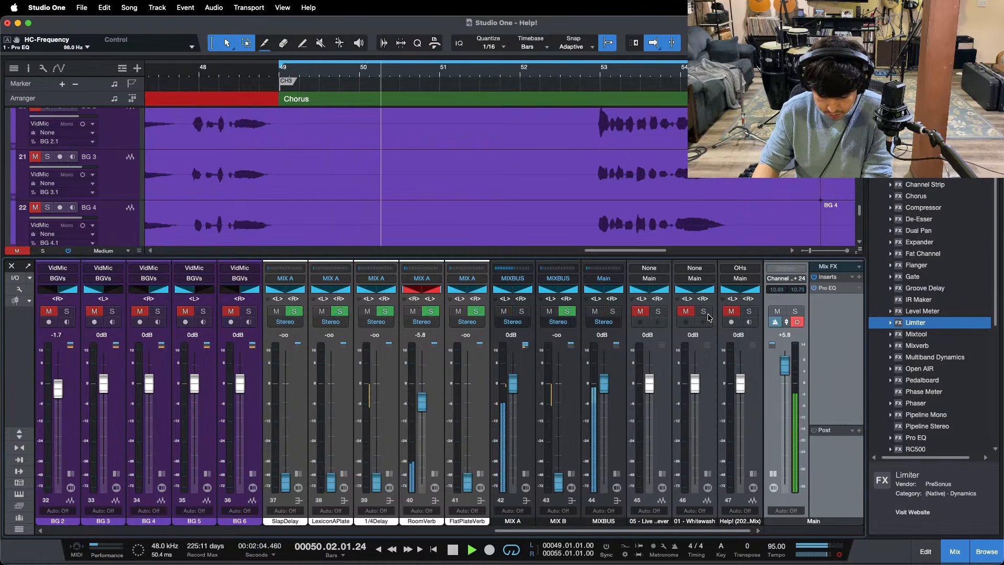
left_click(704, 312)
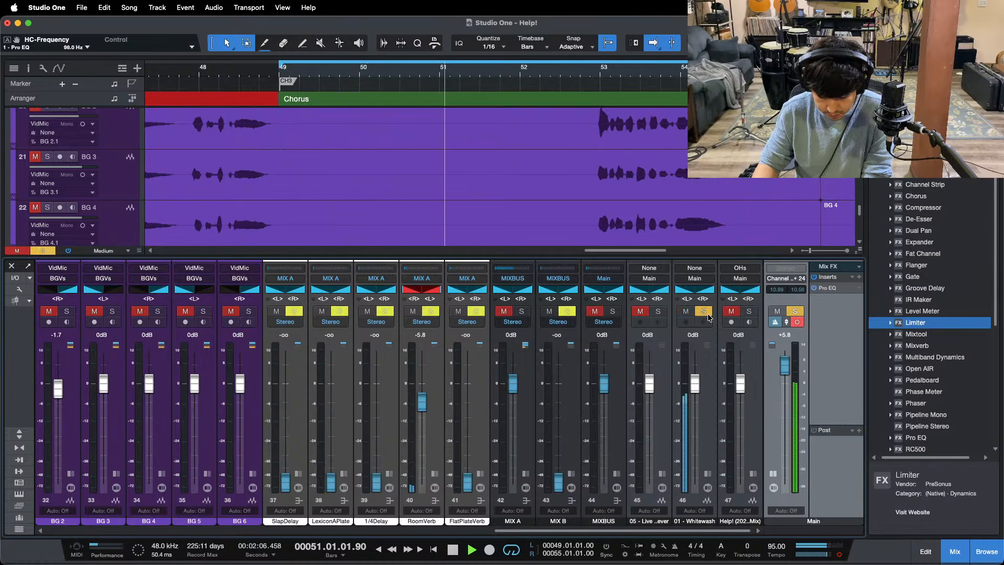
left_click(708, 315)
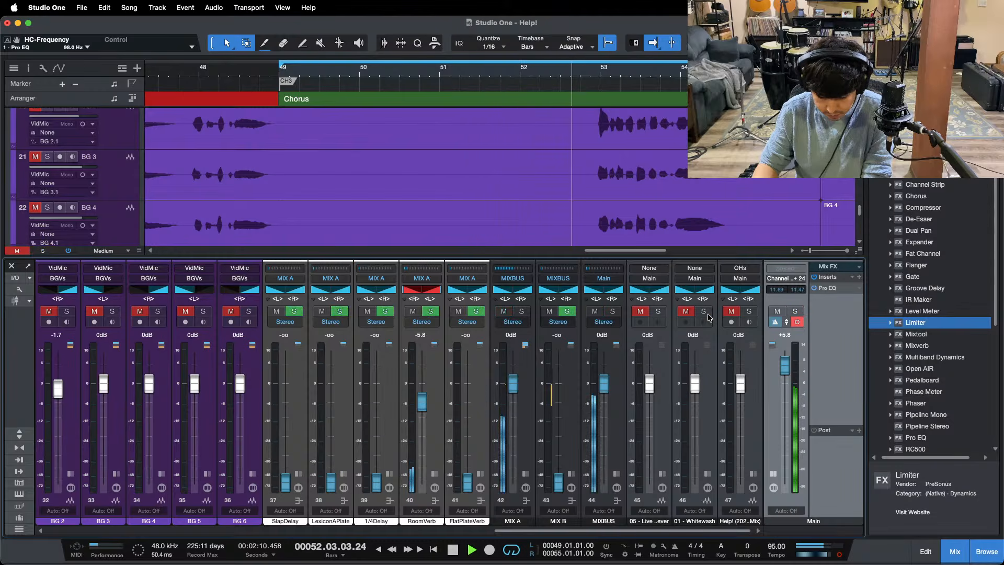
Step: Keep switching the 01 - Whitewash solo on and off to judge its 49 to 98 Hz lows against the mix, then stop playback
left_click(705, 313)
left_click(708, 316)
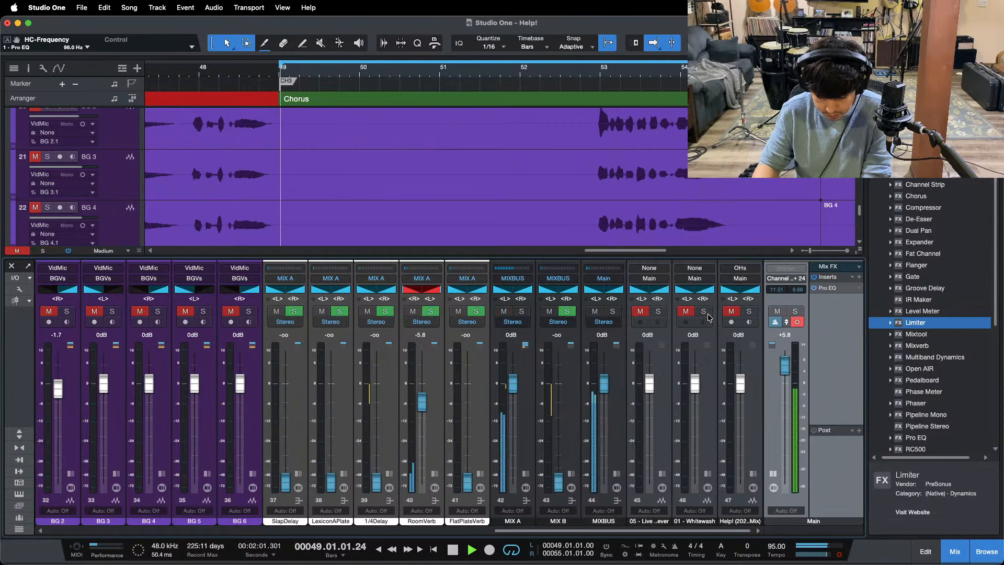
left_click(708, 316)
left_click(709, 316)
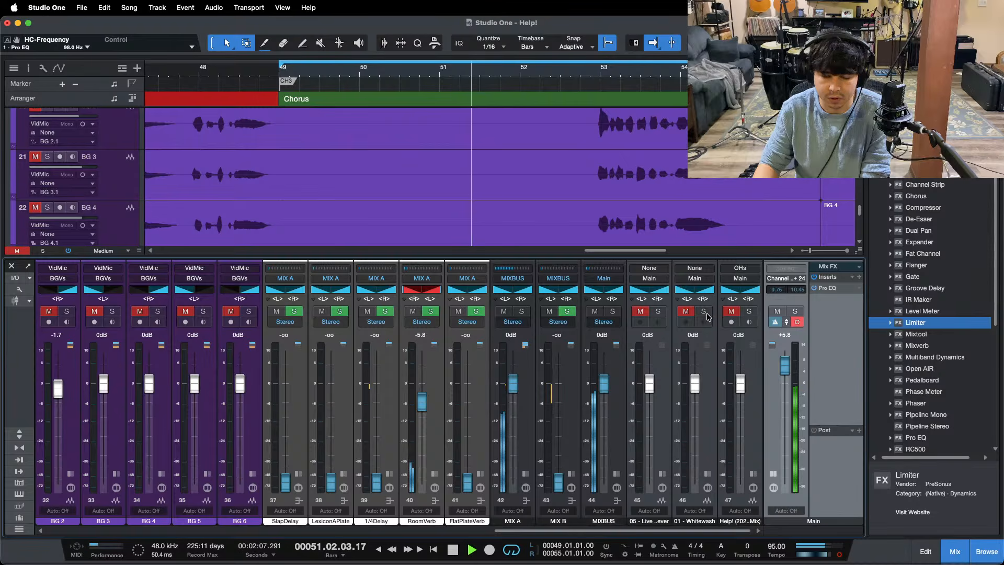
left_click(704, 312)
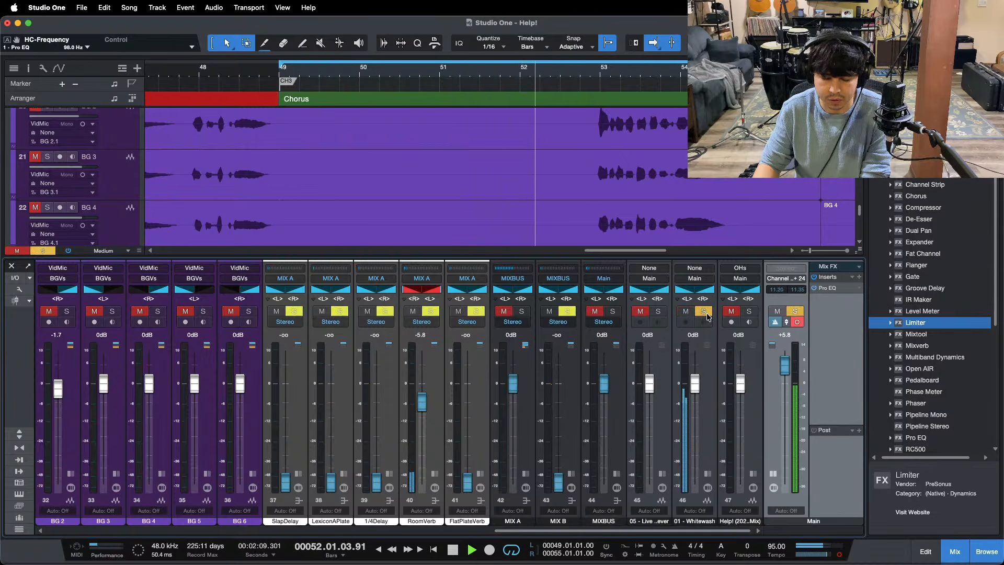
left_click(704, 312)
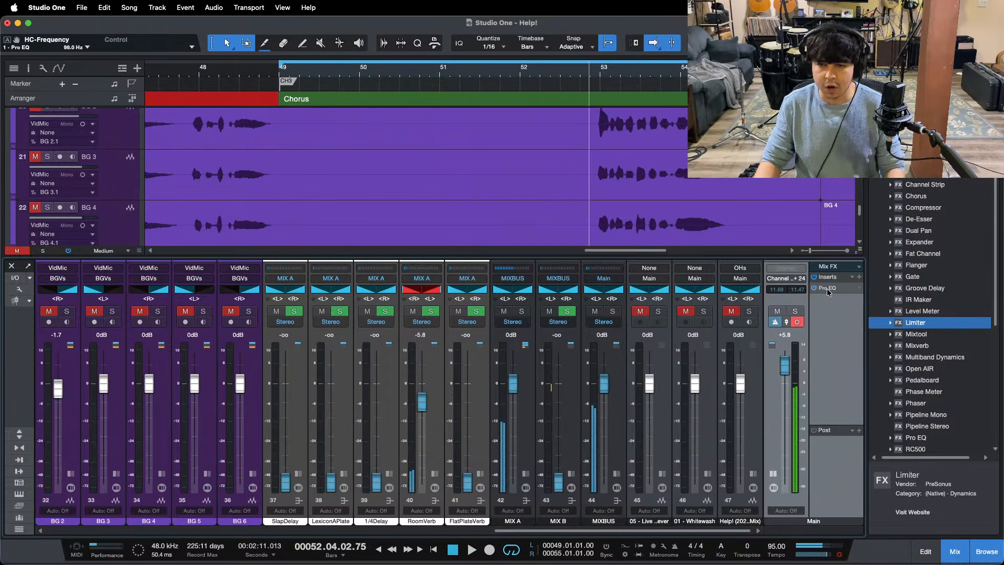
Step: In the Main Pro EQ, lower the high cut to 49.1 Hz, disable the low cut, restart playback and close the EQ
left_click(827, 288)
left_click_drag(652, 466, 645, 461)
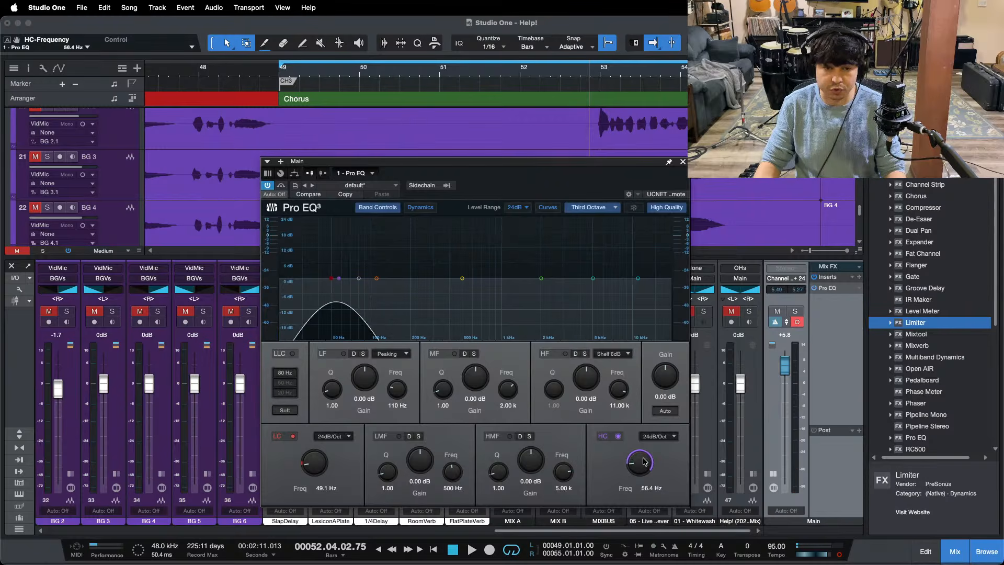
left_click(293, 436)
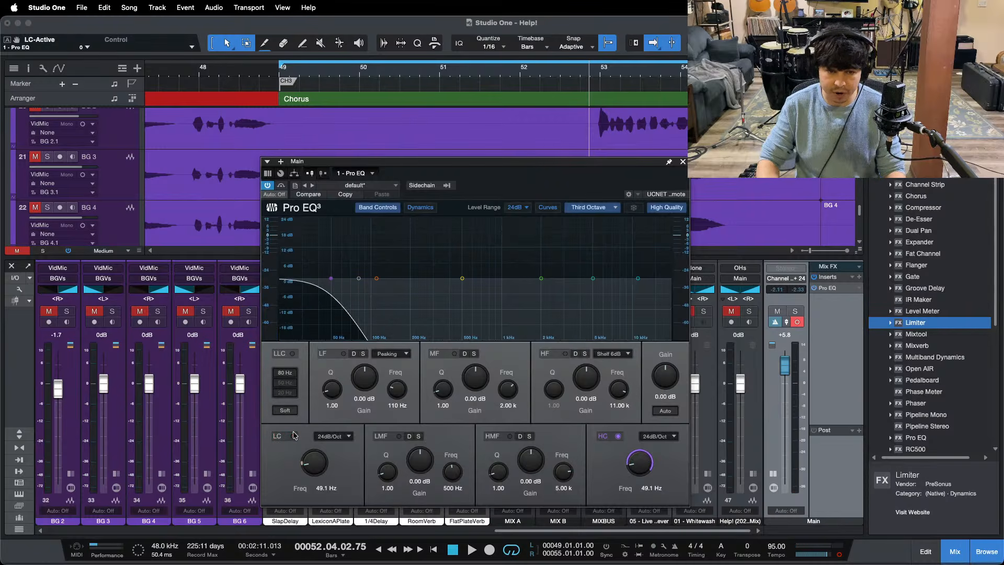
key("space")
scroll(77, 486, "left", 15)
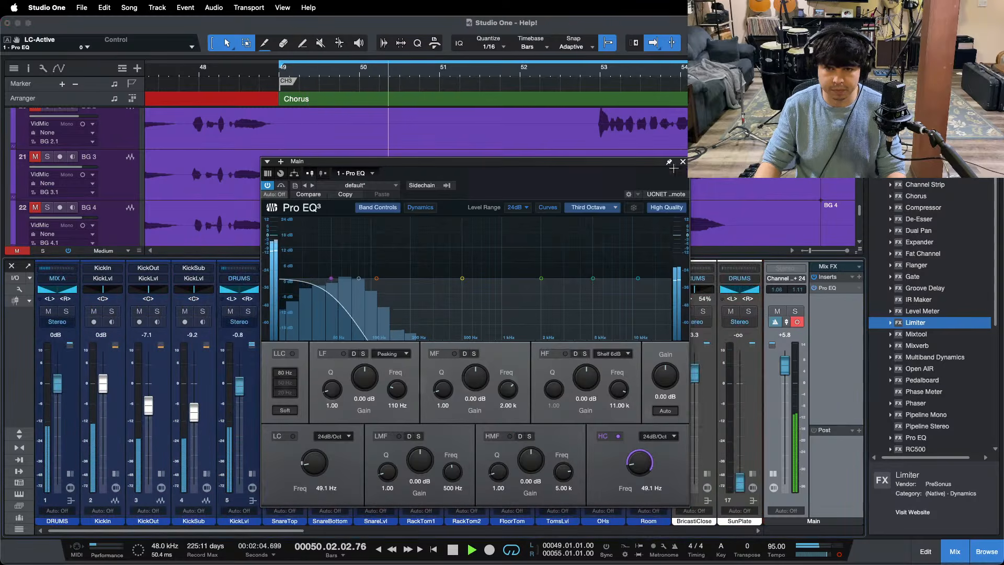
left_click(683, 162)
Step: Expand the KickLvl bus inserts and raise the 40 Hz LMF gain in Pro EQ 2 to 2.88 dB
left_click(252, 474)
left_click(283, 331)
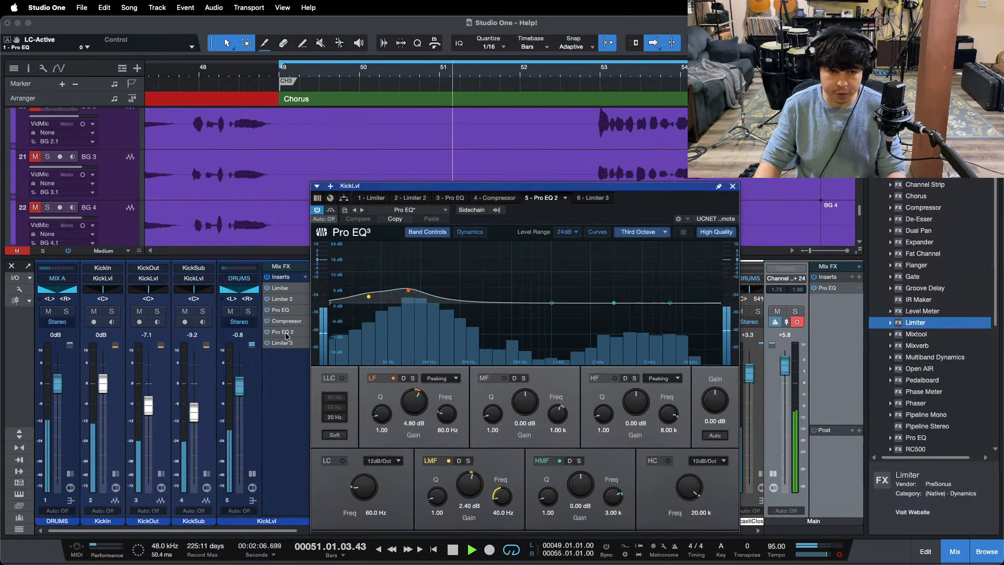
left_click_drag(474, 487, 474, 486)
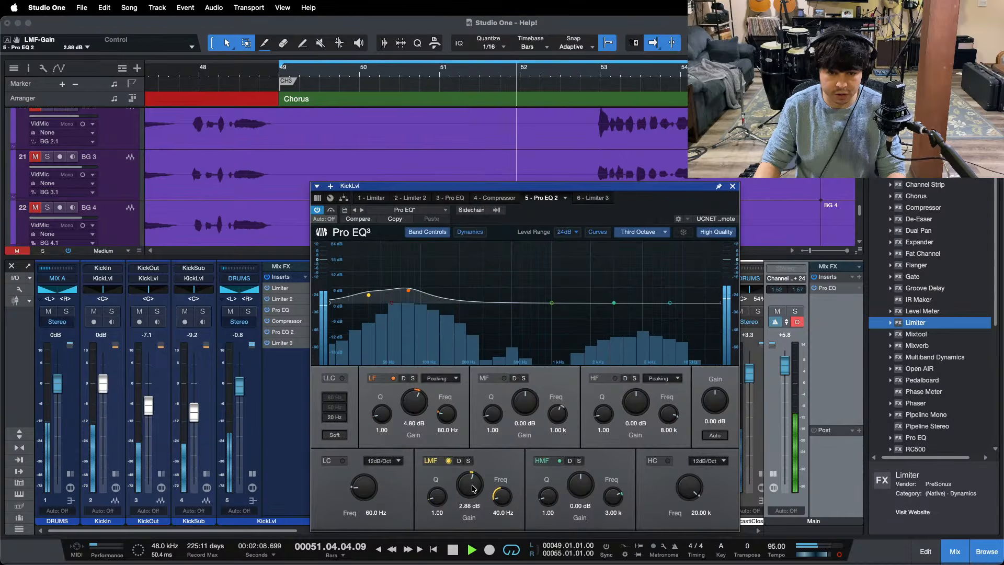
Step: Move the KickLvl EQ window clear of the reference channels and solo 01 - Whitewash briefly to compare its sub lows with the mix
left_click_drag(261, 531, 722, 530)
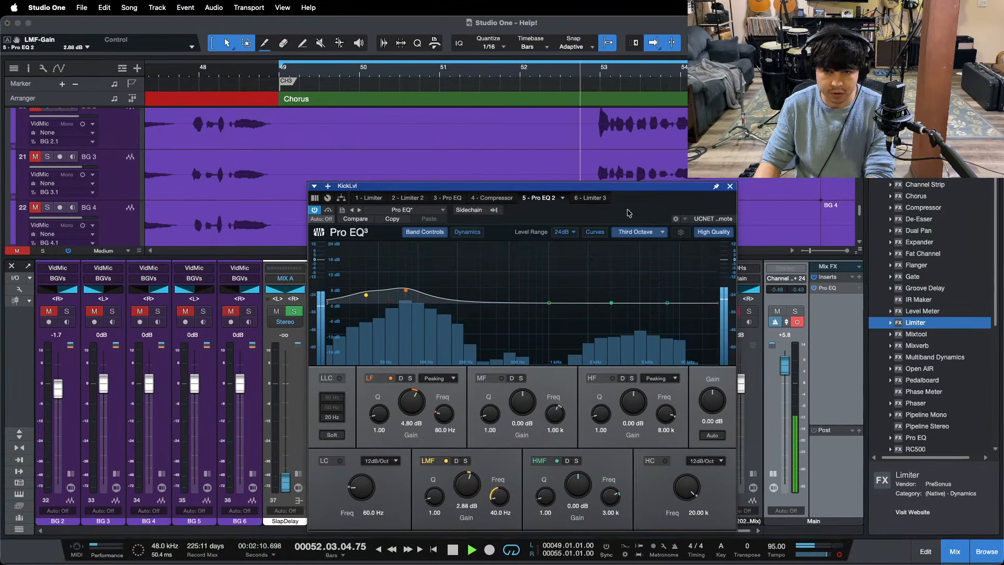
left_click_drag(629, 213, 519, 205)
left_click(704, 312)
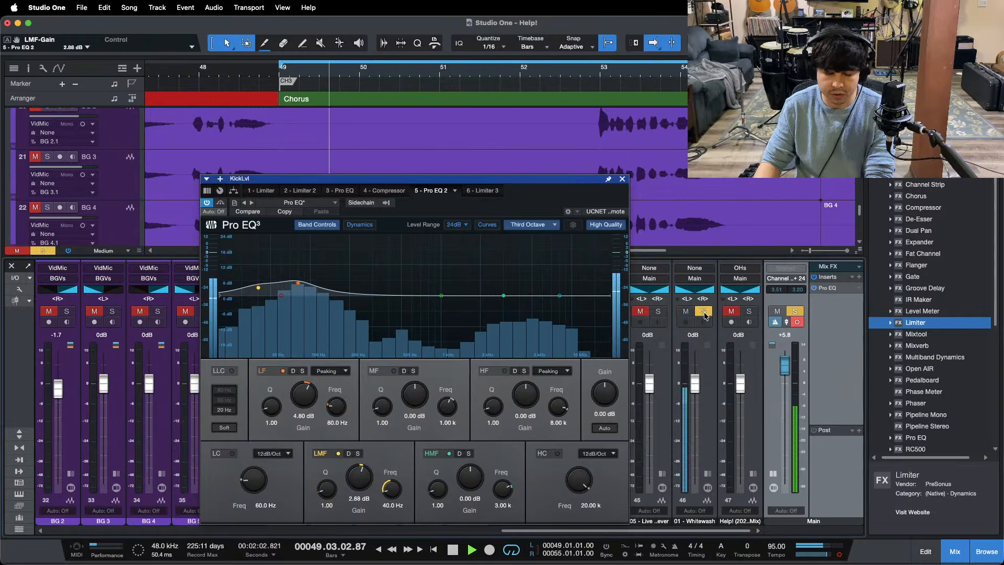
left_click(704, 312)
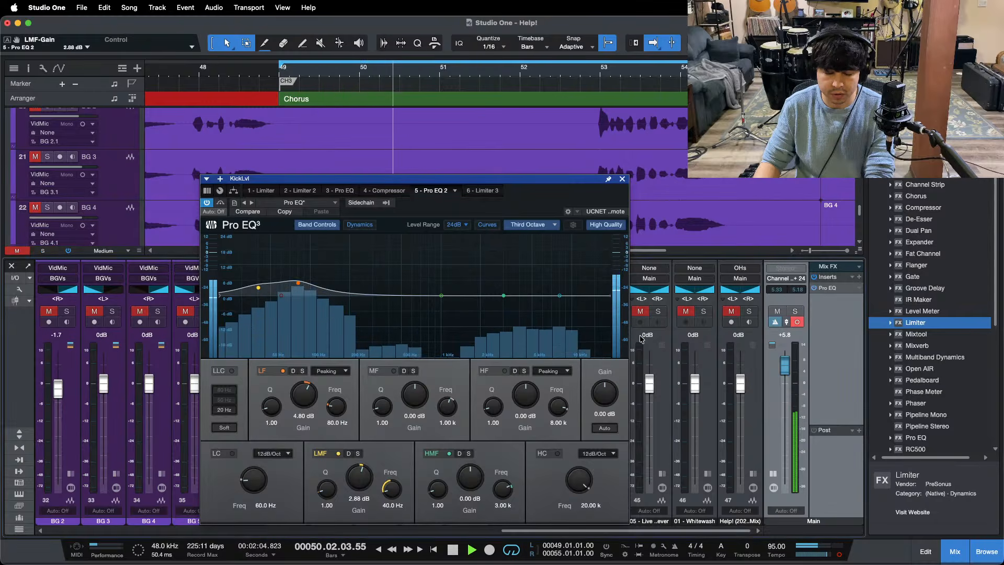
Step: Raise the KickLvl EQ's LMF gain to 3.36 dB and compare the sub lows by toggling the 01 - Whitewash solo
left_click_drag(360, 481, 360, 478)
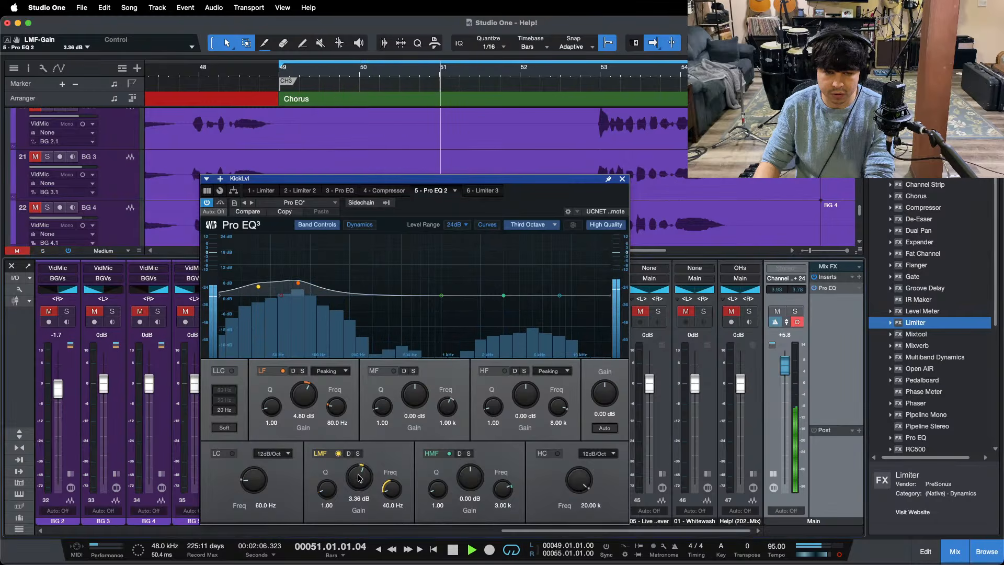
left_click(705, 312)
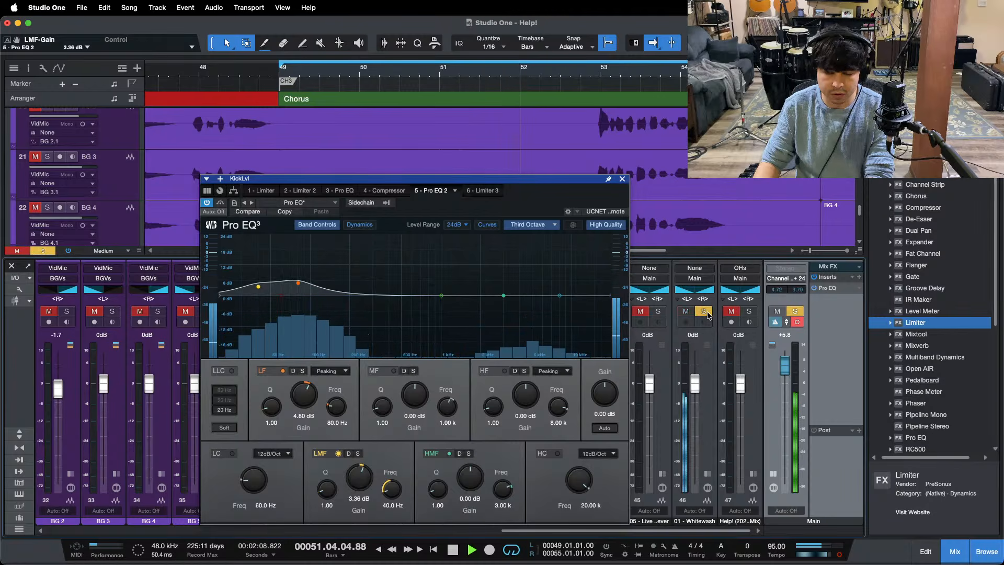
left_click(704, 313)
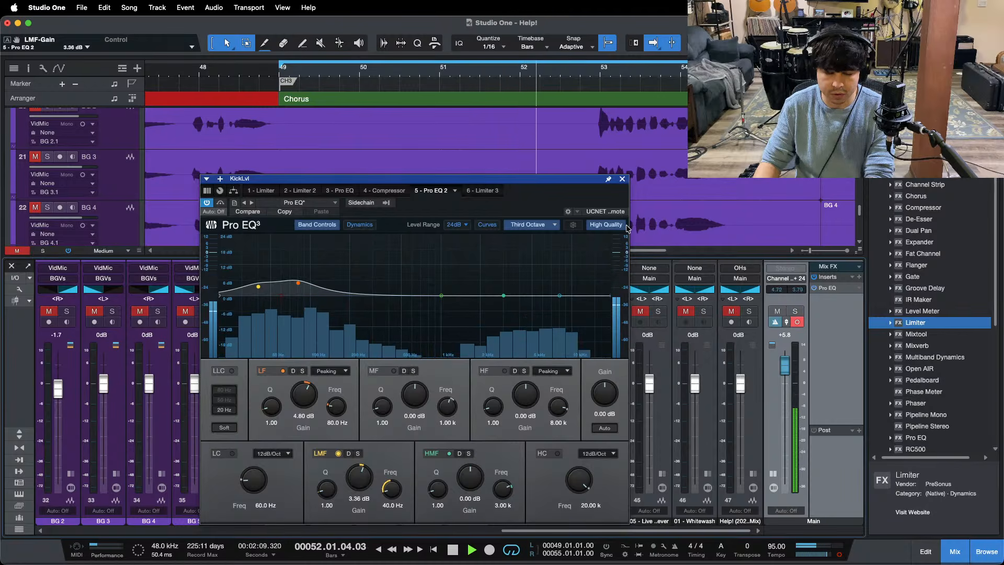
left_click(705, 312)
left_click(705, 312)
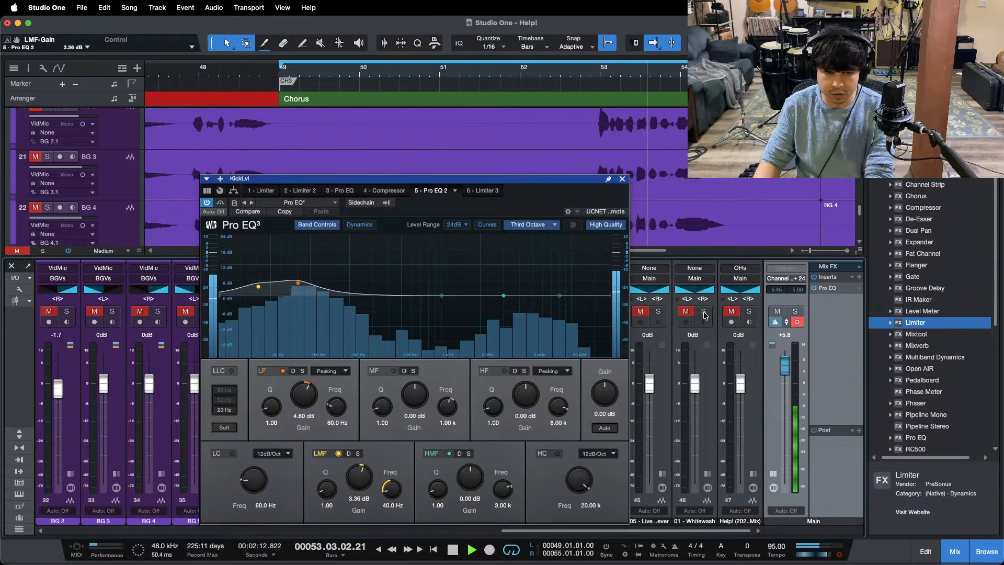
Step: Open the Main Pro EQ and compare the spectrum below 49.1 Hz with 01 - Whitewash soloed and unsoloed
left_click(837, 288)
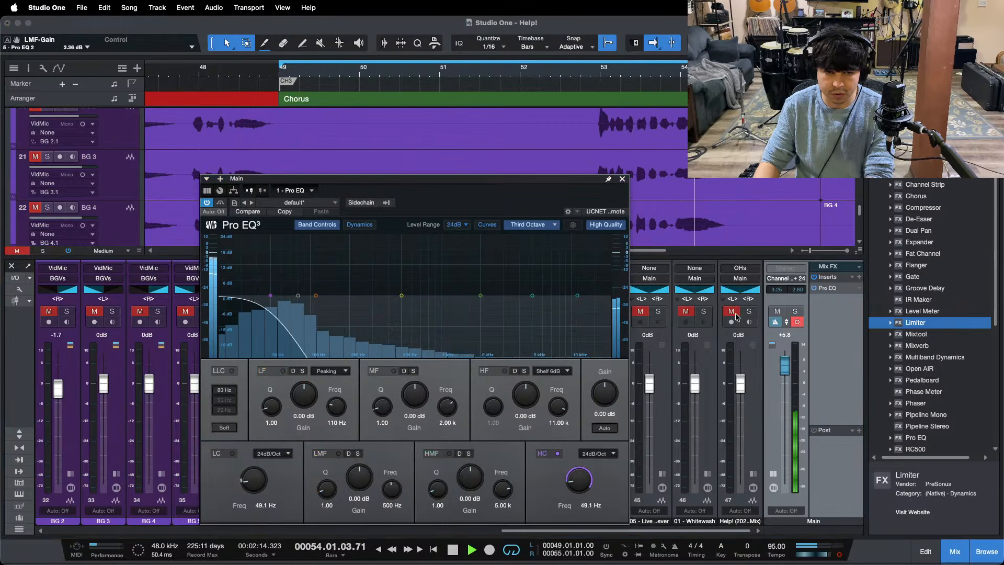
left_click(705, 312)
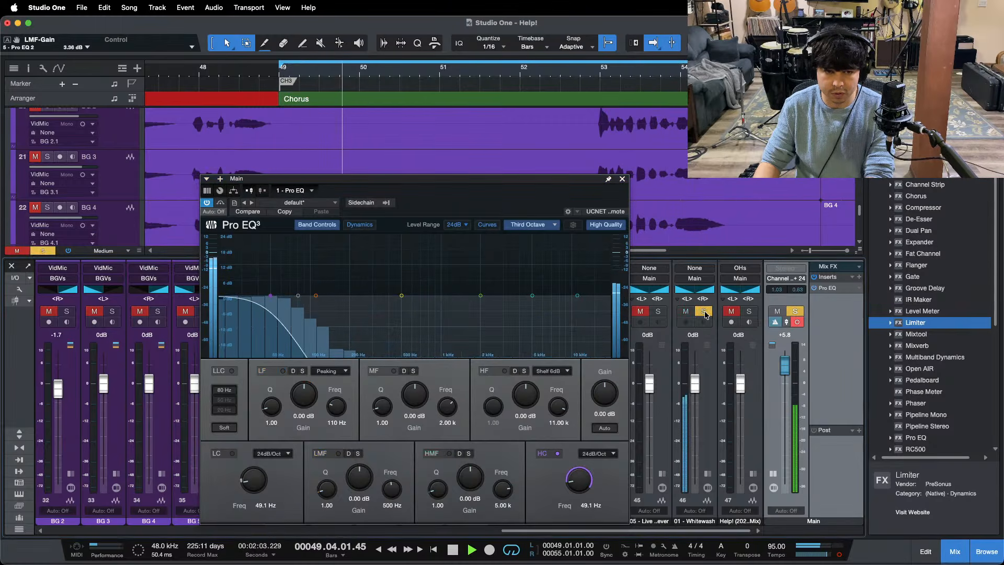
left_click(705, 312)
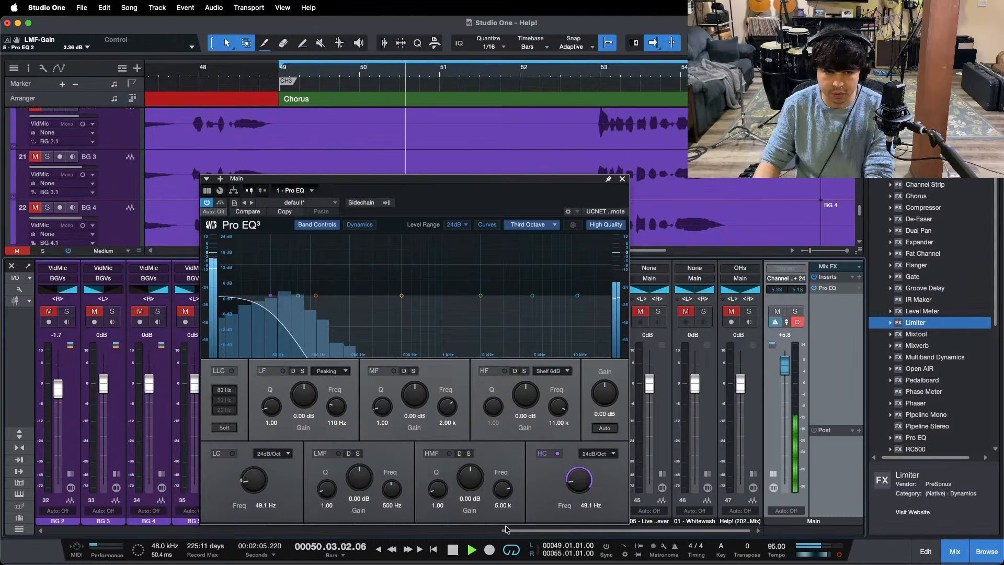
Step: In KickLvl's Pro EQ 2, raise the LMF gain to 3.84 dB, trying the band at 30 Hz before setting it to 35 Hz
left_click_drag(506, 529, 154, 517)
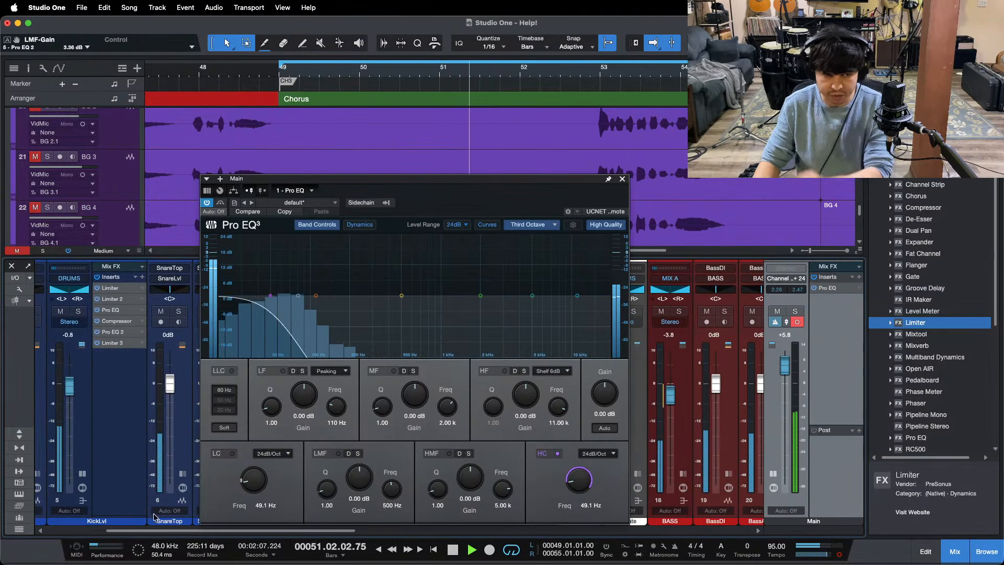
double_click(115, 333)
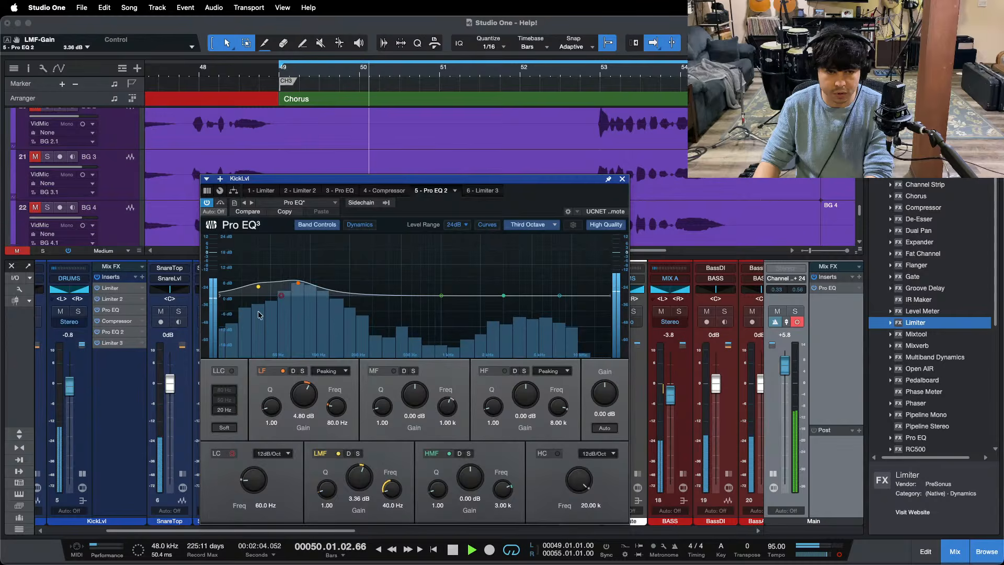
type("30")
key("Return")
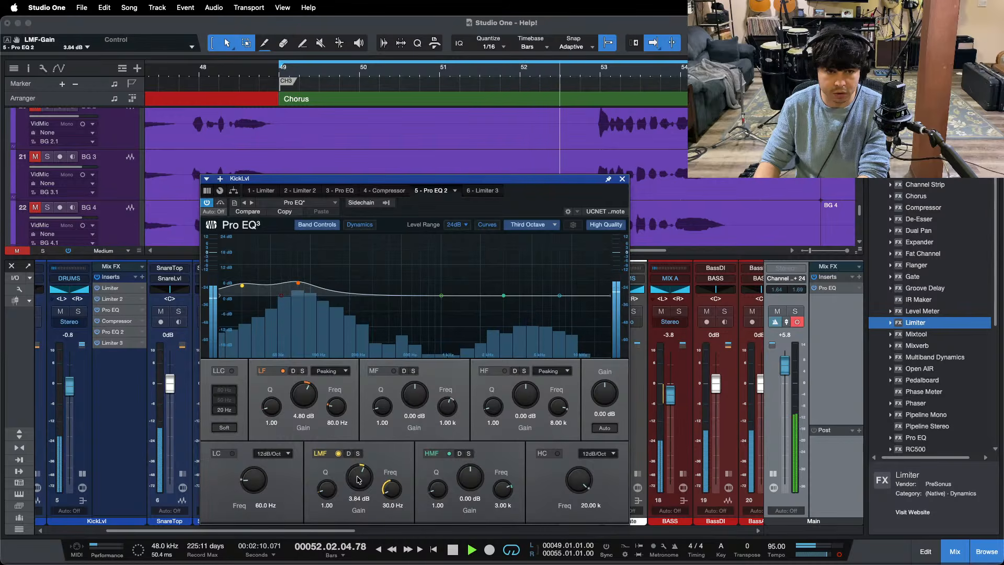
left_click(395, 507)
type("35")
key("Return")
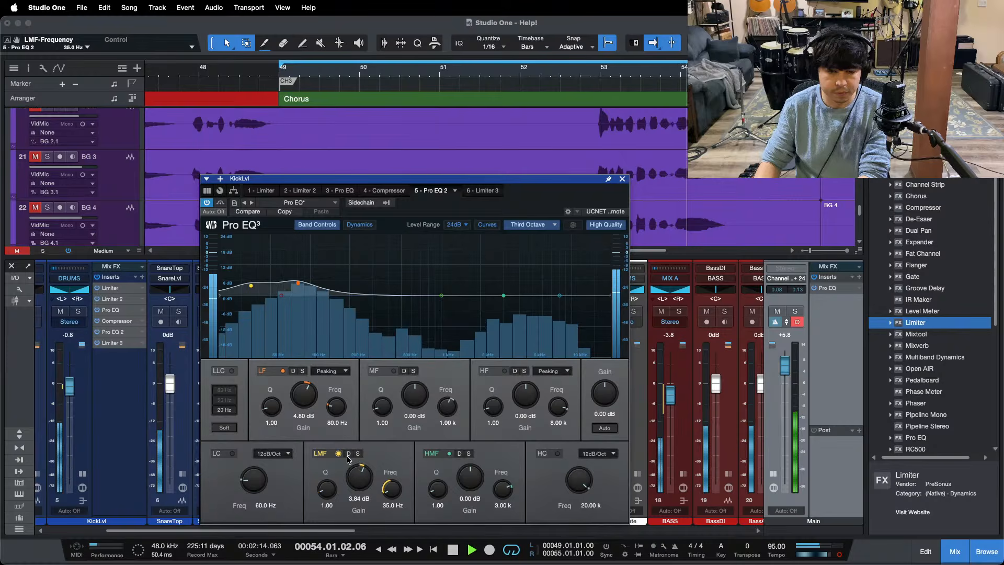
Step: Check the mix's sub lows in the Main Pro EQ, close the plug-in window and toggle the 01 - Whitewash solo for comparison
left_click_drag(336, 530, 734, 530)
left_click(824, 289)
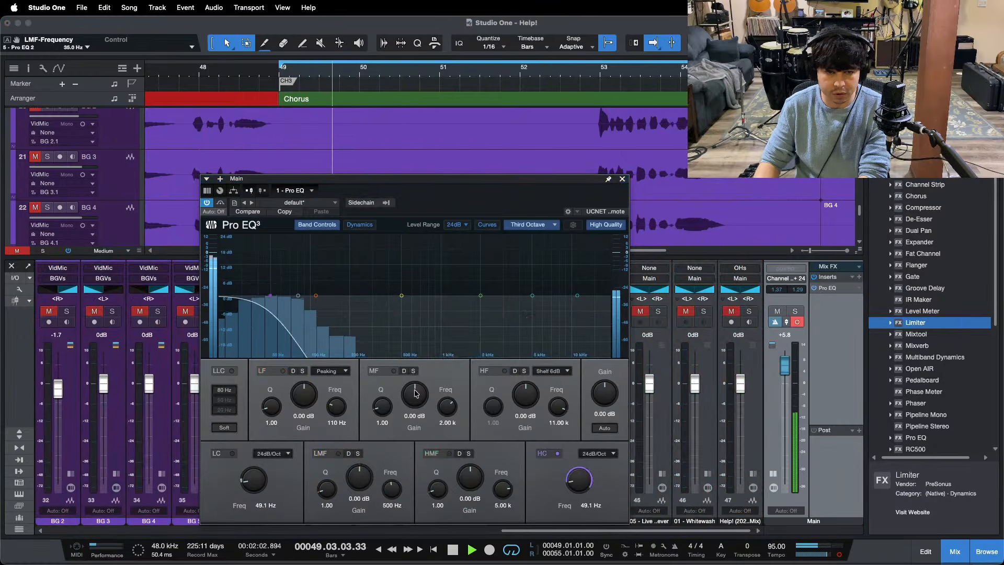
left_click(707, 319)
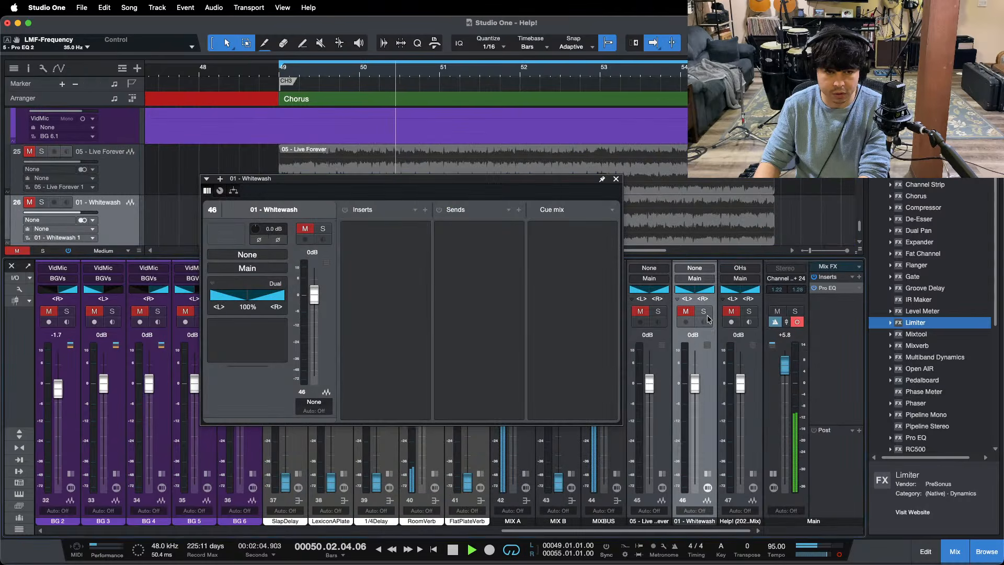
left_click(616, 178)
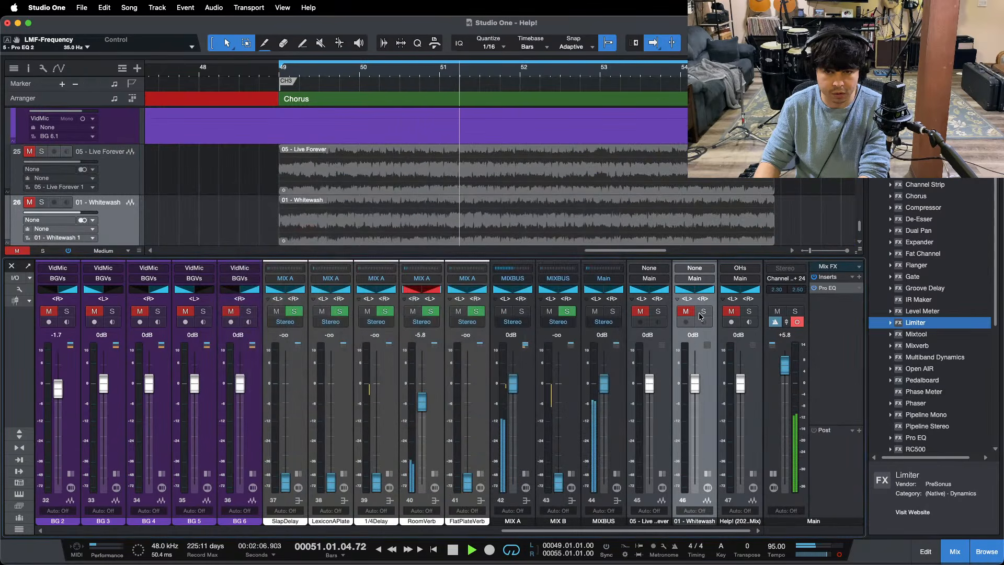
left_click(704, 312)
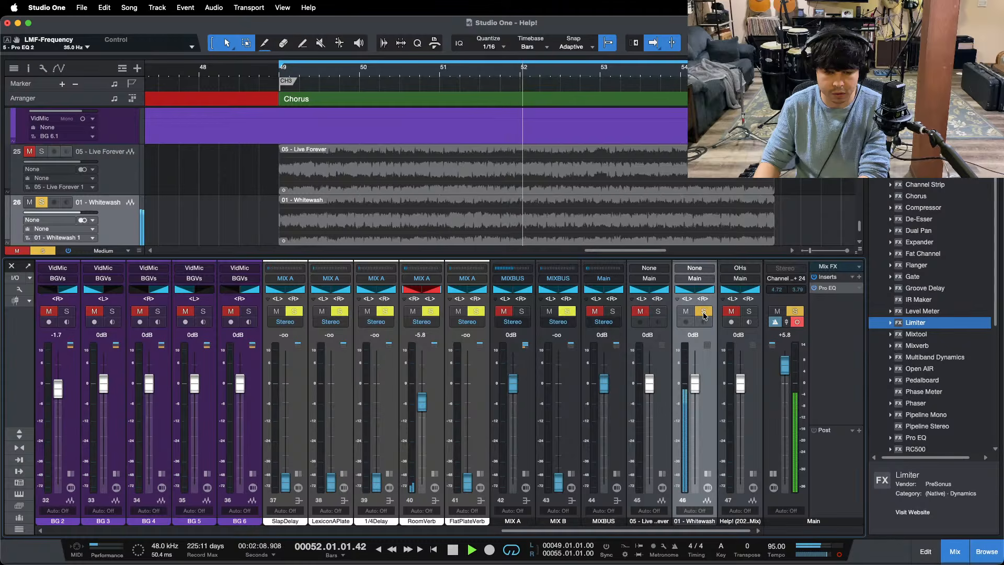
left_click(704, 312)
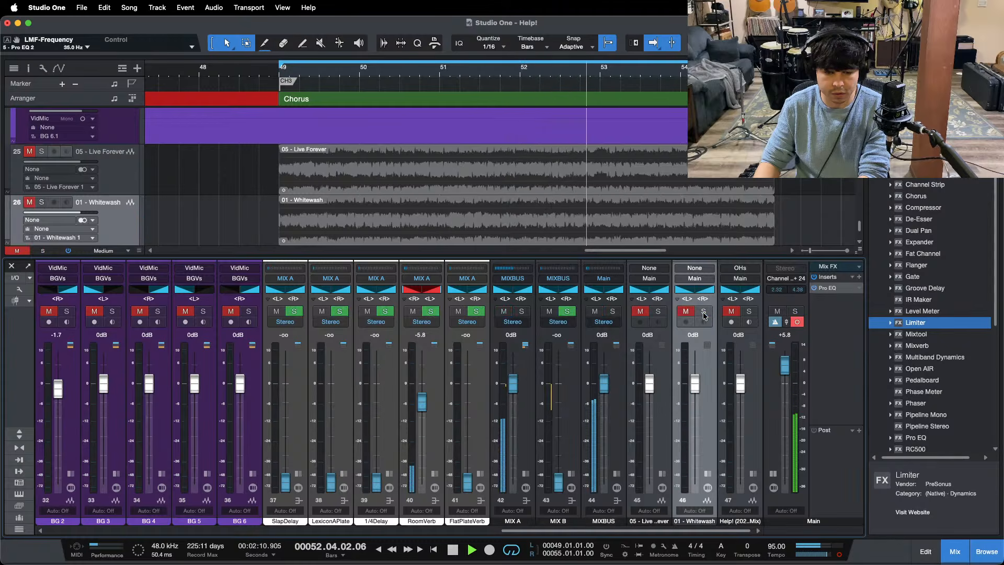
left_click(704, 311)
left_click(704, 311)
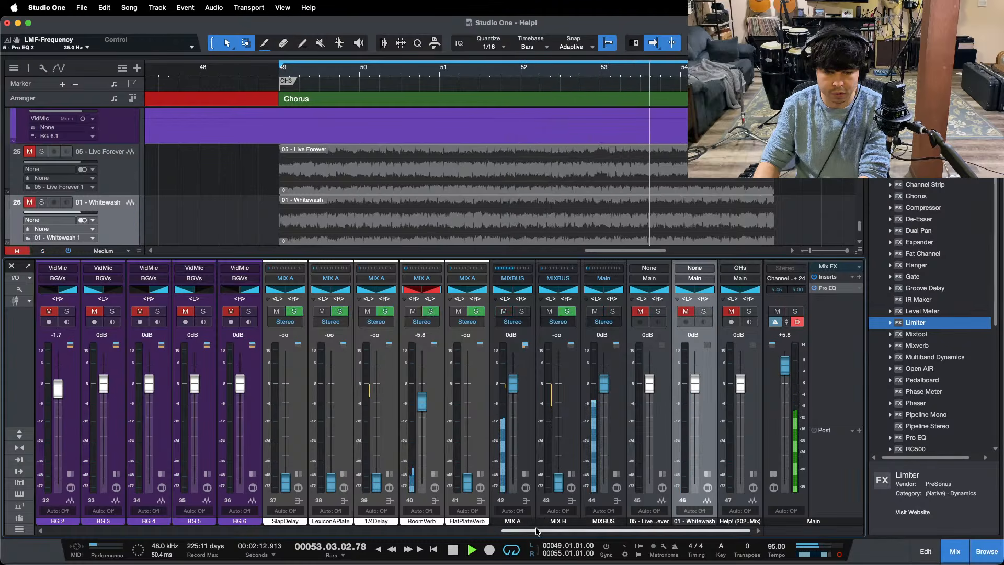
Step: Reopen Pro EQ 2 on the KickLvl bus and raise the 35 Hz LMF gain to 4.32 dB
left_click_drag(629, 531, 173, 530)
left_click(283, 331)
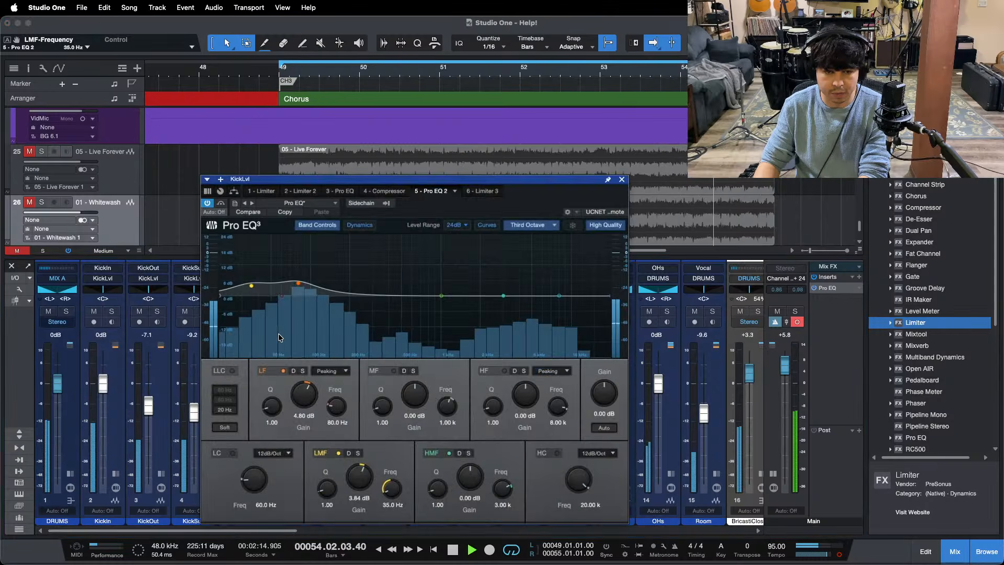
left_click_drag(357, 486, 357, 480)
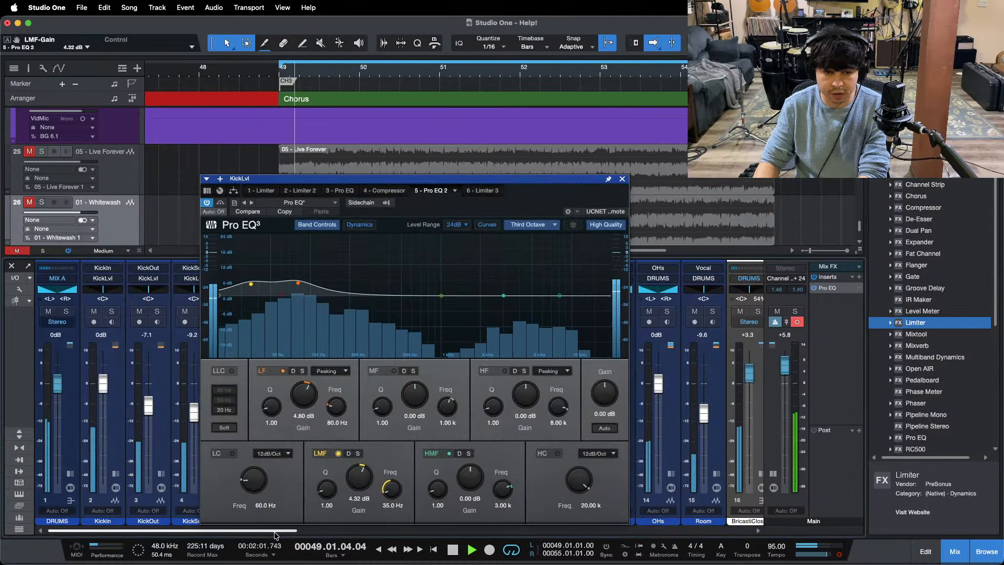
Step: Compare the boosted kick lows with the reference tracks using their solo switches, then close the KickLvl EQ
left_click_drag(172, 531, 629, 530)
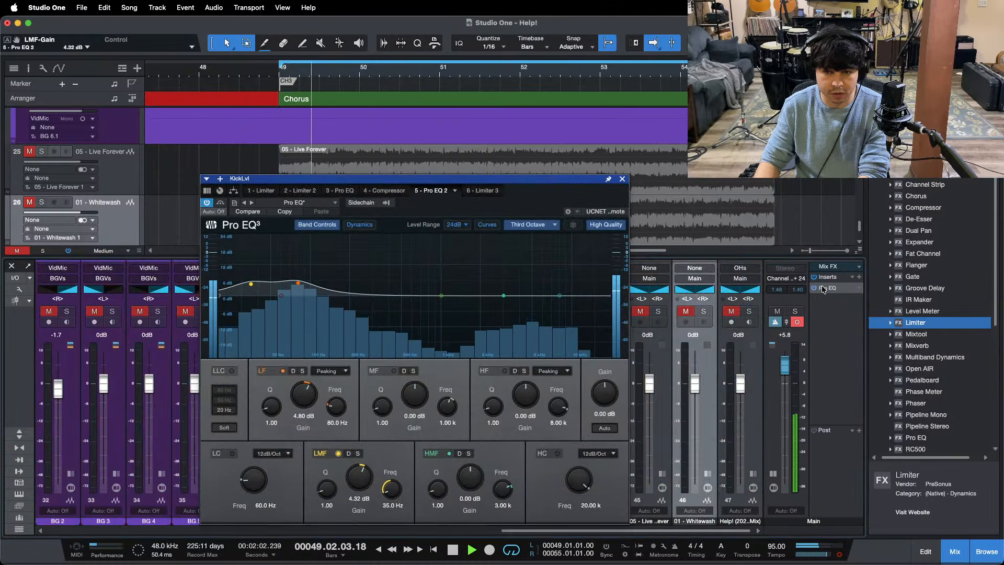
left_click(704, 311)
left_click(749, 312)
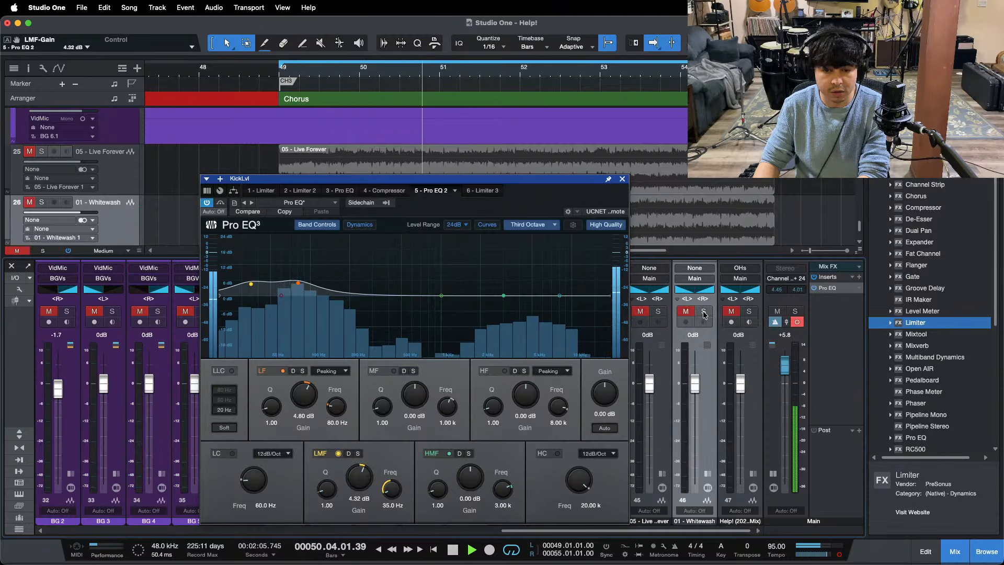
left_click(750, 312)
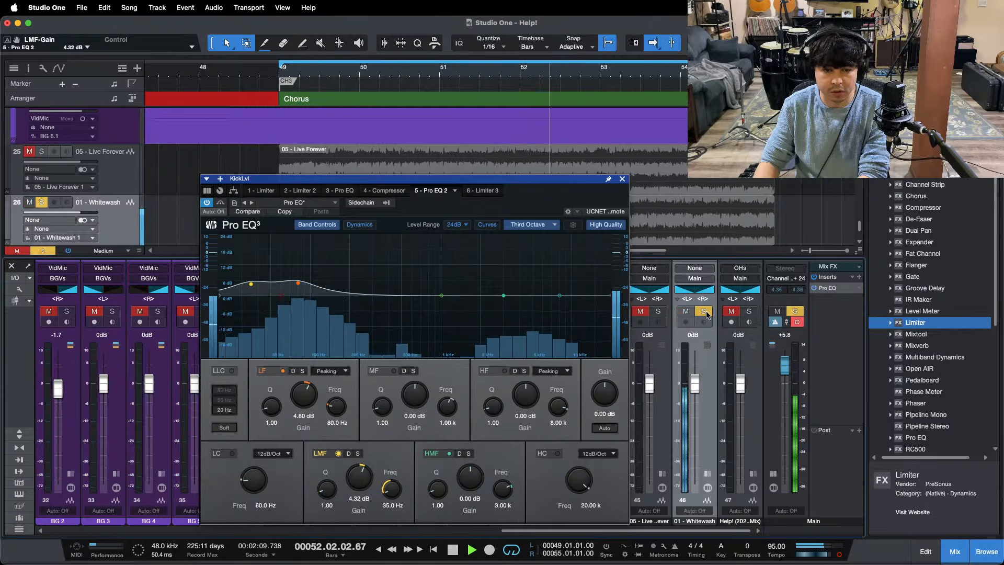
left_click(623, 179)
scroll(528, 531, "left", 10)
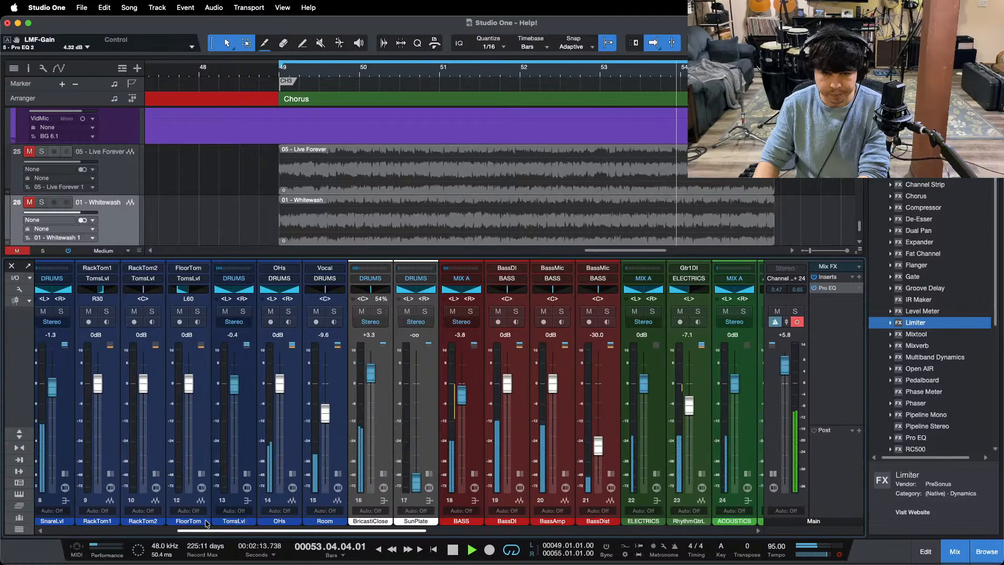
Step: In the BASS bus's Pro EQ 2, set the LMF band to 40 Hz and raise its gain to 0.48 dB
left_click(473, 475)
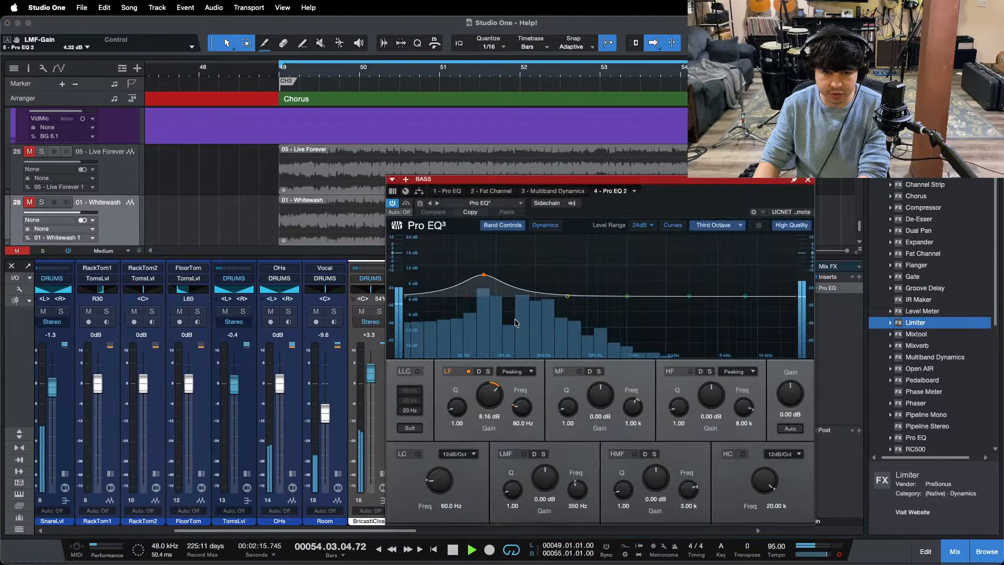
left_click(578, 506)
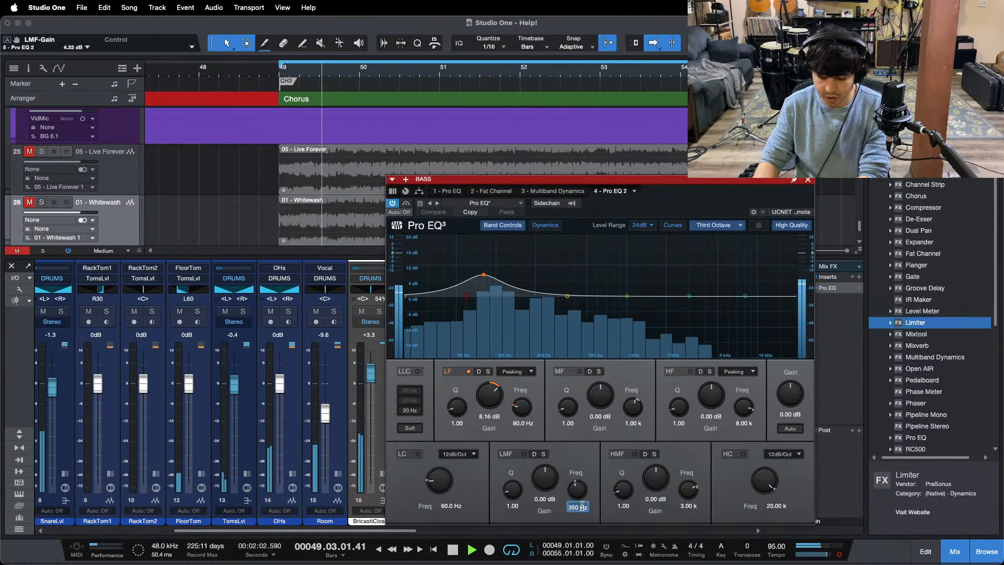
type("40")
key("Return")
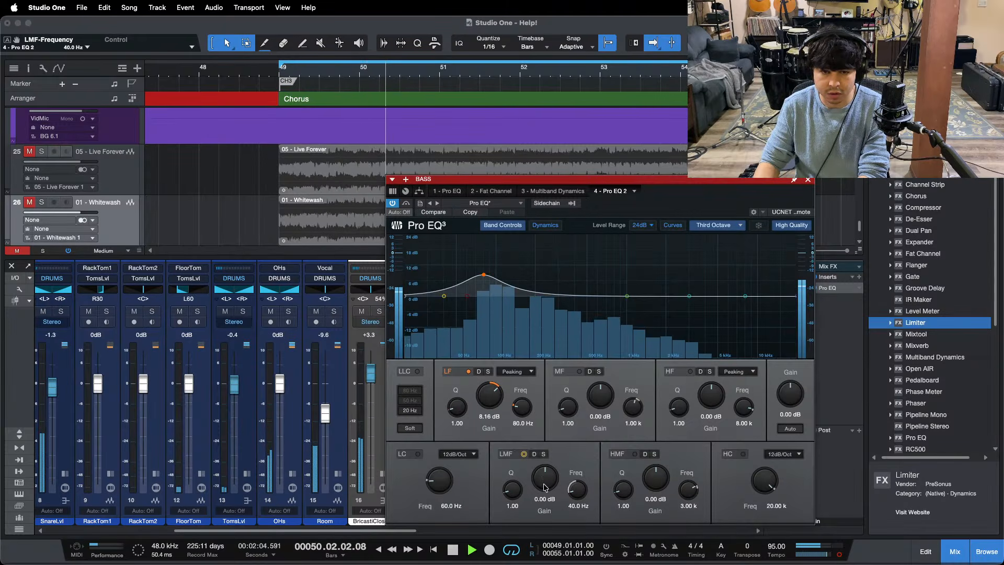
scroll(545, 478, "up", 1)
Step: Compare with the 01 - Whitewash reference, raise the BASS EQ's 40 Hz LMF gain to 0.96 dB, and close the plug-in window
left_click_drag(362, 531, 703, 530)
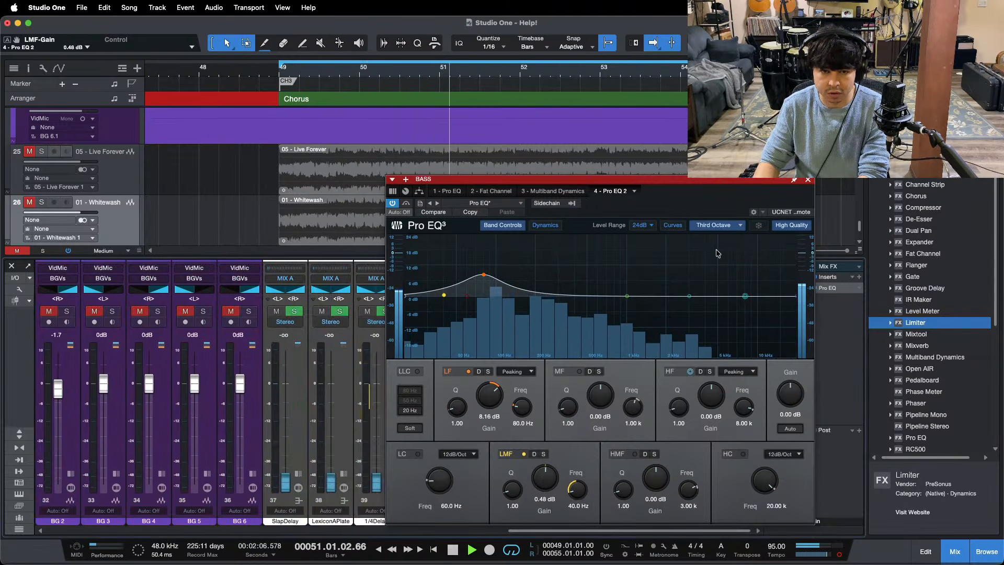
left_click_drag(700, 197, 527, 197)
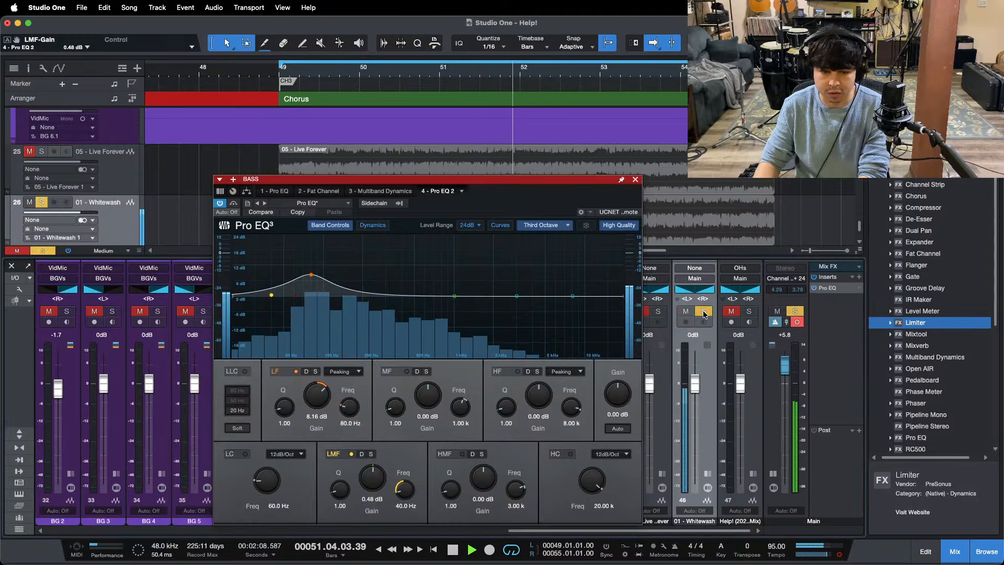
scroll(381, 477, "up", 1)
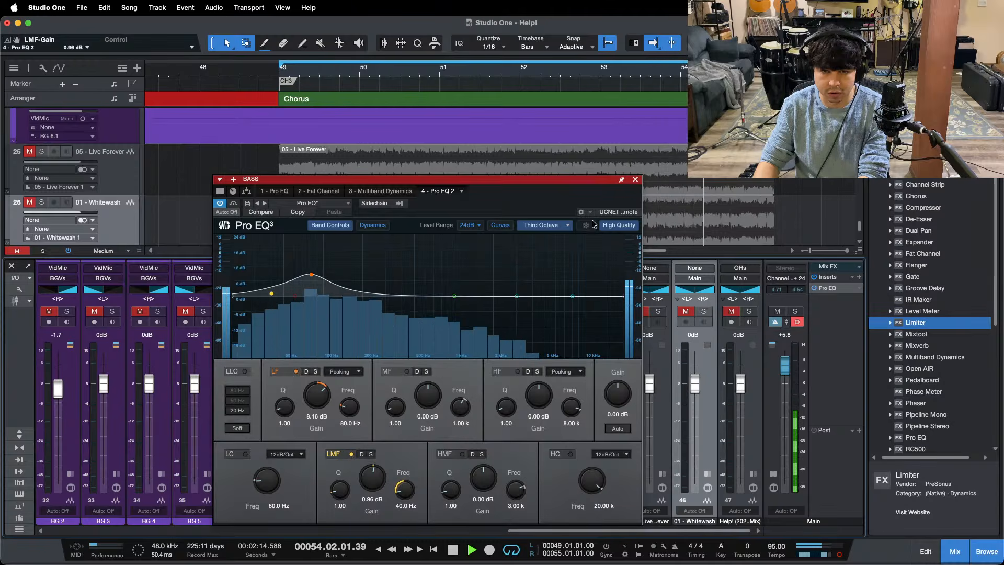
left_click(635, 180)
key("space")
Step: With the Main level at +5.8 dB, compare the mix with 01 - Whitewash through the Main Pro EQ's low-frequency filter
left_click(783, 368, "alt")
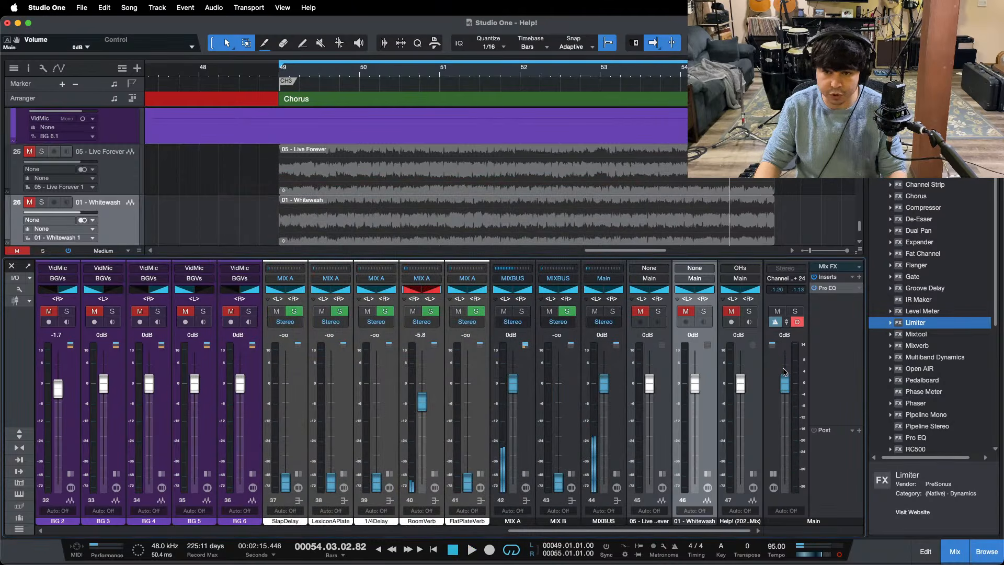
left_click(828, 288)
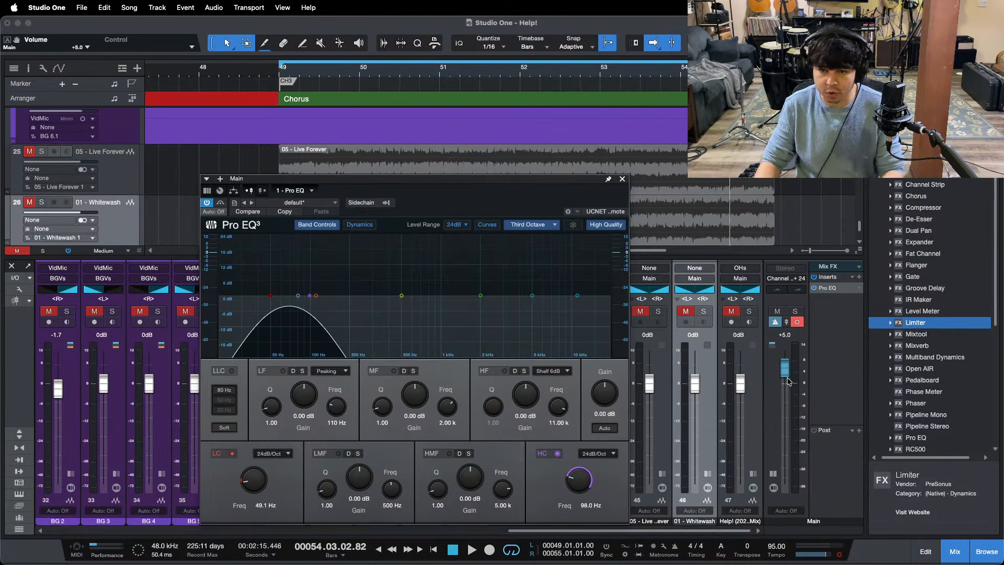
key("space")
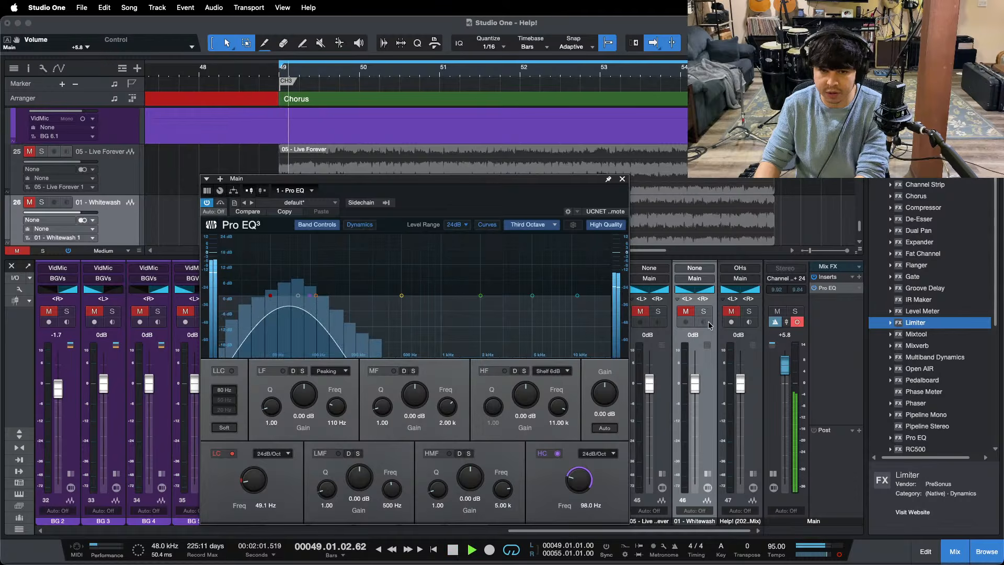
left_click(705, 313)
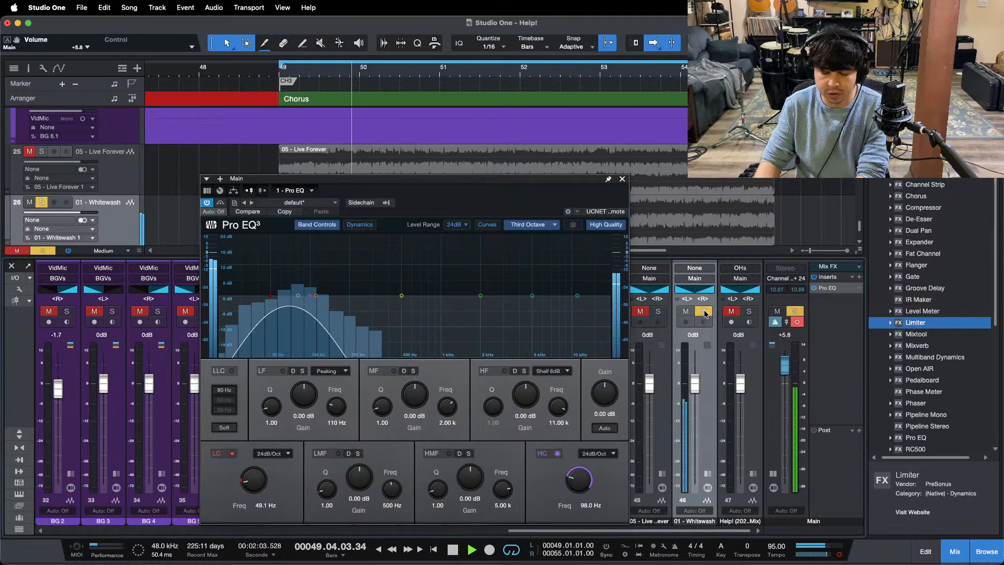
left_click(704, 313)
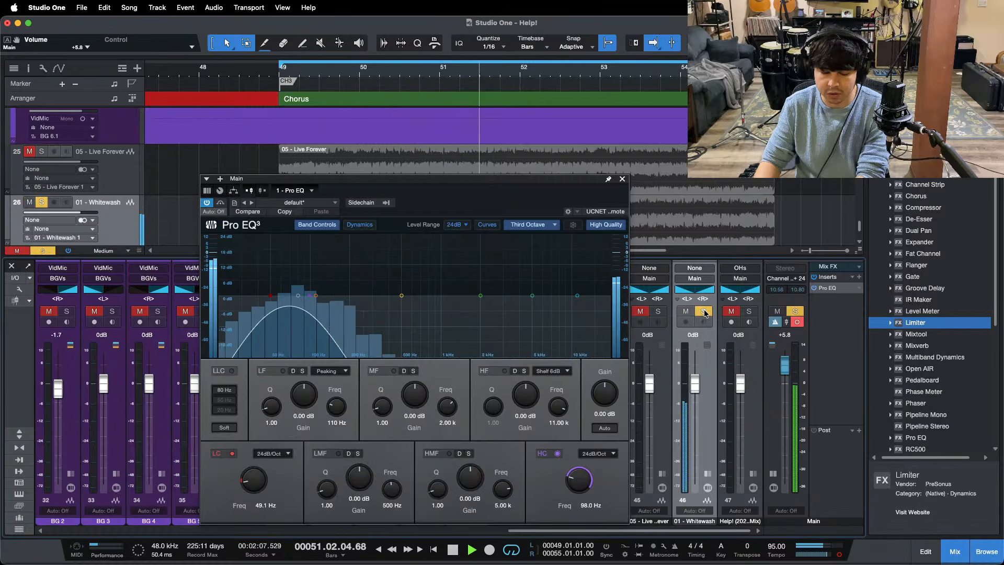
key("space")
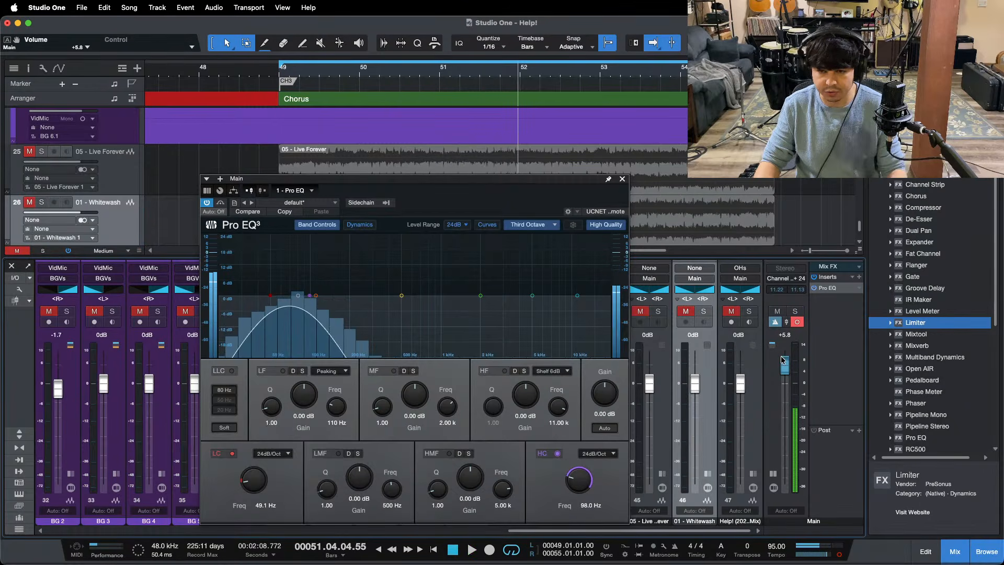
Step: Reset the Main level to 0 dB, and in its Pro EQ move the low cut to 7.96 kHz and disable the high cut
left_click(785, 365, "alt")
left_click_drag(271, 296, 551, 300)
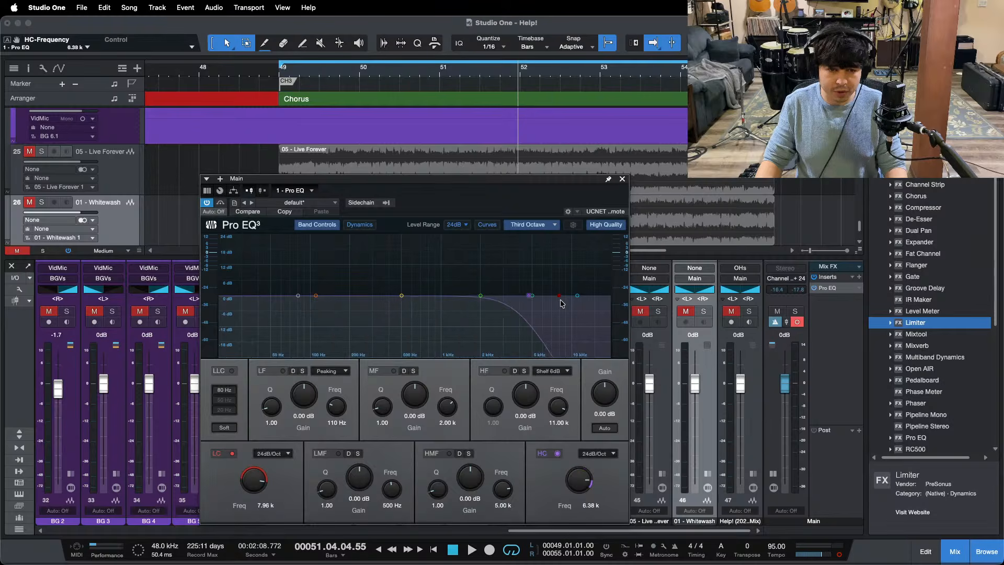
left_click_drag(577, 296, 578, 299)
double_click(572, 297)
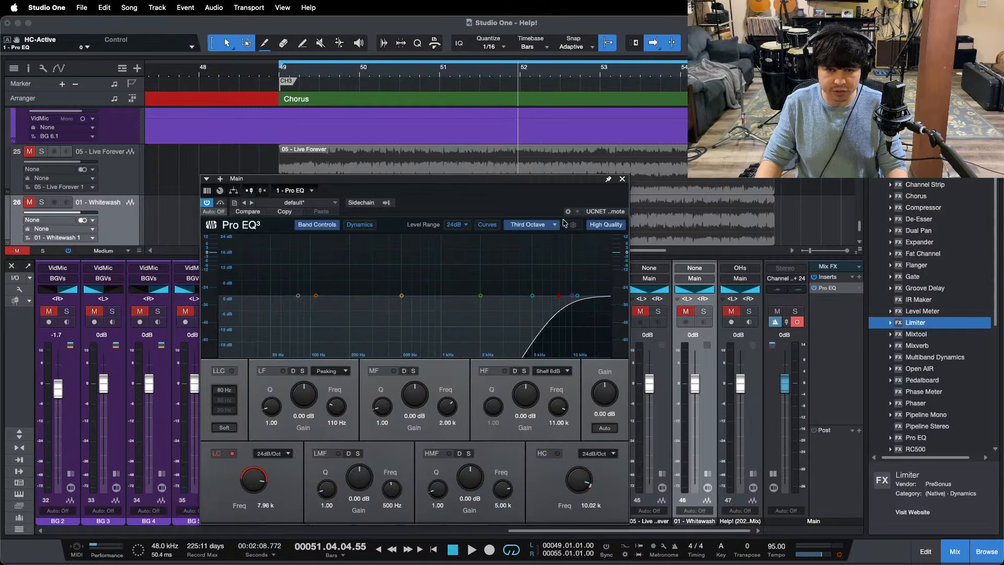
Step: Return to the chorus loop start at bar 49 and play the mix through the Main high-pass filter
left_click(549, 547)
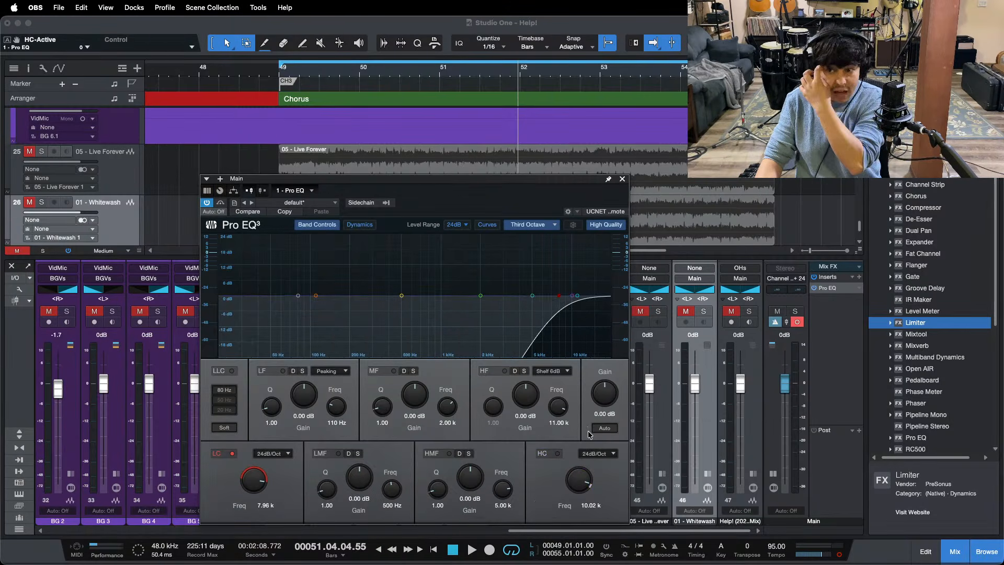
left_click(979, 500)
key("comma")
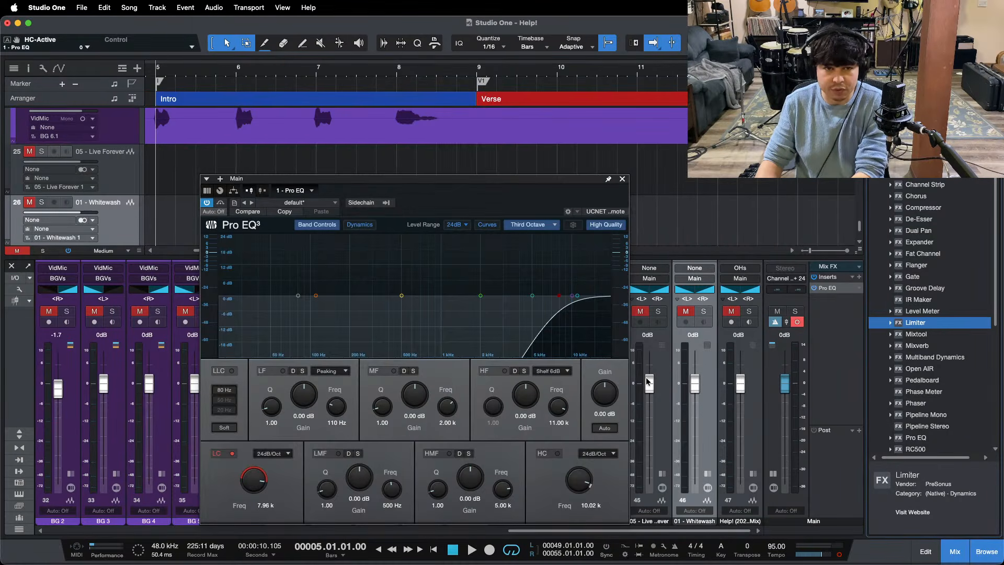
key("KP_1")
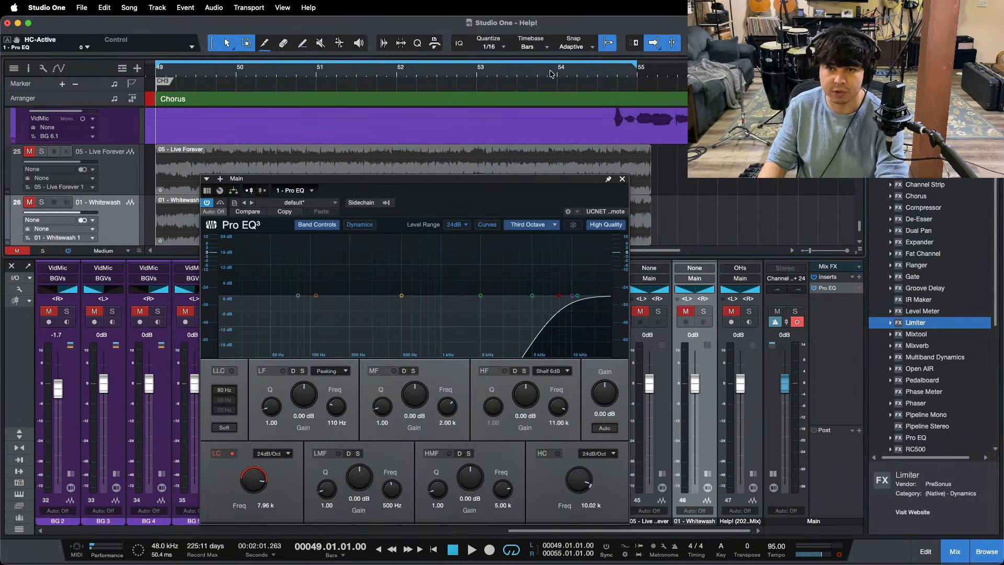
left_click_drag(514, 78, 586, 77)
key("space")
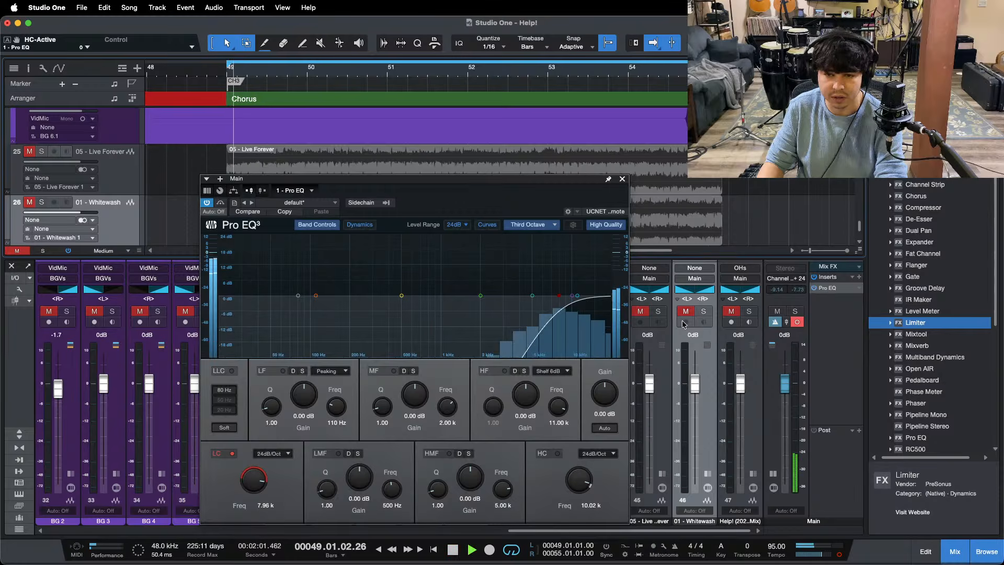
Step: Alternate the Help! reference mix's solo to compare its filtered high end with the current mix
left_click(750, 312)
key("KP_1")
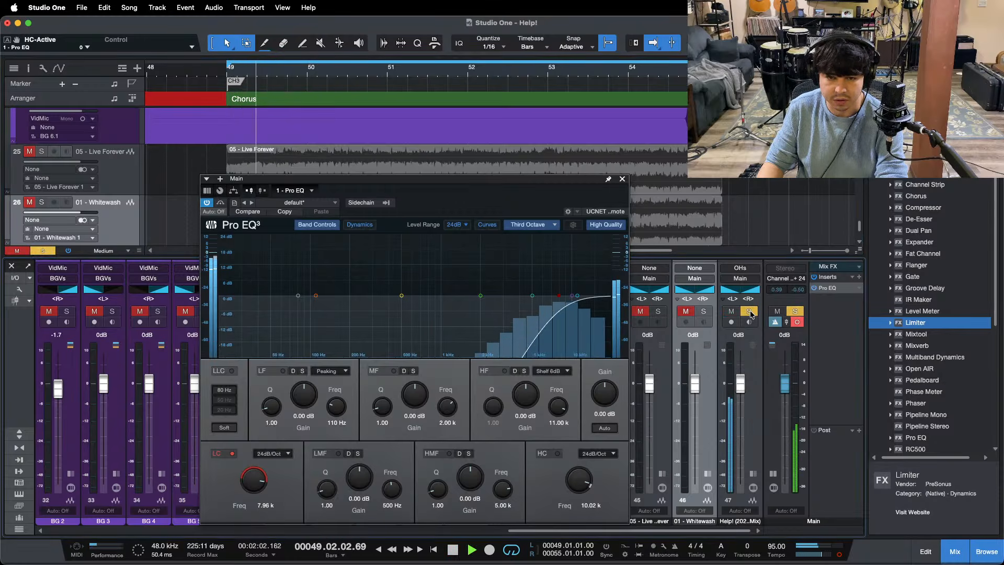
left_click(750, 312)
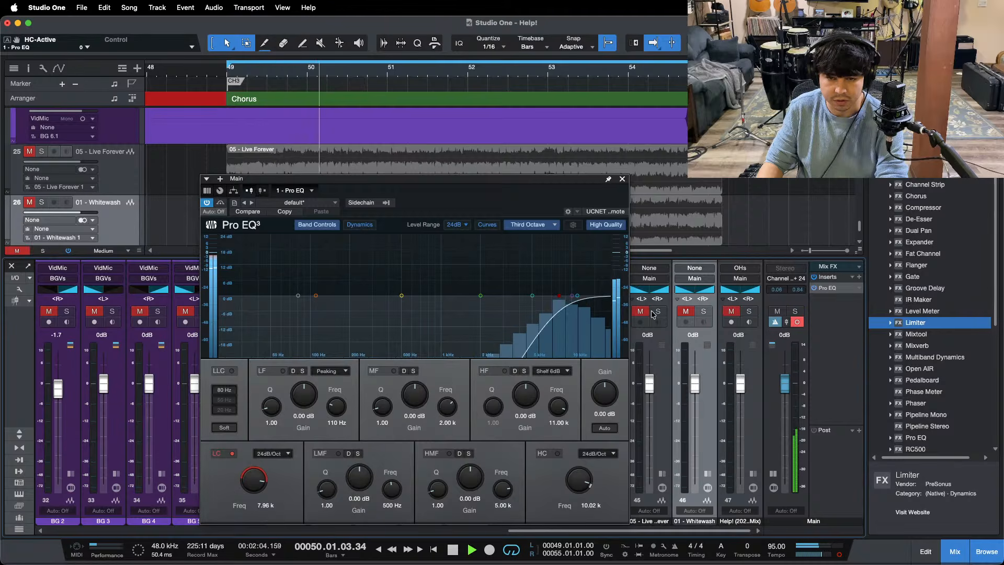
left_click(750, 312)
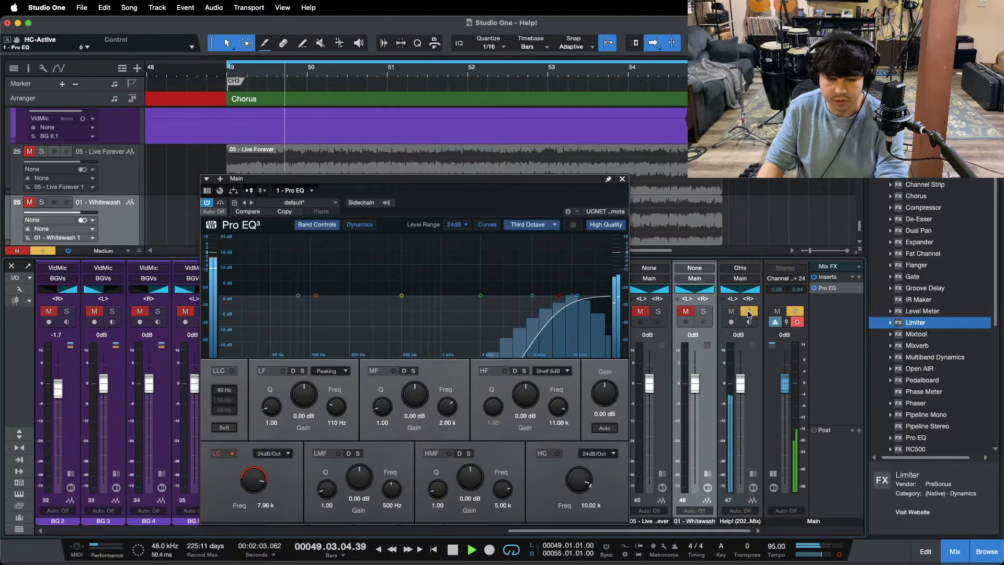
left_click(750, 312)
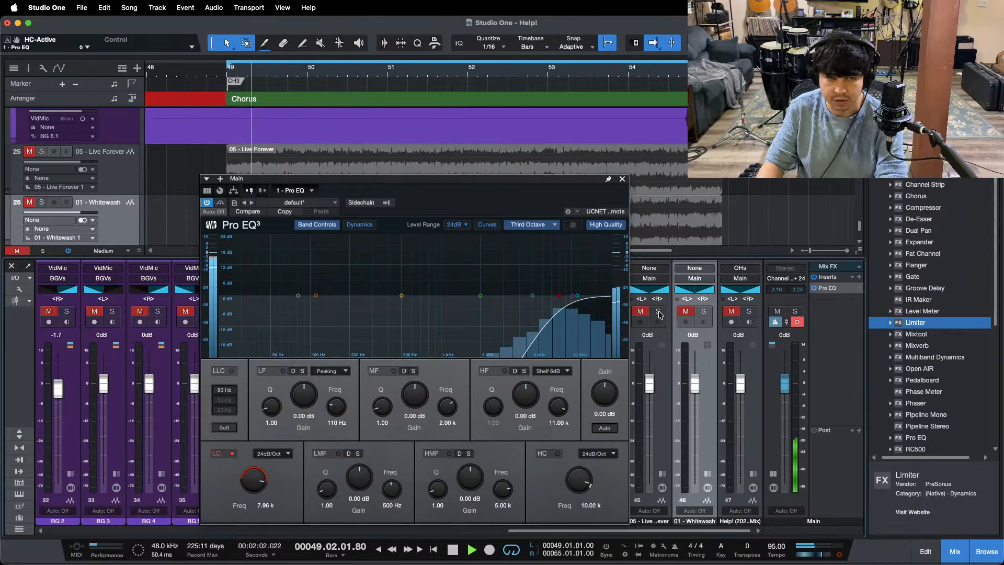
Step: Alternate the 05 - Live Forever solo to compare its filtered highs with the mix, then close the Main EQ window
left_click(658, 312)
left_click(658, 312)
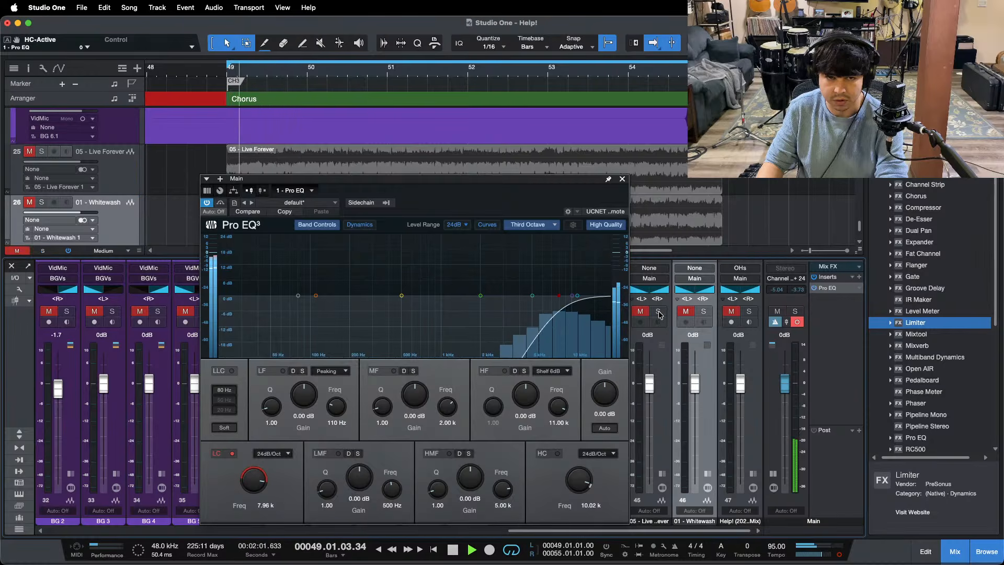
left_click(659, 313)
left_click(658, 313)
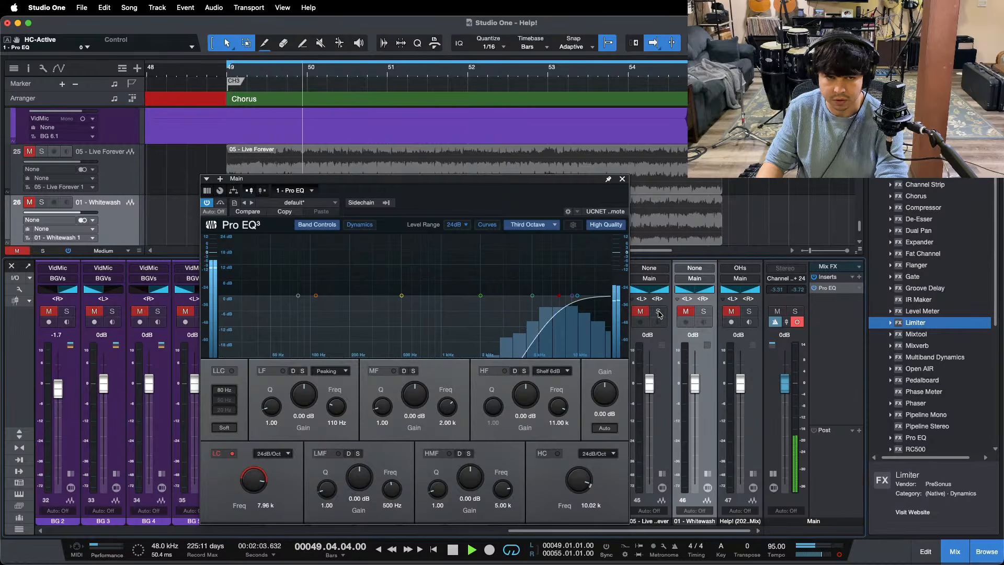
left_click(622, 180)
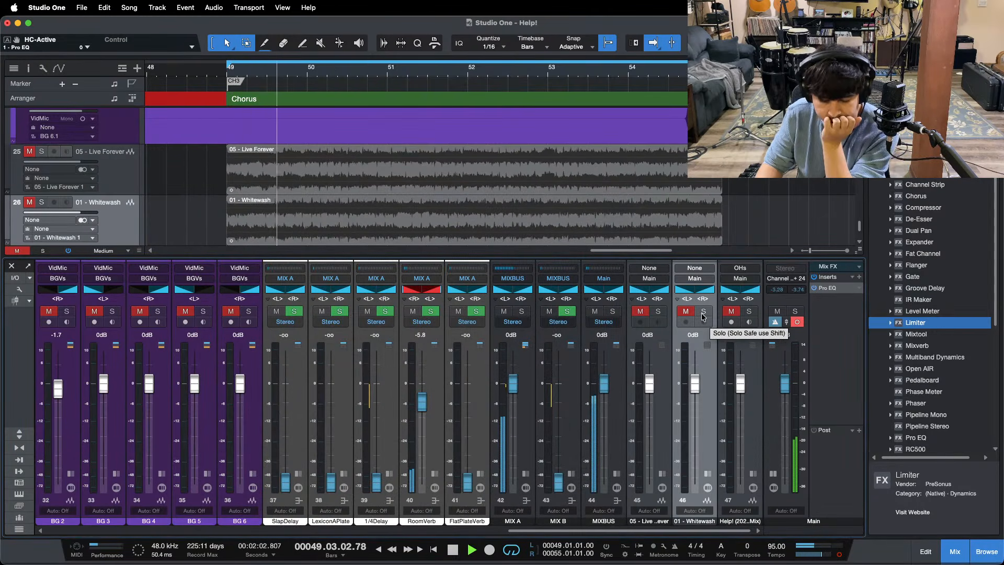
Step: Switch the 01 - Whitewash solo on and off to compare its filtered highs with the mix
left_click(703, 311)
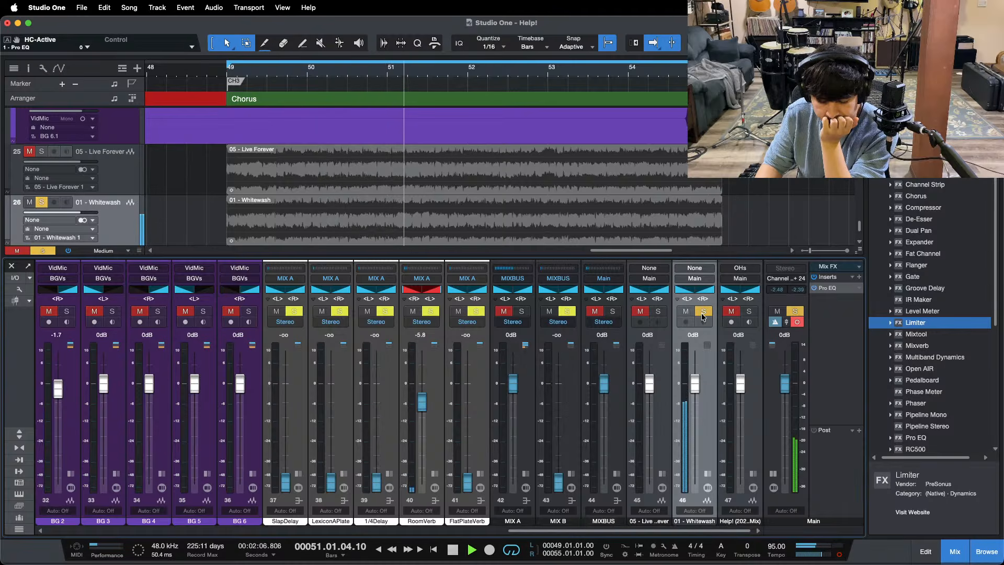
left_click(703, 312)
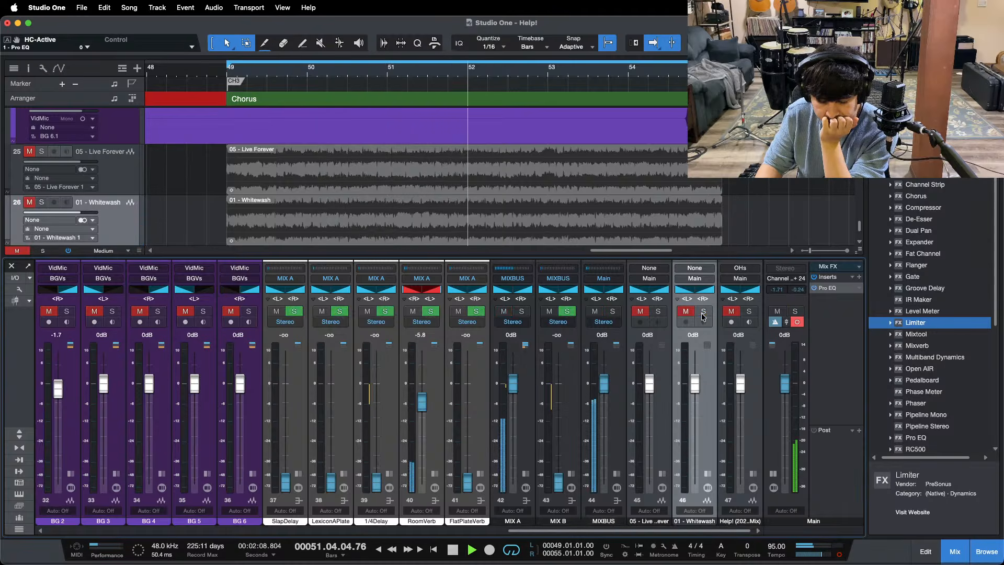
left_click(703, 313)
left_click(703, 313)
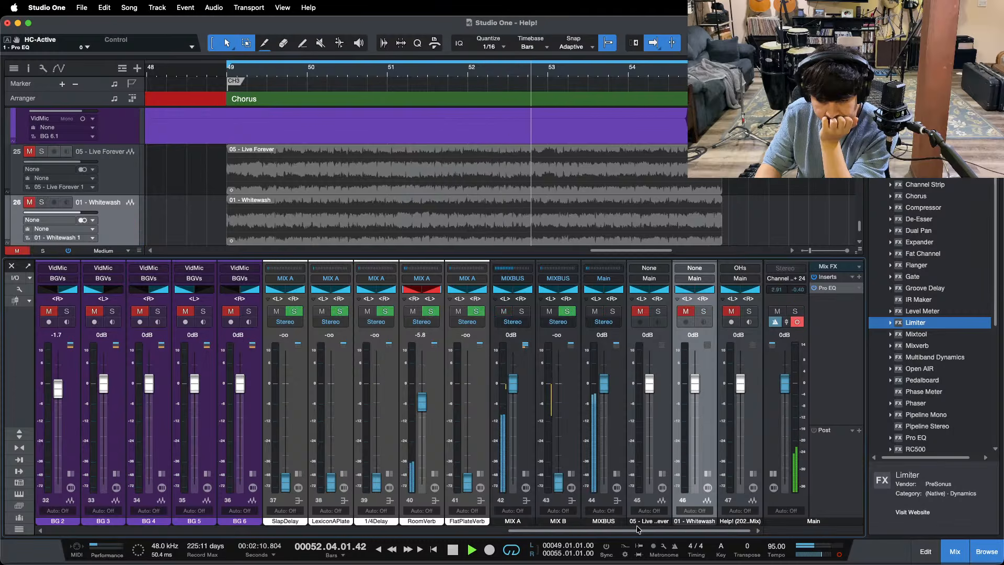
Step: Open the first Pro EQ on the KickLvl bus and raise its 9.00 kHz HF gain to 20.64 dB
left_click_drag(638, 529, 168, 529)
left_click(279, 311)
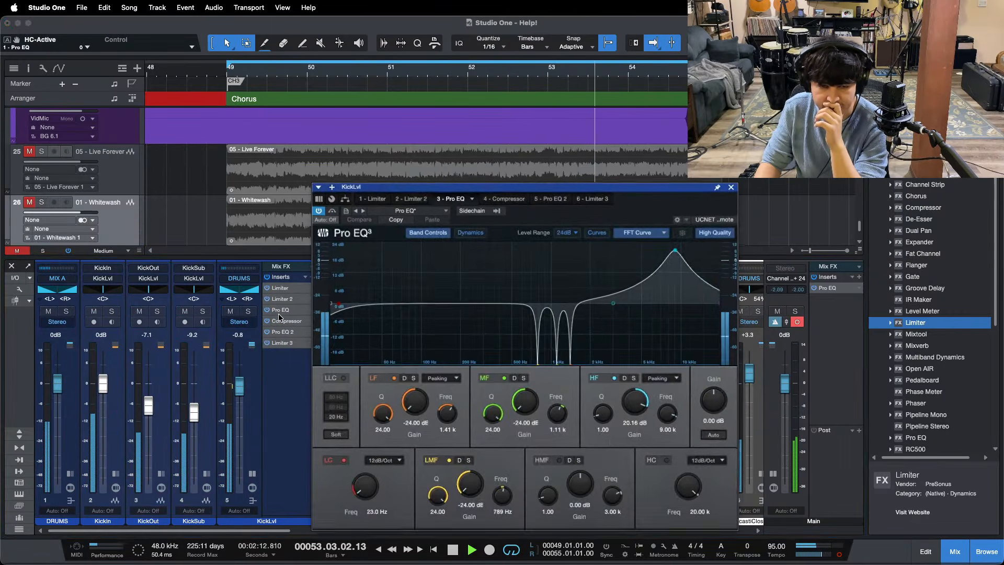
left_click_drag(637, 404, 637, 403)
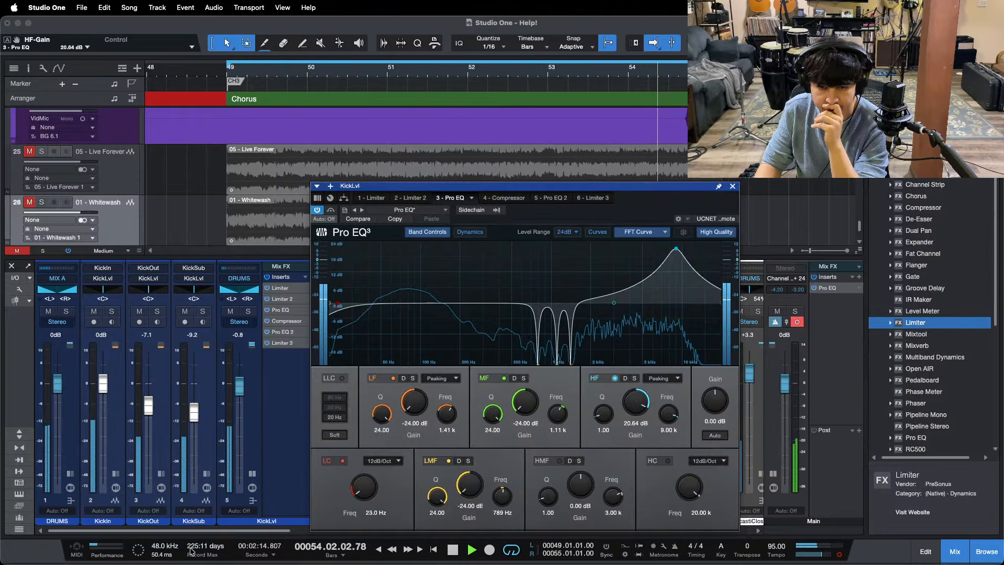
Step: Move the KickLvl EQ window clear of the reference channels and compare the kick's highs with 01 - Whitewash
left_click_drag(197, 531, 659, 530)
left_click_drag(654, 206, 550, 196)
left_click(704, 311)
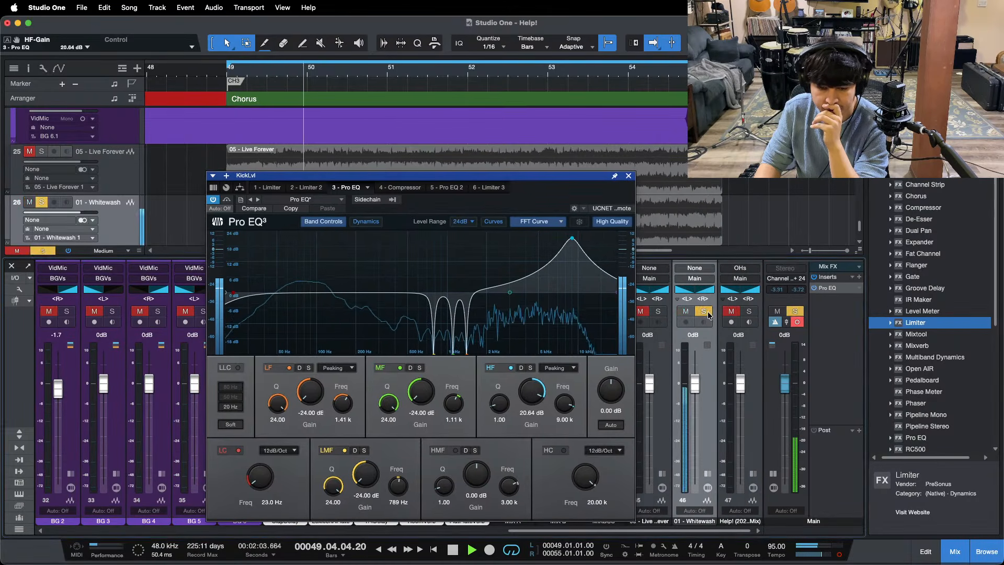
left_click(708, 314)
Step: Raise the KickLvl EQ's HF gain to 21.12 dB and compare the result with 01 - Whitewash using its solo switch
left_click_drag(532, 393, 533, 392)
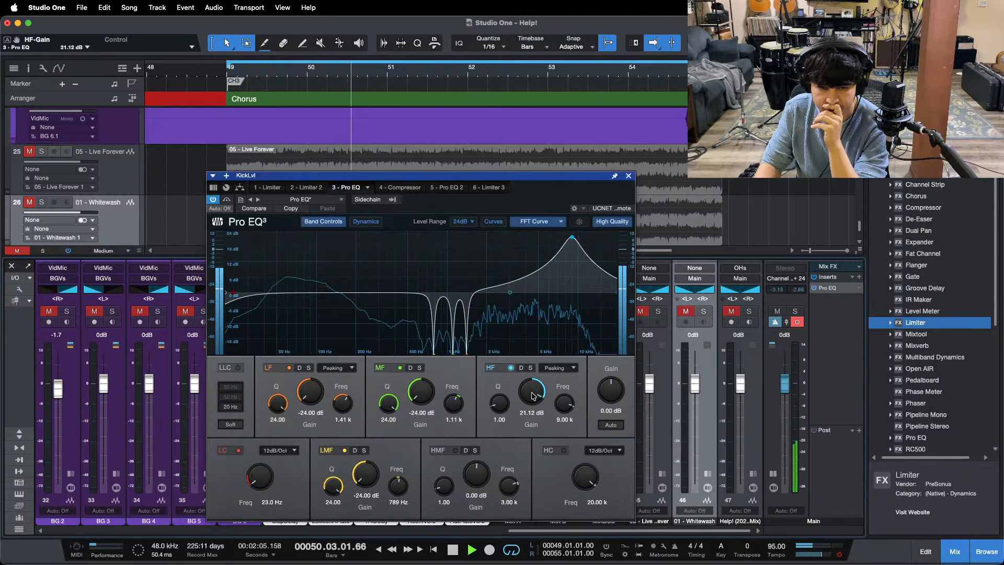
left_click(704, 313)
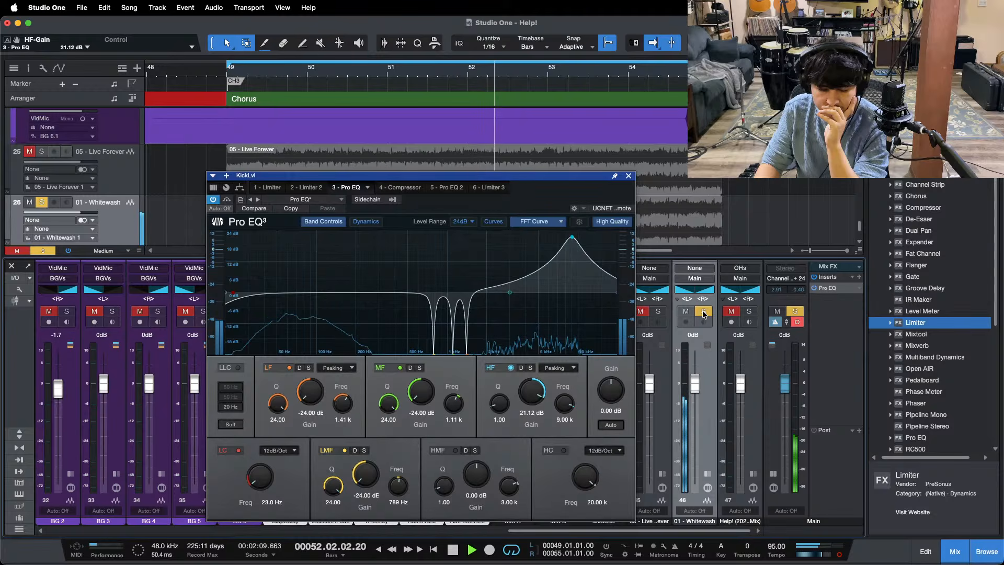
left_click(704, 312)
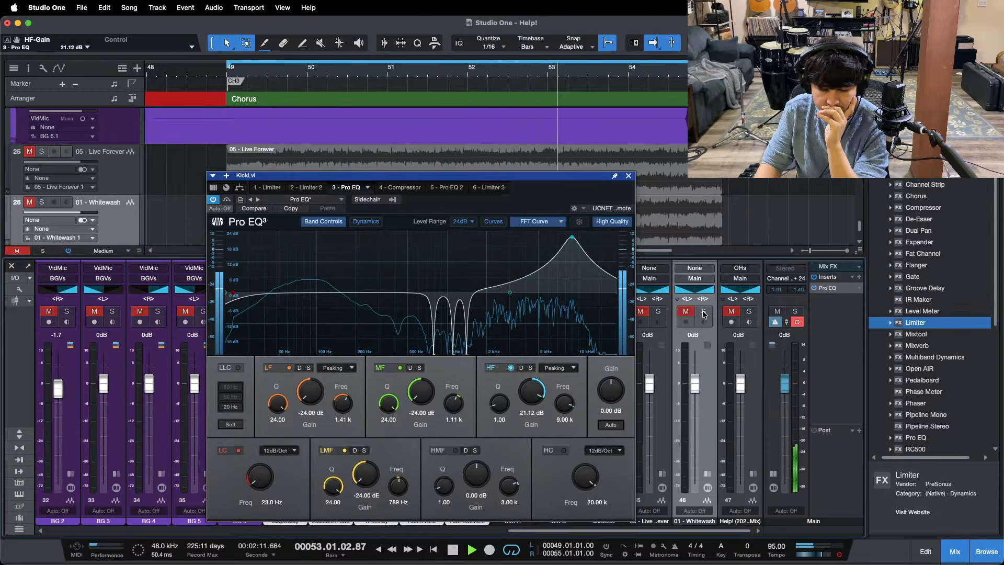
left_click(703, 312)
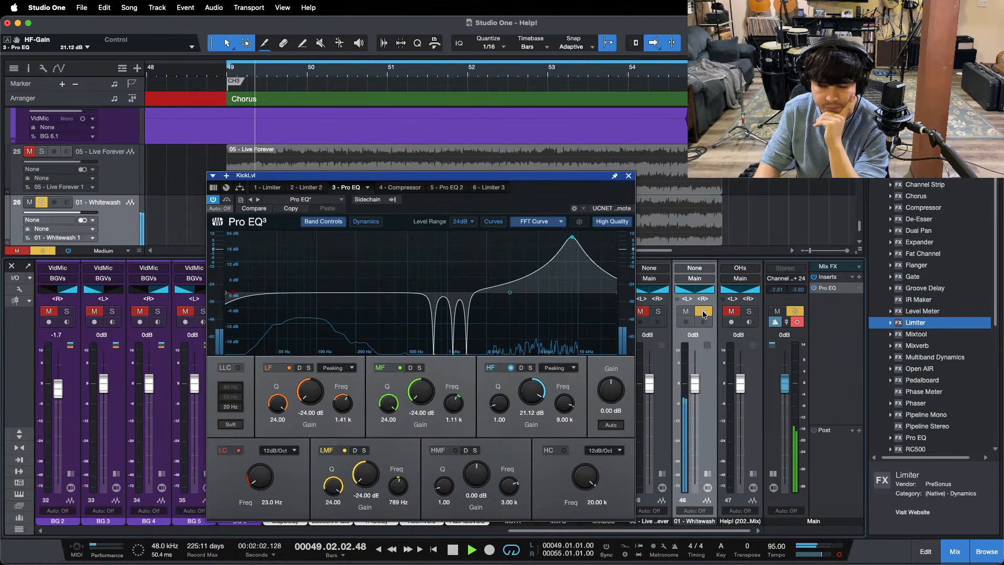
Step: Alternate the solos of 01 - Whitewash and the Help! mix reference to compare their highs with the current mix
left_click(704, 312)
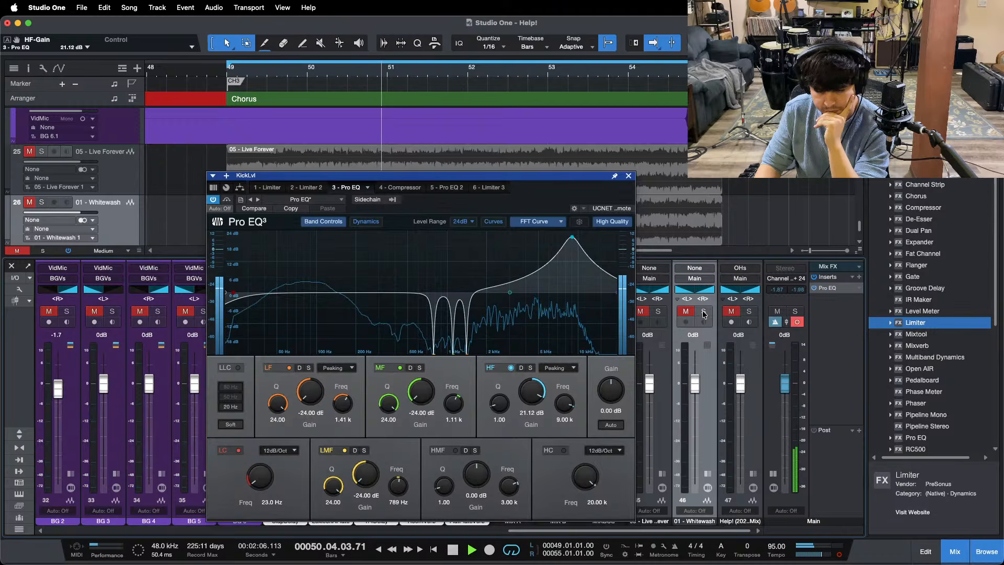
left_click(703, 312)
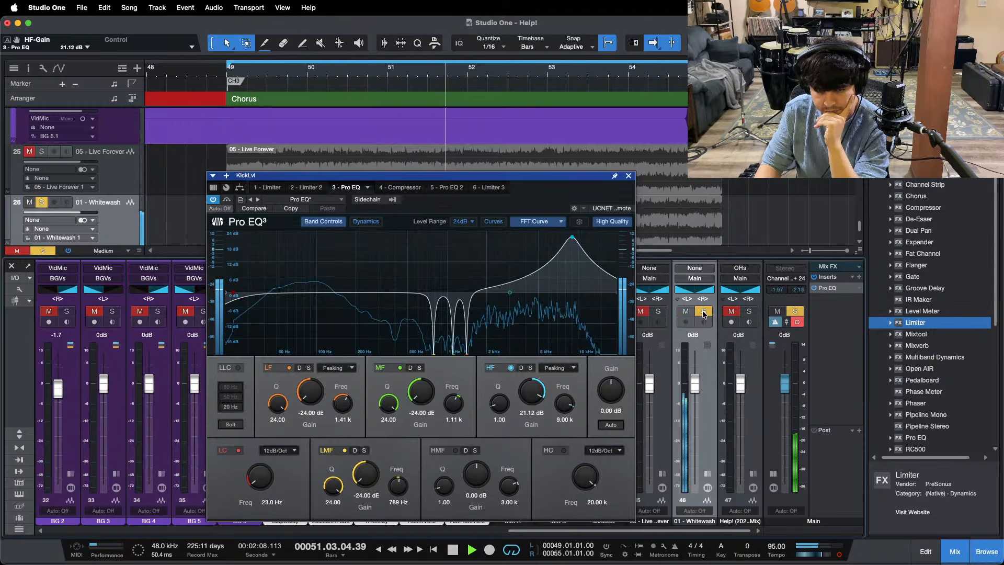
left_click(704, 312)
left_click(749, 312)
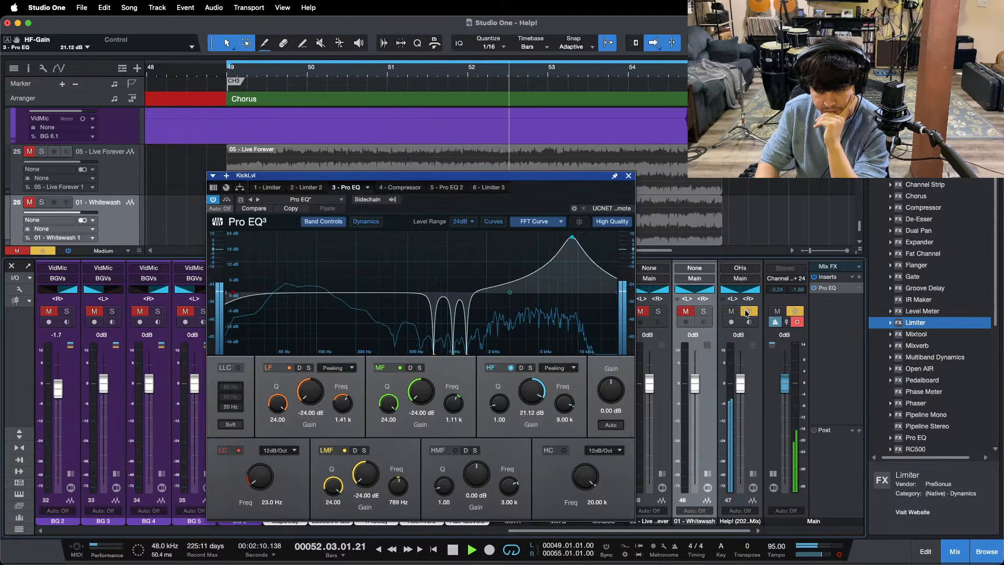
left_click(748, 312)
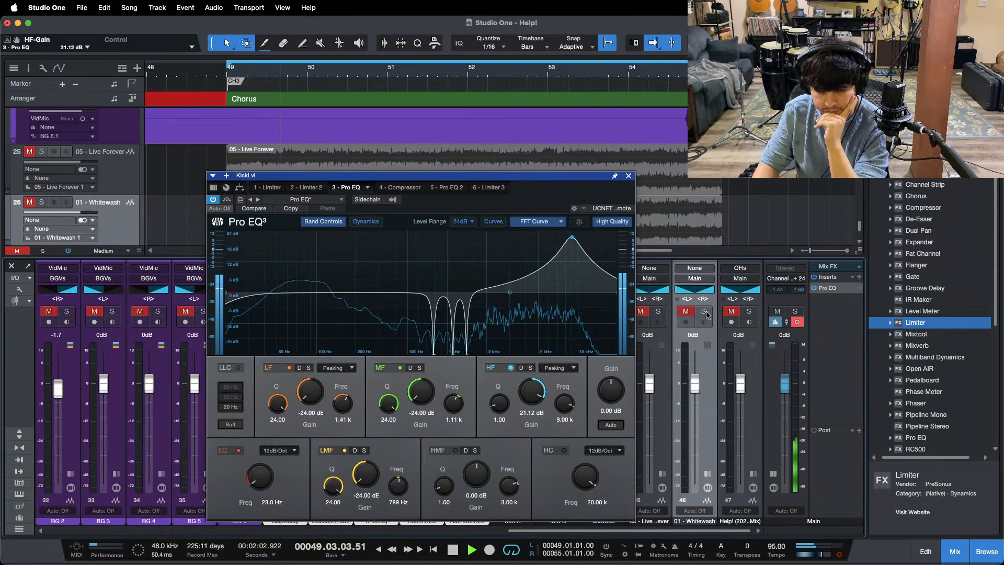
left_click(705, 312)
left_click(704, 312)
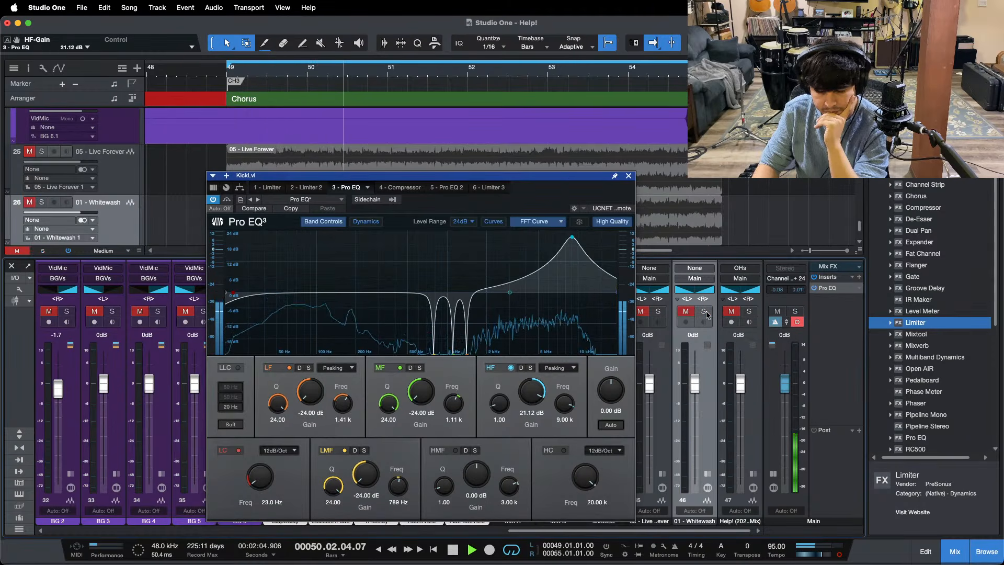
left_click(705, 313)
left_click(704, 312)
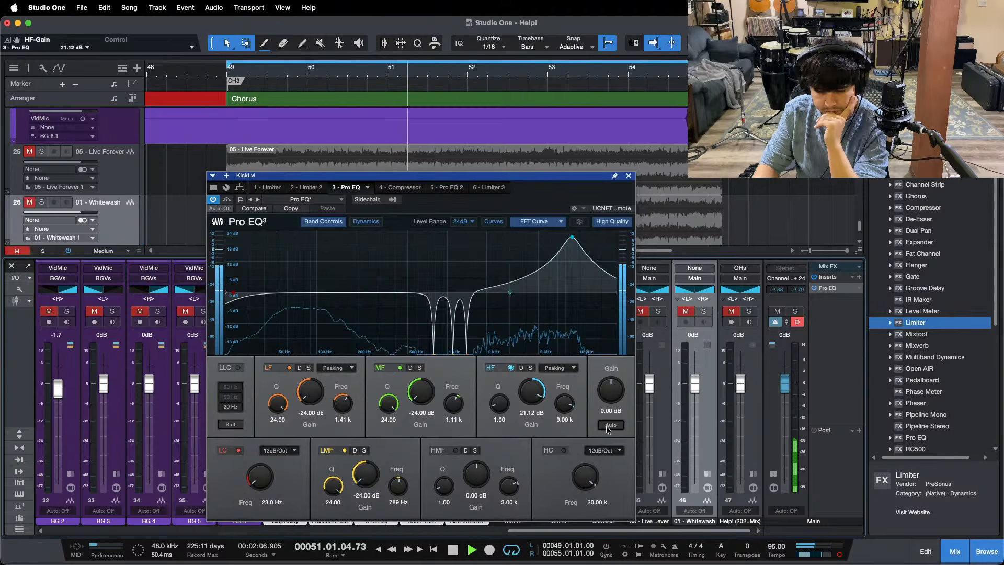
Step: Open the first Pro EQ on the SnareLvl bus and raise its 9.00 kHz HF gain to 7.68 dB
left_click_drag(515, 530, 146, 494)
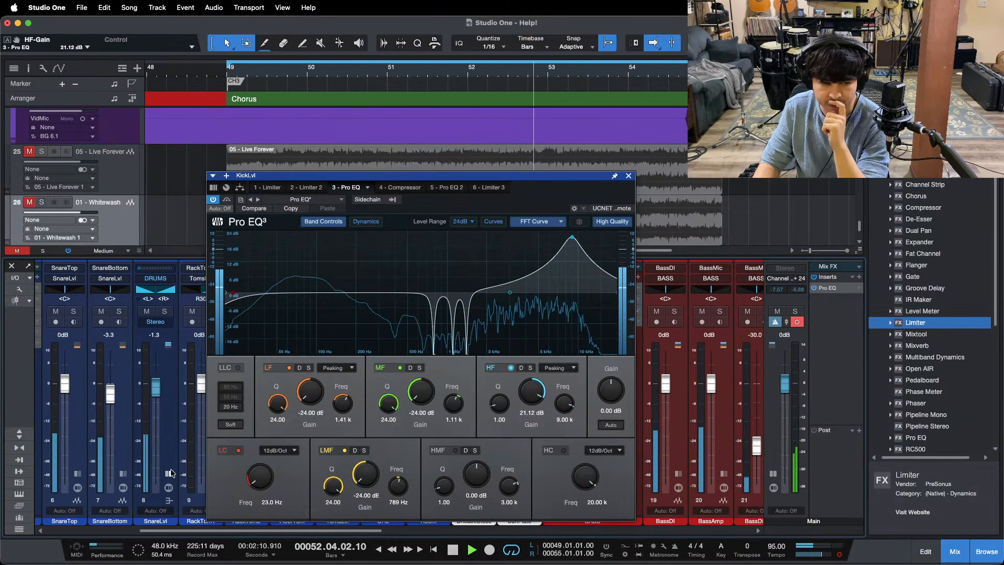
double_click(146, 497)
double_click(196, 309)
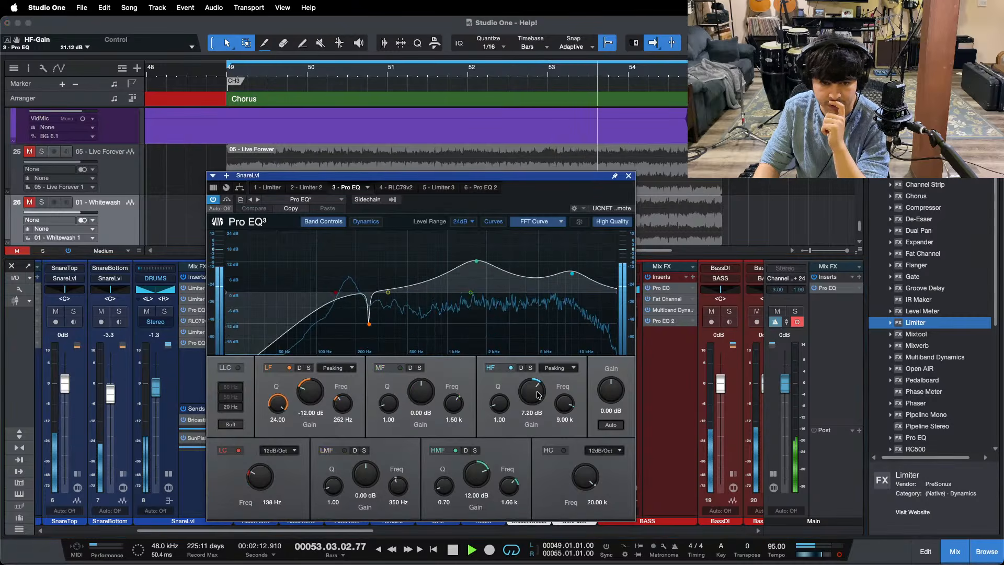
left_click_drag(532, 391, 532, 390)
Step: Solo and unsolo 01 - Whitewash to compare its highs with the brighter snare in the mix
left_click_drag(354, 534, 731, 531)
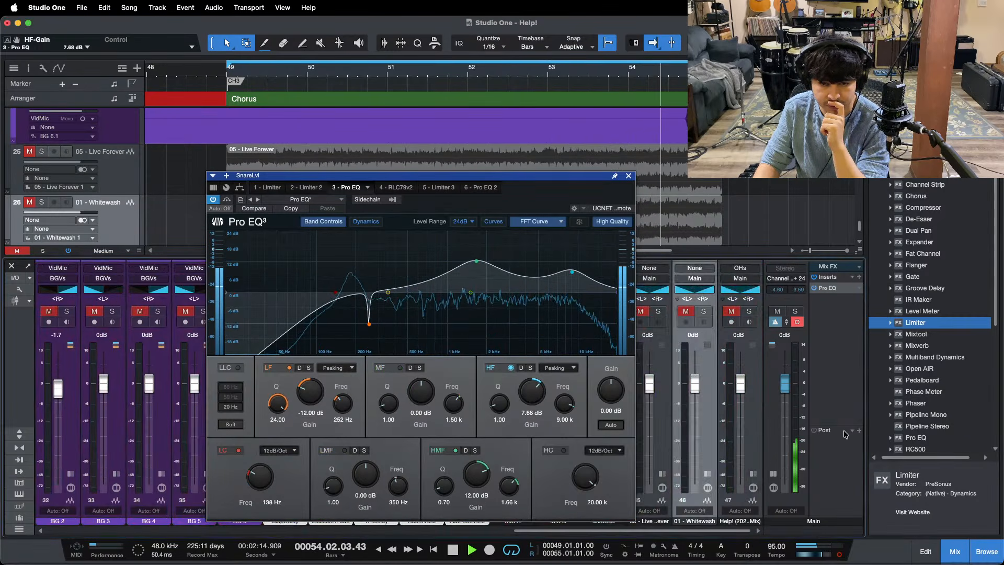
left_click(703, 311)
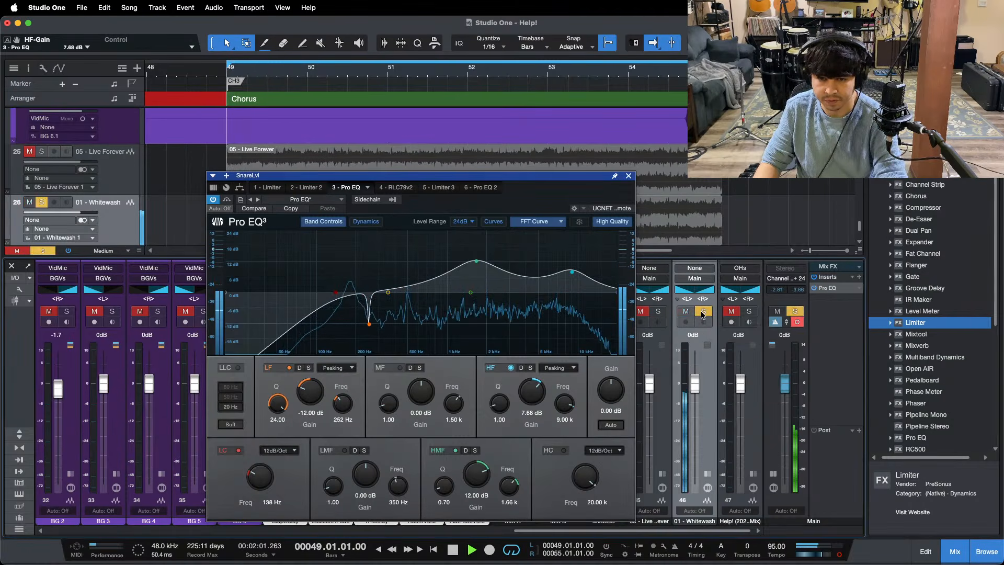
left_click(704, 312)
Step: Show the Main output's Pro EQ, switch the output to mono and compare the filtered highs with 05 - Live Forever
left_click(824, 289)
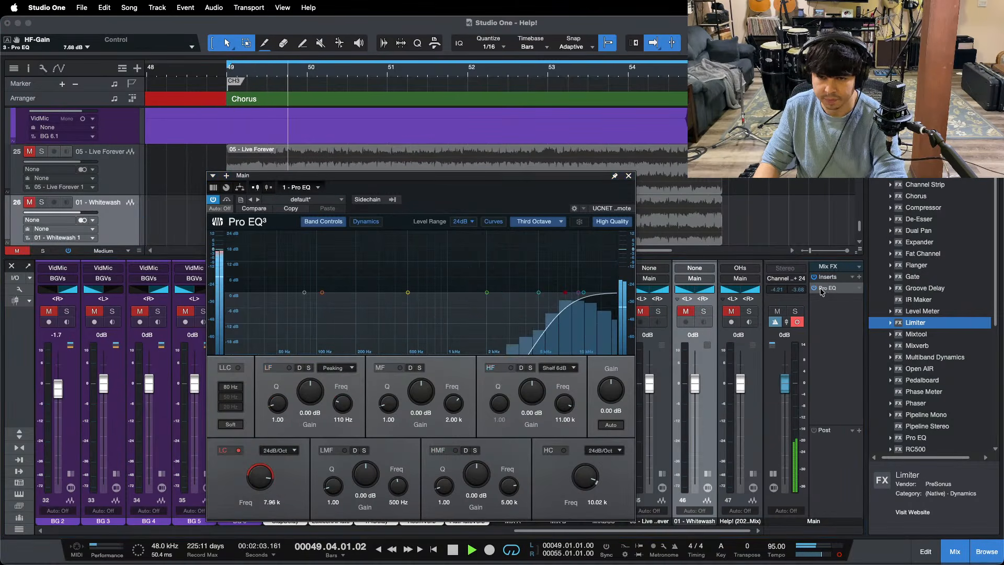
left_click(840, 557)
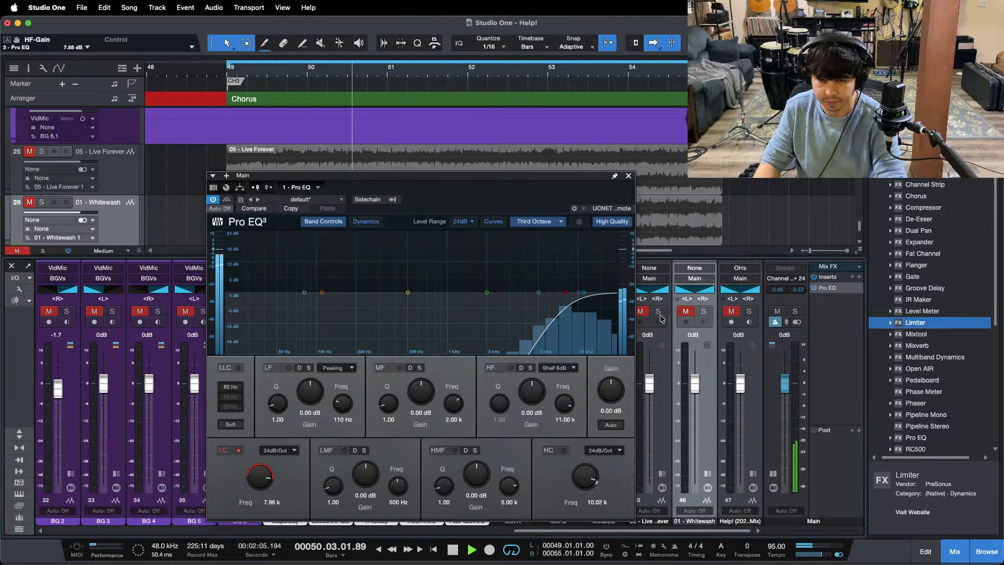
left_click(659, 312)
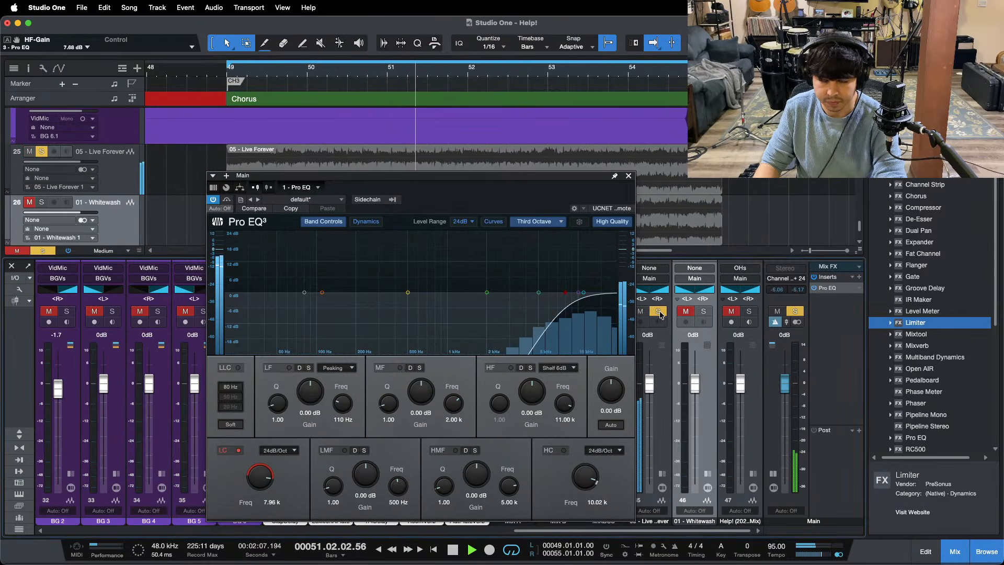
left_click(659, 312)
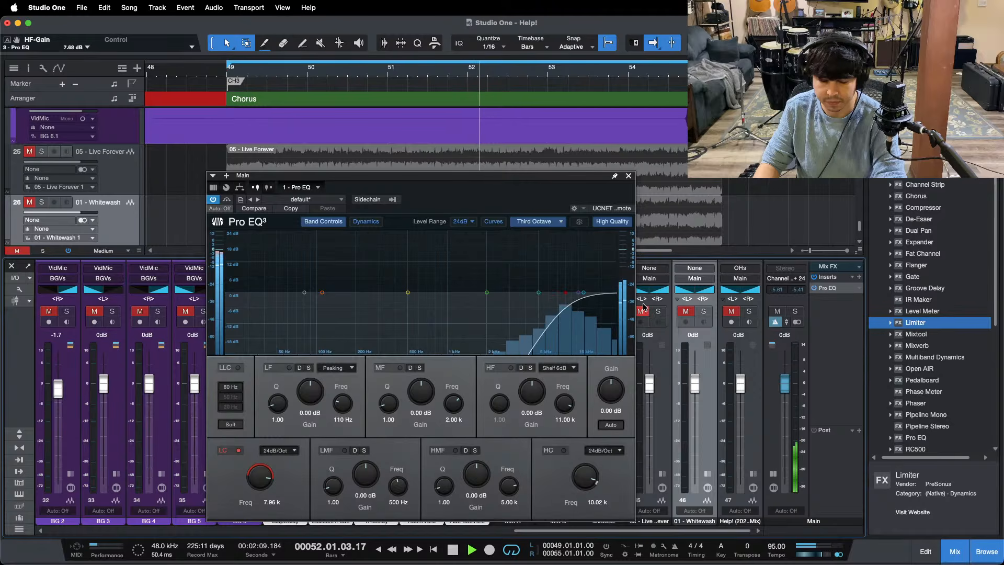
Step: Restore stereo output and limit the Main Pro EQ to the 5.02–10.02 kHz band using its low-cut and high-cut filters
left_click(563, 450)
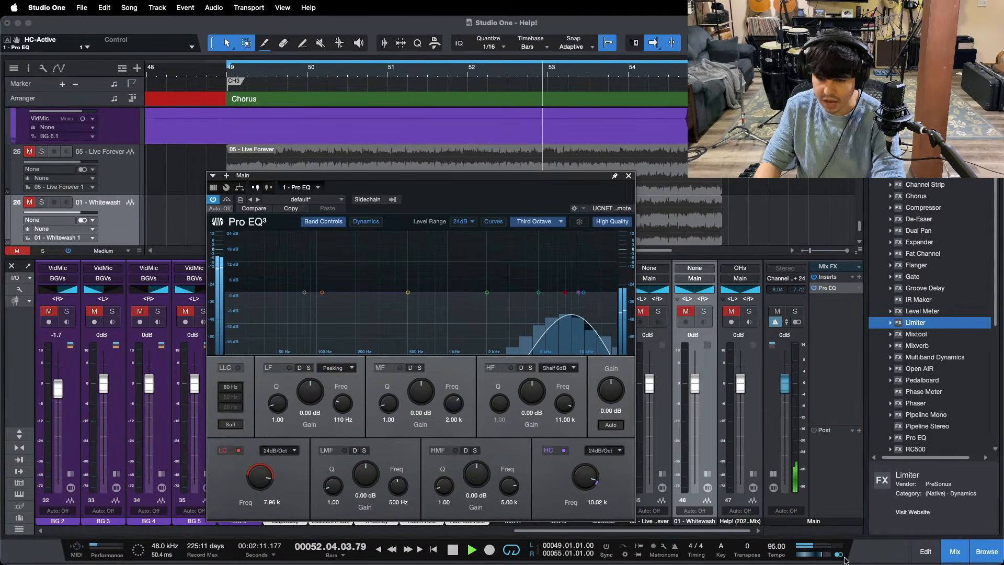
left_click(840, 555)
left_click_drag(262, 474, 264, 483)
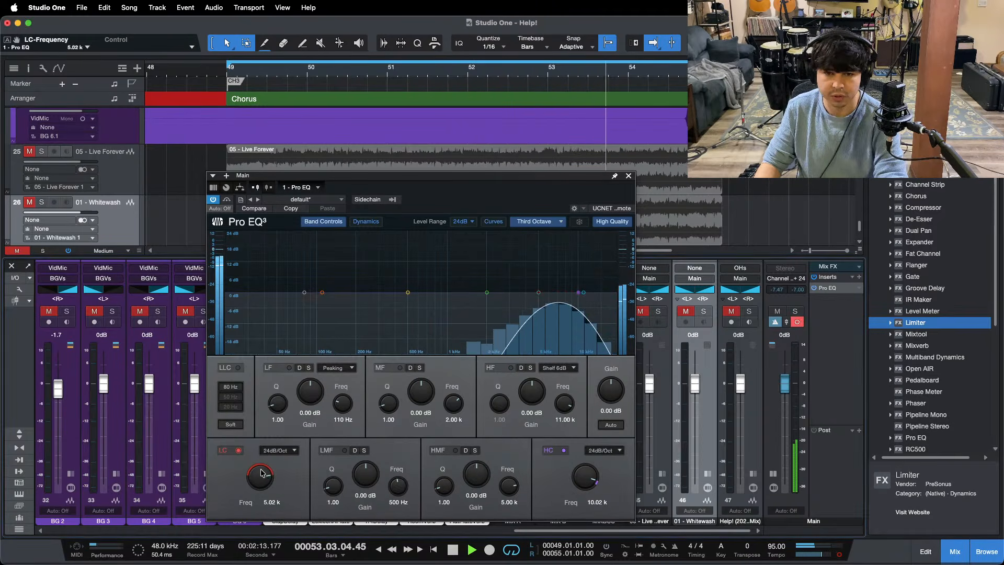
key("KP_1")
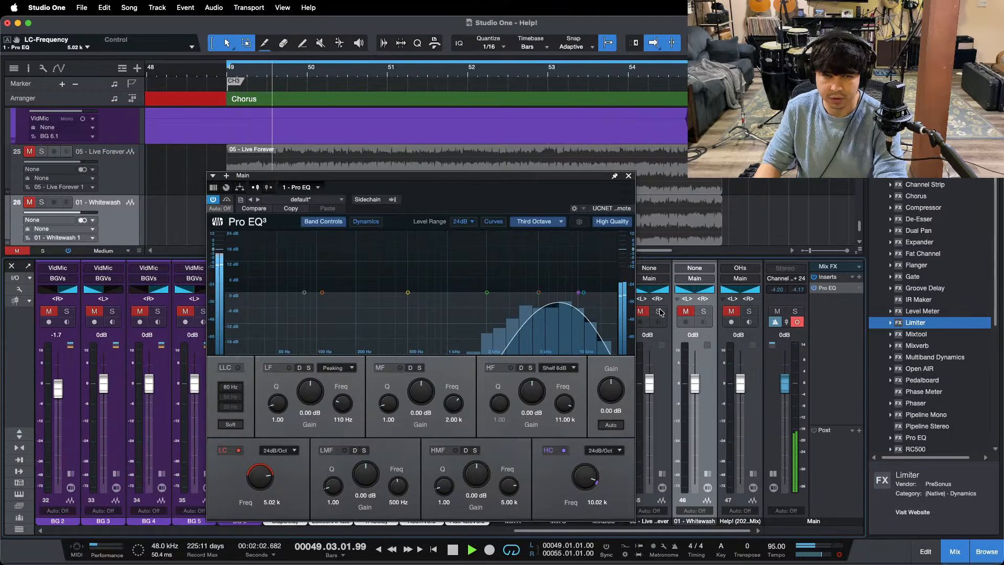
key("KP_1")
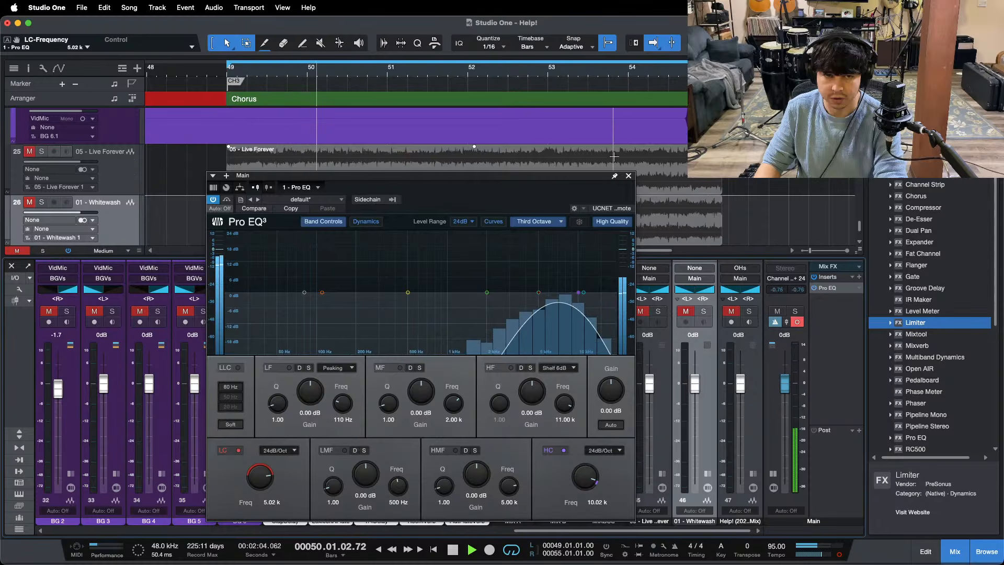
Step: Close the Main EQ window and repeatedly toggle the 01 - Whitewash solo to compare its 5–10 kHz band with the mix
left_click(628, 176)
key("KP_1")
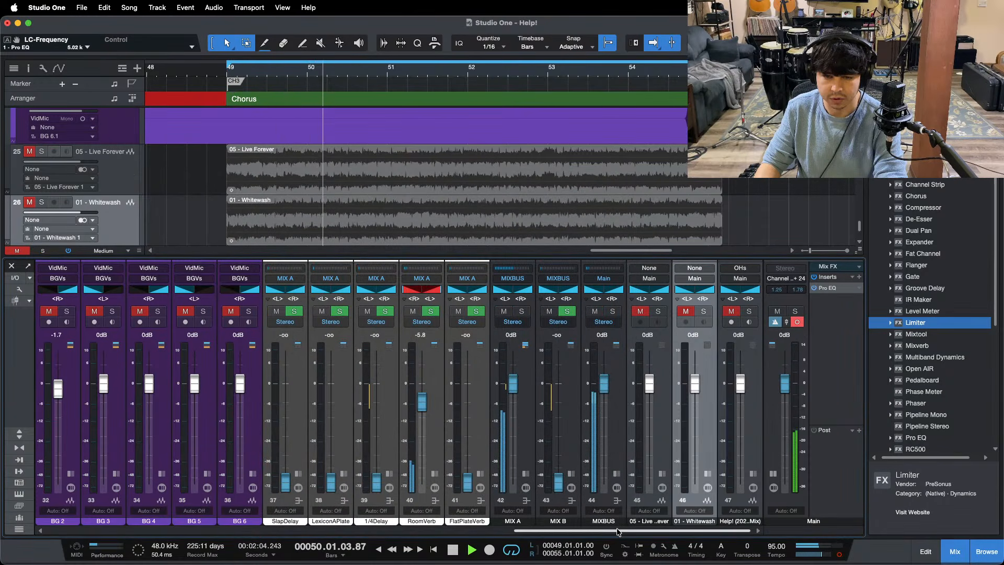
scroll(623, 521, "left", 10)
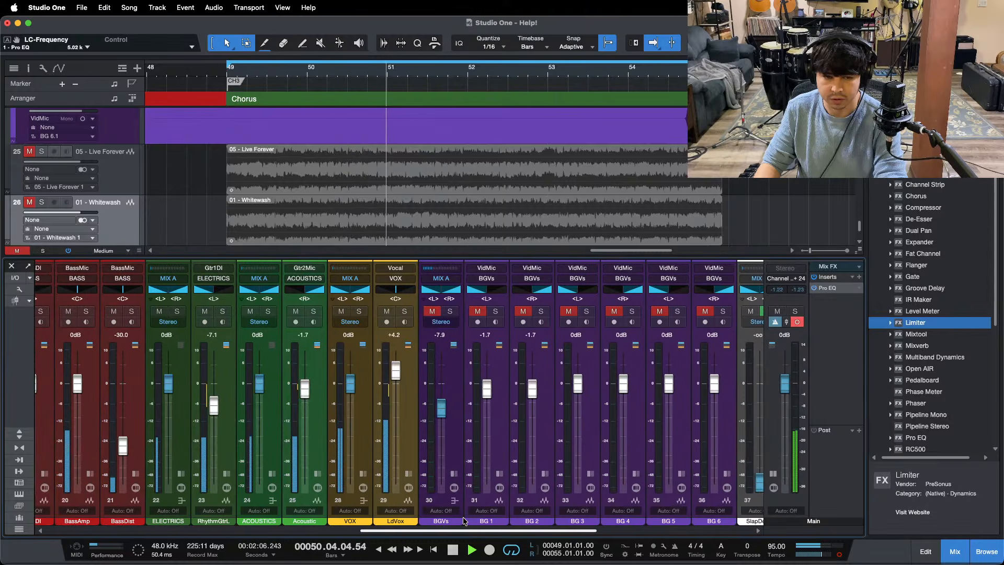
scroll(464, 521, "right", 10)
key("space")
key("space")
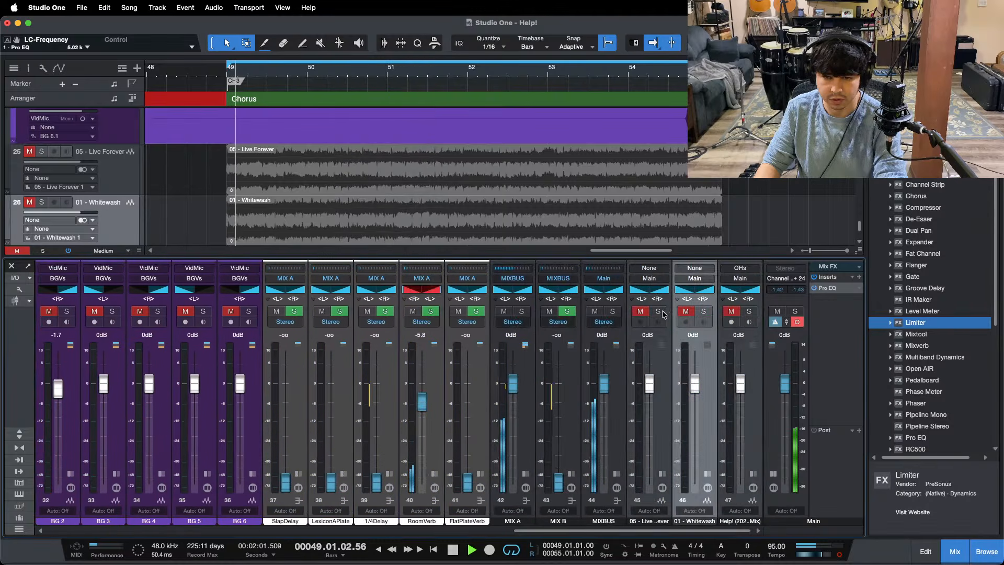
left_click(704, 312)
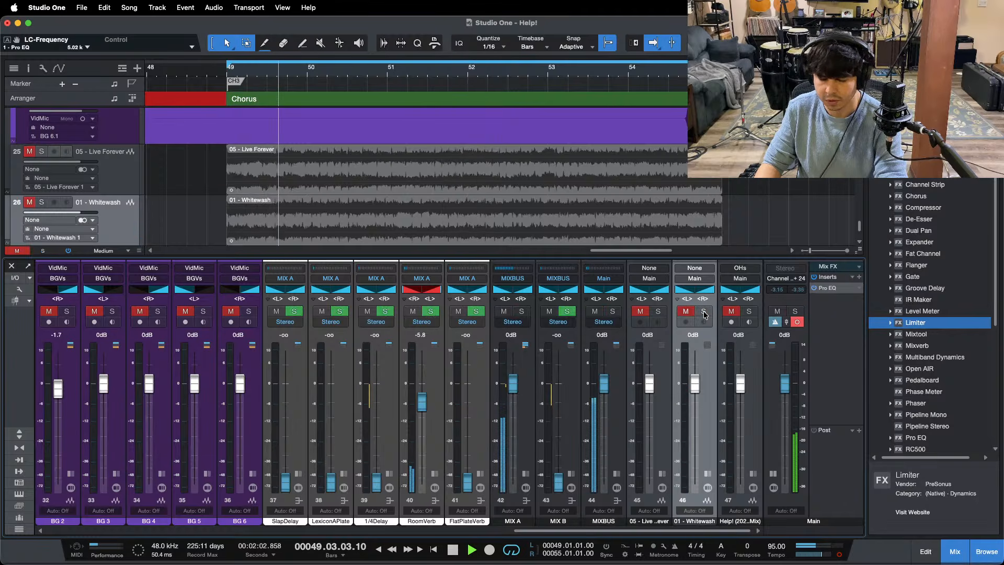
left_click(704, 312)
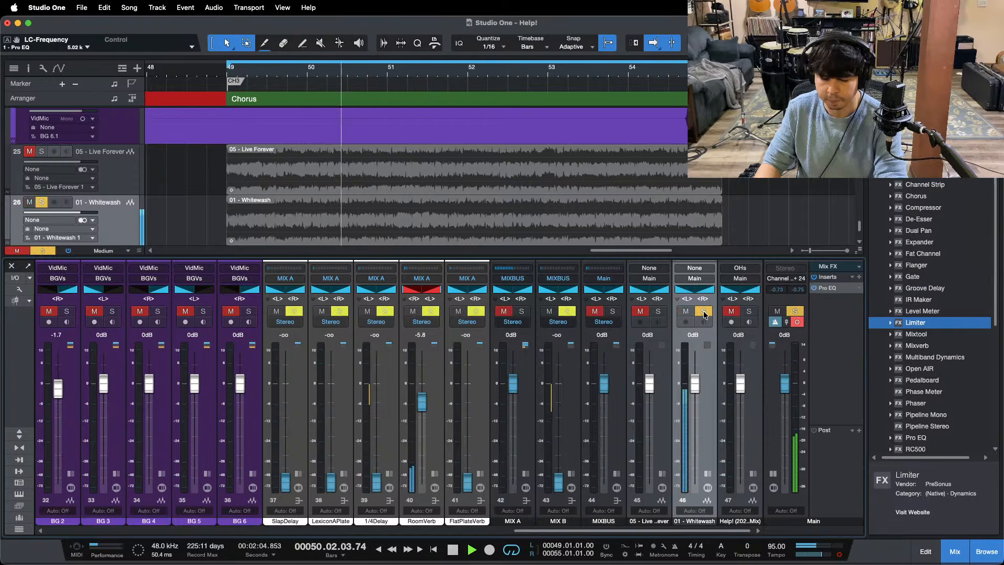
left_click(705, 311)
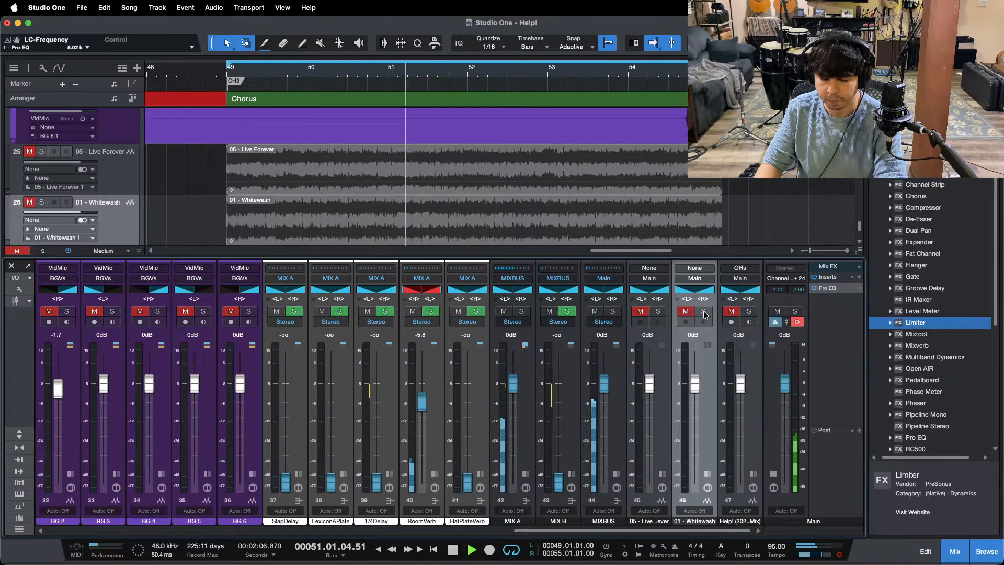
left_click(704, 312)
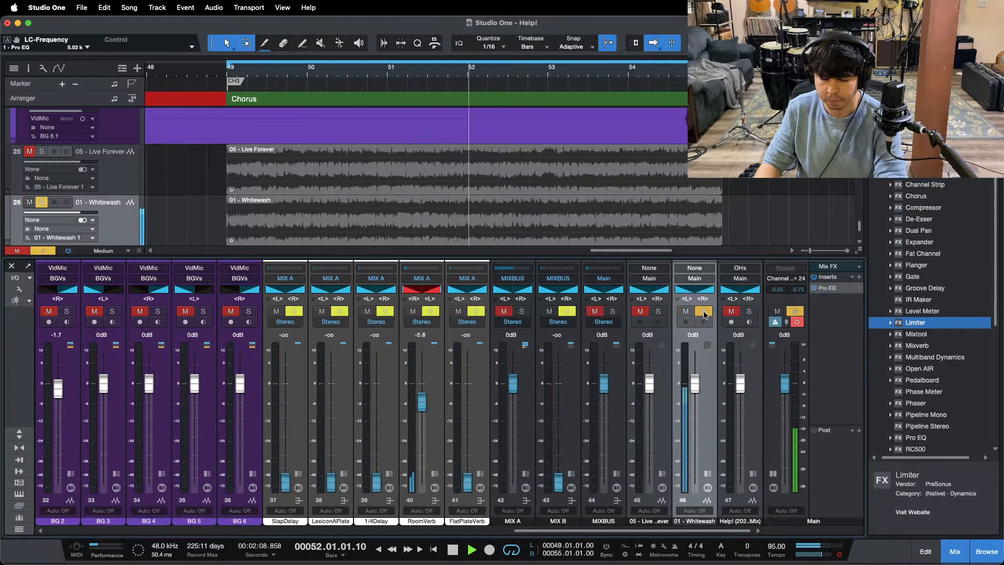
left_click(705, 311)
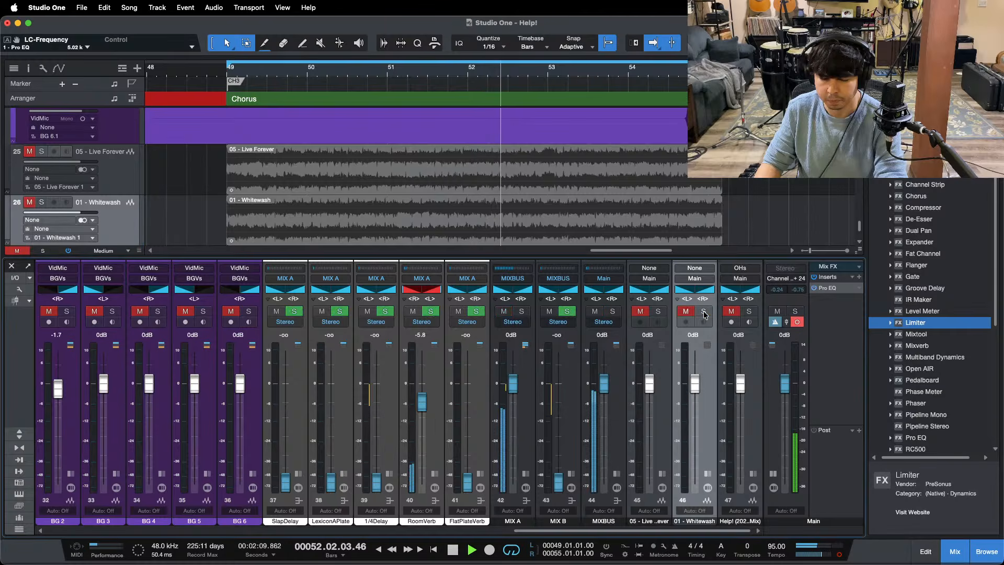
Step: Switch the main output to mono and compare the filtered band with 05 - Live Forever using its solo switch
left_click(840, 555)
key("KP_1")
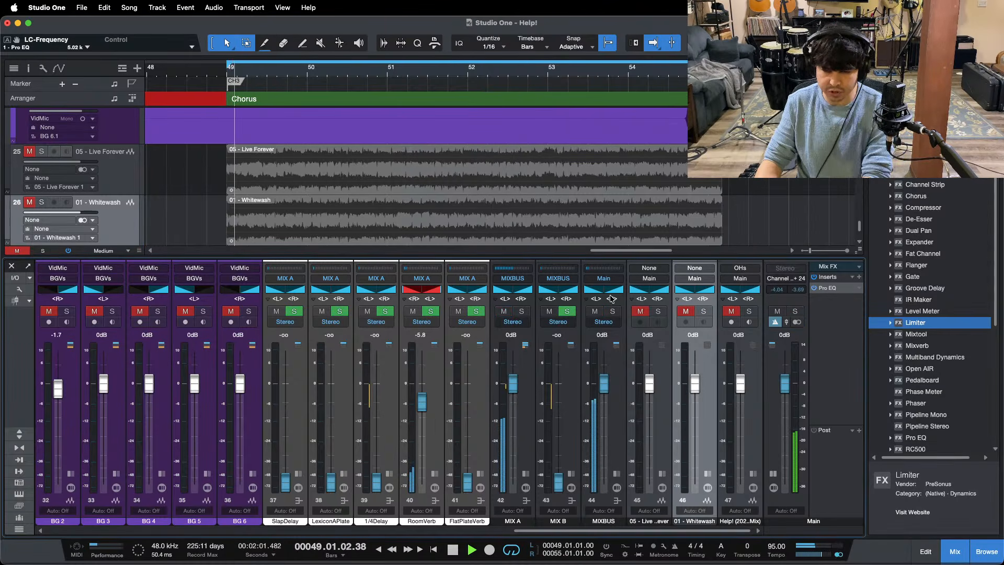
left_click(659, 312)
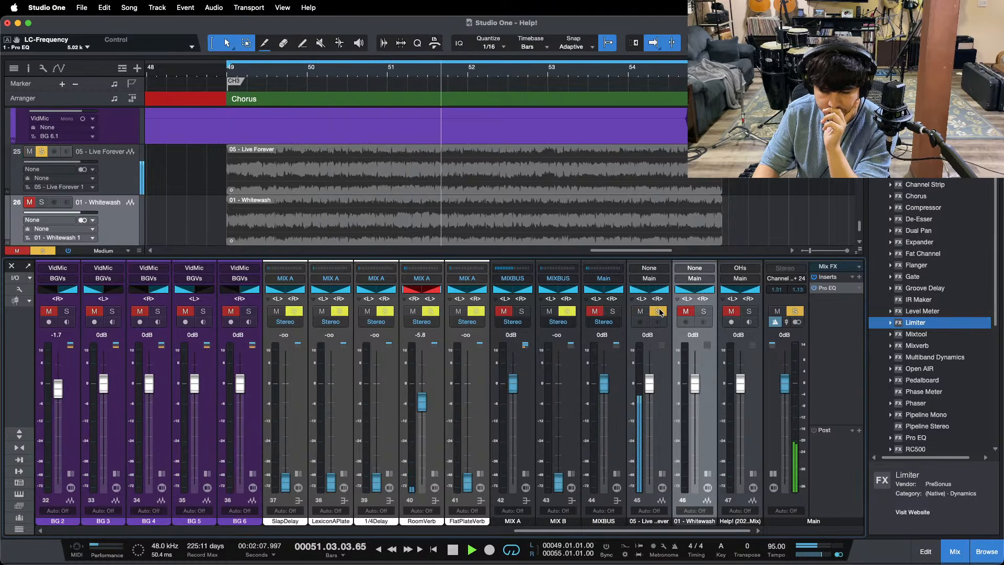
left_click(659, 312)
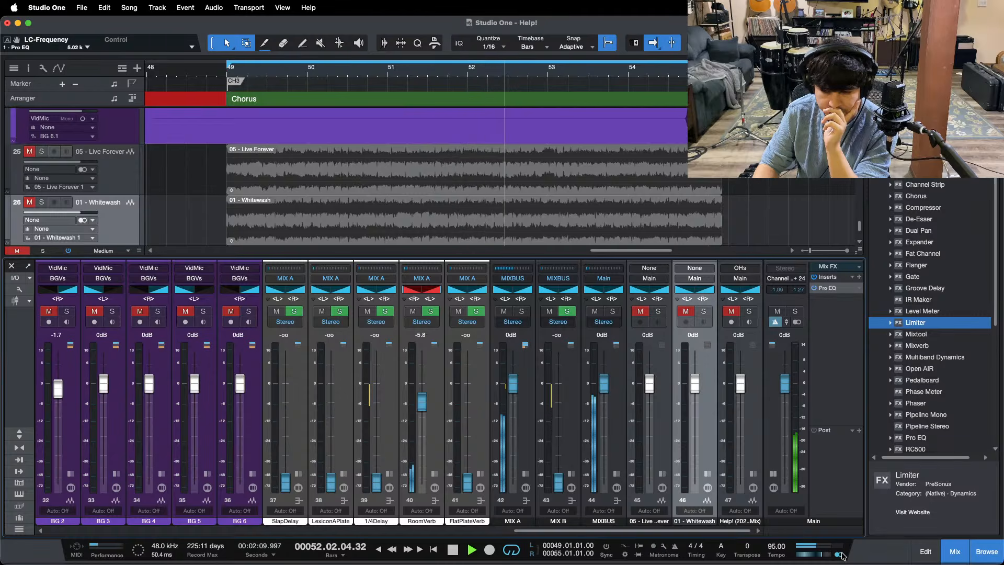
Step: Stop playback and move the Main Pro EQ's high cut to 5.02 kHz and its low cut to 2.05 kHz
key("space")
left_click(827, 288)
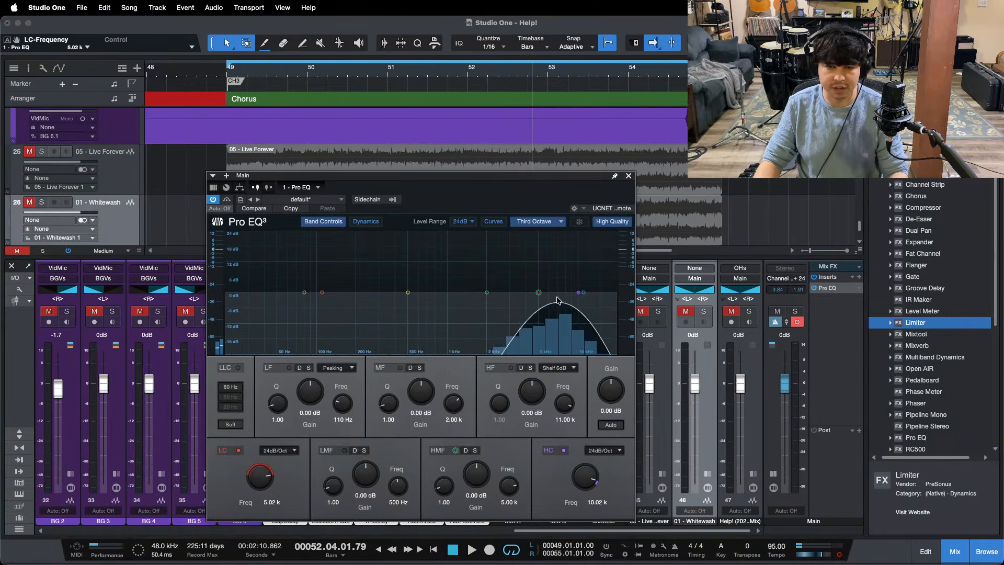
left_click_drag(539, 295, 539, 295)
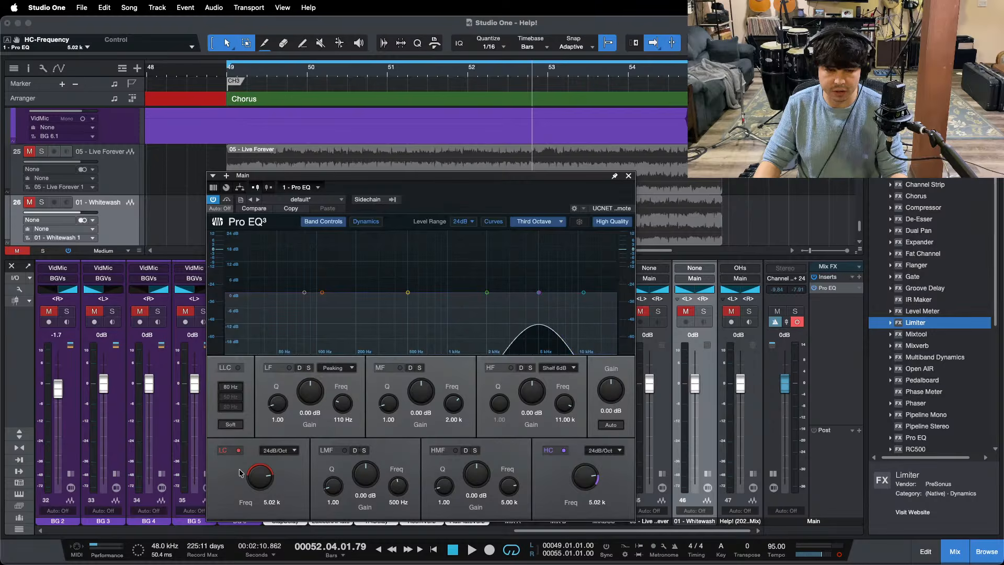
scroll(261, 478, "down", 6)
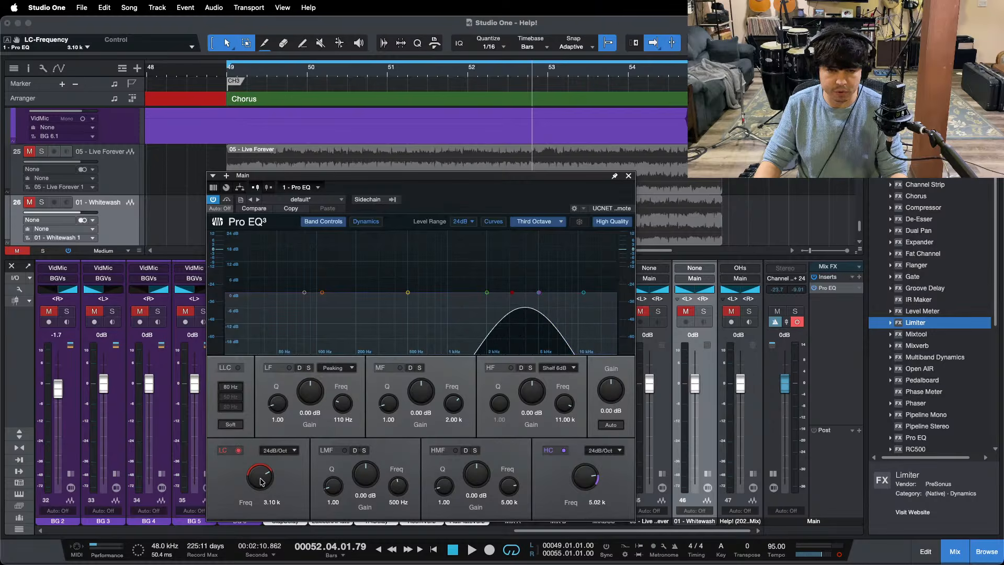
Step: Play the chorus from its start and toggle the 05 - Live Forever solo to compare its 2–5 kHz band with the mix in mono
mouse_move(556, 564)
left_click(552, 545)
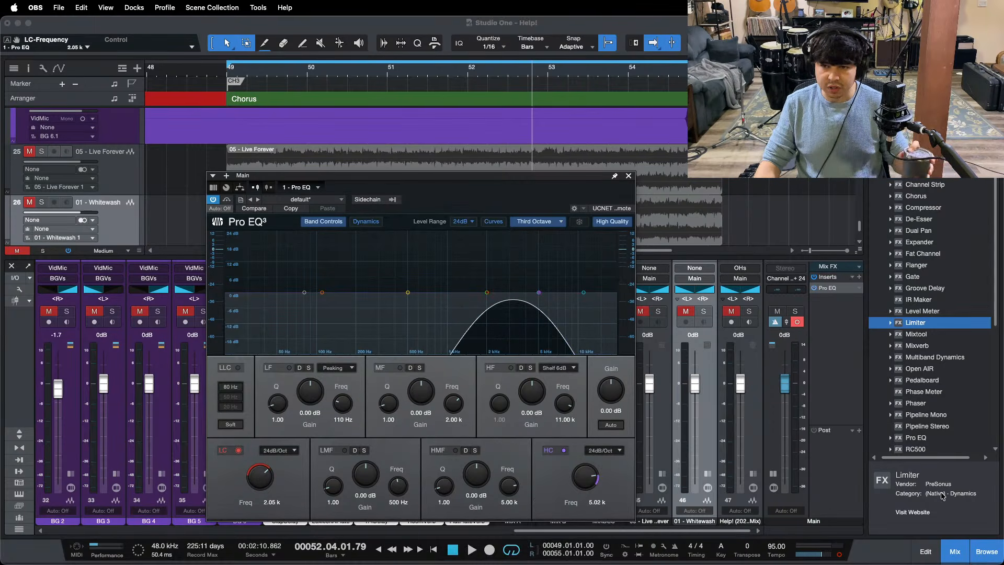
left_click(958, 494)
key("space")
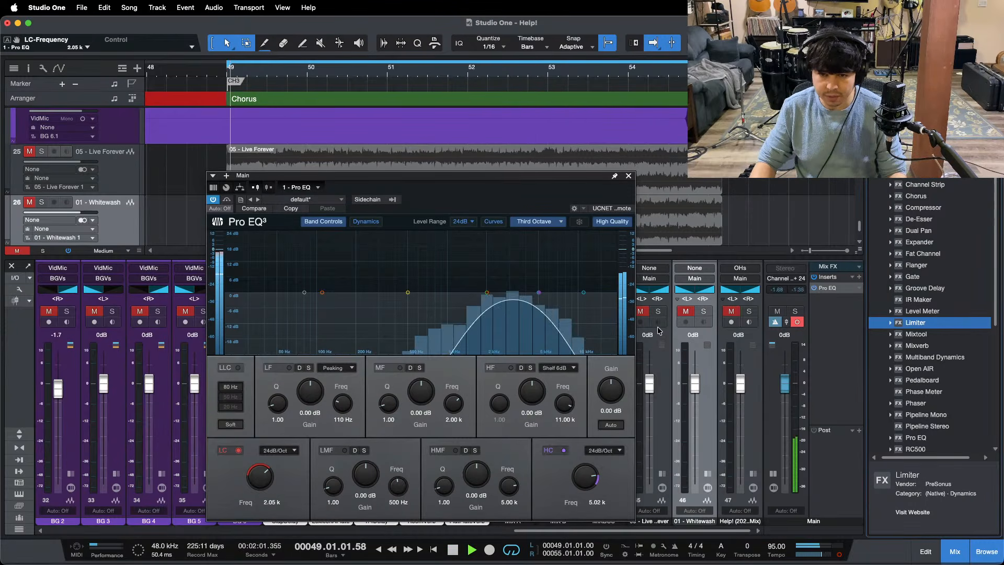
left_click(659, 312)
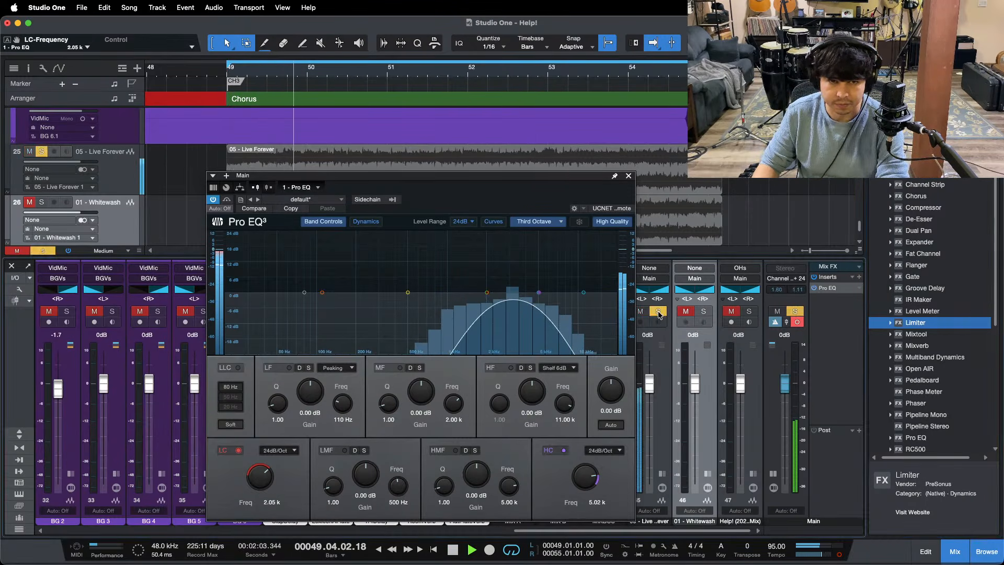
left_click(659, 312)
key("space")
key("space")
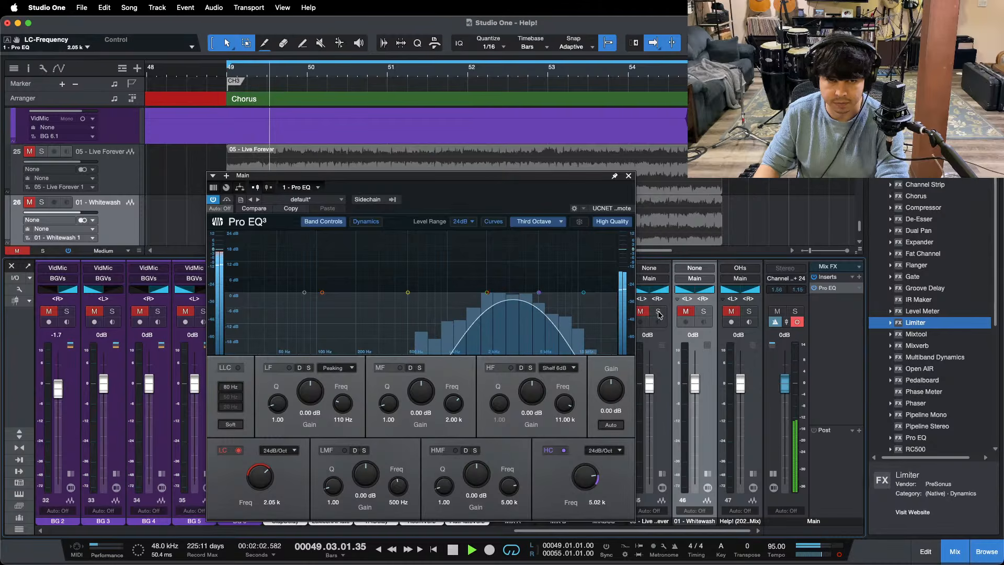
left_click(658, 312)
left_click(658, 313)
left_click(658, 313)
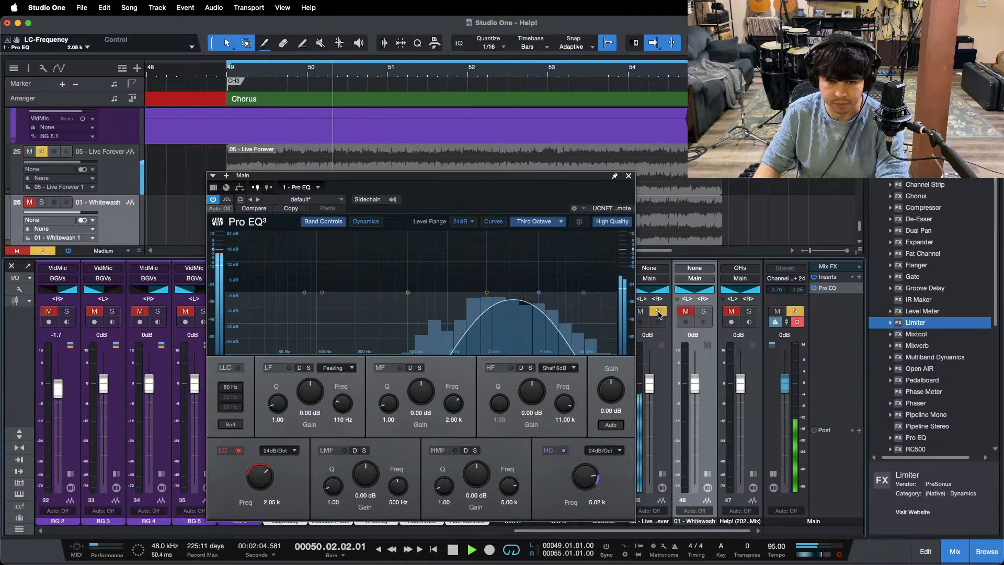
left_click(659, 312)
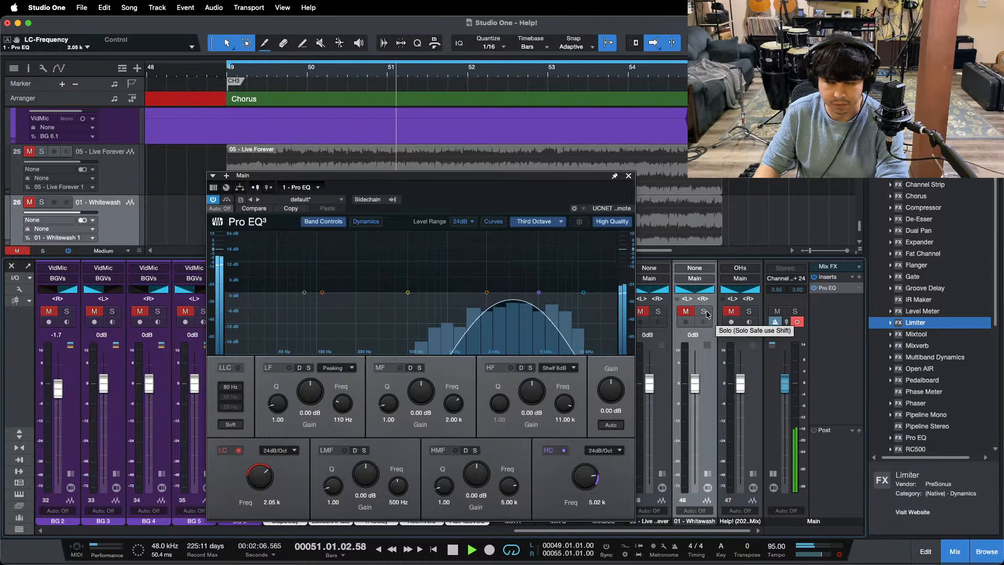
Step: Toggle the 01 - Whitewash solo during playback to compare its 2–5 kHz band with the mix, replaying the chorus from its start
left_click(705, 313)
left_click(705, 312)
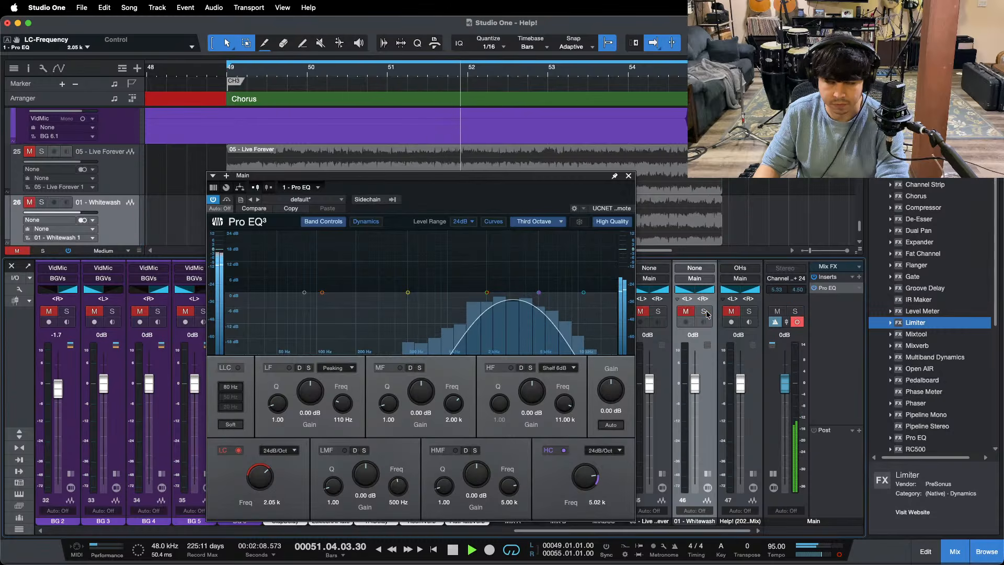
left_click(705, 312)
left_click(705, 312)
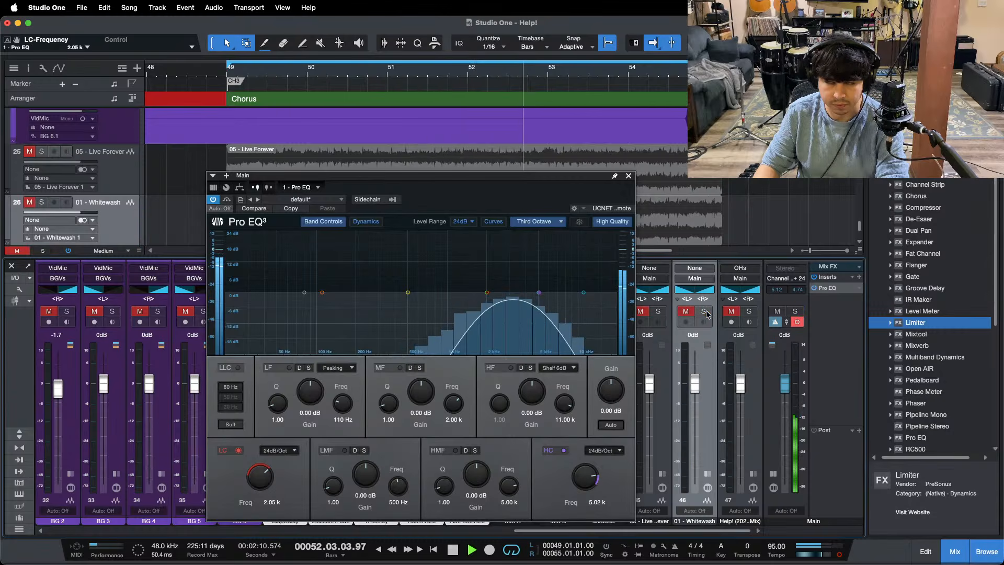
key("space")
key("space")
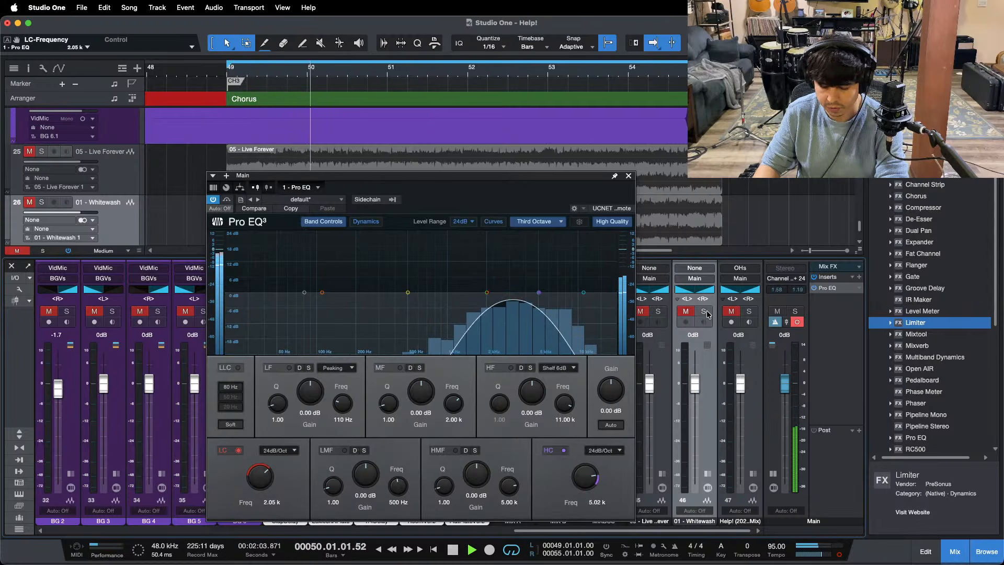
left_click(705, 313)
left_click(705, 313)
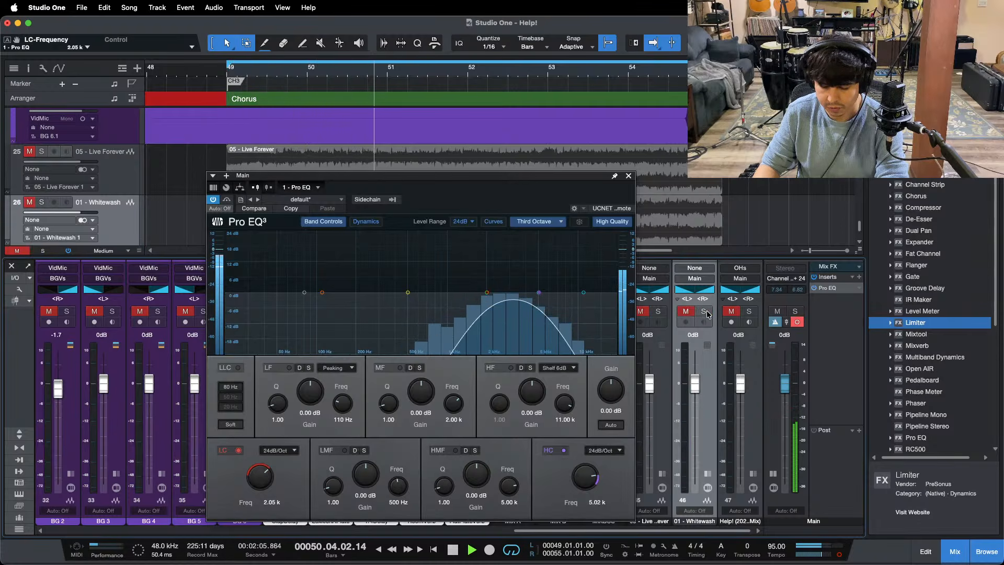
left_click(705, 312)
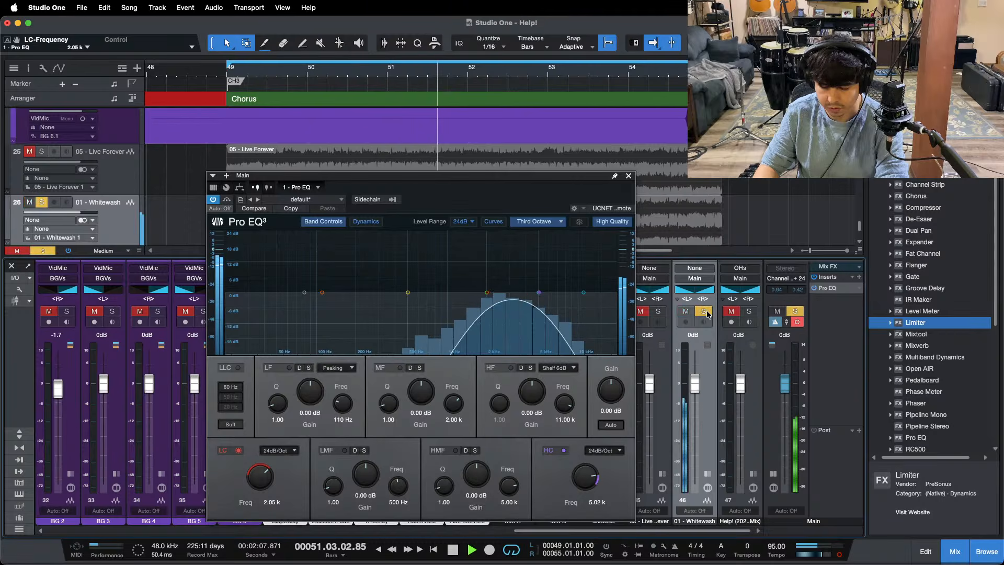
left_click(705, 312)
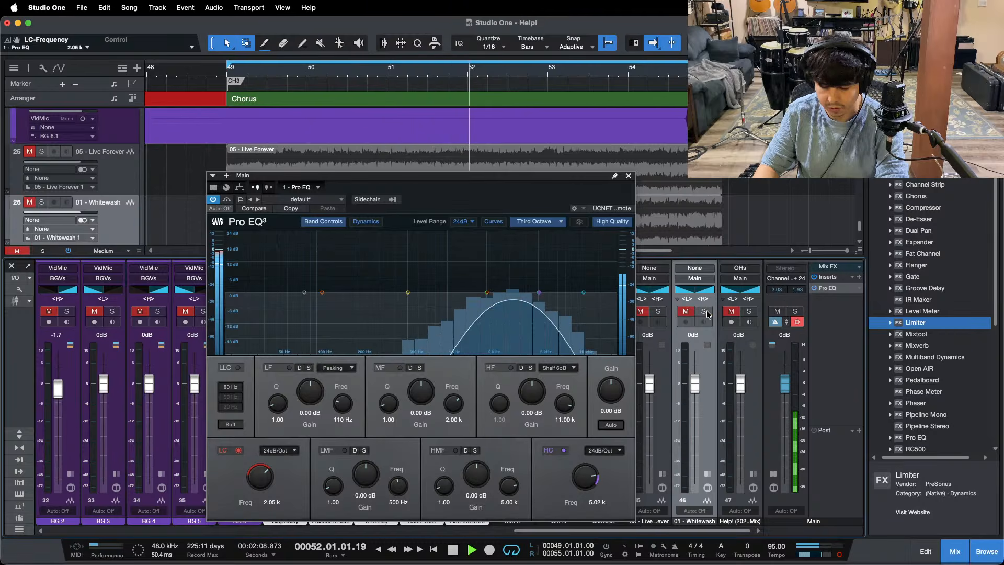
Step: Switch the main output to stereo and compare the 2–5 kHz band with the 05 - Live Forever and Help! reference tracks using their solos
left_click(840, 556)
key("KP_1")
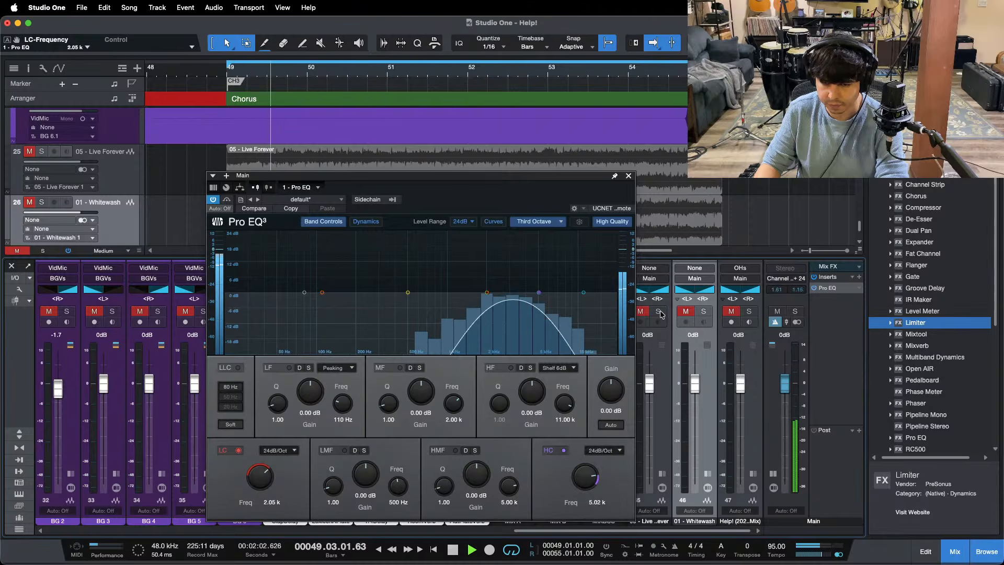
left_click(659, 312)
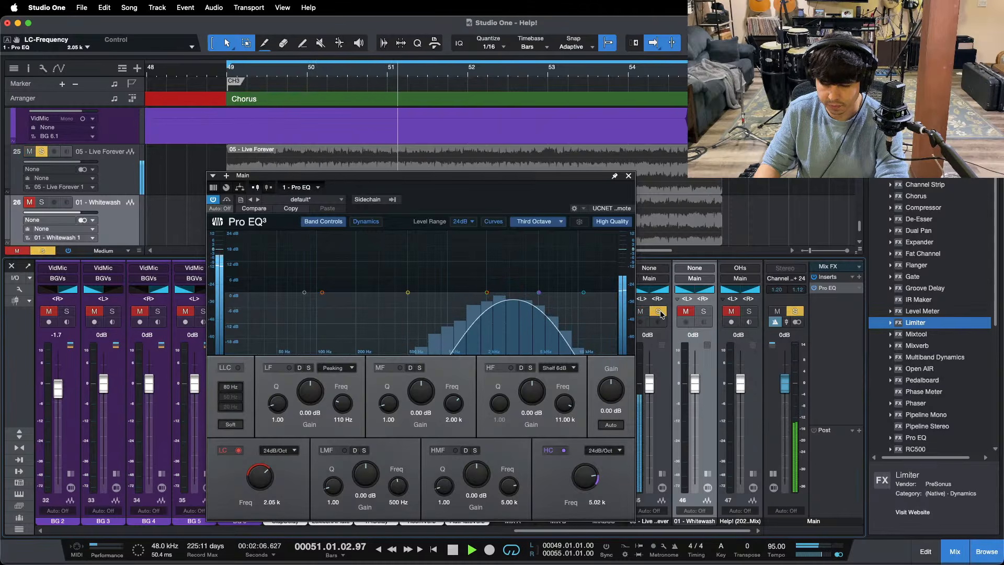
left_click(659, 312)
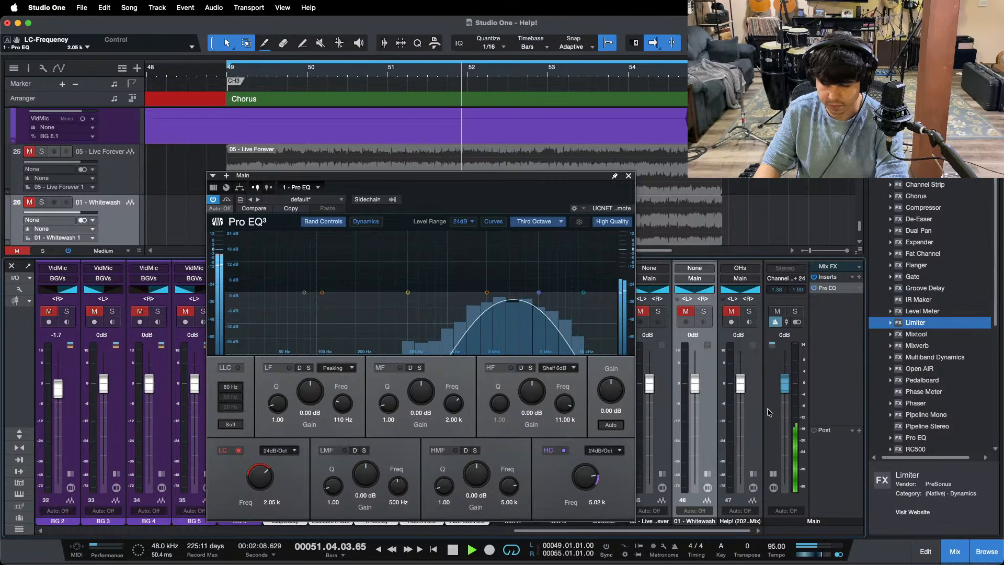
left_click(749, 313)
key("KP_1")
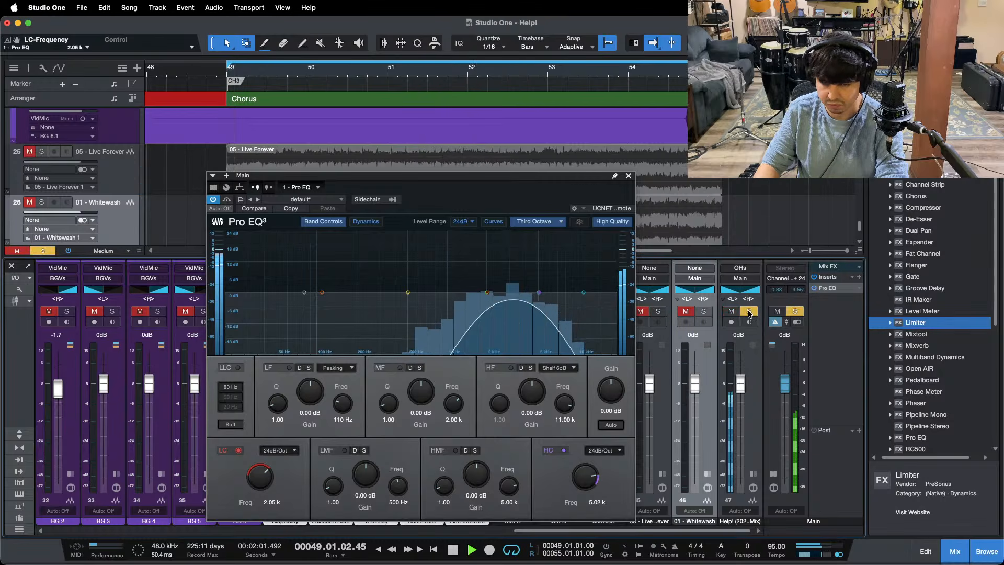
left_click(749, 312)
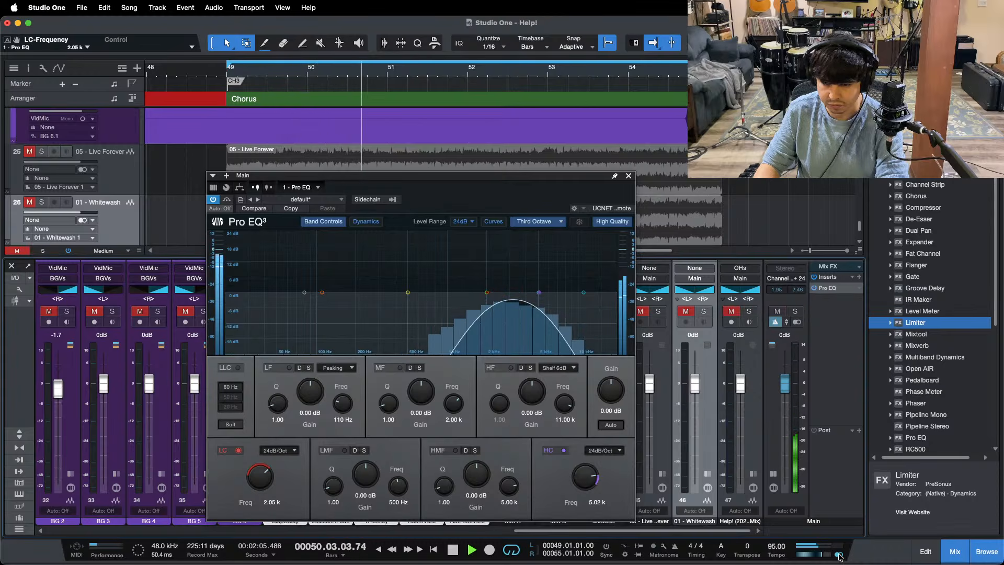
Step: Return the main output to mono and set the Main Pro EQ's high cut to 2.02 kHz and low cut to 957 Hz
left_click_drag(538, 293, 496, 302)
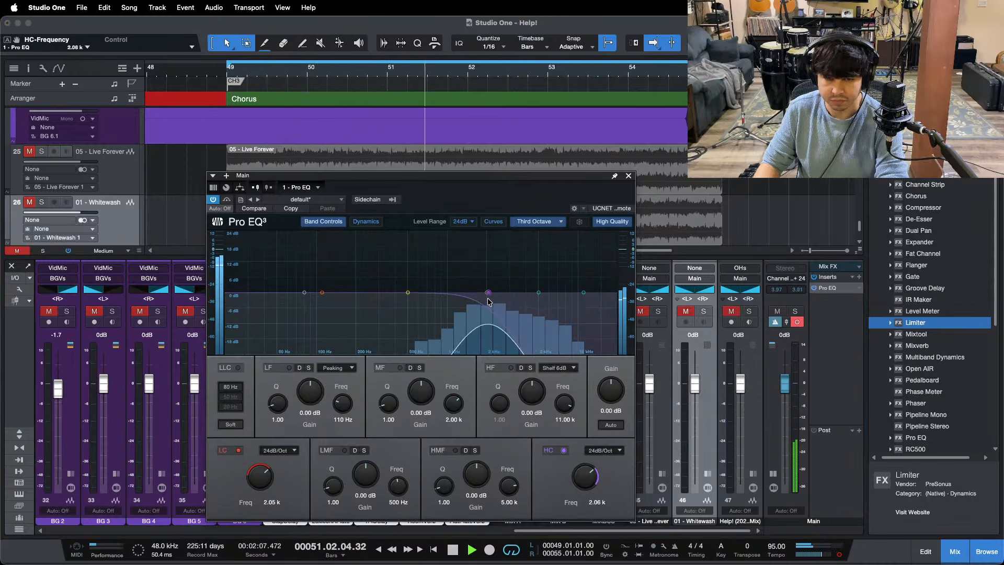
left_click_drag(260, 472, 262, 479)
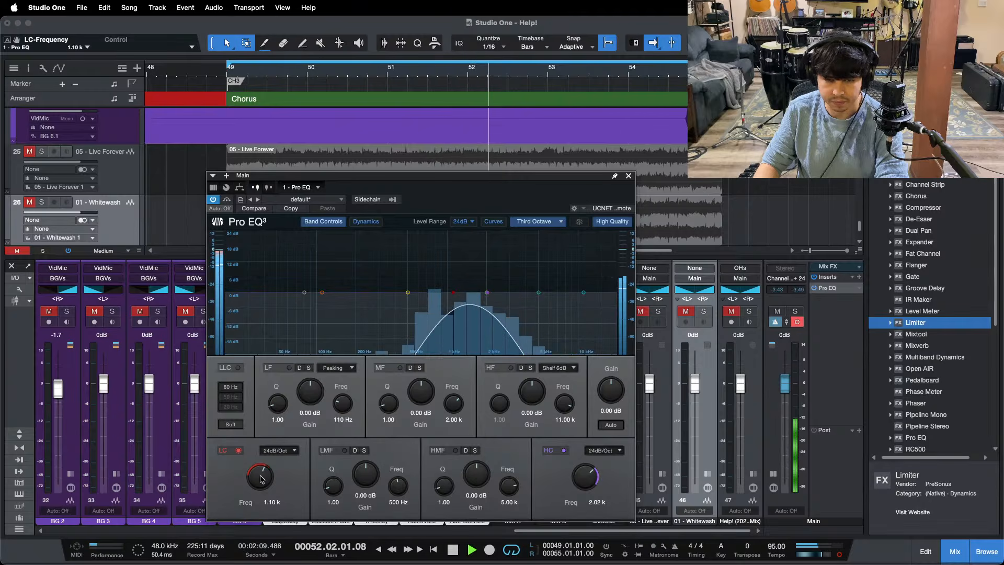
Step: Toggle the solos of 05 - Live Forever and the Help! reference track in turn to compare their 957 Hz–2.02 kHz band with the mix
left_click(658, 312)
left_click(659, 313)
left_click(659, 313)
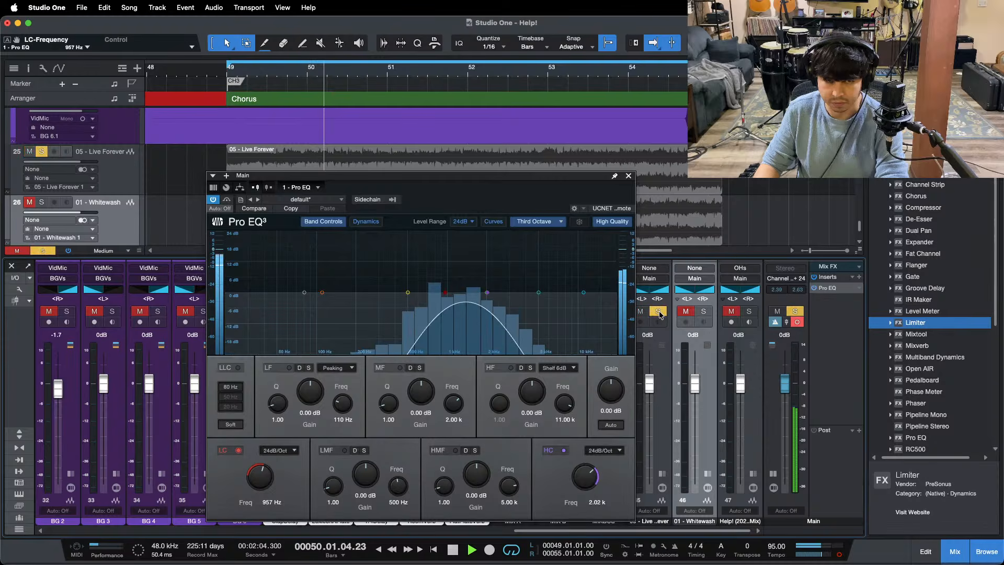
left_click(659, 312)
left_click(750, 312)
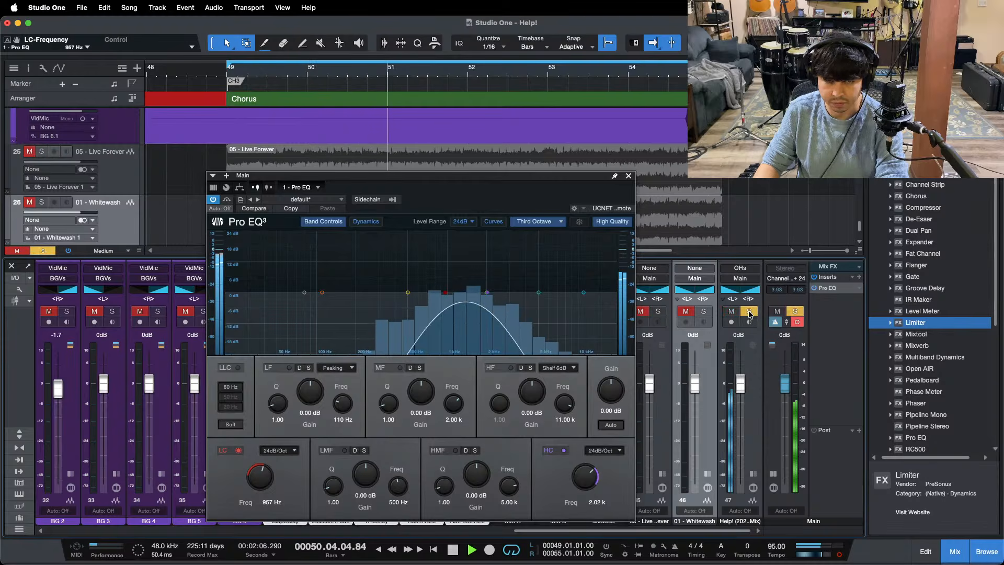
left_click(749, 312)
left_click(749, 312)
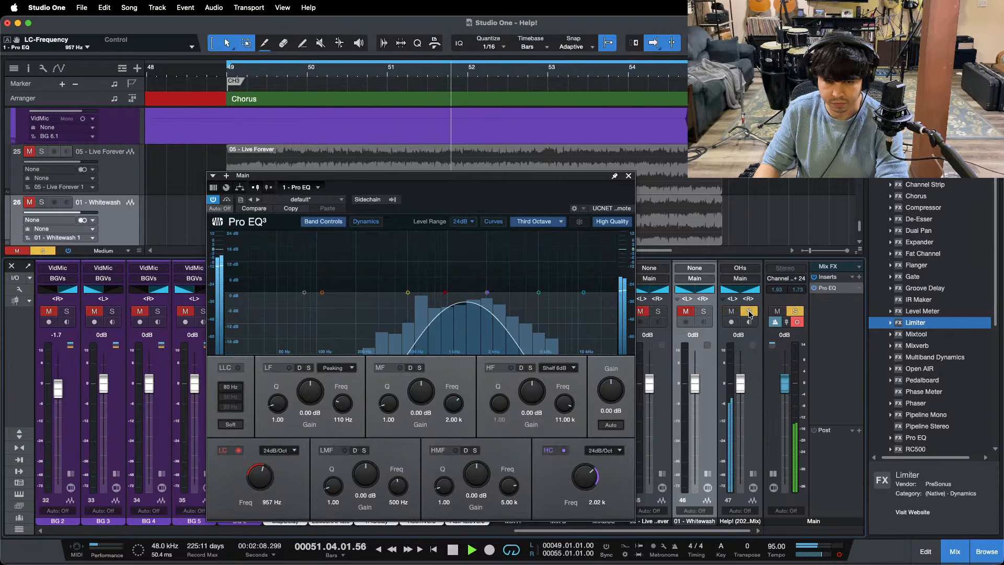
left_click(750, 312)
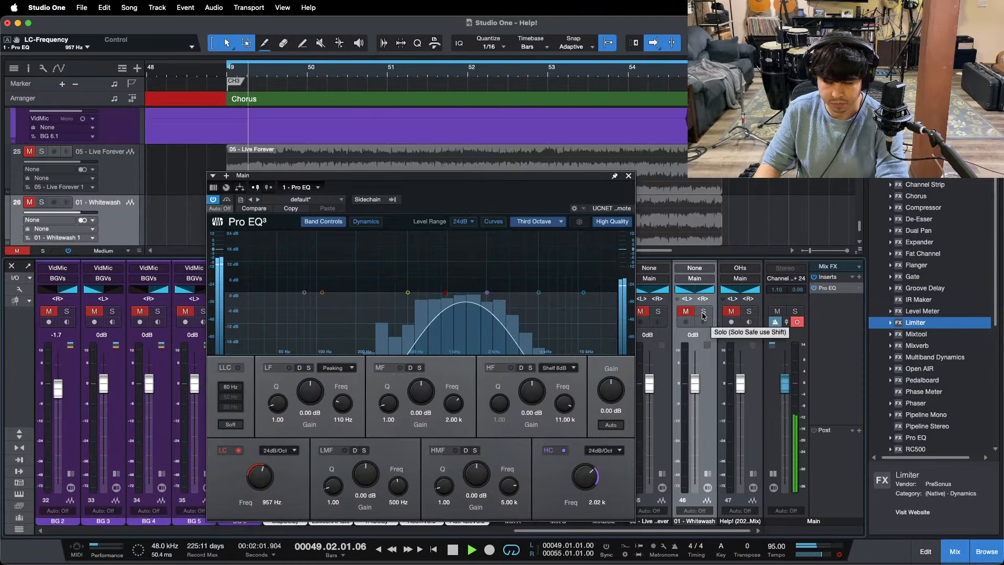
Step: Compare the mono 957 Hz–2.02 kHz band with 01 - Whitewash and the Help! reference using their solos, then stop playback
left_click(704, 312)
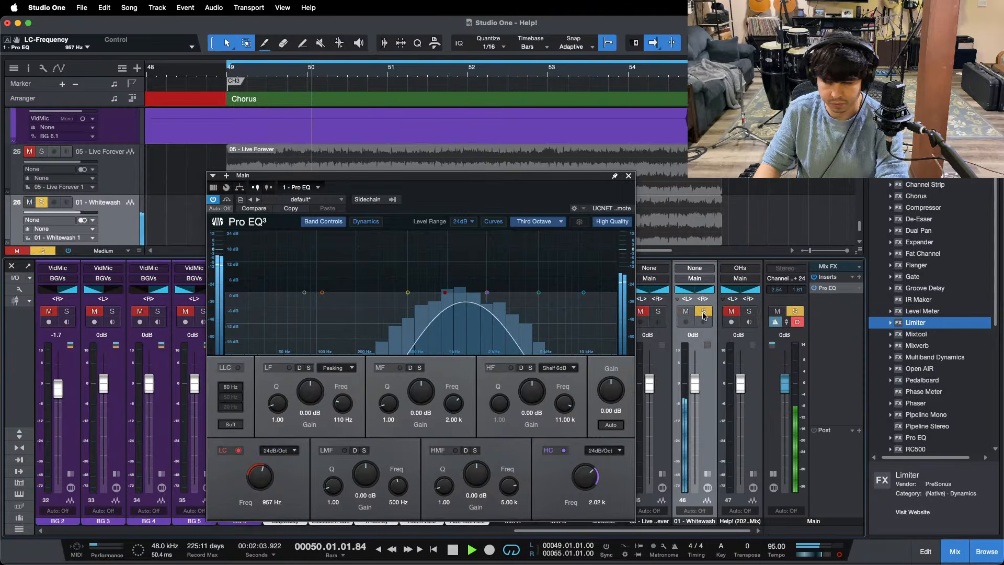
left_click(704, 312)
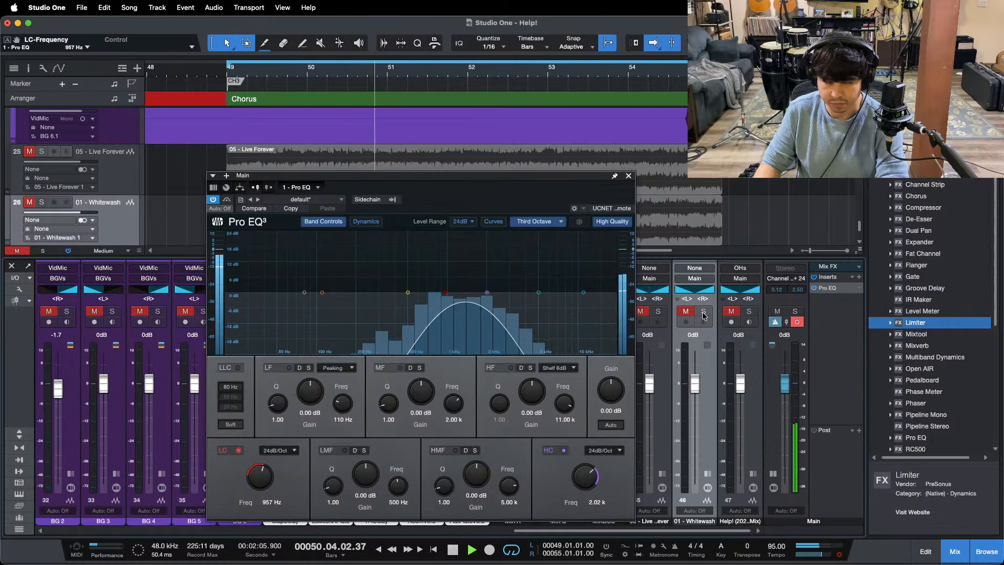
left_click(704, 312)
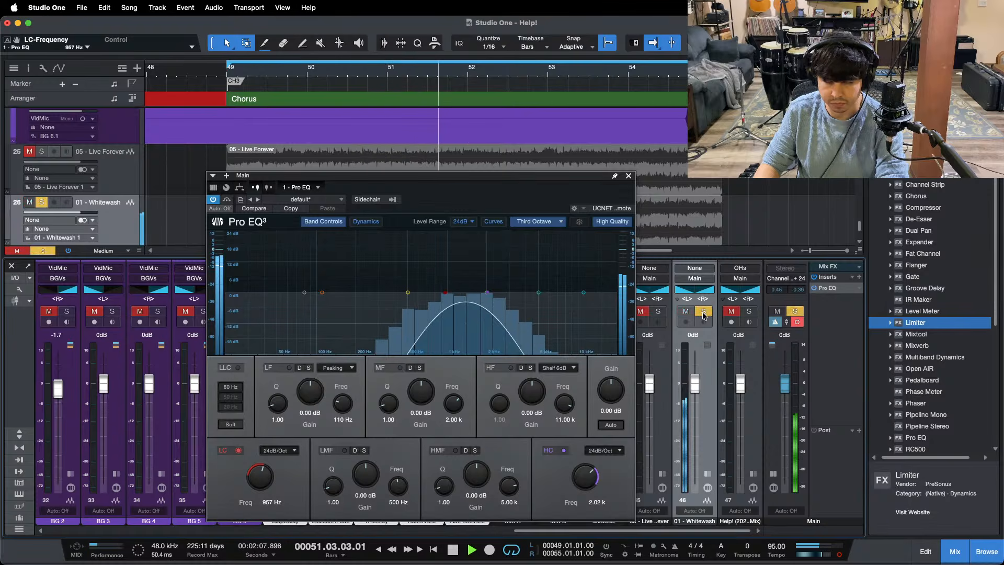
left_click(704, 312)
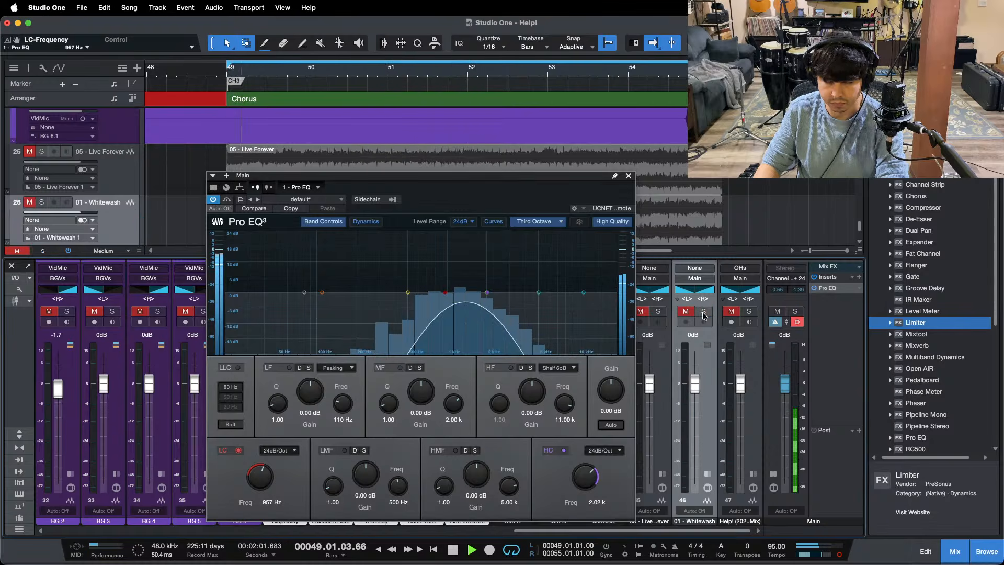
left_click(704, 312)
left_click(704, 314)
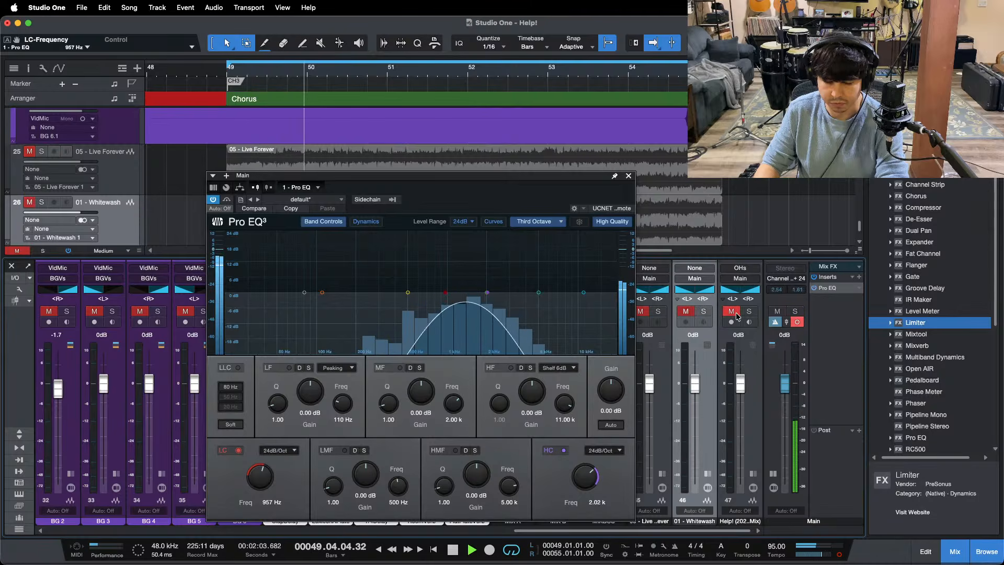
left_click(748, 313)
left_click(748, 313)
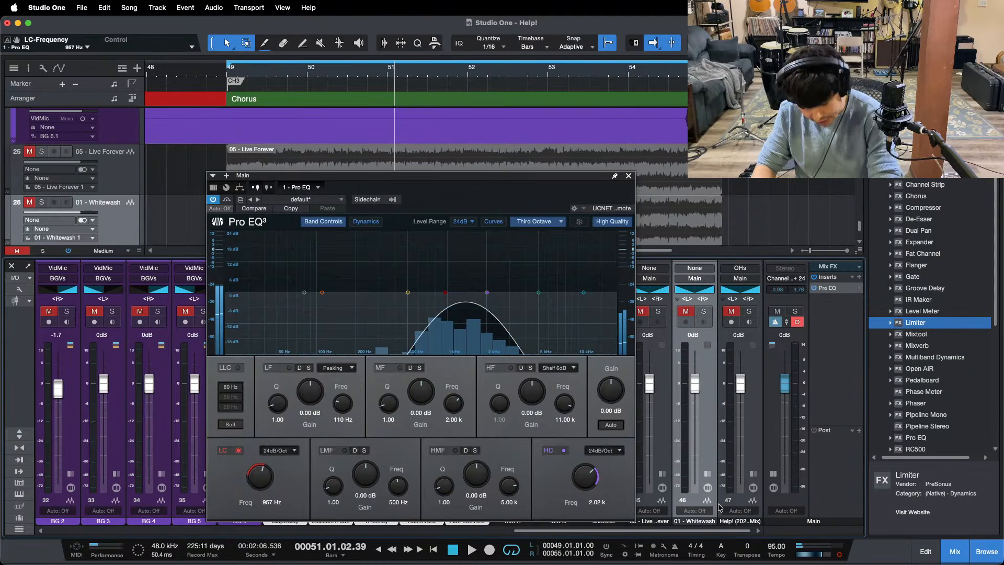
Step: Switch the main output to stereo and replay the chorus from its start, comparing the filtered band with the 05 - Live Forever solo
key("KP_1")
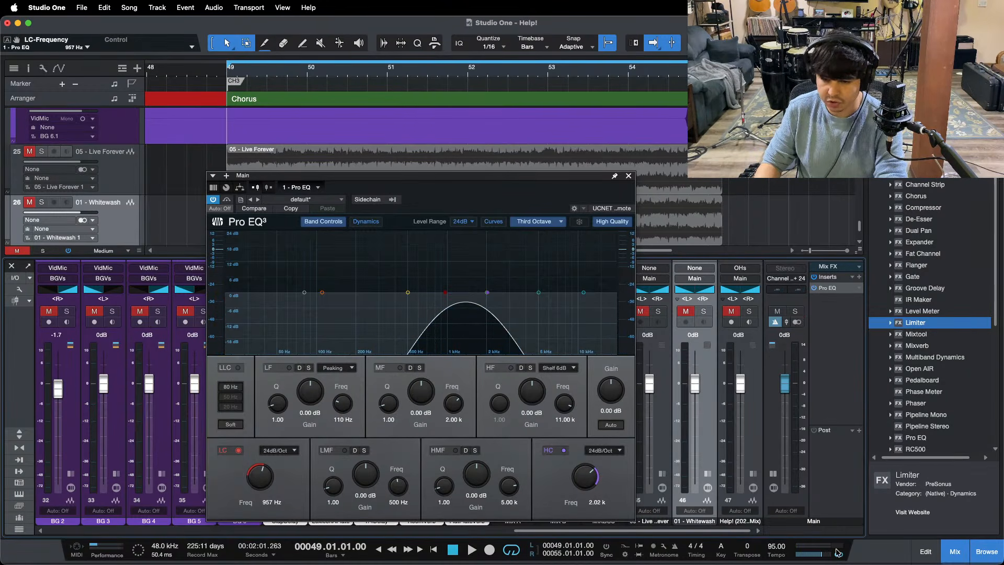
key("space")
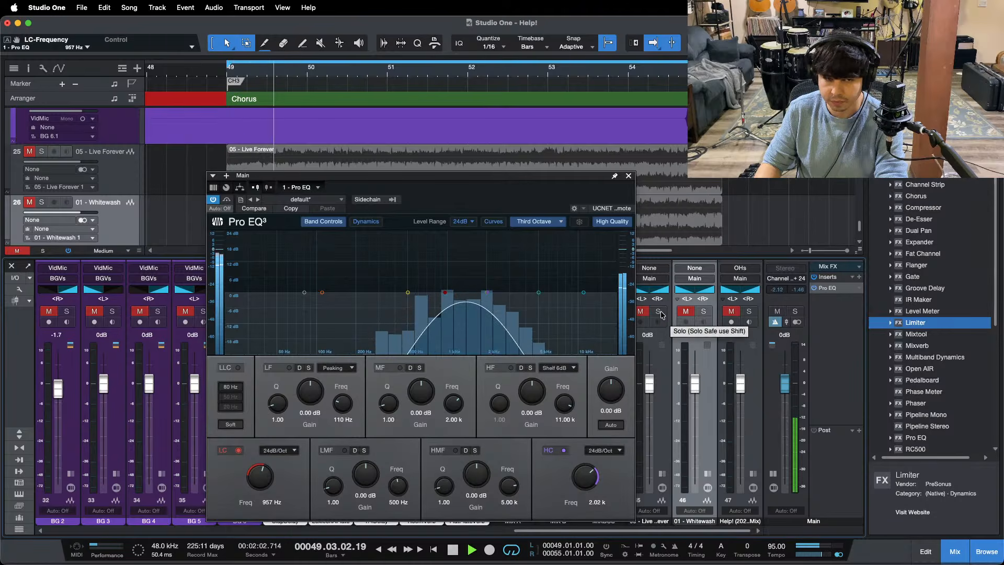
left_click(659, 313)
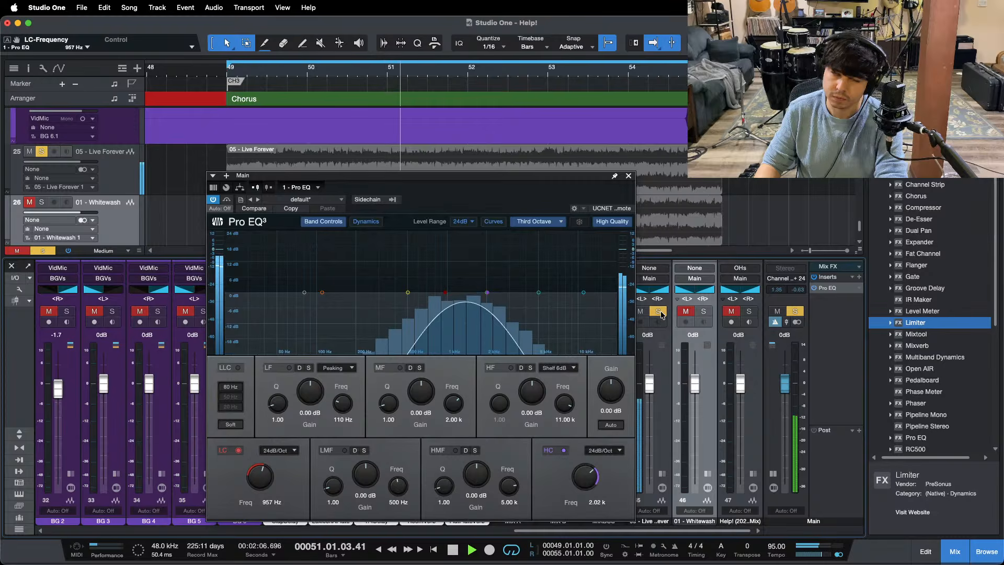
left_click(658, 312)
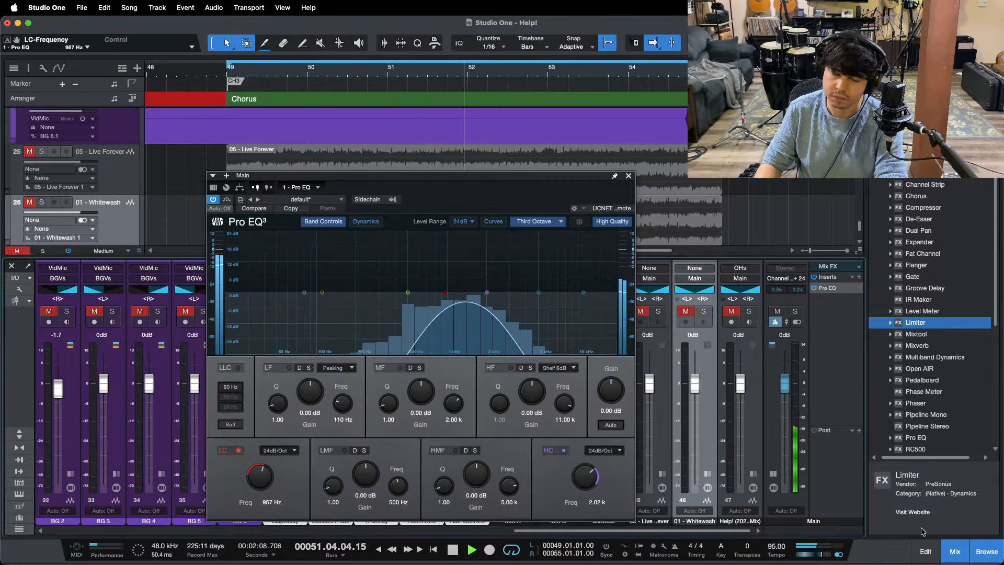
Step: Return the main output to mono, stop playback, and set the Main Pro EQ's high cut to 1.01 kHz and low cut to 480 Hz
left_click(840, 555)
key("space")
left_click_drag(487, 293, 456, 301)
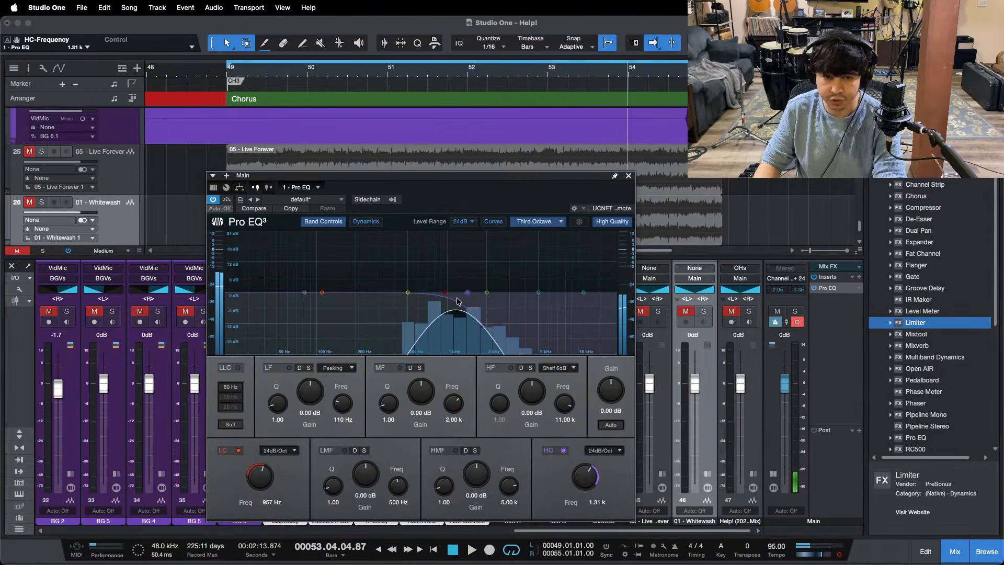
left_click_drag(263, 471, 264, 477)
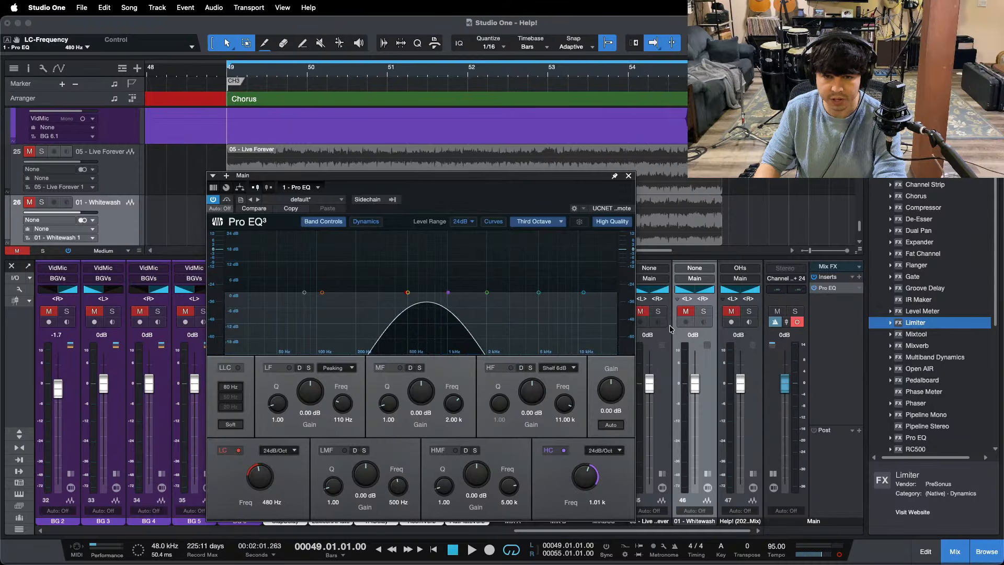
Step: Play the chorus and compare the mono 480 Hz–1.01 kHz band with 05 - Live Forever and 01 - Whitewash by toggling their solos
key("space")
left_click(660, 312)
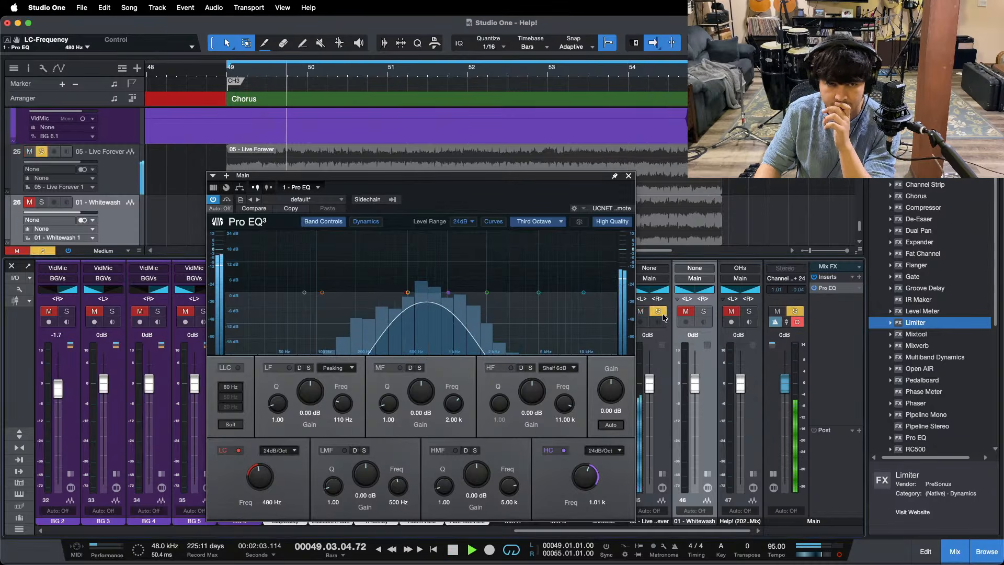
left_click(661, 313)
left_click(705, 312)
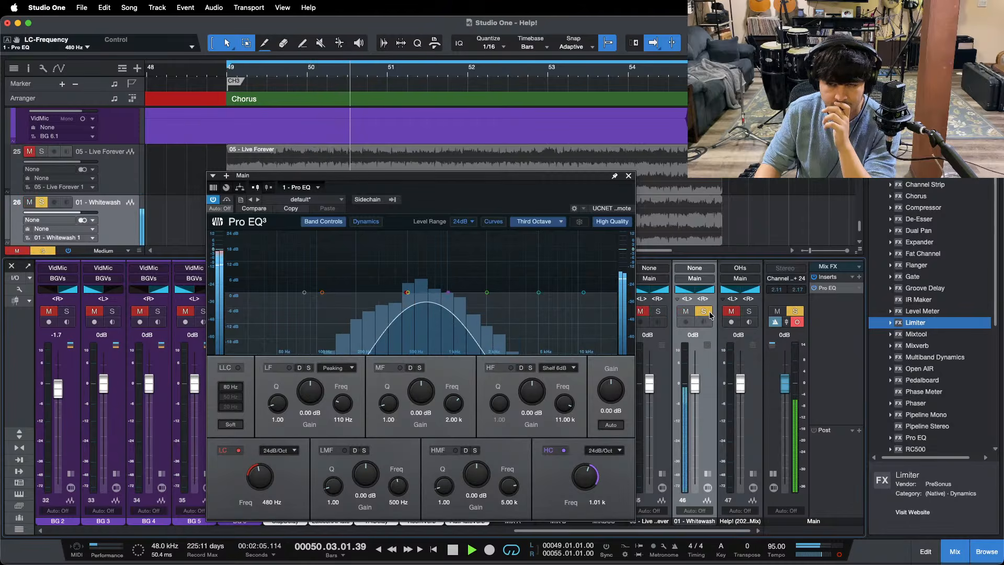
left_click(704, 312)
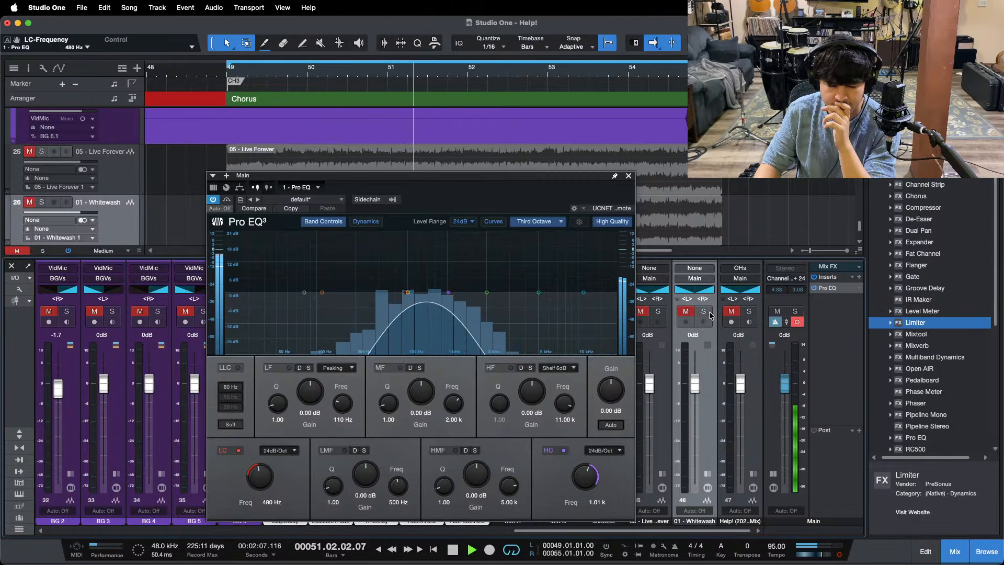
left_click(710, 313)
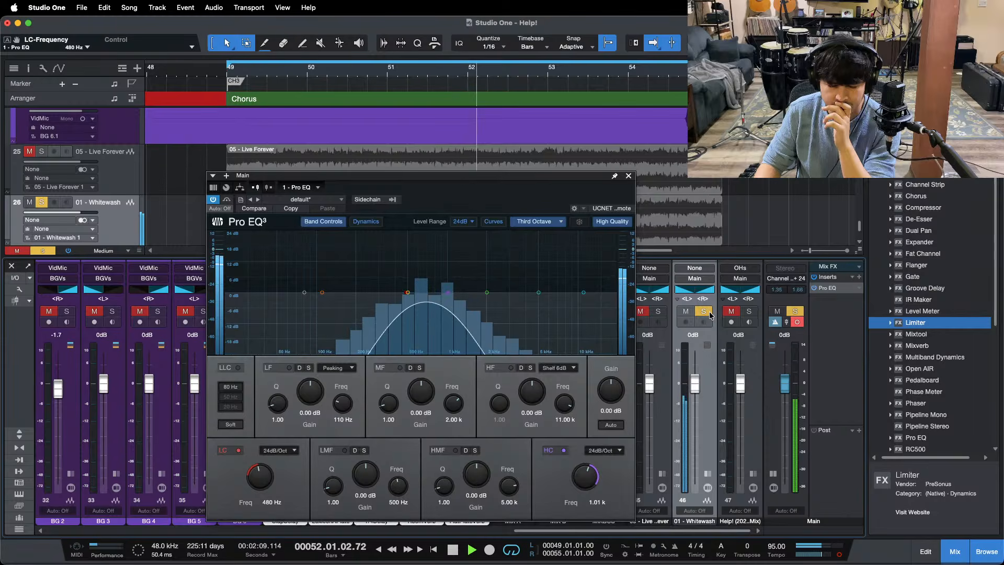
left_click(710, 313)
Step: Switch the main output to stereo and replay the chorus from its start, comparing the 480 Hz–1.01 kHz band with the Help! reference solo
key("KP_1")
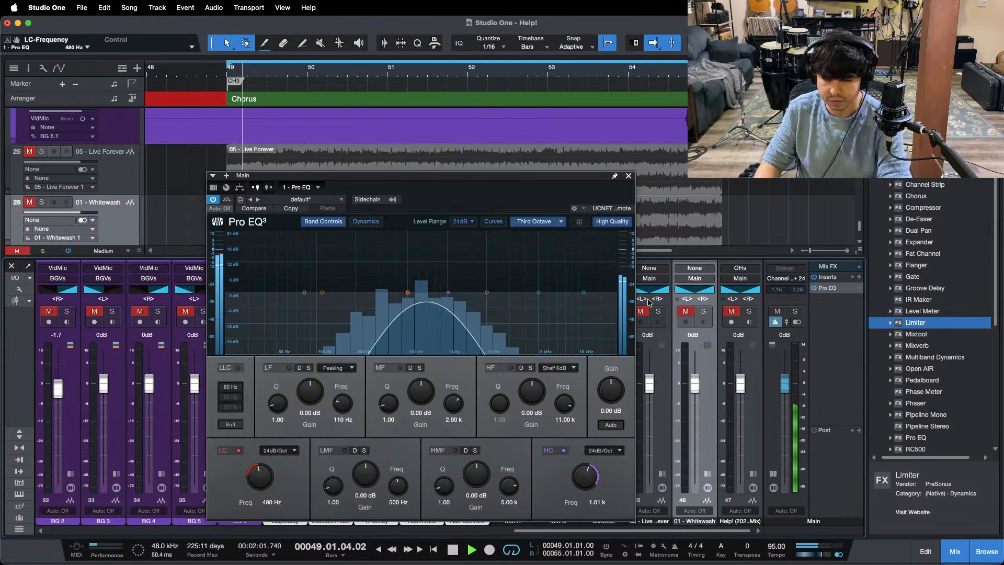
left_click(749, 316)
left_click(749, 315)
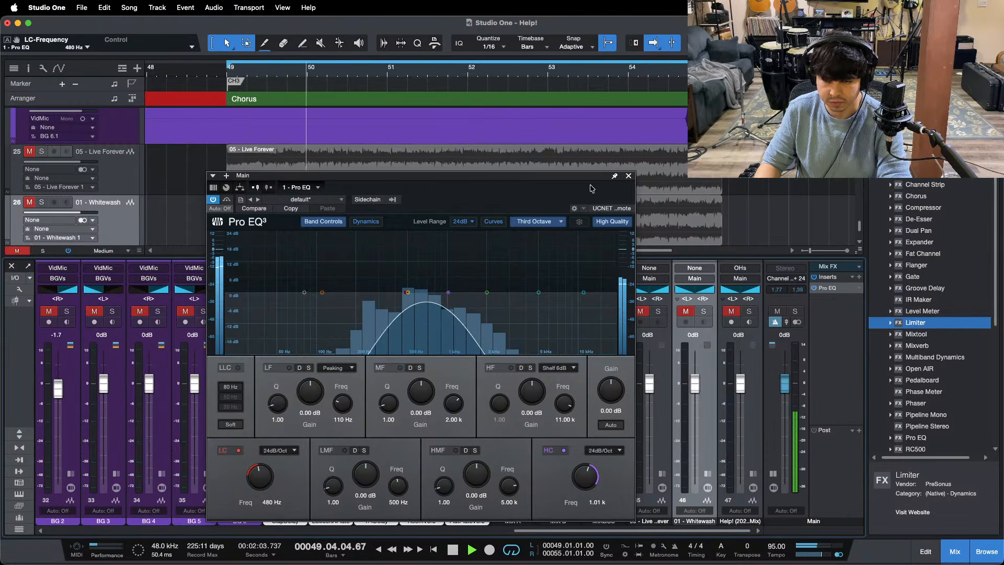
Step: Swap the Main Pro EQ for the LdVox track's Pro EQ 2 and set its MF band to -0.48 dB at 700 Hz during playback
left_click(630, 177)
scroll(480, 464, "left", 10)
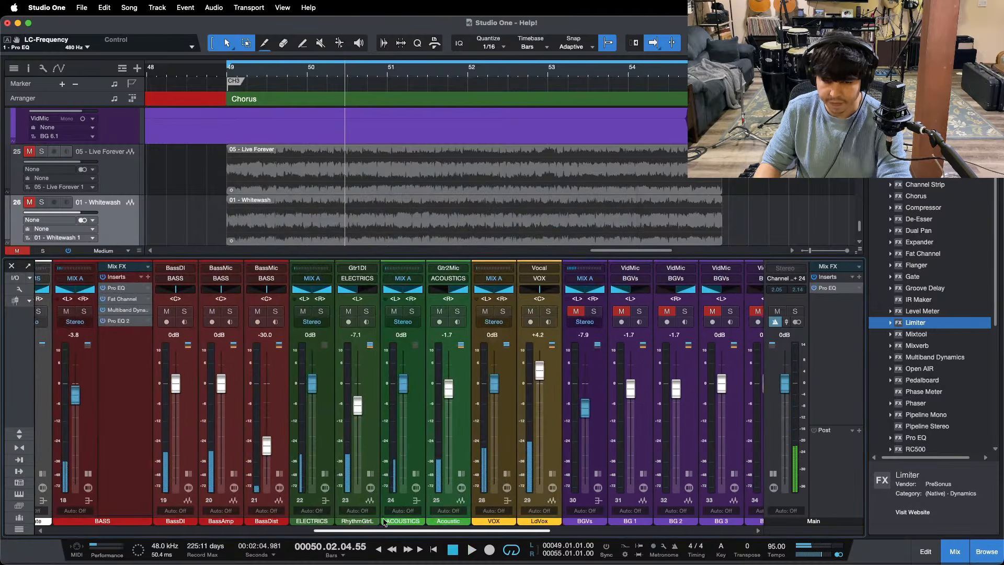
left_click(587, 474)
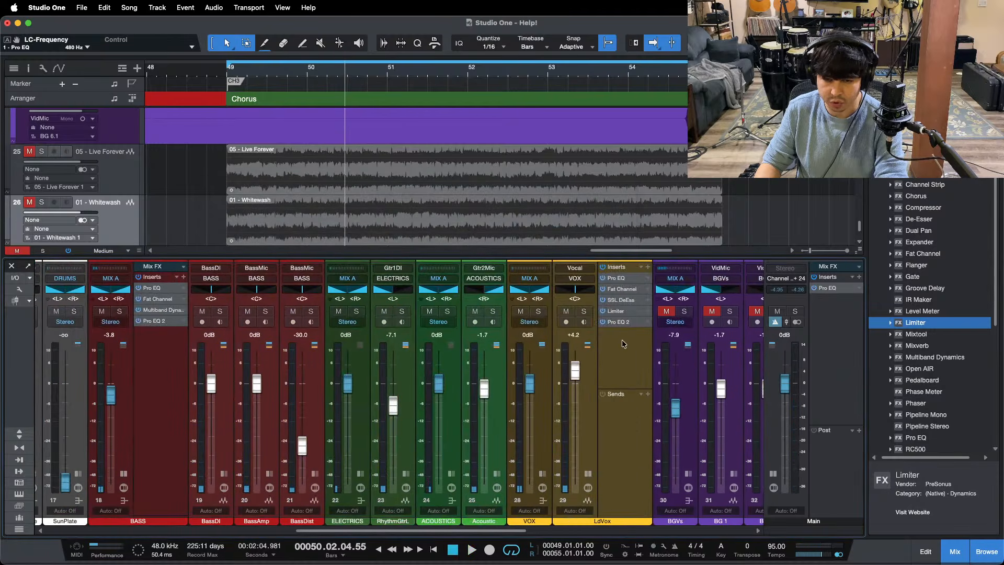
left_click(620, 322)
key("space")
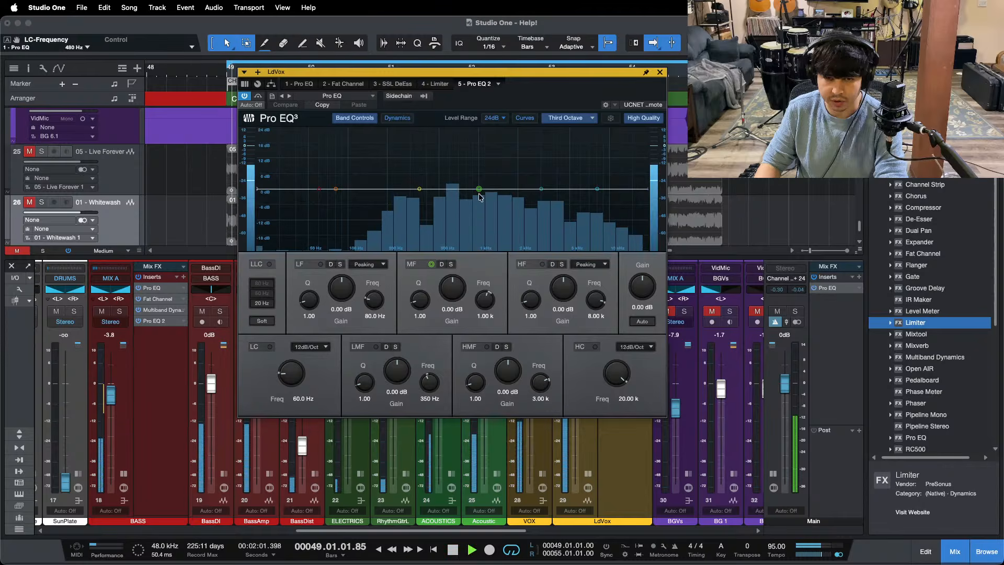
left_click_drag(480, 189, 458, 190)
Step: Check the adjusted lead vocal in the mix against the 05 - Live Forever solo, then close the LdVox EQ
scroll(504, 512, "right", 10)
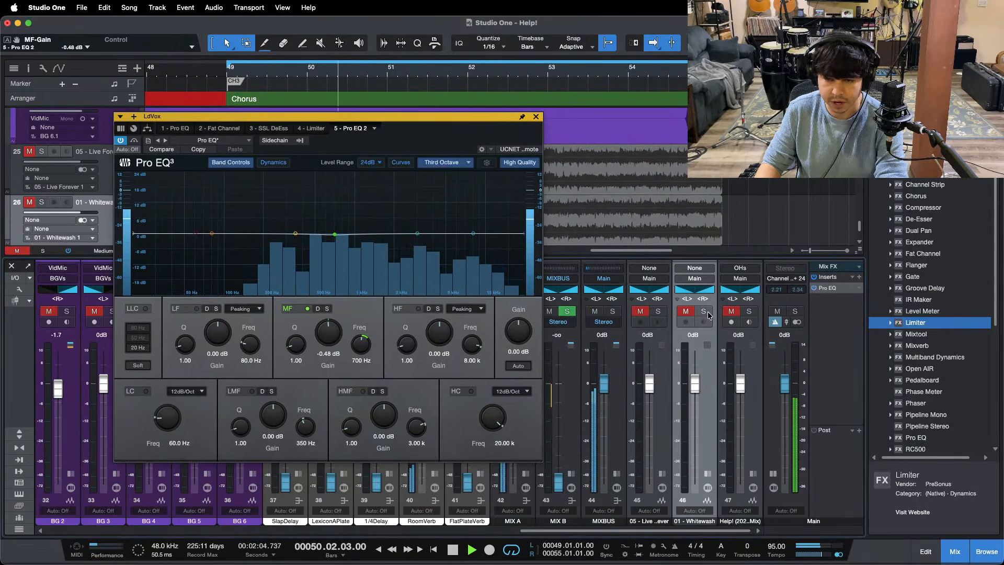
left_click(658, 312)
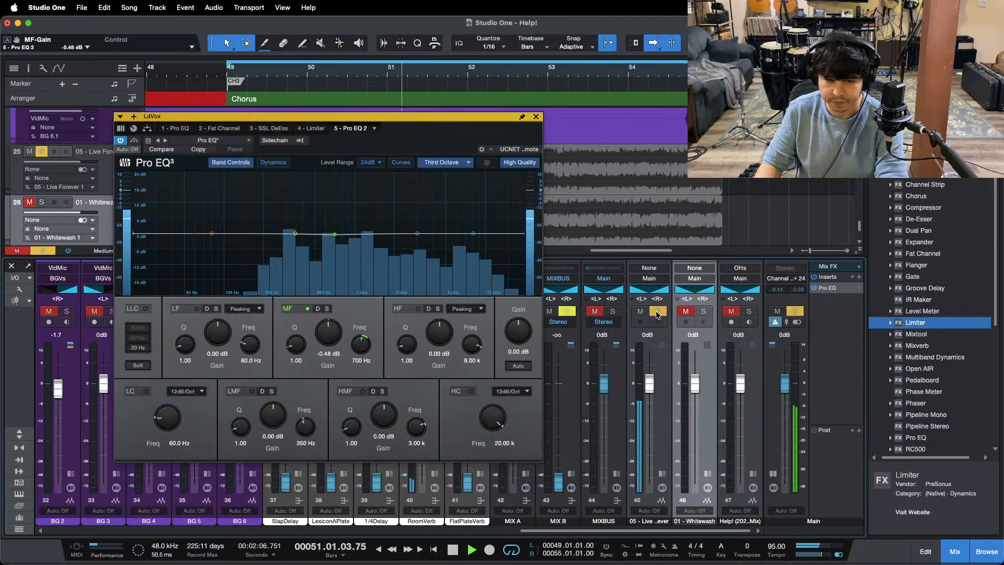
left_click(658, 313)
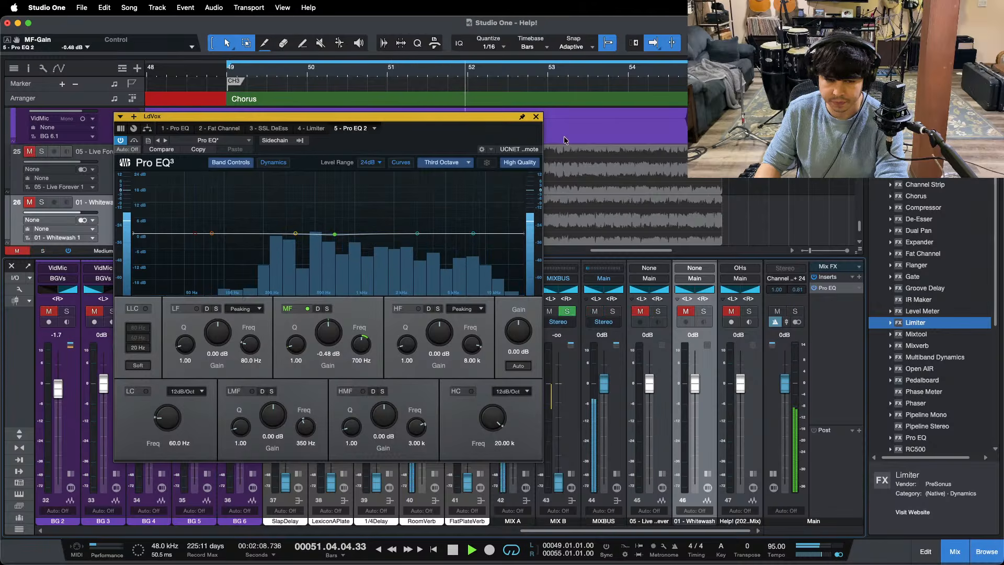
left_click(536, 117)
Step: On the Acoustic track's last Pro EQ, boost the LMF band by 0.48 dB at 706 Hz
left_click_drag(534, 532, 319, 532)
double_click(470, 452)
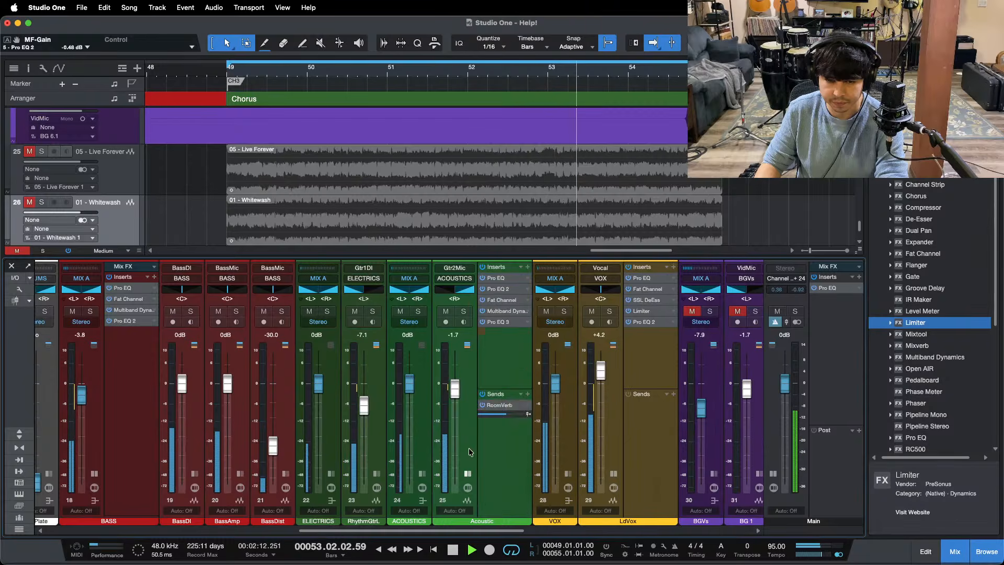
left_click(499, 321)
left_click_drag(484, 247, 506, 254)
Step: Compare the mix with the boosted acoustic guitar against the 05 - Live Forever reference by toggling its solo
left_click_drag(450, 442, 674, 532)
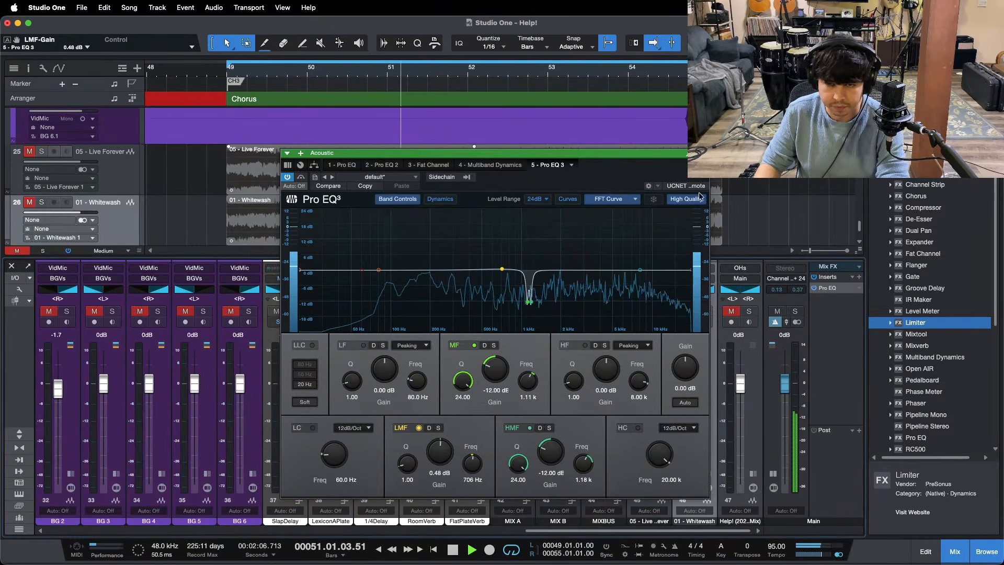
left_click(659, 312)
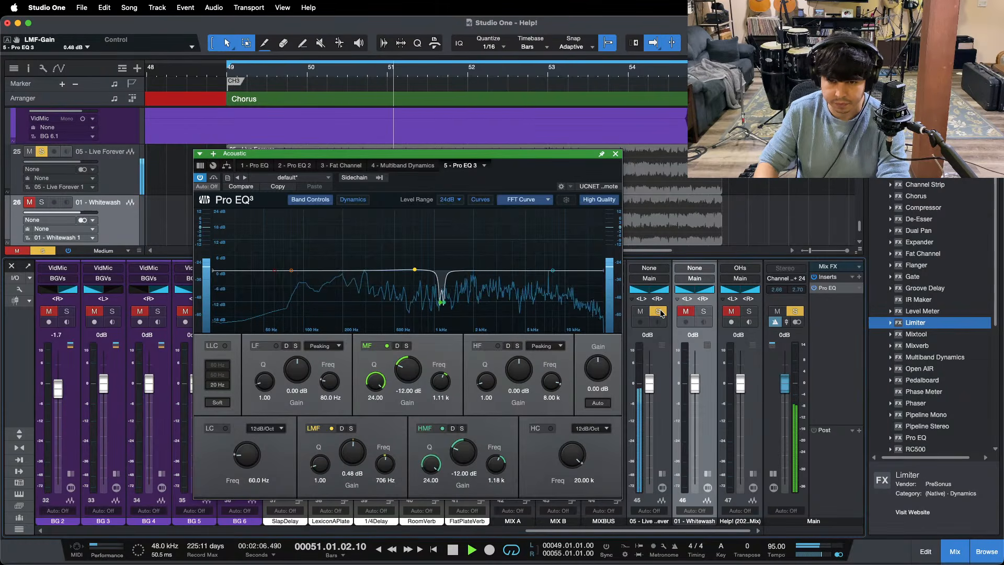
left_click(659, 312)
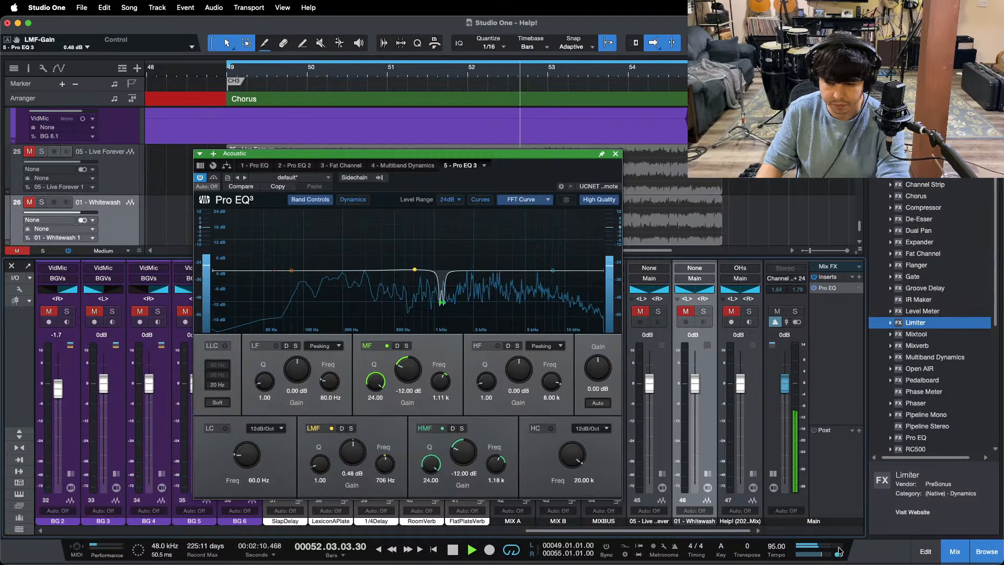
Step: Return the main output to mono, stop playback, and set the Main Pro EQ's high cut to 498 Hz and low cut to 195 Hz
left_click(827, 288)
key("space")
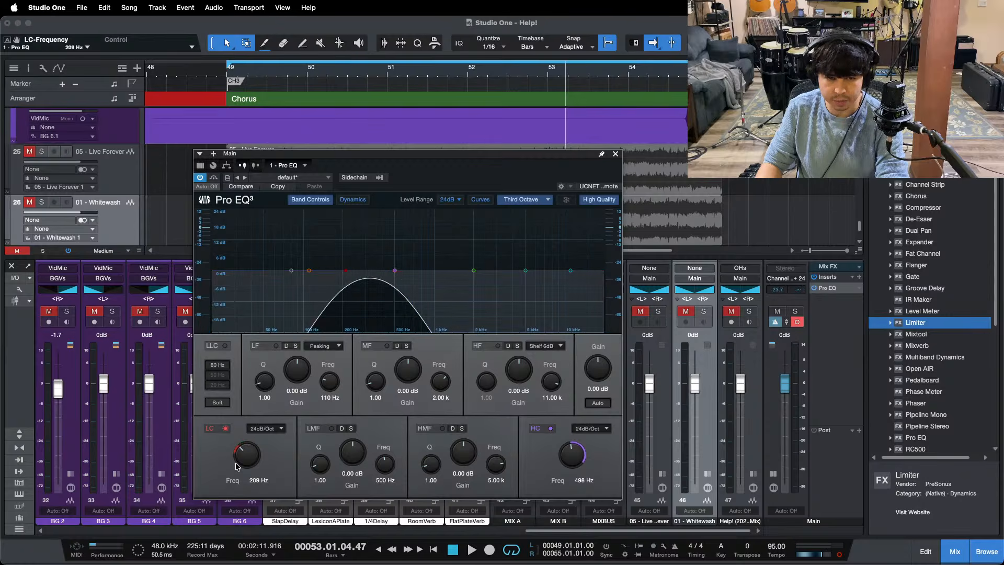
left_click(548, 541)
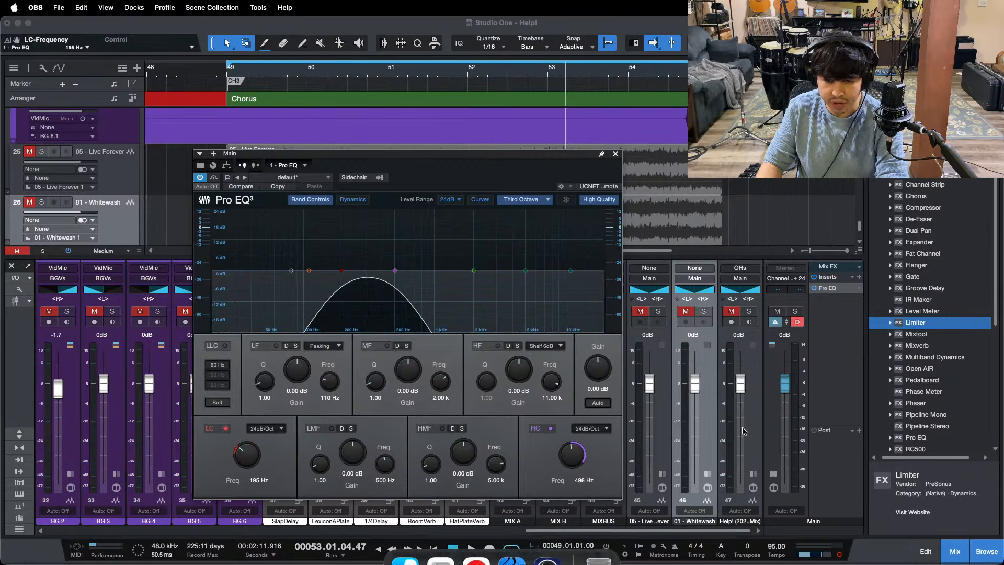
left_click(858, 407)
Step: Play the chorus and toggle the 05 - Live Forever solo to compare its mono 195–498 Hz band with the mix
key("space")
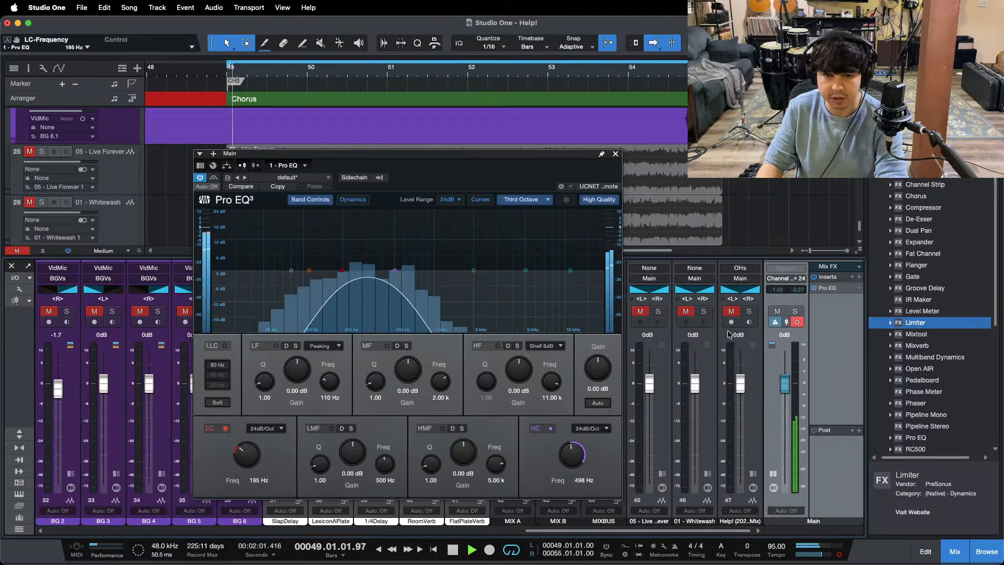
left_click(659, 311)
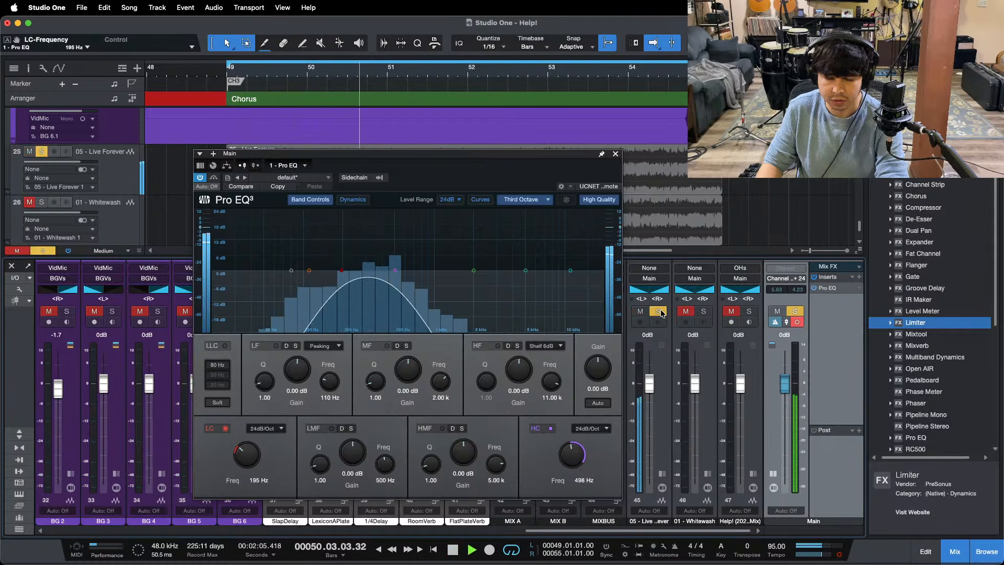
left_click(661, 312)
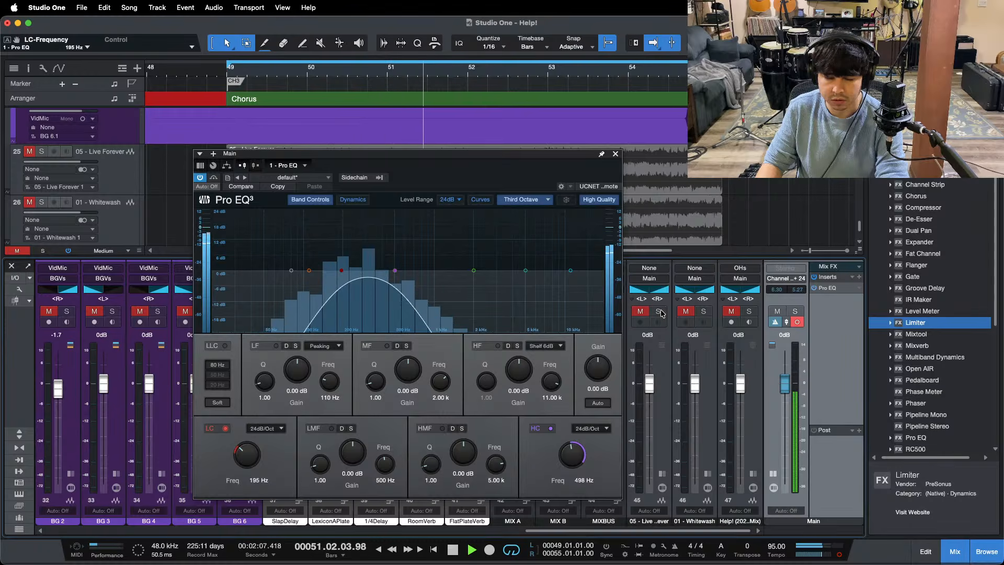
left_click(661, 313)
left_click(662, 313)
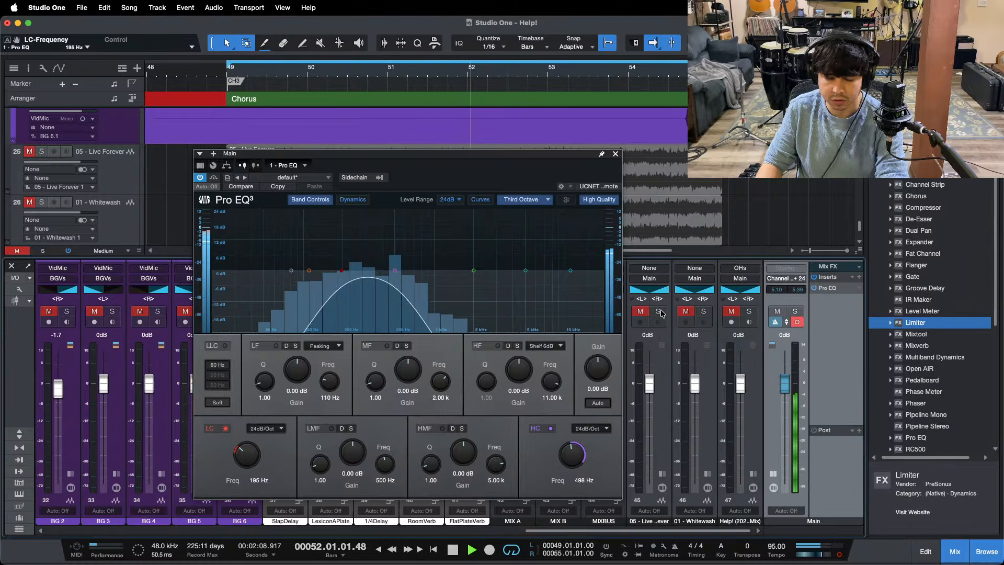
Step: Compare the mono 195–498 Hz band of the mix with 01 - Whitewash and the Help! reference using their solos
left_click(705, 312)
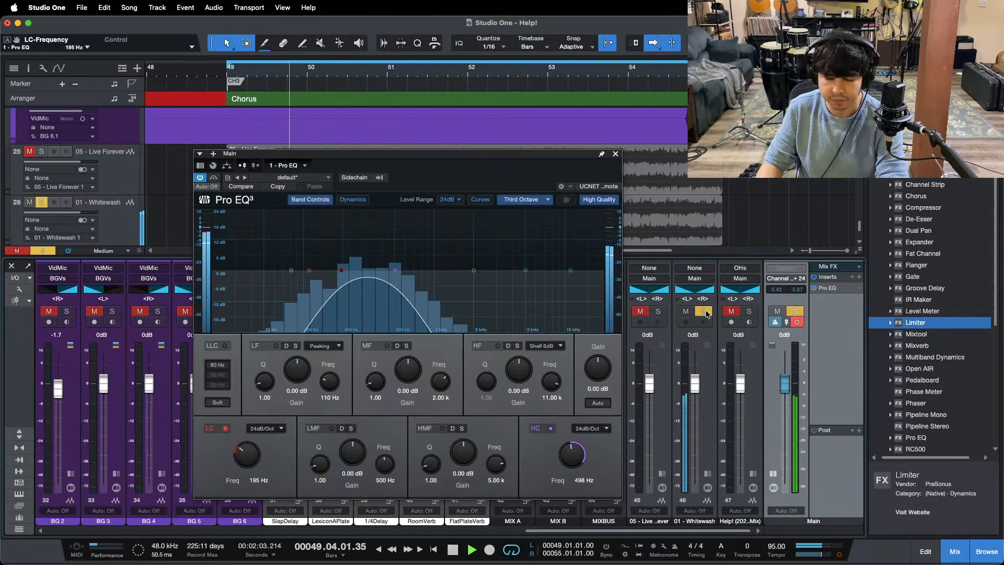
left_click(705, 312)
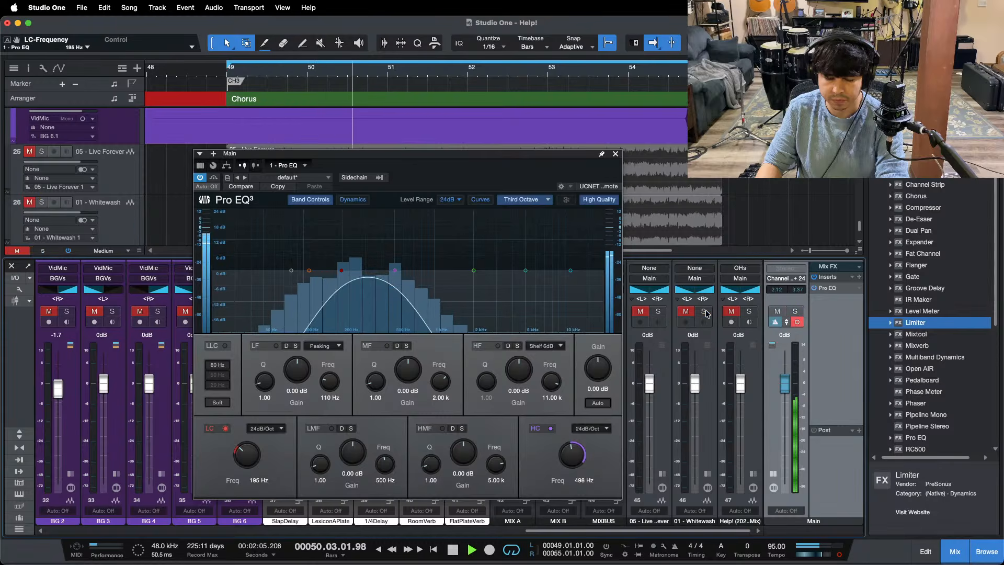
left_click(705, 312)
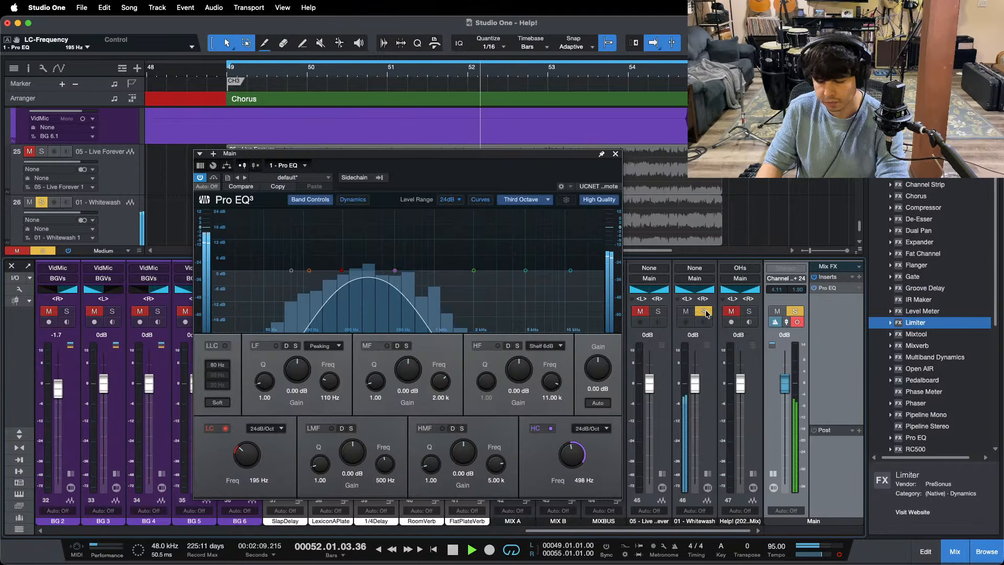
left_click(705, 312)
left_click(748, 311)
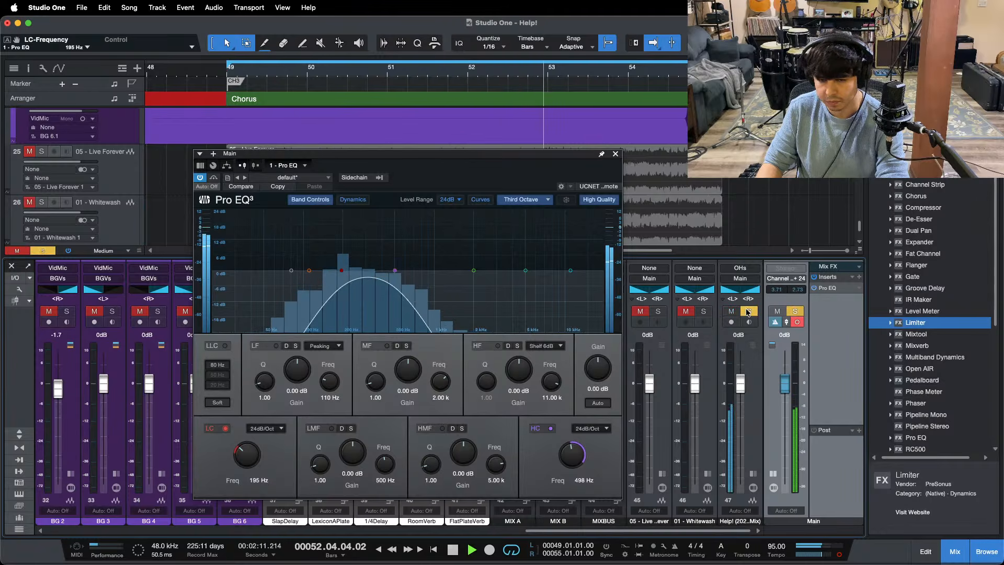
left_click(748, 312)
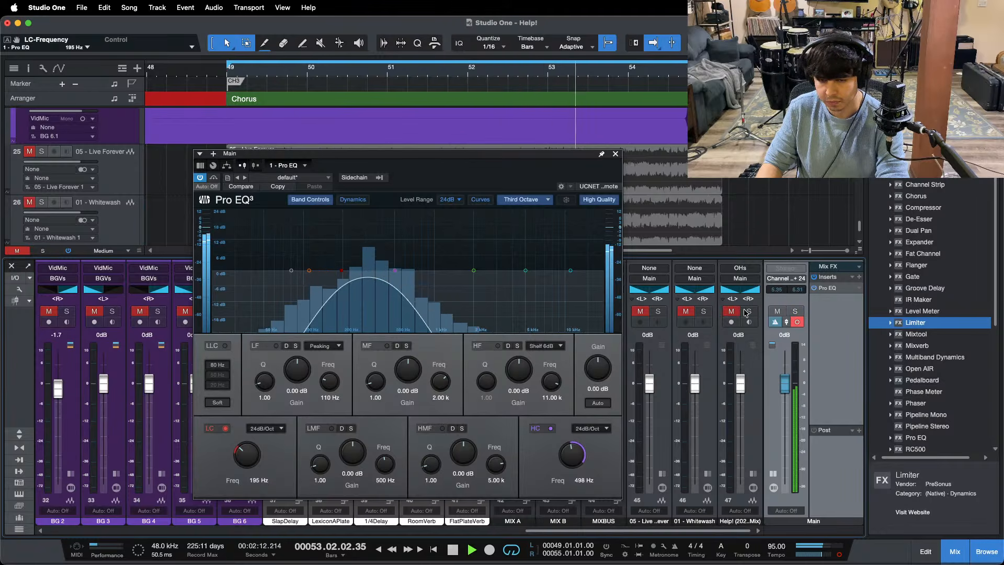
Step: Recheck the mix's mono low-mid band against the 05 - Live Forever reference by toggling its solo twice
left_click(658, 312)
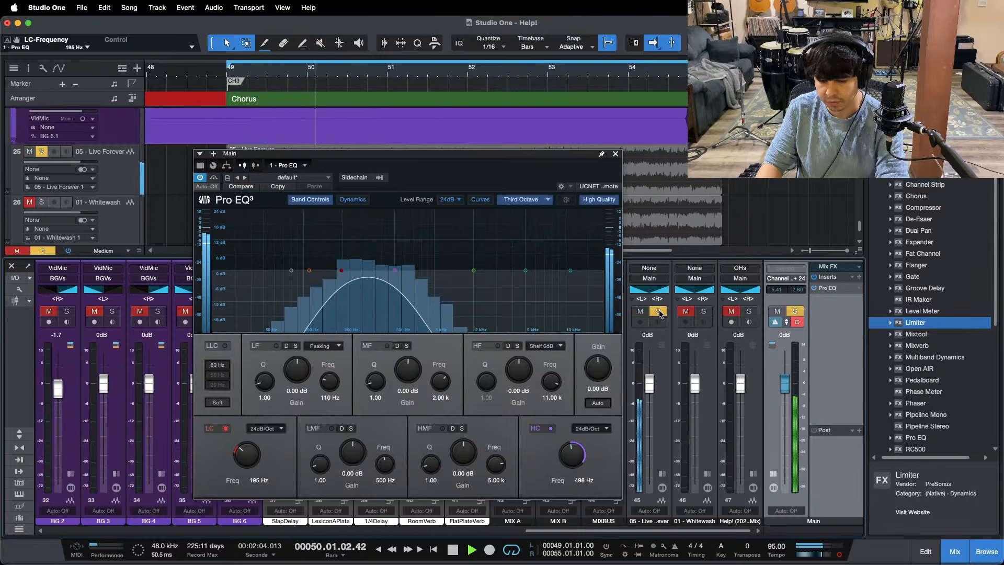
left_click(658, 312)
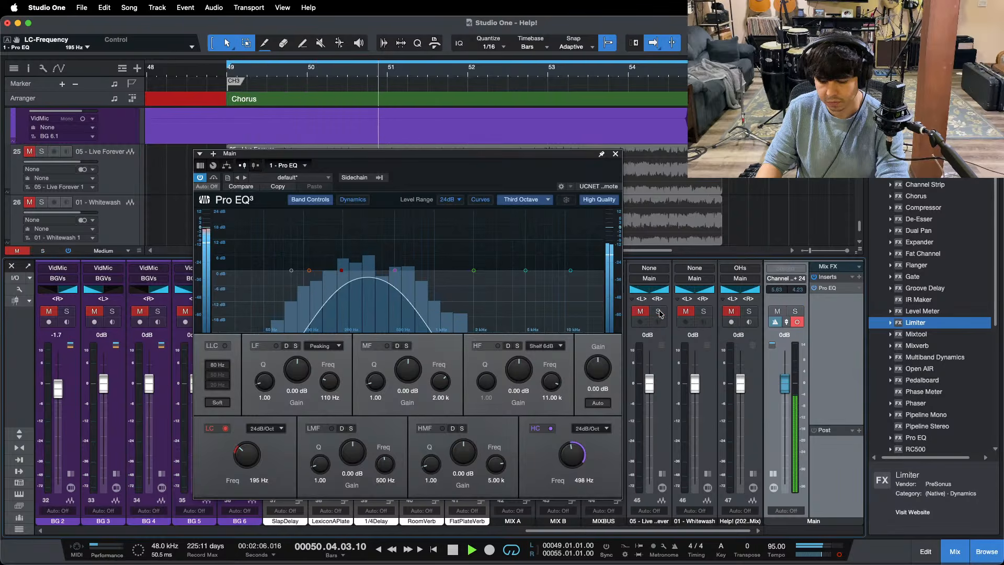
left_click(659, 312)
left_click(659, 312)
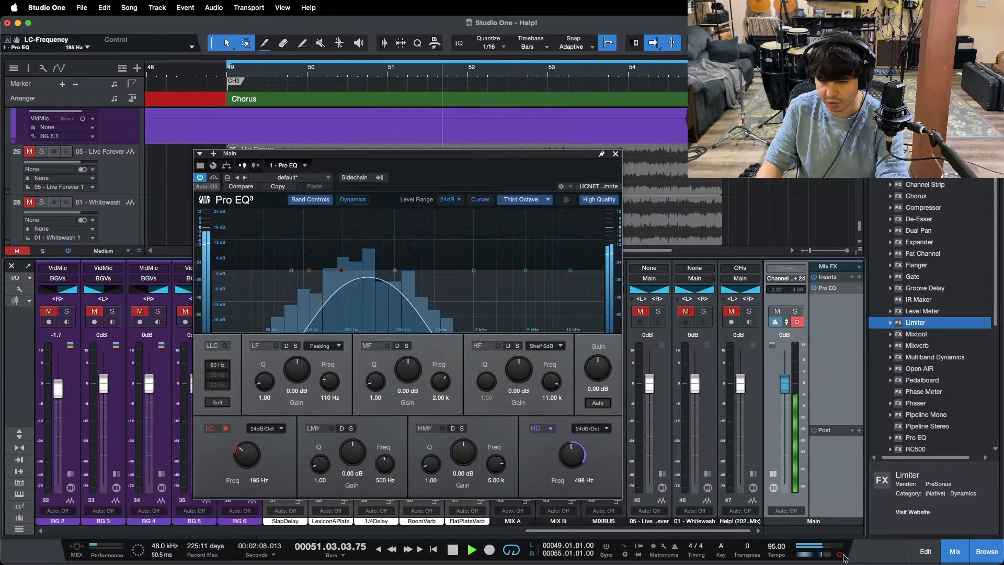
Step: Switch the main output to stereo and replay the chorus from its start, comparing the 195–498 Hz band with the 05 - Live Forever solo
key("KP_1")
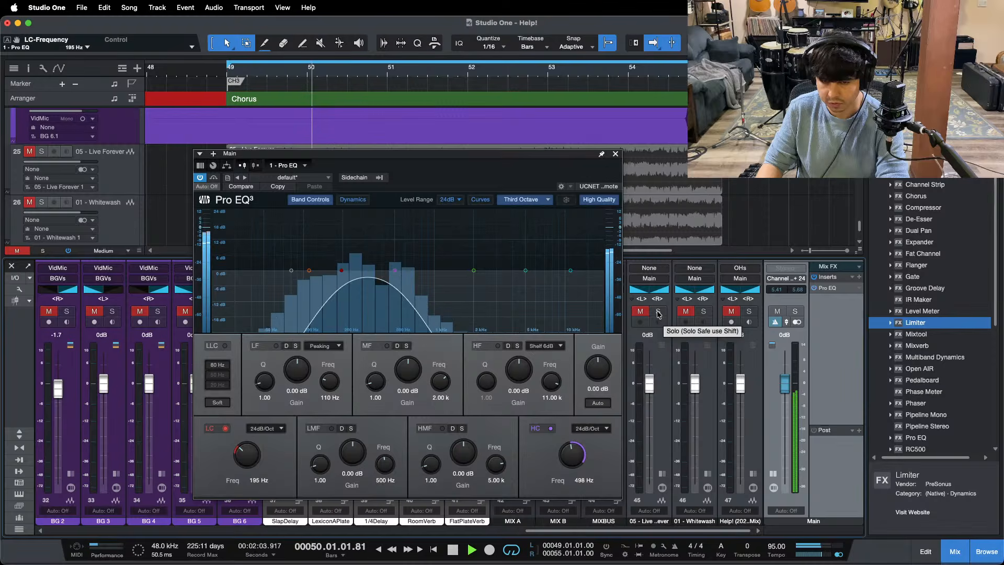
left_click(658, 312)
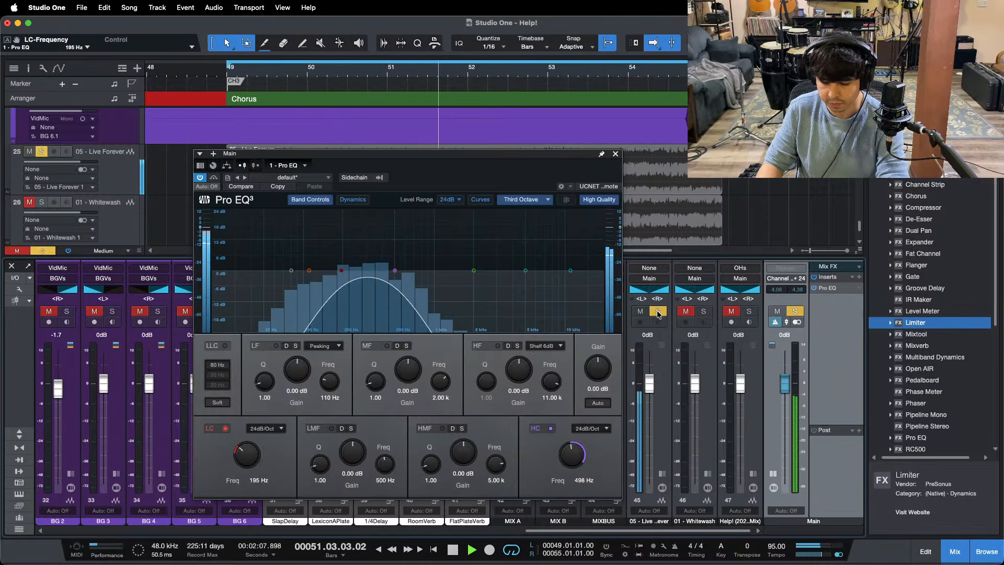
left_click(659, 312)
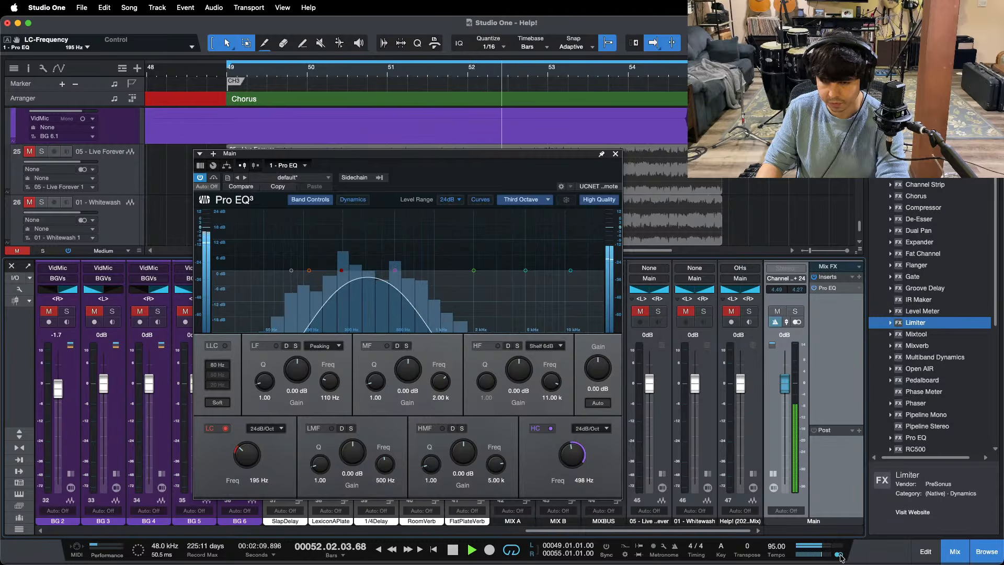
Step: Place the LF band at 137 Hz with 0 dB gain in the Acoustic channel's Pro EQ 3, close it and stop playback
left_click(616, 154)
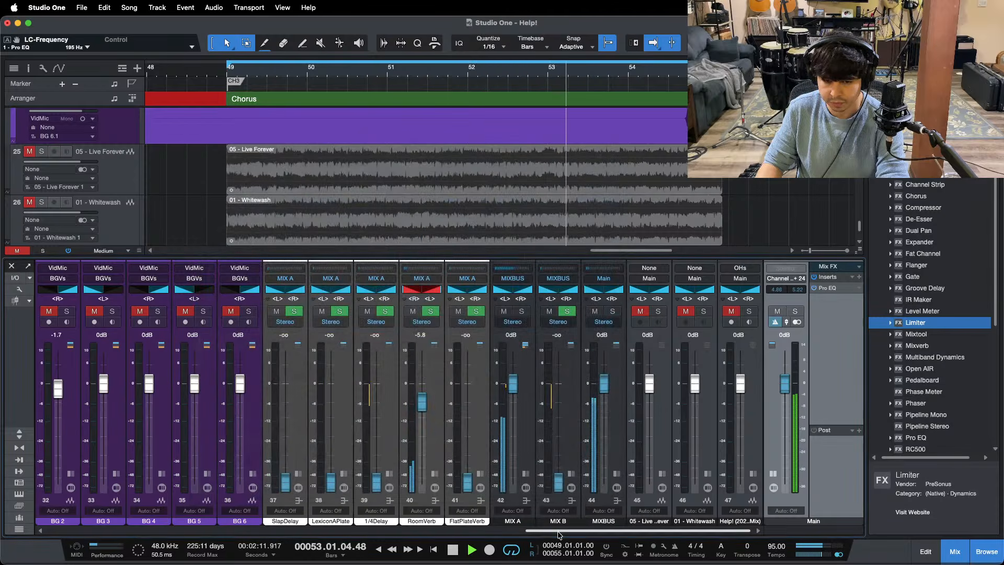
left_click_drag(556, 531, 356, 525)
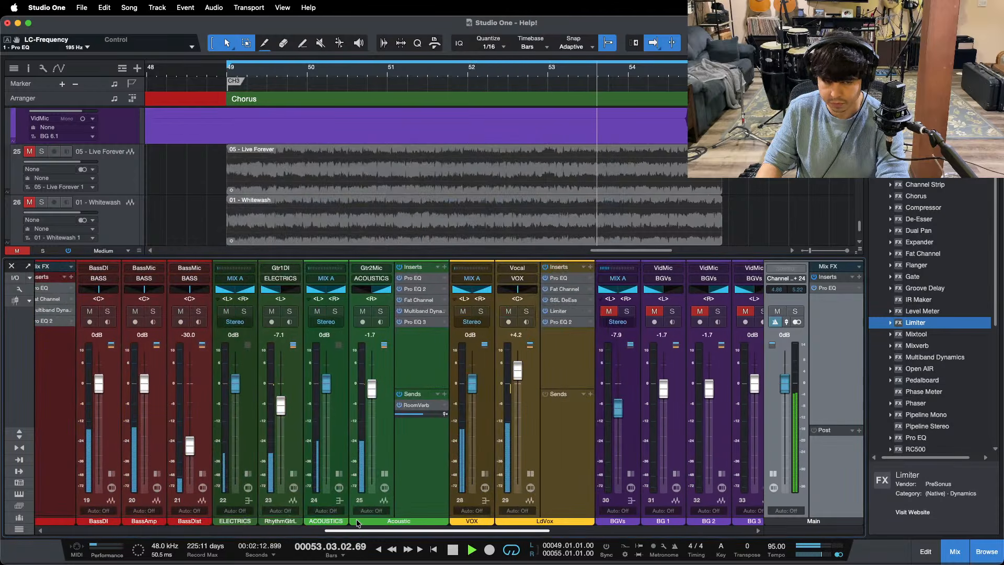
left_click(403, 322)
left_click_drag(291, 270, 321, 246)
double_click(297, 370)
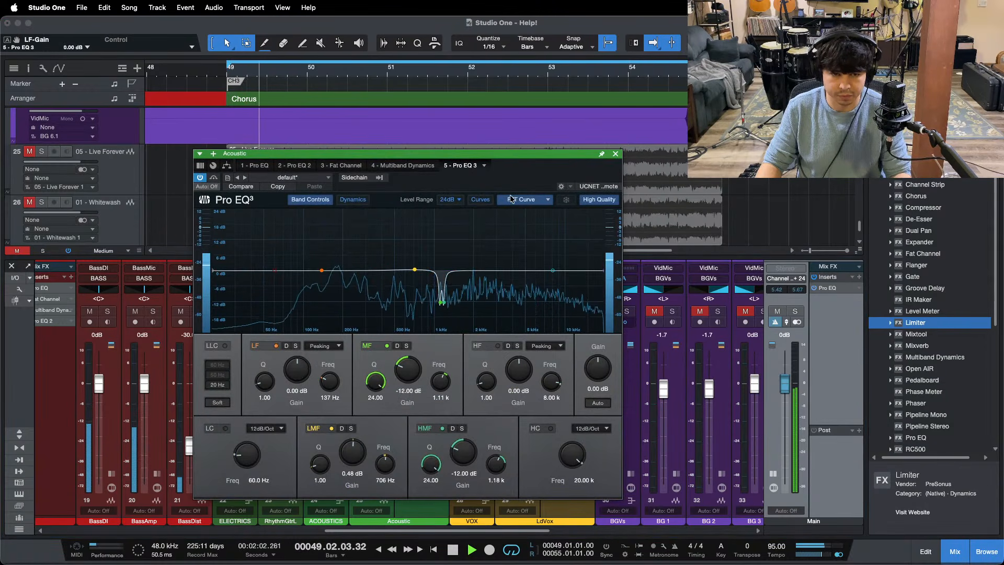
left_click(616, 154)
key("space")
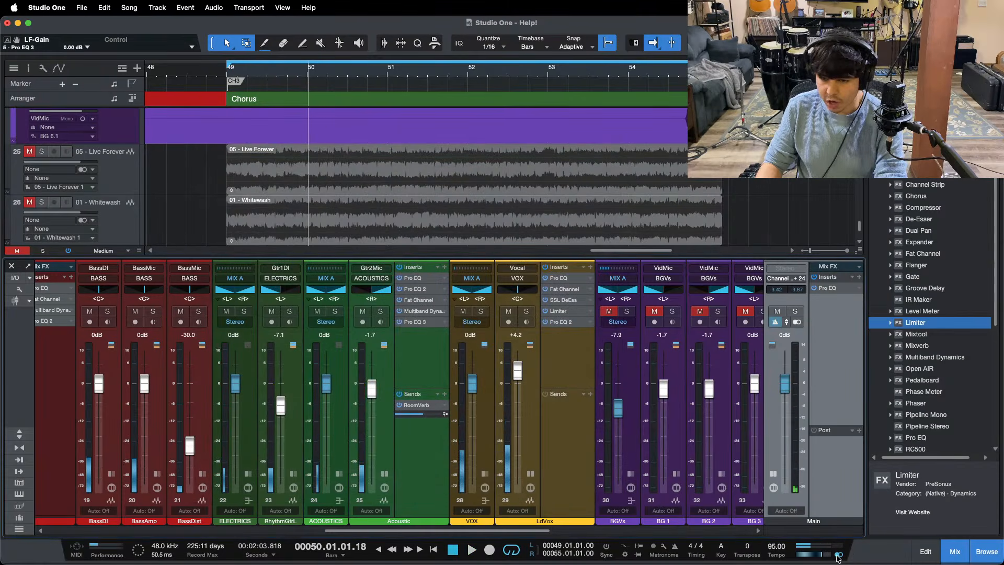
Step: Set the Main Pro EQ's low cut to 98 Hz and high cut to 245 Hz, and play the chorus in mono from its start
left_click(831, 289)
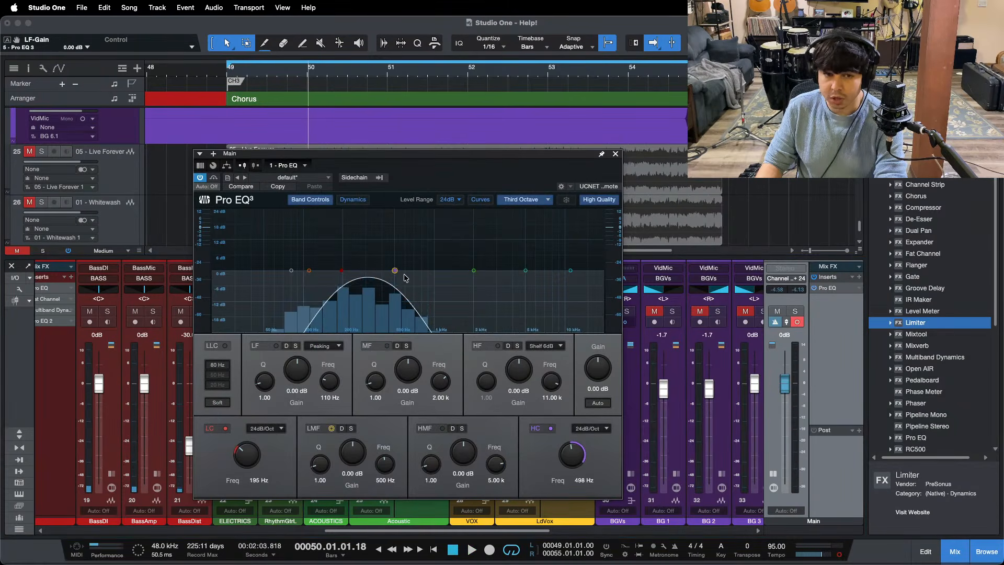
left_click_drag(400, 275, 364, 275)
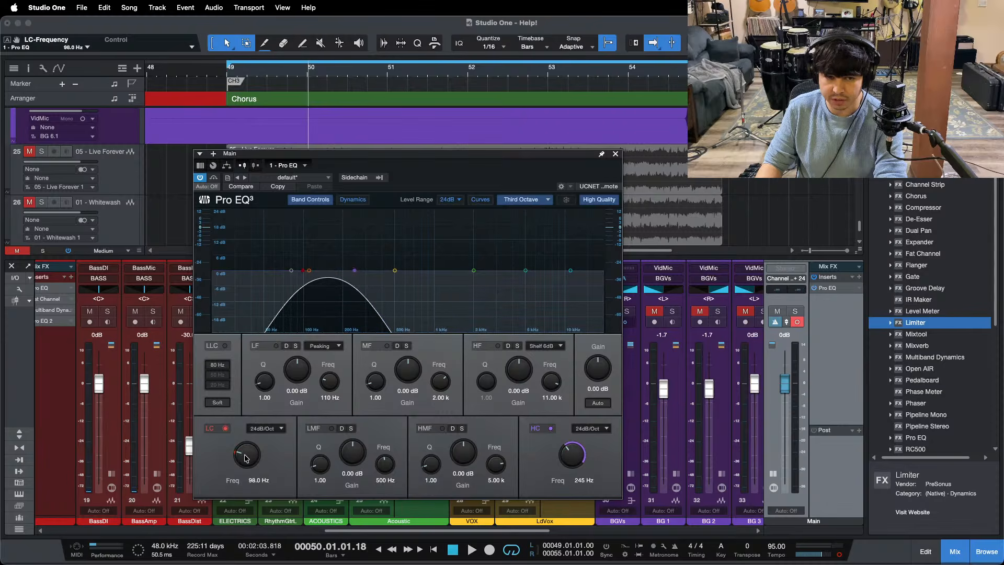
key("KP_1")
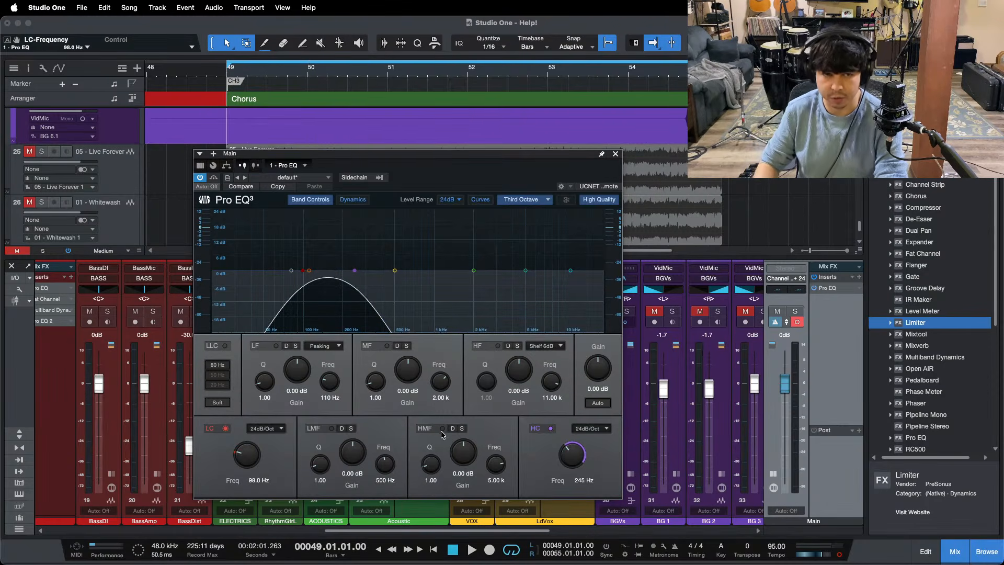
key("space")
Step: Compare the mix's mono 98–245 Hz band with the 05 - Live Forever reference by toggling its solo
left_click_drag(454, 531, 892, 504)
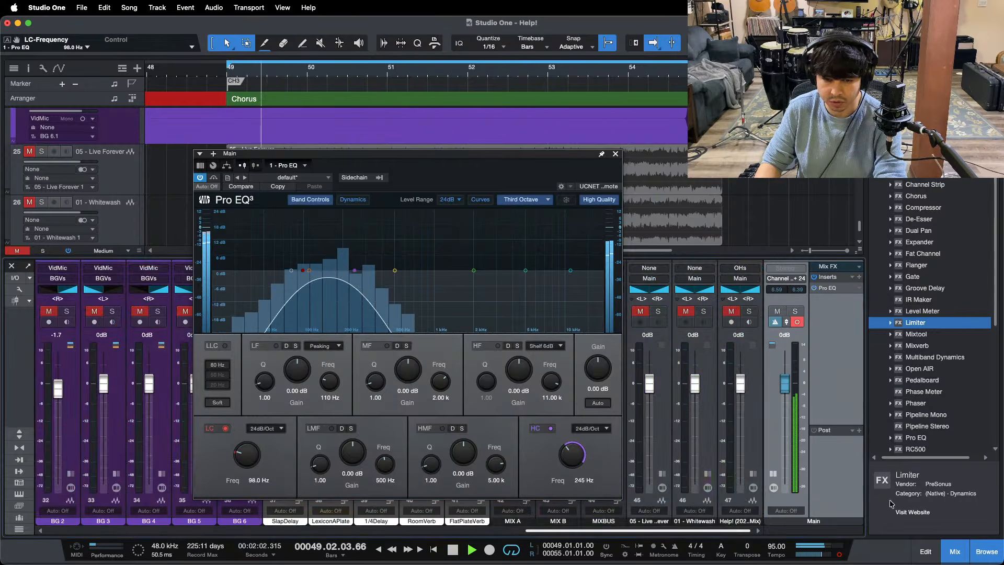
left_click(659, 312)
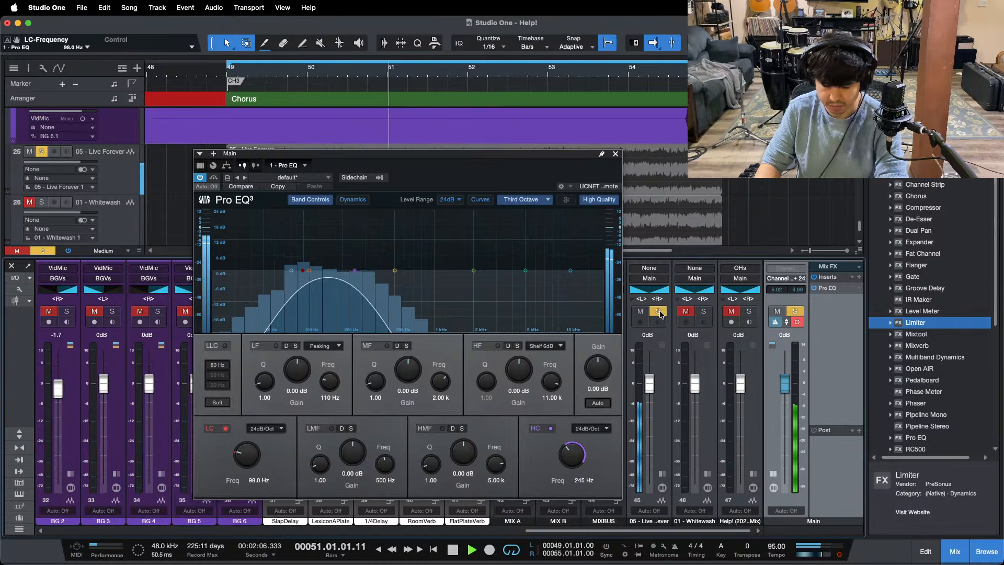
left_click(660, 313)
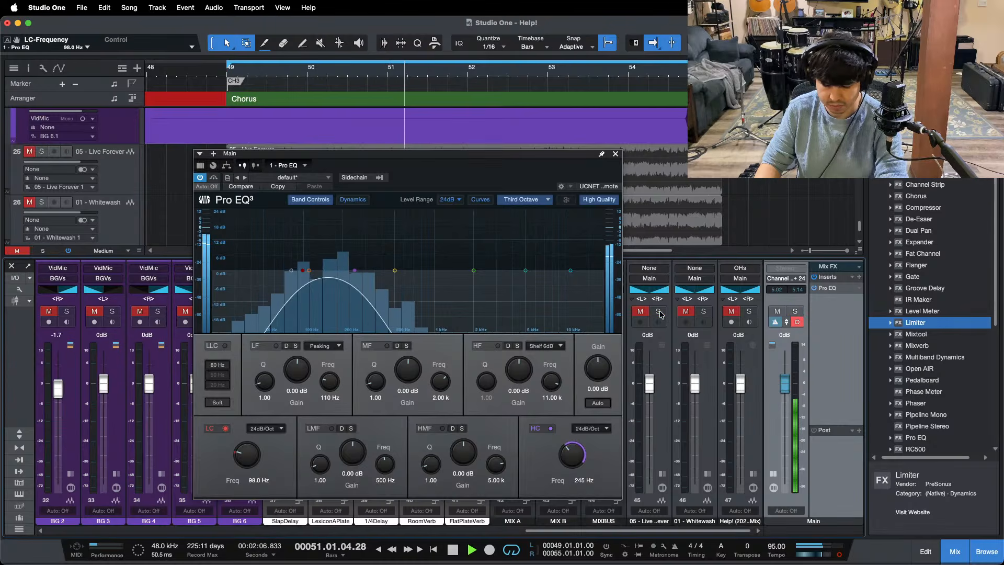
Step: Compare the mix's mono 98–245 Hz band with the 01 - Whitewash reference by repeatedly toggling its solo
left_click(703, 312)
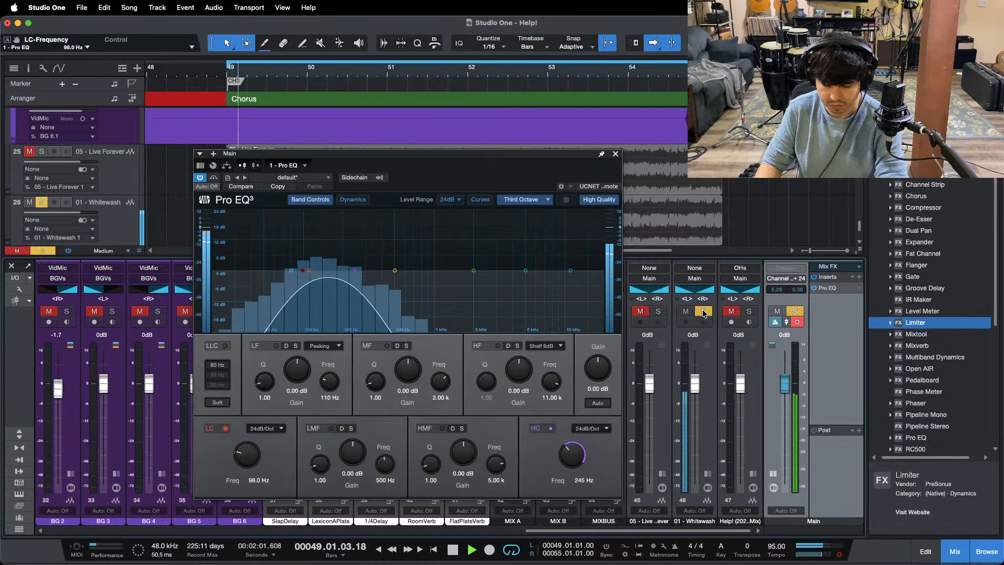
left_click(703, 312)
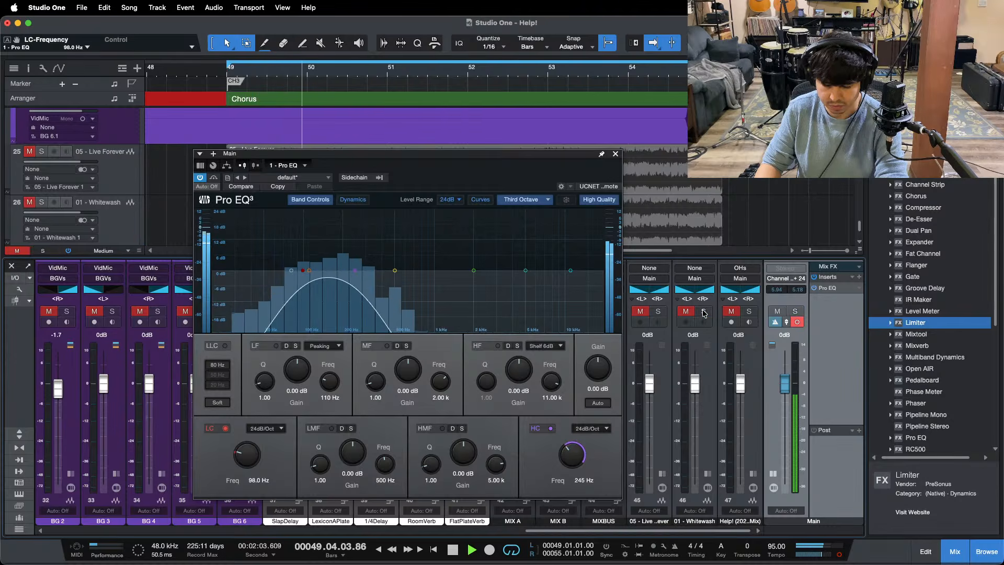
left_click(703, 313)
left_click(704, 313)
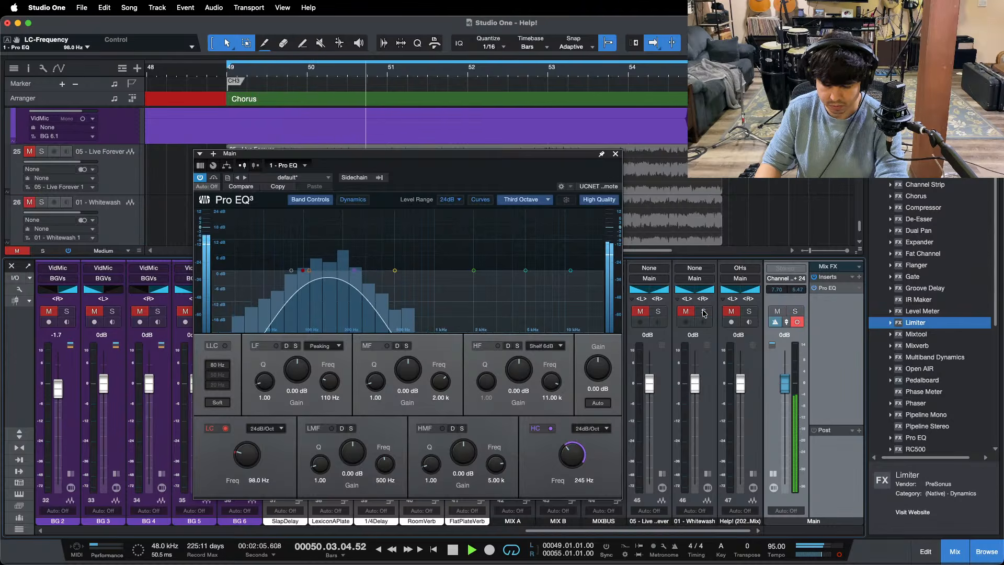
left_click(704, 313)
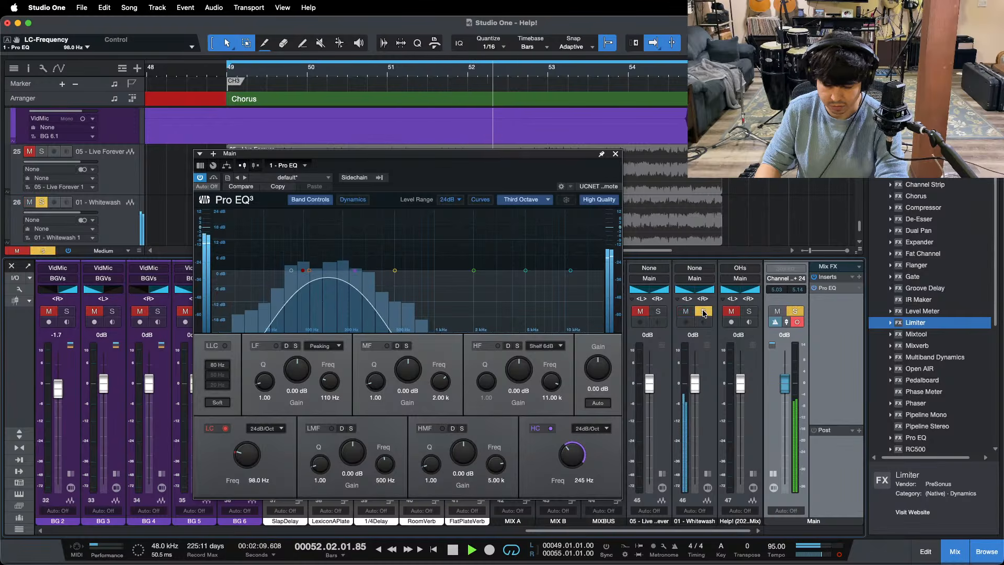
left_click(704, 312)
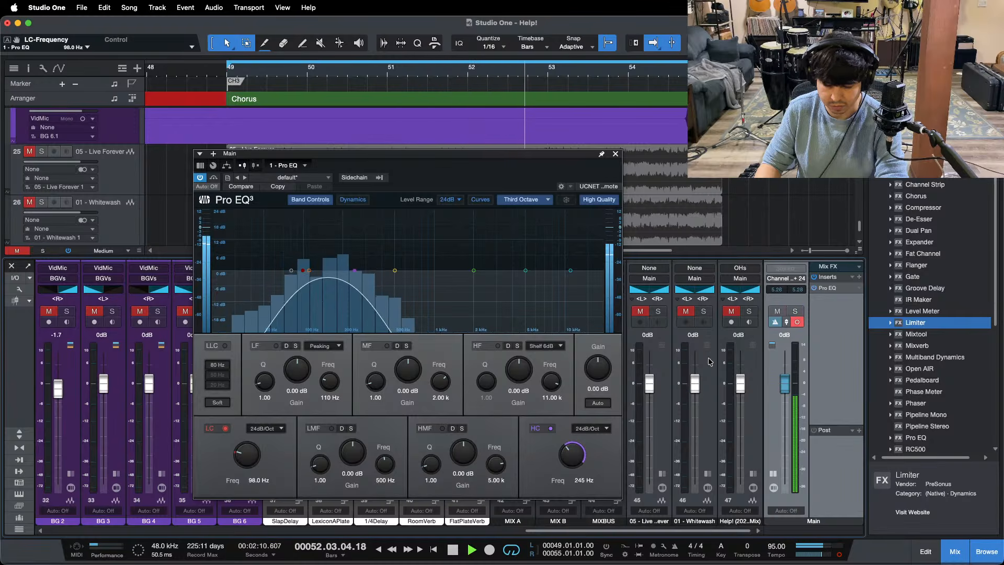
Step: Replay the chorus from its start, toggling the main output between mono and stereo and checking the 98–245 Hz band against 05 - Live Forever
key("KP_1")
left_click(838, 556)
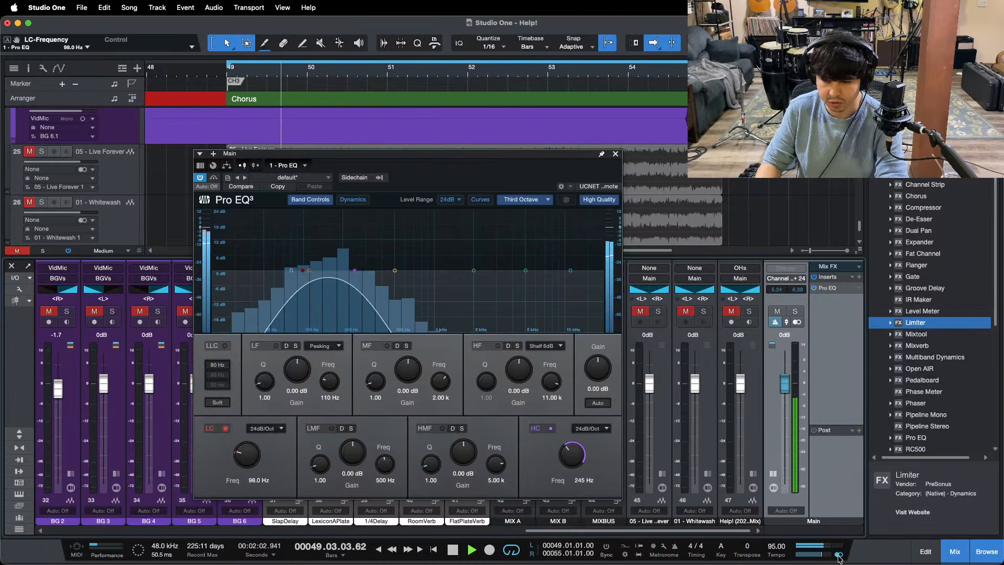
left_click(658, 312)
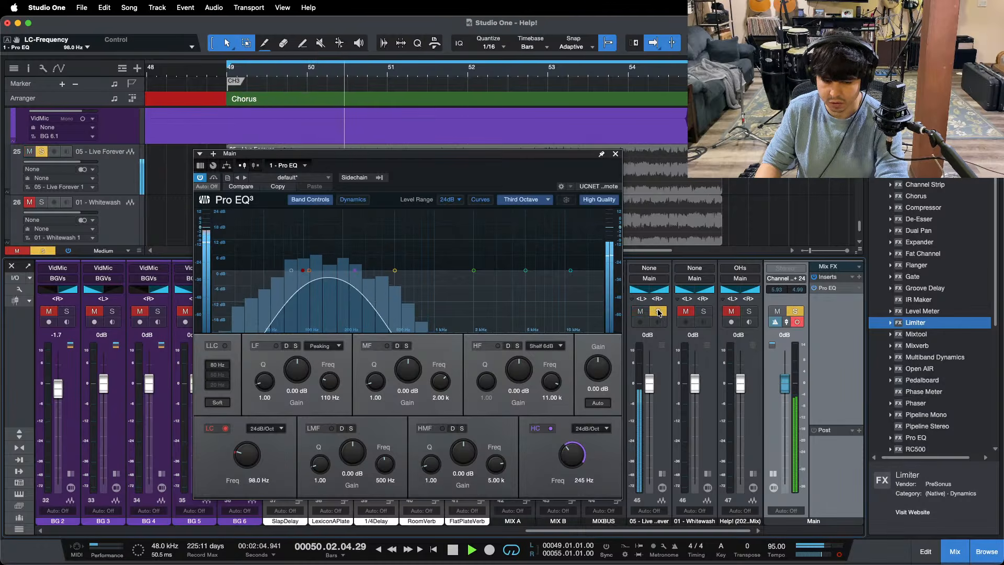
left_click(658, 313)
left_click(615, 155)
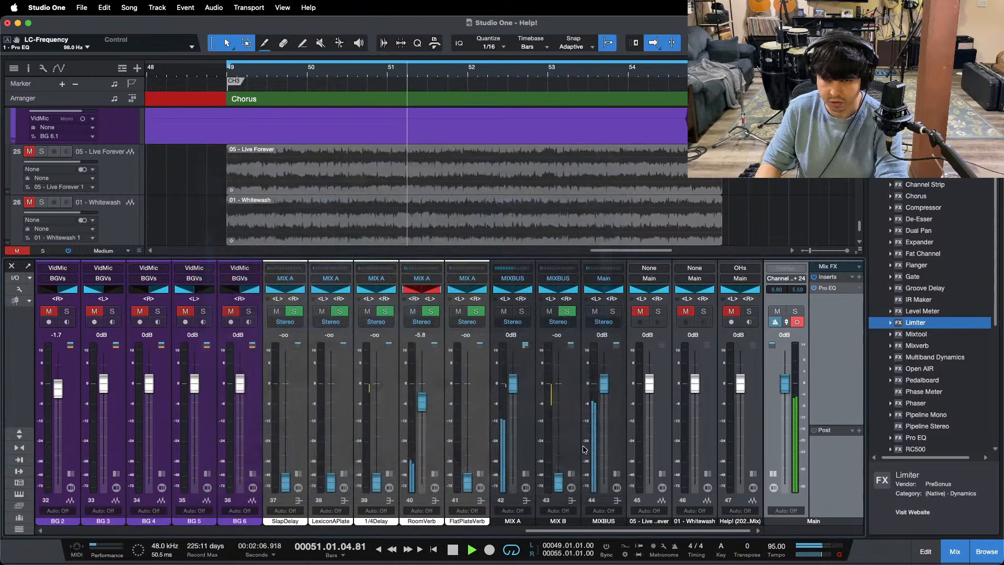
Step: Enable the low cut in the LdVox channel's Pro EQ 2 and set its frequency to 98 Hz
scroll(441, 371, "left", 5)
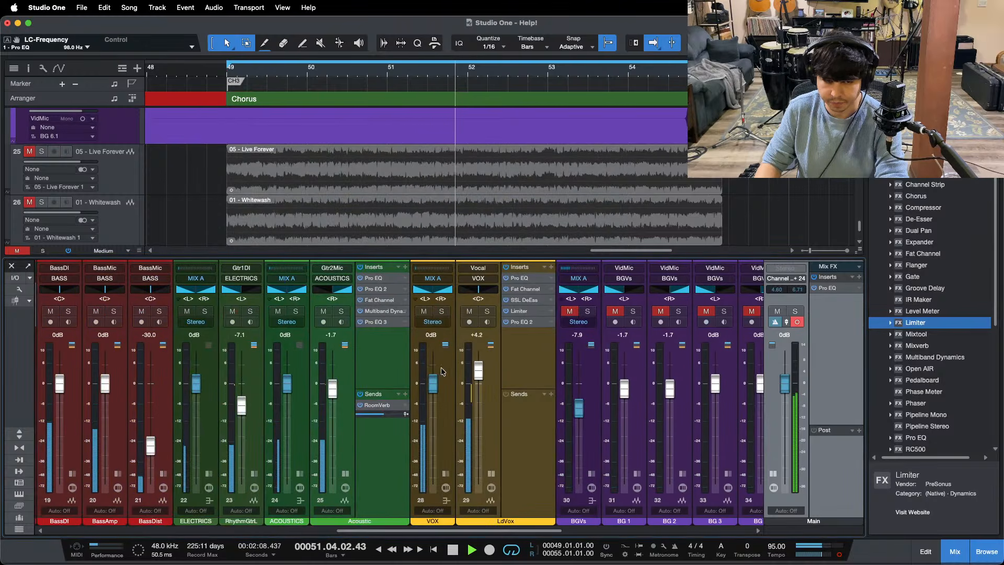
left_click(519, 322)
left_click(147, 392)
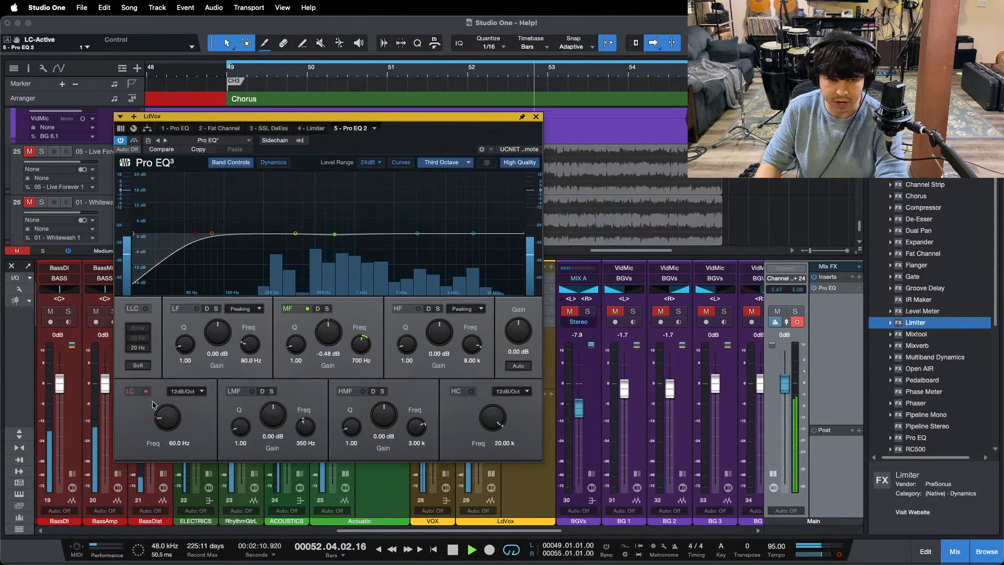
scroll(172, 423, "up", 5)
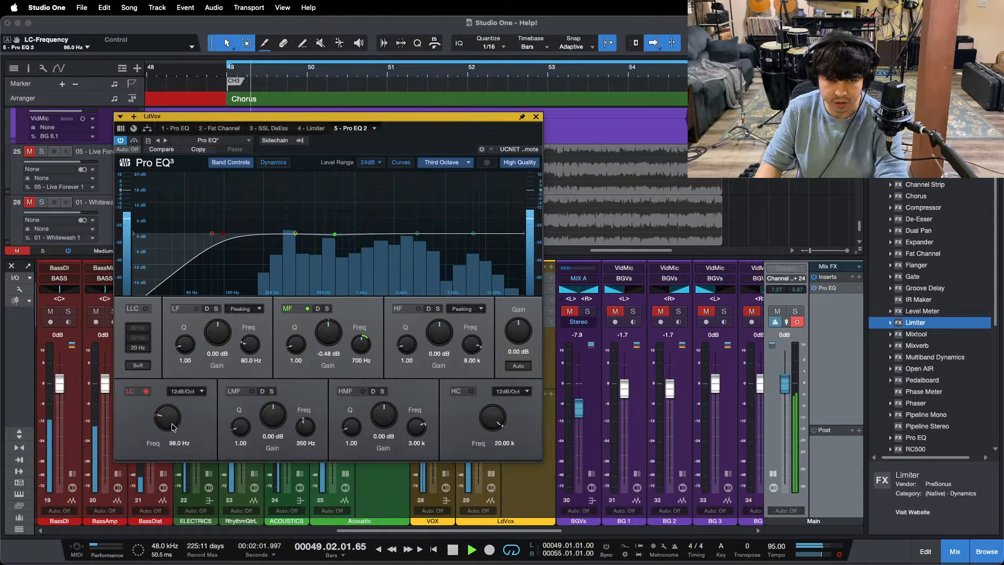
Step: Switch the main output to stereo and compare the mix with 05 - Live Forever by toggling its solo
scroll(729, 328, "right", 5)
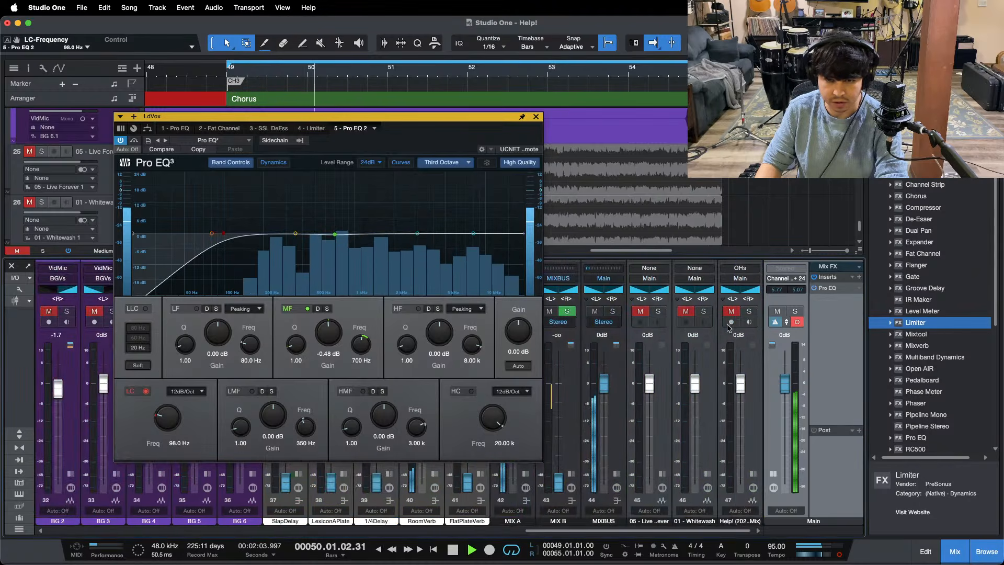
left_click(658, 311)
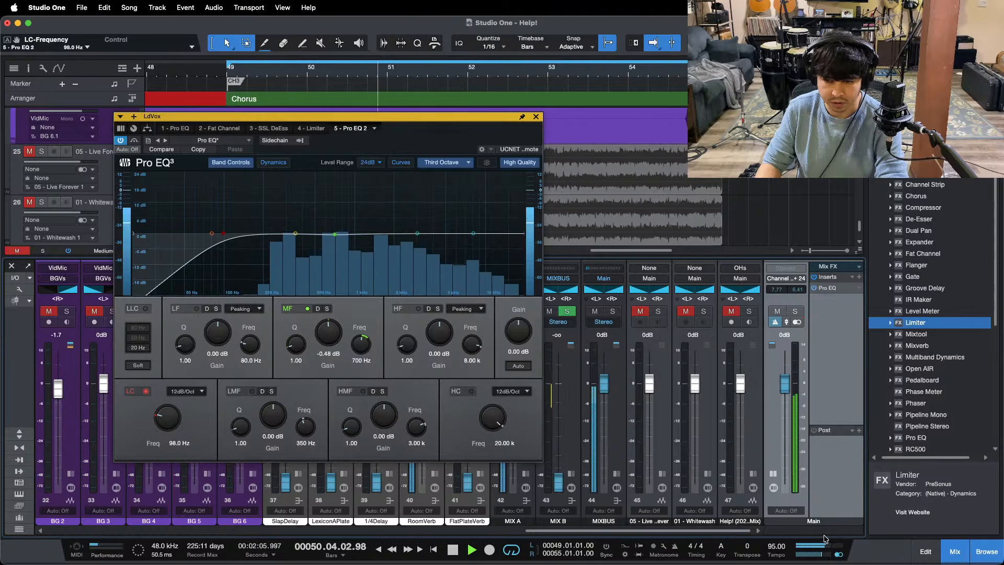
left_click(657, 313)
Step: Raise the 137 Hz LF gain in the Acoustic channel's Pro EQ 3 to 0.48 dB, refine it to 0.96 dB and close it
scroll(582, 521, "left", 8)
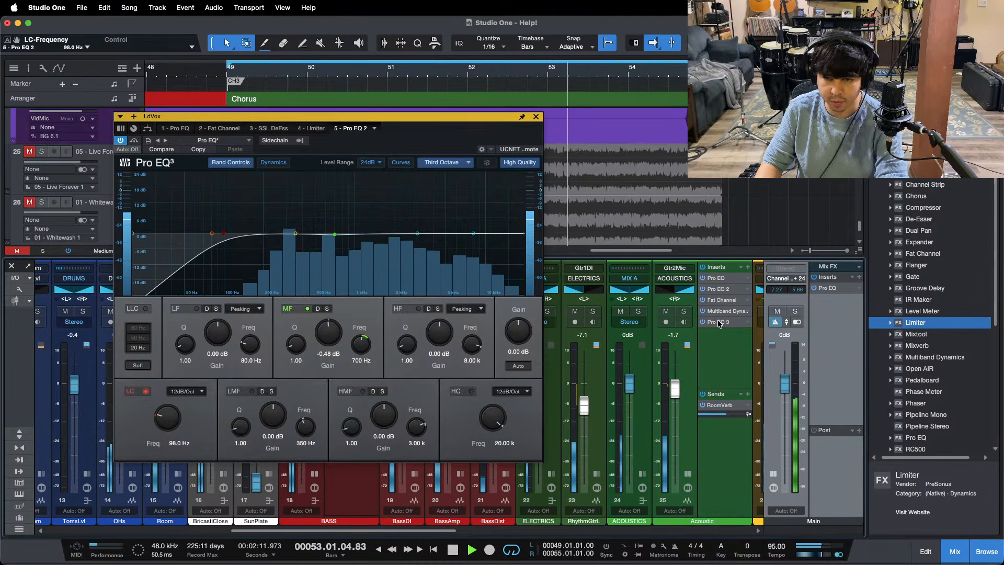
left_click(714, 320)
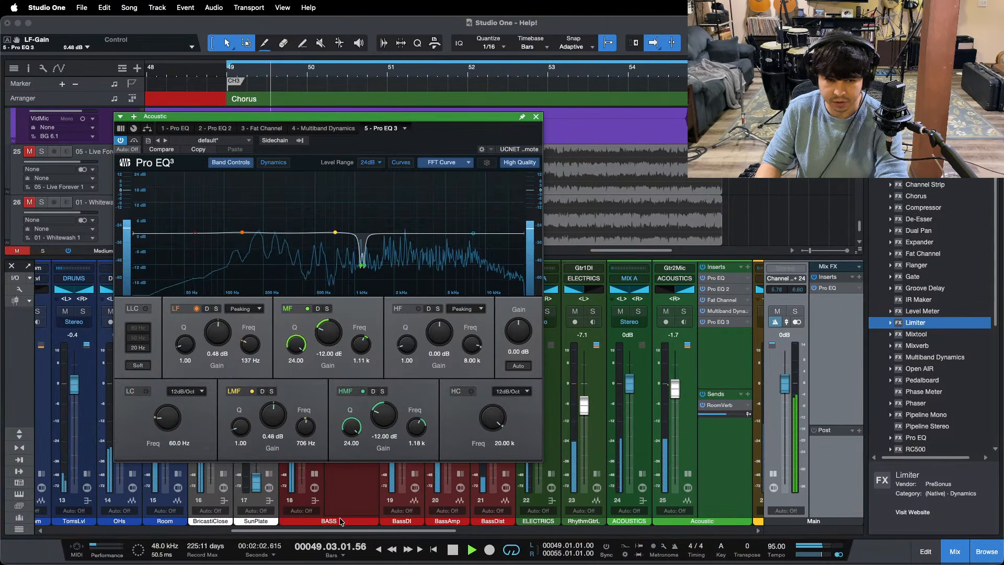
left_click(349, 503)
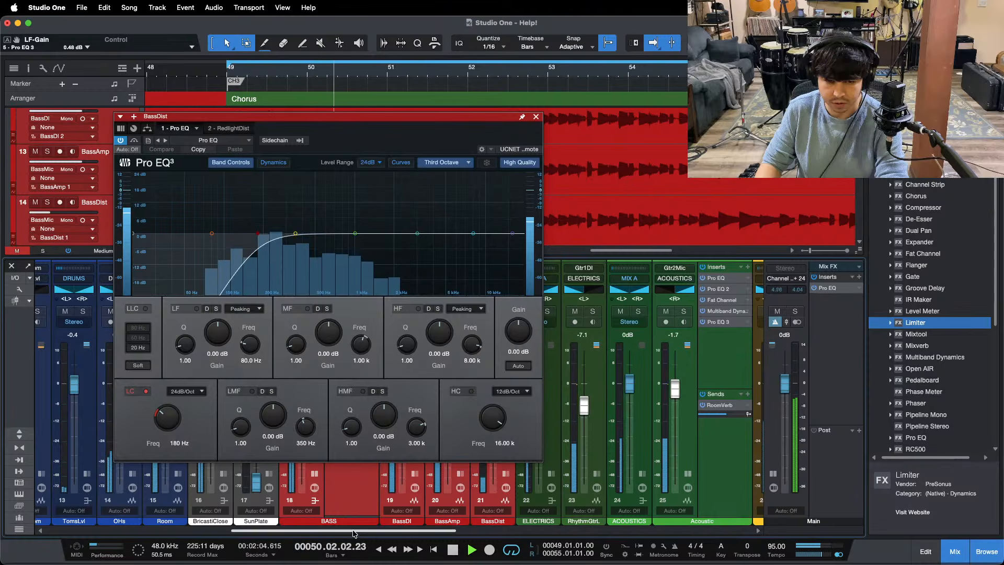
scroll(349, 501, "right", 8)
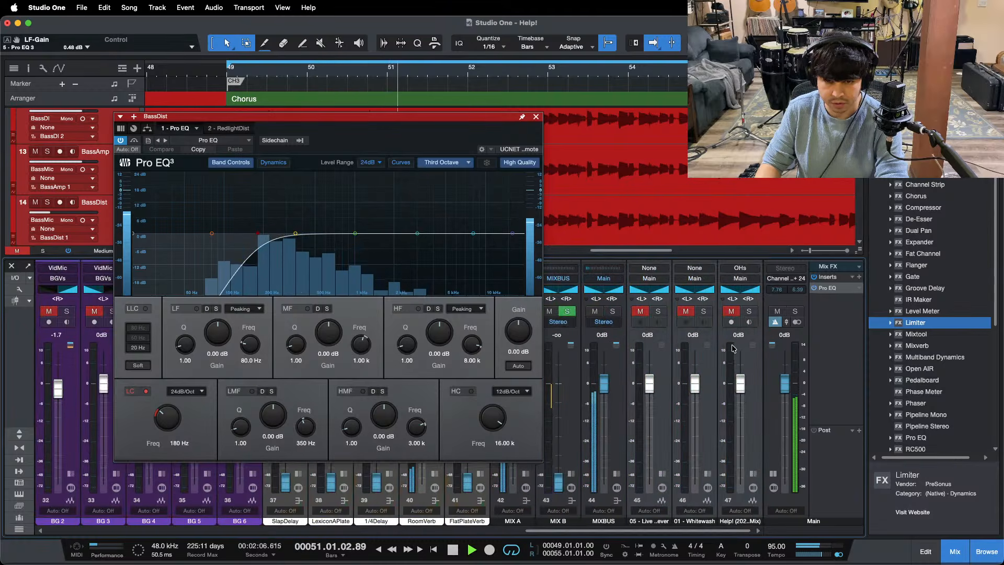
left_click(668, 434)
scroll(669, 398, "left", 8)
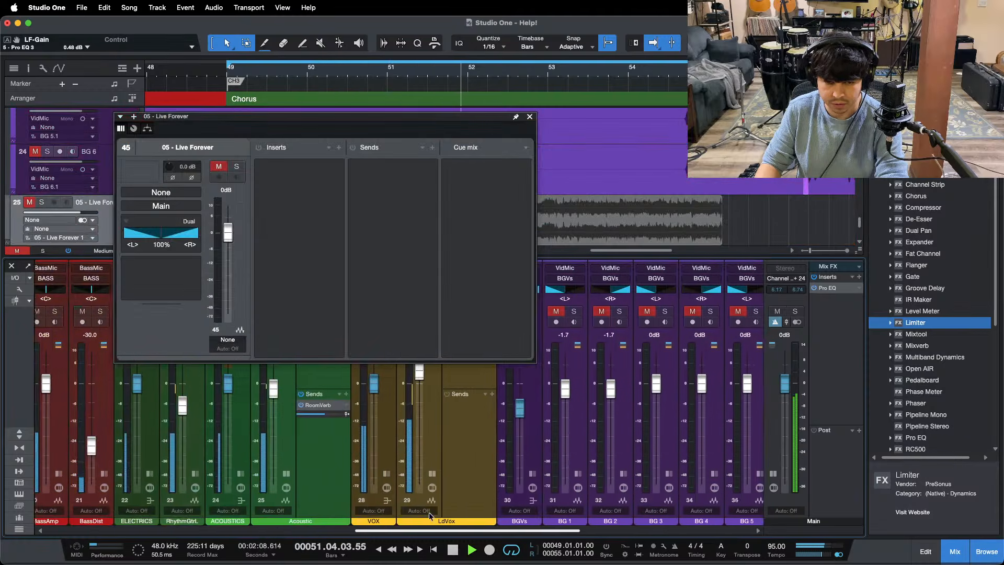
double_click(671, 321)
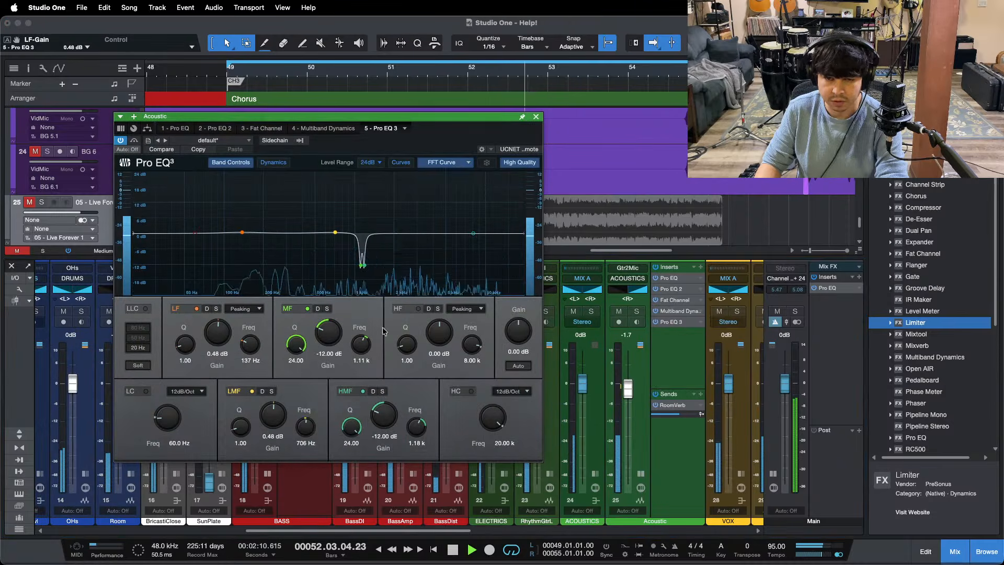
left_click(536, 116)
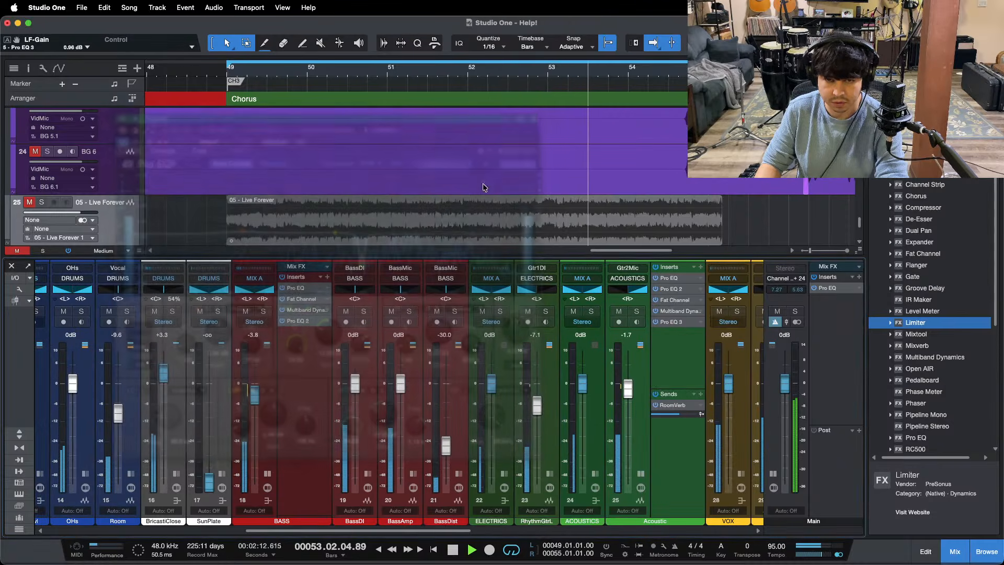
Step: Replay the chorus from its start and collapse the expanded insert sections of the BASS and Acoustic channels
left_click(286, 450)
key("KP_1")
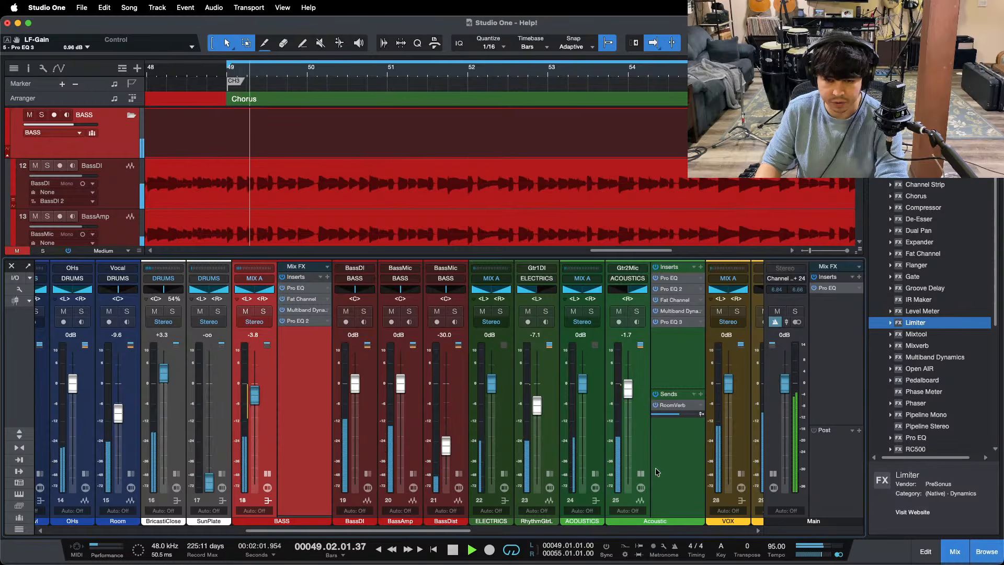
left_click(240, 477)
left_click(267, 474)
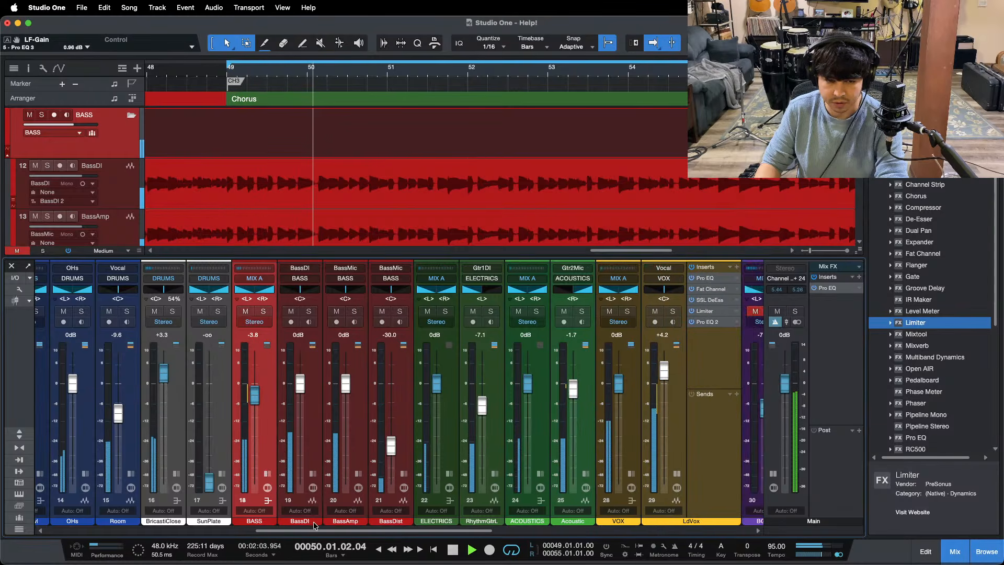
Step: Lower the Main output to -5.8 dB and disable its Pro EQ insert
left_click_drag(278, 531, 860, 543)
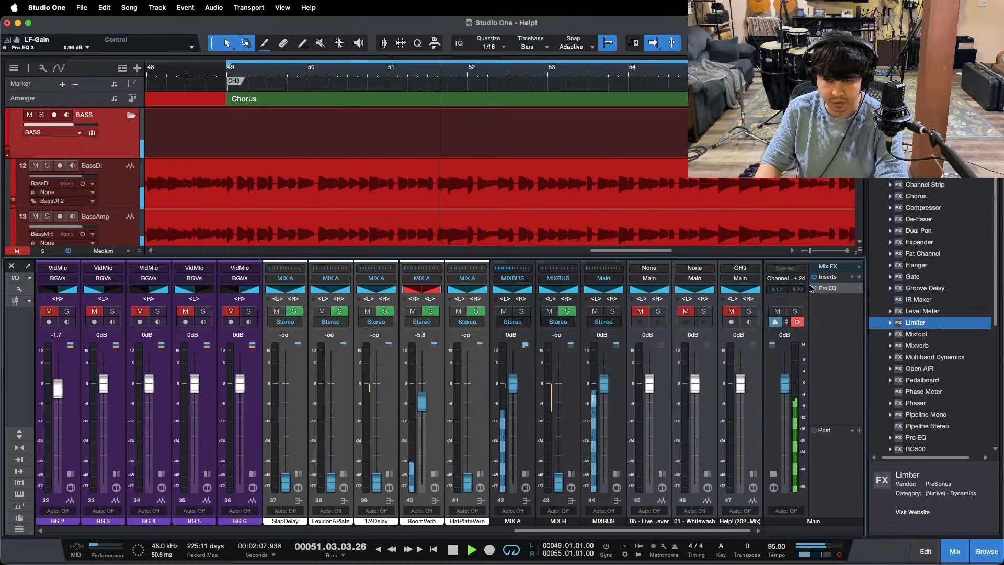
left_click_drag(784, 382, 784, 404)
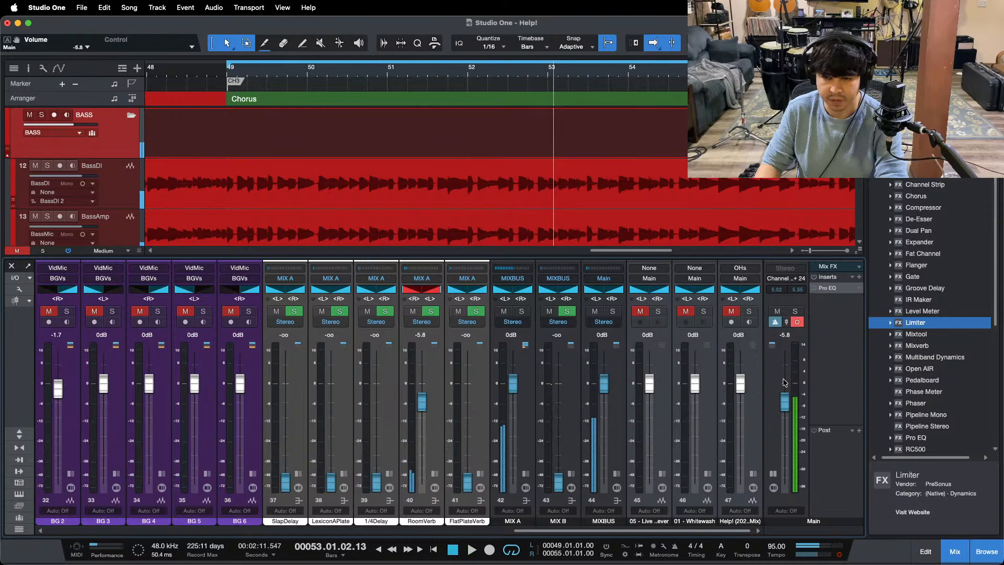
right_click(828, 288)
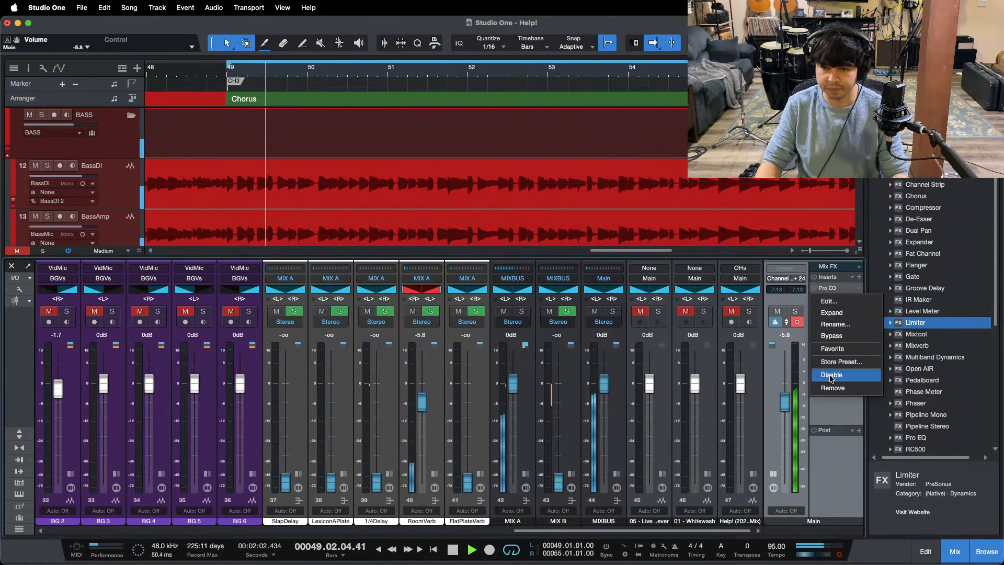
left_click(831, 374)
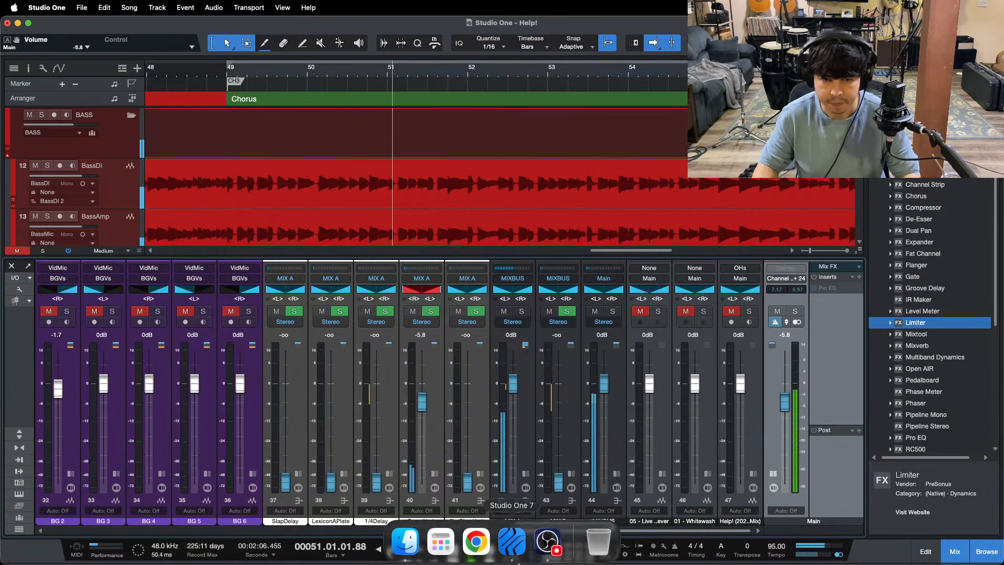
left_click(549, 547)
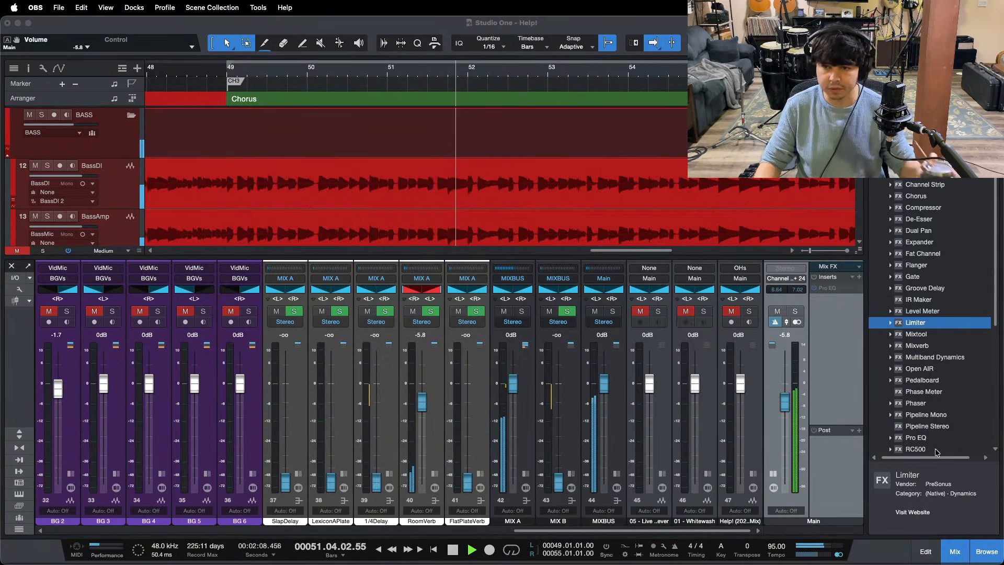
left_click(957, 494)
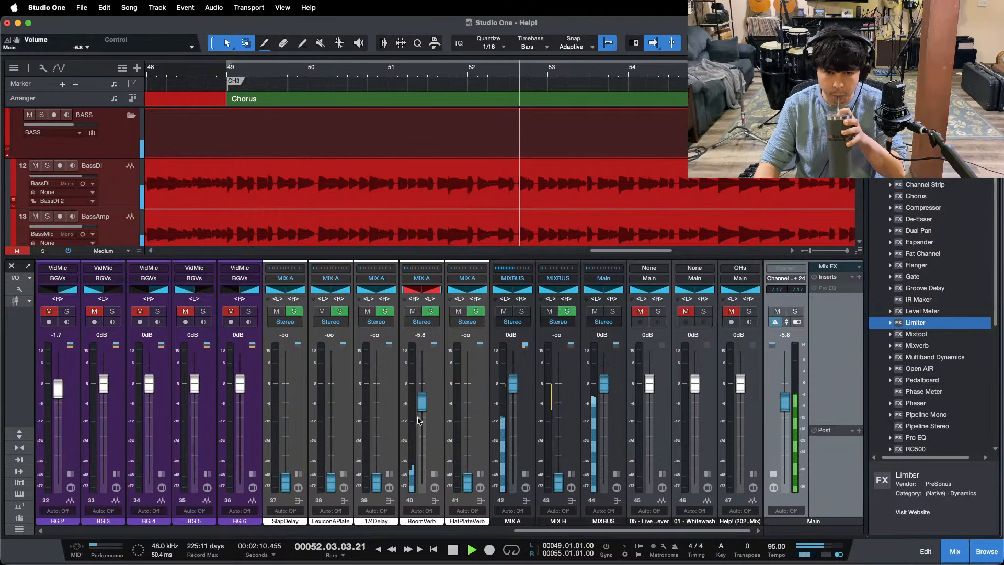
left_click_drag(422, 404, 421, 404)
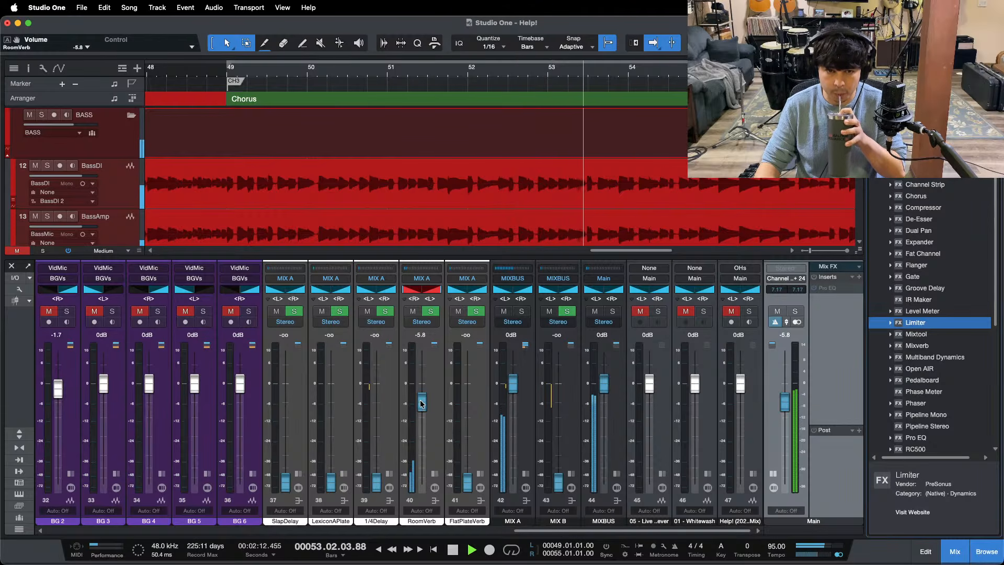
Step: Turn off looping, fit the whole song in the arrangement view and play it from the Start marker
key("KP_Divide")
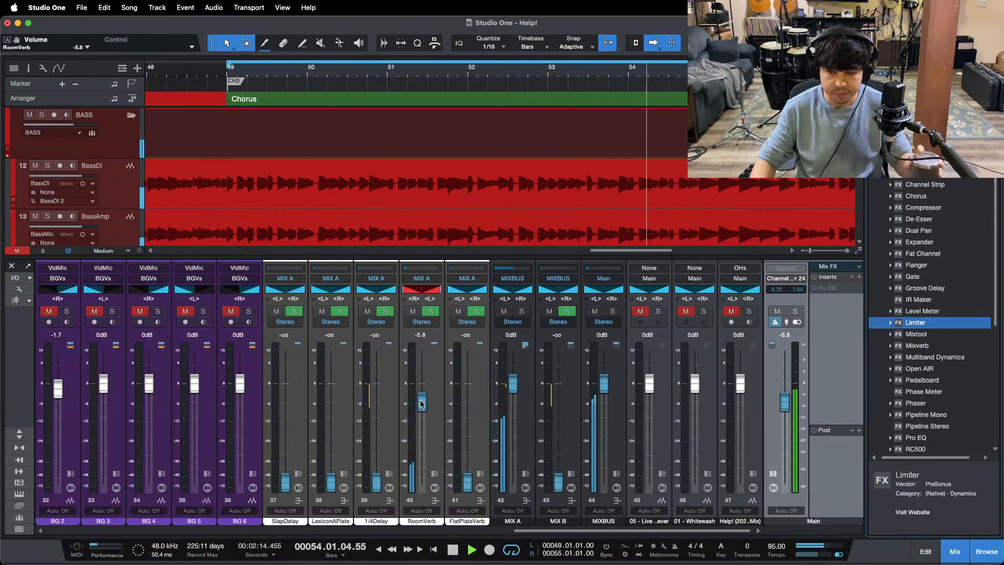
key("KP_Divide")
key("alt+z")
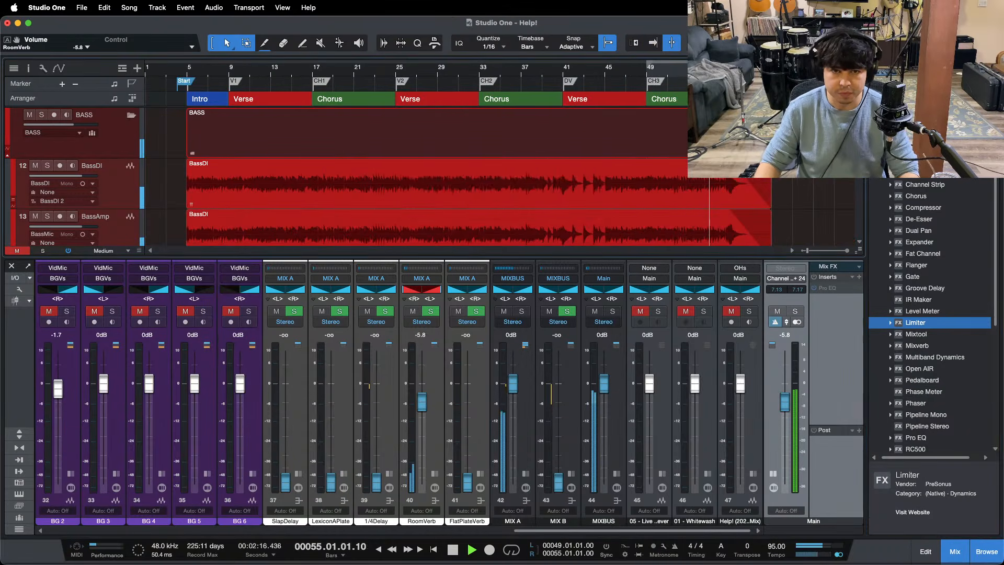
left_click(180, 67)
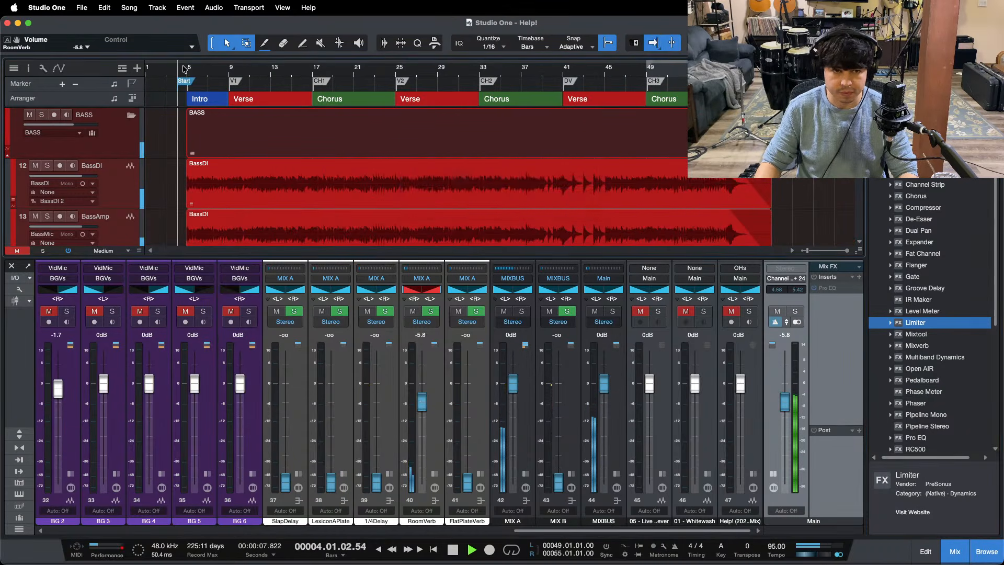
Step: Hide the mixer, move the Start marker to just before the Intro section and play from there
left_click_drag(183, 68, 298, 111)
key("F3")
scroll(296, 203, "down", 1)
key("space")
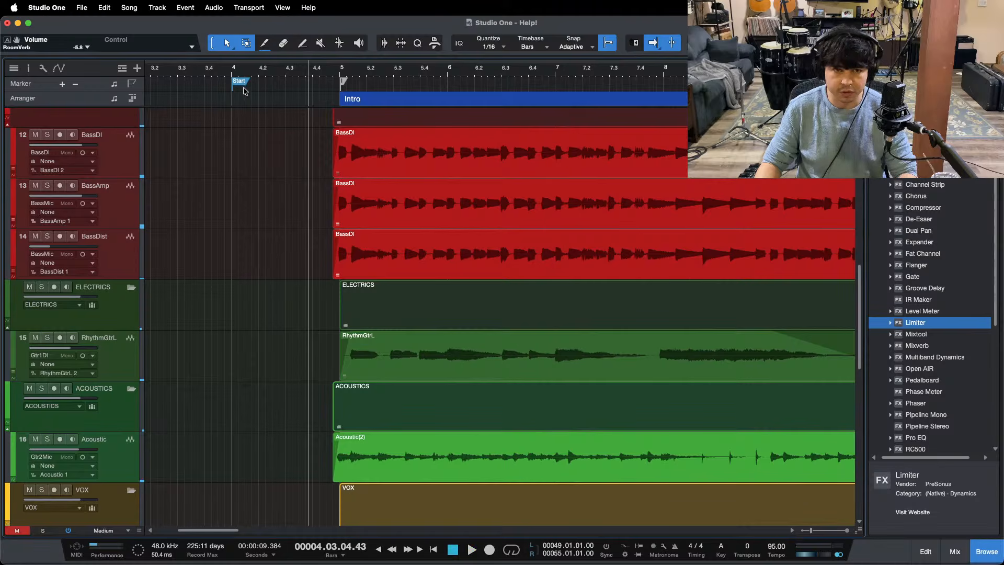
mouse_move(239, 81)
left_mouse_down()
mouse_move(354, 85)
mouse_move(329, 84)
left_mouse_up()
key("space")
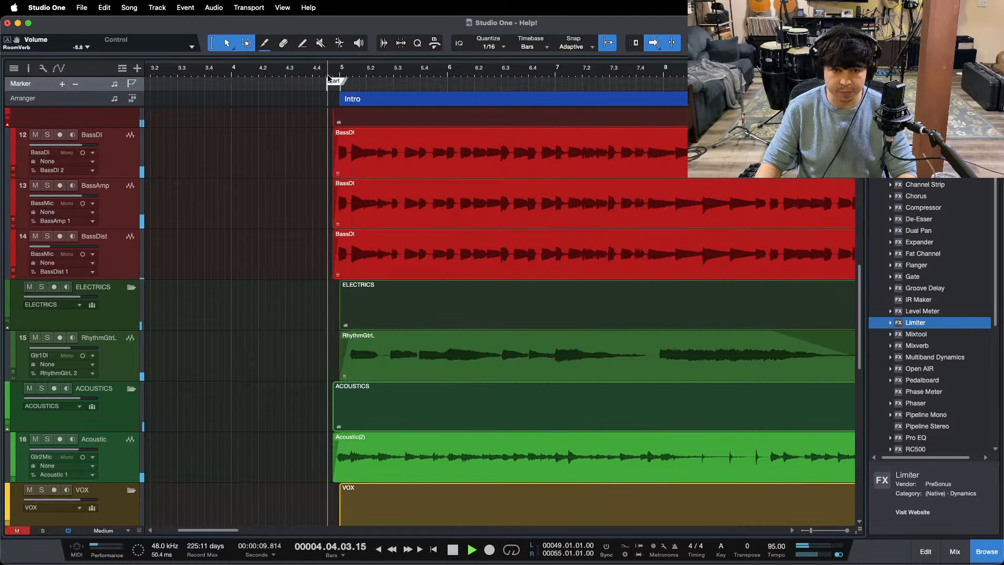
Step: Delete the audio before the Start marker from the BG 1 to BG 6 clips
scroll(326, 116, "down", 10)
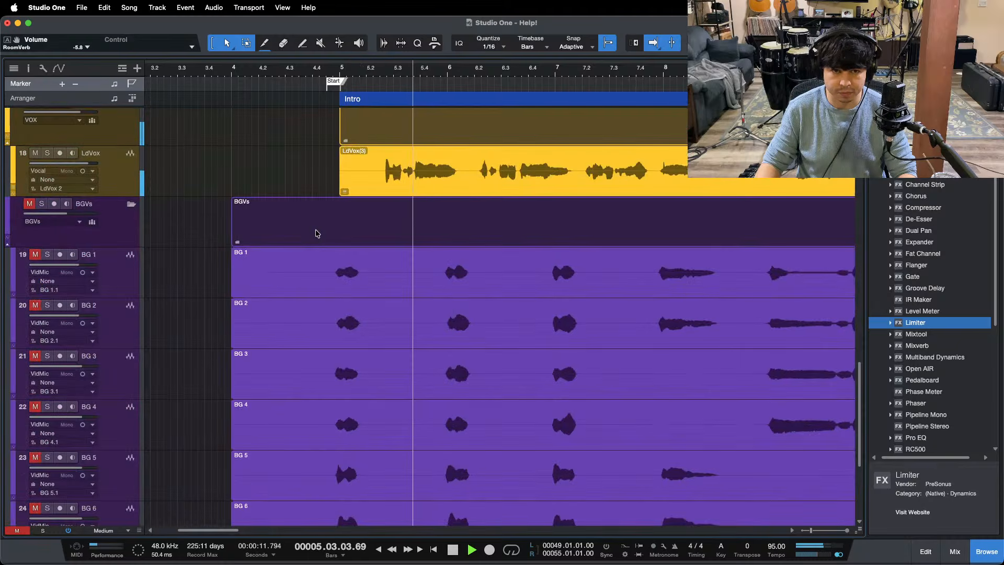
left_click_drag(326, 265, 199, 414)
key("Delete")
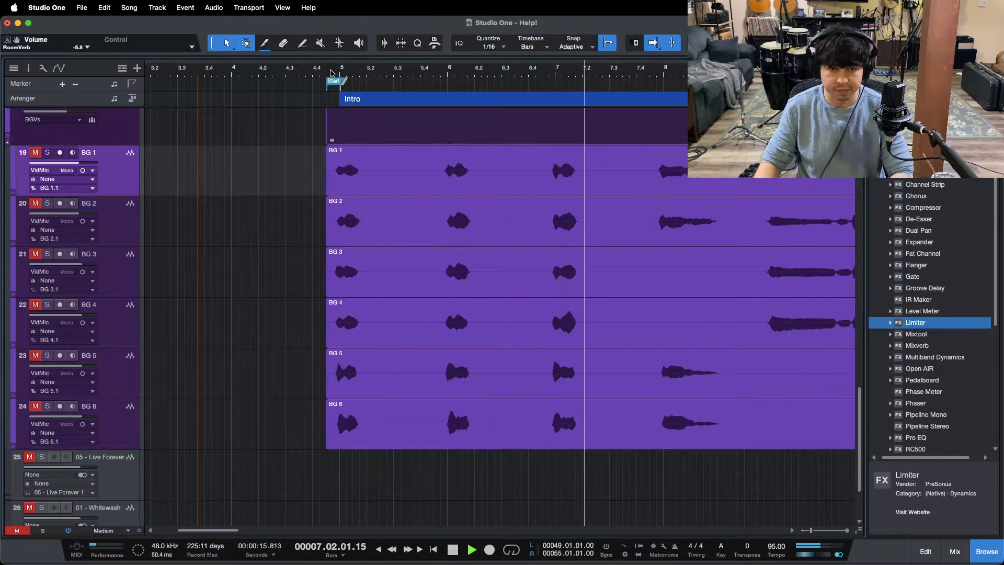
Step: Select the opening BG 1 to BG 6 clips, add a short fade-in to them and play from the Start marker
scroll(326, 118, "up", 5)
left_click_drag(327, 183, 376, 405)
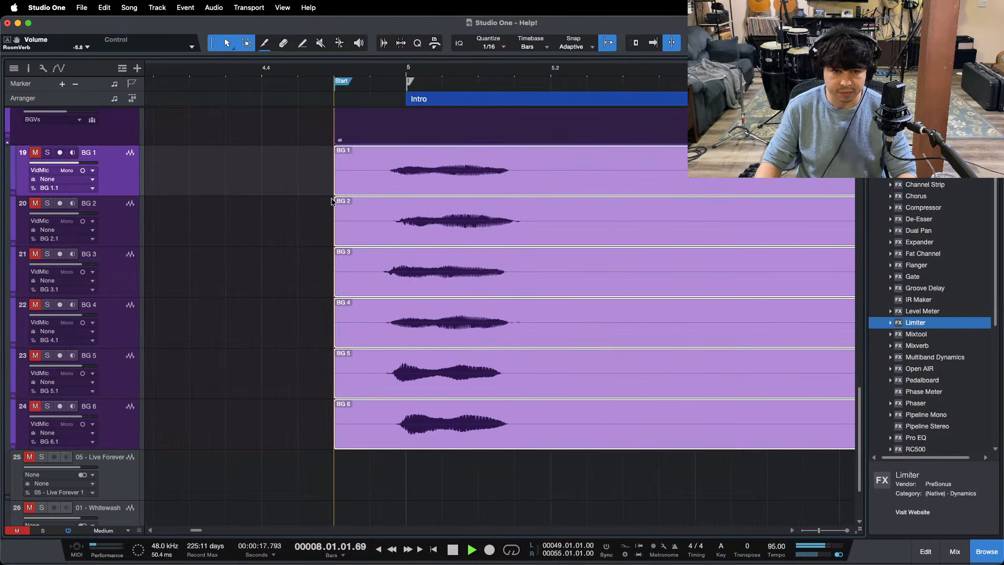
mouse_move(337, 152)
left_mouse_down()
mouse_move(406, 168)
mouse_move(402, 157)
left_mouse_up()
left_click(338, 73)
scroll(335, 116, "down", 15)
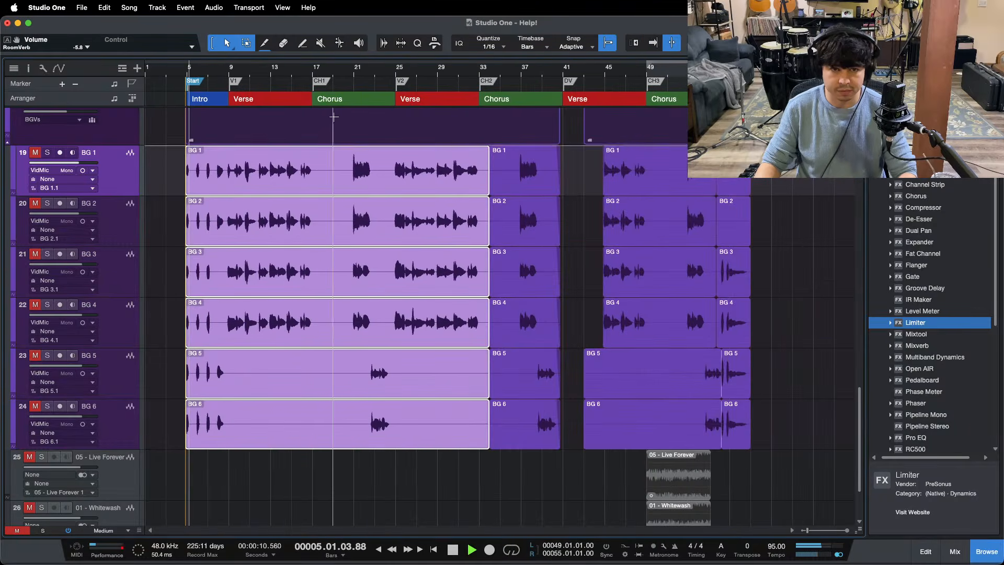
Step: Play the song from shortly before the second chorus and show the mixer again
scroll(350, 265, "up", 20)
scroll(350, 266, "down", 4)
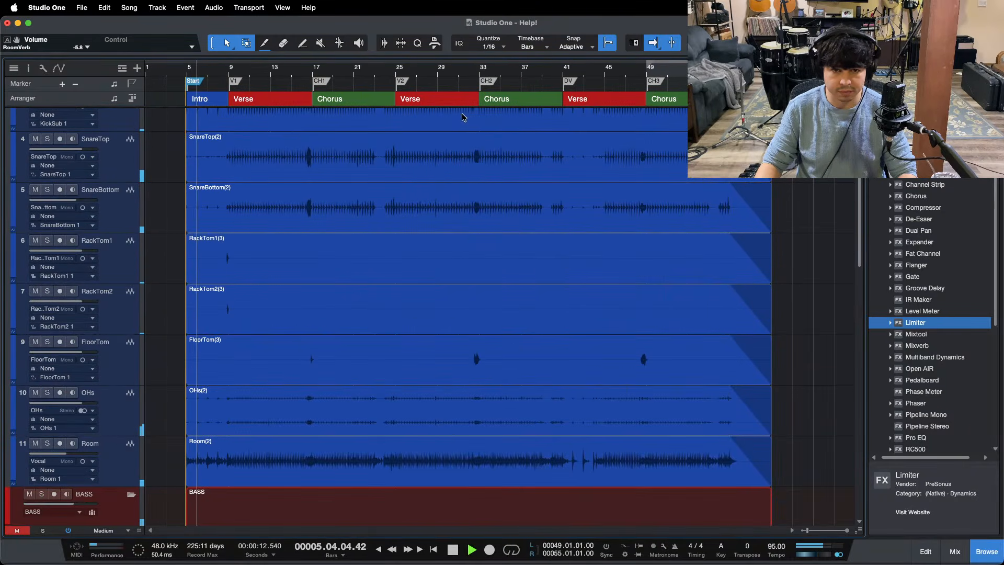
left_click(461, 75)
key("F3")
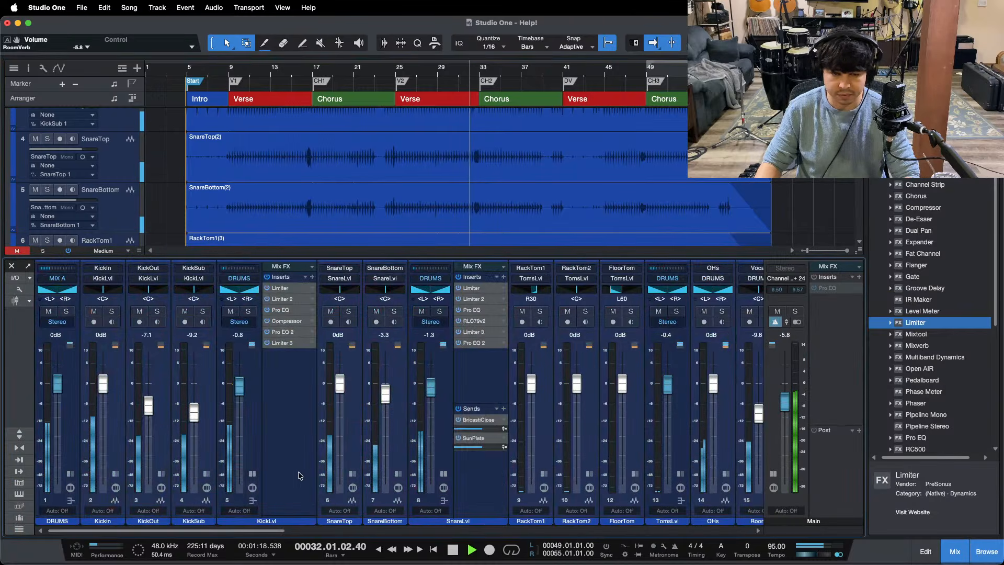
Step: Collapse the expanded insert sections of KickLvl and SnareLvl and set the TomsLvl fader to 0 dB
left_click(252, 474)
left_click(391, 473)
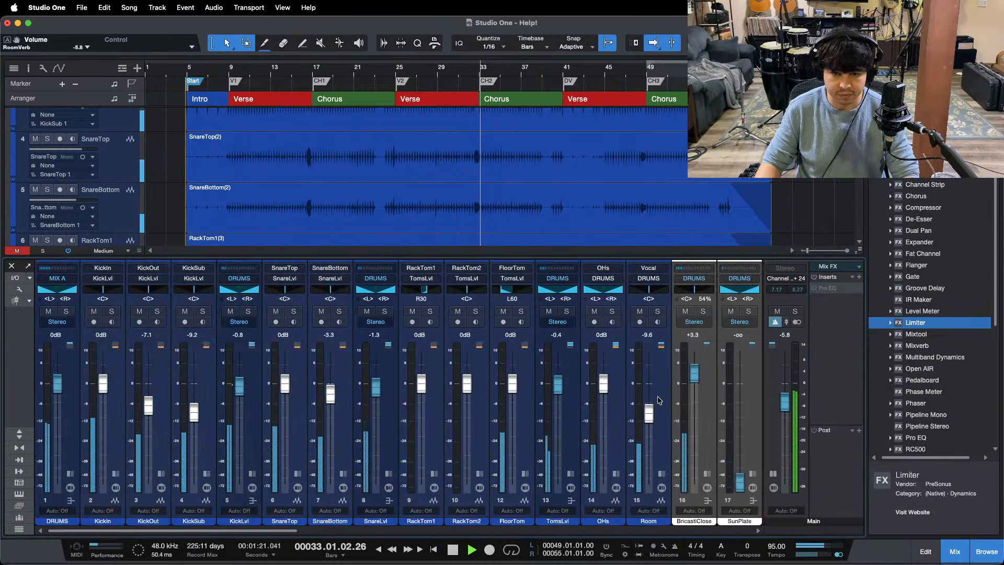
left_click(558, 384, "super")
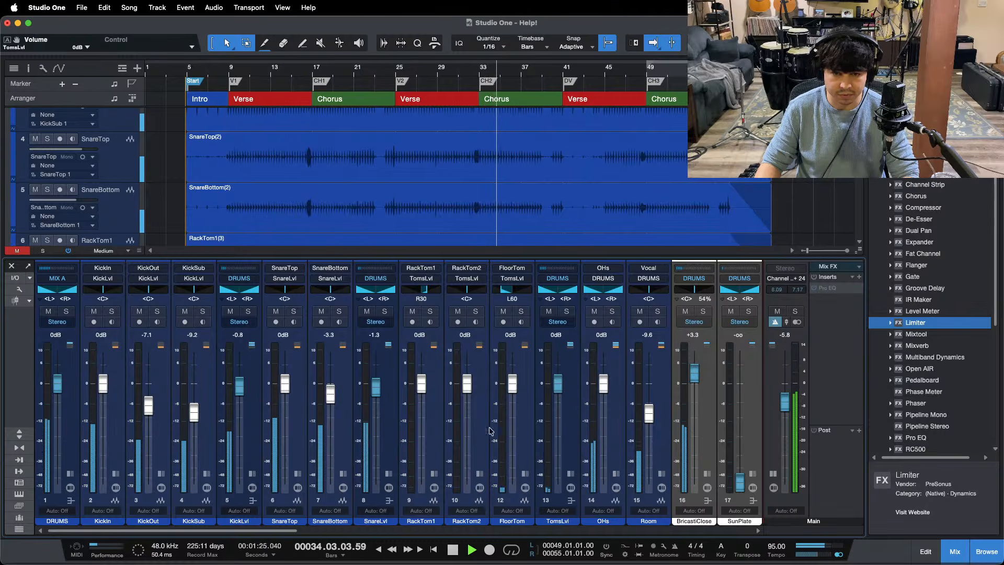
Step: Stop at the start of the first verse, collapse the LdVox channel's insert section and expand the VOX channel's inserts and sends
left_click_drag(291, 531, 424, 533)
left_click(556, 532)
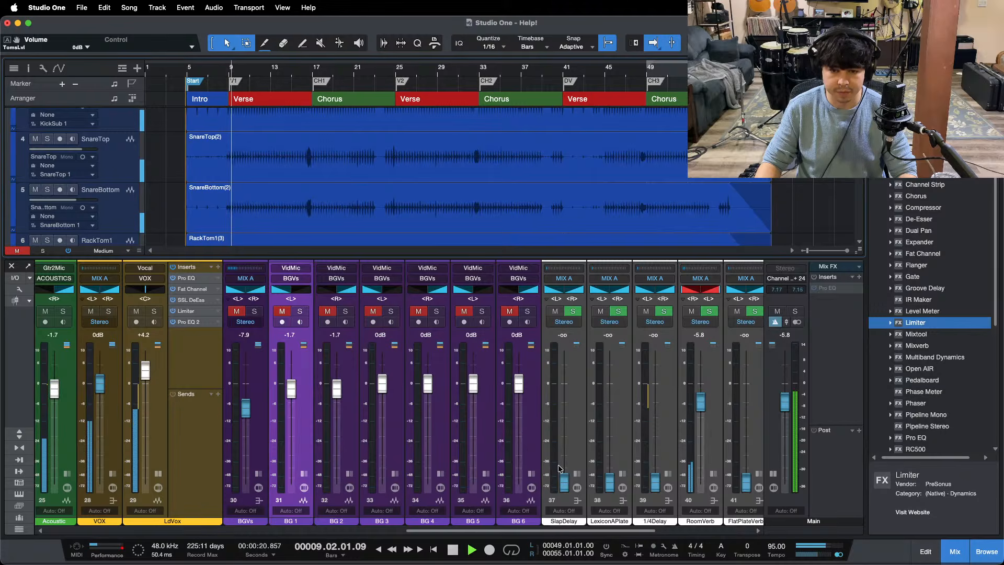
key("space")
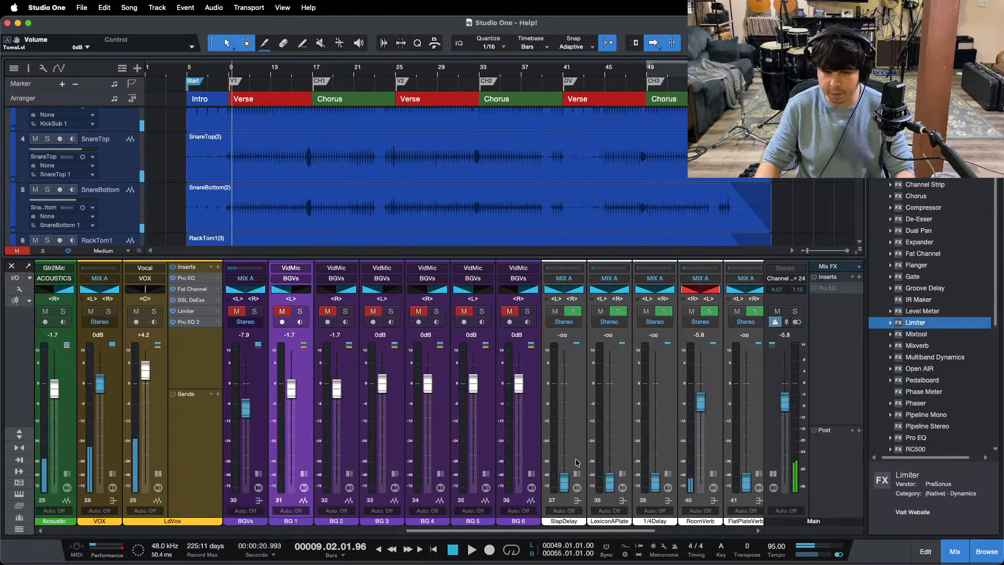
left_click(158, 474)
left_click(113, 474)
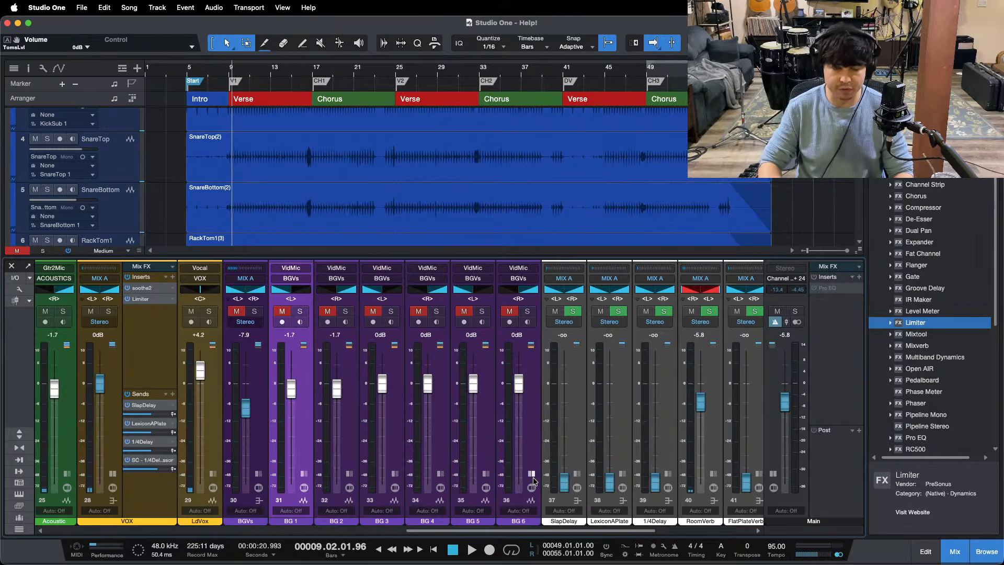
Step: Play the first verse and raise the SlapDelay channel to -10.0 dB
key("space")
left_click_drag(570, 475, 563, 420)
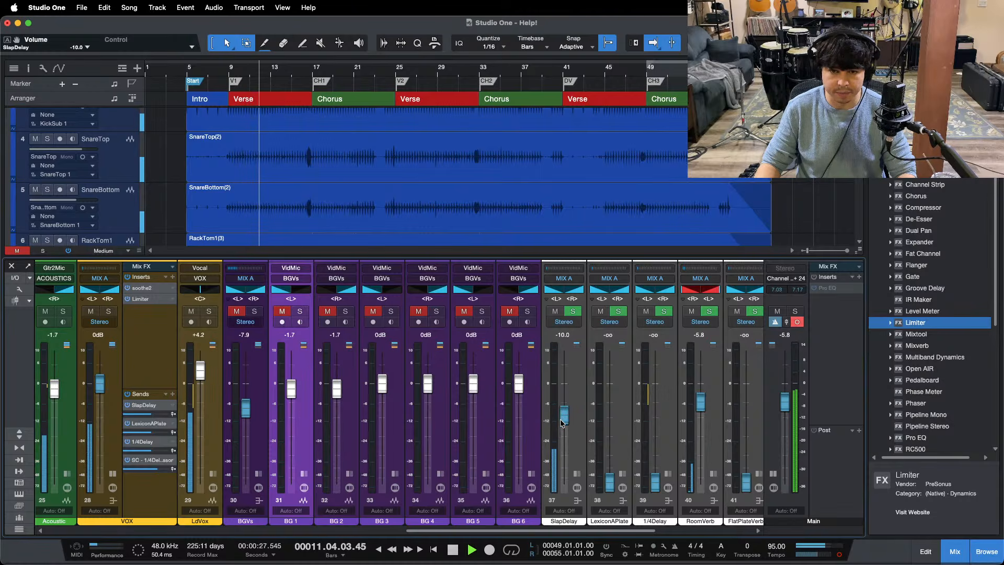
Step: Compare the mix with the Help! reference track by toggling its solo and raise SlapDelay to -9.2 dB
left_click_drag(468, 531, 561, 530)
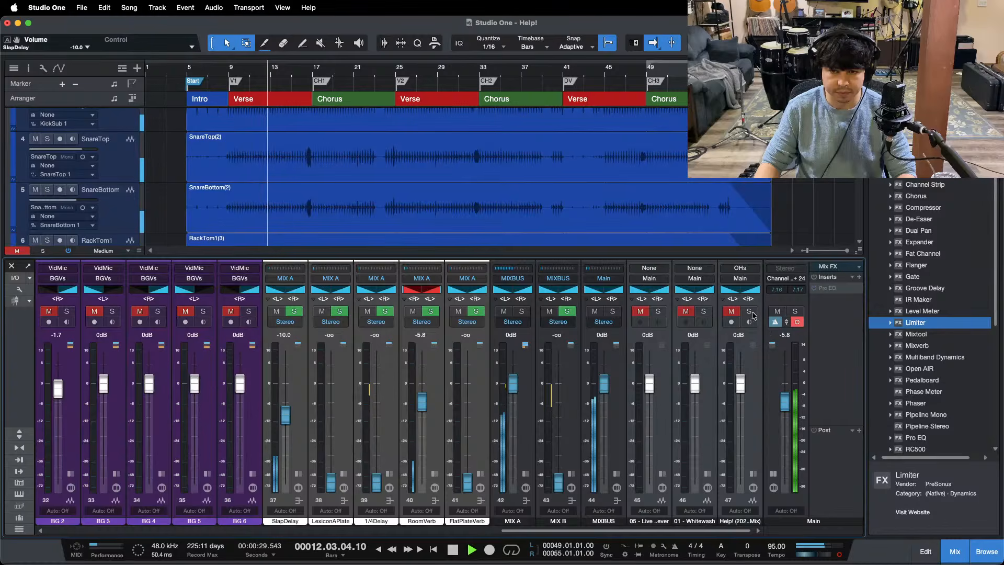
left_click(751, 313)
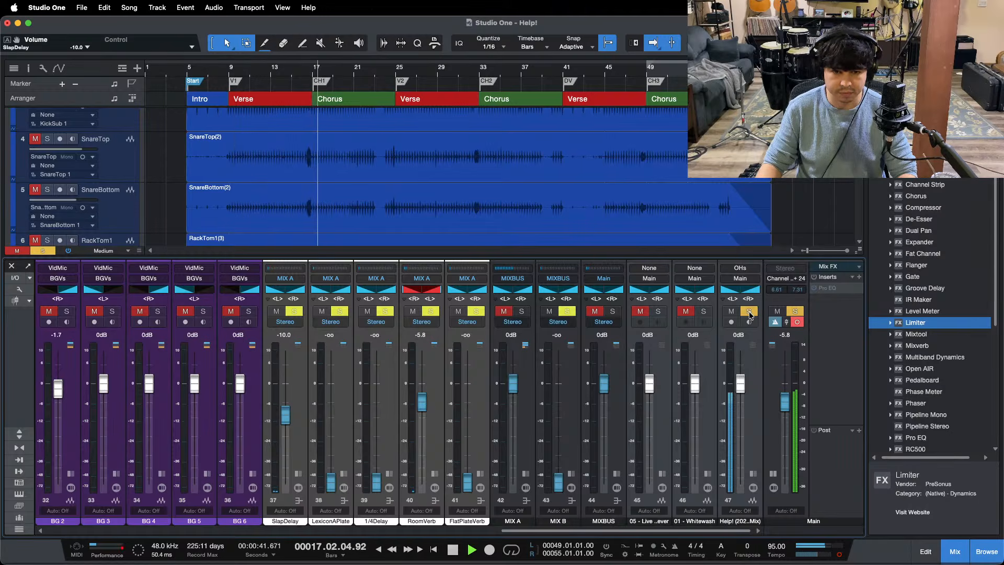
left_click(750, 313)
left_click_drag(288, 416, 289, 412)
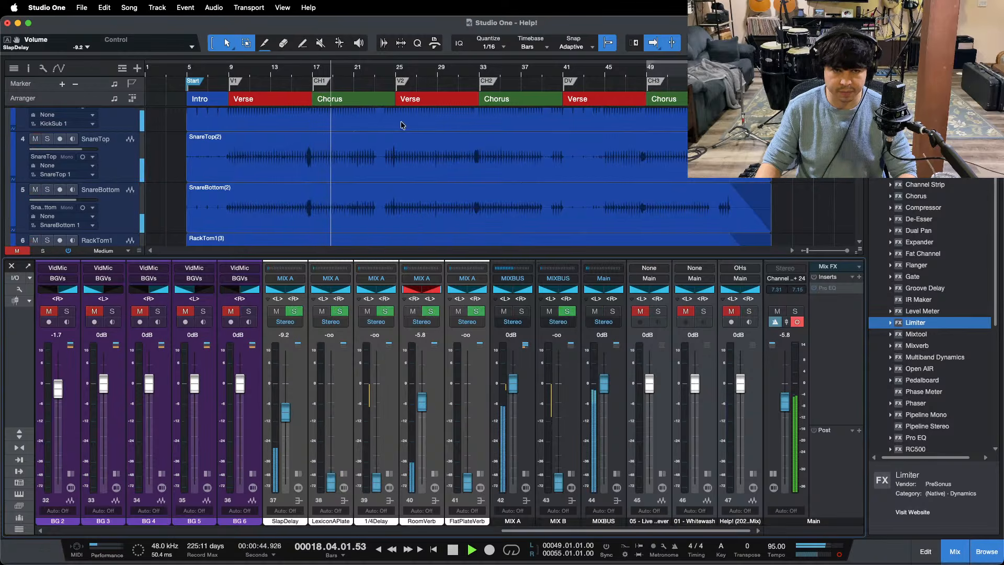
Step: Switch the Main output to stereo, recheck against the soloed Help! reference track and set SlapDelay to -8.8 dB
left_click(839, 556)
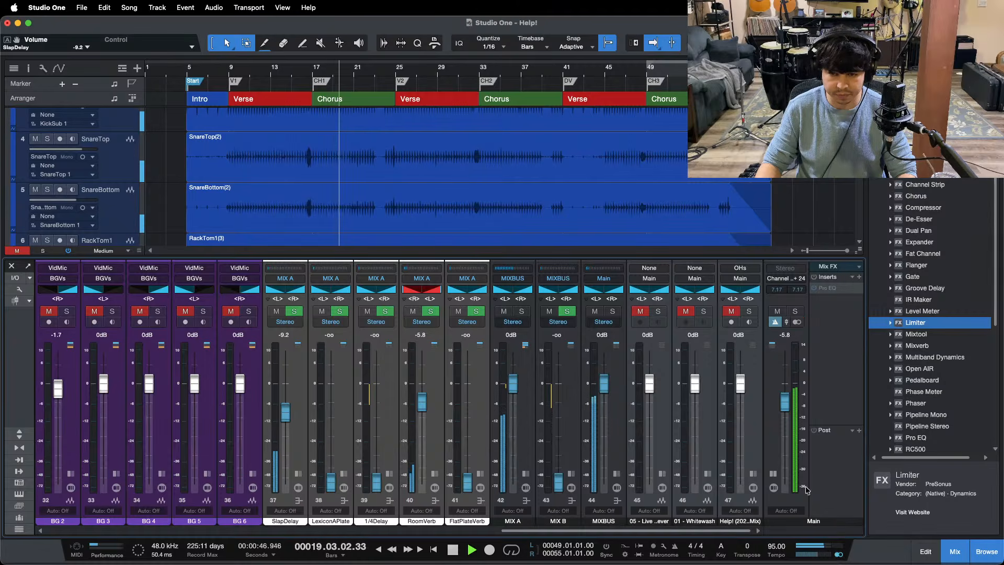
left_click(751, 312)
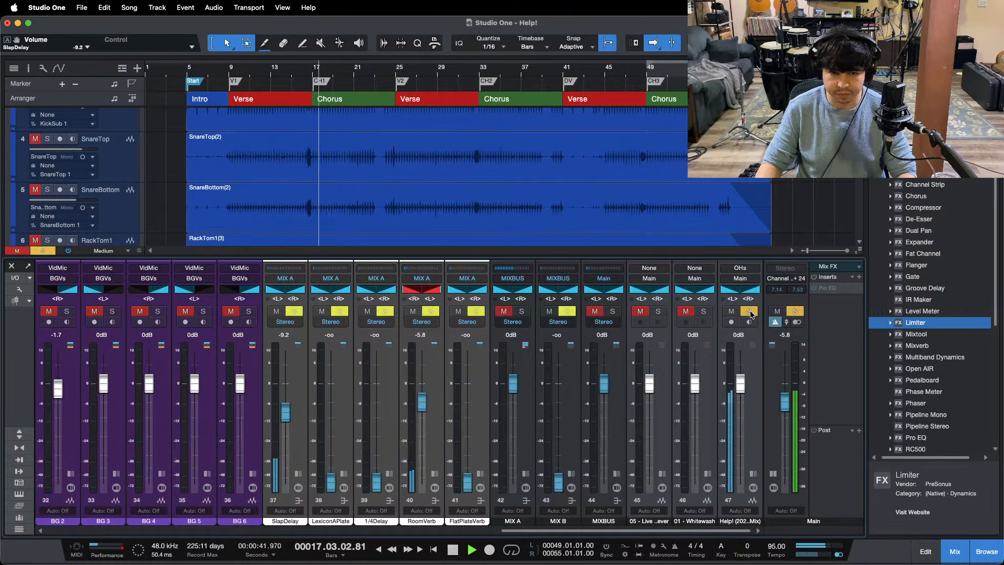
left_click(751, 313)
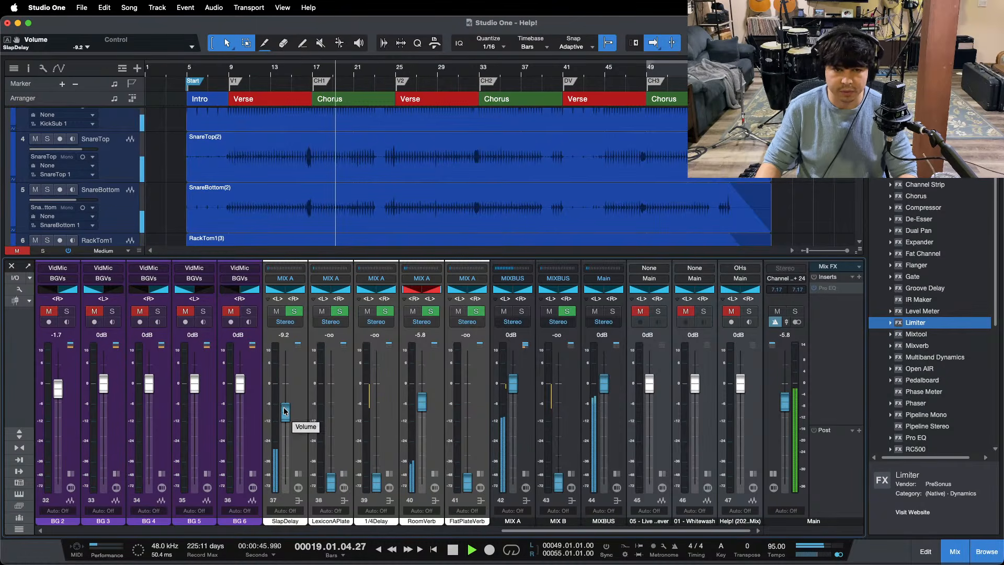
left_click_drag(284, 412, 284, 412)
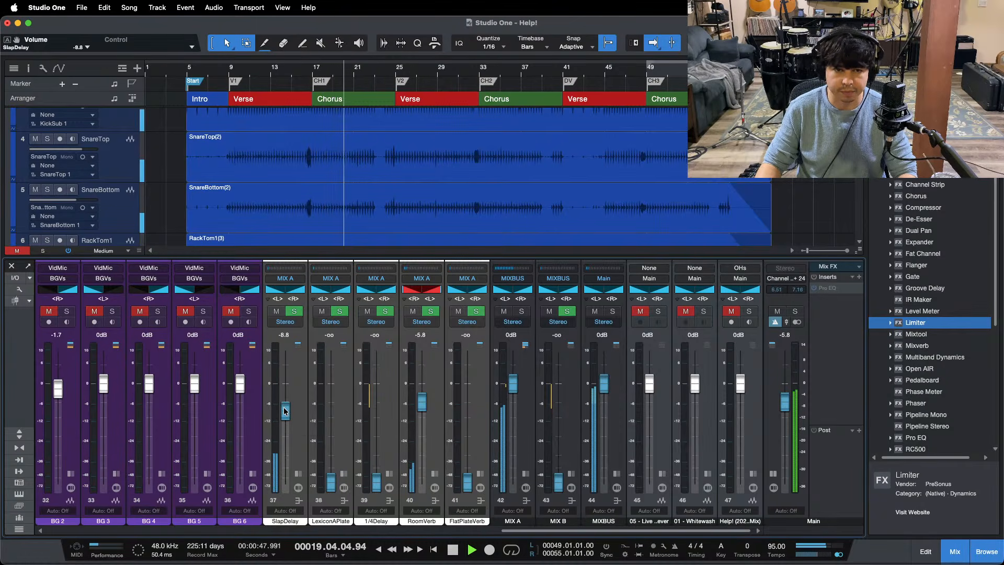
Step: Raise the LexiconAPlate channel to -35.6 dB, replay from the first verse and raise it further to -15.8 dB
left_click_drag(328, 480, 331, 449)
key("space")
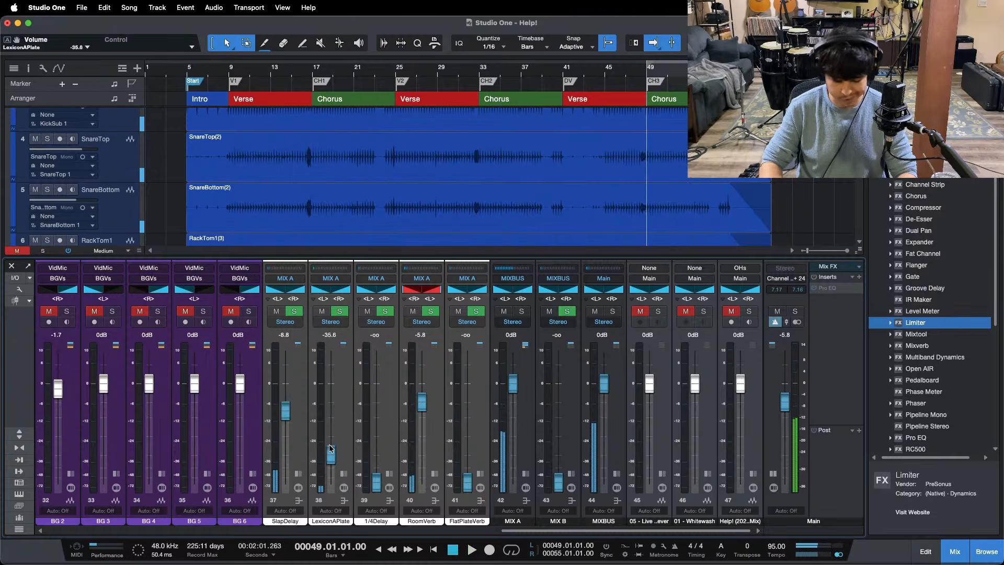
left_click(230, 87)
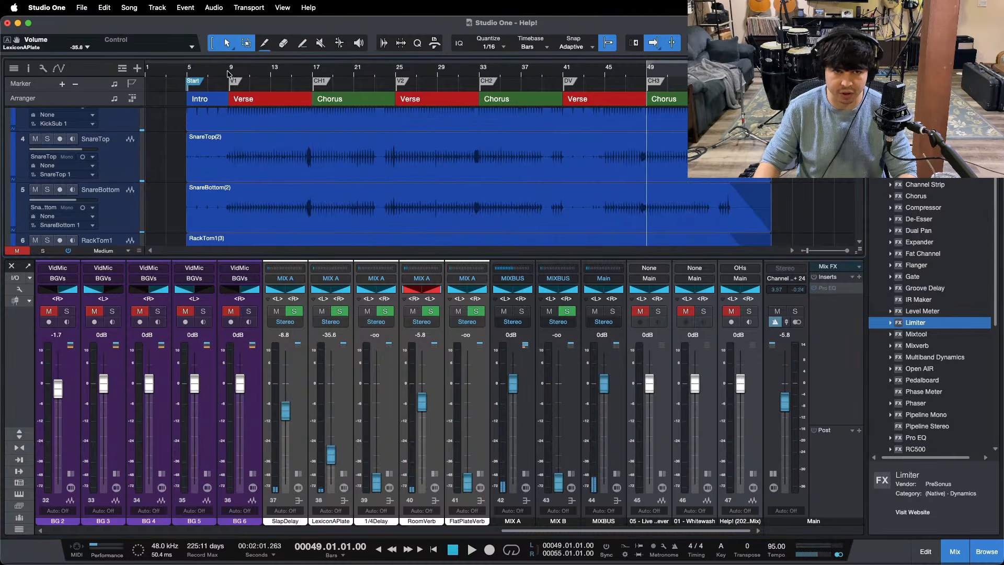
key("space")
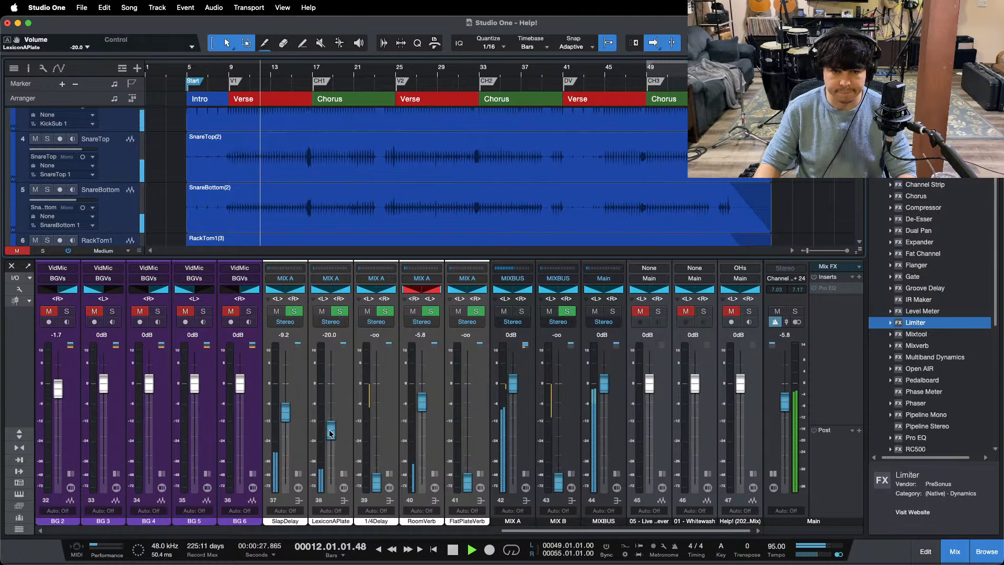
scroll(330, 433, "up", 3)
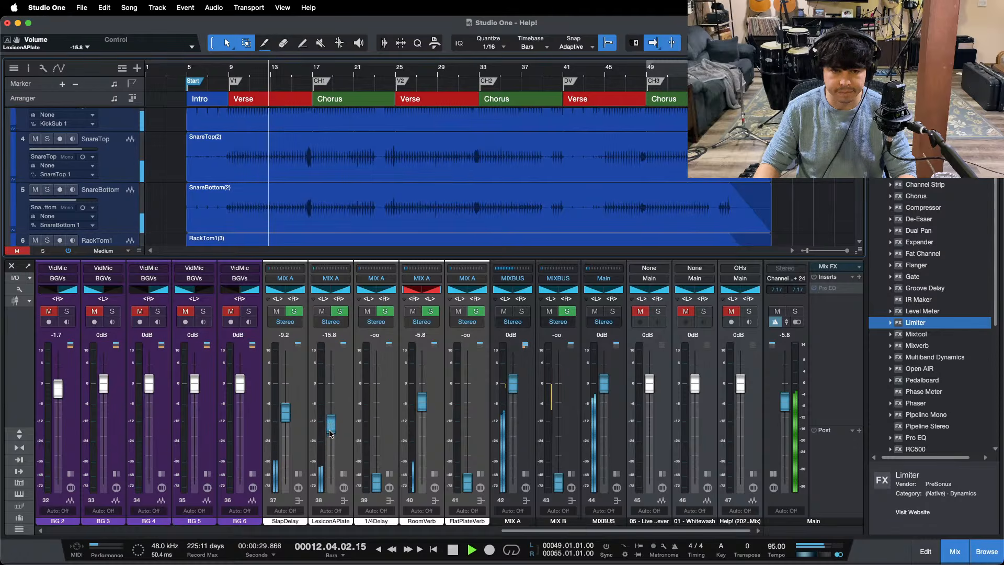
Step: Raise the LexiconAPlate channel to -15.0 dB and expand the LdVox and BG 1 channels to show their inserts
scroll(330, 432, "up", 1)
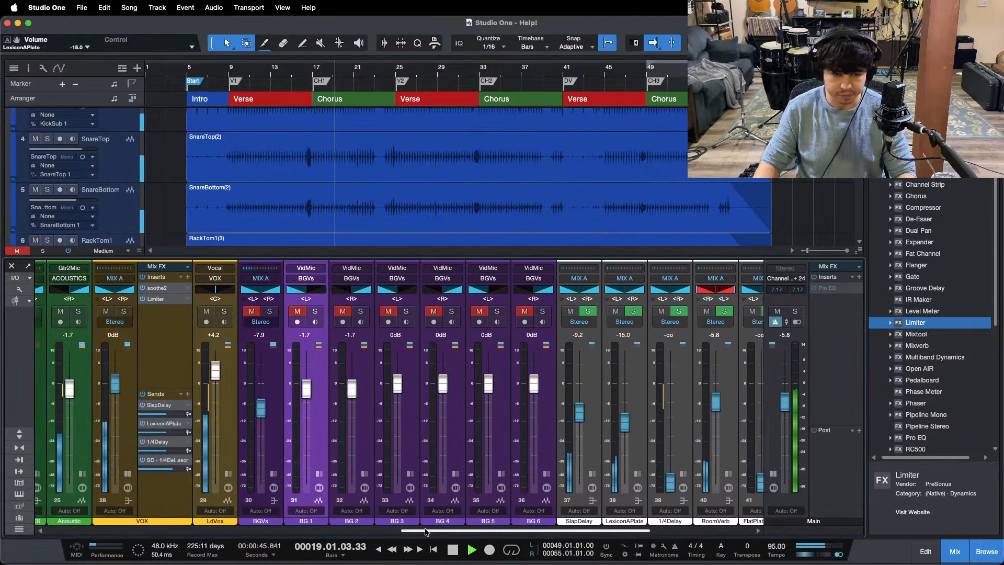
left_click_drag(540, 530, 409, 530)
left_click(410, 472)
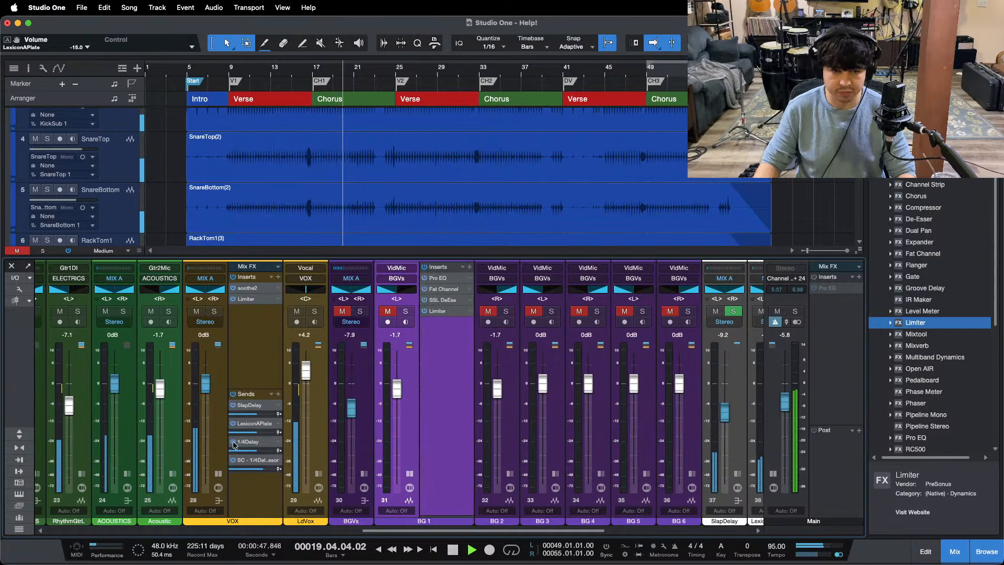
left_click(318, 473)
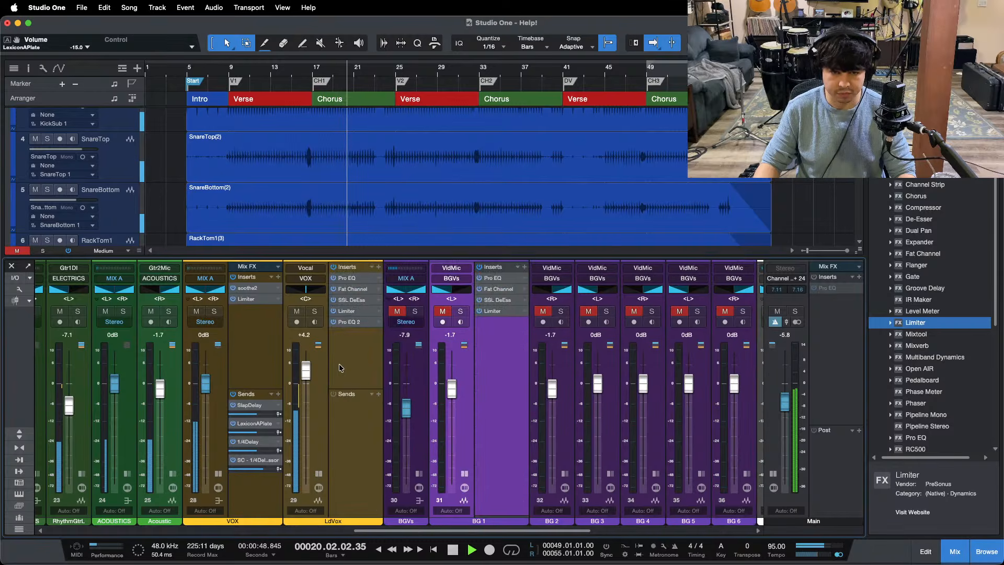
left_click(565, 474)
left_click(564, 473)
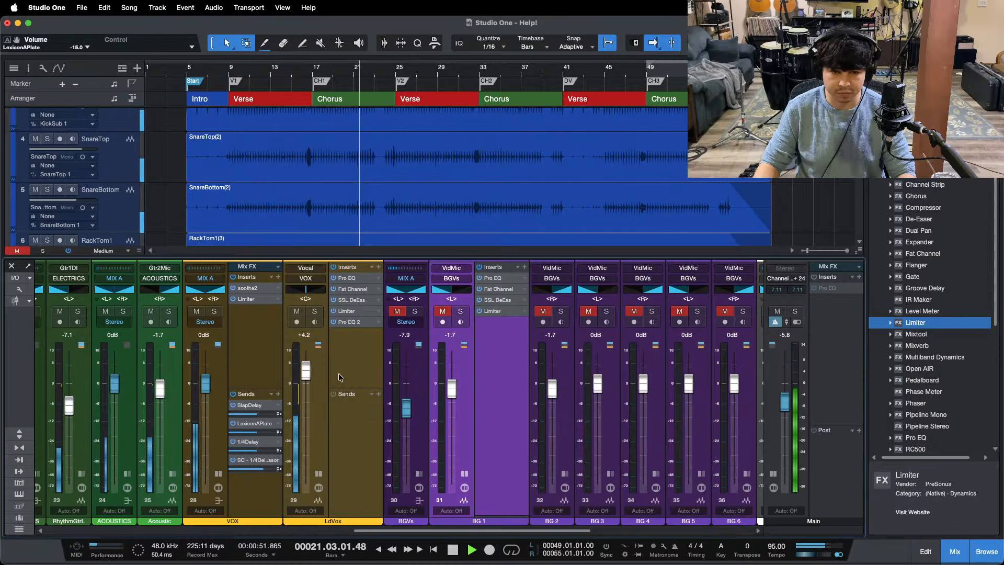
key("space")
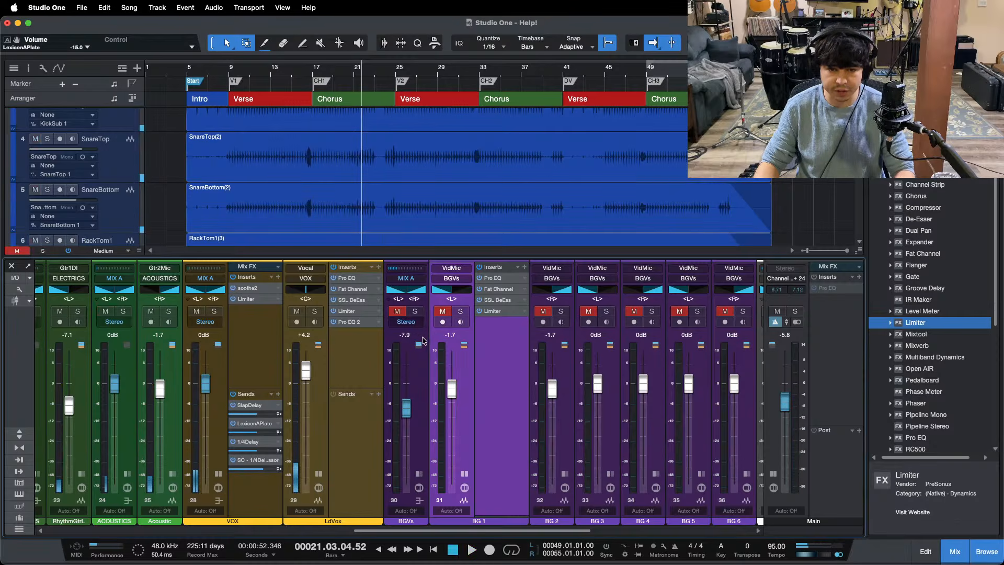
Step: Reset the BGVs bus level to 0 dB, unmute the background vocals and solo BG 1
left_click(412, 392)
left_click(407, 404, "super")
left_click(397, 311)
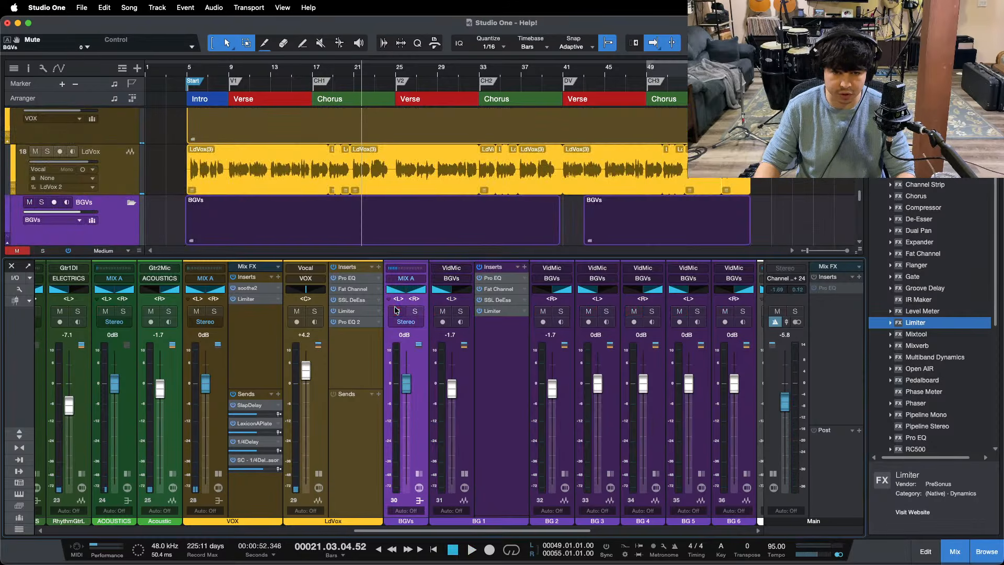
left_click(460, 311)
Step: Play BG 1's chorus phrase from just before bar 21 with its Pro EQ open and the Main output switched to mono
key("F3")
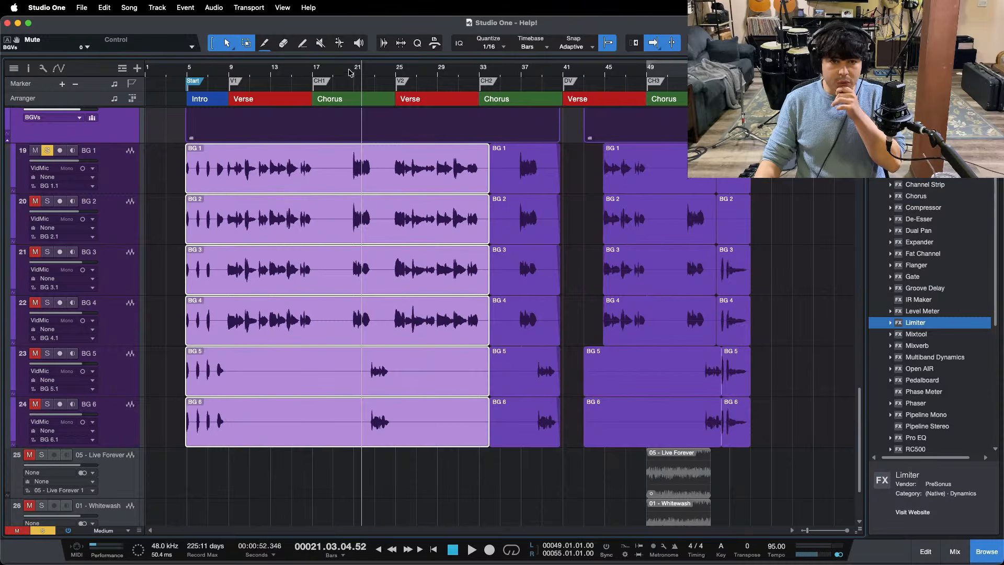
left_click_drag(358, 73, 357, 120)
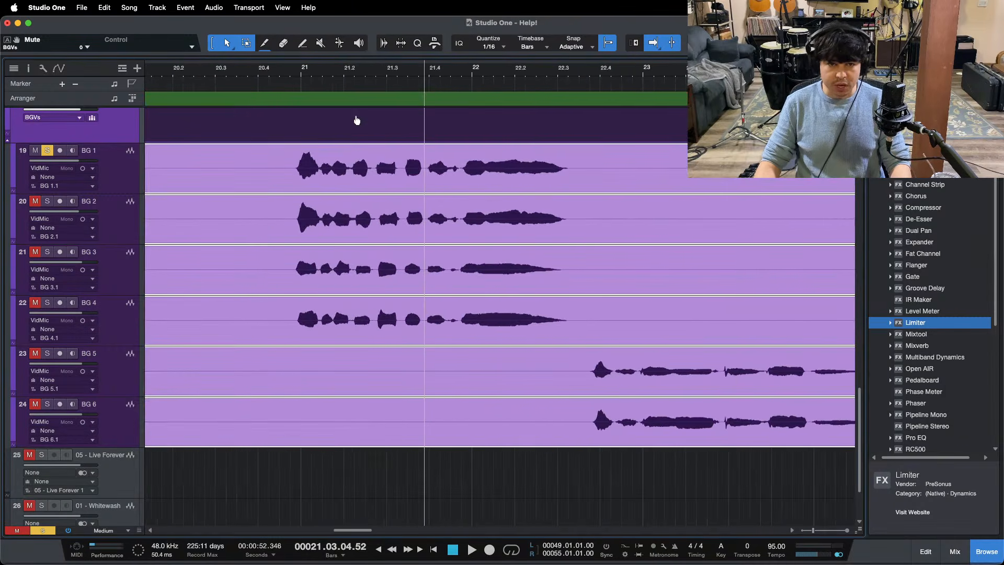
left_click(292, 87)
key("F3")
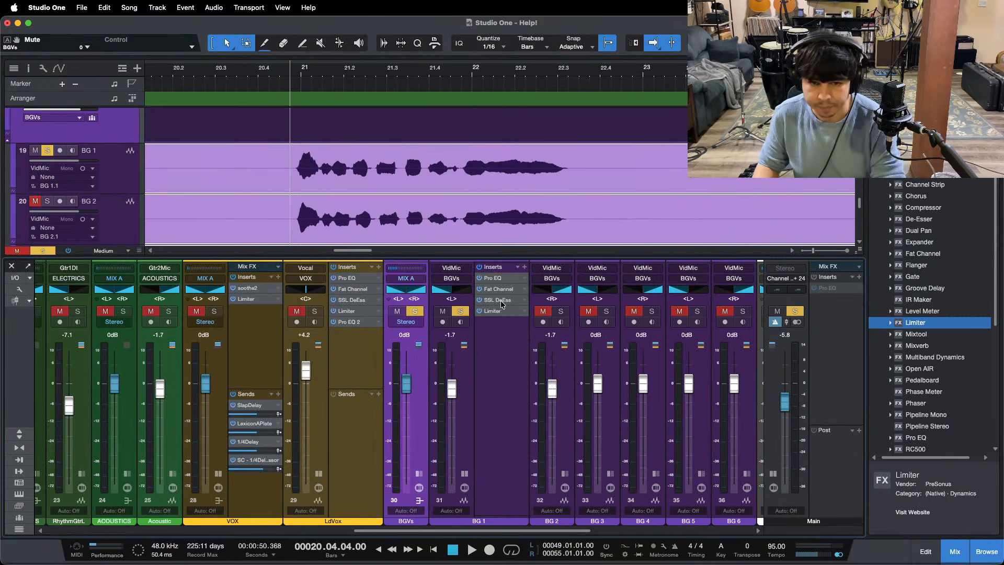
left_click(495, 279)
key("space")
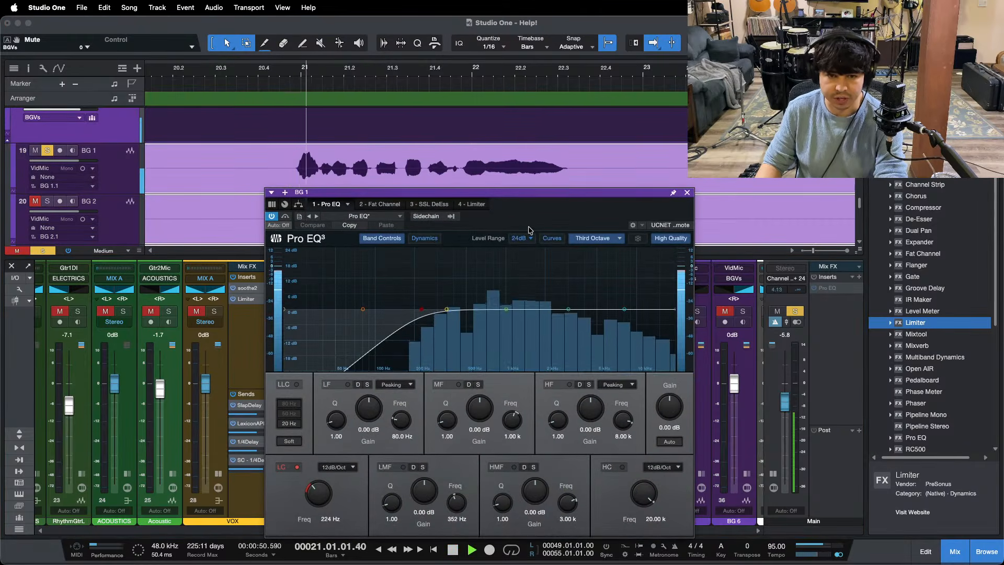
left_click_drag(529, 231, 502, 226)
left_click(839, 556)
key("space")
key("space")
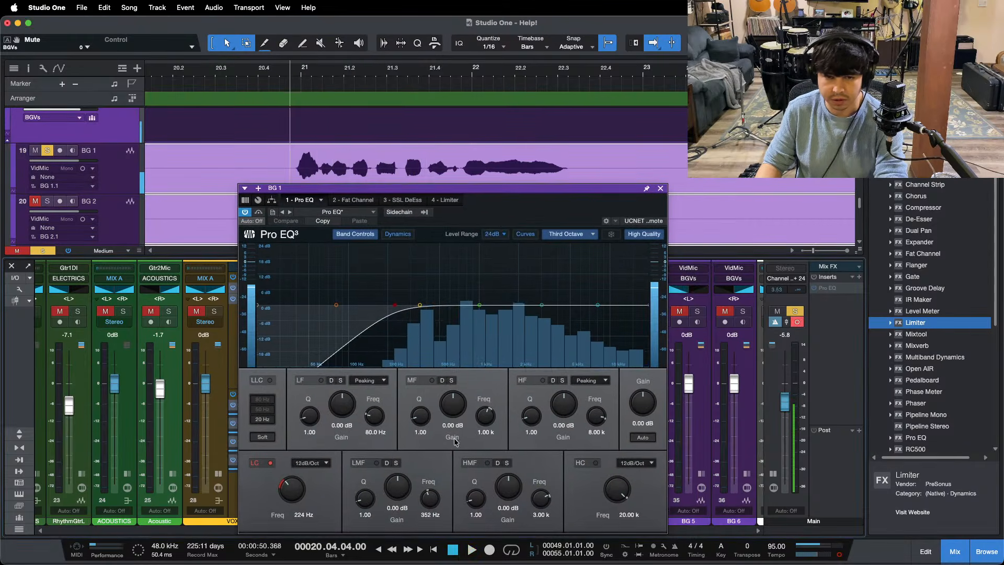
Step: Check BG 1's Fat Channel, SSL DeEss and Limiter settings while the chorus phrase plays
left_click(369, 201)
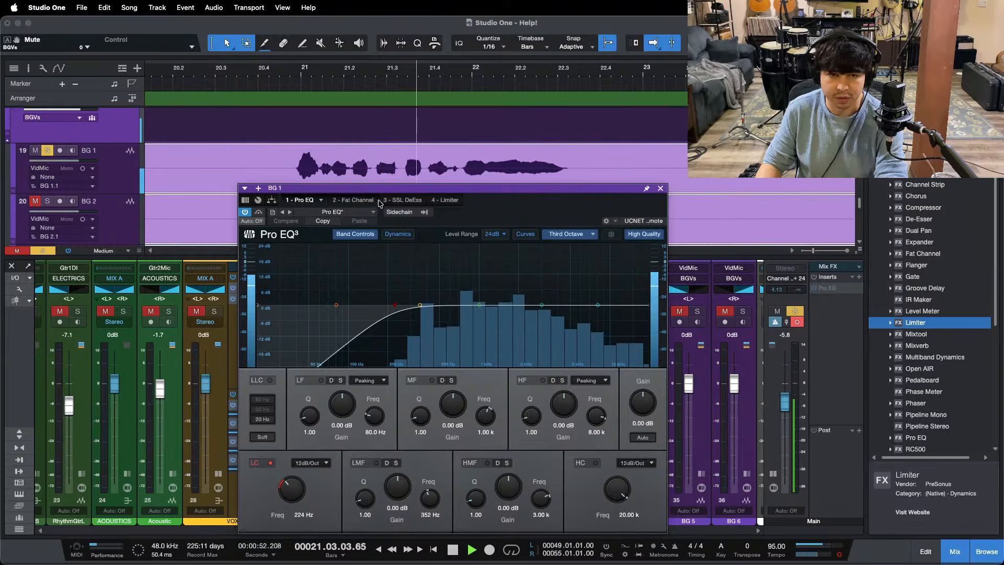
left_click(369, 200)
left_click_drag(527, 213, 528, 263)
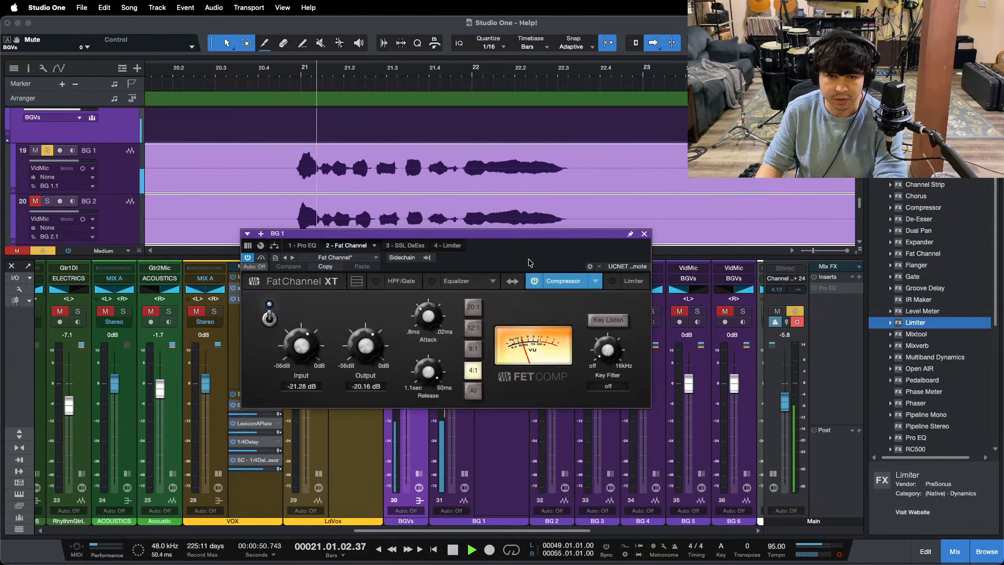
left_click(419, 246)
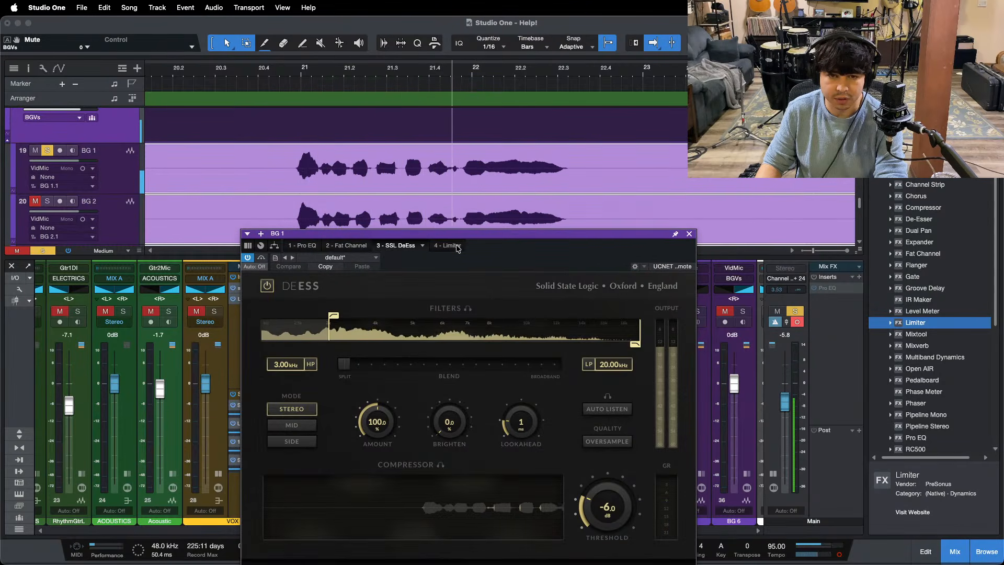
left_click(451, 245)
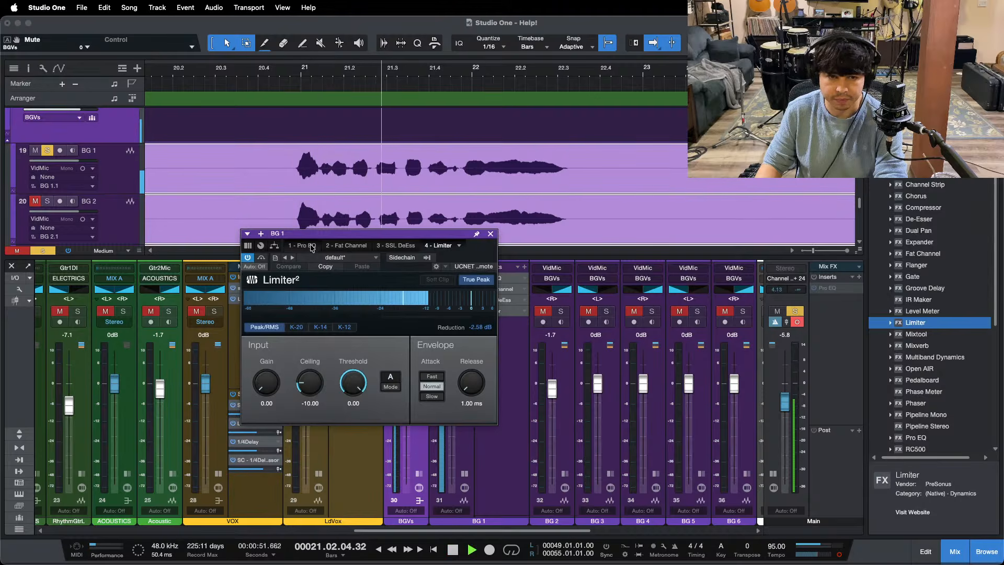
Step: In BG 1's Pro EQ, boost the HF band at 8.00 kHz by 5.76 dB and the HMF band at 3.00 kHz by 1.44 dB
left_click(311, 246)
key("space")
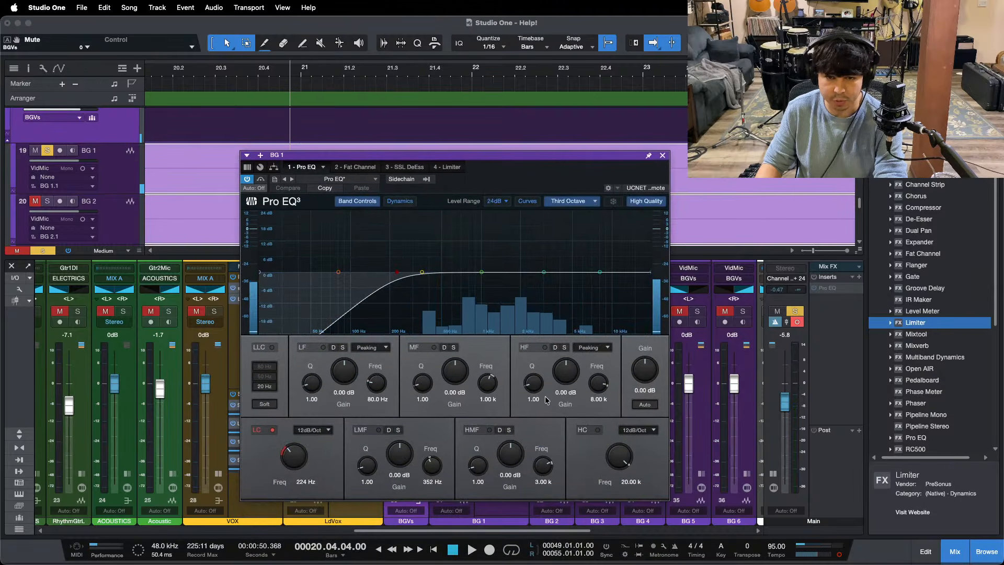
key("space")
left_click_drag(564, 381, 564, 378)
scroll(562, 378, "up", 6)
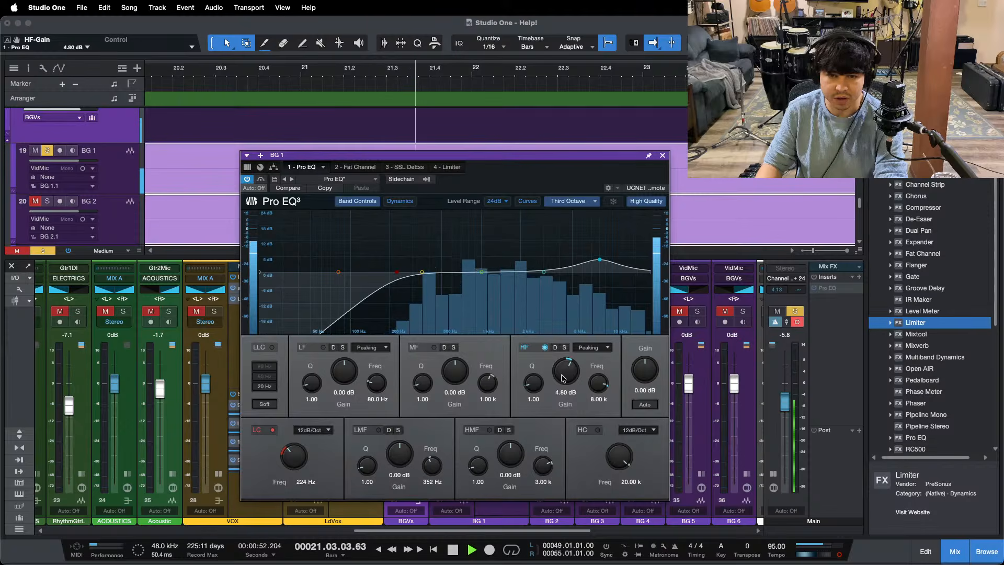
key("space")
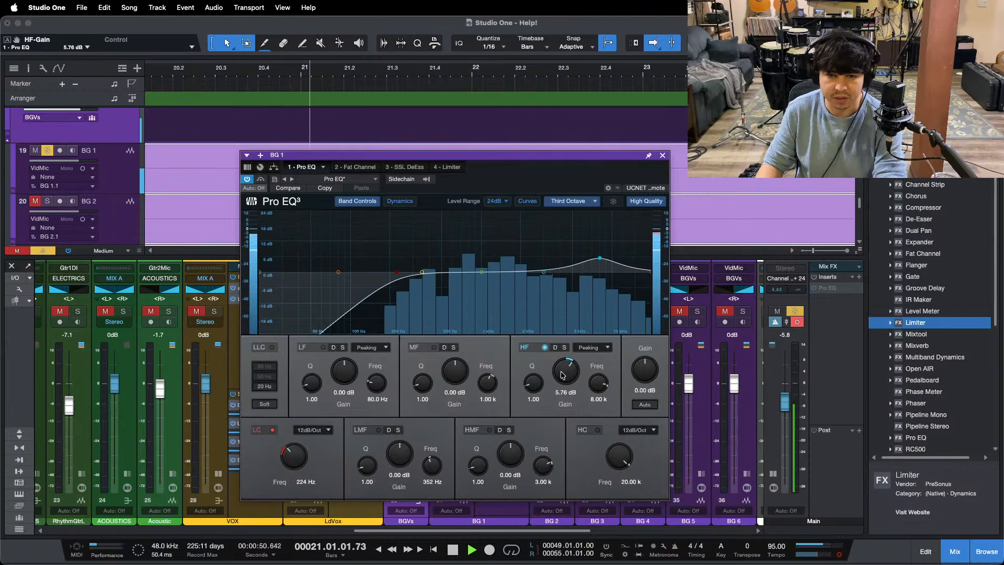
scroll(563, 378, "up", 2)
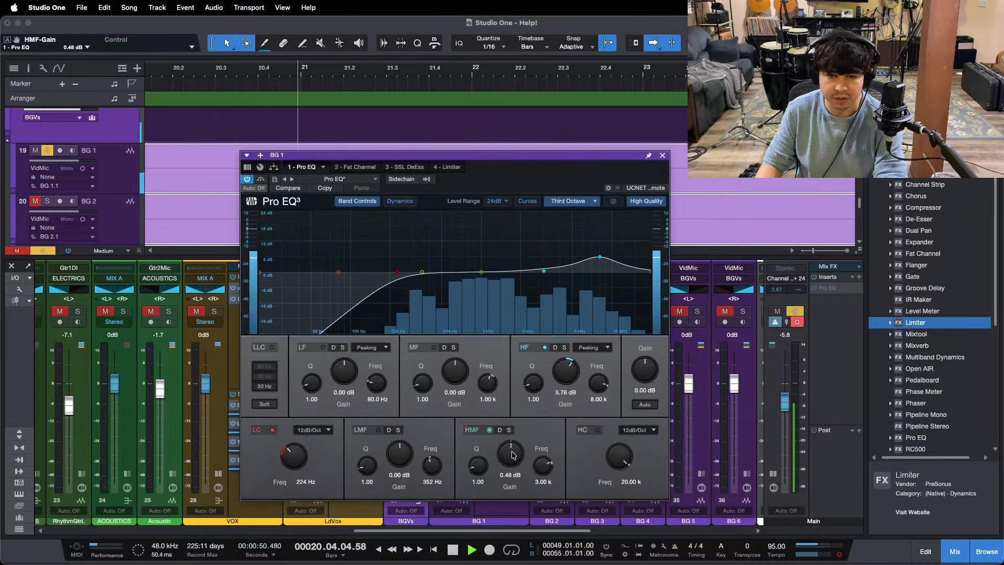
scroll(511, 454, "up", 4)
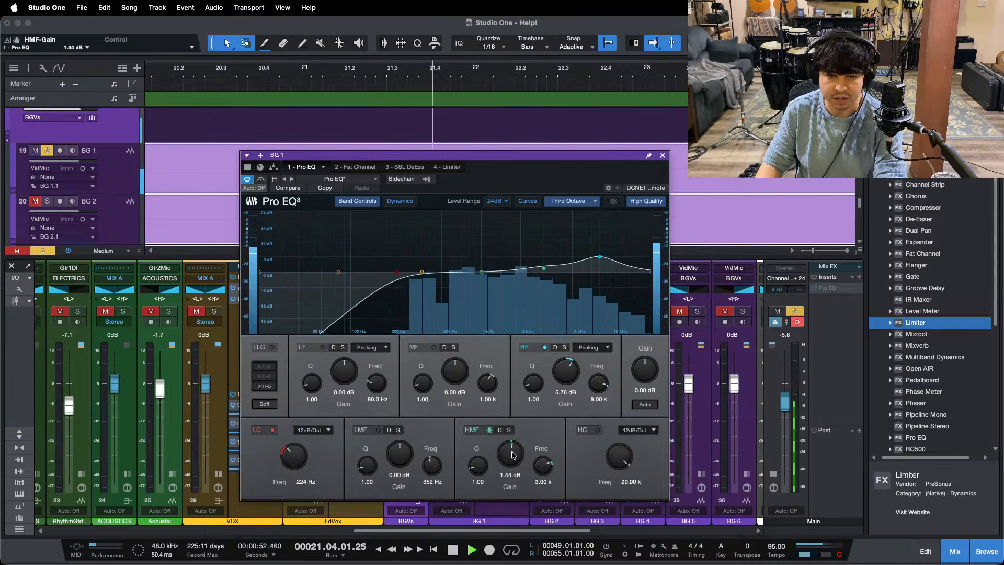
Step: Set the SSL DeEss threshold on BG 1 to -9.0 dB
left_click(403, 167)
scroll(608, 417, "down", 3)
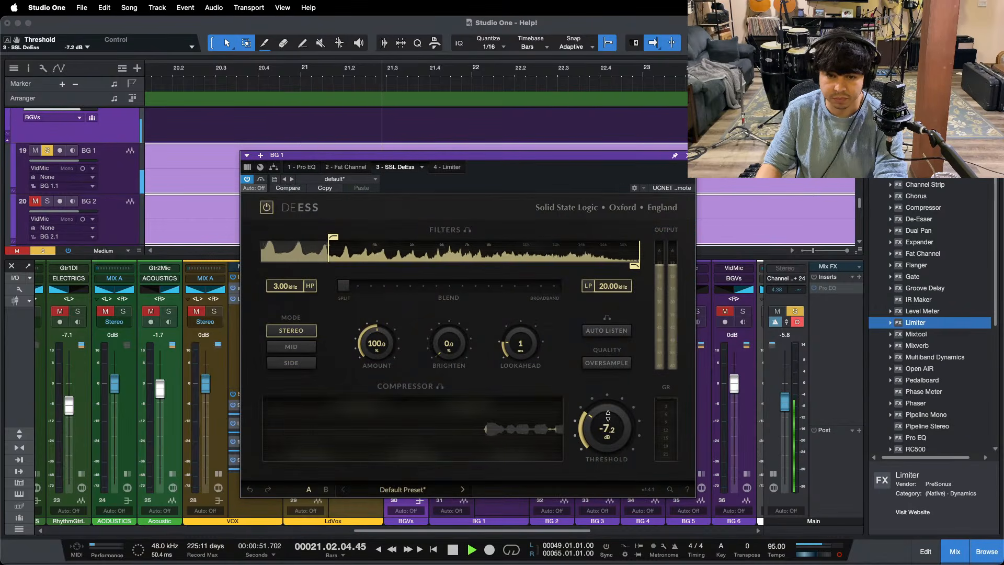
scroll(609, 412, "down", 2)
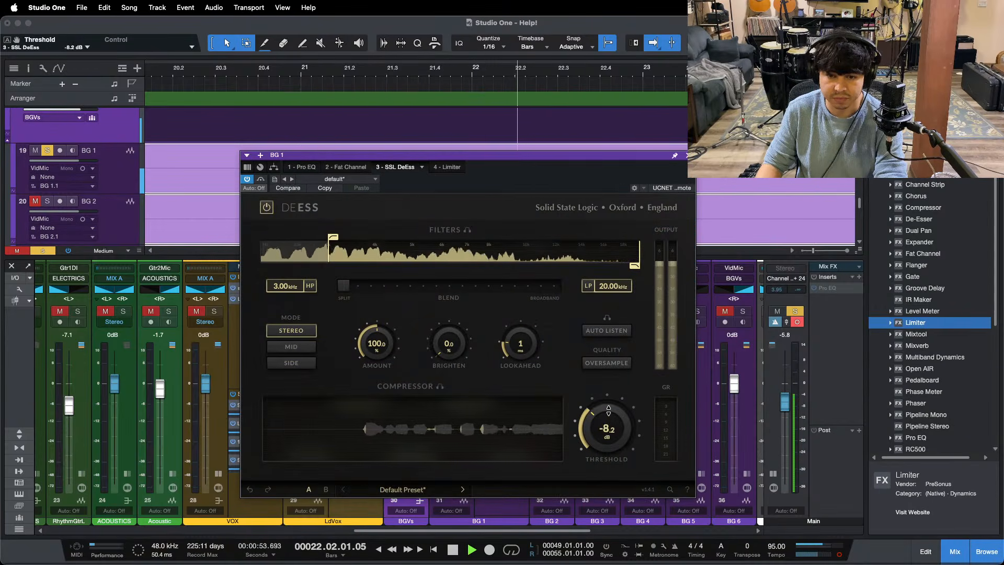
key("space")
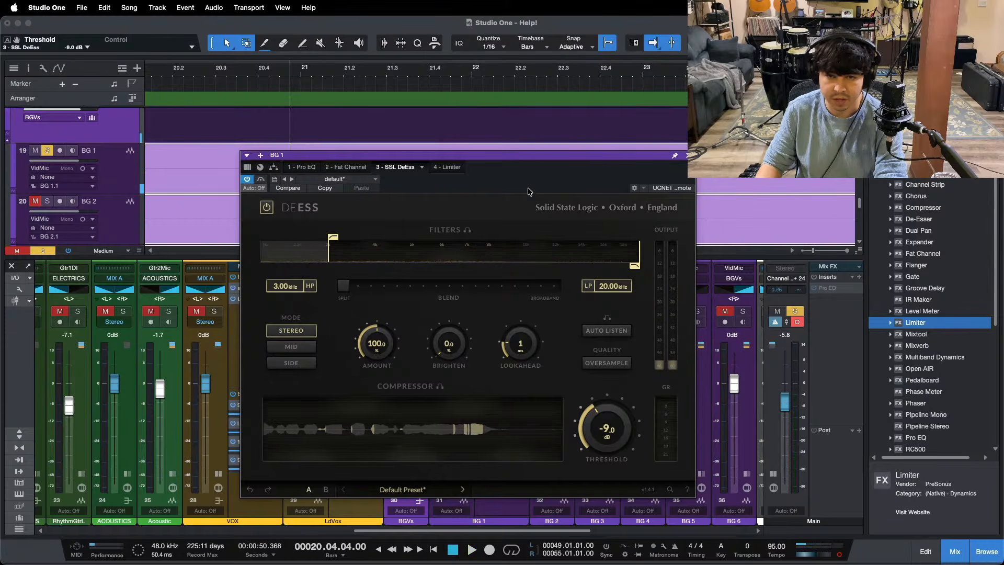
Step: Listen to BG 1 through the first verse to check the de-esser, then close the plug-in window
left_click_drag(395, 69, 534, 1)
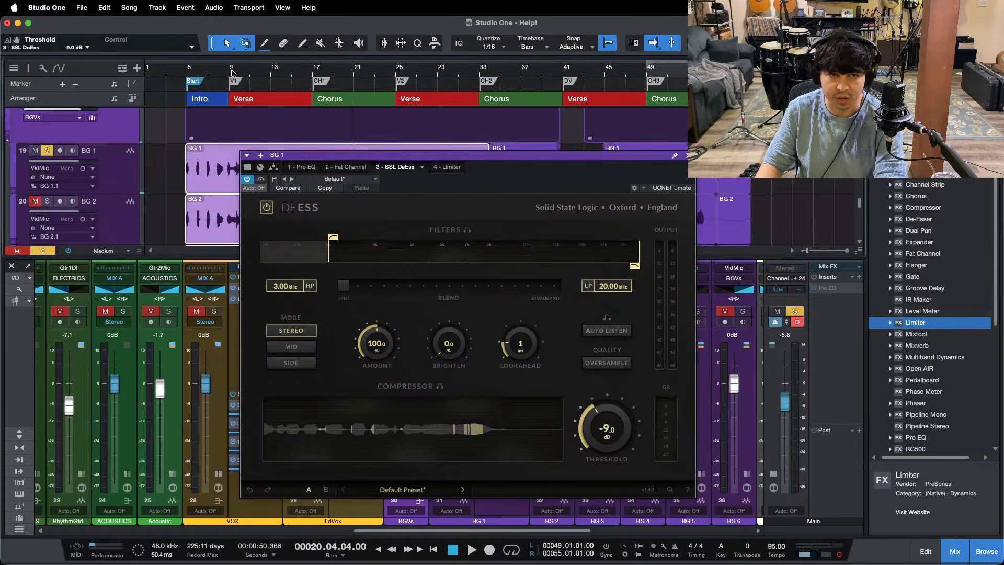
key("space")
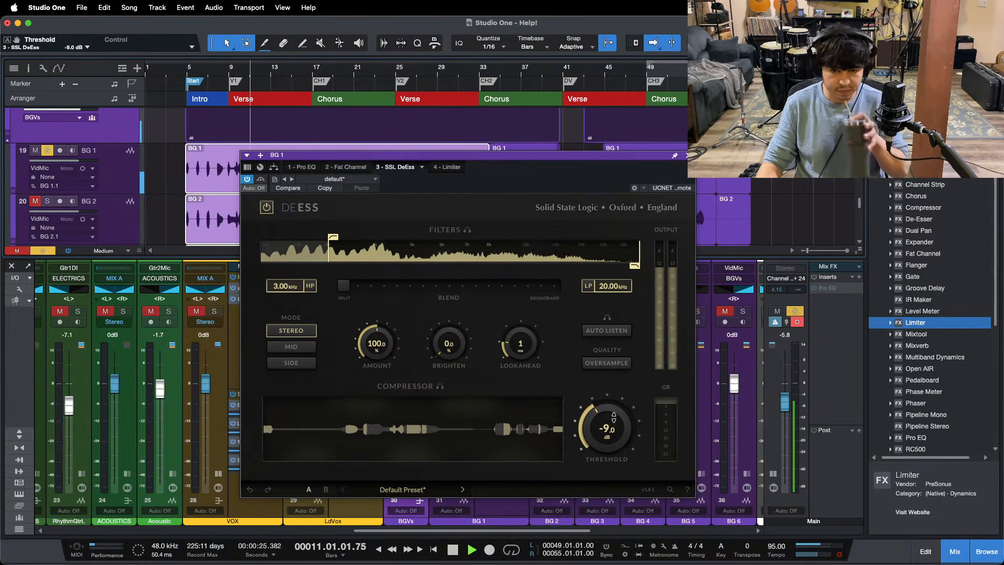
left_click_drag(470, 155, 444, 225)
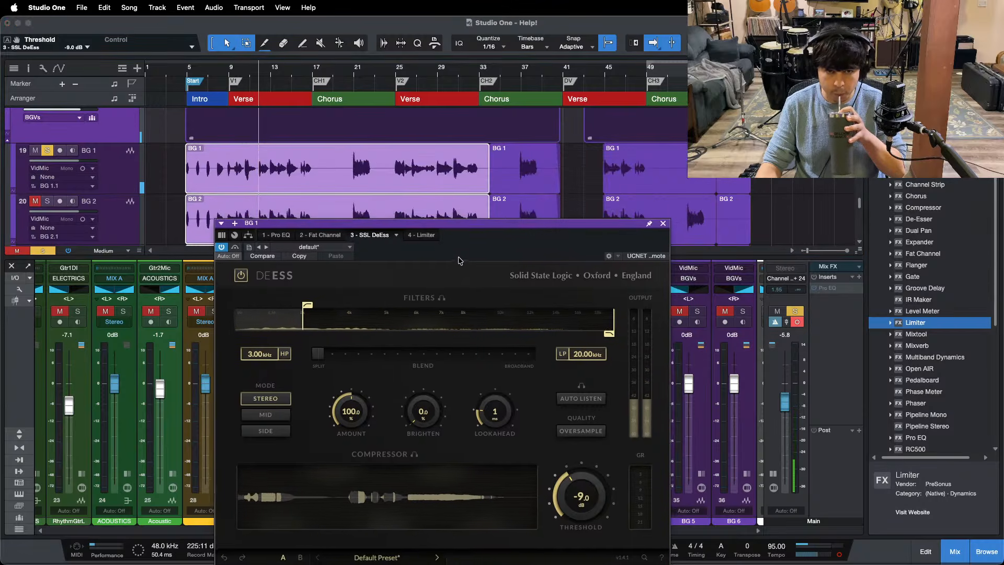
left_click_drag(275, 73, 361, 100)
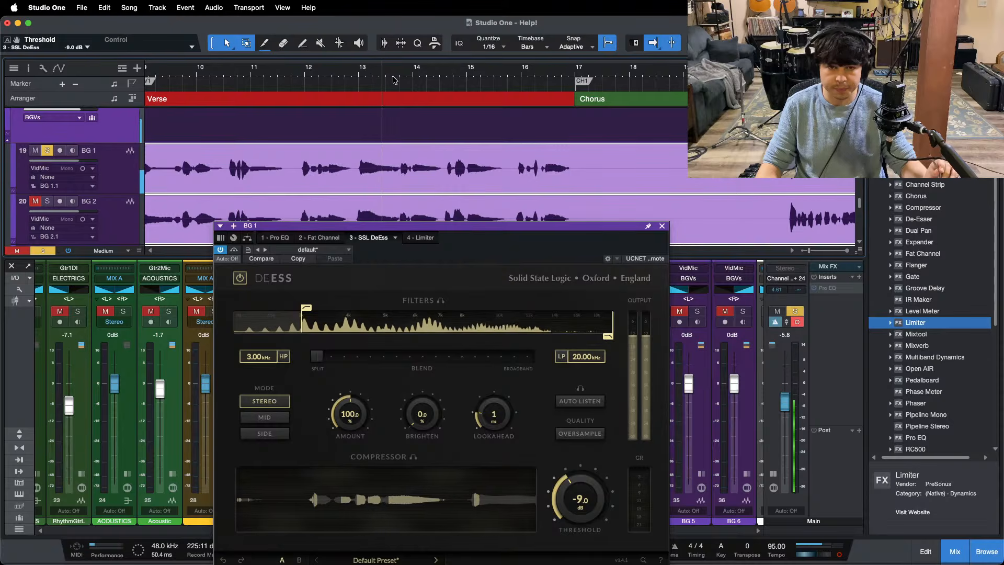
left_click(663, 229)
left_click(662, 226)
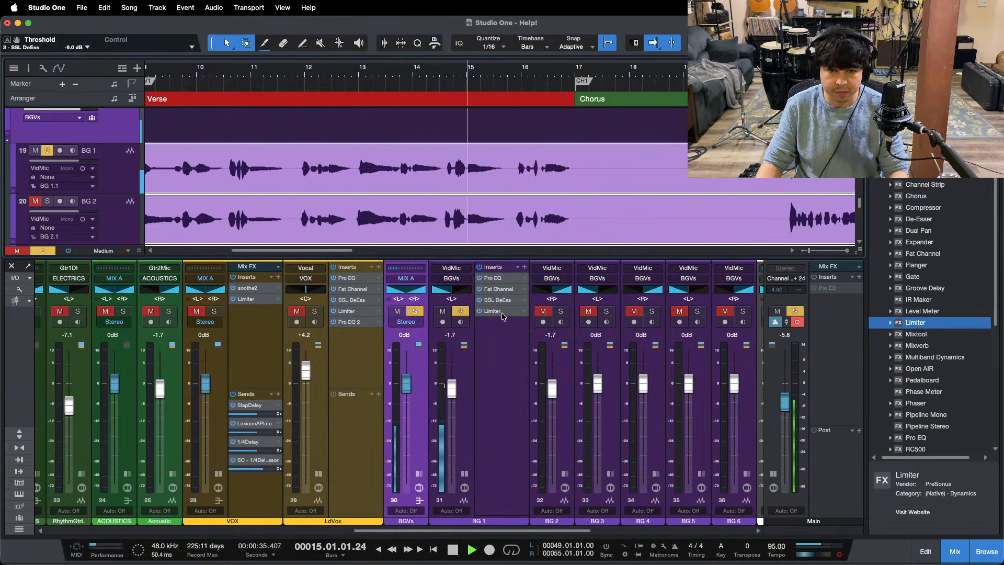
key("space")
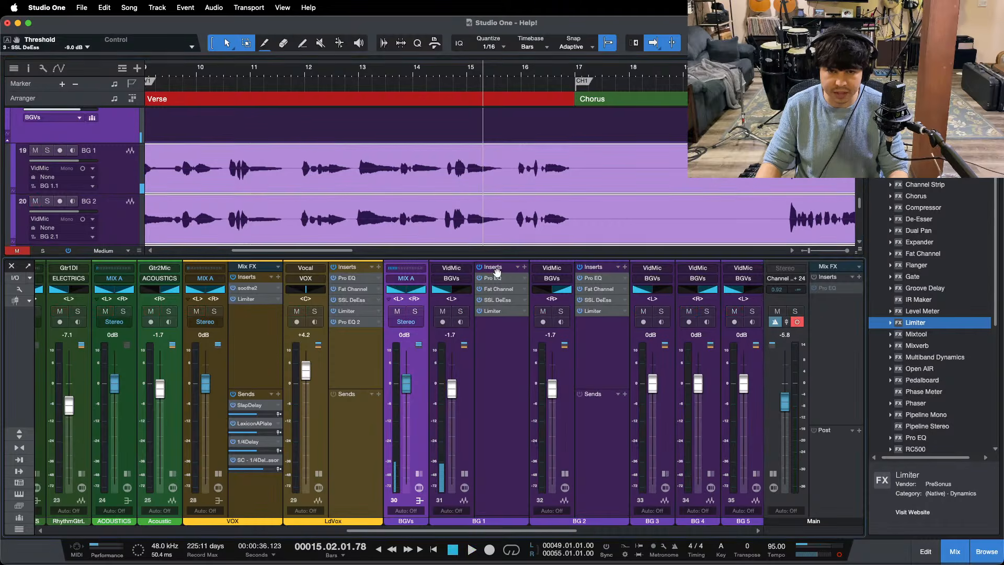
Step: Copy BG 1's whole insert chain onto BG 2, switch the solo to BG 2 and save the song
left_click_drag(494, 267, 611, 276)
left_click(561, 311)
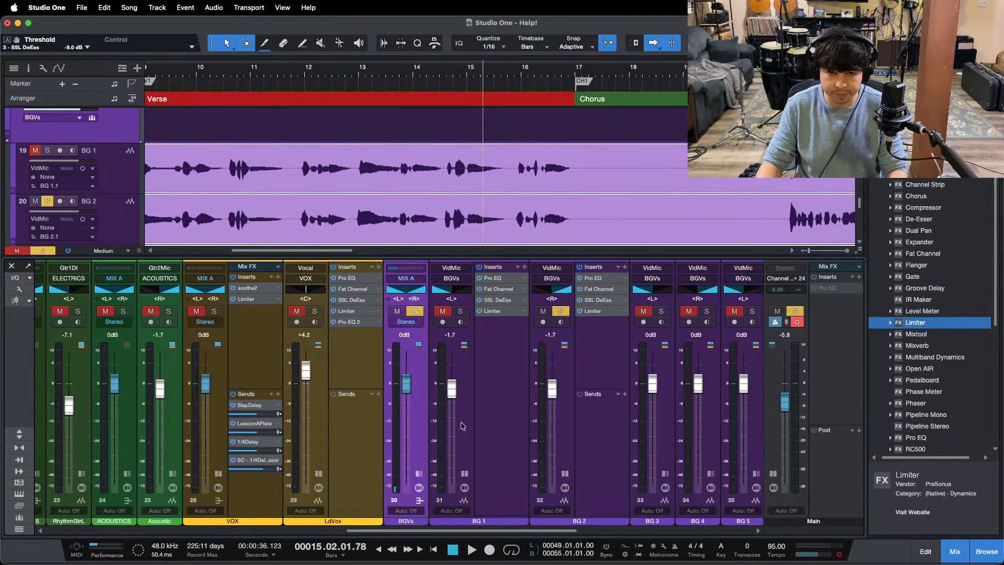
left_click_drag(527, 76, 525, 47)
key("super+s")
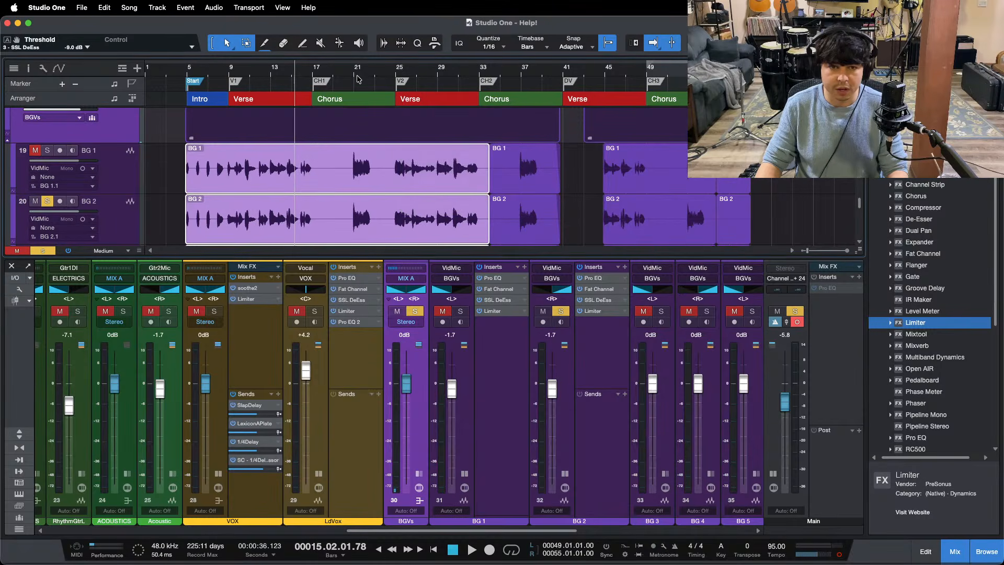
Step: Play the phrase at bar 21 with BG 2 soloed, then add BG 1 to the solo
left_click_drag(358, 76, 354, 107)
left_click(292, 72)
key("space")
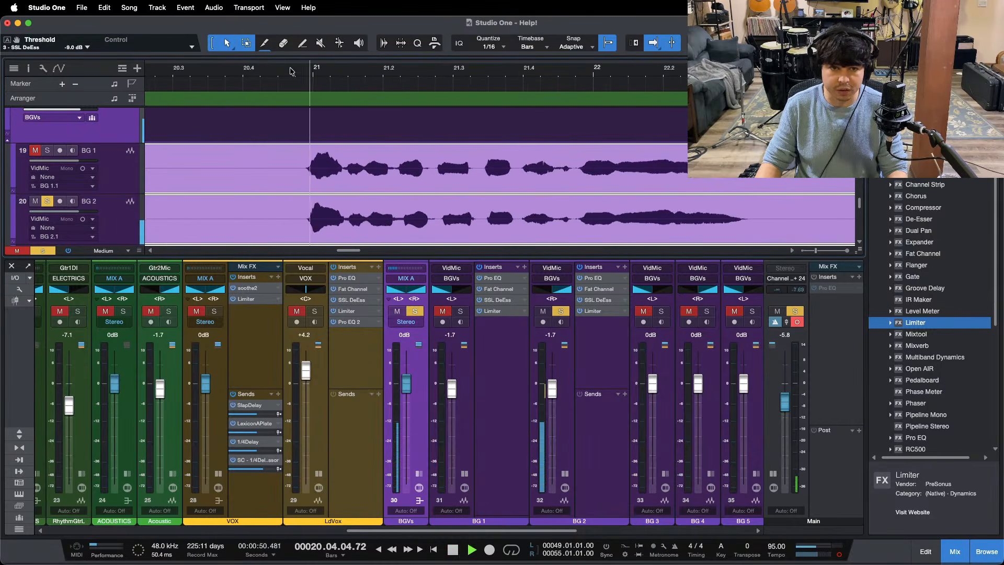
left_click_drag(291, 72, 400, 51)
left_click(461, 311)
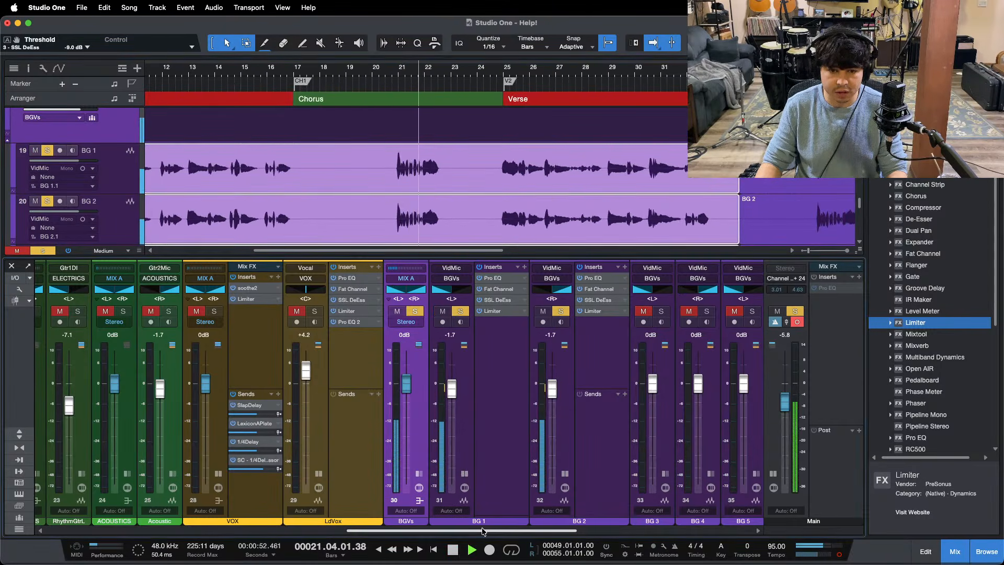
Step: Collapse the BG 1 channel's insert display, stop playback and clear the background vocal solos
scroll(407, 465, "right", 3)
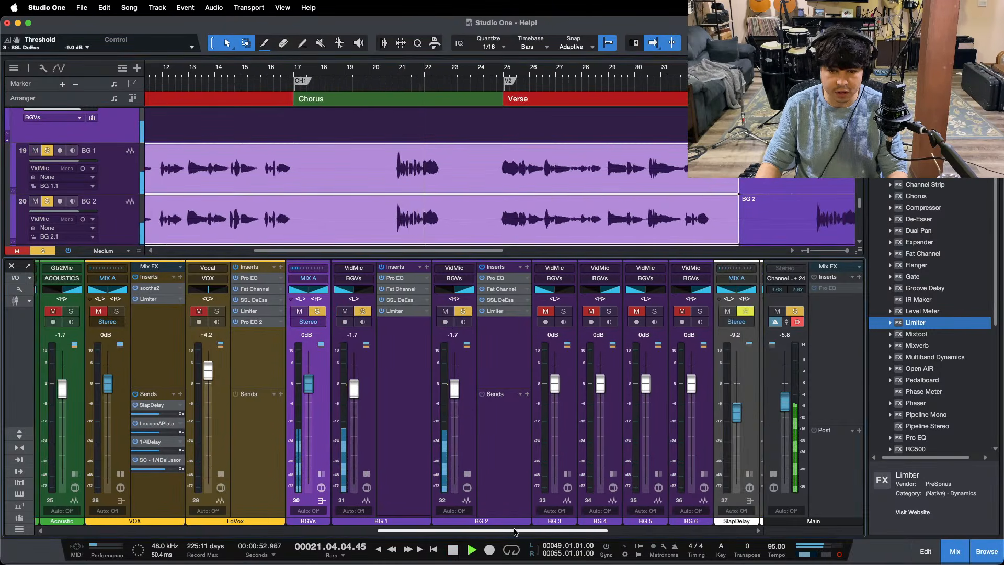
left_click(367, 474)
key("space")
key("shift+s")
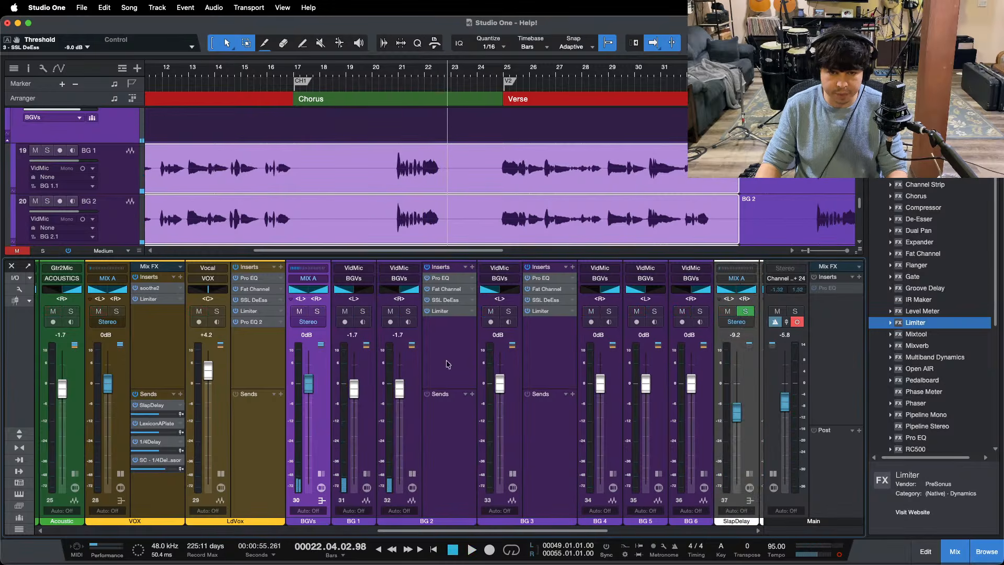
Step: Collapse BG 2's insert display, solo BG 3 and place the playback cursor at 10.3, just before its verse phrase
left_click(413, 474)
left_click(499, 356)
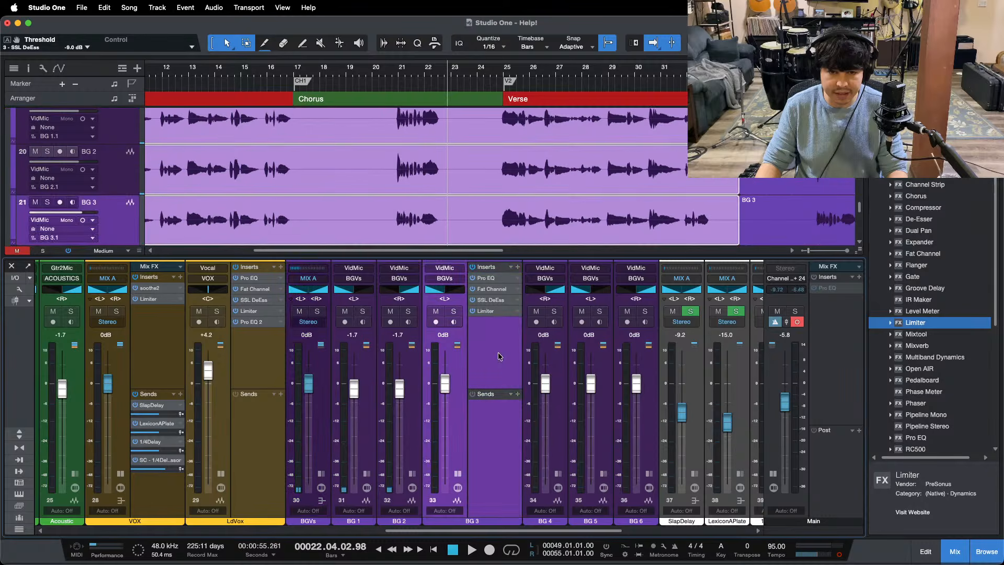
key("s")
scroll(393, 189, "down", 1)
left_click_drag(474, 72, 475, 56)
left_click_drag(243, 62, 413, 124)
left_click(390, 70)
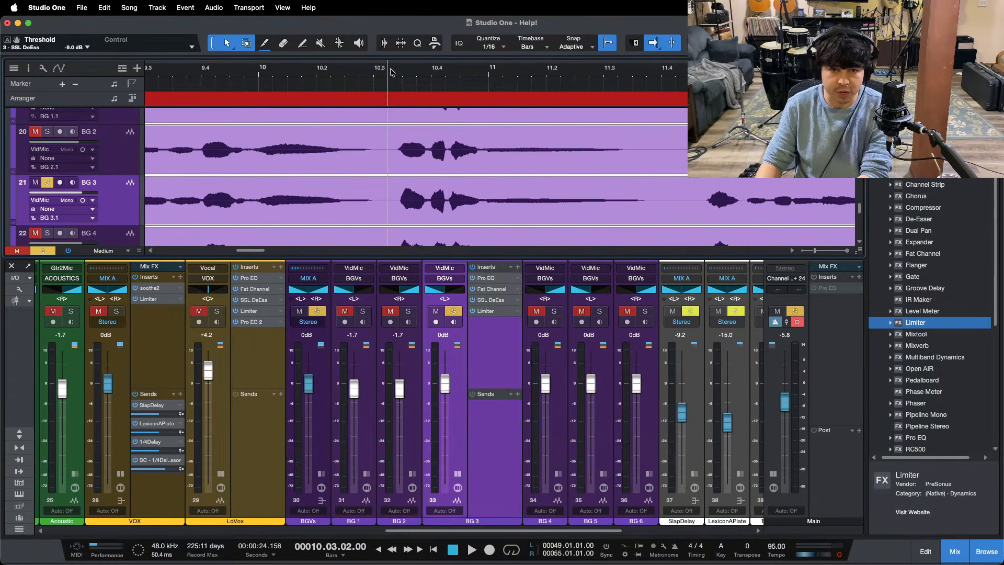
Step: Play the phrase and boost BG 3's Pro EQ to 5.76 dB HF gain and 2.88 dB HMF gain
key("space")
double_click(488, 278)
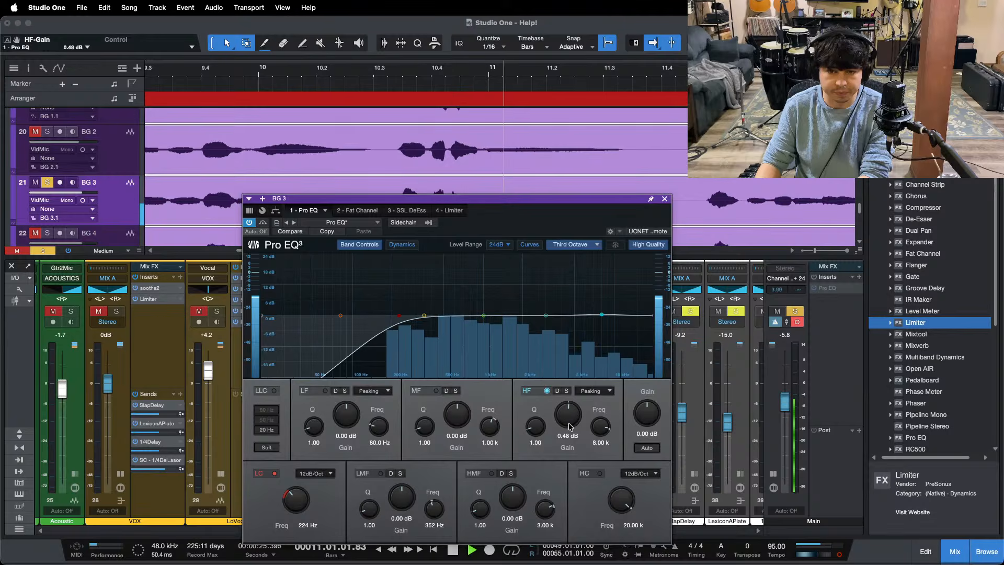
left_click_drag(569, 438, 570, 419)
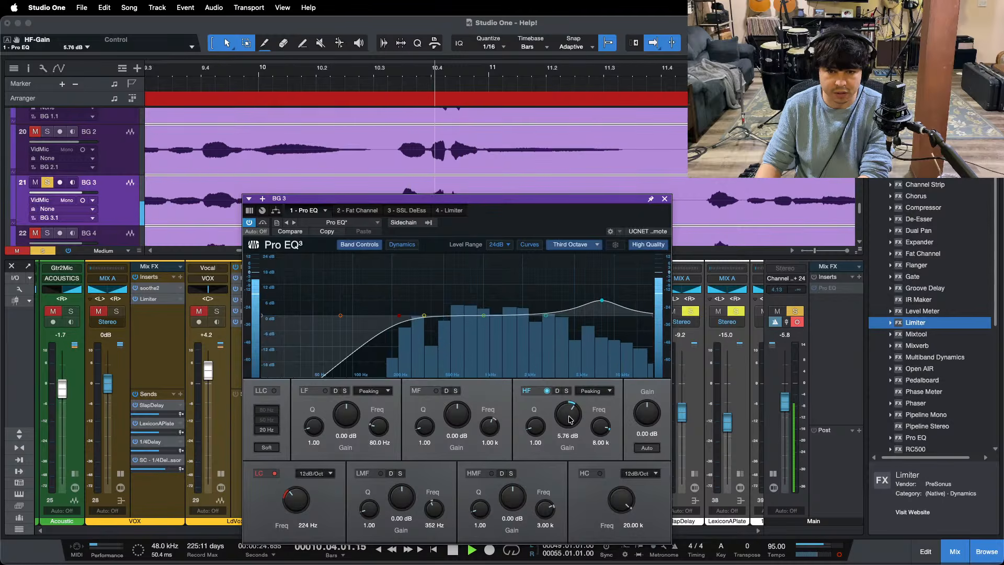
left_click_drag(512, 503, 507, 464)
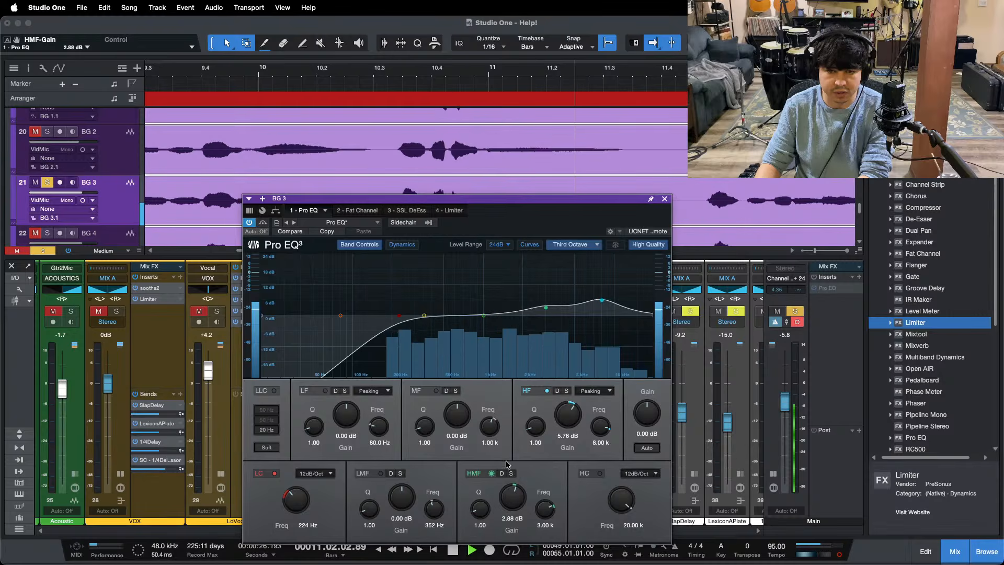
Step: Check how BG 3's SSL DeEss and Limiter react to the phrase, then close the plug-in window
left_click(407, 210)
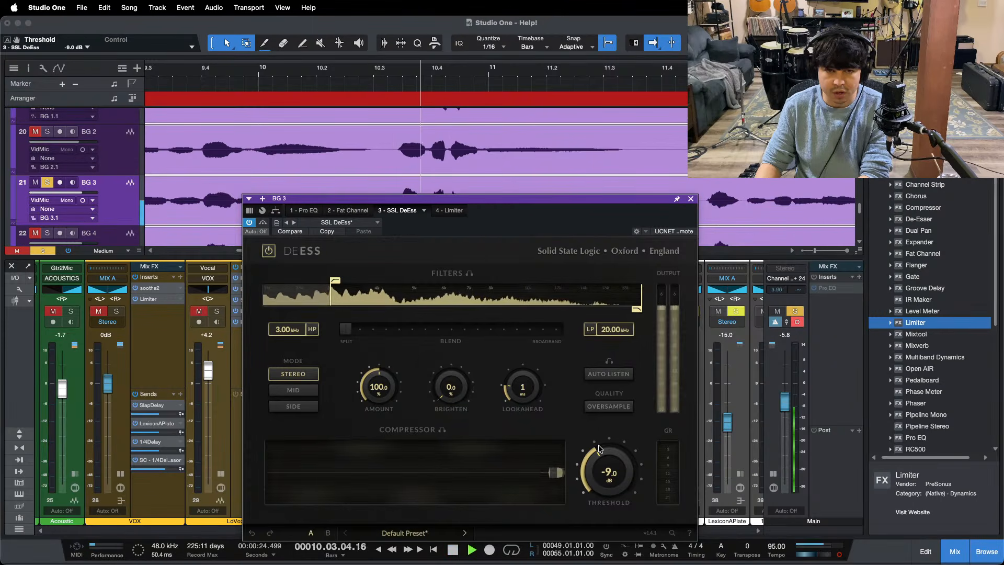
left_click(449, 211)
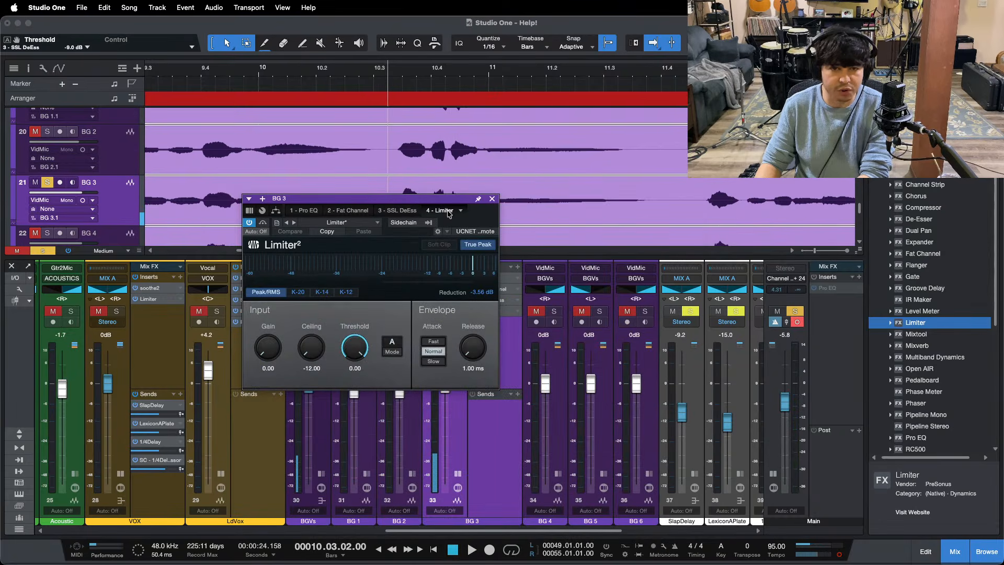
left_click(492, 199)
Step: Copy BG 3's whole insert chain onto BG 4 and add BG 1, BG 2 and BG 4 to the solo
left_click(556, 472)
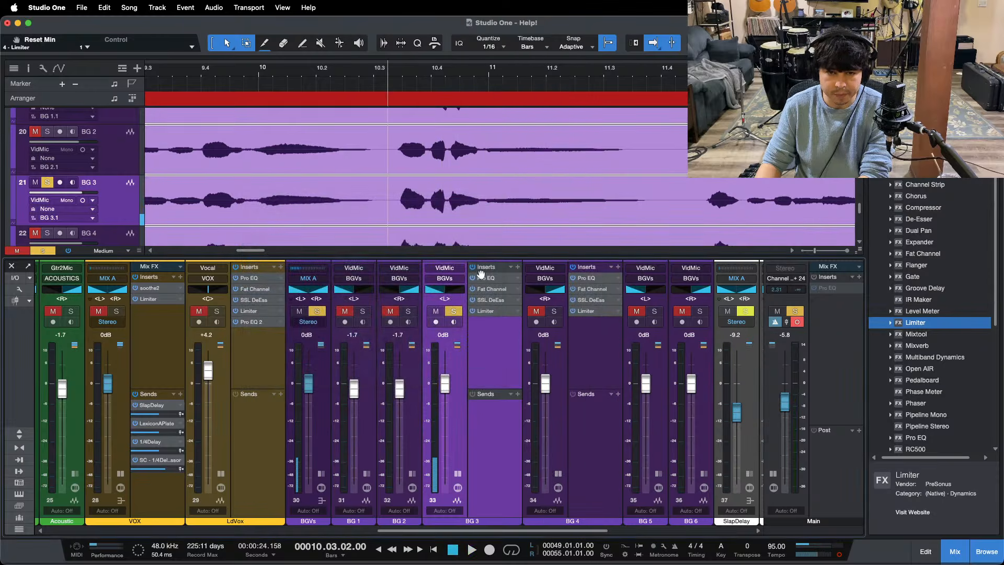
left_click_drag(482, 267, 558, 317)
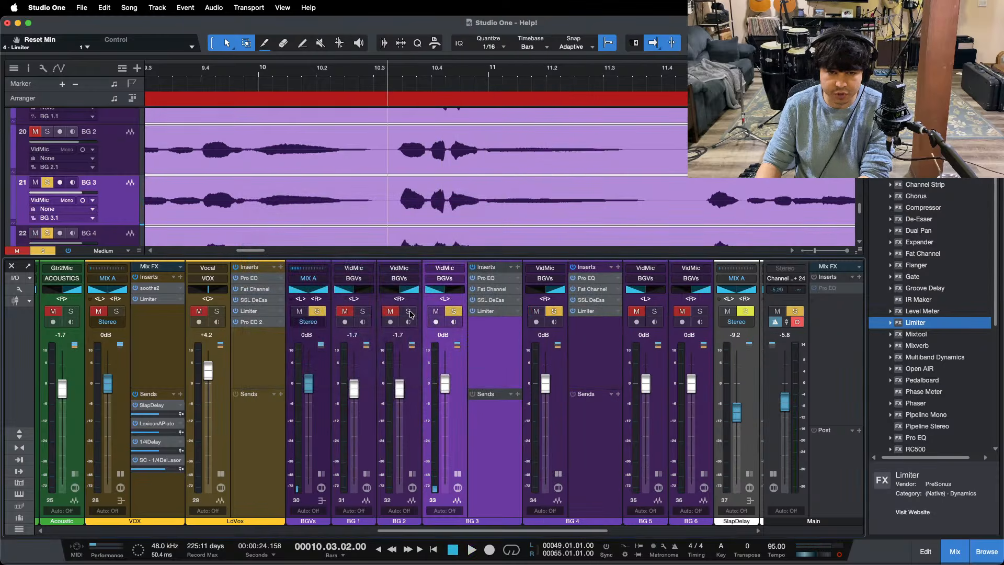
left_click(457, 473)
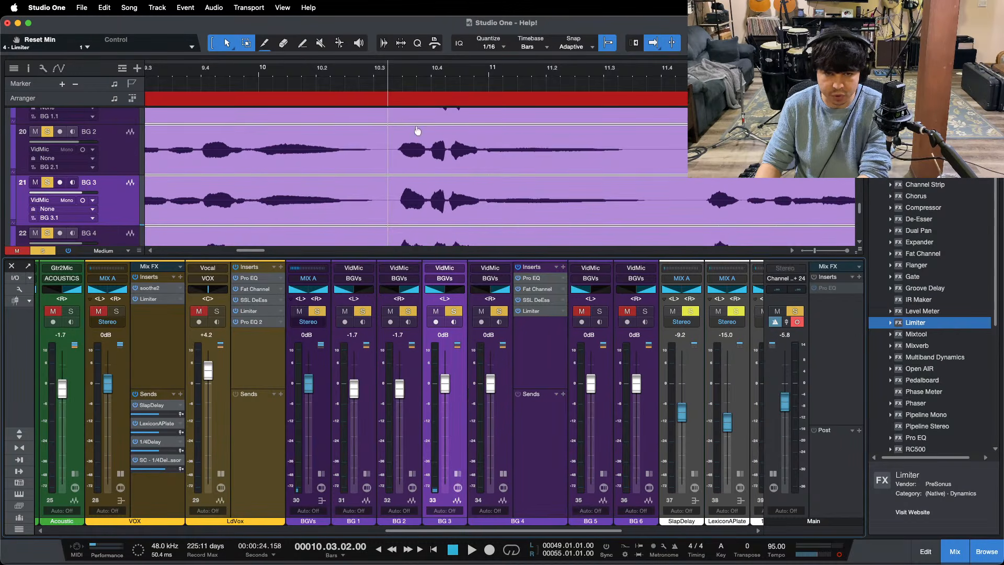
Step: Listen to BG 1 to BG 4 soloed together in the first verse and the phrase at bar 21
key("space")
left_click(407, 85)
scroll(400, 87, "down", 10)
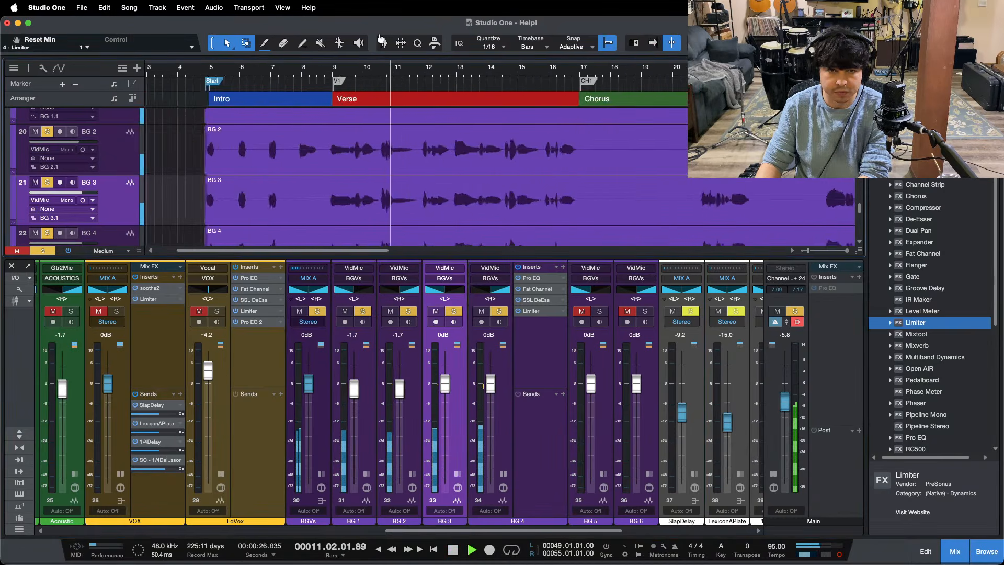
left_click(338, 72)
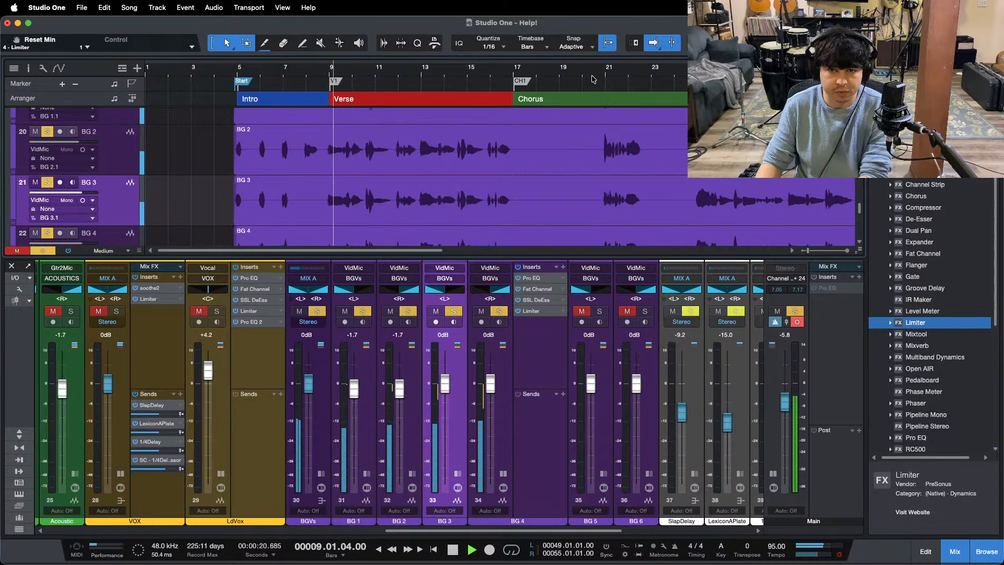
left_click_drag(599, 70, 539, 127)
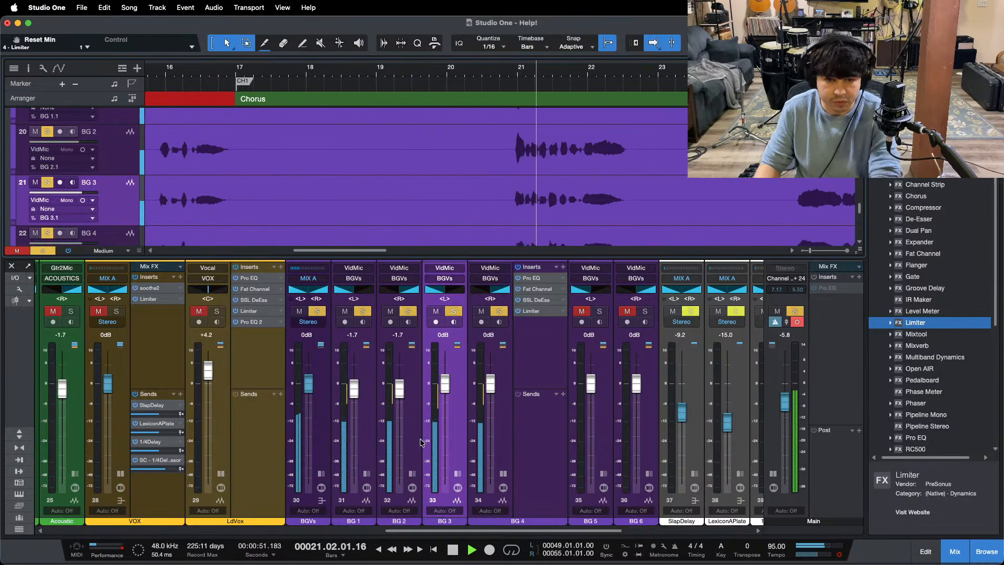
Step: Select the BG 1 and BG 2 channels together and lower both faders to -2.1 dB
left_click(407, 460)
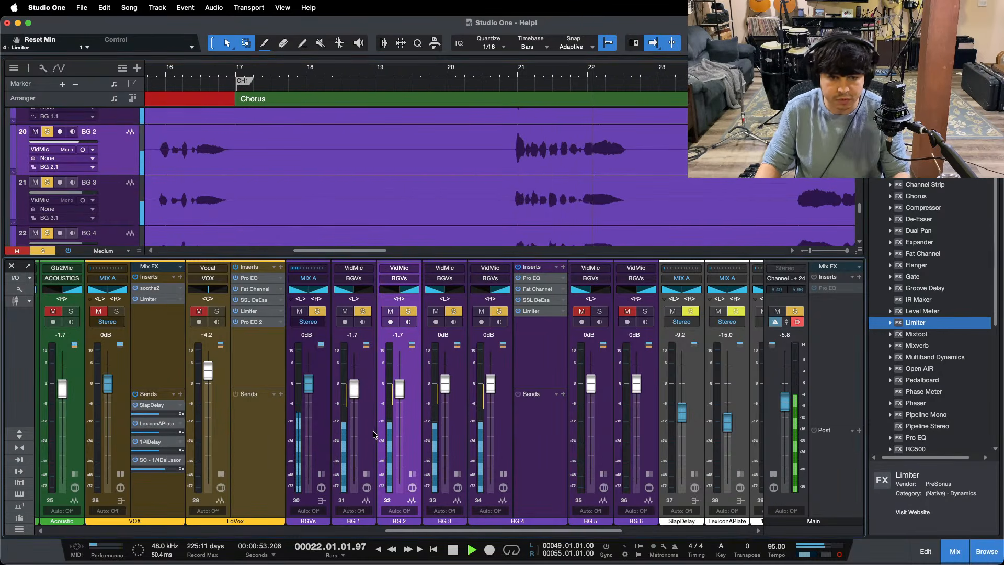
left_click(372, 431, "shift")
left_click_drag(354, 389, 355, 390)
Step: Audition the balance of the four soloed background vocals in the first verse, the bar 21 phrase and the intro
left_click_drag(334, 73, 309, 60)
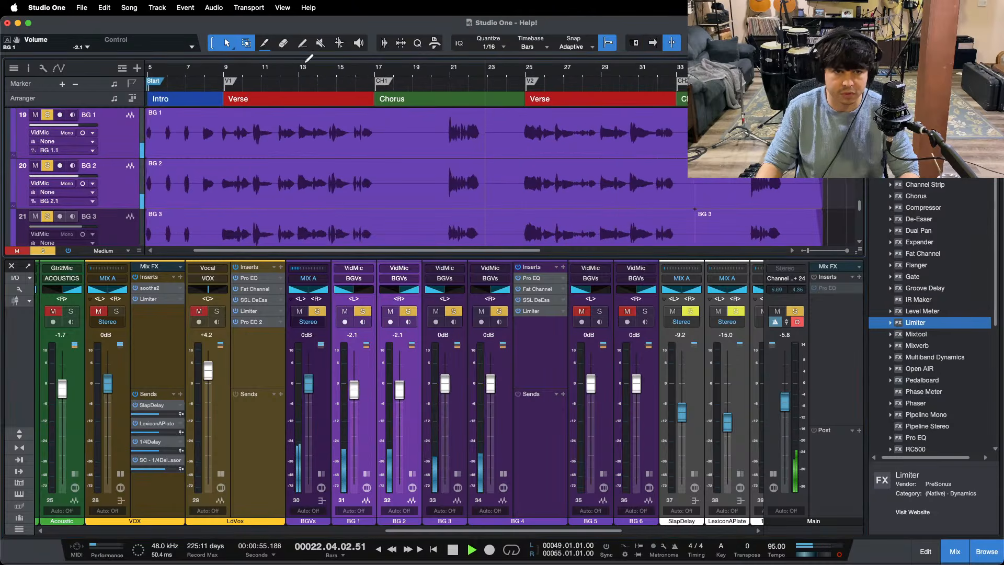
left_click_drag(224, 72, 566, 96)
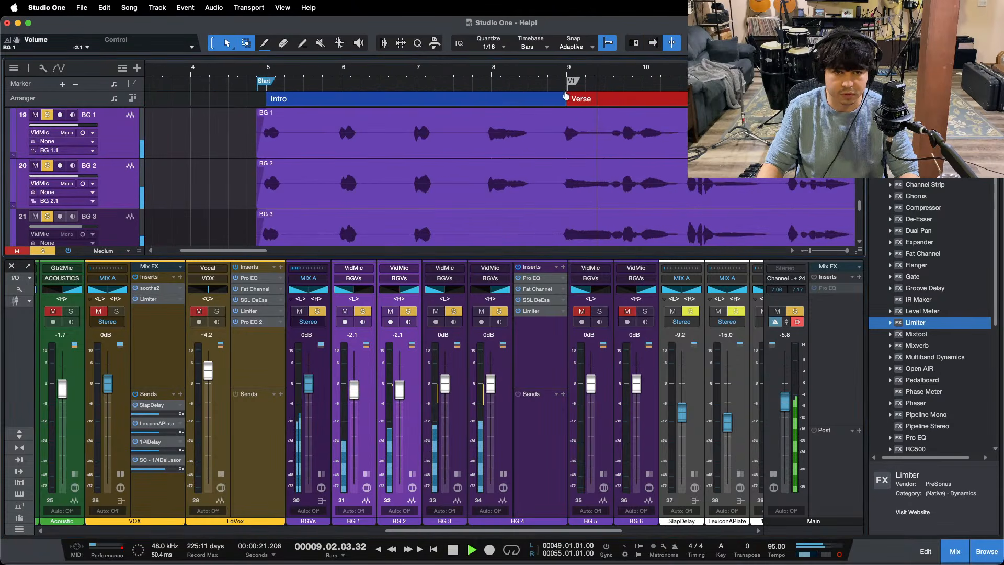
left_click_drag(336, 72, 302, 38)
left_click(653, 42)
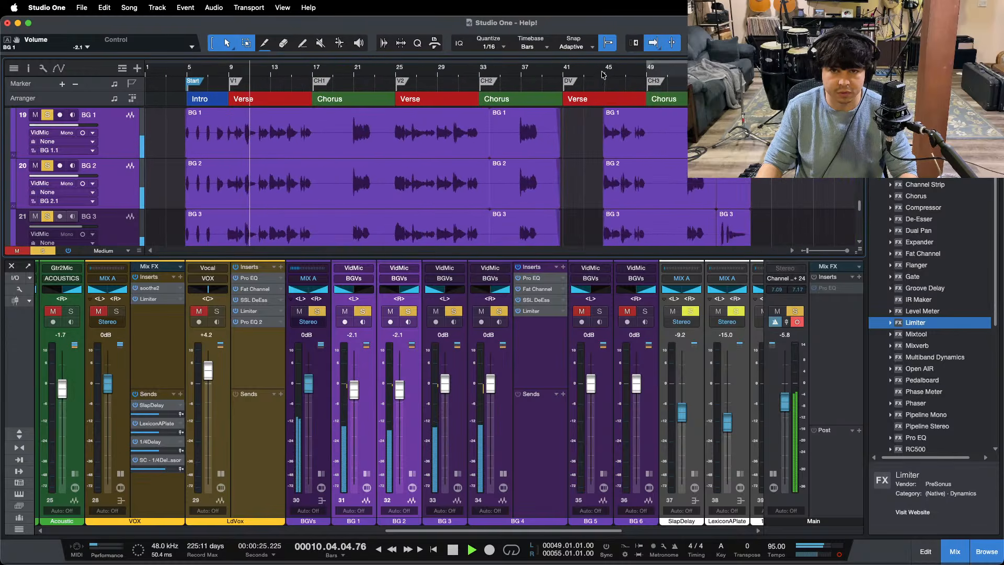
left_click_drag(394, 75, 438, 99)
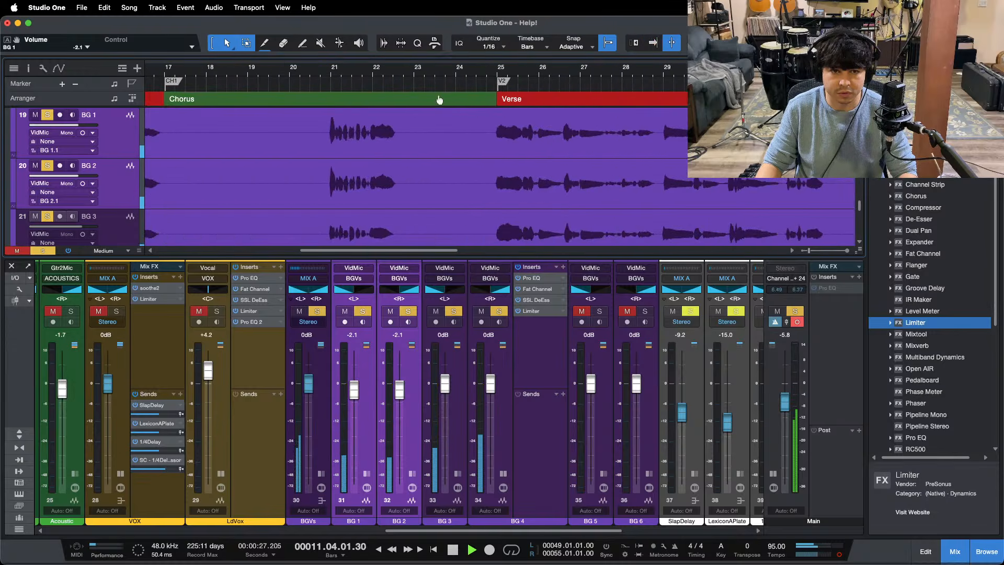
left_click_drag(325, 74, 584, 56)
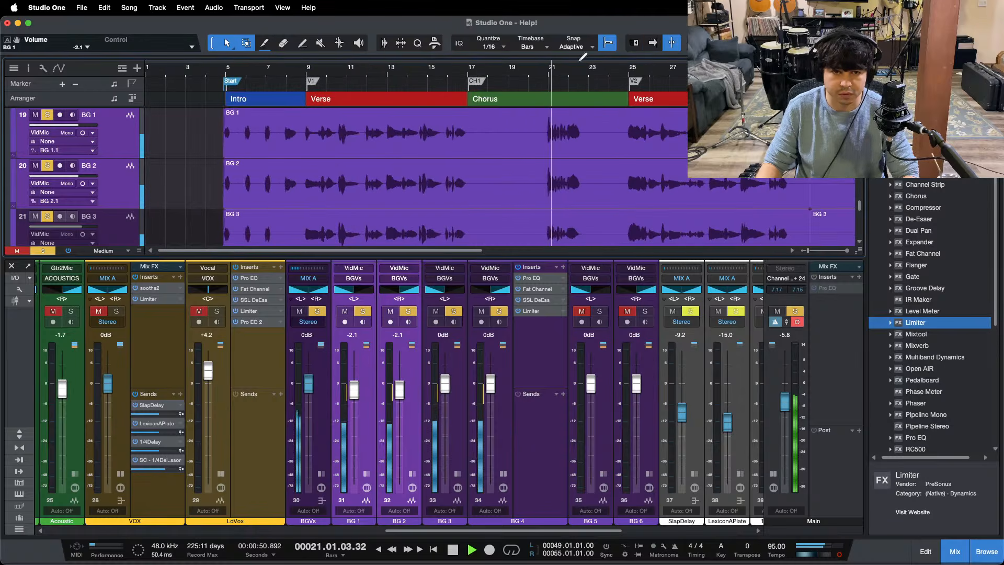
left_click_drag(228, 77, 247, 107)
left_click(234, 76)
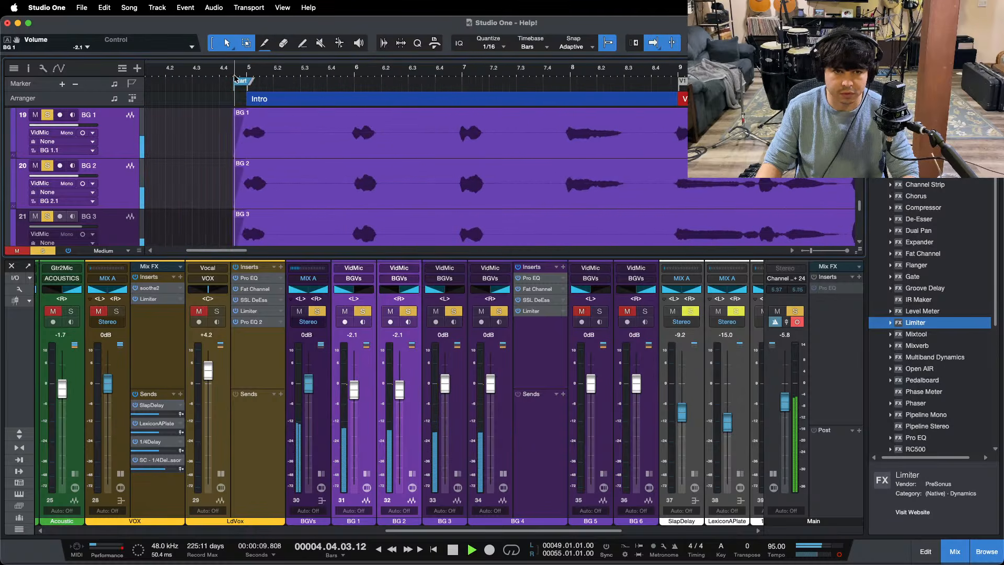
left_click(341, 76)
left_click(561, 75)
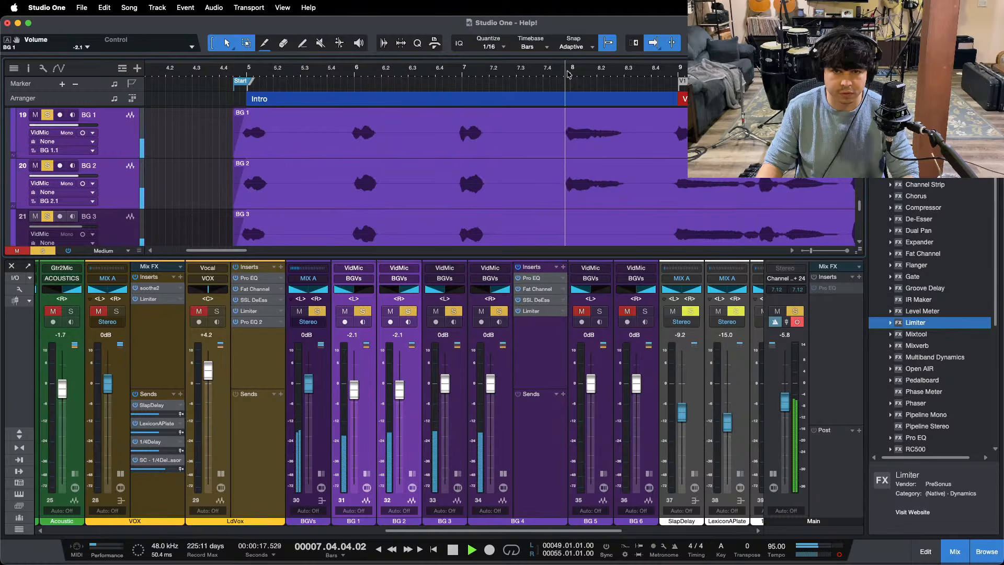
left_click_drag(547, 76, 283, 39)
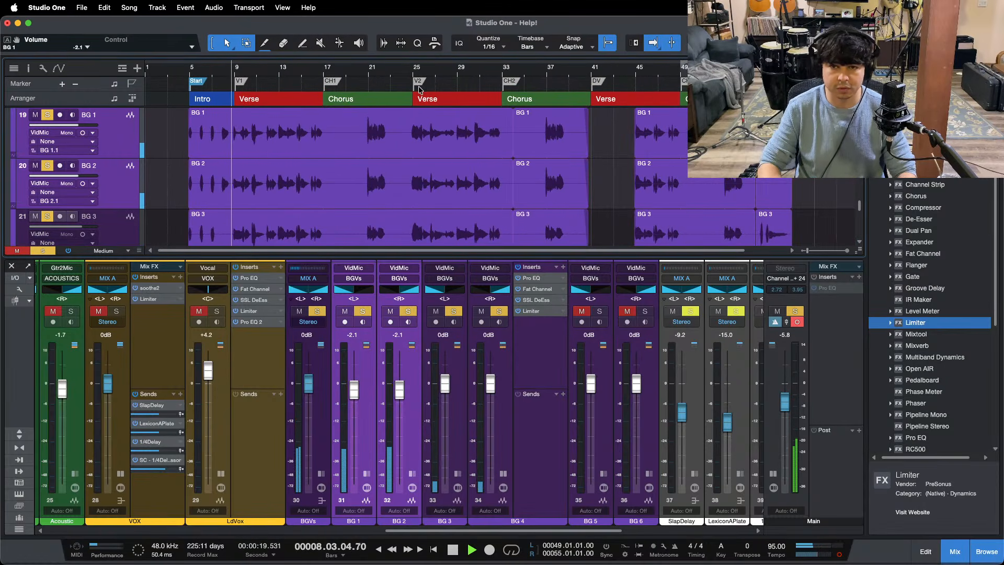
Step: Stop playback, clear the background vocal solos and place the playback cursor just before BG 5's phrase in bar 54
key("space")
key("F3")
scroll(398, 424, "down", 1)
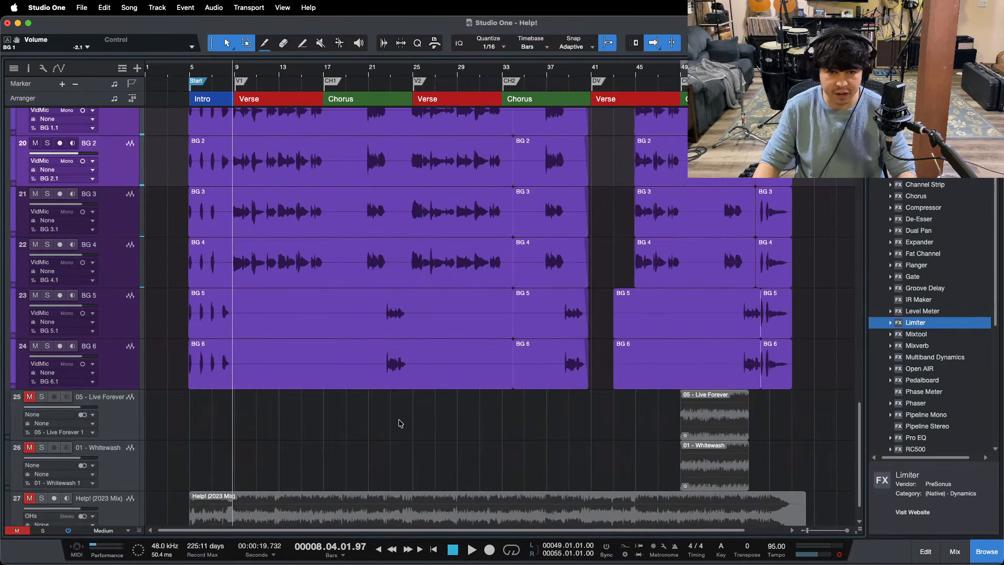
left_click_drag(761, 70, 550, 120)
left_click(260, 80)
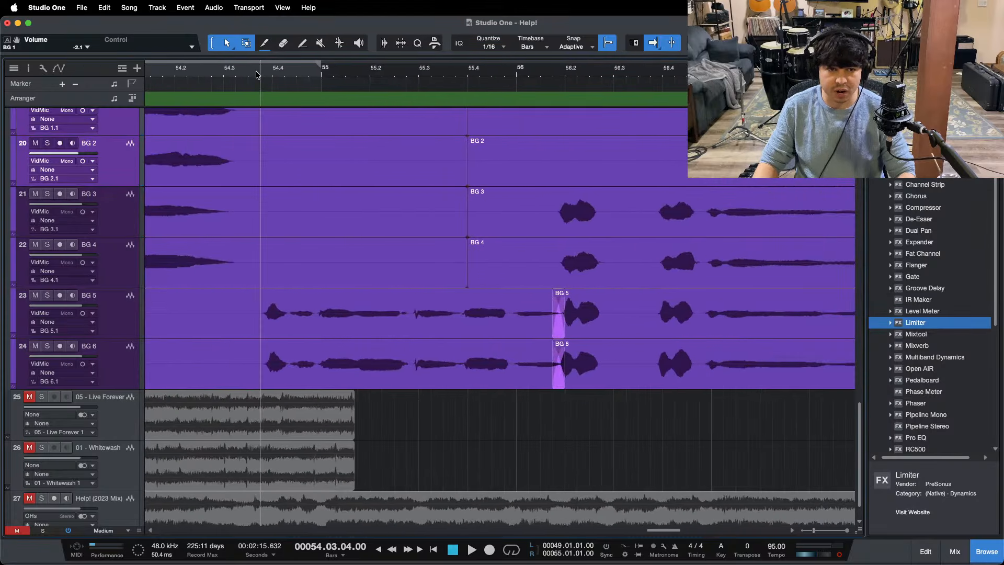
Step: Bring back the mixer, collapse BG 4's insert display, expand BG 5's and solo BG 5
key("F3")
left_click(504, 474)
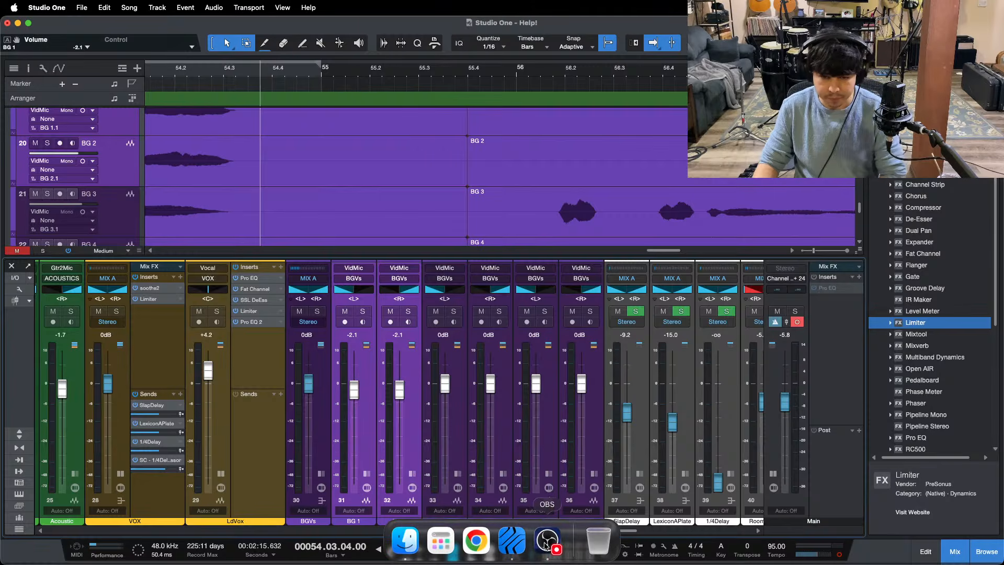
left_click(547, 541)
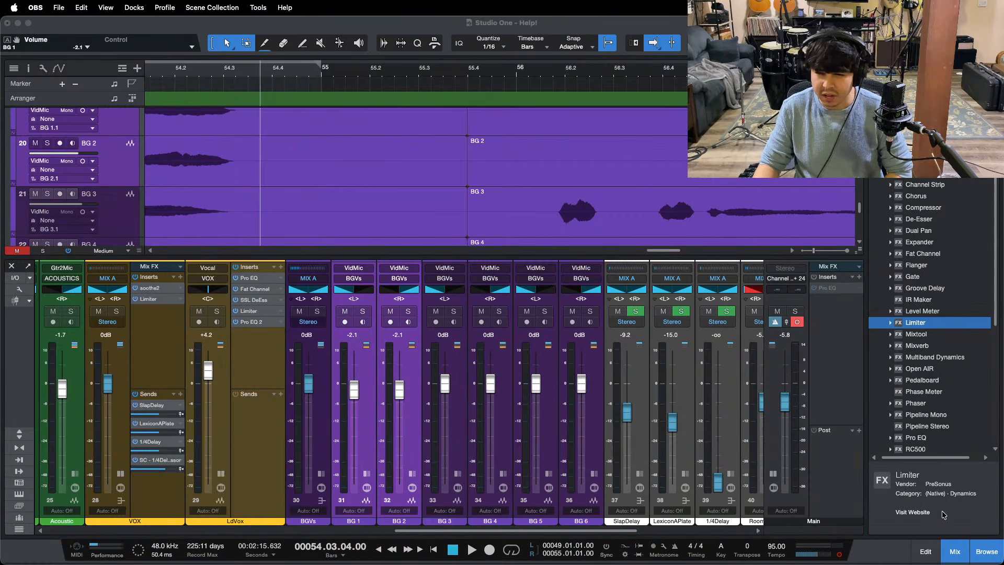
left_click(973, 510)
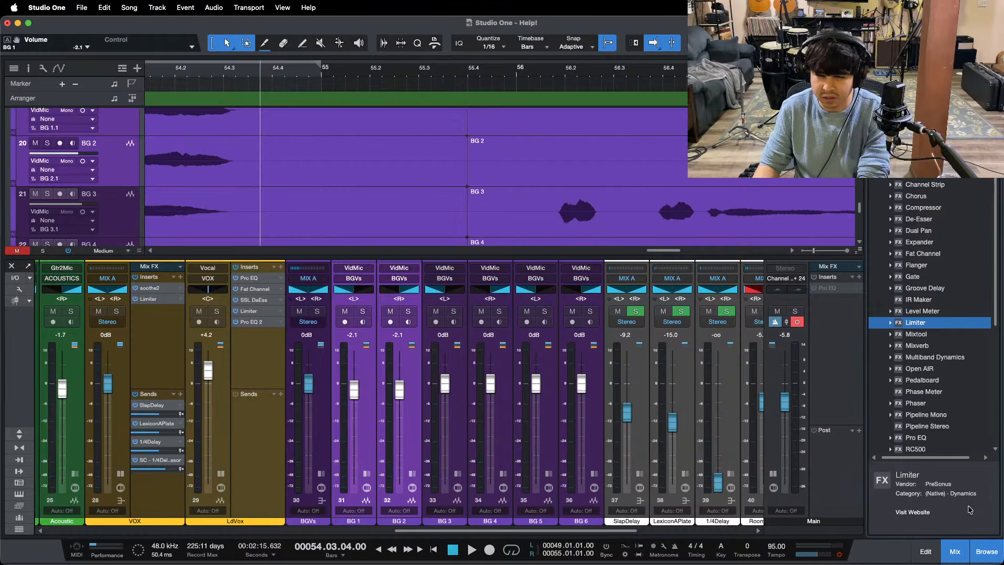
left_click(548, 474)
left_click(582, 340)
left_click(545, 311)
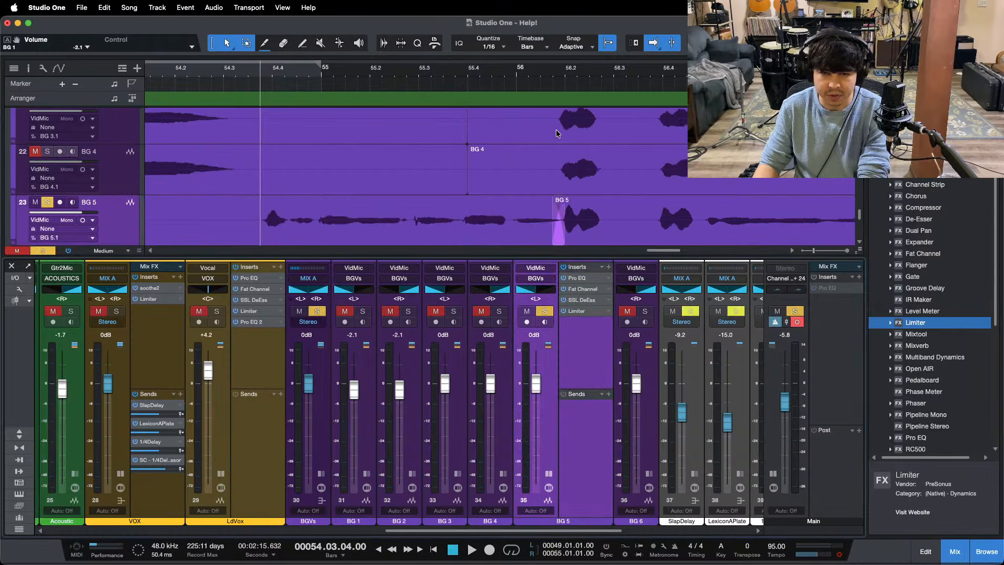
mouse_move(612, 562)
left_click(549, 541)
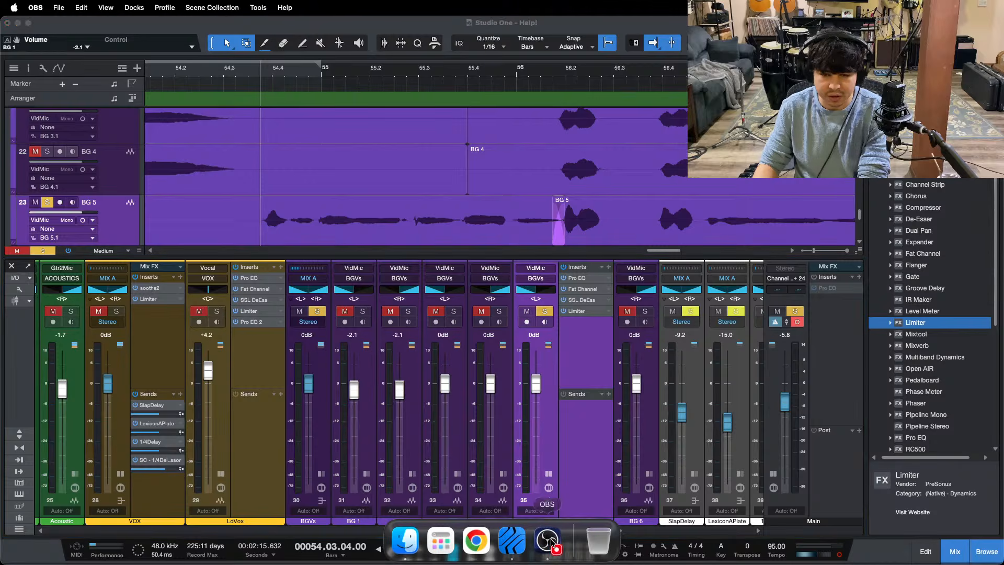
left_click(982, 480)
Step: Play BG 5's phrase and raise the HF gain in its Pro EQ to 5.28 dB
key("space")
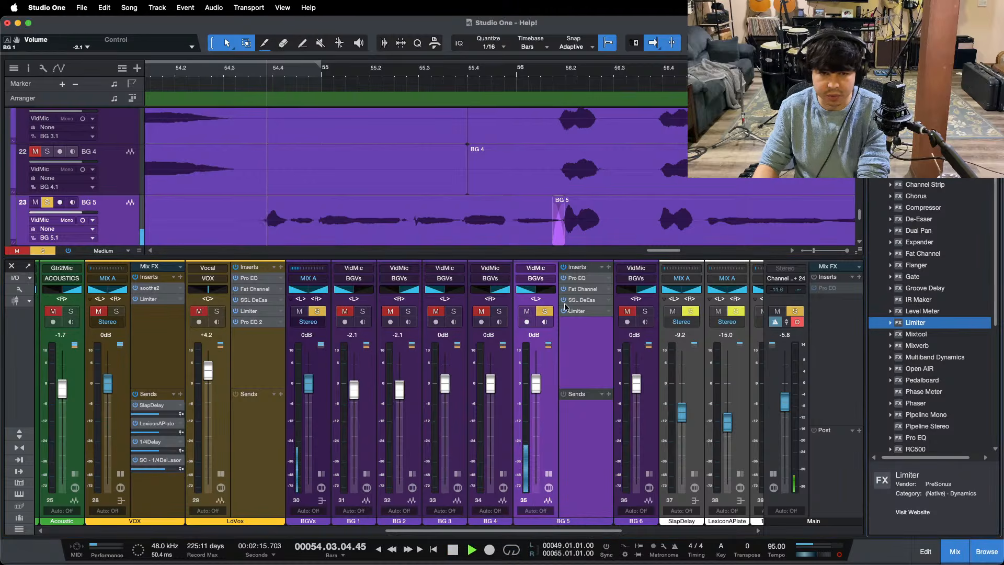
left_click(584, 280)
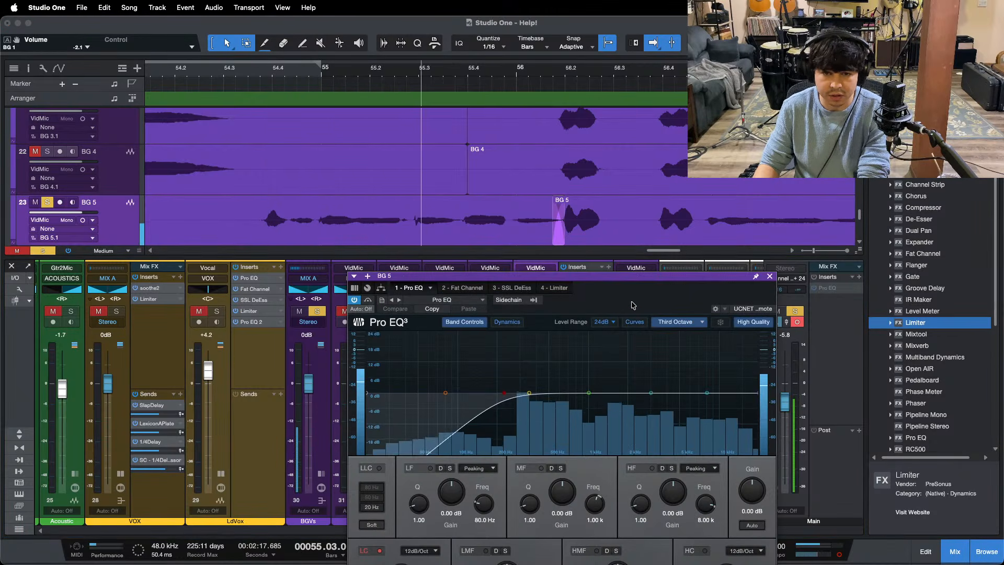
left_click_drag(642, 292, 542, 154)
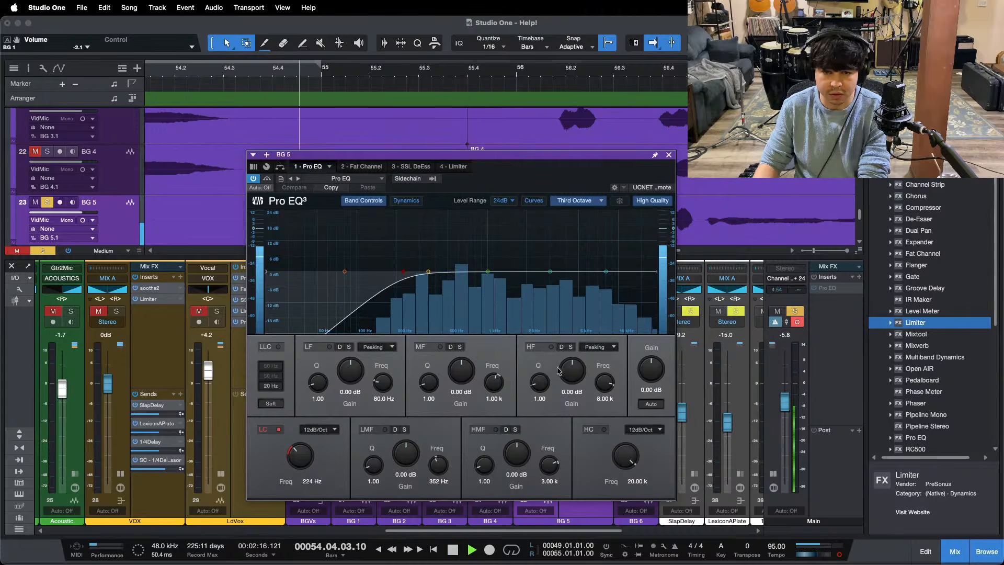
left_click_drag(573, 374, 573, 368)
scroll(574, 368, "up", 3)
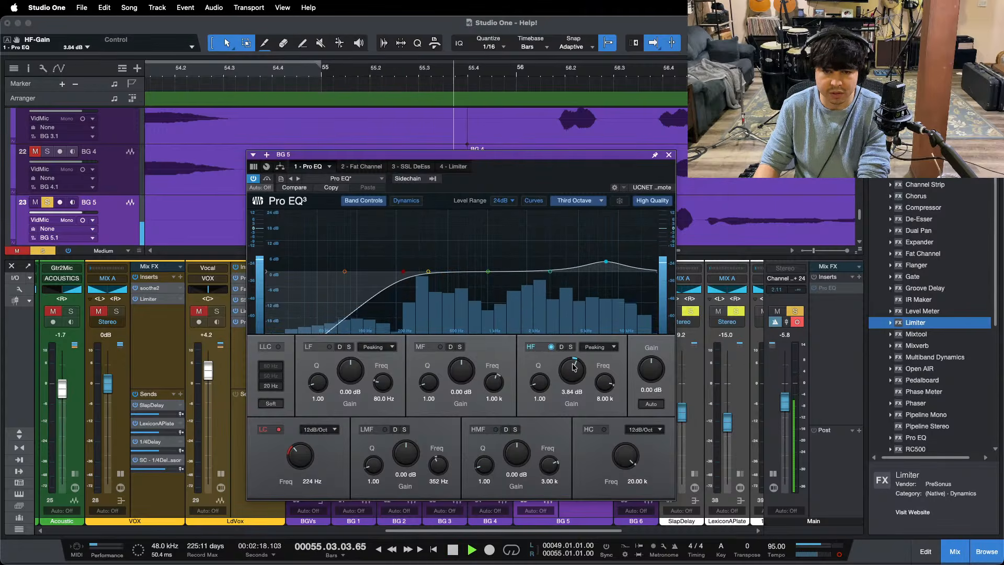
scroll(574, 368, "up", 1)
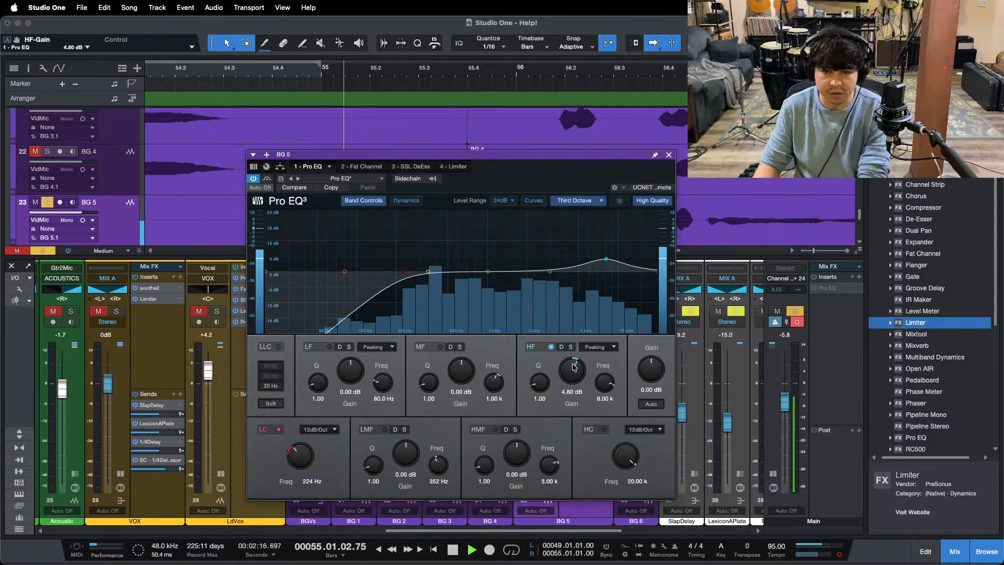
scroll(574, 368, "up", 1)
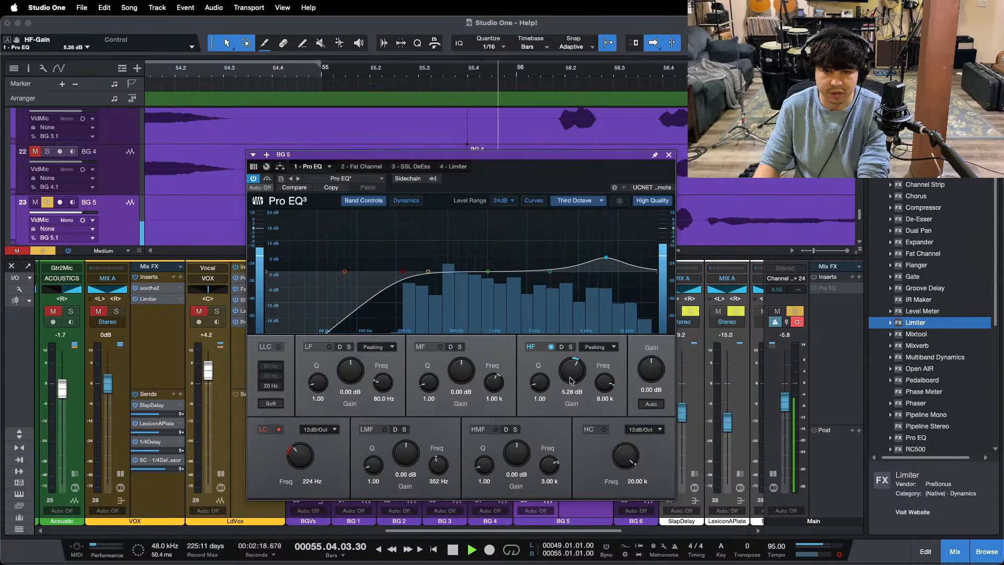
Step: Raise the HMF gain in BG 5's Pro EQ to 2.88 dB and check its Fat Channel compressor and Limiter
scroll(517, 456, "up", 1)
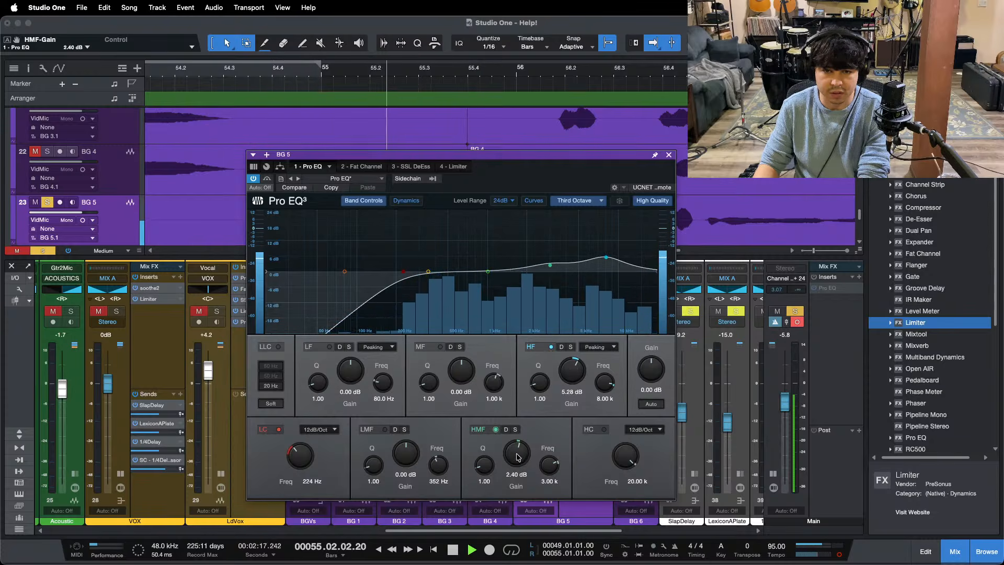
scroll(516, 457, "up", 1)
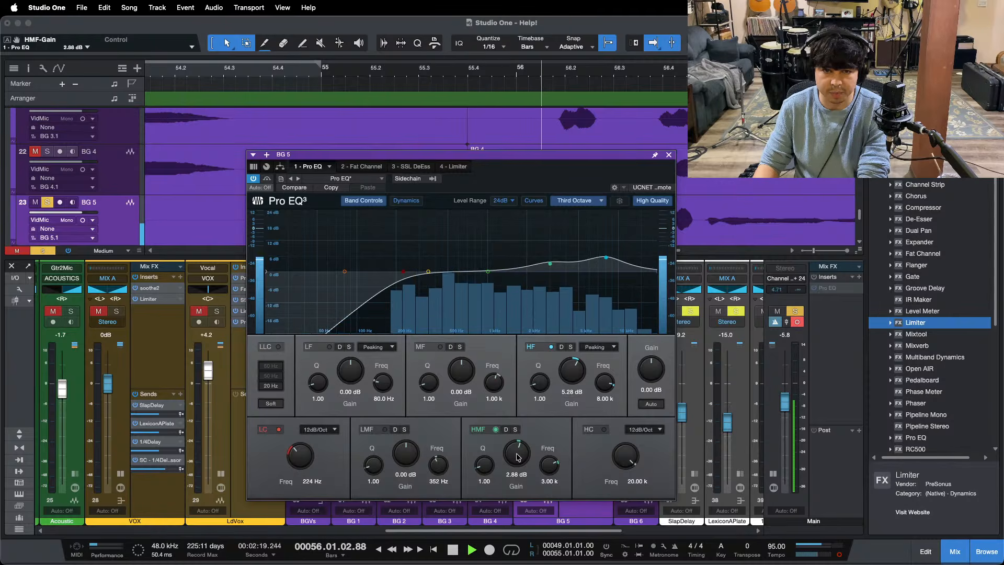
left_click(377, 168)
left_click_drag(489, 175, 569, 269)
left_click(605, 259)
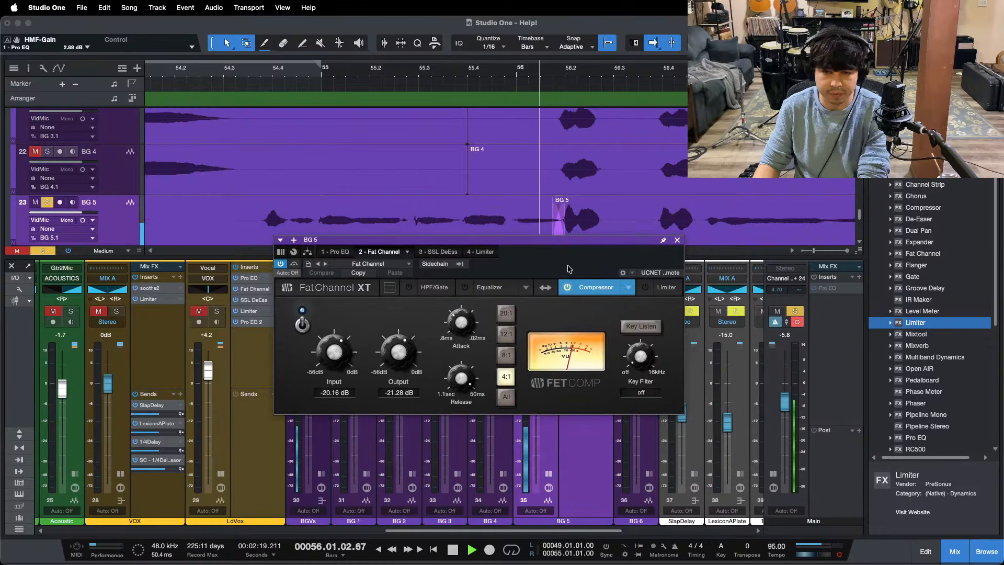
left_click(481, 252)
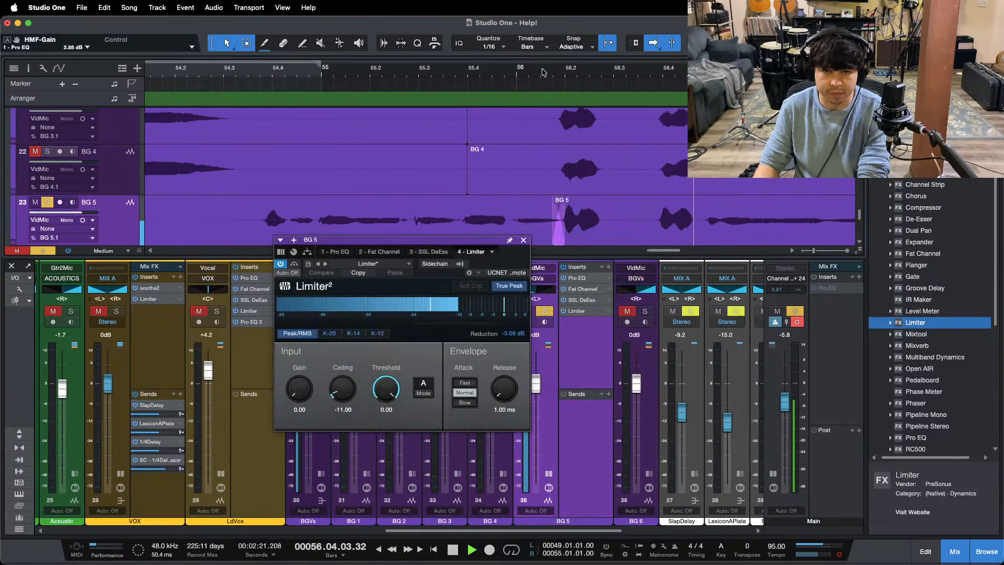
Step: Set the threshold of BG 5's SSL DeEss to -9.0 dB and close the plug-in window
left_click(429, 251)
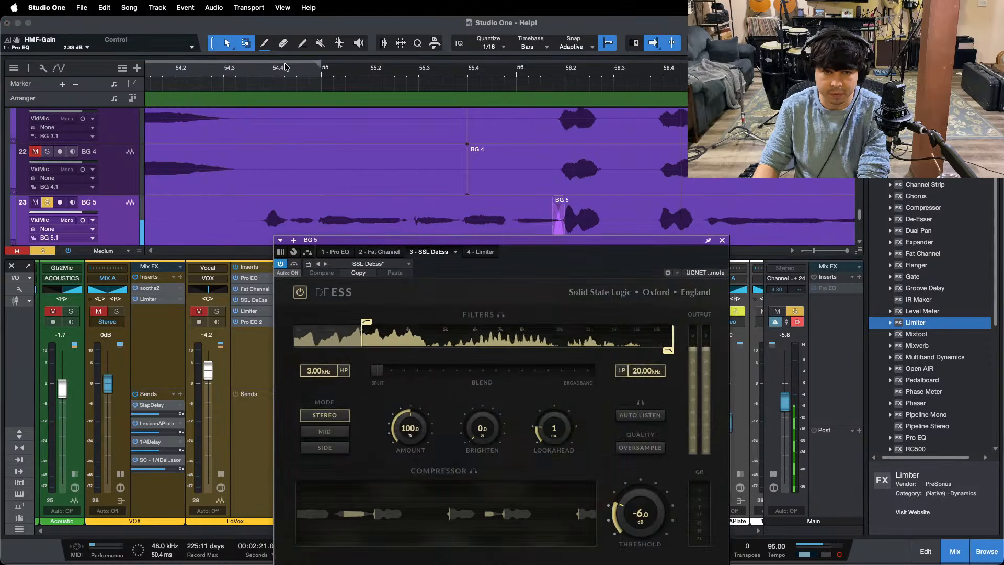
left_click_drag(585, 272, 555, 172)
left_click_drag(620, 409, 620, 389)
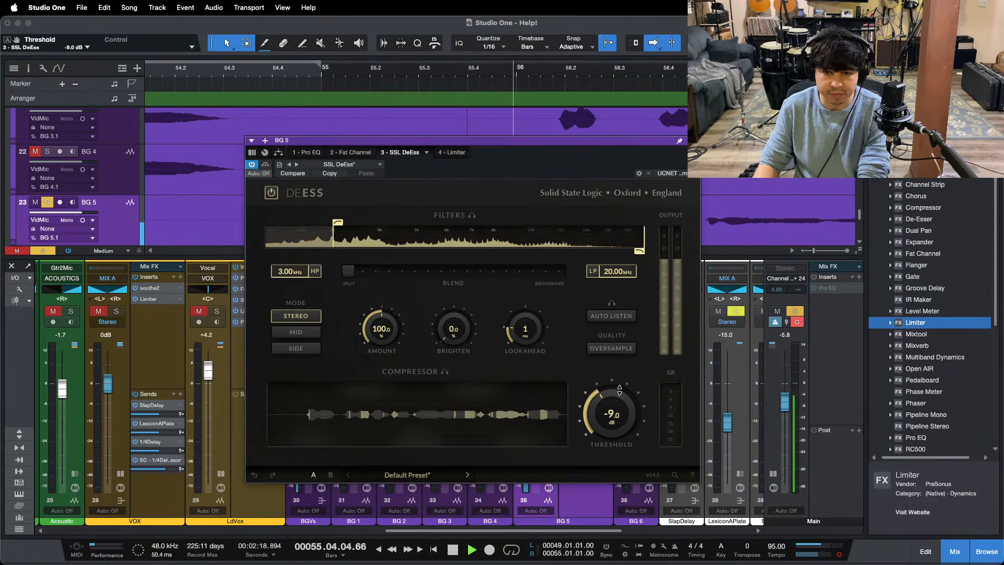
left_click(693, 140)
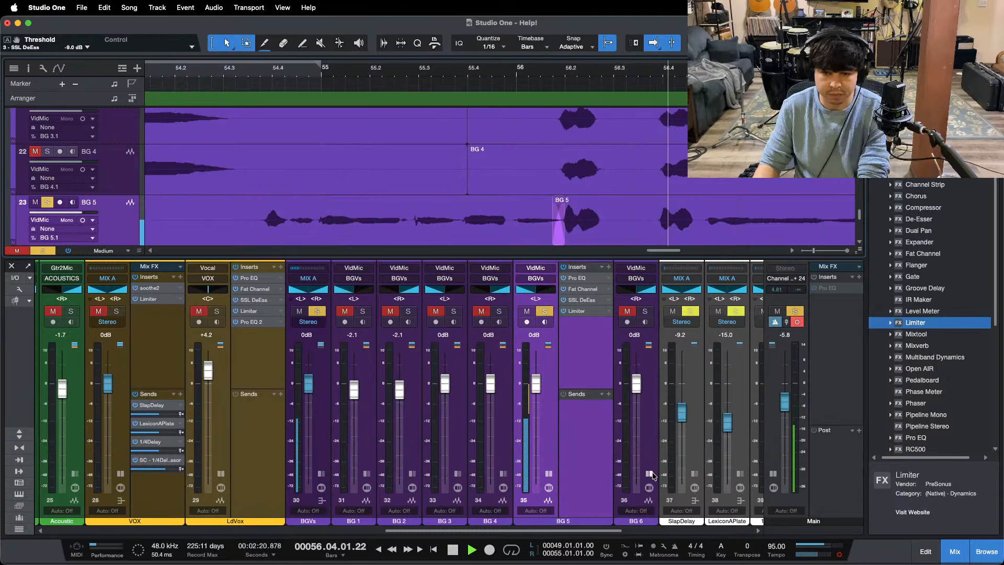
Step: Expand BG 6's insert display, copy BG 5's insert chain onto it and stop playback
left_click(649, 474)
left_click_drag(575, 268, 663, 279)
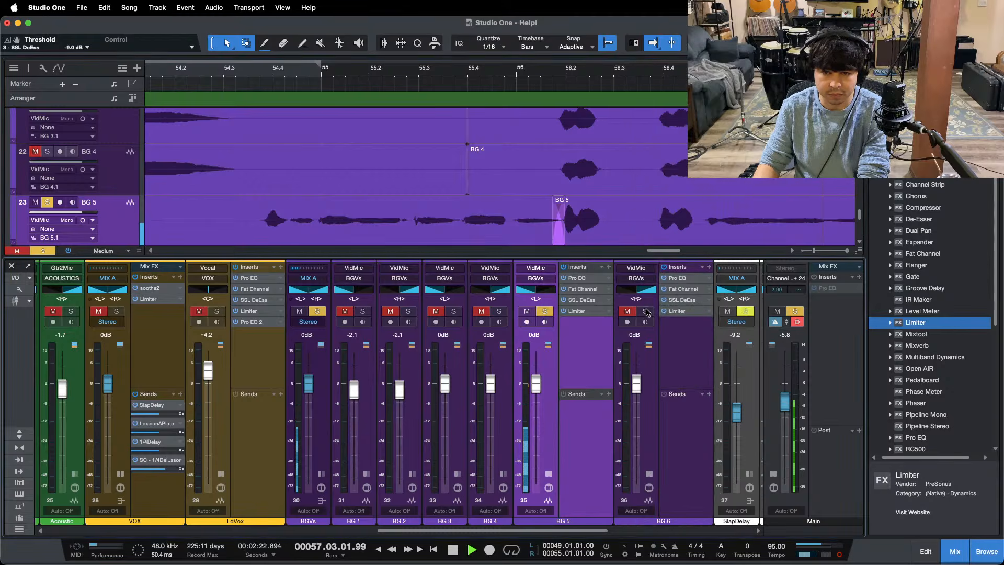
key("w")
key("w")
key("w")
key("space")
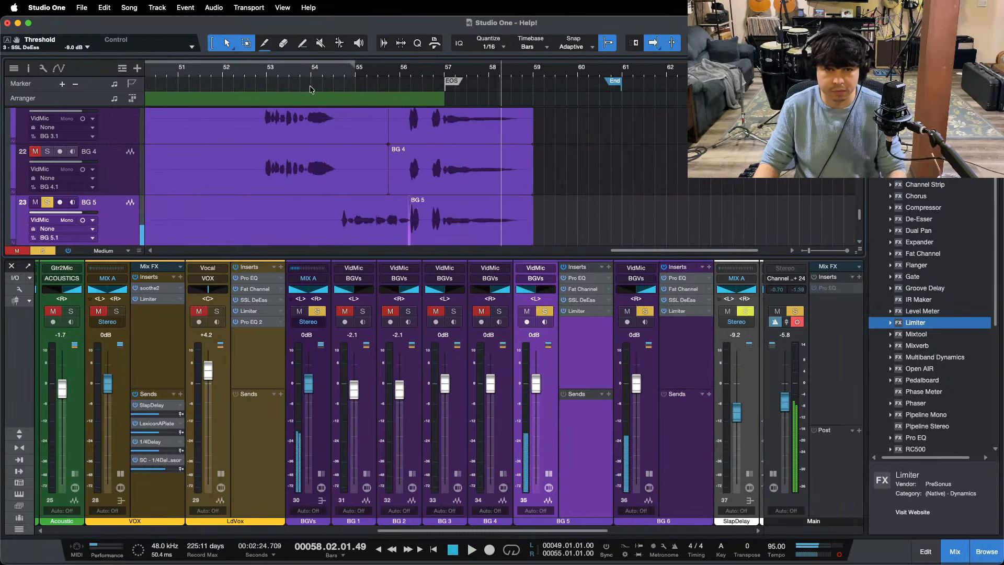
Step: Clear the solos, play the ending phrase from bar 54 in the full mix, and solo the BGVs bus
key("s")
left_click(335, 77)
key("space")
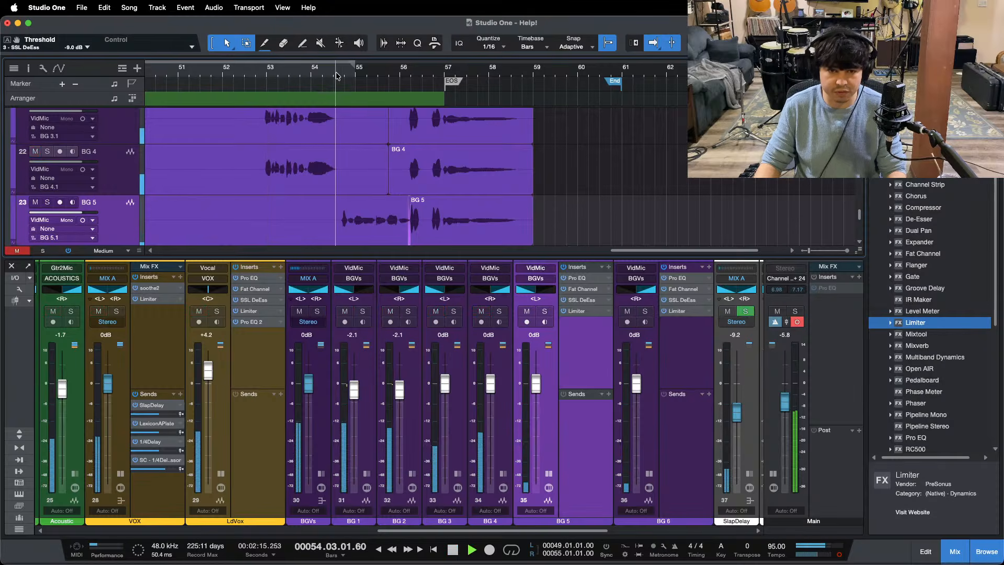
left_click(316, 313)
Step: Collapse the insert displays of BG 5 and BG 6 and select both channels together
left_click(548, 473)
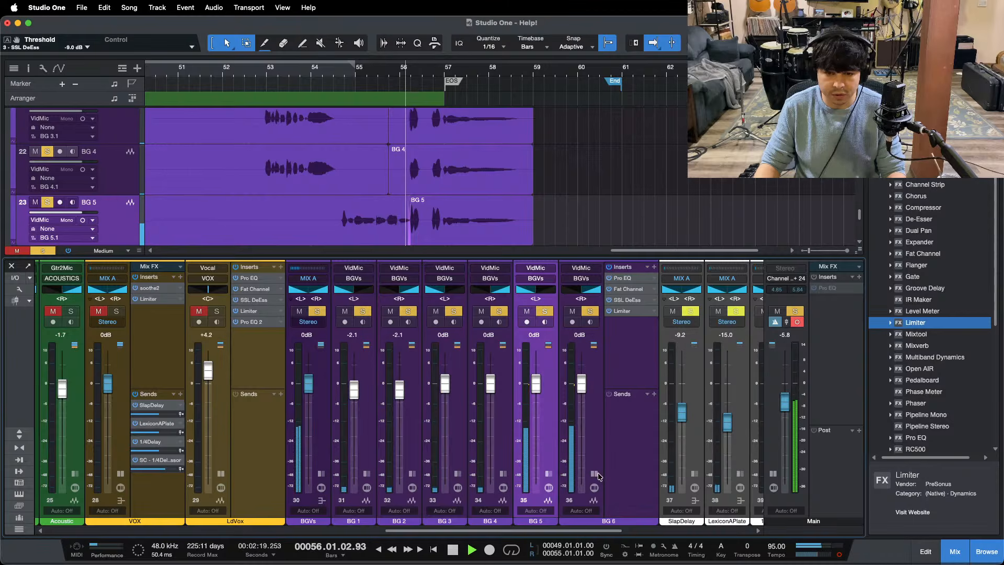
left_click(593, 473)
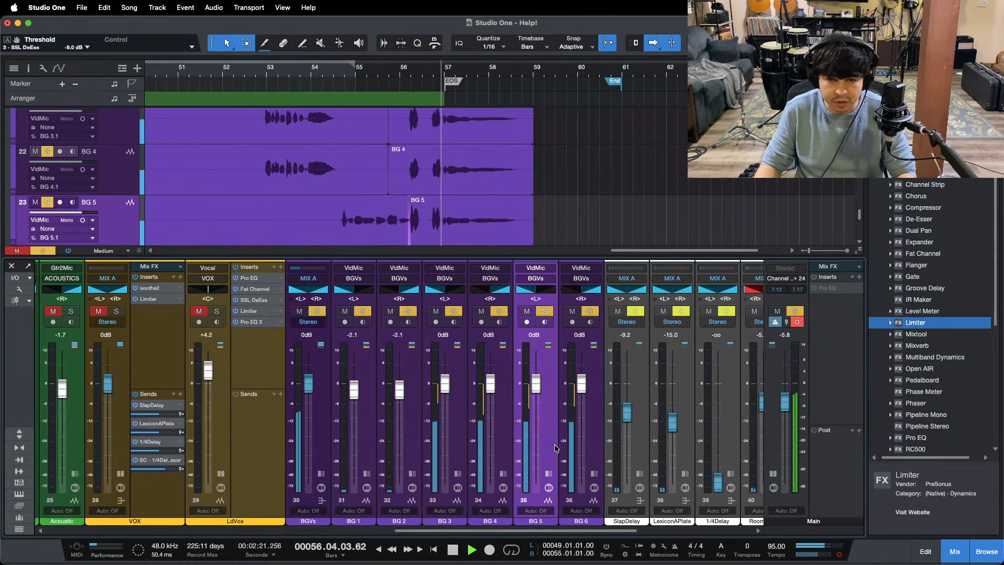
left_click(570, 416)
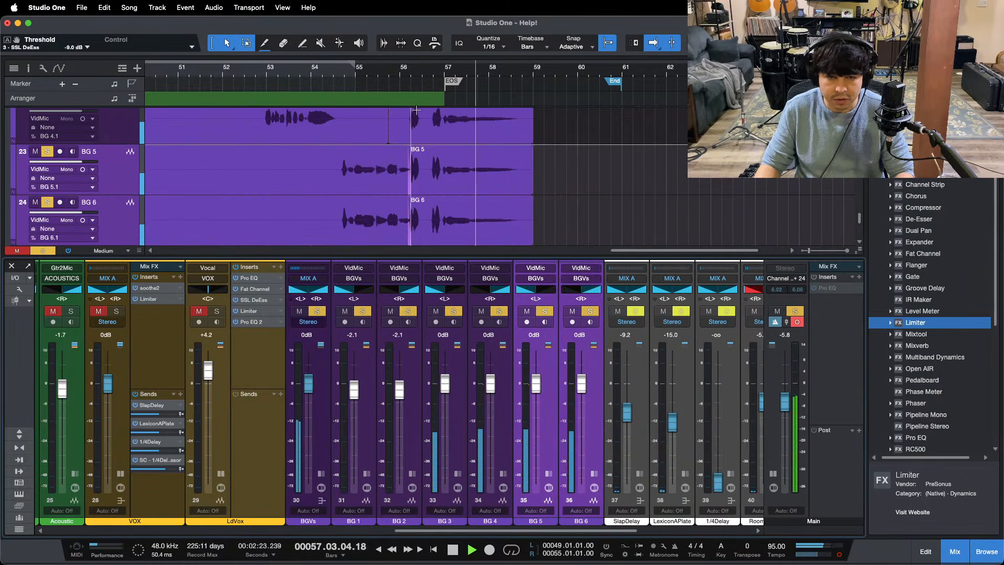
Step: Play the intro with the background vocals soloed and try a slight level change on BG 5 and BG 6
scroll(388, 75, "down", 5)
key("F3")
key("space")
scroll(177, 70, "up", 5)
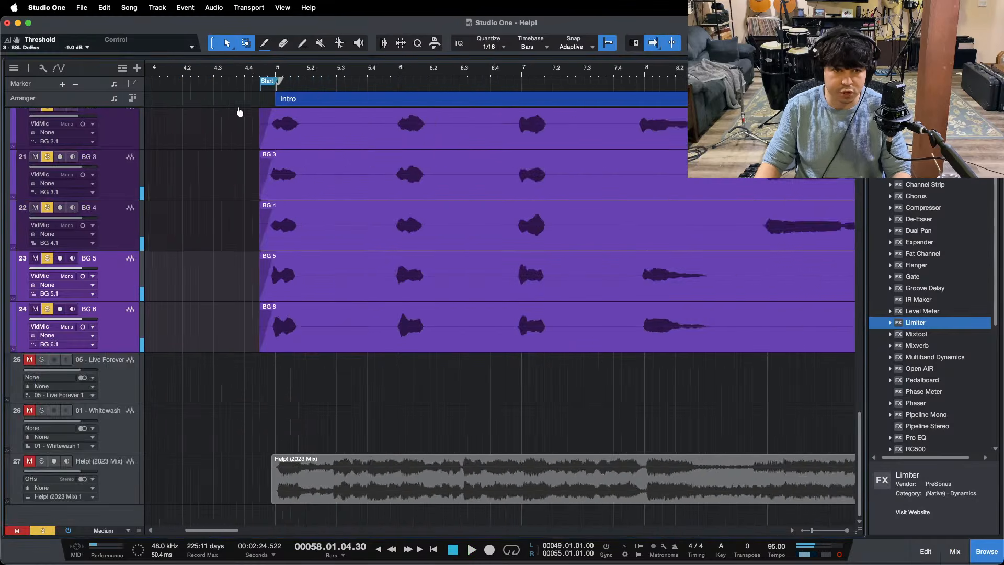
key("F3")
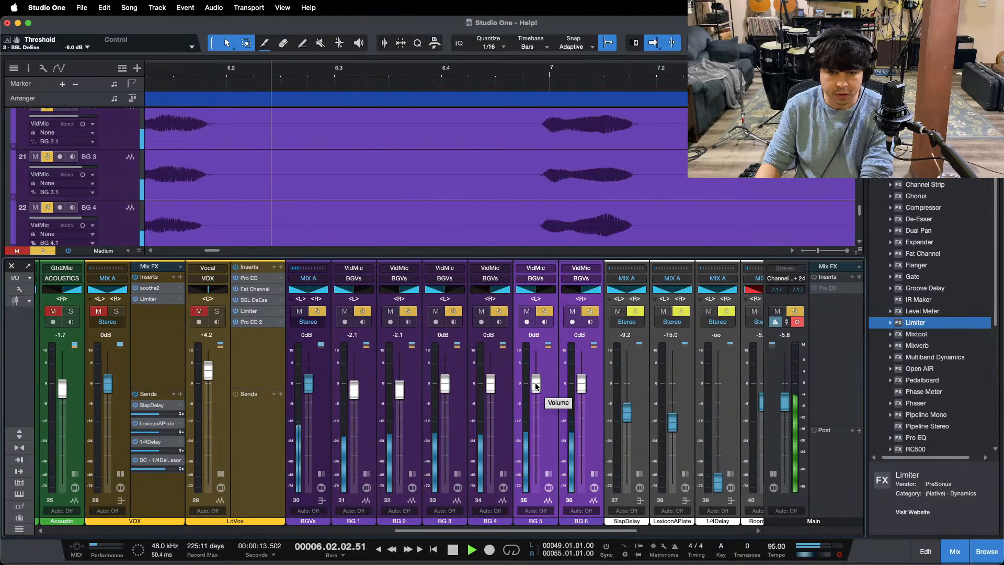
scroll(535, 386, "down", 1)
scroll(536, 387, "up", 1)
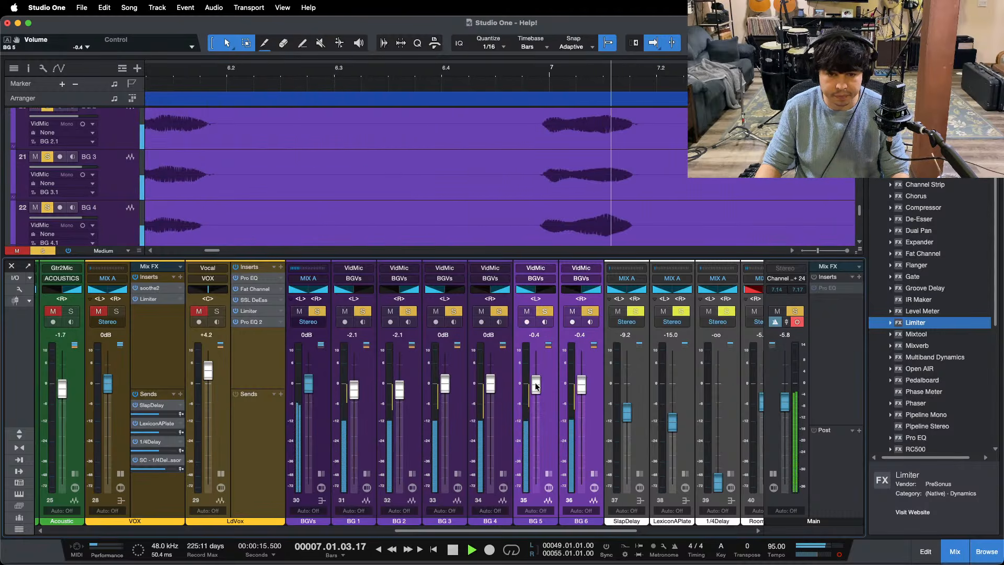
Step: Clear the background vocal solos, show the song sections in the timeline and lower the BGVs bus to -4.6 dB
key("shift+s")
left_click_drag(391, 68, 414, 11)
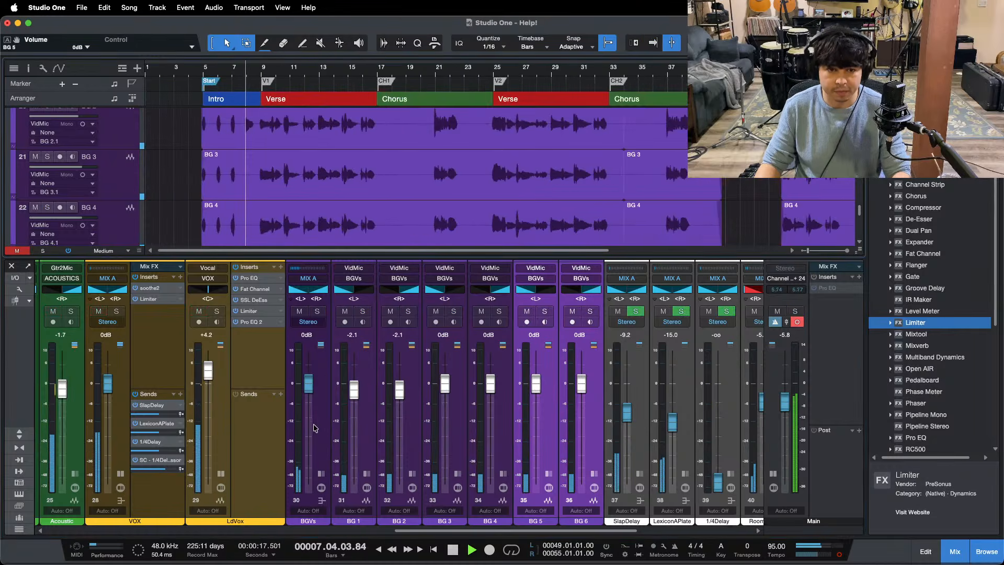
left_click_drag(309, 383, 310, 402)
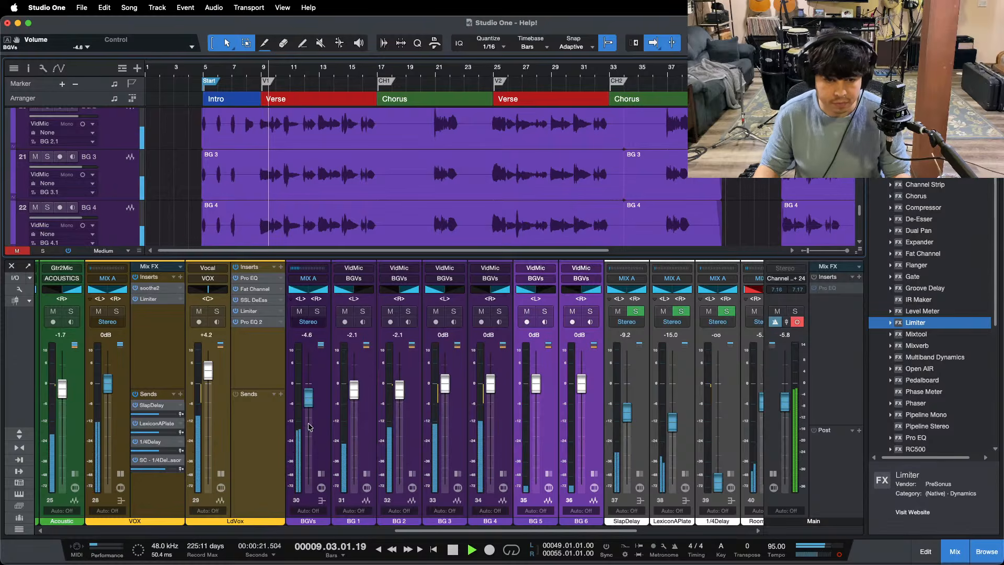
Step: Open soothe2 on the BGVs bus, solo the bus and set the depth to 2.0
left_click(321, 474)
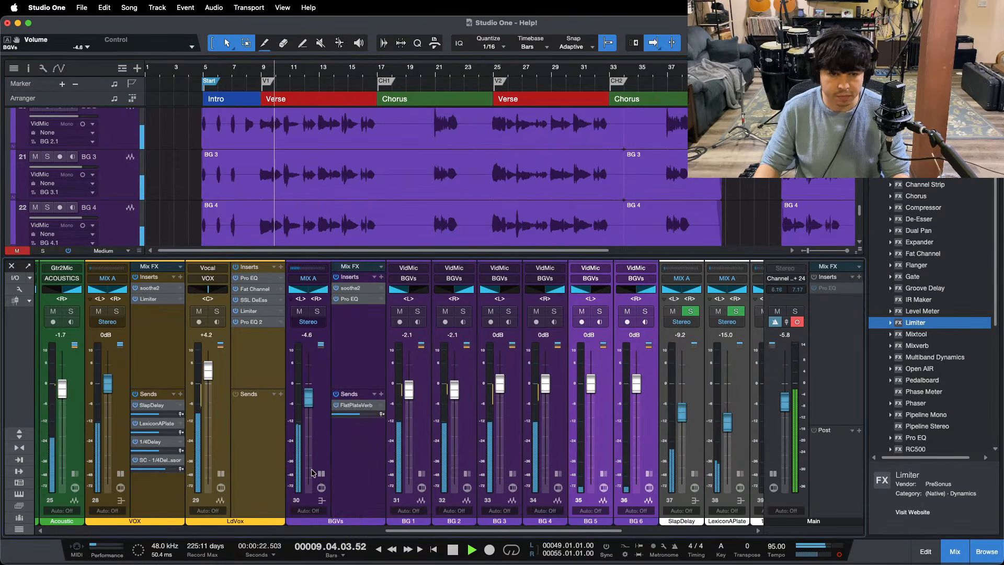
left_click(350, 289)
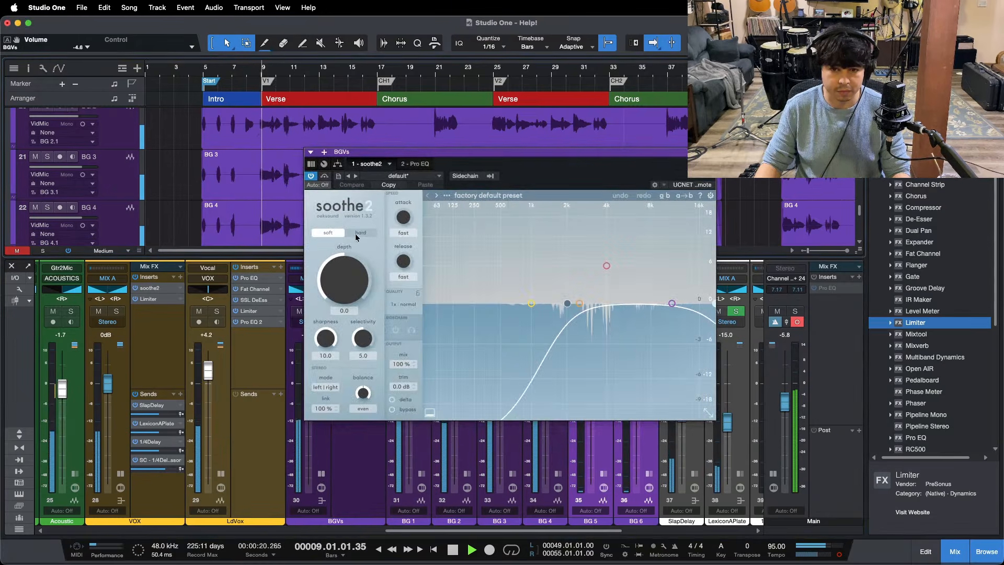
left_click_drag(338, 298, 343, 281)
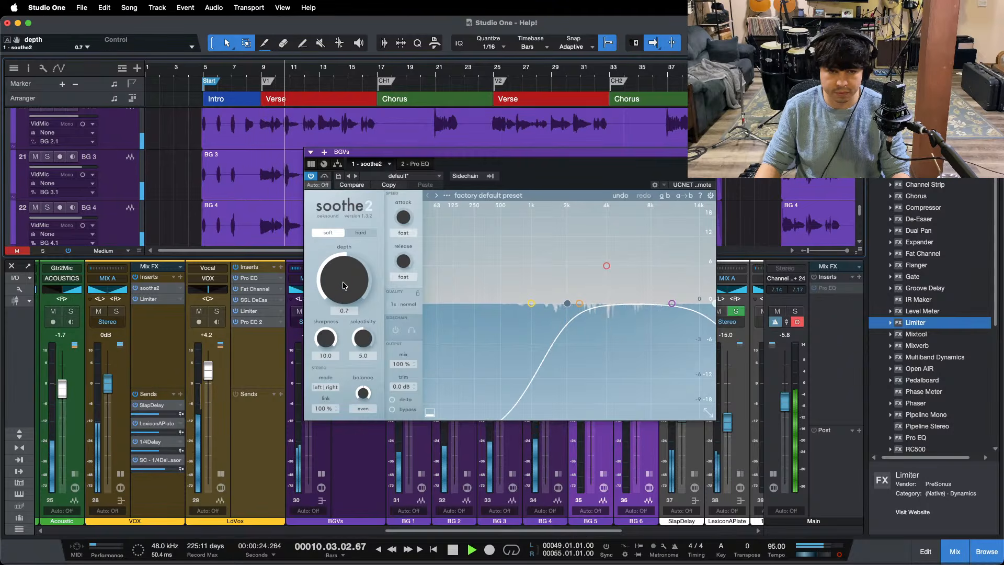
left_click(368, 471)
key("s")
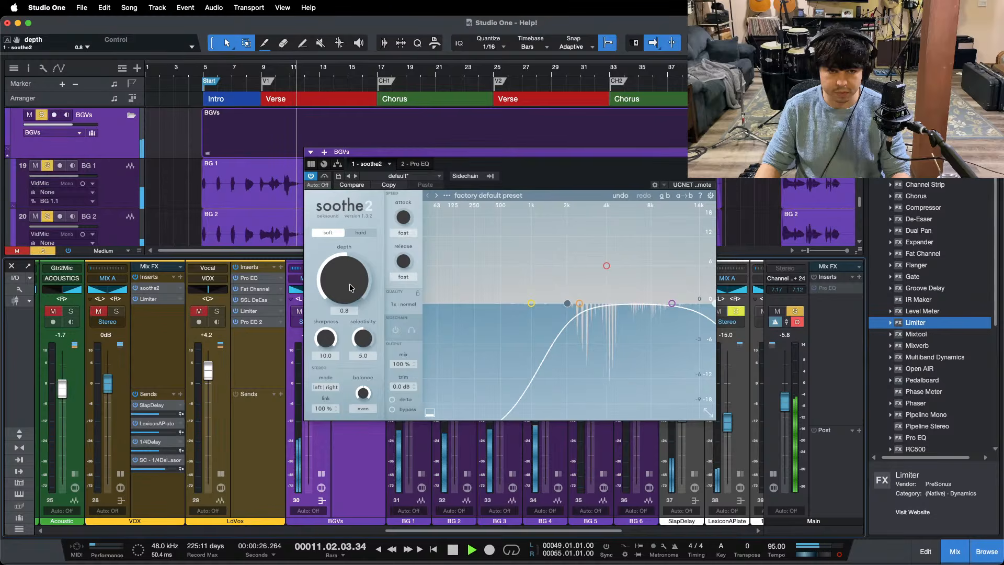
scroll(350, 288, "up", 1)
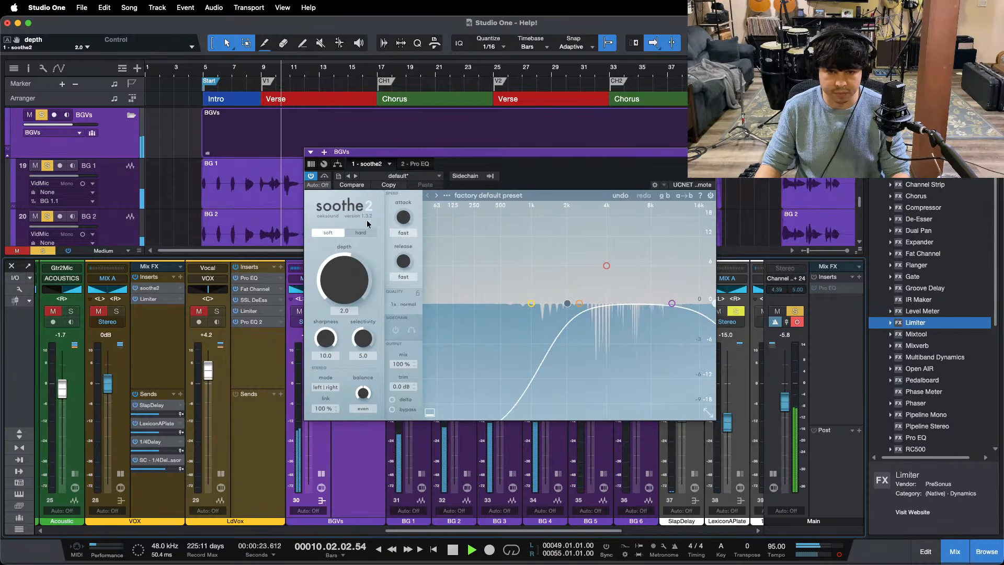
Step: Raise the low-cut frequency in the BGVs bus's Pro EQ to 182 Hz
left_click(416, 164)
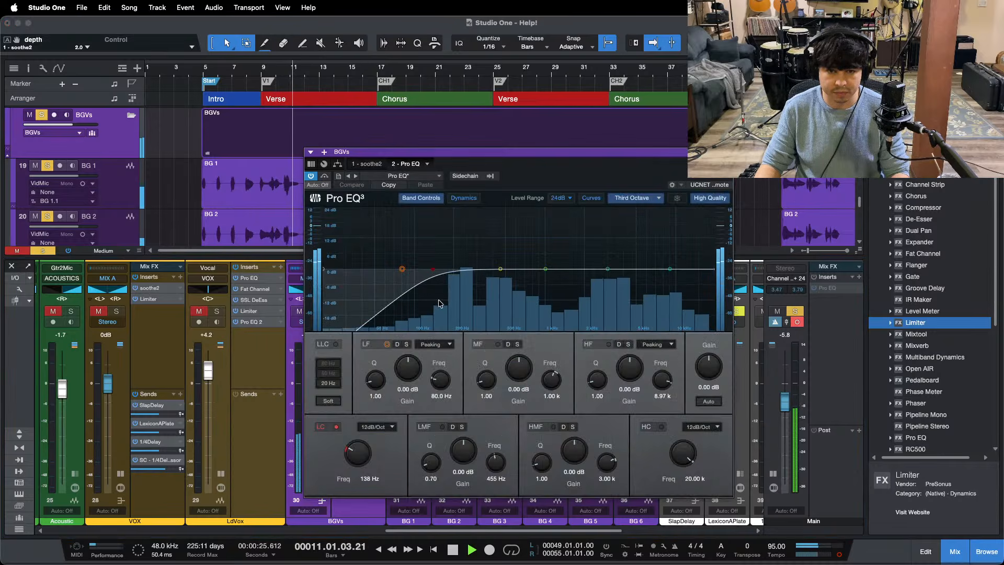
scroll(355, 459, "up", 1)
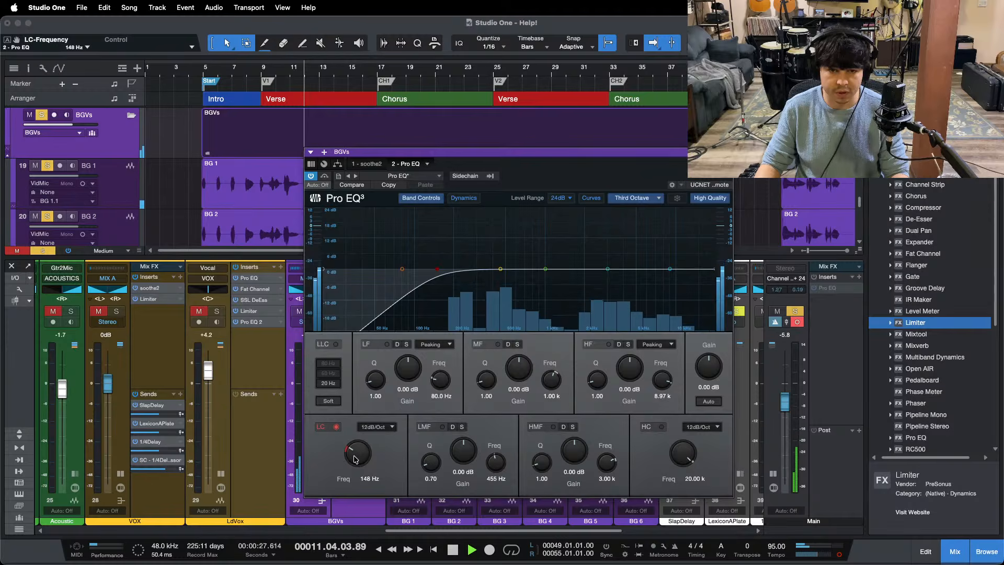
scroll(355, 459, "up", 3)
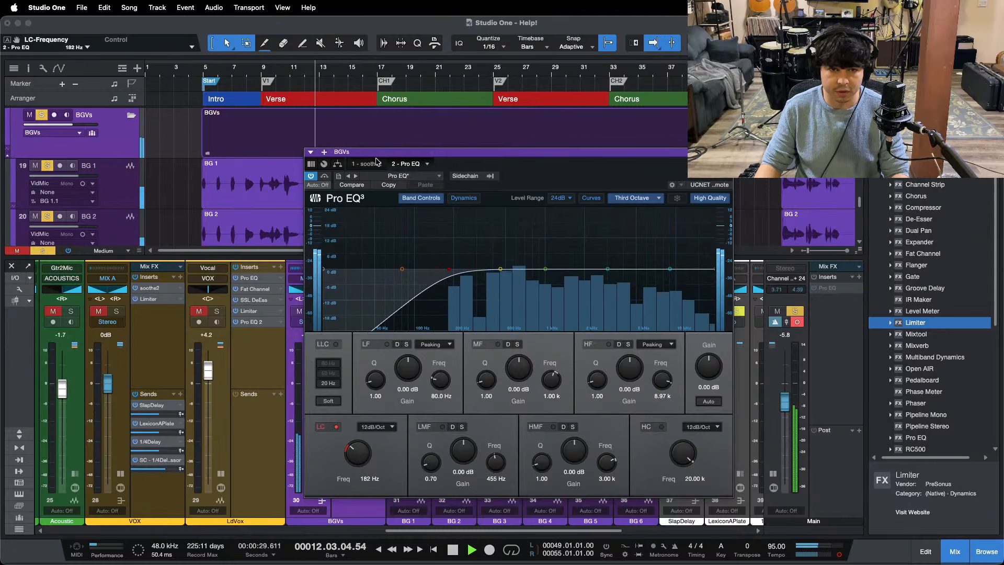
Step: Compare slightly higher soothe2 depths on the BGVs bus and settle on 2.0
left_click(375, 163)
scroll(344, 281, "up", 4)
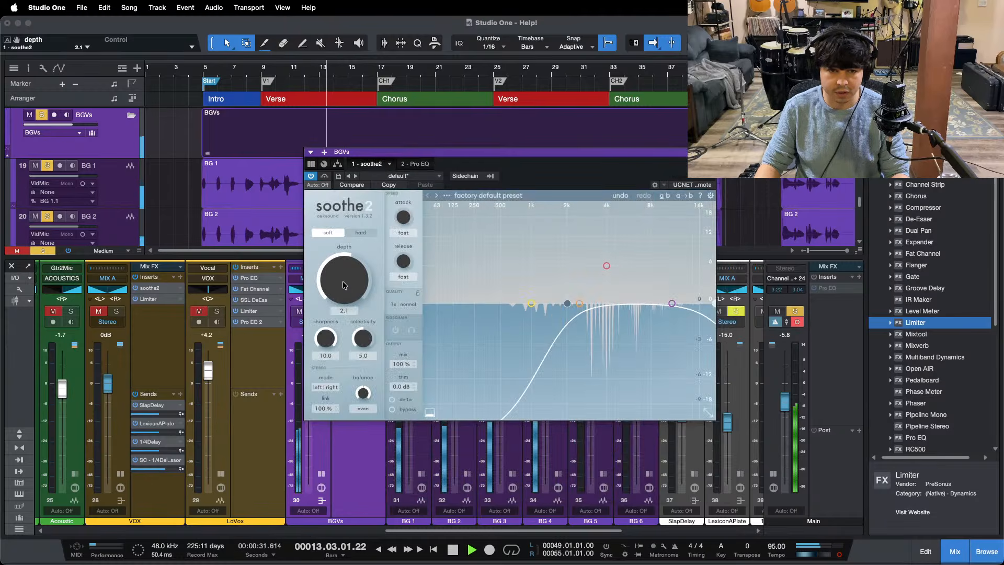
scroll(342, 281, "down", 4)
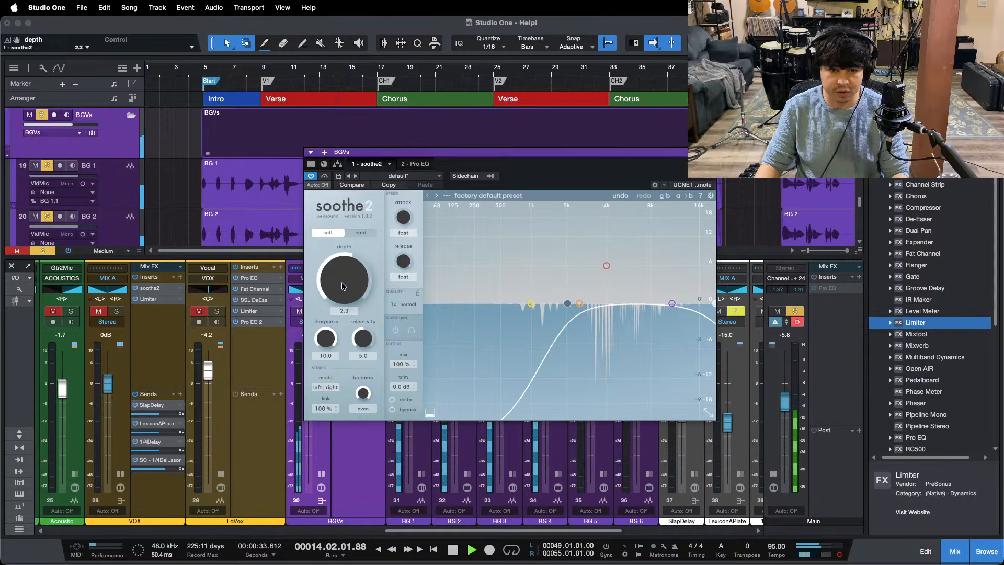
Step: Clear the BGVs solo, close soothe2 and lower the BGVs bus to -5.0 dB against the full mix
key("s")
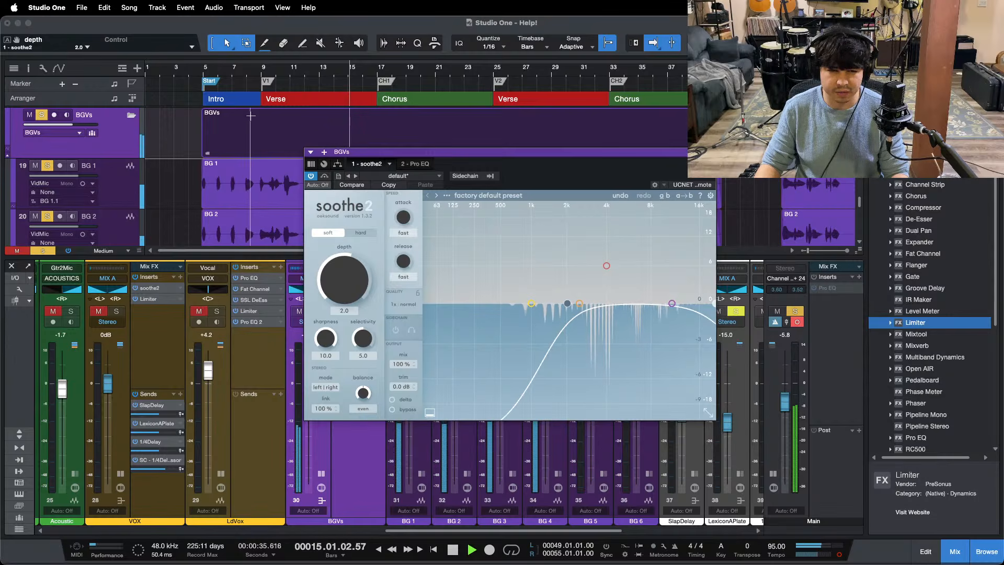
left_click(433, 120)
key("shift+b")
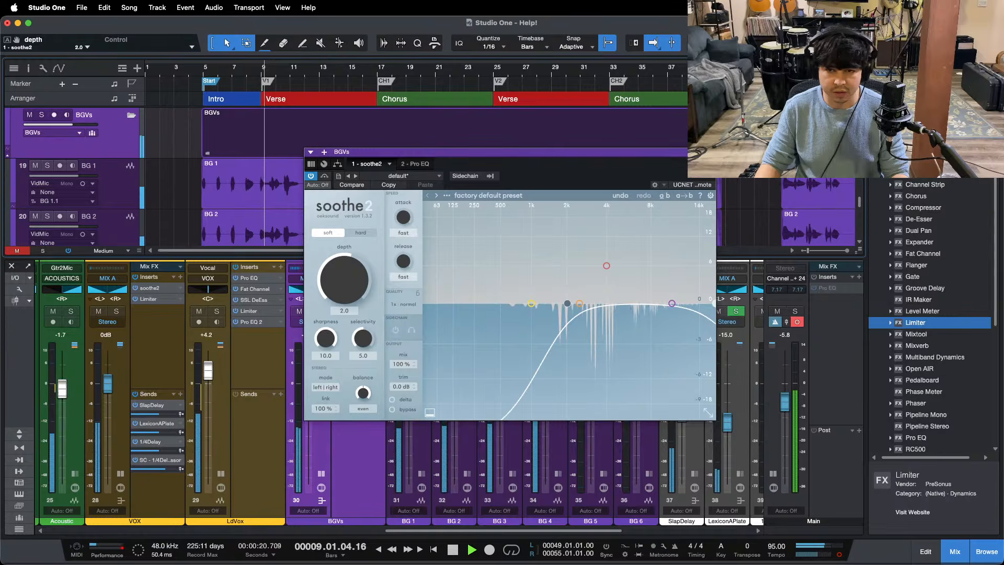
left_click(710, 152)
left_click_drag(309, 402, 308, 404)
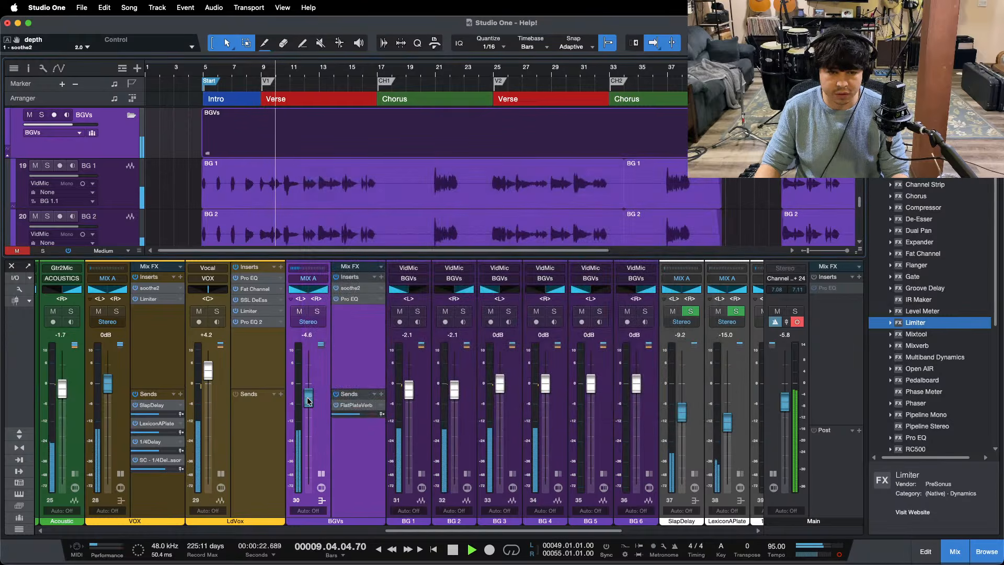
Step: Play from the intro, lower the BGVs bus to -5.4 dB and collapse the LdVox, BGVs and VOX channel displays
left_click(204, 71)
left_click(220, 476)
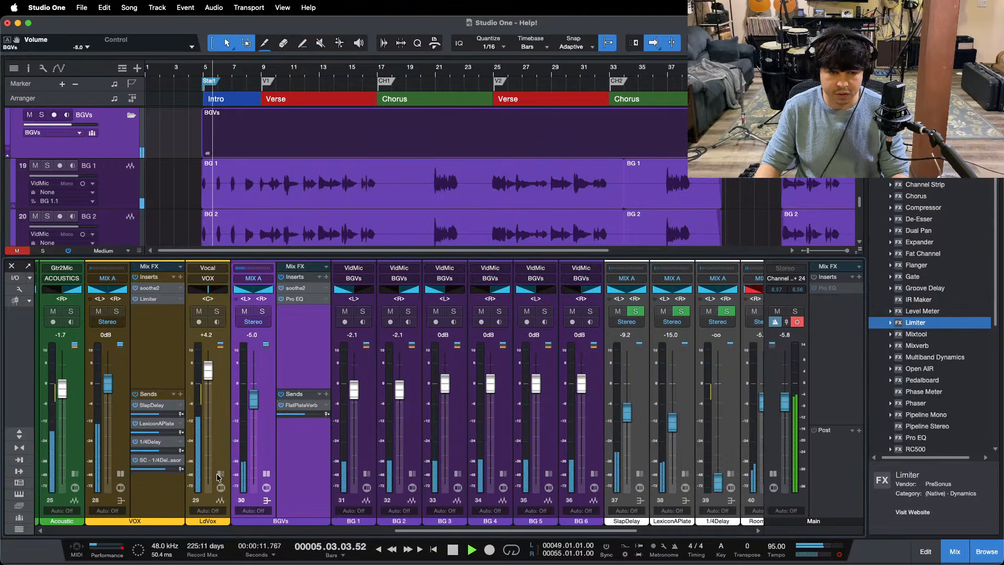
left_click(266, 473)
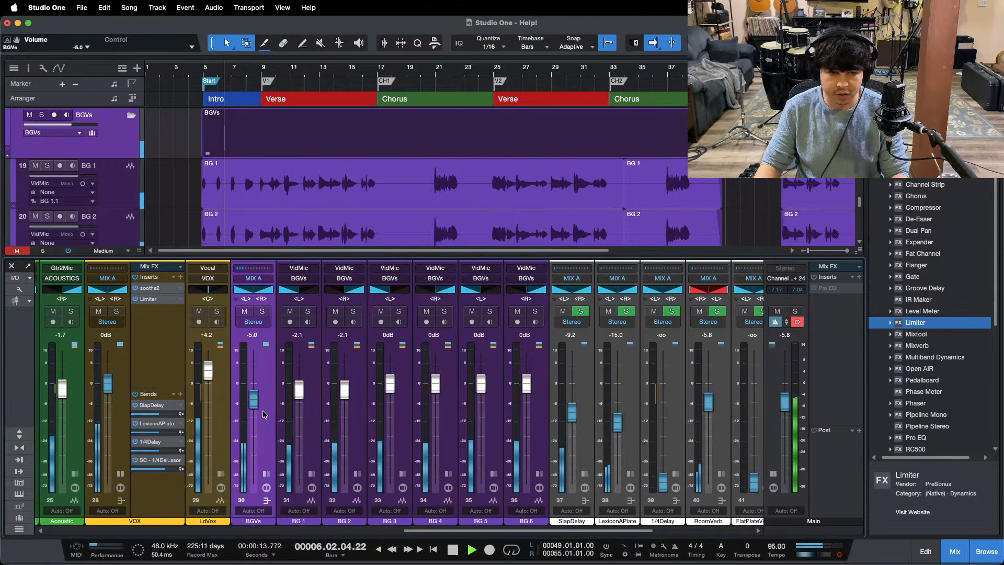
left_click_drag(253, 401, 253, 402)
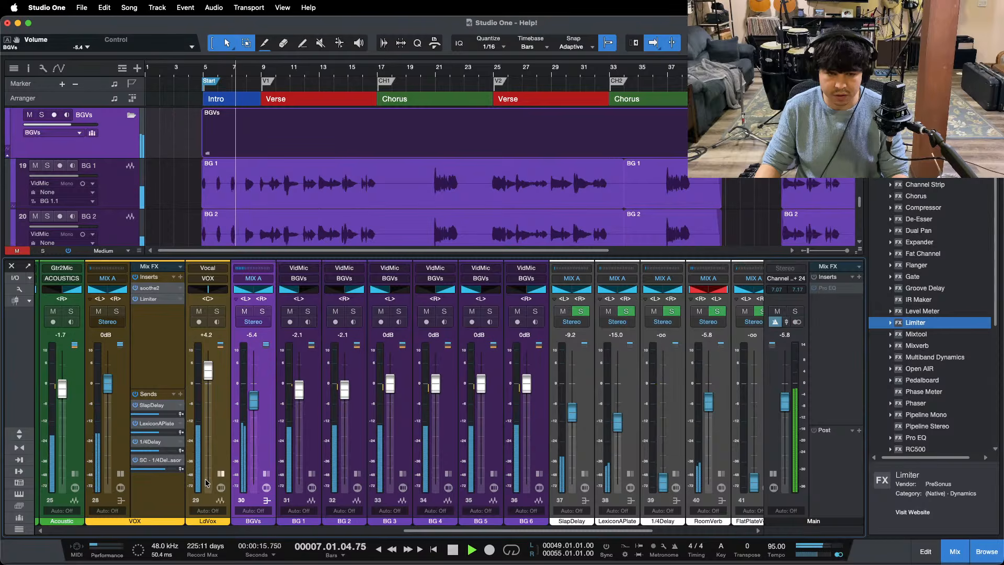
left_click(121, 473)
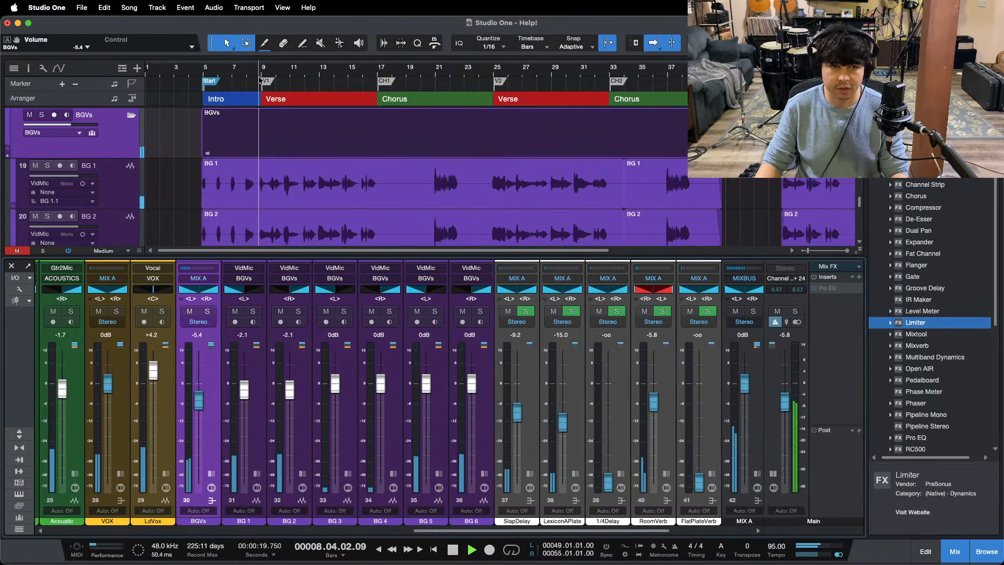
Step: Lower the BGVs bus to -6.3 dB during playback, switch briefly to OBS and return to Studio One
left_click_drag(199, 403, 198, 413)
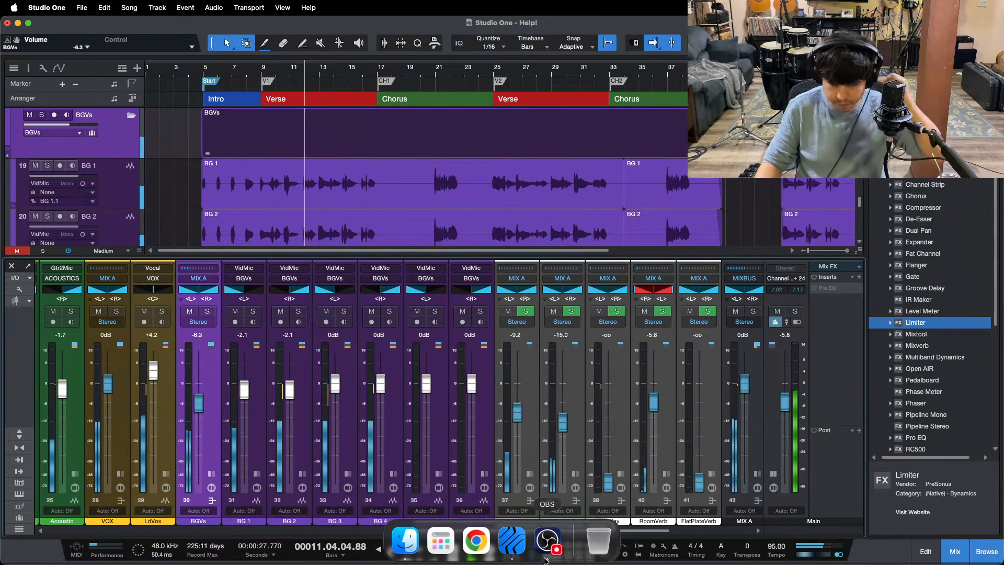
left_click(548, 554)
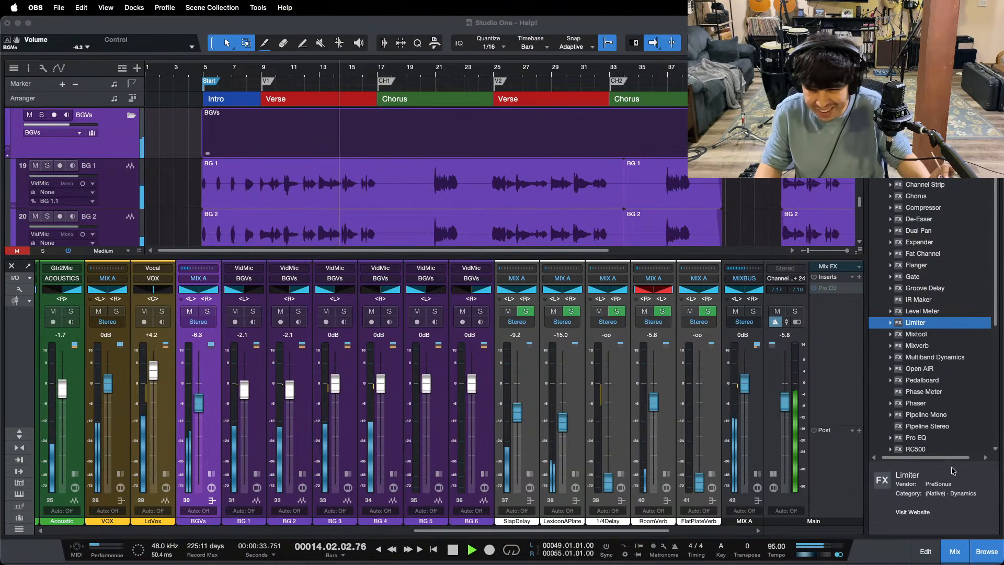
left_click(944, 501)
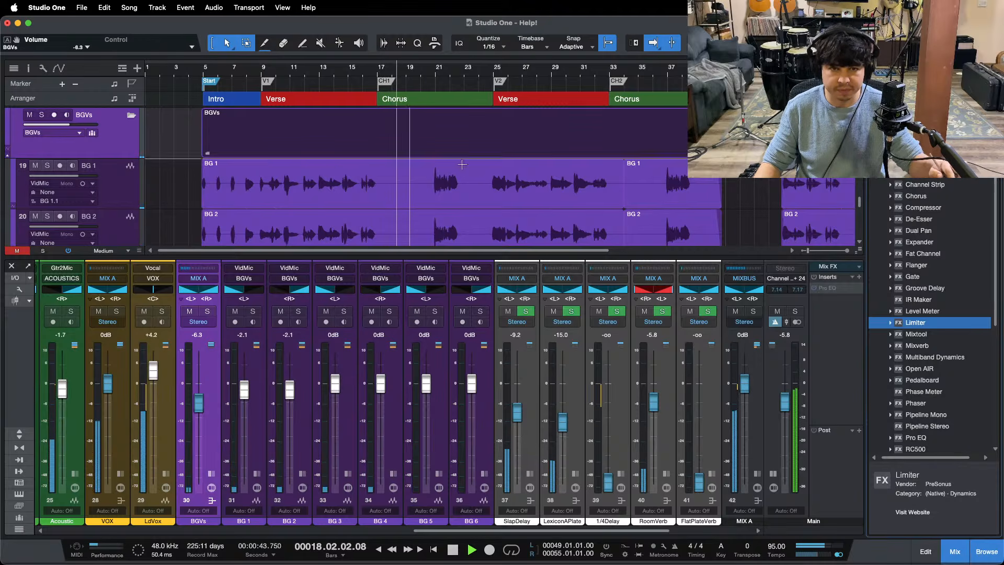
Step: Insert a Limiter between soothe2 and Pro EQ on the BGVs bus, set its ceiling to -12 dB and play from the intro
left_click_drag(559, 531, 428, 533)
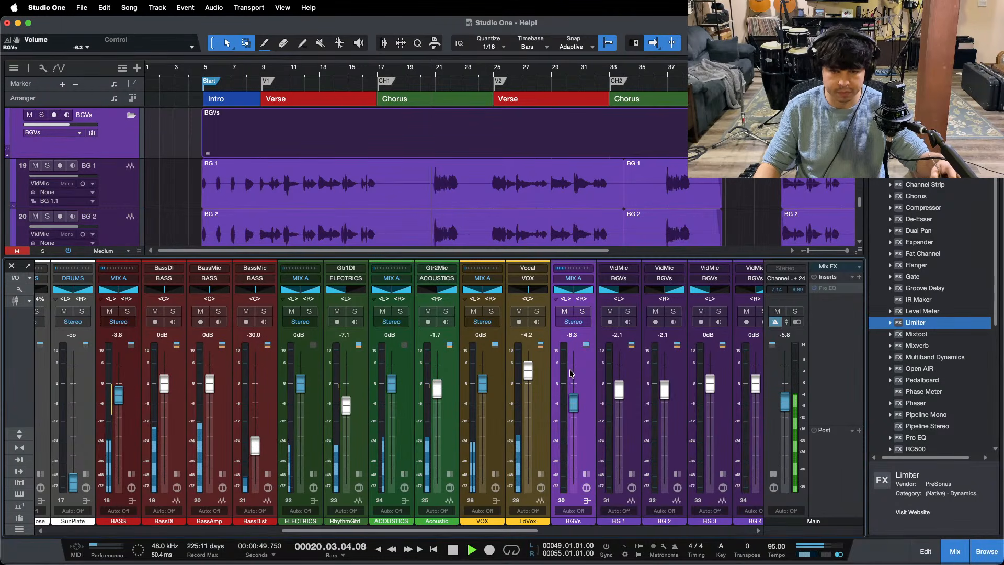
left_click(586, 475)
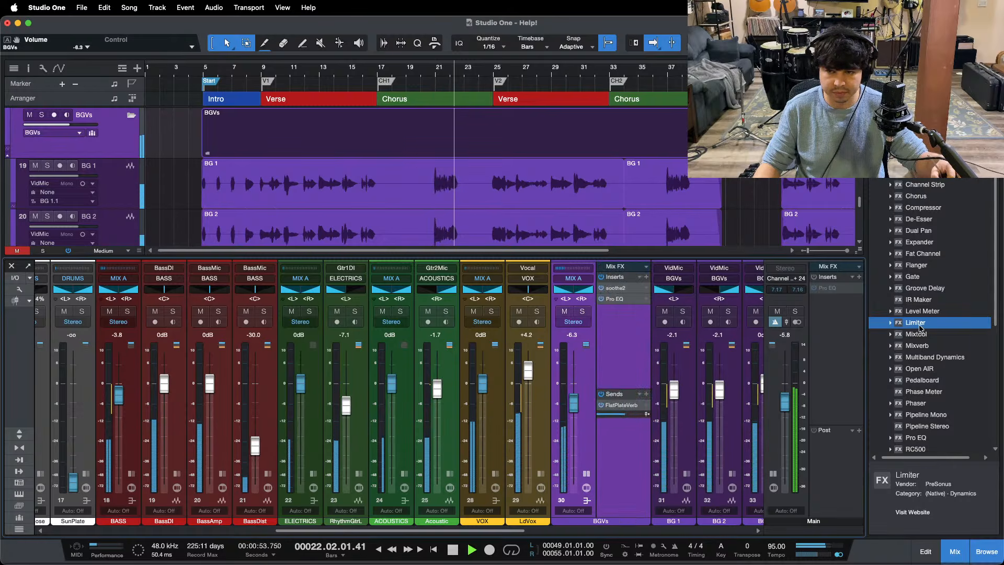
left_click_drag(920, 327, 636, 294)
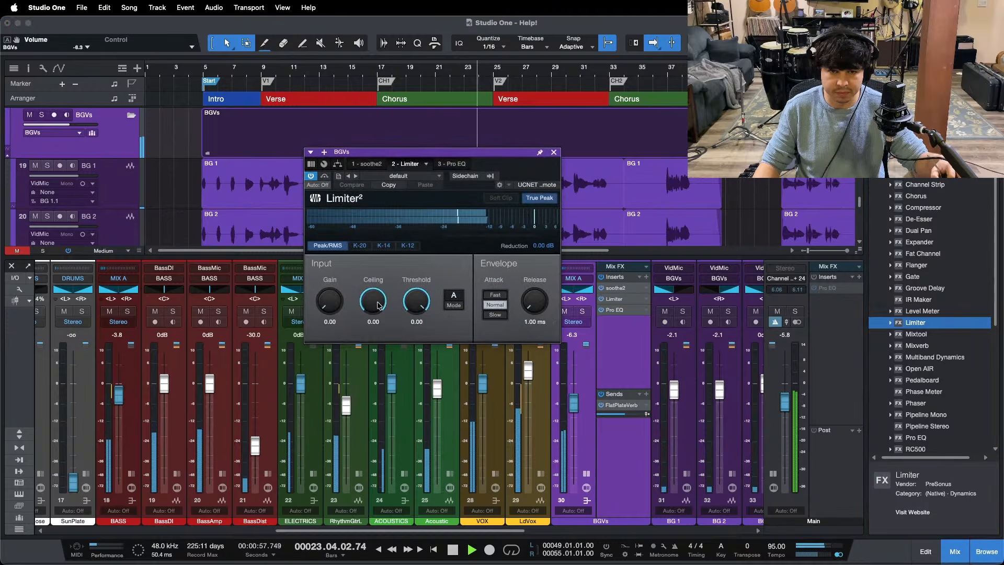
left_click_drag(375, 307, 376, 335)
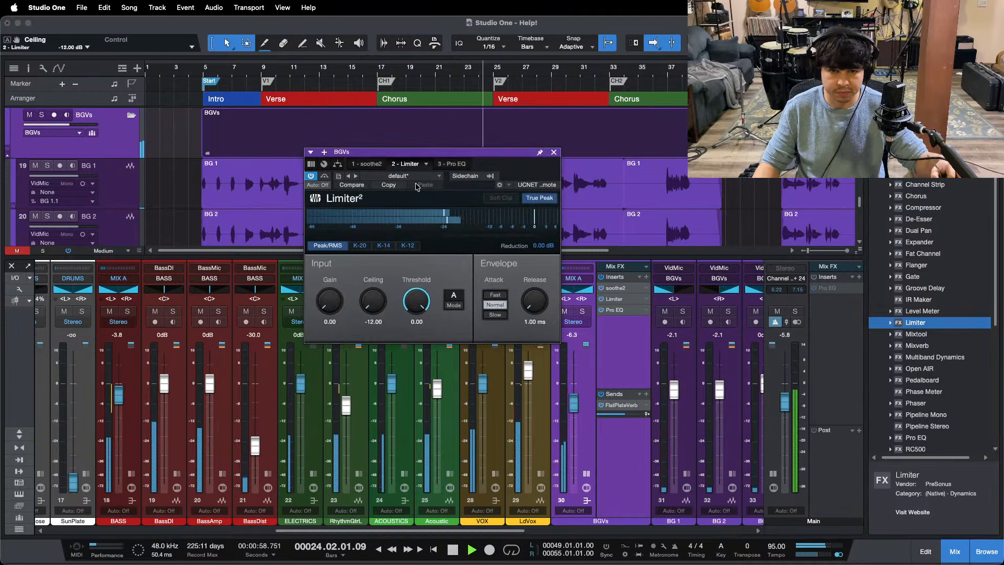
left_click(201, 68)
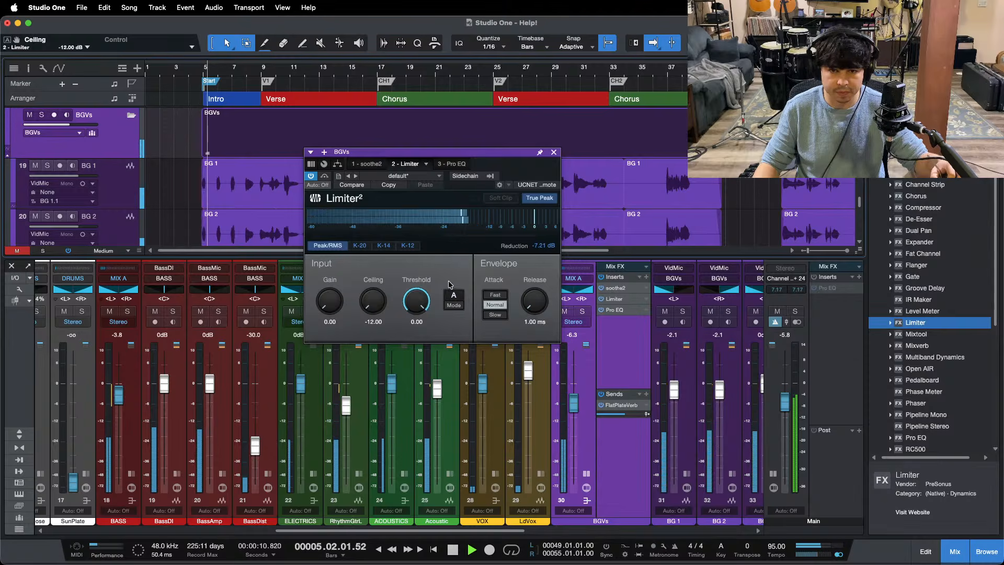
Step: Set the BGVs Limiter's ceiling to -6 dB and replay the song from the start of the intro
left_click(373, 303, "super")
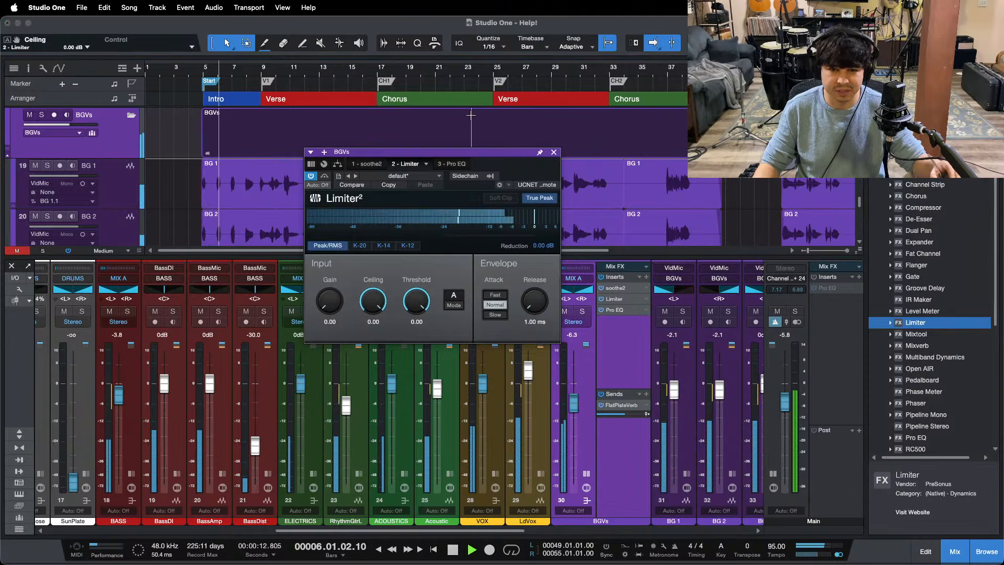
left_click(373, 322)
type("-6")
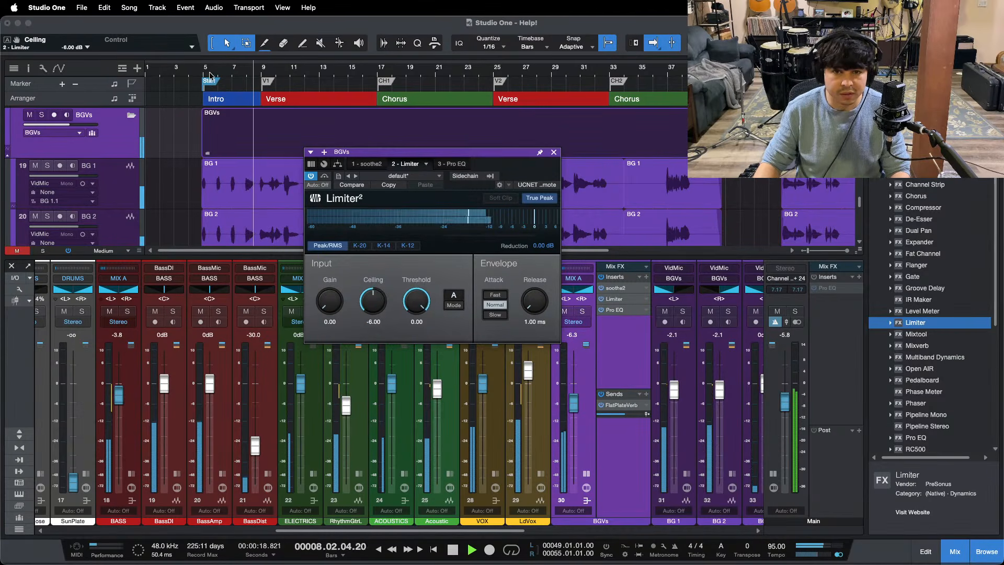
left_click_drag(210, 74, 255, 119)
left_click_drag(176, 68, 301, 68)
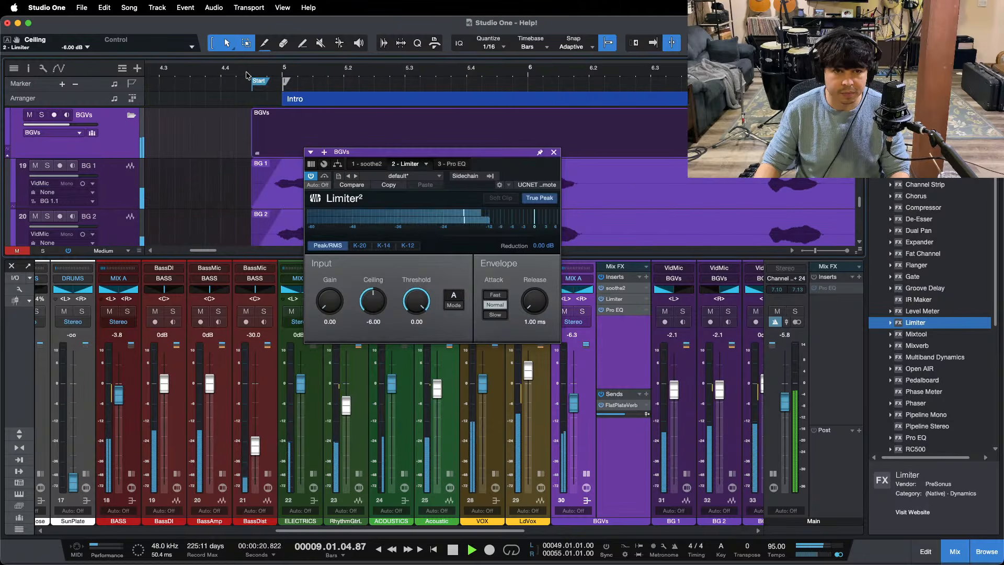
left_click_drag(224, 73, 222, 40)
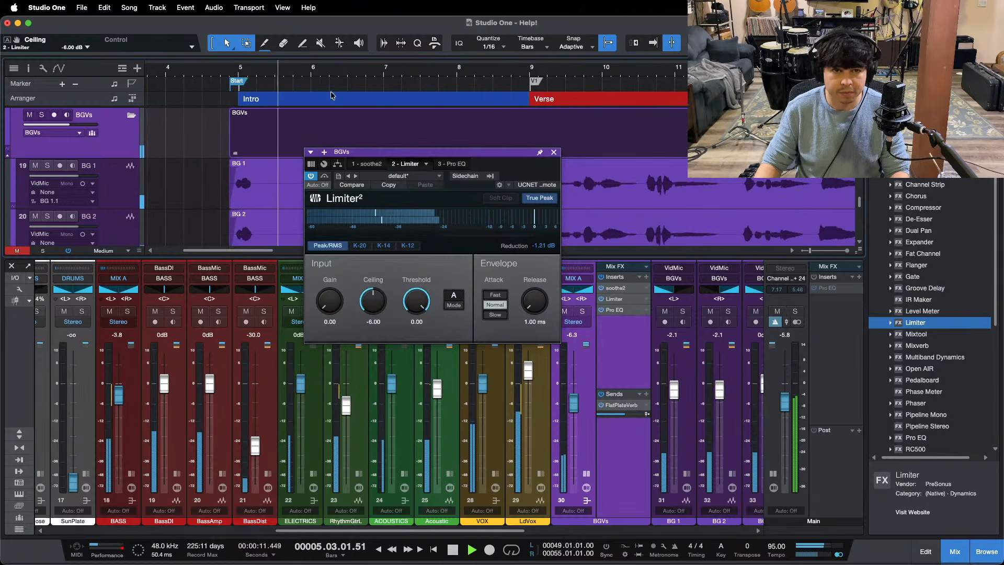
Step: Move the Limiter window clear of the timeline and try a ceiling of -7 dB on the BGVs bus
left_click_drag(525, 171, 512, 212)
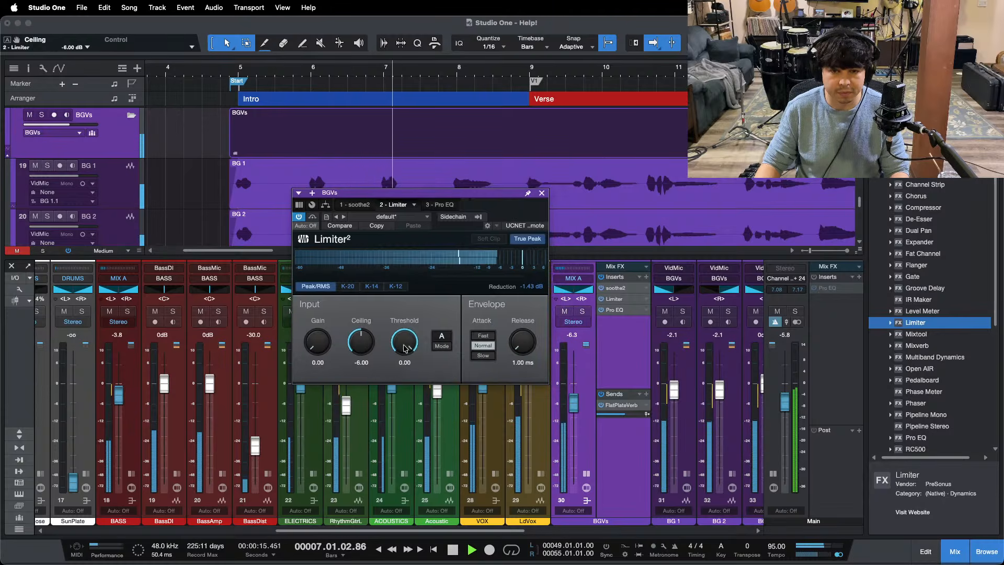
left_click(362, 363)
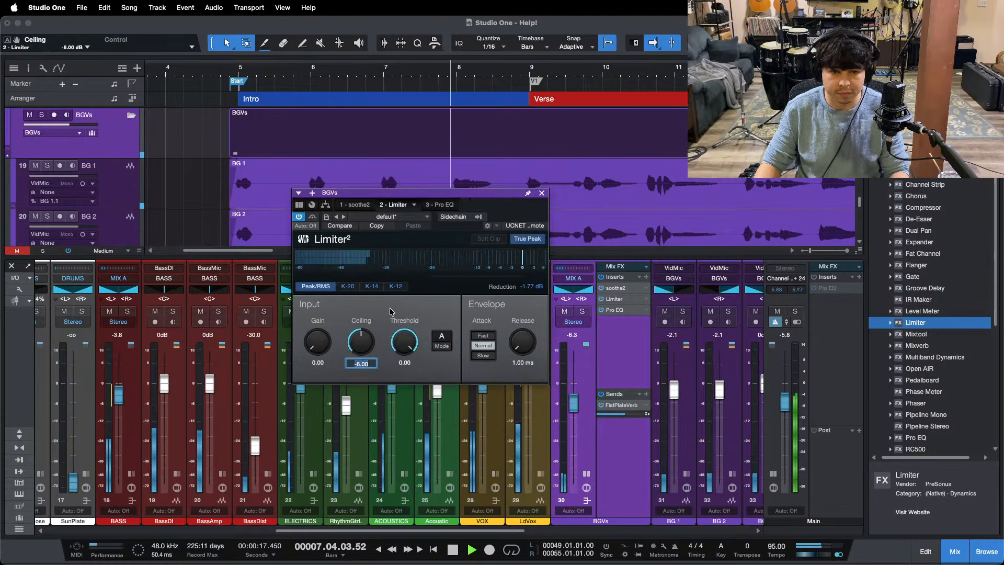
type("-7")
key("Return")
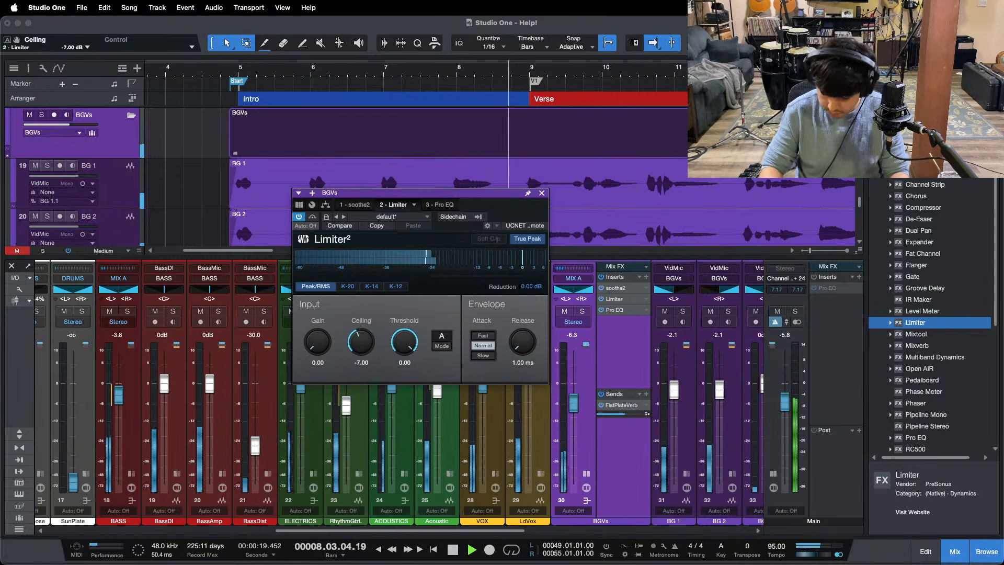
Step: Close the Limiter and remove it from the BGVs bus's inserts
left_click(542, 193)
left_click_drag(553, 69, 344, 59)
right_click(616, 301)
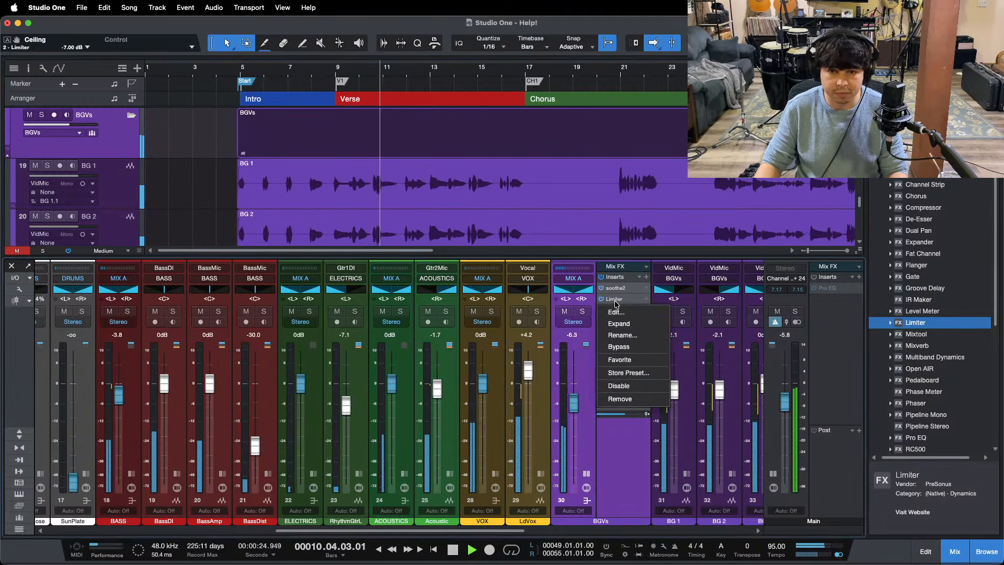
left_click(620, 398)
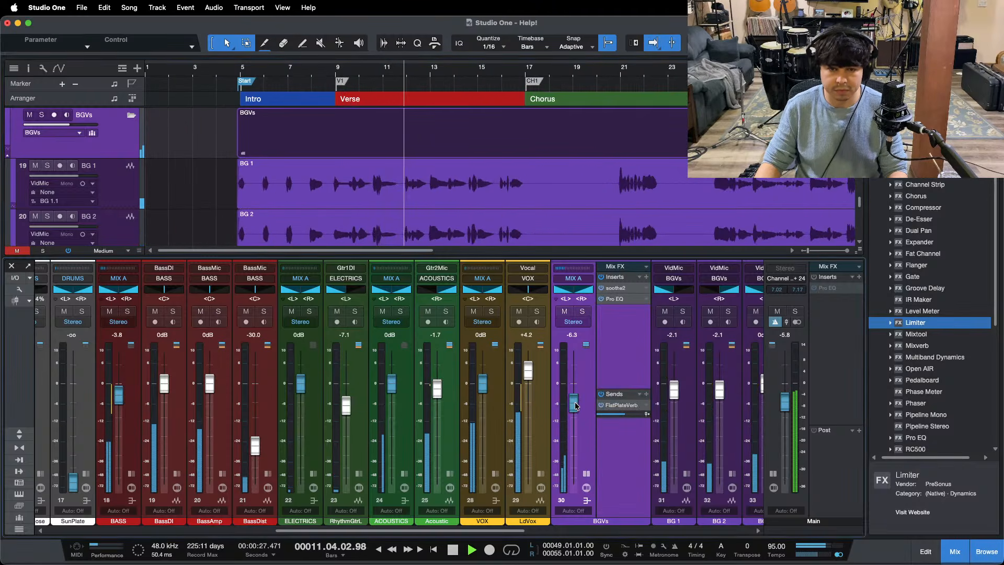
Step: Audition the background vocals against the full mix in the first chorus and around bar 55 of the final chorus
left_click_drag(575, 406, 575, 406)
left_click(615, 72)
left_click_drag(615, 72, 390, 84)
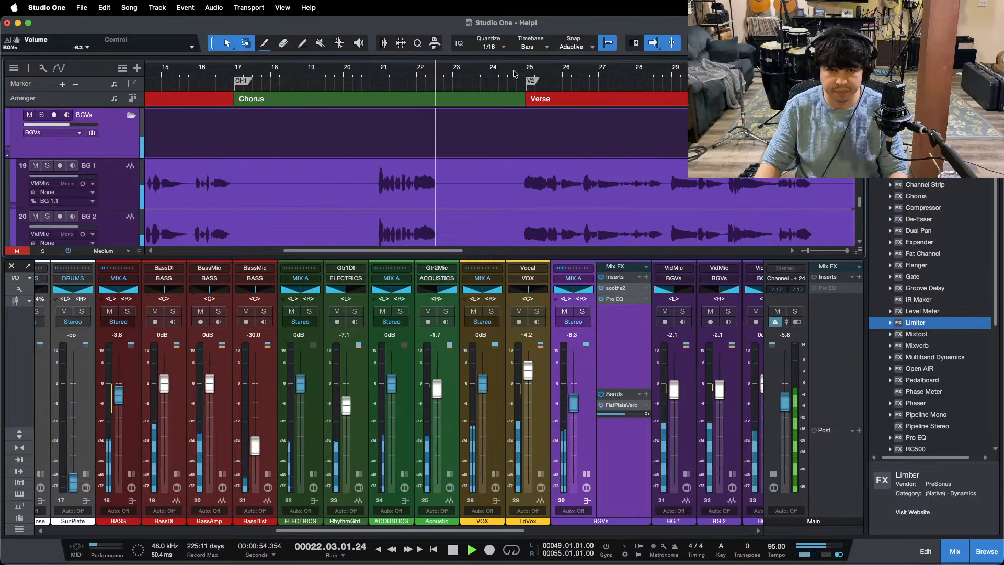
left_click_drag(514, 71, 448, 60)
key("F3")
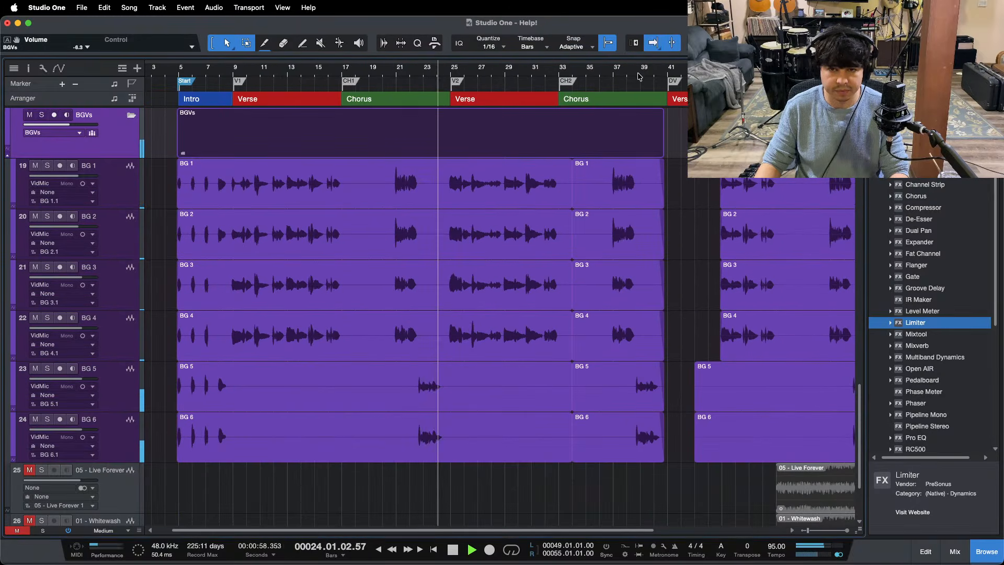
scroll(639, 77, "right", 5)
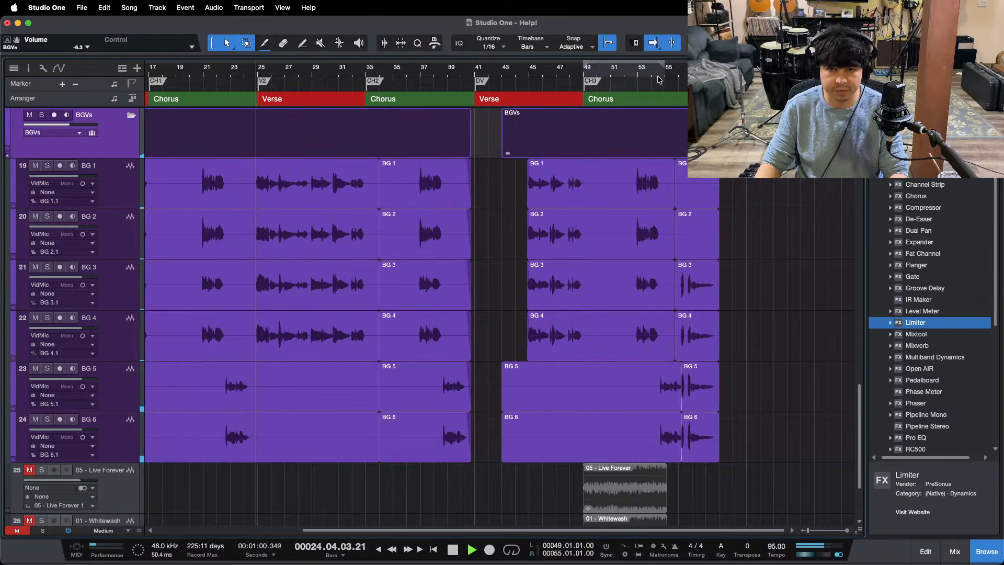
left_click_drag(659, 79, 538, 100)
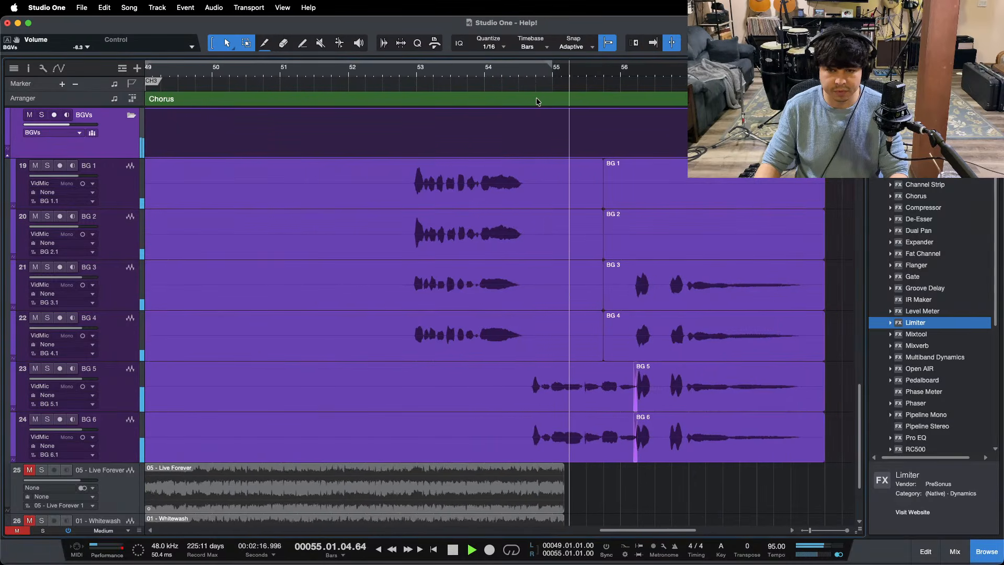
Step: Raise the BGVs bus to -5.8 dB while the end of the final chorus plays
key("F3")
key("f")
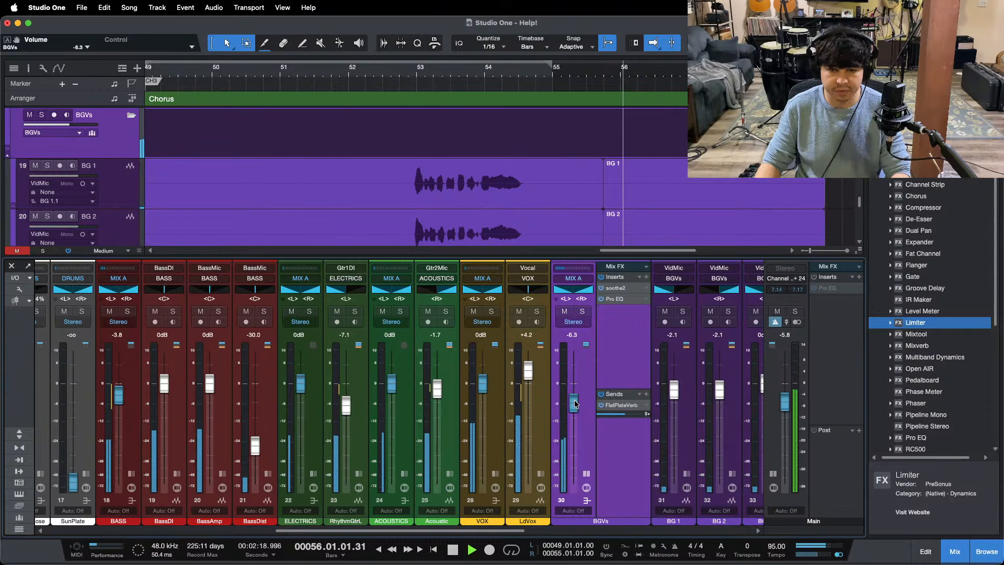
scroll(575, 403, "up", 2)
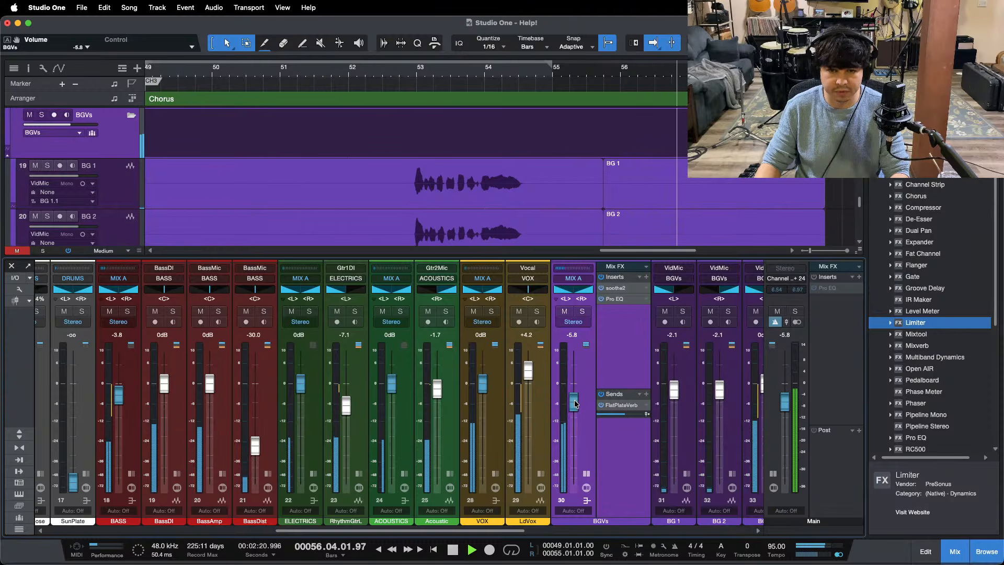
Step: Play the second chorus from around bar 37 to check the background vocals at the new level
left_click_drag(420, 73, 549, 37)
key("F3")
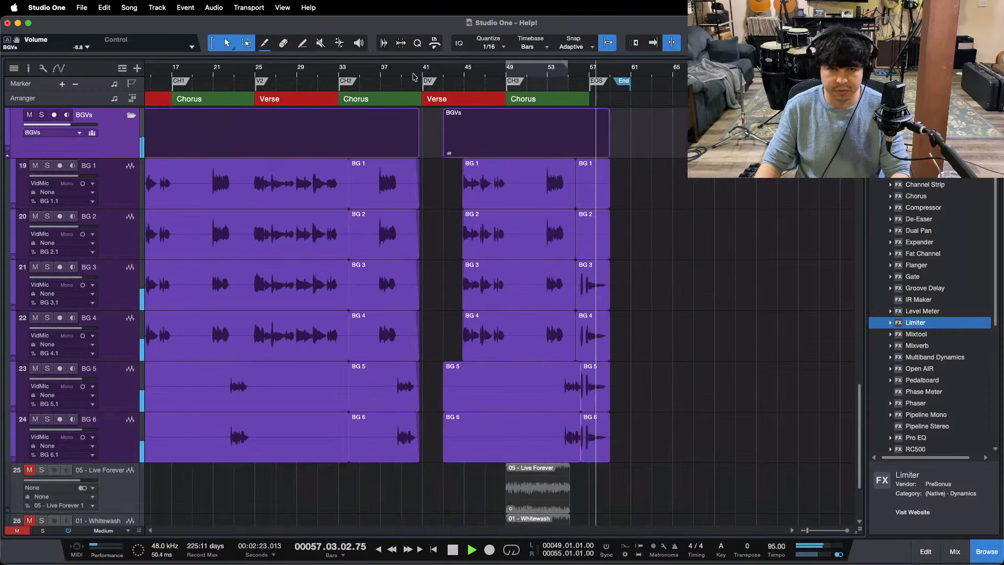
left_click_drag(290, 77, 404, 77)
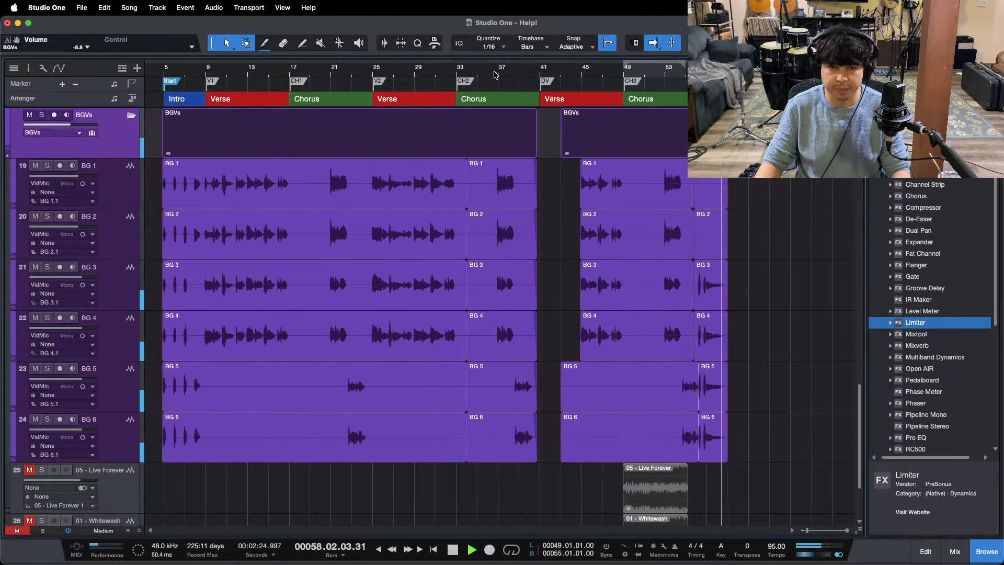
mouse_move(498, 76)
left_mouse_down()
mouse_move(510, 90)
mouse_move(516, 72)
left_mouse_up()
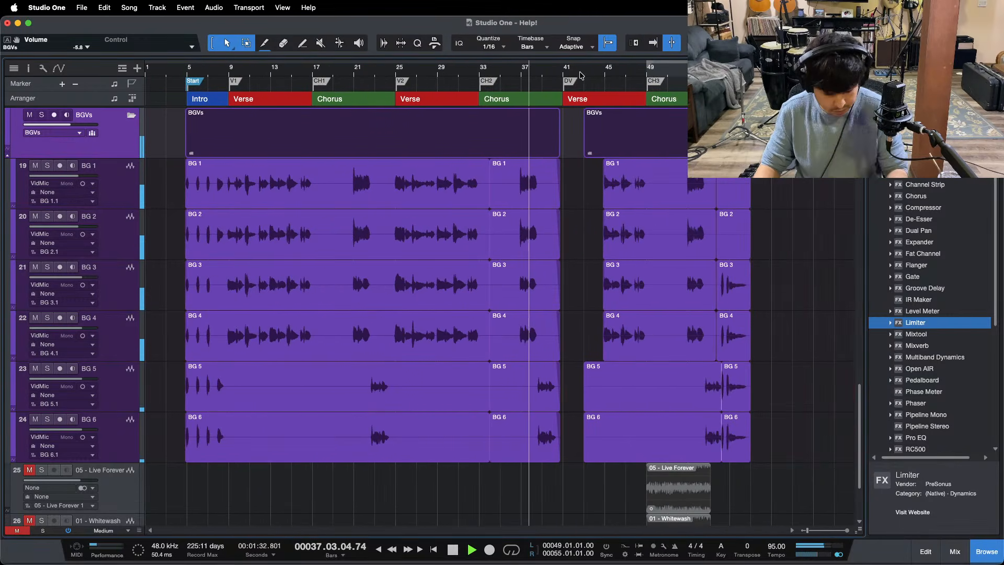
Step: Replace the BGVs bus's FlatPlateVerb send with copies of the VOX bus's sends
key("F3")
scroll(581, 477, "right", 5)
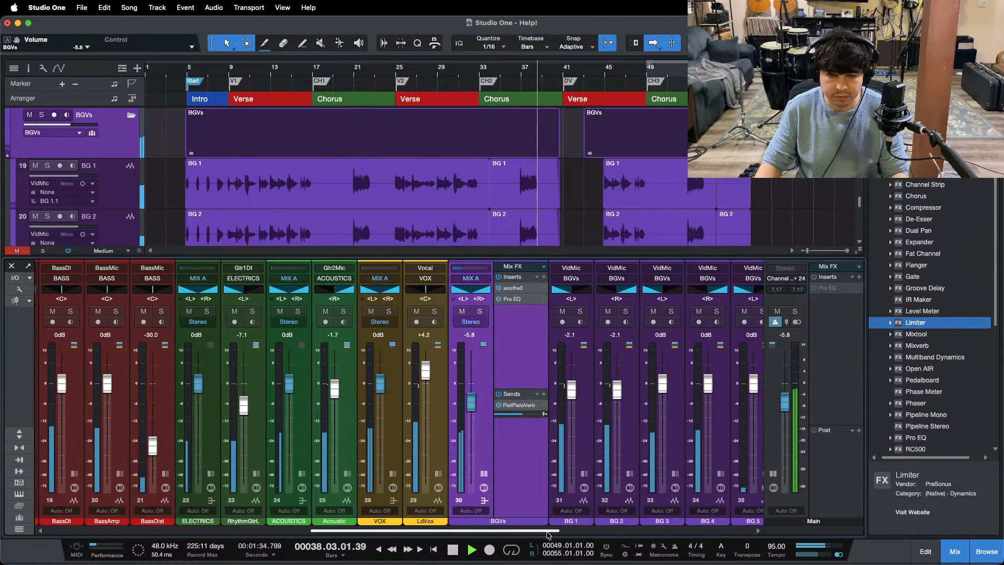
left_click(394, 473)
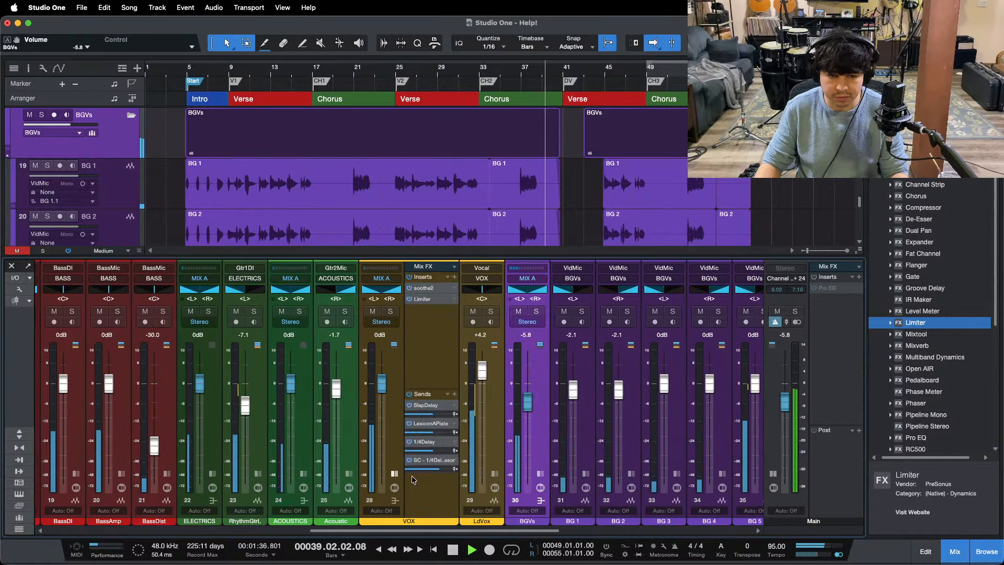
left_click(541, 475)
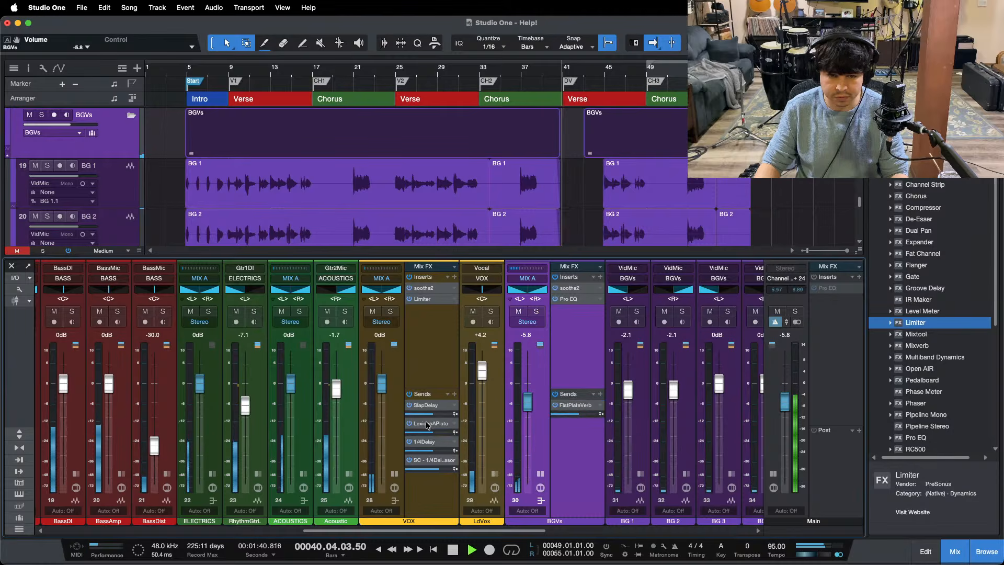
left_click_drag(523, 408, 571, 407)
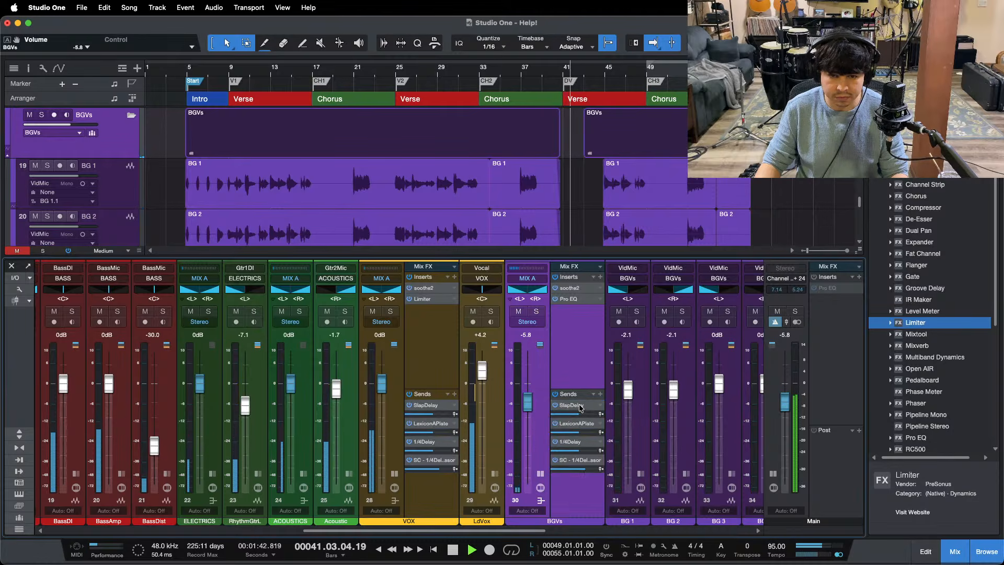
Step: Remove the SlapDelay send from the BGVs bus and collapse the BGVs and VOX channel displays
right_click(571, 405)
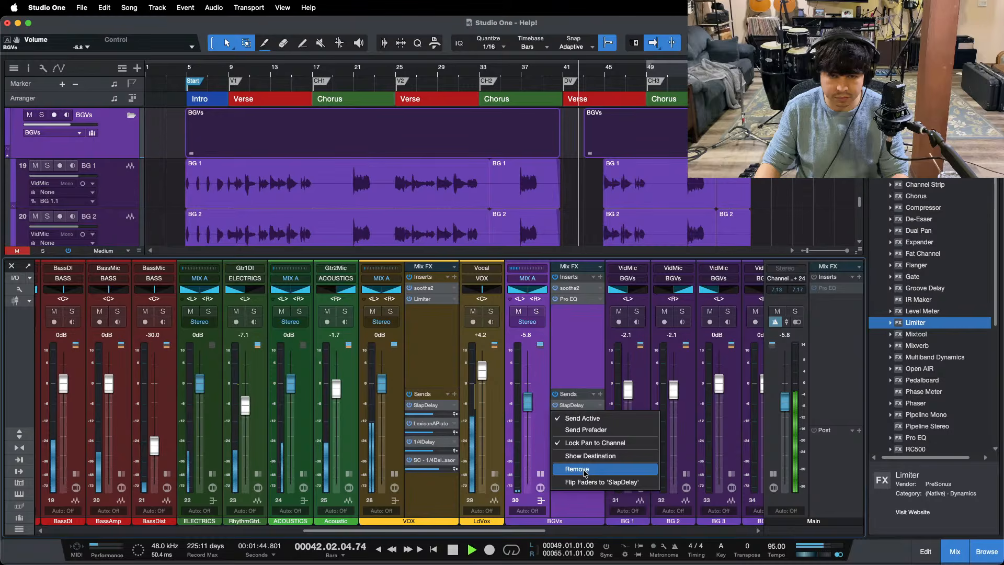
left_click(578, 469)
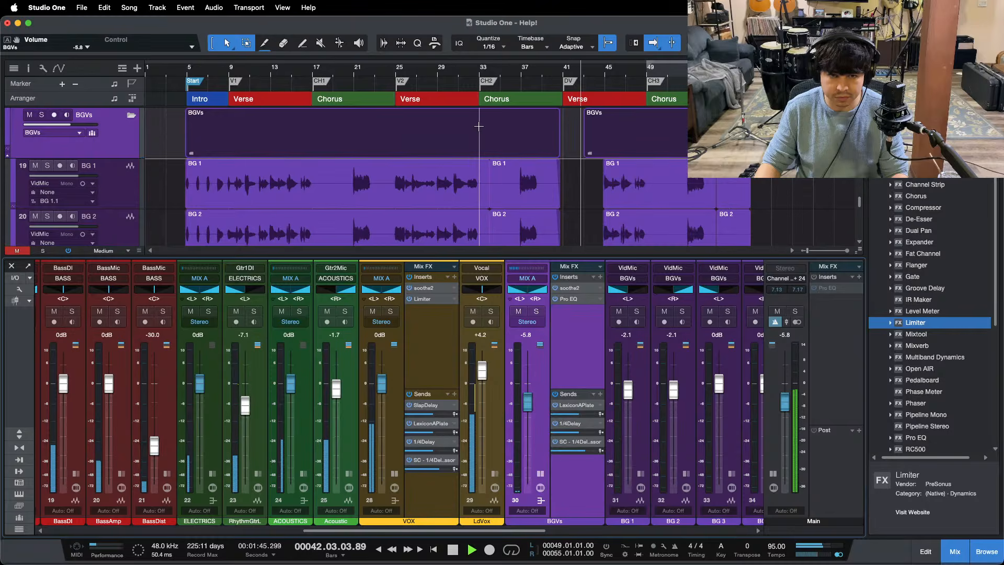
left_click(540, 474)
left_click(395, 474)
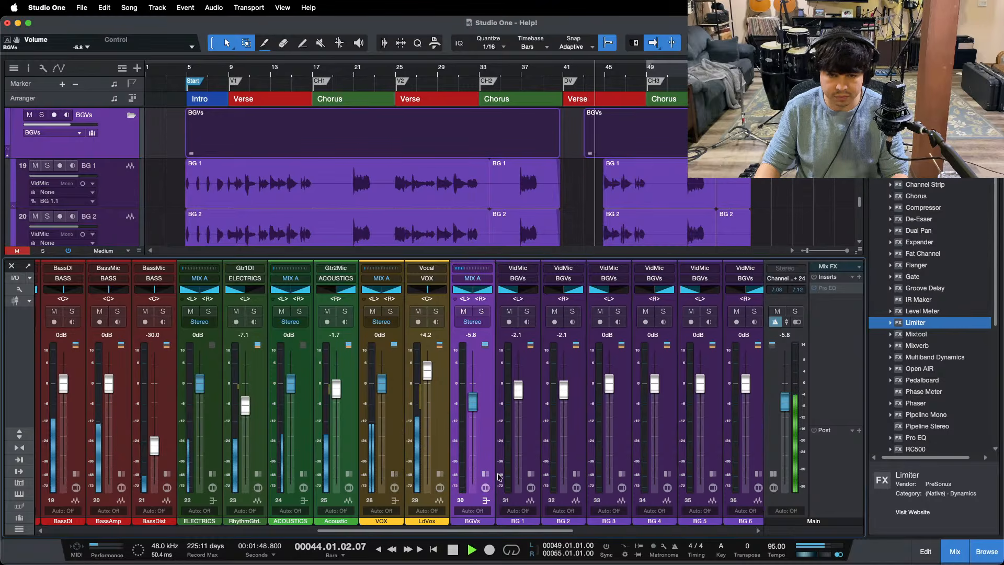
Step: Solo the Help! (2023 Mix) reference track to compare it with the current mix
key("F3")
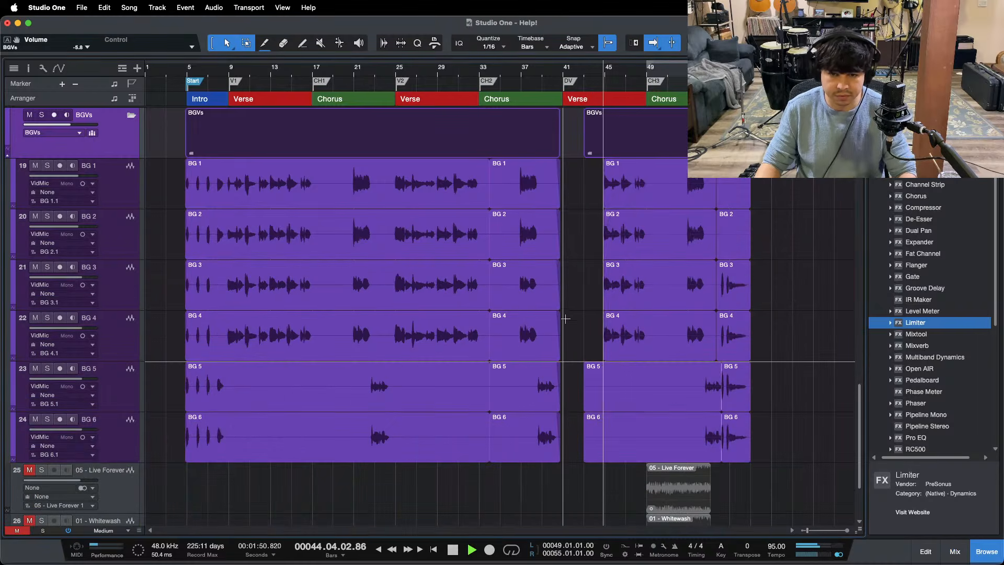
scroll(236, 383, "down", 3)
left_click(42, 461)
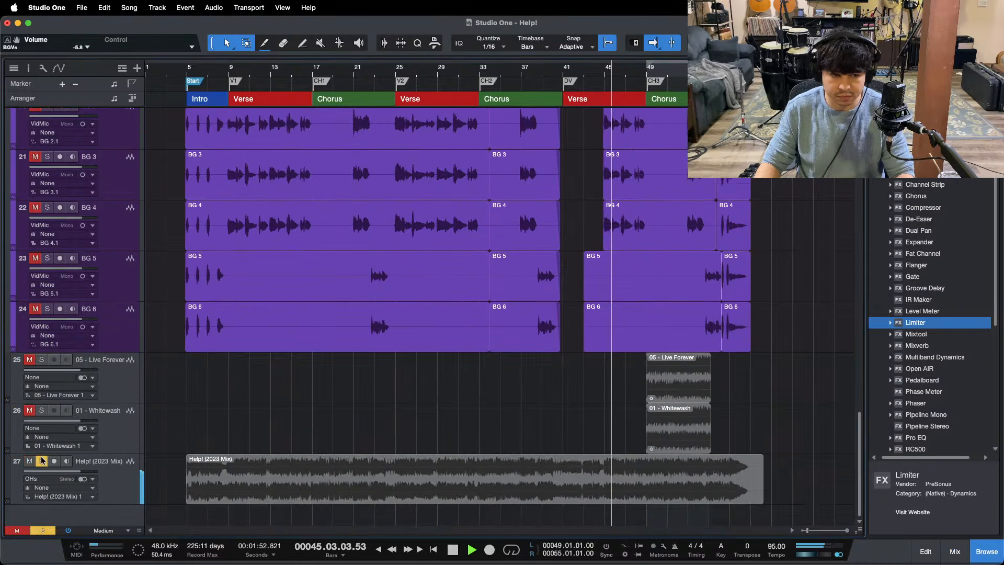
Step: Unsolo the Help! (2023 Mix) reference track and listen to the full mix through the last verse
left_click(42, 461)
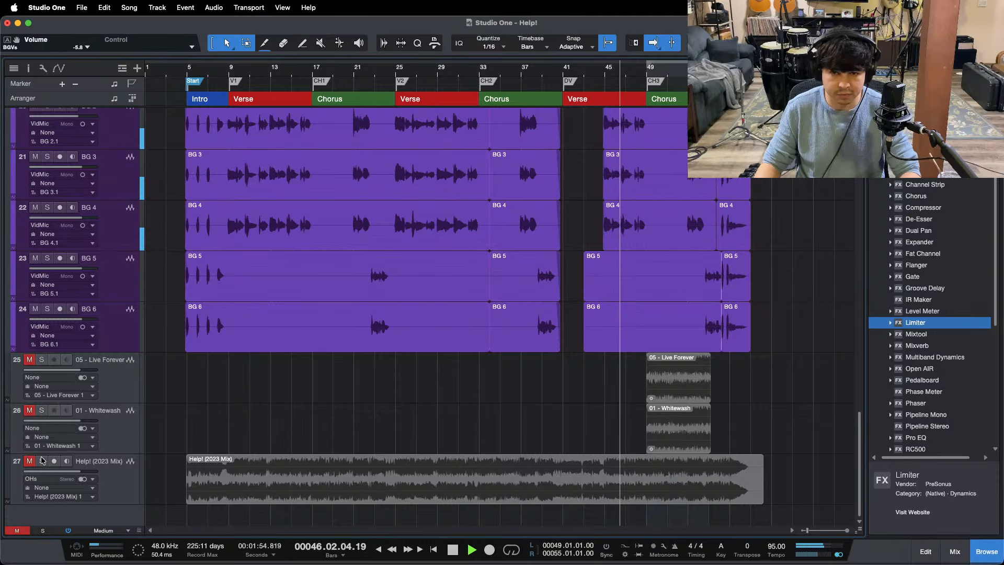
scroll(382, 384, "up", 5)
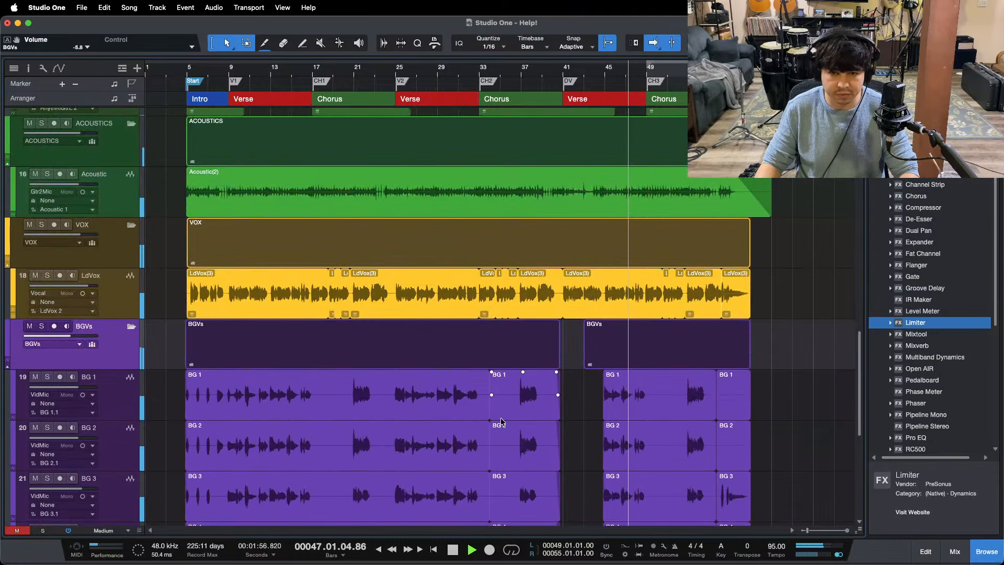
scroll(383, 385, "down", 5)
scroll(377, 381, "up", 1)
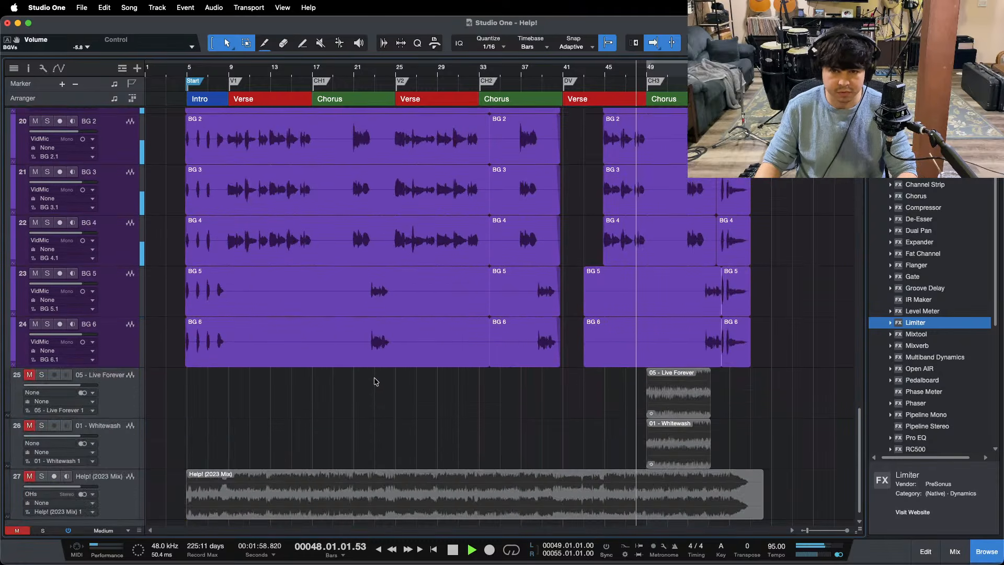
scroll(367, 378, "up", 4)
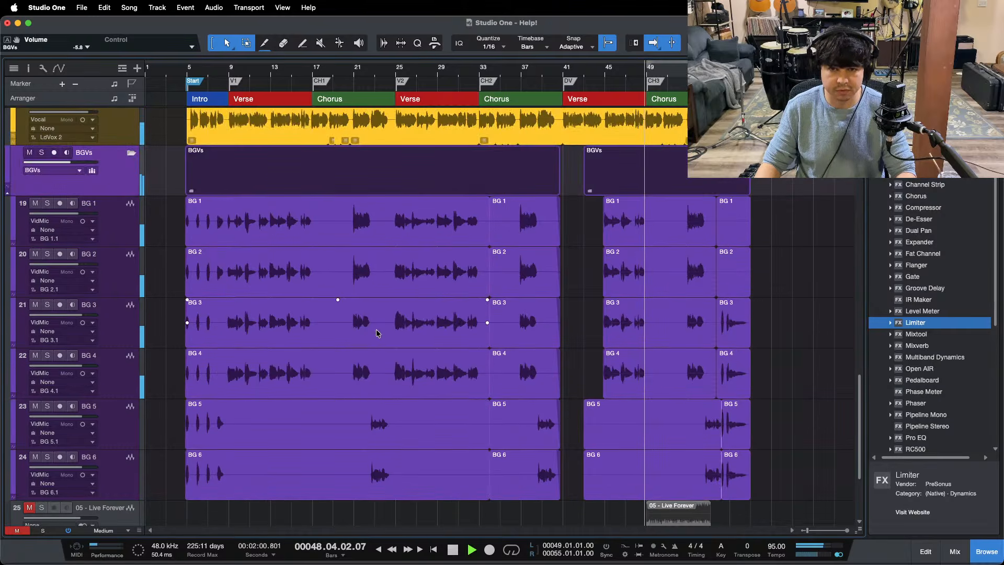
Step: Play the end of the first verse, stop in bar 17, and enlarge the background vocal waveforms around bar 16
left_click_drag(302, 72, 369, 115)
left_click_drag(355, 79, 444, 93)
key("space")
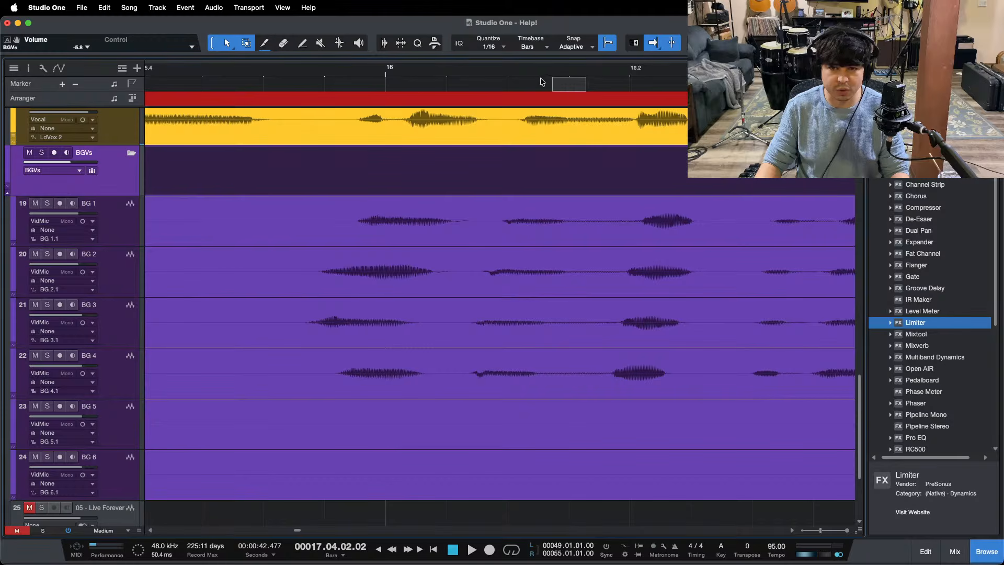
left_click_drag(623, 76, 554, 69)
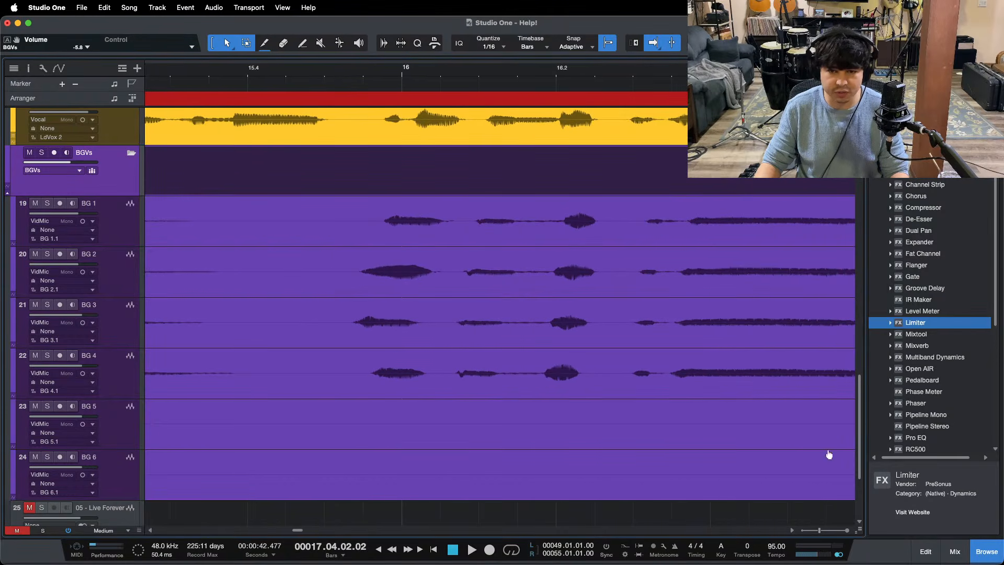
left_click_drag(858, 526, 859, 502)
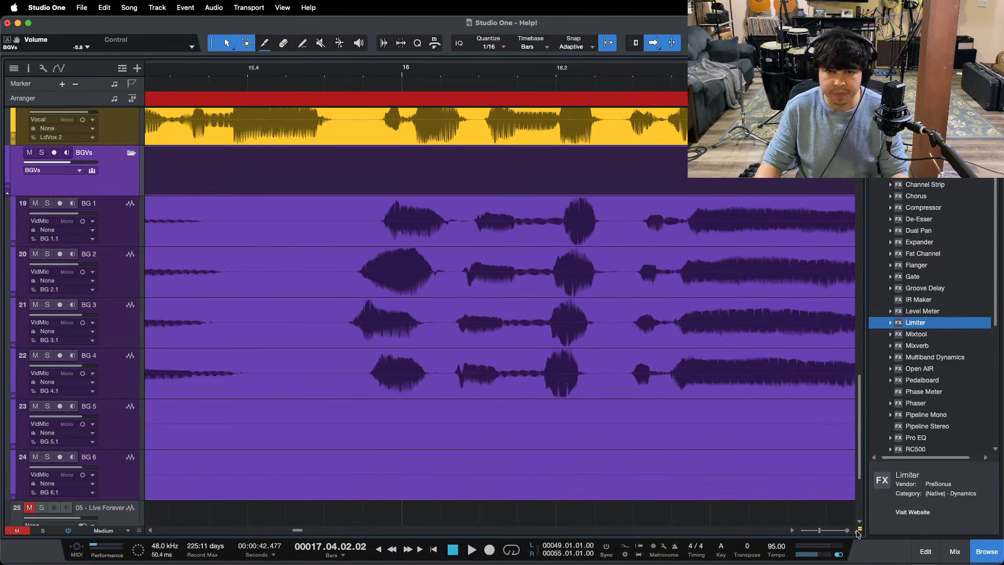
mouse_move(559, 70)
left_mouse_down()
mouse_move(570, 75)
mouse_move(562, 76)
left_mouse_up()
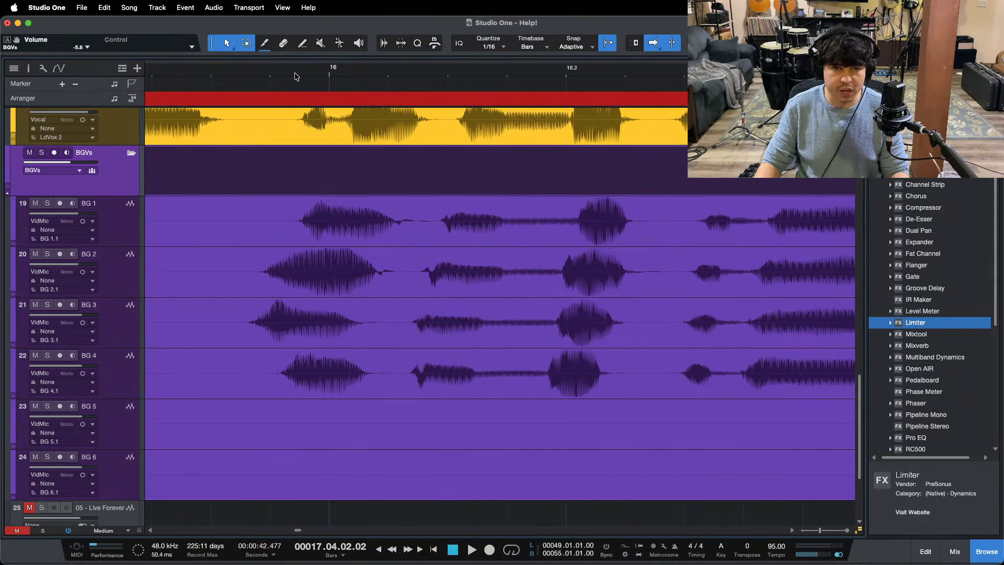
Step: Solo the BGVs folder and play the background vocal phrase starting just before bar 16
scroll(62, 166, "up", 1)
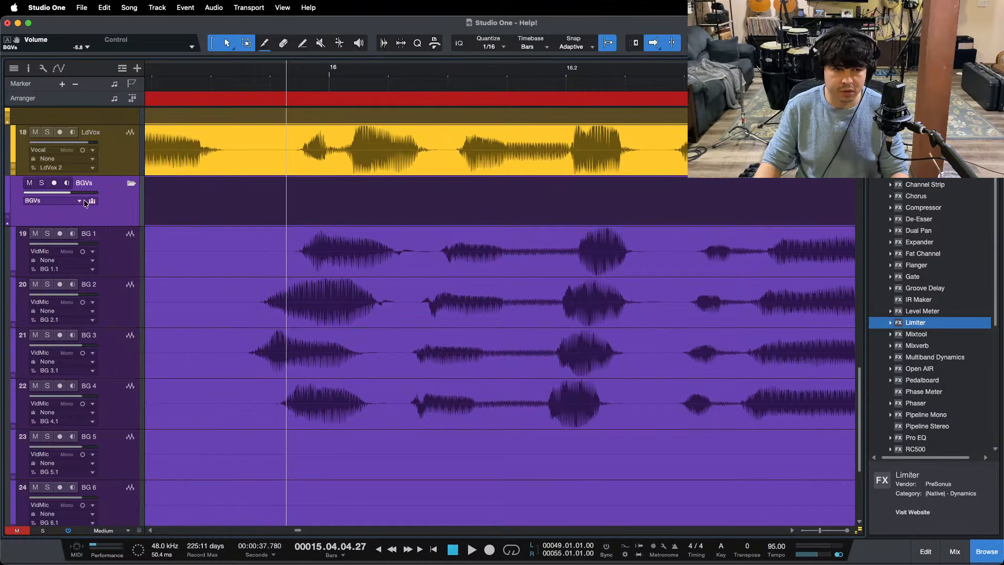
left_click(41, 183)
key("space")
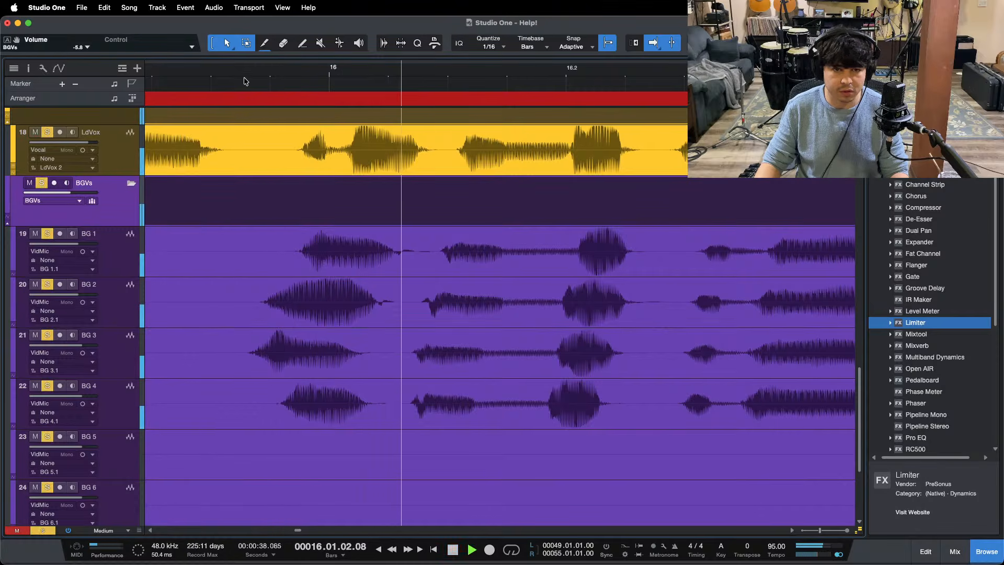
key("space")
left_click(245, 74)
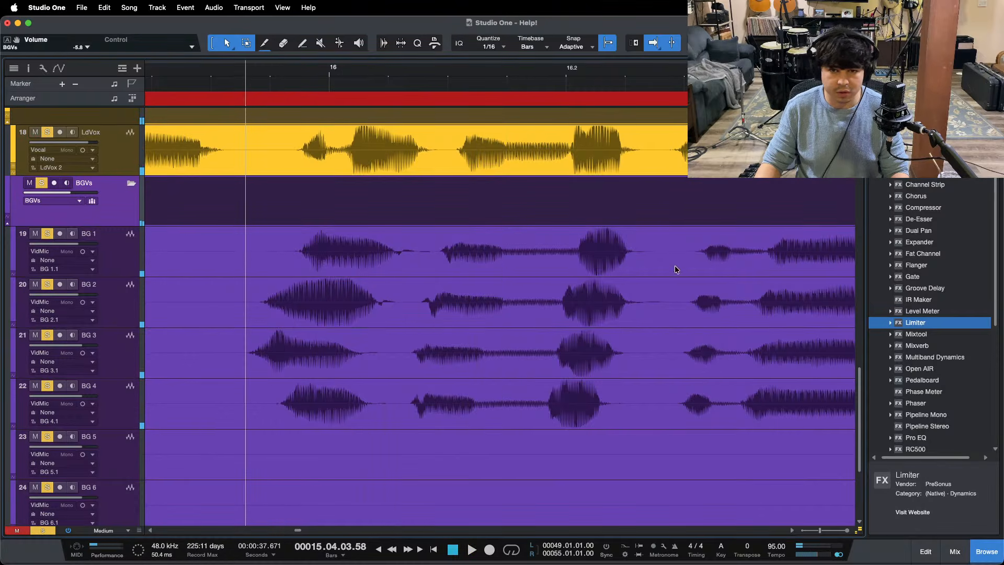
Step: Split the BG 1 event at 16.02.02.59 and 15.04.03.00 to isolate the phrase around bar 16
left_click(660, 242)
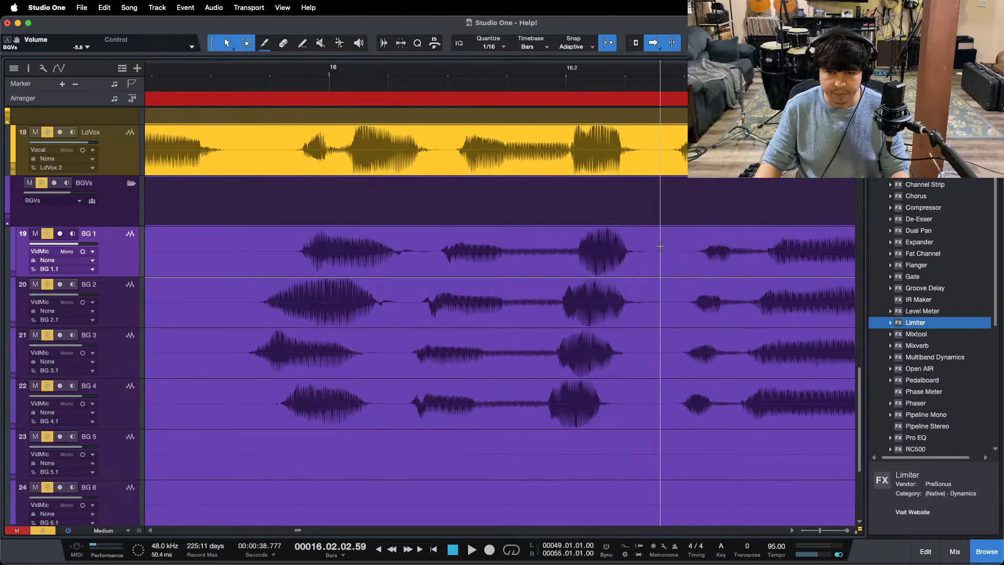
key("alt+x")
left_click(582, 272)
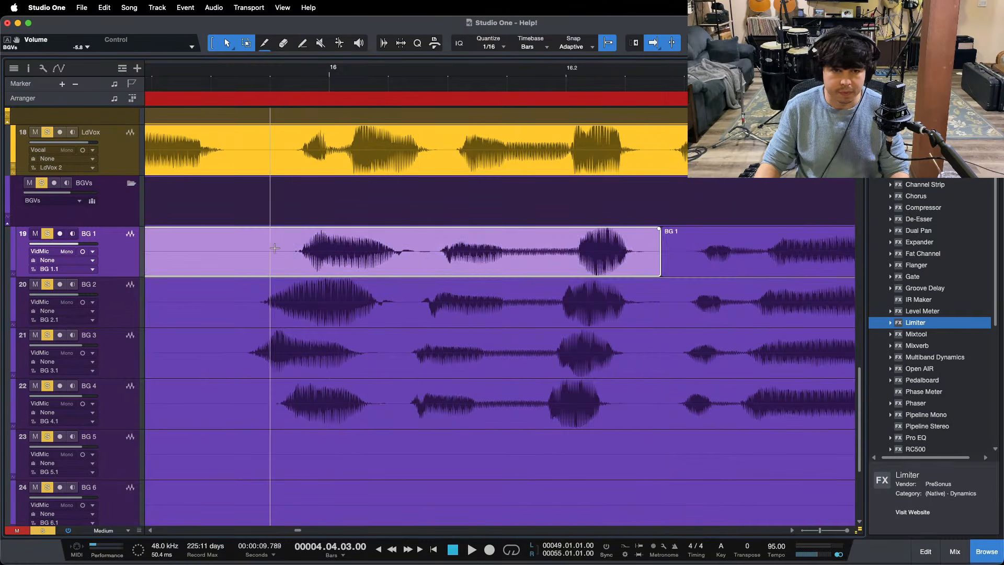
key("alt+x")
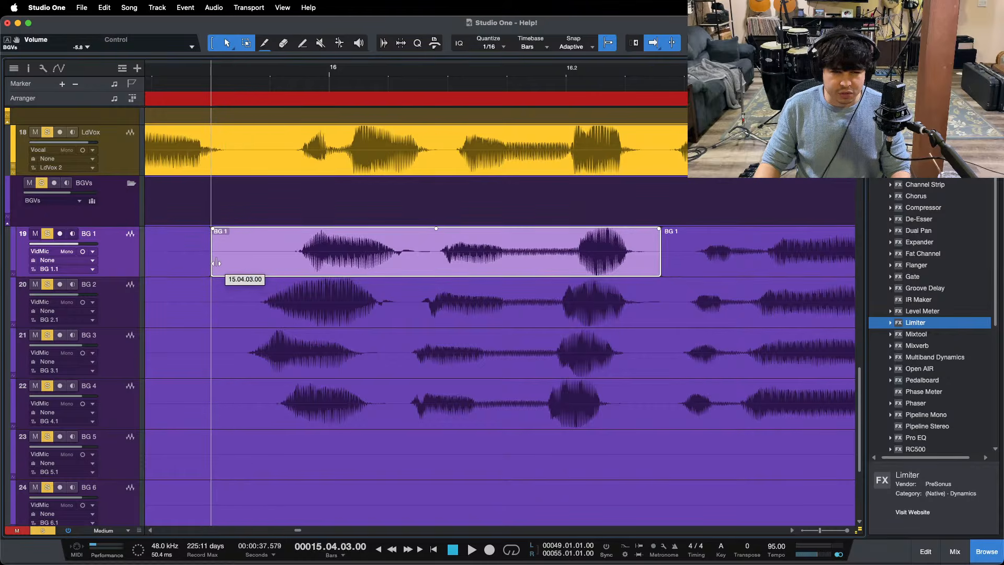
Step: Time-stretch the start of the isolated BG 1 phrase to 15.04.03.53 and unsolo BG 2, BG 3 and BG 4
left_click_drag(210, 256, 243, 256)
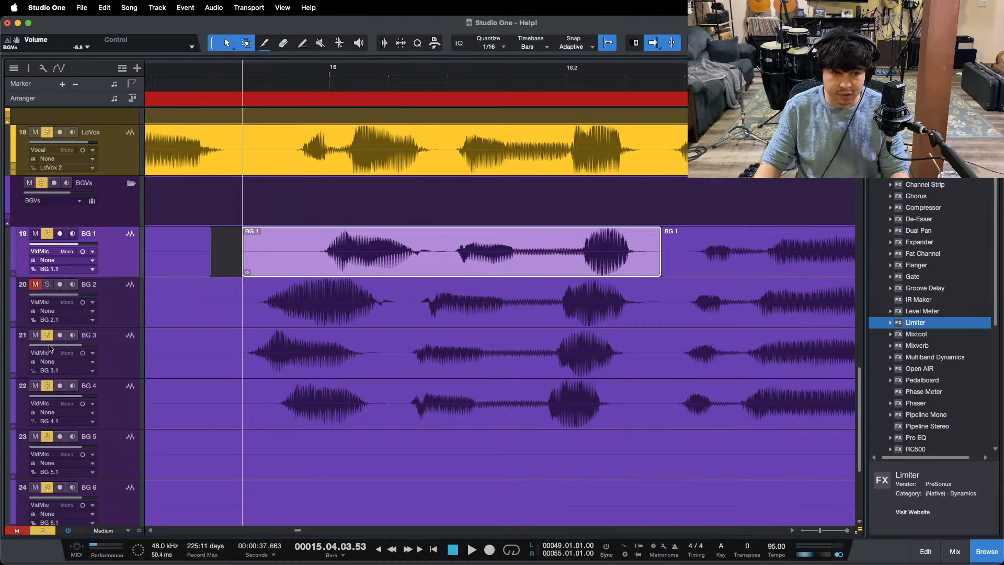
left_click(46, 390)
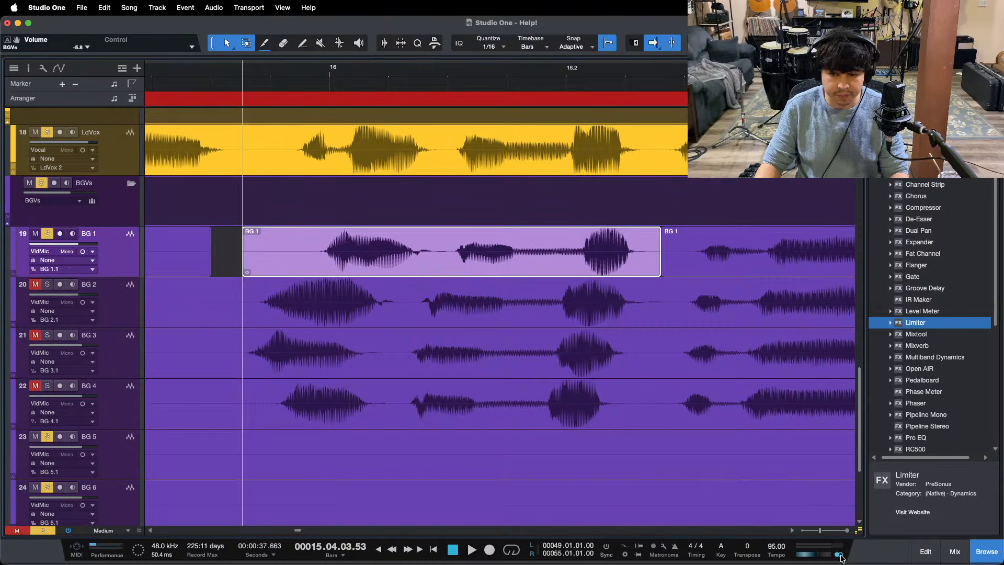
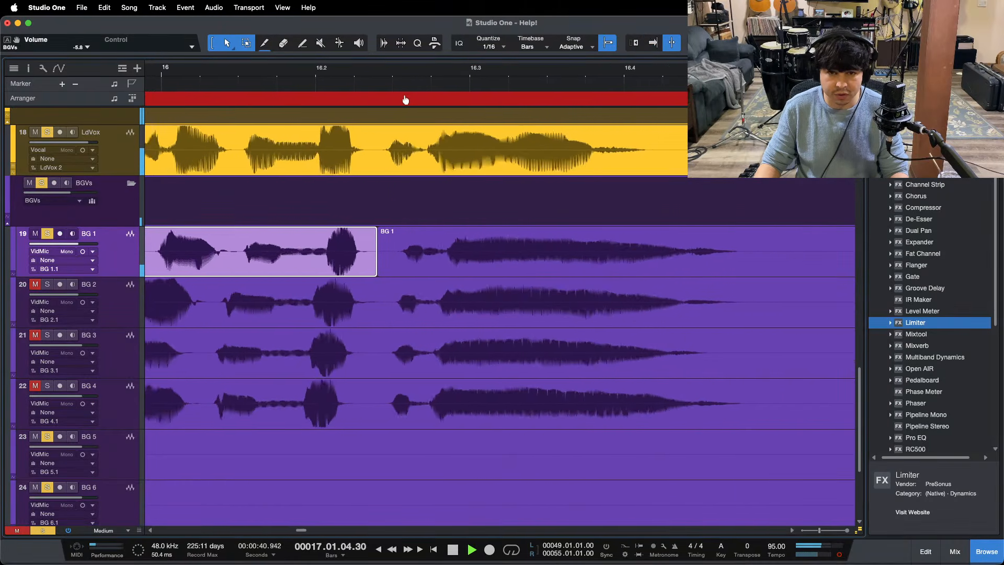
Step: Split BG 1 at 17.02.01.00 and slip its second phrase slightly earlier to match the lead vocal
key("space")
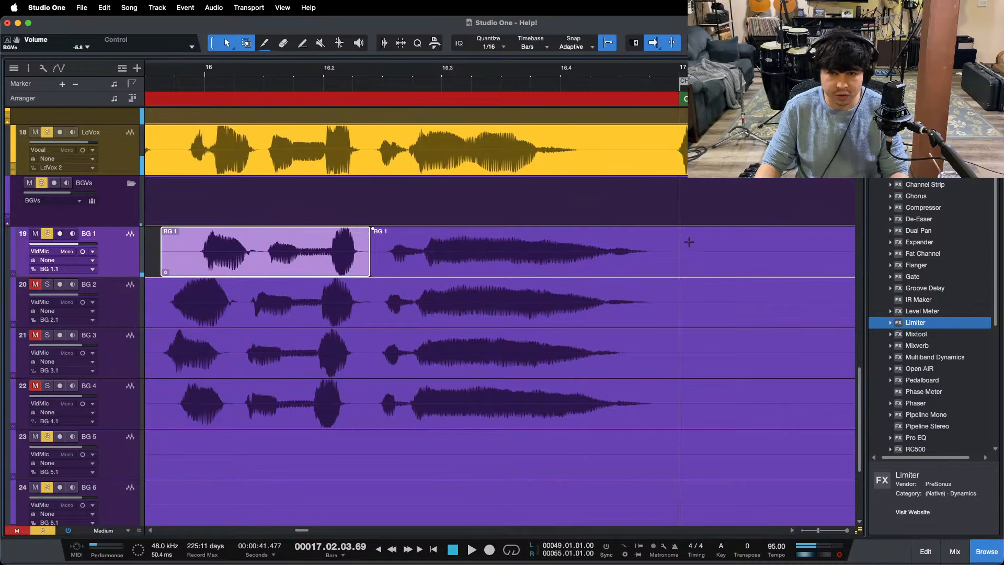
left_click(796, 240, "alt")
left_click(476, 260)
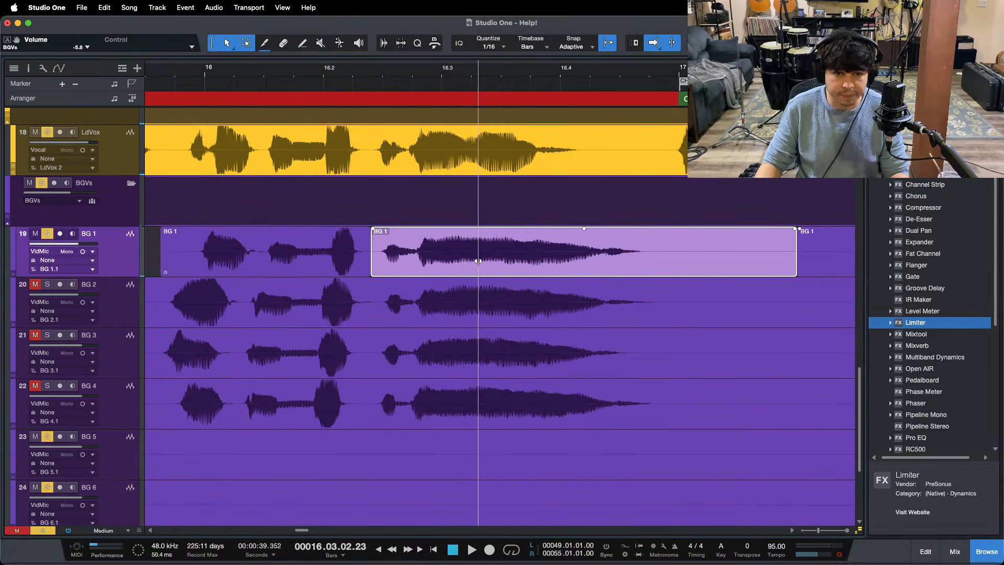
left_click(476, 259)
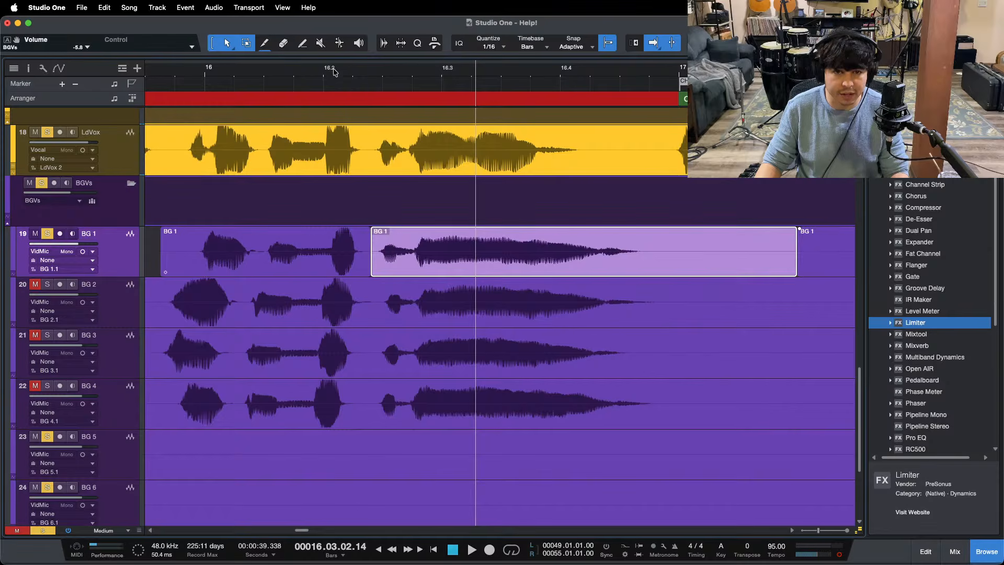
Step: Split BG 2 on both sides of its bar 16 phrase and time-stretch the phrase's start later to align with BG 1
left_click_drag(333, 69, 498, 83)
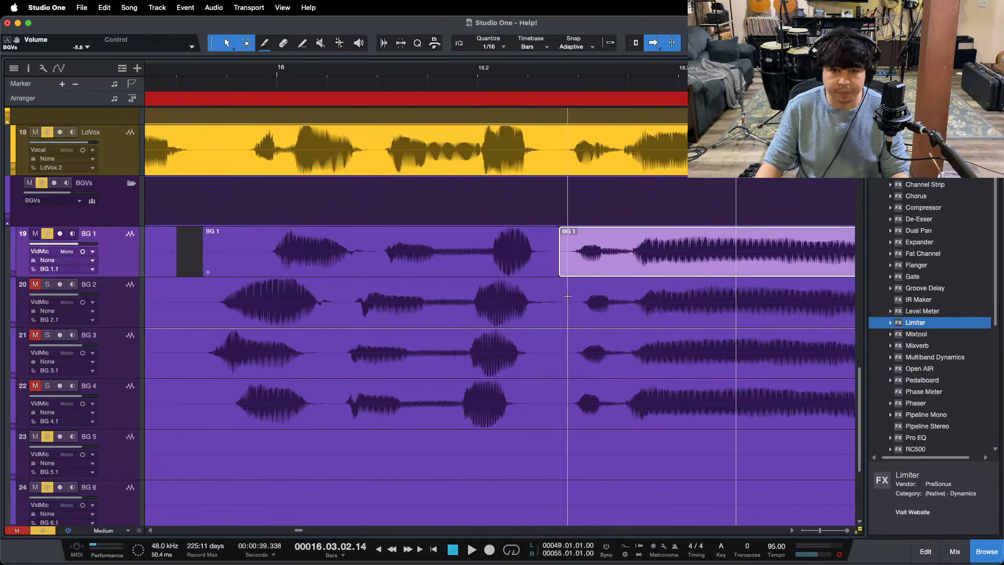
left_click(568, 299)
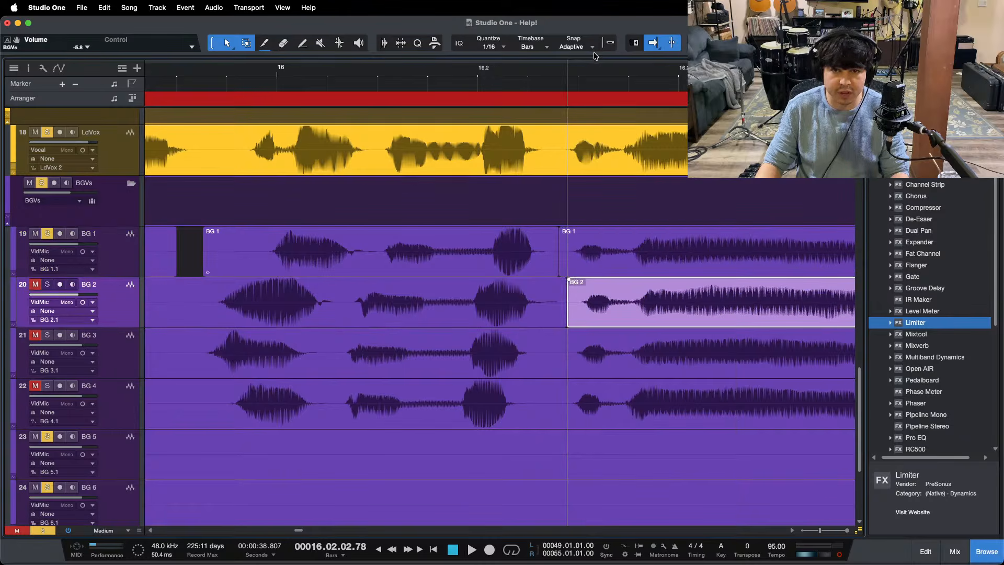
left_click(173, 303)
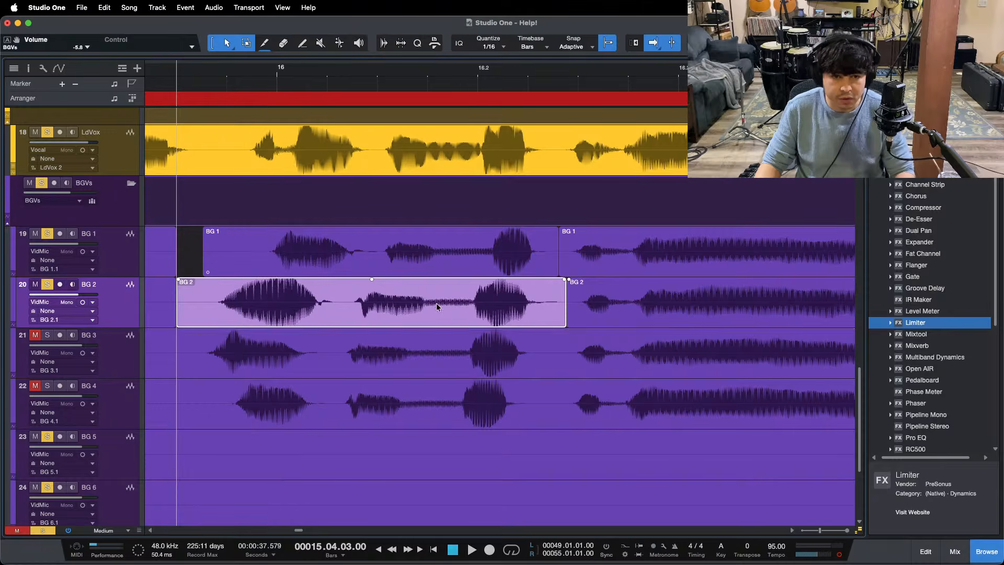
left_click_drag(176, 310, 208, 305)
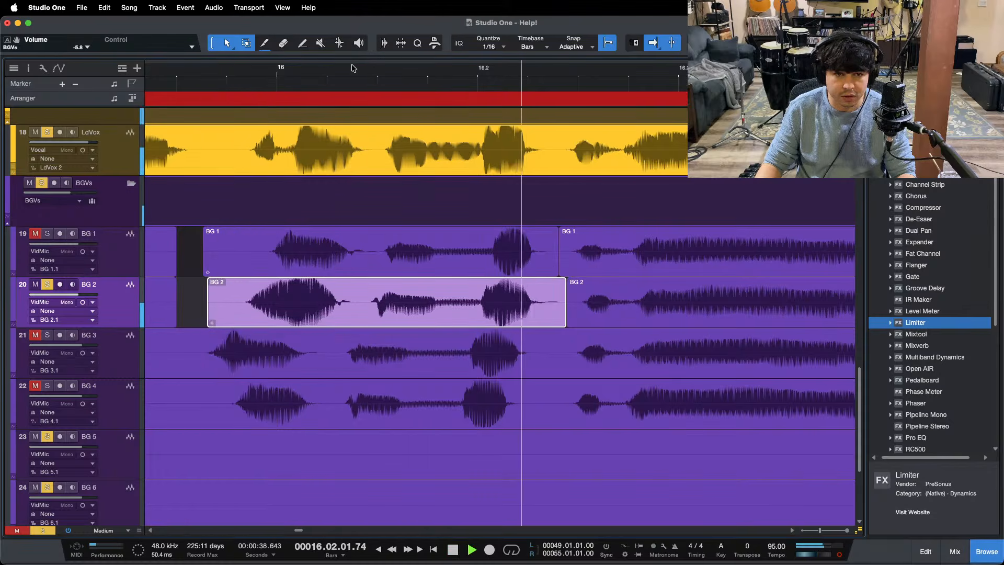
Step: Split BG 2 at 17.02.01.00 and slip the audio of its second phrase slightly earlier to match BG 1
left_click_drag(351, 66, 203, 63)
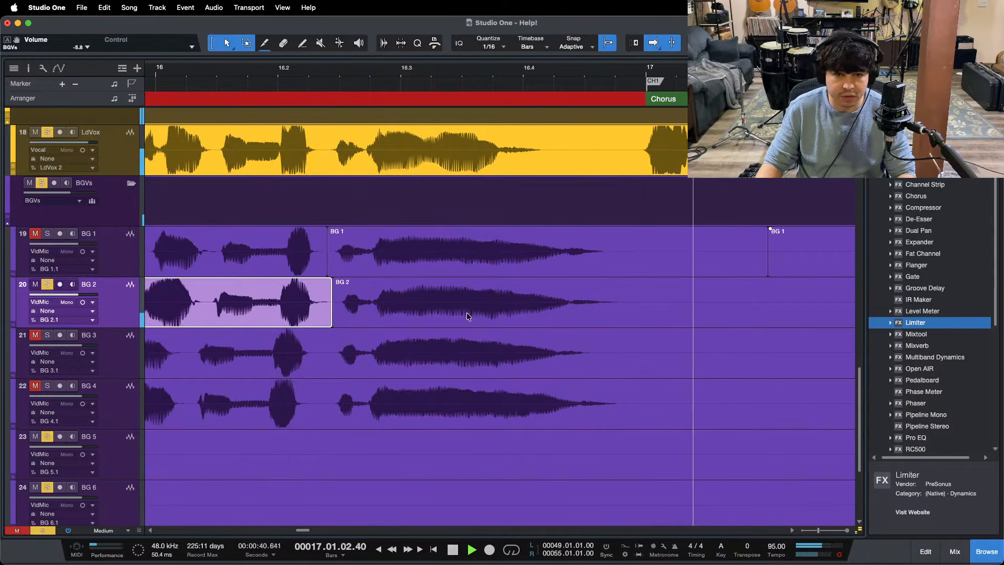
key("space")
double_click(760, 292)
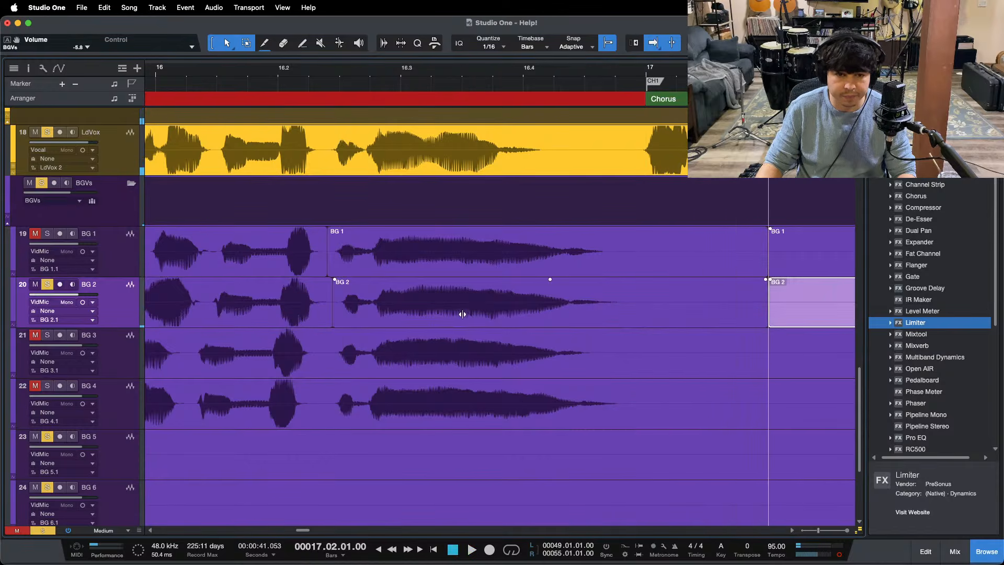
left_click_drag(463, 314, 458, 314)
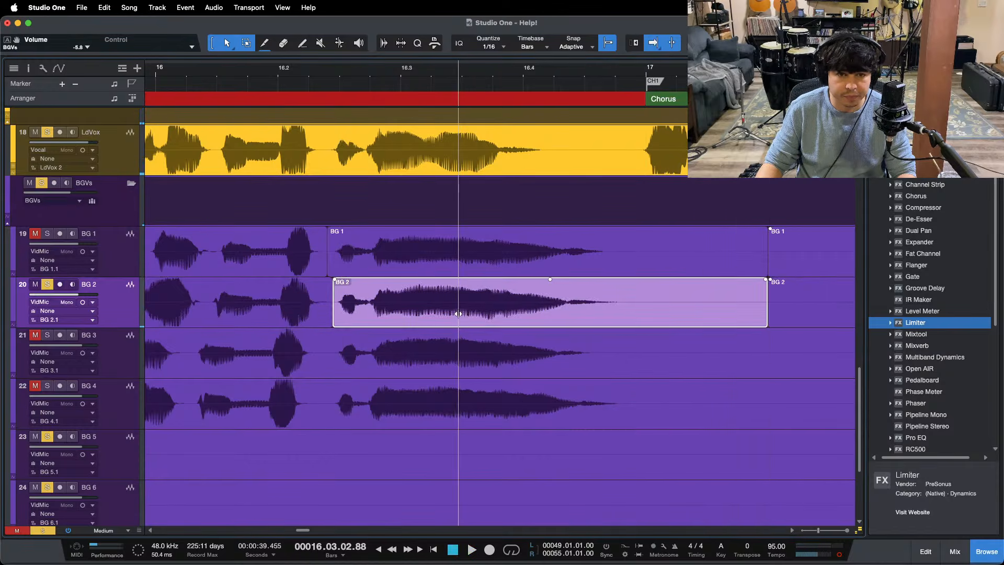
Step: Crossfade the edit points on BG 1 and BG 2 near beat 16.2, and play both tracks with the lead vocal
left_click(357, 270)
left_click(365, 320)
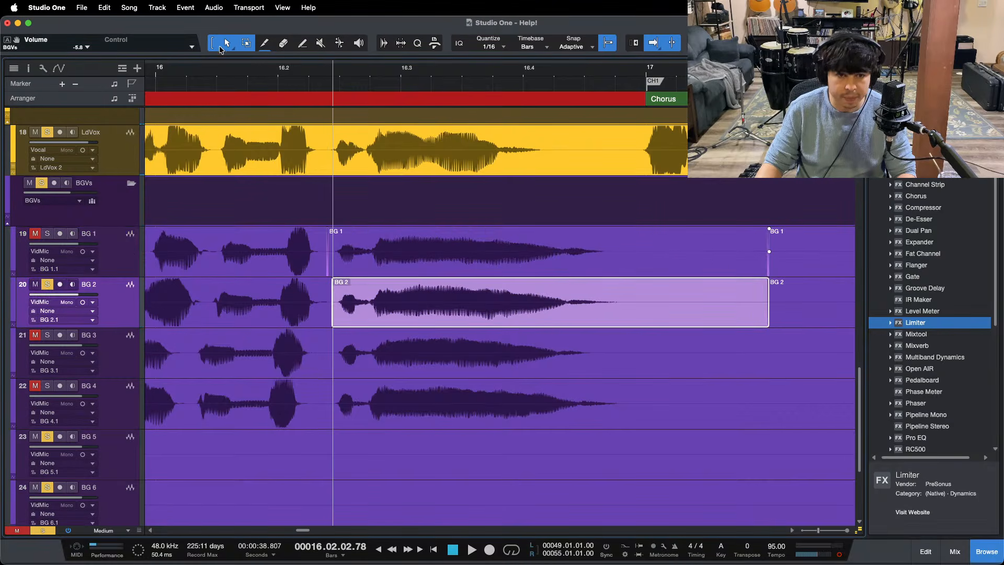
left_click_drag(227, 63, 372, 51)
left_click(278, 78)
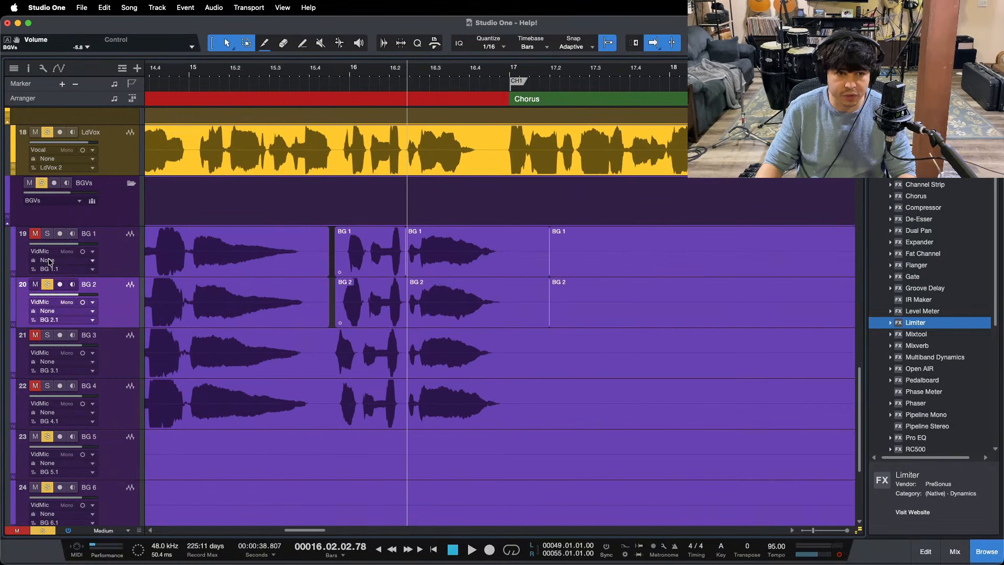
left_click(270, 77)
key("space")
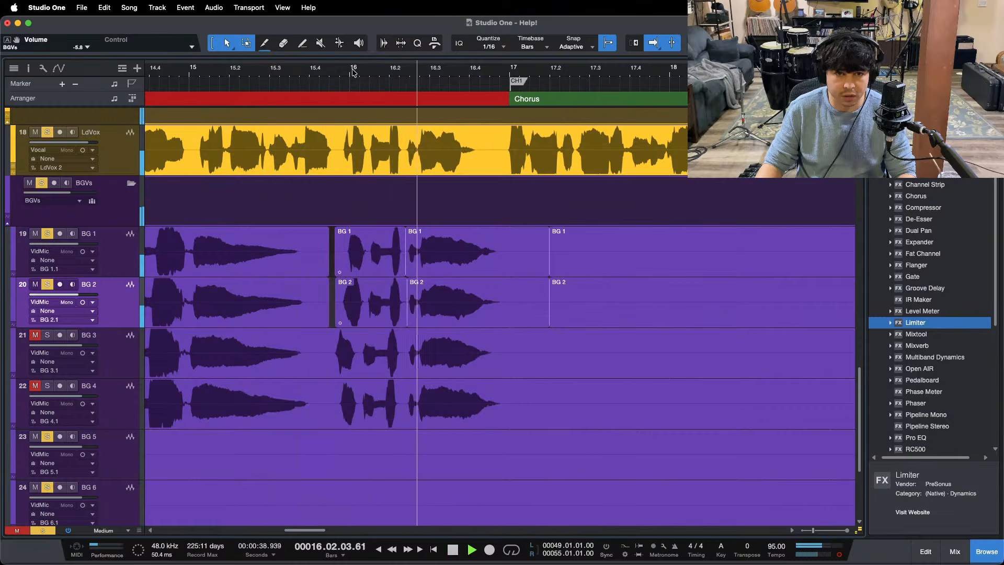
left_click_drag(352, 68, 333, 91)
key("space")
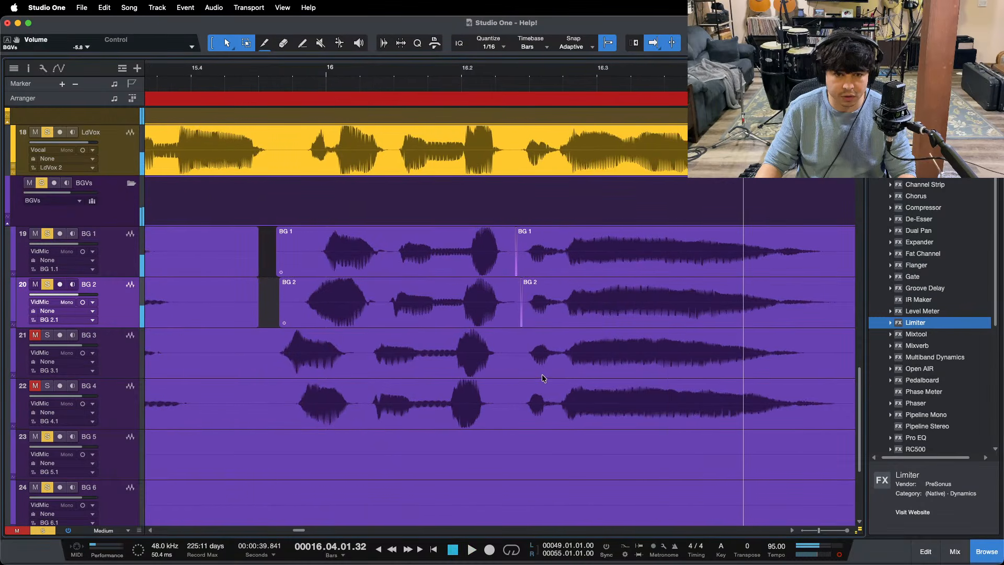
Step: Split BG 3 around its bar 16 phrase and time-stretch the phrase's start from the first cut to 15.04.03.00
left_click(515, 345, "alt")
left_click(309, 359)
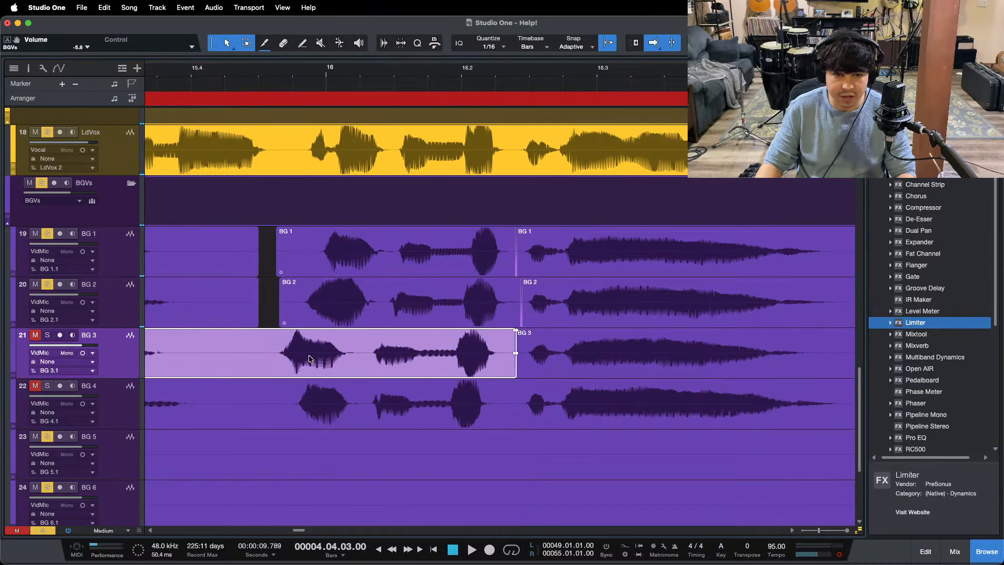
left_click(227, 338)
key("alt+x")
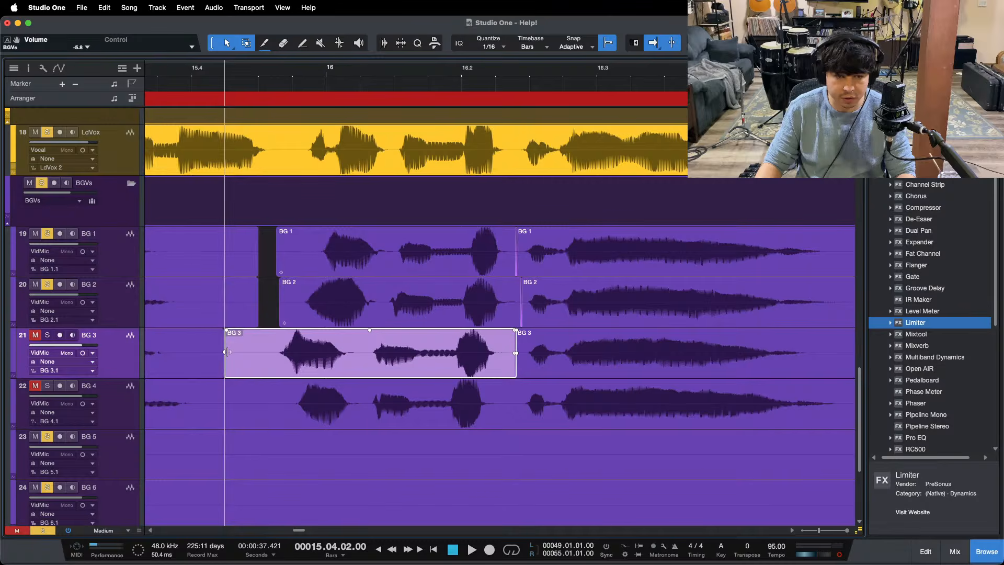
left_click_drag(227, 350, 253, 354)
Step: Trim the ends of the preceding BG 1 and BG 2 events back to 15.04.02.00, level with BG 3
left_click_drag(258, 313, 225, 316)
left_click_drag(257, 254, 217, 362)
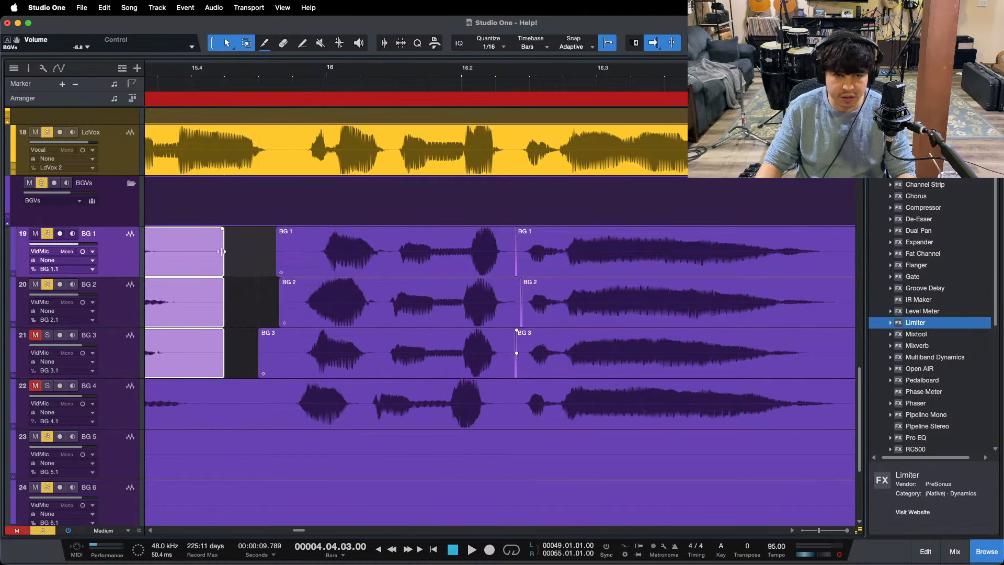
Step: Split BG 4 at 15.04.02.00 and 16.02.02.62, and time-stretch the isolated phrase's start to 15.04.03.00
left_click(225, 402, "alt")
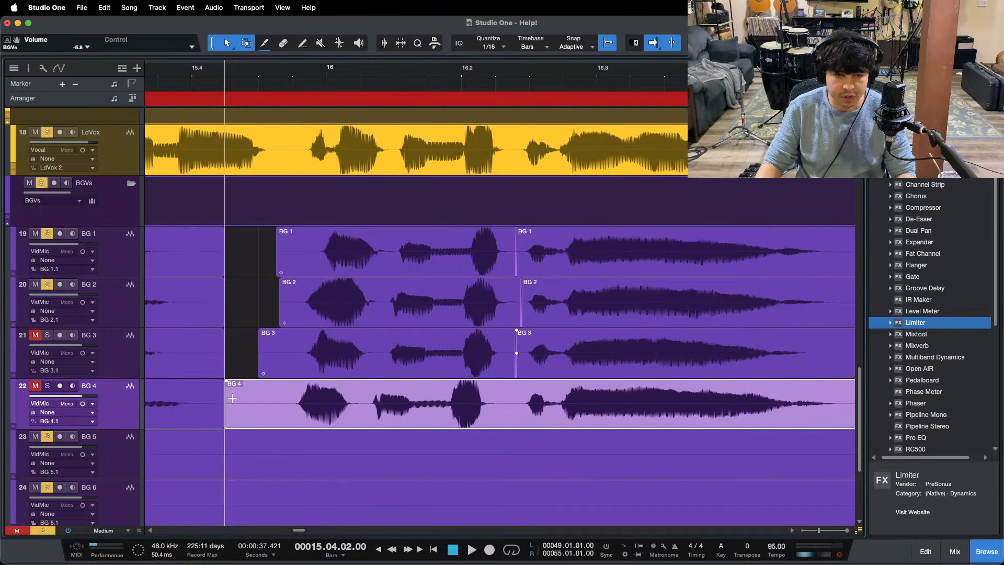
left_click(516, 401, "alt")
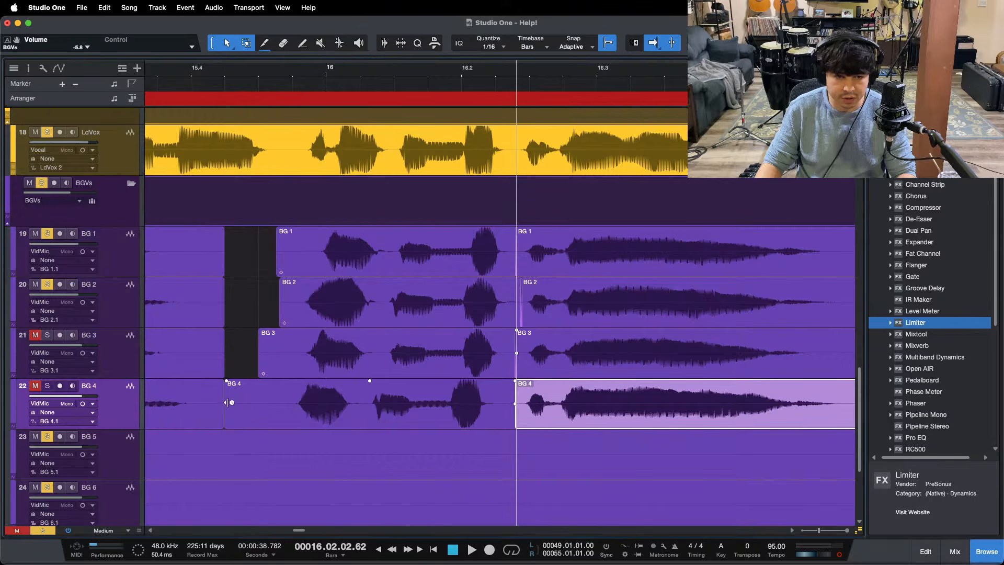
left_click_drag(228, 403, 251, 405)
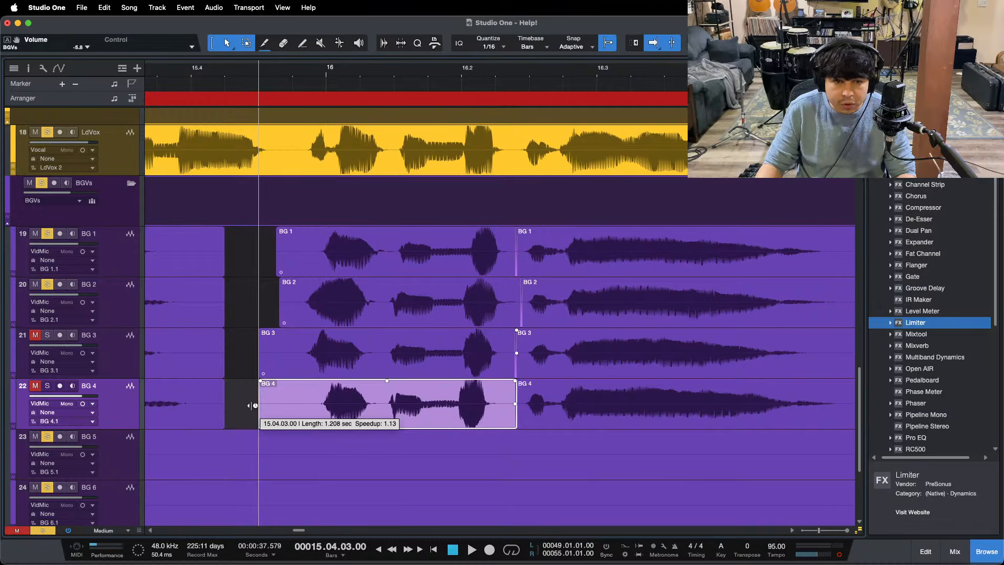
left_click_drag(252, 406, 251, 406)
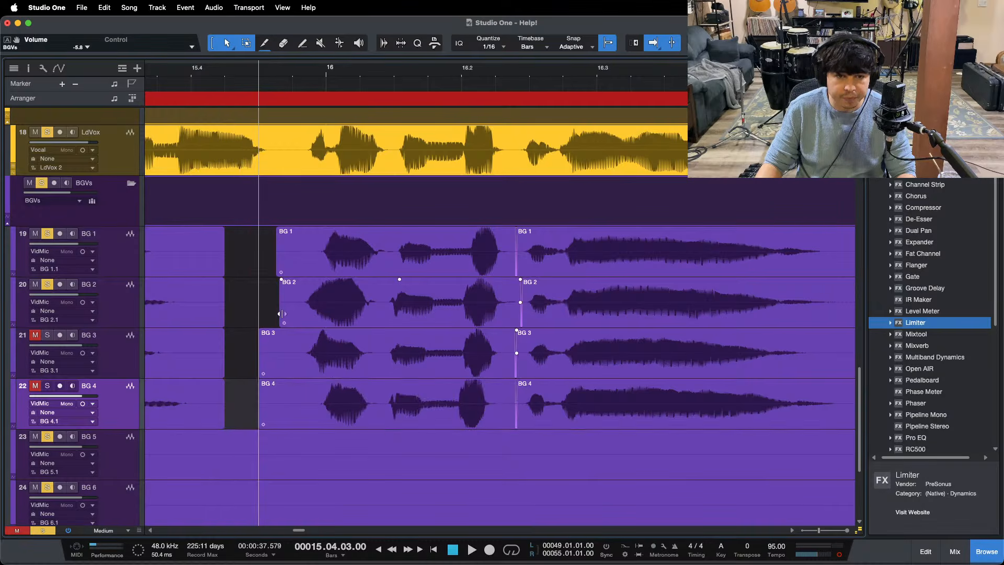
Step: Extend the bar 16 phrases on BG 1 and BG 2 back to 15.04.03.00, and add fade-ins to the phrases on BG 1 through BG 4
left_click_drag(280, 311, 258, 310)
left_click_drag(281, 255, 284, 409)
key("super+z")
left_click_drag(263, 233, 331, 264)
Step: Extend the preceding events on BG 1 through BG 4 to 15.04.03.00 and add fade-outs at their ends
left_click_drag(241, 252, 215, 416)
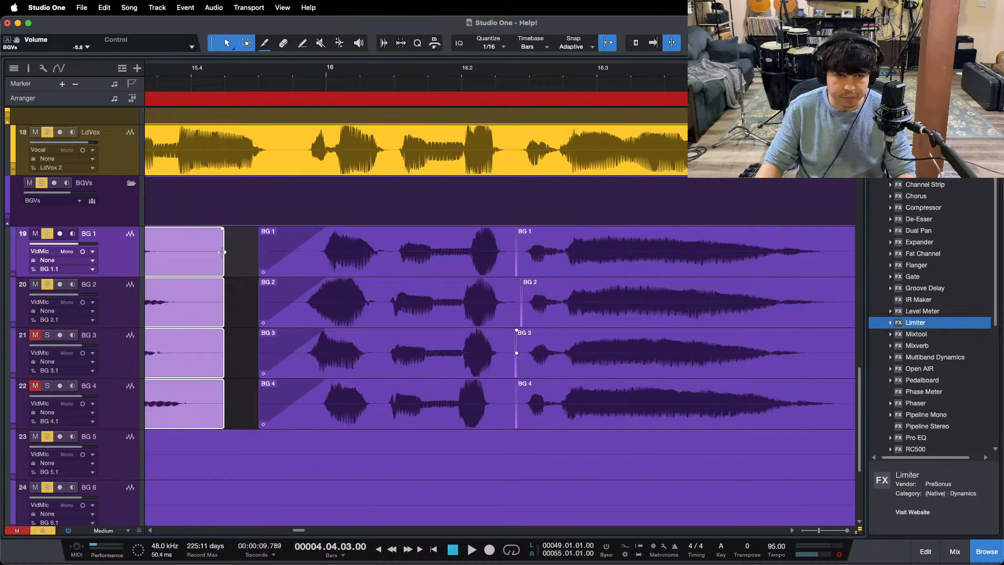
left_click_drag(223, 251, 258, 252)
left_click(256, 235)
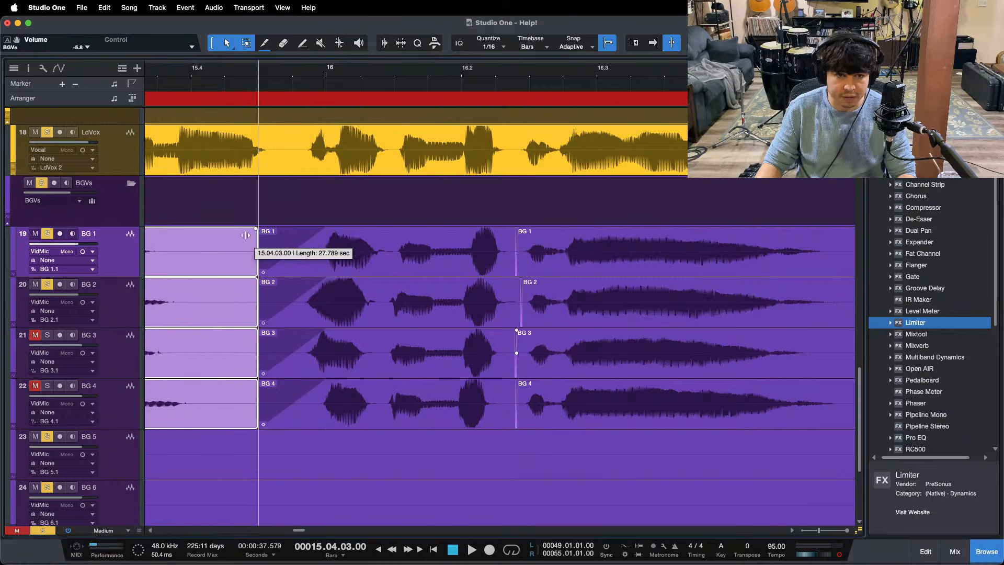
key("super+z")
left_click_drag(226, 237, 190, 241)
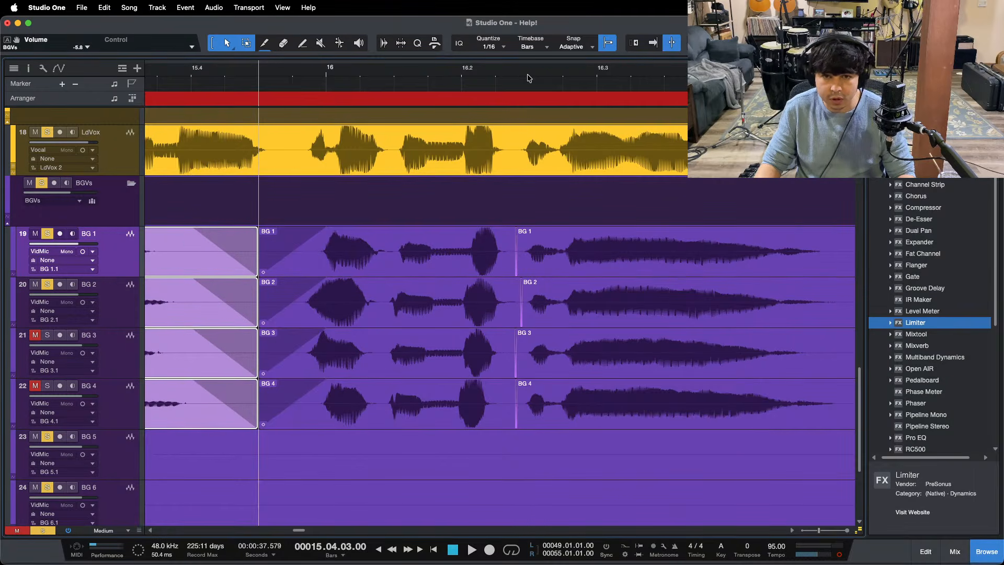
Step: Clear the track solos and mutes, play the mix from 14.03.03.00, and reduce the displayed waveform height
left_click_drag(528, 75, 478, 56)
left_click(161, 73)
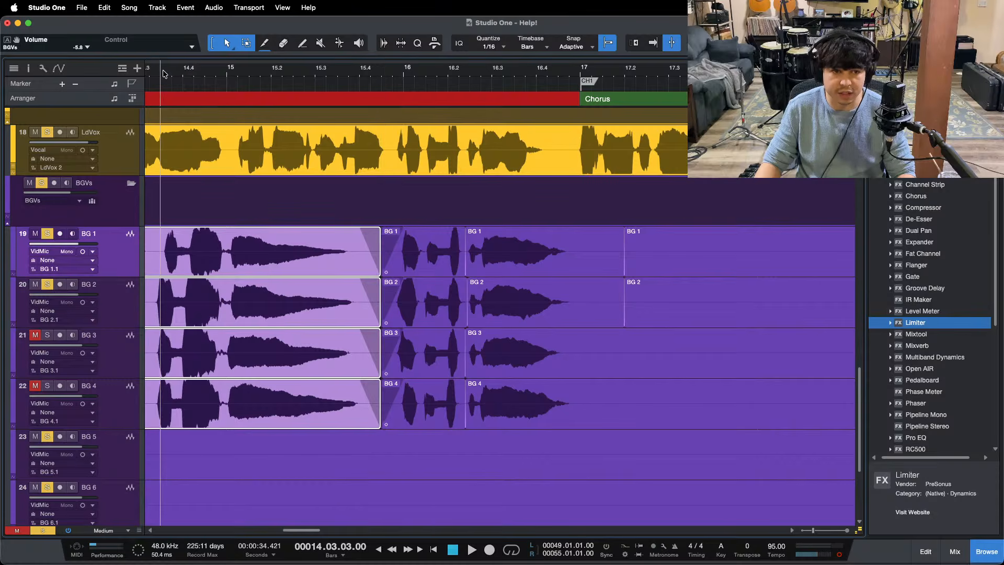
left_click(841, 555)
key("space")
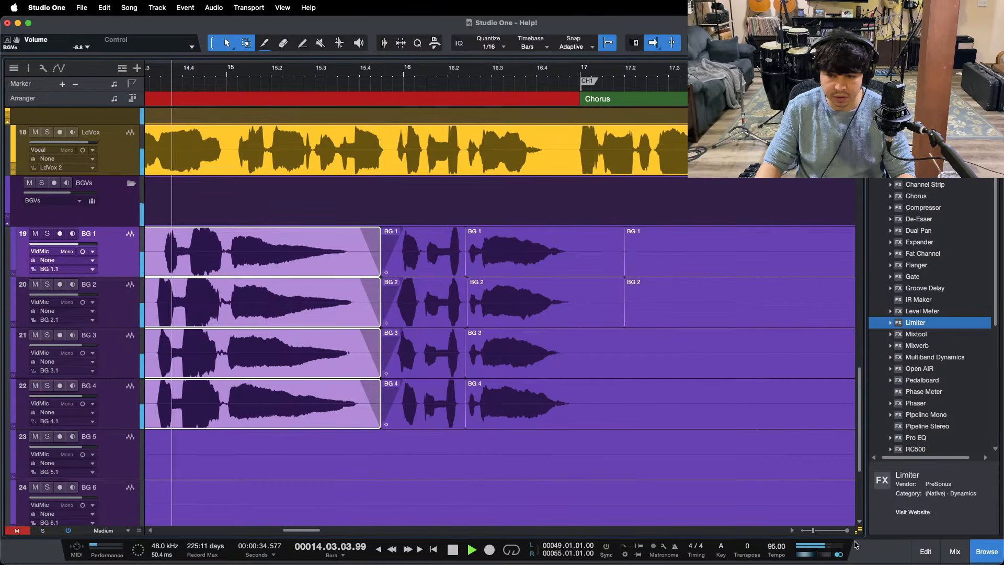
left_click(859, 531)
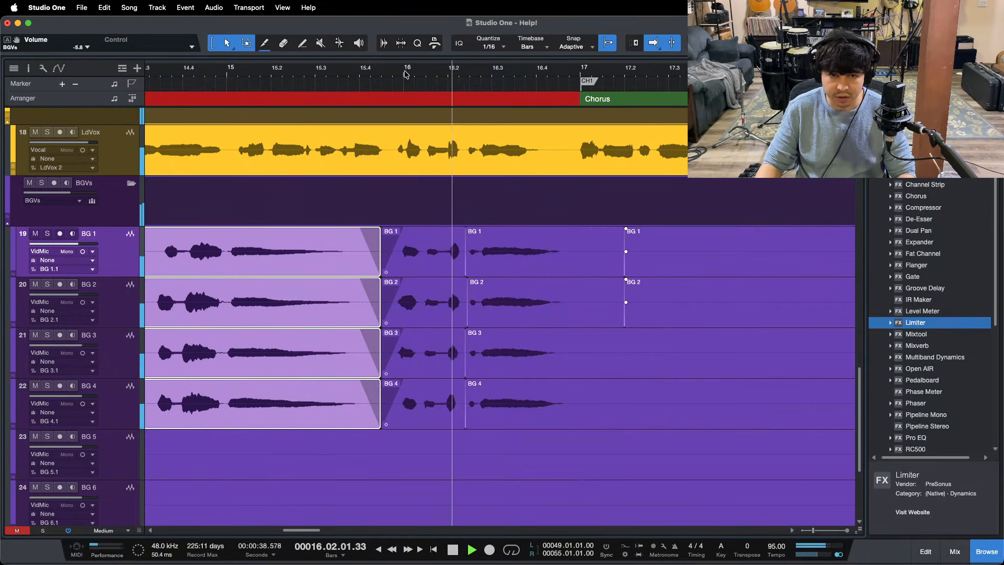
Step: Copy the edited BG 1 through BG 4 vocals from bar 9 to bar 19 and stop playback
left_click_drag(406, 75, 472, 39)
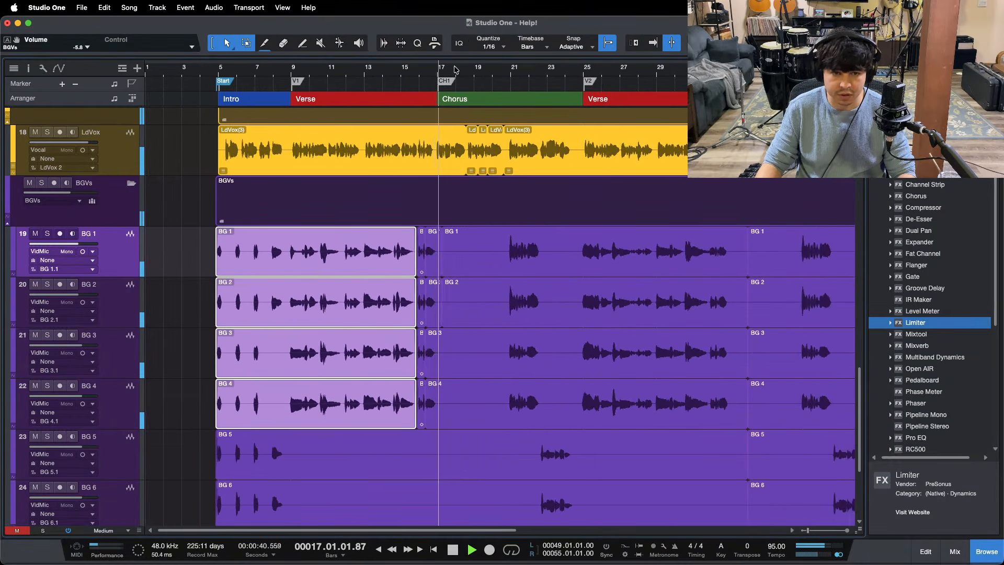
left_click_drag(291, 251, 474, 400)
key("f")
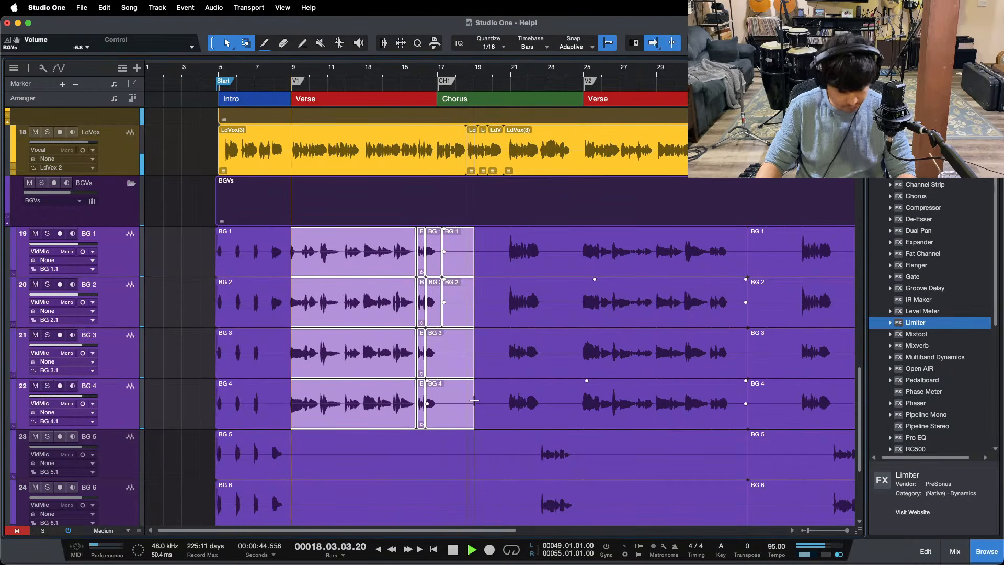
key("space")
key("w")
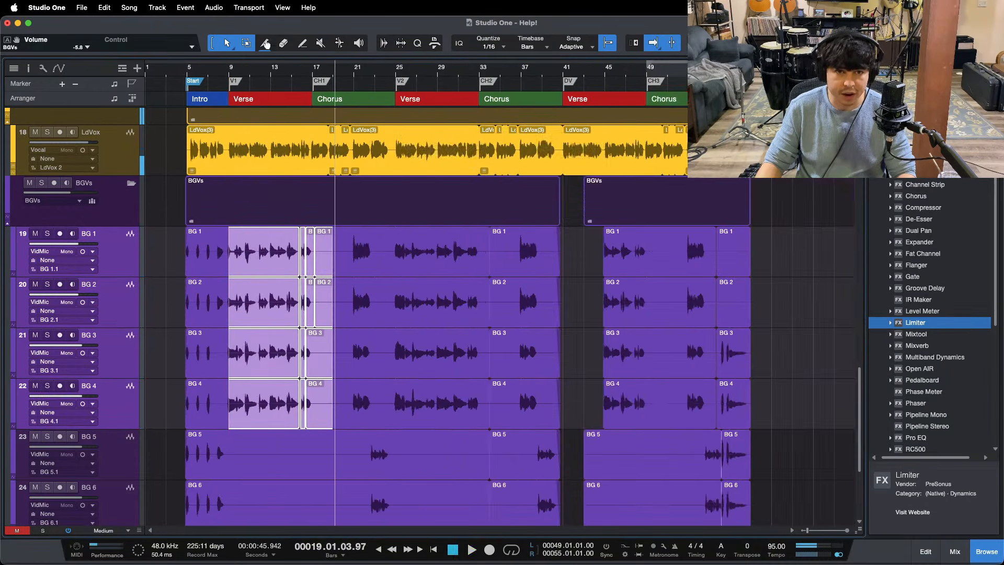
Step: Delete the existing audio on BG 1 through BG 6 between bars 42 and 51
left_click_drag(598, 72, 411, 85)
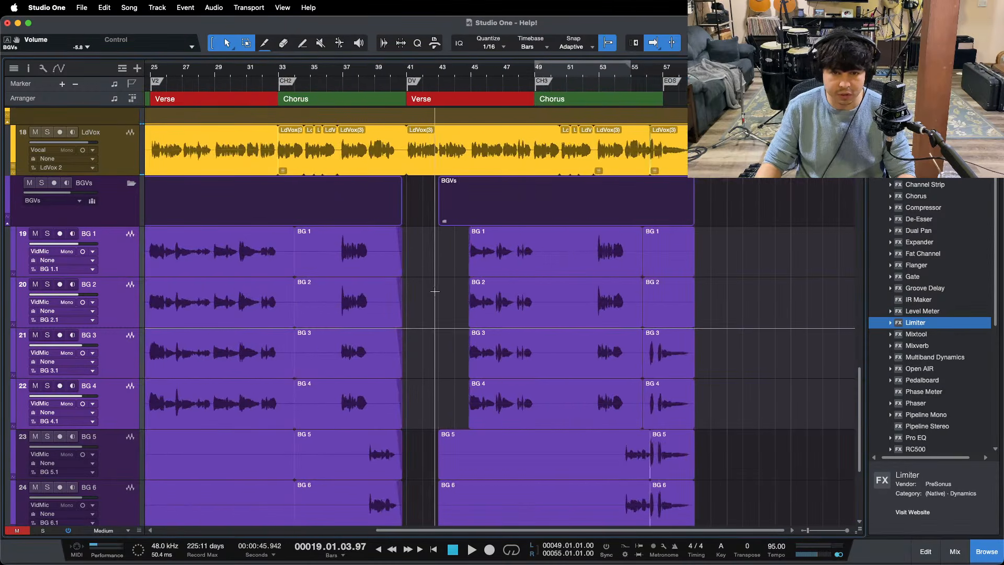
scroll(434, 286, "down", 2)
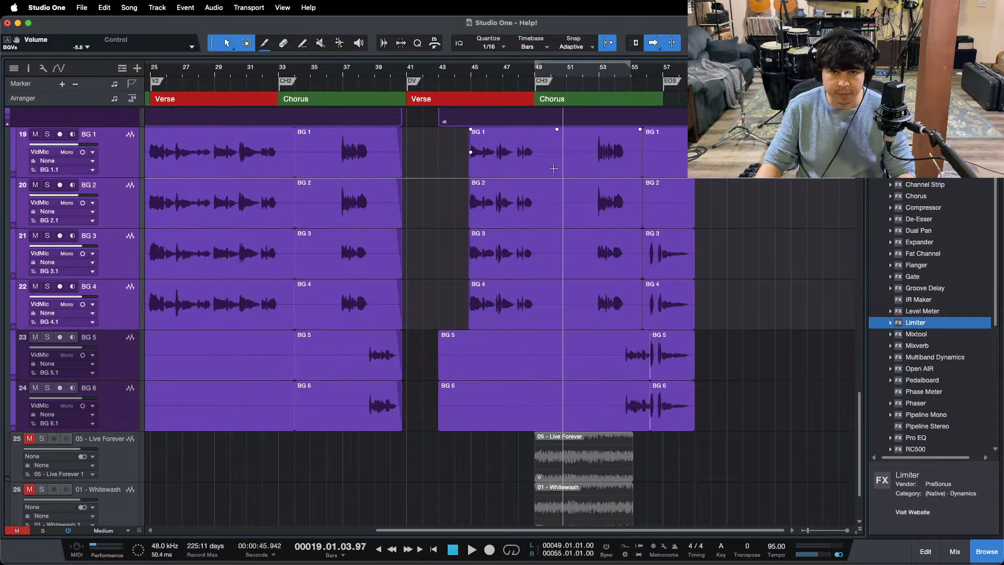
left_click_drag(567, 141, 420, 412)
key("Delete")
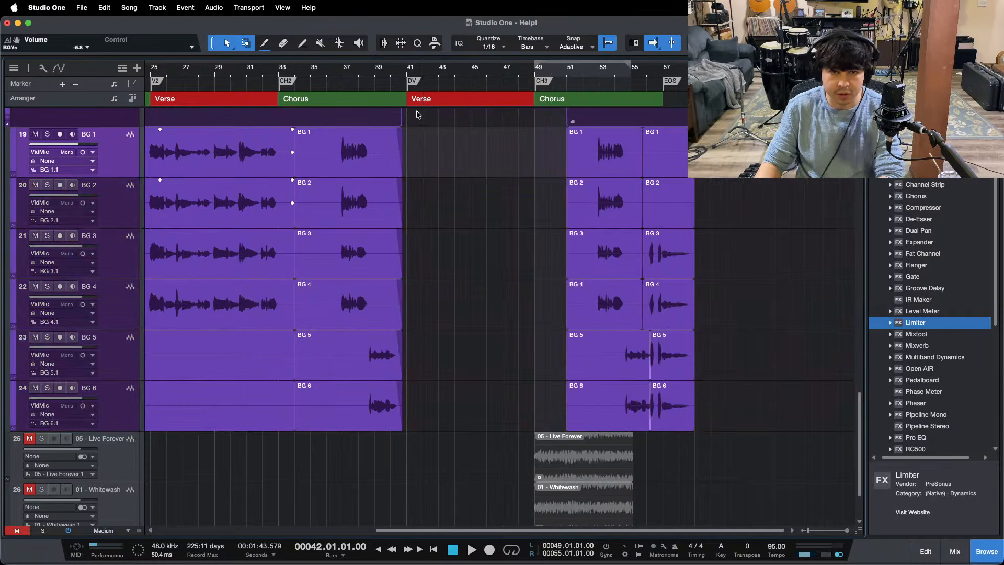
Step: Paste the copied background vocals at bar 41, the start of the last verse
left_click(410, 70)
left_click(407, 66)
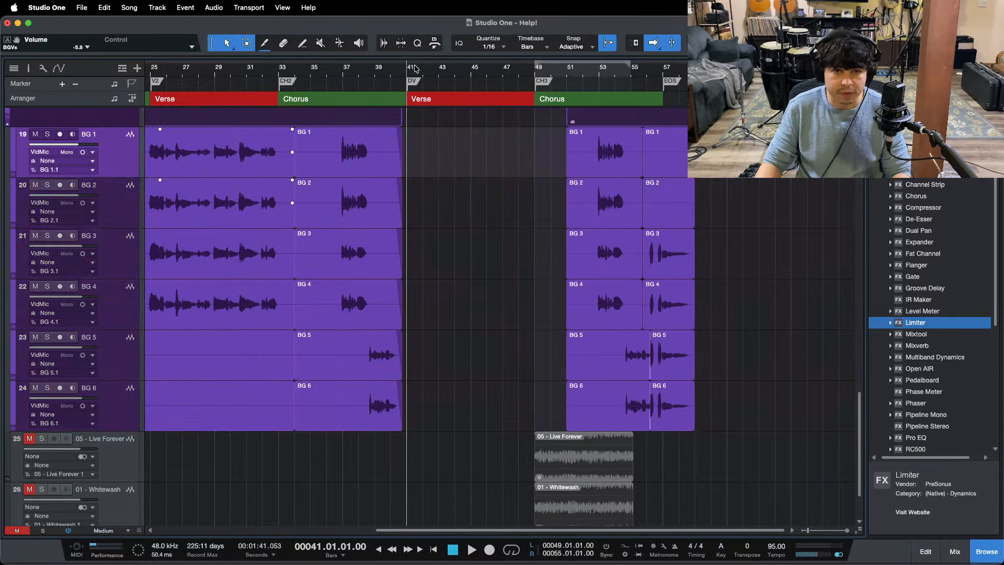
key("super+v")
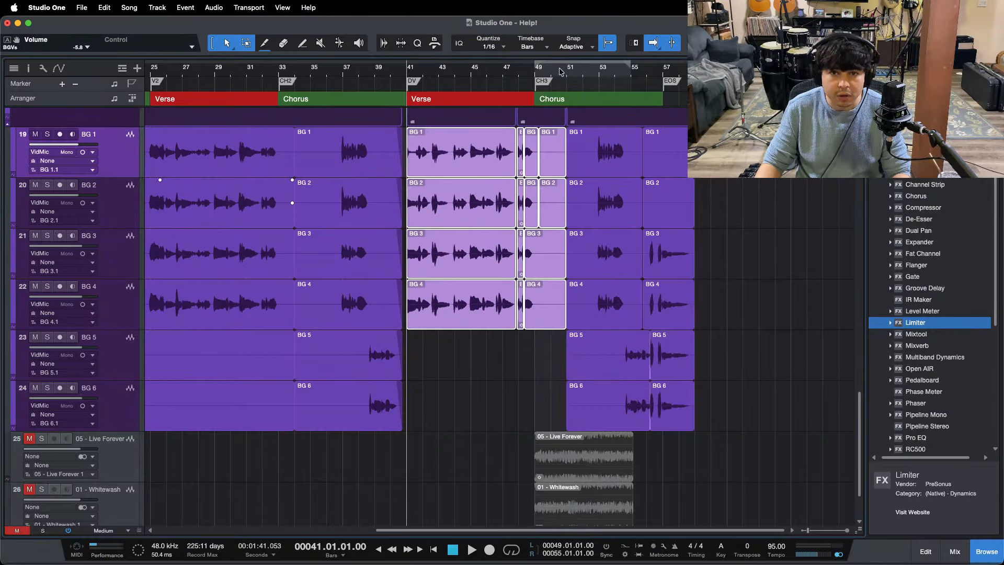
Step: Extend the start of the pasted BG 1 through BG 4 clips back to 40.4, fade them in up to bar 41, and start playback
left_click_drag(413, 71, 516, 121)
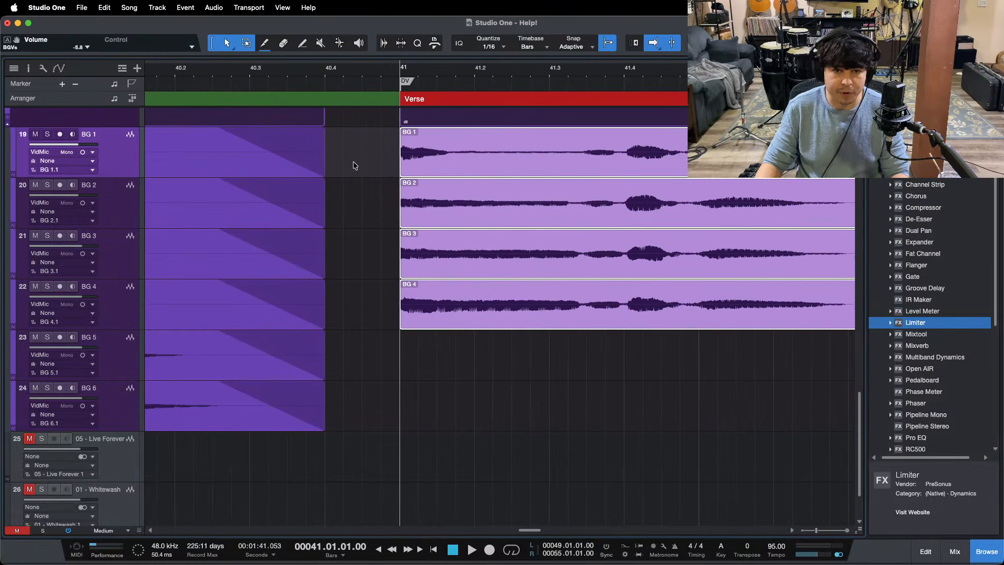
left_click_drag(353, 162, 407, 320)
mouse_move(399, 163)
left_mouse_down()
mouse_move(332, 163)
mouse_move(337, 138)
mouse_move(397, 150)
left_mouse_up()
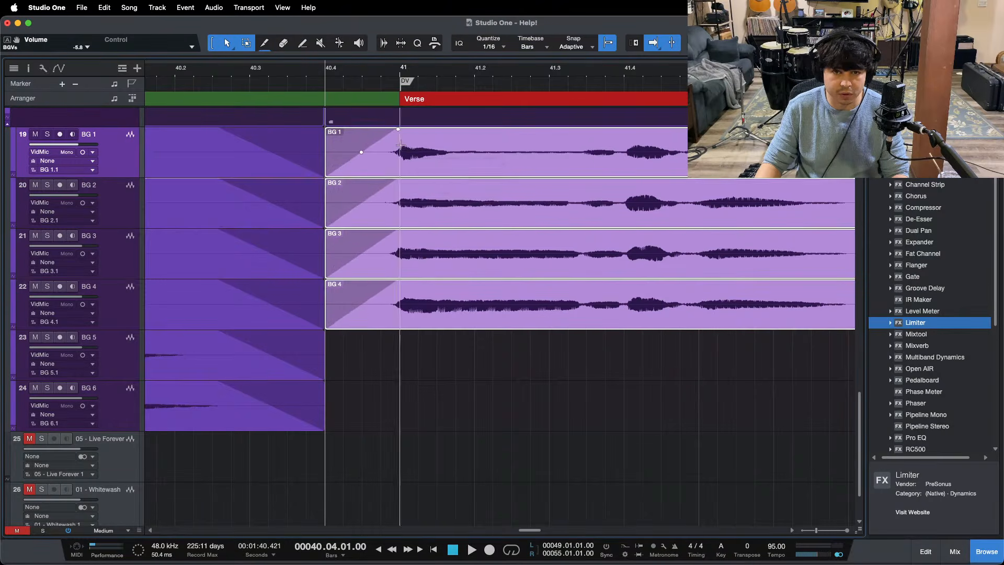
key("space")
left_click_drag(443, 72, 315, 54)
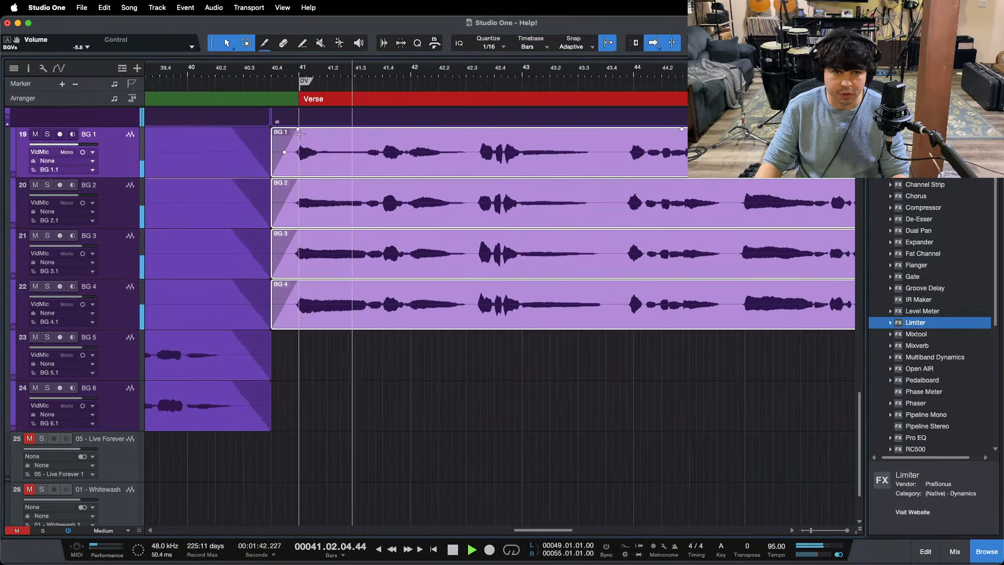
Step: Trim the start of the pasted BG 1 through BG 4 clips to just before bar 45 and fade them in up to bar 45
left_click_drag(298, 131, 739, 150)
key("f")
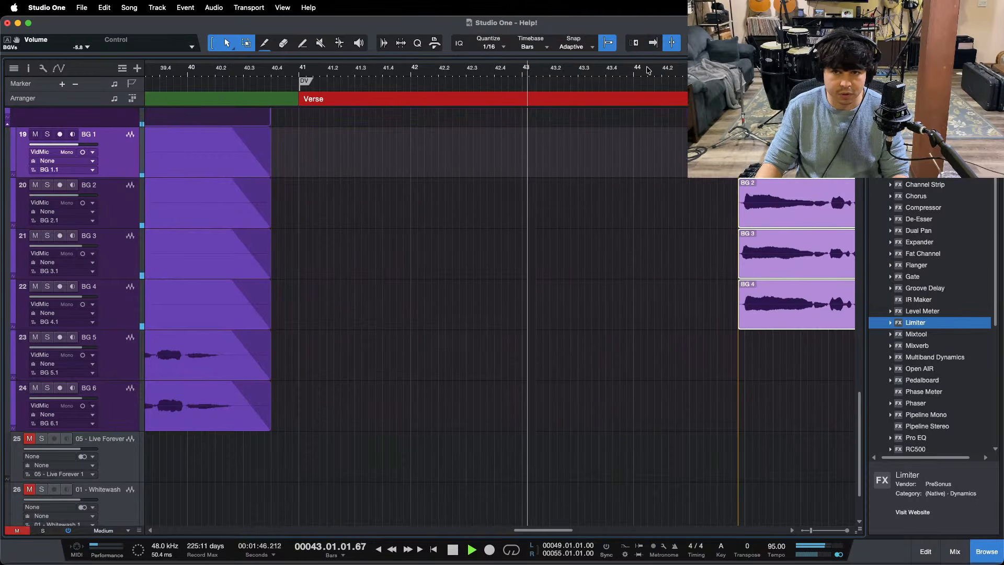
left_click_drag(731, 72, 312, 101)
left_click_drag(373, 131, 424, 134)
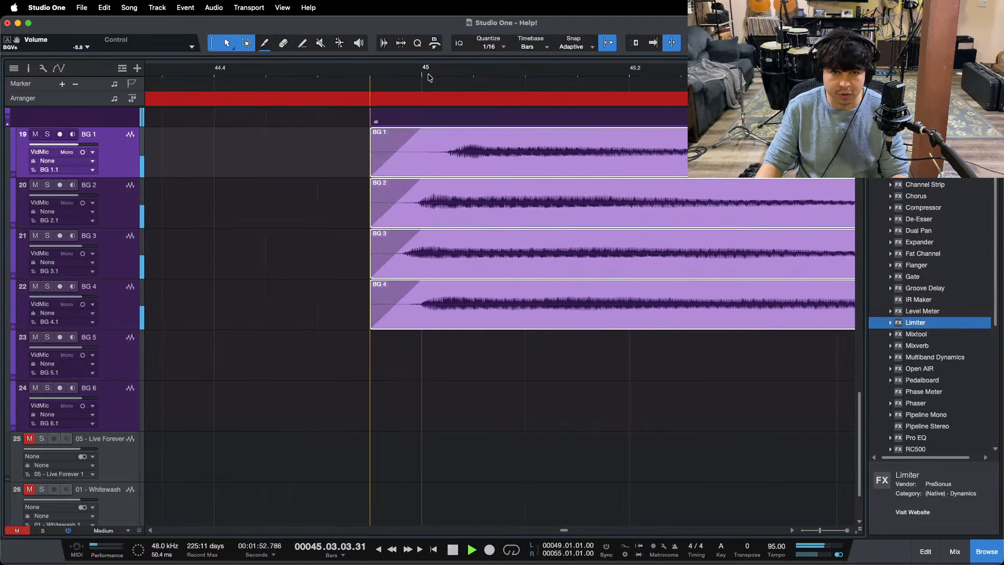
Step: Listen to the trimmed background vocals from bar 45 into the last chorus
left_click_drag(428, 78, 300, 63)
left_click_drag(597, 78, 351, 77)
left_click_drag(465, 392, 421, 380)
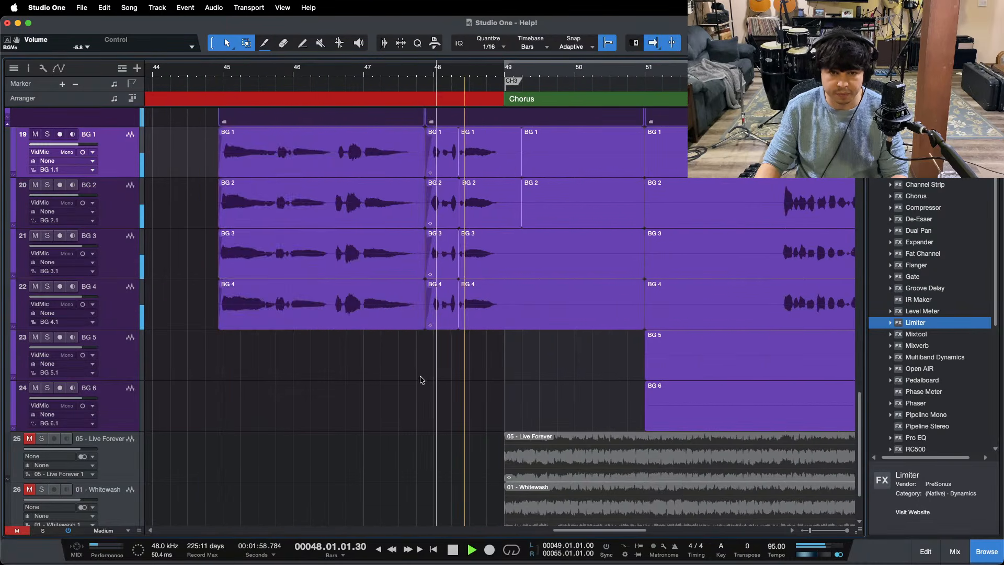
left_click_drag(491, 78, 487, 39)
scroll(670, 358, "up", 4)
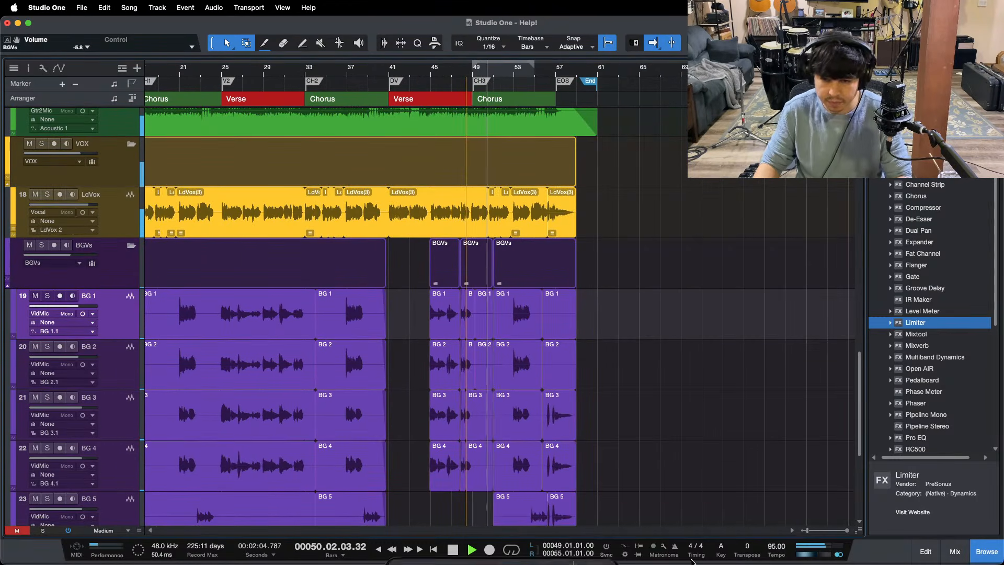
left_click(548, 542)
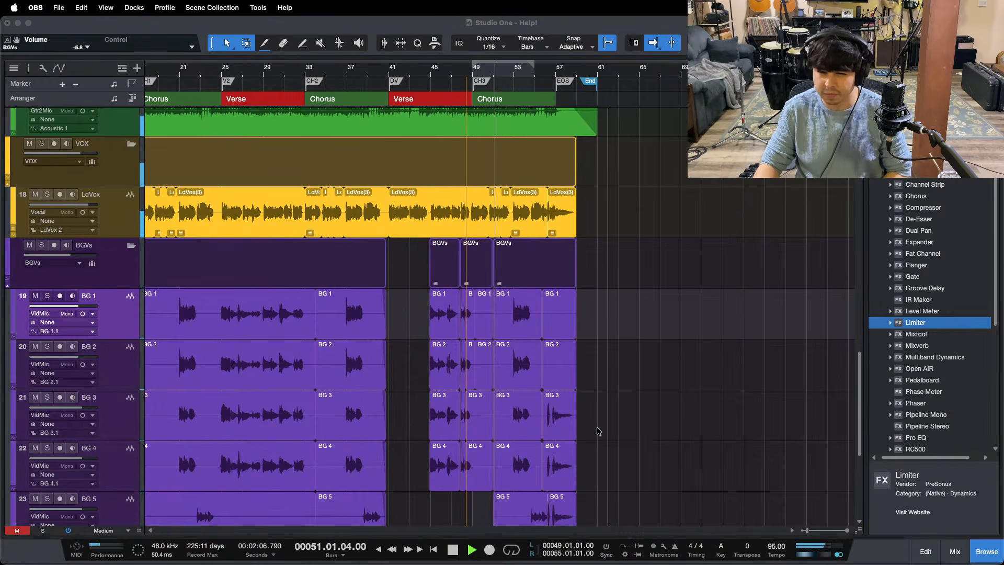
left_click(951, 509)
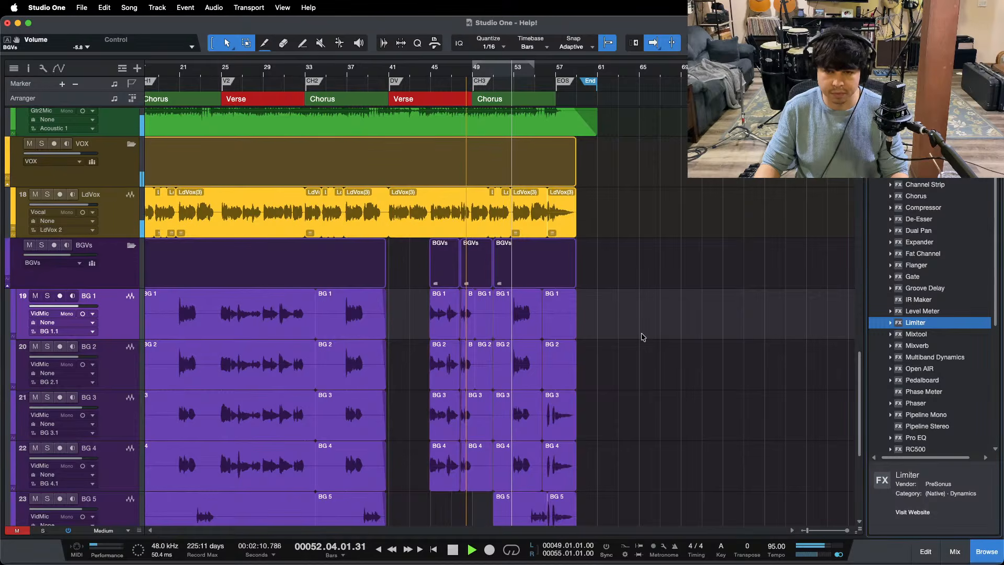
Step: Bring the whole arrangement into view and listen to the last chorus through to the ending
scroll(500, 111, "left", 5)
key("f")
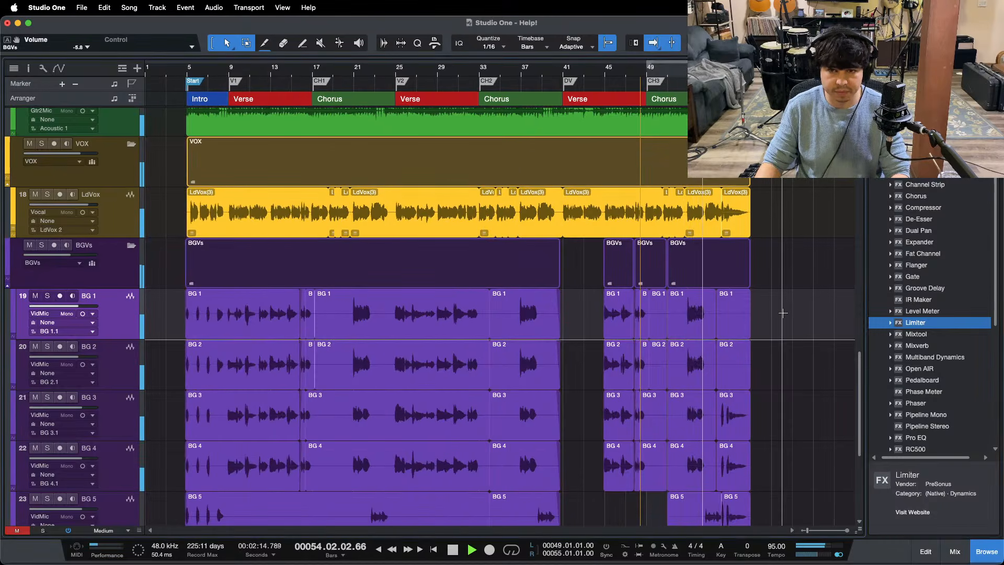
scroll(784, 310, "down", 5)
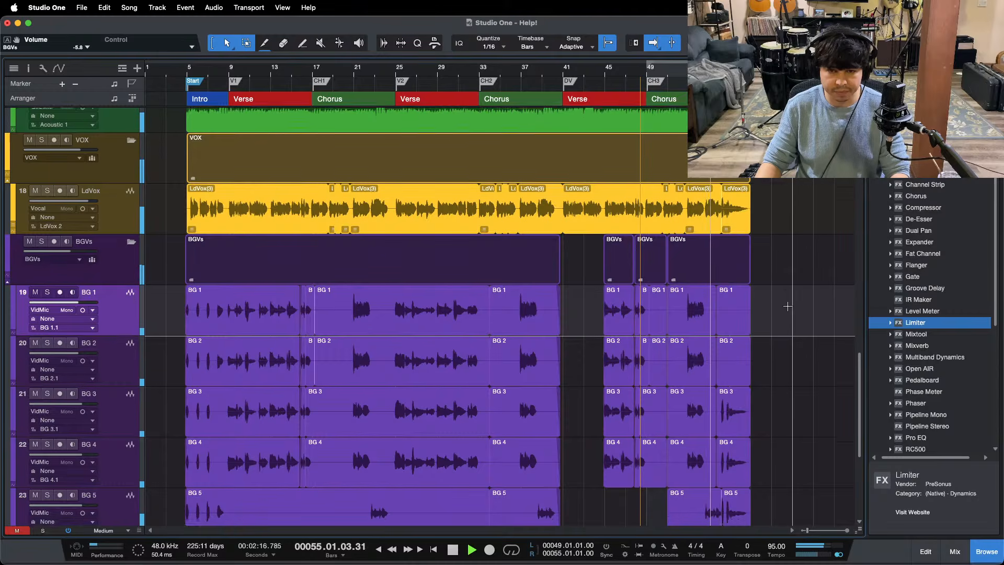
key("z")
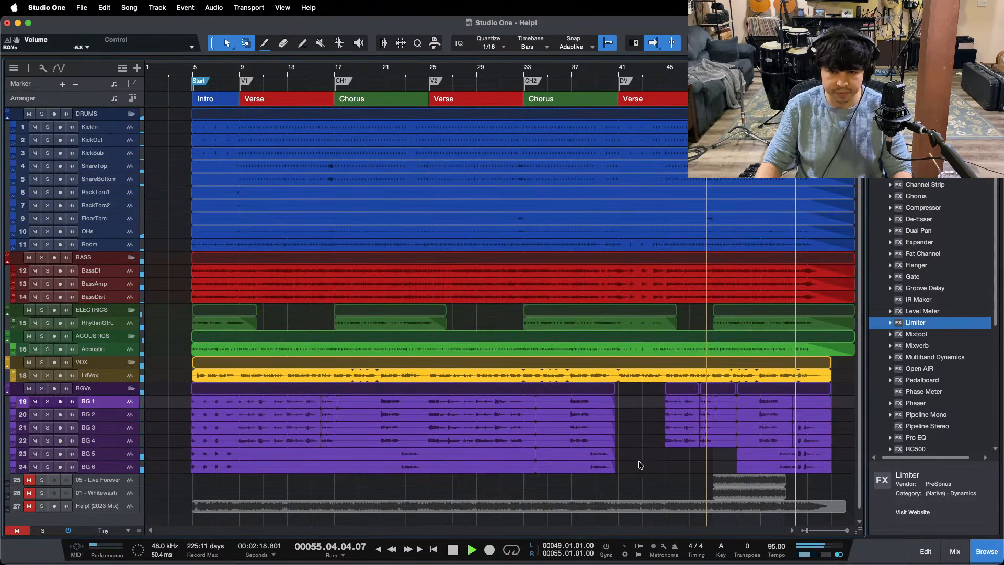
left_click(653, 43)
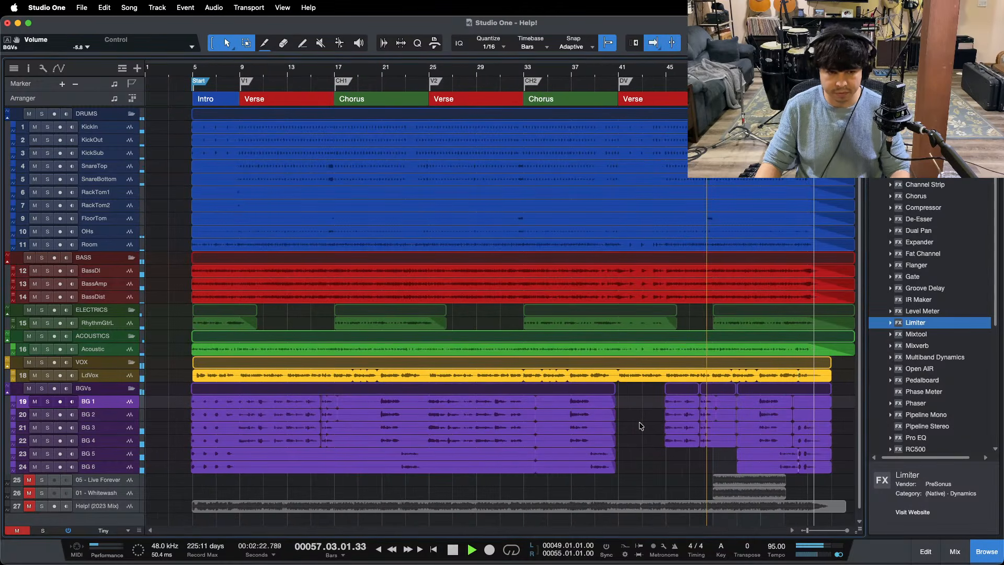
Step: Play the song from bar 5 and set the BGVs bus volume to -6.3 dB
left_click(194, 73)
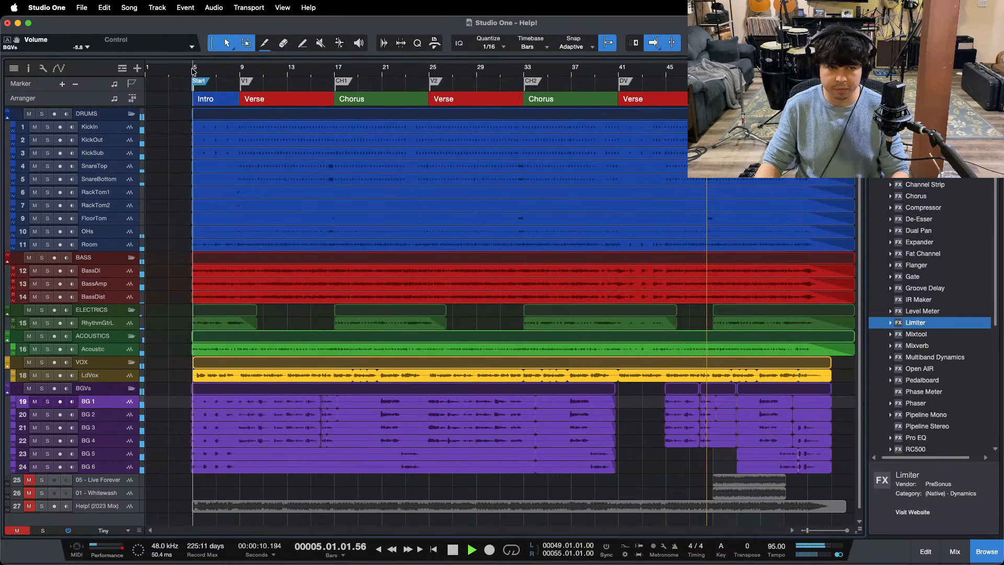
key("F3")
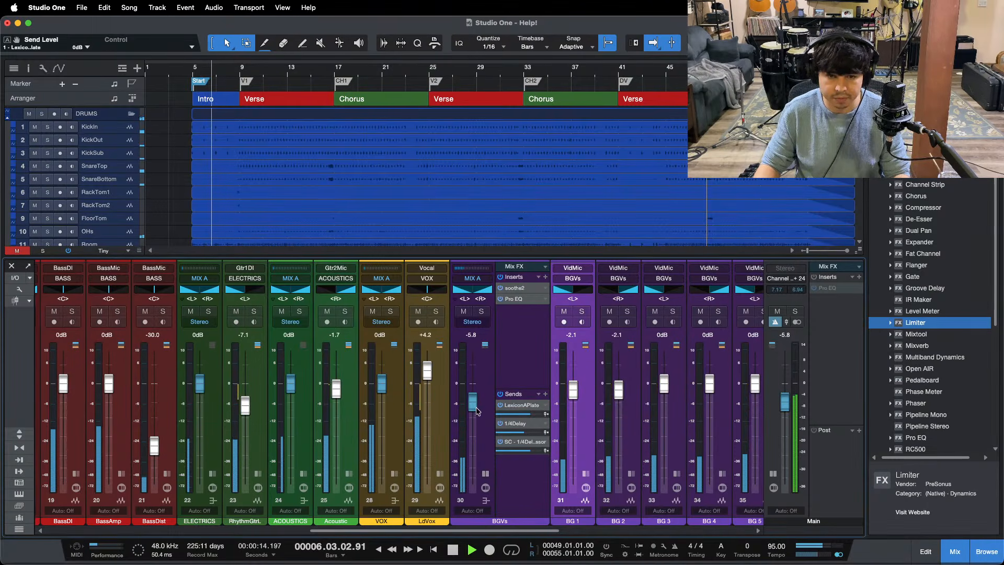
scroll(473, 407, "down", 1)
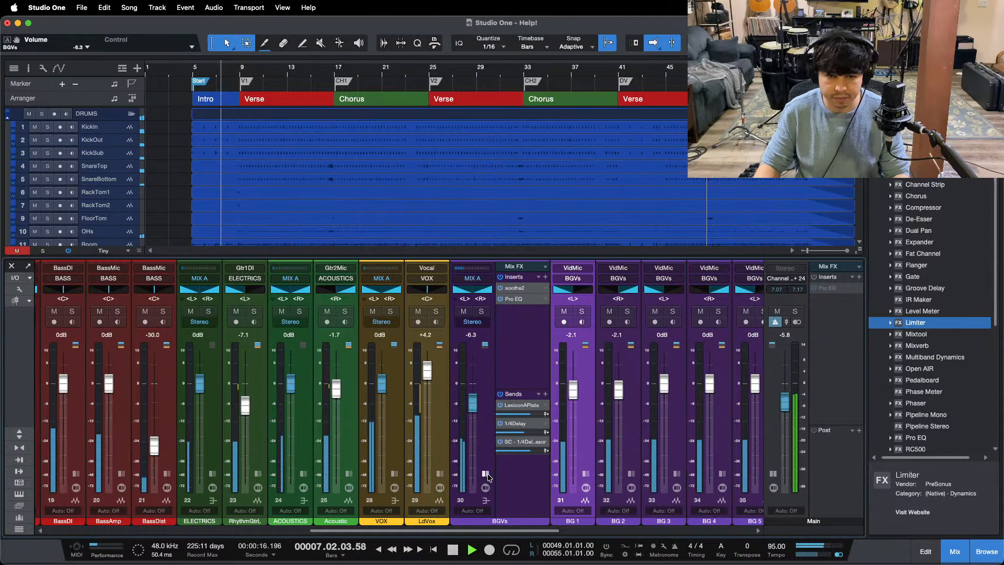
Step: Remove the 1/4Delay send and the 1/4Delay compressor sidechain send from the BGVs bus, and mute LdVox
right_click(505, 423)
left_click(521, 490)
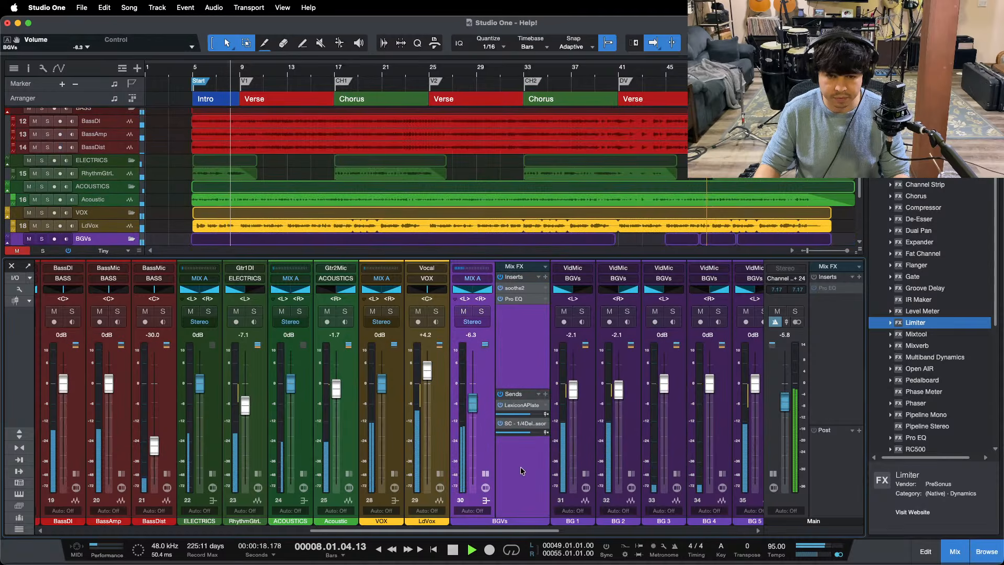
right_click(515, 429)
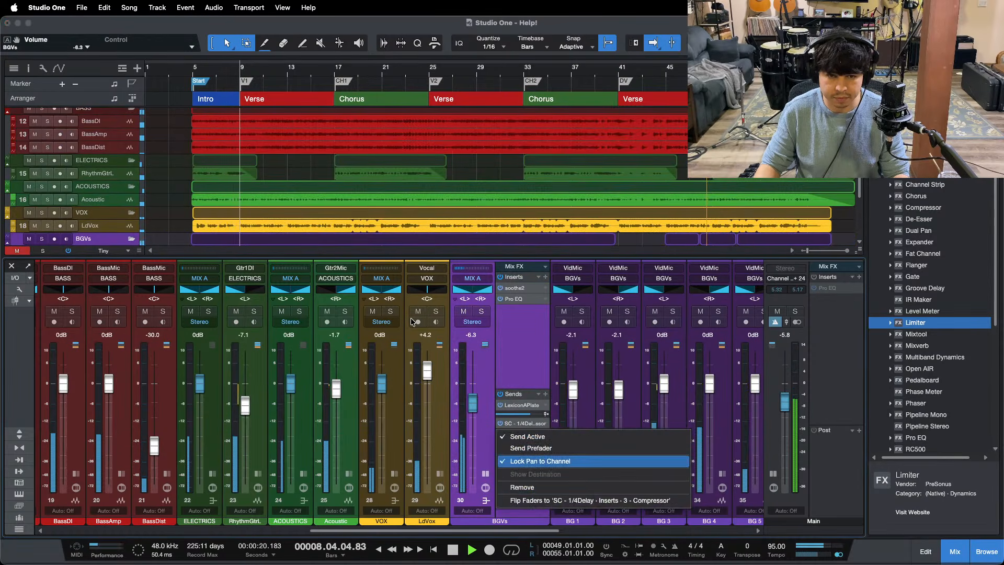
left_click(416, 317)
left_click(418, 313)
right_click(521, 425)
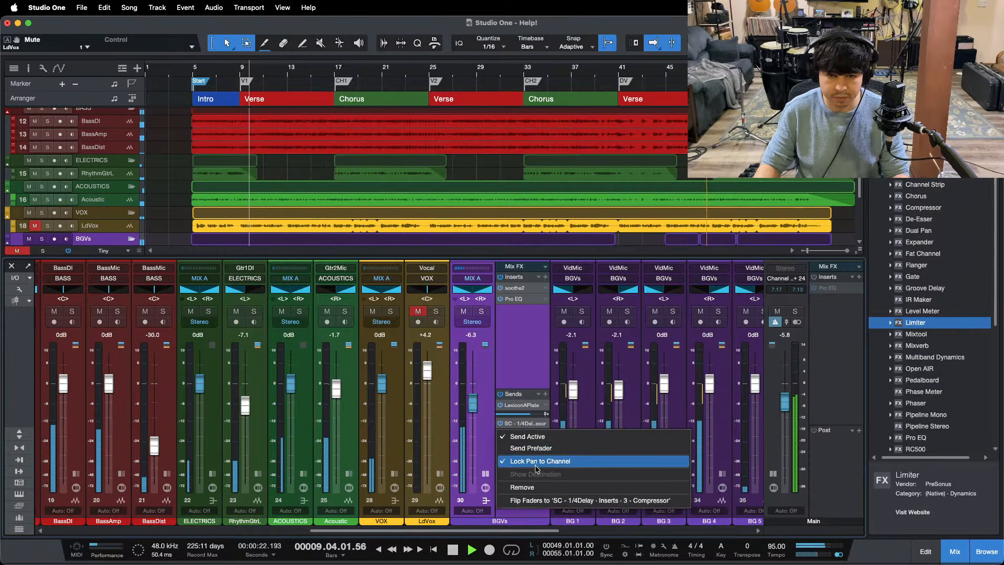
left_click(521, 489)
Step: Unmute LdVox and return to the full arrangement view
left_click_drag(465, 531, 533, 525)
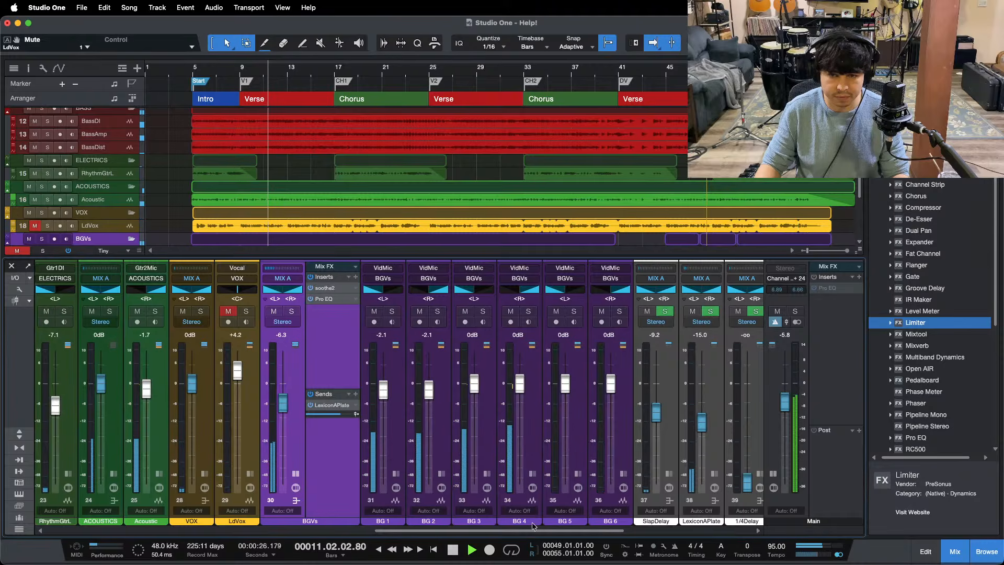
left_click(228, 311)
scroll(297, 474, "right", 2)
key("F3")
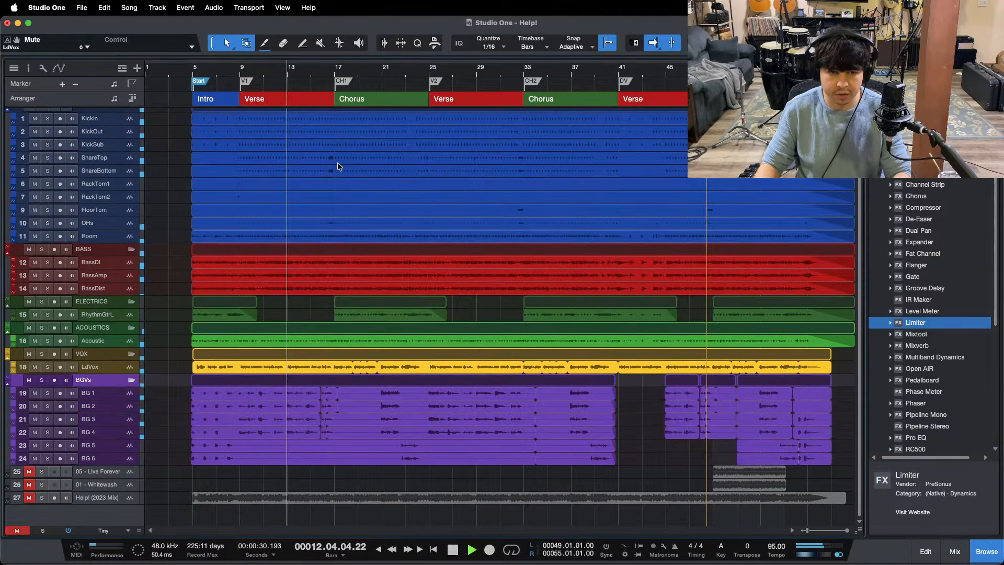
Step: Play the first chorus from bar 20 and check the BGVs bus level against the mix
left_click(375, 73)
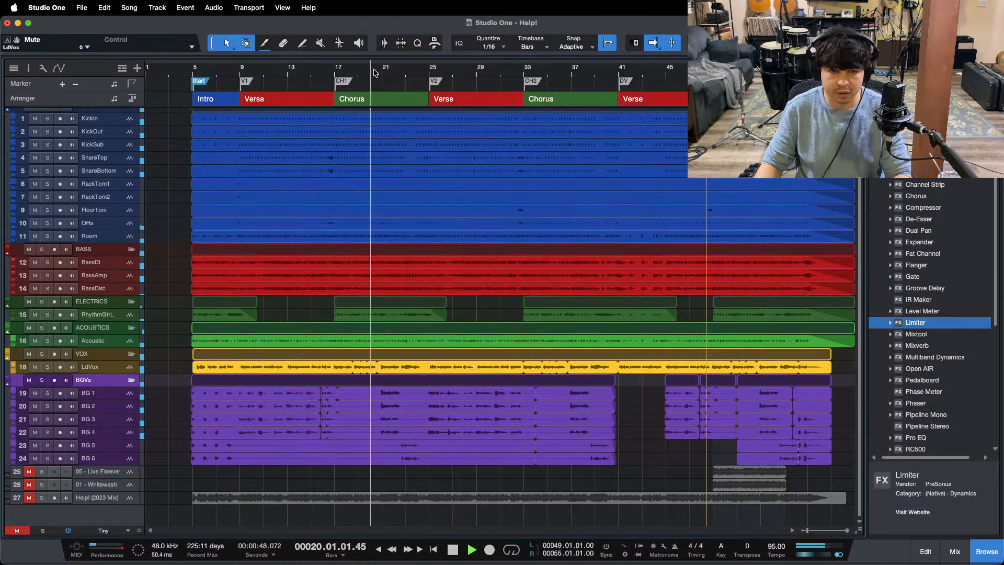
key("F3")
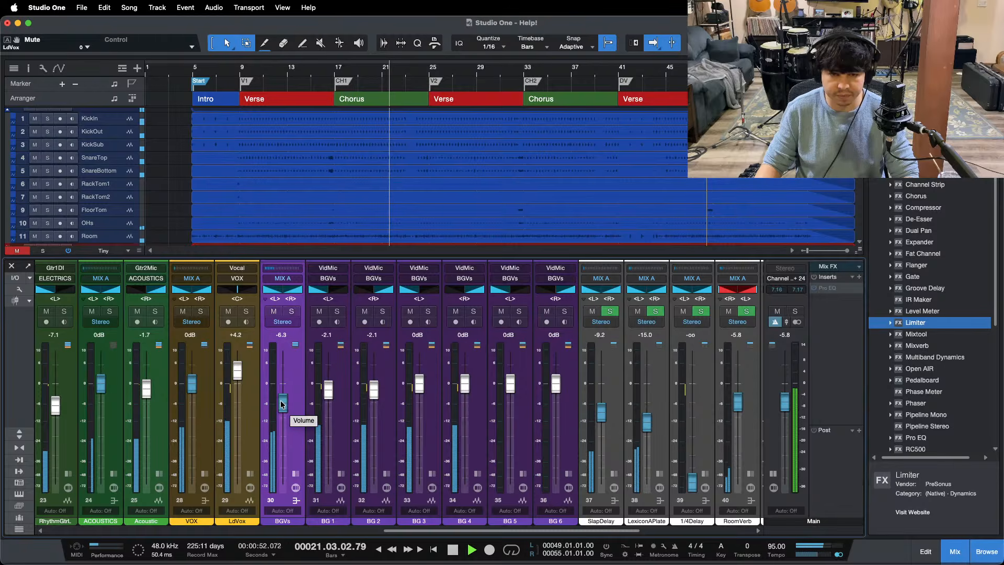
left_click_drag(281, 404, 281, 403)
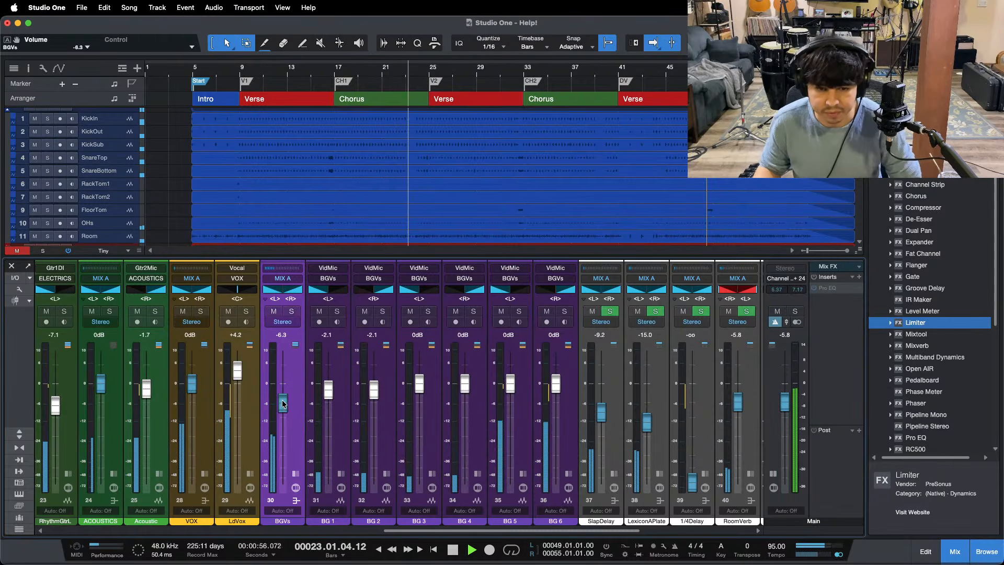
key("F3")
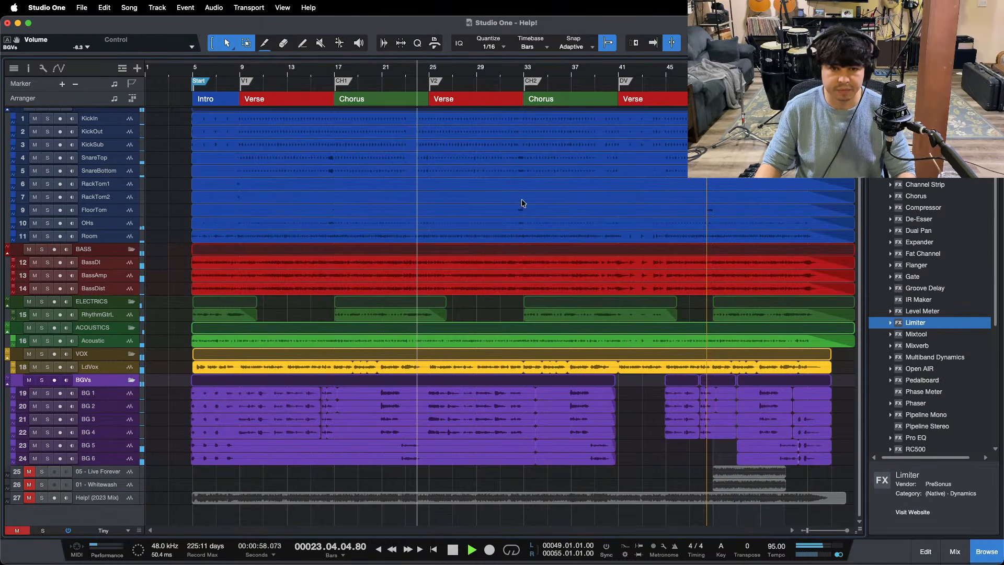
Step: Save the song with the loop range set to the first verse, bars 9 to 17, and mute the BGVs bus and LdVox
double_click(288, 86)
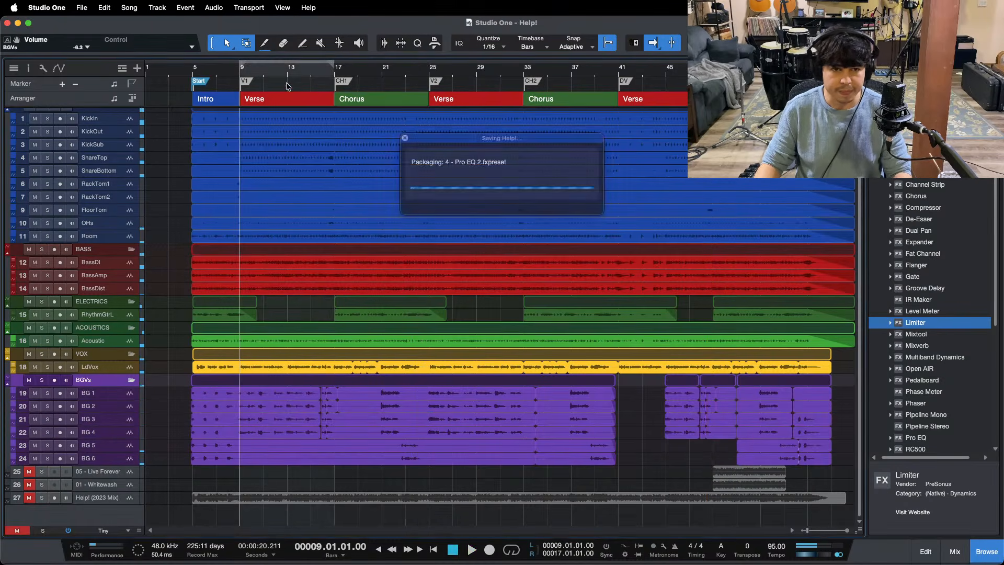
key("F3")
left_click(277, 312)
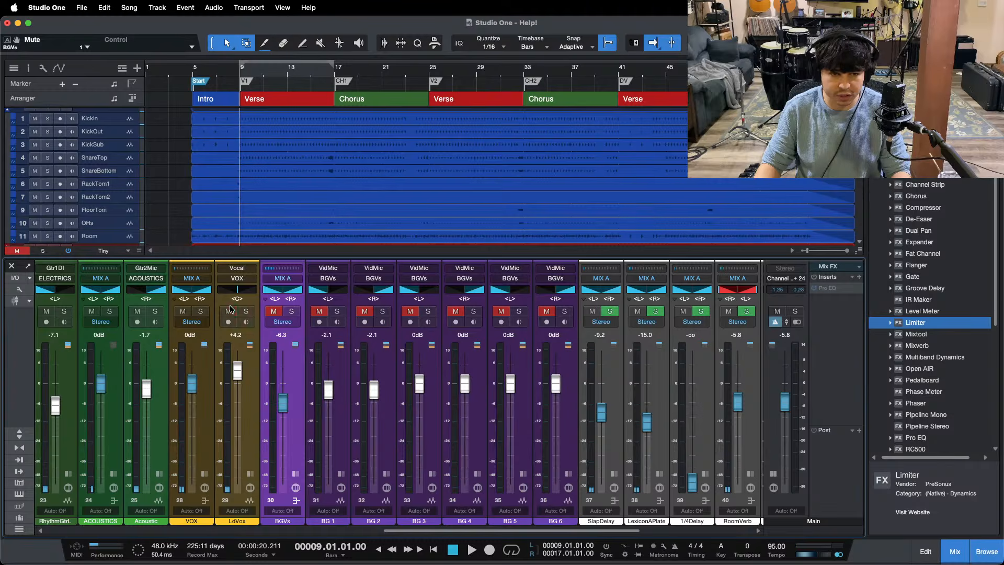
left_click(230, 311)
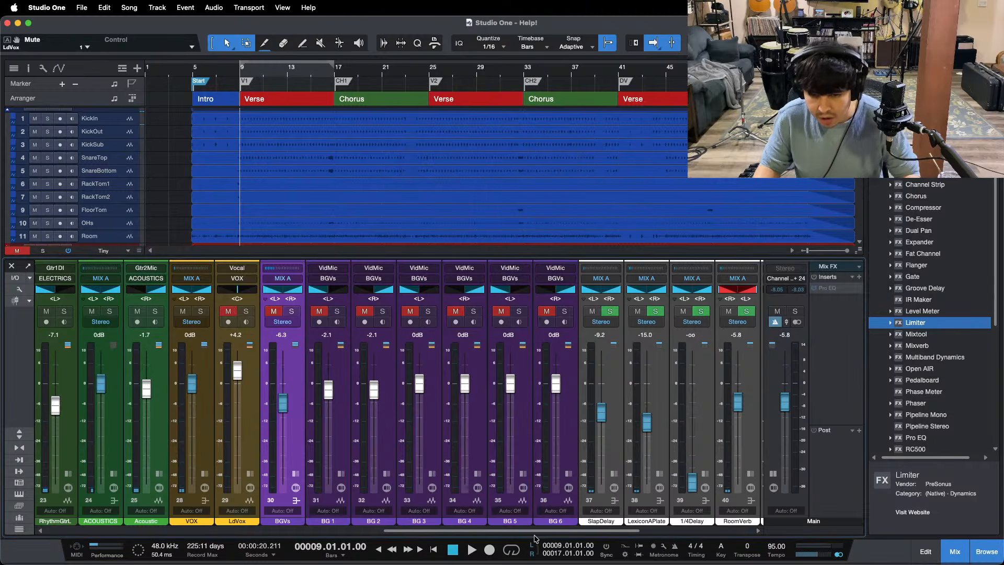
Step: Play from bar 9 and raise the SunPlate reverb channel to -8.3 dB
left_click_drag(512, 532, 107, 496)
key("space")
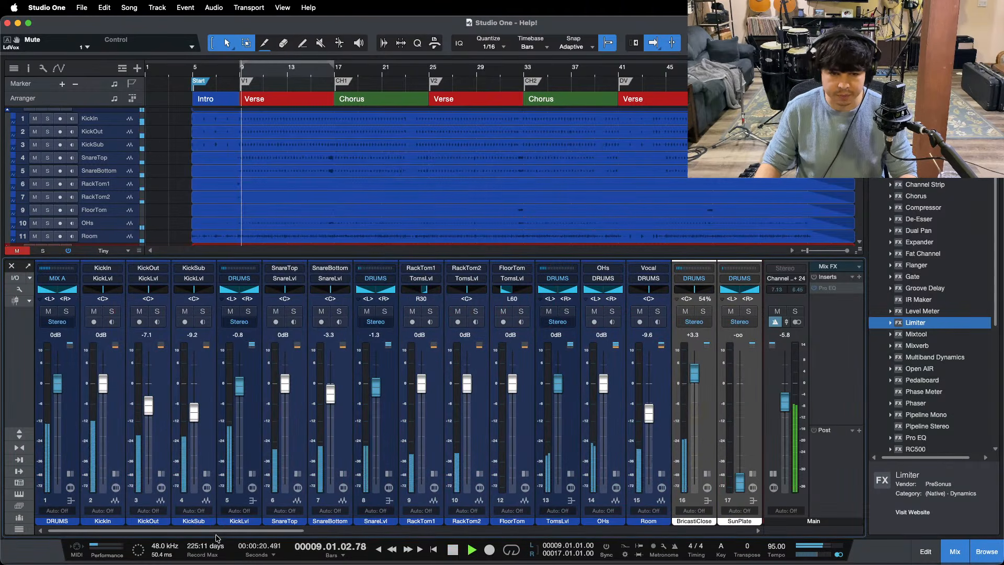
scroll(340, 518, "right", 5)
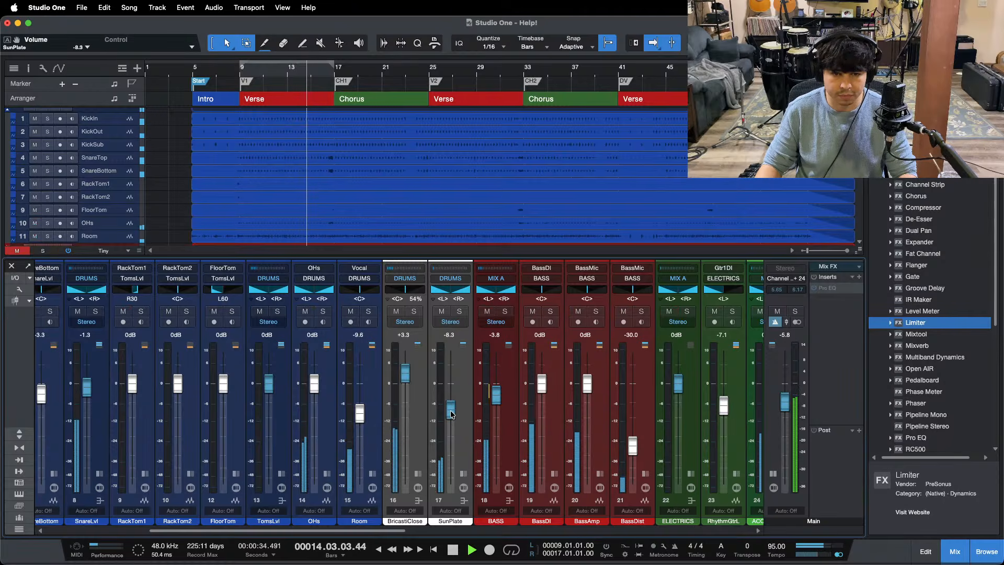
scroll(318, 522, "left", 5)
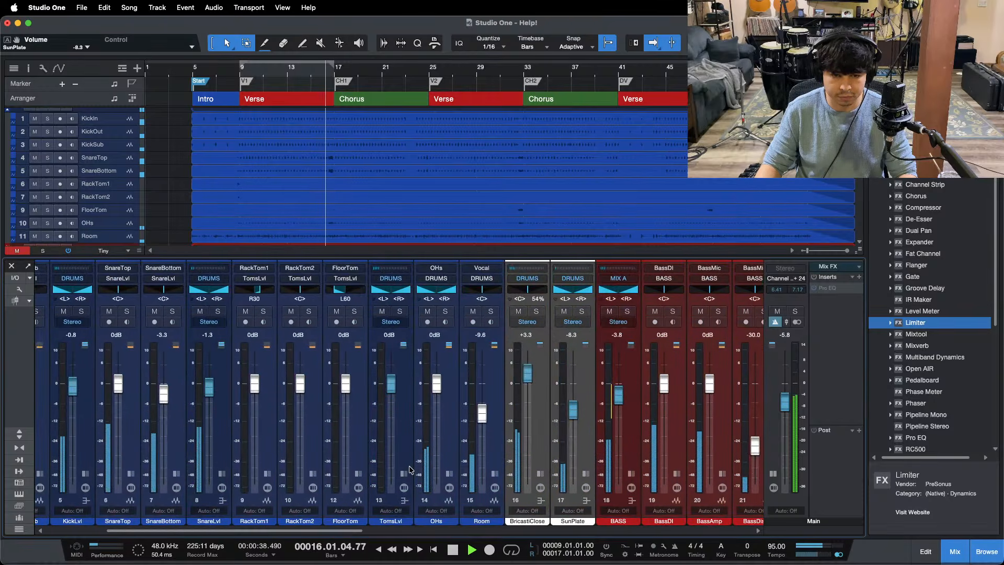
Step: Copy the SunPlate send from SnareLvl to TomsLvl, close the Open AIR window, and hide the mixer
left_click(404, 474)
left_click(222, 475)
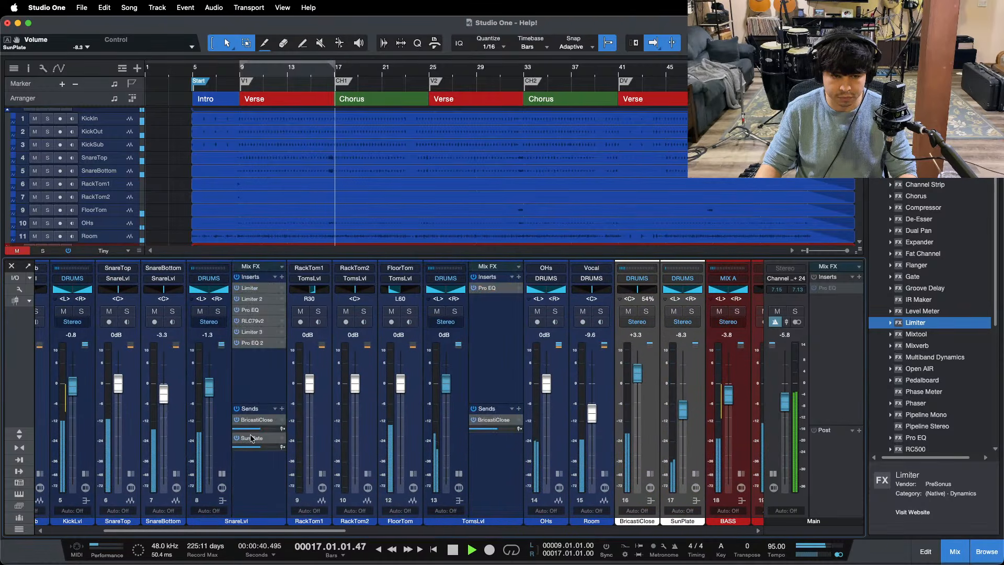
left_click_drag(401, 453, 454, 481)
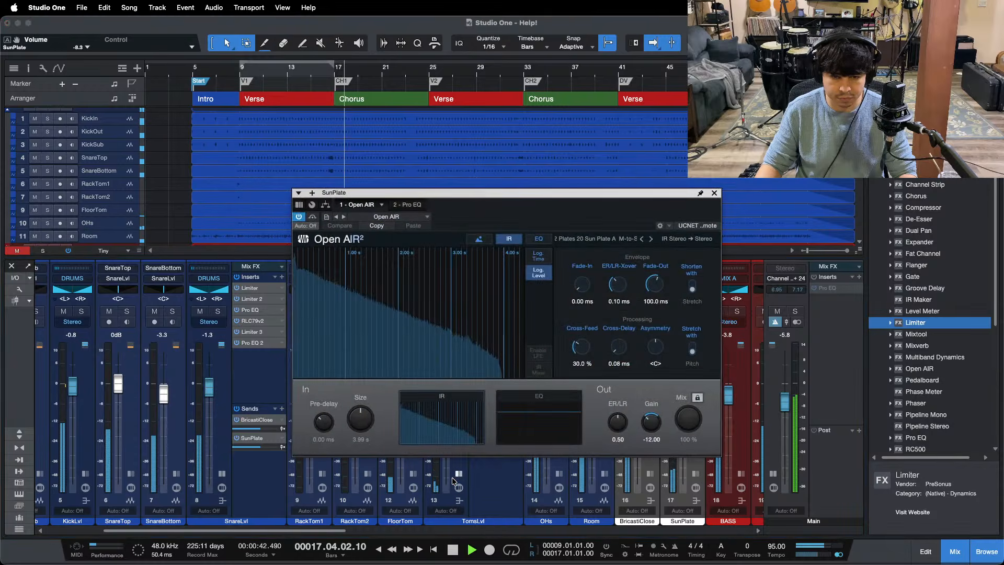
left_click(714, 193)
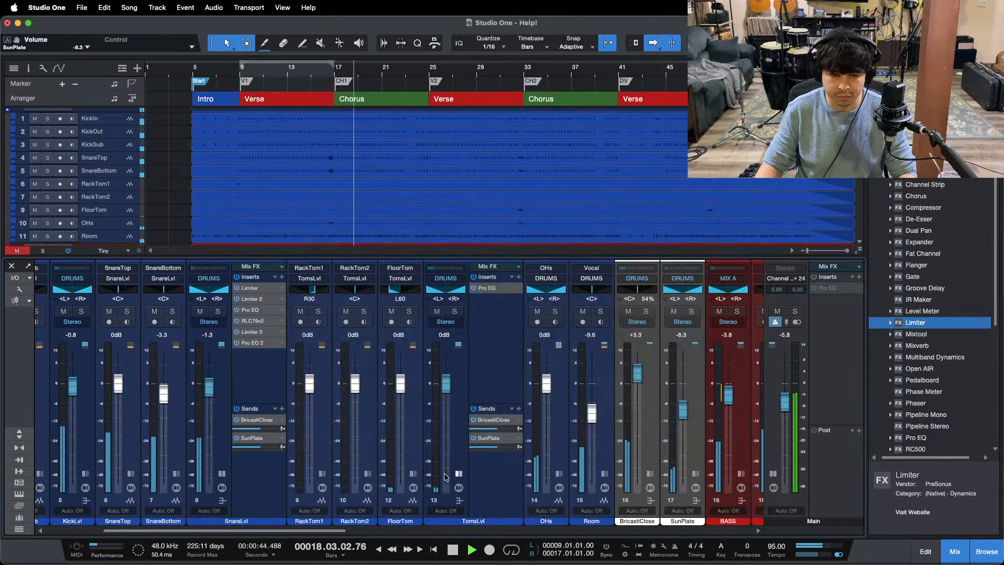
left_click(459, 474)
key("F3")
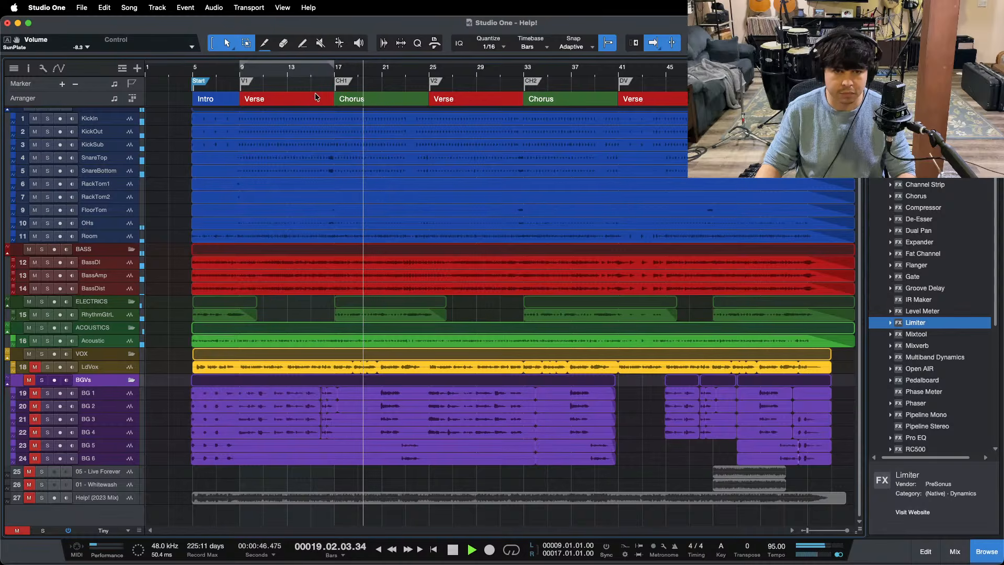
Step: Play from about bar 8, unmute the LdVox channel and the BGVs bus, and hide the mixer
left_click(229, 73)
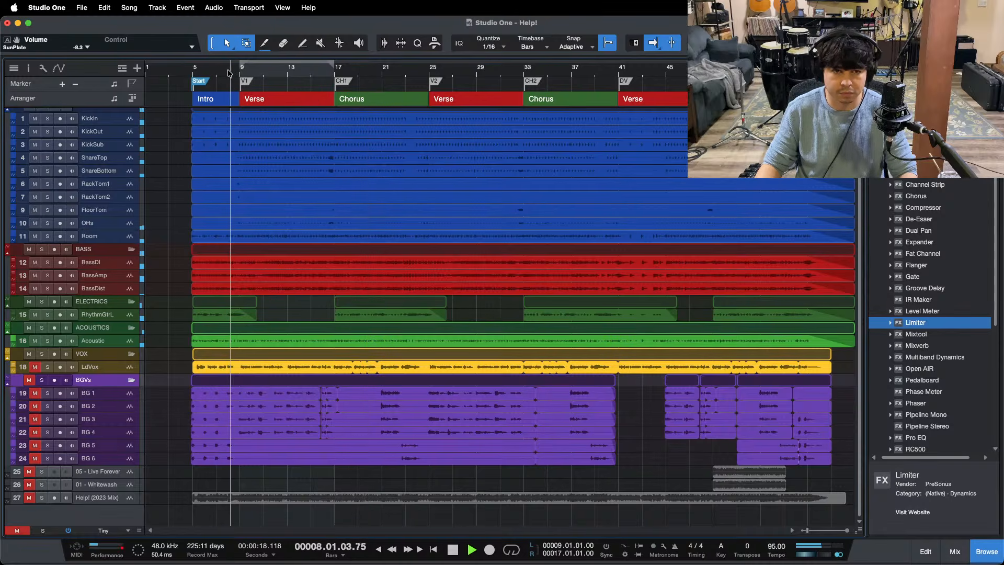
key("F3")
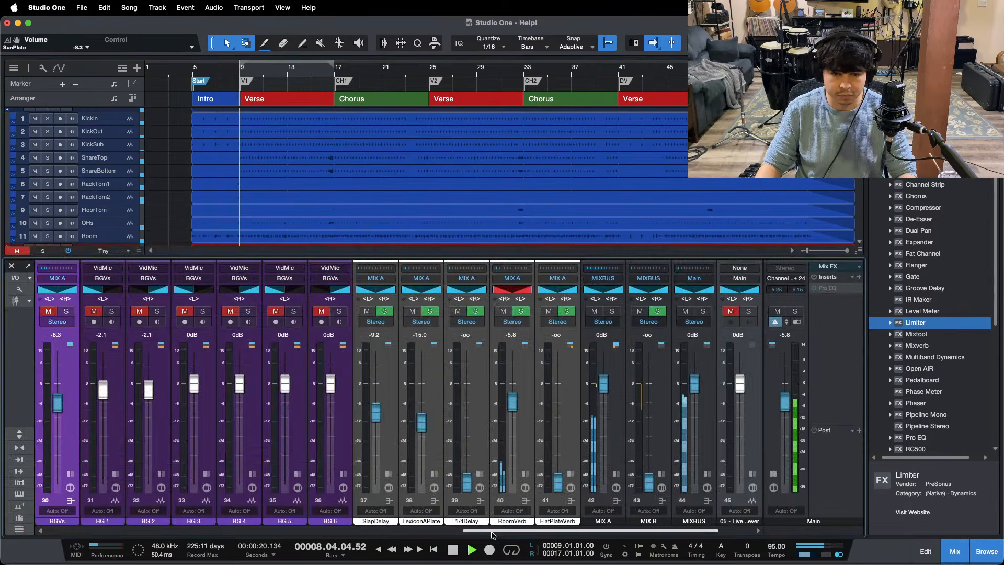
left_click_drag(515, 530, 432, 281)
left_click(382, 311)
left_click(428, 311)
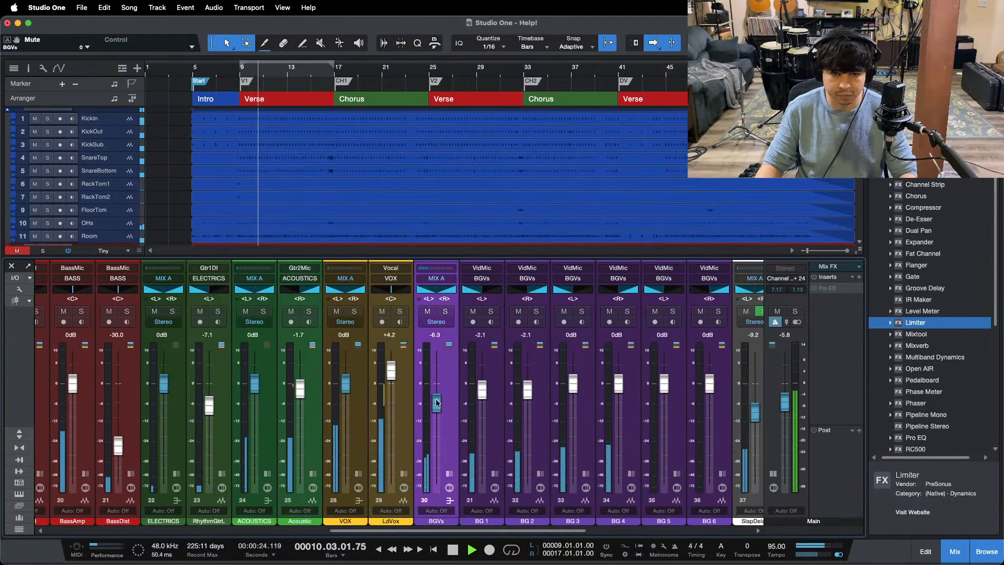
key("F3")
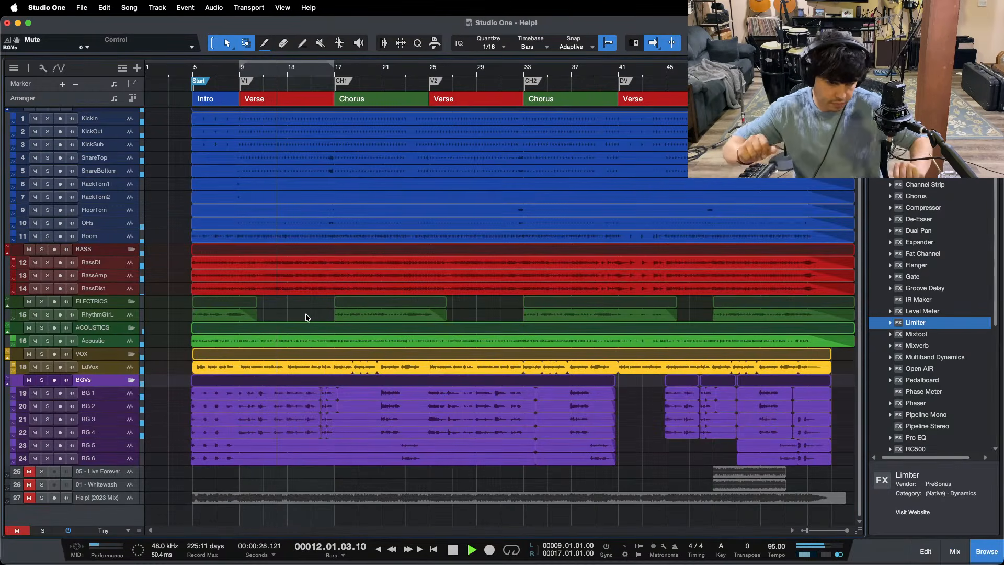
mouse_move(617, 557)
left_click(548, 540)
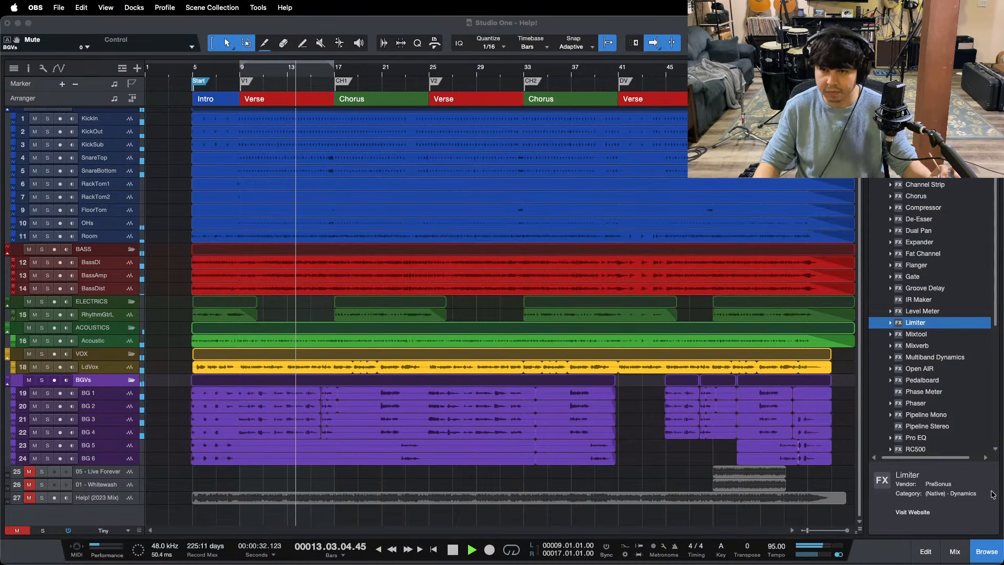
left_click(955, 512)
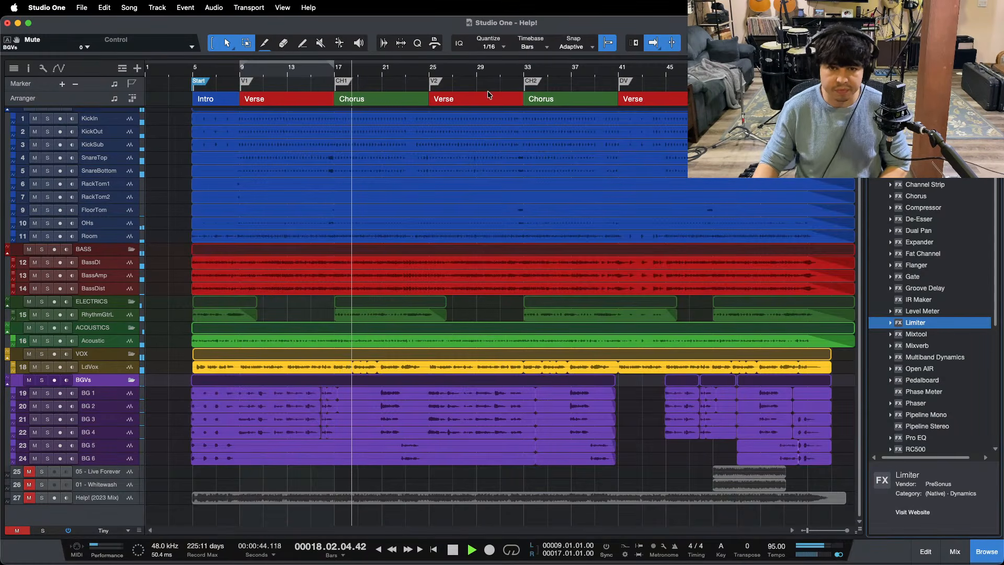
Step: Play the fill before the second chorus, raise the FloorTom channel to +1.2 dB, and save the song
left_click(513, 72)
key("F3")
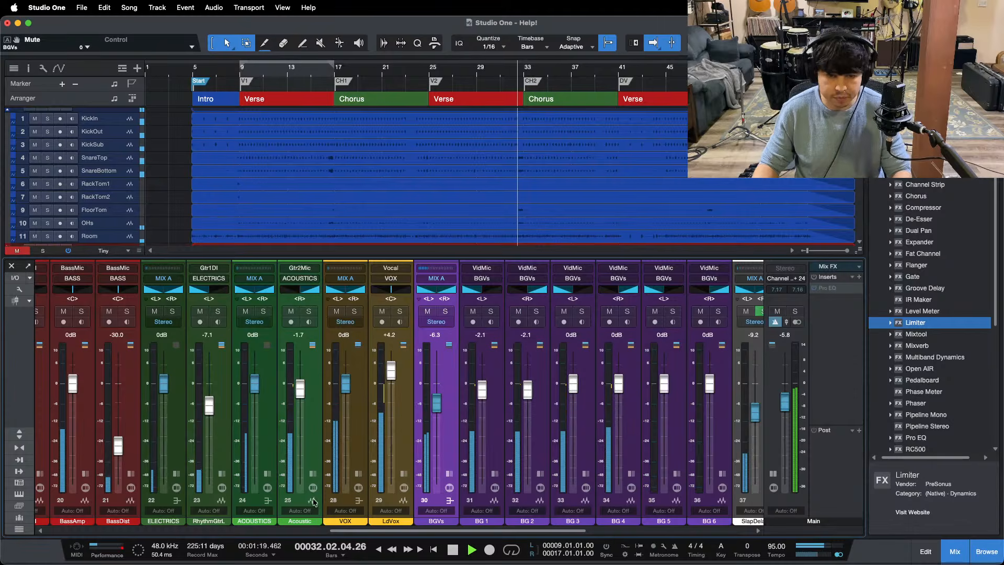
scroll(382, 411, "left", 15)
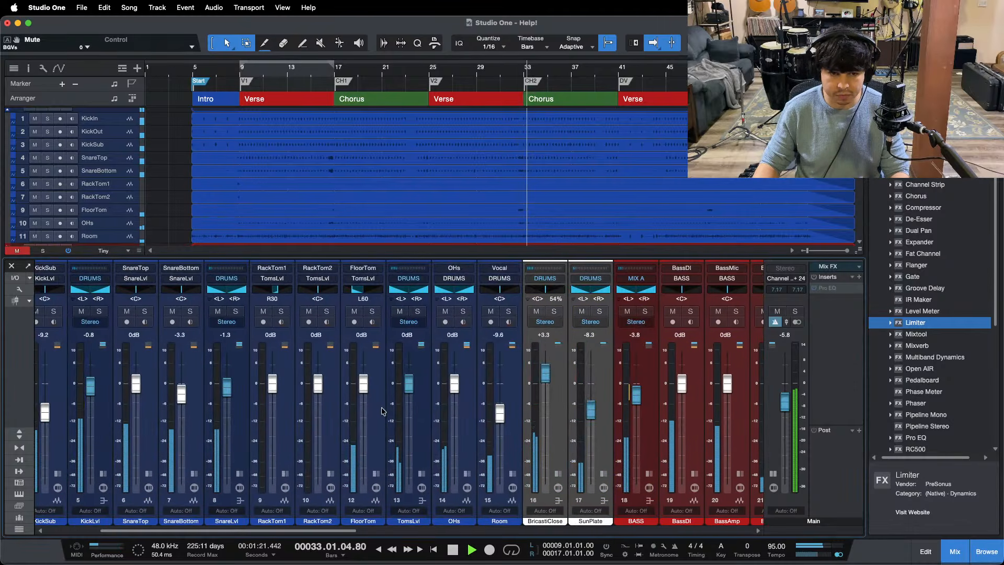
left_click_drag(364, 385, 362, 382)
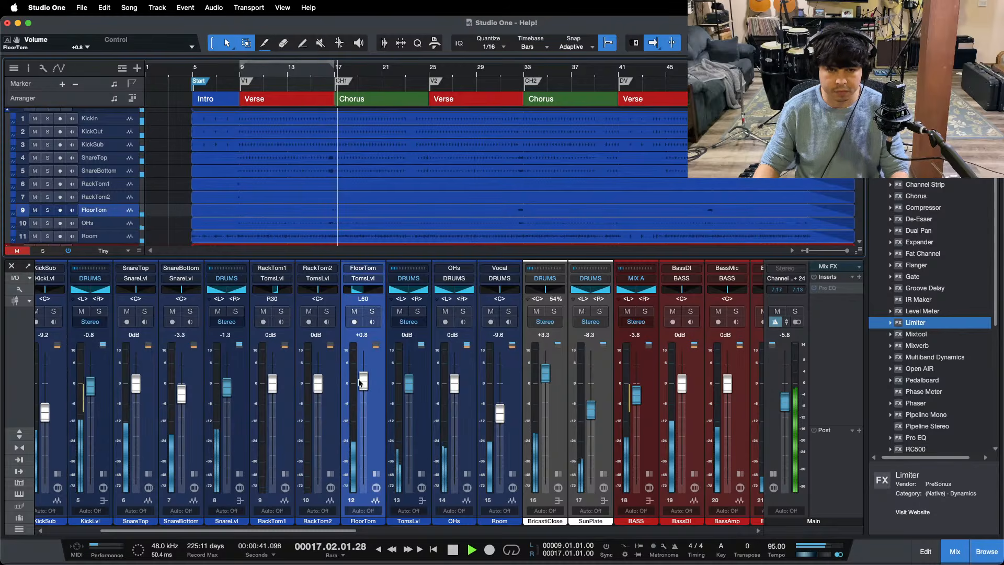
left_click_drag(363, 382, 363, 381)
key("super+s")
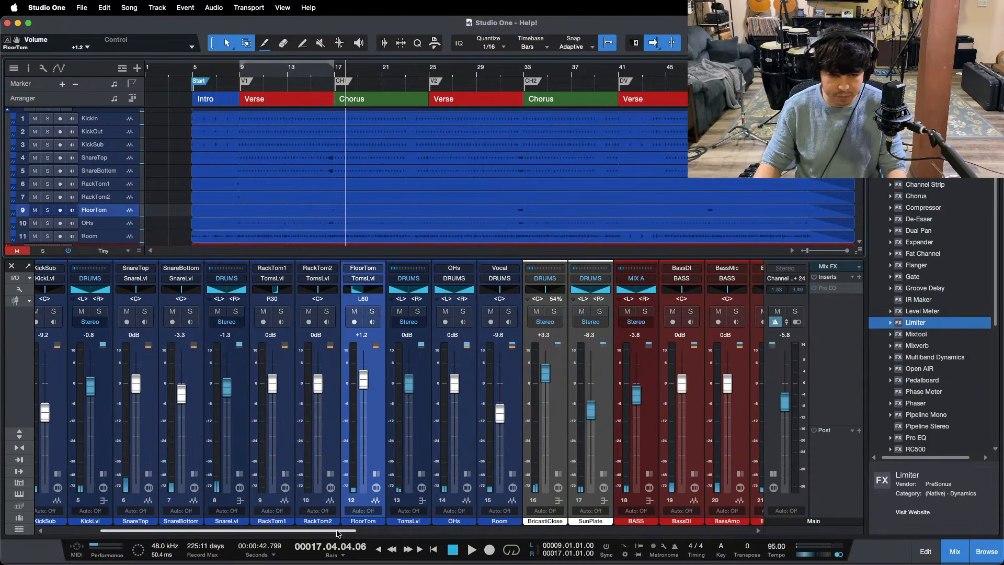
Step: Try raising the BassDist channel to -27.5 dB in the first verse, and return it to -30.0 dB
left_click_drag(337, 532, 759, 524)
scroll(555, 518, "left", 10)
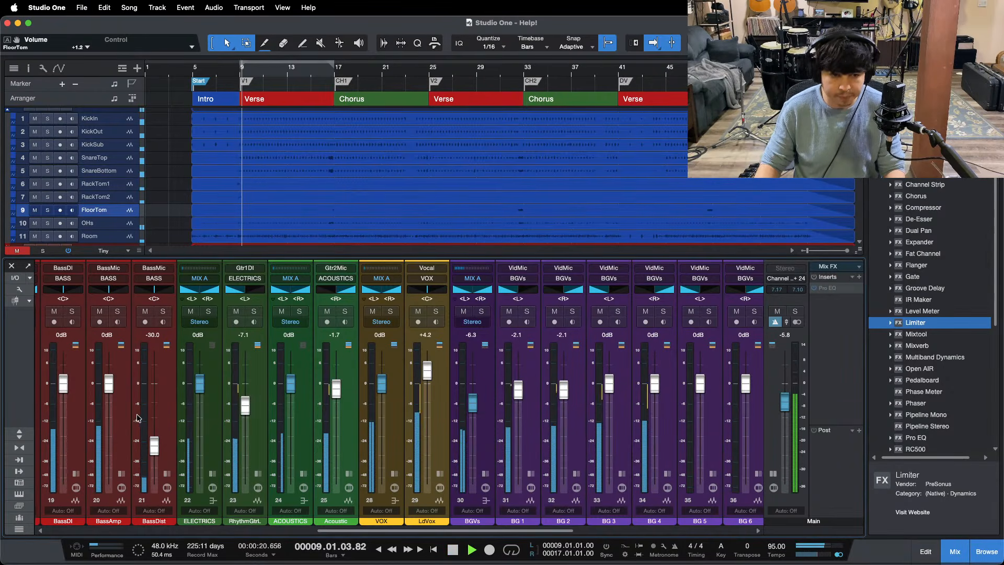
left_click_drag(155, 447, 155, 444)
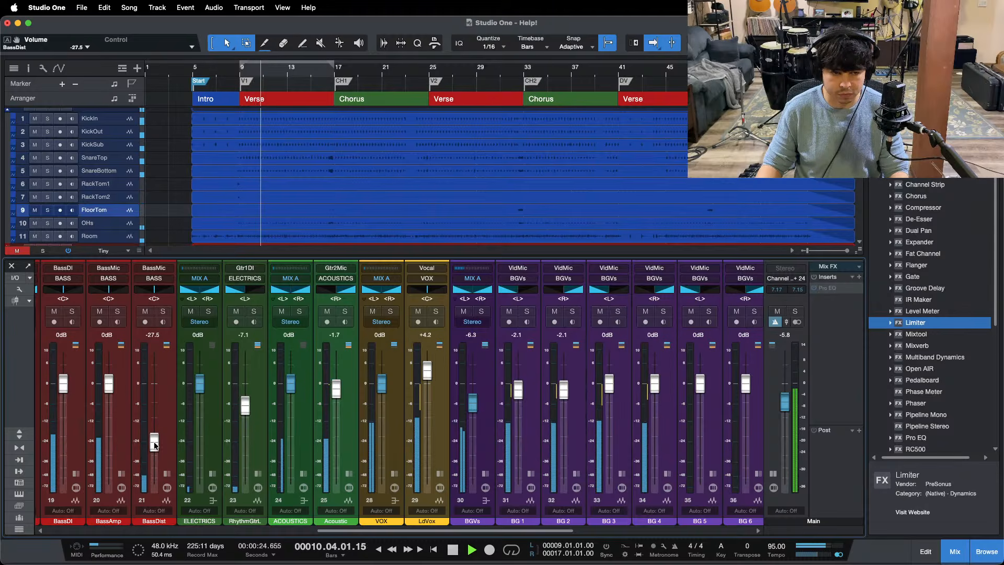
left_click_drag(155, 444, 155, 446)
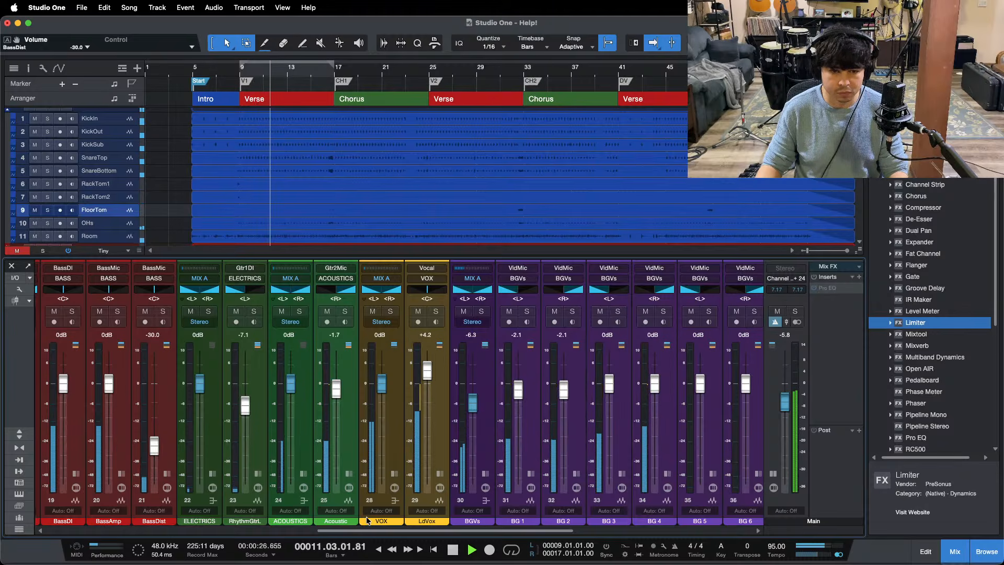
Step: Raise the RoomVerb channel to -5.4 dB
left_click_drag(356, 530, 534, 532)
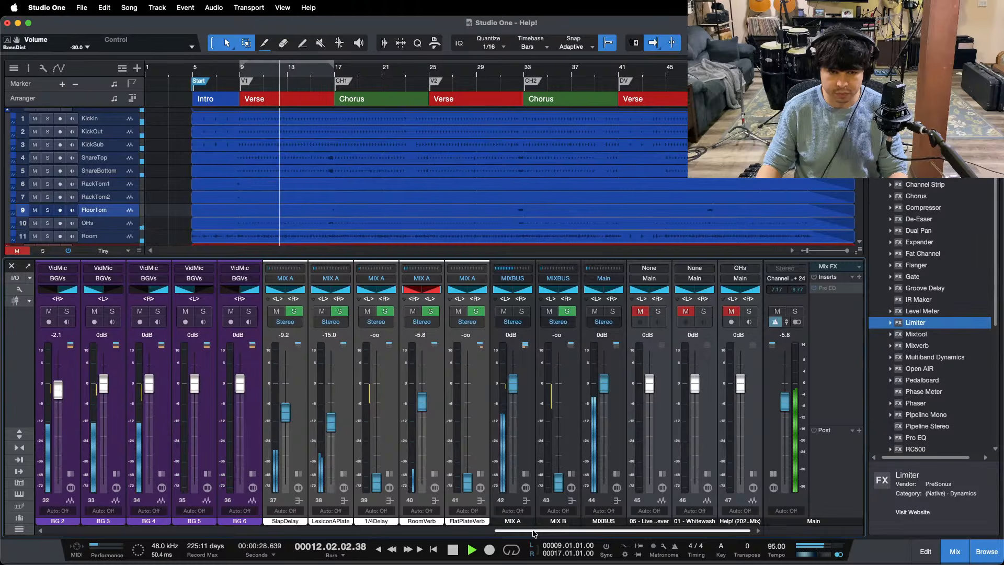
left_click_drag(422, 404, 422, 402)
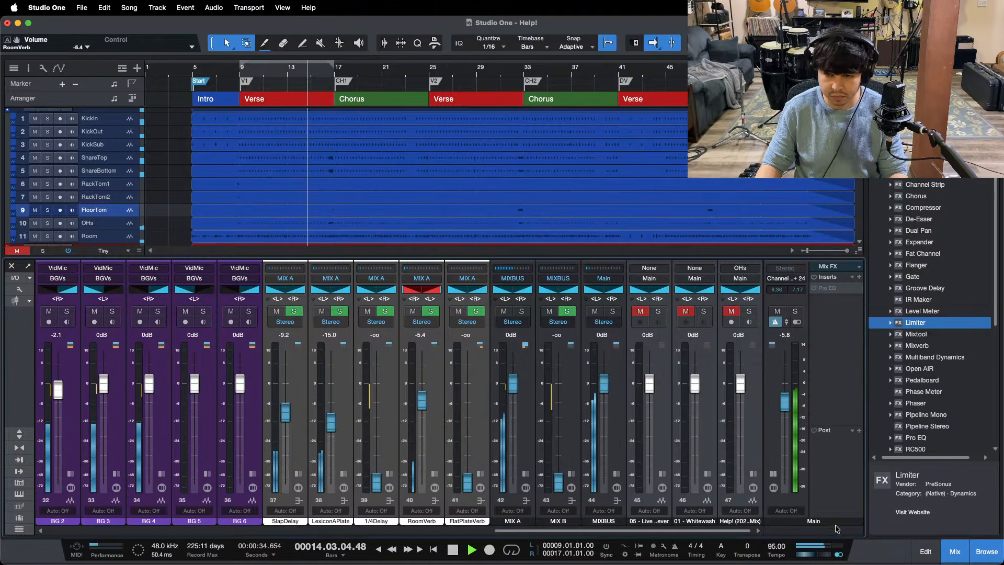
Step: Insert a Limiter after Tape on the MIX A bus with True Peak off, Soft Clip on and a -5.00 dB ceiling
left_click(525, 475)
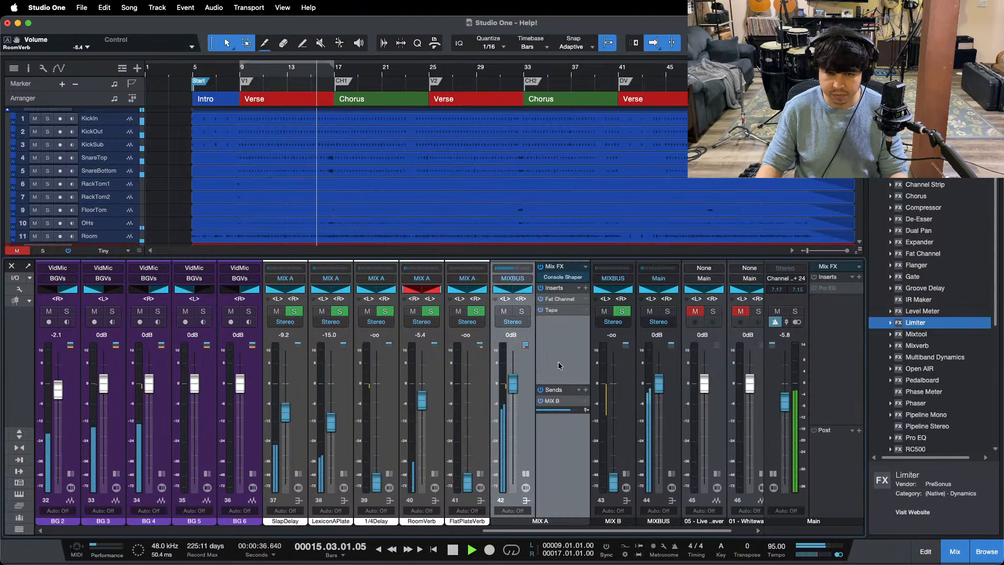
left_click_drag(926, 323, 577, 345)
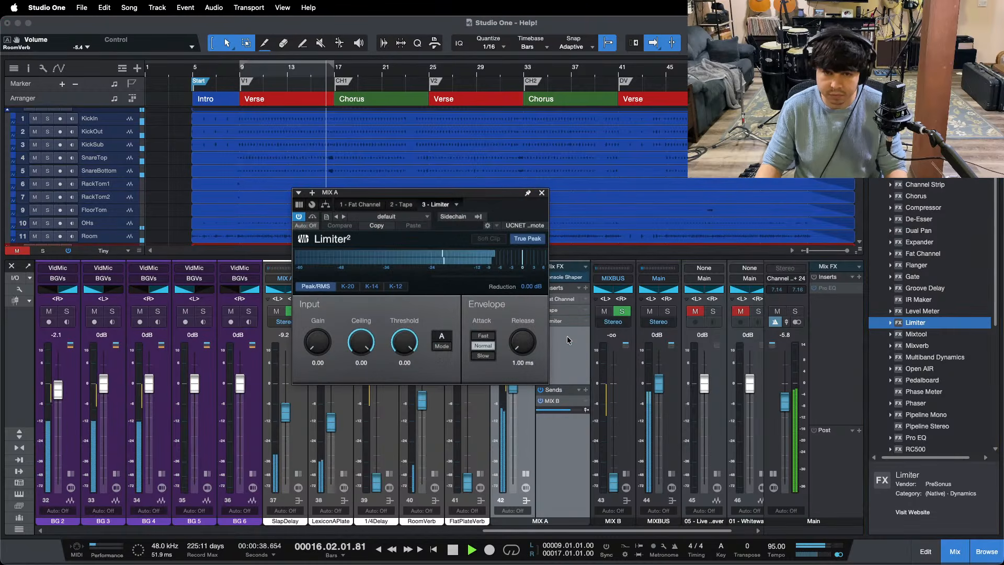
left_click(522, 240)
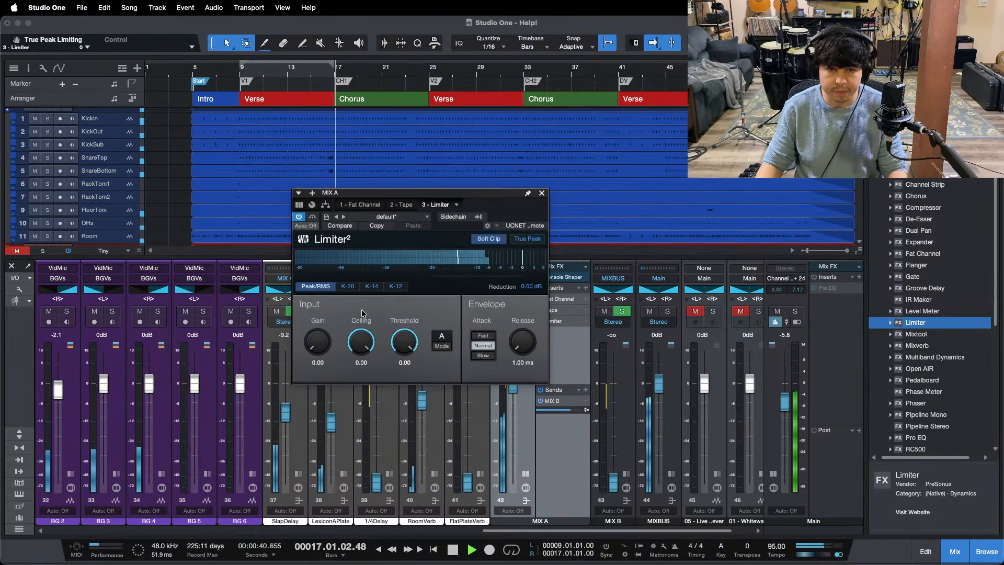
double_click(361, 364)
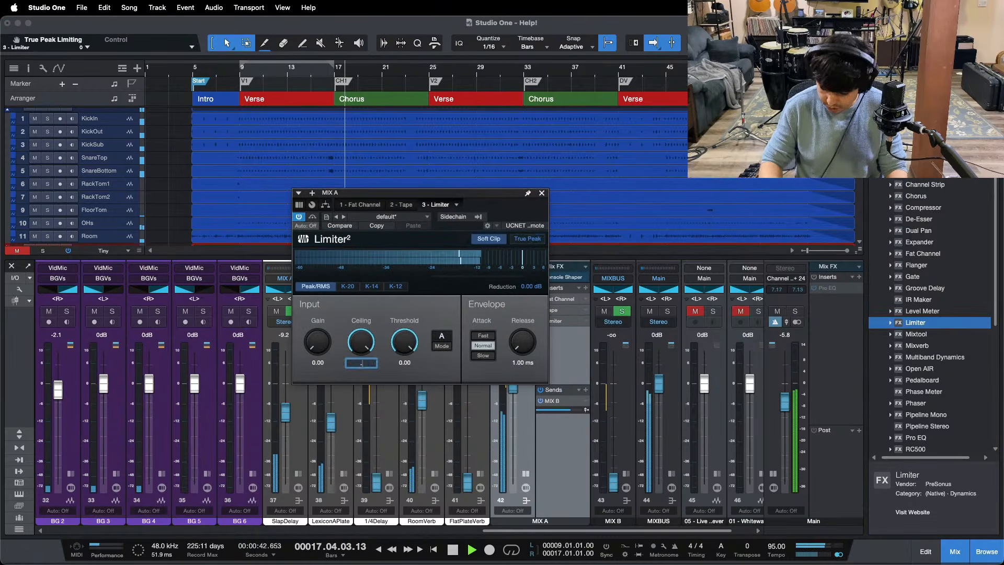
key("Return")
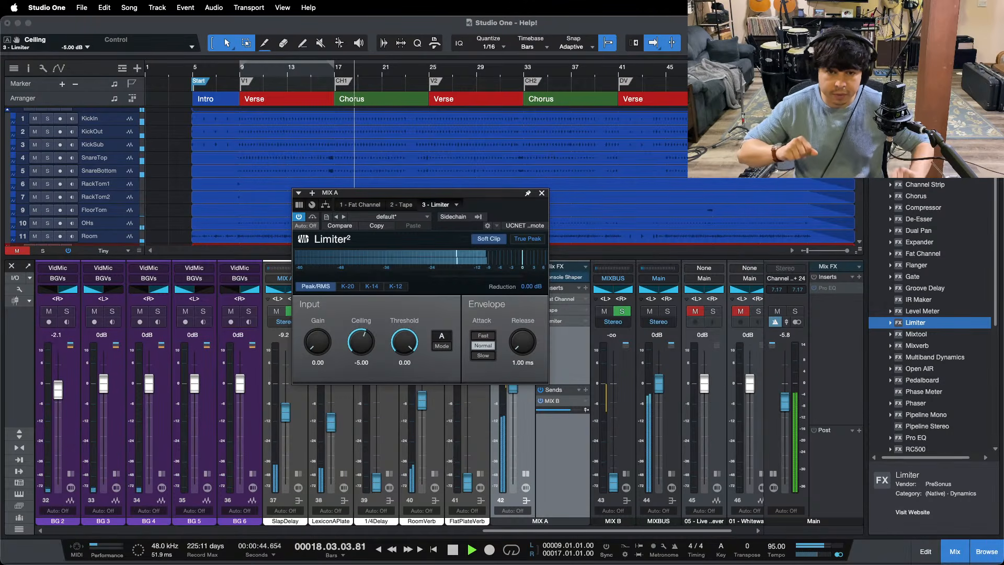
mouse_move(513, 549)
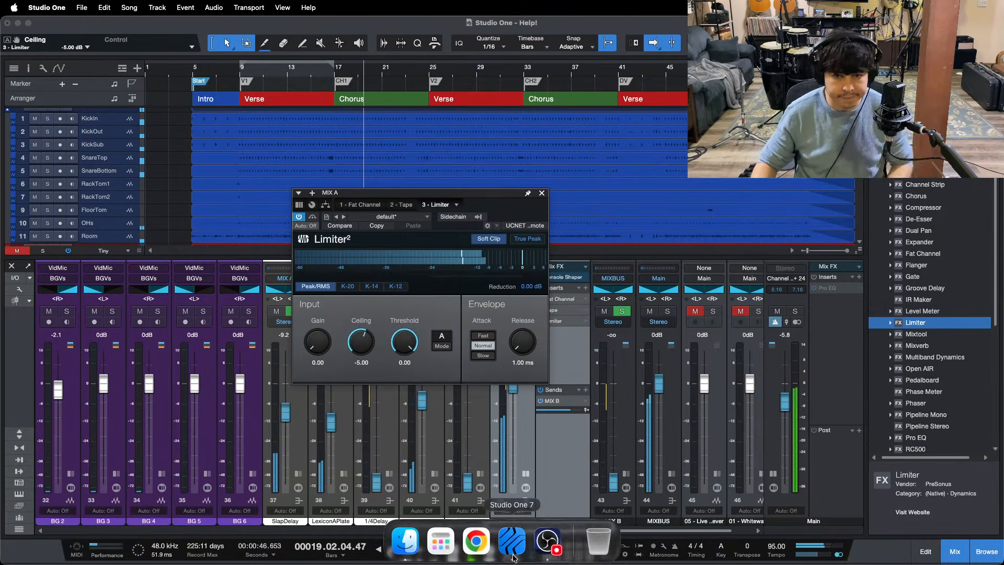
left_click(547, 546)
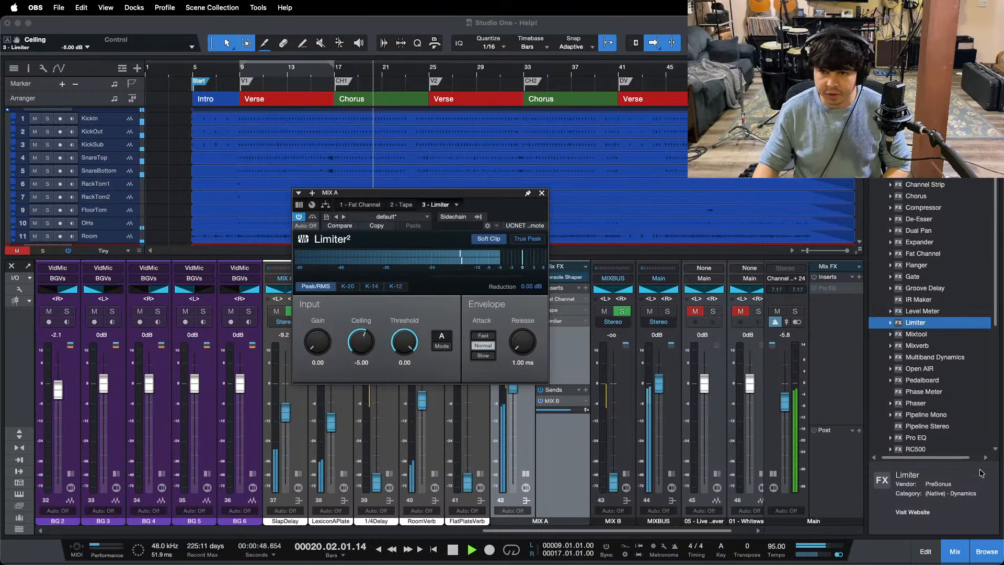
left_click(965, 499)
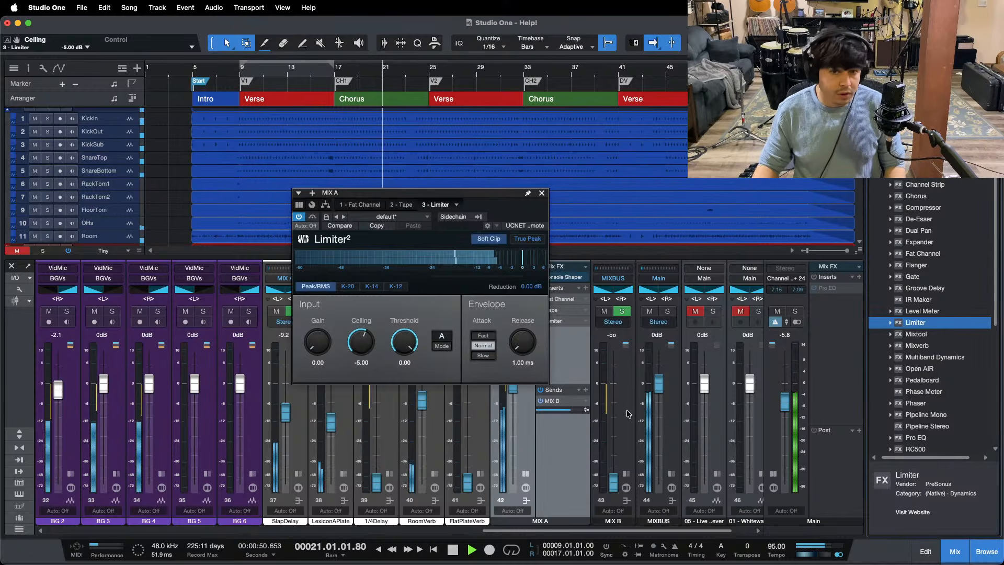
Step: Close the Limiter window, set the loop range to the last chorus, bars 49 to 57, and save the song
left_click(542, 194)
key("space")
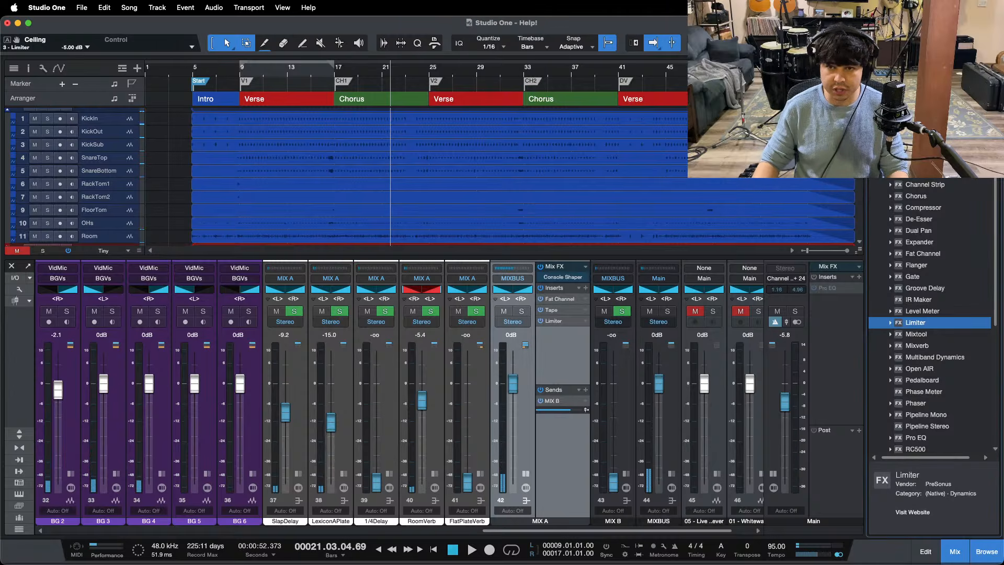
double_click(748, 98)
left_click_drag(488, 80, 400, 99)
key("super+s")
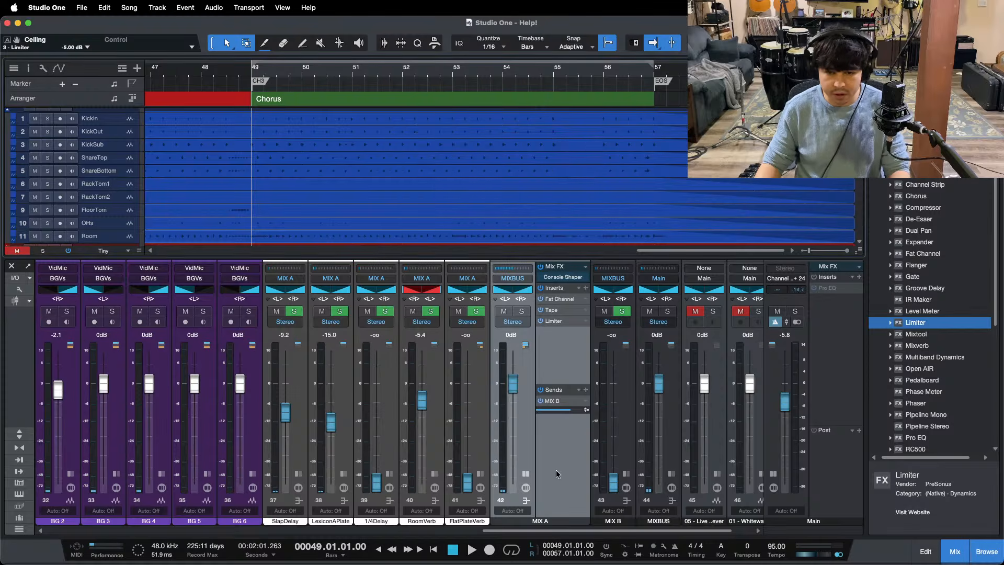
Step: Open the Fat Channel on the MIX B bus and show its compressor, with the window moved over the mixer
left_click(556, 469)
left_click(632, 472)
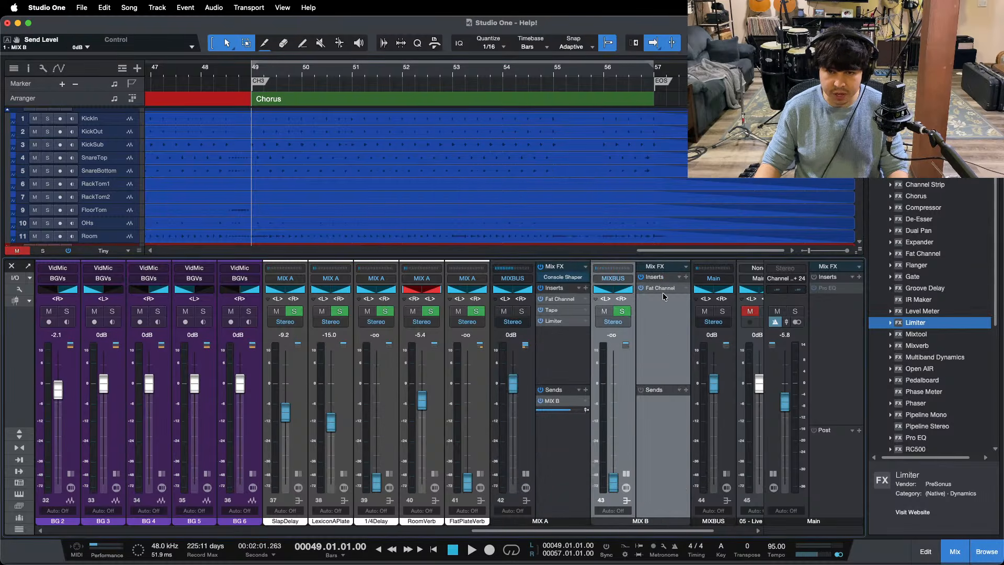
double_click(663, 291)
left_click(510, 156)
left_click_drag(517, 137, 492, 260)
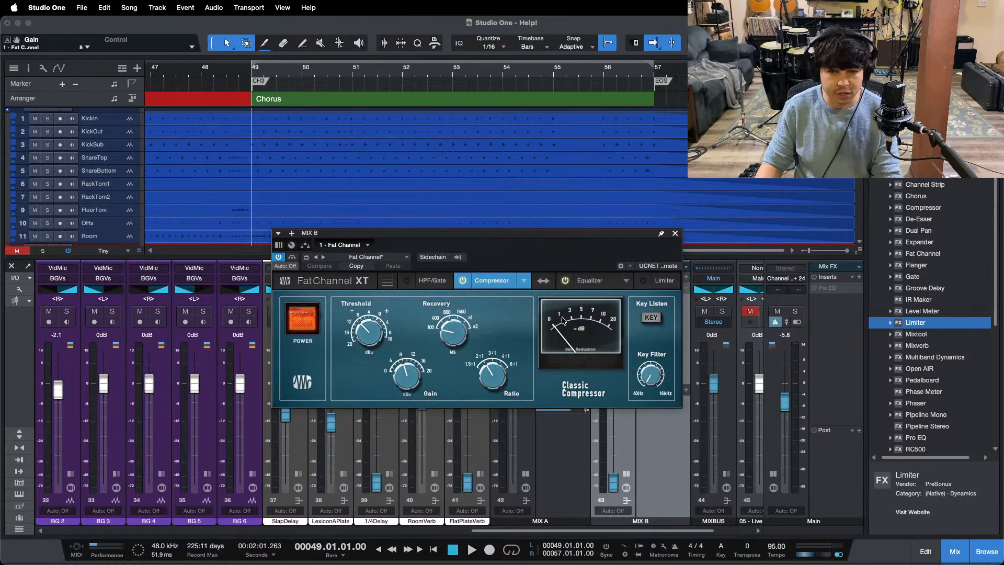
Step: Turn on looping for the last chorus, switch the main output to mono, and save the song
key("slash")
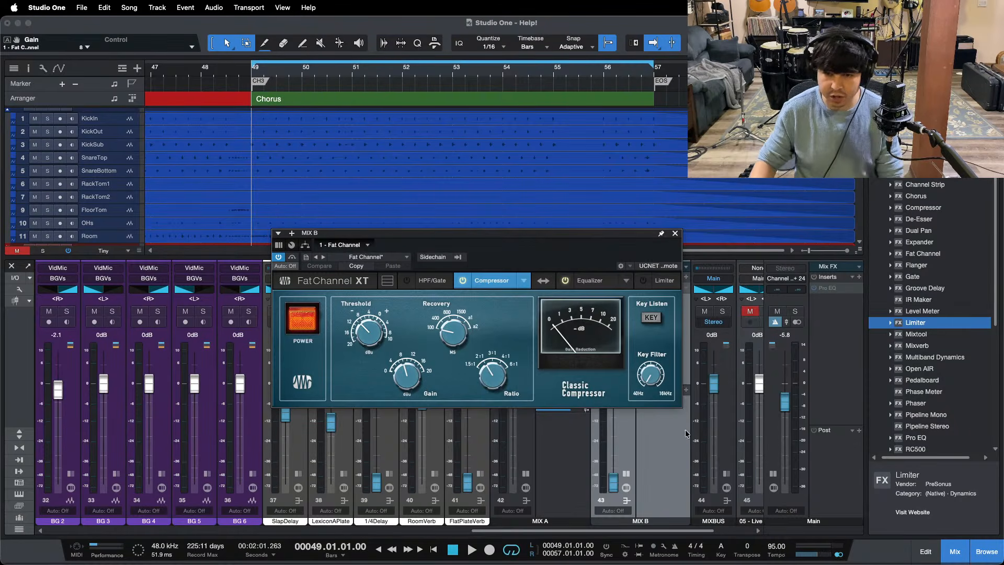
left_click(842, 556)
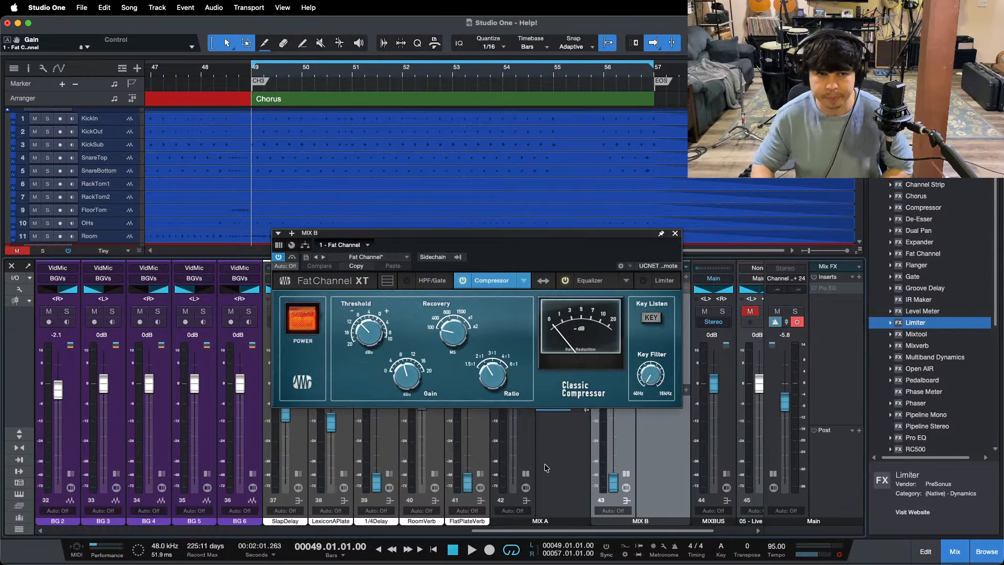
key("super+s")
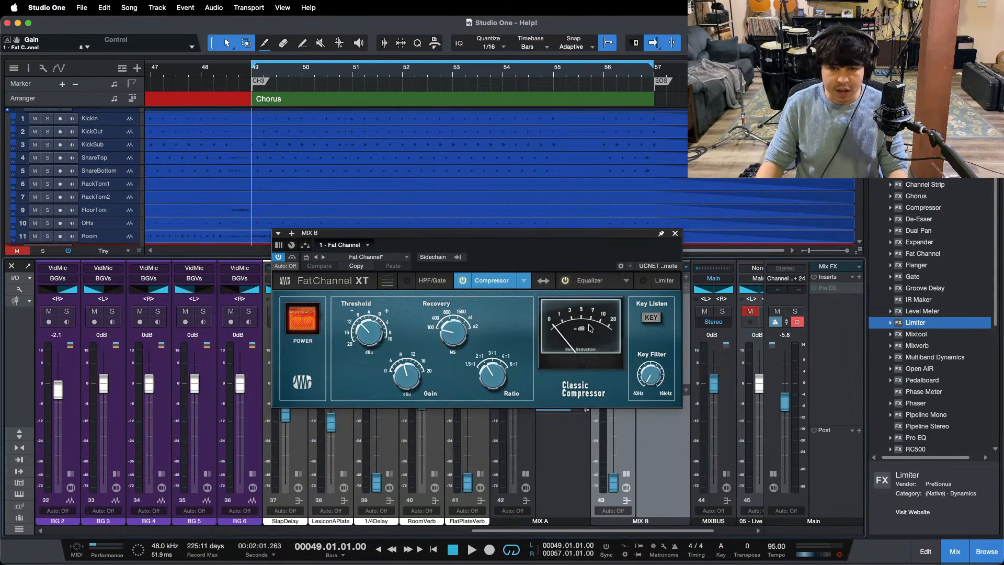
Step: Play the last chorus and set the MIX B Classic Compressor's threshold to -12
key("space")
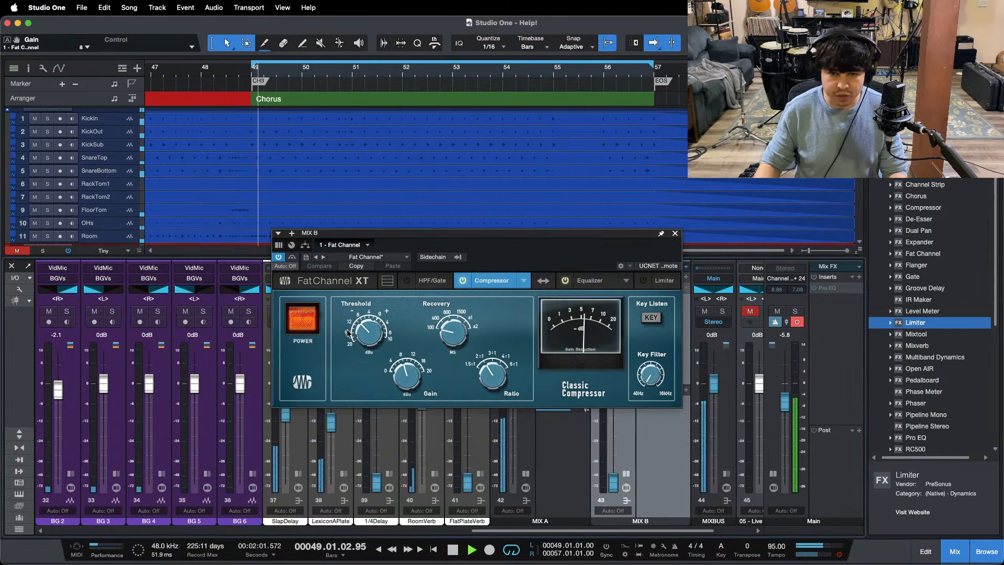
left_click_drag(367, 336, 367, 344)
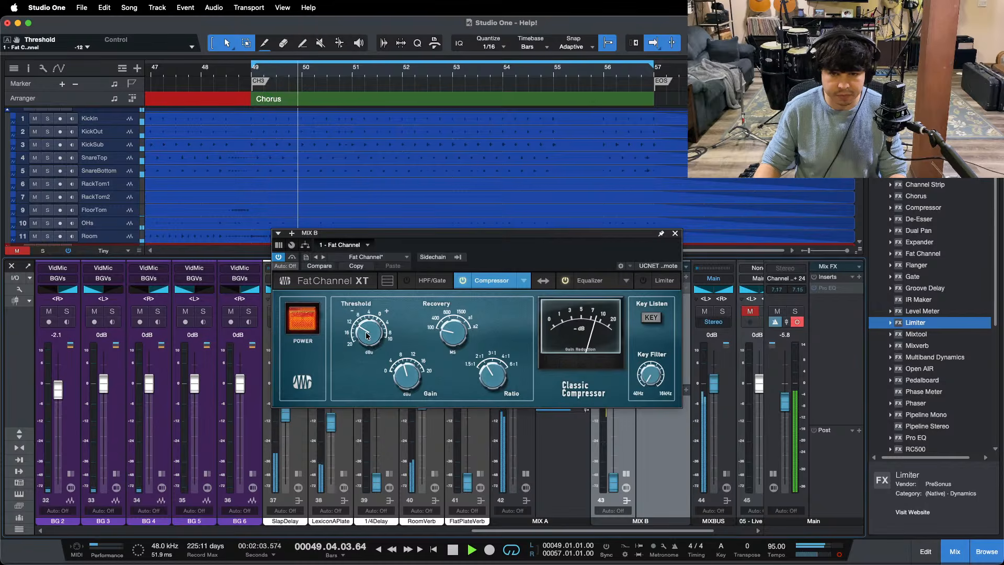
key("space")
Step: Check the Vintage EQ settings on MIX B, close the Fat Channel window, and collapse the MIX A channel
left_click(590, 280)
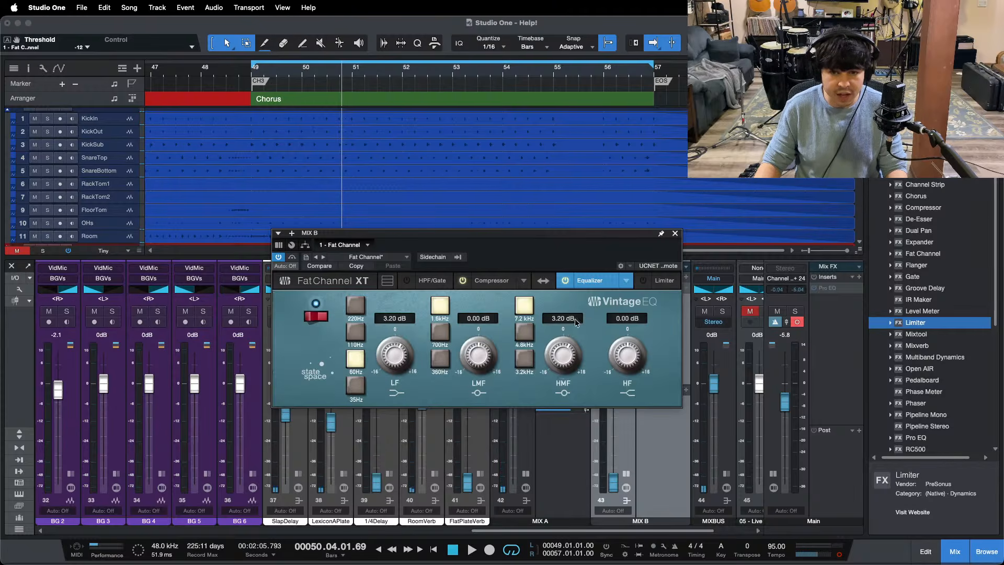
left_click(675, 234)
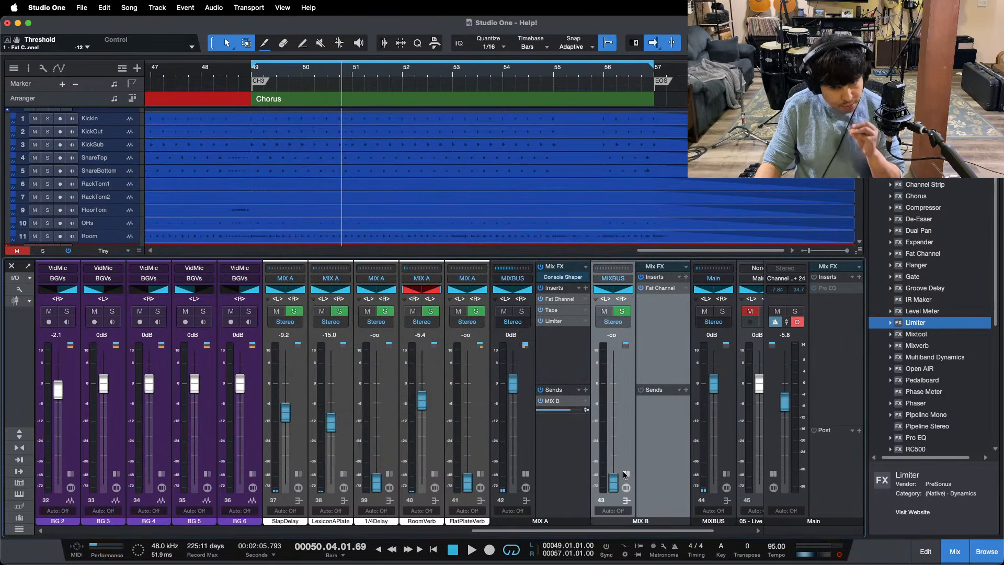
left_click(525, 474)
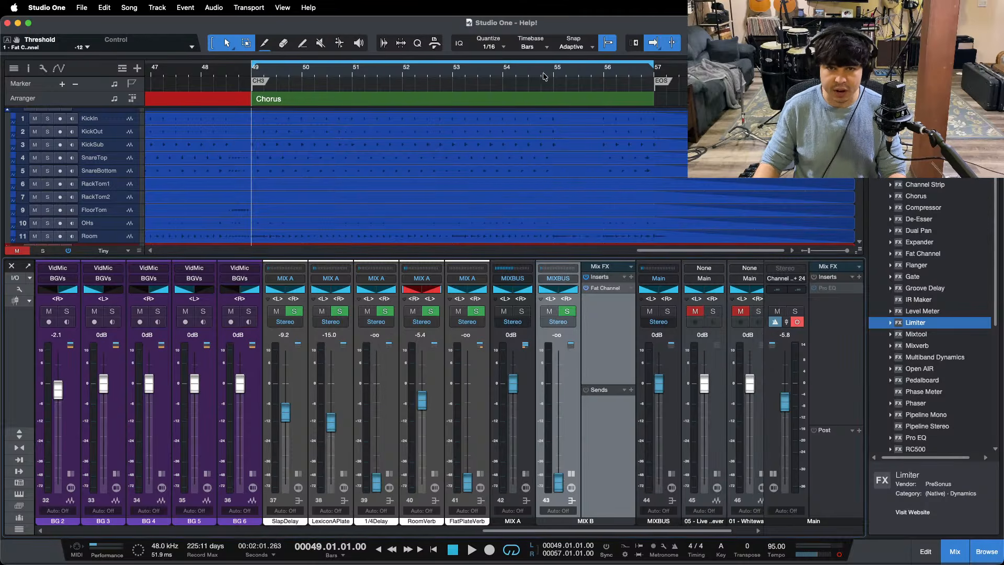
Step: Shorten the last-chorus loop to end at bar 55 and, during playback, raise the MIX B fader to -20.0 dB
left_click_drag(554, 67, 316, 96)
key("space")
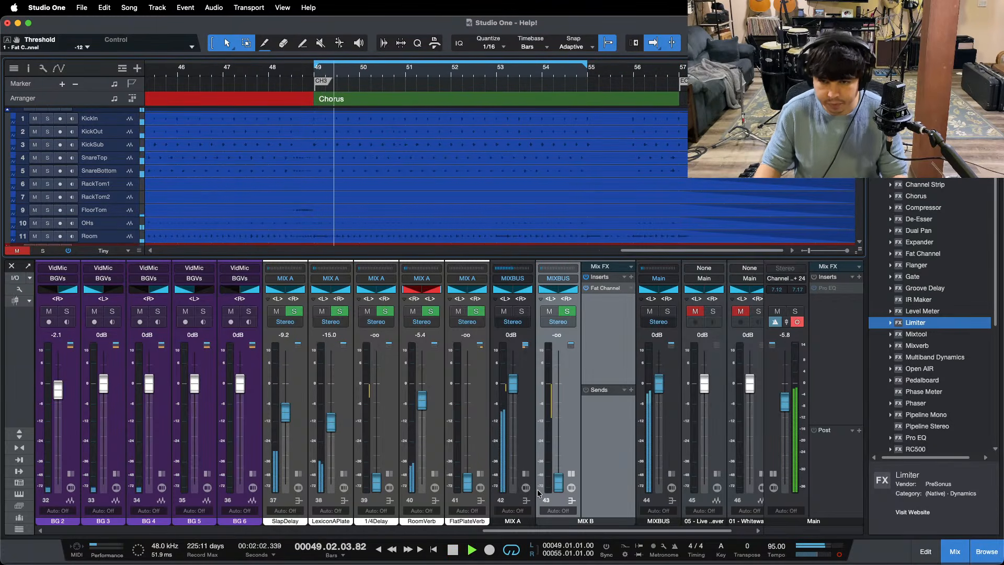
left_click_drag(556, 482, 556, 461)
scroll(556, 463, "up", 5)
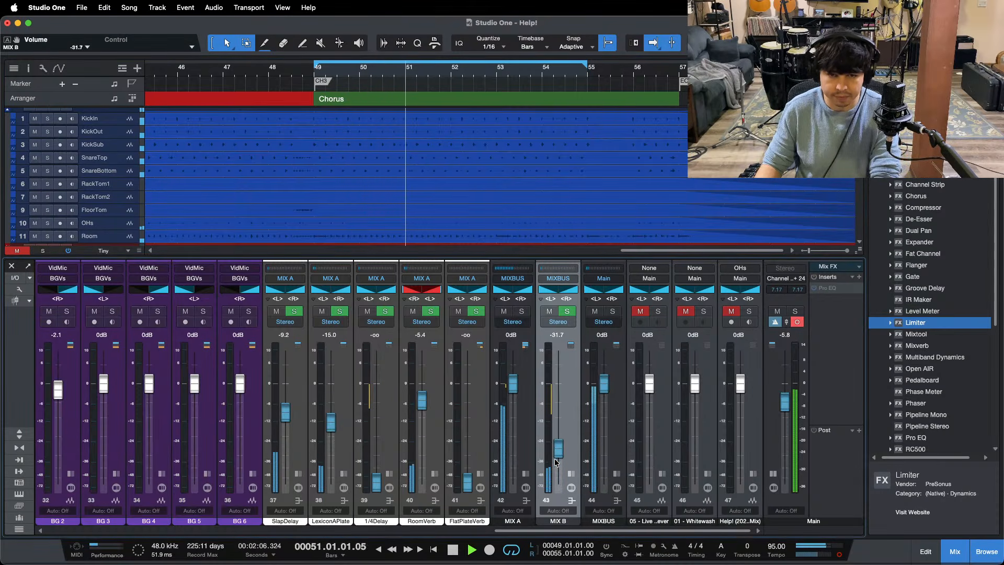
scroll(556, 462, "up", 1)
scroll(555, 463, "up", 2)
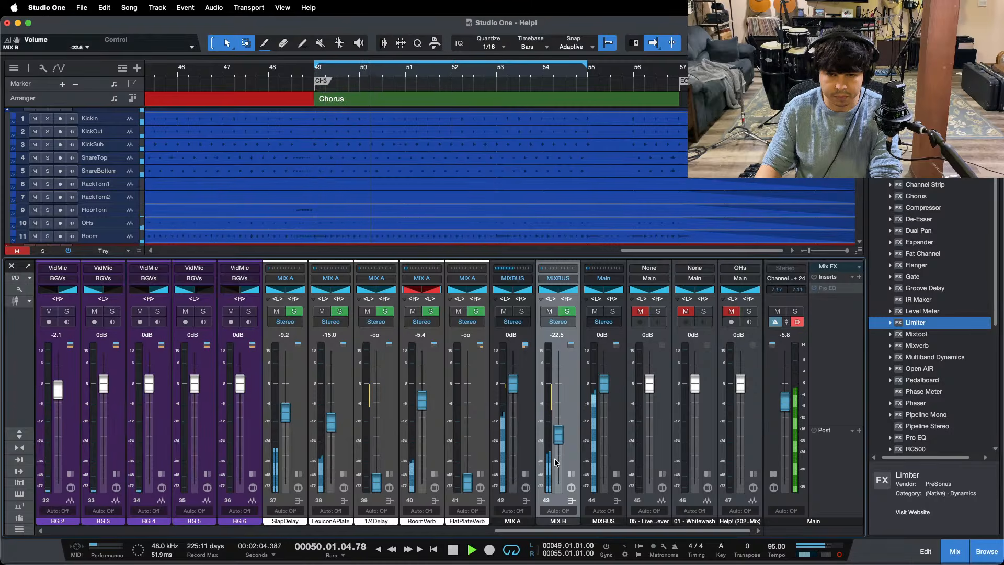
scroll(560, 440, "up", 1)
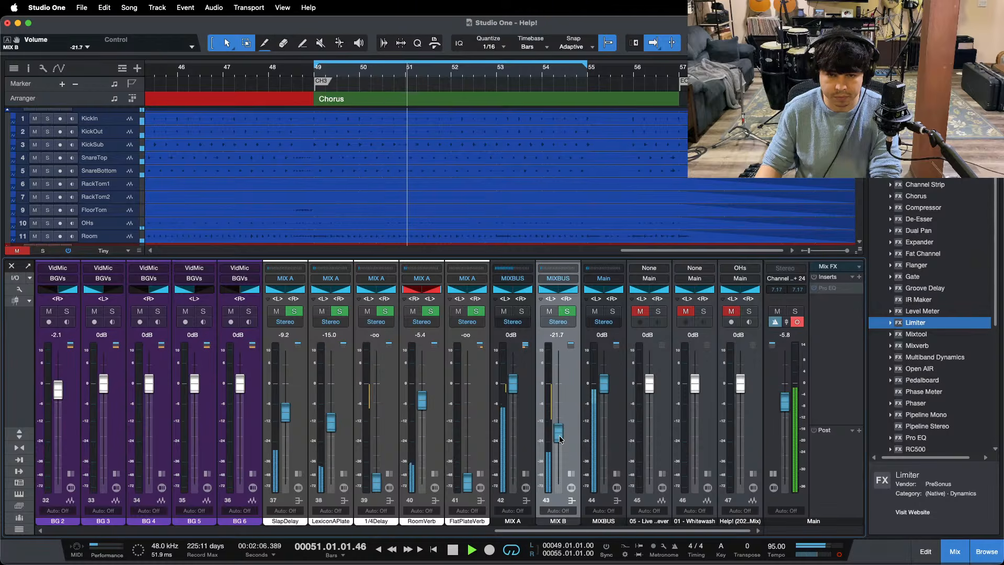
scroll(560, 439, "up", 1)
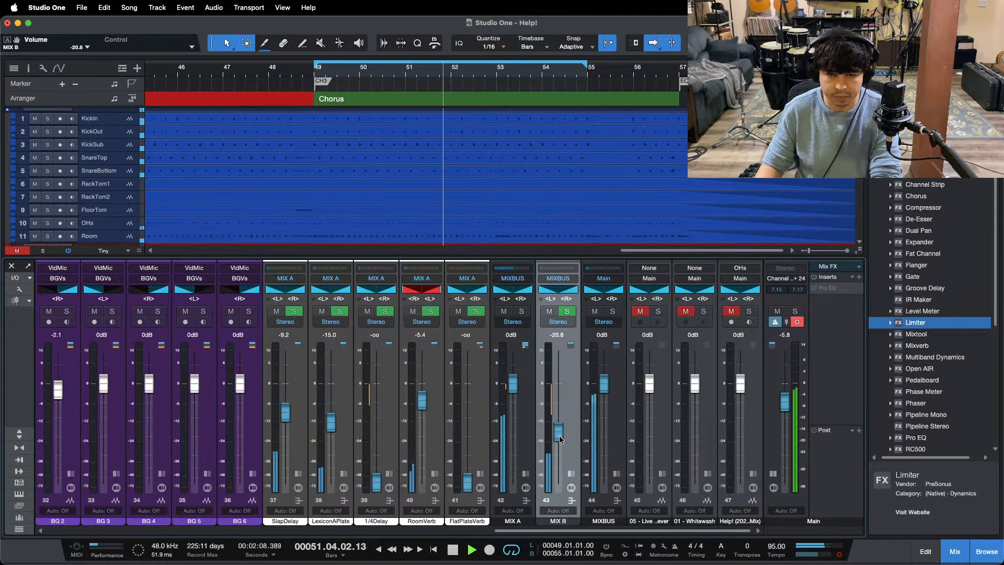
scroll(564, 434, "up", 1)
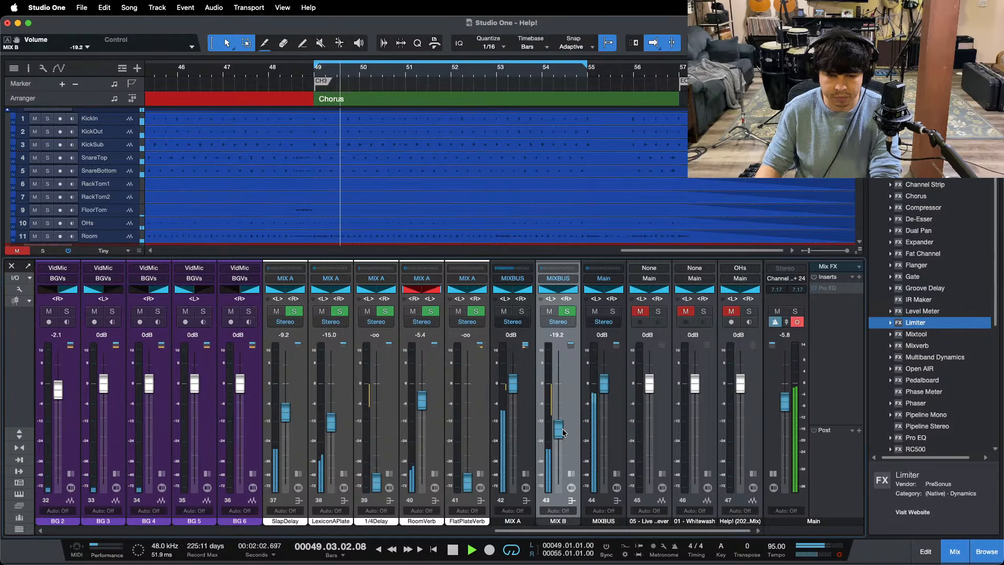
scroll(564, 434, "down", 1)
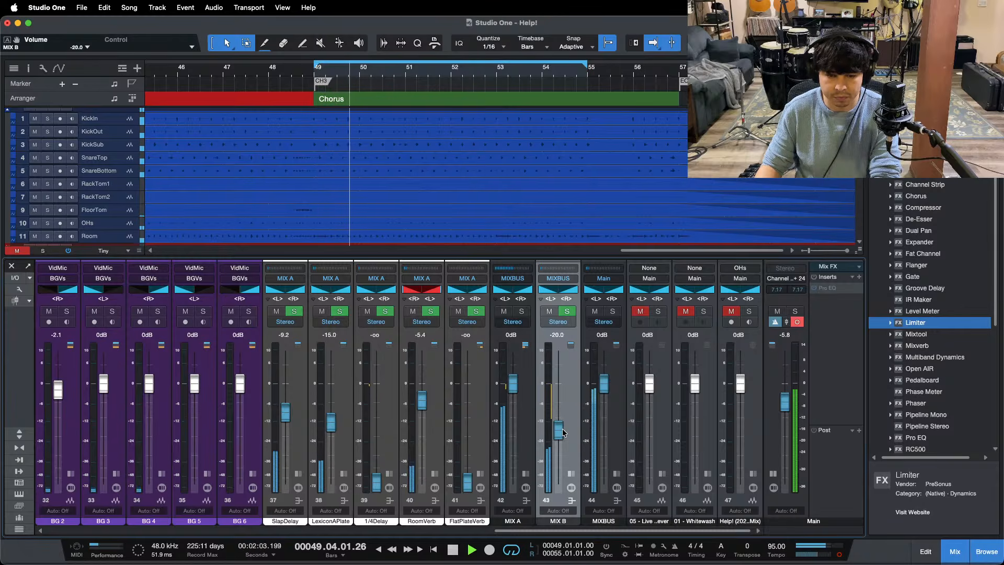
Step: Solo and unsolo MIX B during playback, and turn off mono on the main output
left_click(565, 313)
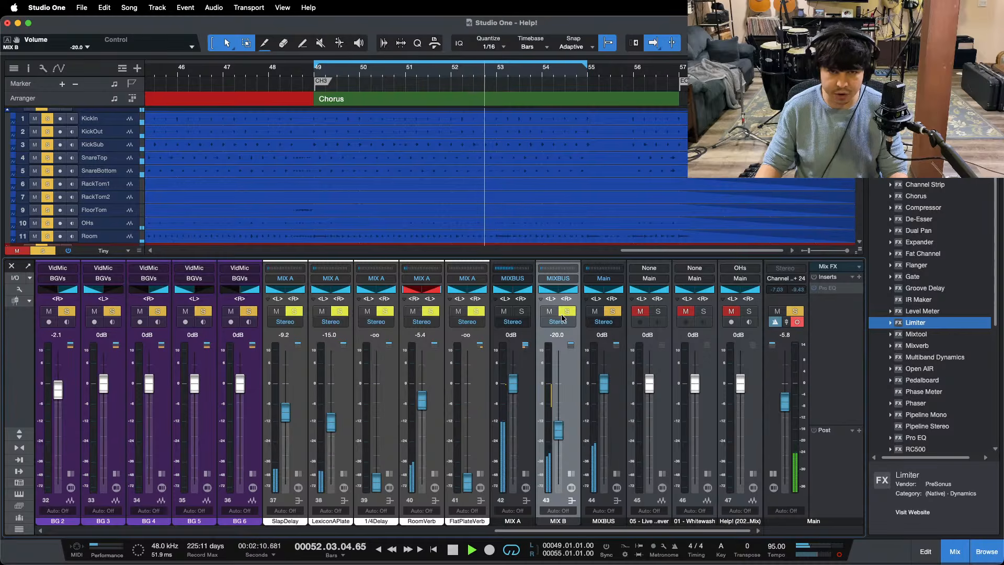
left_click(563, 313)
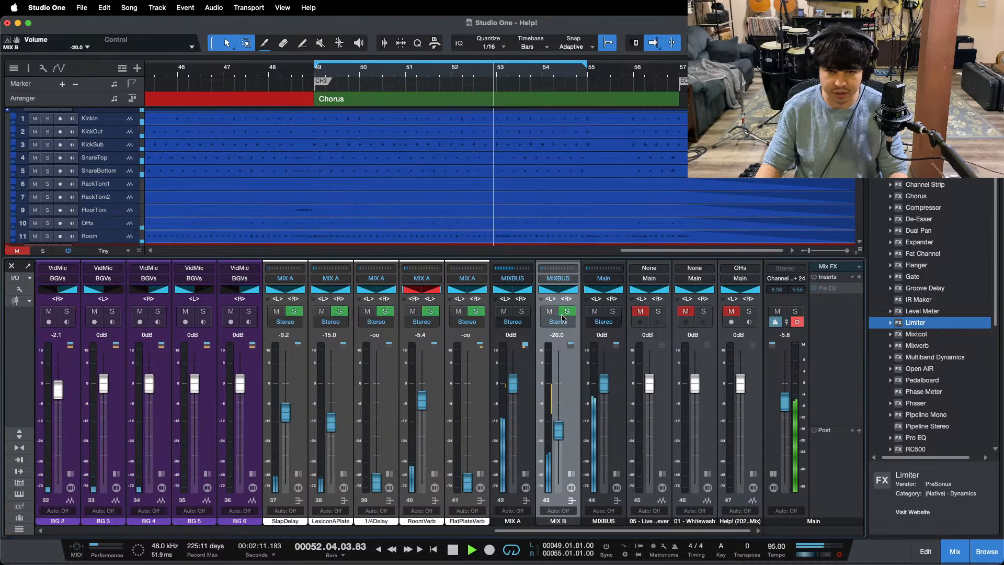
left_click(839, 557)
Step: Hide the mixer and the browser, and set the arrangement's track height to Medium
left_click_drag(437, 68, 434, 31)
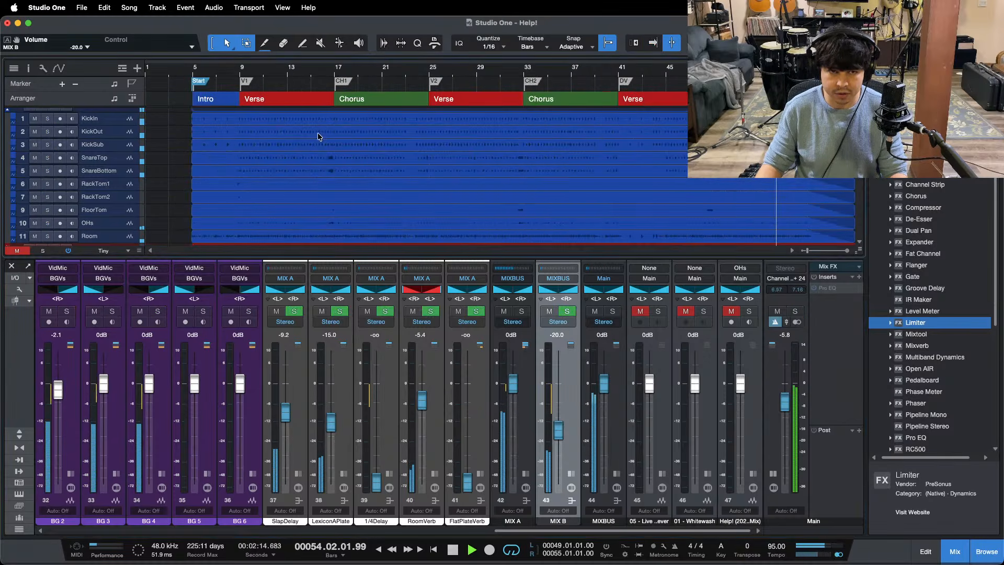
key("f")
key("f")
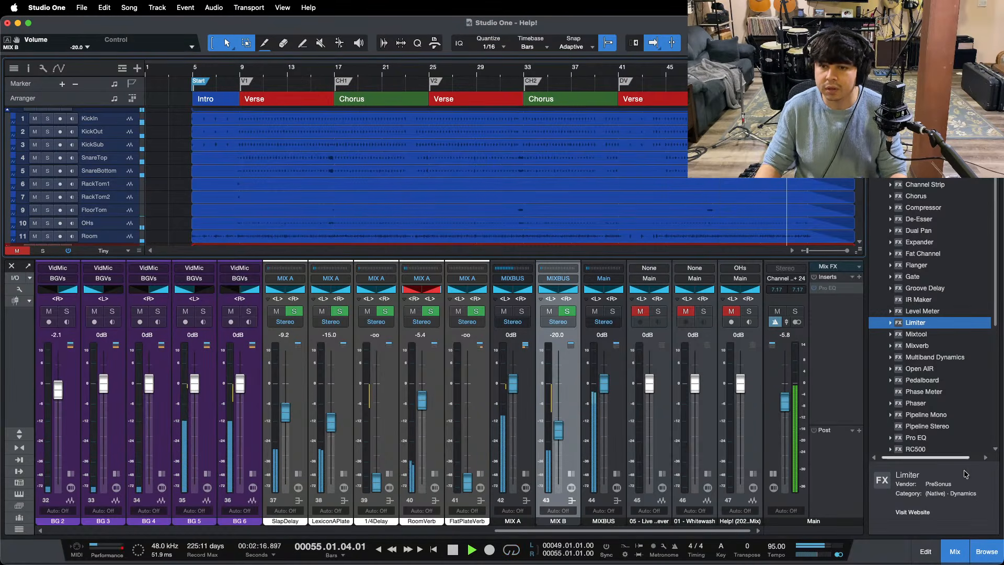
left_click_drag(795, 68, 544, 96)
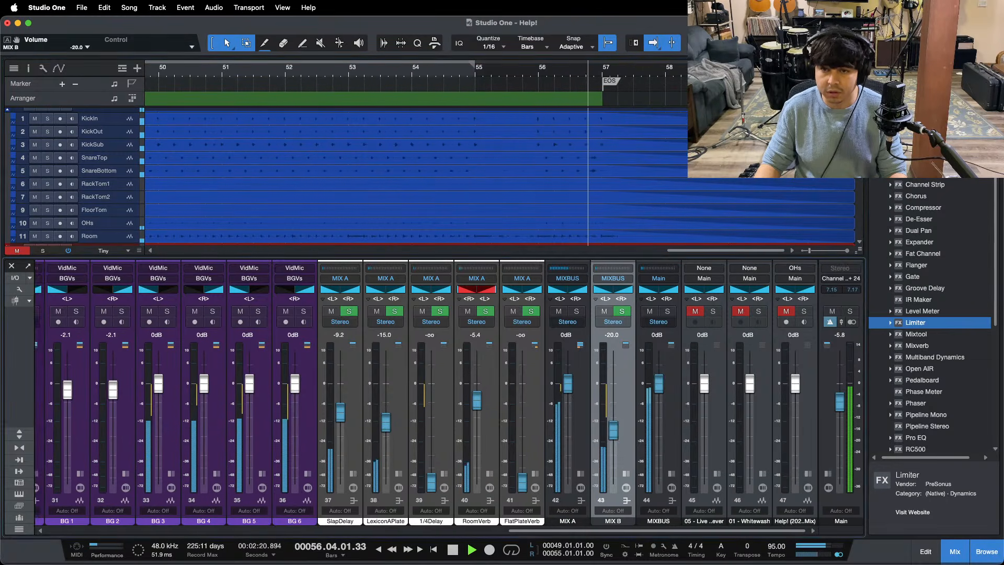
left_click(956, 555)
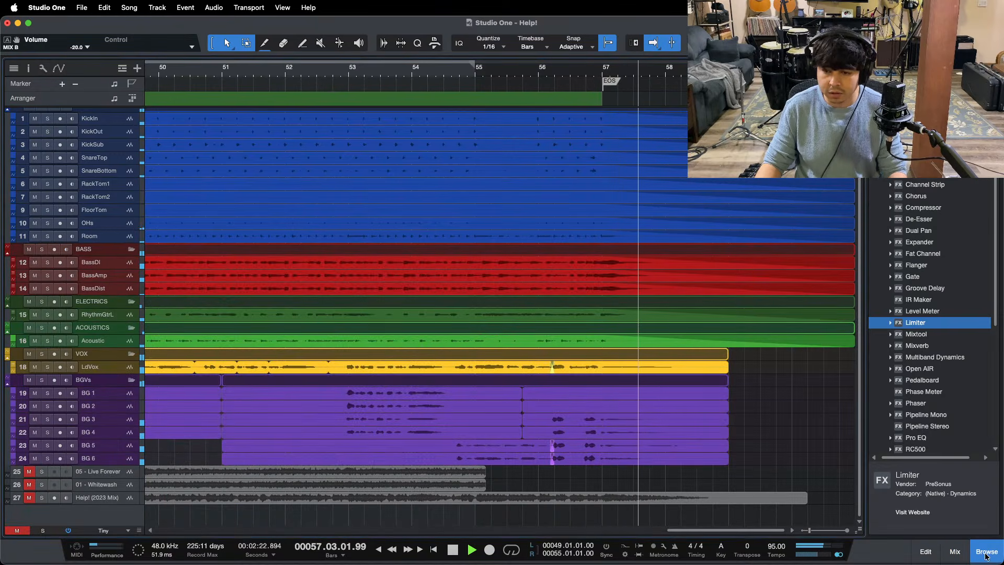
key("F5")
left_click(104, 541)
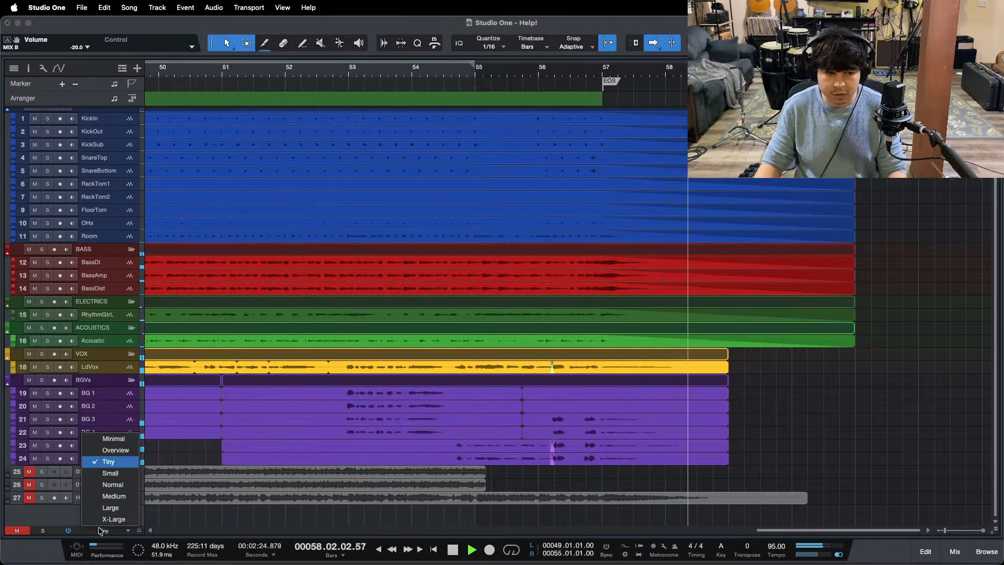
left_click(108, 492)
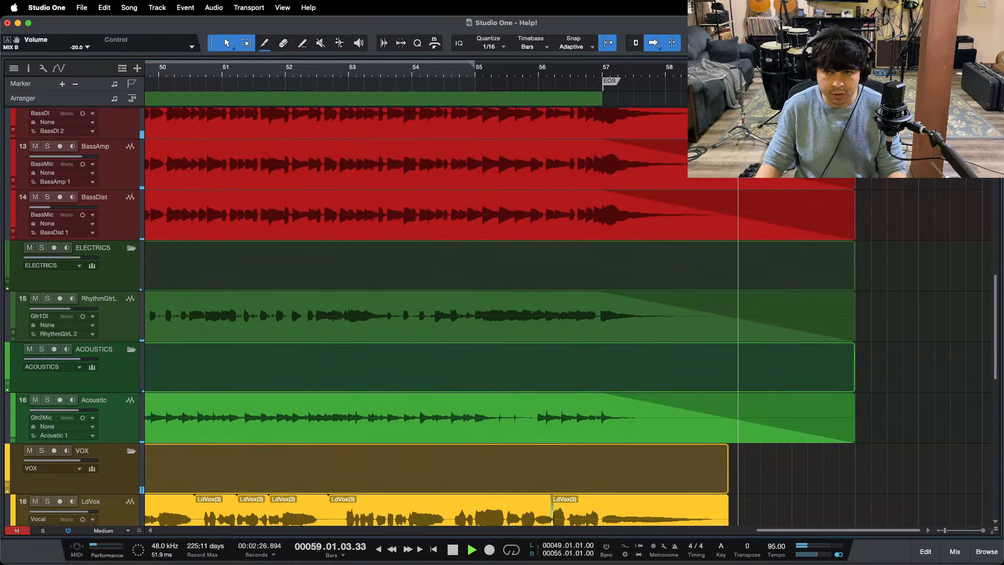
Step: Play back the song's ending around bars 59 to 60 and save the song
left_click_drag(767, 69, 631, 81)
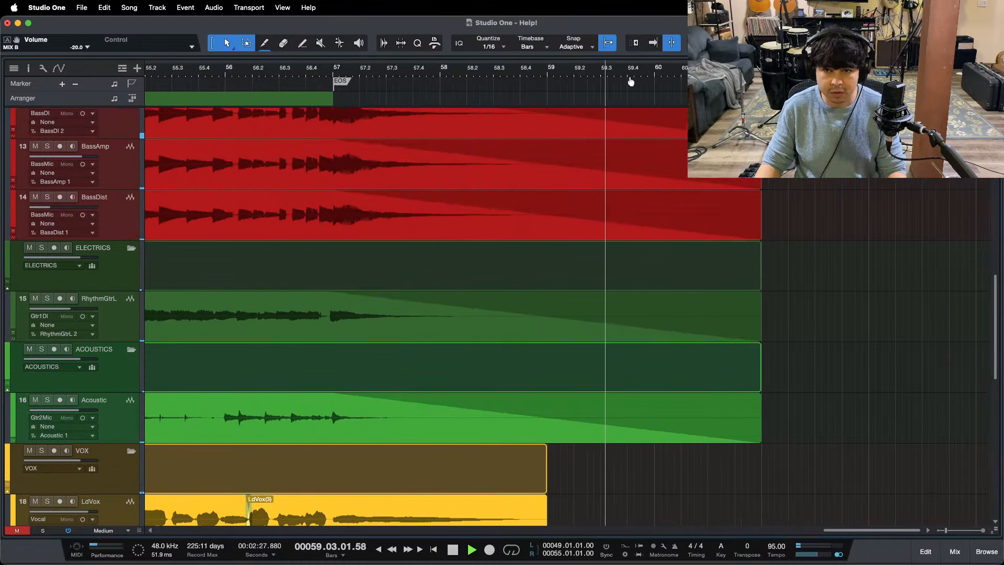
left_click(508, 74)
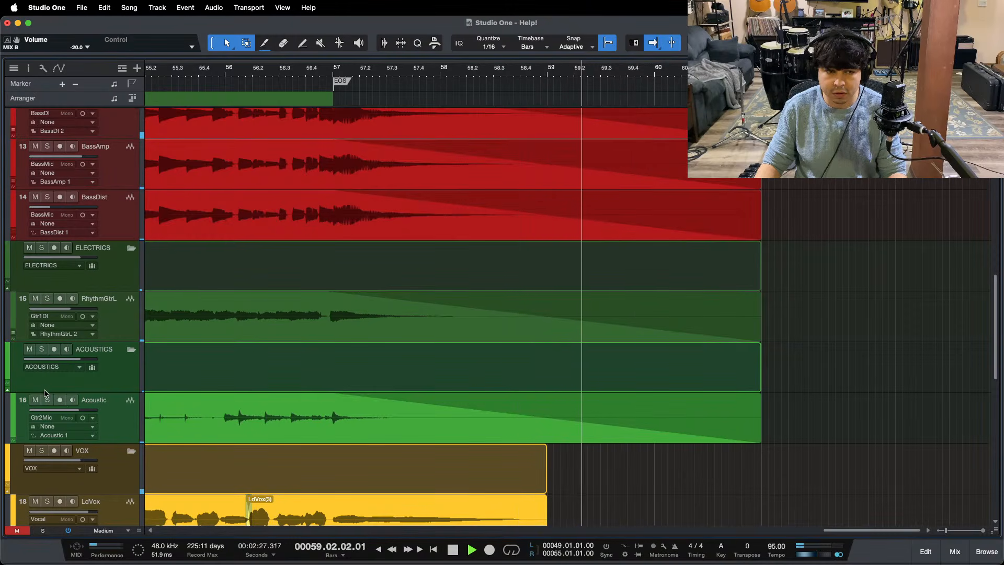
key("space")
scroll(755, 328, "up", 1)
key("super+s")
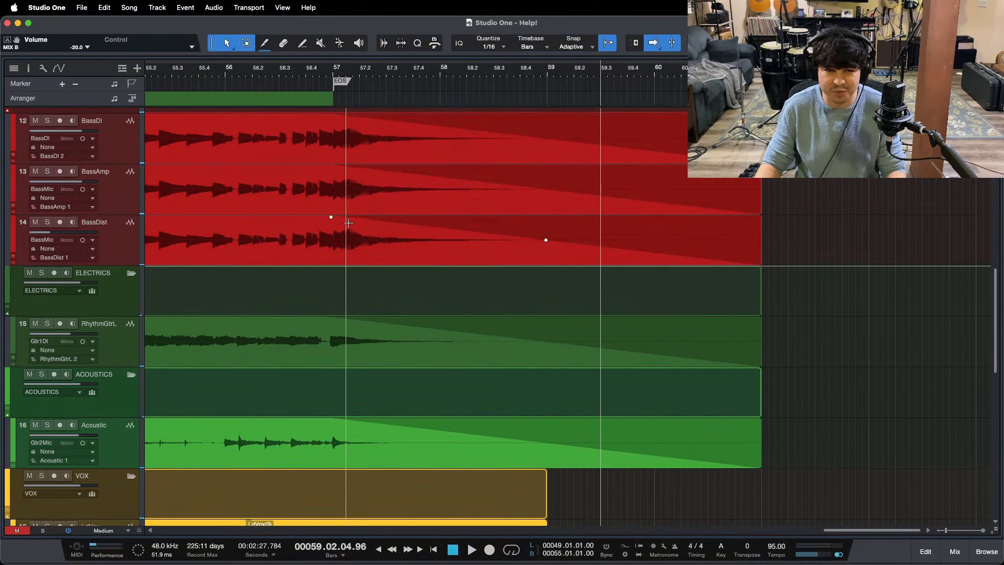
key("space")
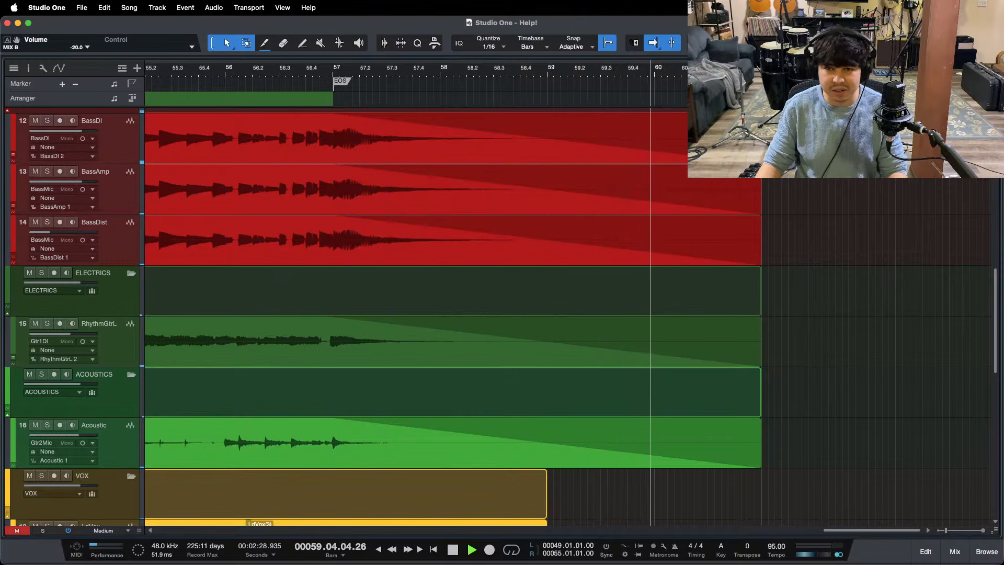
key("space")
Step: Trim the ends of the three bass events to 60.03.01 and start their fade-outs at bar 57
left_click_drag(723, 82, 709, 83)
scroll(791, 199, "up", 1)
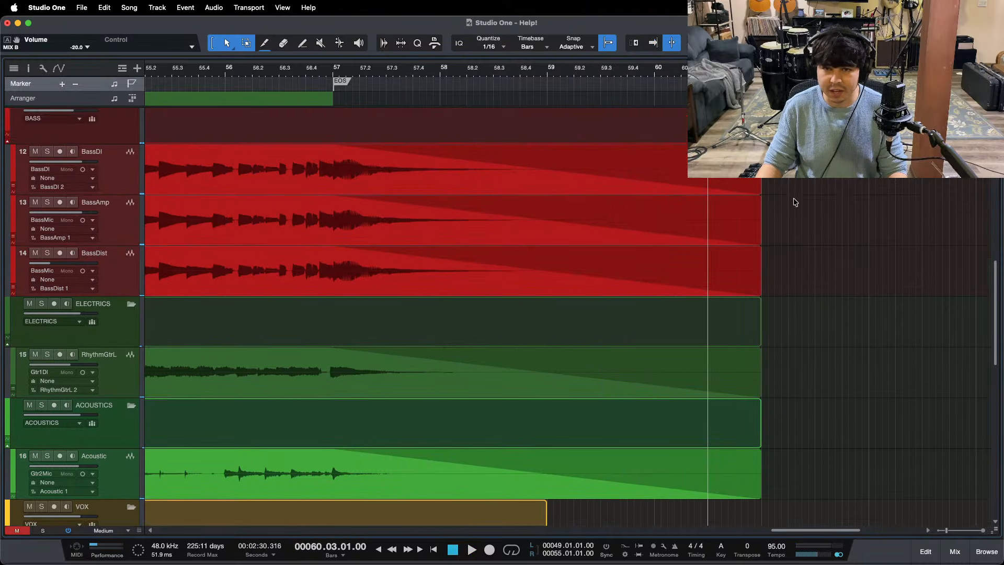
left_click_drag(788, 167, 718, 276)
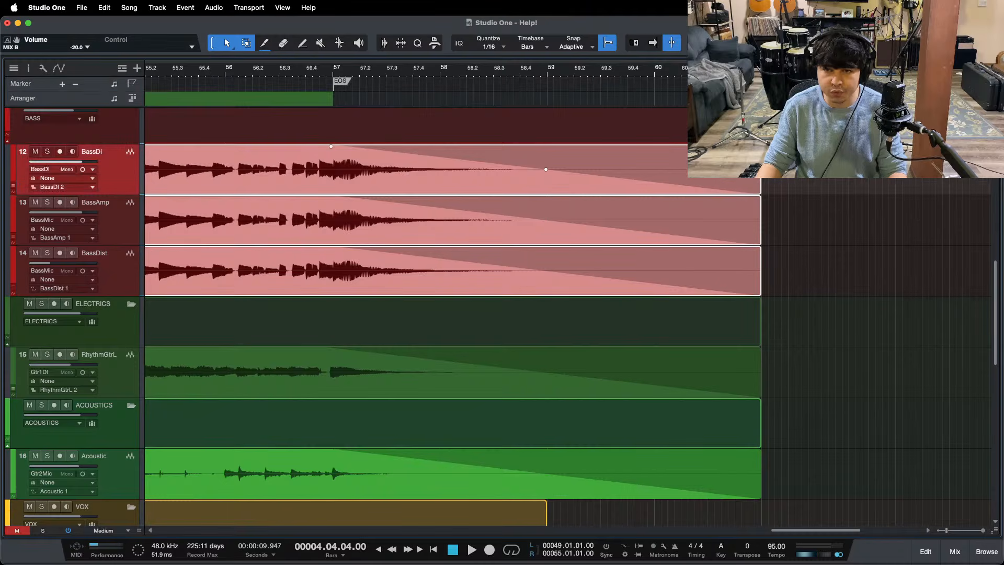
left_click_drag(760, 186, 708, 186)
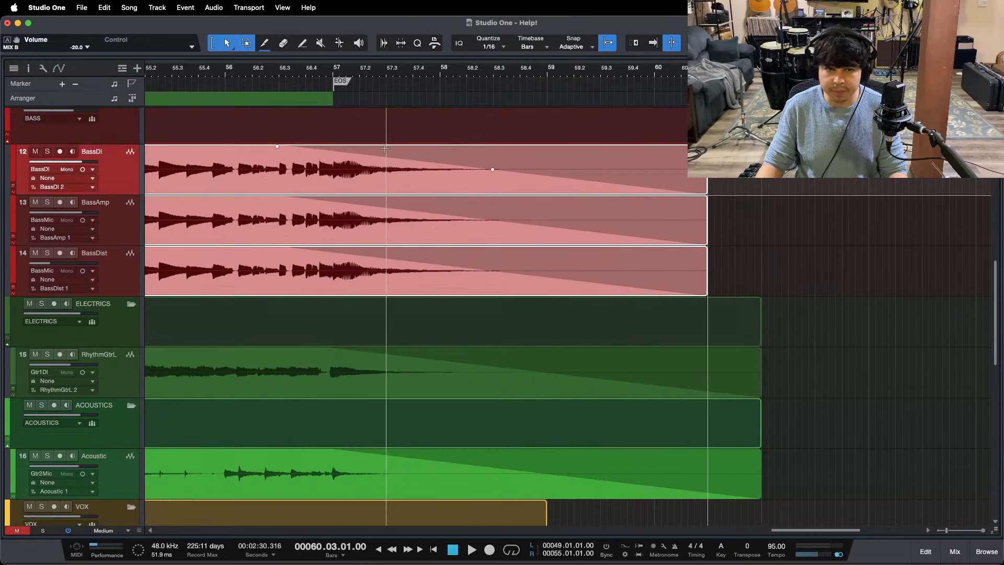
left_click_drag(279, 151, 334, 159)
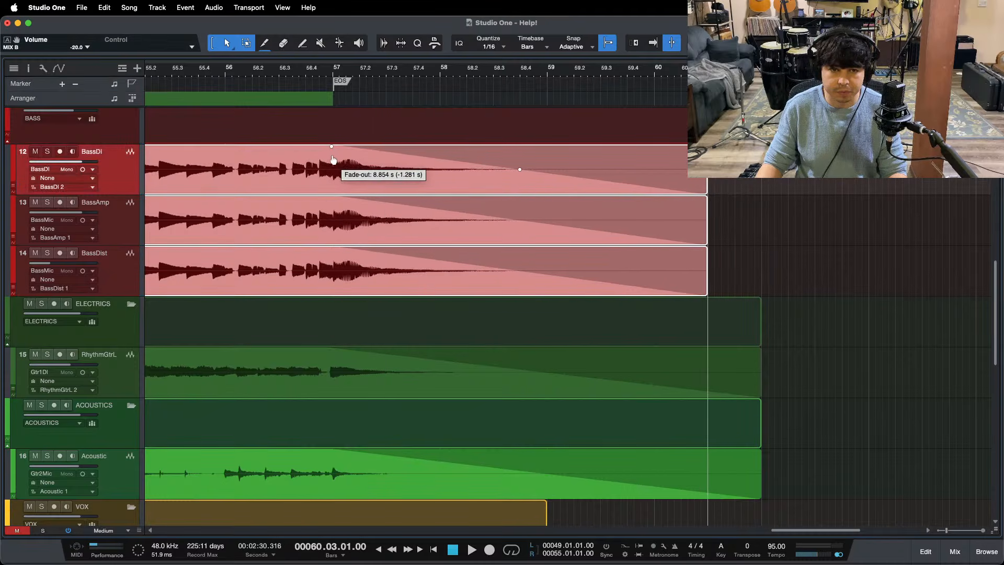
Step: Bend the BassAmp and BassDist fade-outs into steep exponential curves while auditioning the soloed BASS folder from just before bar 57
left_click_drag(734, 240, 507, 266)
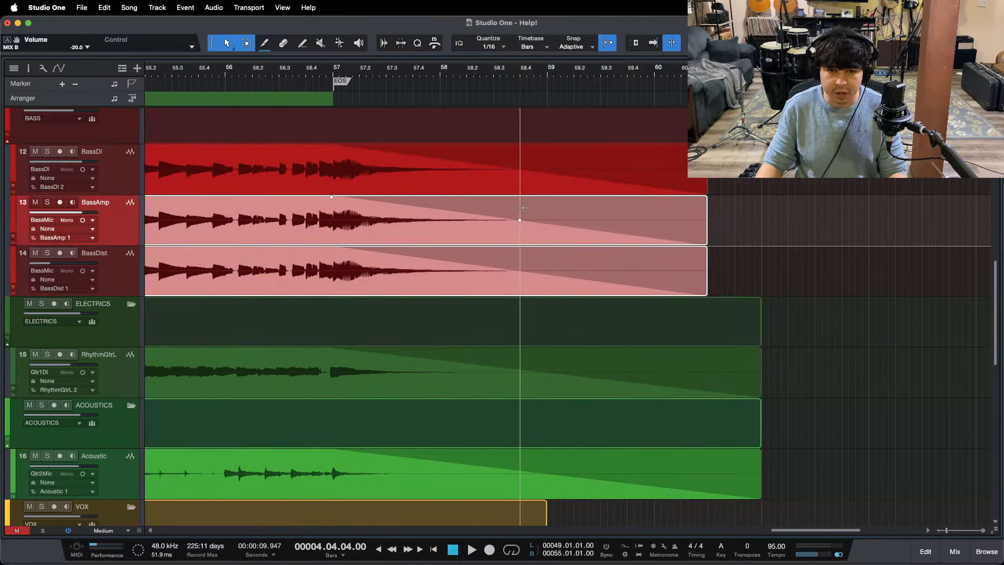
left_click_drag(520, 219, 520, 224)
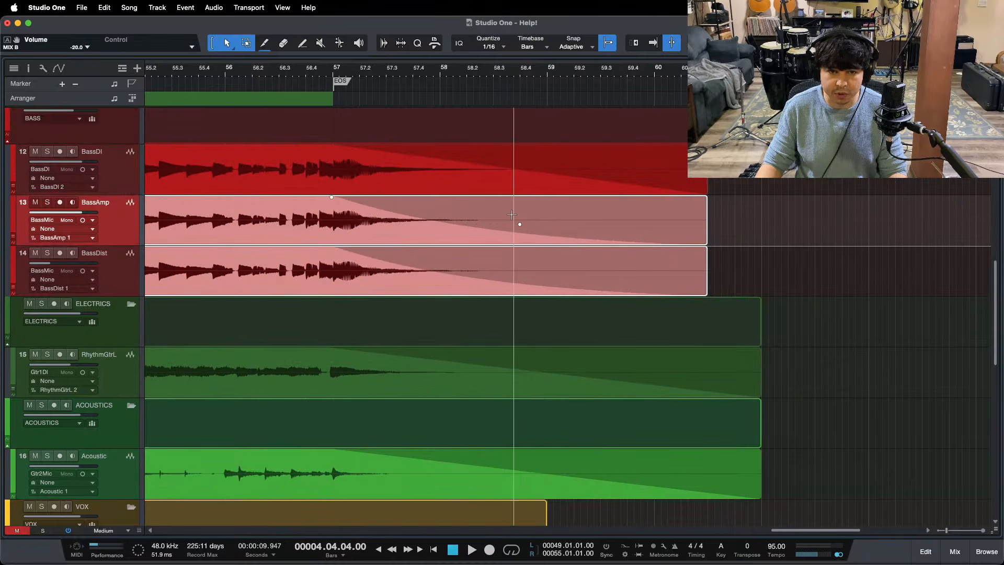
left_click(328, 73)
scroll(47, 128, "up", 2)
left_click(43, 124)
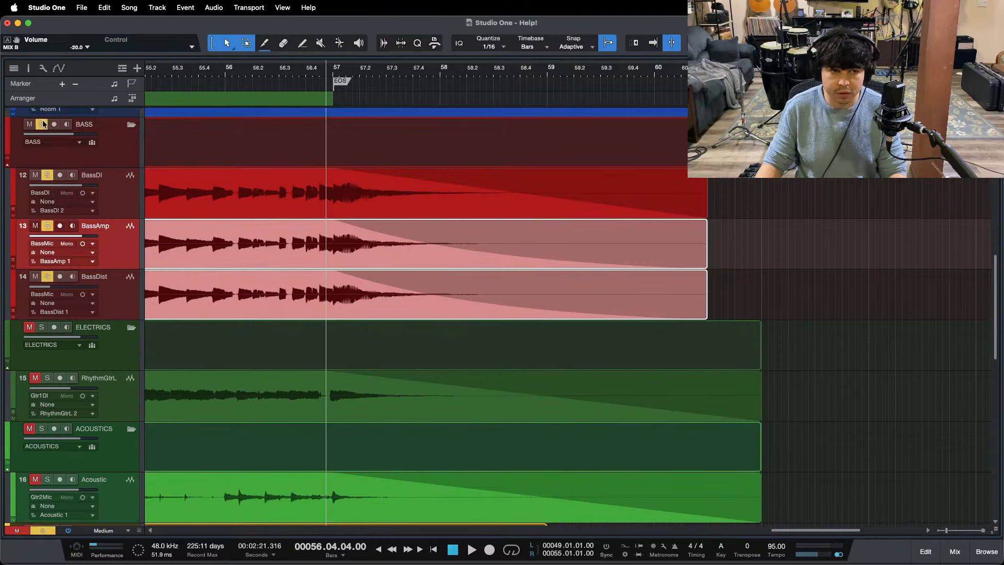
key("space")
left_click_drag(521, 250, 522, 255)
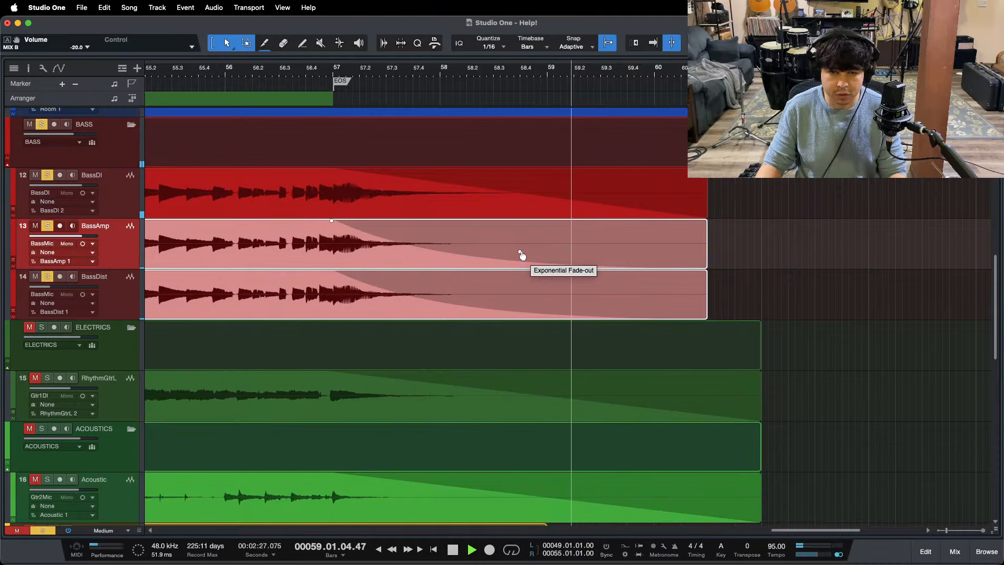
left_click_drag(522, 255, 522, 257)
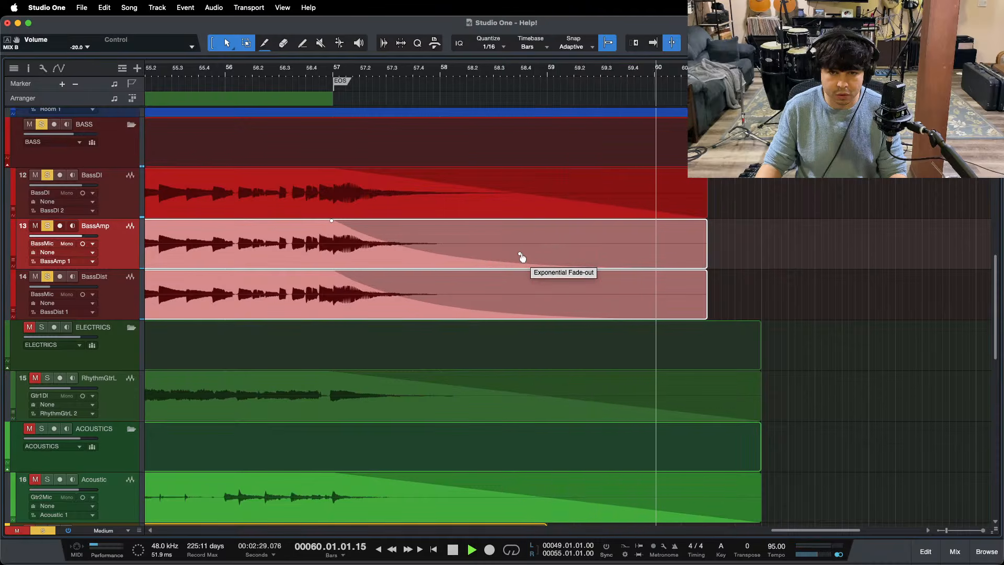
left_click(320, 68)
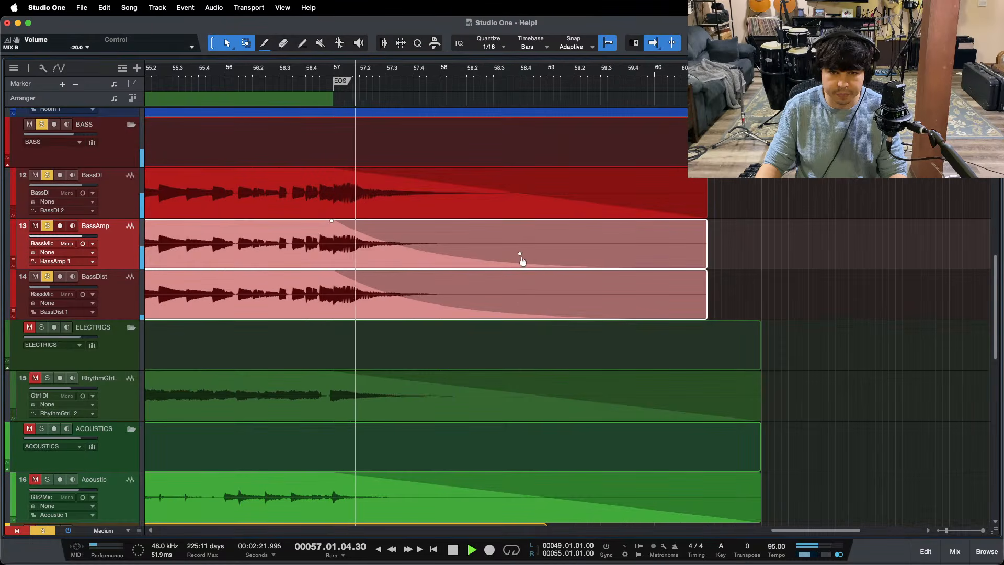
key("f")
Step: Stop playback, trim the ends of all drum events to 60.03.01, and start their fade-outs just after bar 57
scroll(548, 244, "up", 3)
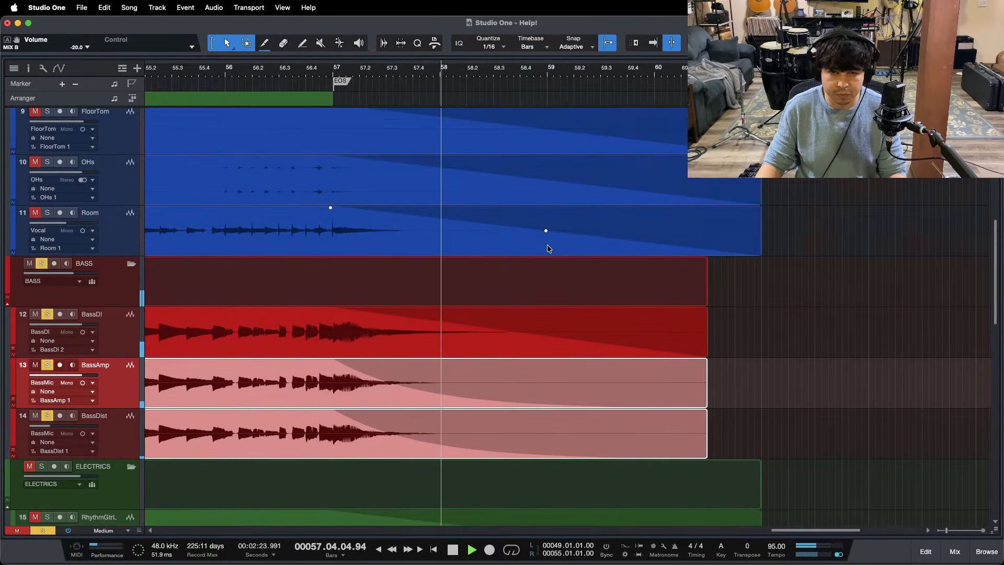
scroll(547, 246, "up", 2)
key("space")
scroll(732, 248, "up", 10)
left_click_drag(785, 310, 707, 190)
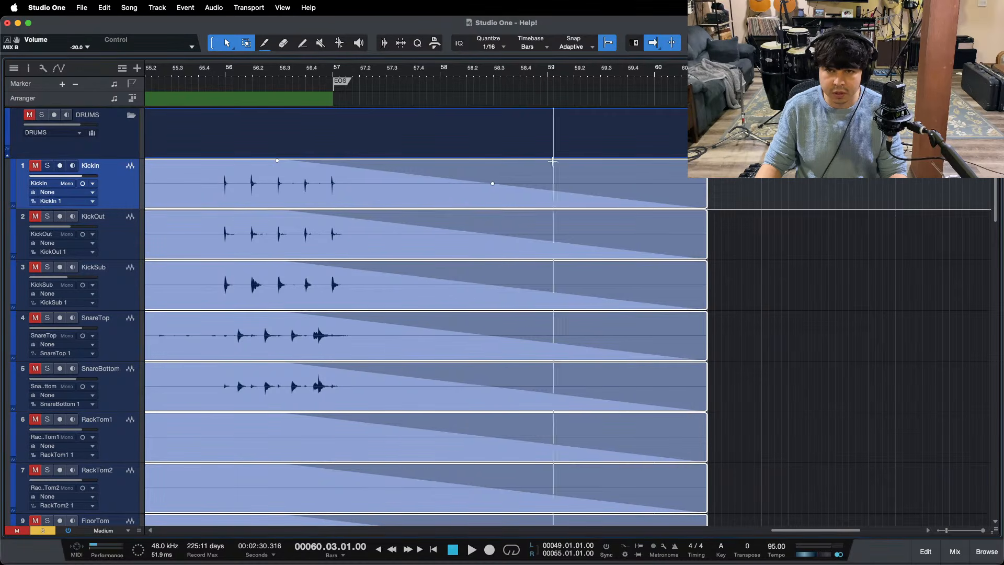
left_click_drag(276, 162, 340, 179)
Step: Solo the DRUMS folder and play the ending from about bar 57 to check the drum fade-outs
left_click(46, 116)
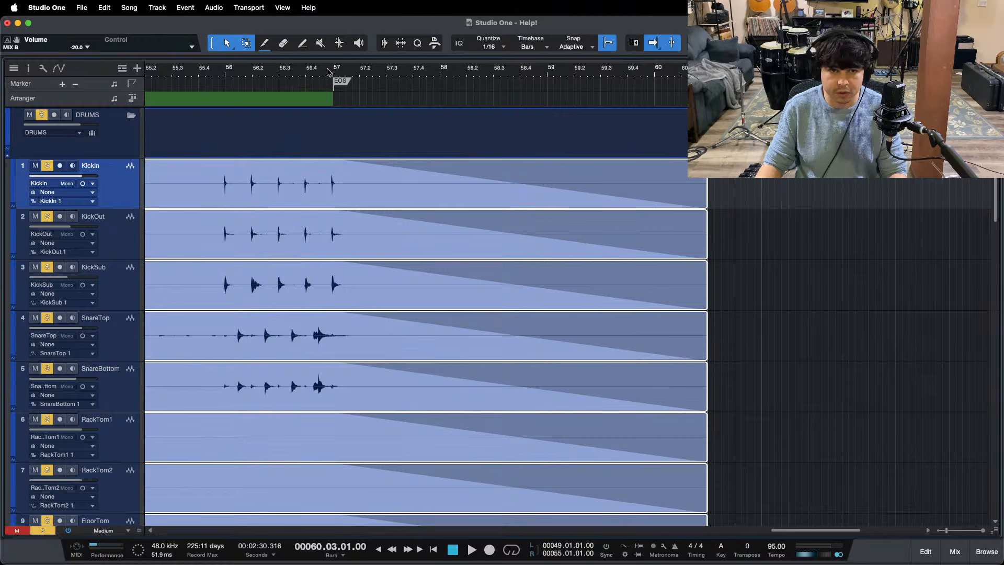
left_click(332, 72)
key("space")
scroll(803, 270, "down", 6)
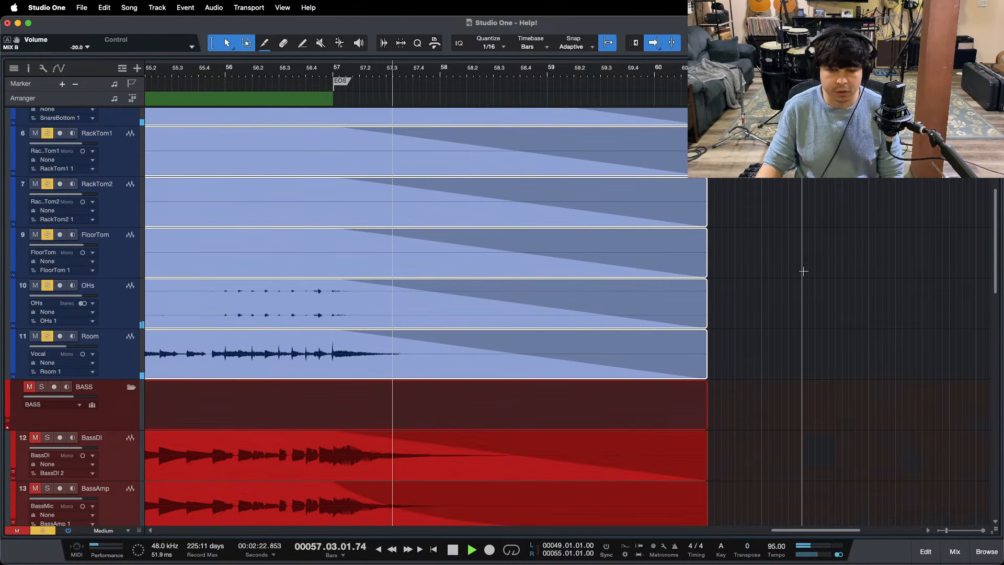
scroll(769, 287, "up", 2)
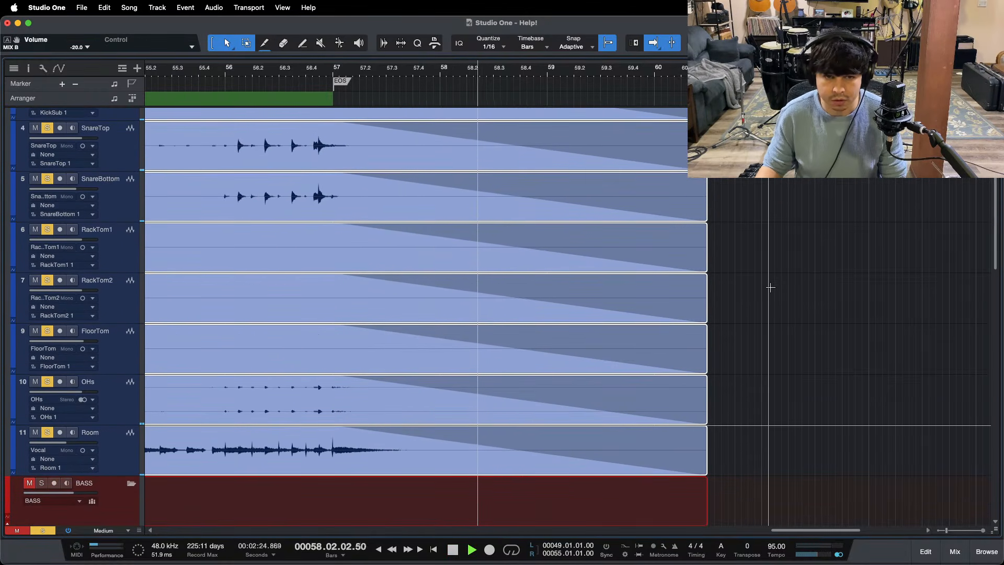
scroll(771, 287, "up", 4)
scroll(771, 287, "down", 10)
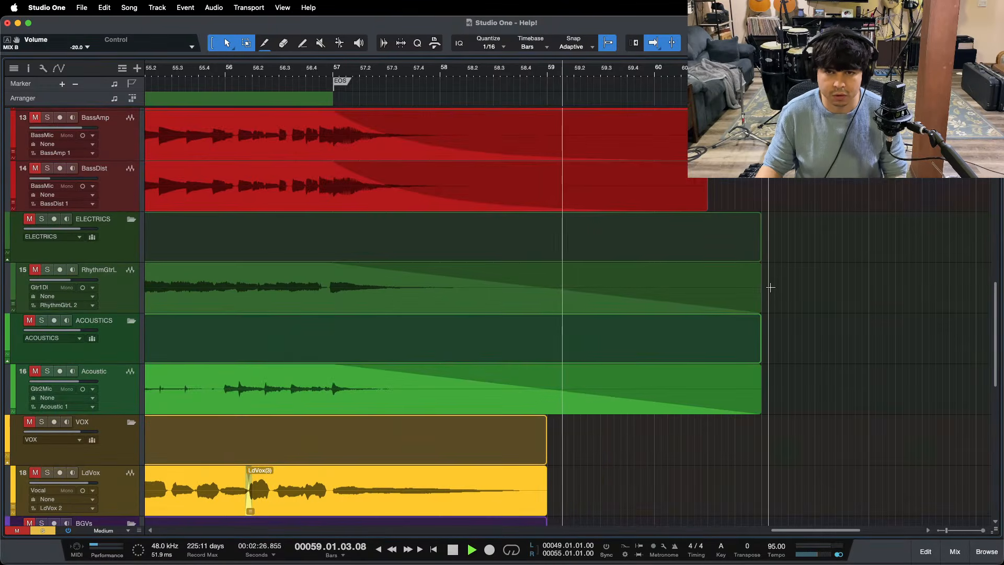
Step: Stop playback, trim the end of the last RhythmGtrL event to 60.03.01, and start its fade-out at bar 57
scroll(771, 287, "down", 4)
scroll(770, 288, "up", 10)
scroll(771, 287, "down", 9)
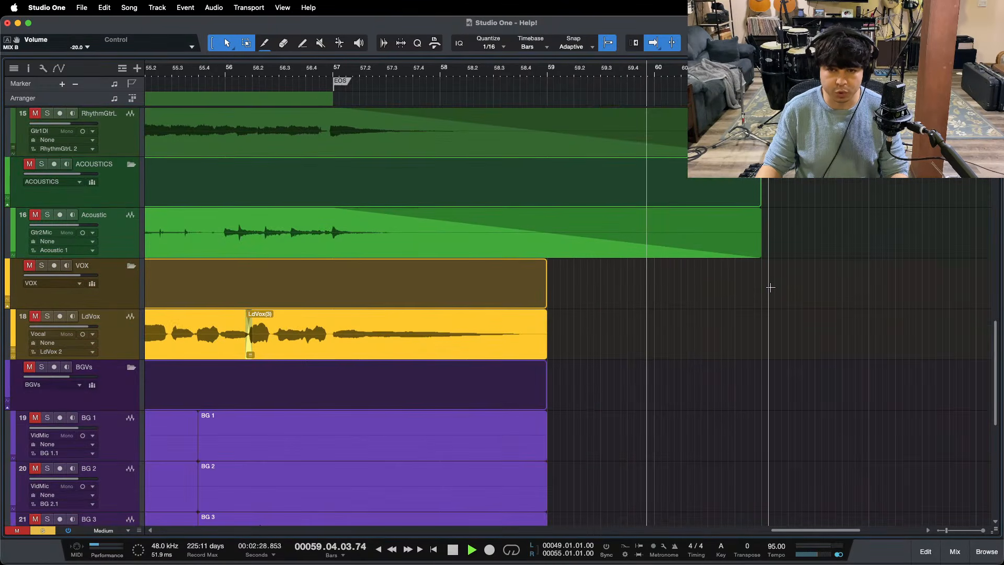
scroll(770, 287, "up", 1)
key("space")
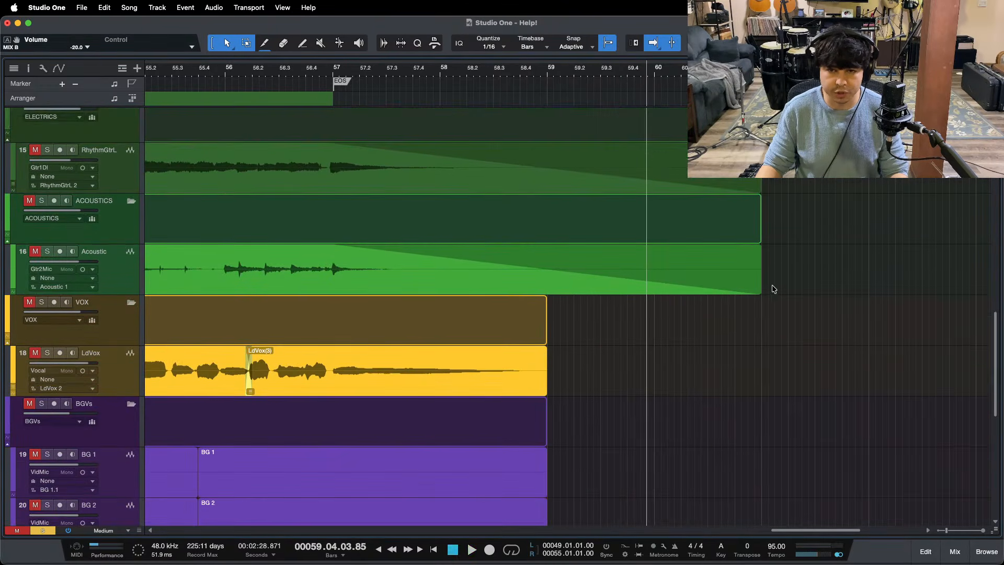
left_click(360, 182)
left_click_drag(761, 170, 708, 170)
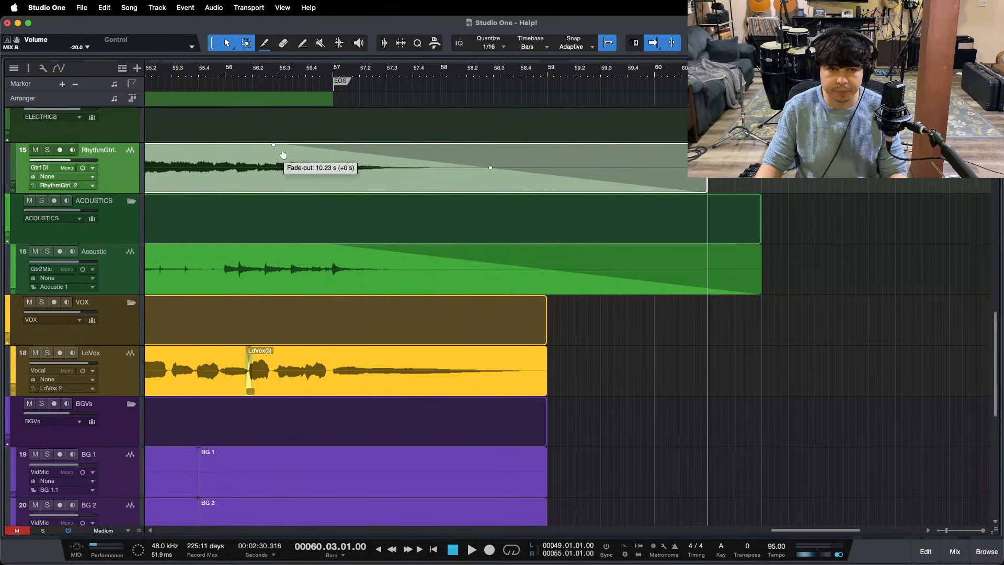
left_click_drag(283, 155, 340, 155)
Step: Audition the soloed RhythmGtrL ending while trimming the Acoustic event's end to 60.03.01 and starting its fade-out at bar 57
left_click(47, 150)
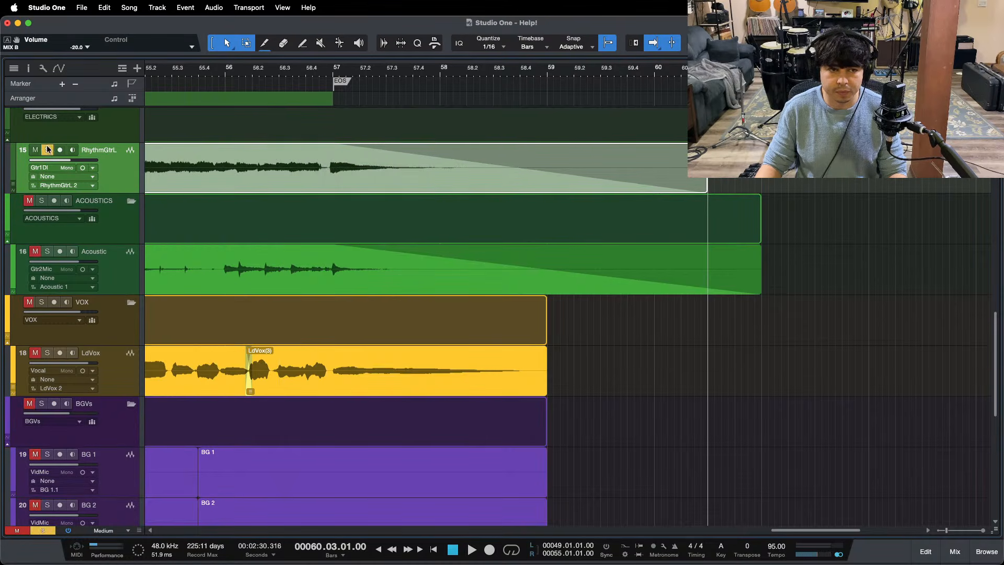
left_click(320, 72)
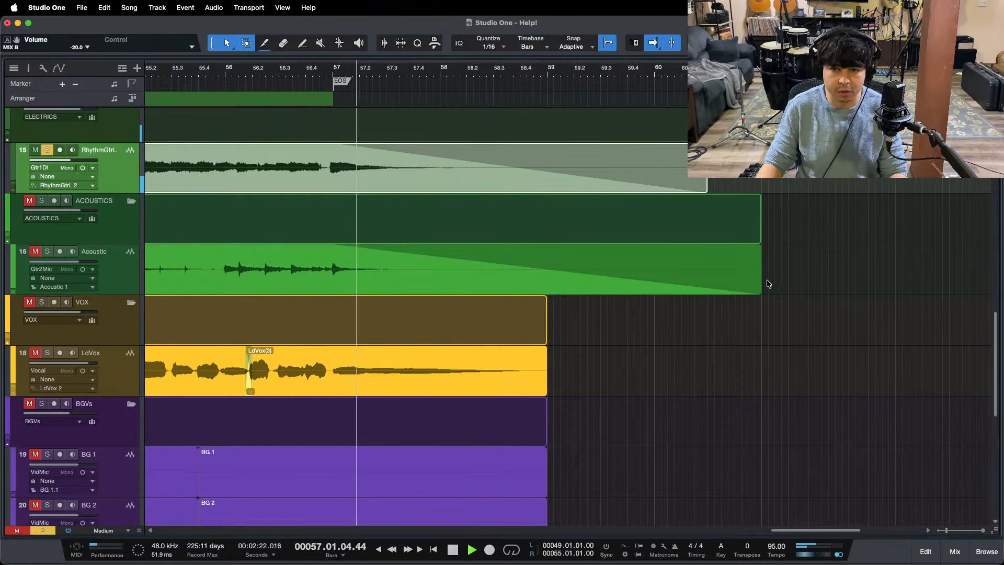
left_click_drag(761, 272, 713, 271)
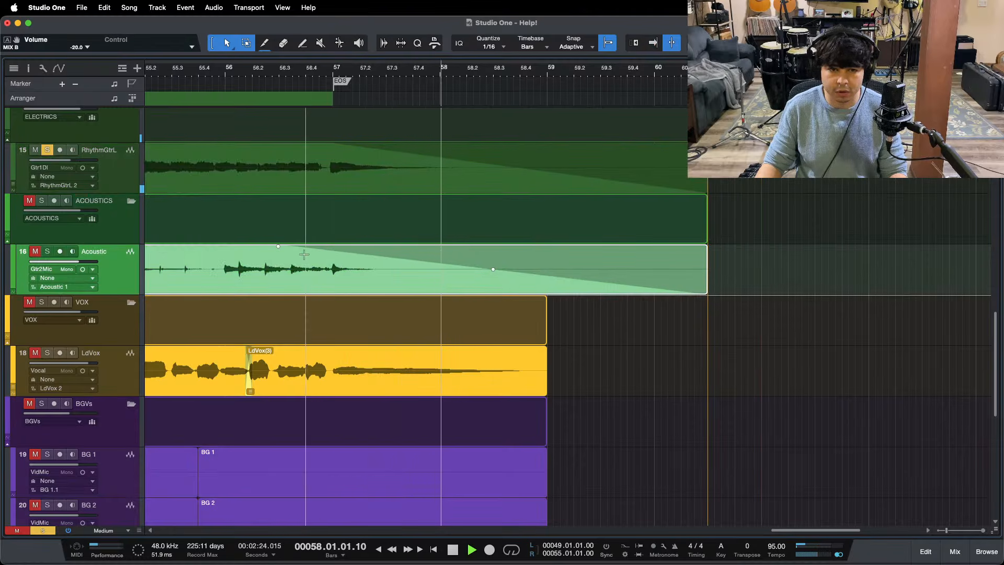
left_click_drag(284, 256, 334, 261)
Step: Bend the RhythmGtrL and Acoustic fade-outs into slight exponential curves, soloing the Acoustic track to audition its ending
left_click(405, 174)
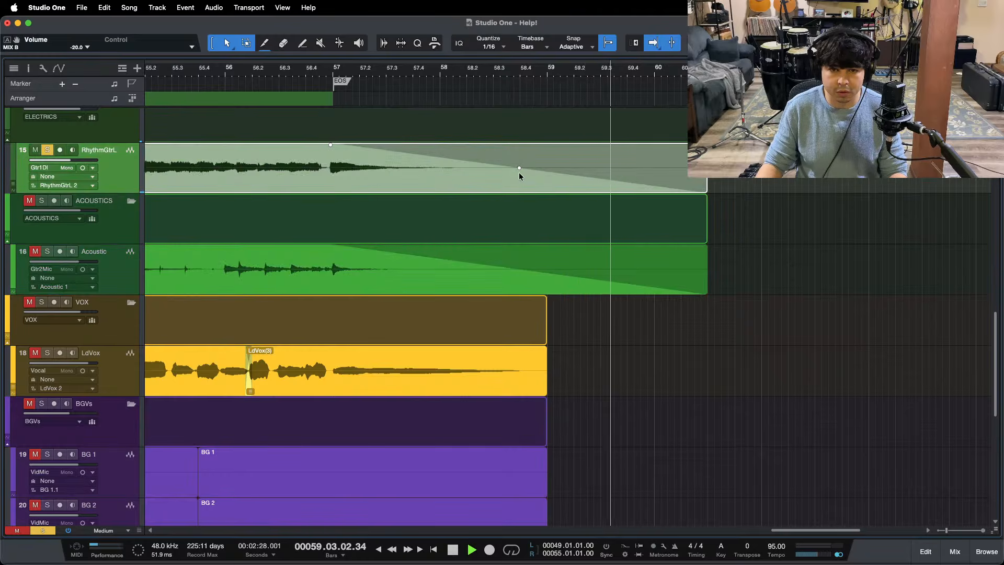
left_click_drag(517, 177, 519, 178)
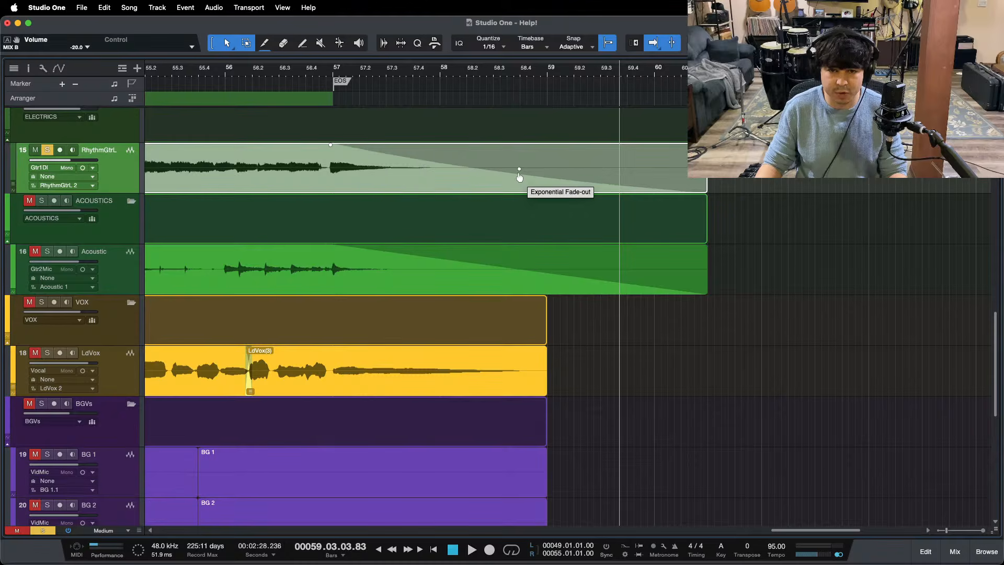
left_click(326, 70)
left_click(47, 150)
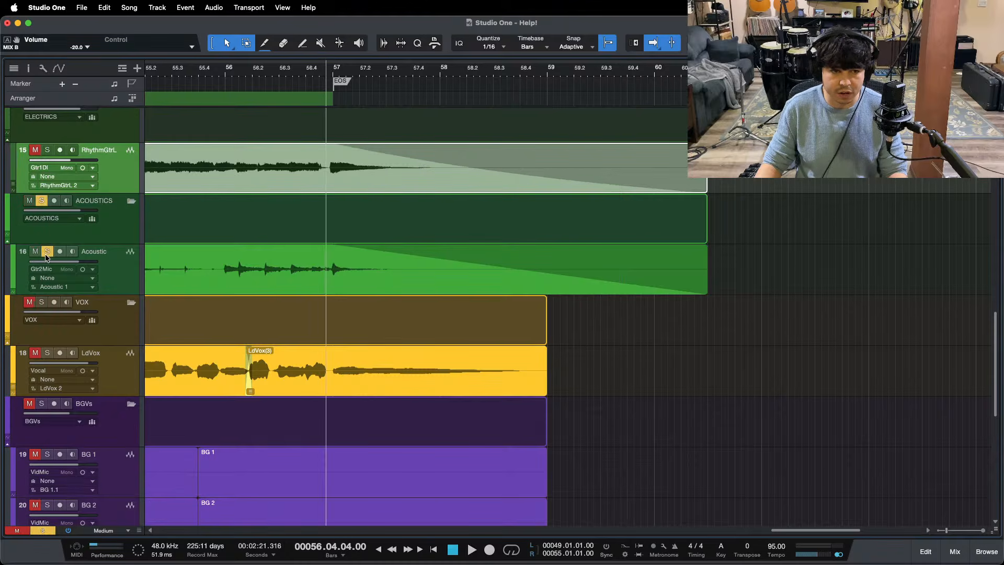
key("space")
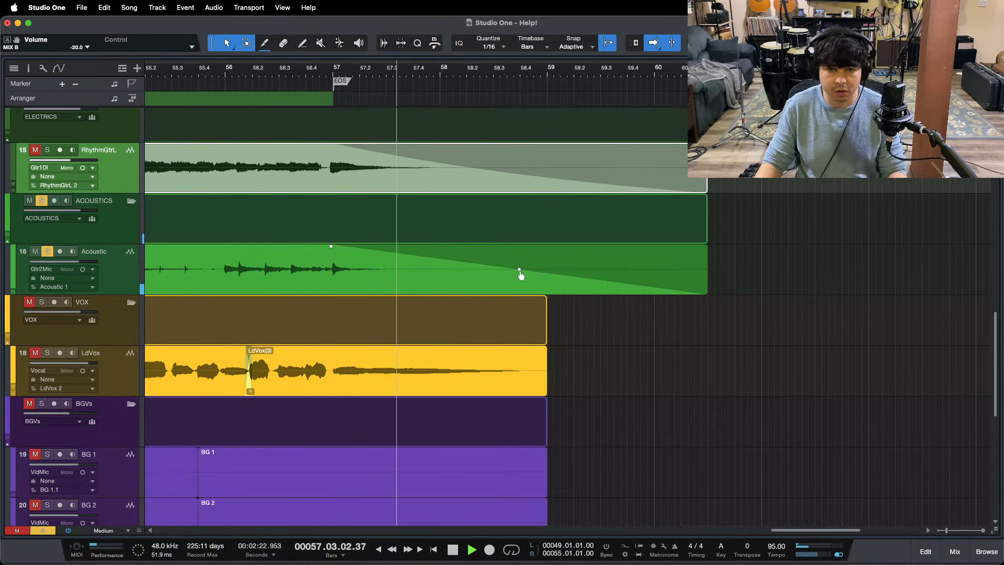
left_click_drag(520, 275, 520, 276)
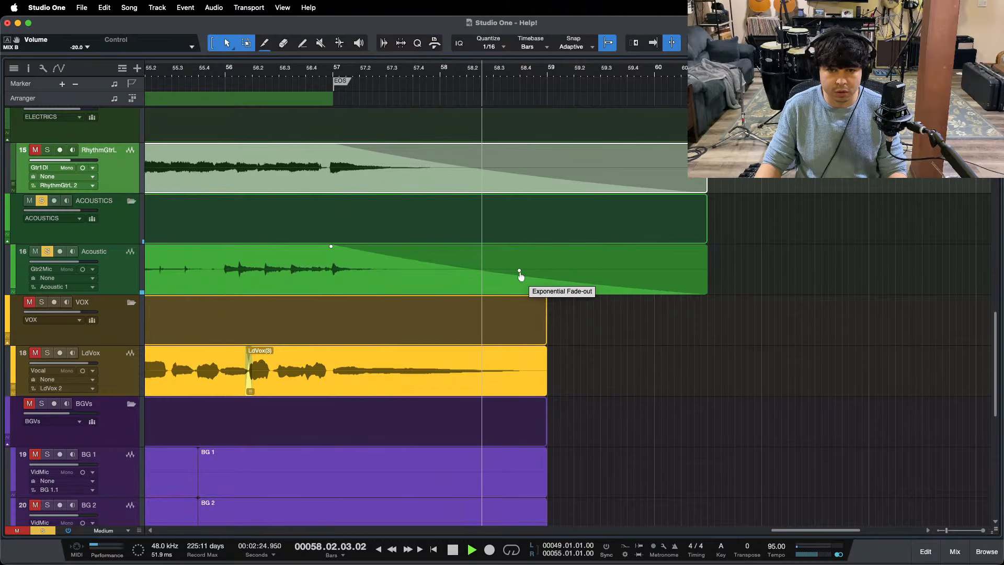
Step: Unsolo the Acoustic track and play the full mix from about bar 56 to check the ending across all tracks
key("f")
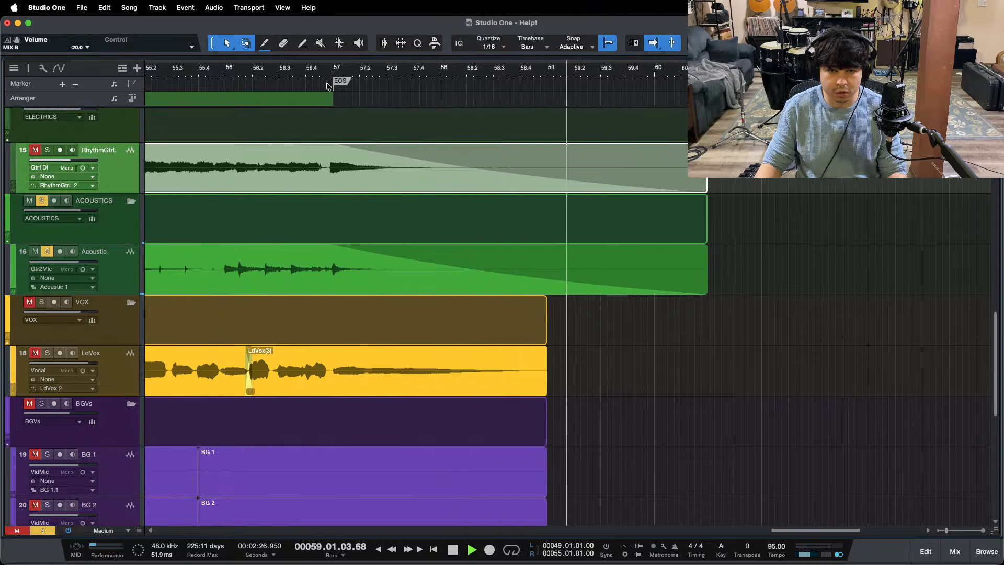
left_click(262, 69)
scroll(783, 344, "down", 2)
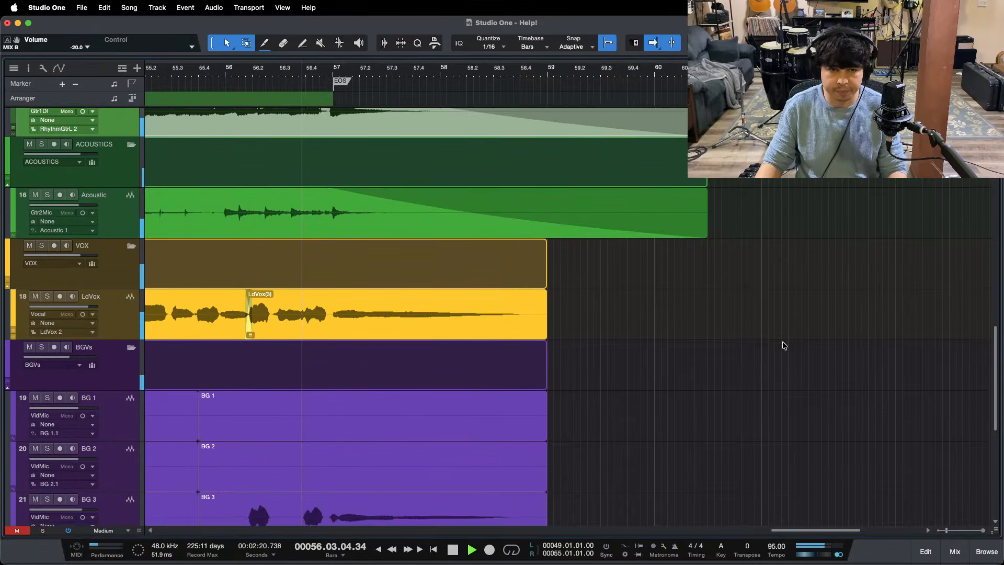
scroll(783, 342, "up", 3)
scroll(773, 332, "down", 8)
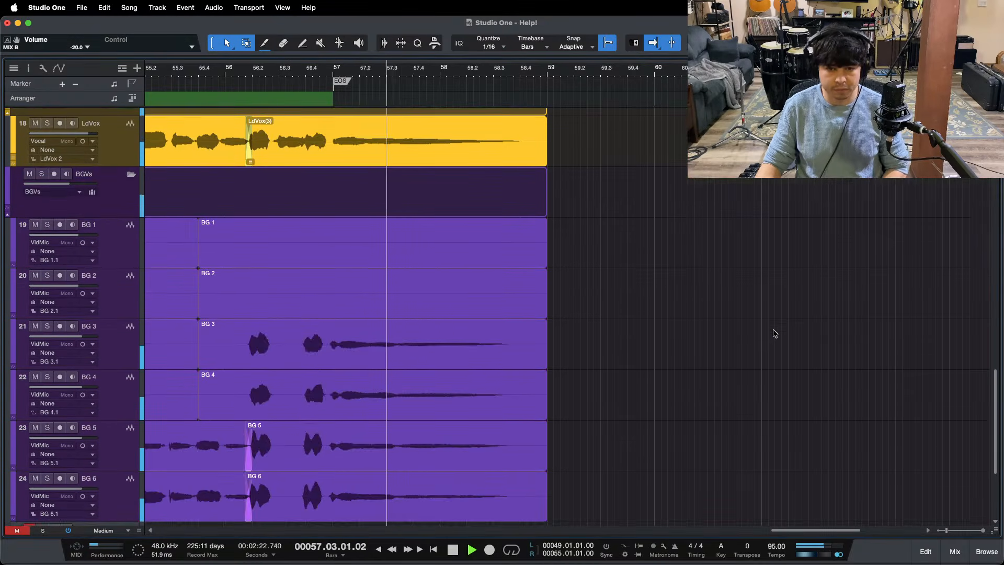
scroll(601, 262, "down", 5)
scroll(581, 230, "up", 2)
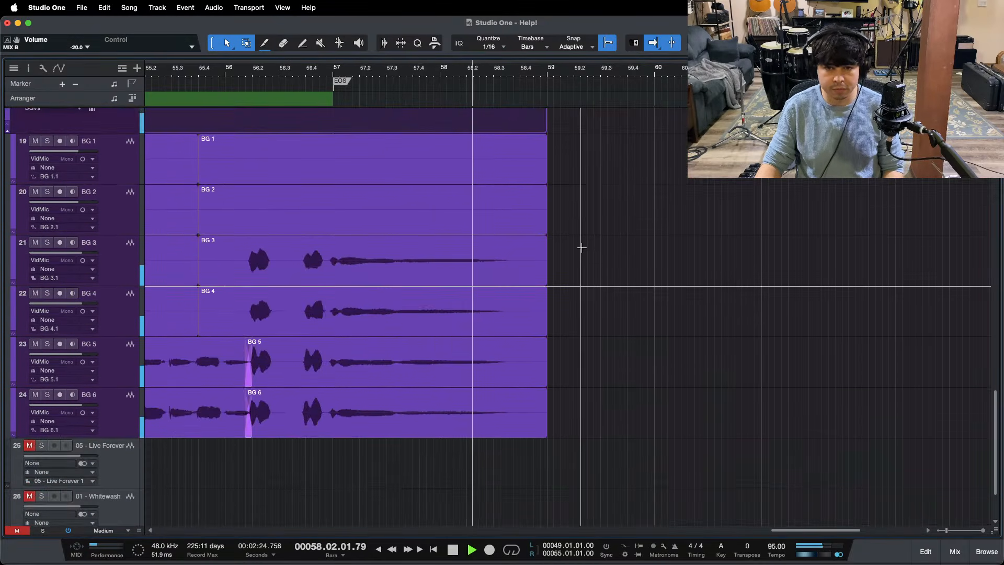
scroll(602, 248, "up", 1)
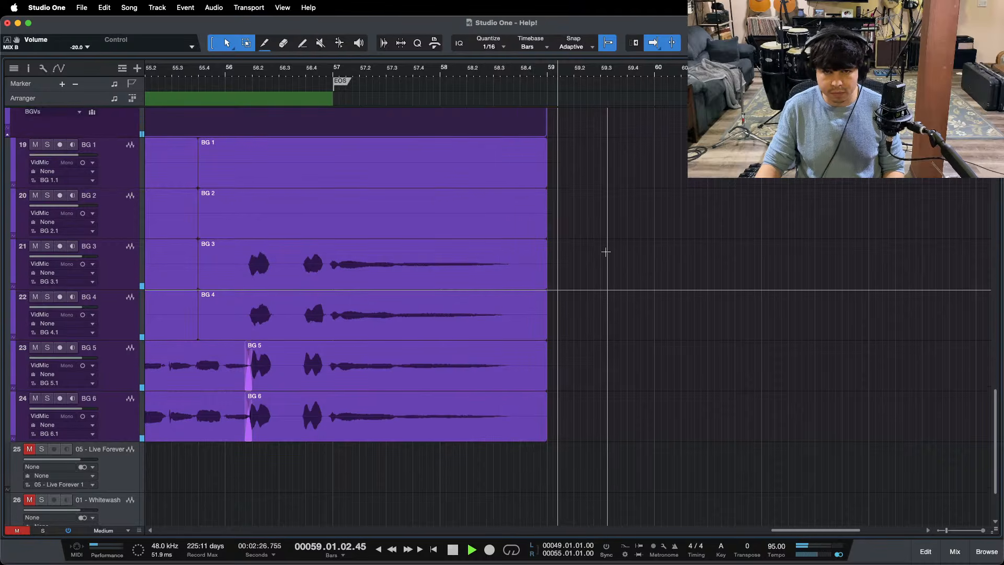
scroll(606, 251, "up", 15)
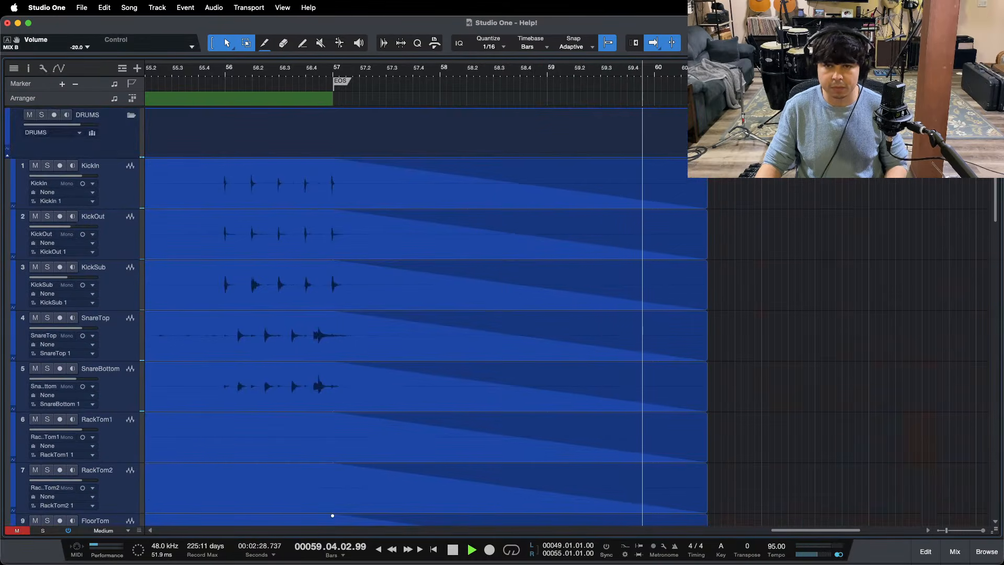
key("z")
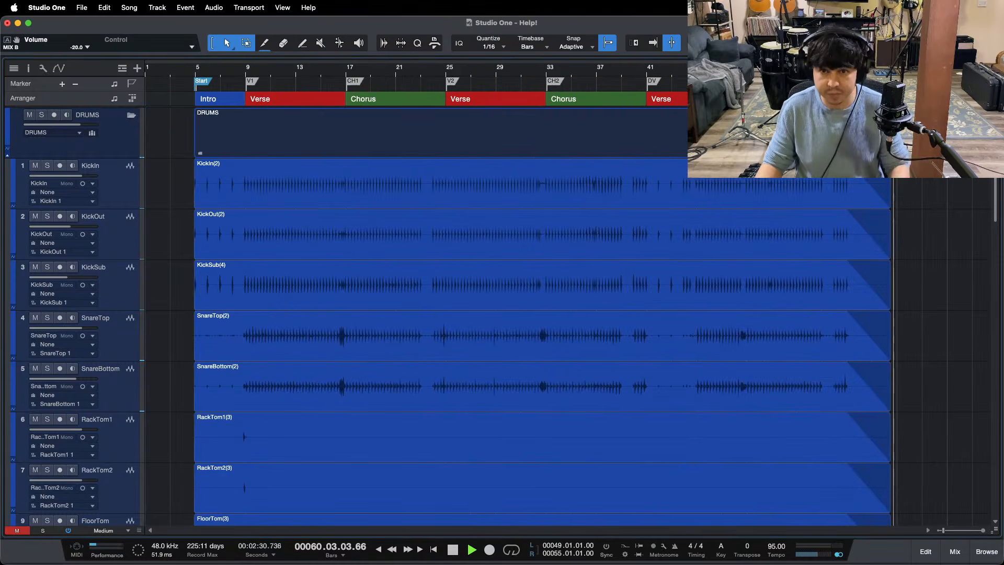
key("f")
key("space")
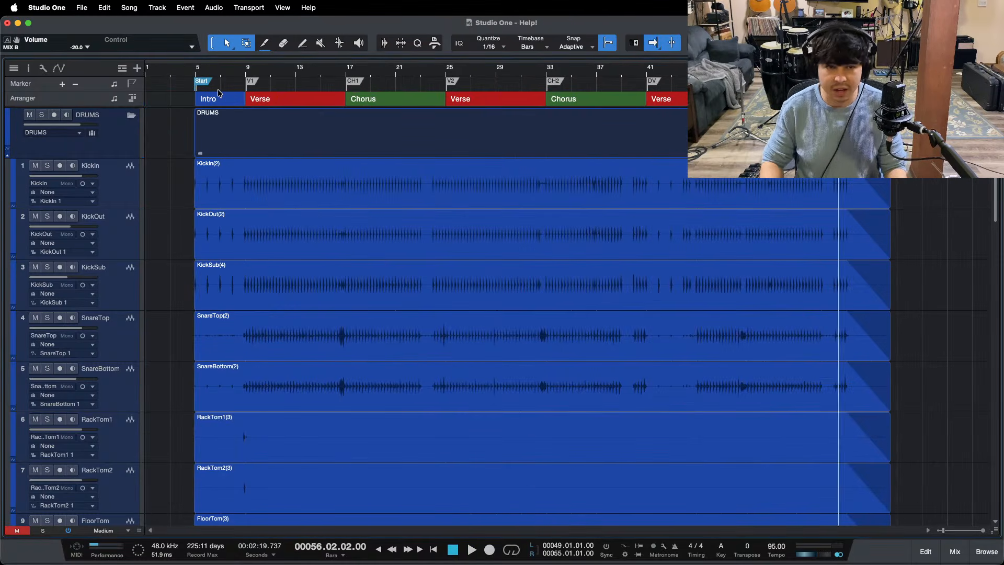
Step: Return to the start of the song and open the browser and the mixer
key("Home")
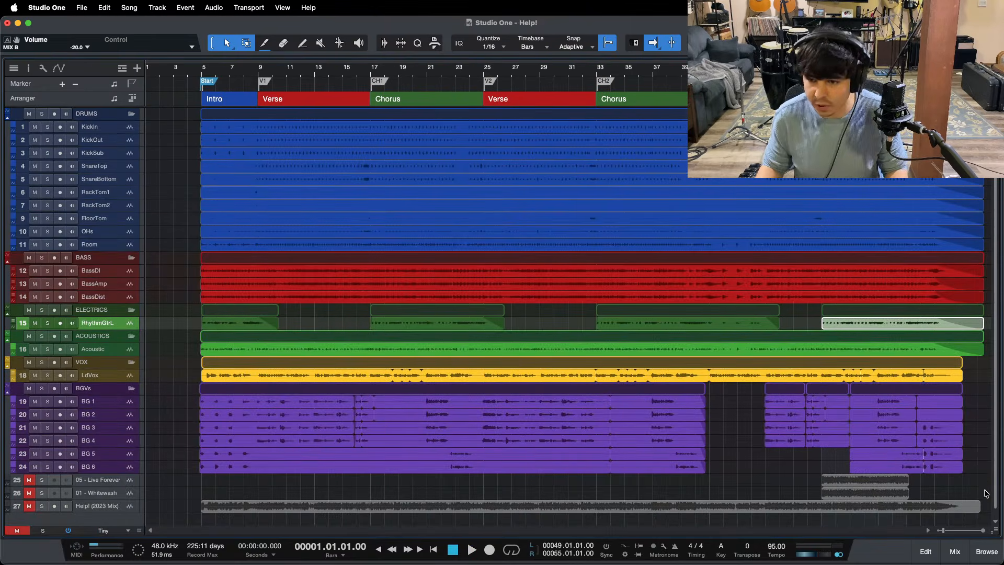
left_click(987, 553)
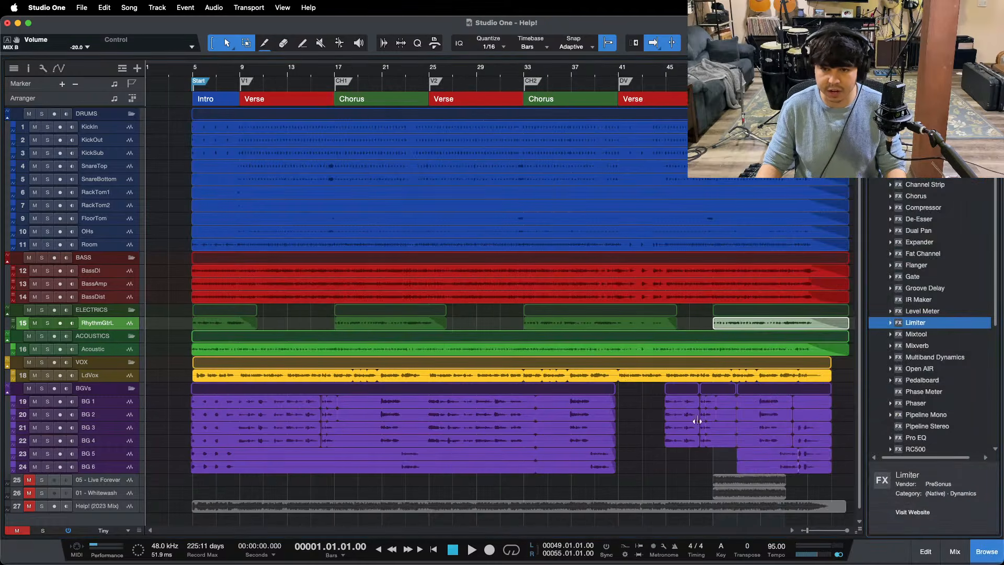
key("F3")
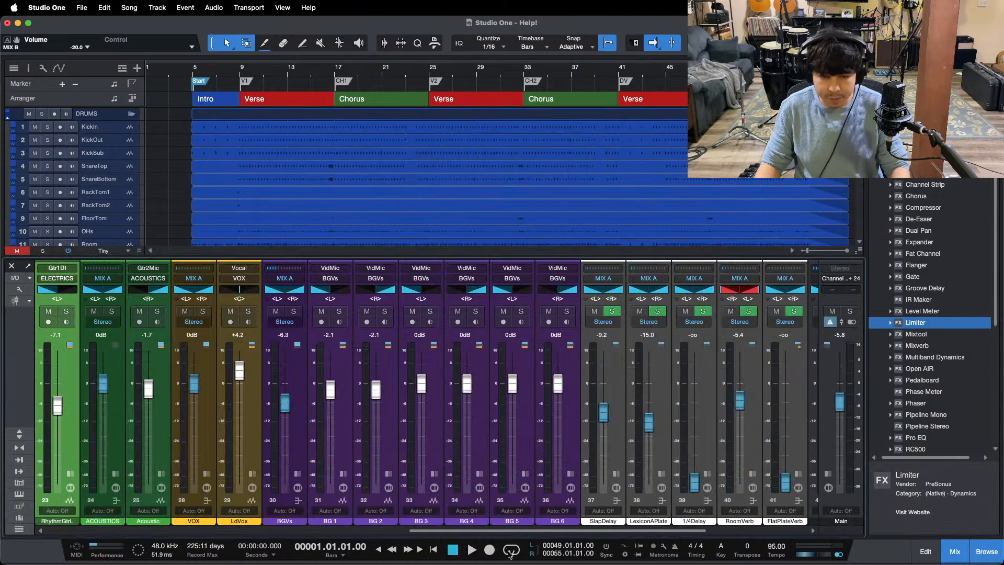
left_click(550, 544)
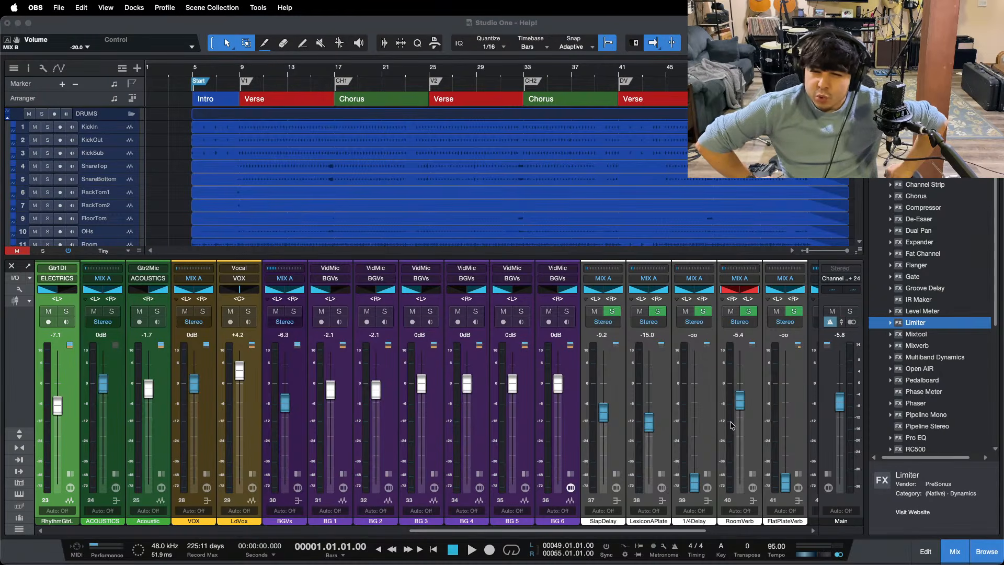
left_click(944, 510)
Step: Look through the mixer channels and examine the insert effects on the RoomVerb channel
left_click_drag(578, 530, 680, 529)
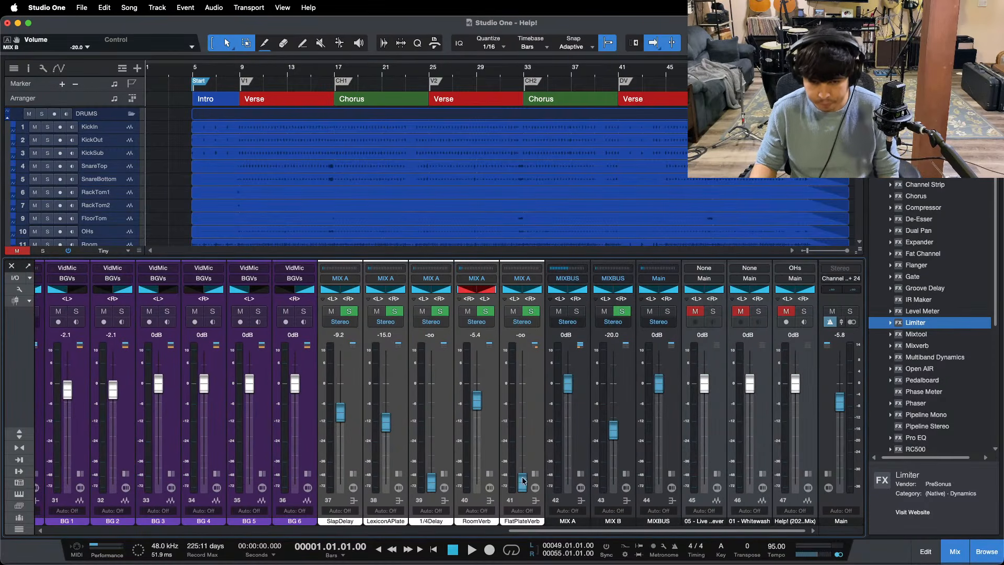
left_click_drag(550, 532, 353, 527)
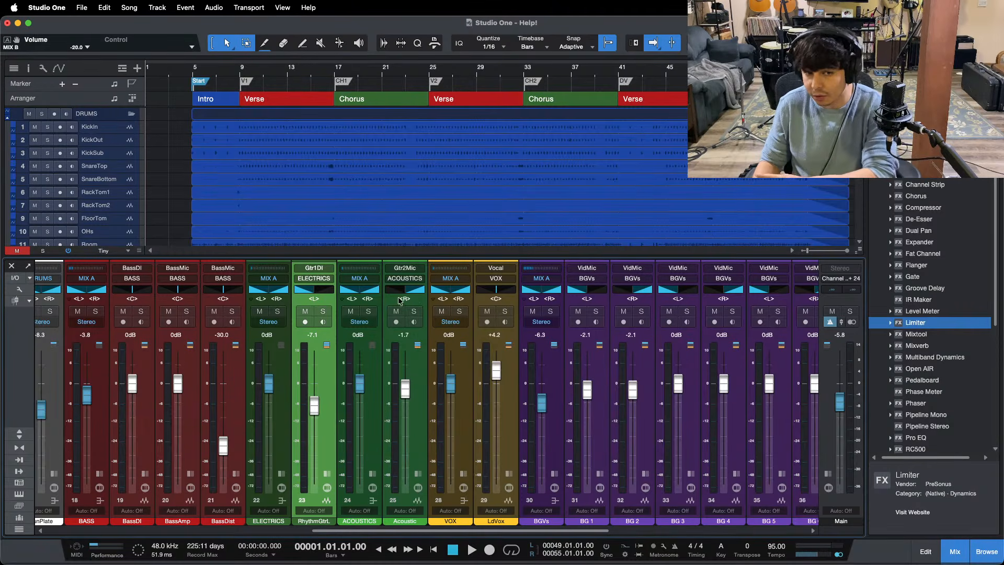
left_click_drag(345, 533, 610, 533)
left_click(482, 438)
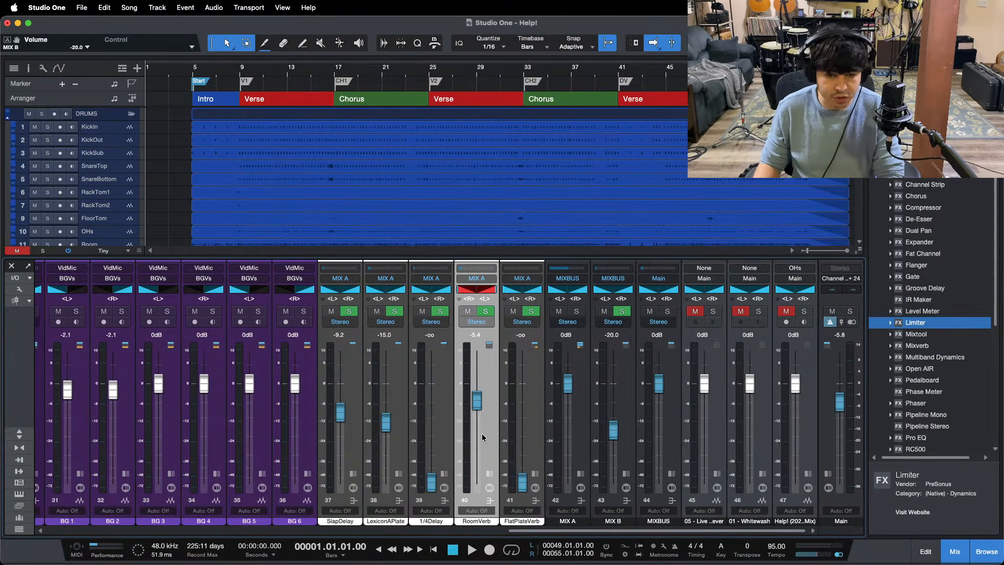
left_click(491, 473)
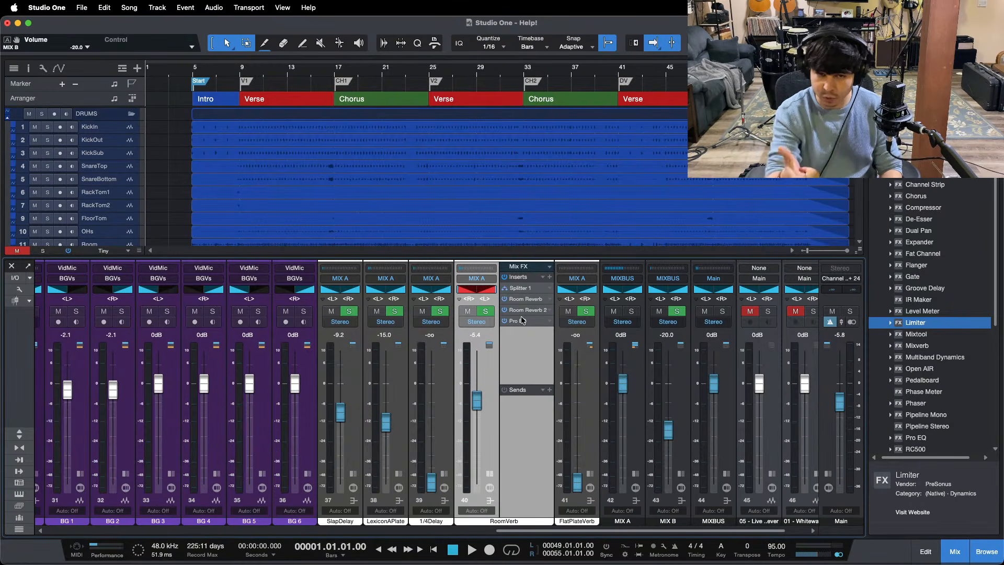
left_click(270, 70)
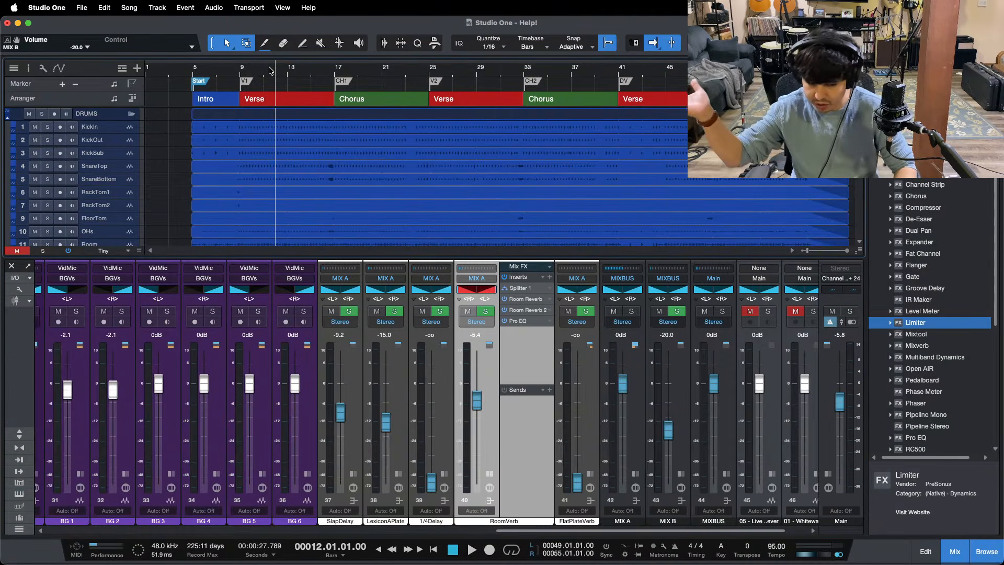
left_click(489, 475)
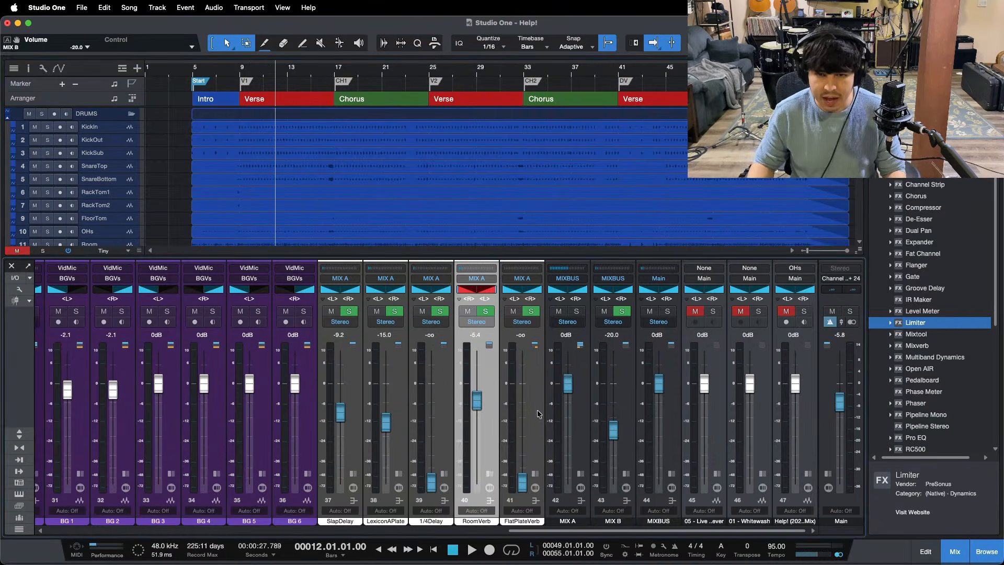
Step: Reset the Main output fader to 0 dB and close the mixer
left_click(839, 401, "alt")
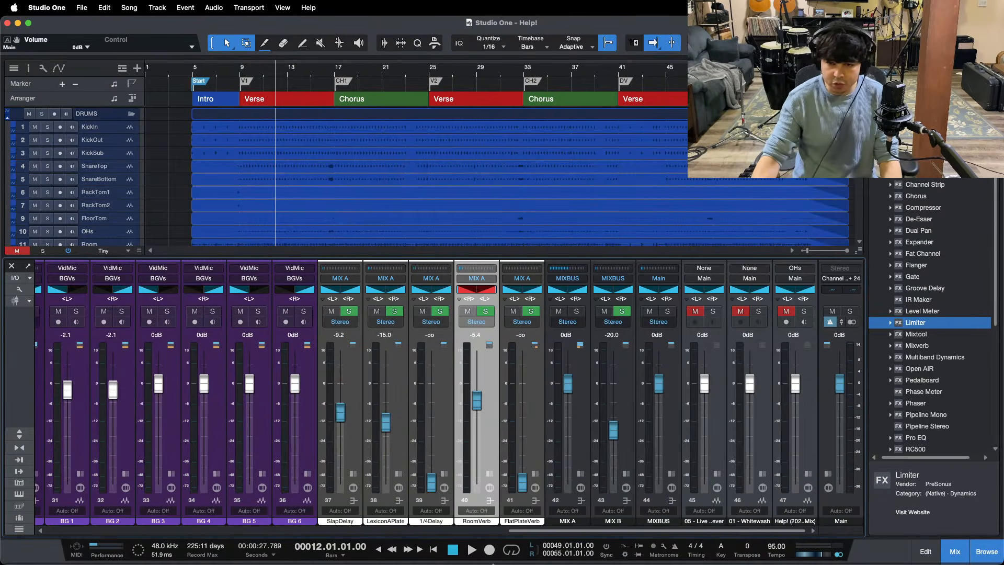
left_click(554, 553)
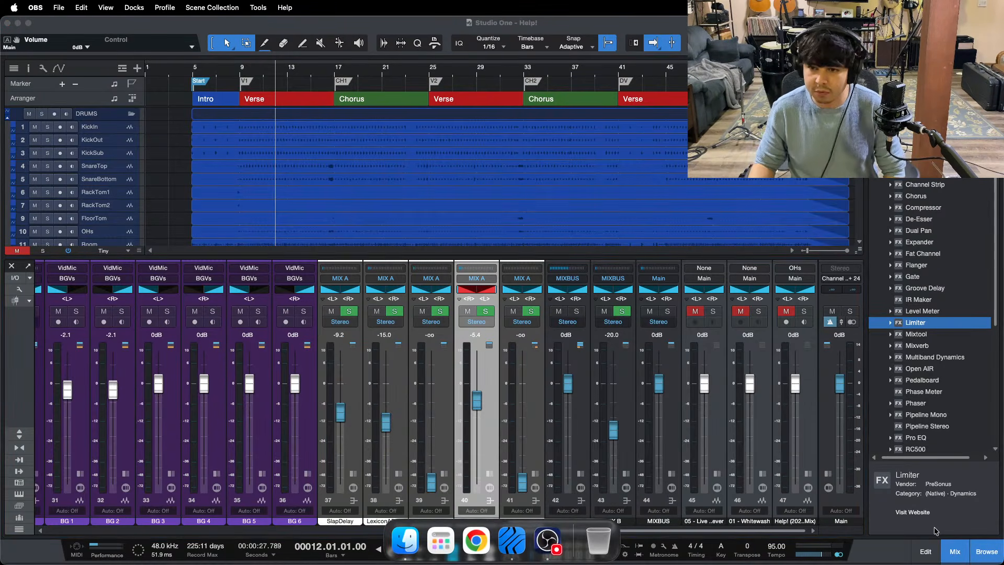
left_click(955, 553)
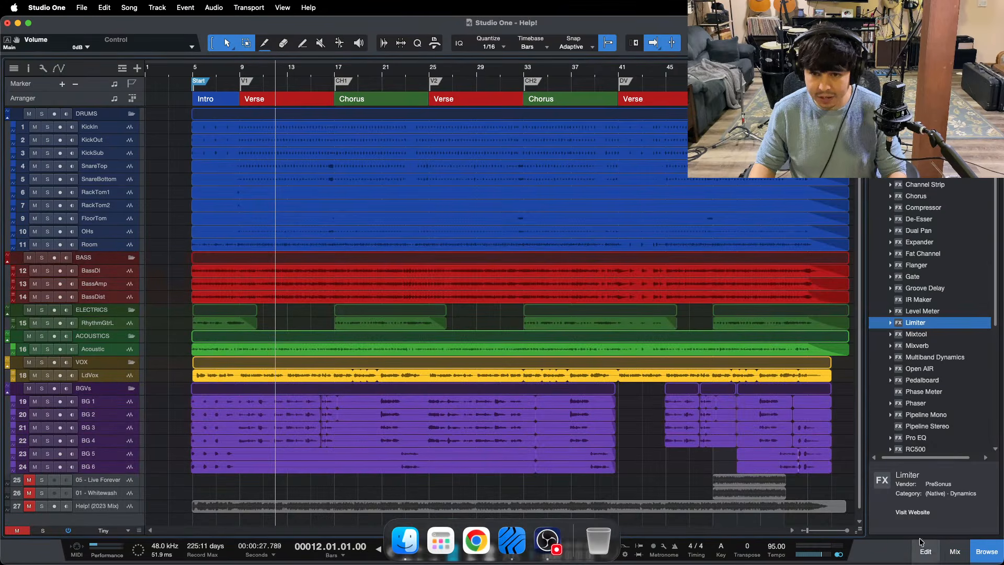
Step: Place the playback cursor just before the song's Start marker and save the song
key("b")
key("b")
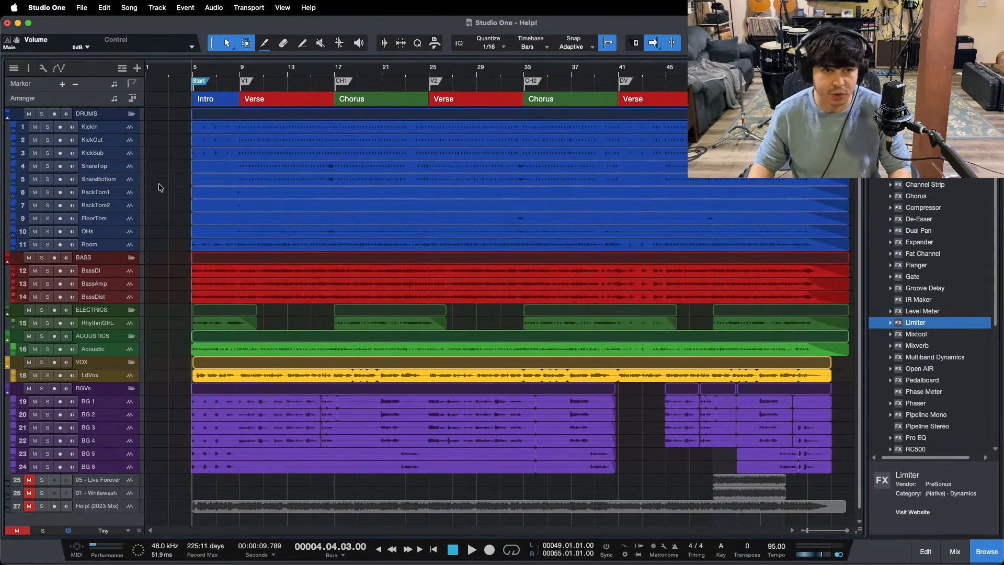
key("super+s")
scroll(299, 68, "right", 1)
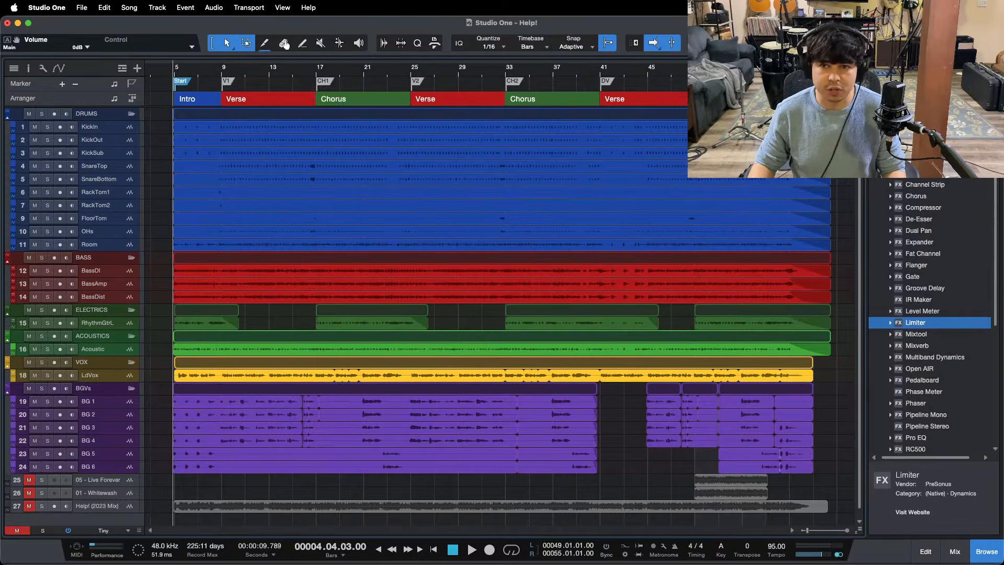
scroll(286, 43, "left", 1)
key("super+s")
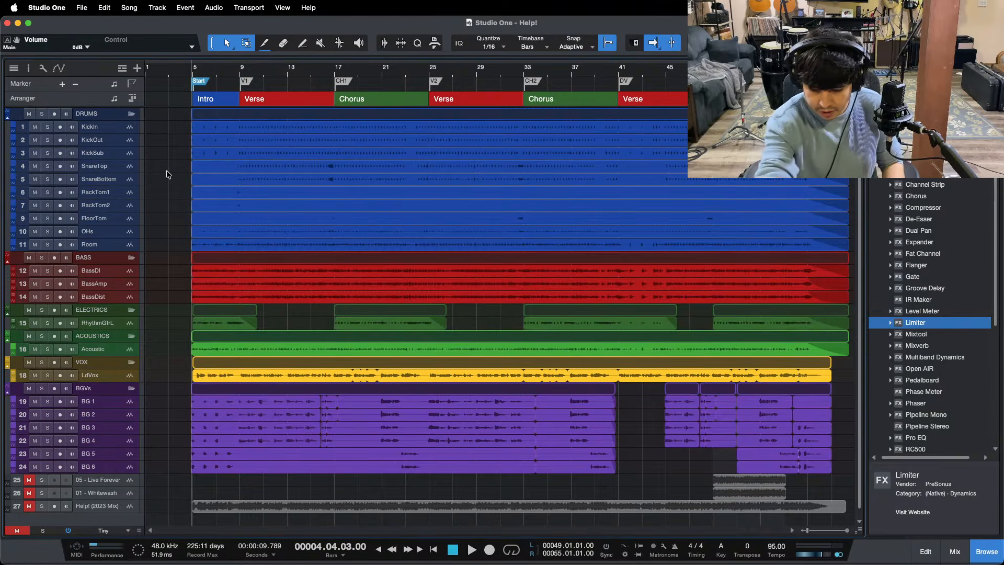
Step: Play the song from the Start marker and raise the LexiconAPlate channel's fader to -14.2 dB
key("space")
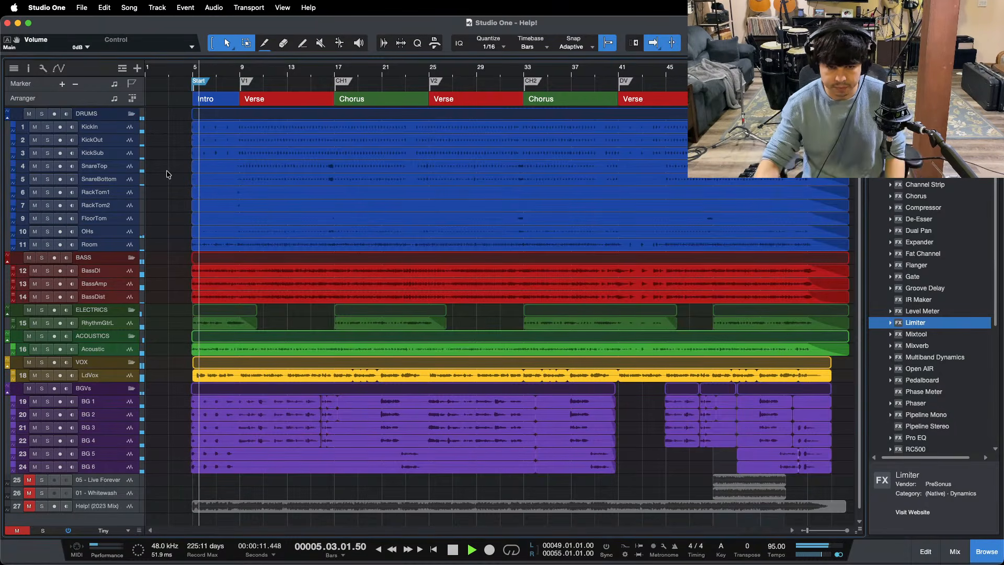
left_click(955, 552)
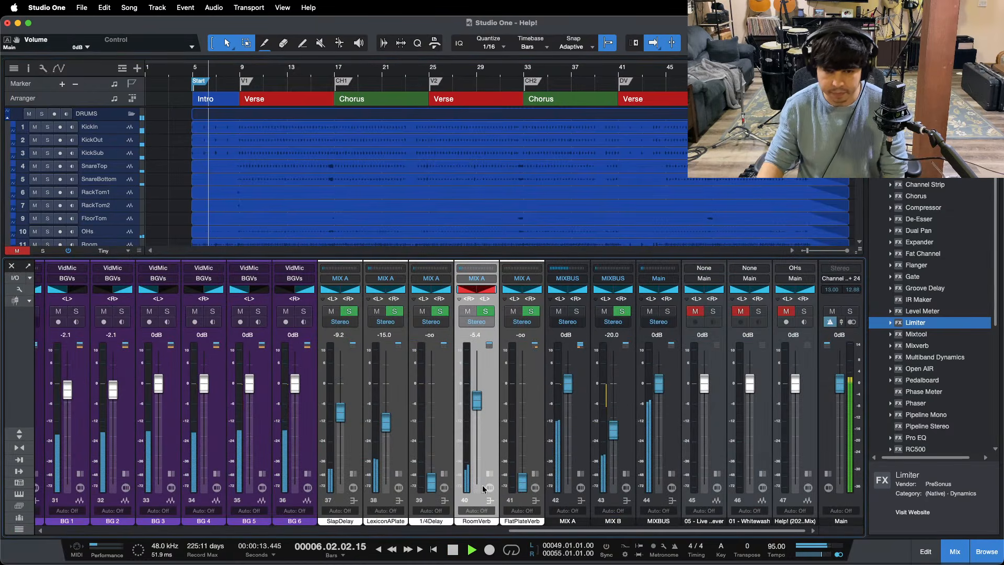
left_click_drag(388, 418, 389, 417)
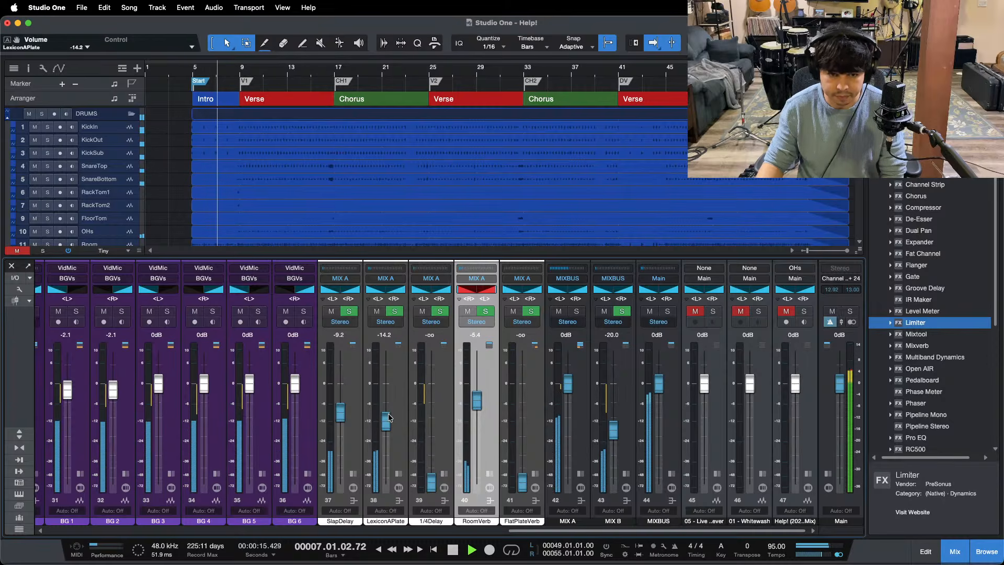
scroll(439, 516, "left", 10)
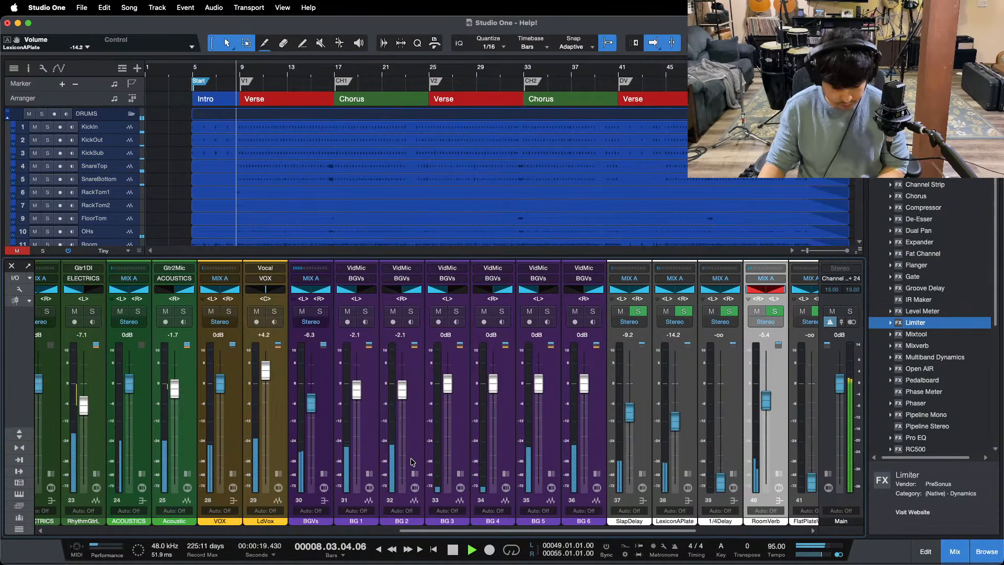
key("F3")
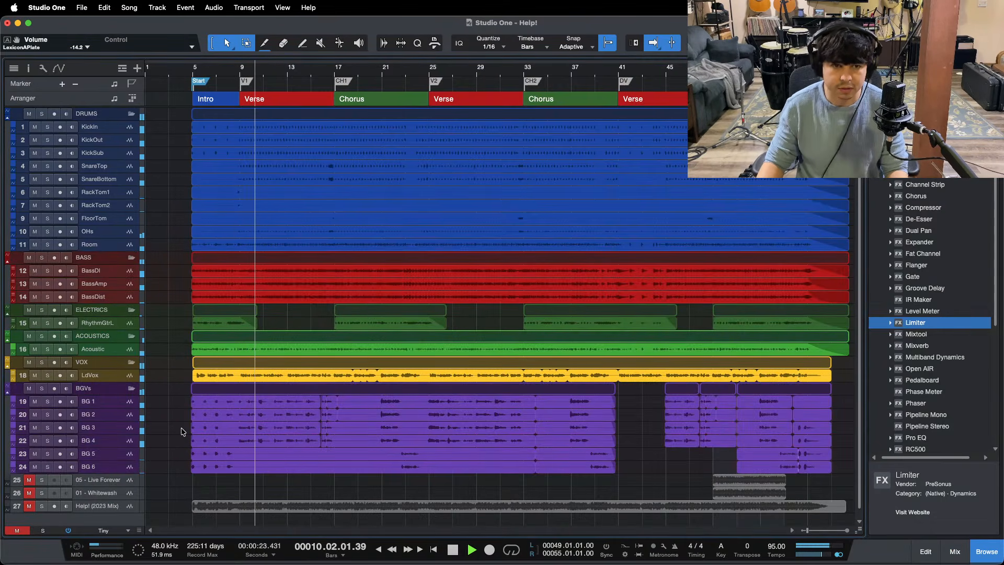
Step: Select the RackTom1 and RackTom2 channels in the mixer and lower their faders together to -0.4 dB
key("F3")
left_click_drag(427, 531, 164, 531)
left_click(238, 412)
left_click(194, 410, "shift")
left_click_drag(189, 384, 188, 385)
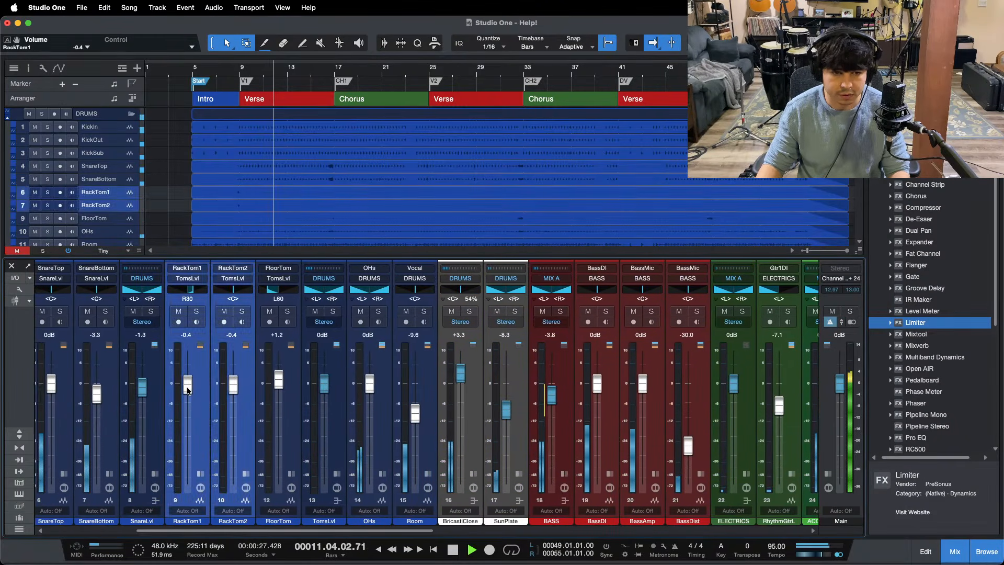
key("F3")
key("F3")
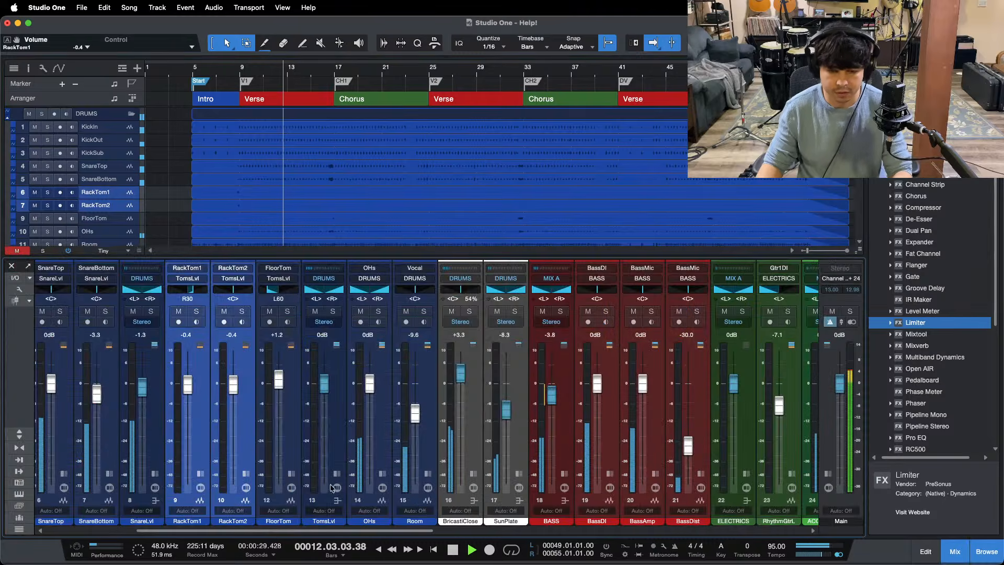
Step: Raise the RhythmGtrL channel's fader to -6.7 dB during playback and close the mixer
left_click_drag(343, 531, 254, 532)
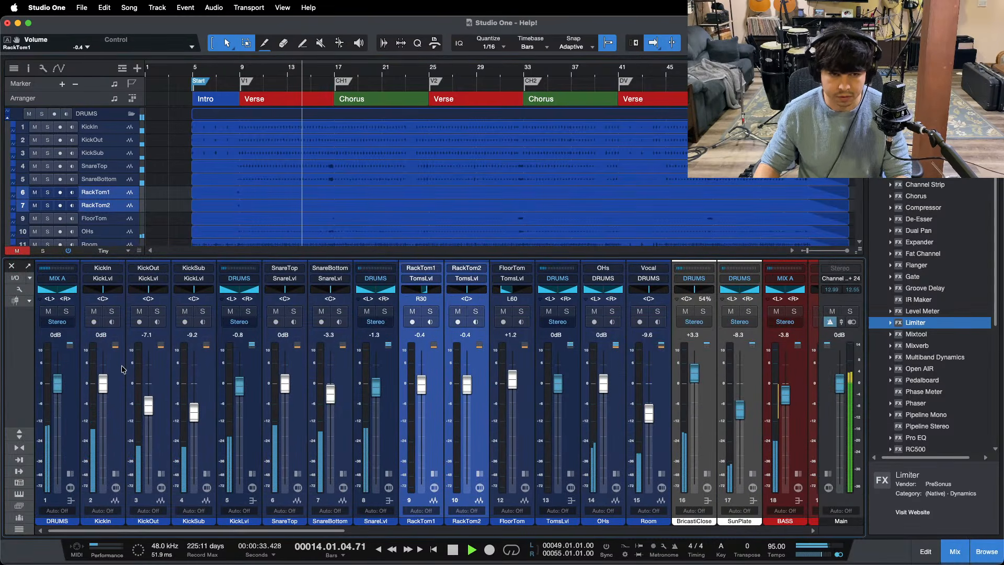
key("F3")
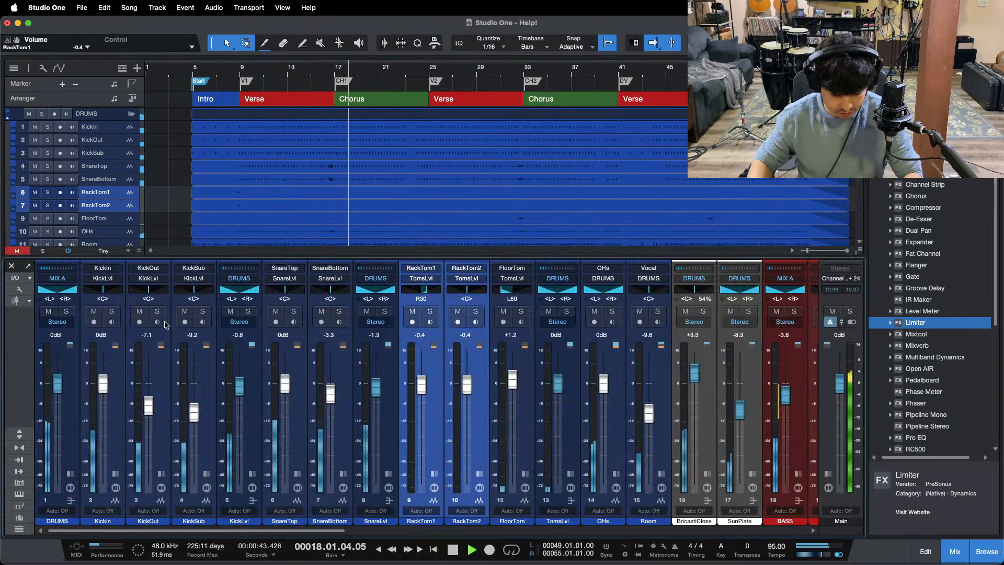
key("F3")
scroll(359, 394, "right", 10)
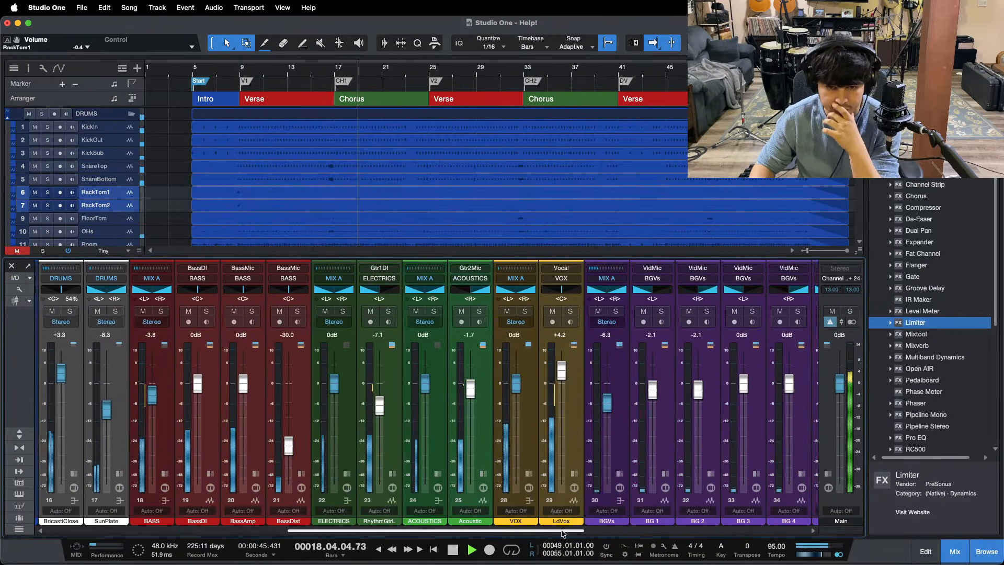
left_click_drag(381, 403, 381, 403)
key("F3")
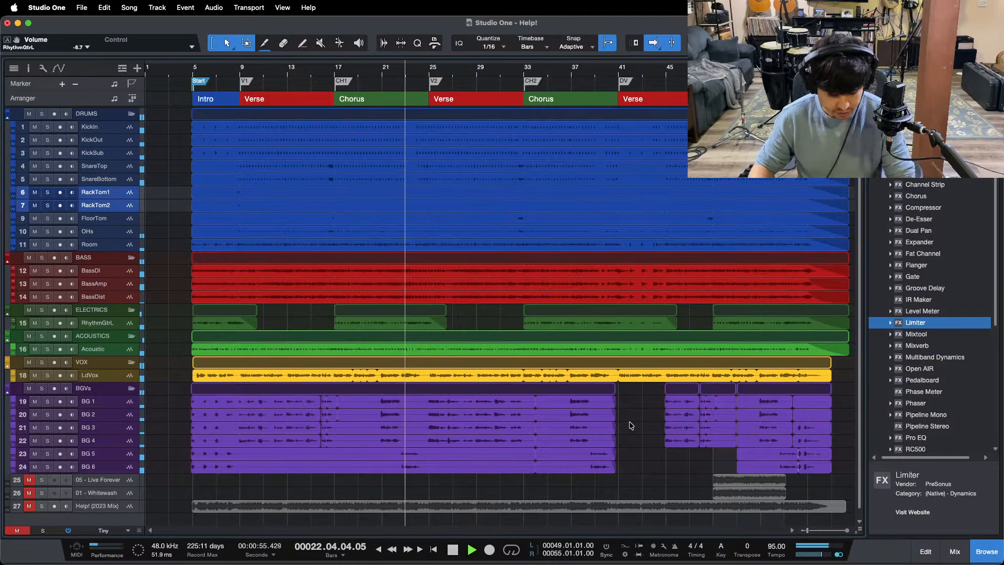
Step: Reopen the mixer, raise the LexiconAPlate channel's fader to -13.3 dB, and close the mixer
key("F3")
scroll(338, 531, "right", 10)
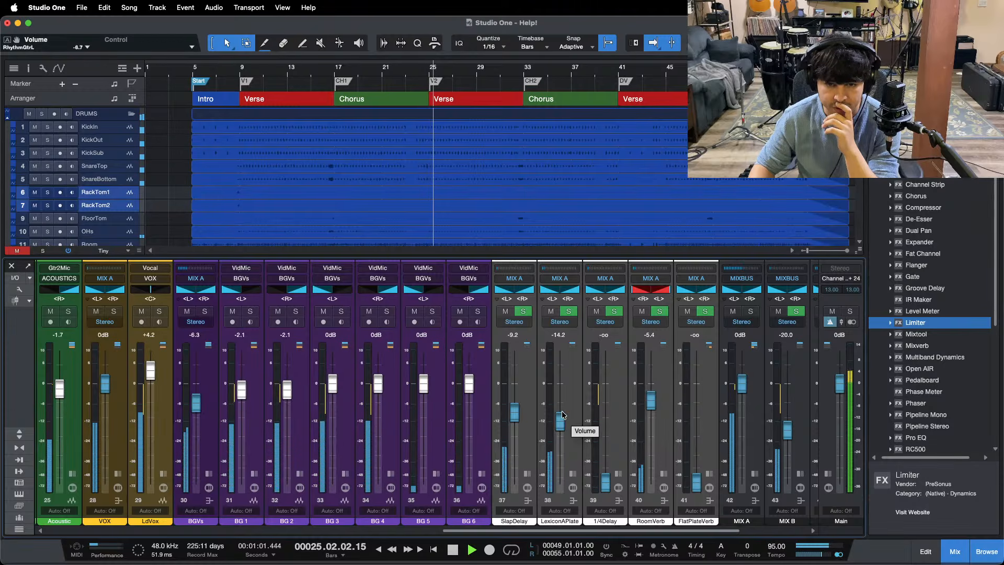
left_click_drag(562, 415, 563, 414)
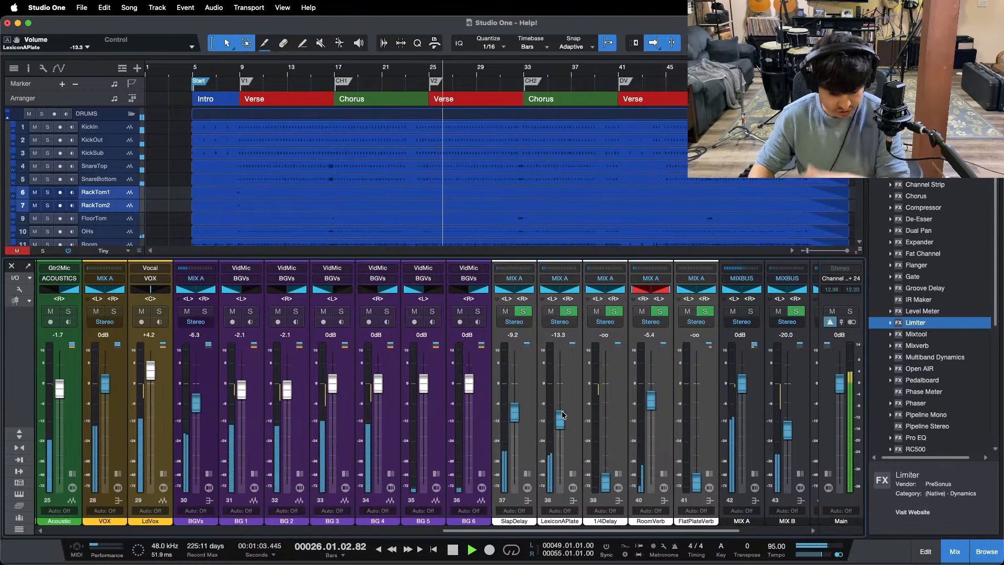
key("F3")
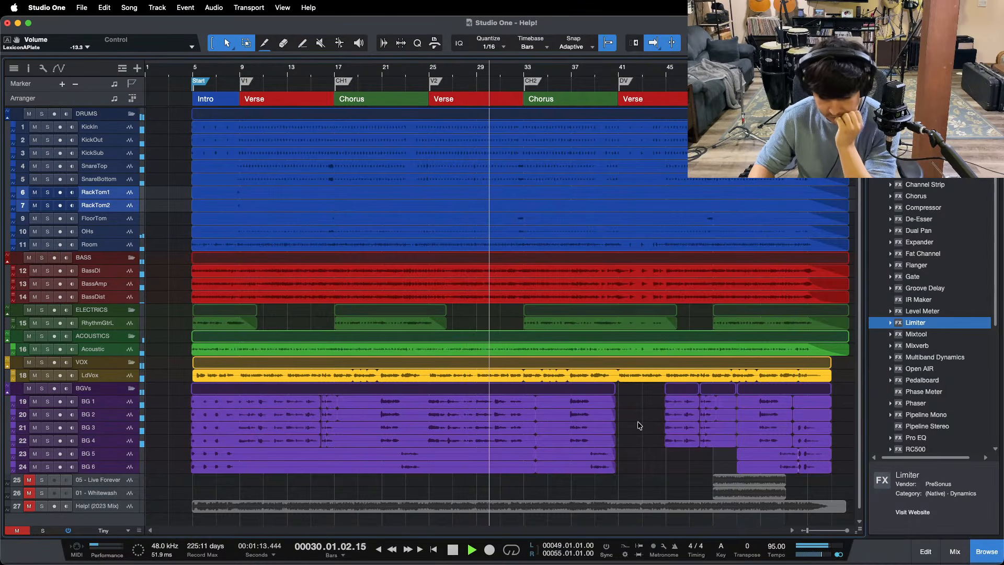
left_click(512, 553)
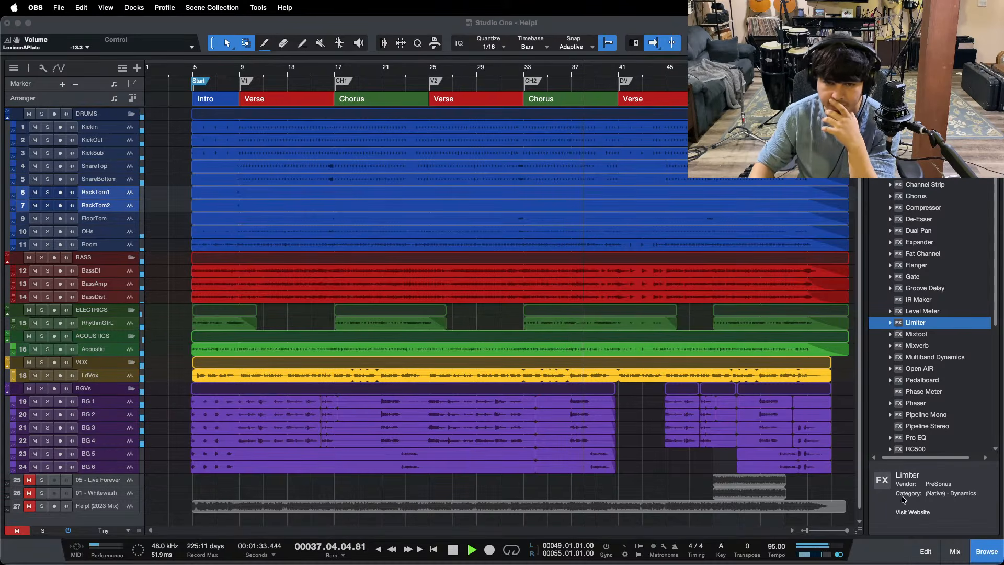
left_click(843, 421)
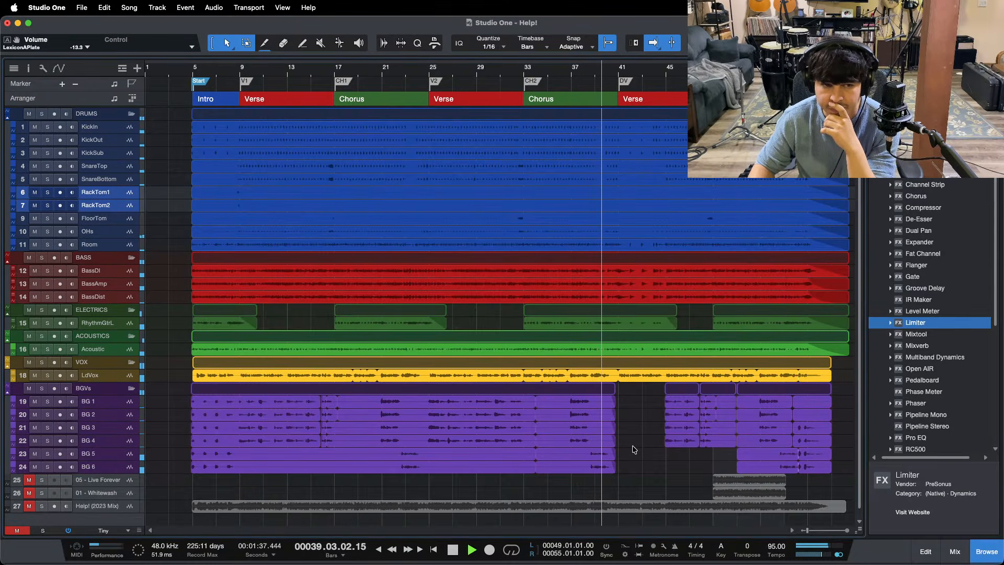
left_click(563, 548)
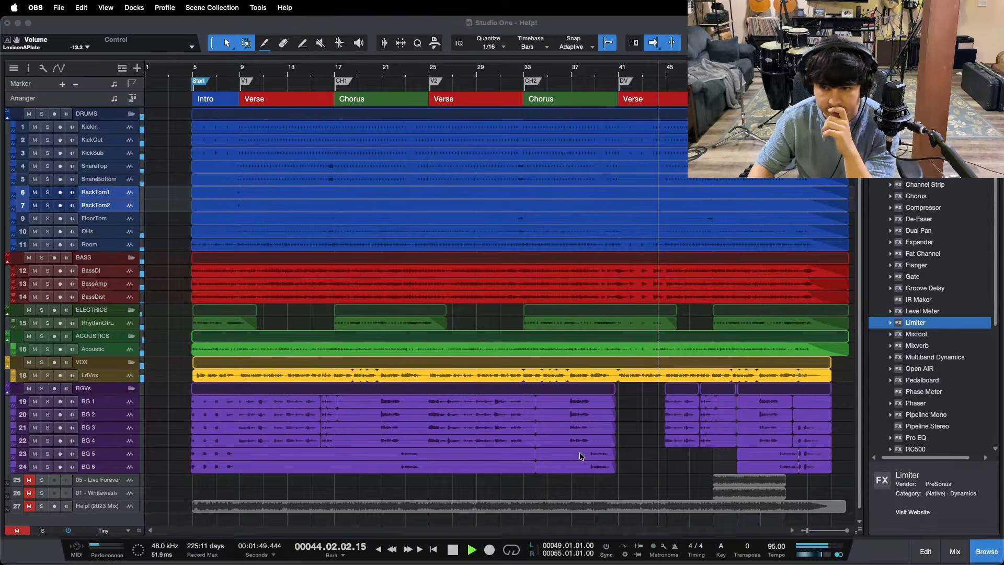
left_click(848, 456)
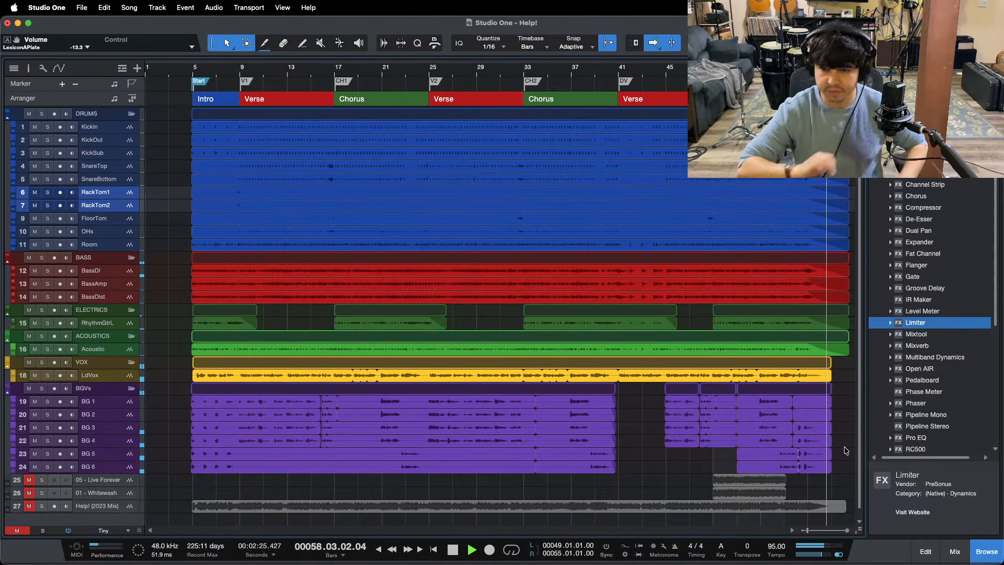
Step: Stop playback with the cursor back just before the Start marker, and look over the vocal, effects and bus channels in the mixer
key("space")
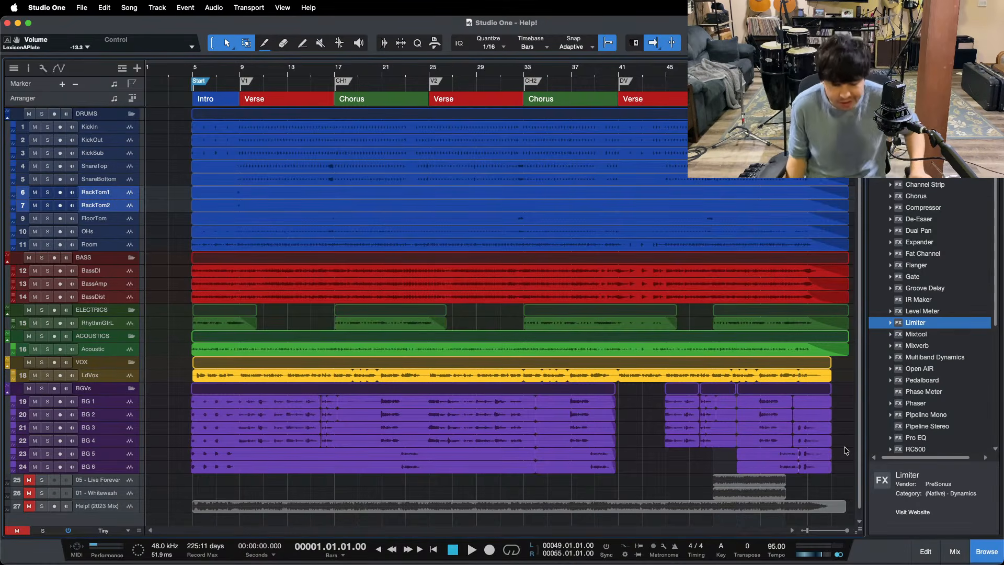
key("shift+n")
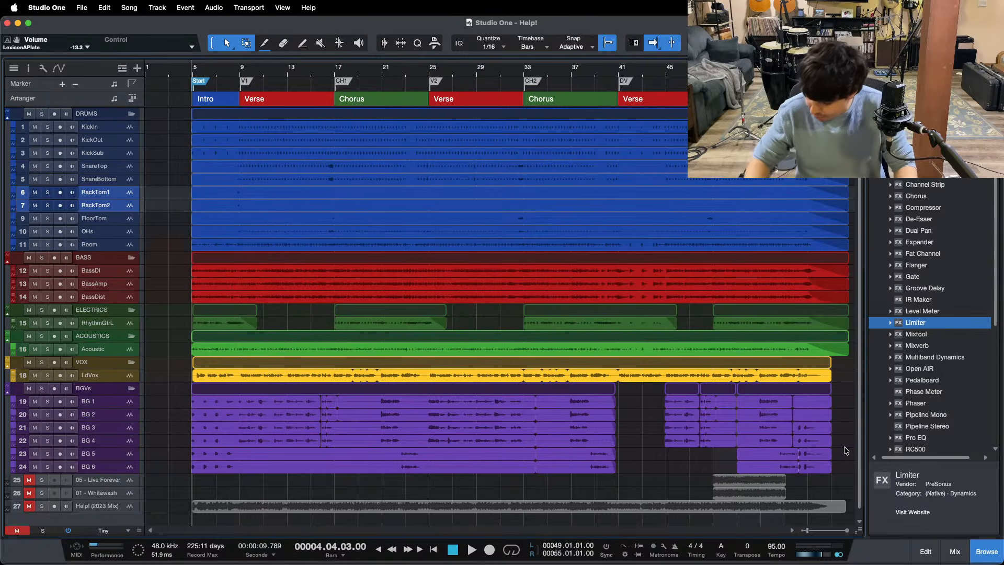
key("F3")
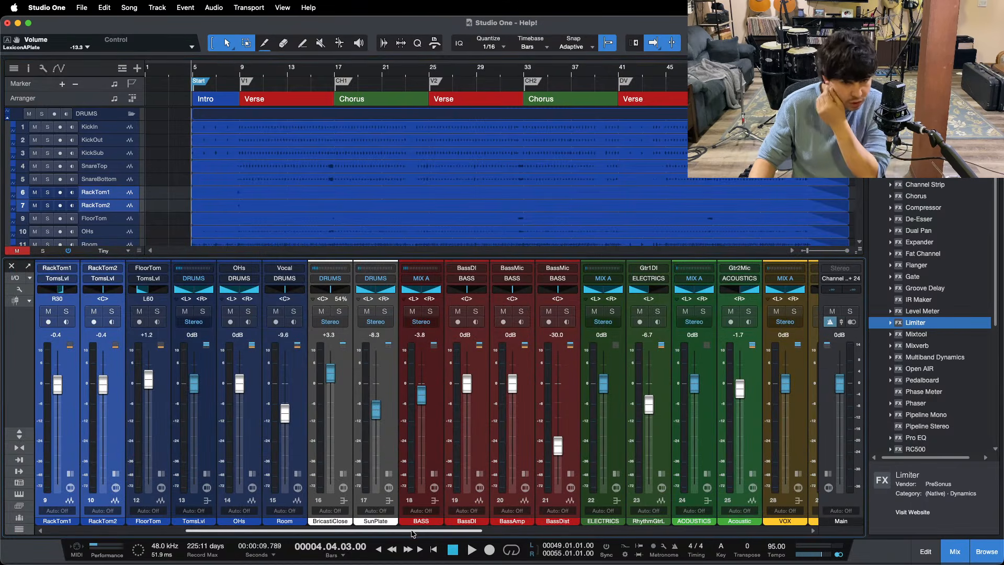
left_click_drag(413, 533, 694, 526)
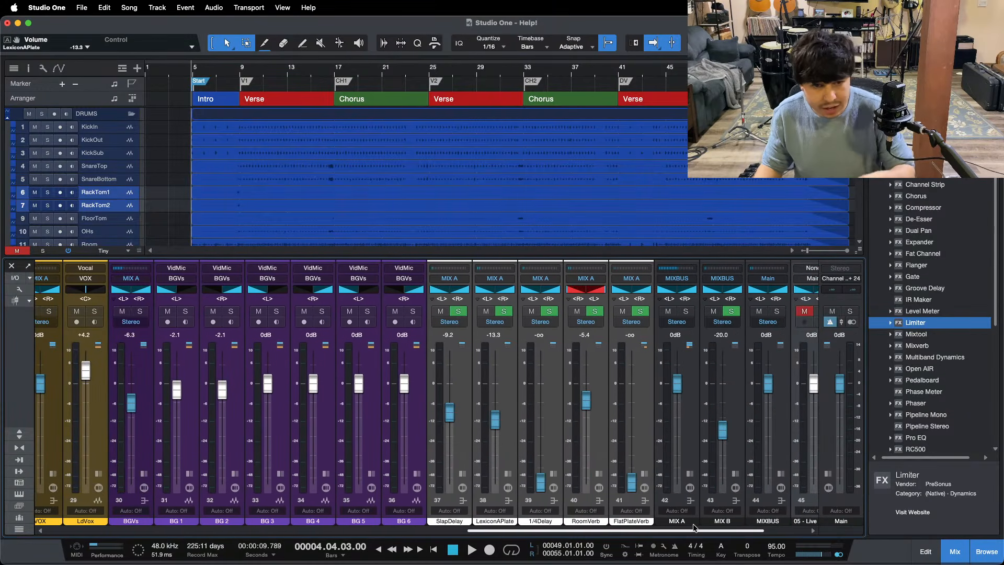
key("F3")
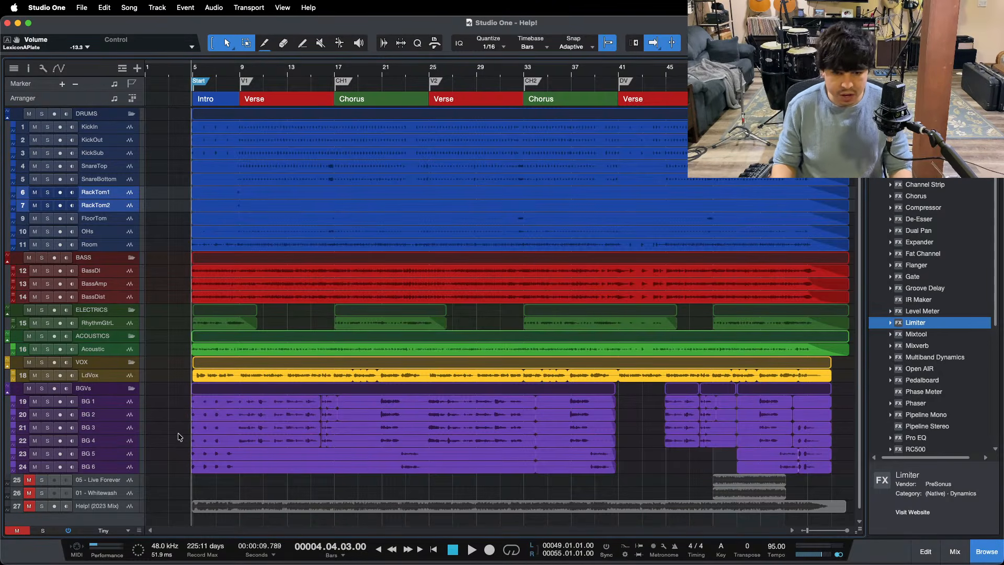
Step: Play the song from the Start marker and lower the RackTom1 and RackTom2 faders together to -0.8 dB
key("space")
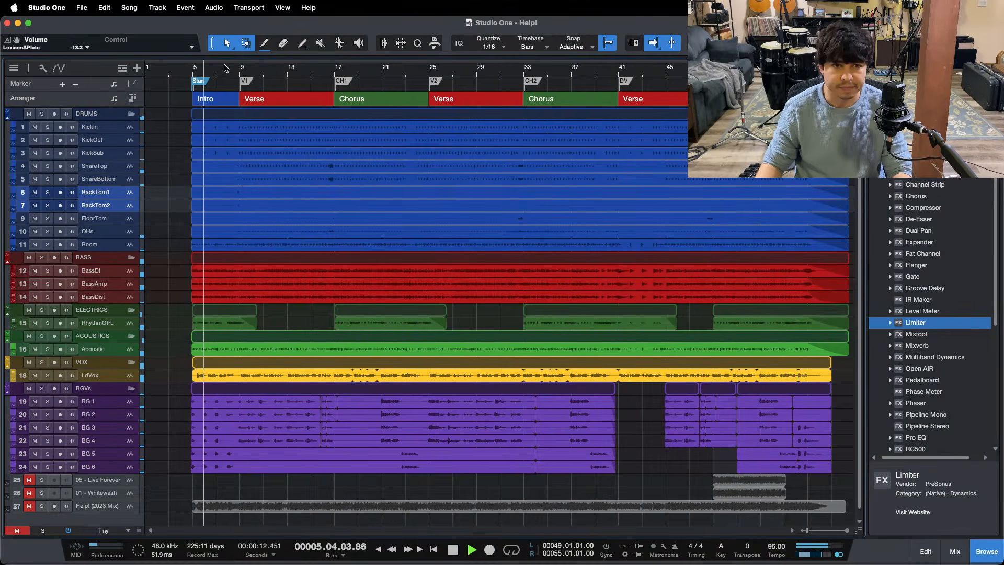
key("F3")
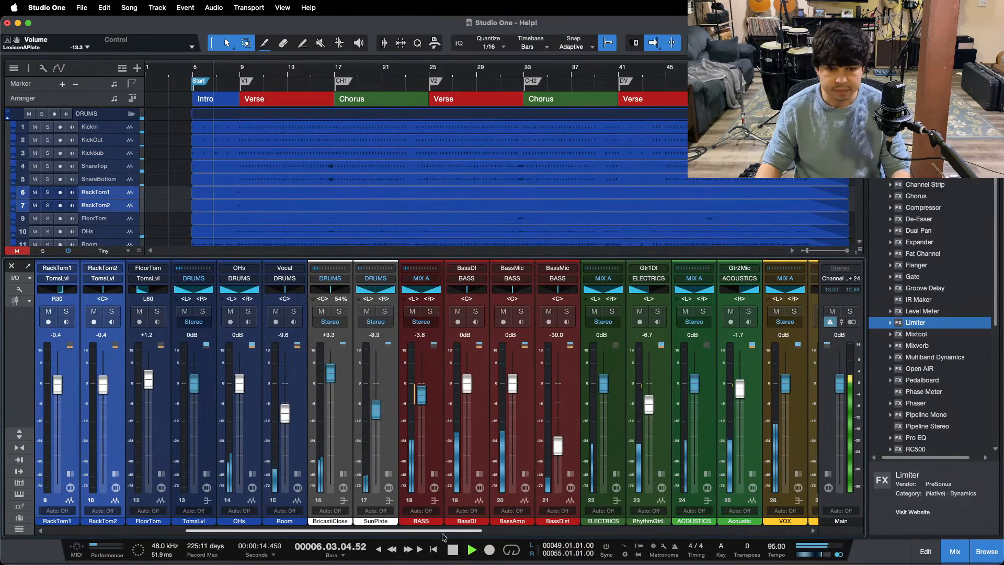
scroll(442, 533, "right", 10)
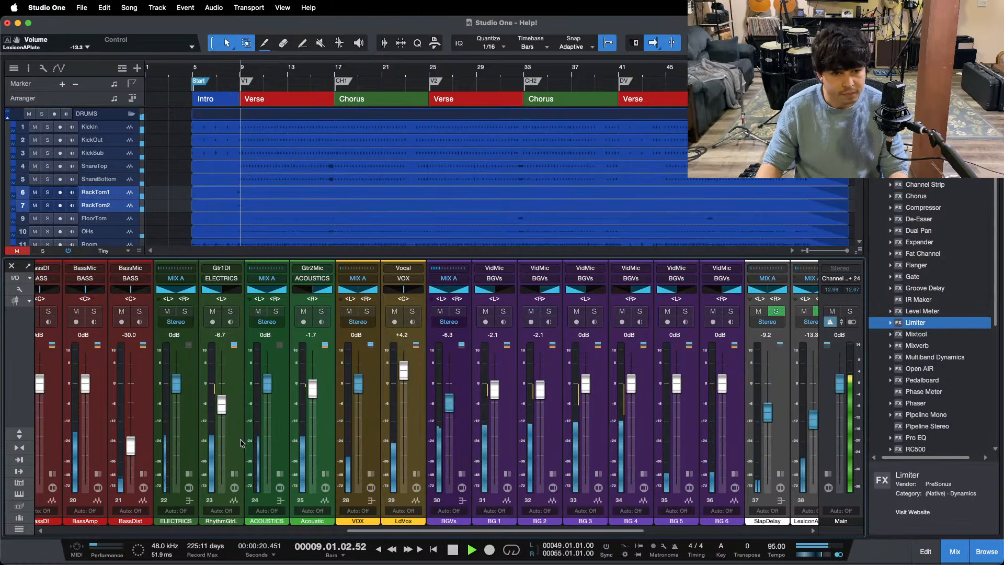
left_click_drag(417, 531, 119, 531)
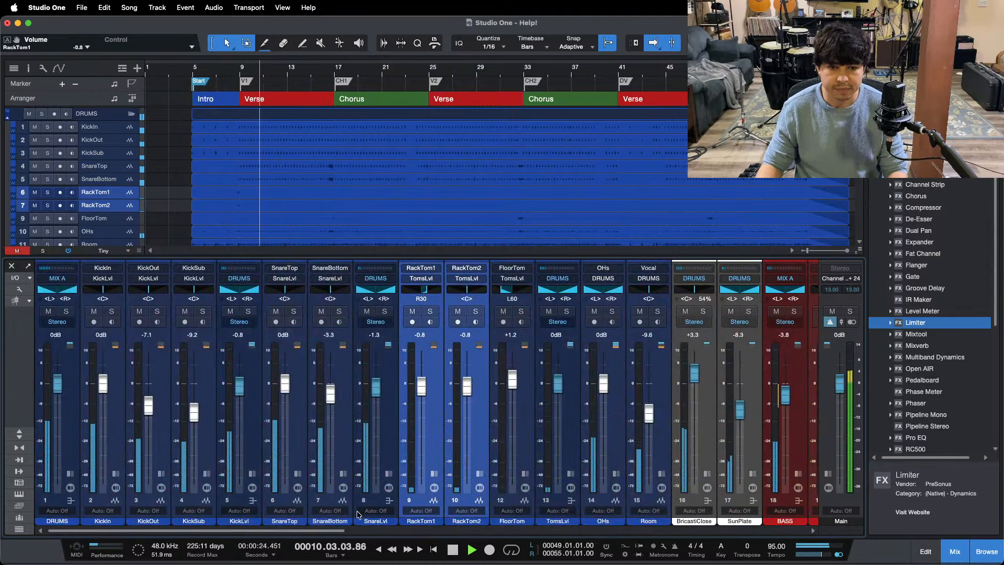
left_click_drag(343, 531, 701, 531)
key("F3")
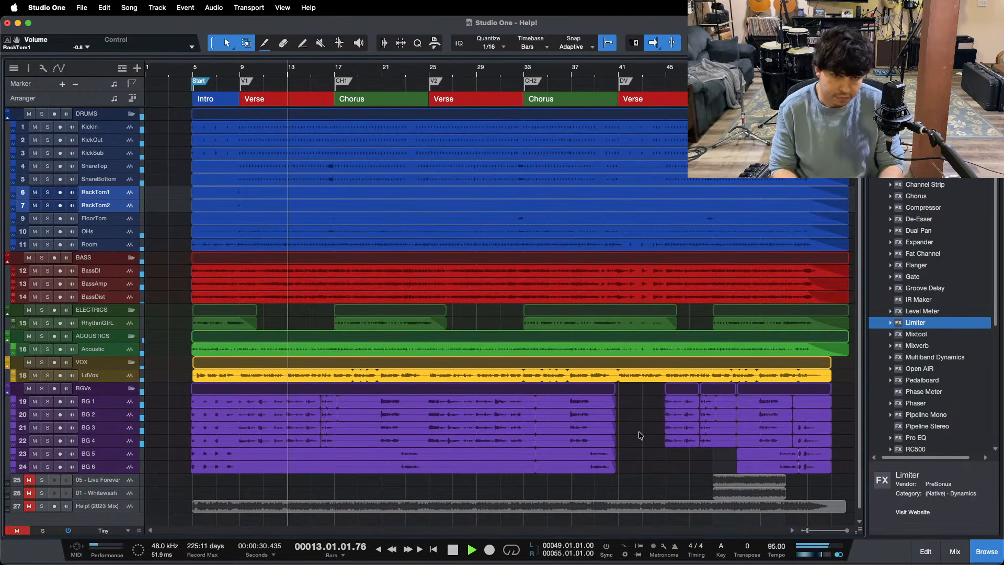
Step: Reopen the mixer, raise the BassDist channel's fader to -29.2 dB, and close the mixer
key("F3")
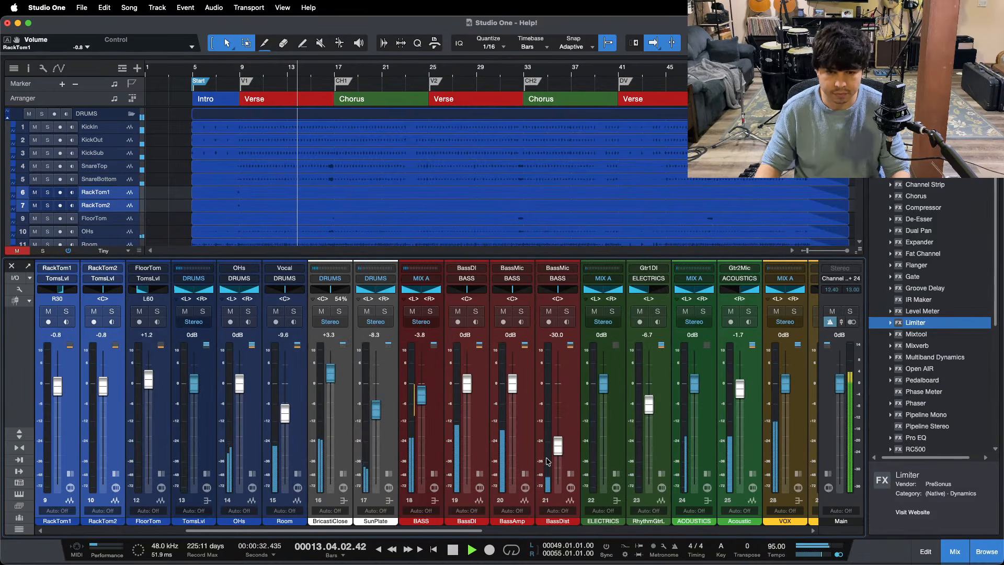
left_click_drag(558, 449, 559, 448)
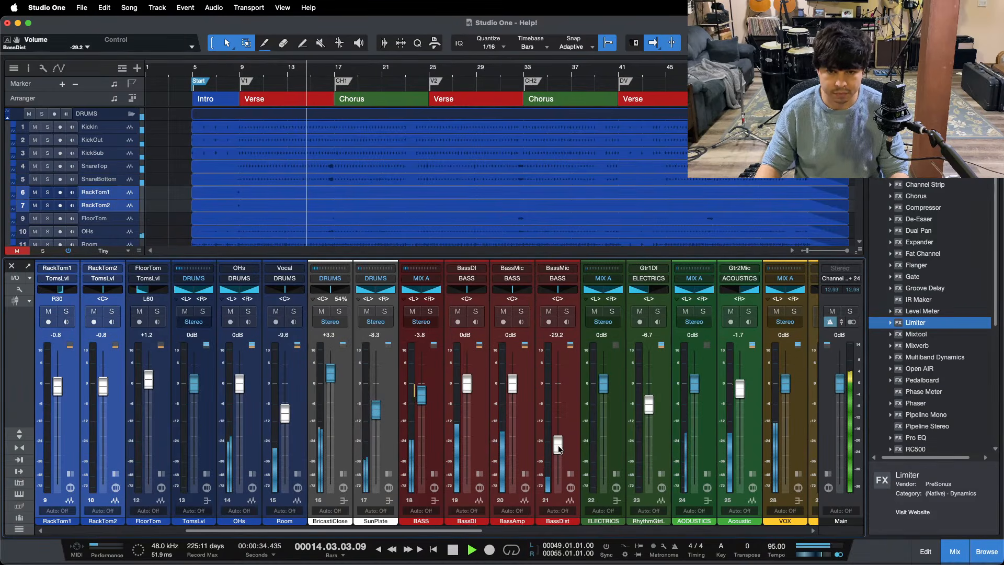
key("F3")
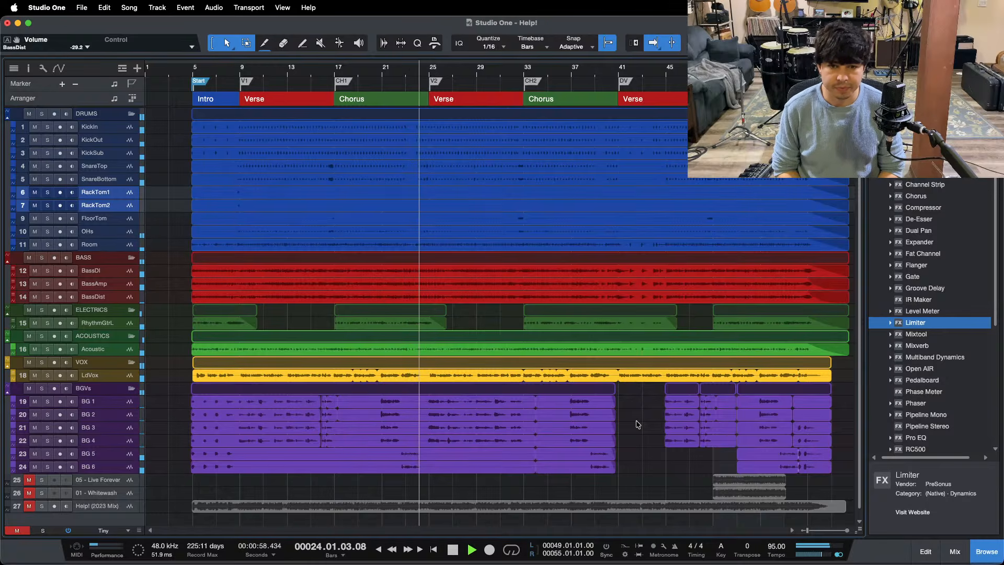
Step: Expand the BGVs bus channel to examine its inserts and sends, and return to the full arrangement view
key("F3")
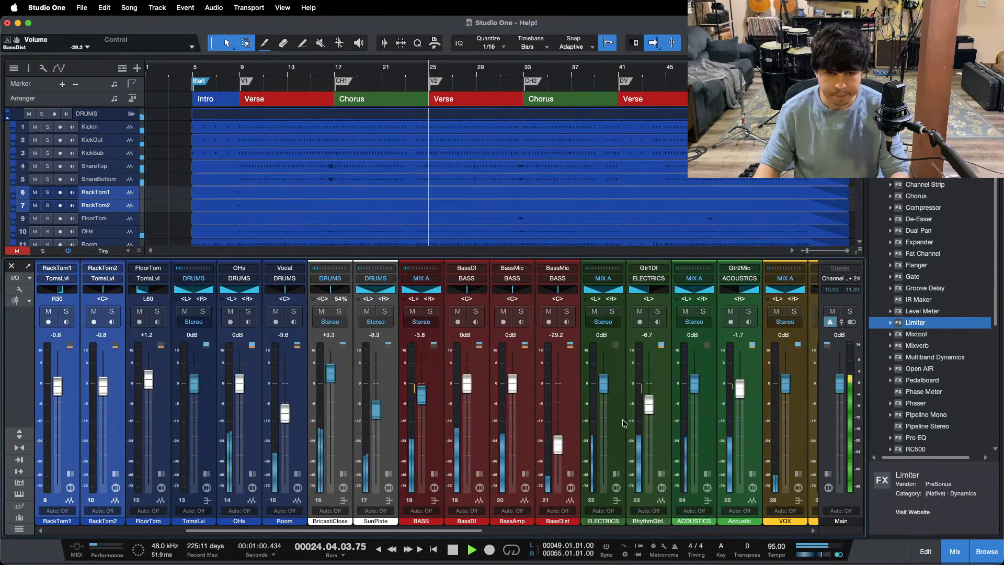
scroll(623, 422, "right", 10)
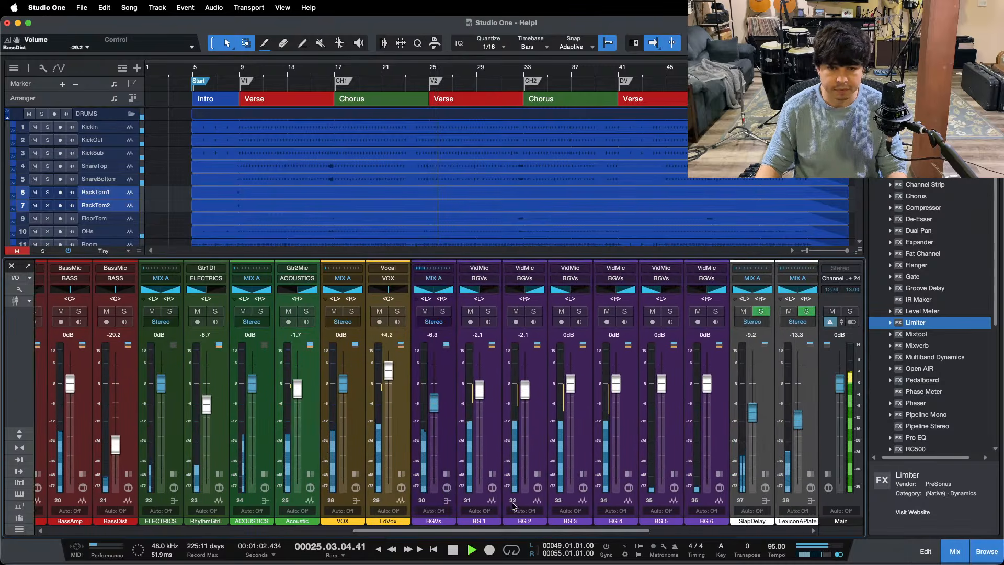
left_click(447, 474)
left_click(485, 348)
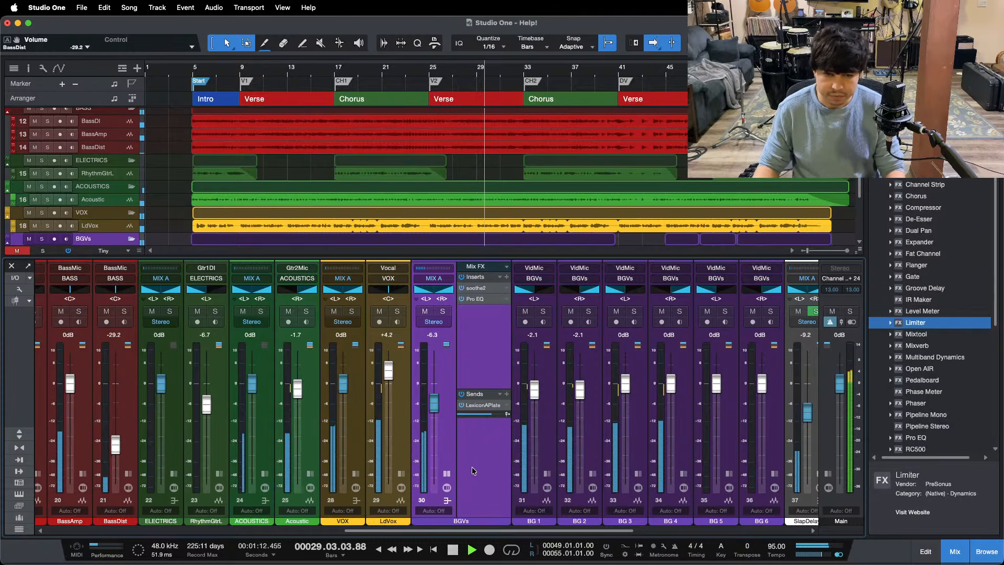
key("F3")
scroll(631, 426, "up", 1)
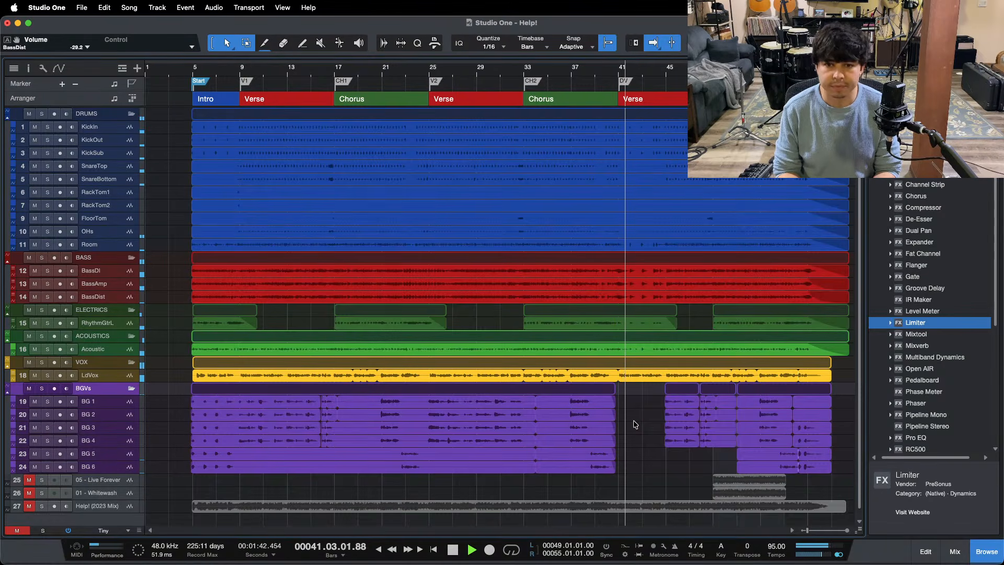
Step: Reopen the mixer during playback, raise the LexiconAPlate channel's fader to -12.5 dB, and close the mixer
key("F3")
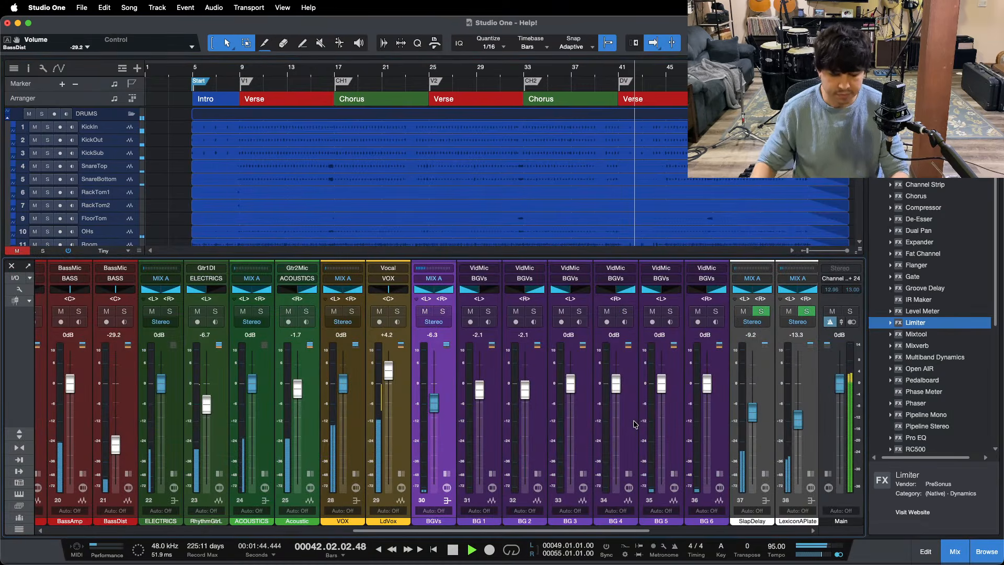
scroll(648, 427, "right", 3)
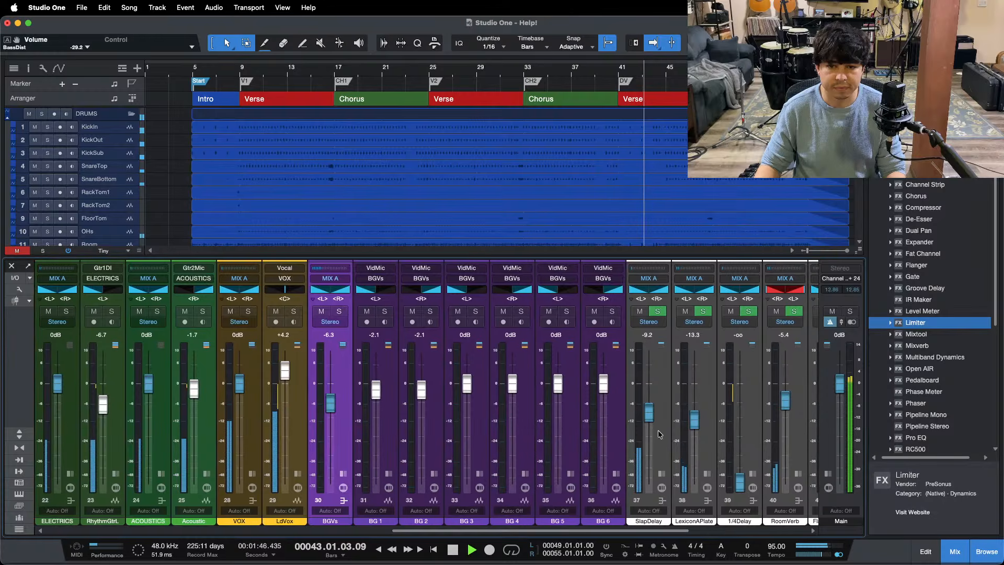
key("F3")
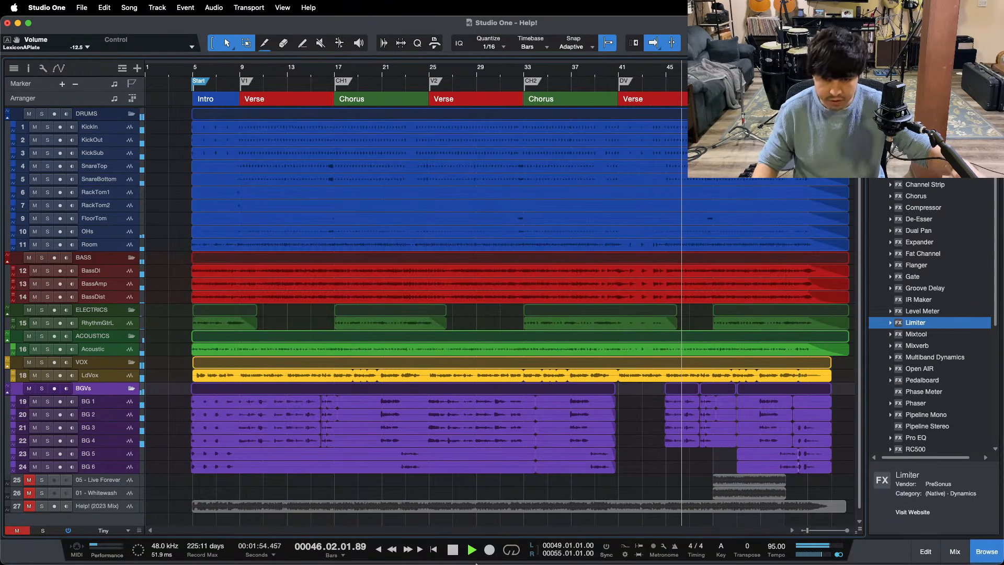
mouse_move(518, 563)
left_click(548, 547)
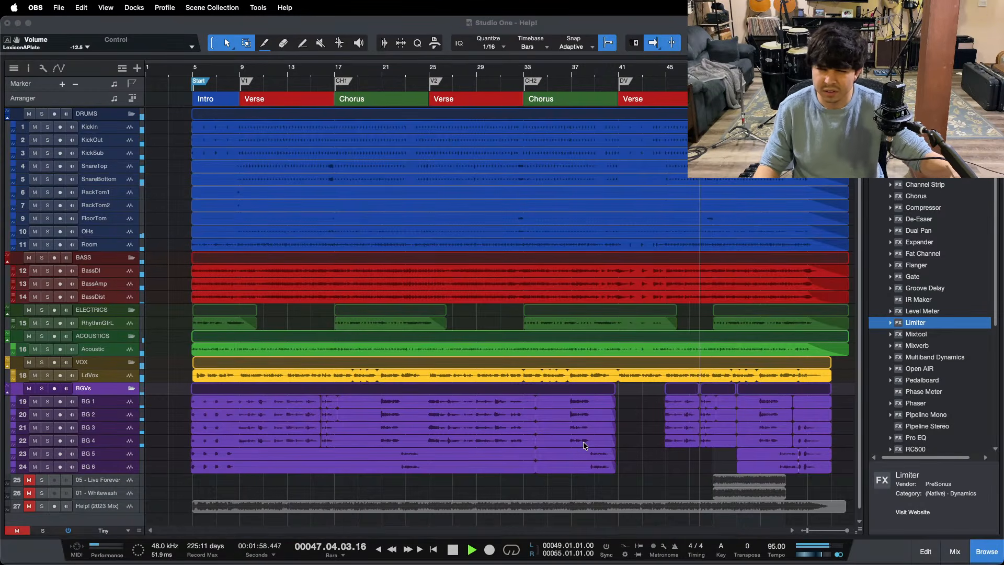
left_click(965, 518)
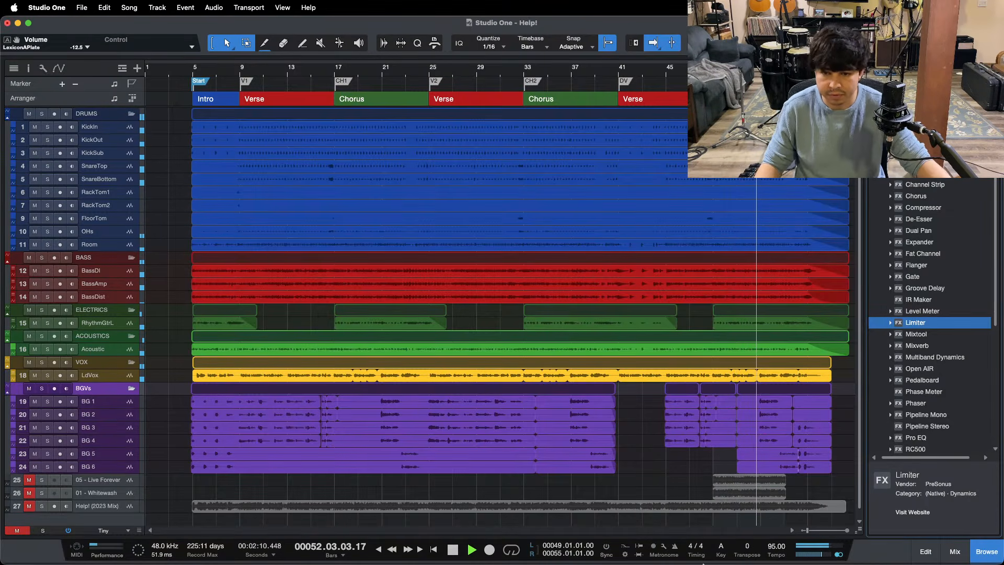
mouse_move(667, 563)
left_click(547, 545)
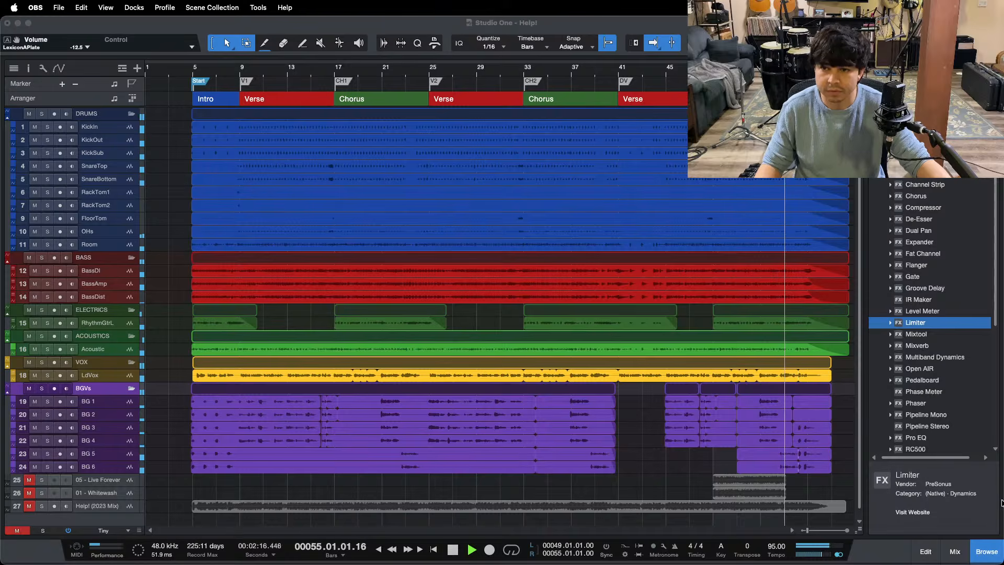
left_click(965, 503)
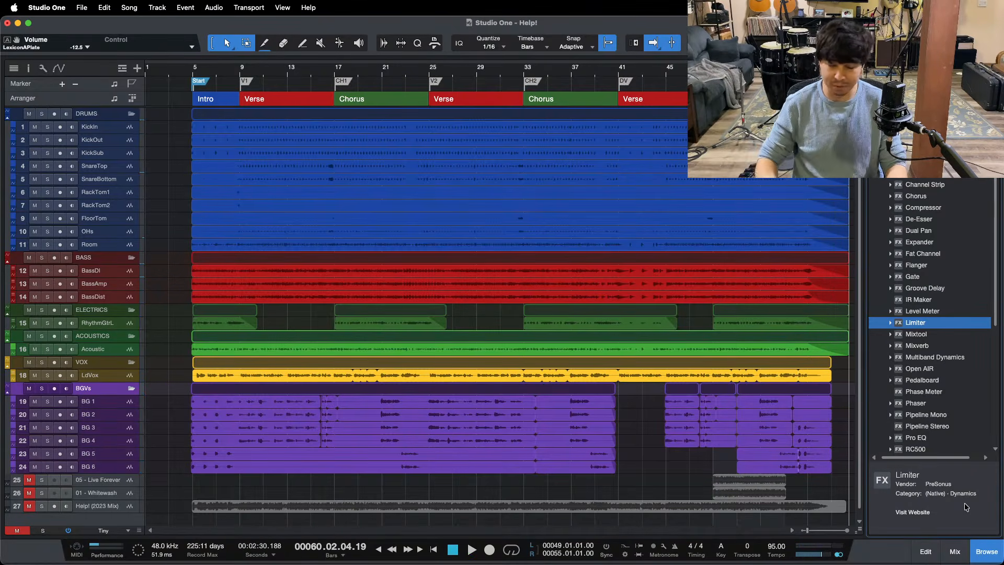
Step: Return the stopped playback cursor to the song's beginning, look over the drum and bass channels in the mixer, and close the mixer
key("space")
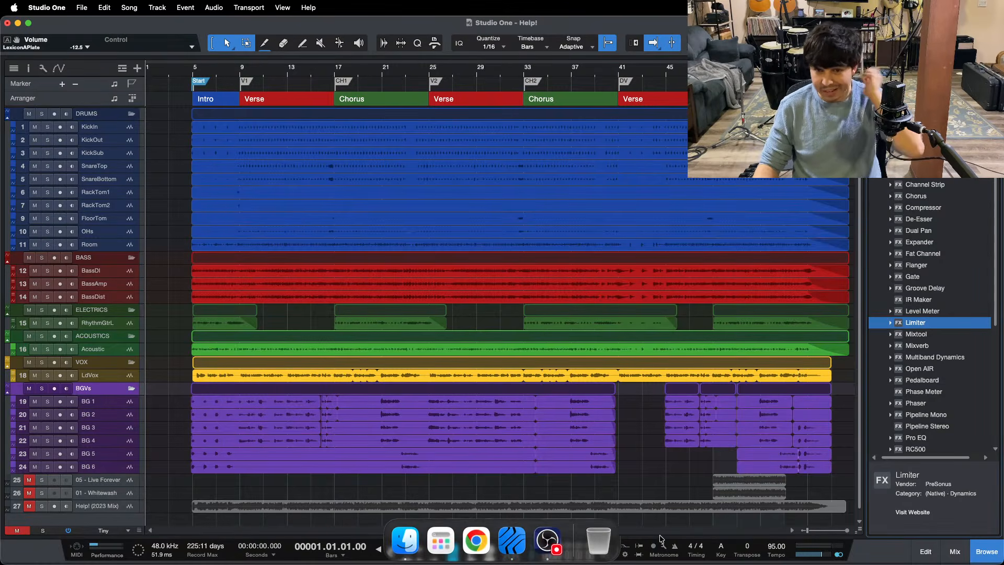
left_click(955, 551)
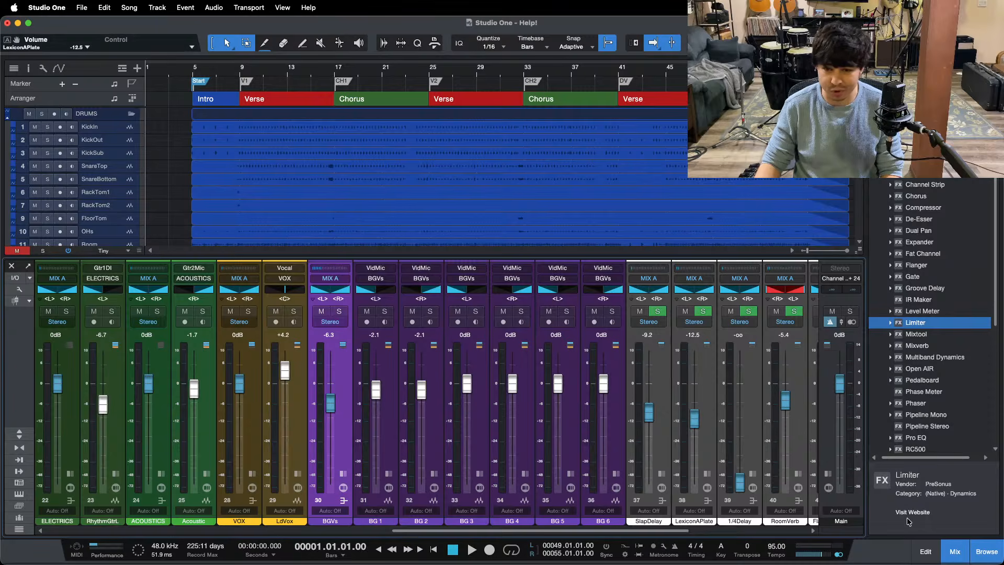
left_click_drag(517, 531, 260, 531)
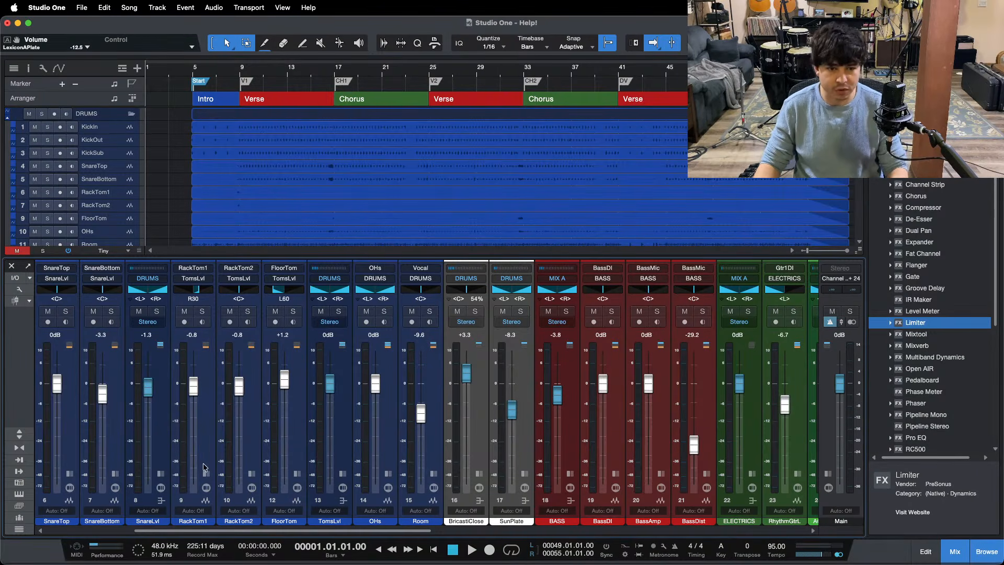
key("F3")
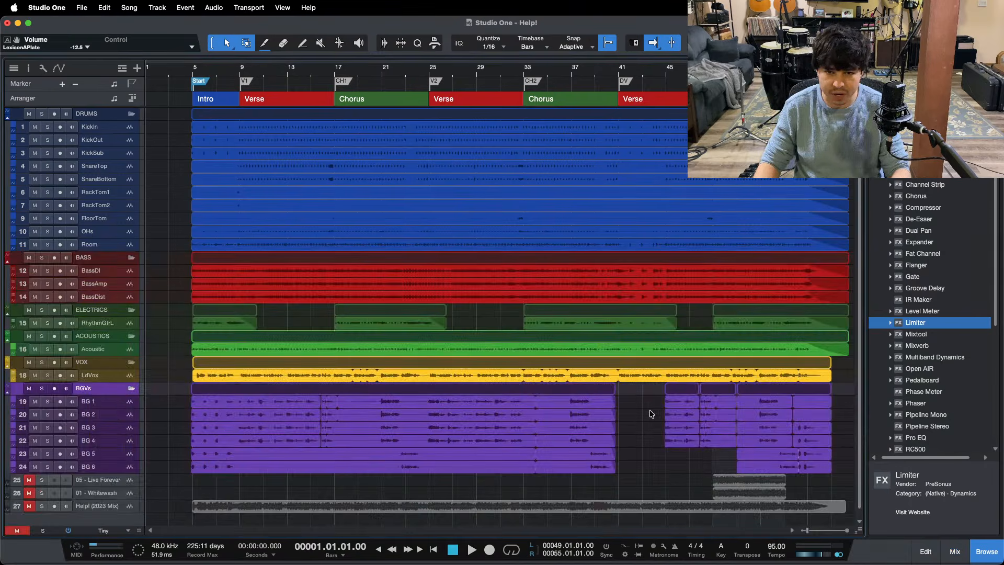
left_click(555, 539)
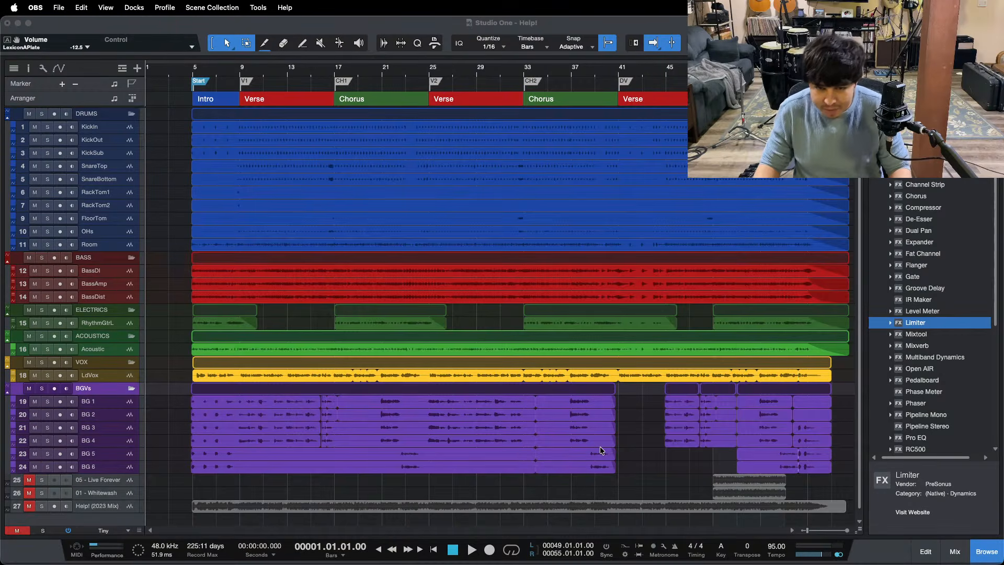